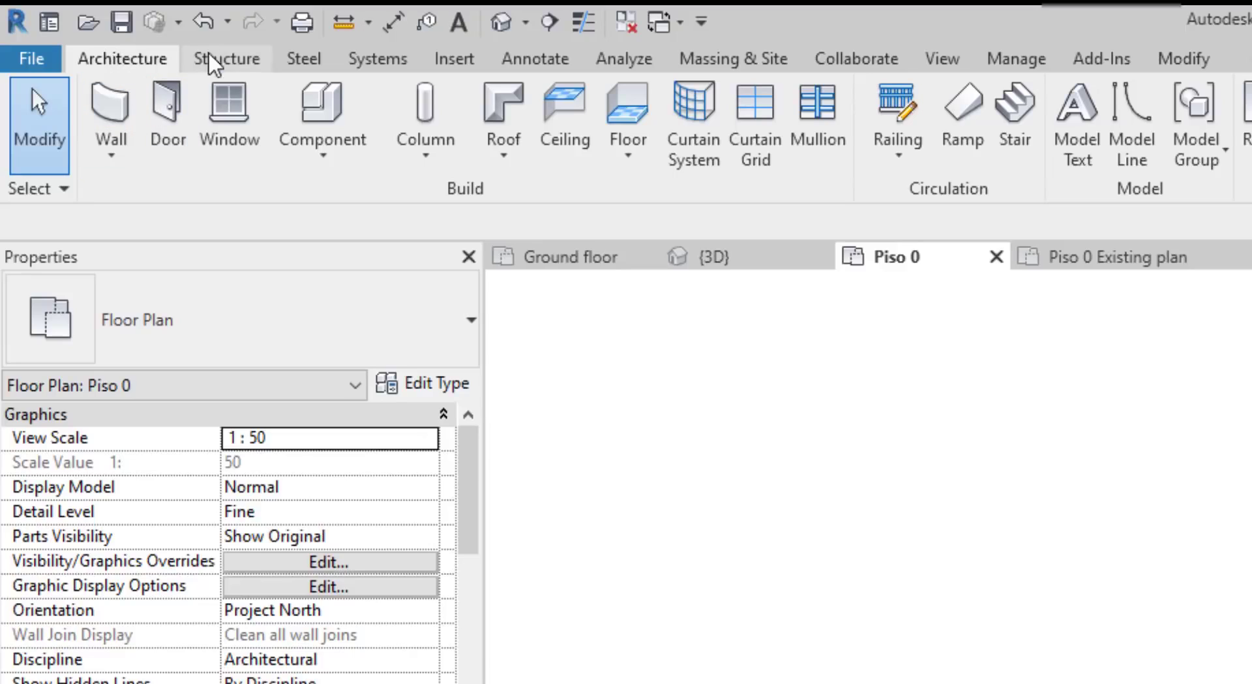
{"action": "left_click", "coordinate": [226, 60]}
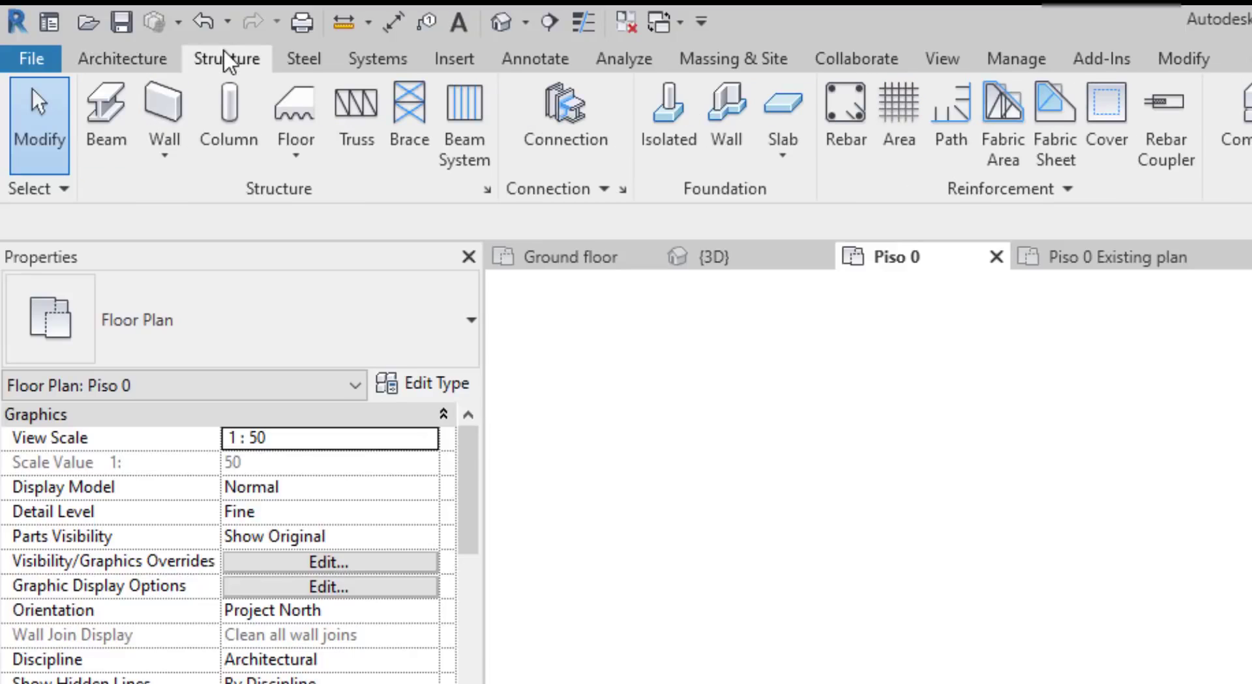
{"action": "left_click", "coordinate": [304, 68]}
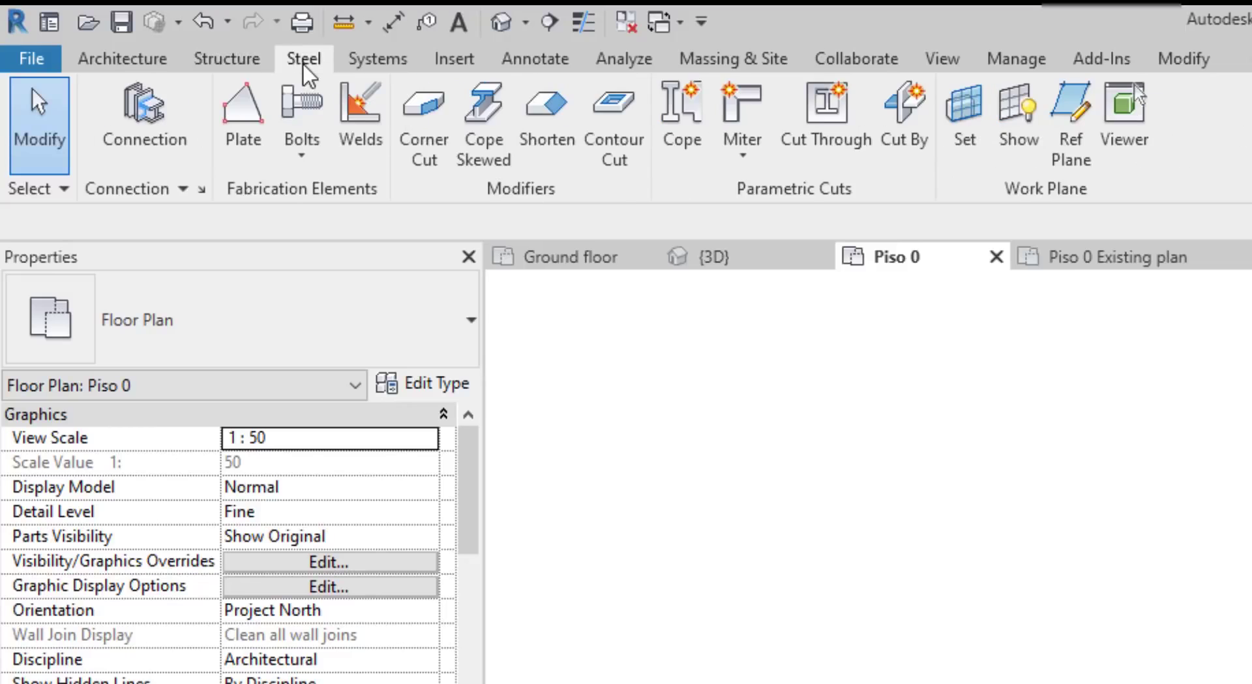
{"action": "left_click", "coordinate": [373, 65]}
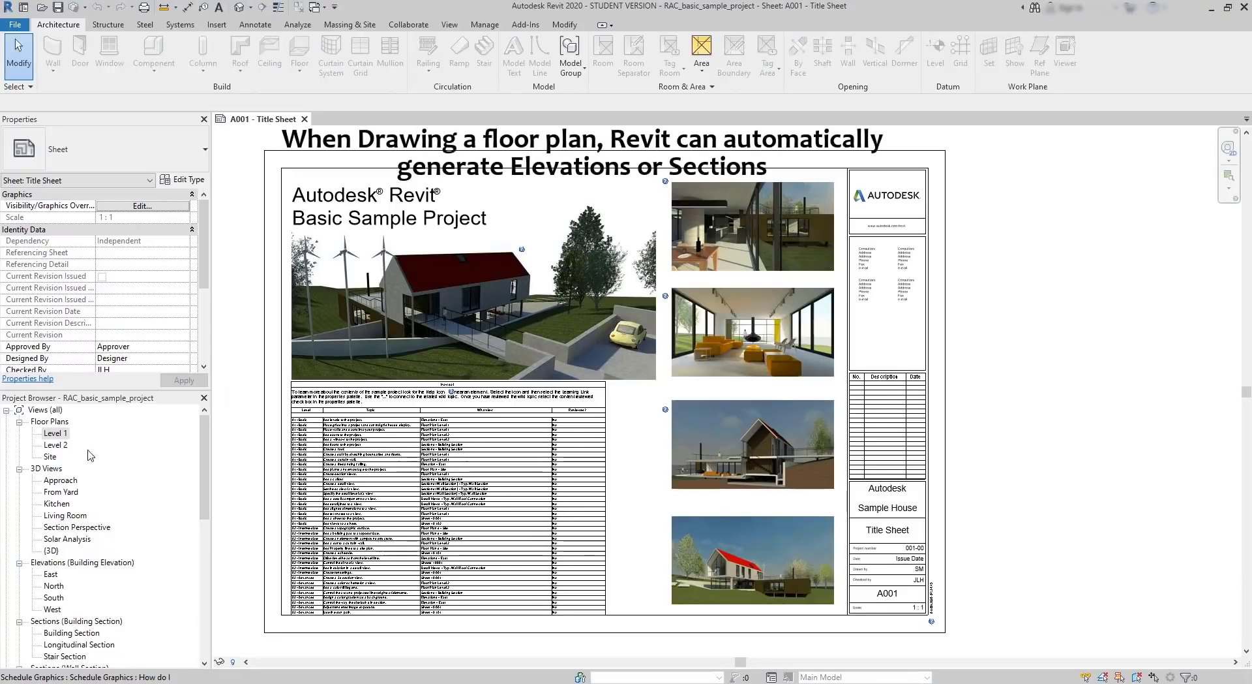
Step: Place a Pocket_Slider_Door_5851 door in the exterior wall beside the Level 2 stairs, near grid B, and locate it in the East elevation
{"action": "double_click", "coordinate": [52, 434]}
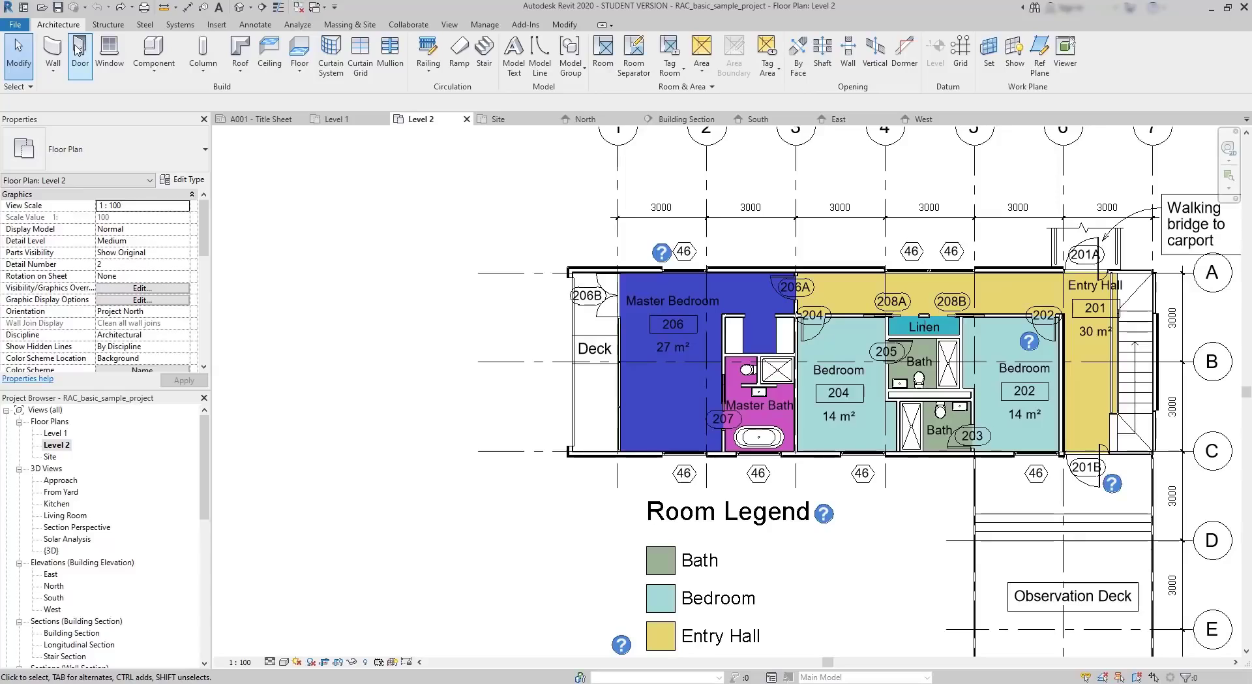
{"action": "left_click", "coordinate": [79, 48]}
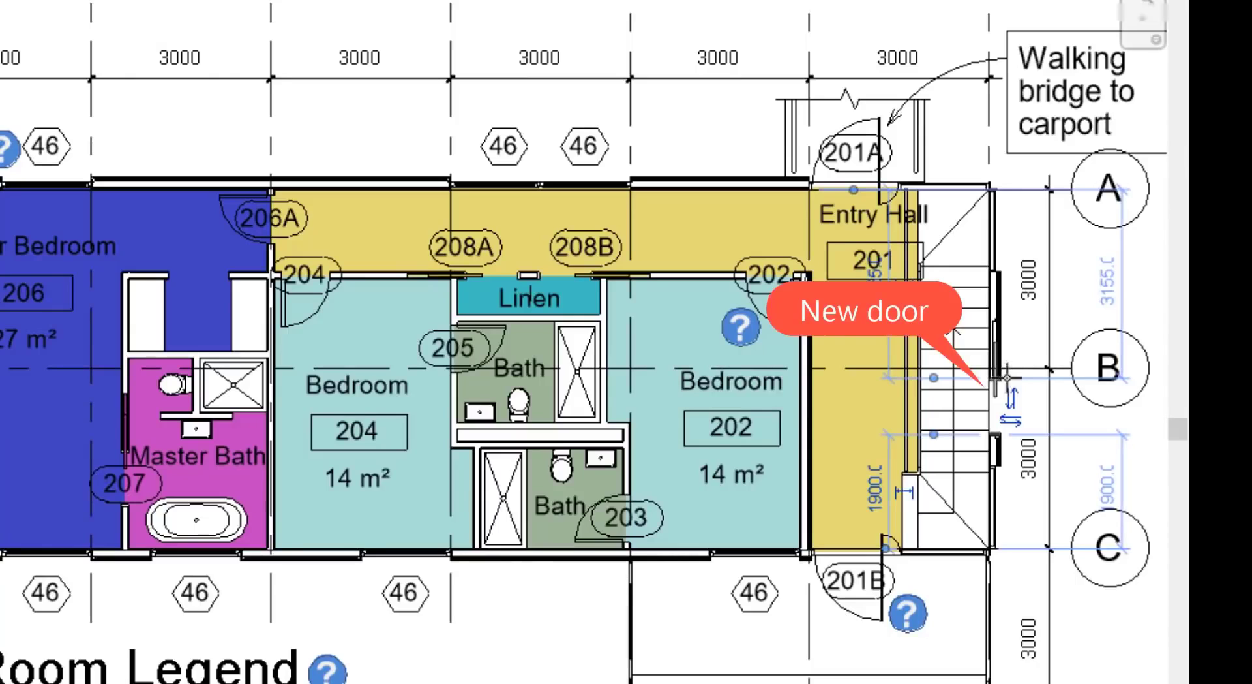
{"action": "left_click", "coordinate": [998, 411]}
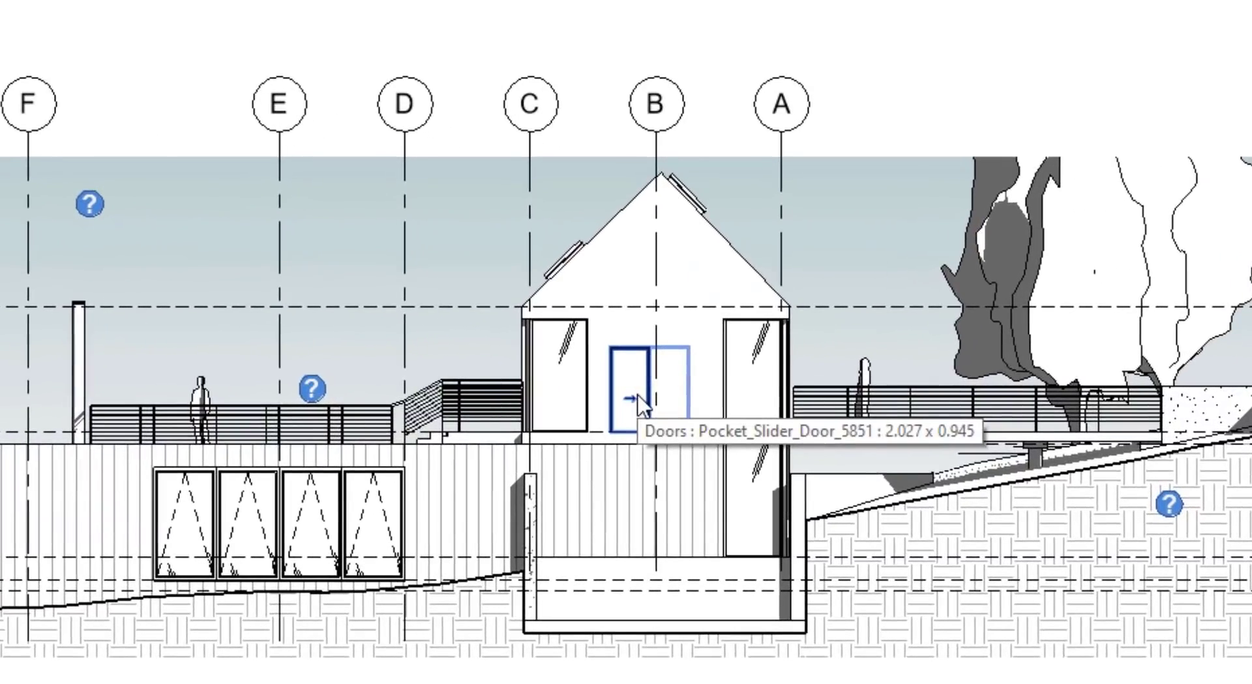
{"action": "left_click", "coordinate": [639, 401]}
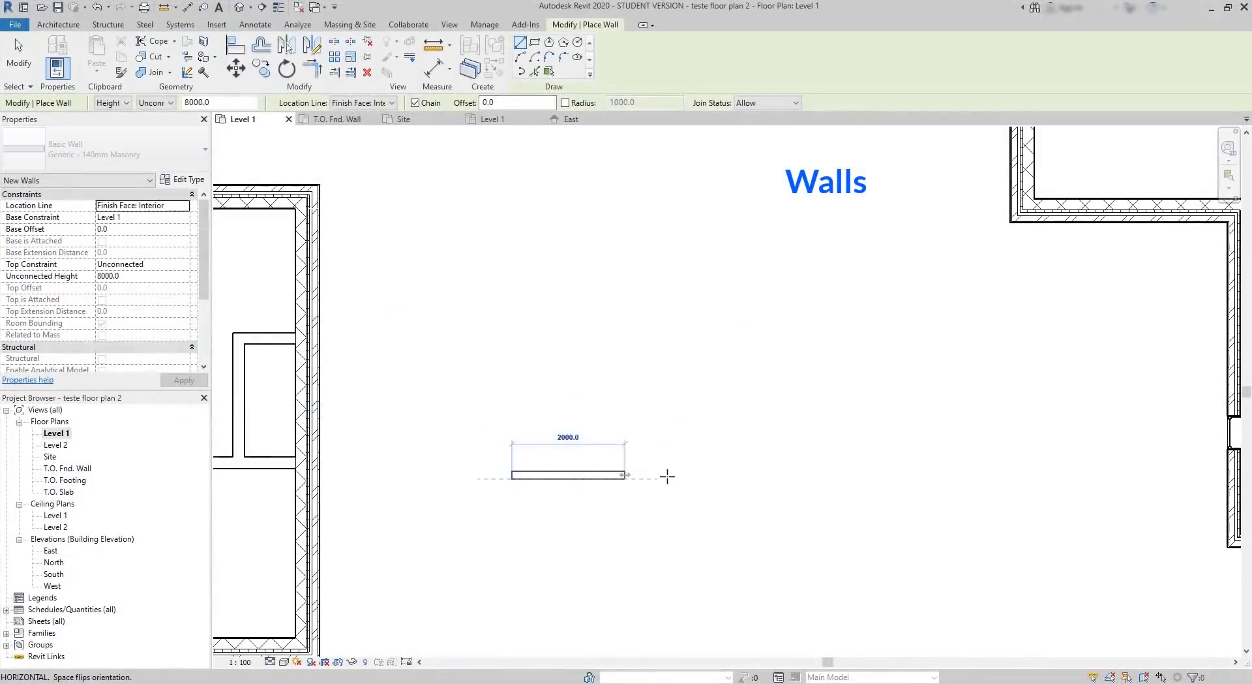
Step: Draw a stepped chain of Generic - 140mm Masonry walls between the two Level 1 buildings, ending with a horizontal segment about 3400 mm long
{"action": "left_click", "coordinate": [660, 474]}
{"action": "left_click", "coordinate": [661, 309]}
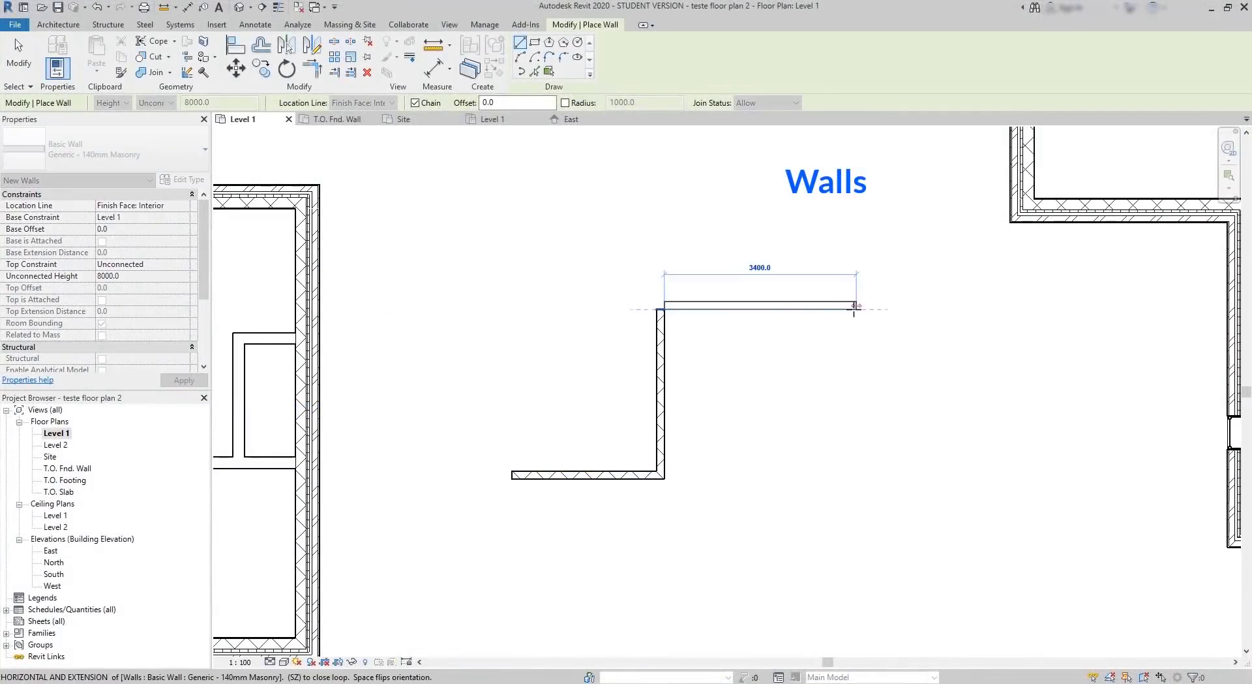
{"action": "left_click", "coordinate": [855, 306]}
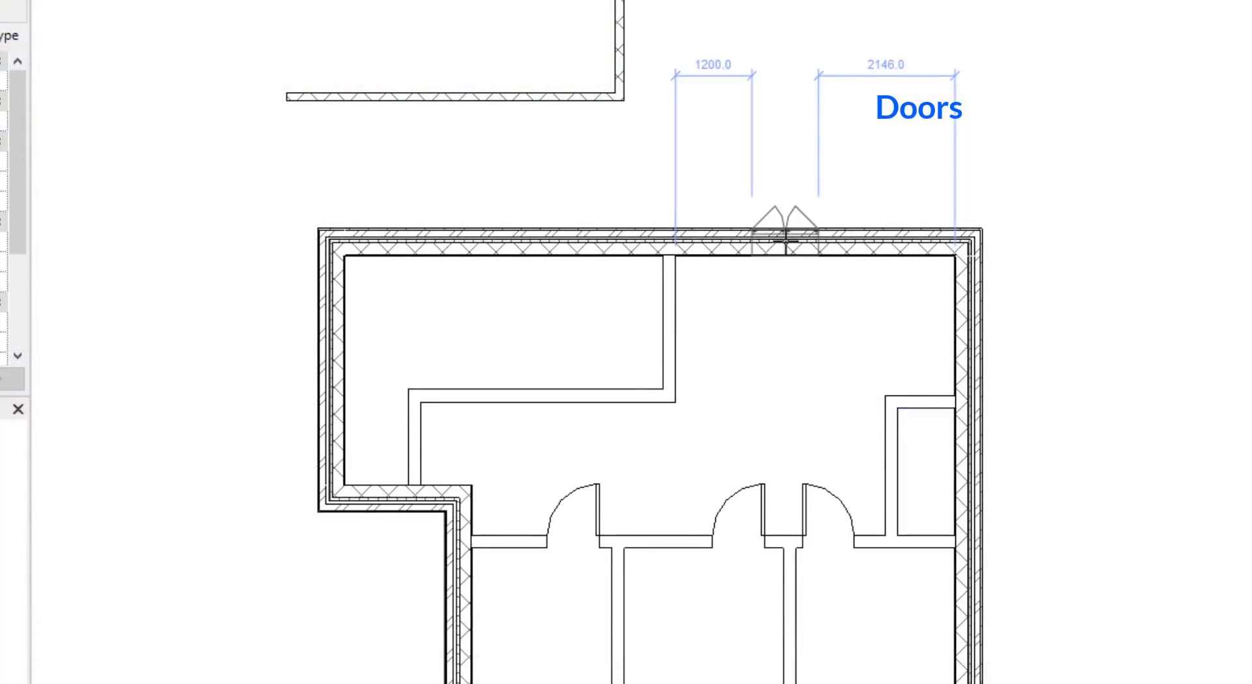
Step: Place a double door in the upper exterior wall about 1200 mm from the partition, and sketch a stair run inward from that wall
{"action": "left_click", "coordinate": [786, 243]}
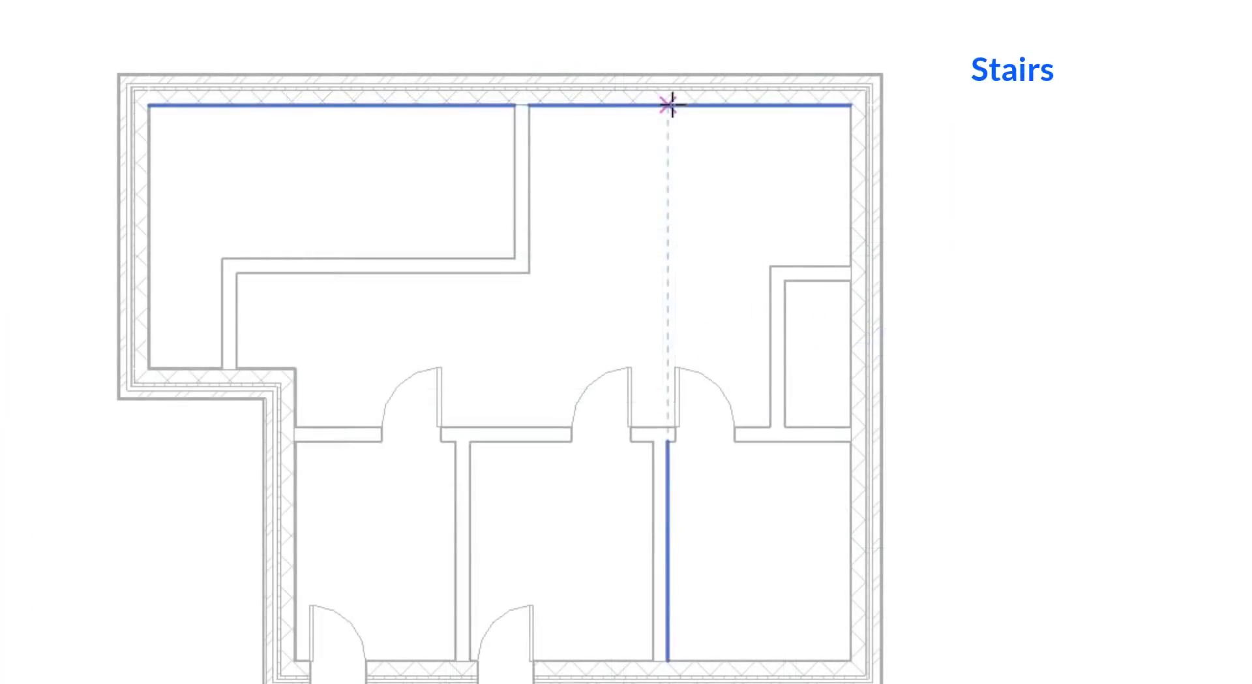
{"action": "left_click", "coordinate": [670, 105]}
{"action": "left_click", "coordinate": [666, 266]}
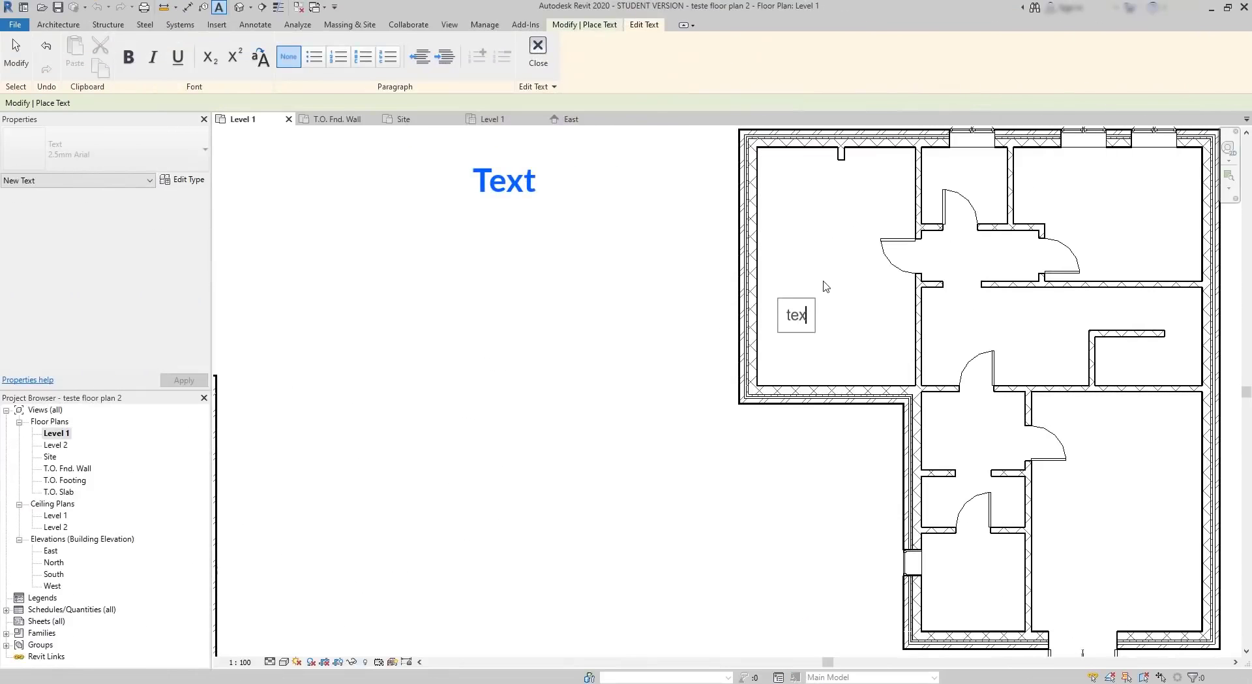
Step: Add a text note reading "text" in the building's upper-left room and place a linear dimension across that room's width
{"action": "type", "text": "text"}
{"action": "left_click", "coordinate": [826, 287]}
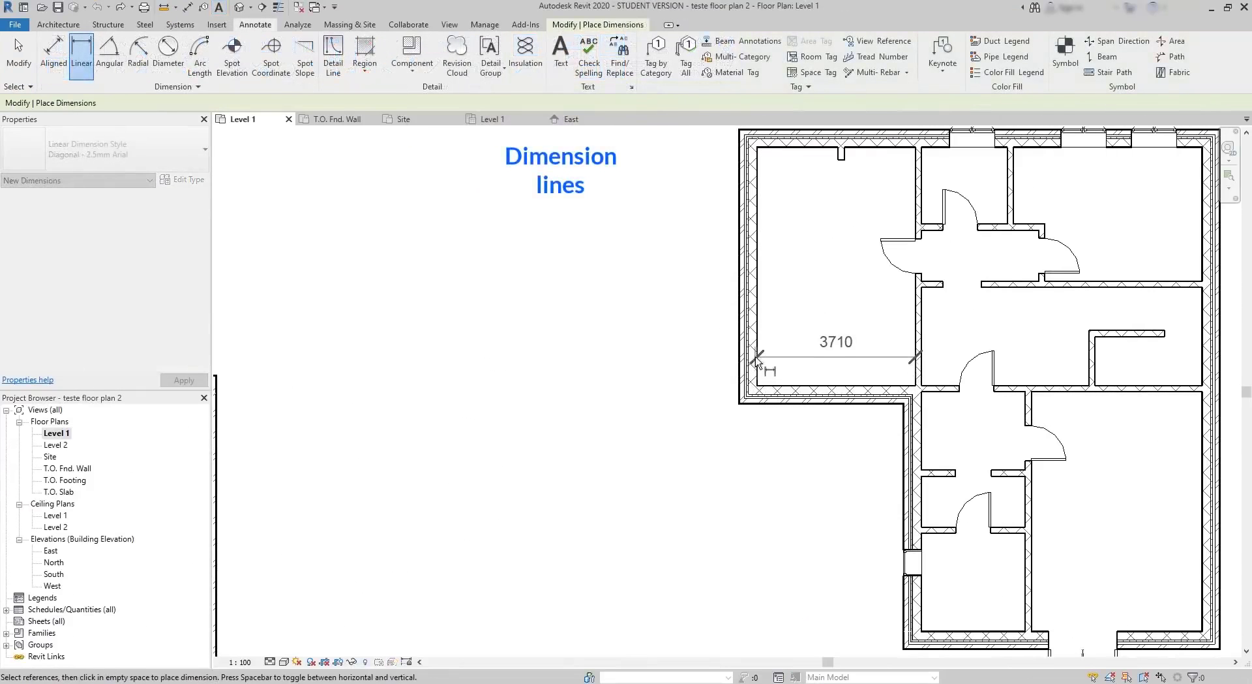
{"action": "left_click", "coordinate": [757, 360]}
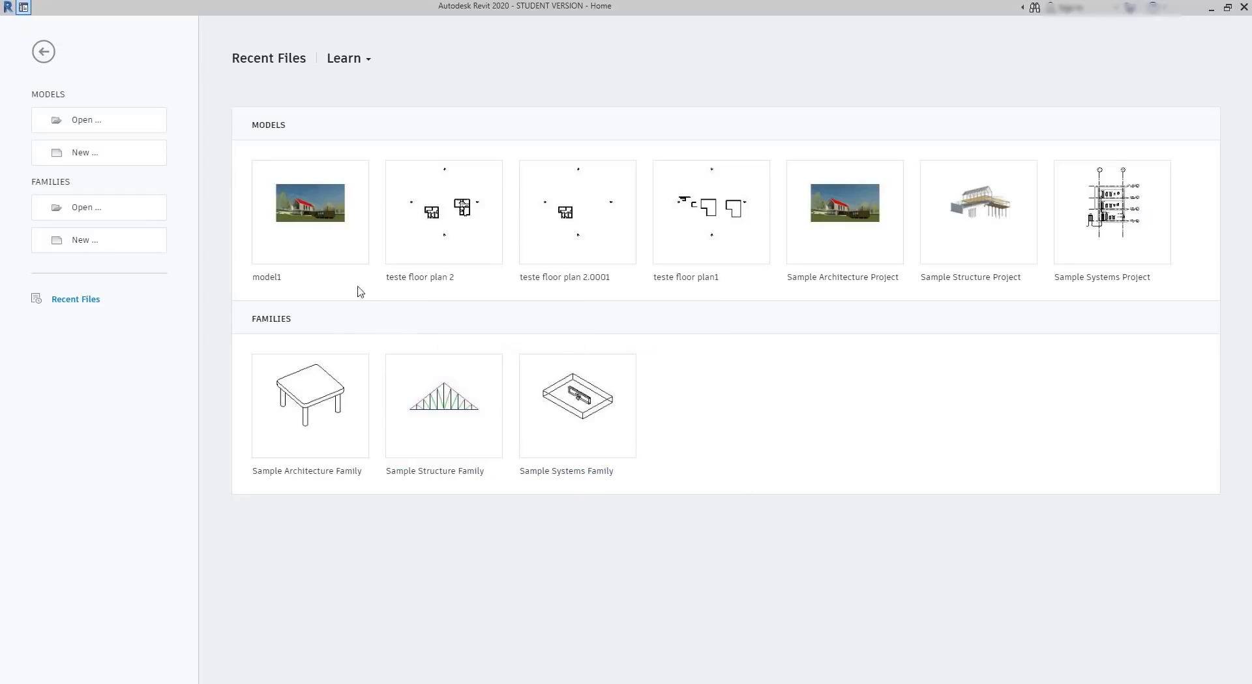
Step: Open the model1 project from the recent models
{"action": "left_click", "coordinate": [311, 216]}
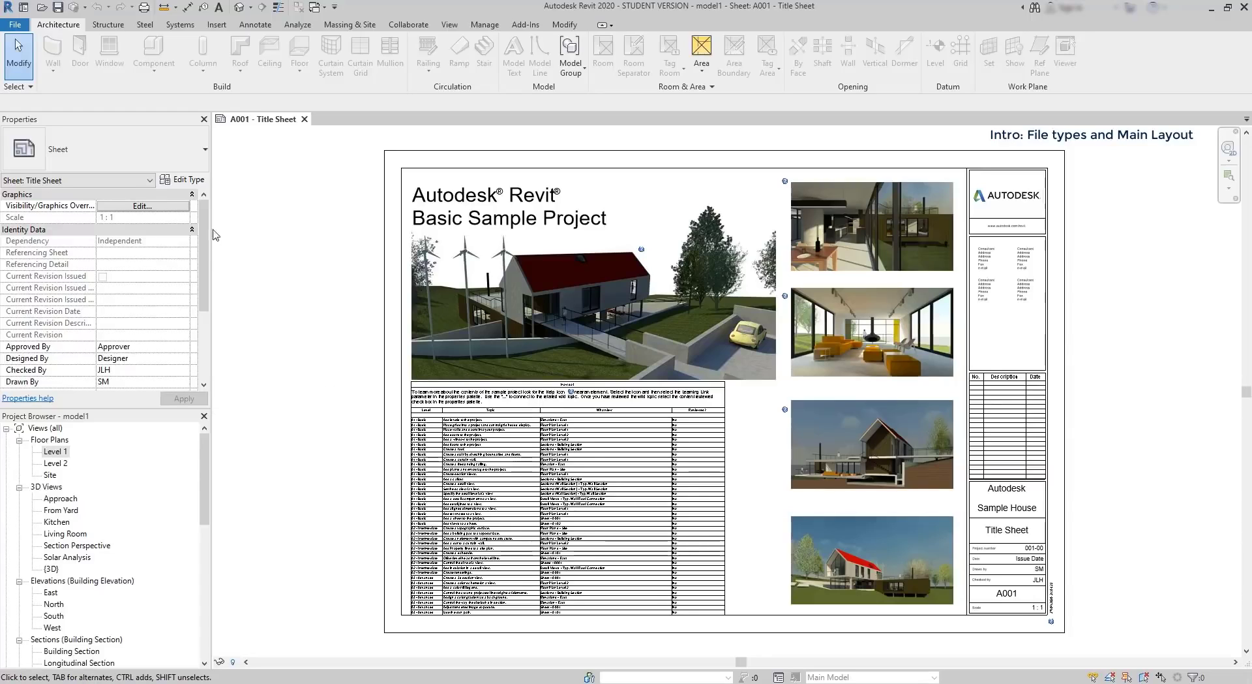
{"action": "left_click", "coordinate": [108, 25]}
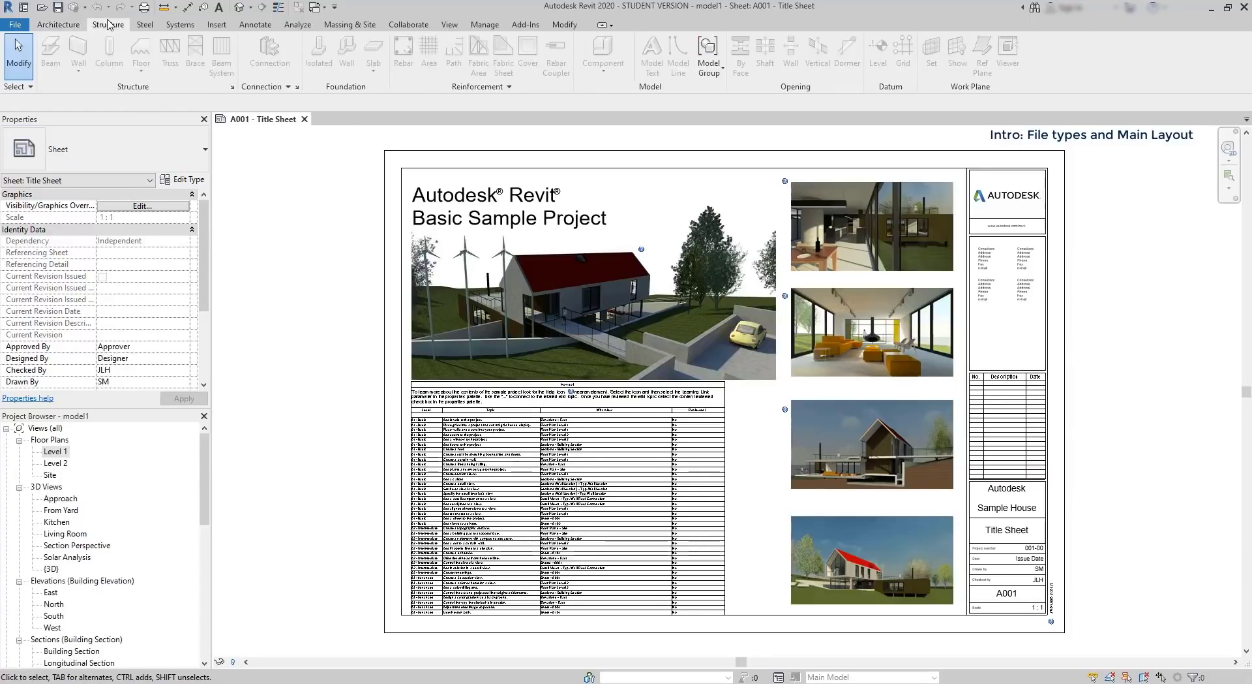
{"action": "left_click", "coordinate": [144, 26]}
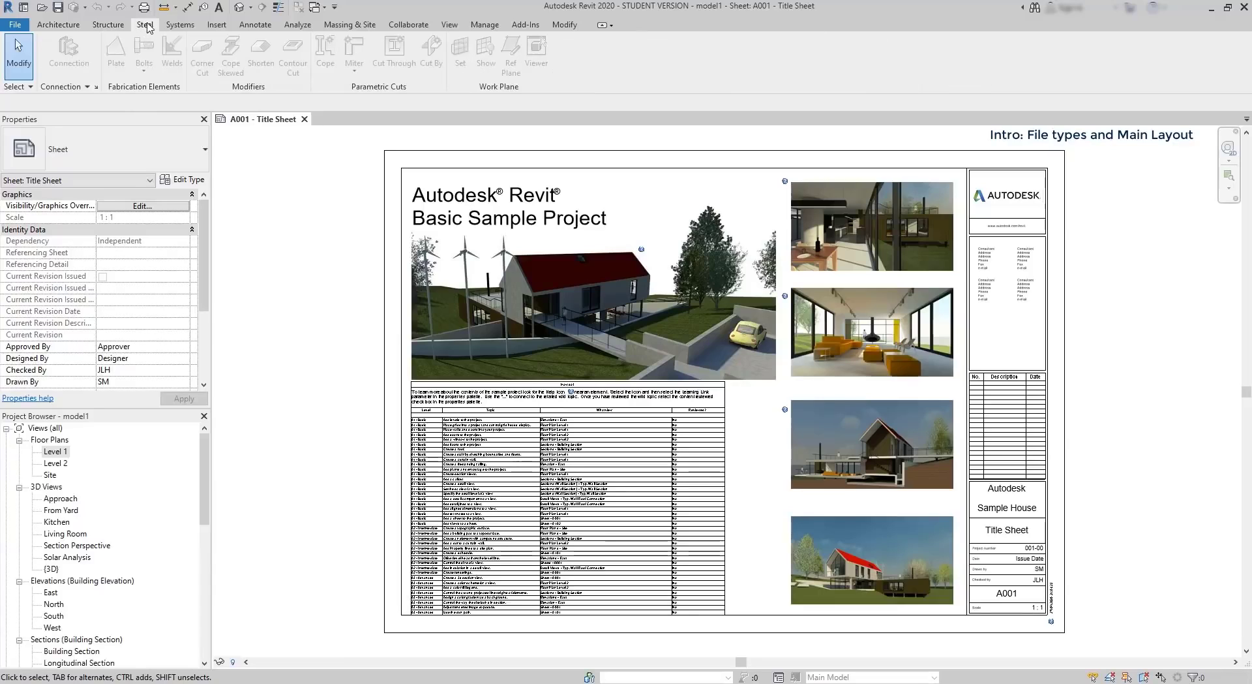
{"action": "left_click", "coordinate": [79, 26]}
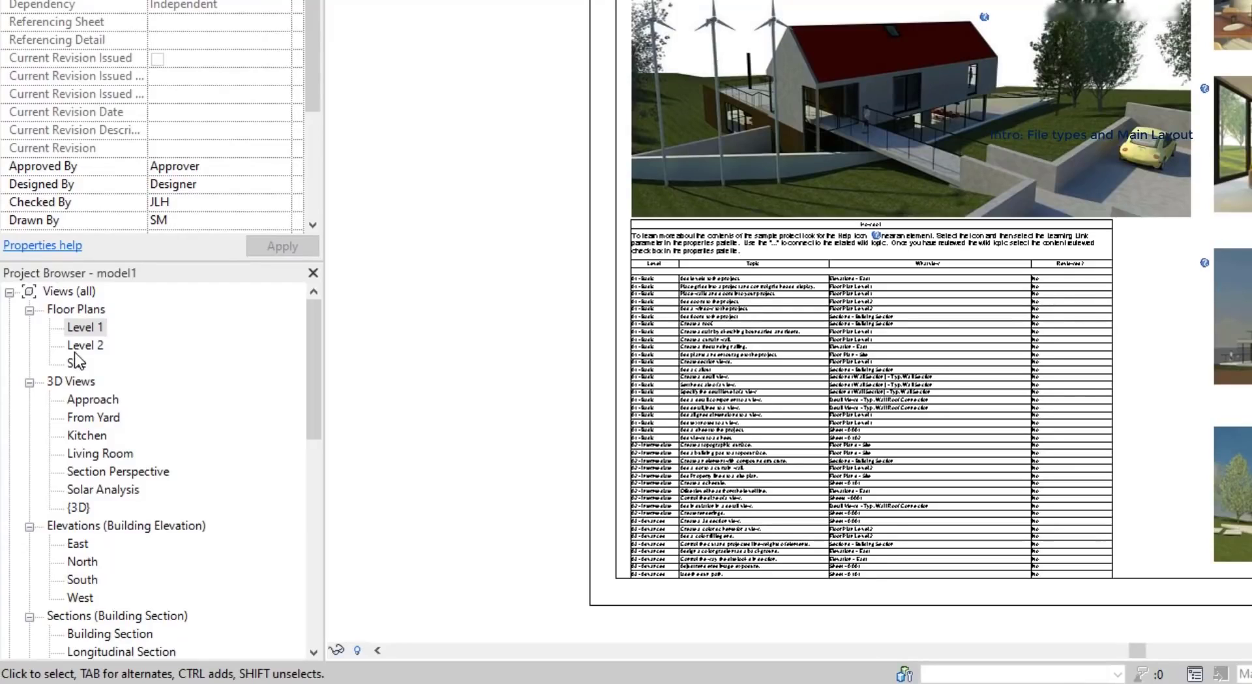
{"action": "left_click", "coordinate": [9, 292]}
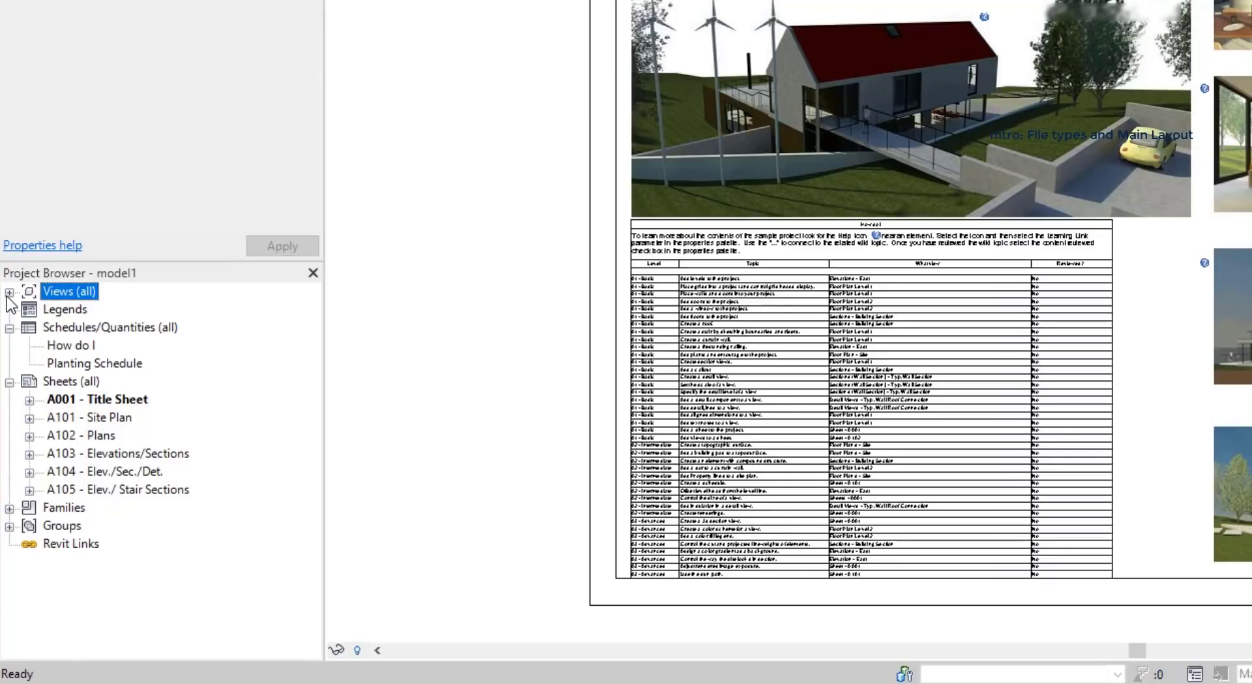
{"action": "left_click", "coordinate": [9, 292]}
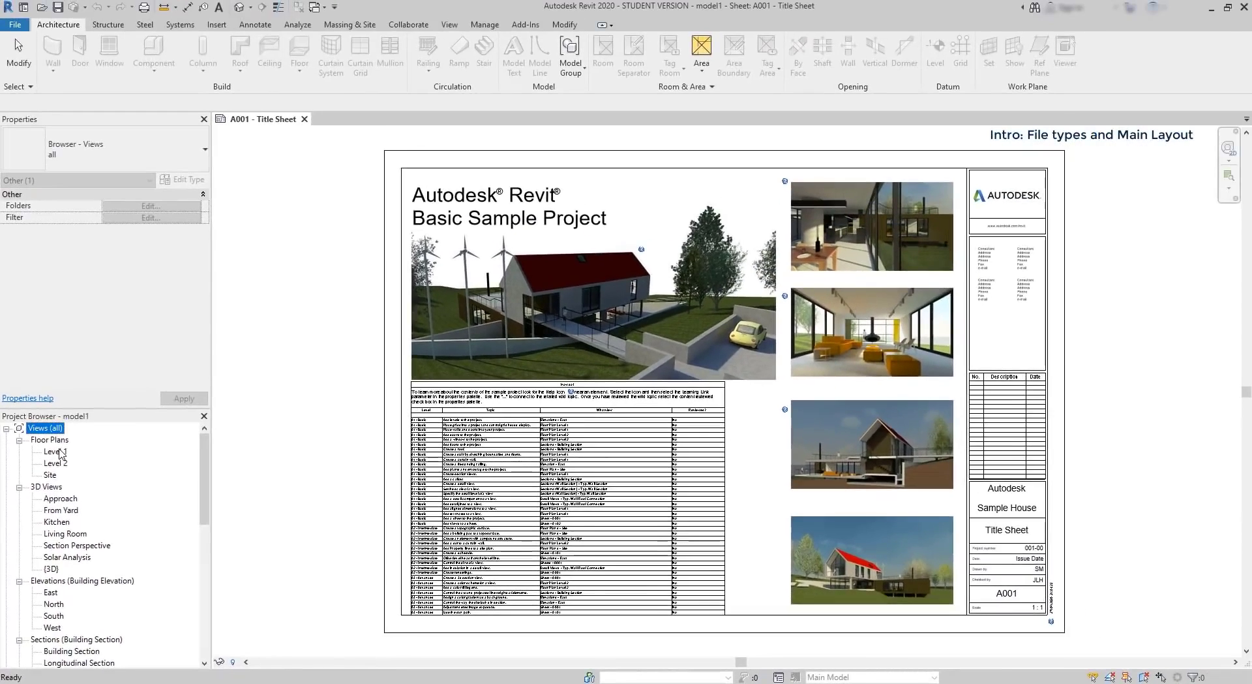
Step: View the model's Level 1 floor plan, the From Yard and Living Room 3D views, the East elevation and the Building Section
{"action": "double_click", "coordinate": [91, 325]}
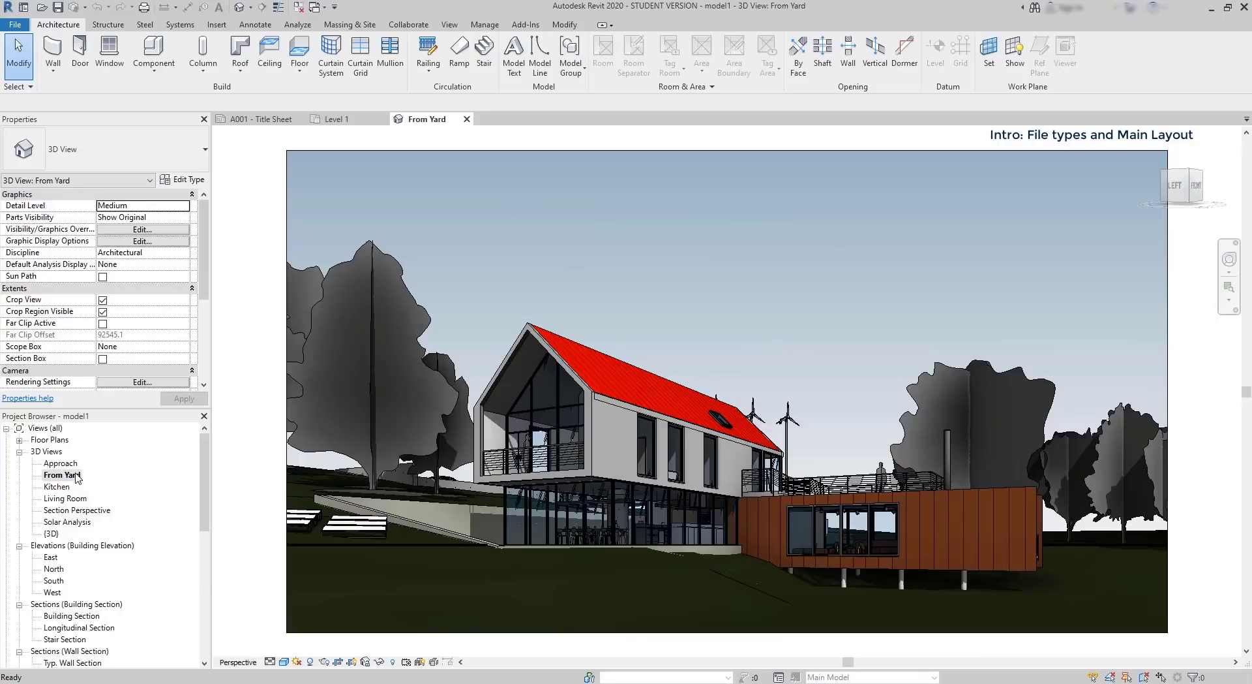
{"action": "double_click", "coordinate": [65, 499]}
{"action": "double_click", "coordinate": [51, 557]}
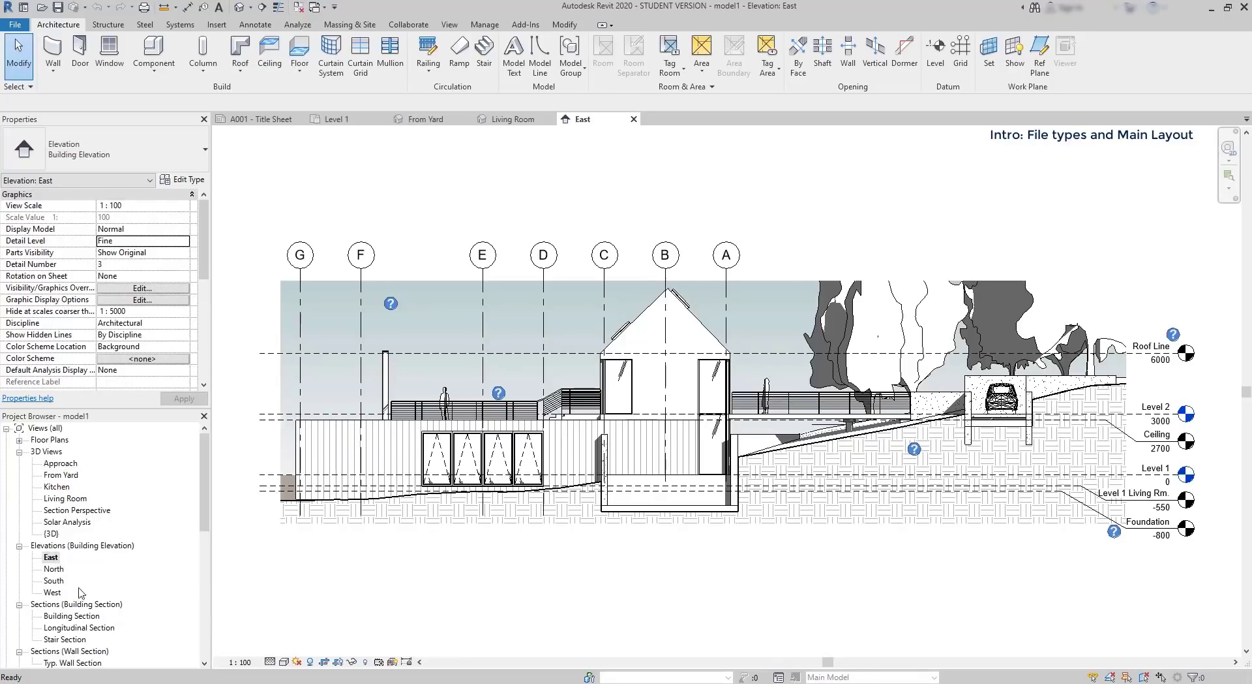
{"action": "double_click", "coordinate": [79, 617]}
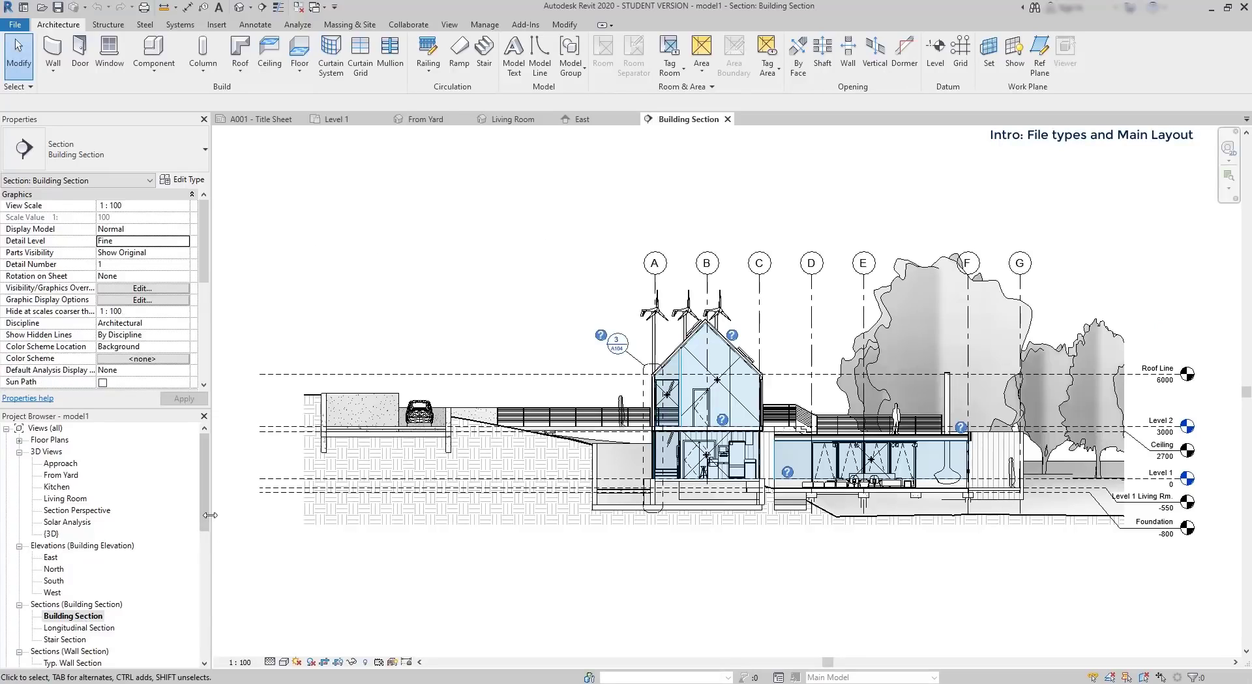
Step: View the How do I schedule and the A001 - Title Sheet and A101 - Site Plan sheets
{"action": "left_click_drag", "start_coordinate": [204, 517], "coordinate": [205, 546]}
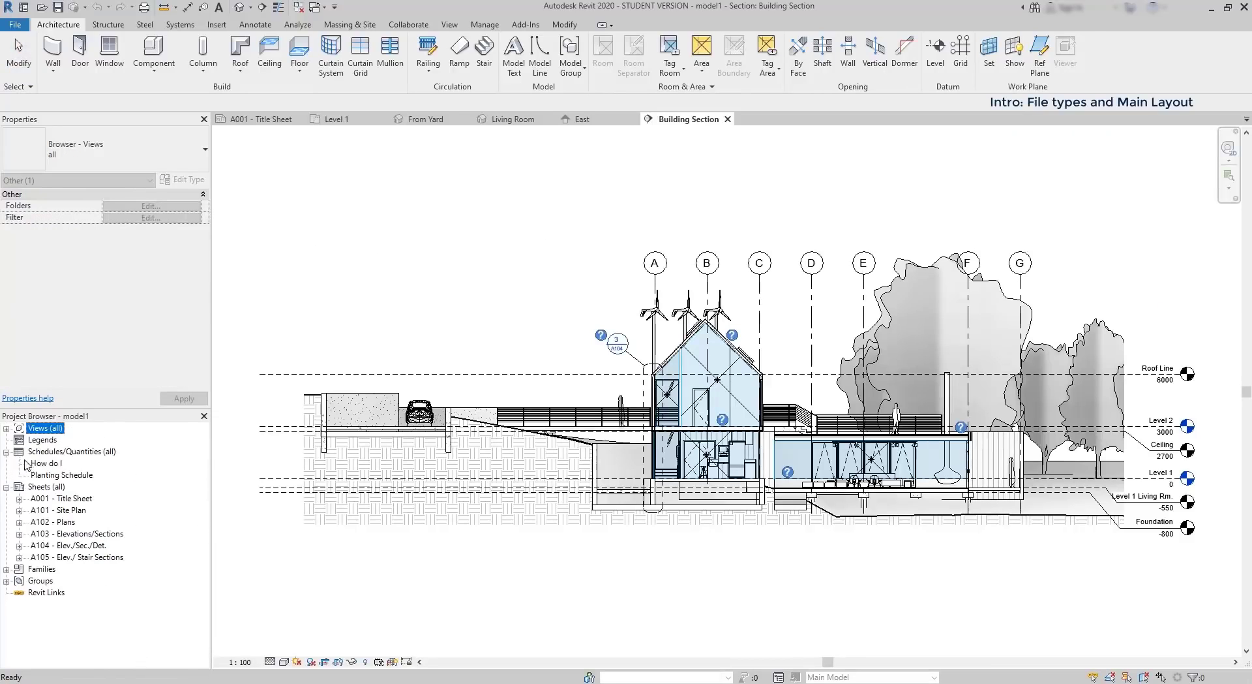
{"action": "double_click", "coordinate": [37, 464]}
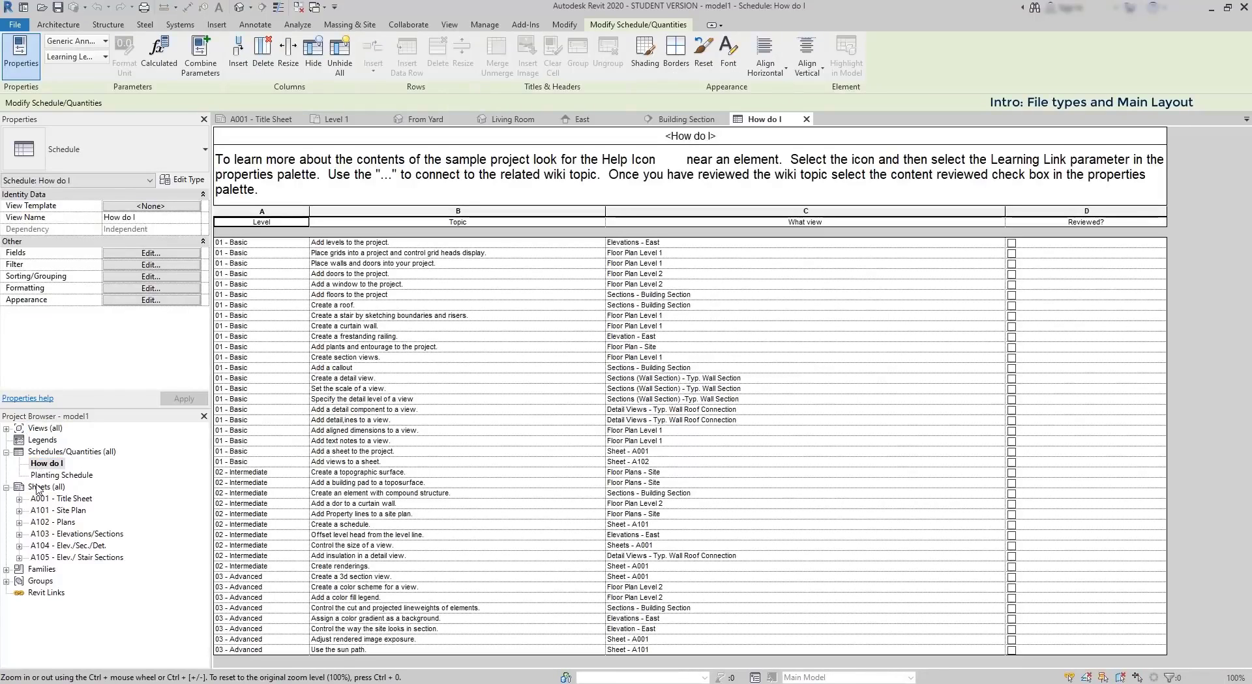
{"action": "double_click", "coordinate": [68, 500]}
{"action": "double_click", "coordinate": [70, 511]}
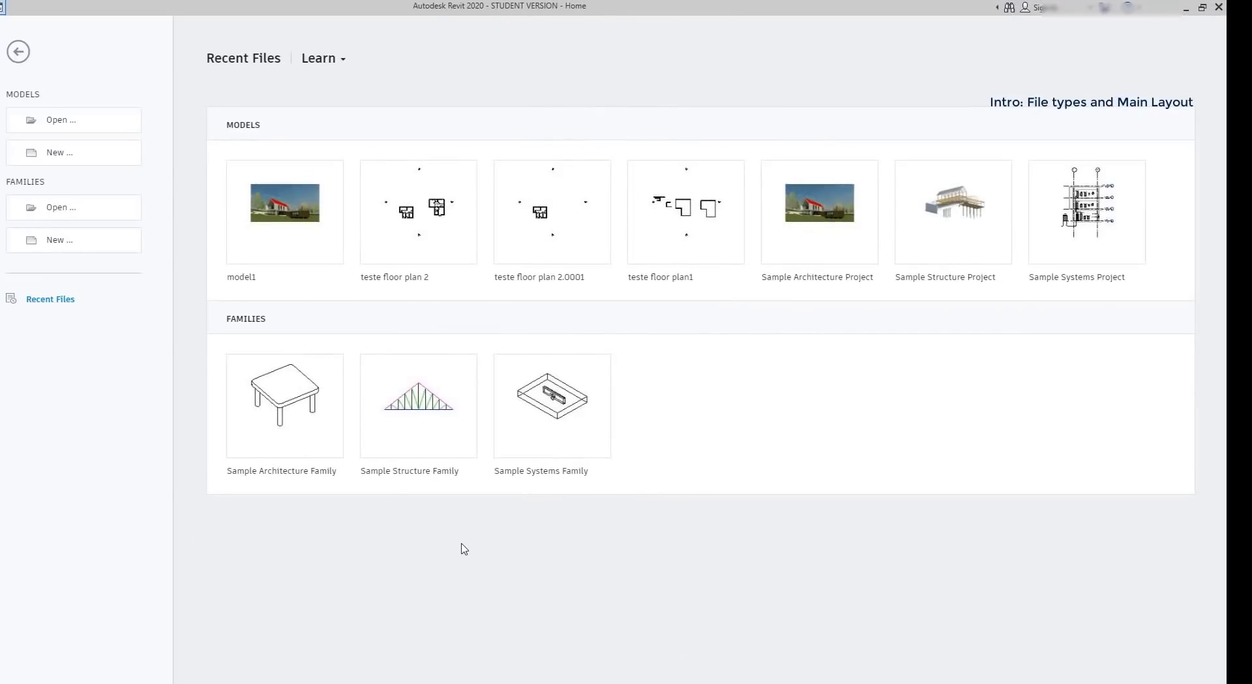
Step: Open the Sample Architecture Family and view the table in its Ref. Level plan and its Back and Right elevations
{"action": "left_click", "coordinate": [314, 404]}
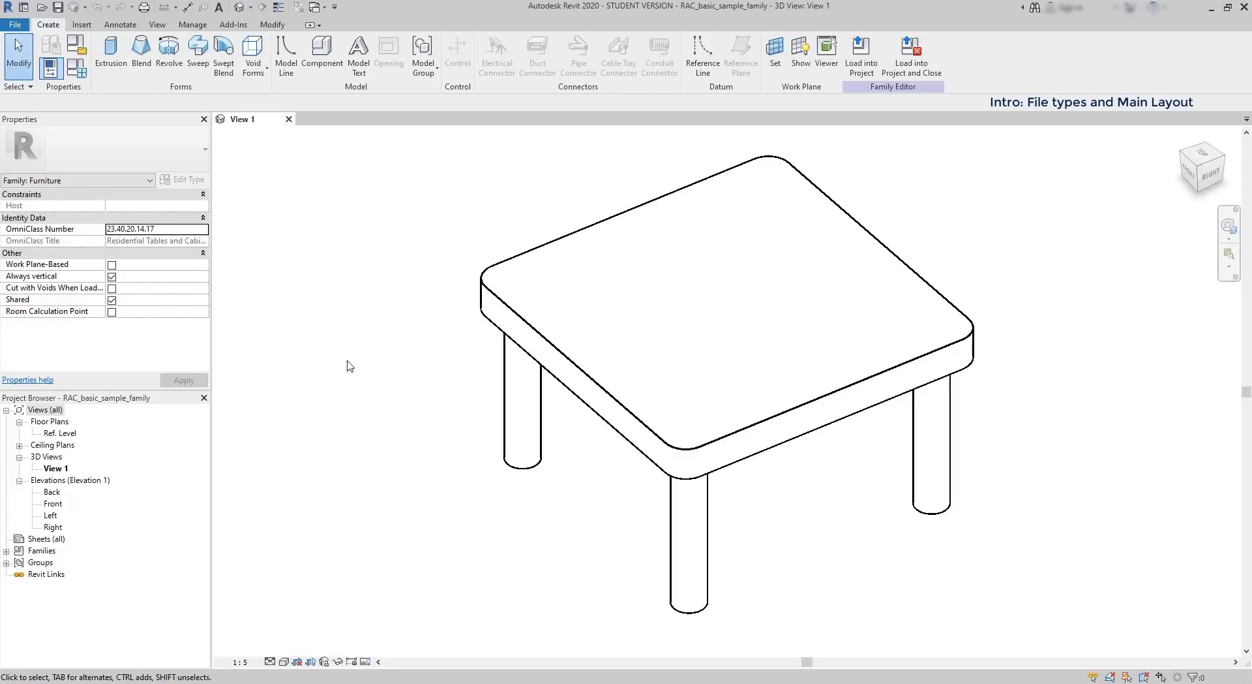
{"action": "left_click", "coordinate": [70, 434]}
{"action": "double_click", "coordinate": [71, 434]}
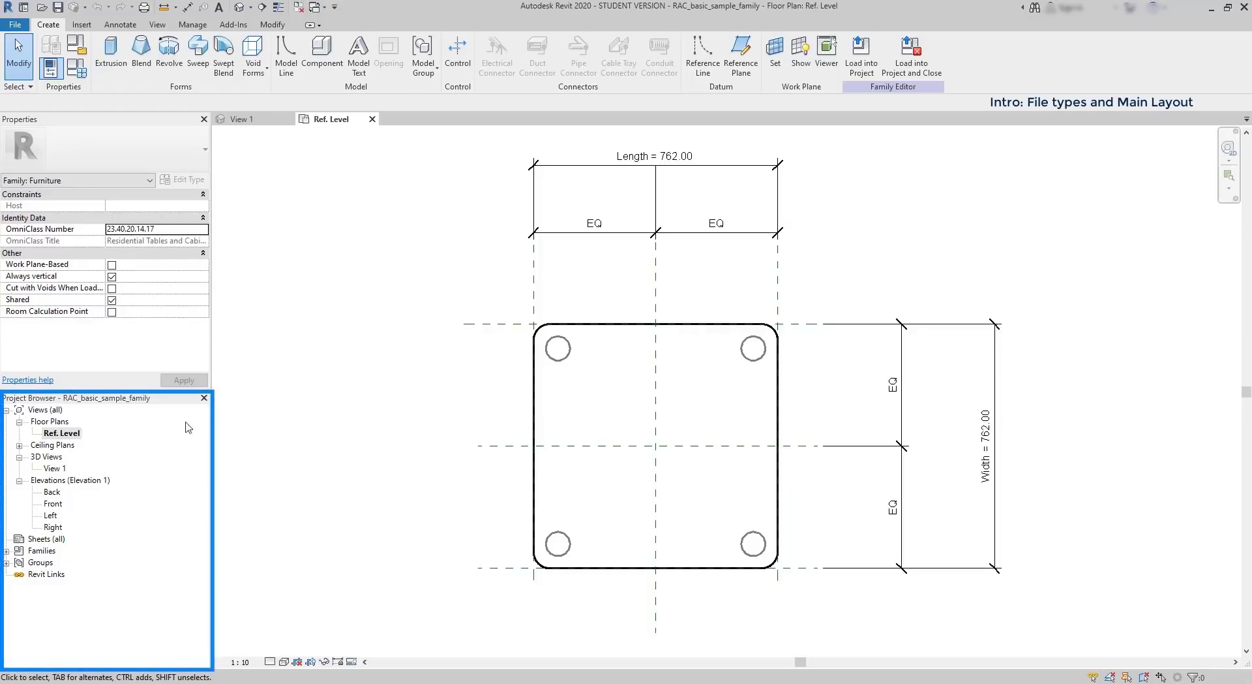
{"action": "double_click", "coordinate": [52, 493]}
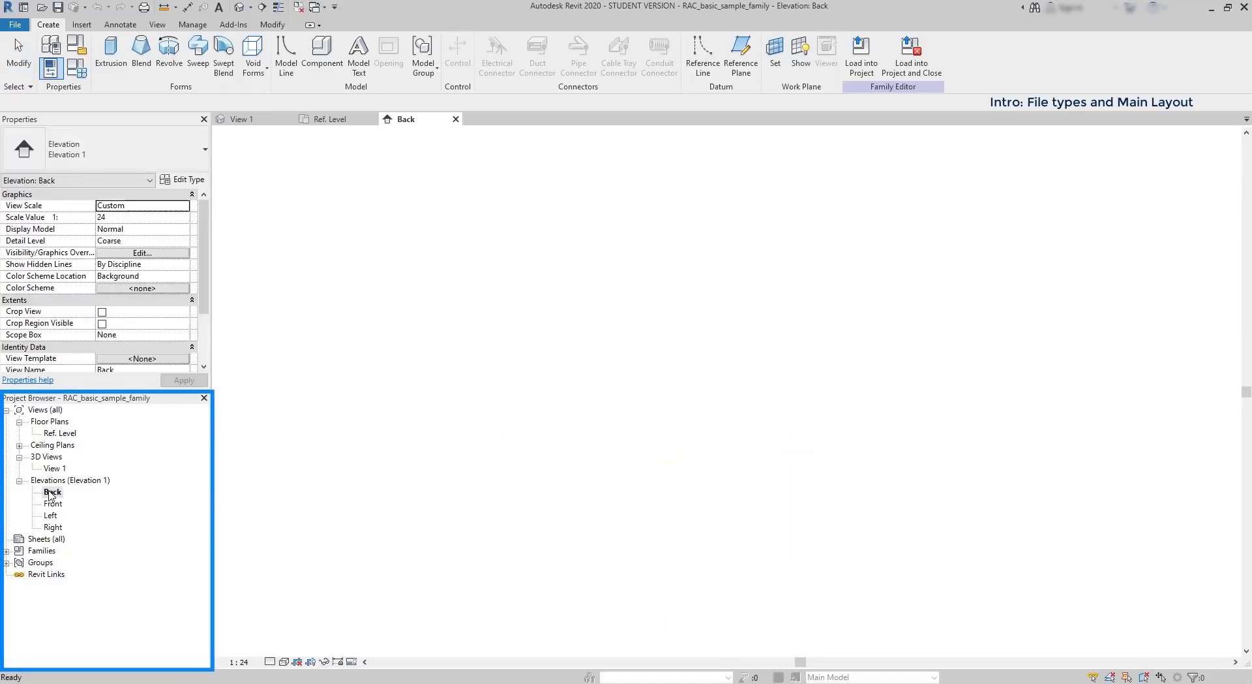
{"action": "double_click", "coordinate": [52, 527]}
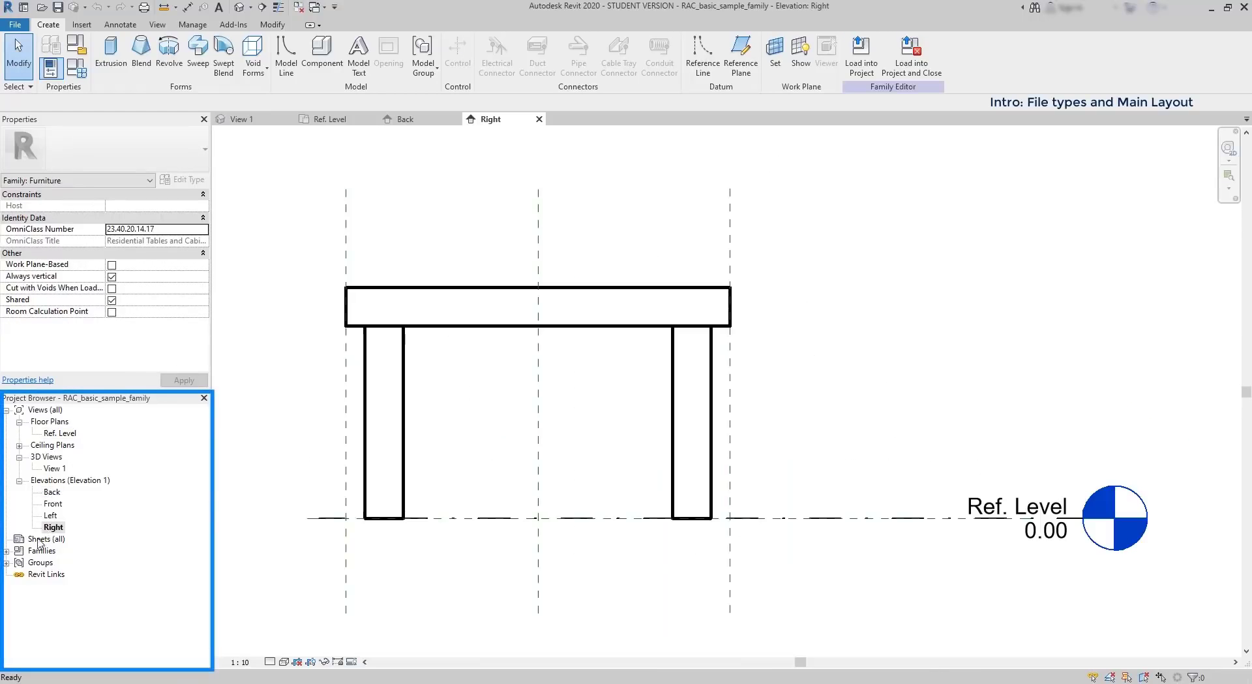
Step: Expand the table family's Families branch down through its nested levels
{"action": "left_click", "coordinate": [9, 552]}
{"action": "left_click", "coordinate": [20, 563]}
{"action": "left_click", "coordinate": [31, 574]}
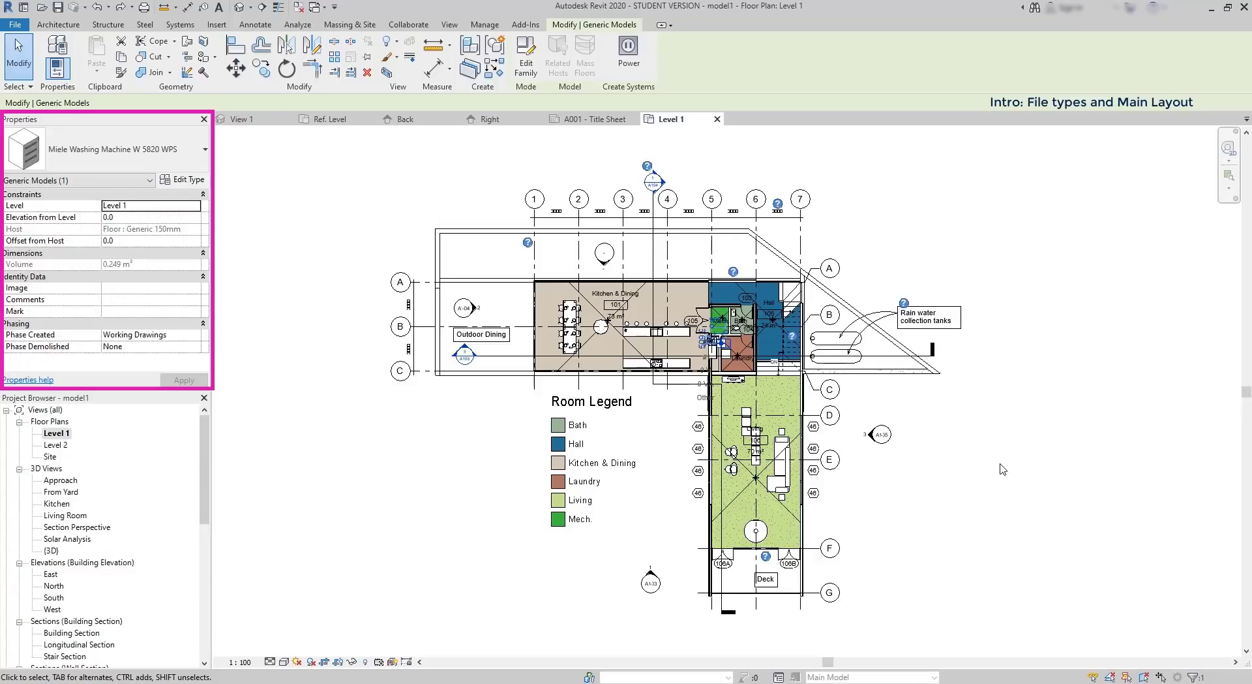
Step: Inspect the properties of the Living room's Seat - Single with Island sofa and the curtain wall along Kitchen & Dining on Level 1
{"action": "scroll", "coordinate": [770, 519], "scroll_direction": "up", "scroll_amount": 4}
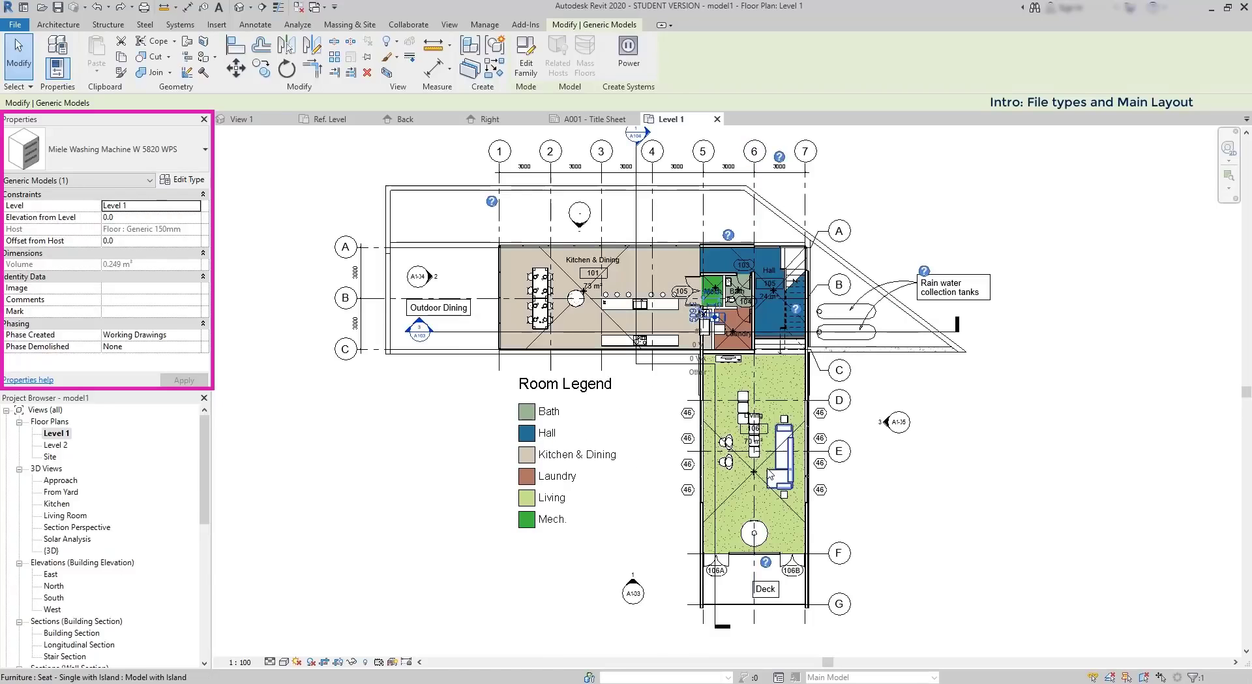
{"action": "left_click", "coordinate": [785, 476]}
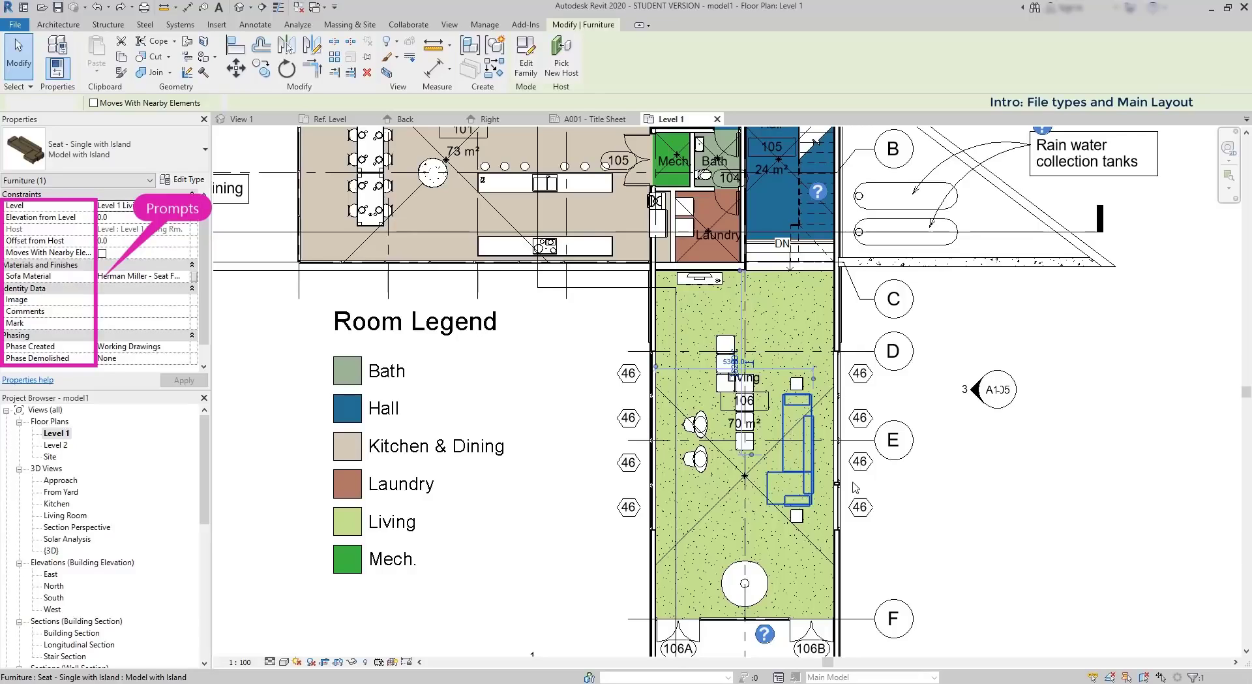
{"action": "scroll", "coordinate": [655, 297], "scroll_direction": "down", "scroll_amount": 2}
{"action": "left_click", "coordinate": [527, 256]}
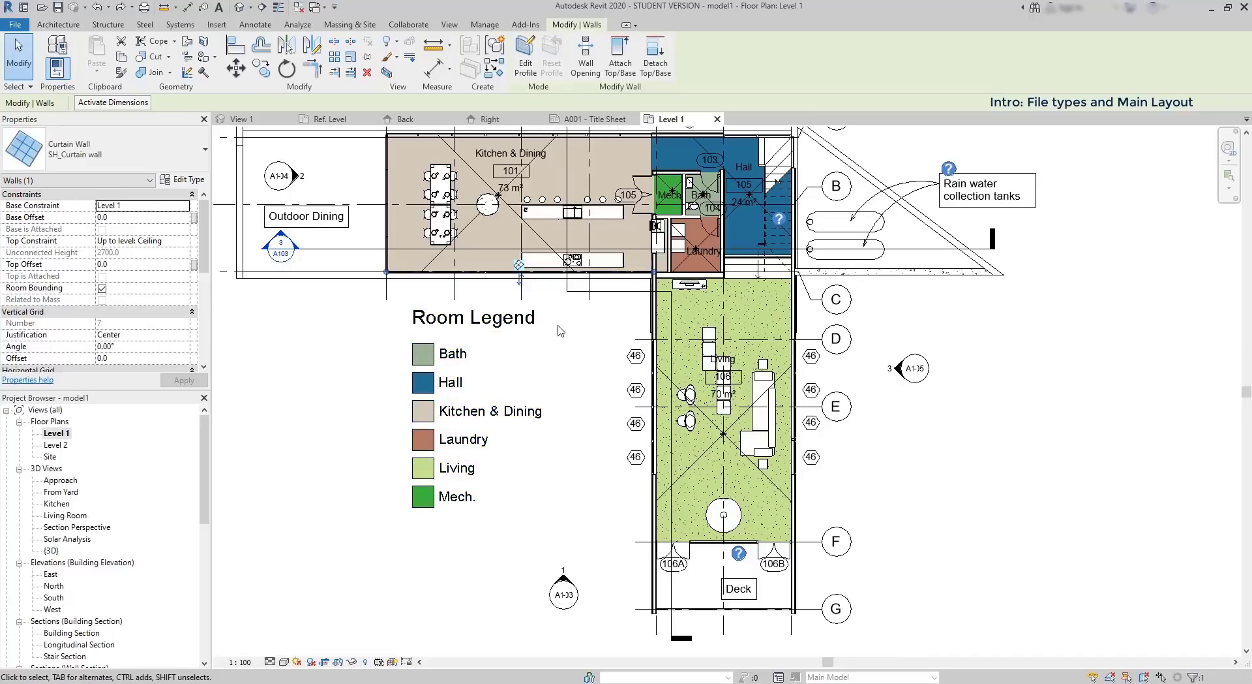
{"action": "key", "text": "Escape"}
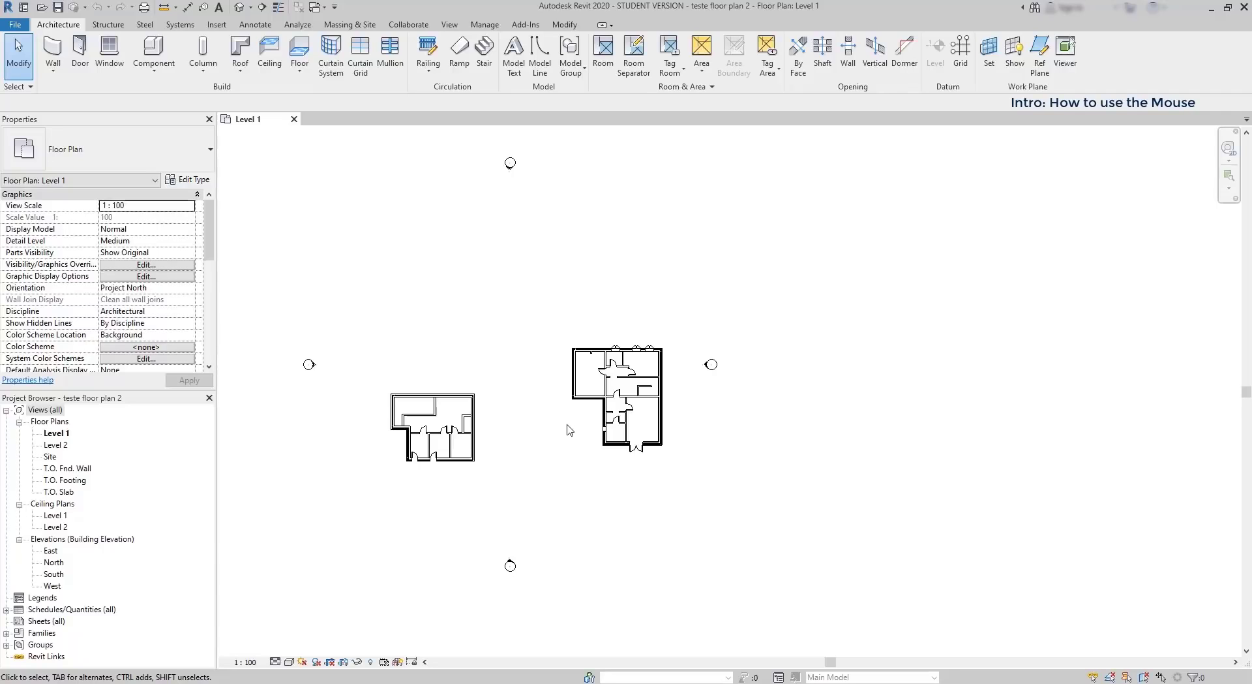
Step: Zoom in and out on the larger house in the Level 1 plan and pan to its upper rooms
{"action": "scroll", "coordinate": [589, 433], "scroll_direction": "up", "scroll_amount": 2}
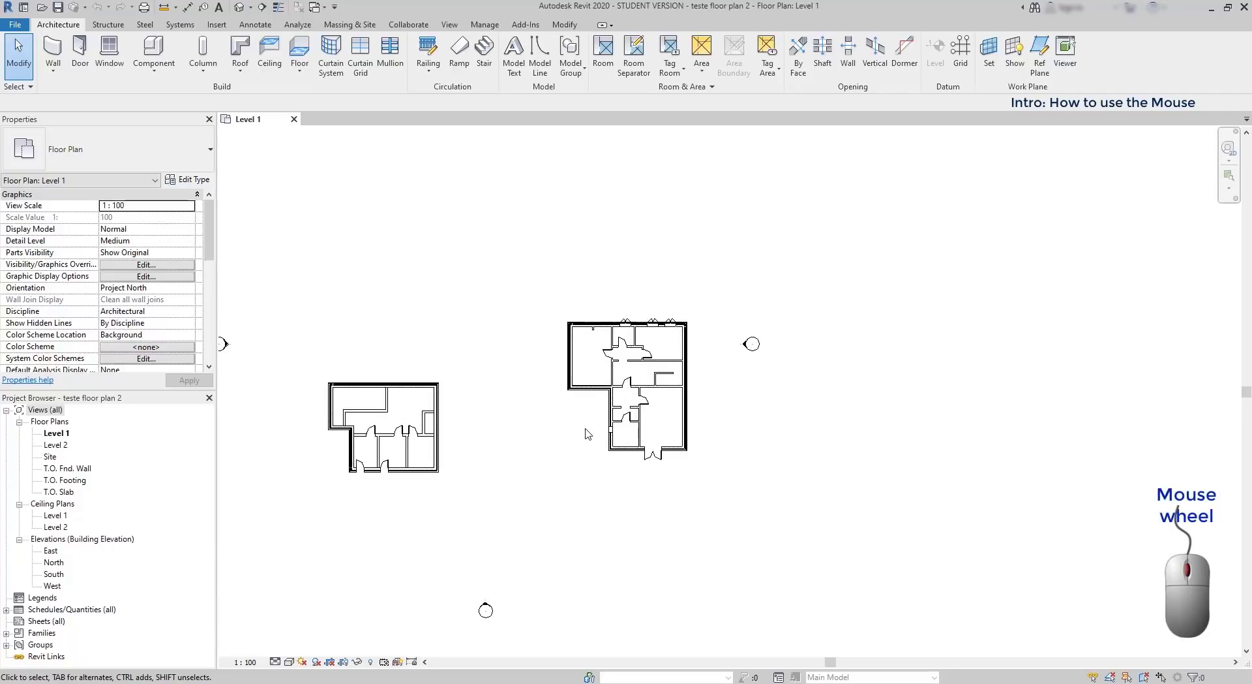
{"action": "scroll", "coordinate": [589, 433], "scroll_direction": "up", "scroll_amount": 5}
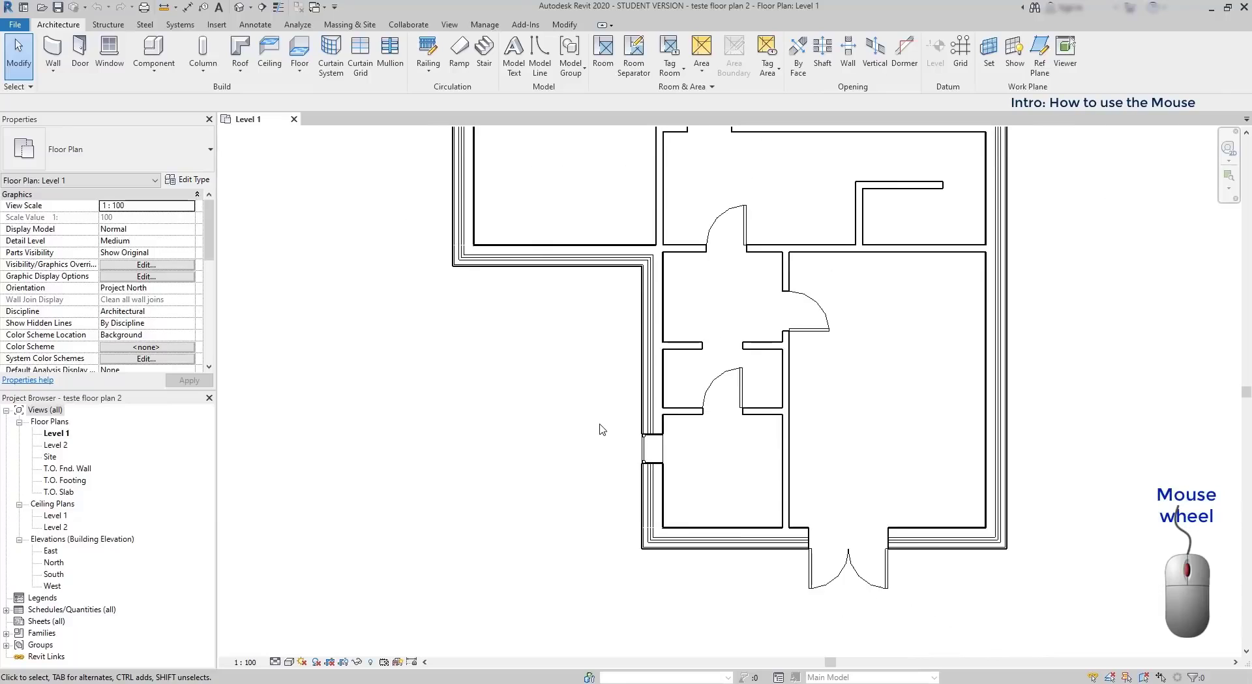
{"action": "scroll", "coordinate": [602, 428], "scroll_direction": "down", "scroll_amount": 3}
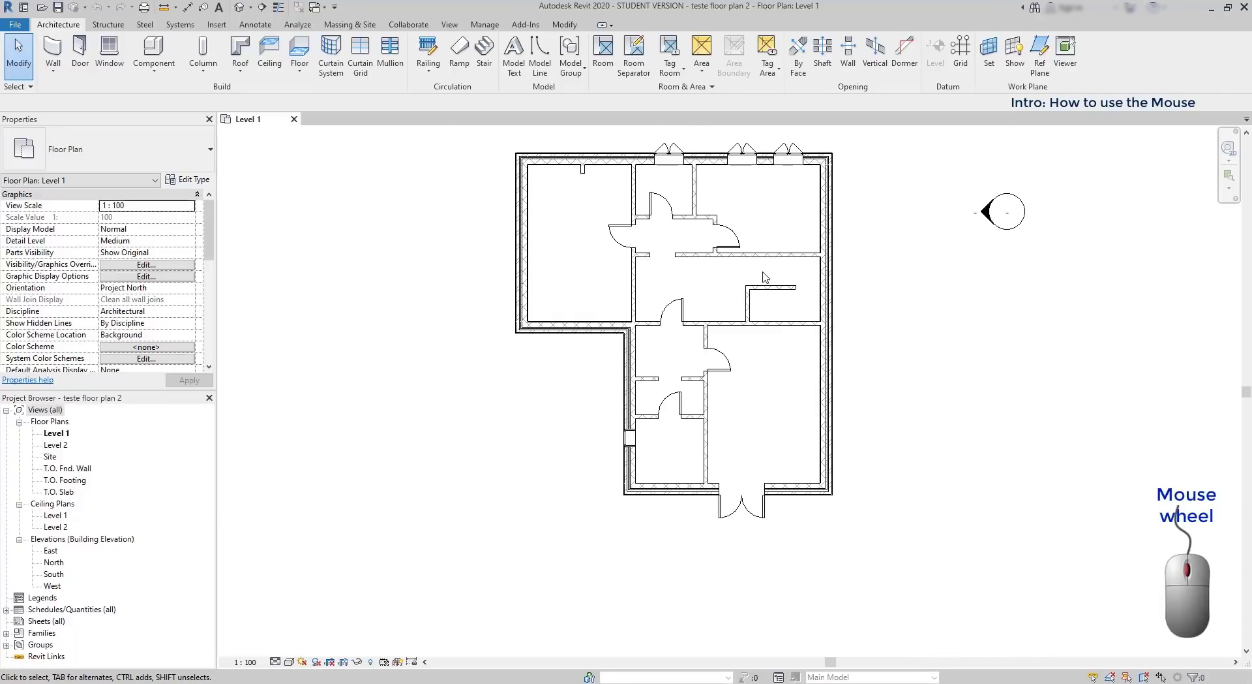
{"action": "scroll", "coordinate": [765, 276], "scroll_direction": "down", "scroll_amount": 4}
{"action": "scroll", "coordinate": [912, 447], "scroll_direction": "up", "scroll_amount": 2}
{"action": "scroll", "coordinate": [864, 403], "scroll_direction": "up", "scroll_amount": 5}
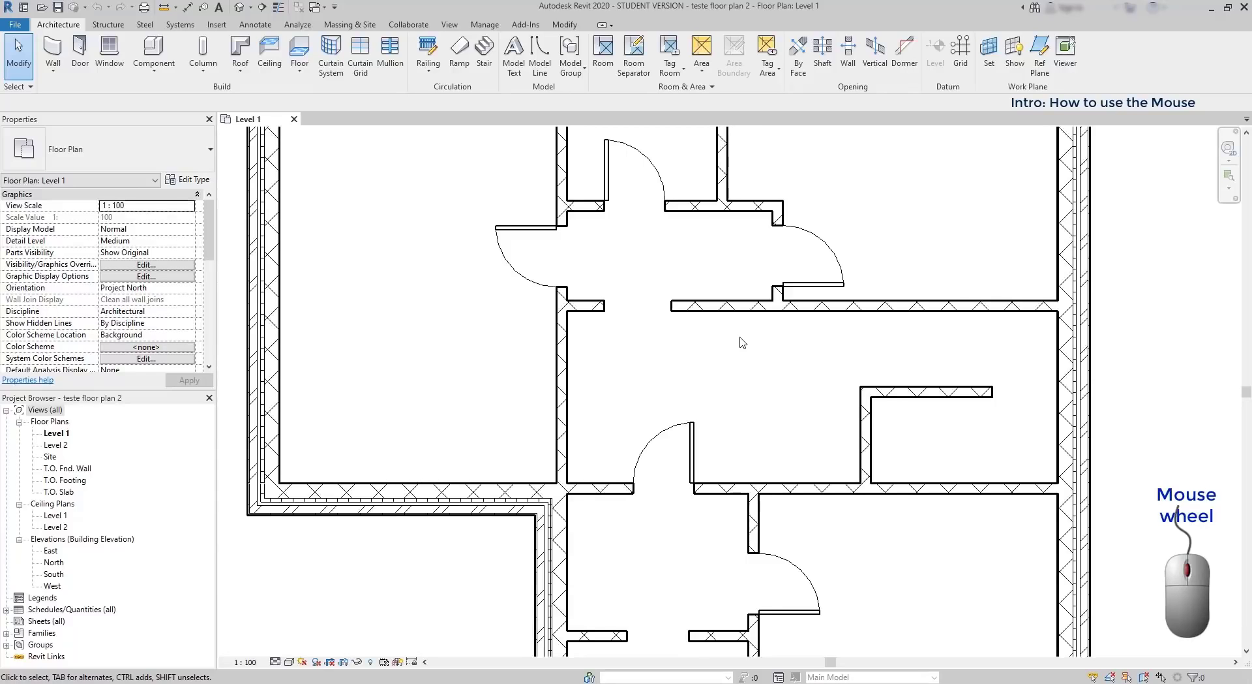
{"action": "mouse_move", "coordinate": [742, 343]}
{"action": "middle_mouse_down"}
{"action": "mouse_move", "coordinate": [585, 399]}
{"action": "mouse_move", "coordinate": [520, 480]}
{"action": "mouse_move", "coordinate": [526, 528]}
{"action": "mouse_move", "coordinate": [555, 544]}
{"action": "mouse_move", "coordinate": [699, 546]}
{"action": "mouse_move", "coordinate": [875, 506]}
{"action": "mouse_move", "coordinate": [877, 486]}
{"action": "middle_mouse_up"}
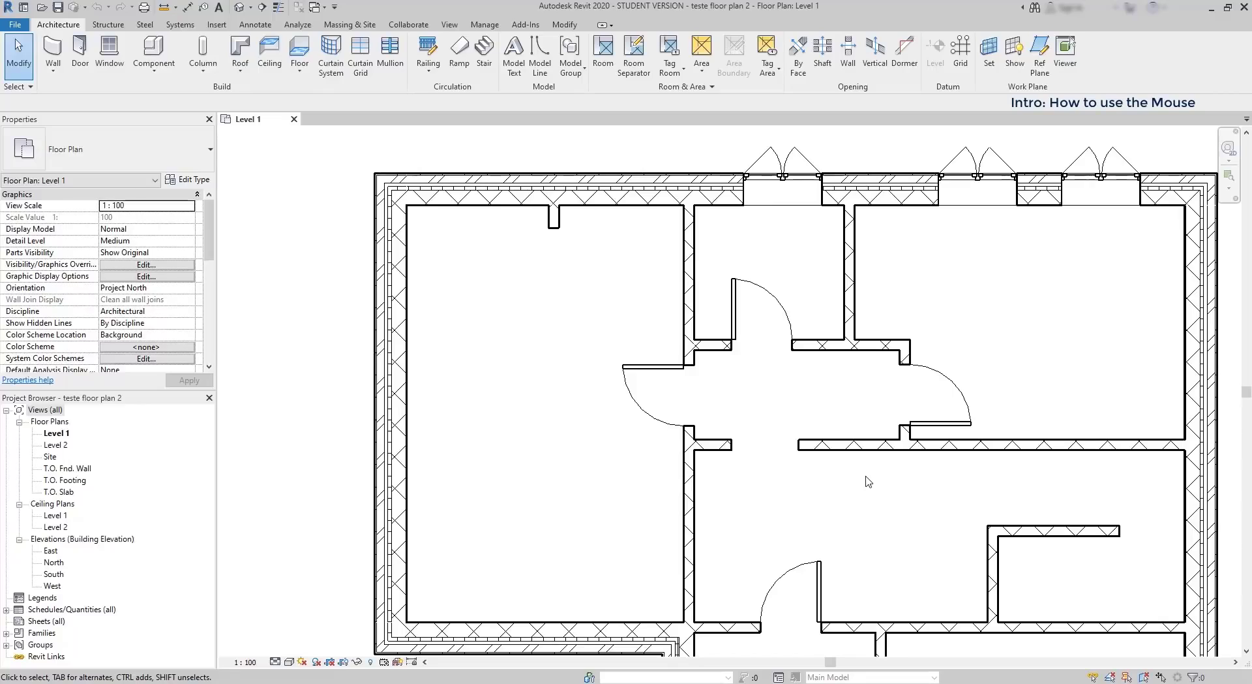
Step: Select the large room's exterior wall together with its interior wall, and try a crossing selection area and a window selection area over the house
{"action": "left_click", "coordinate": [694, 488]}
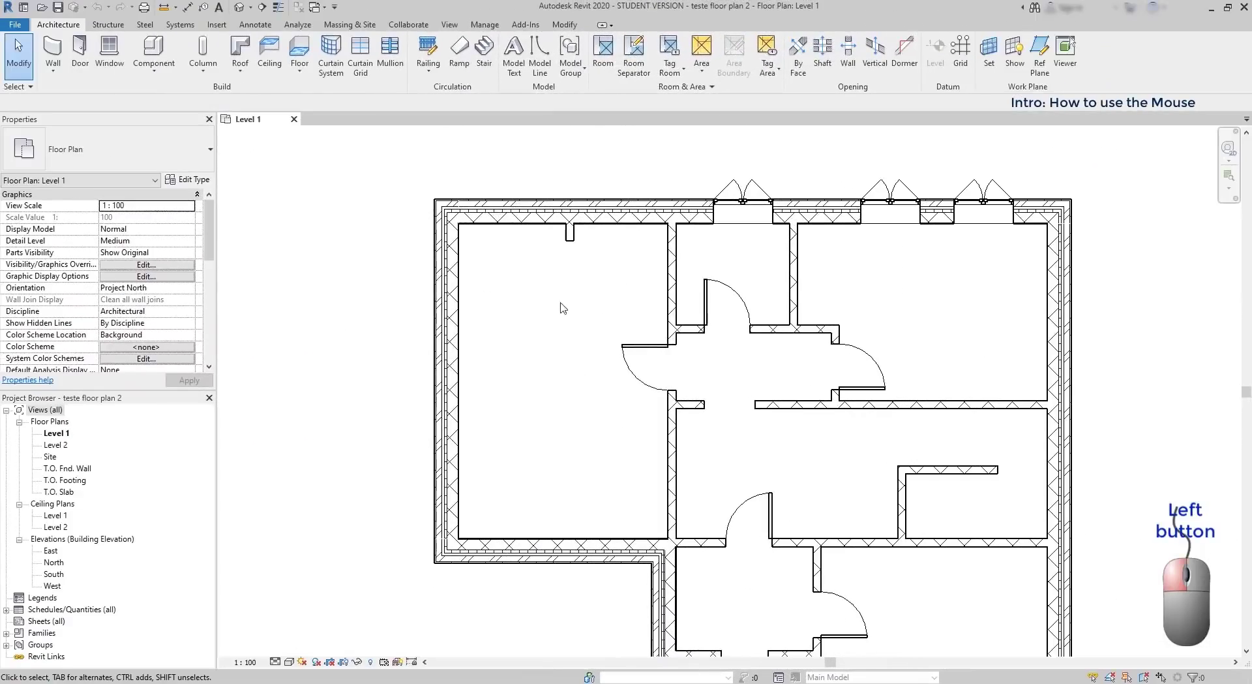
{"action": "left_click", "coordinate": [453, 300]}
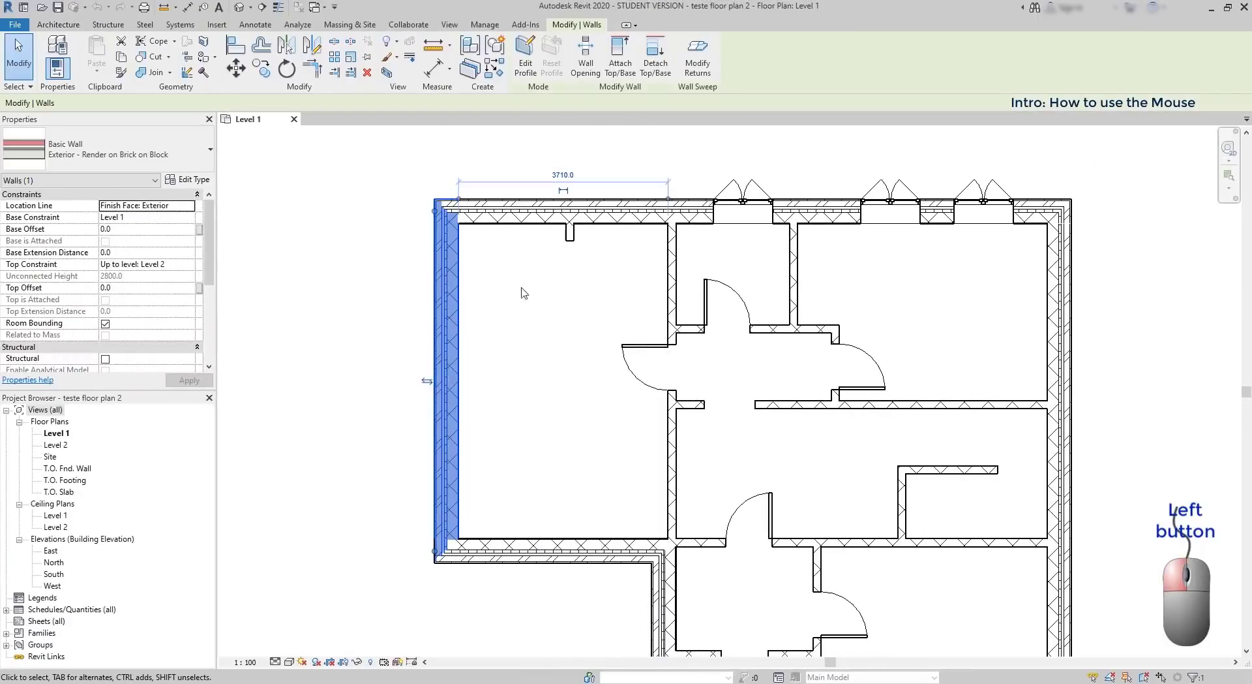
{"action": "left_click", "coordinate": [671, 274], "text": "ctrl"}
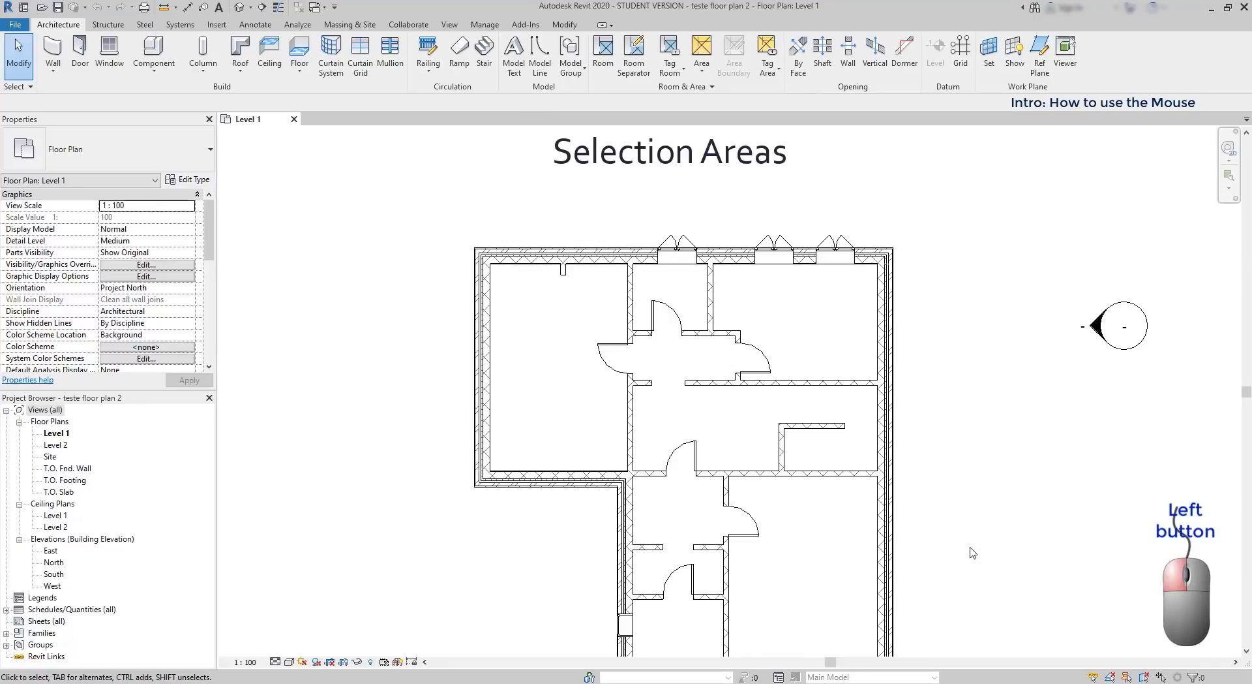
{"action": "left_click_drag", "start_coordinate": [971, 548], "coordinate": [462, 206]}
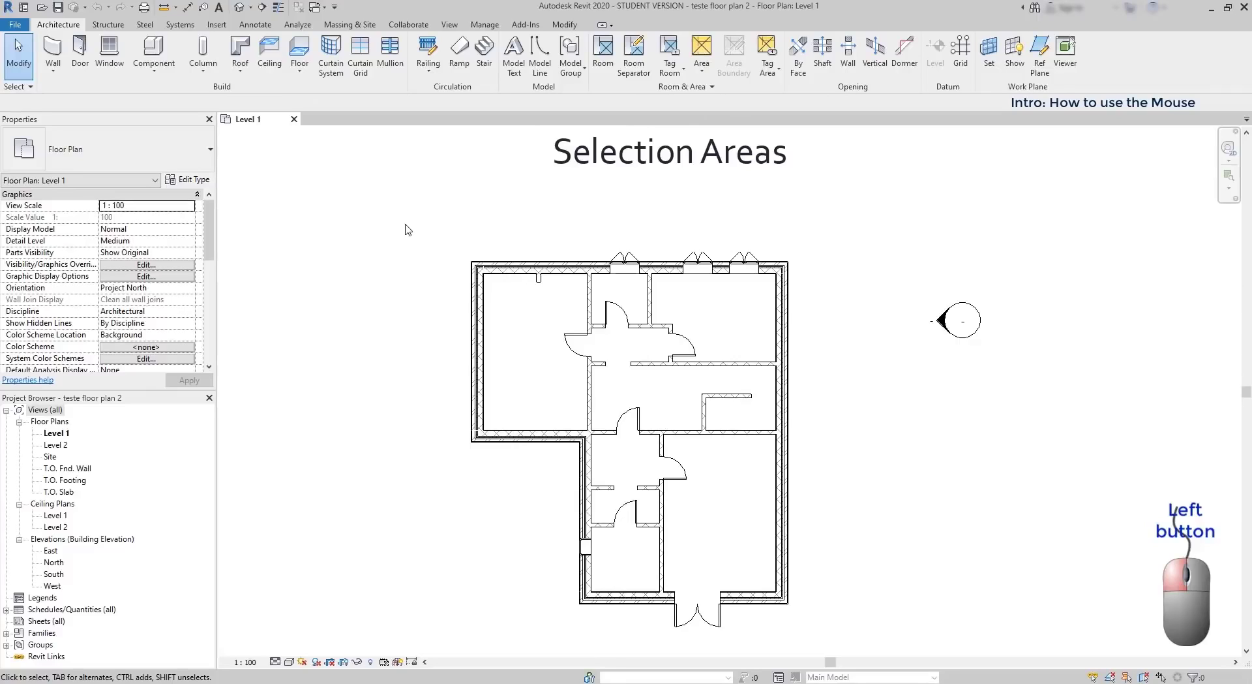
{"action": "left_click_drag", "start_coordinate": [405, 226], "coordinate": [656, 479]}
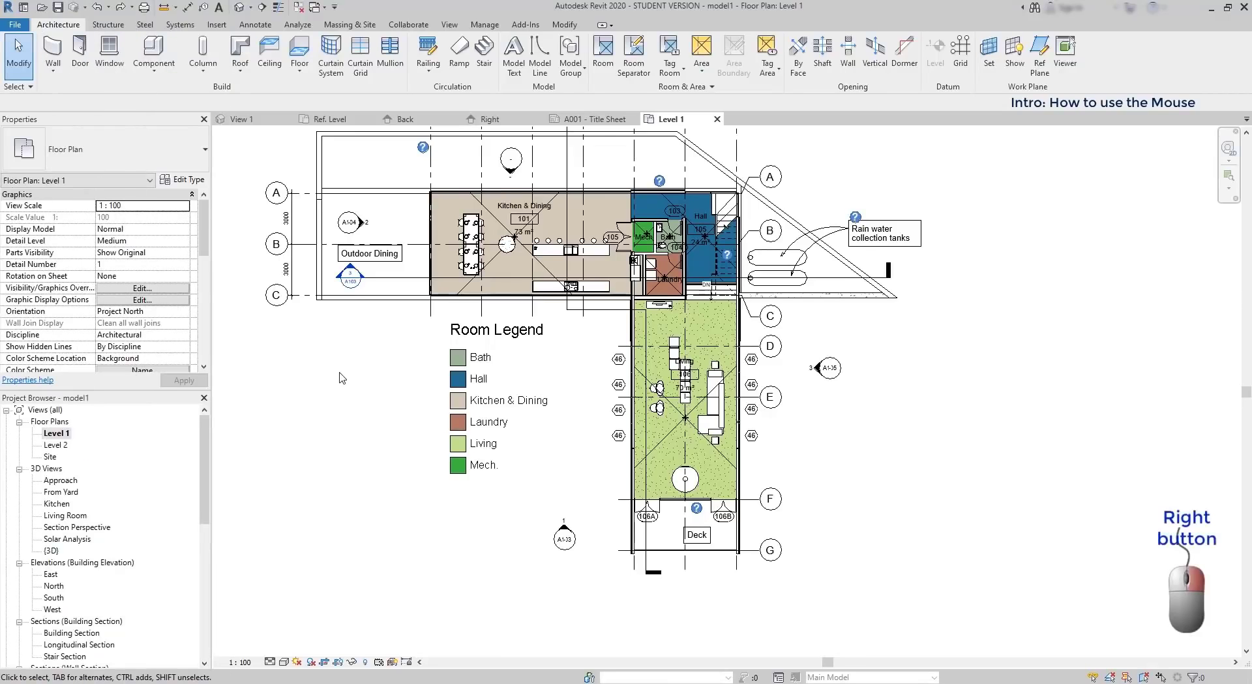
Step: Open the System Browser from the Level 1 plan of model1
{"action": "right_click", "coordinate": [339, 377]}
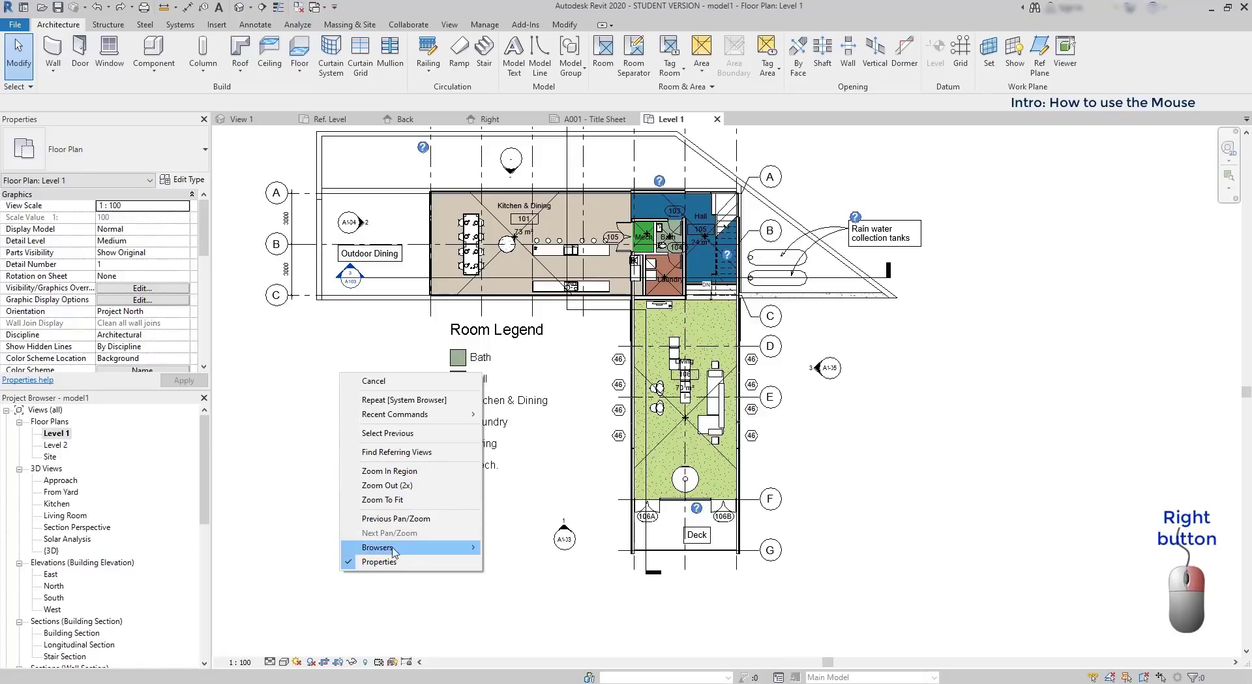
{"action": "mouse_move", "coordinate": [436, 551]}
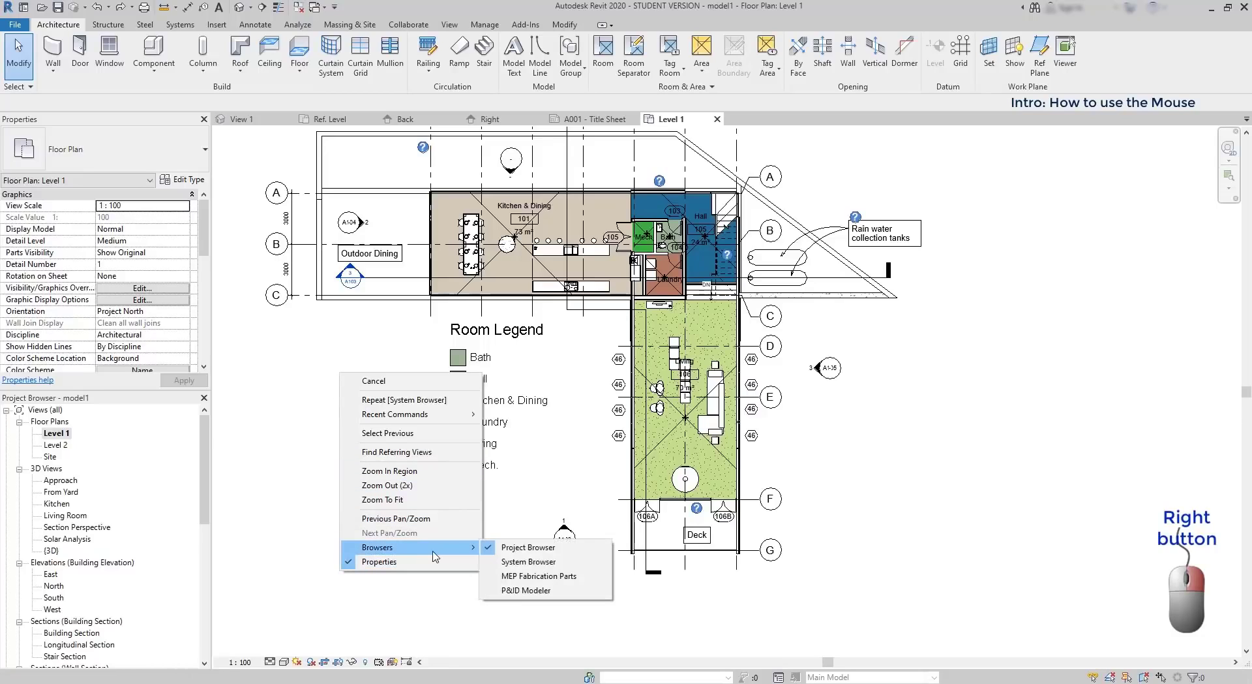
{"action": "left_click", "coordinate": [566, 562]}
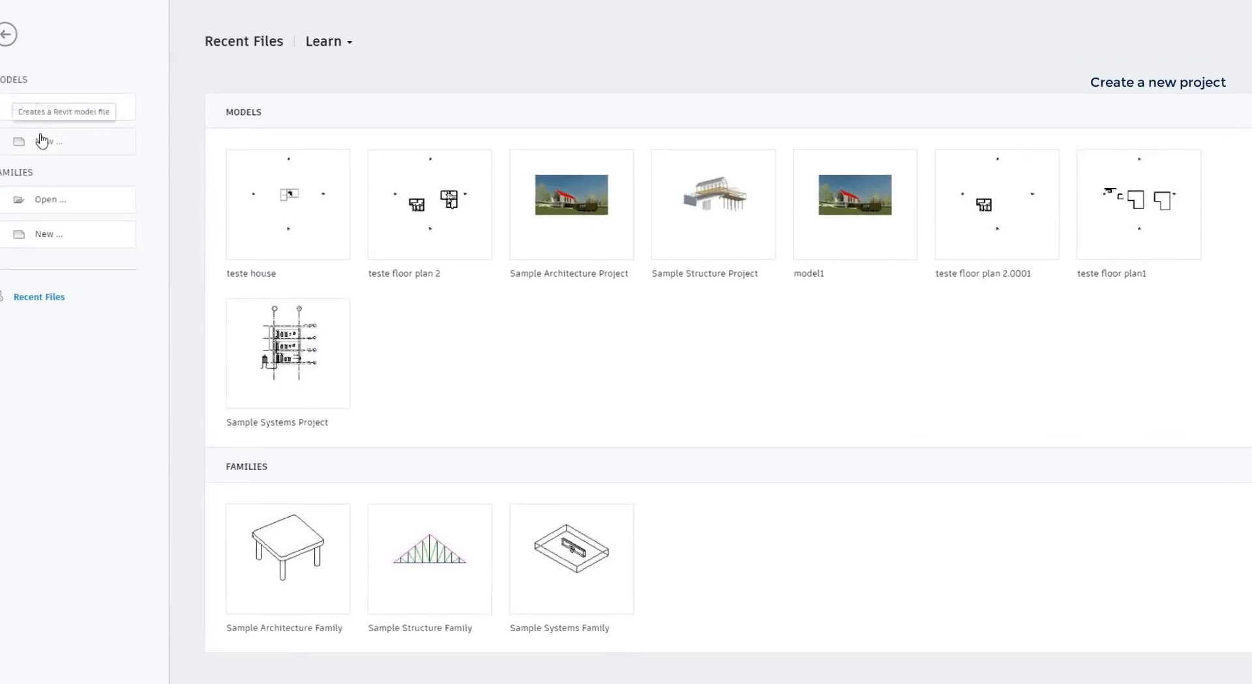
Step: Create a new project from the Structural Template and examine the Families branch of its Project Browser
{"action": "left_click", "coordinate": [41, 140]}
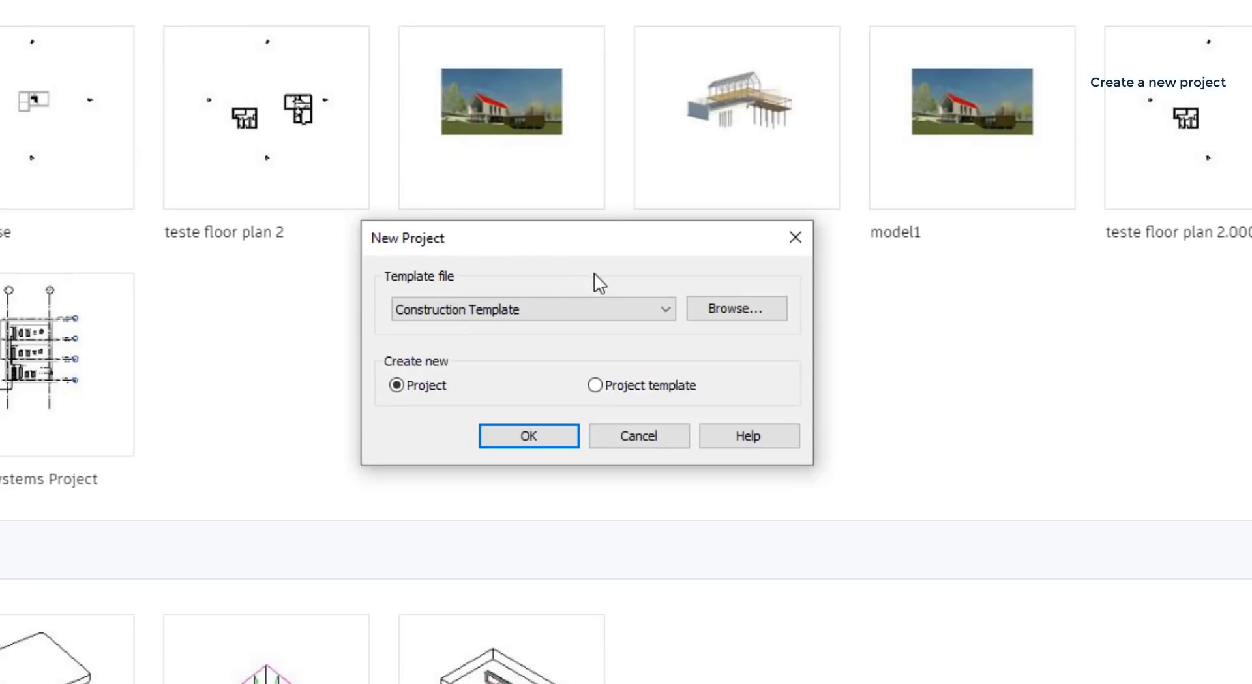
{"action": "left_click", "coordinate": [597, 305]}
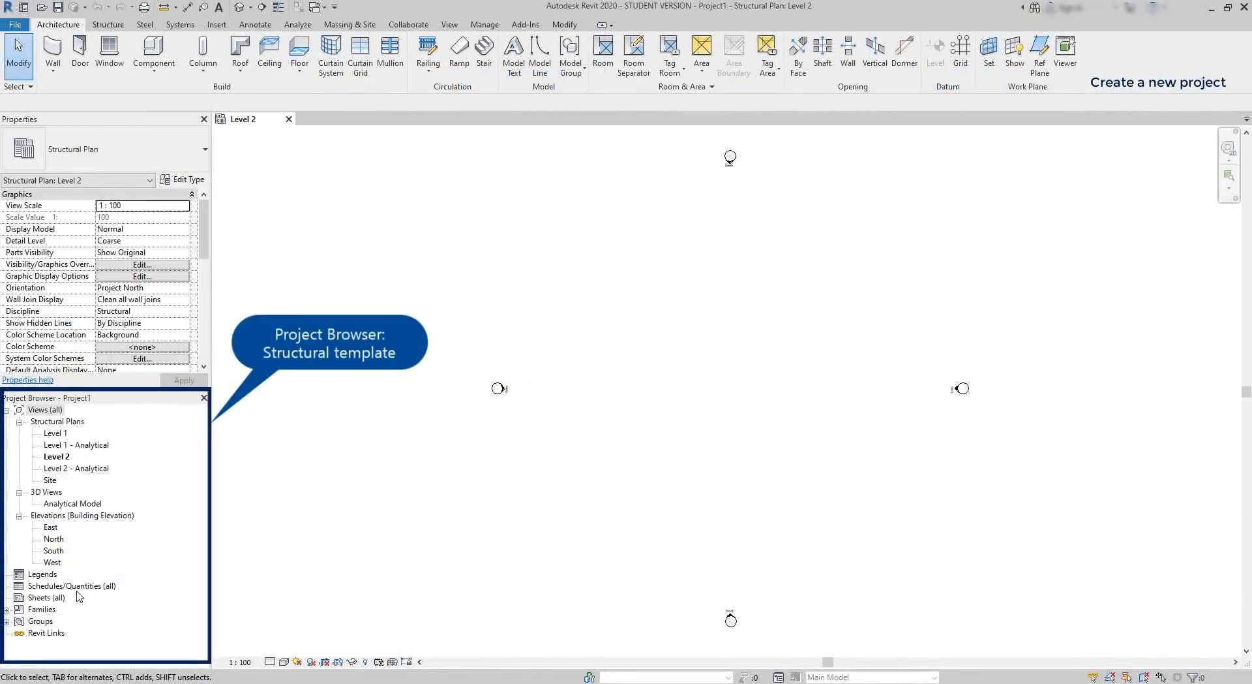
{"action": "left_click", "coordinate": [7, 618]}
{"action": "left_click", "coordinate": [7, 610]}
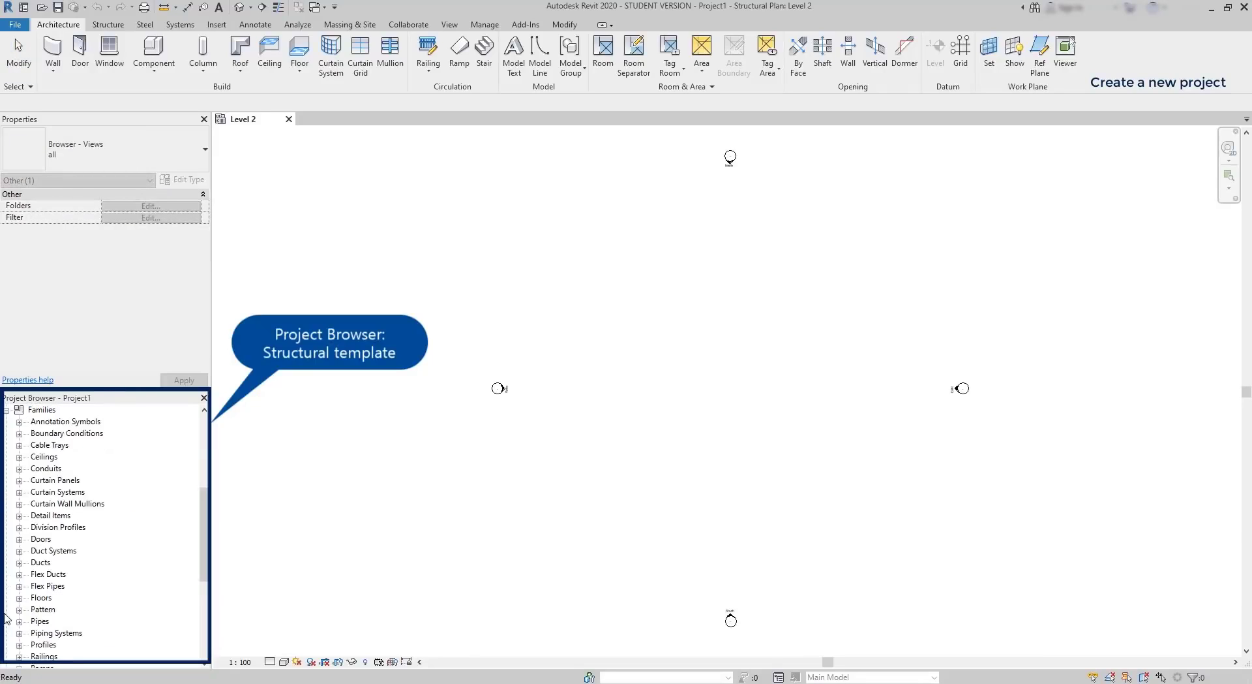
{"action": "left_click", "coordinate": [6, 411]}
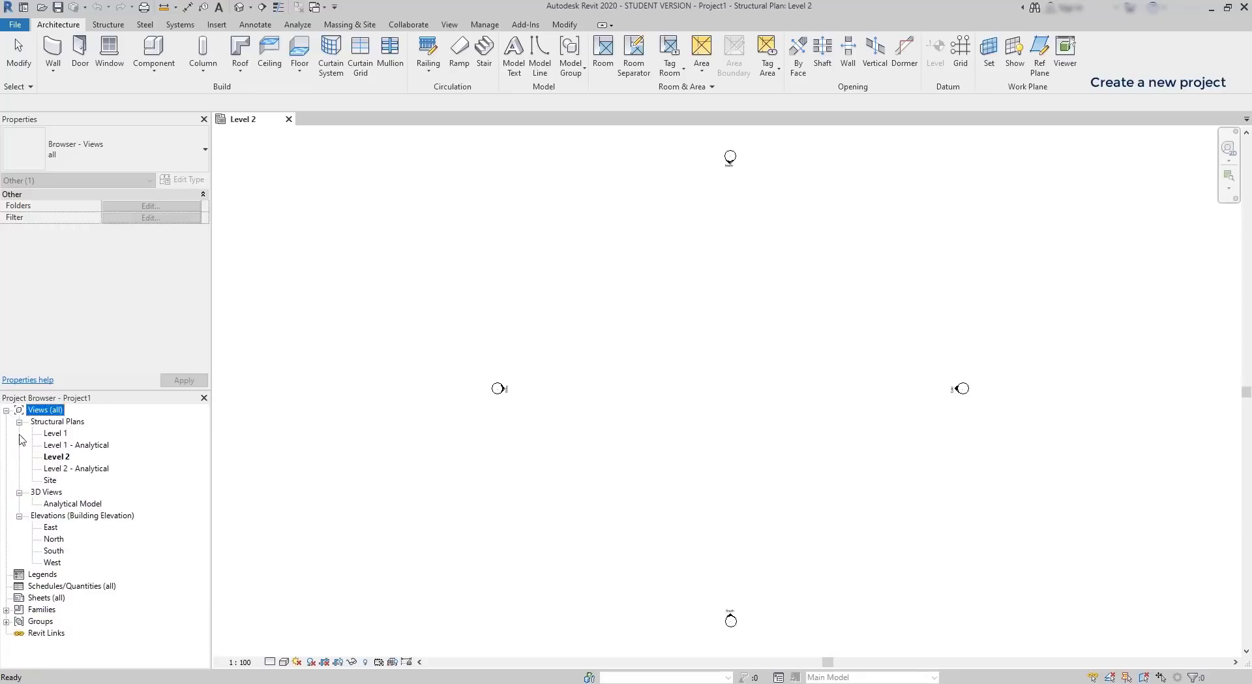
Step: Create another new project based on the Architectural Template
{"action": "left_click", "coordinate": [15, 26]}
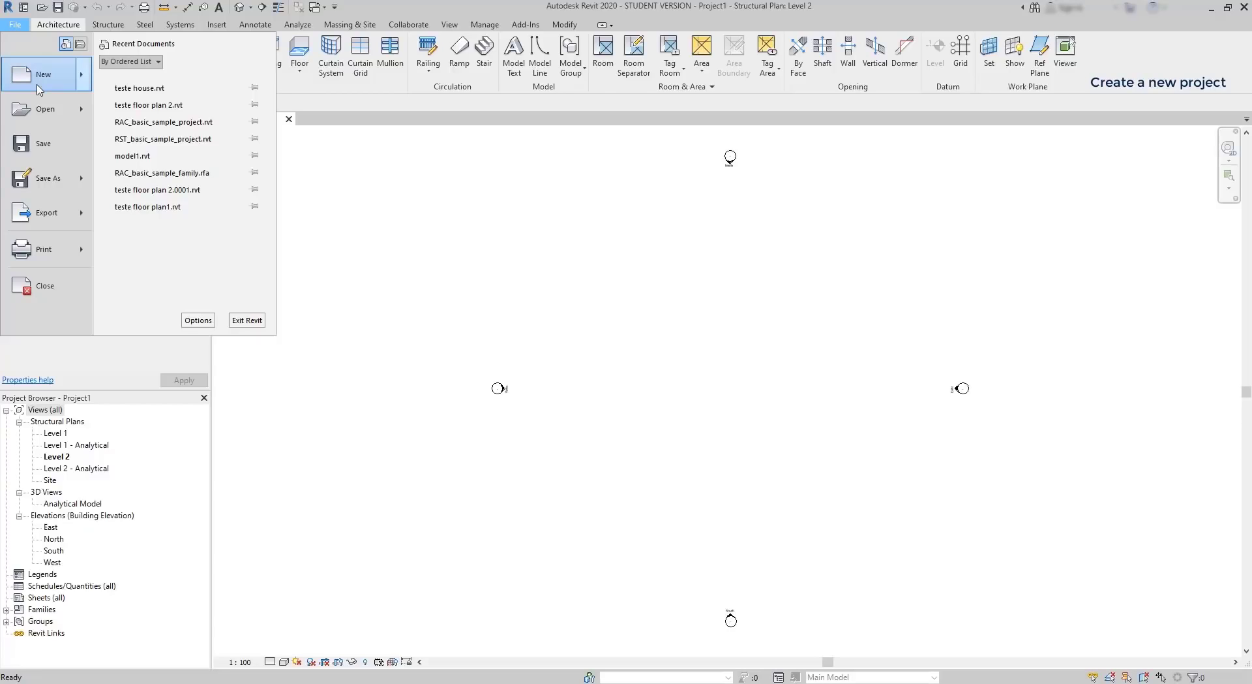
{"action": "mouse_move", "coordinate": [39, 86]}
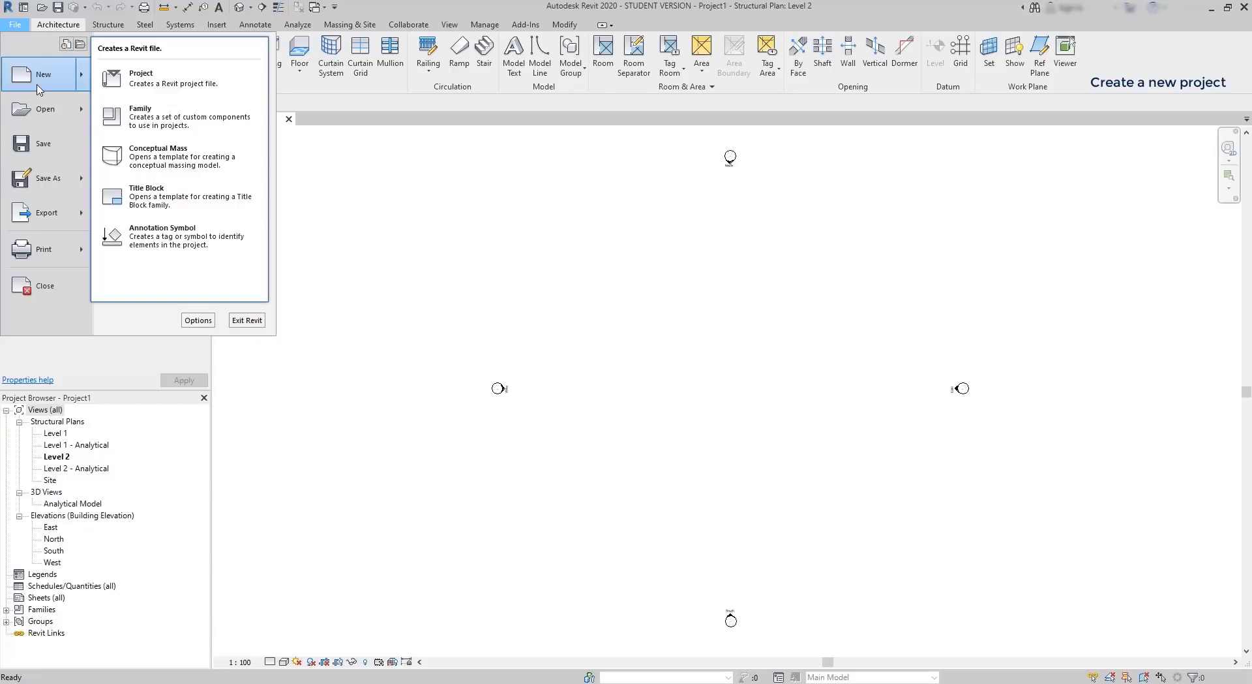
{"action": "left_click", "coordinate": [175, 85]}
{"action": "left_click", "coordinate": [582, 321]}
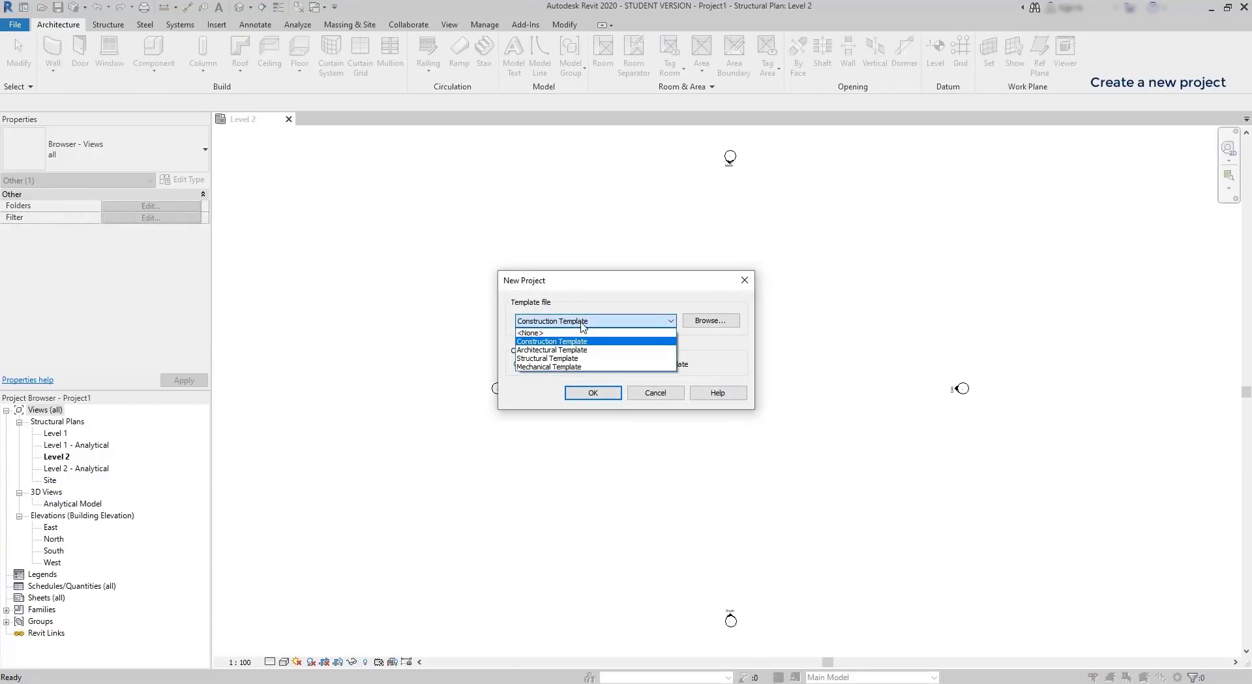
{"action": "left_click", "coordinate": [576, 351]}
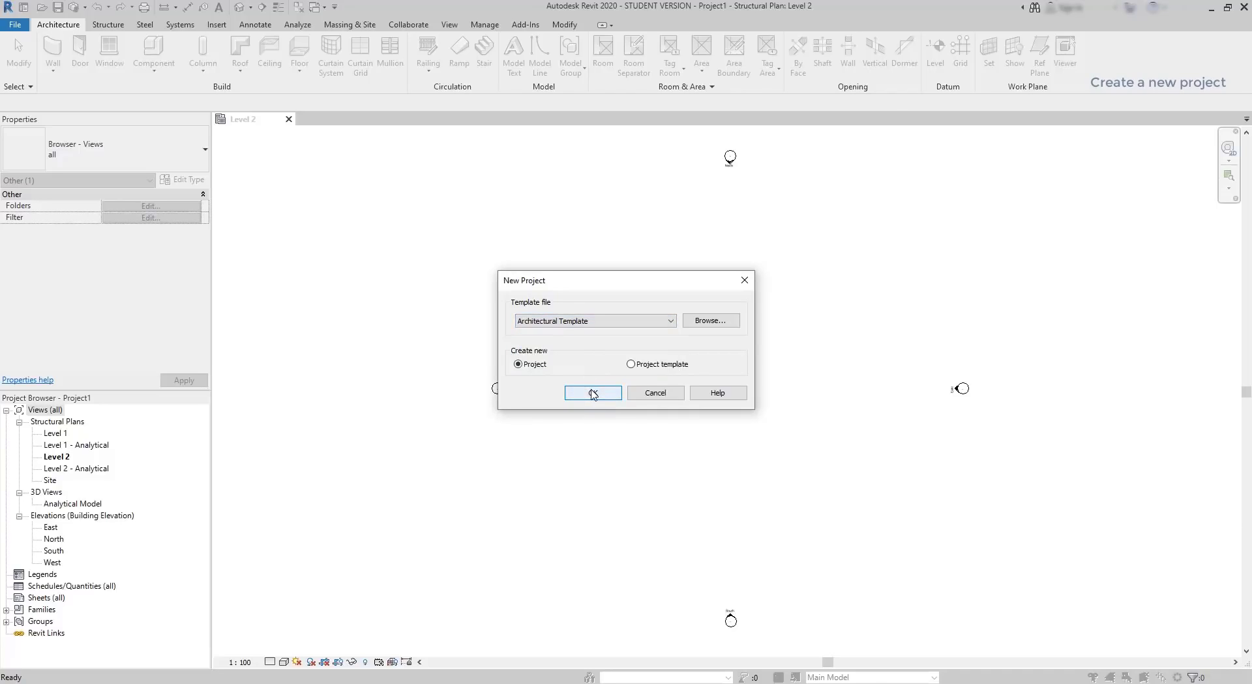
{"action": "left_click", "coordinate": [594, 393]}
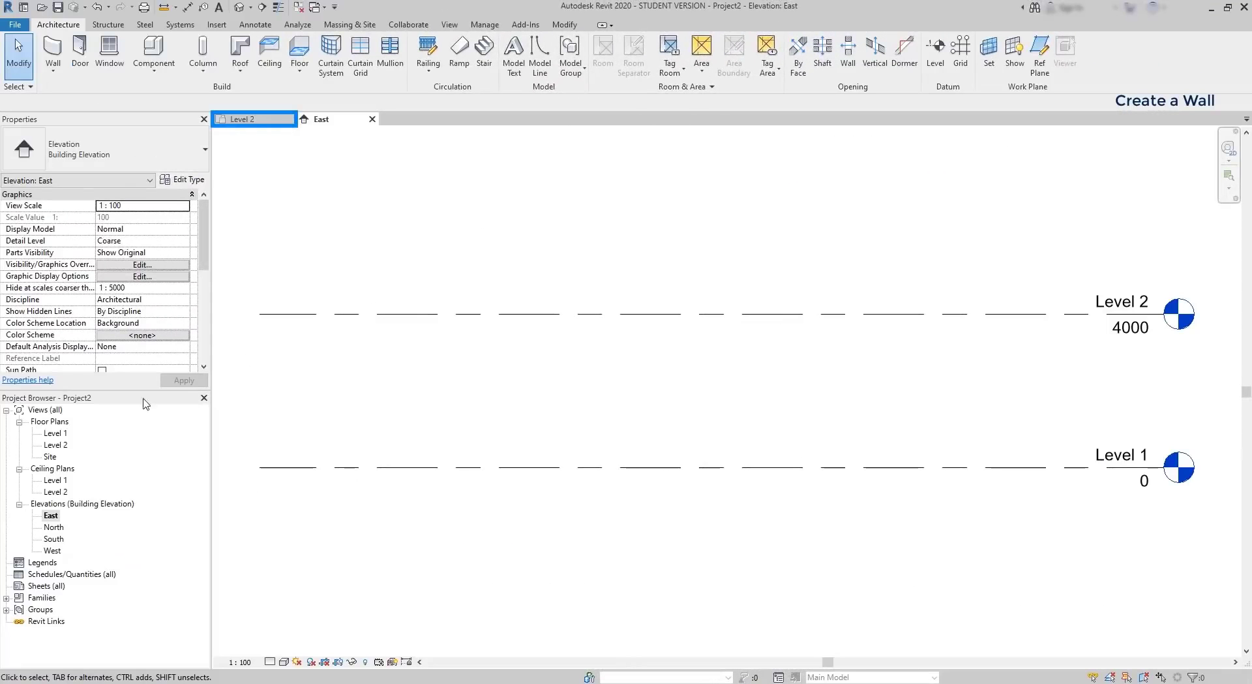
Step: Draw a horizontal Generic - 200mm wall 2000 mm long in the Level 1 floor plan
{"action": "double_click", "coordinate": [62, 435]}
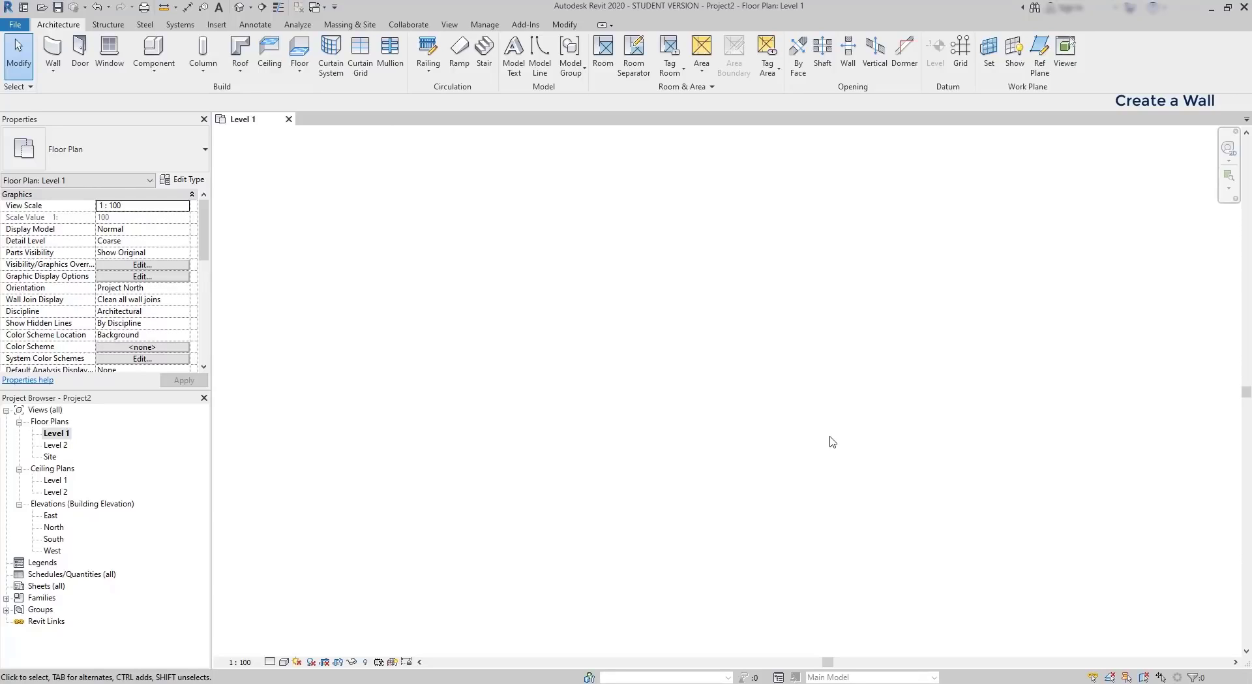
{"action": "left_click", "coordinate": [53, 57]}
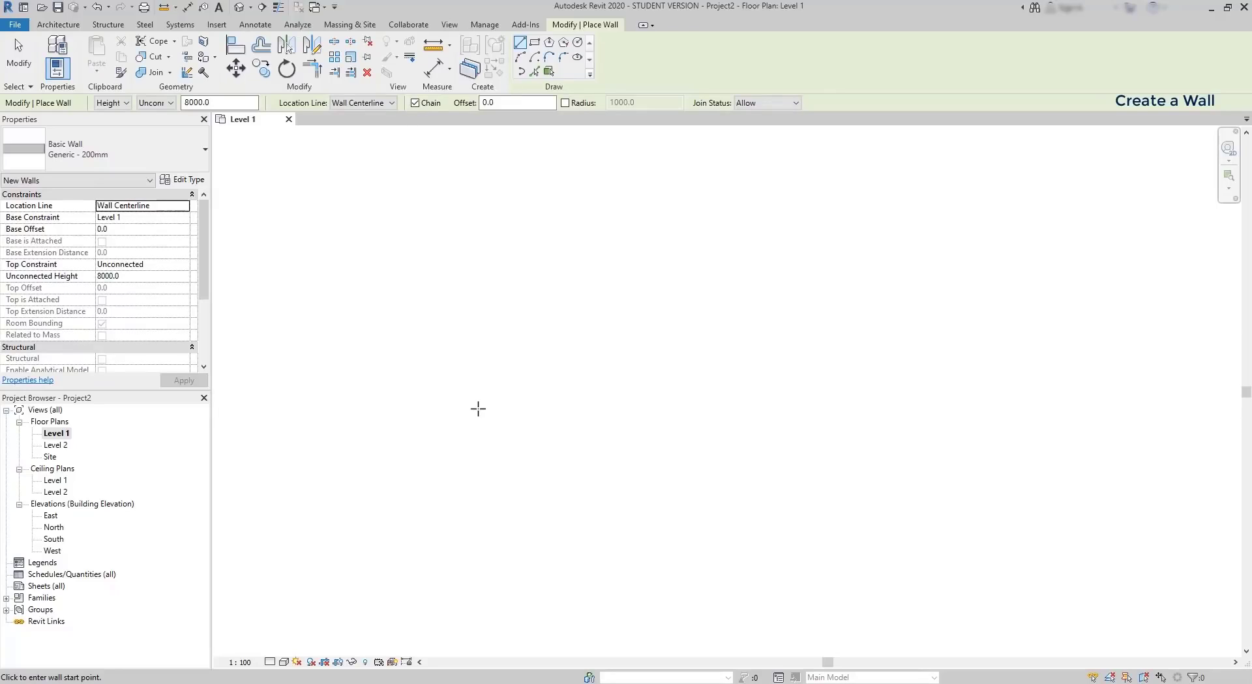
{"action": "left_click", "coordinate": [478, 409]}
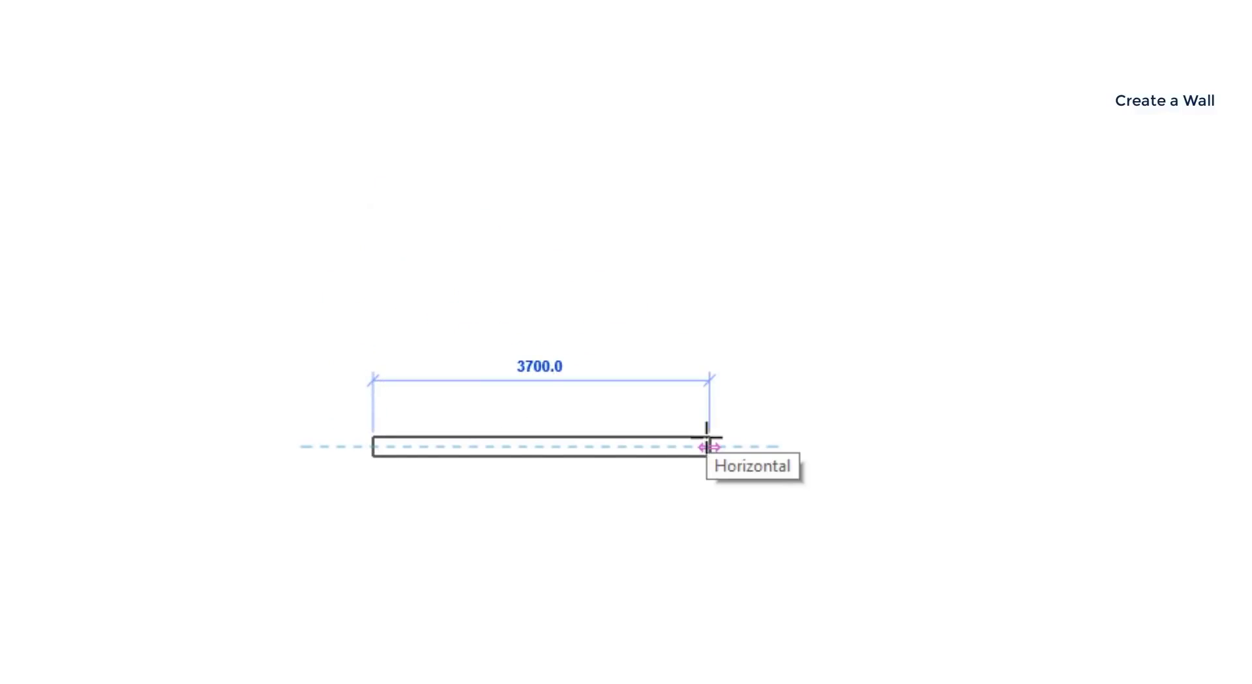
{"action": "type", "text": "2"}
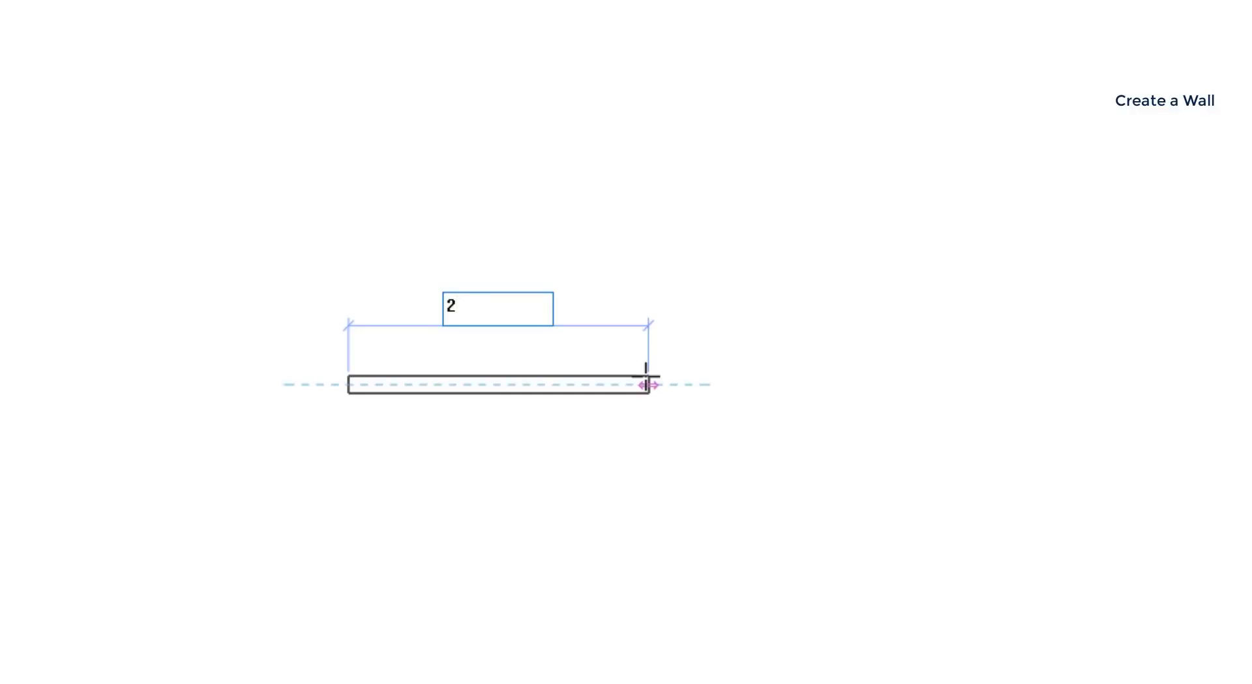
{"action": "type", "text": "000"}
{"action": "key", "text": "Return"}
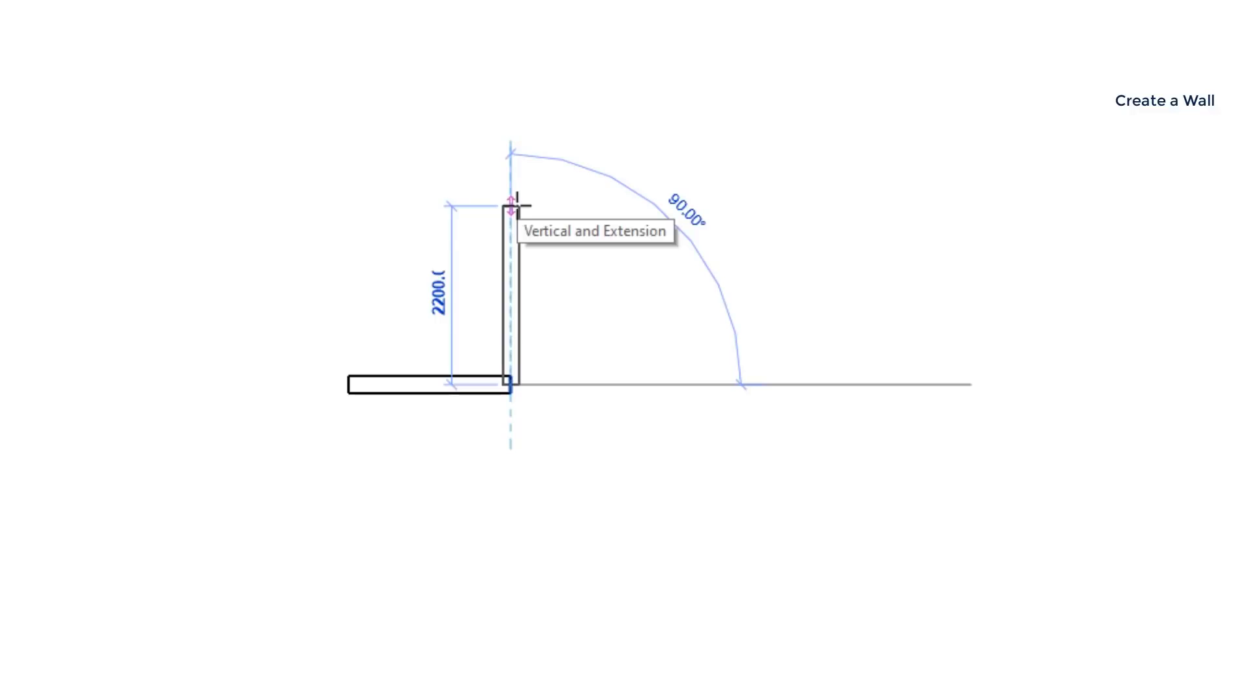
Step: Continue the chain from the wall's end with a perpendicular wall 2500 mm long and end the chain there
{"action": "type", "text": "2"}
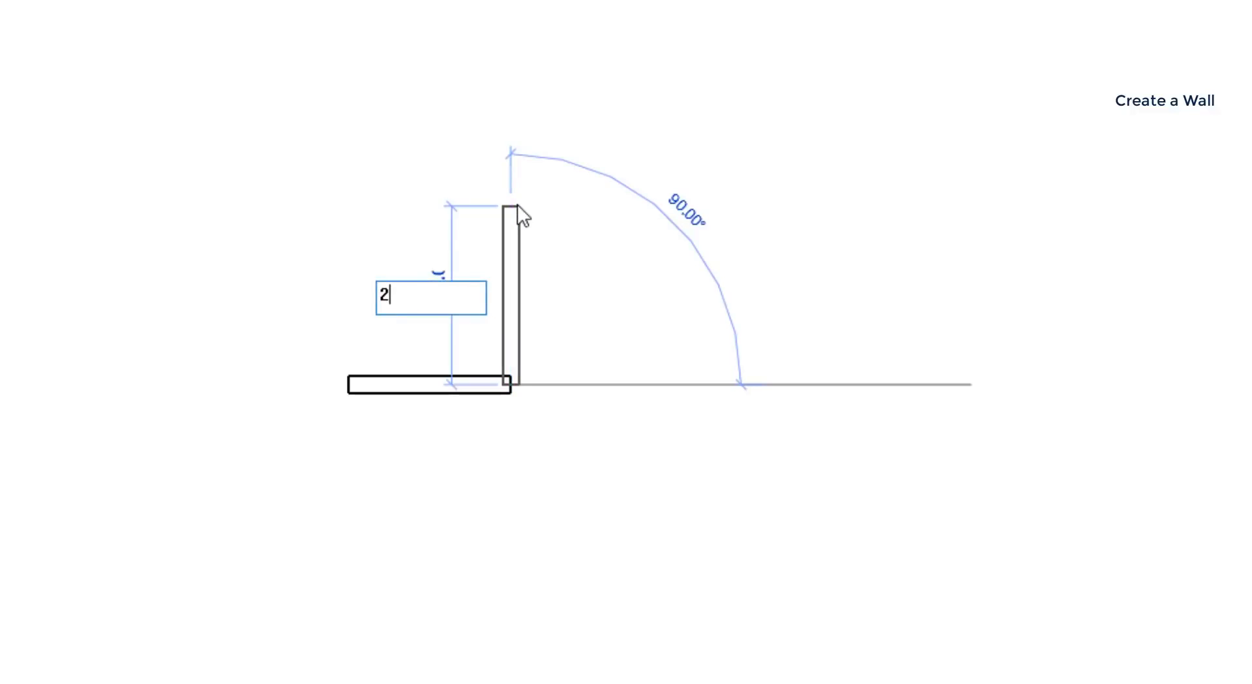
{"action": "type", "text": "500"}
{"action": "key", "text": "Return"}
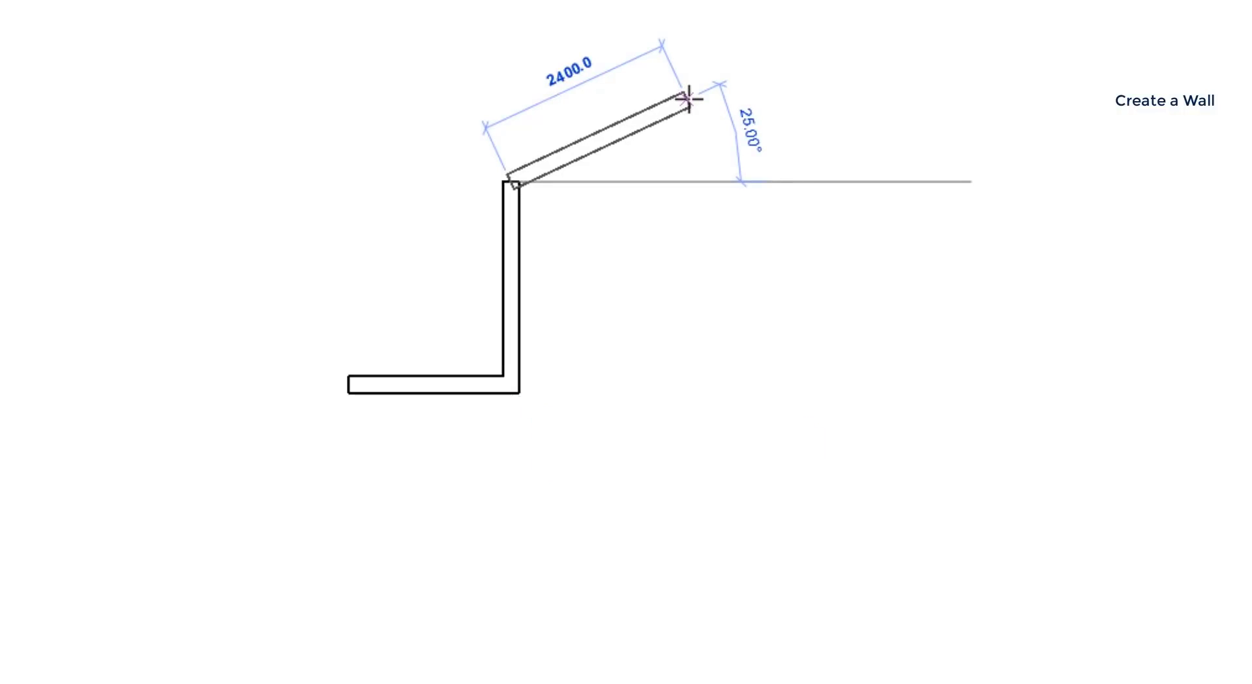
{"action": "key", "text": "Escape"}
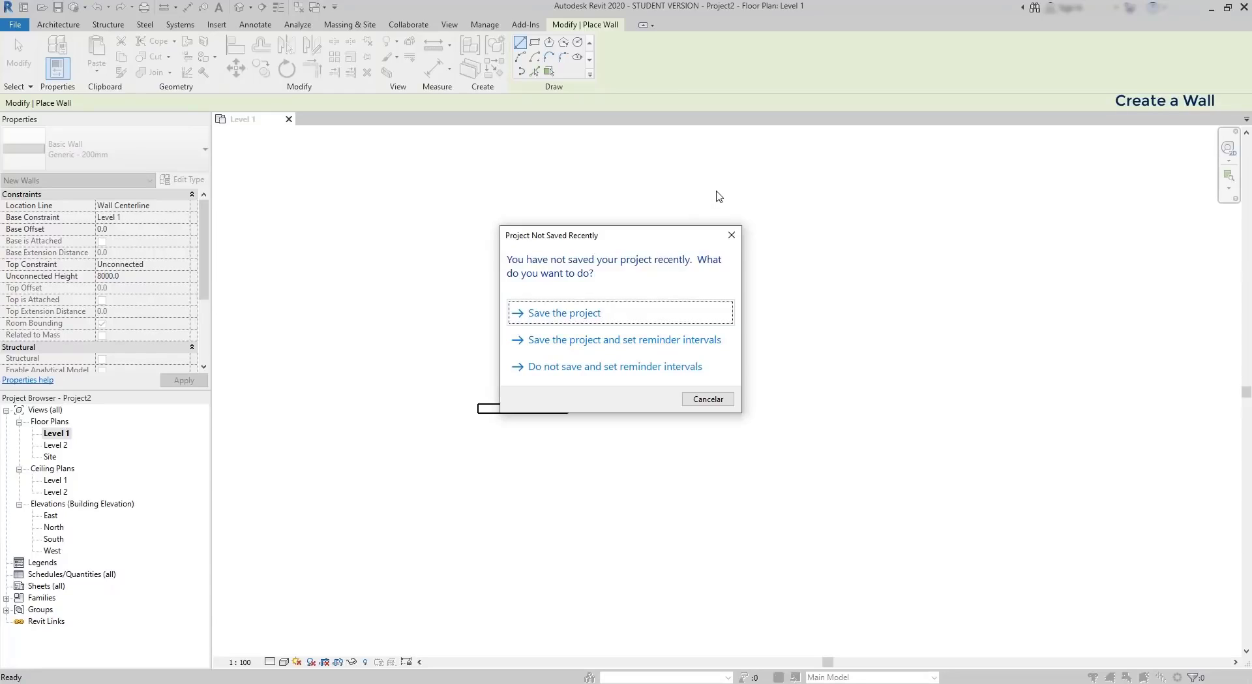
Step: Save the project as 2020-05-06 Learn Revit
{"action": "left_click", "coordinate": [644, 321]}
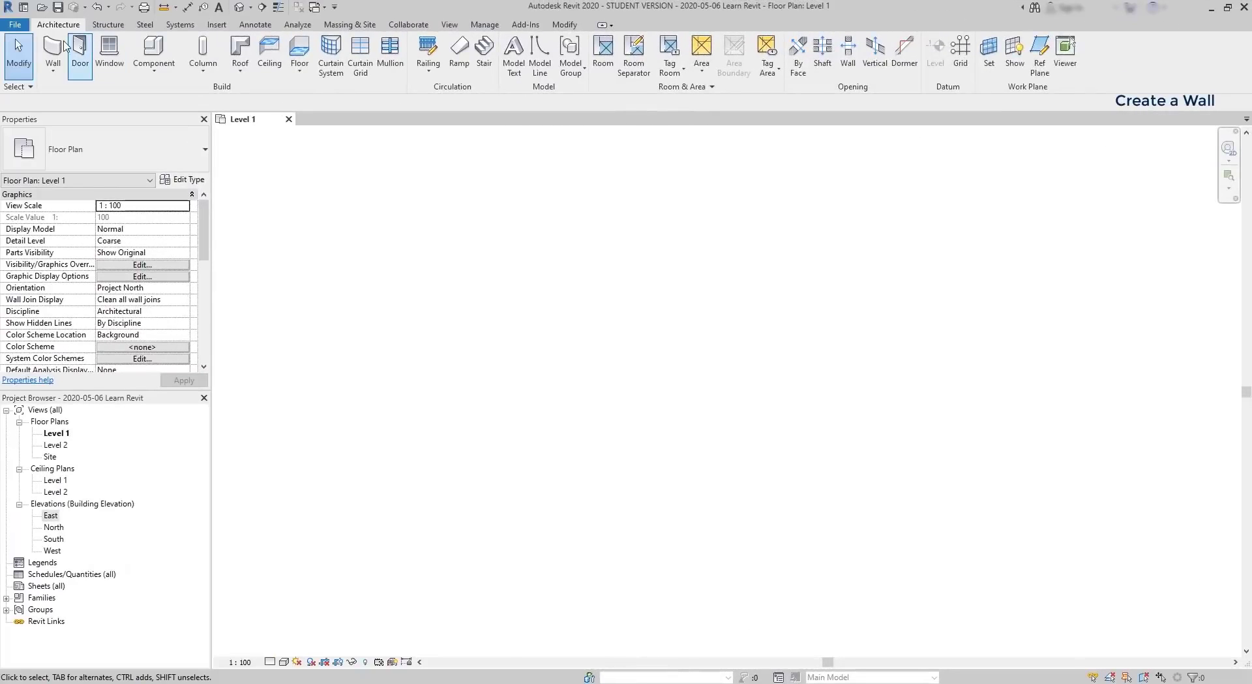
Step: Draw an open chain of seven orthogonal Generic - 200mm walls, stepping up twice, running about 8600 mm across, then down and back about 5700 mm
{"action": "left_click", "coordinate": [55, 47]}
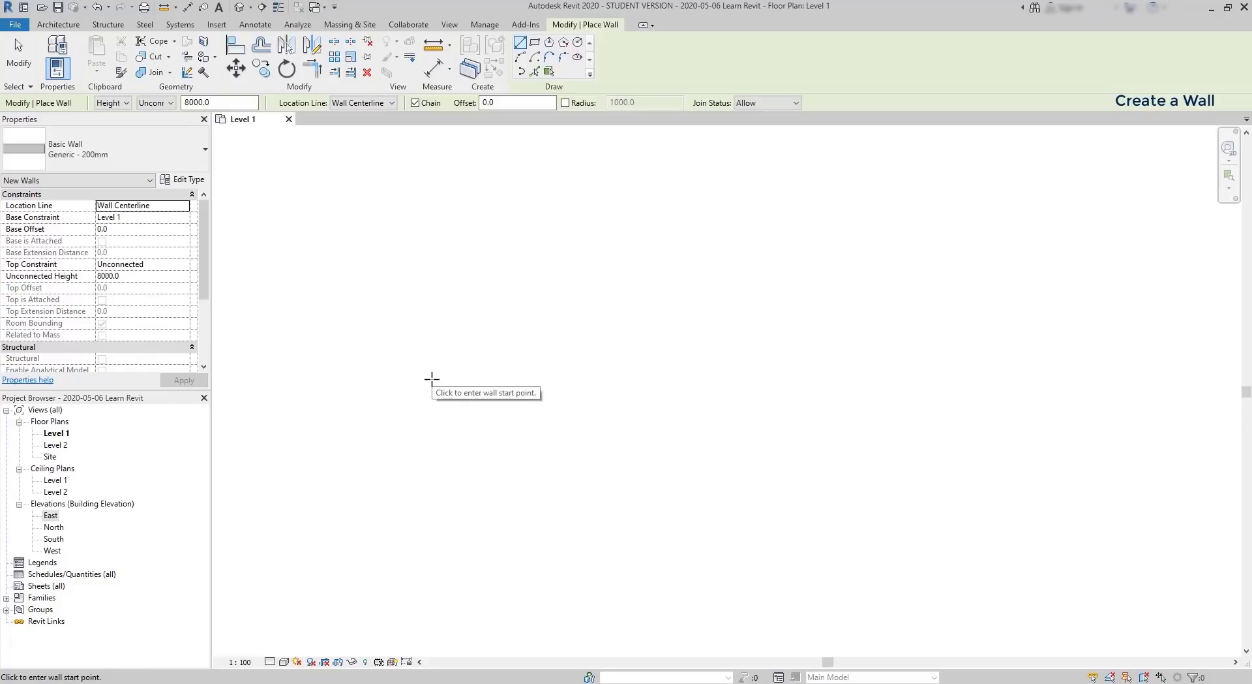
{"action": "left_click", "coordinate": [432, 378]}
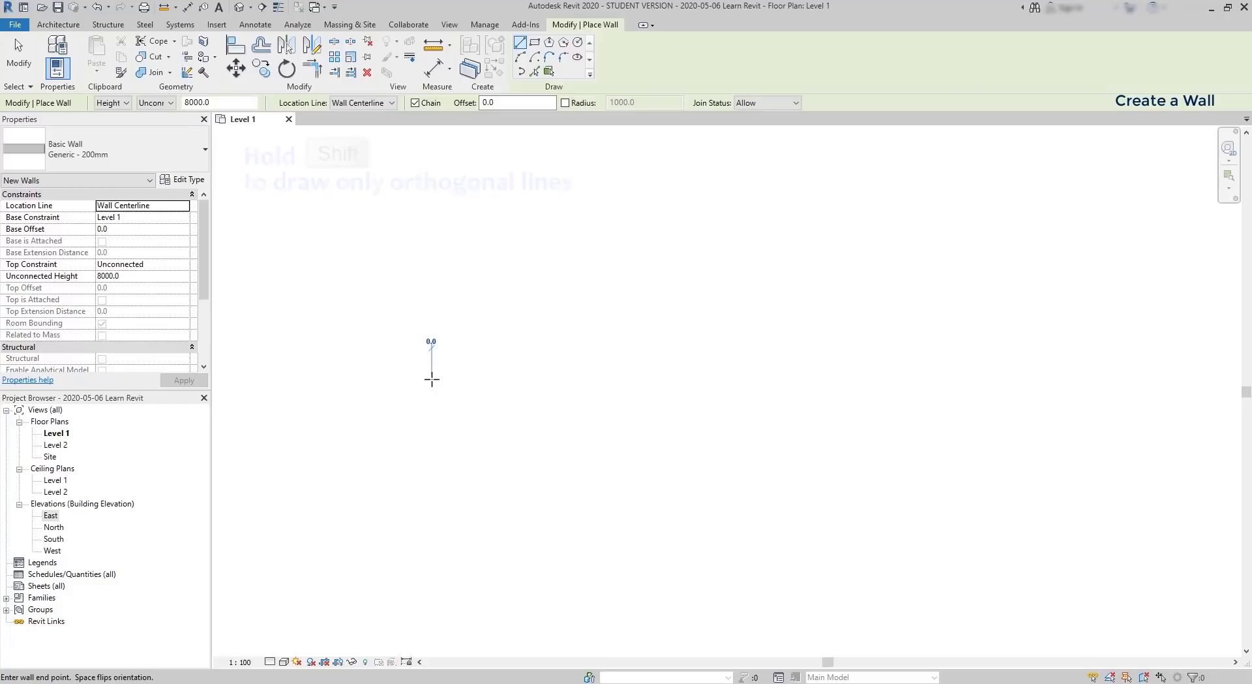
{"action": "left_click", "coordinate": [547, 378]}
{"action": "left_click", "coordinate": [548, 296]}
{"action": "left_click", "coordinate": [704, 296]}
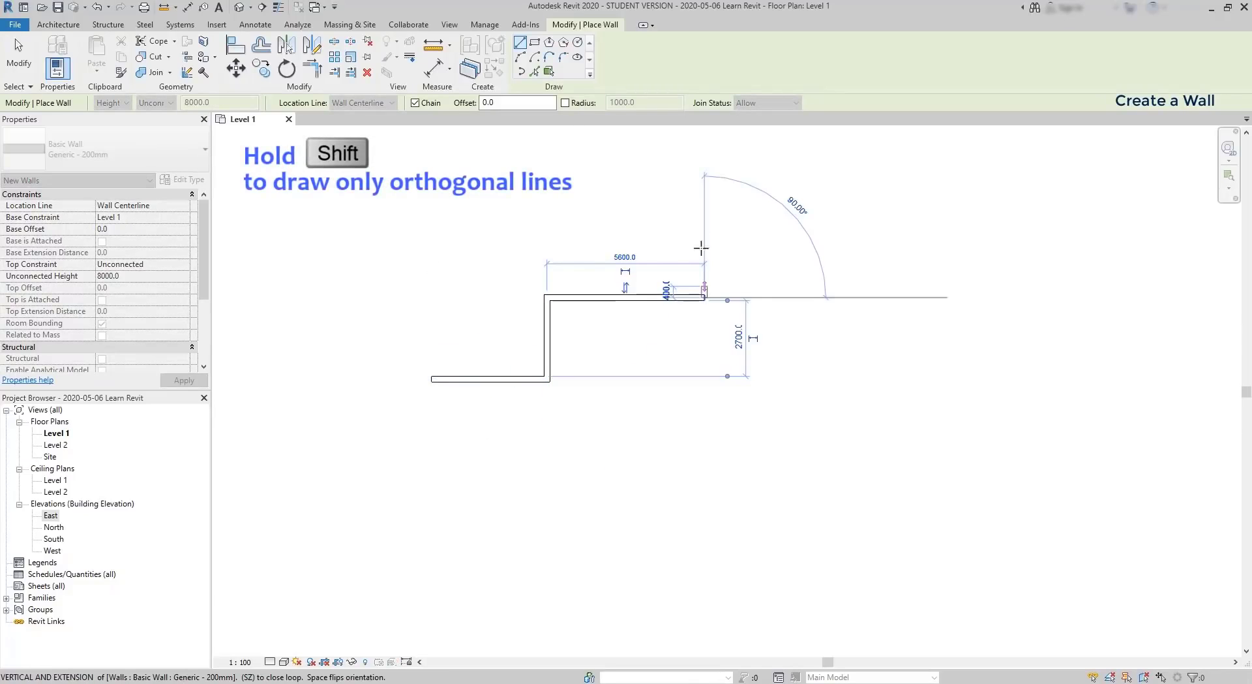
{"action": "left_click", "coordinate": [705, 190]}
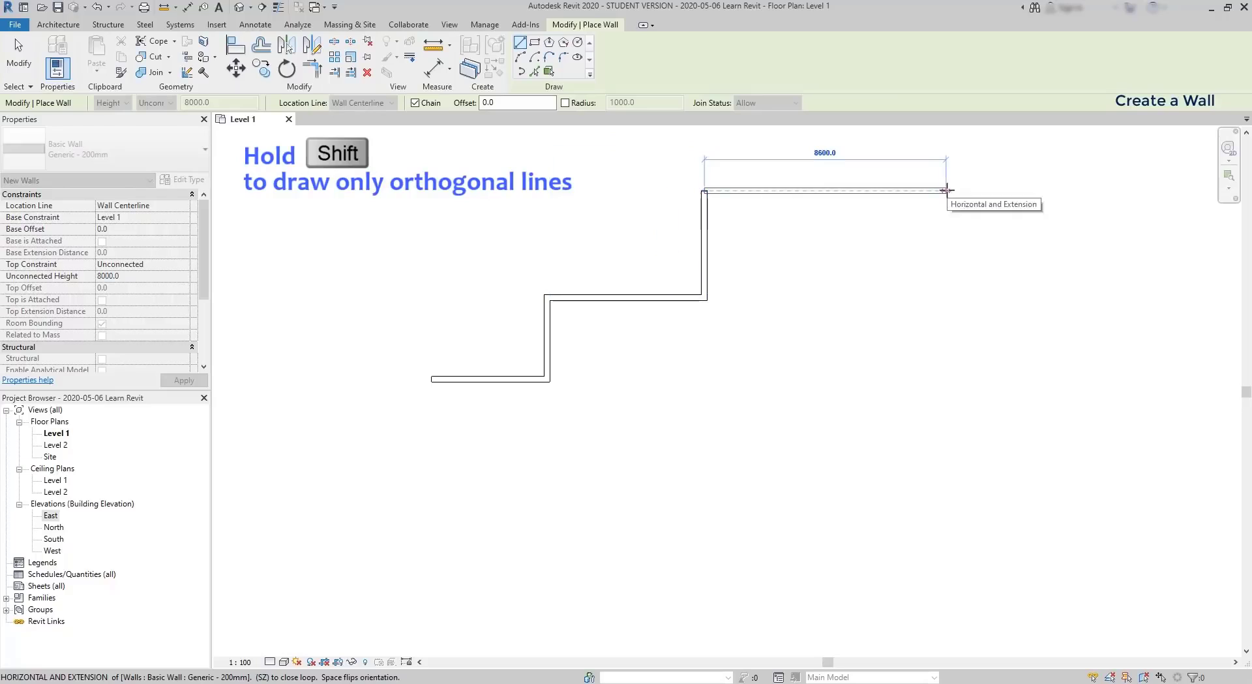
{"action": "left_click", "coordinate": [946, 191]}
{"action": "left_click", "coordinate": [947, 421]}
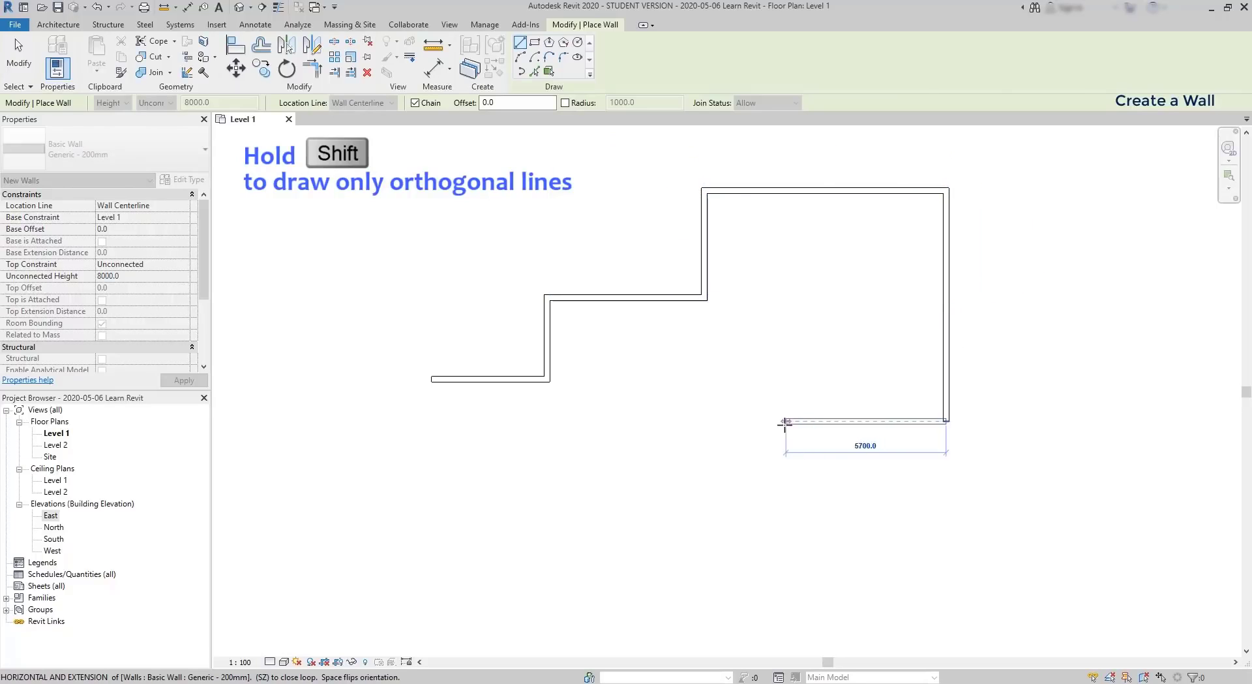
{"action": "left_click", "coordinate": [785, 420]}
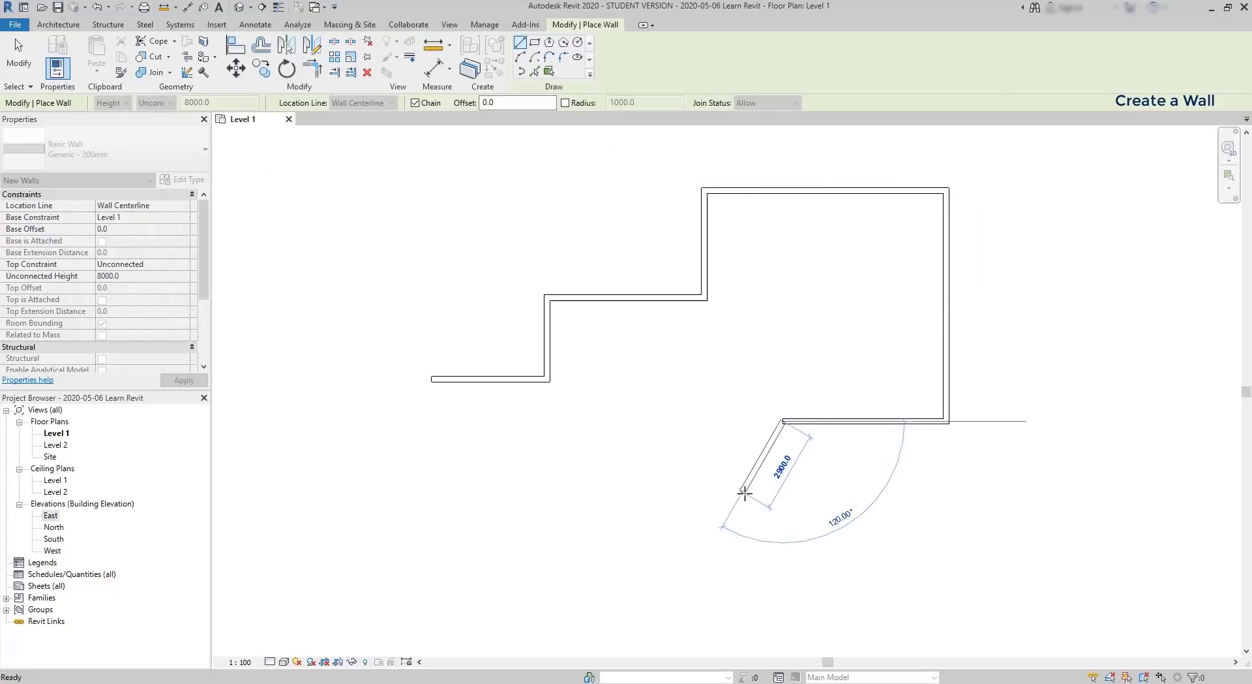
{"action": "key", "text": "Escape"}
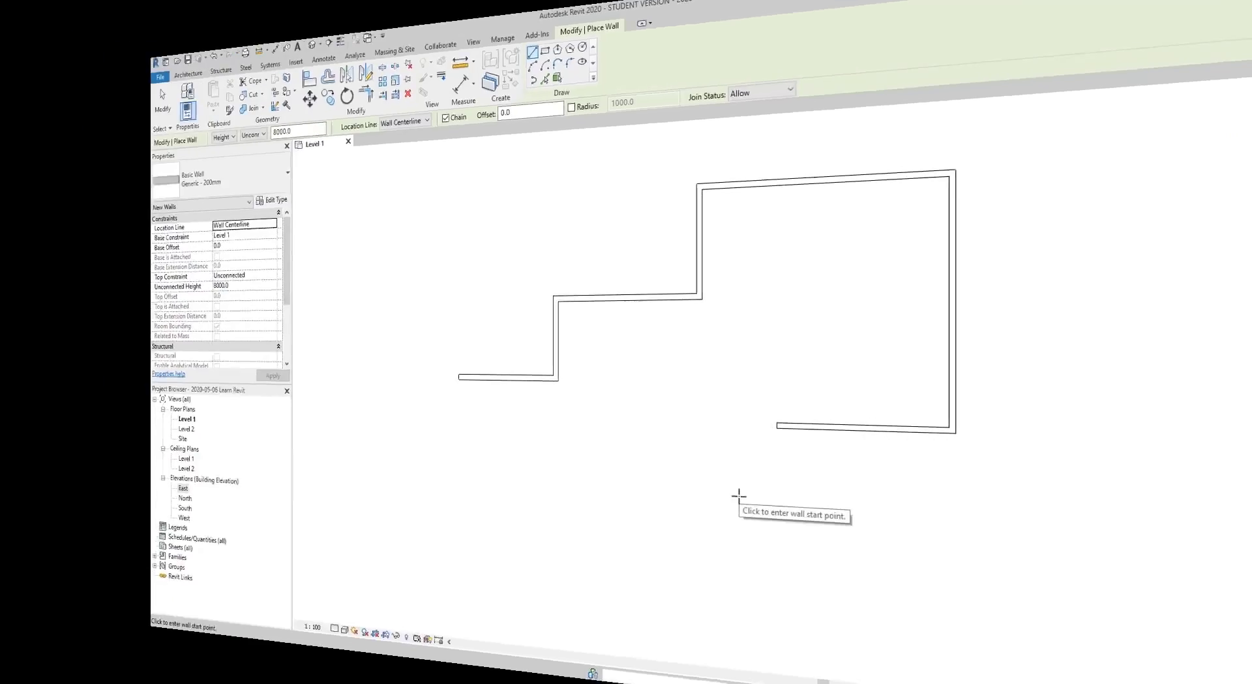
{"action": "key", "text": "Escape"}
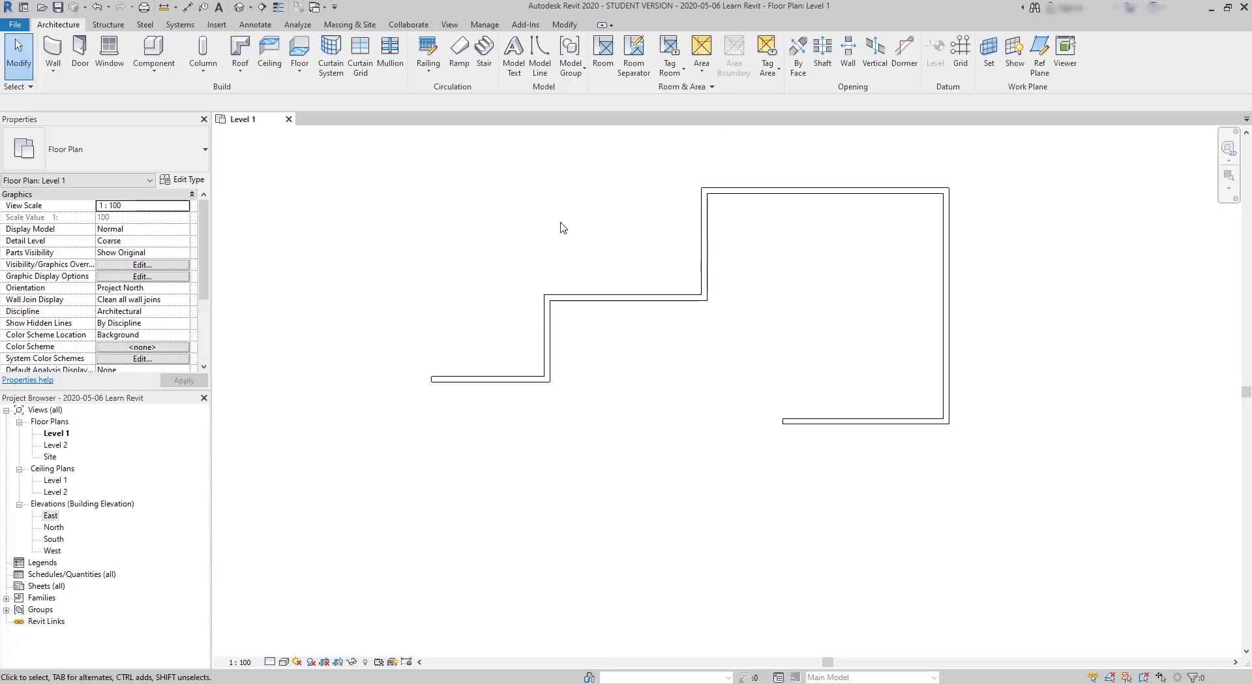
{"action": "key", "text": "w"}
{"action": "key", "text": "a"}
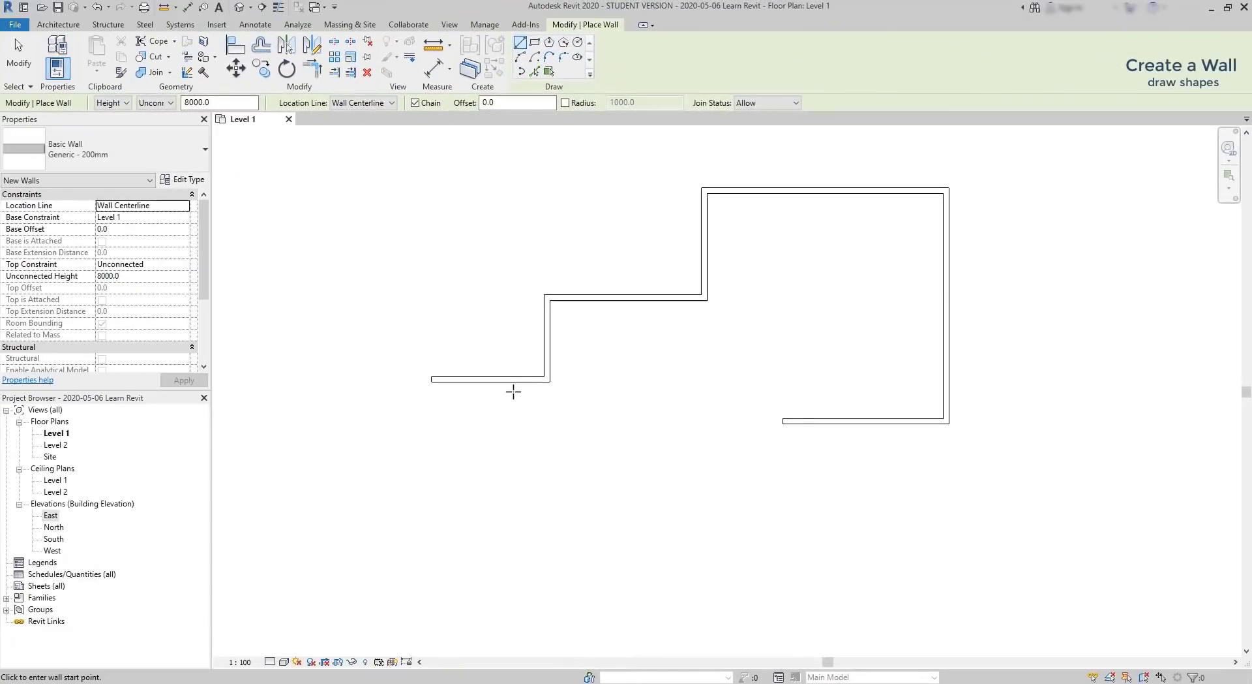
{"action": "left_click", "coordinate": [465, 503]}
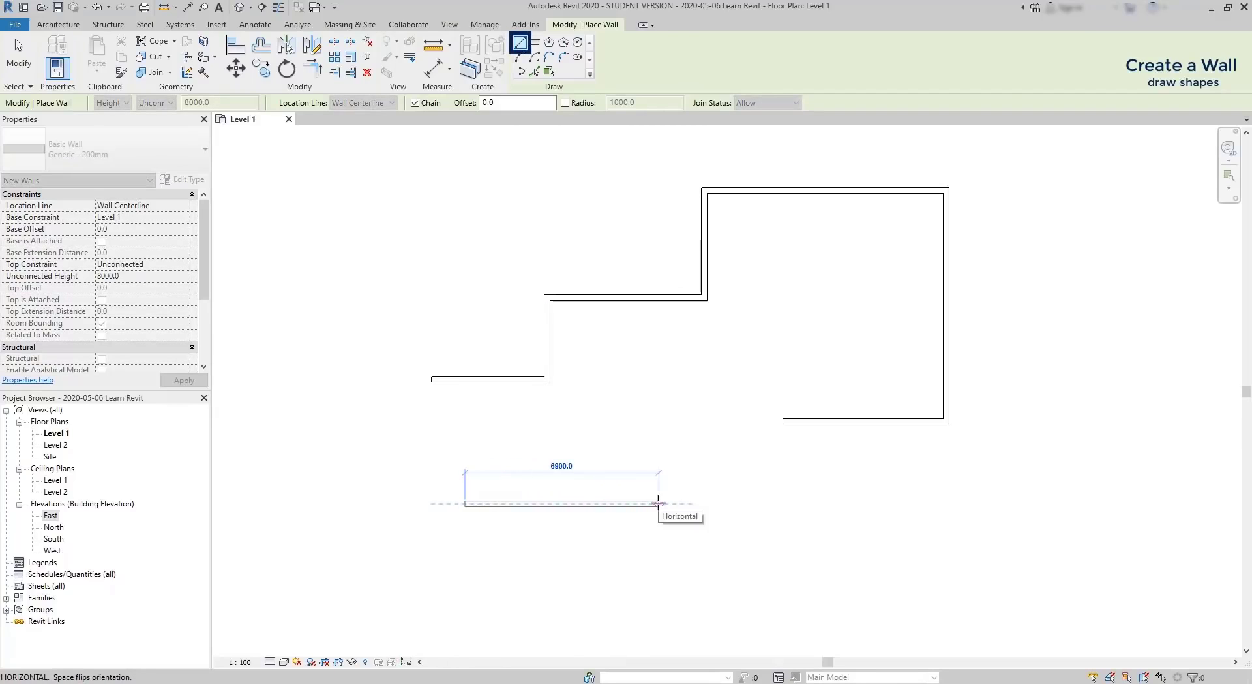
{"action": "key", "text": "Escape"}
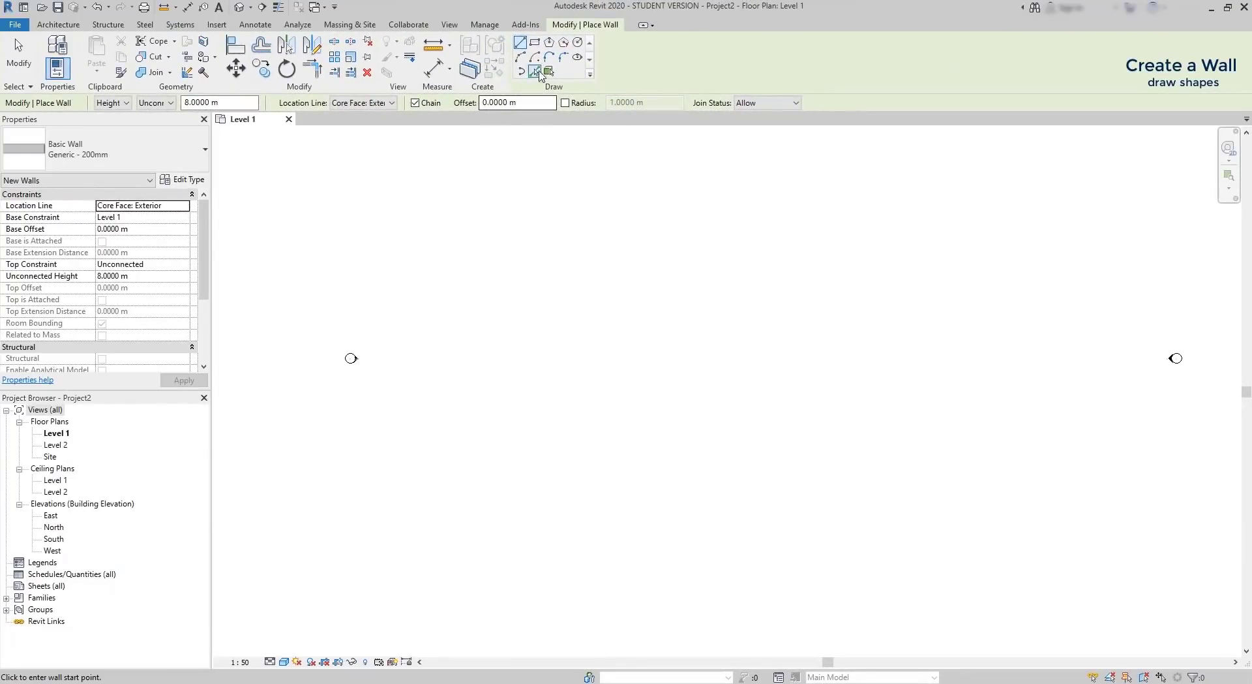
Step: Draw a rectangular Generic - 200mm wall outline about 5.2 m by 2.7 m in the Level 1 plan
{"action": "left_click", "coordinate": [535, 43]}
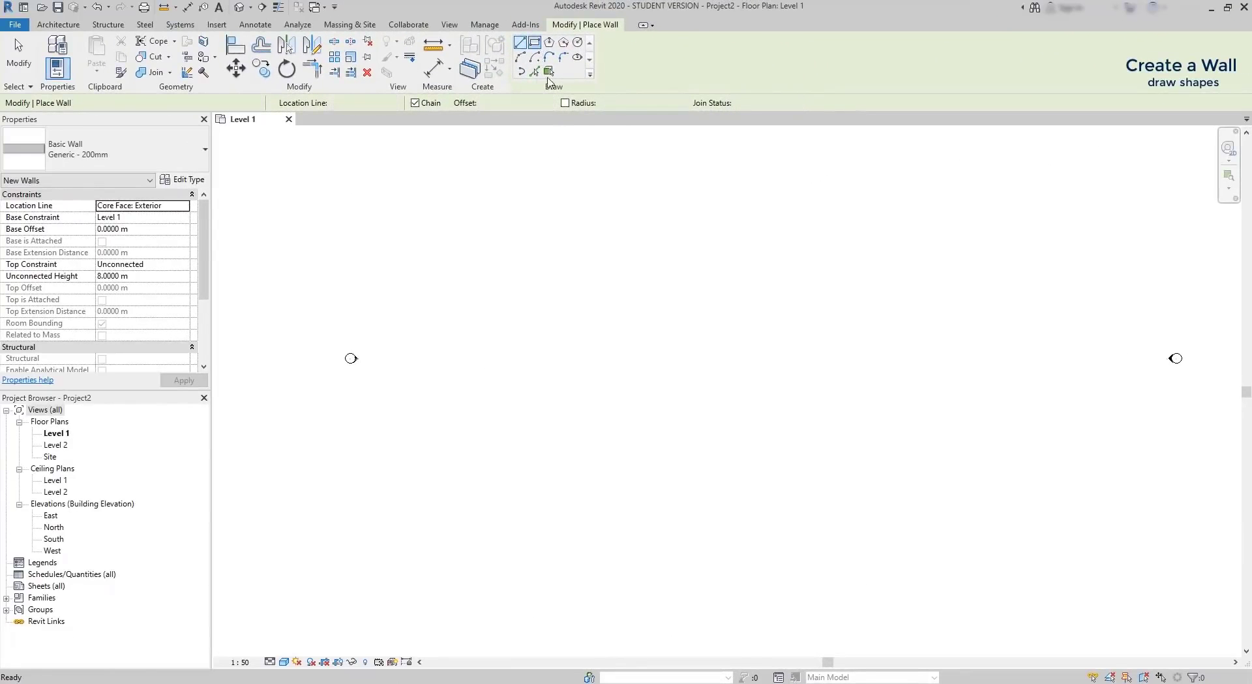
{"action": "left_click", "coordinate": [562, 425]}
{"action": "scroll", "coordinate": [652, 375], "scroll_direction": "up", "scroll_amount": 4}
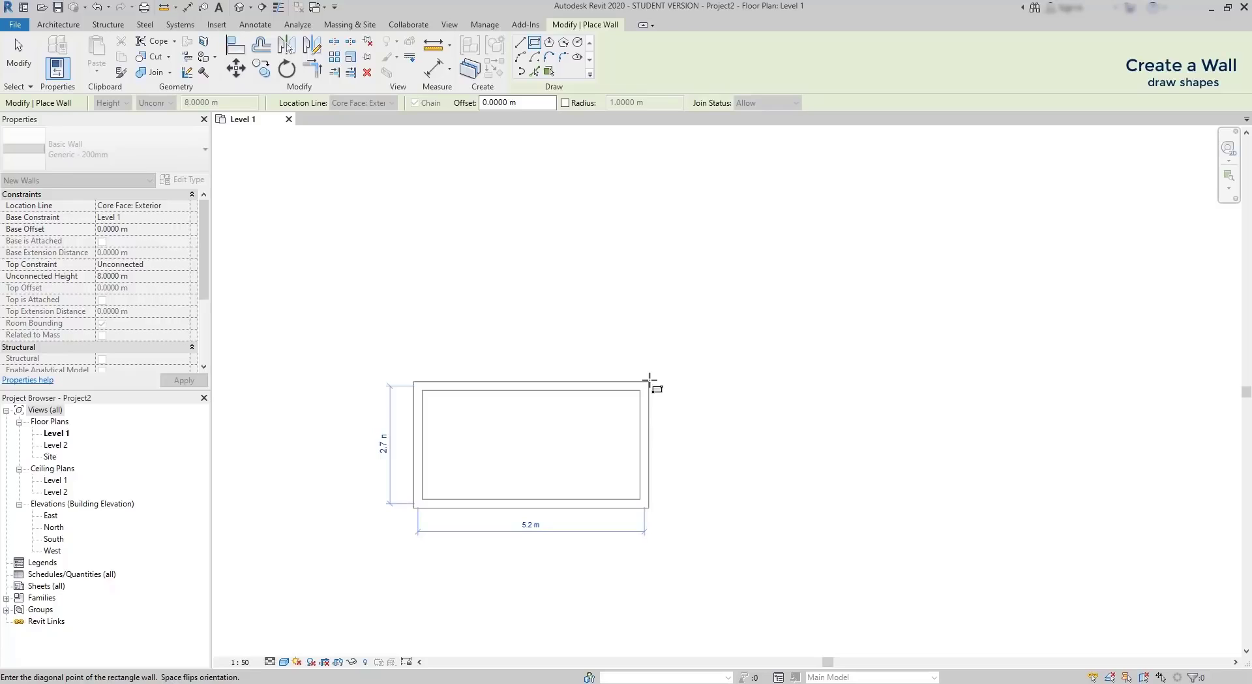
{"action": "left_click", "coordinate": [650, 380]}
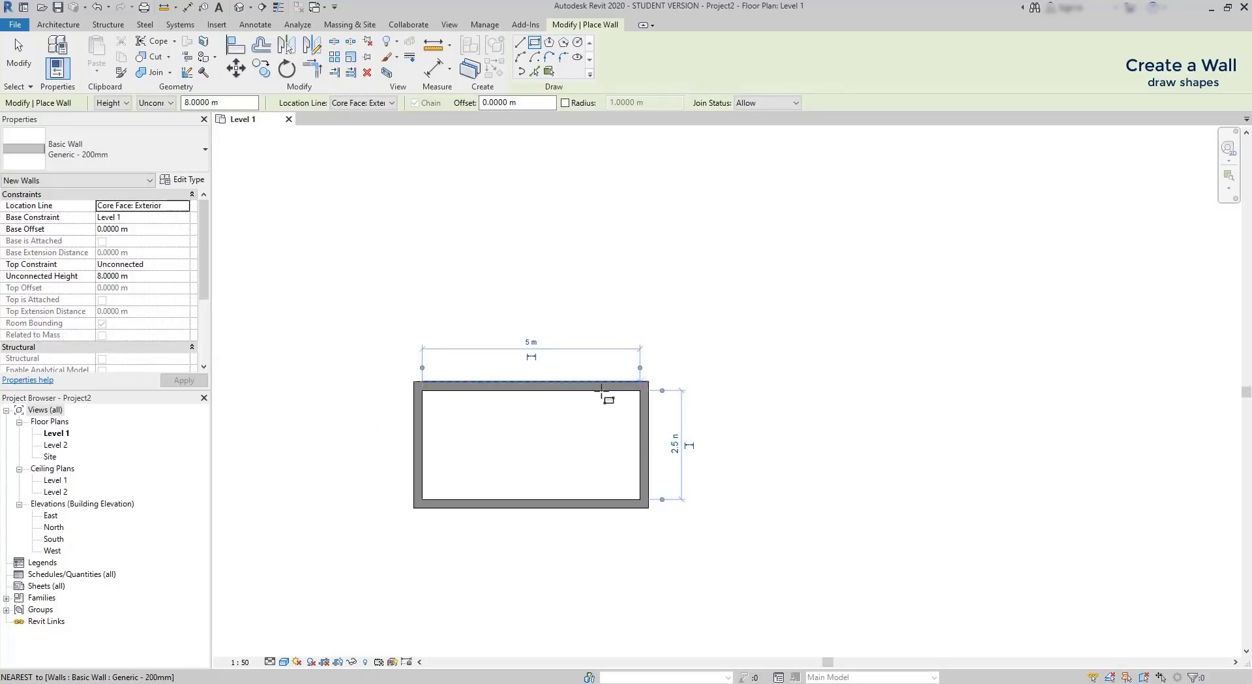
{"action": "key", "text": "Escape"}
{"action": "key", "text": "Escape"}
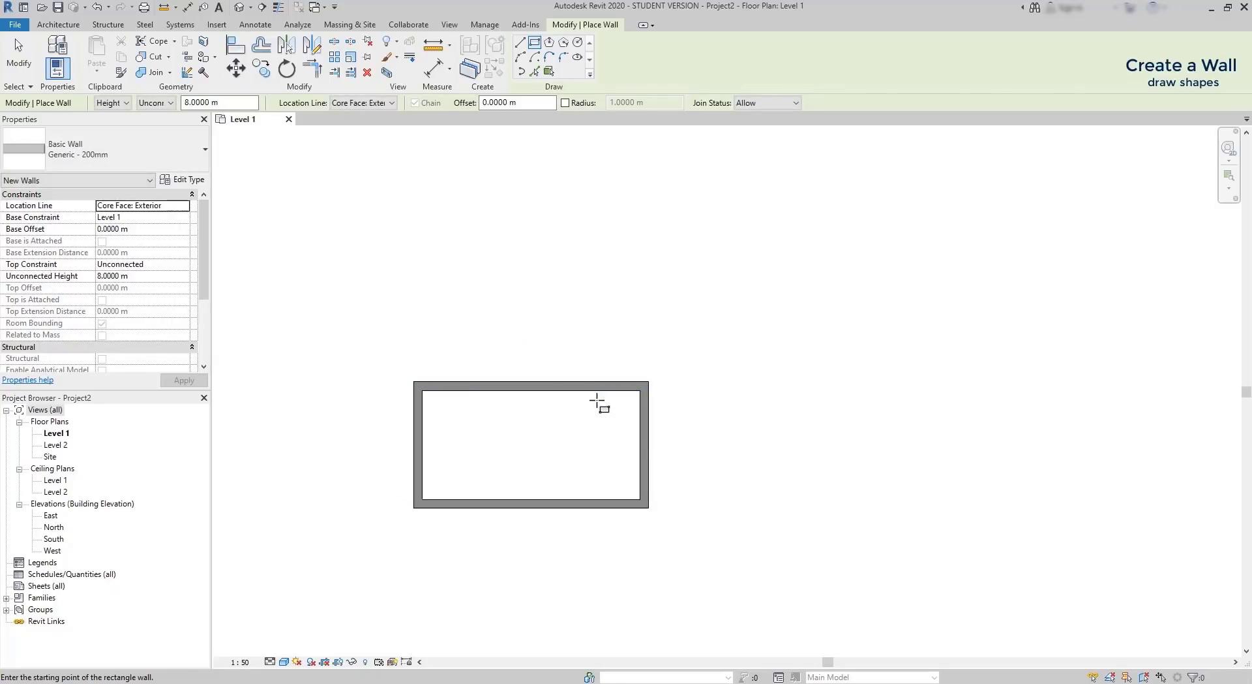
Step: Set the clear distance between the rectangle's upper and lower walls to 3 m by moving the upper wall
{"action": "left_click", "coordinate": [608, 386]}
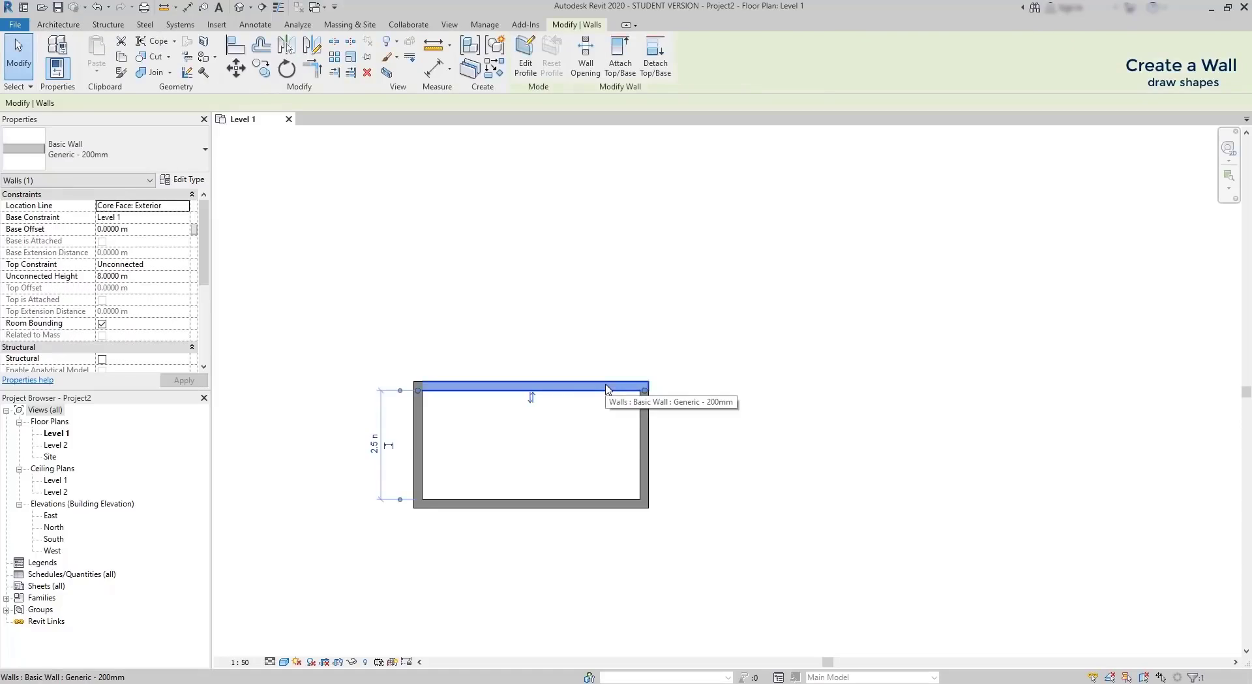
{"action": "left_click", "coordinate": [374, 444]}
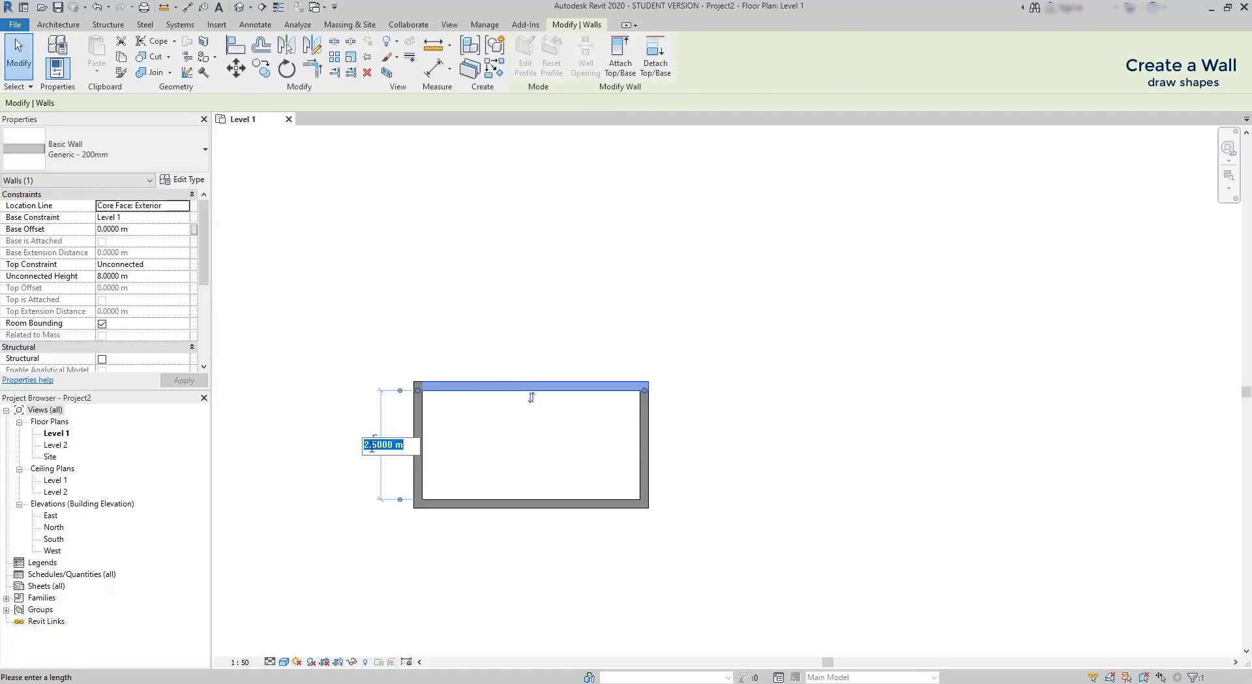
{"action": "type", "text": "3"}
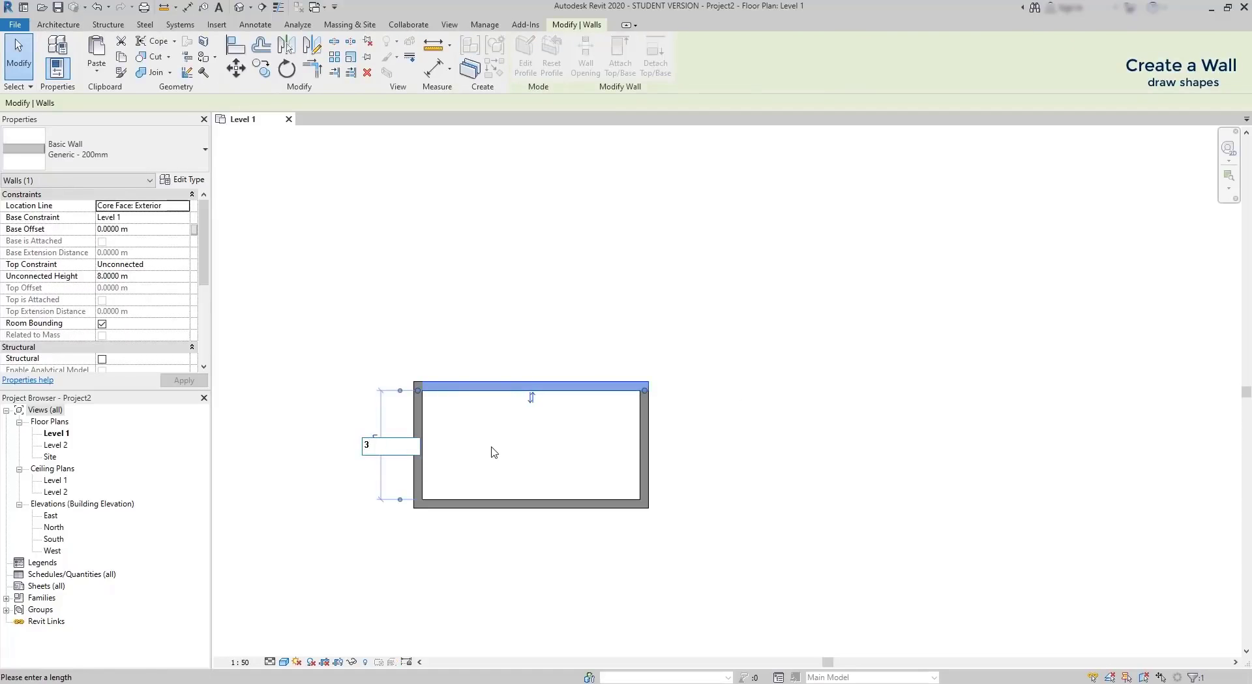
{"action": "key", "text": "Return"}
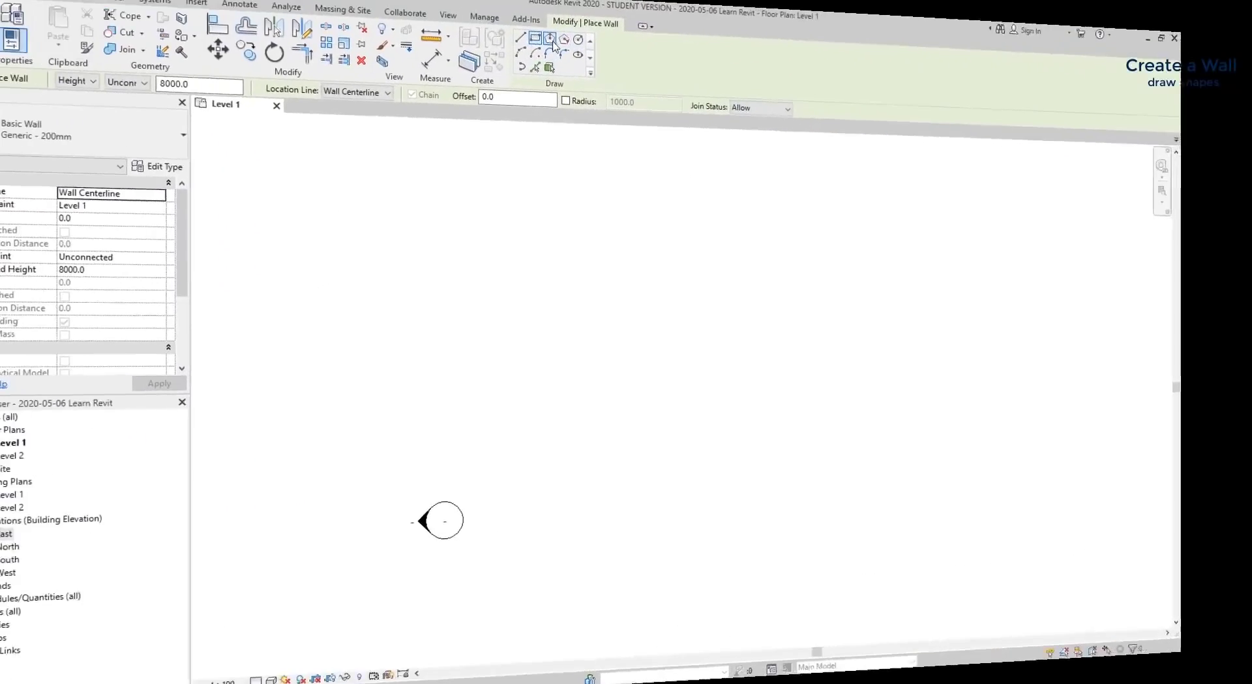
Step: Draw a circular wall with a radius of about 3600 mm and a center-ends arc wall with a radius of about 5200 mm
{"action": "left_click", "coordinate": [547, 360]}
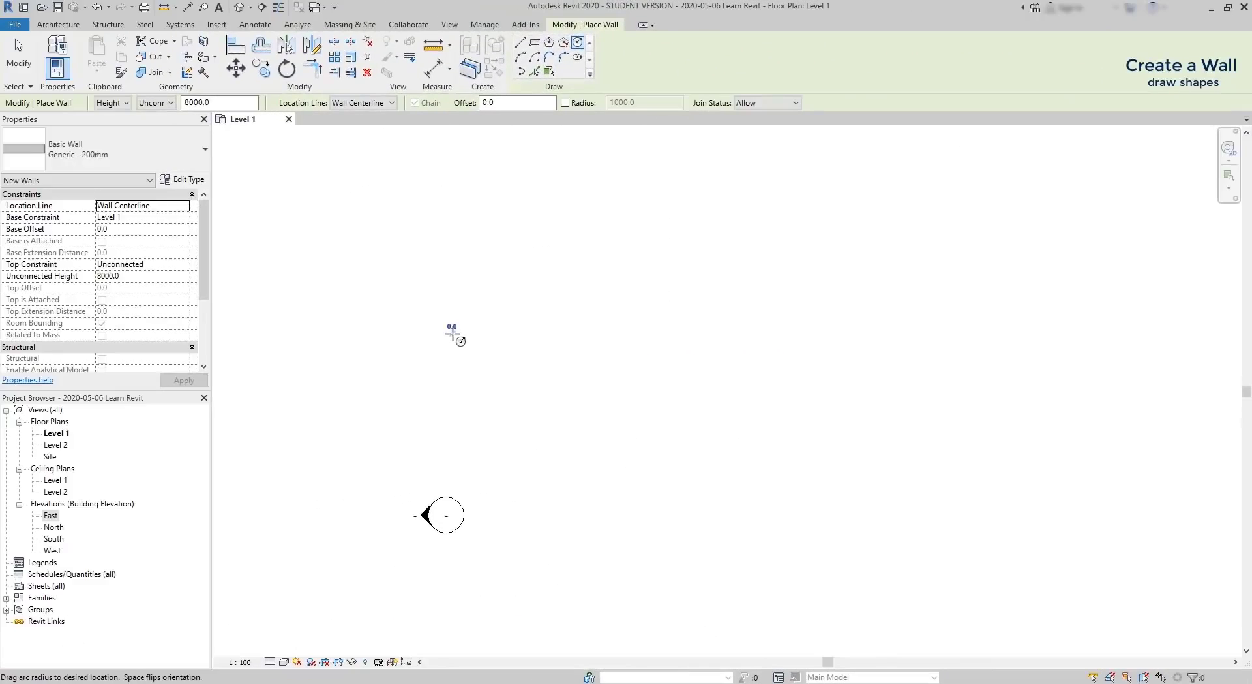
{"action": "left_click", "coordinate": [452, 333]}
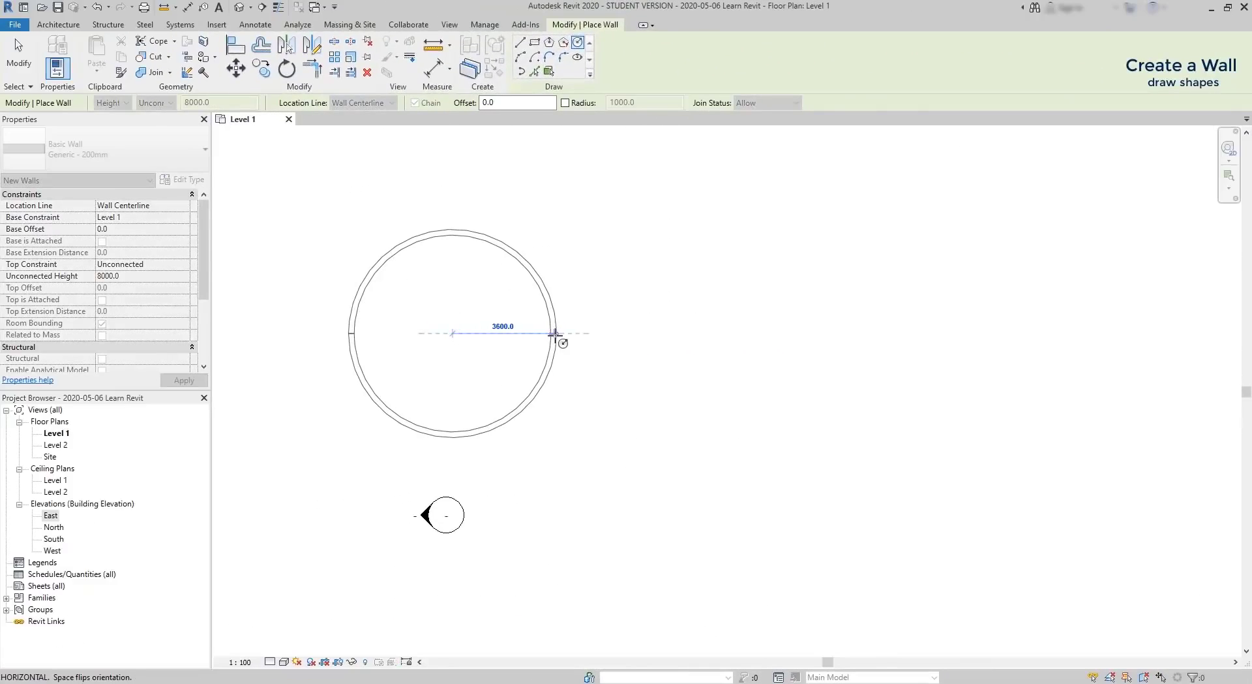
{"action": "type", "text": "44"}
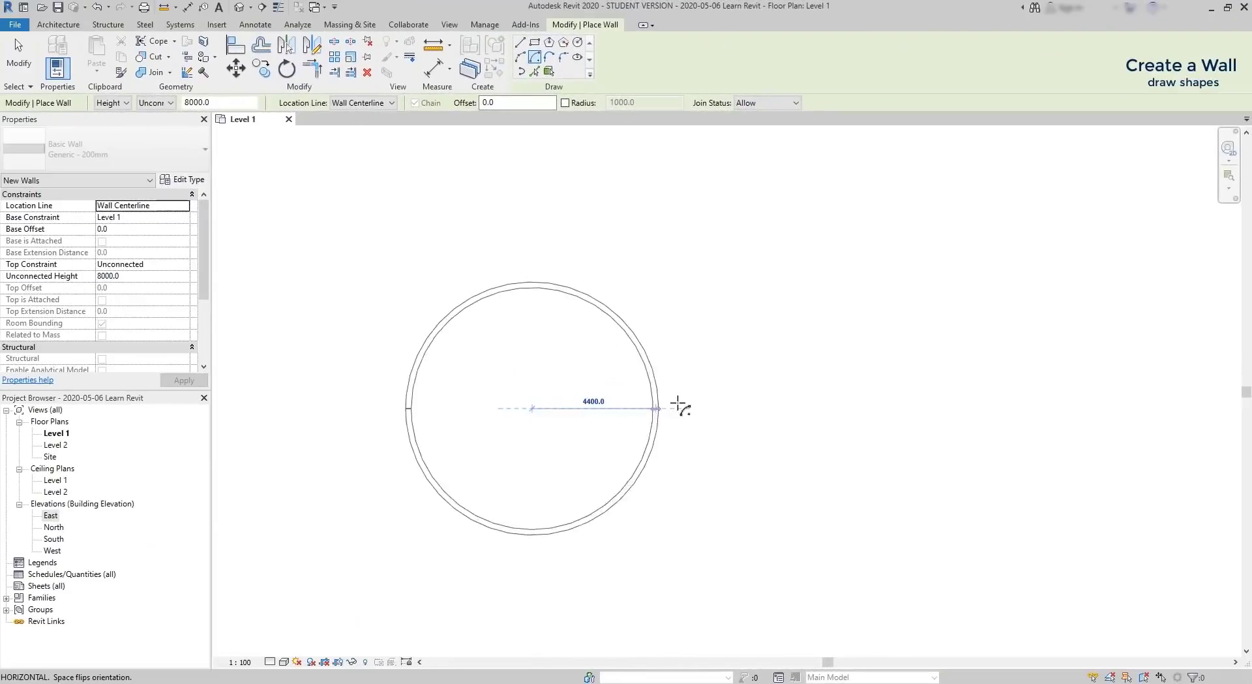
{"action": "left_click", "coordinate": [678, 407]}
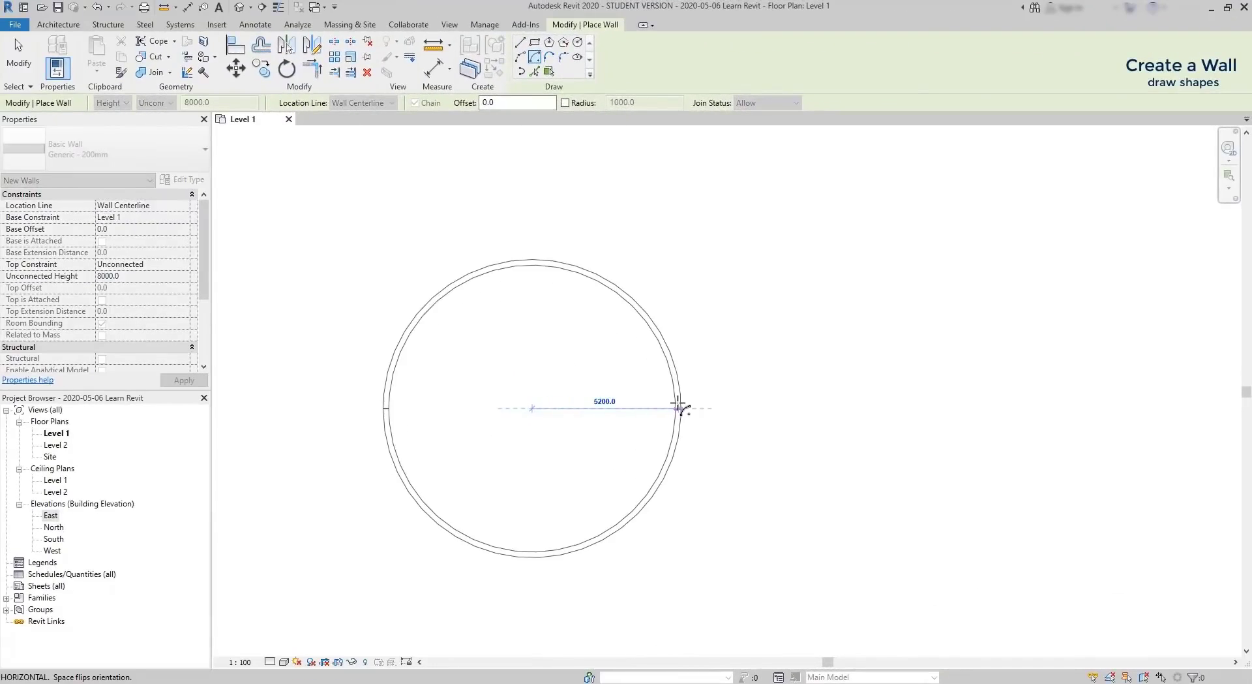
{"action": "left_click", "coordinate": [618, 275]}
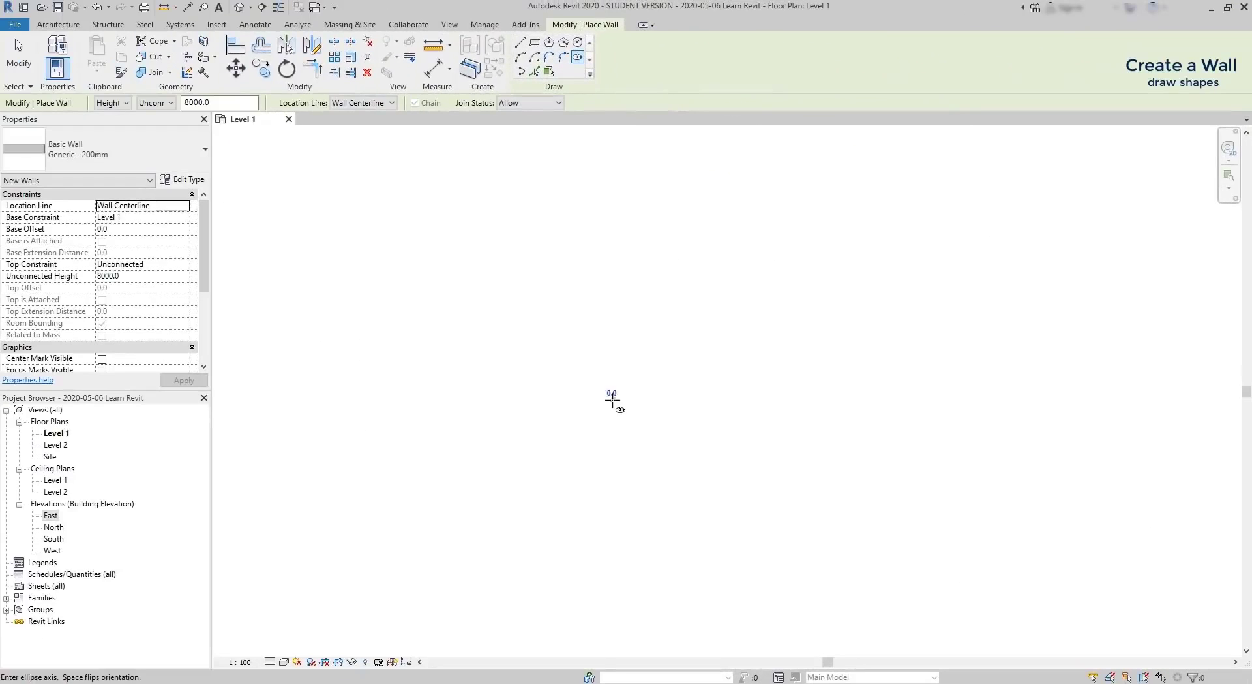
Step: Draw a full elliptical Generic - 200mm wall with its longer axis horizontal
{"action": "left_click", "coordinate": [611, 399]}
{"action": "left_click", "coordinate": [729, 399]}
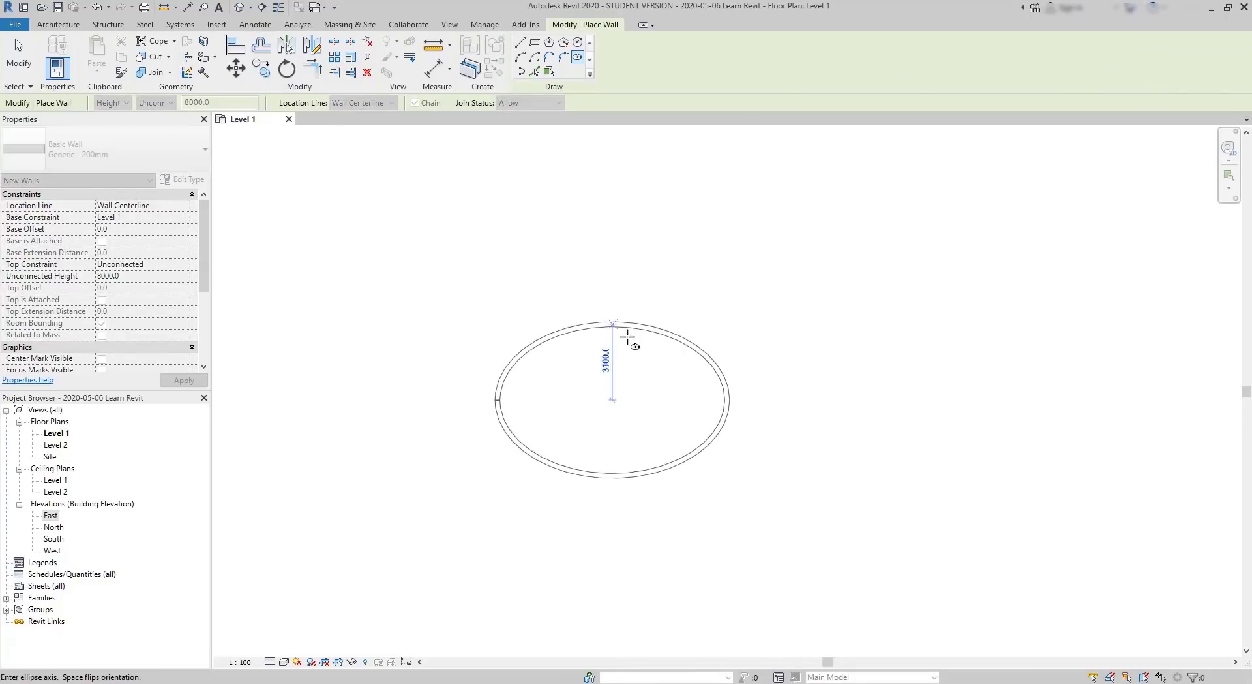
{"action": "left_click", "coordinate": [625, 317]}
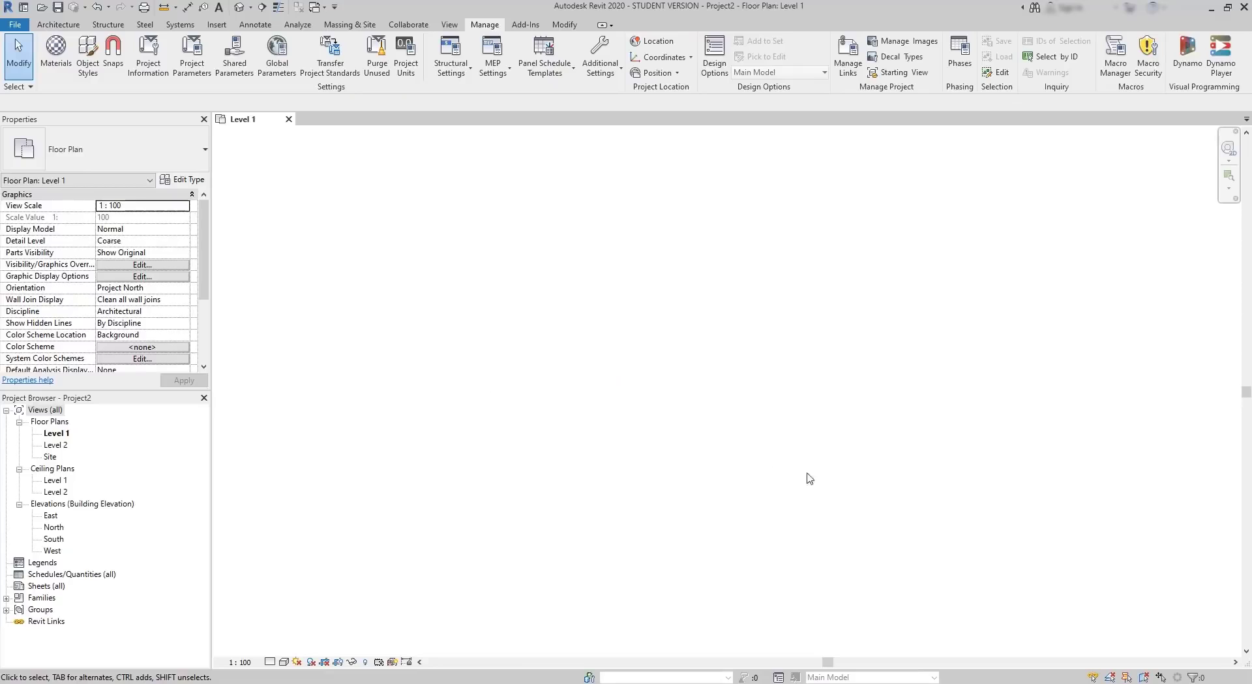
Step: Open the project units settings and examine the unit formats of the Structural discipline
{"action": "left_click", "coordinate": [58, 24]}
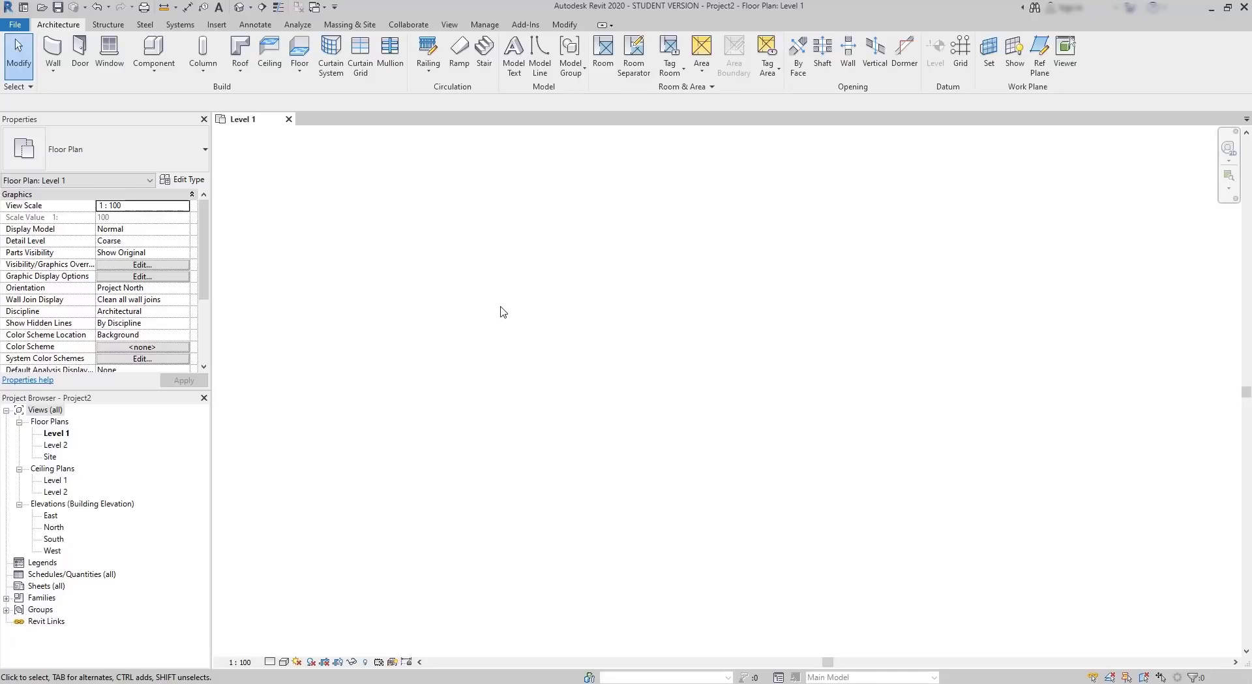
{"action": "left_click", "coordinate": [486, 25]}
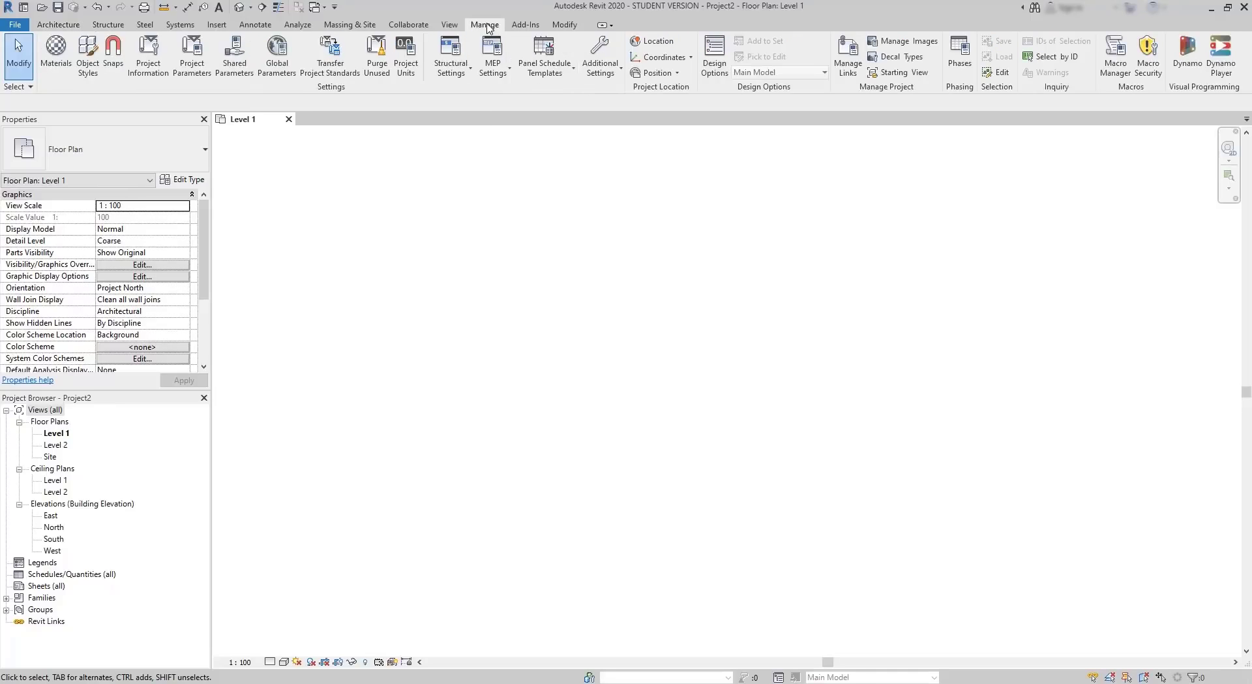
{"action": "left_click", "coordinate": [404, 63]}
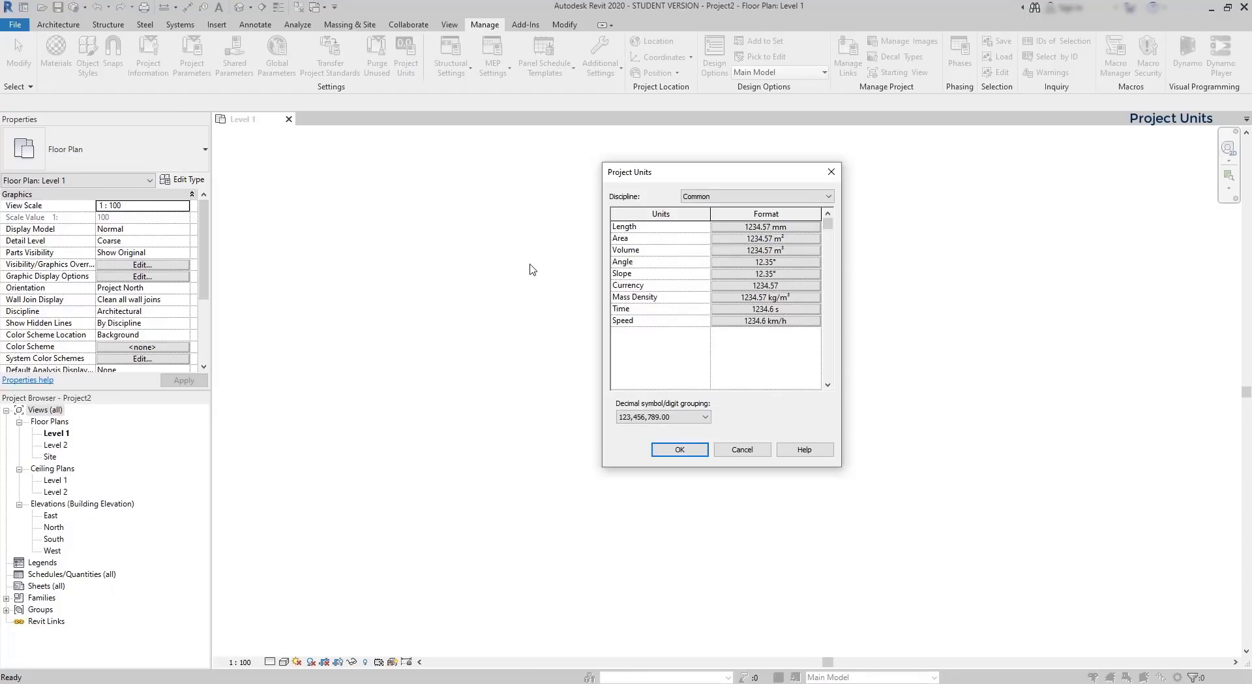
{"action": "left_click", "coordinate": [763, 196]}
{"action": "left_click", "coordinate": [761, 195]}
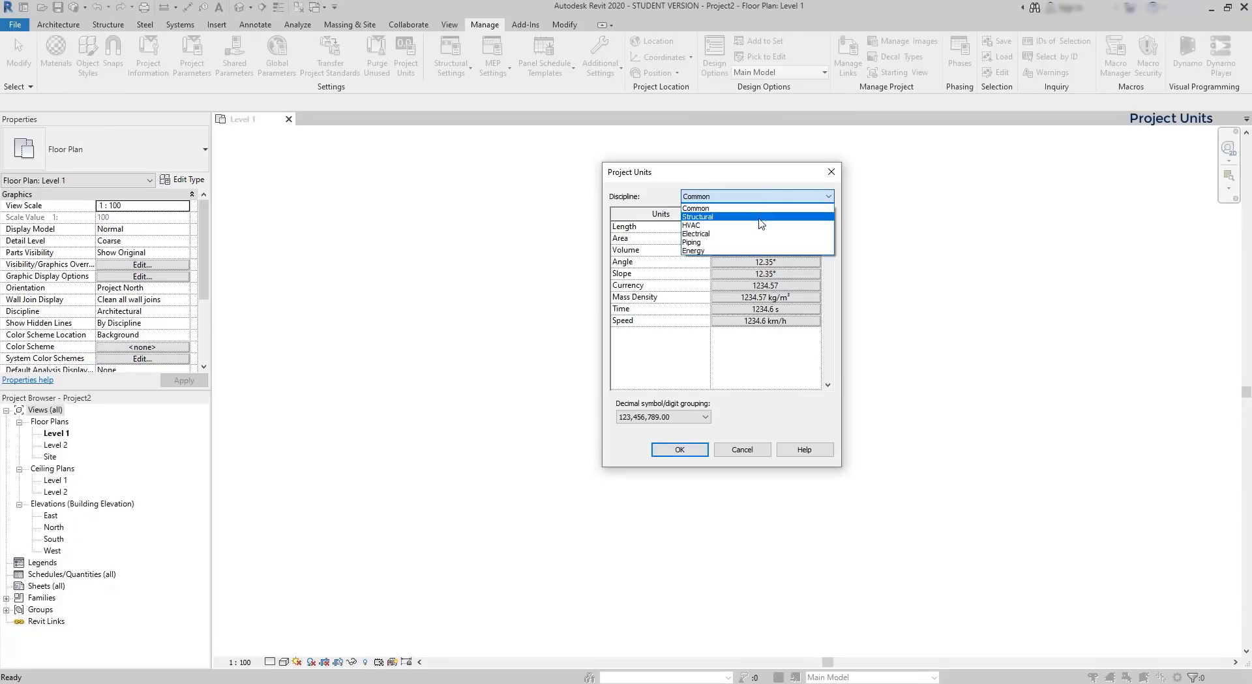
{"action": "left_click", "coordinate": [761, 213]}
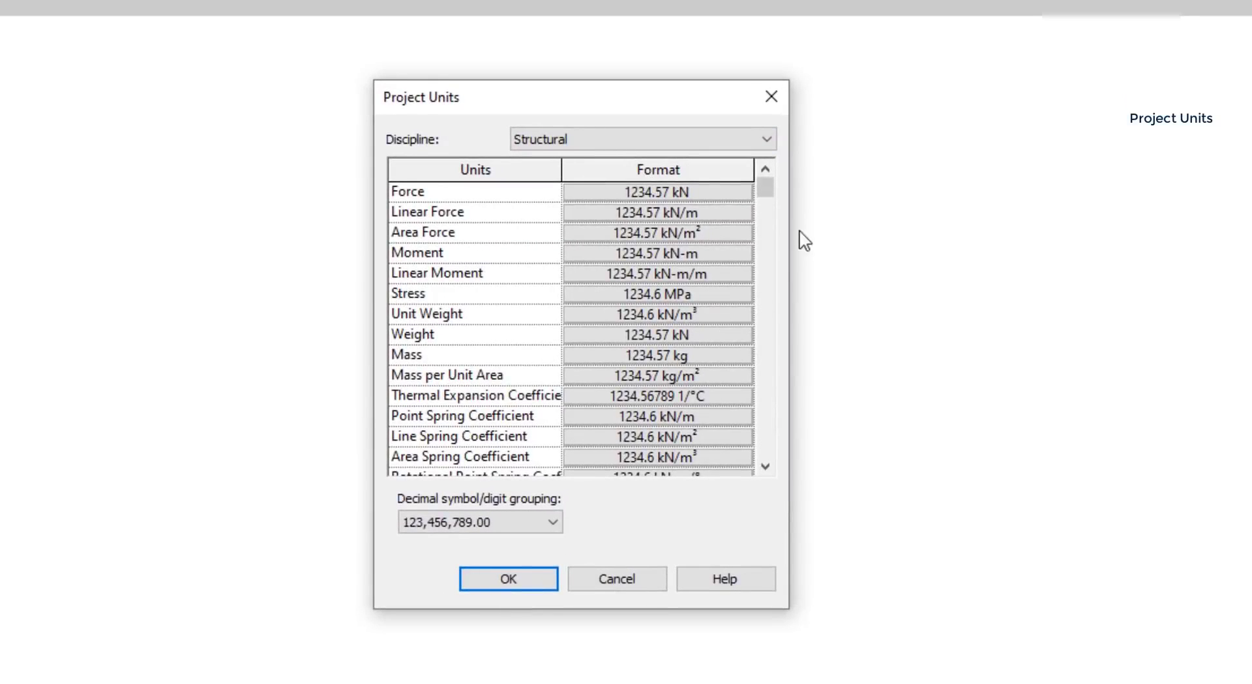
{"action": "left_click_drag", "start_coordinate": [765, 190], "coordinate": [766, 467]}
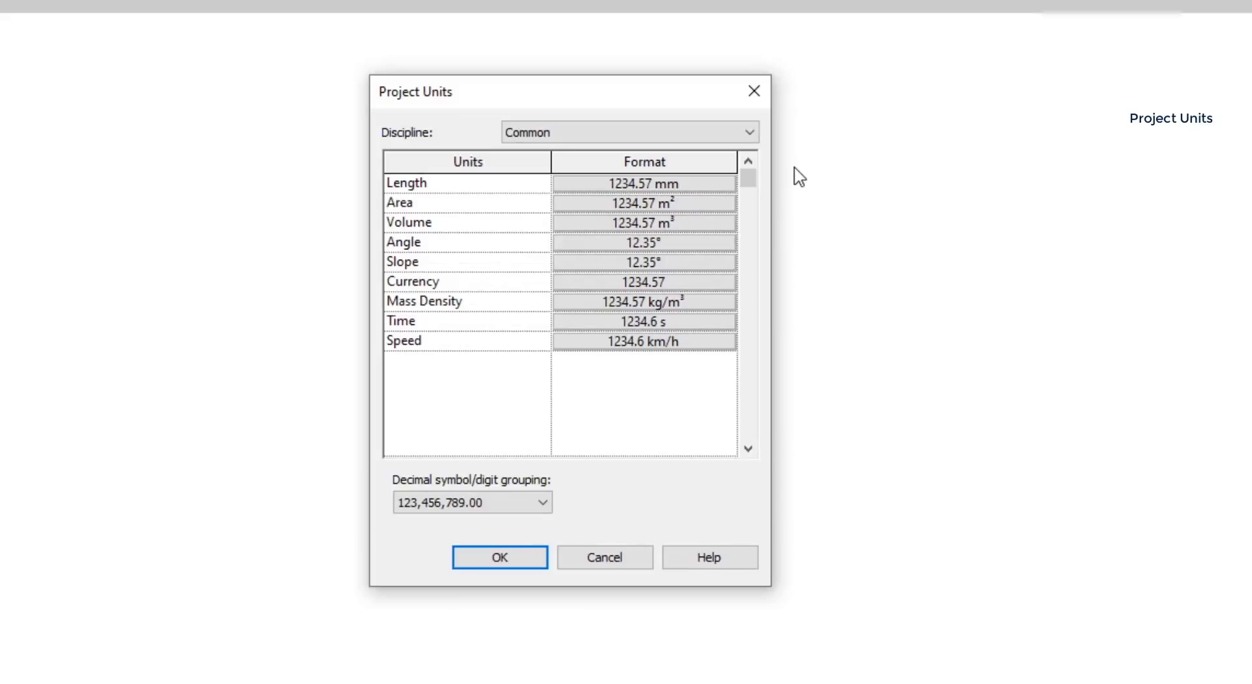
Step: Set the project length format to Meters with rounding to 2 decimal places
{"action": "left_click", "coordinate": [702, 190]}
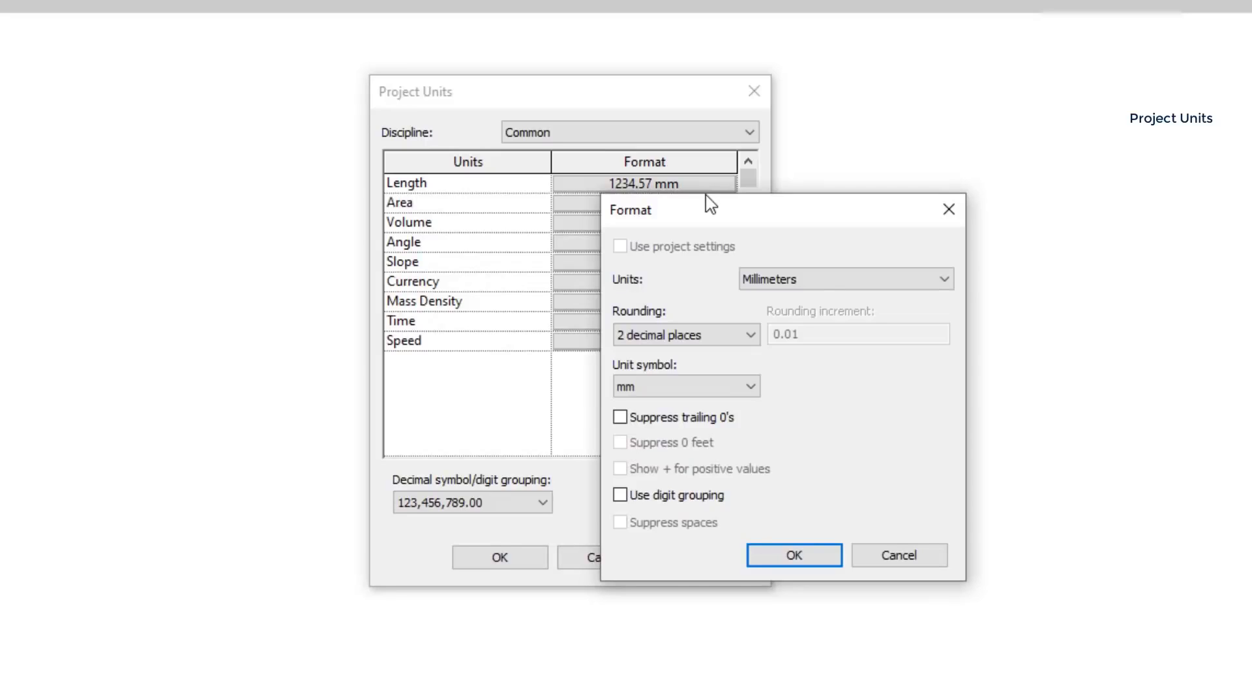
{"action": "left_click", "coordinate": [786, 280]}
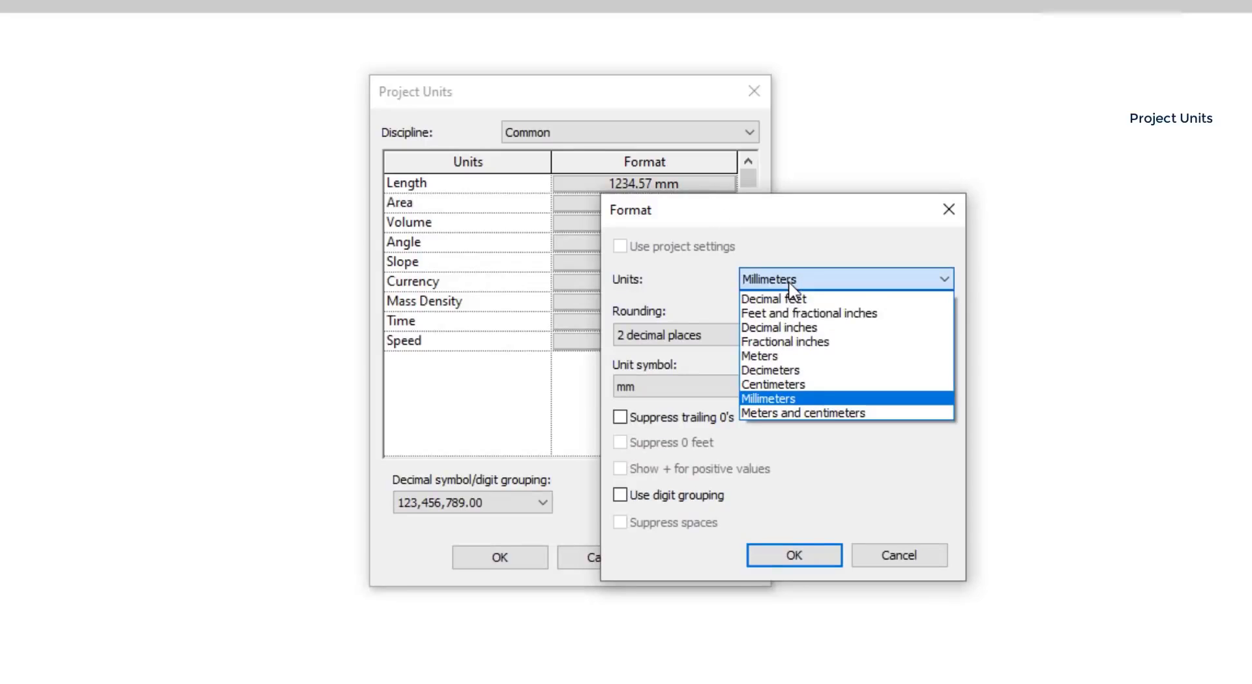
{"action": "left_click", "coordinate": [799, 356]}
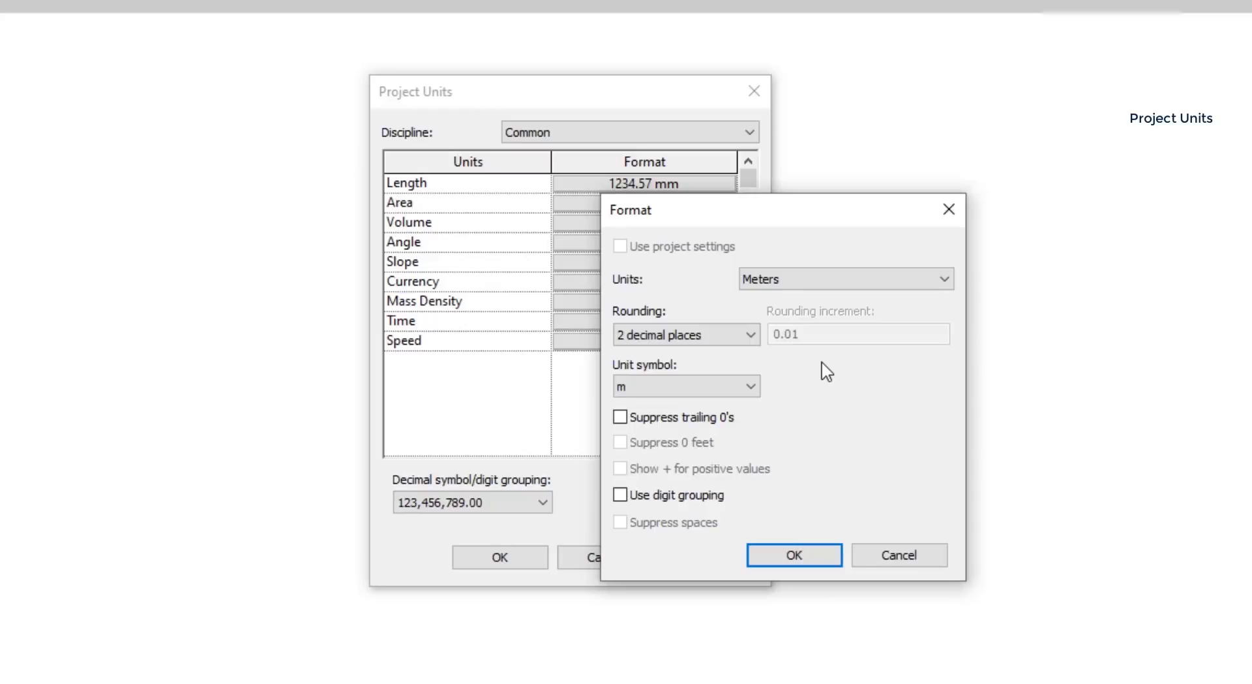
{"action": "left_click", "coordinate": [752, 336]}
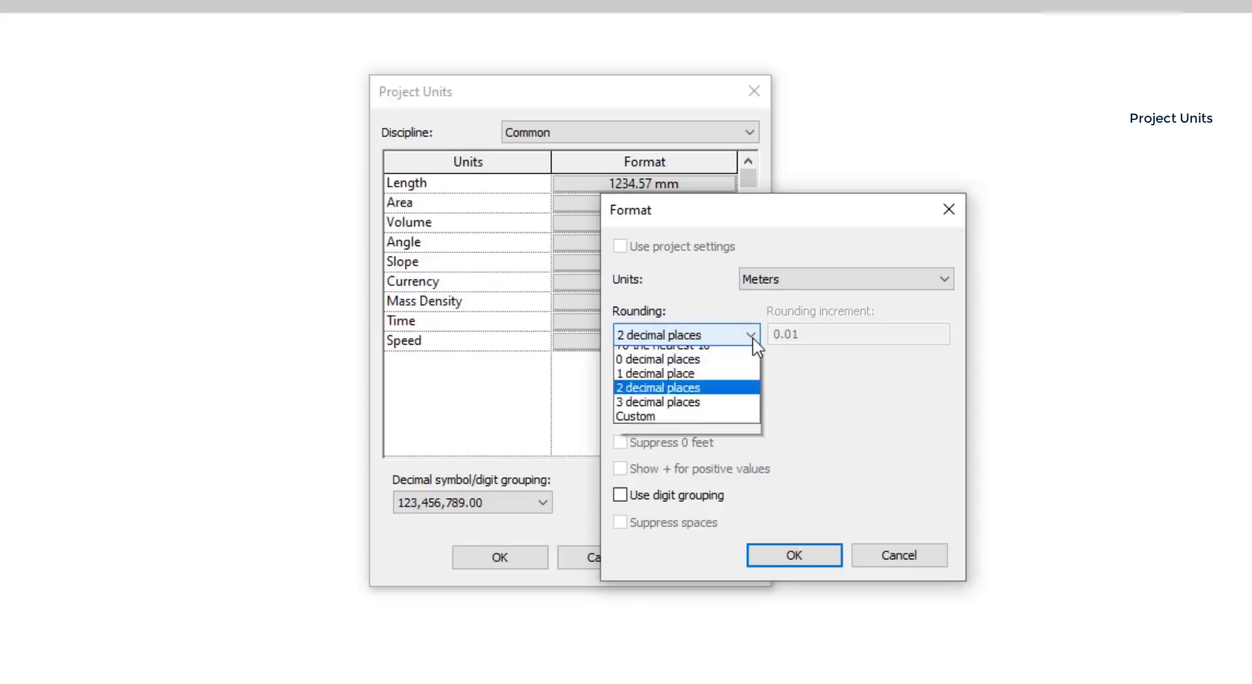
{"action": "left_click", "coordinate": [754, 340]}
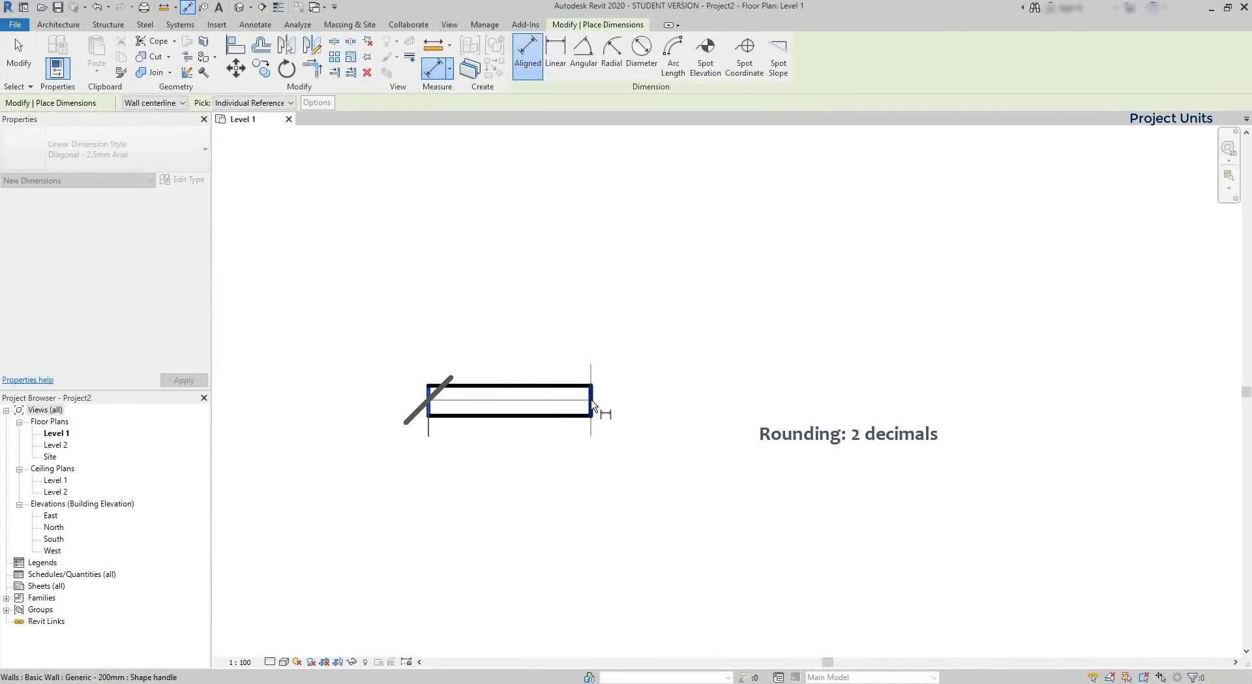
Step: Place an aligned dimension along the length of the short horizontal wall, from one end face to the other
{"action": "left_click", "coordinate": [593, 405]}
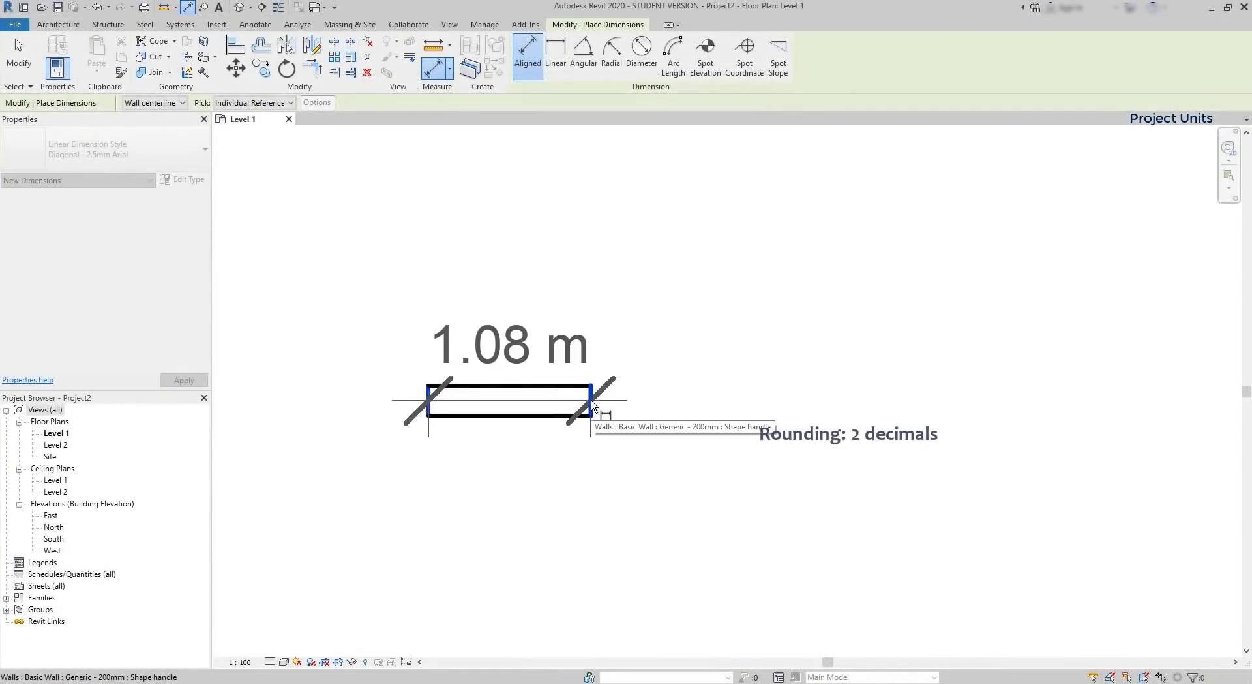
{"action": "left_click", "coordinate": [601, 533]}
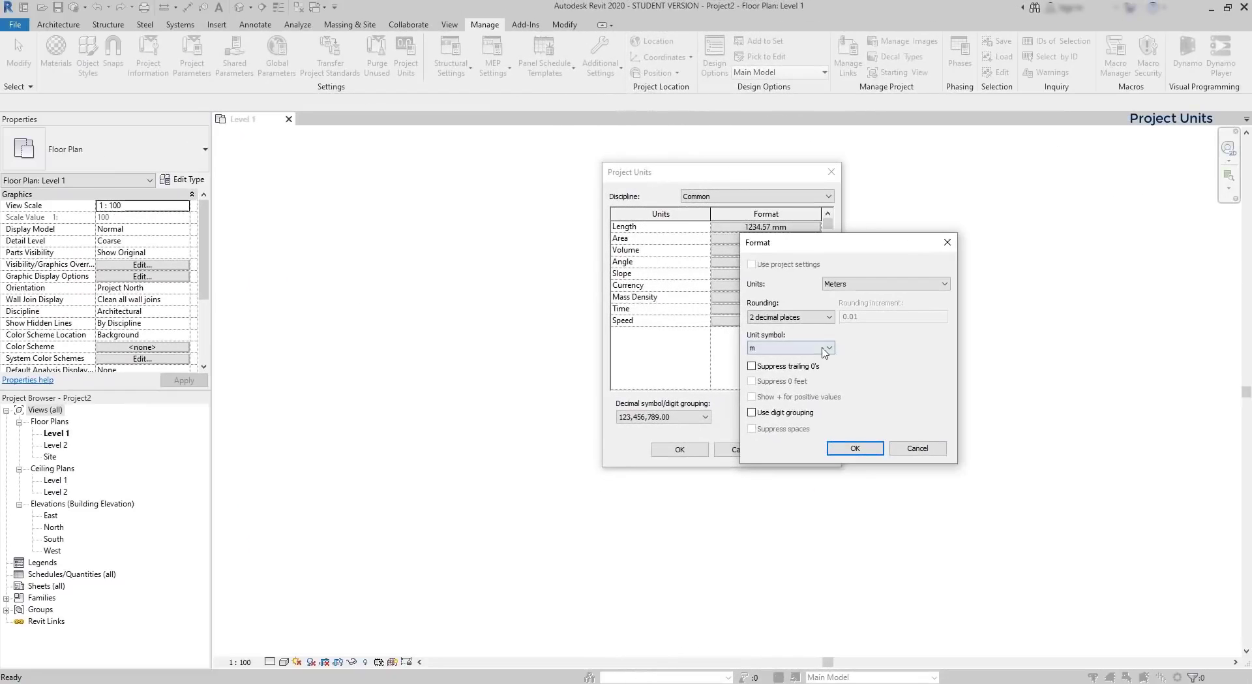
Step: Examine the unit symbol choices available for the length format in meters
{"action": "left_click", "coordinate": [827, 348]}
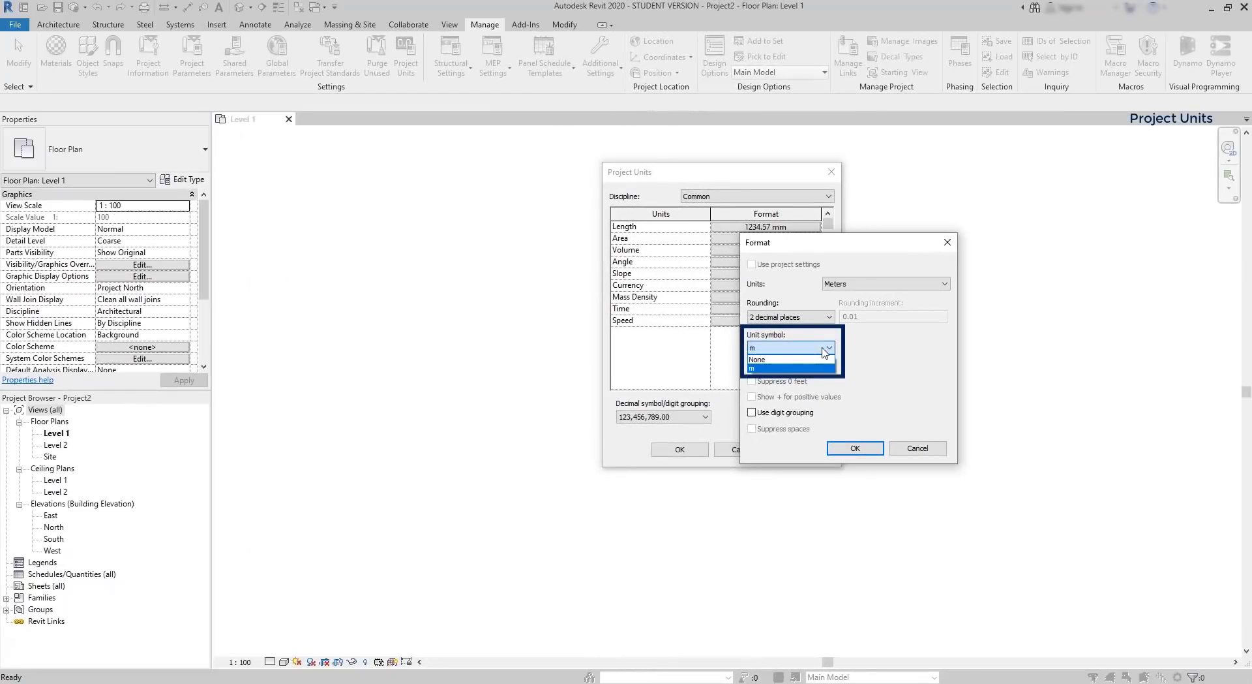
{"action": "left_click", "coordinate": [893, 363]}
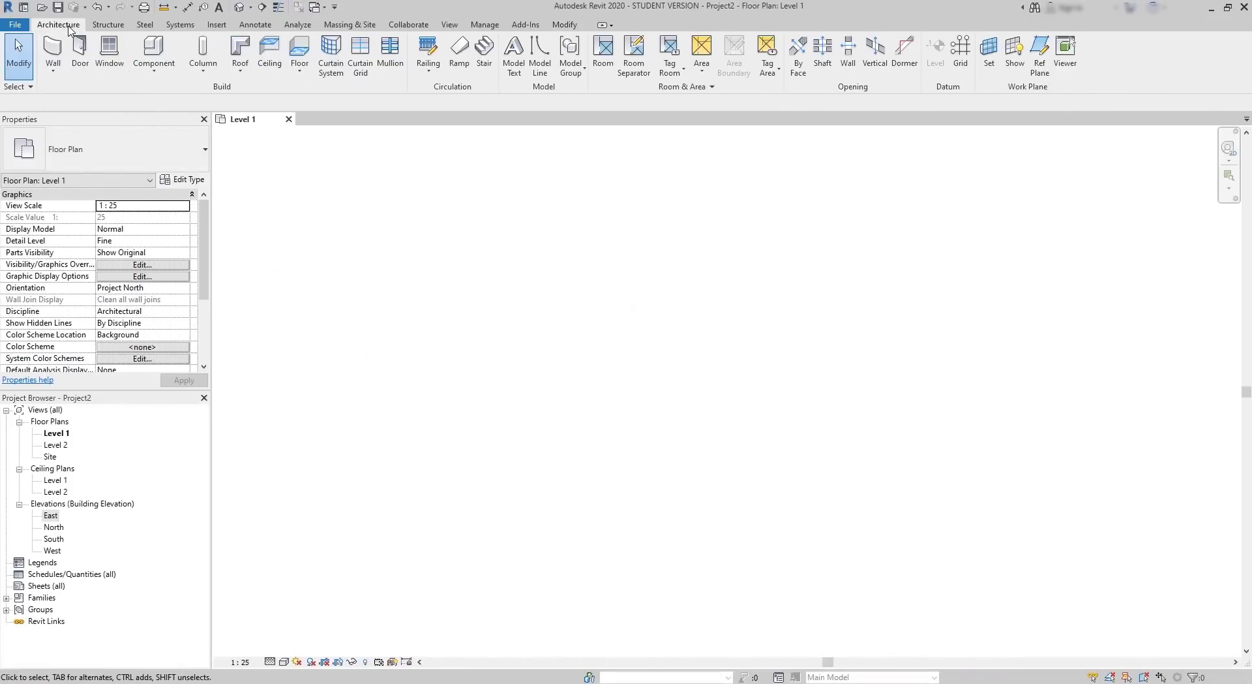
Step: Start drawing an architectural wall in the empty Level 1 floor plan by placing its first point
{"action": "left_click", "coordinate": [56, 73]}
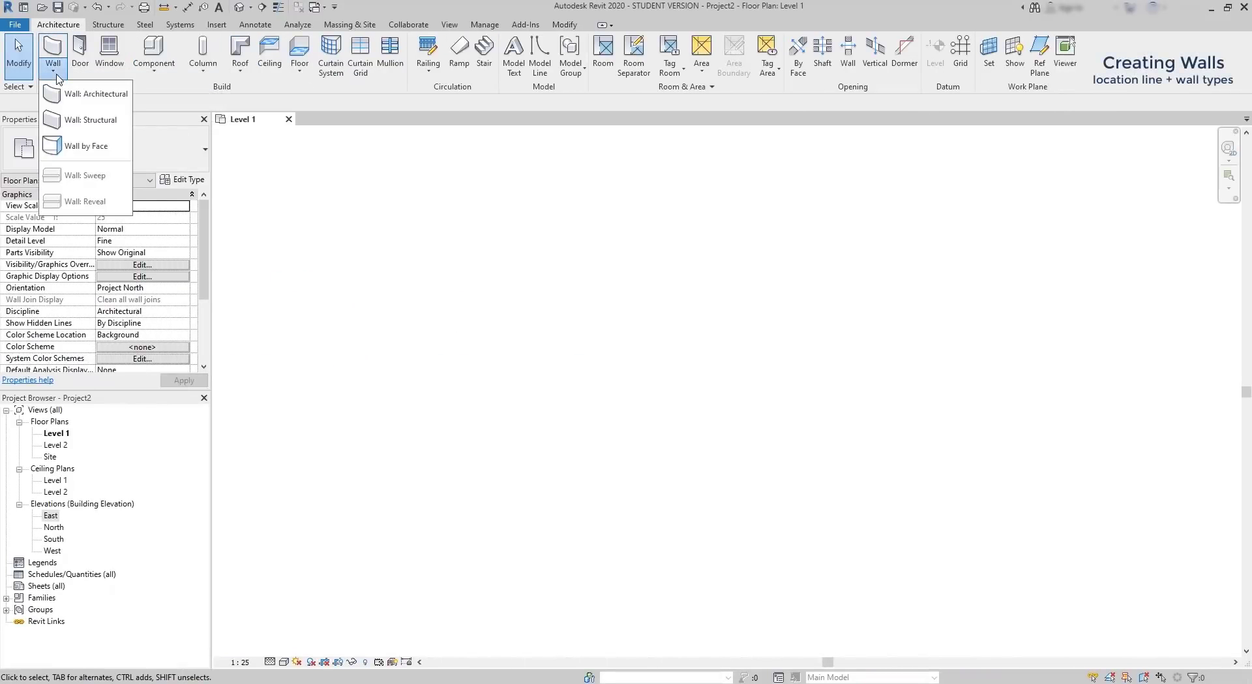
{"action": "left_click", "coordinate": [96, 95]}
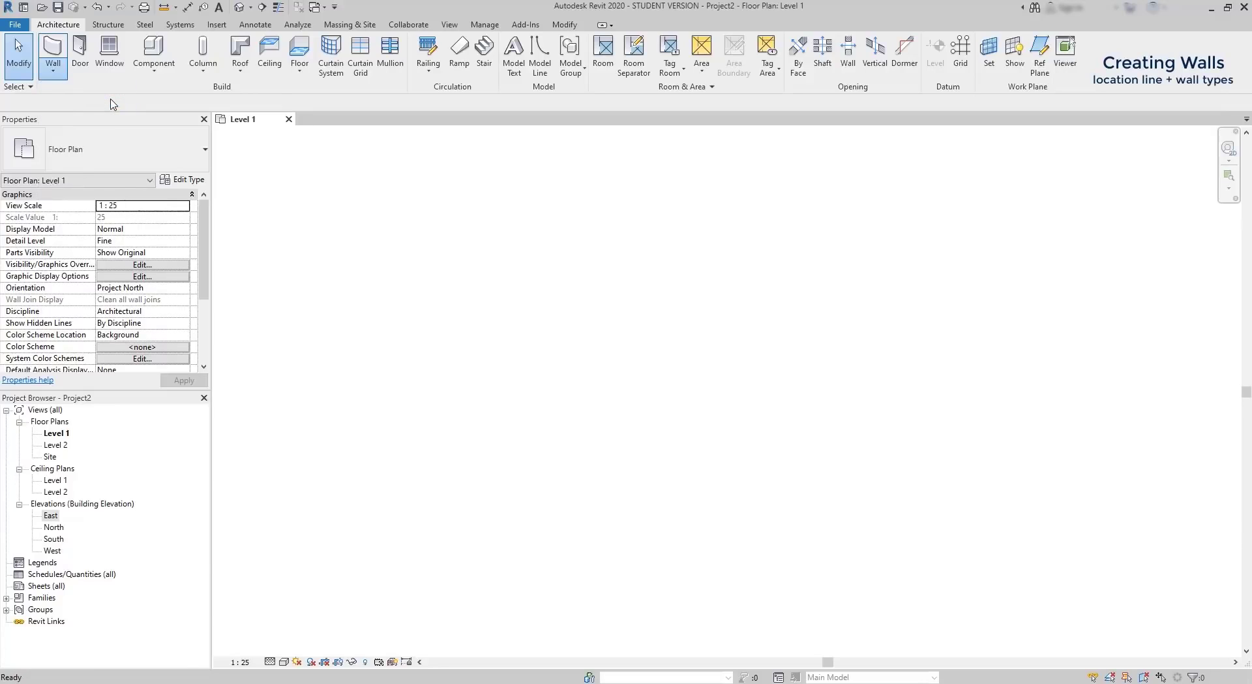
{"action": "left_click", "coordinate": [487, 396]}
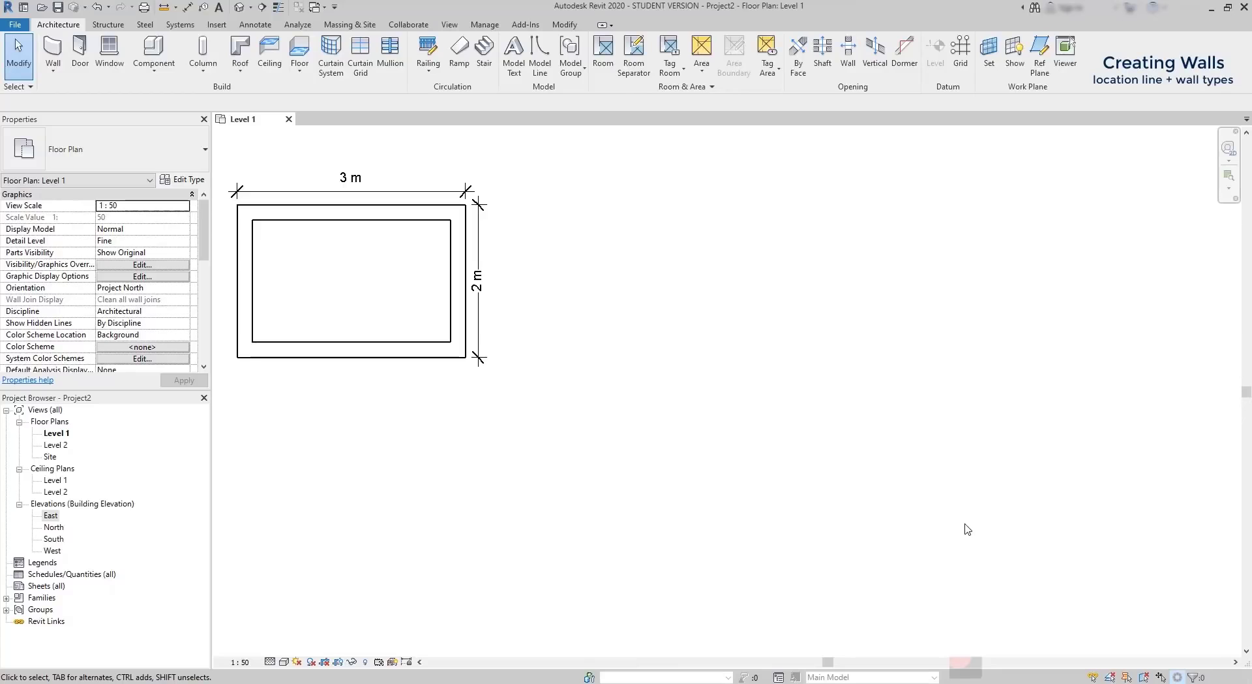
Step: Draw a 3 m by 2 m rectangle of Generic - 200mm walls clockwise, with the location line at Core Face: Exterior
{"action": "key", "text": "w"}
{"action": "key", "text": "a"}
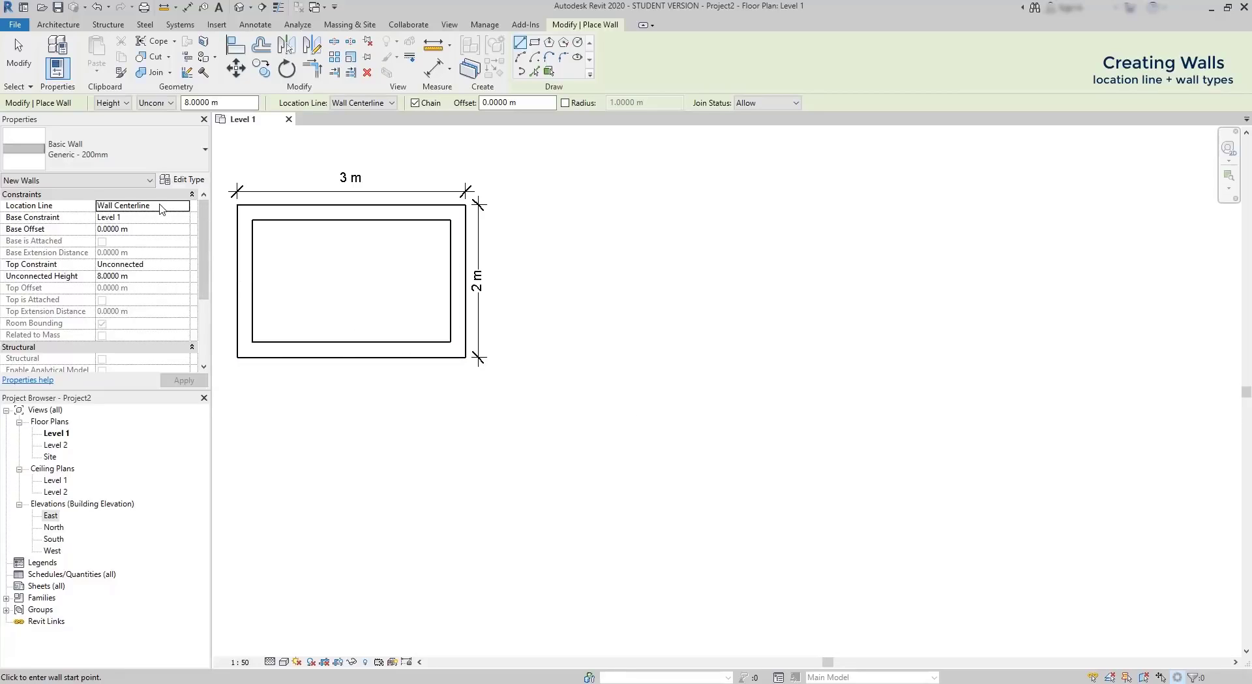
{"action": "left_click", "coordinate": [162, 205]}
{"action": "left_click", "coordinate": [184, 206]}
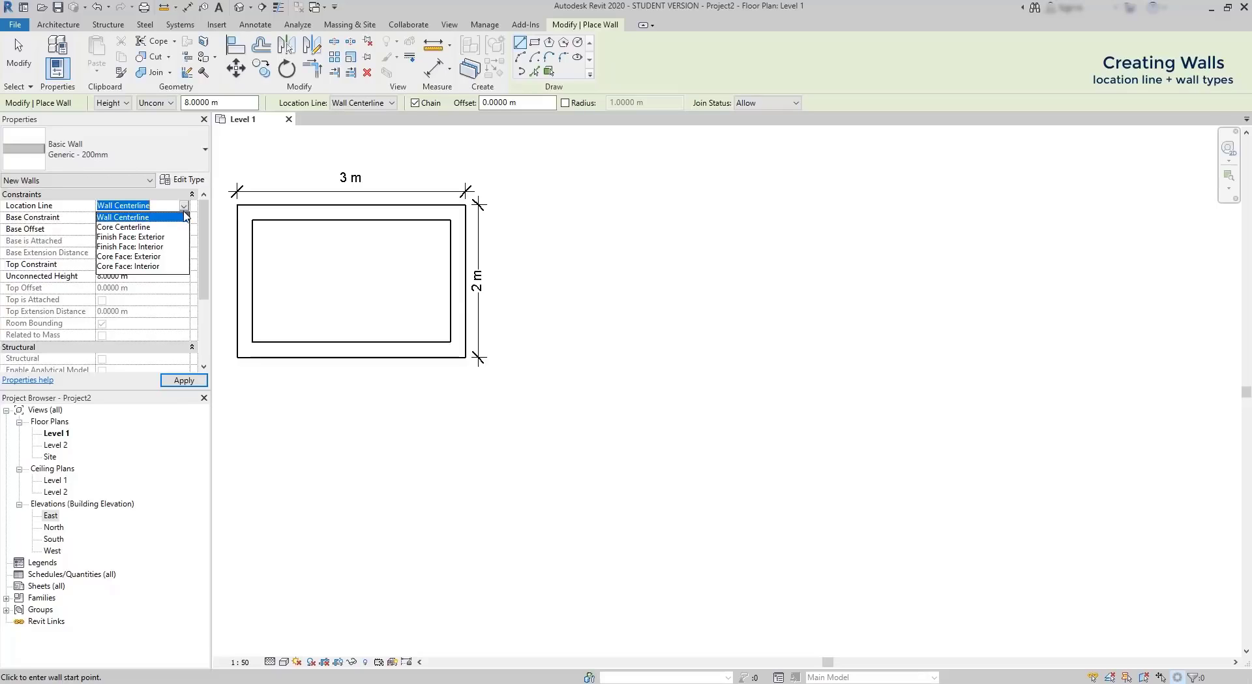
{"action": "left_click", "coordinate": [161, 256]}
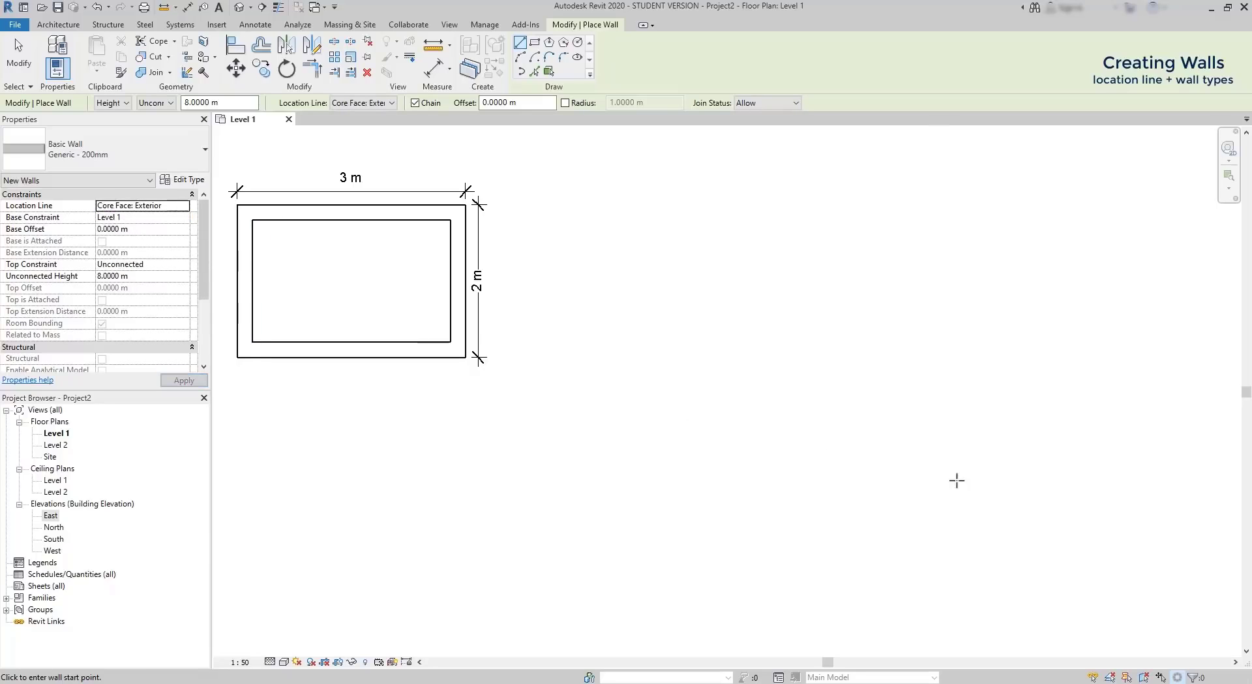
{"action": "left_click", "coordinate": [990, 484]}
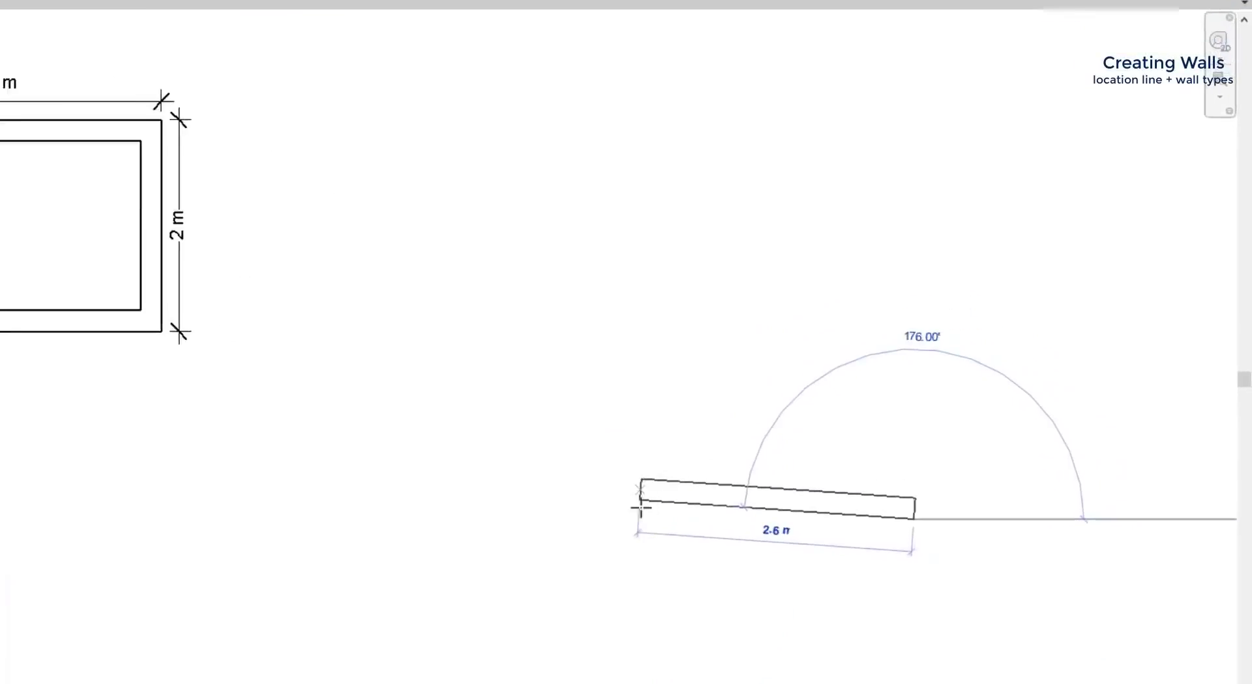
{"action": "type", "text": "3"}
{"action": "key", "text": "Return"}
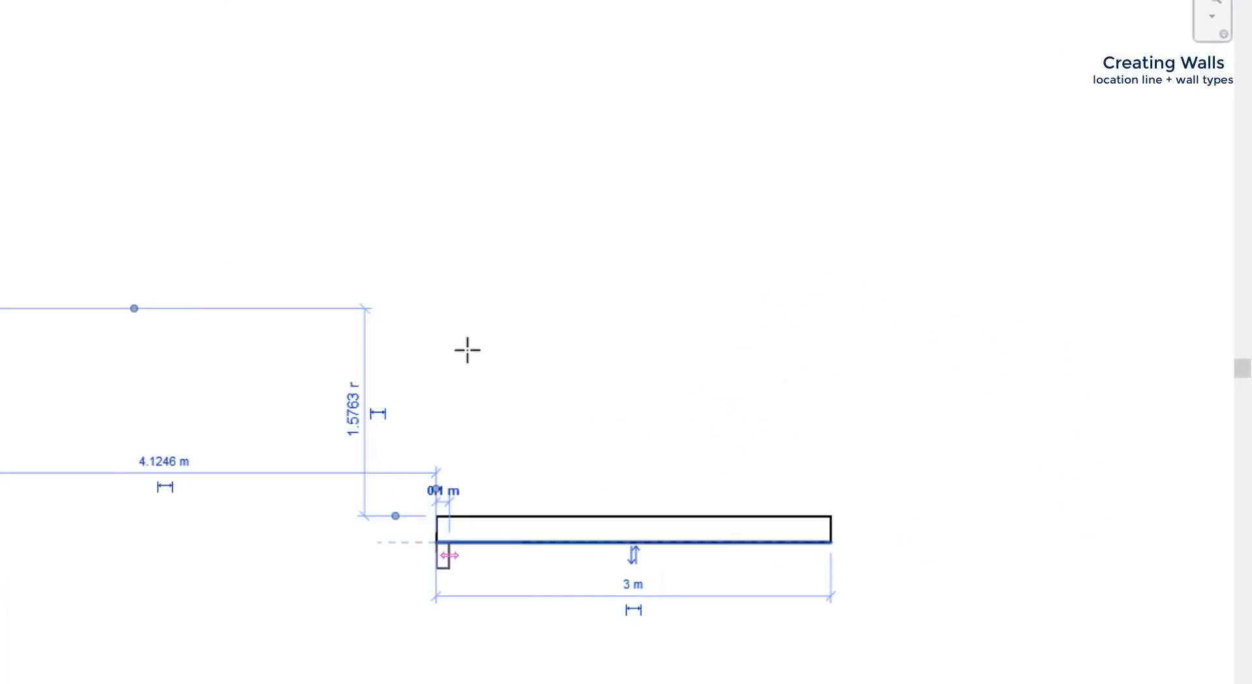
{"action": "type", "text": "2"}
{"action": "key", "text": "Return"}
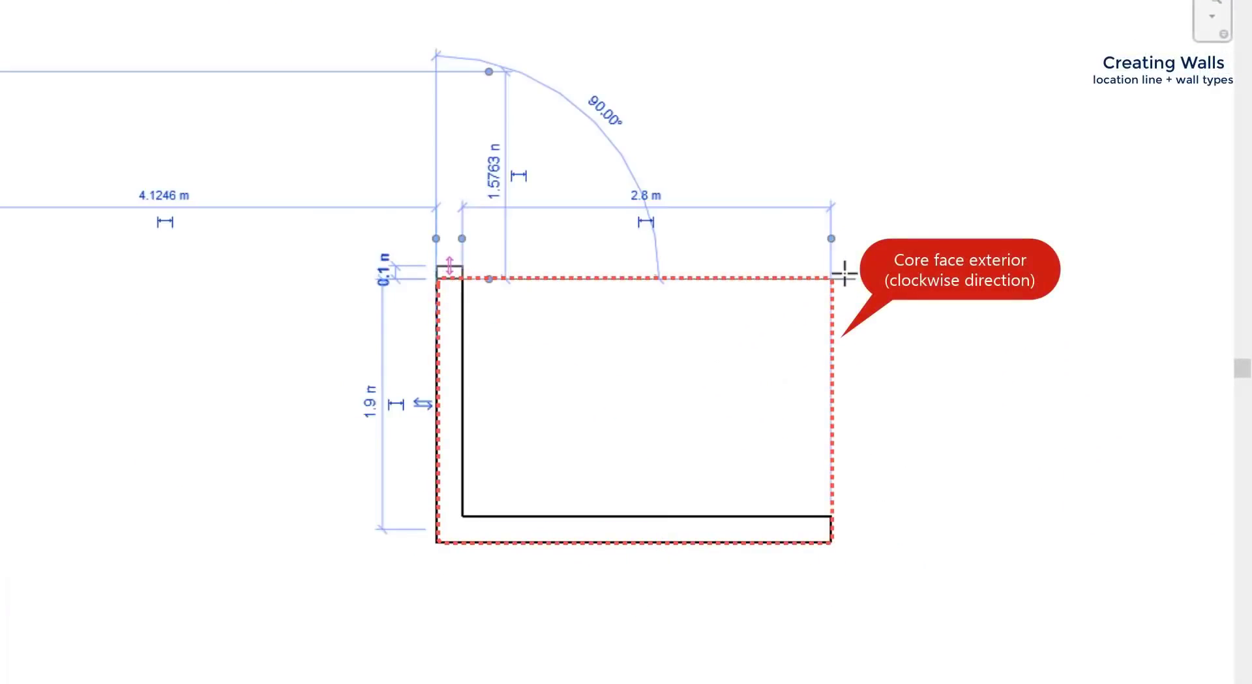
{"action": "type", "text": "3"}
{"action": "key", "text": "Return"}
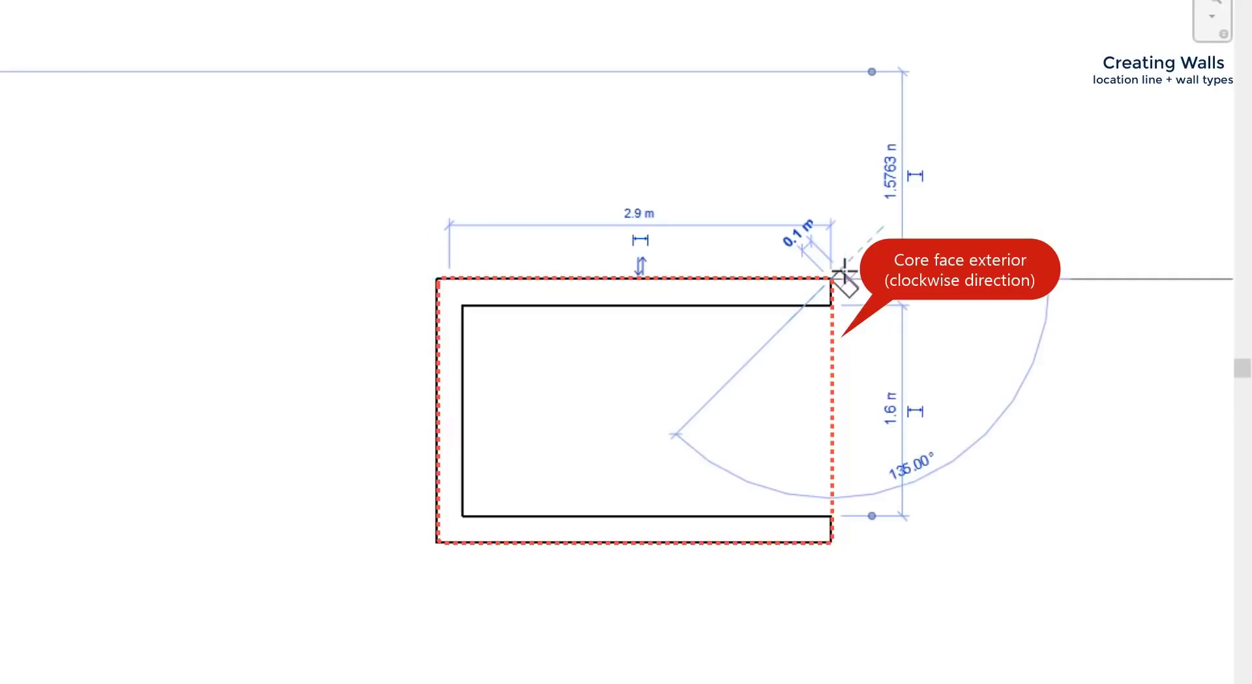
{"action": "left_click", "coordinate": [829, 544]}
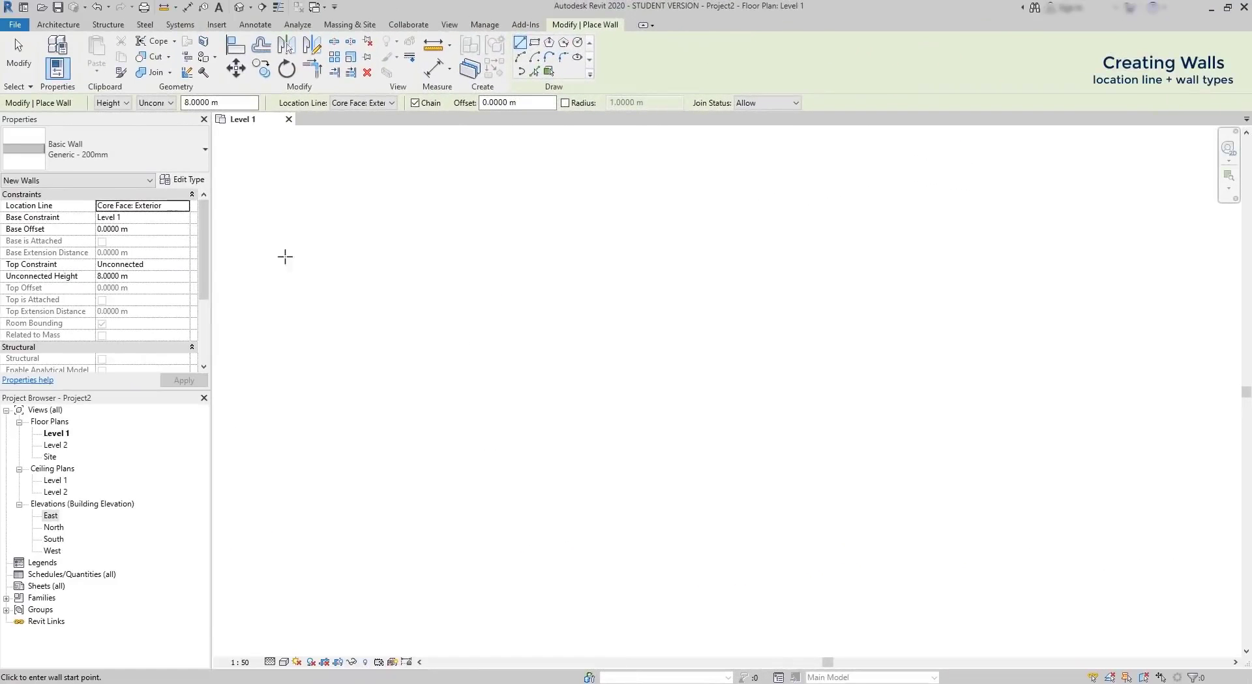
Step: Draw connected walls clockwise around a rectangle about 2.4 m by 1.2 m, with the location line at Core Face: Interior
{"action": "left_click", "coordinate": [185, 206]}
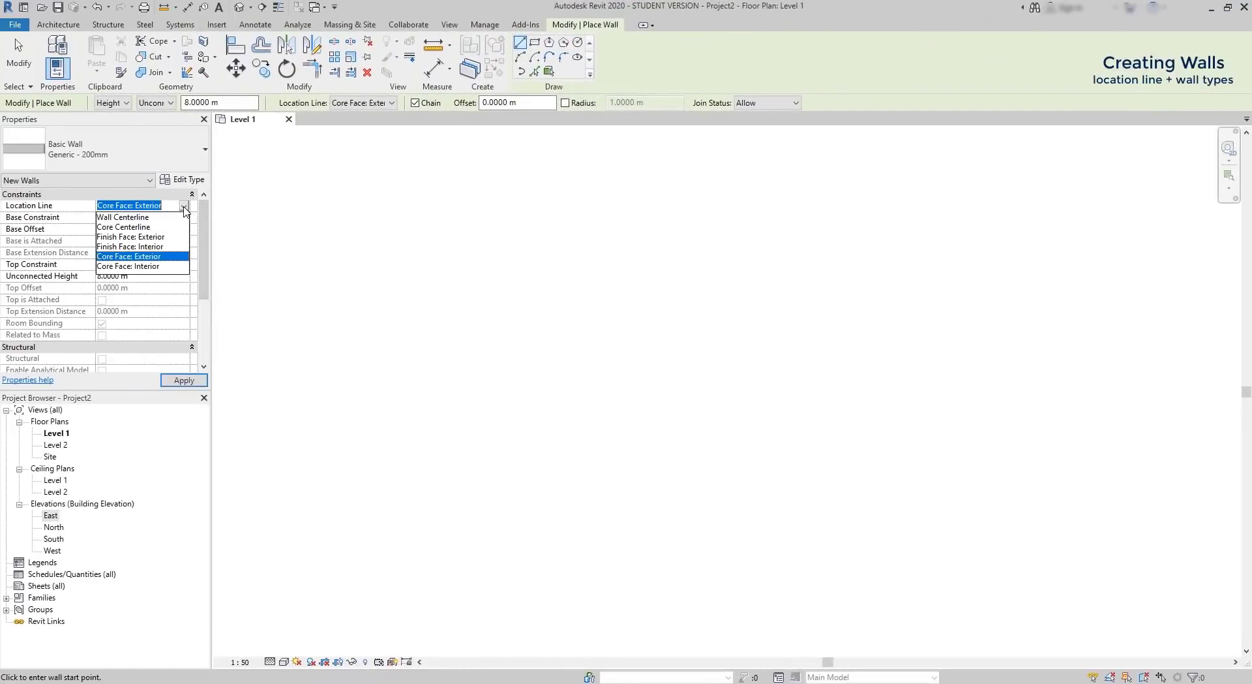
{"action": "left_click", "coordinate": [148, 266]}
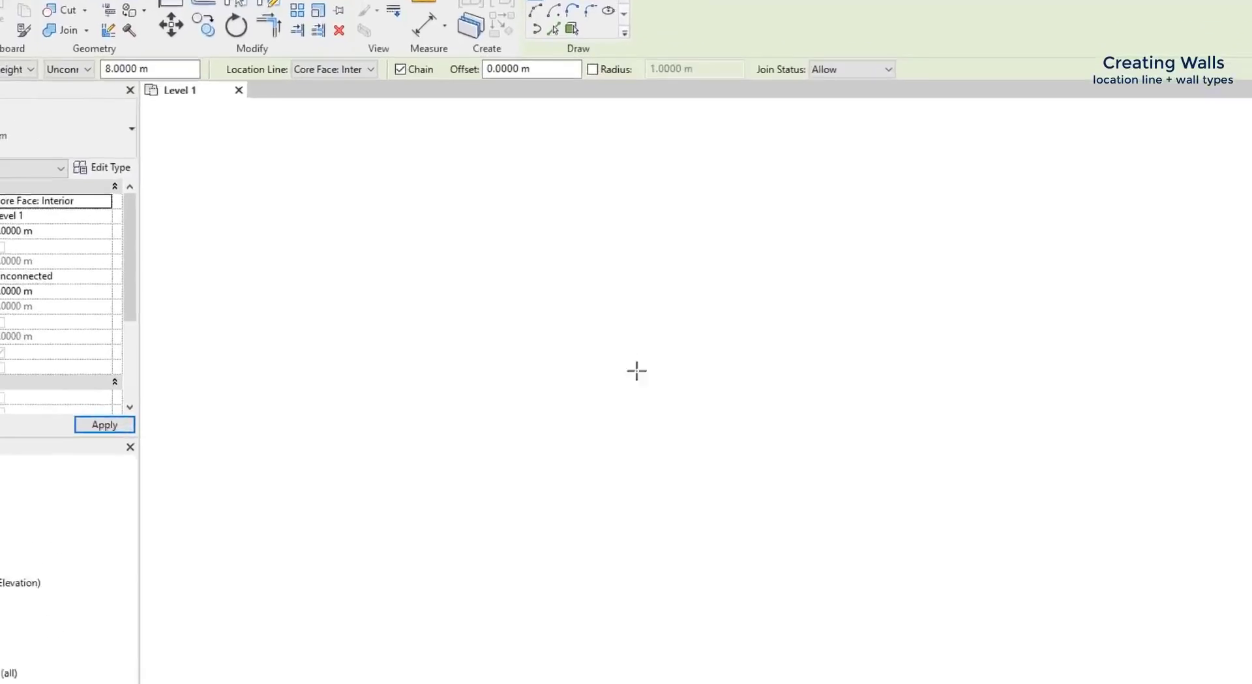
{"action": "left_click", "coordinate": [637, 371]}
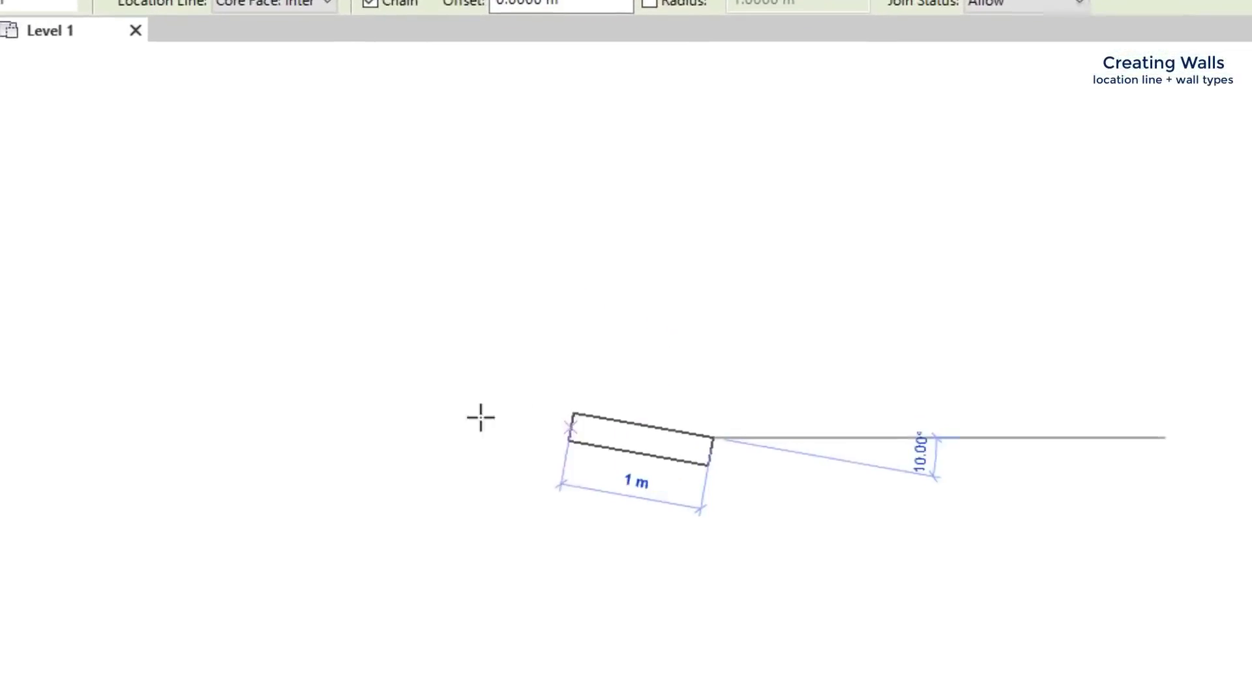
{"action": "left_click", "coordinate": [403, 379]}
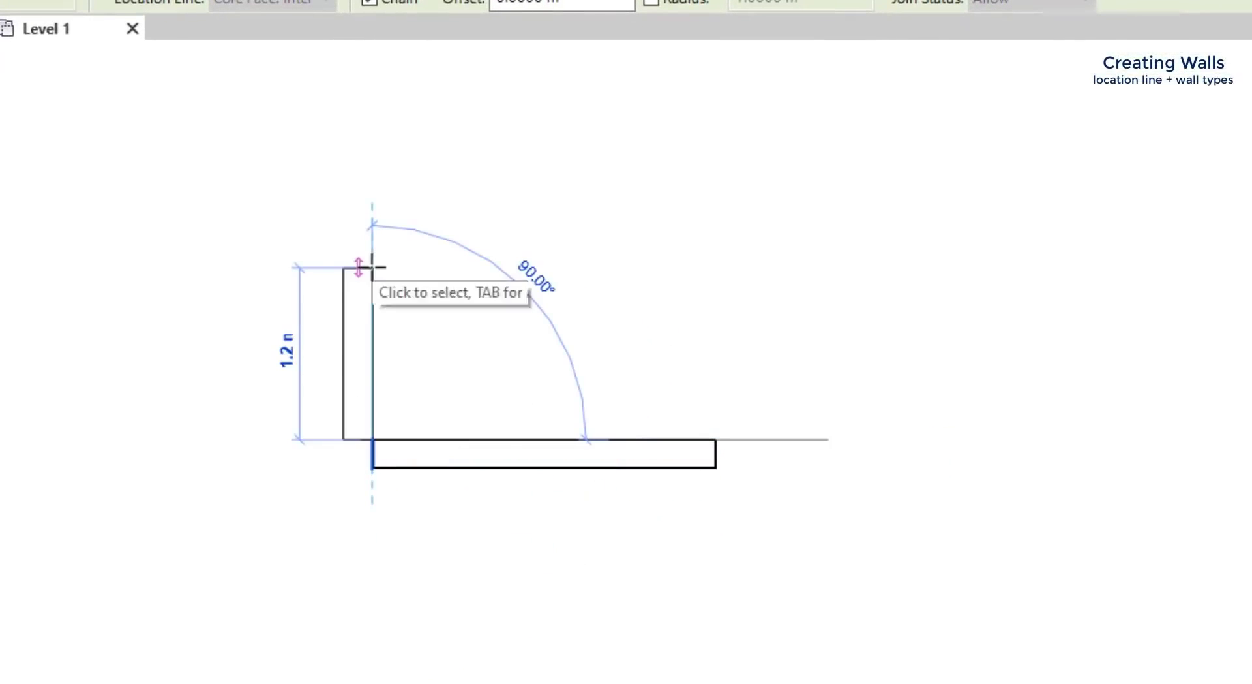
{"action": "left_click", "coordinate": [371, 268]}
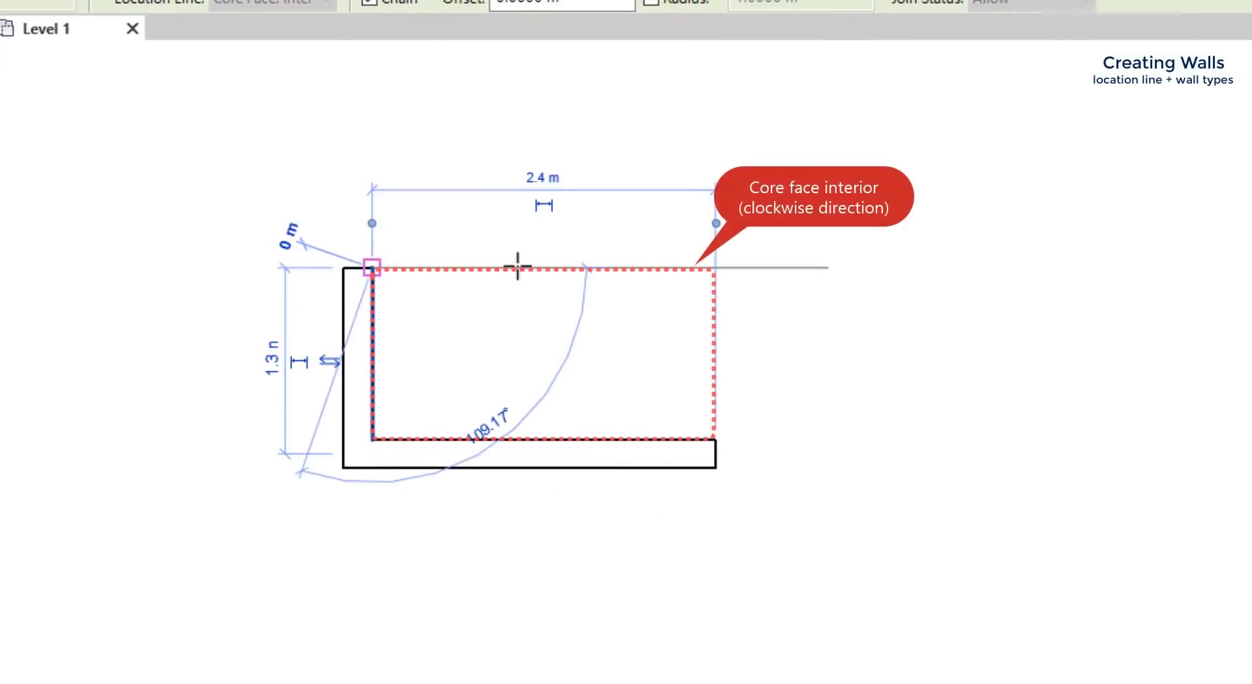
{"action": "left_click", "coordinate": [714, 267]}
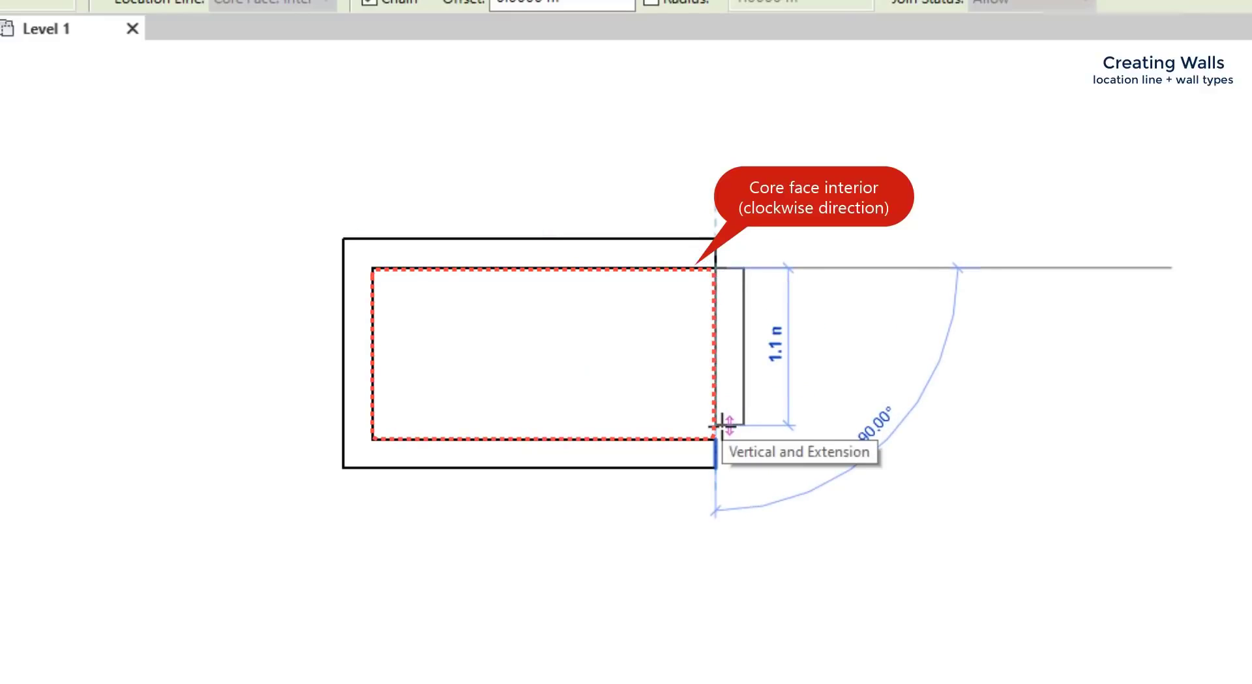
{"action": "key", "text": "Escape"}
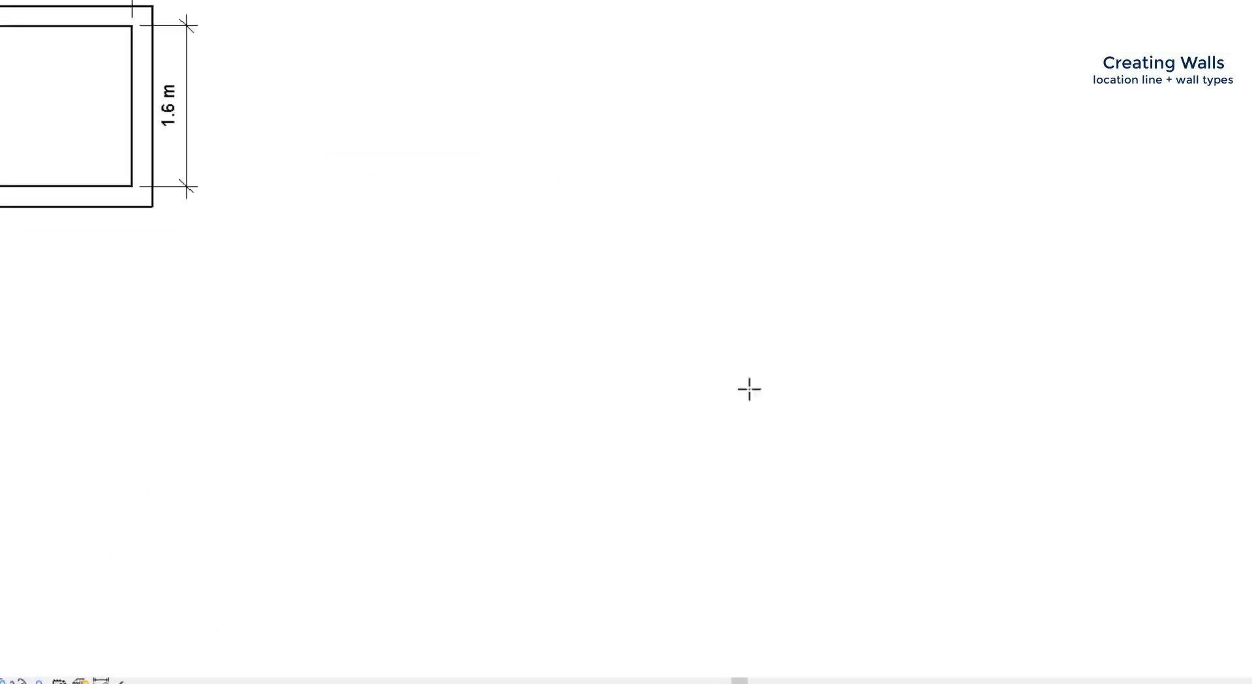
Step: Start a horizontal wall in the free area and flip it repeatedly to the other side of its location line
{"action": "left_click", "coordinate": [750, 389]}
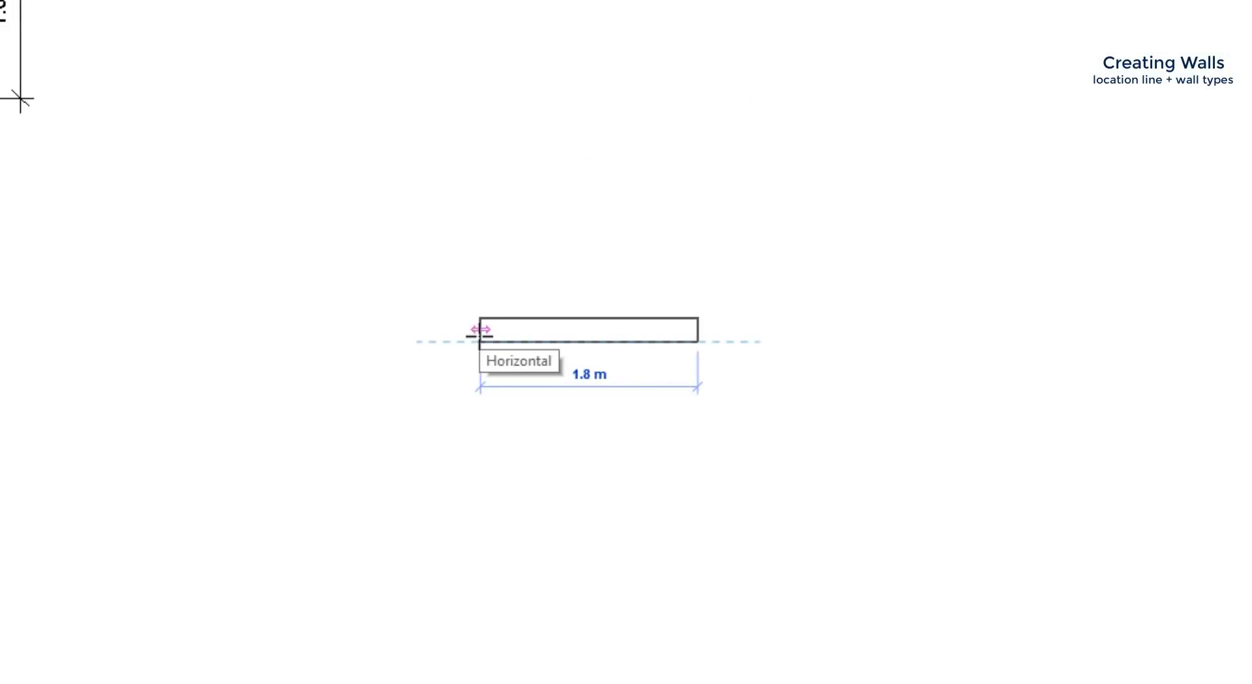
{"action": "key", "text": "space"}
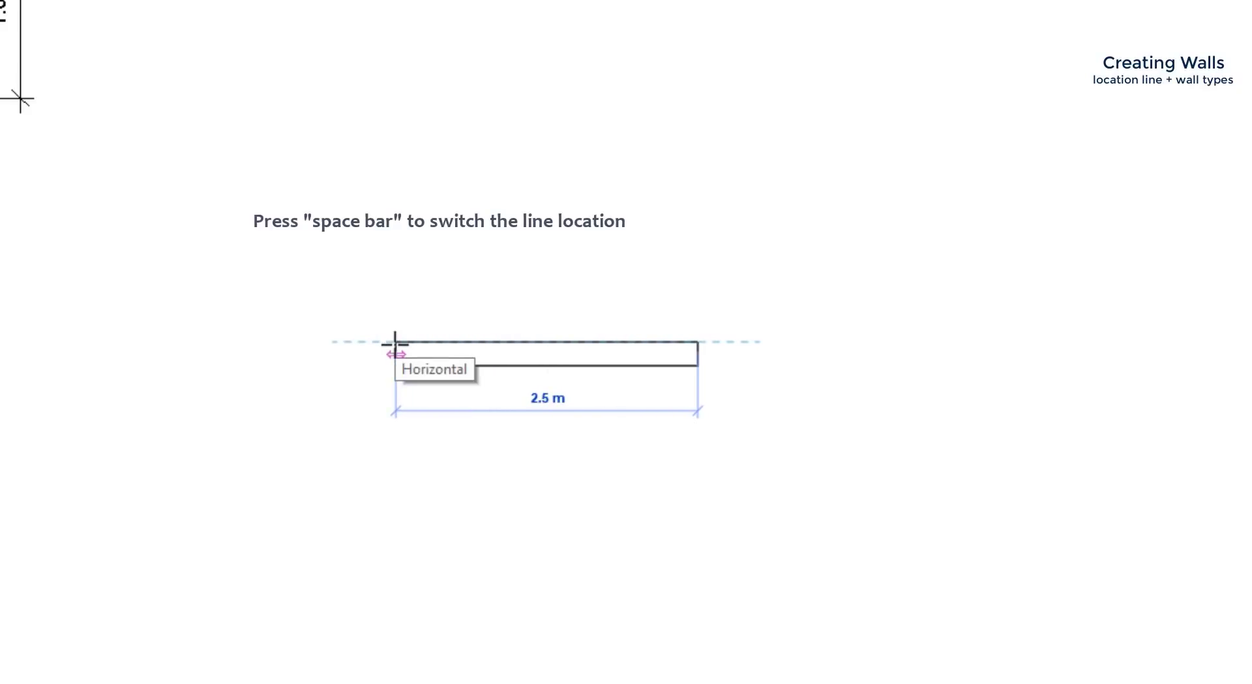
{"action": "key", "text": "space"}
{"action": "key", "text": "space"}
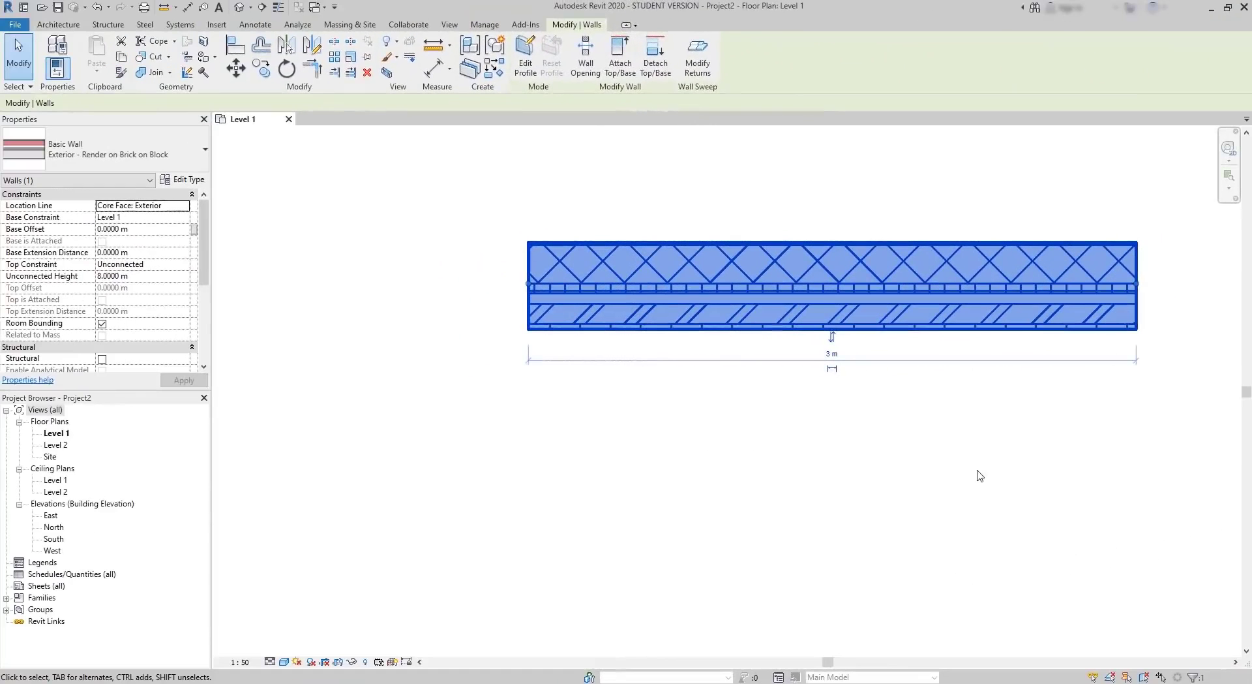
Step: Deselect the layered wall and start a new architectural wall of type Exterior - Render on Brick on Block
{"action": "key", "text": "Escape"}
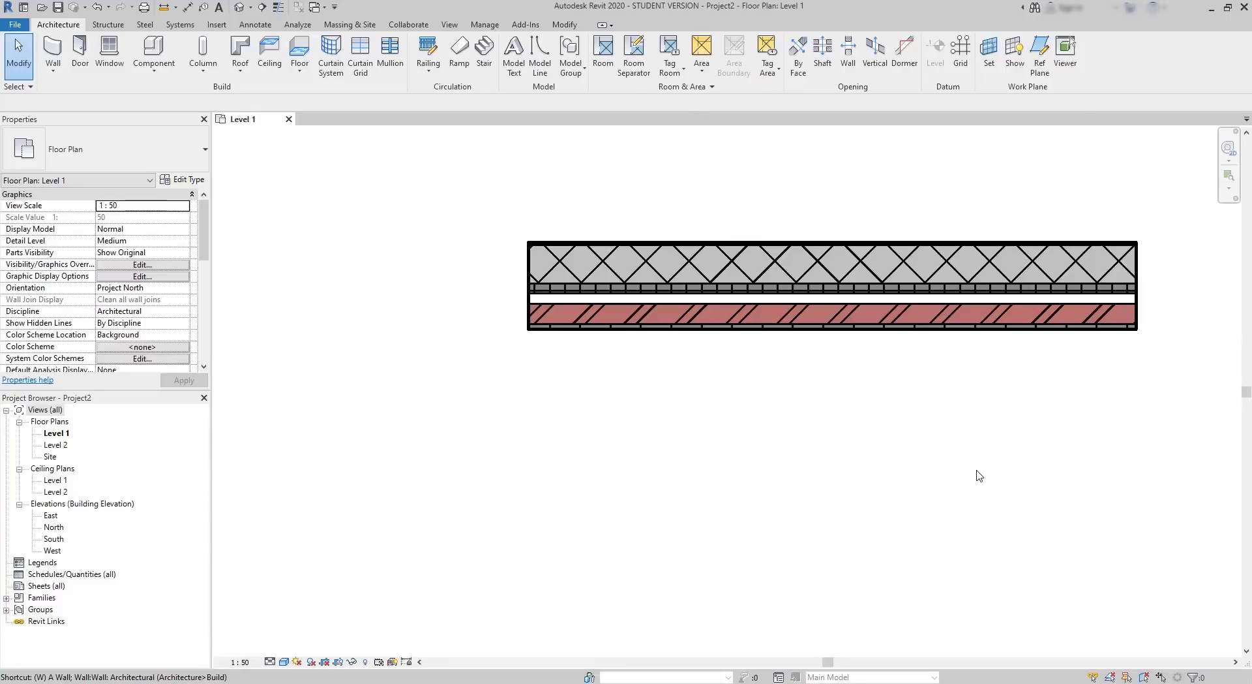
{"action": "key", "text": "a"}
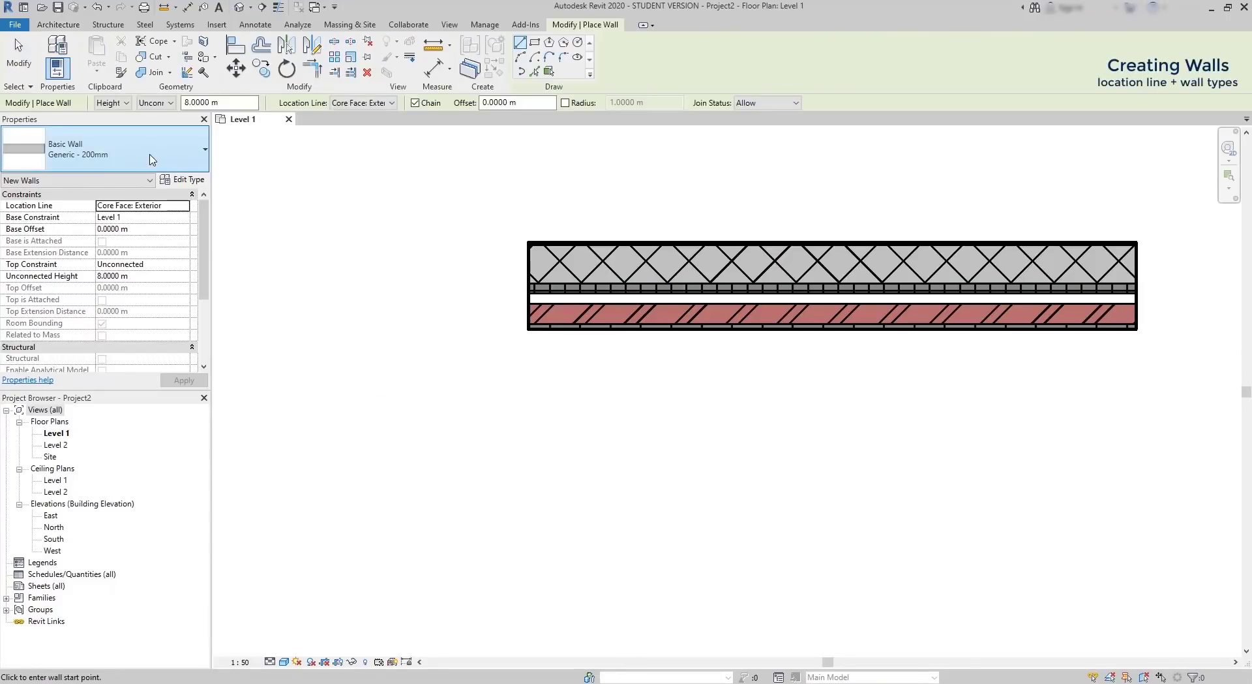
{"action": "left_click", "coordinate": [151, 159]}
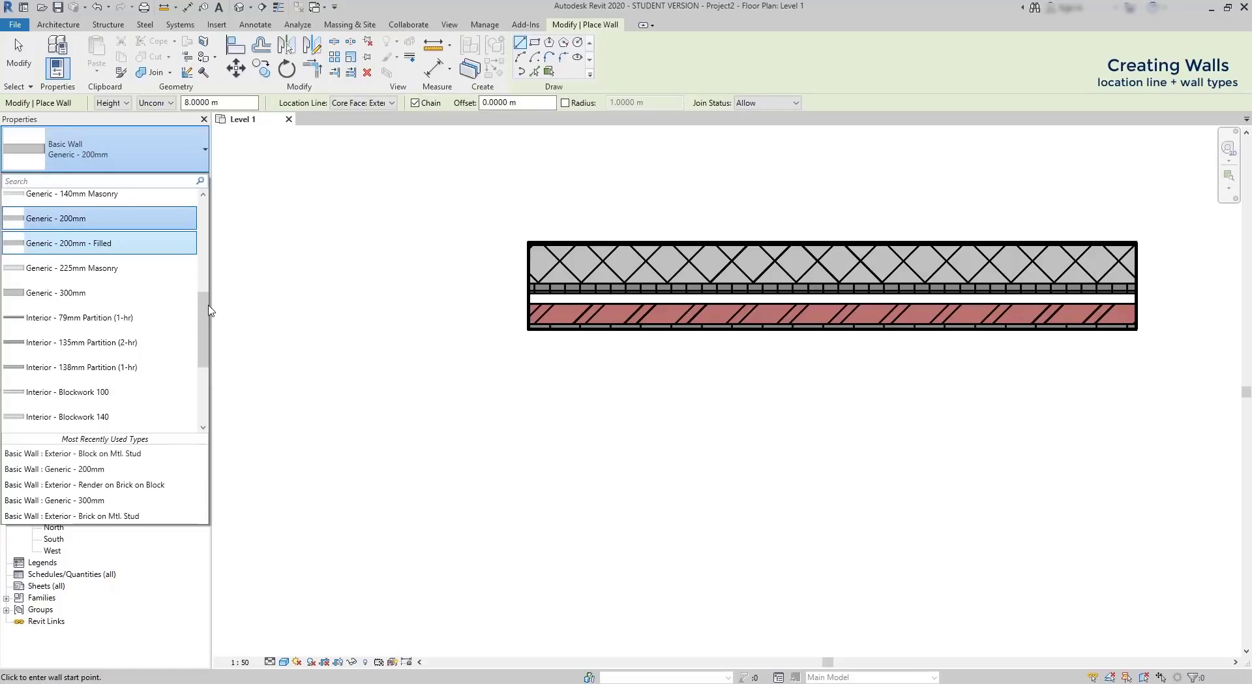
{"action": "left_click_drag", "start_coordinate": [210, 310], "coordinate": [209, 253]}
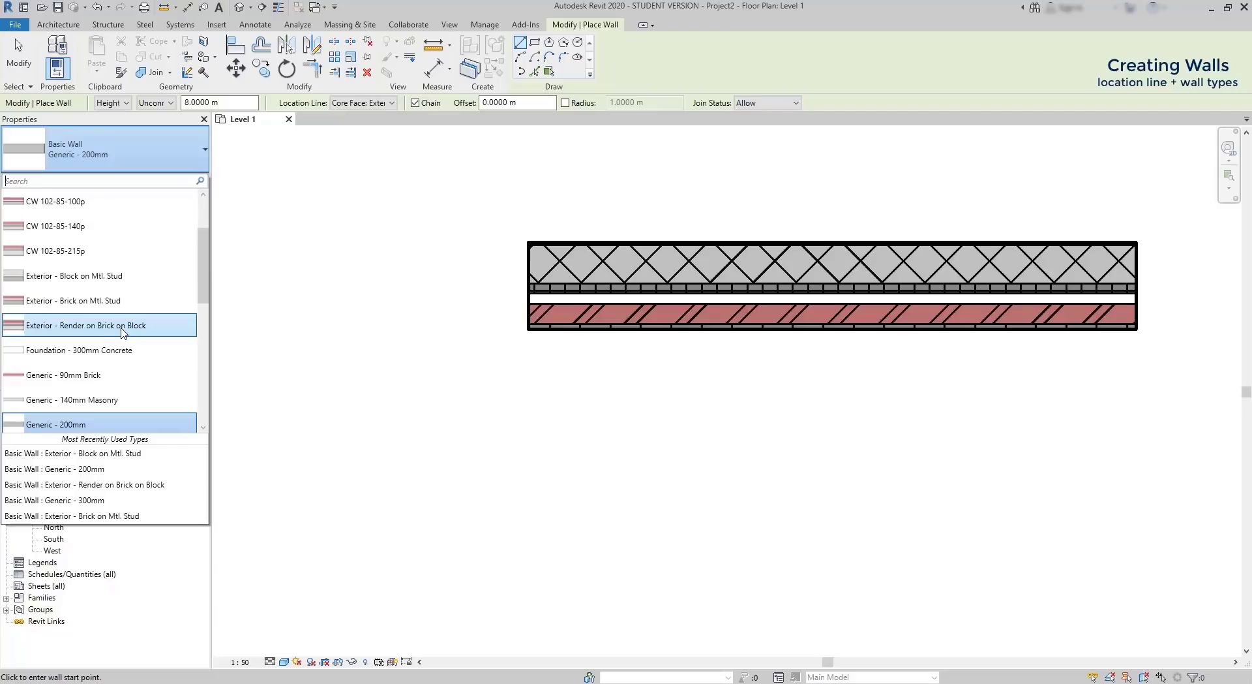
{"action": "left_click", "coordinate": [122, 324]}
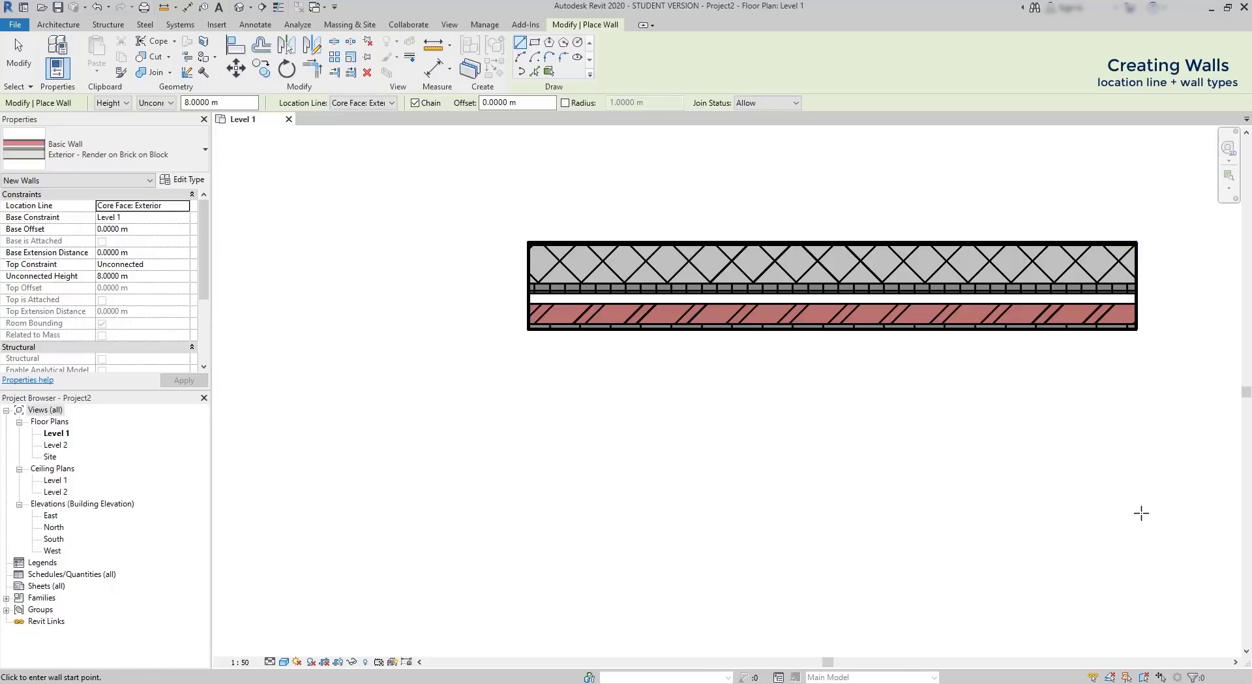
Step: Draw a wall about 3 m long to the left below the existing one, continue with an upward-angled segment about 0.75 m long, and end the wall command
{"action": "left_click", "coordinate": [1146, 513]}
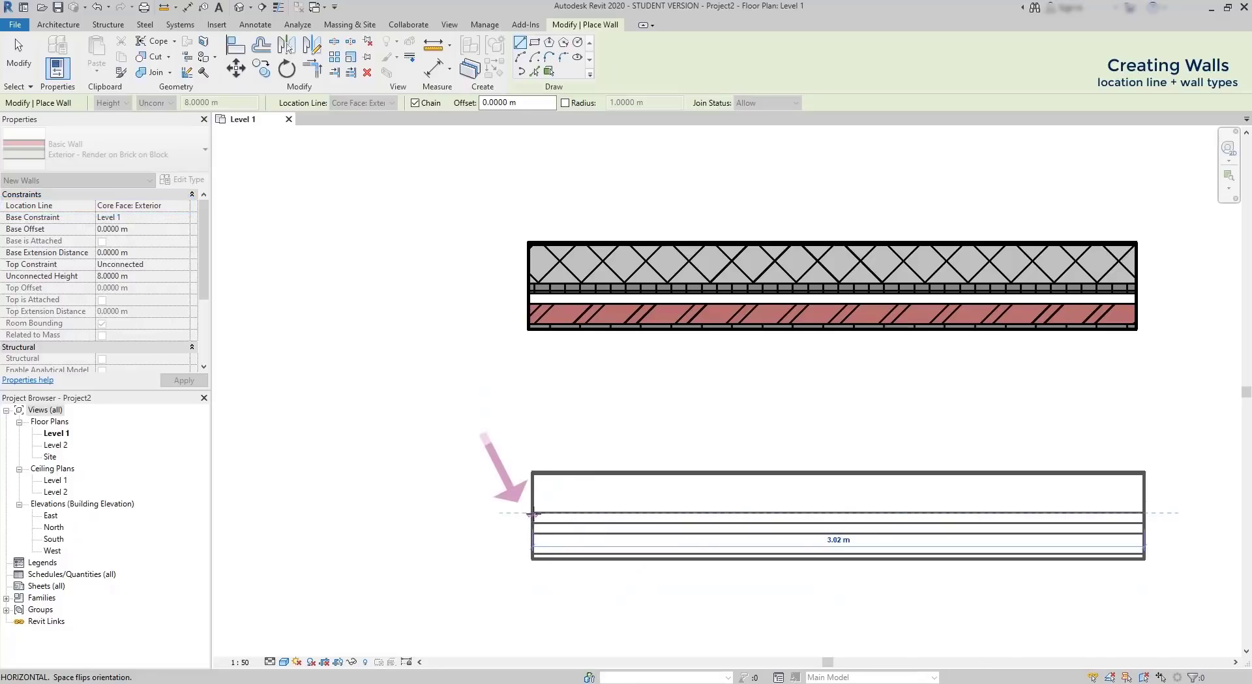
{"action": "left_click", "coordinate": [533, 512]}
{"action": "left_click", "coordinate": [435, 395]}
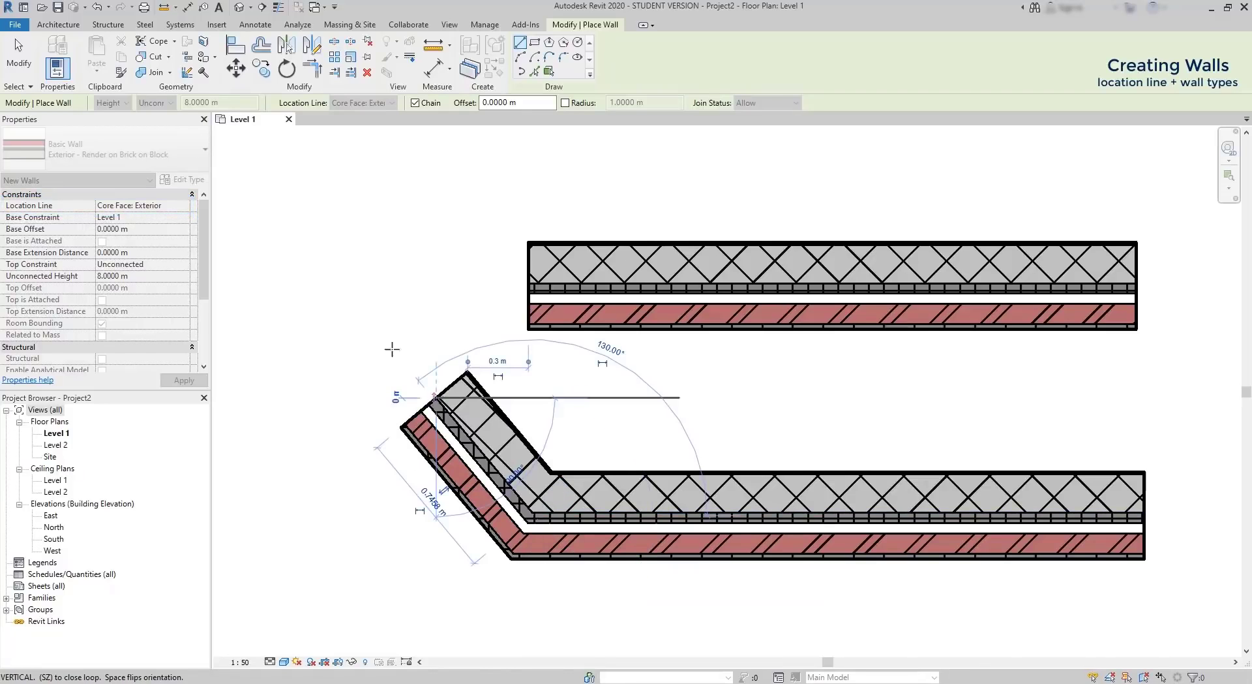
{"action": "key", "text": "Escape"}
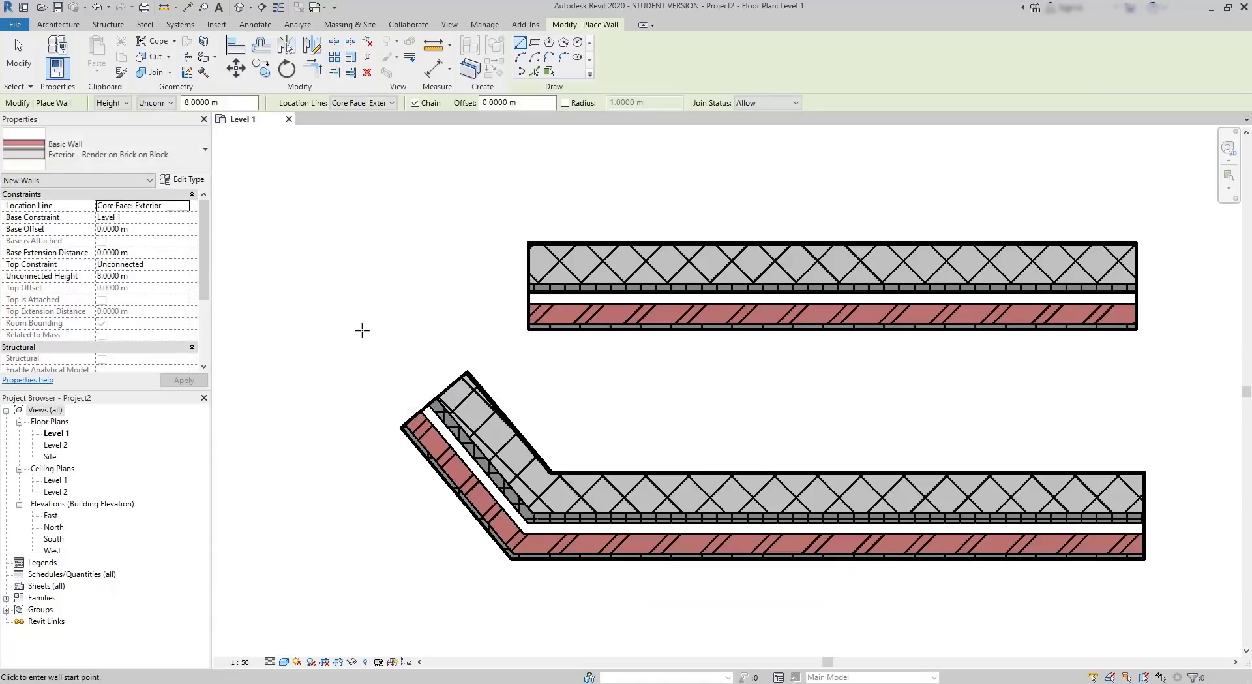
{"action": "key", "text": "Escape"}
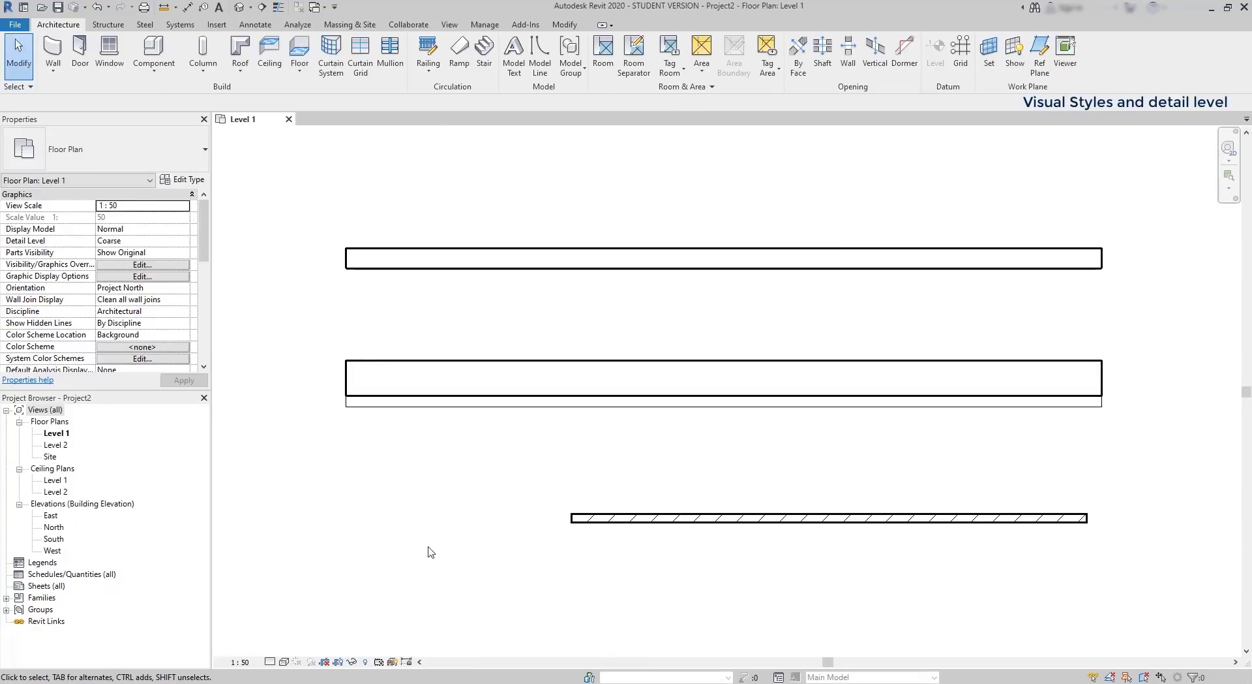
Step: Set the floor plan's visual style to Consistent Colors and its detail level to Medium
{"action": "left_click", "coordinate": [286, 662]}
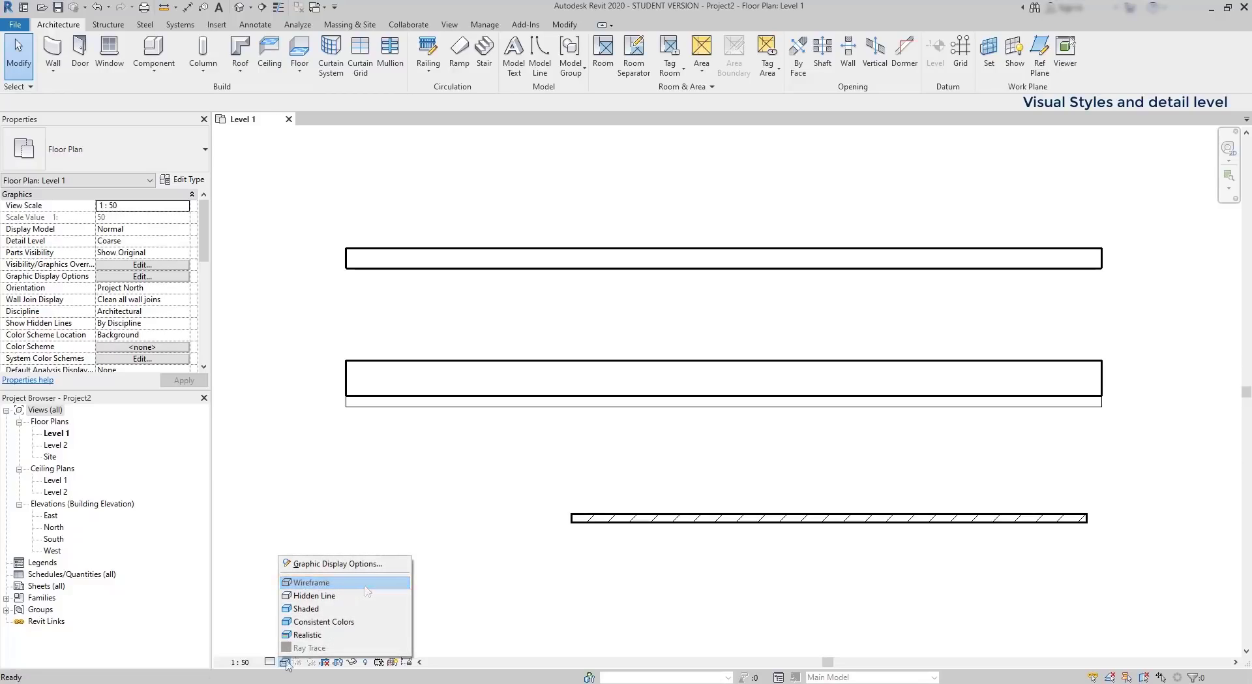
{"action": "left_click", "coordinate": [354, 623]}
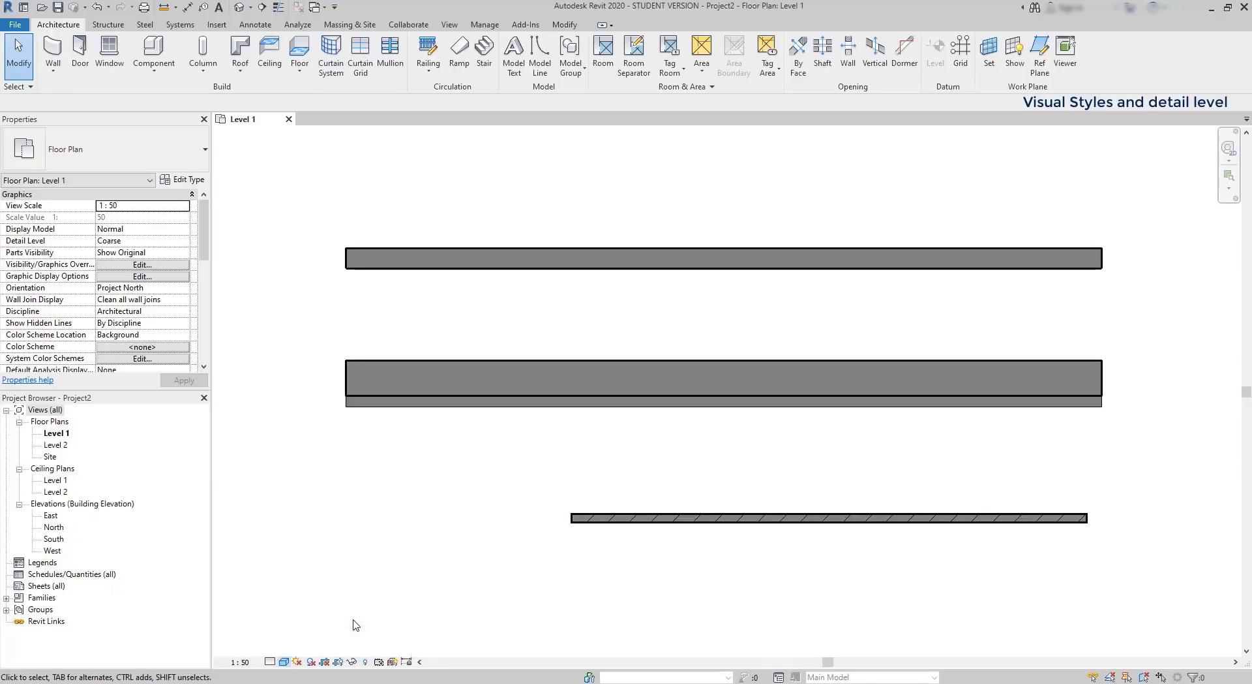
{"action": "left_click", "coordinate": [270, 663]}
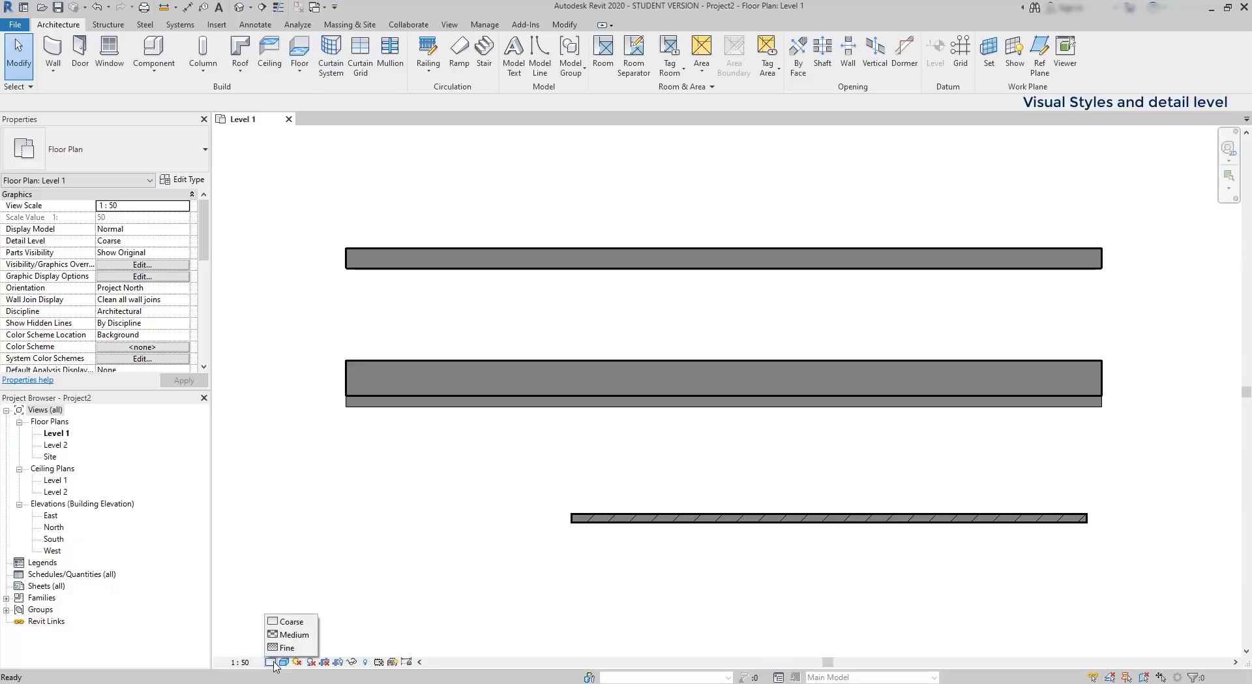
{"action": "left_click", "coordinate": [304, 635]}
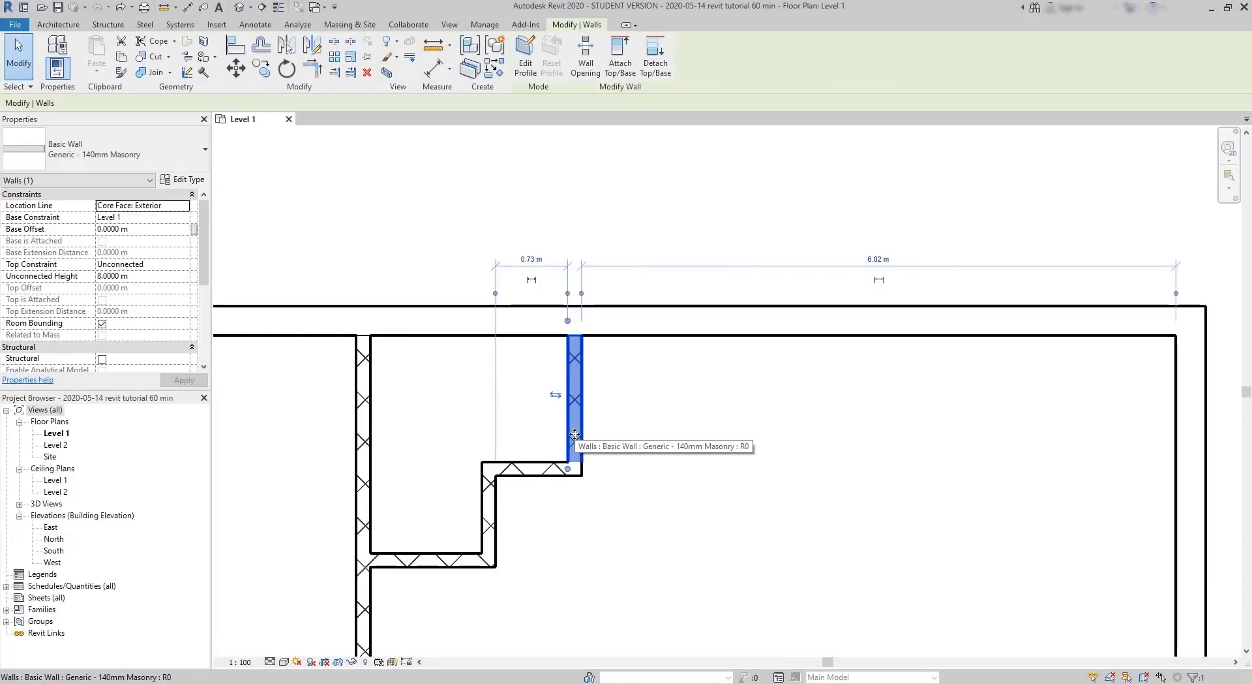
{"action": "left_click_drag", "start_coordinate": [574, 434], "coordinate": [730, 435]}
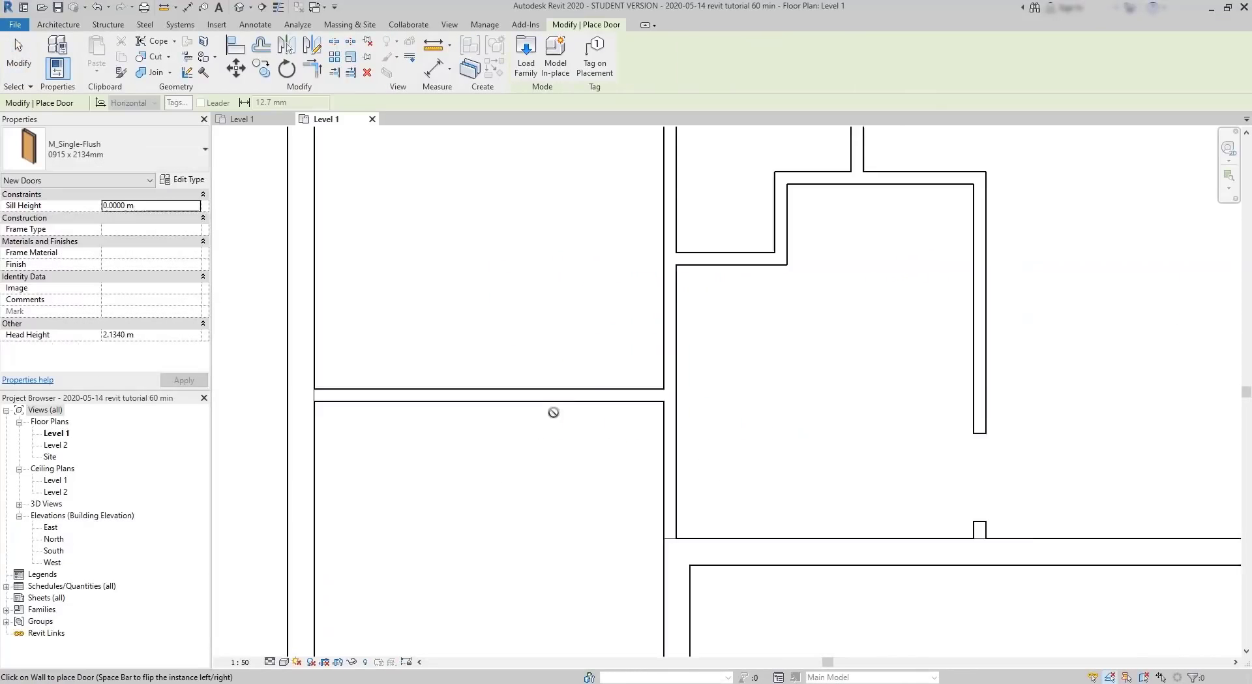
{"action": "scroll", "coordinate": [553, 413], "scroll_direction": "up", "scroll_amount": 1}
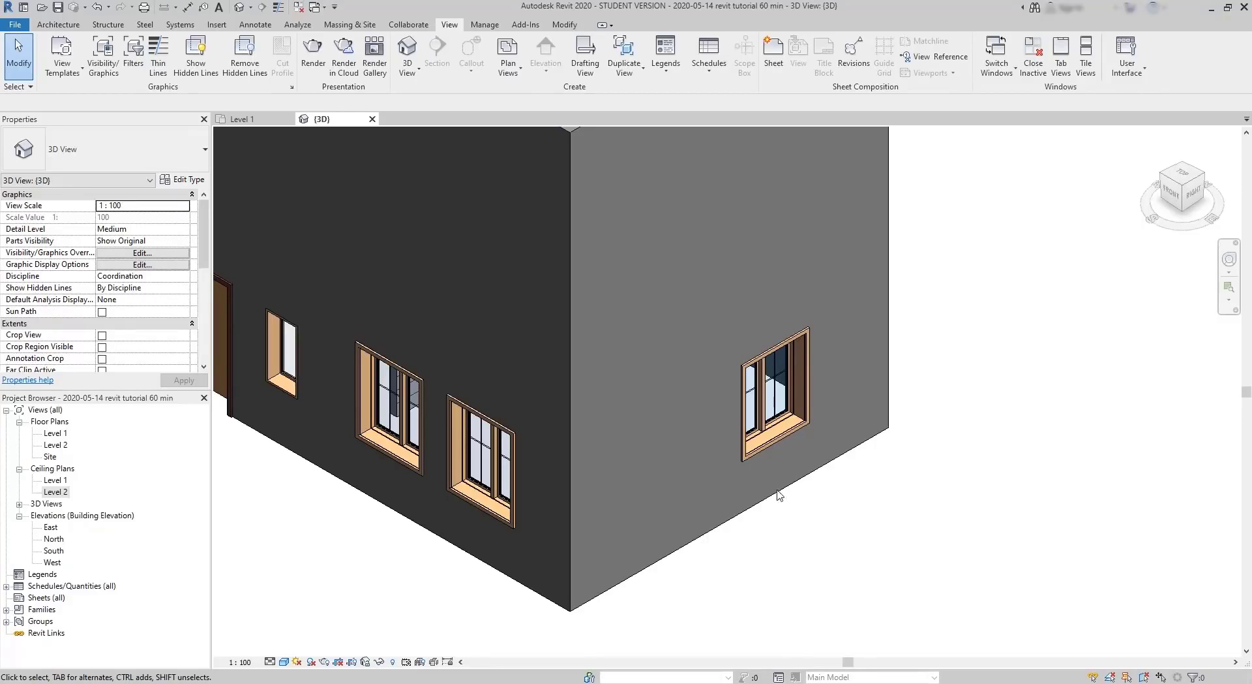
{"action": "left_click", "coordinate": [752, 435]}
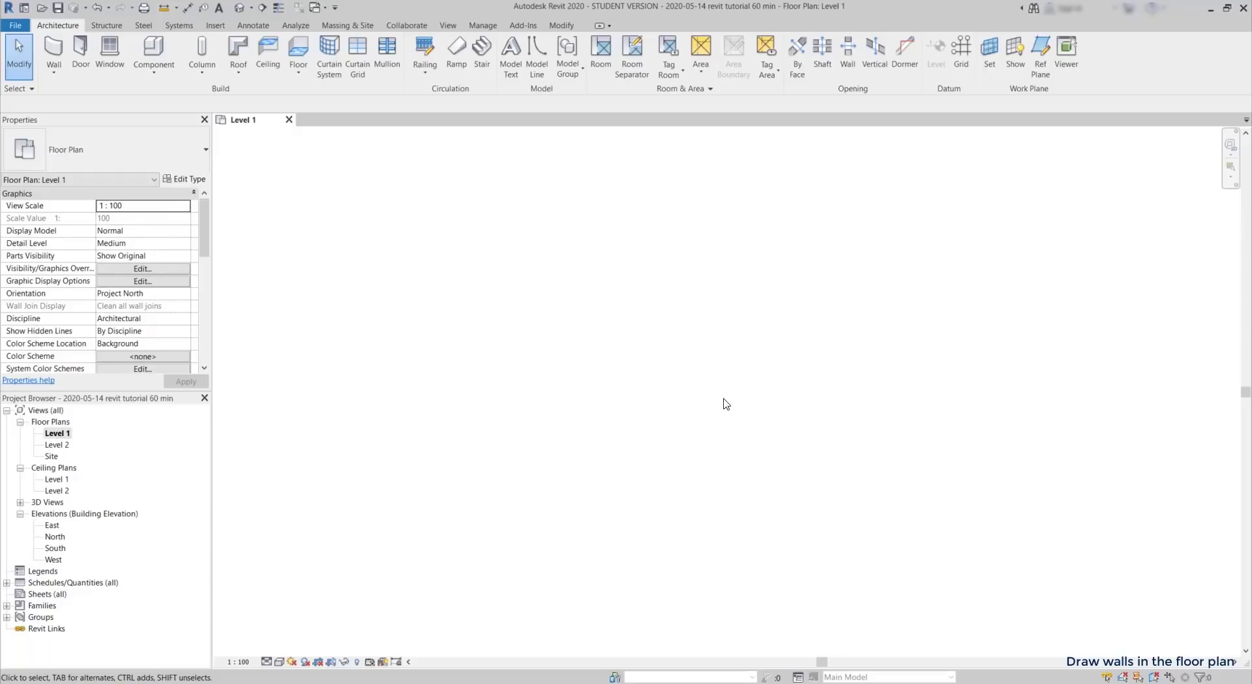
Step: Start a horizontal architectural wall on Level 1 and examine how its length increments change at different zoom levels
{"action": "left_click", "coordinate": [52, 75]}
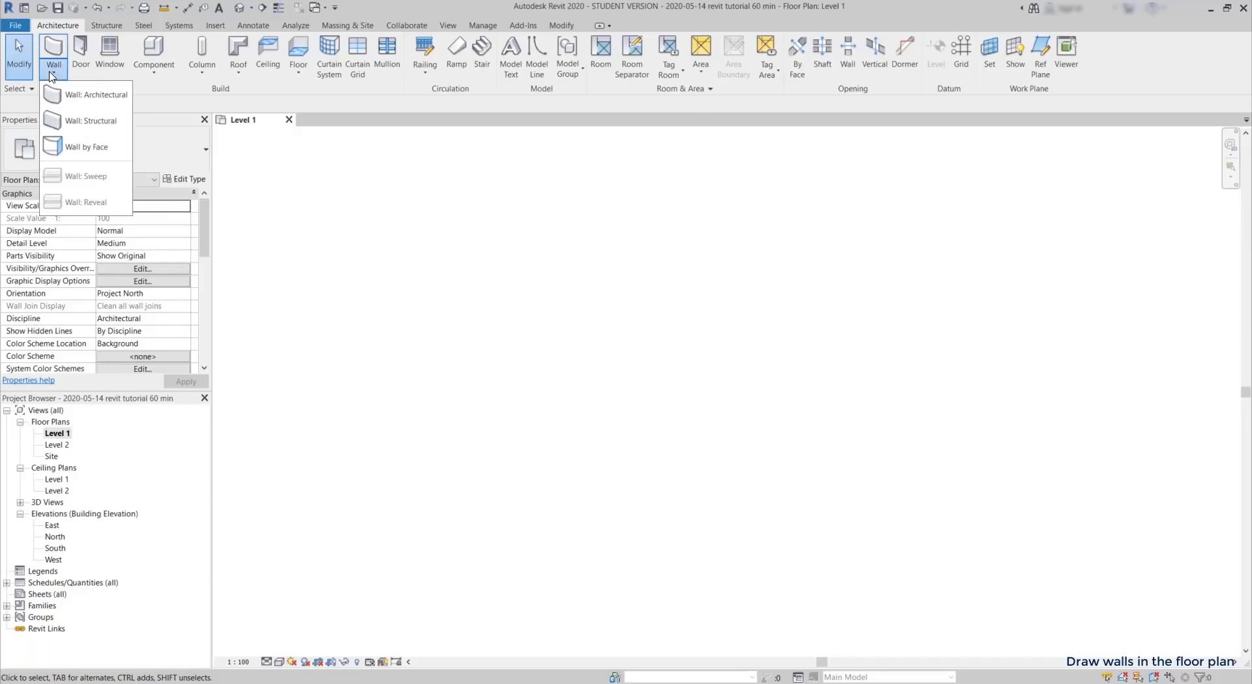
{"action": "left_click", "coordinate": [72, 100]}
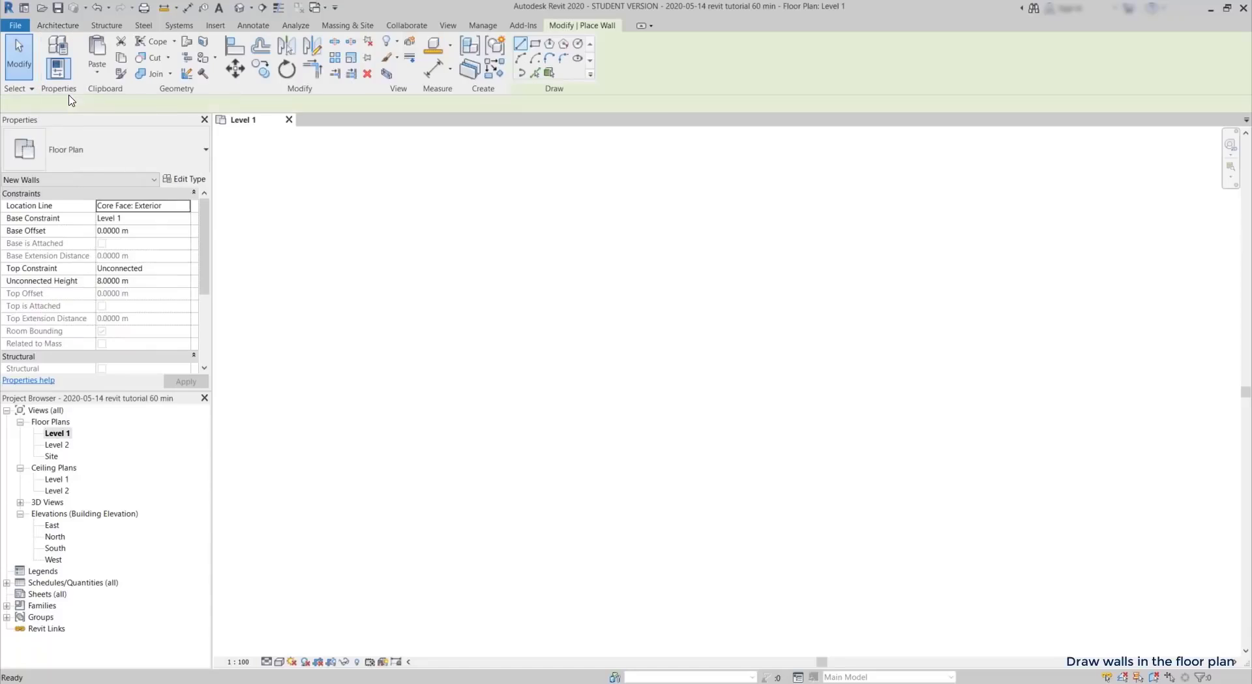
{"action": "left_click", "coordinate": [816, 436]}
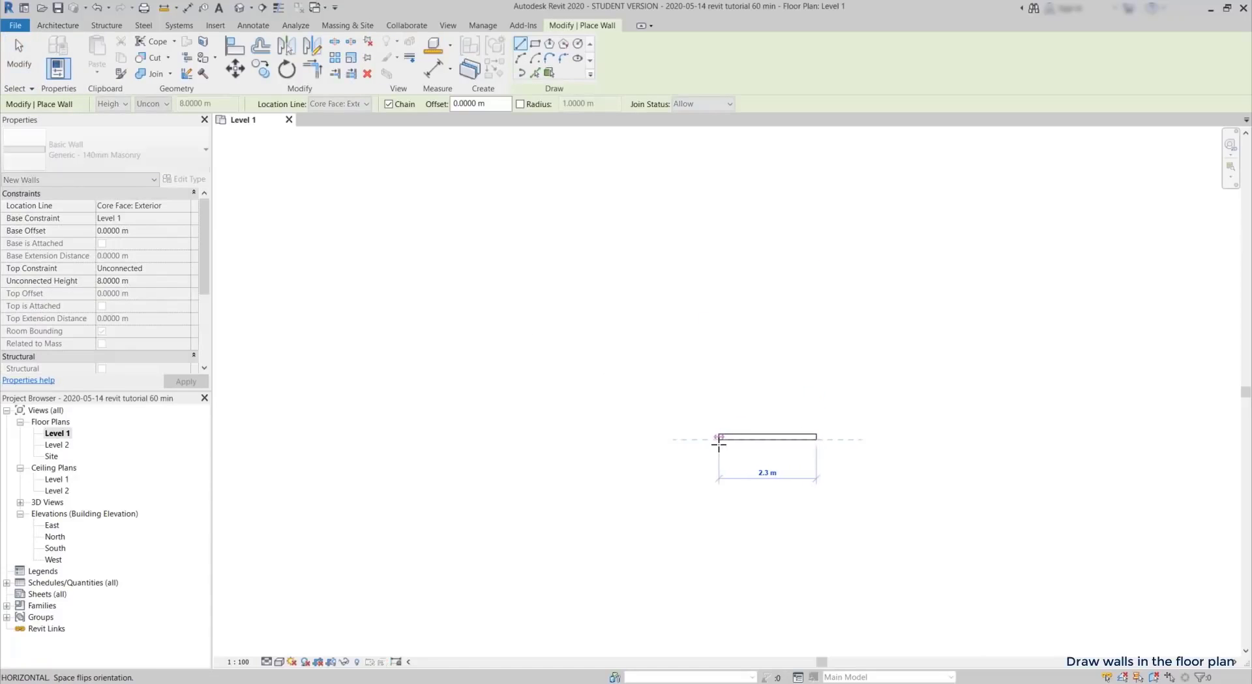
{"action": "scroll", "coordinate": [718, 441], "scroll_direction": "down", "scroll_amount": 2}
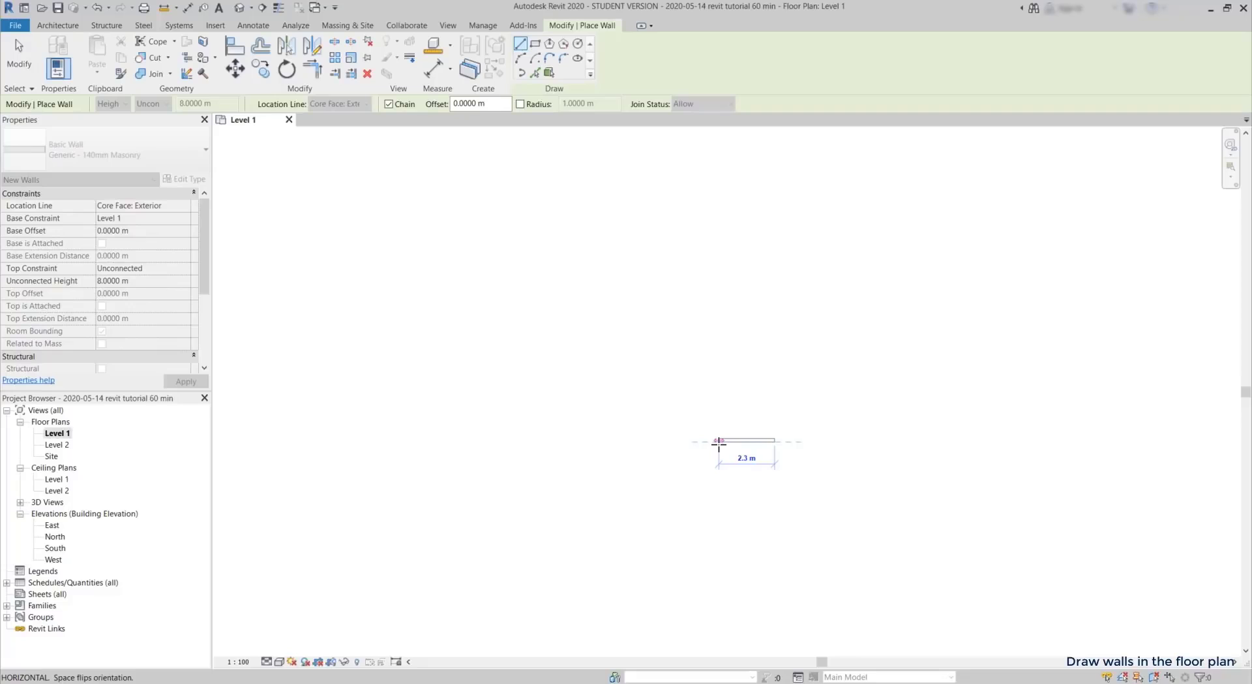
{"action": "scroll", "coordinate": [719, 441], "scroll_direction": "down", "scroll_amount": 2}
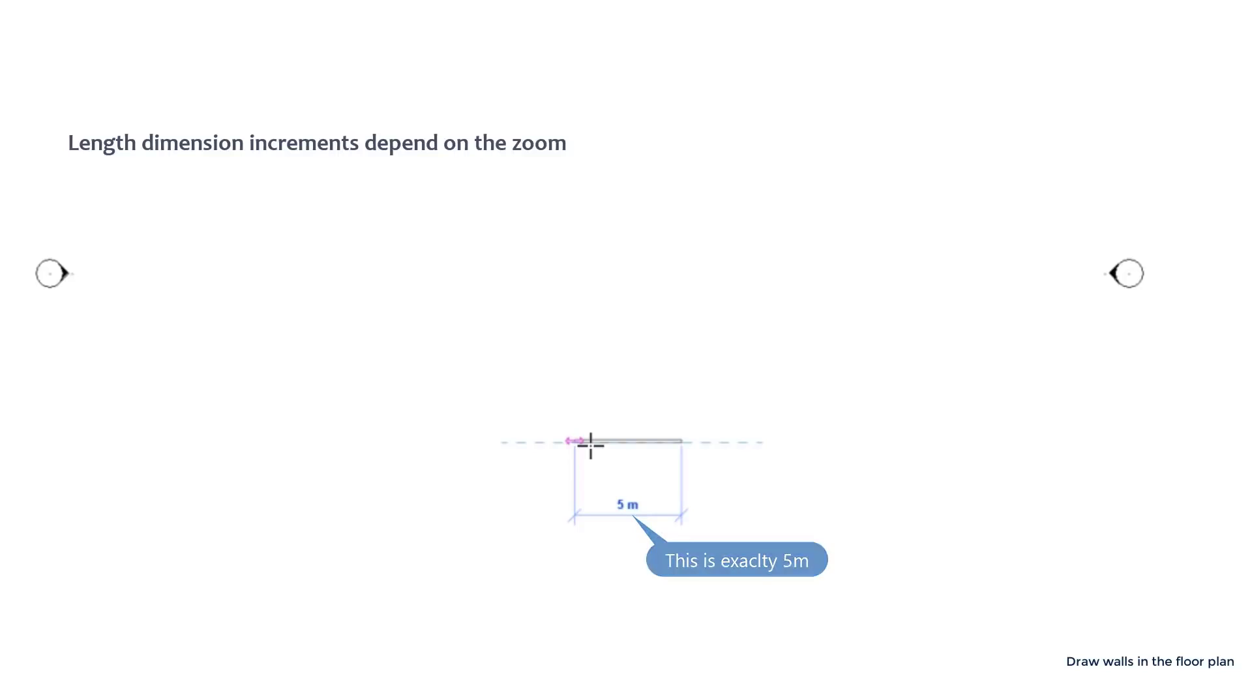
{"action": "scroll", "coordinate": [610, 444], "scroll_direction": "up", "scroll_amount": 4}
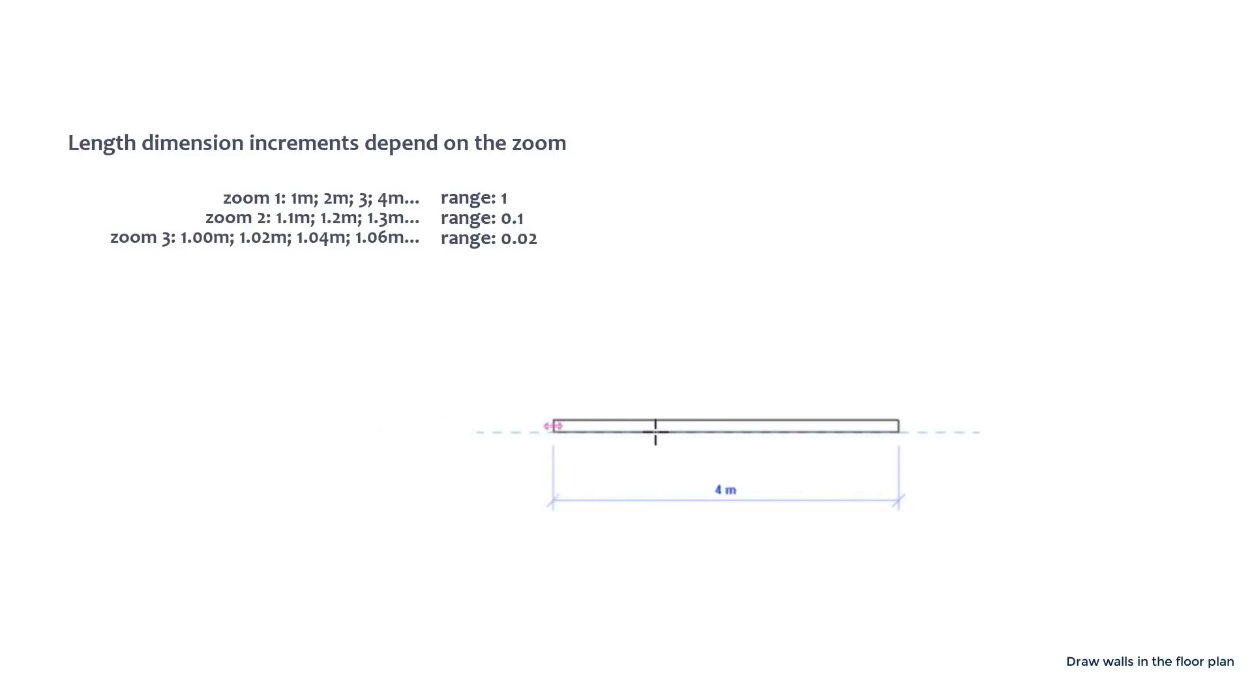
{"action": "scroll", "coordinate": [807, 427], "scroll_direction": "up", "scroll_amount": 2}
{"action": "scroll", "coordinate": [807, 428], "scroll_direction": "up", "scroll_amount": 3}
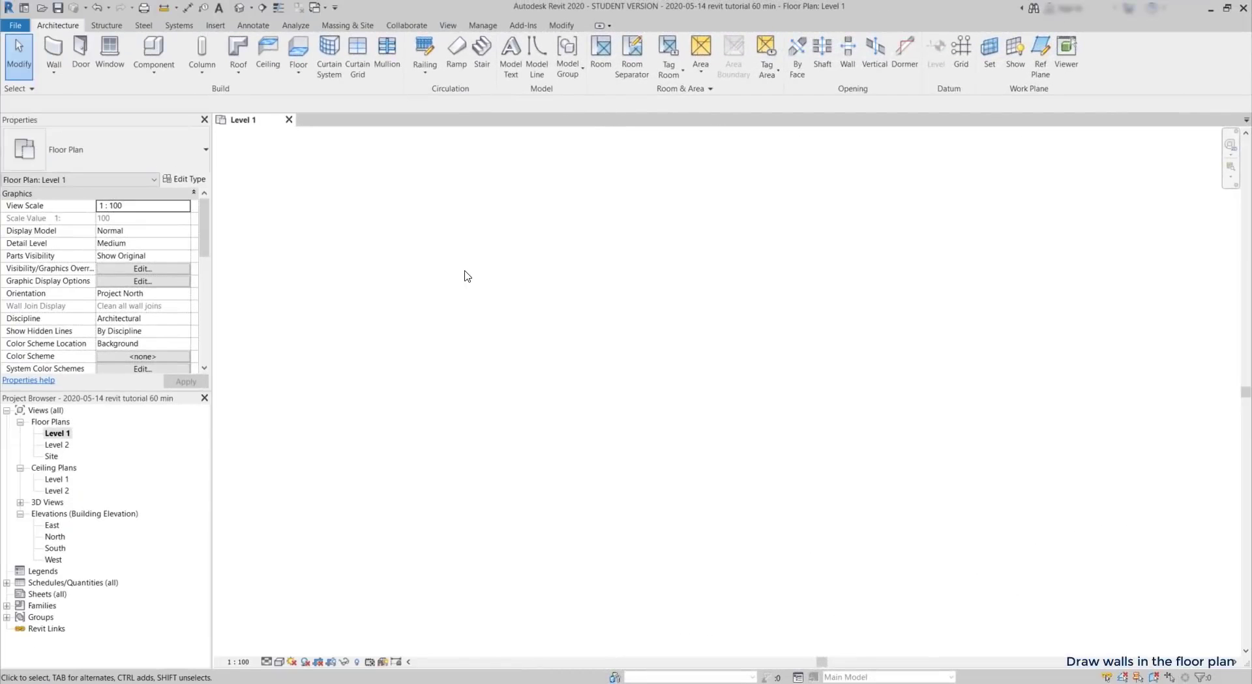
Step: Edit the smallest length dimension snap increments in the project's snap settings
{"action": "left_click", "coordinate": [482, 26]}
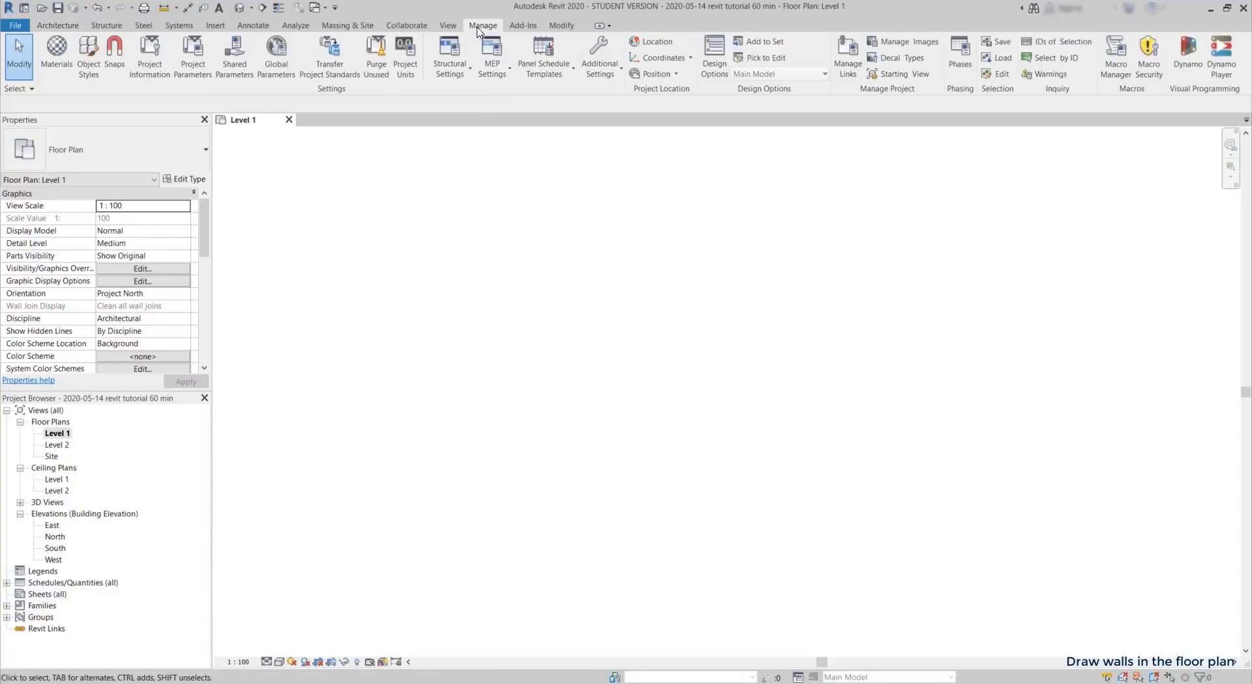
{"action": "left_click", "coordinate": [116, 60]}
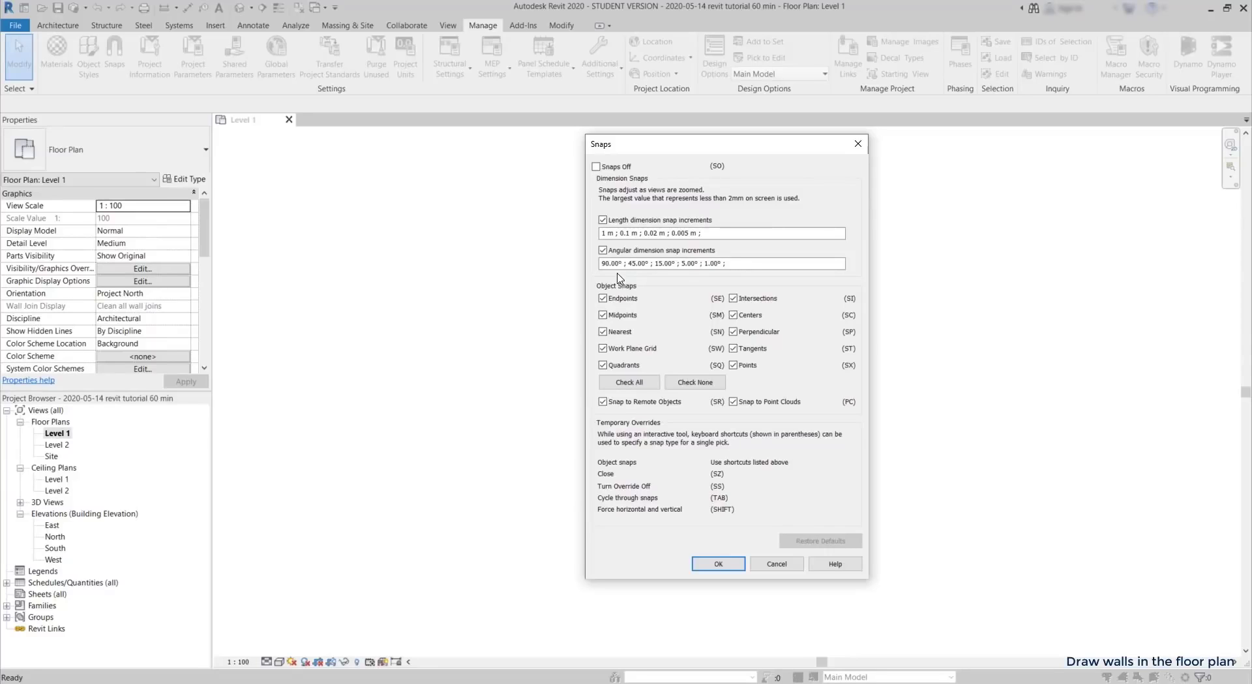
{"action": "left_click_drag", "start_coordinate": [711, 233], "coordinate": [655, 233]}
{"action": "key", "text": "BackSpace"}
{"action": "type", "text": "1"}
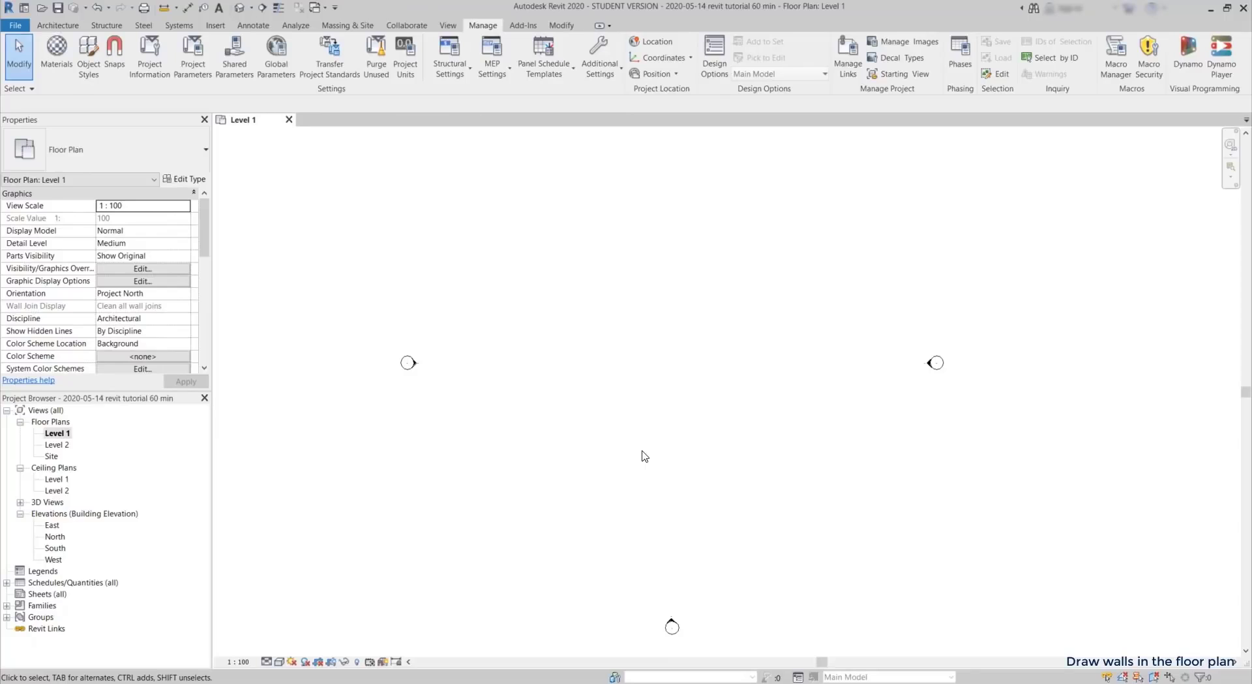
Step: Draw two connected Generic - 140mm Masonry walls, 4.6 m to the left and 8.3 m upward
{"action": "key", "text": "w"}
{"action": "key", "text": "a"}
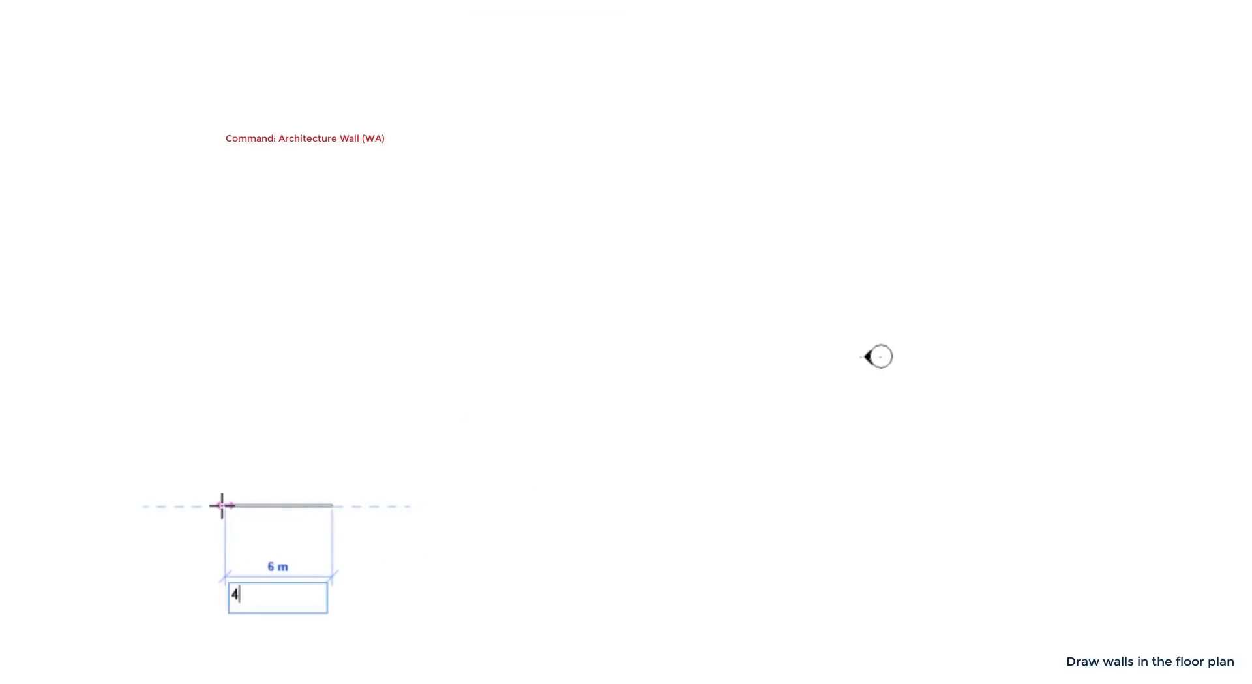
{"action": "type", "text": "4.6"}
{"action": "key", "text": "Return"}
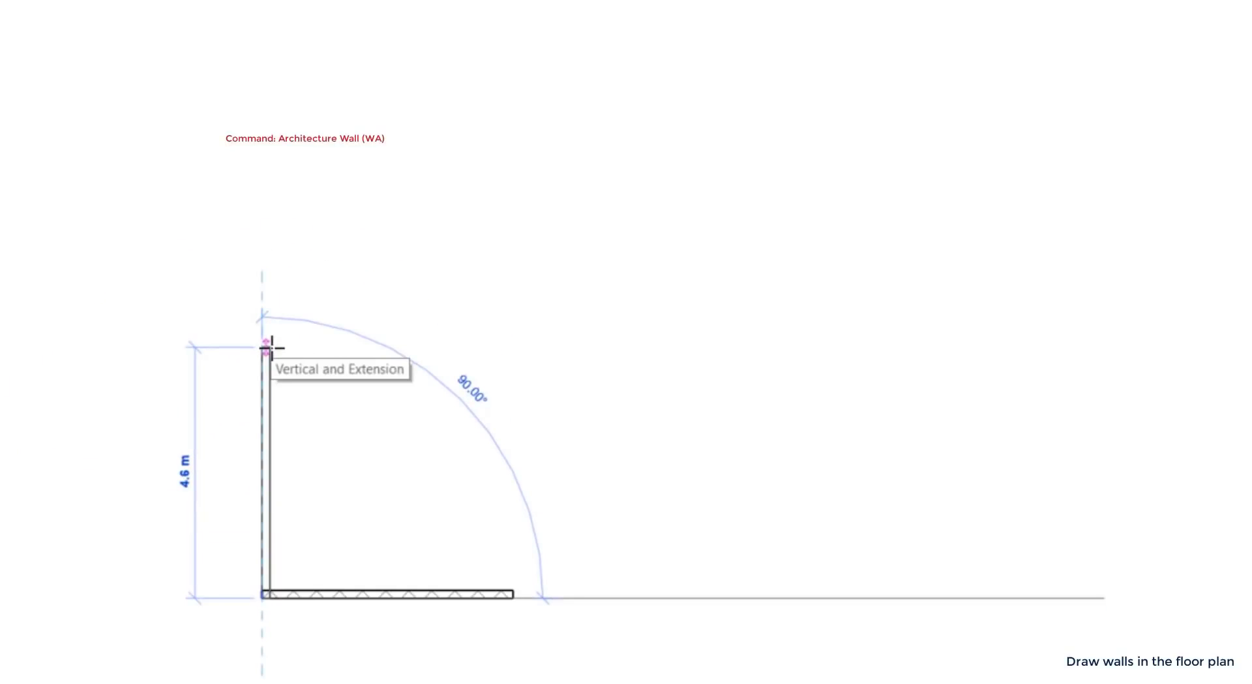
{"action": "type", "text": "8.3"}
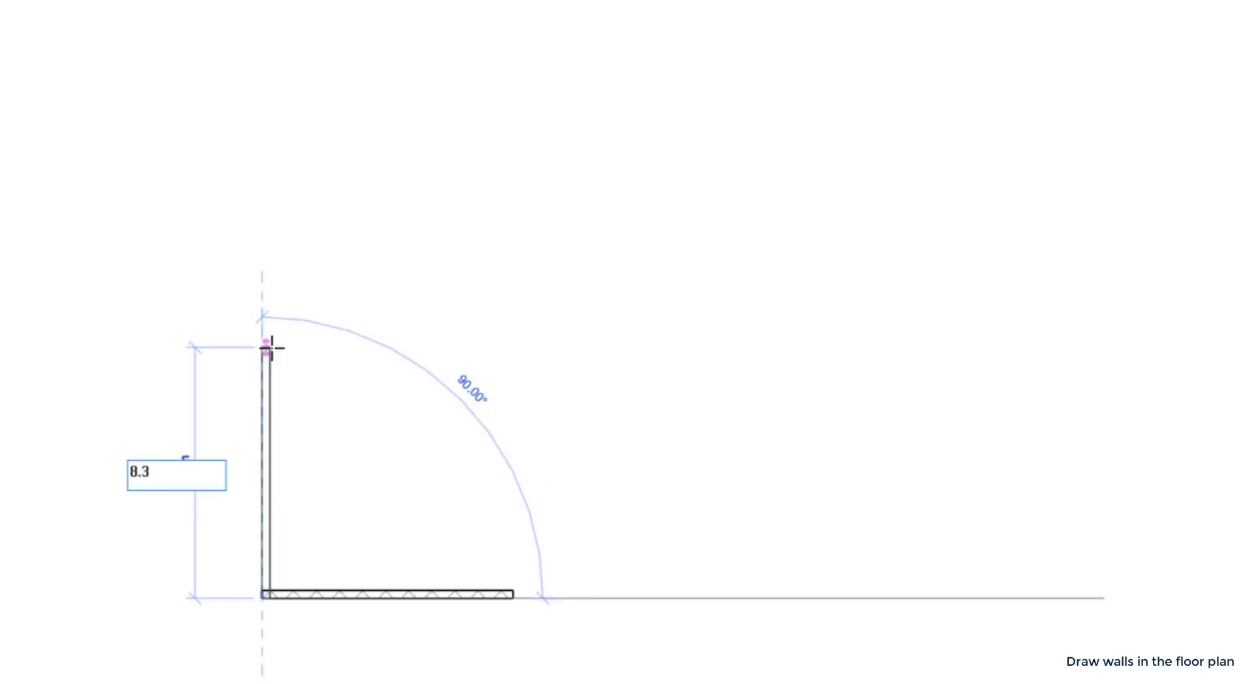
{"action": "key", "text": "Return"}
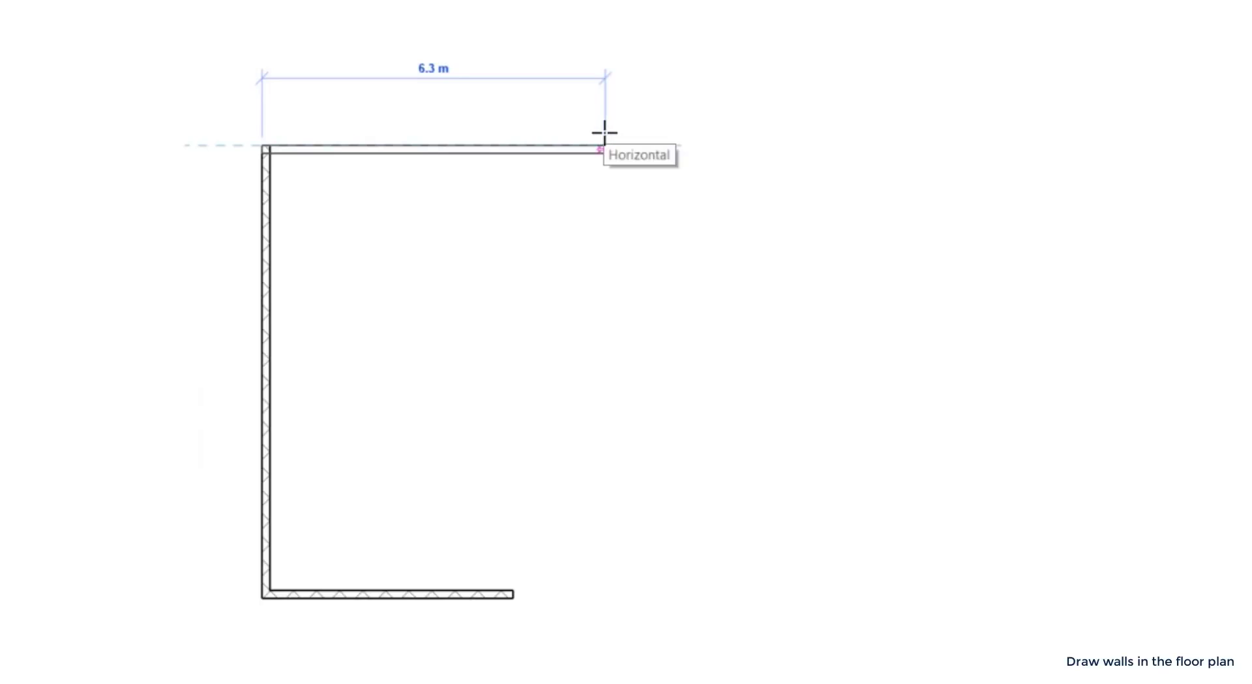
Step: Continue the wall chain 12.9 m to the right and 9 m downward, and end the chain
{"action": "type", "text": "12.9"}
{"action": "key", "text": "Return"}
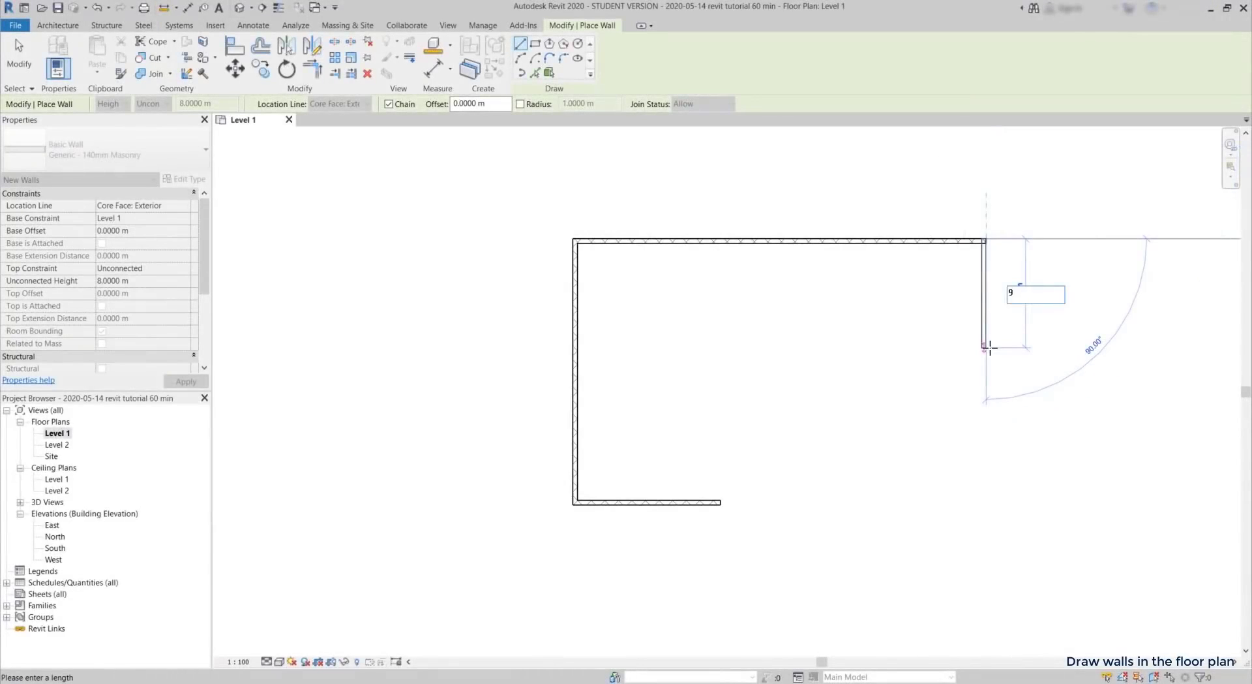
{"action": "type", "text": "9"}
{"action": "key", "text": "Return"}
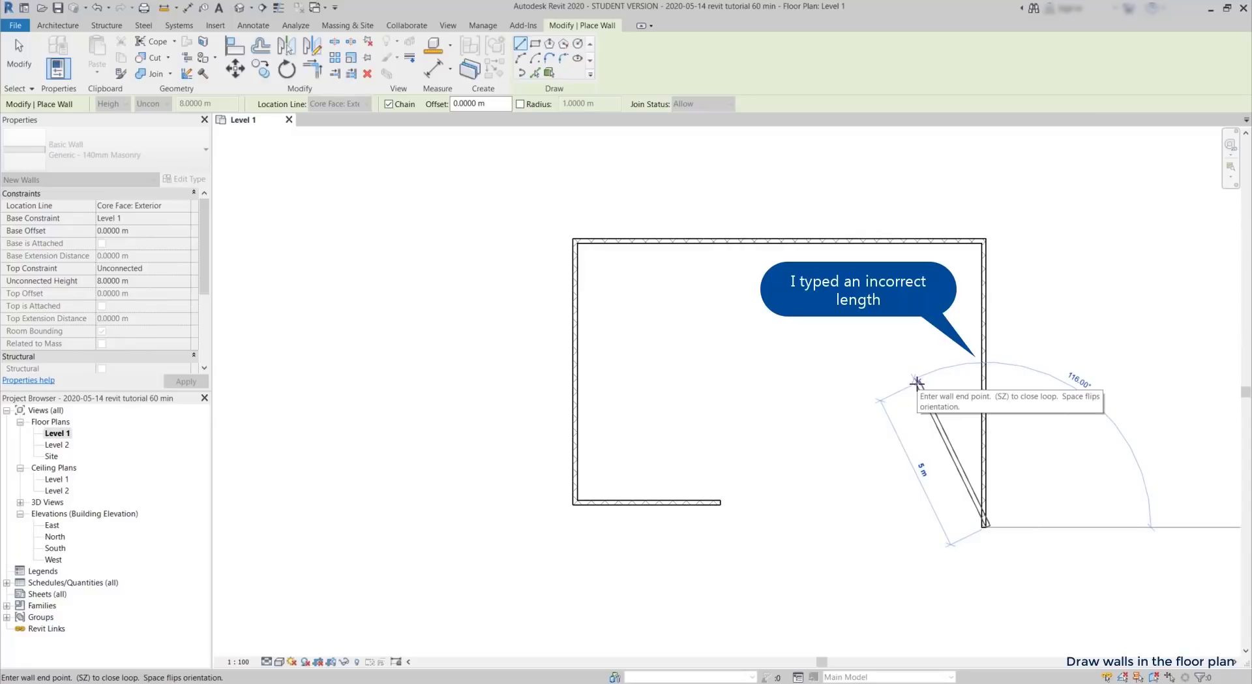
{"action": "key", "text": "Escape"}
{"action": "key", "text": "Escape"}
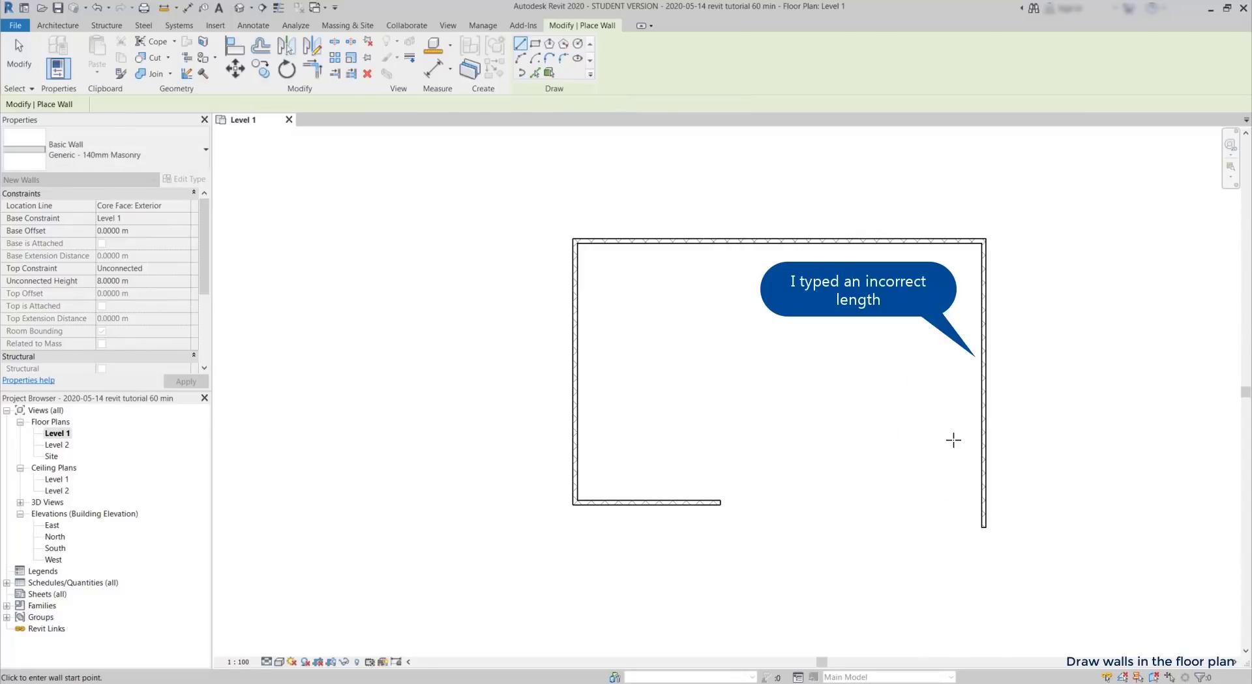
Step: Set the length of the outline's right-hand vertical wall to 6 m and deselect it
{"action": "left_click", "coordinate": [983, 457]}
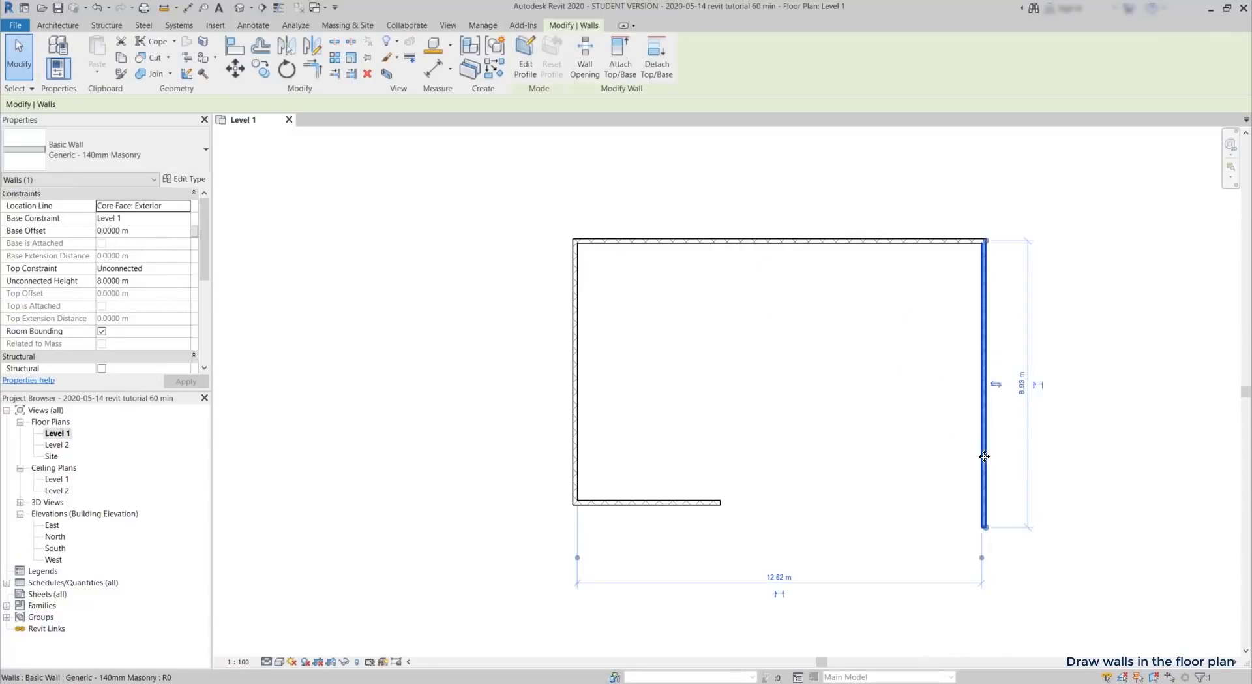
{"action": "left_click", "coordinate": [1022, 384]}
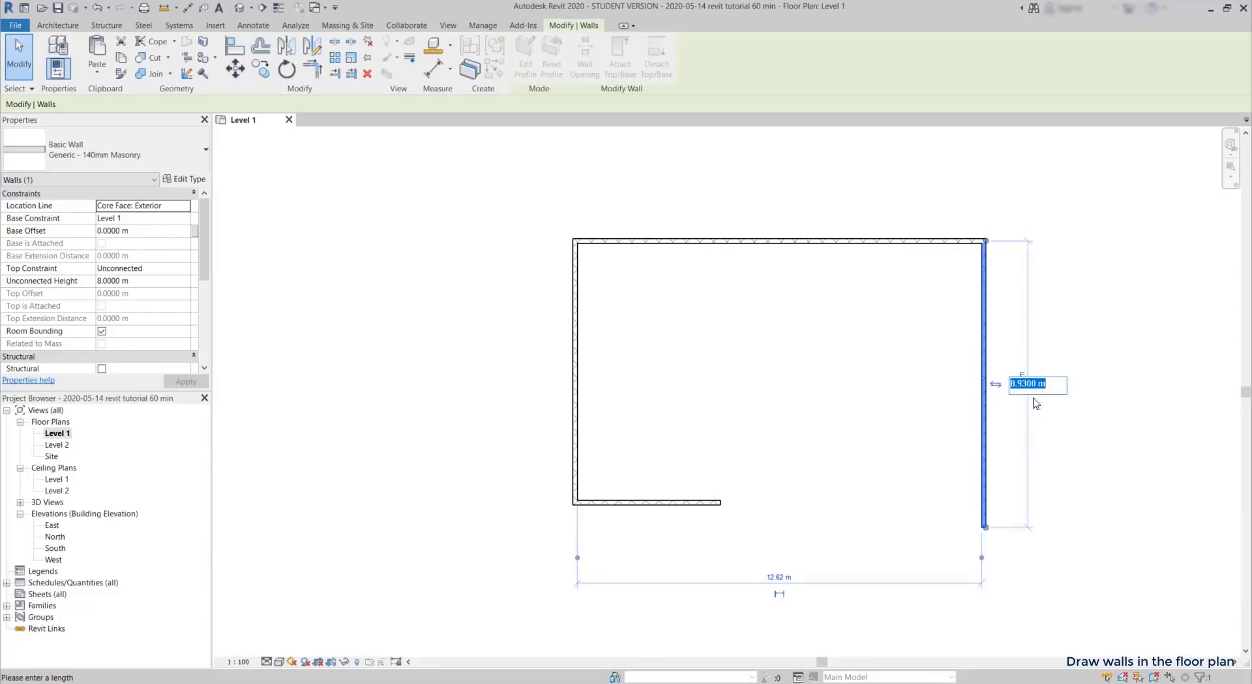
{"action": "type", "text": "6"}
{"action": "key", "text": "Return"}
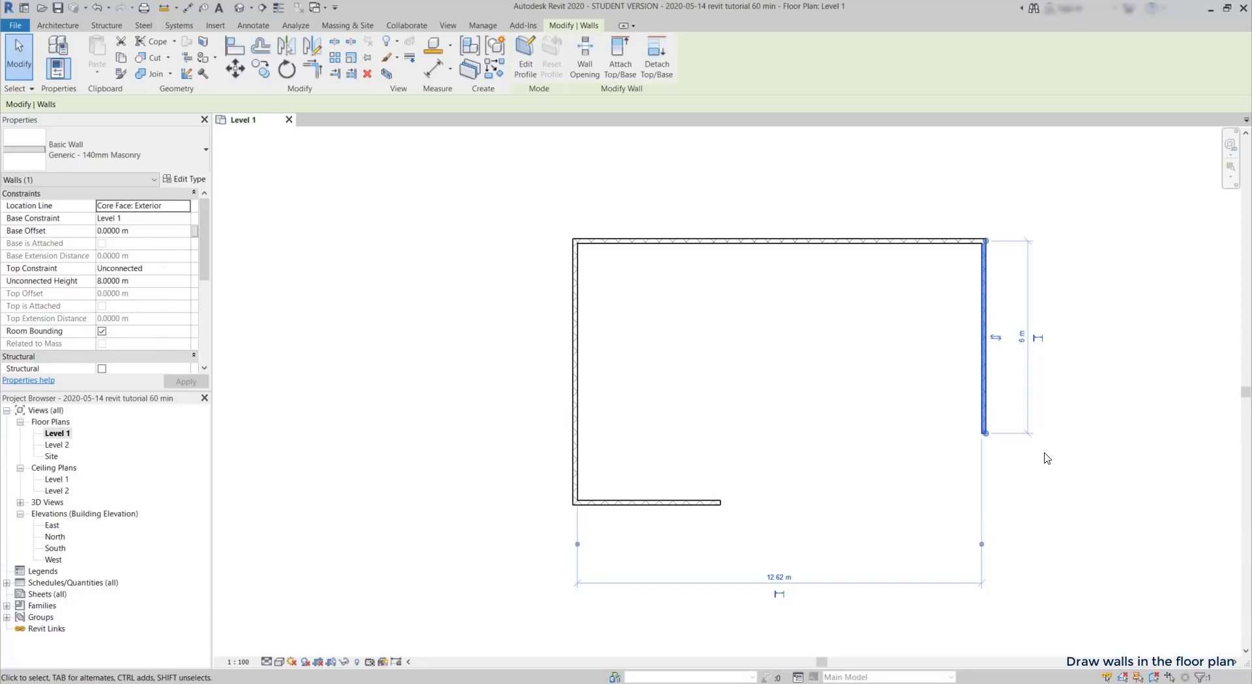
{"action": "key", "text": "Escape"}
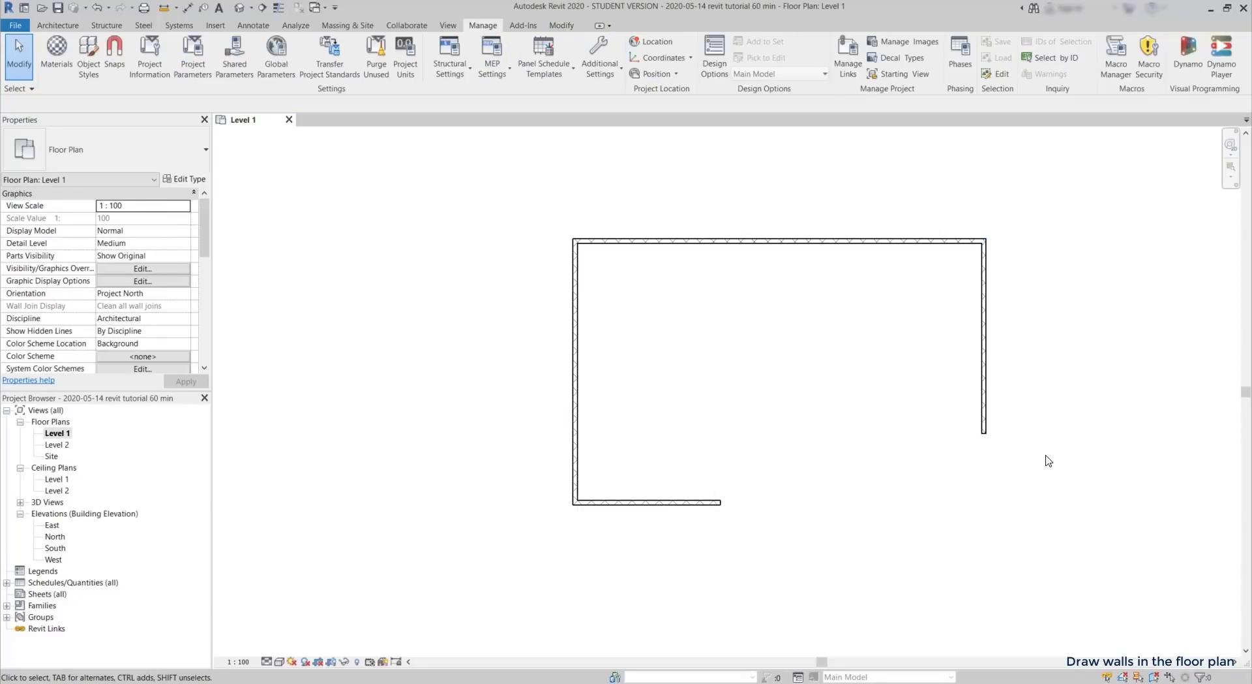
Step: Draw a wall to the left from the 6 m wall's free end, stopping in line with the free end of the 4.6 m wall
{"action": "key", "text": "w"}
{"action": "key", "text": "a"}
{"action": "scroll", "coordinate": [1008, 446], "scroll_direction": "up", "scroll_amount": 2}
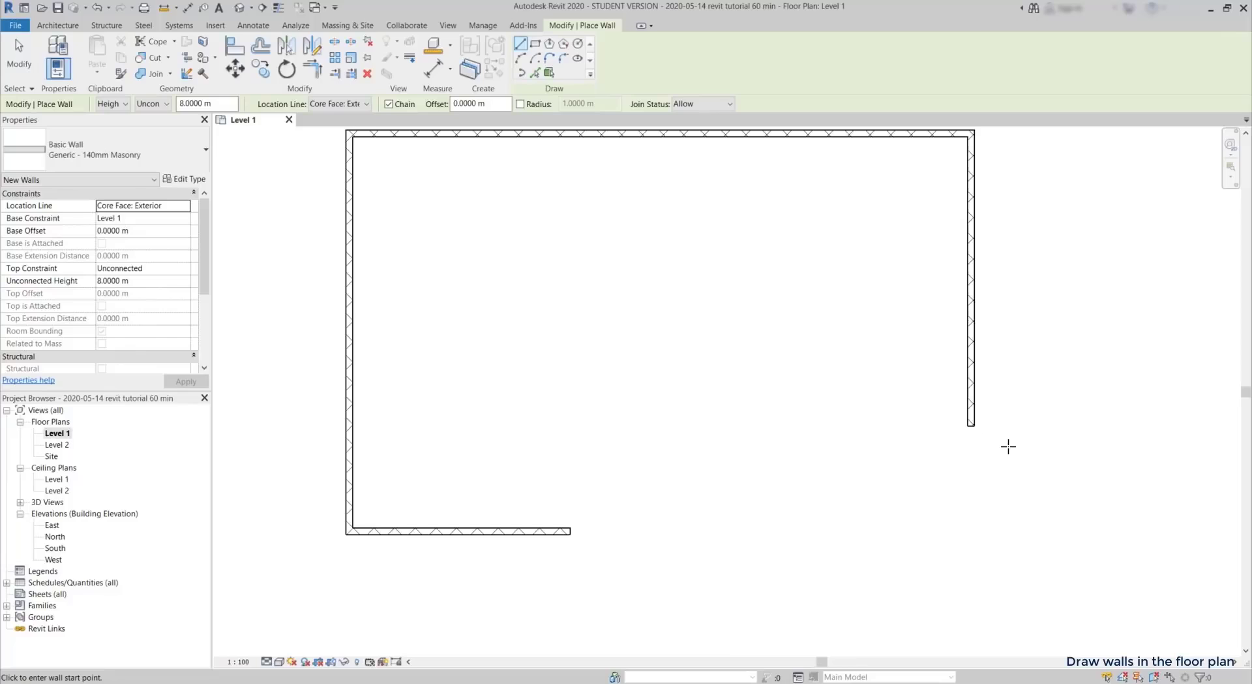
{"action": "left_click", "coordinate": [971, 425]}
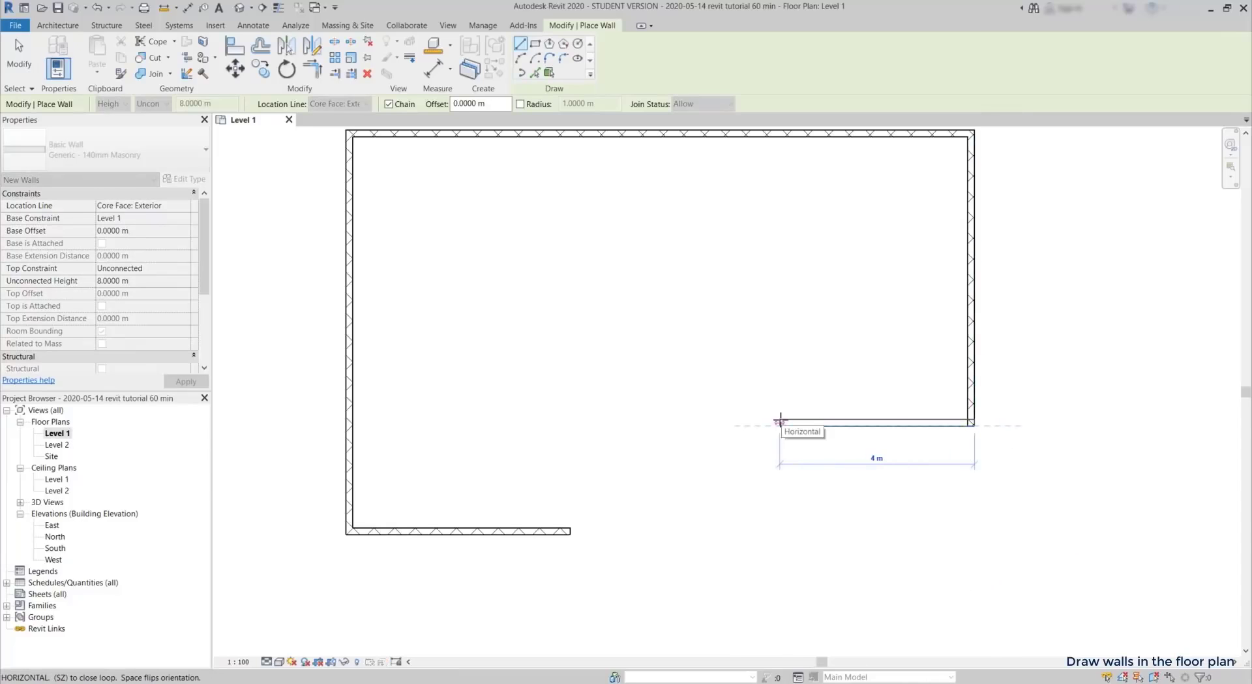
{"action": "type", "text": "8.16"}
{"action": "key", "text": "Return"}
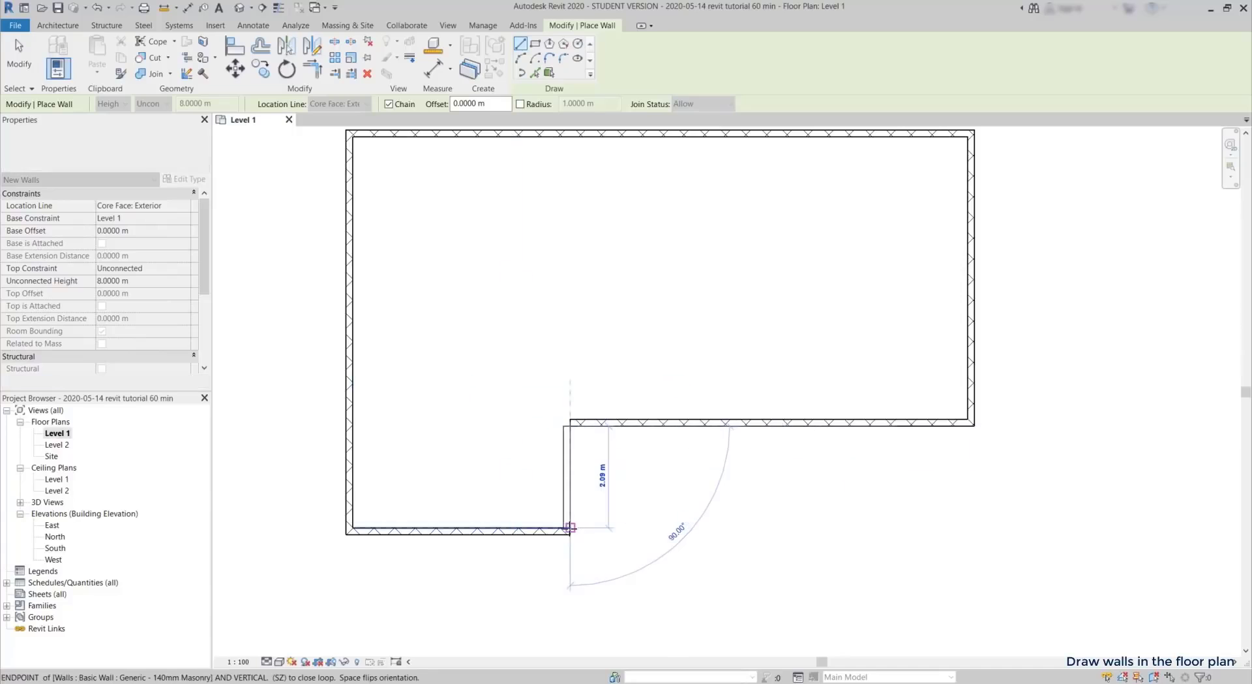
Step: Close the house outline with a vertical wall down to the free end of the 4.6 m bottom wall, and finish drawing walls
{"action": "left_click", "coordinate": [567, 531]}
{"action": "key", "text": "Escape"}
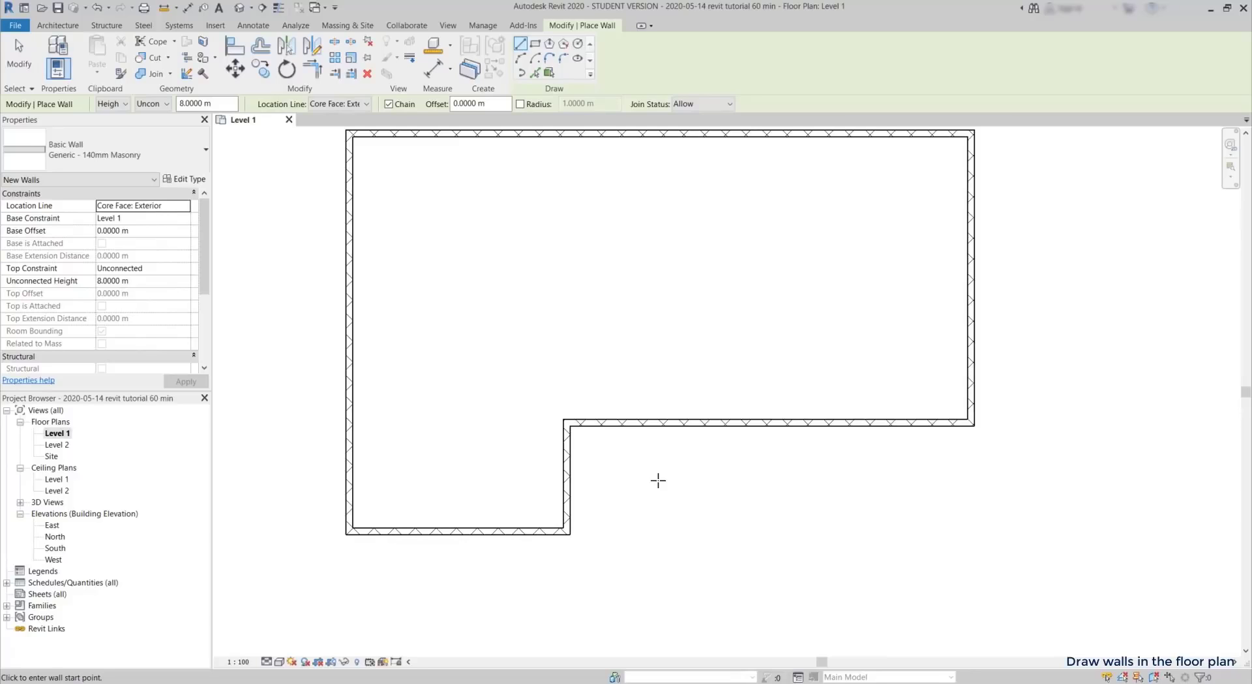
{"action": "key", "text": "Escape"}
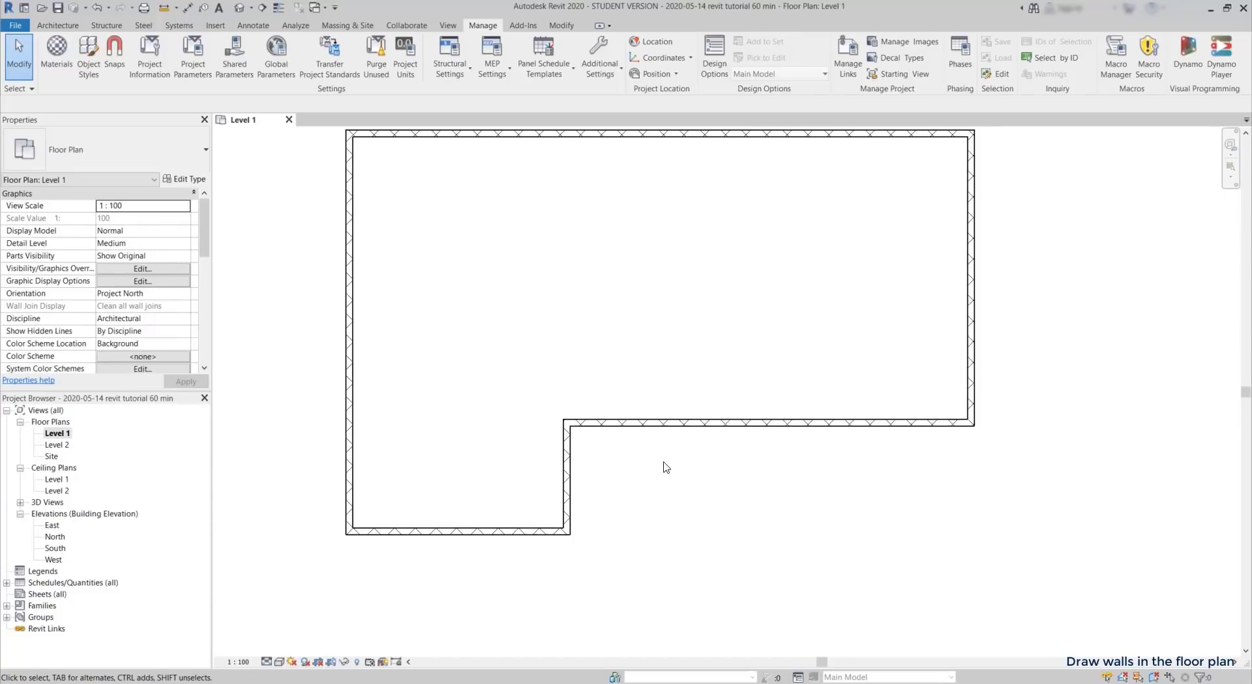
Step: Change all six outline walls to location line Core Face: Interior and type Generic - 300mm, and deselect them
{"action": "left_click_drag", "start_coordinate": [1071, 594], "coordinate": [293, 135]}
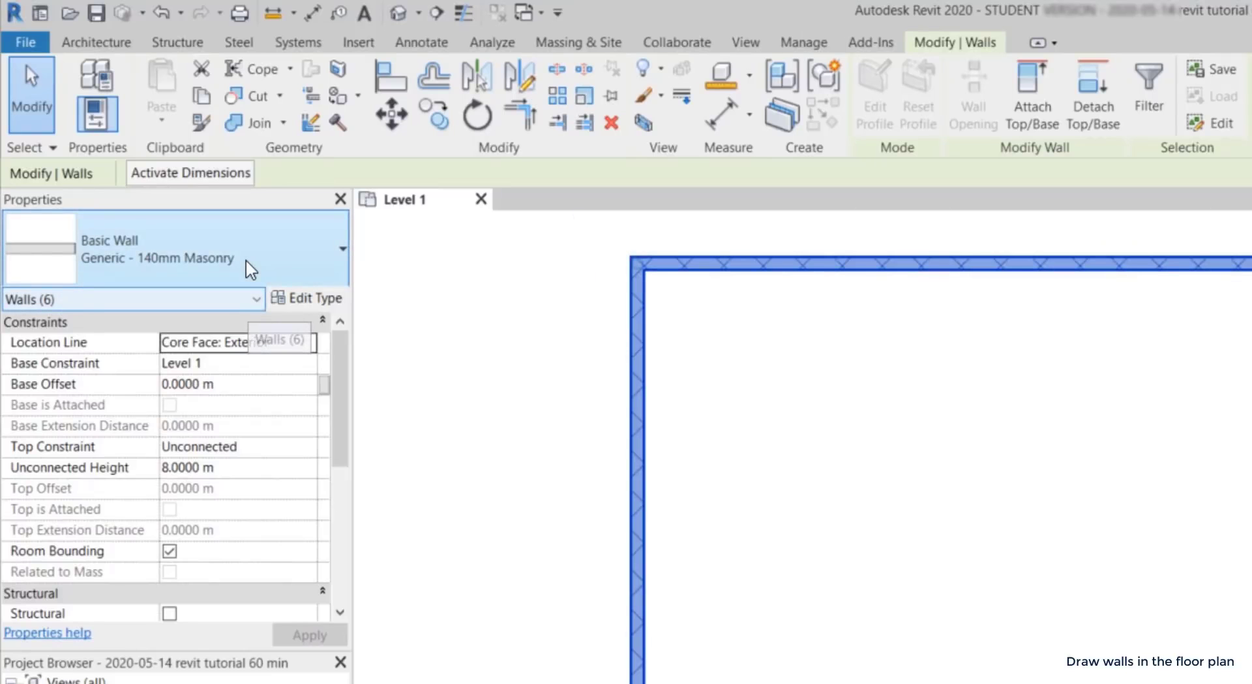
{"action": "left_click", "coordinate": [250, 269]}
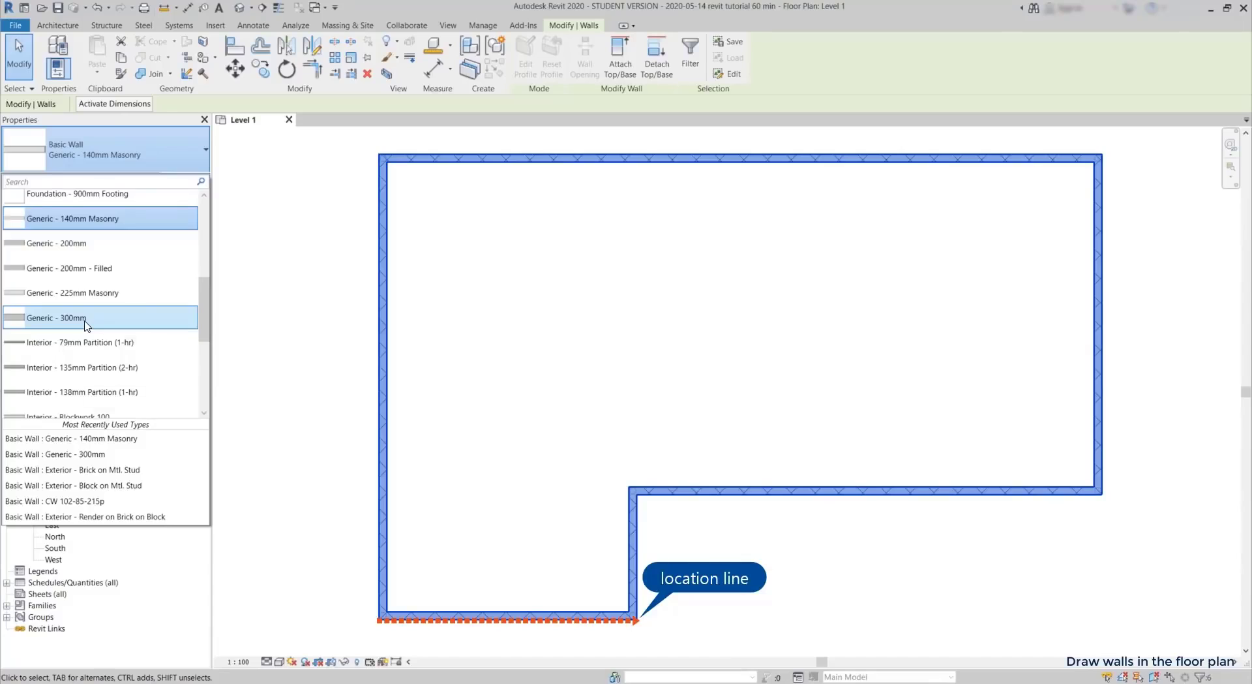
{"action": "left_click", "coordinate": [85, 321]}
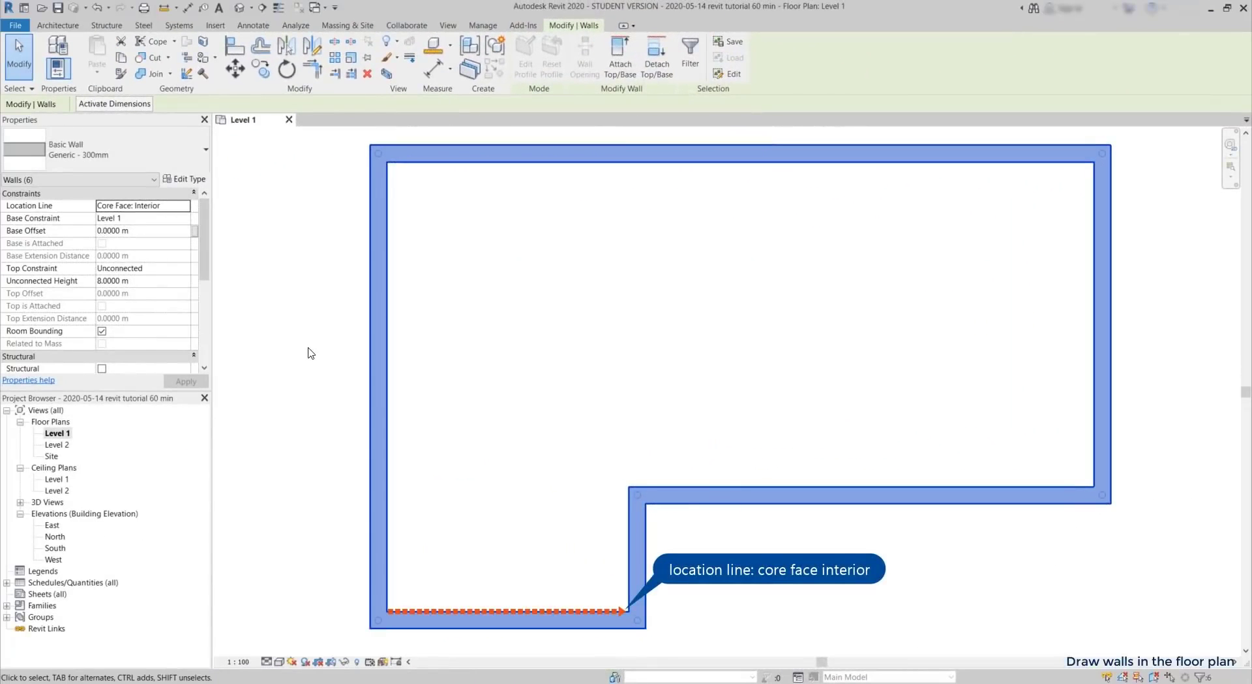
{"action": "key", "text": "Escape"}
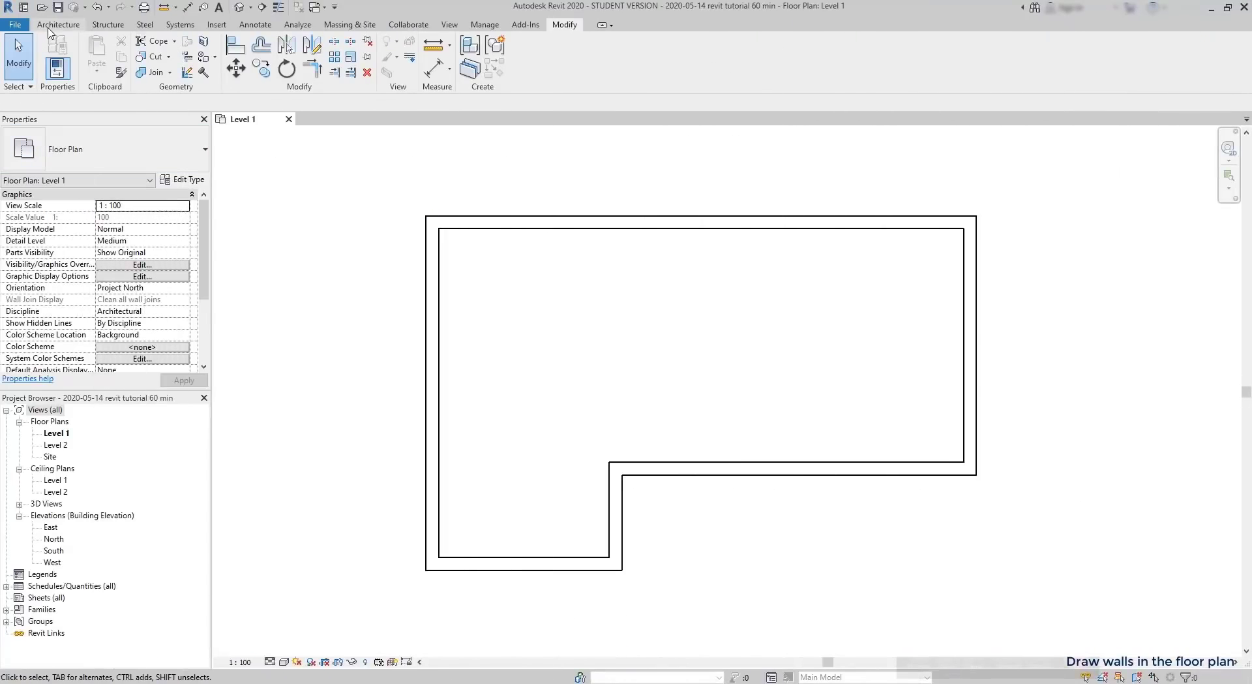
Step: Draw a Generic - 140mm Masonry architectural wall from the outline's inner notch corner straight up to the top wall's inner face
{"action": "left_click", "coordinate": [49, 28]}
{"action": "left_click", "coordinate": [52, 73]}
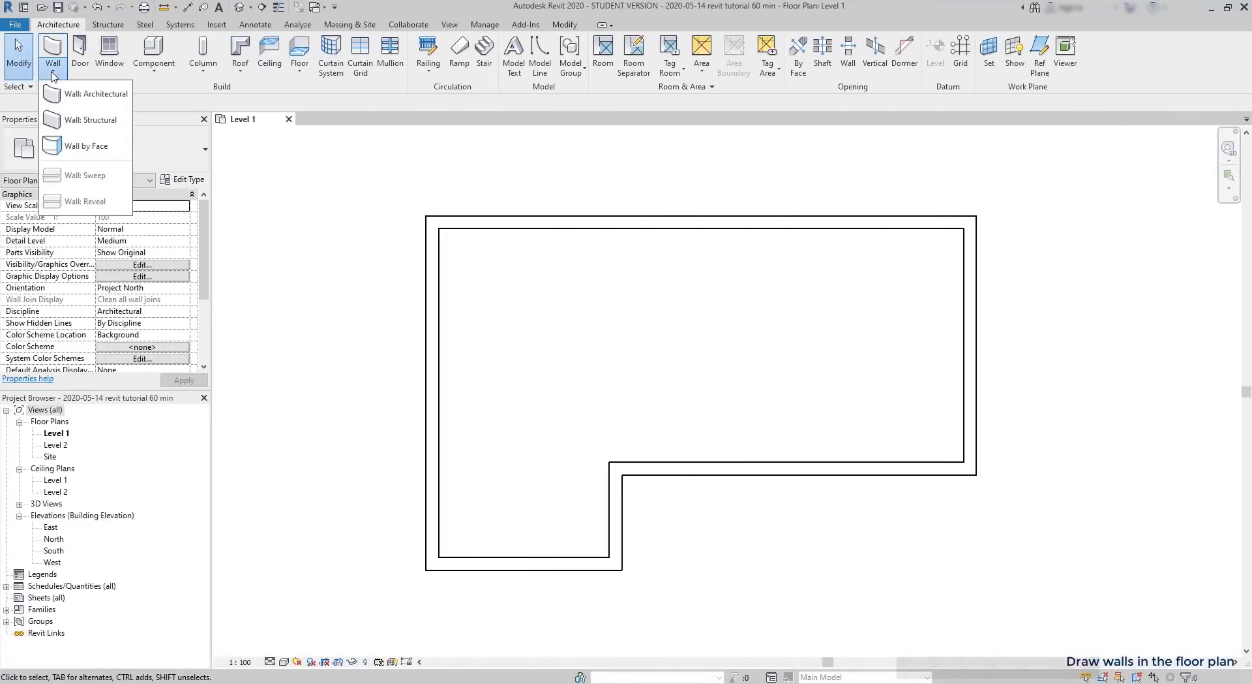
{"action": "left_click", "coordinate": [85, 94]}
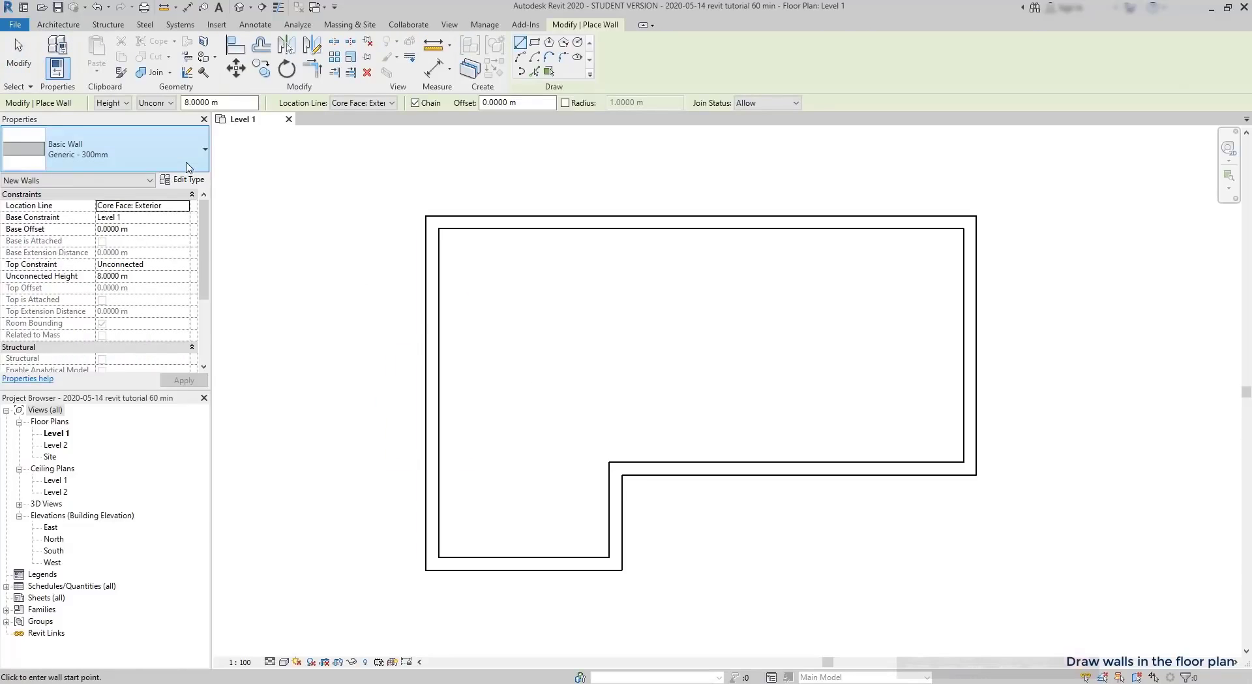
{"action": "left_click", "coordinate": [187, 167]}
{"action": "scroll", "coordinate": [203, 263], "scroll_direction": "up", "scroll_amount": 3}
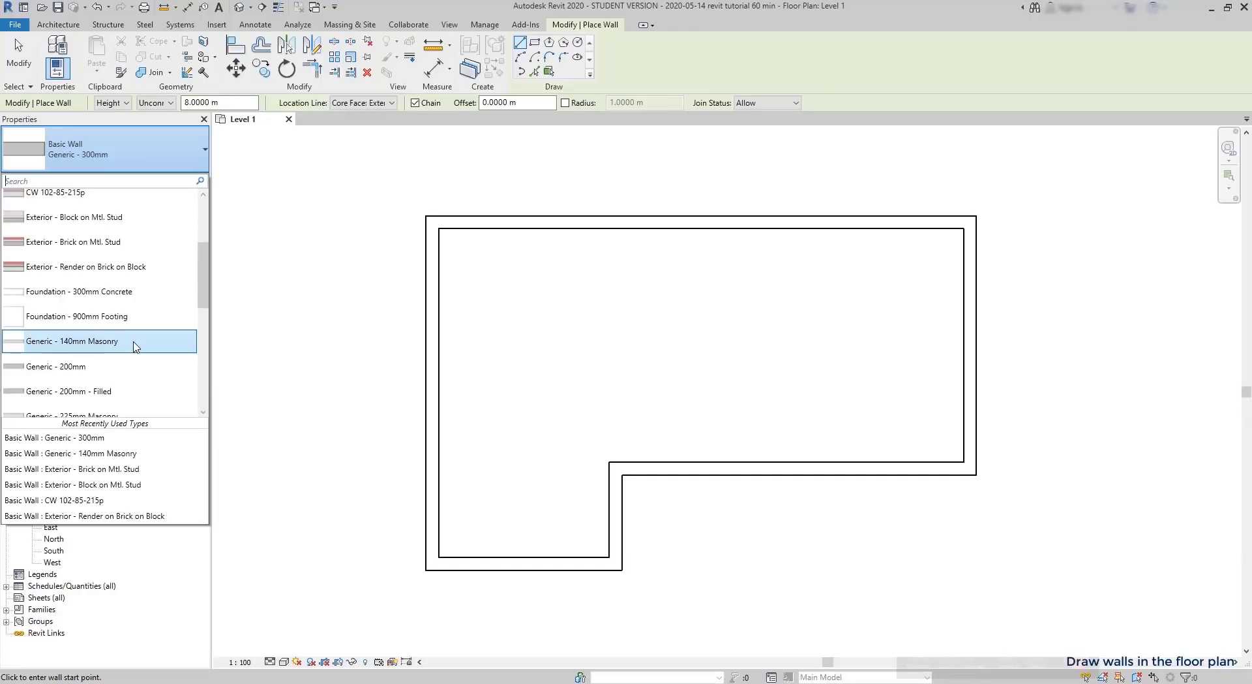
{"action": "left_click", "coordinate": [135, 344]}
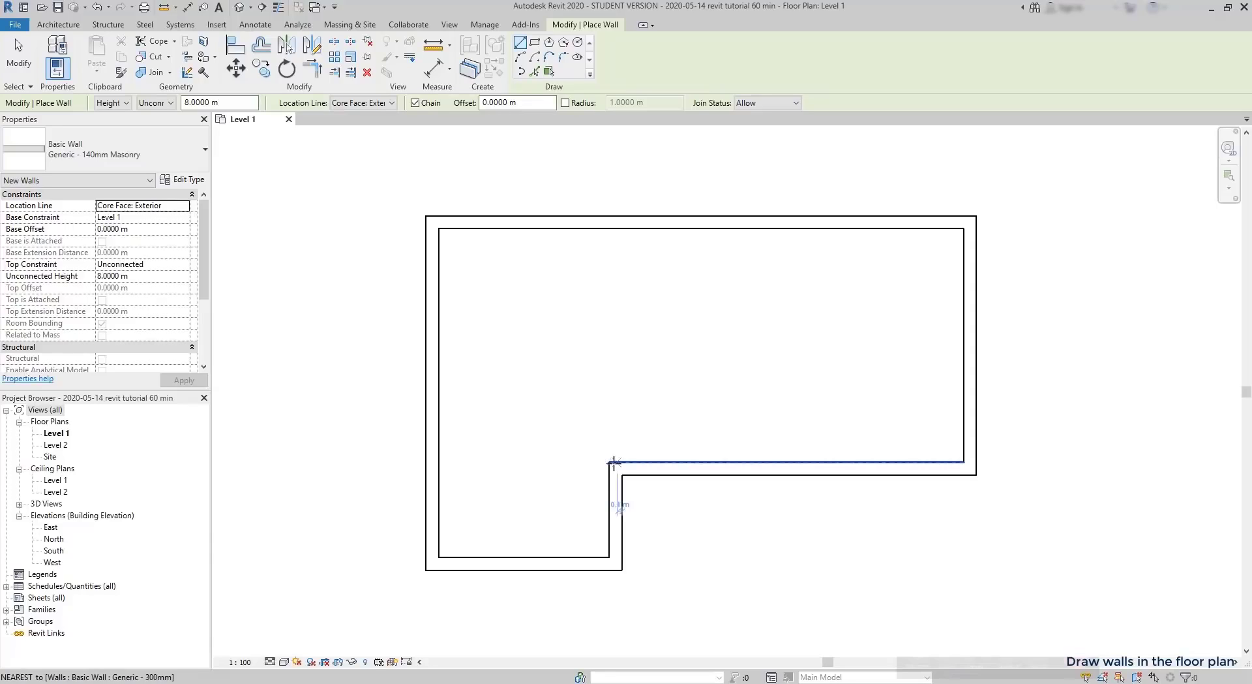
{"action": "left_click", "coordinate": [609, 461]}
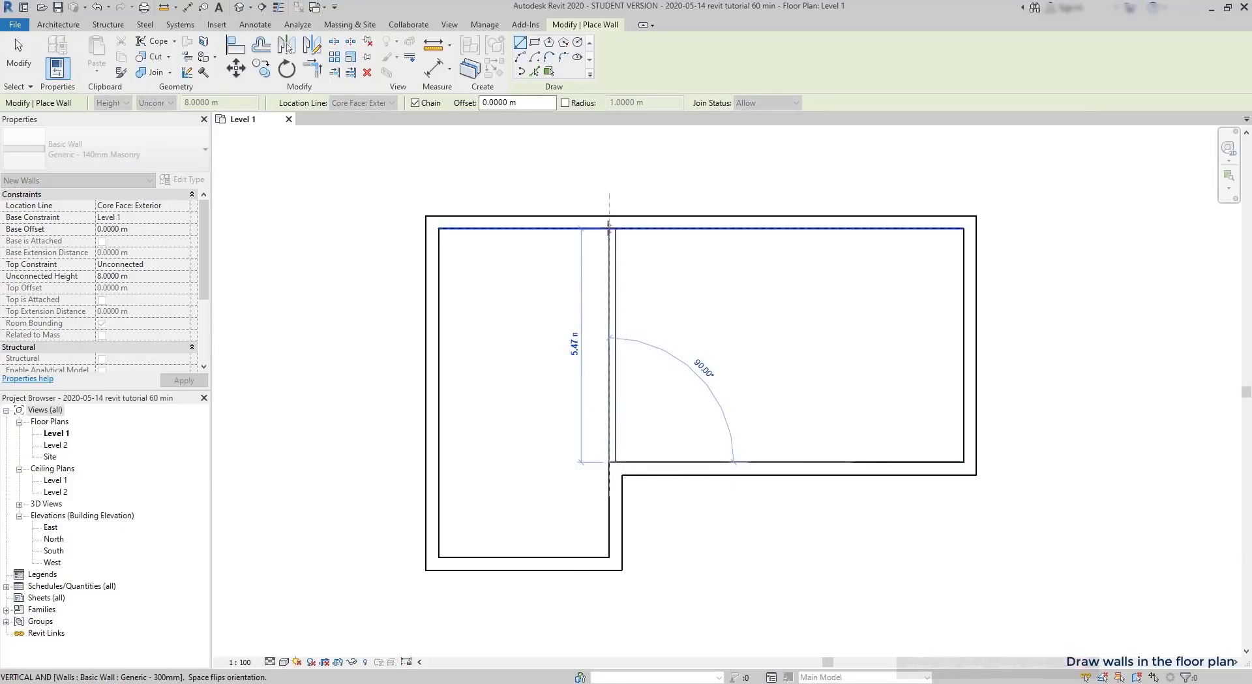
{"action": "left_click", "coordinate": [609, 225]}
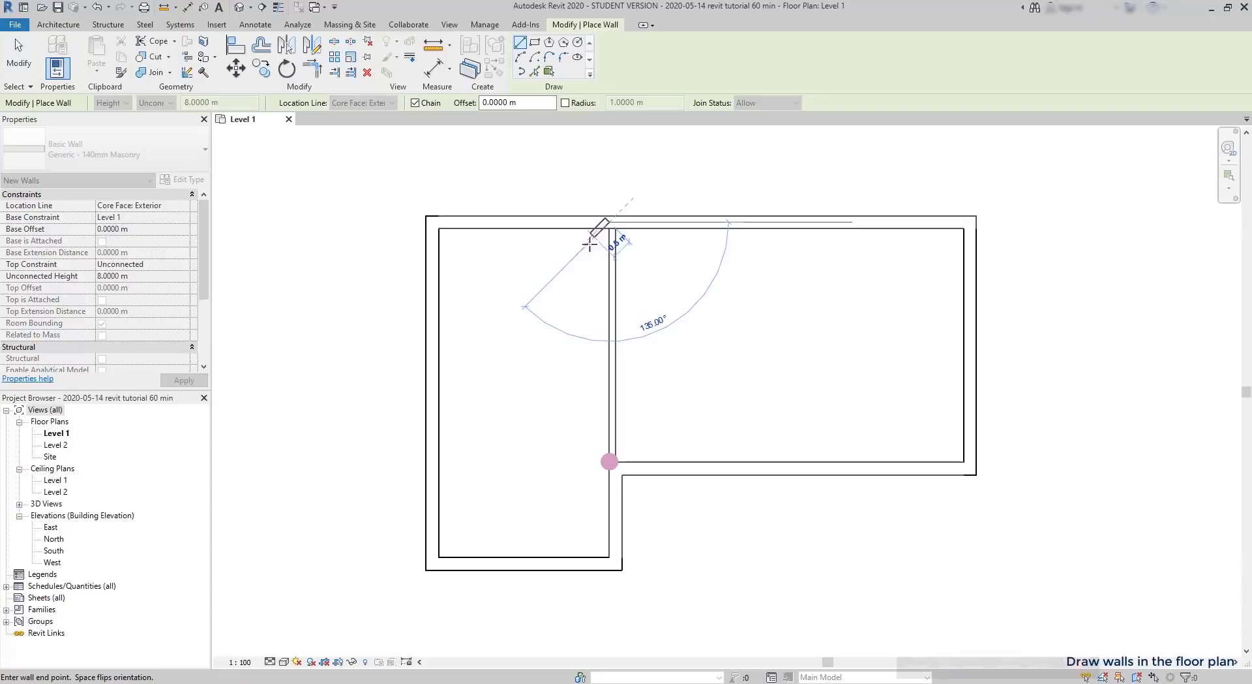
{"action": "key", "text": "Escape"}
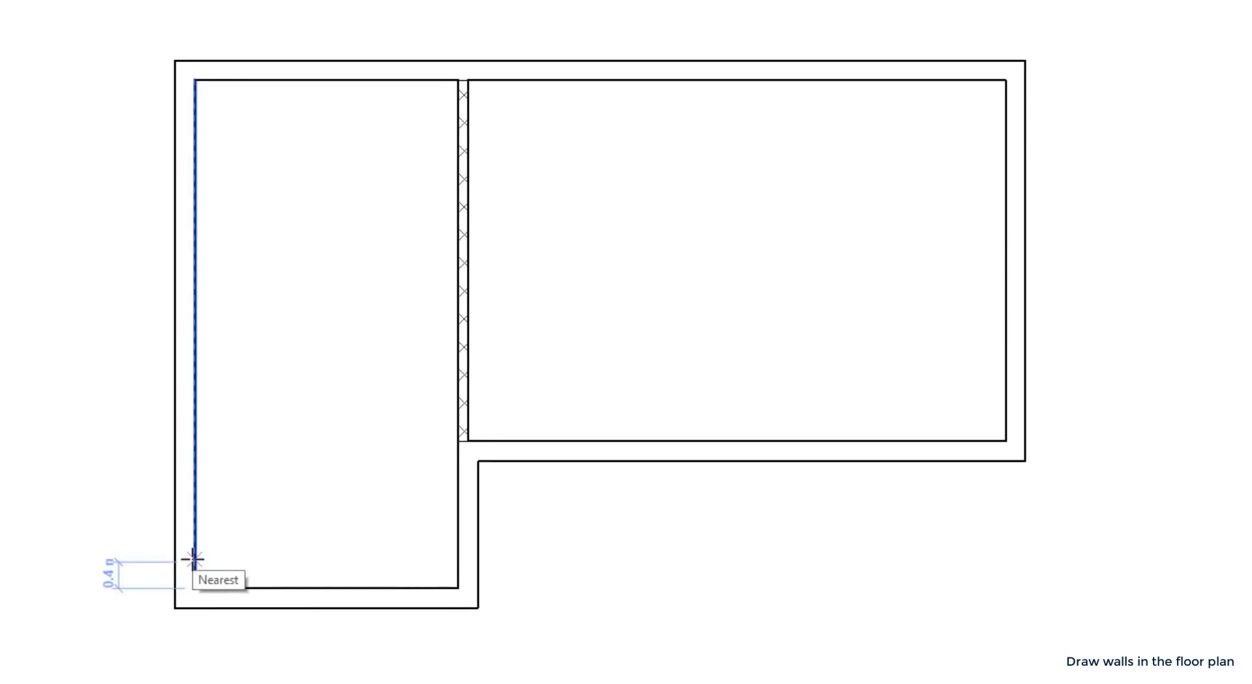
Step: Draw a horizontal partition from the left outer wall to the vertical partition, starting 3.8 m above the bottom wall's inner face
{"action": "type", "text": "3.8"}
{"action": "key", "text": "Return"}
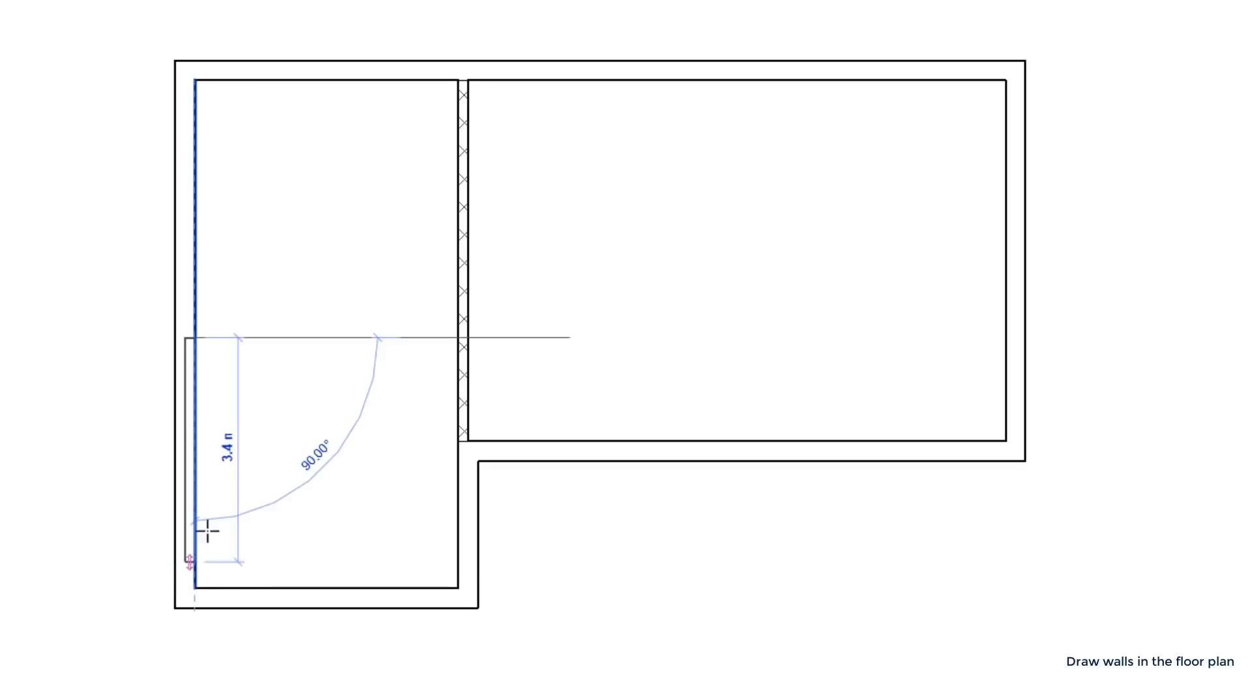
{"action": "left_click", "coordinate": [456, 337]}
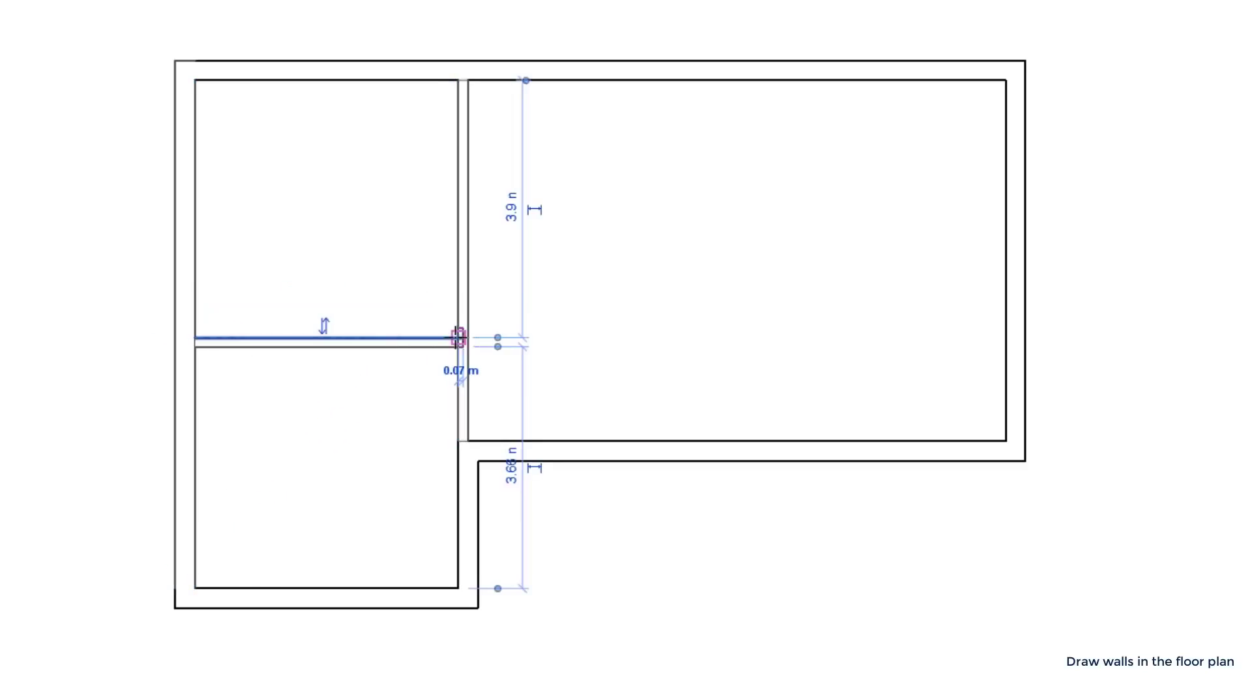
{"action": "key", "text": "Escape"}
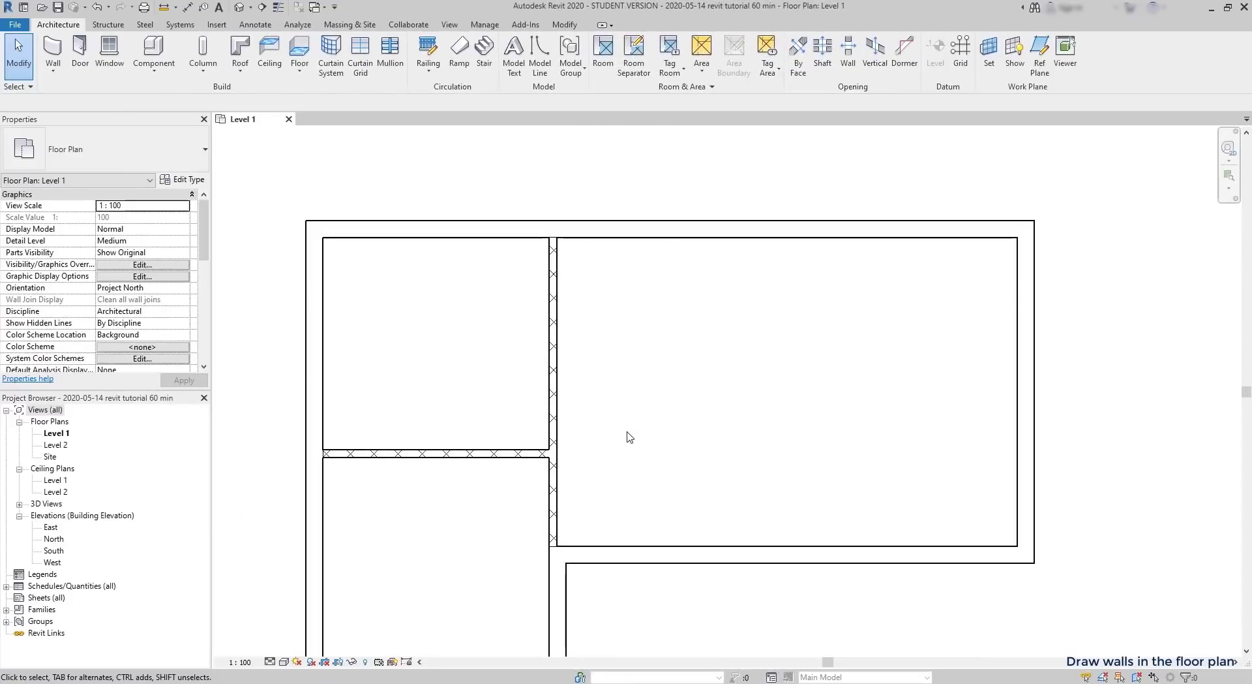
Step: Draw a 1.13 m wall to the right from the vertical partition, starting 2.2 m below the top wall's inner face
{"action": "key", "text": "w"}
{"action": "key", "text": "a"}
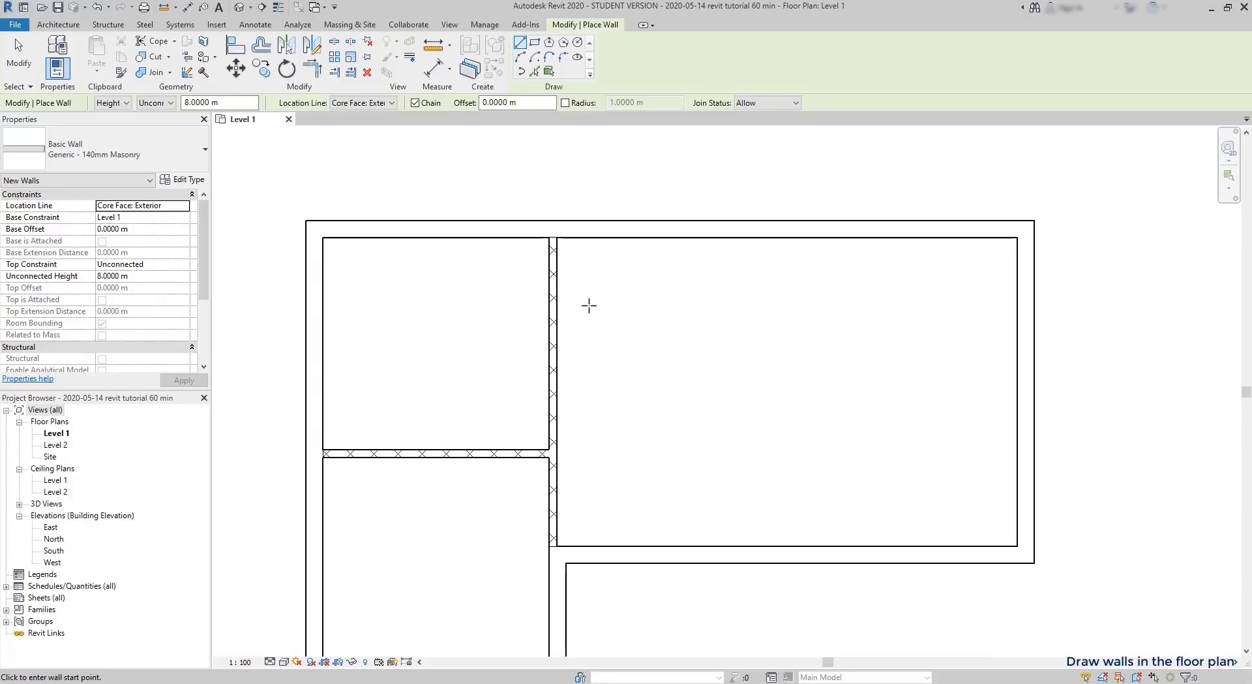
{"action": "left_click", "coordinate": [556, 237]}
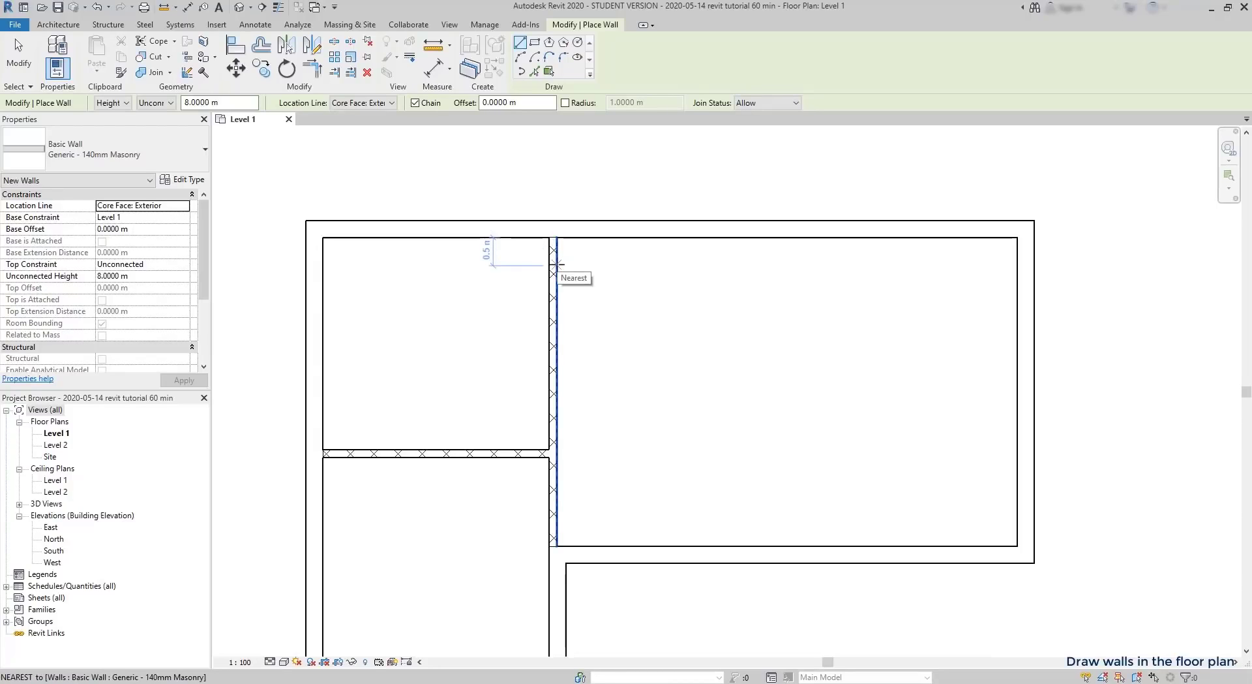
{"action": "type", "text": "2.2"}
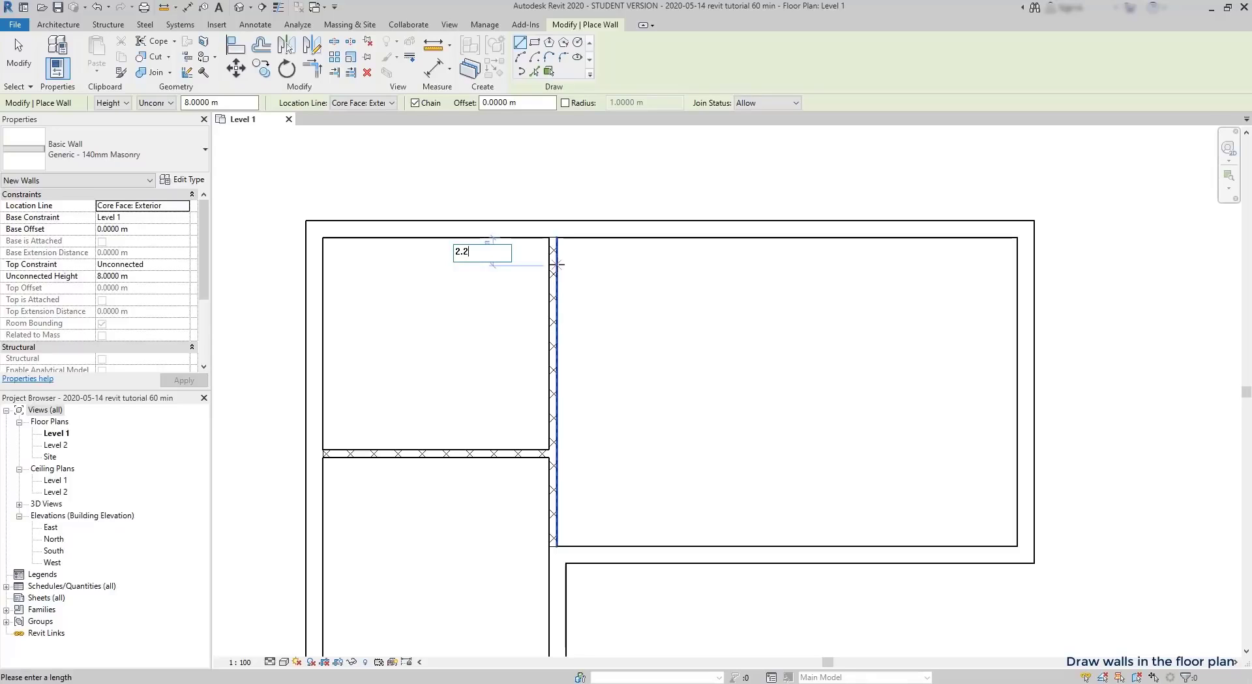
{"action": "key", "text": "Return"}
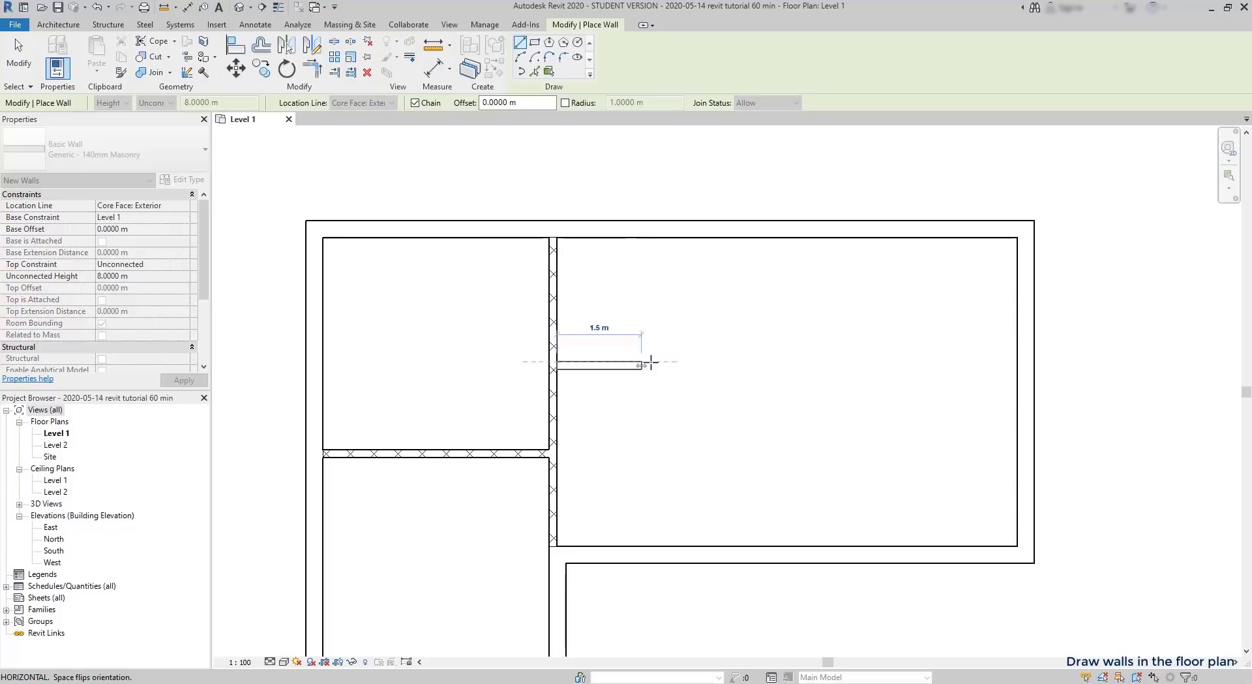
{"action": "type", "text": "1.13"}
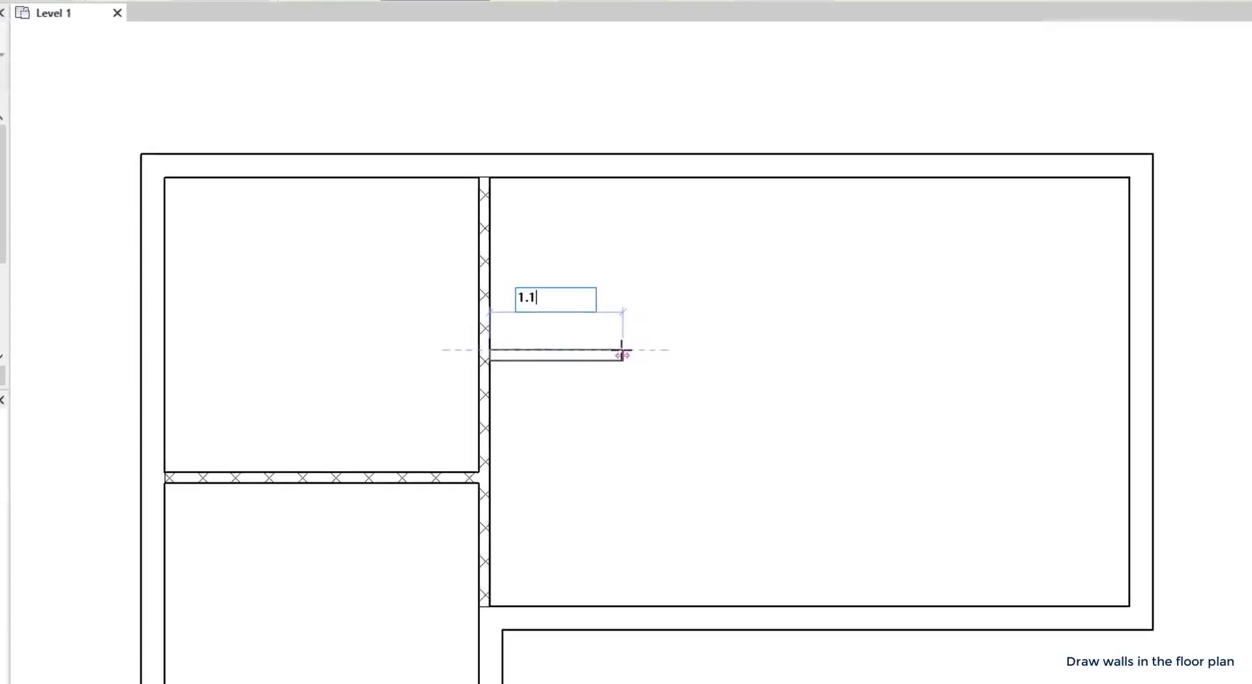
{"action": "key", "text": "Return"}
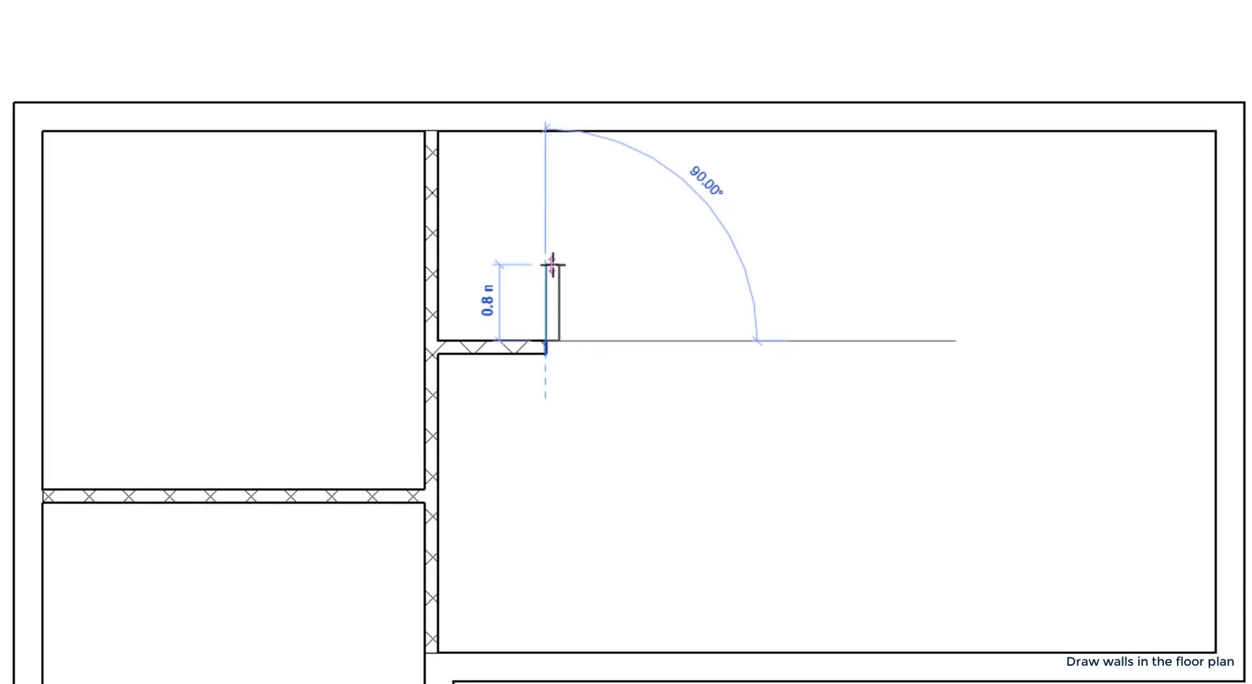
Step: Continue the stepped partition 0.8 m up, 0.86 m to the right and up to the top wall, and finish drawing walls
{"action": "left_click", "coordinate": [552, 264]}
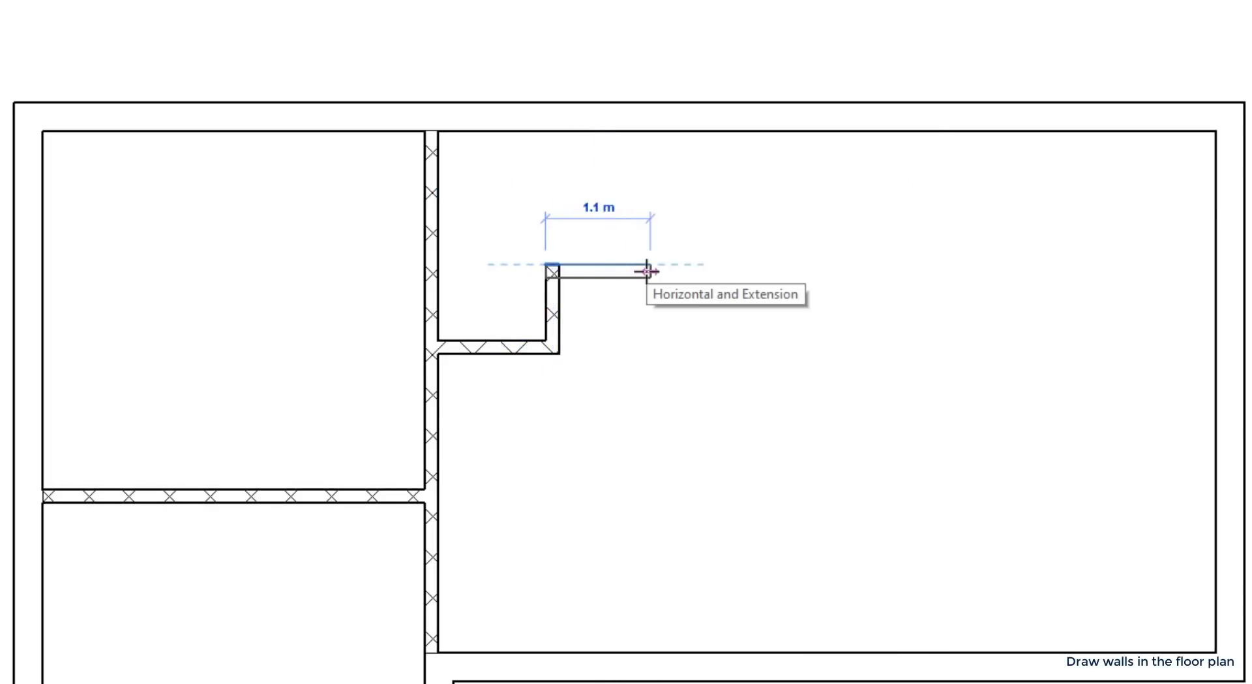
{"action": "type", "text": "0.86"}
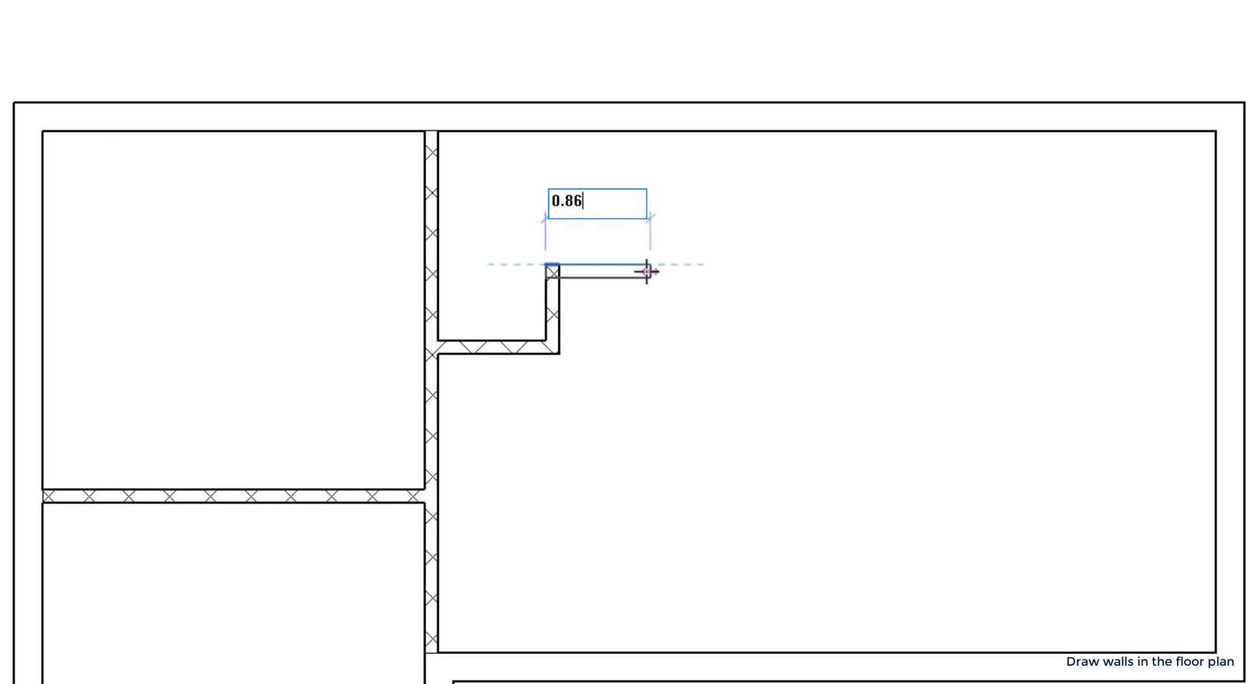
{"action": "key", "text": "Return"}
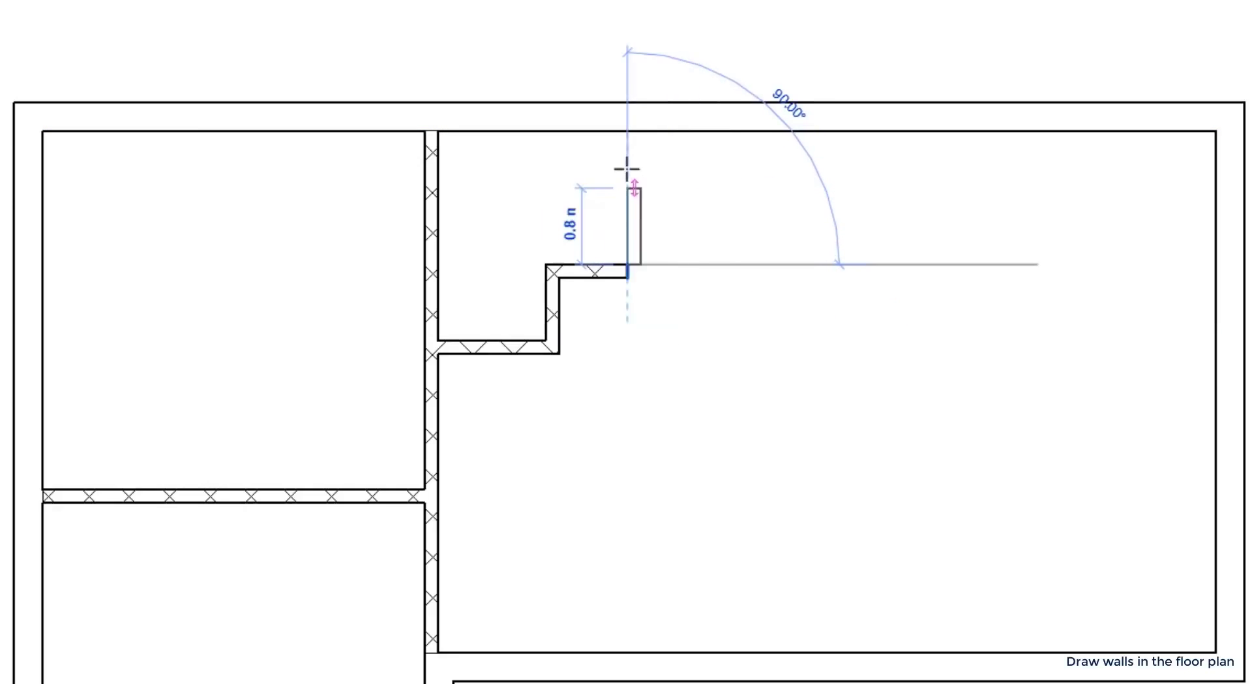
{"action": "left_click", "coordinate": [628, 130]}
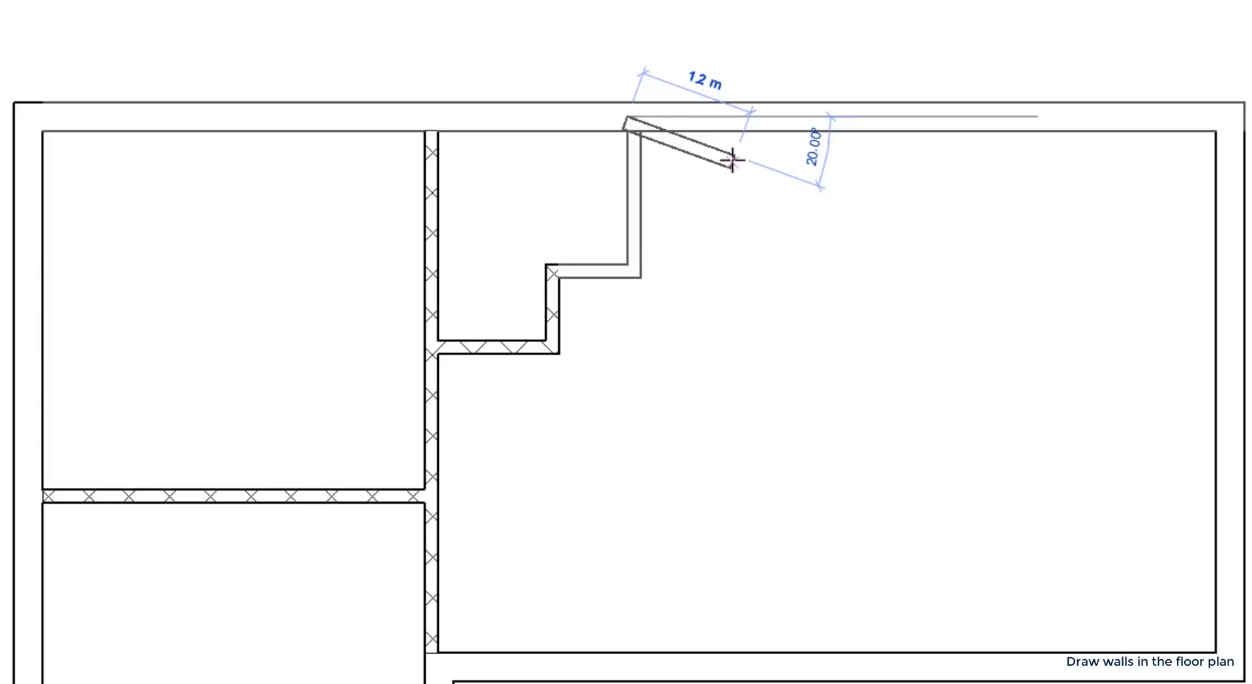
{"action": "key", "text": "Escape"}
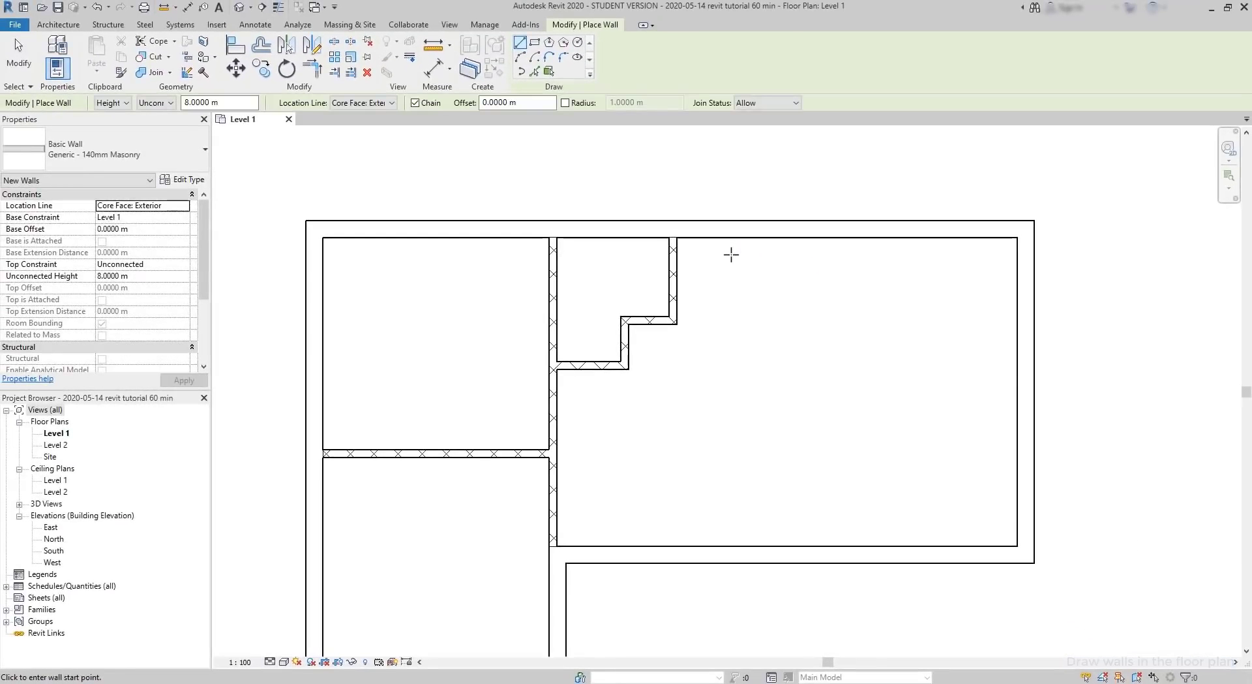
{"action": "scroll", "coordinate": [819, 282], "scroll_direction": "up", "scroll_amount": 2}
{"action": "key", "text": "Escape"}
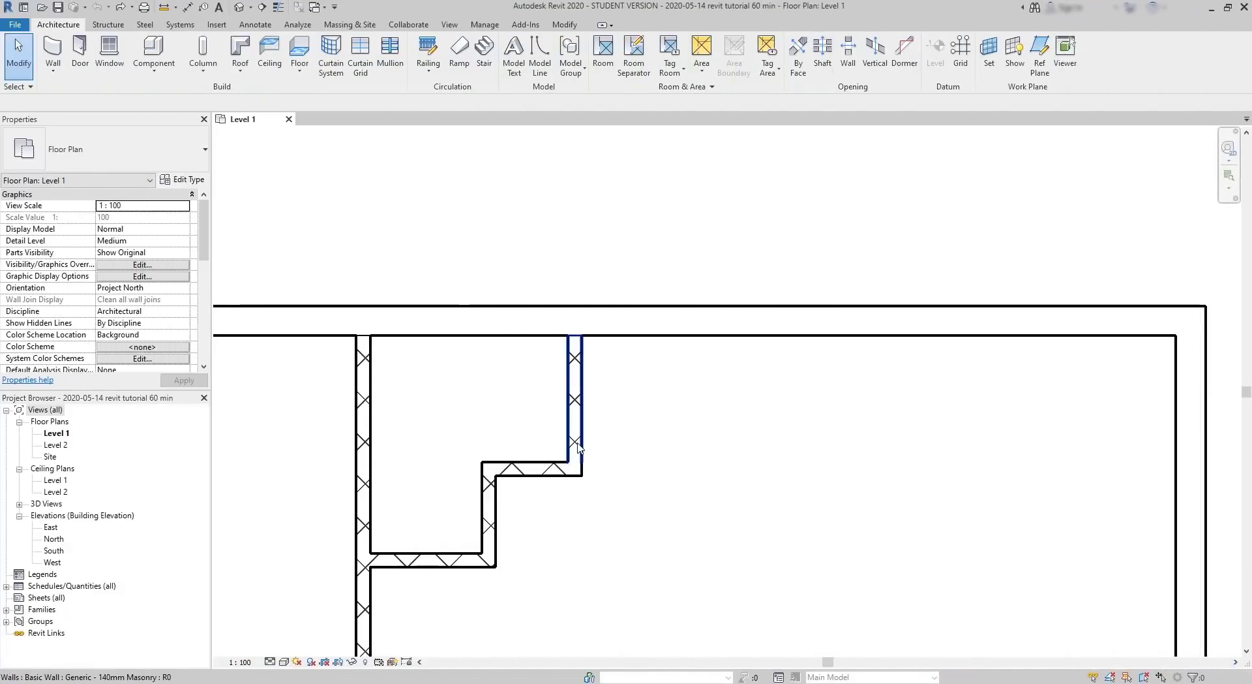
Step: Try moving the stepped partition's upper vertical wall to the right and back to the left while its joined wall follows
{"action": "left_click", "coordinate": [578, 447]}
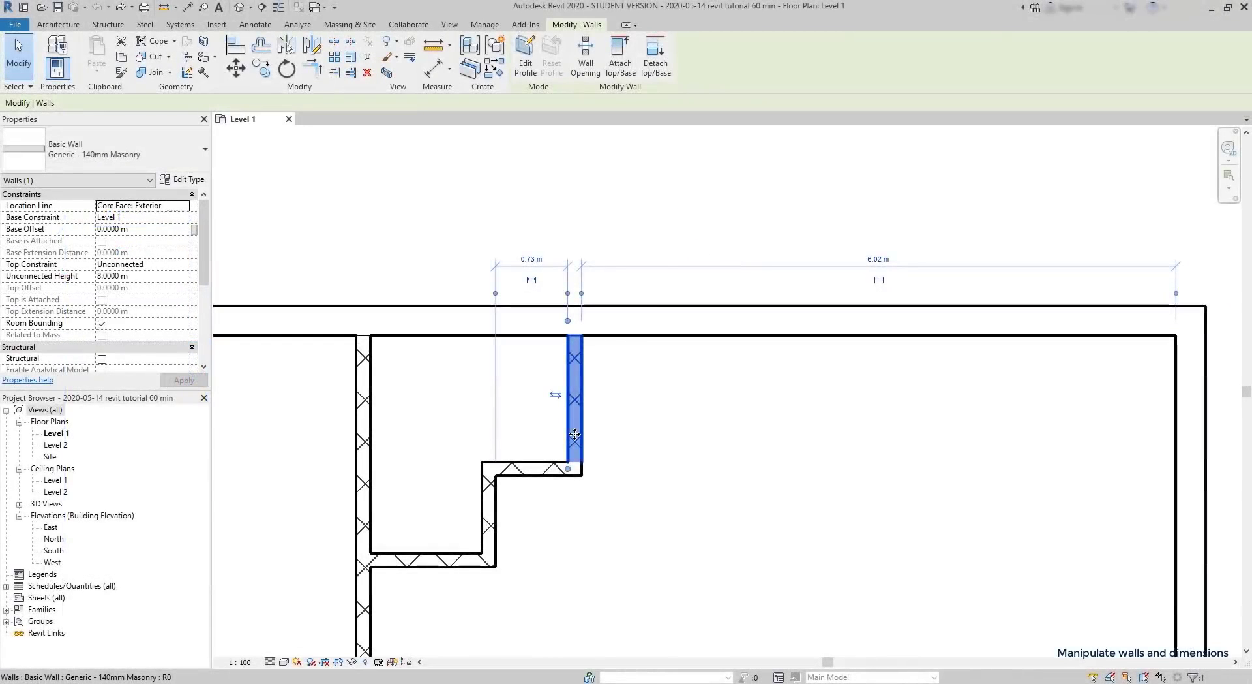
{"action": "left_click_drag", "start_coordinate": [575, 434], "coordinate": [713, 434]}
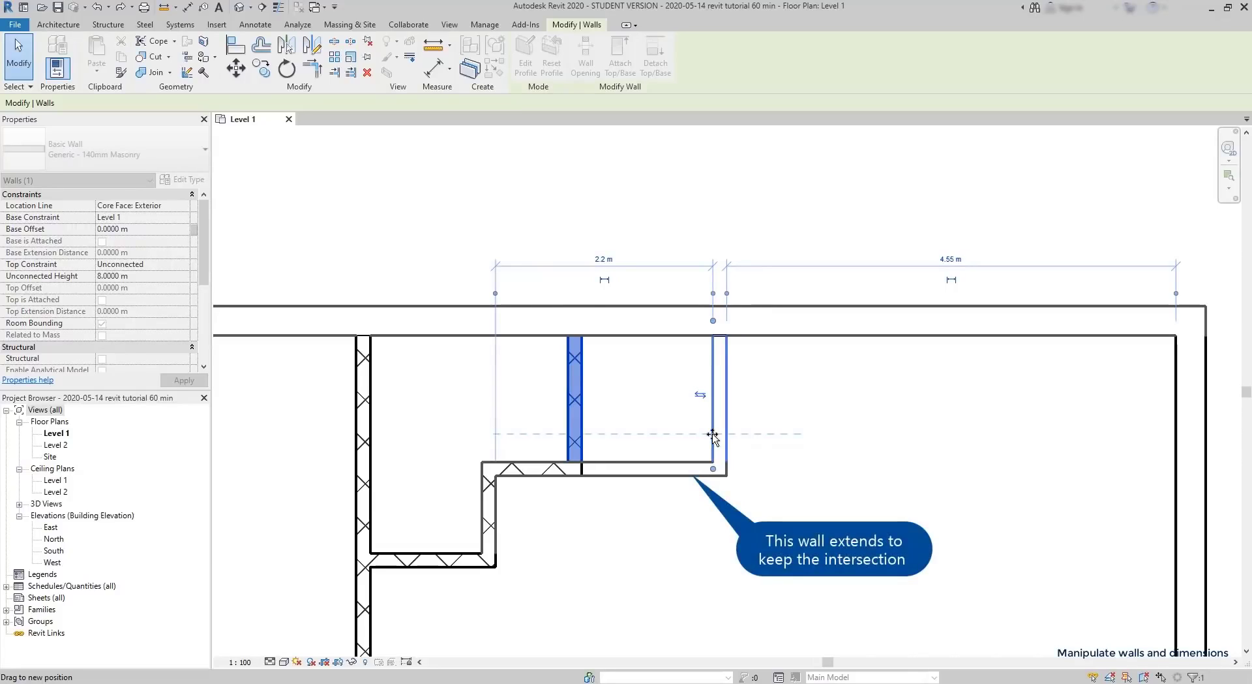
{"action": "left_click_drag", "start_coordinate": [713, 434], "coordinate": [531, 434]}
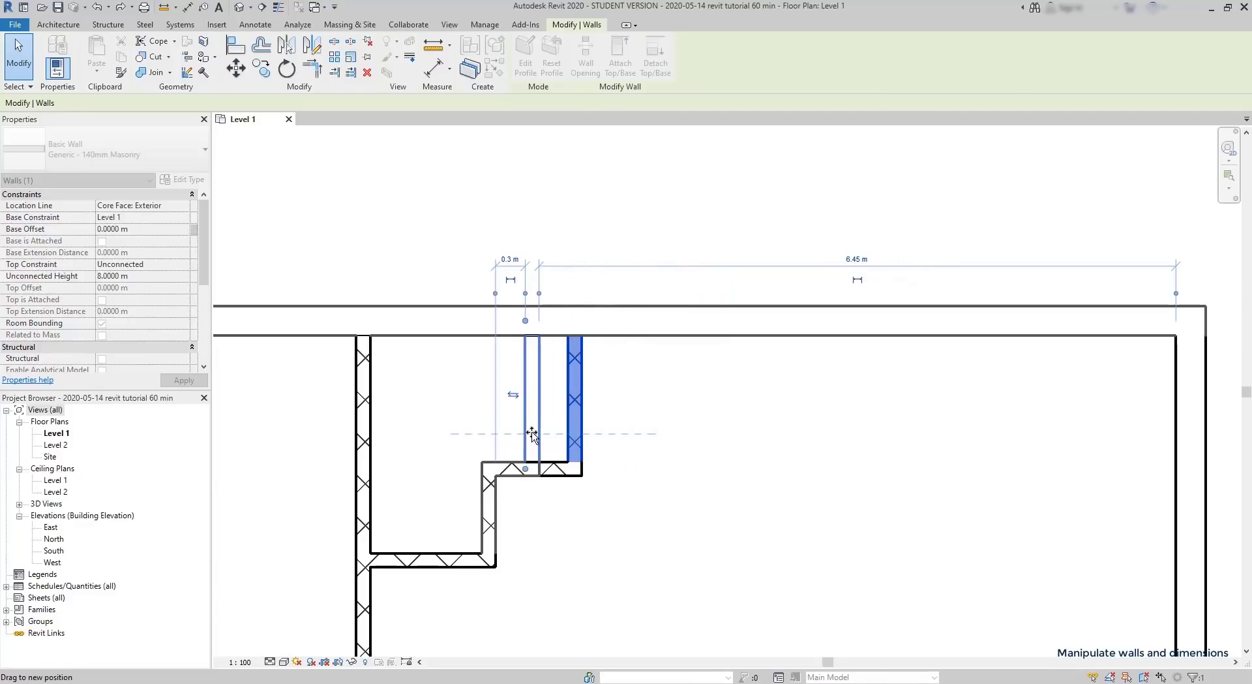
{"action": "left_click", "coordinate": [793, 360]}
{"action": "left_click_drag", "start_coordinate": [793, 360], "coordinate": [820, 592]}
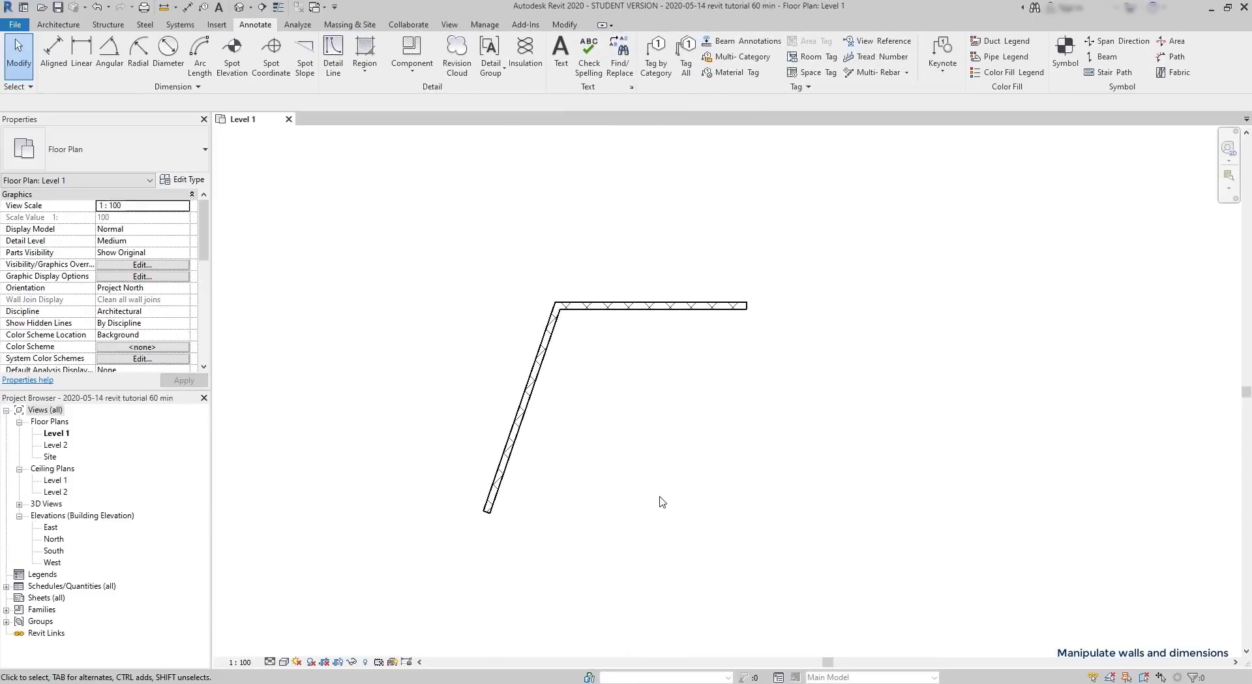
Step: Move the horizontal wall of the two angled example walls up and to the right
{"action": "left_click", "coordinate": [657, 311]}
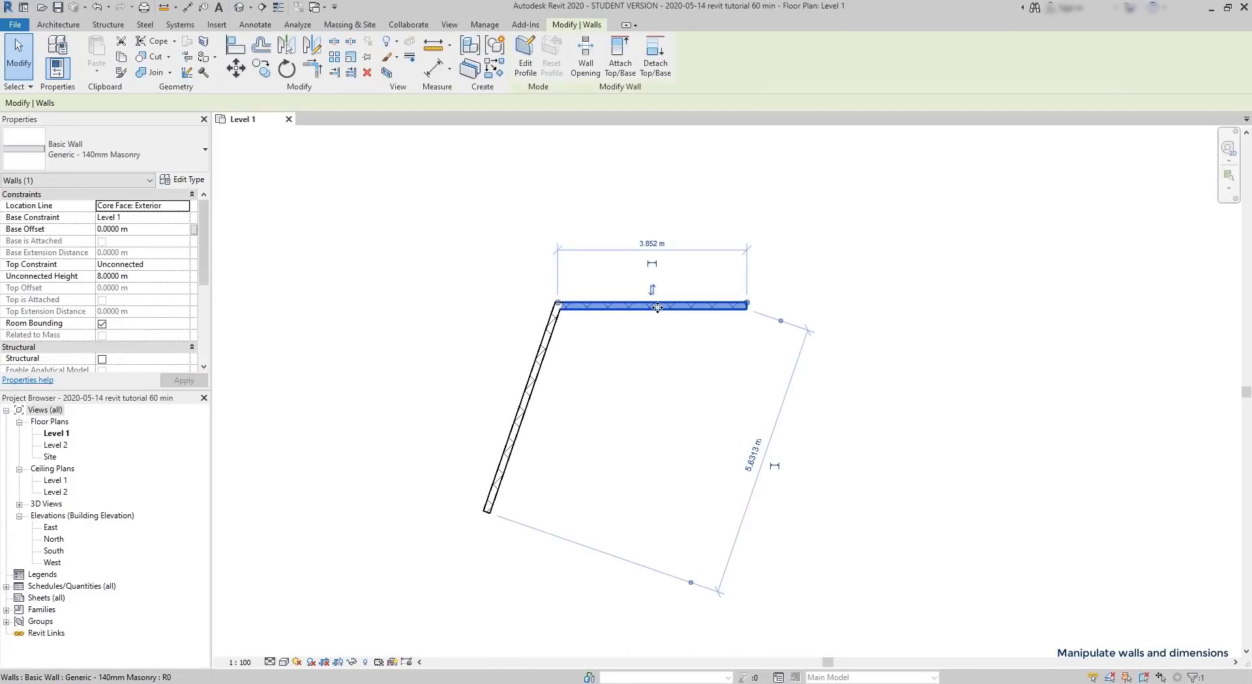
{"action": "left_click_drag", "start_coordinate": [658, 307], "coordinate": [806, 177]}
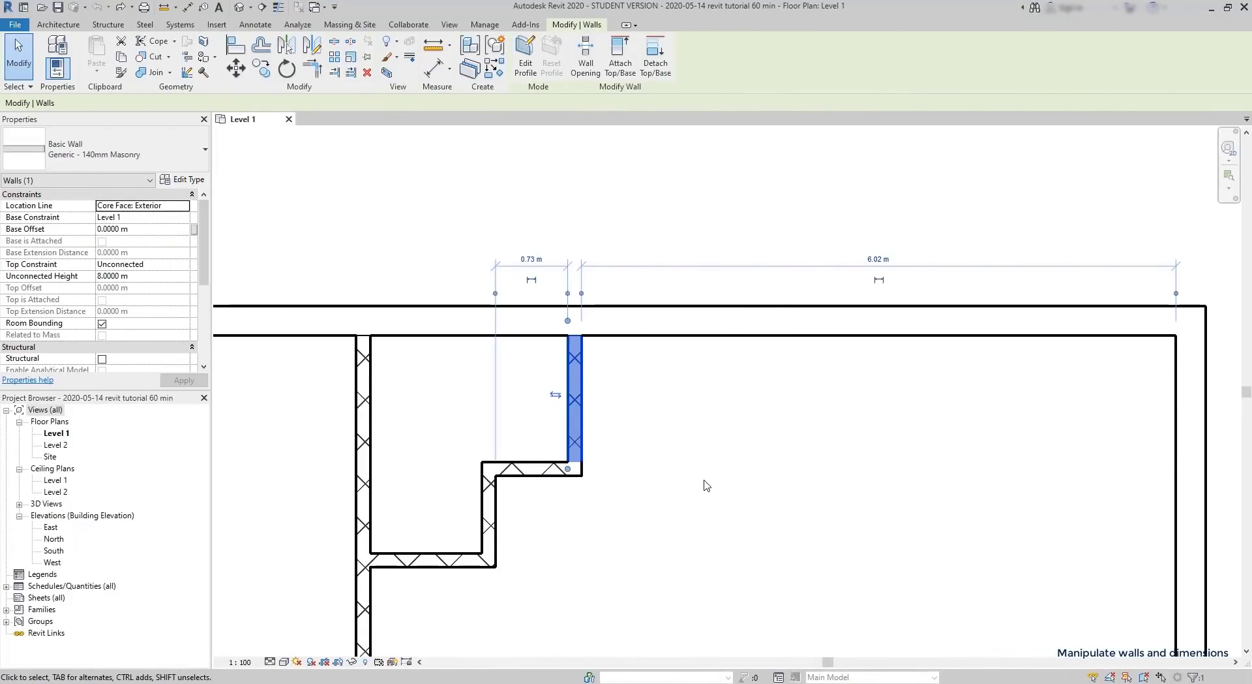
Step: Try setting the distance from the stepped partition's upper vertical wall to the right exterior wall to 4 m
{"action": "left_click", "coordinate": [878, 259]}
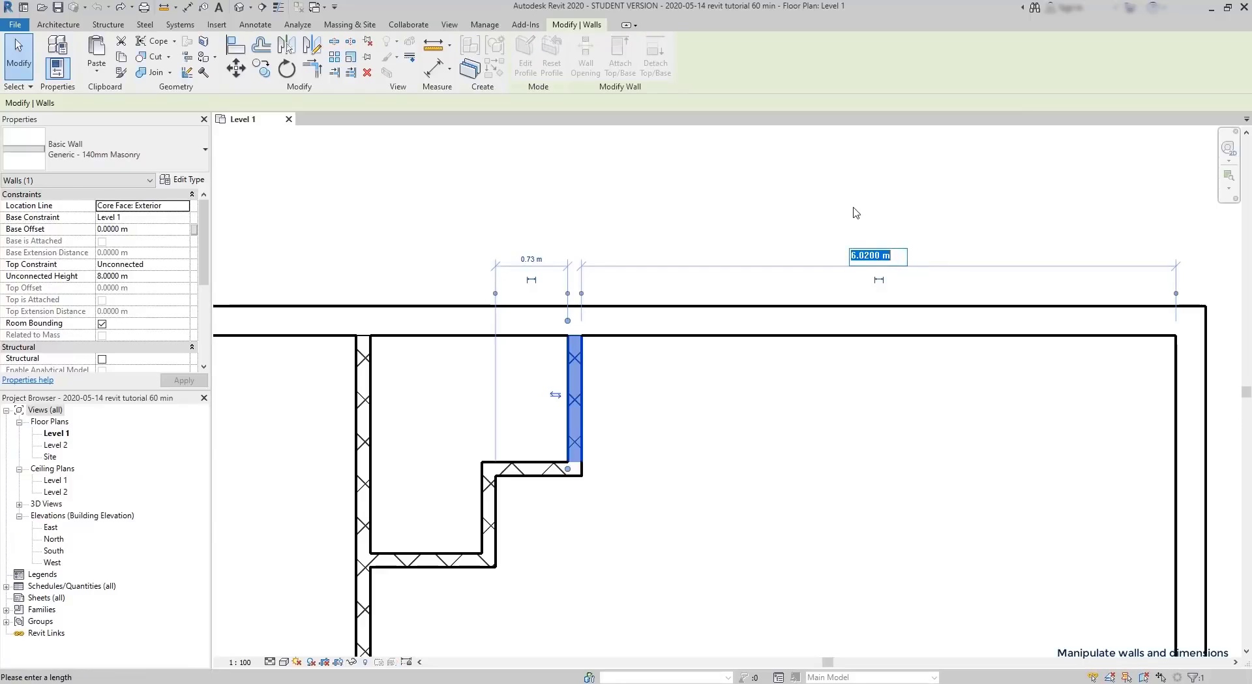
{"action": "type", "text": "4"}
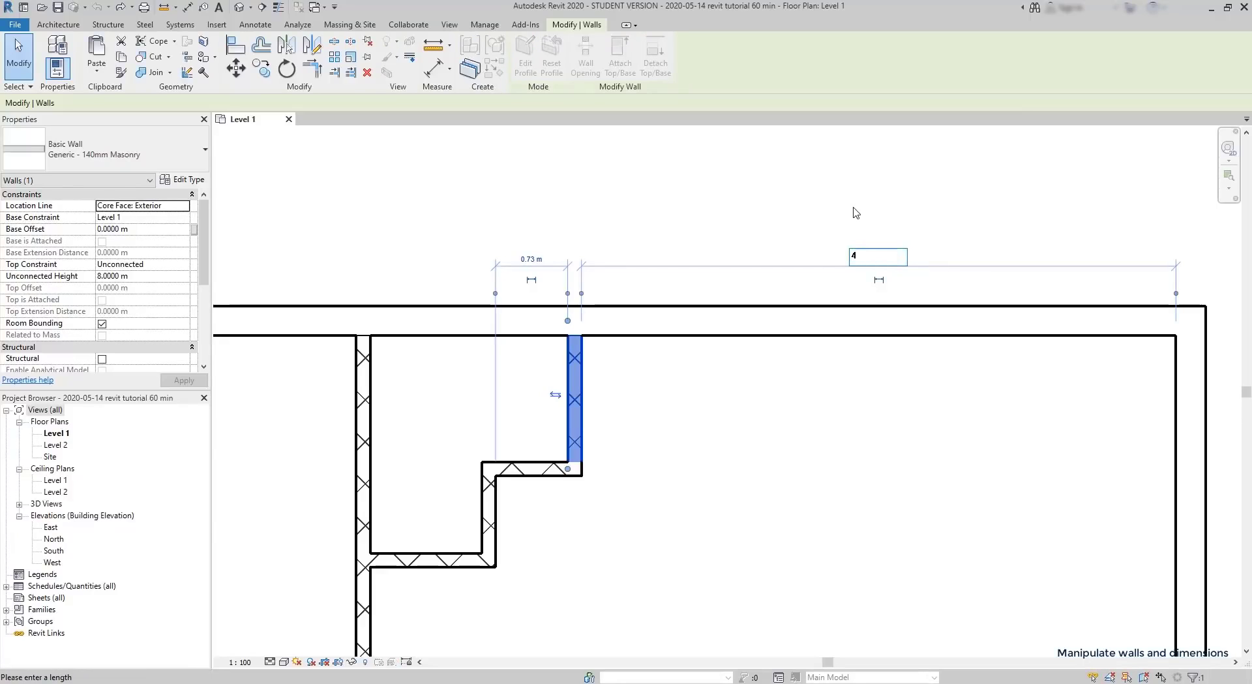
{"action": "key", "text": "Return"}
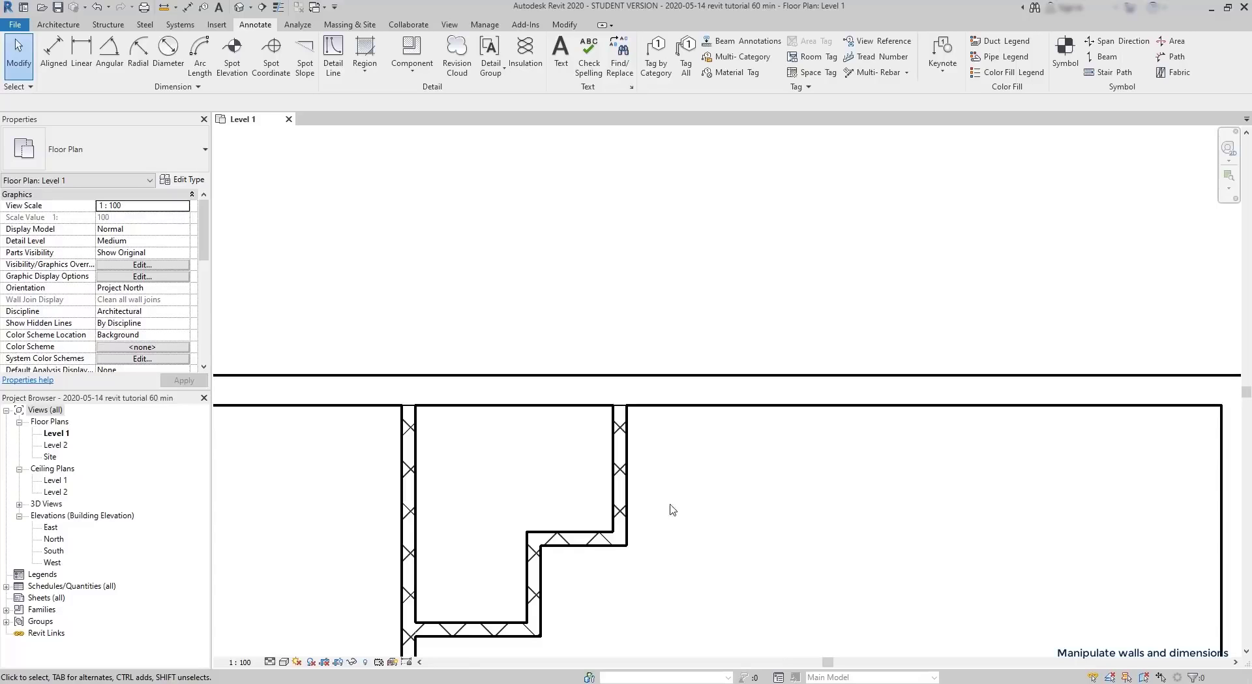
Step: Make the temporary dimension between the stepped partition's two vertical walls permanent and set the view scale to 1:50
{"action": "left_click", "coordinate": [624, 492]}
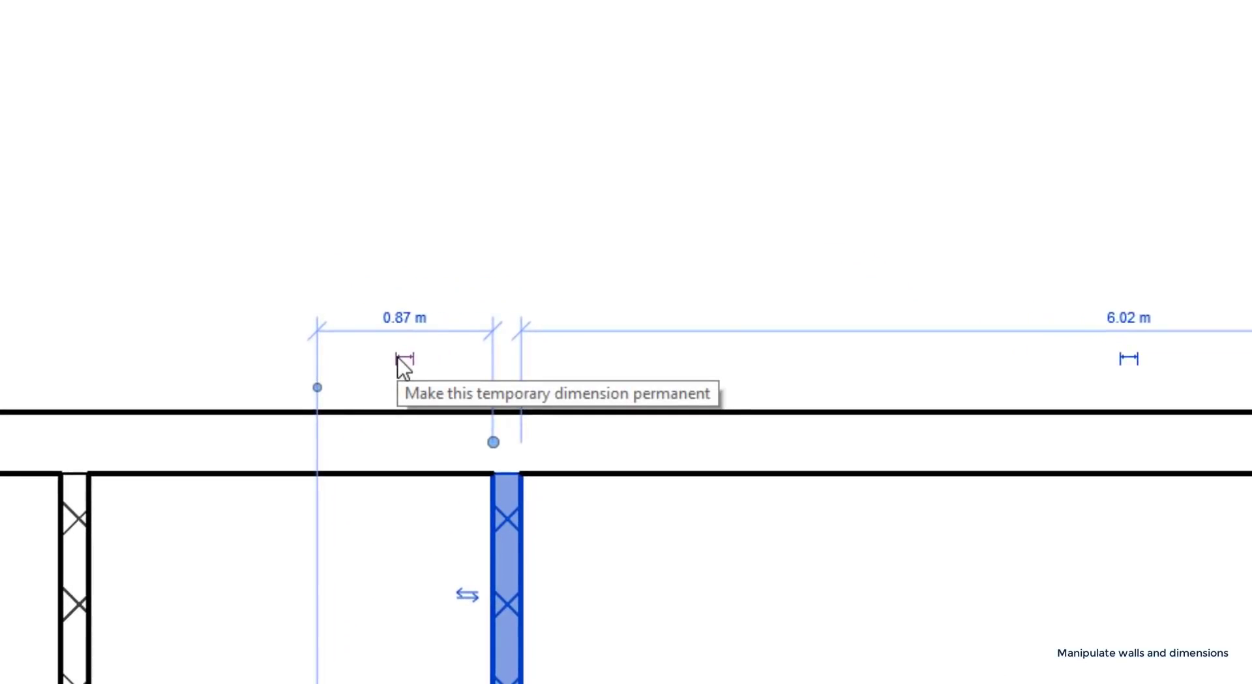
{"action": "left_click", "coordinate": [405, 360]}
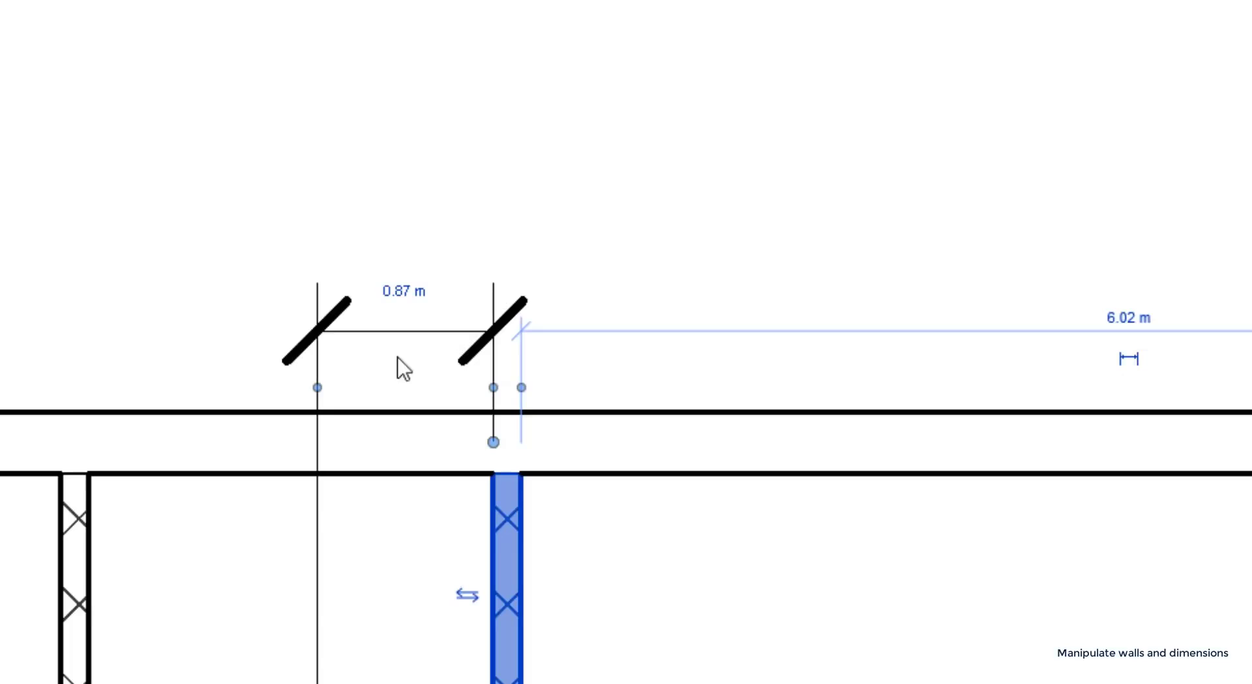
{"action": "key", "text": "Escape"}
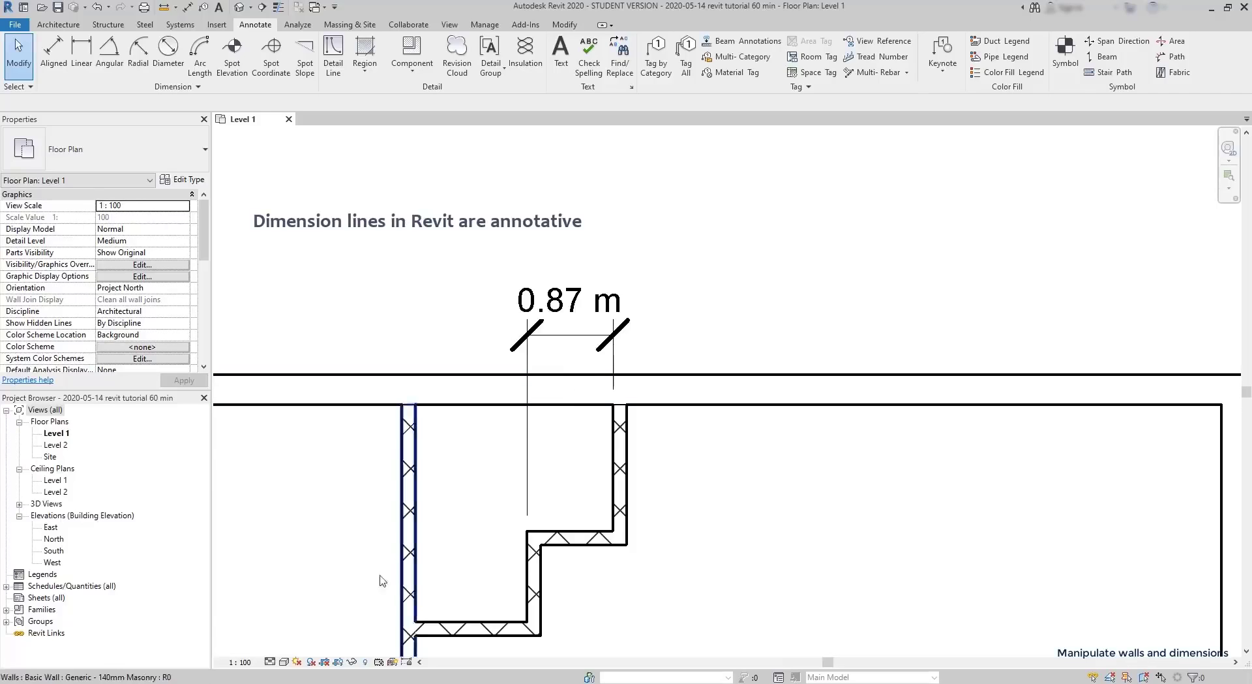
{"action": "left_click", "coordinate": [239, 662]}
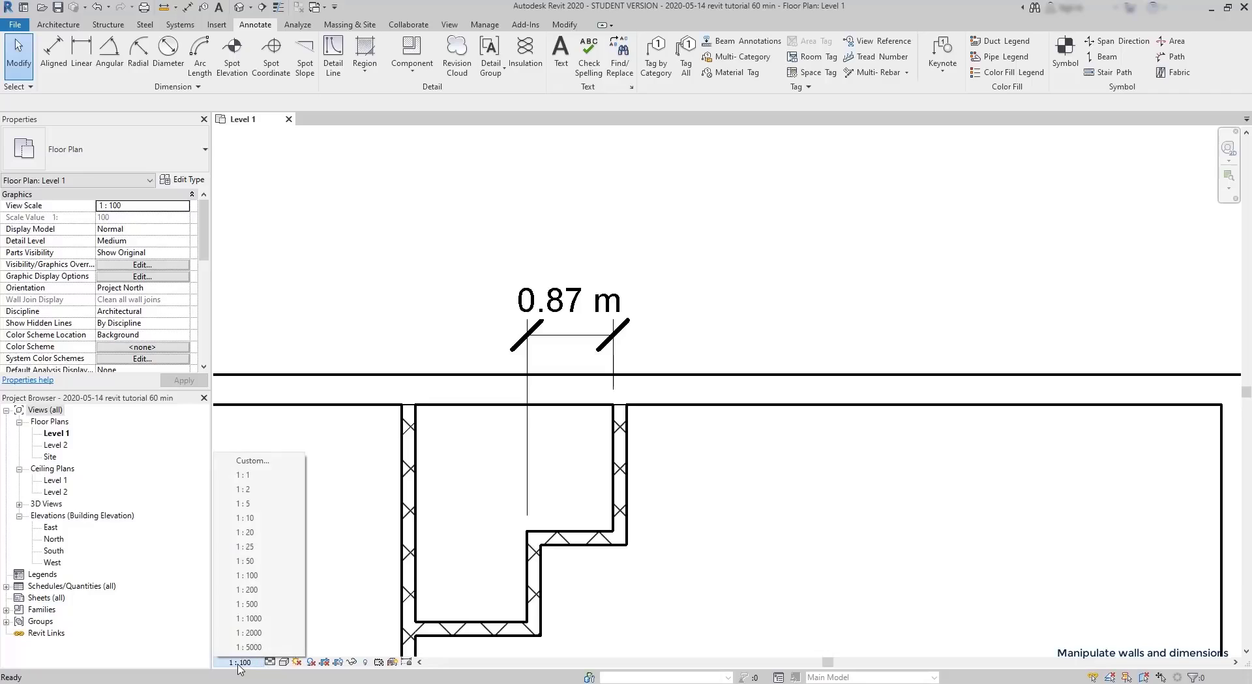
{"action": "left_click", "coordinate": [256, 562]}
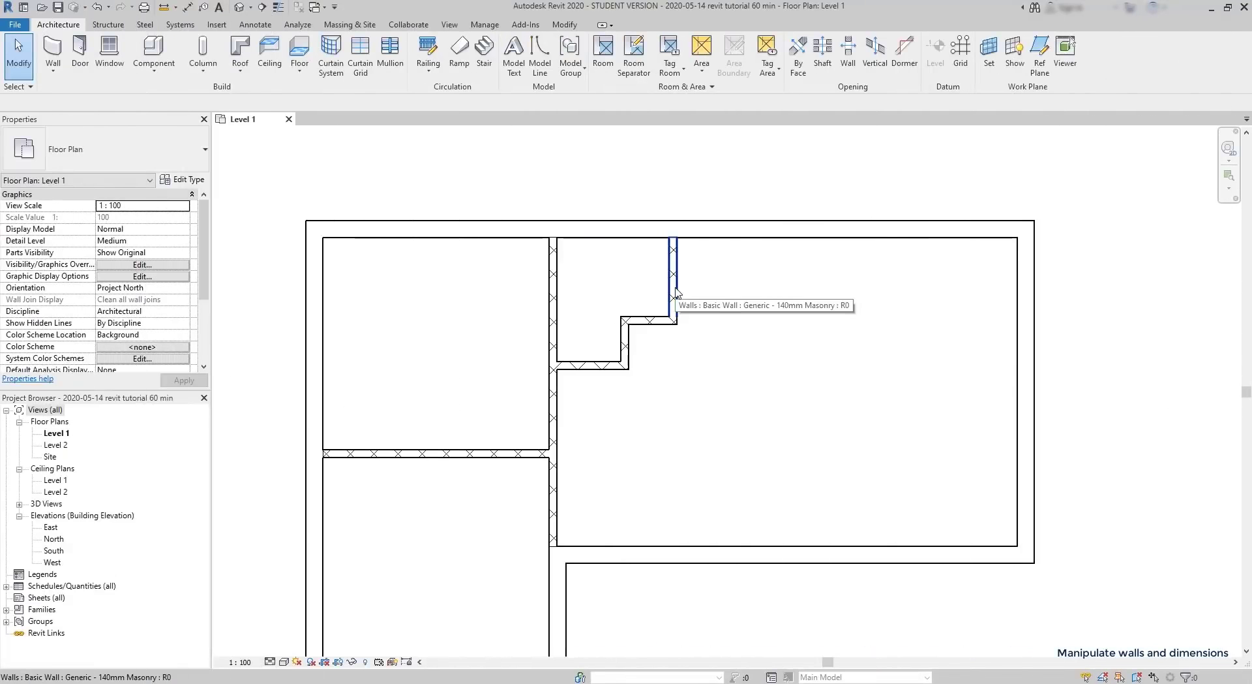
Step: Switch the upper vertical wall's temporary dimension between the lower step wall's faces and move its witness line to the long vertical partition
{"action": "left_click", "coordinate": [676, 293]}
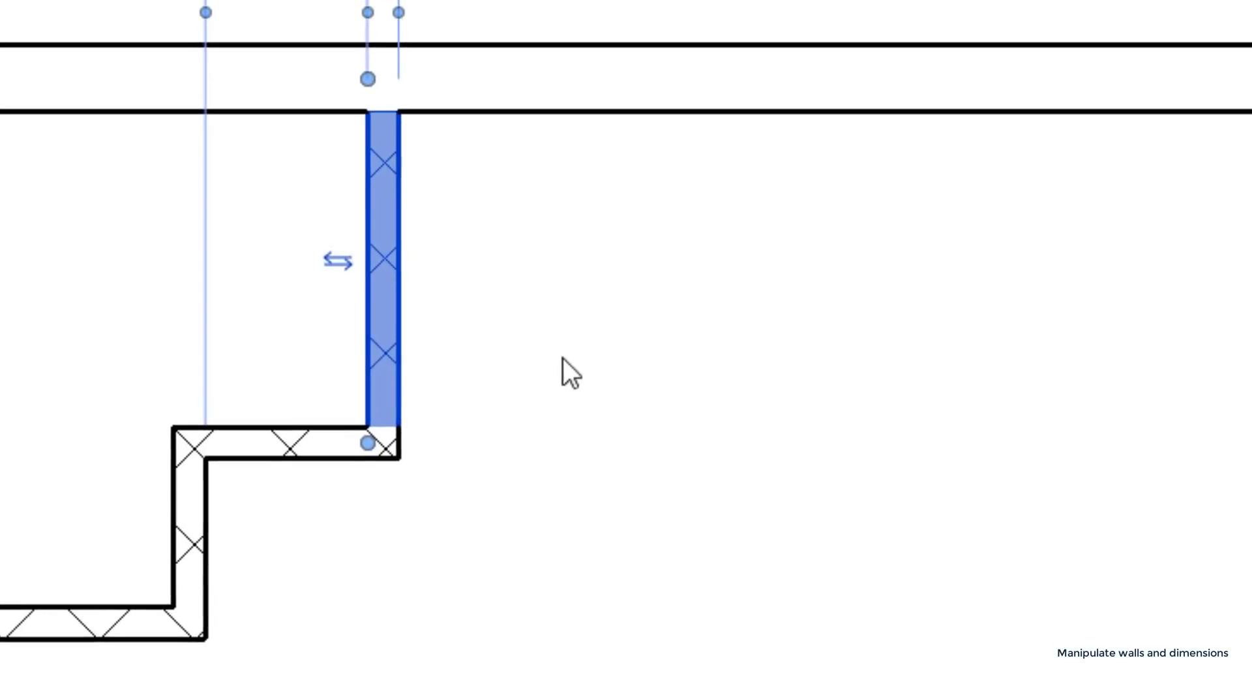
{"action": "middle_click_drag", "start_coordinate": [590, 446], "coordinate": [637, 565]}
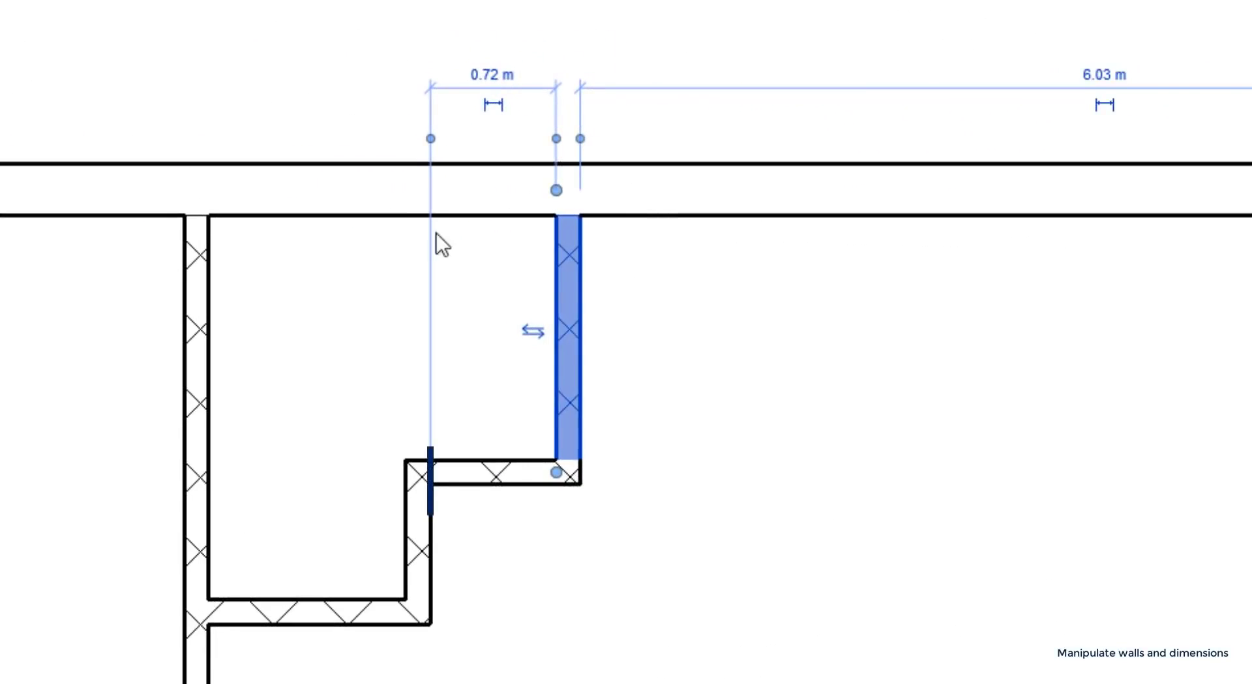
{"action": "left_click", "coordinate": [430, 139]}
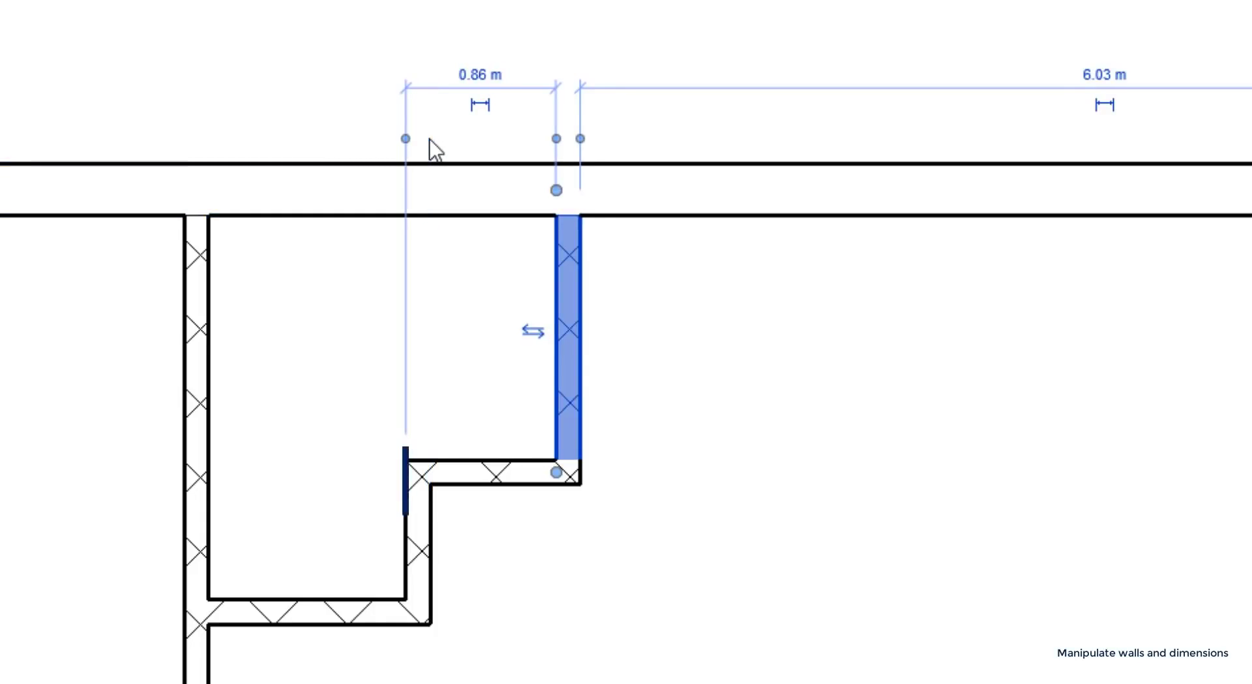
{"action": "left_click", "coordinate": [406, 139]}
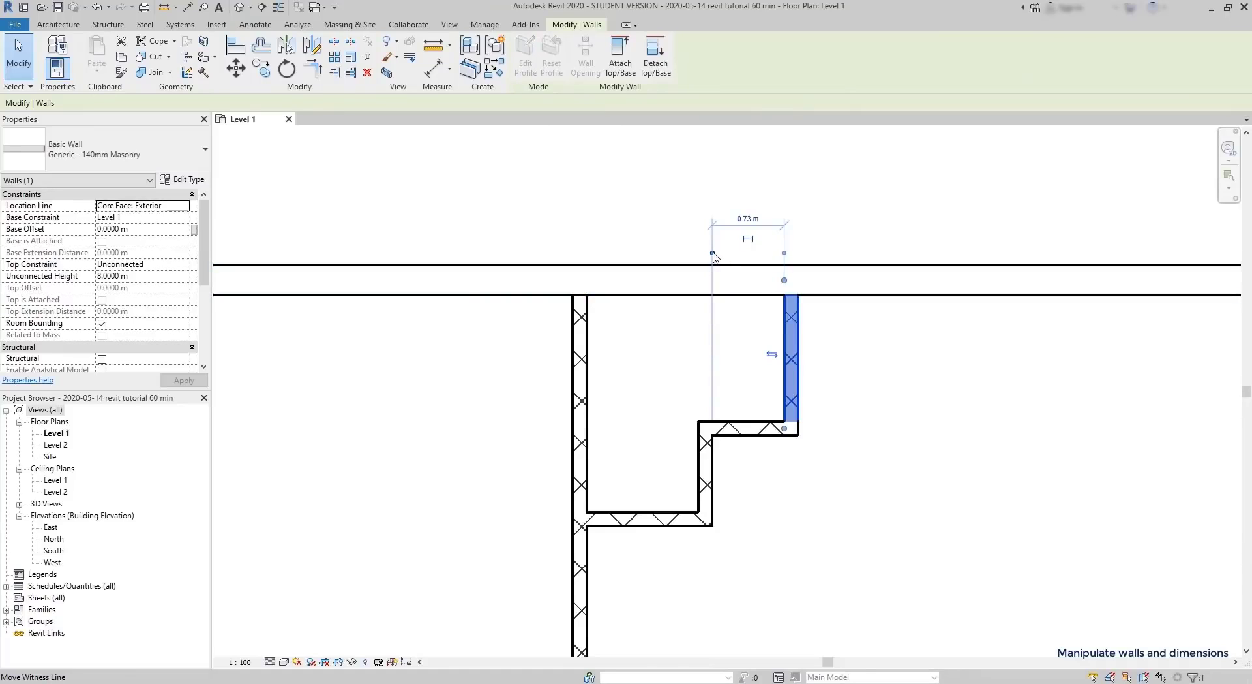
{"action": "left_click_drag", "start_coordinate": [708, 254], "coordinate": [590, 314]}
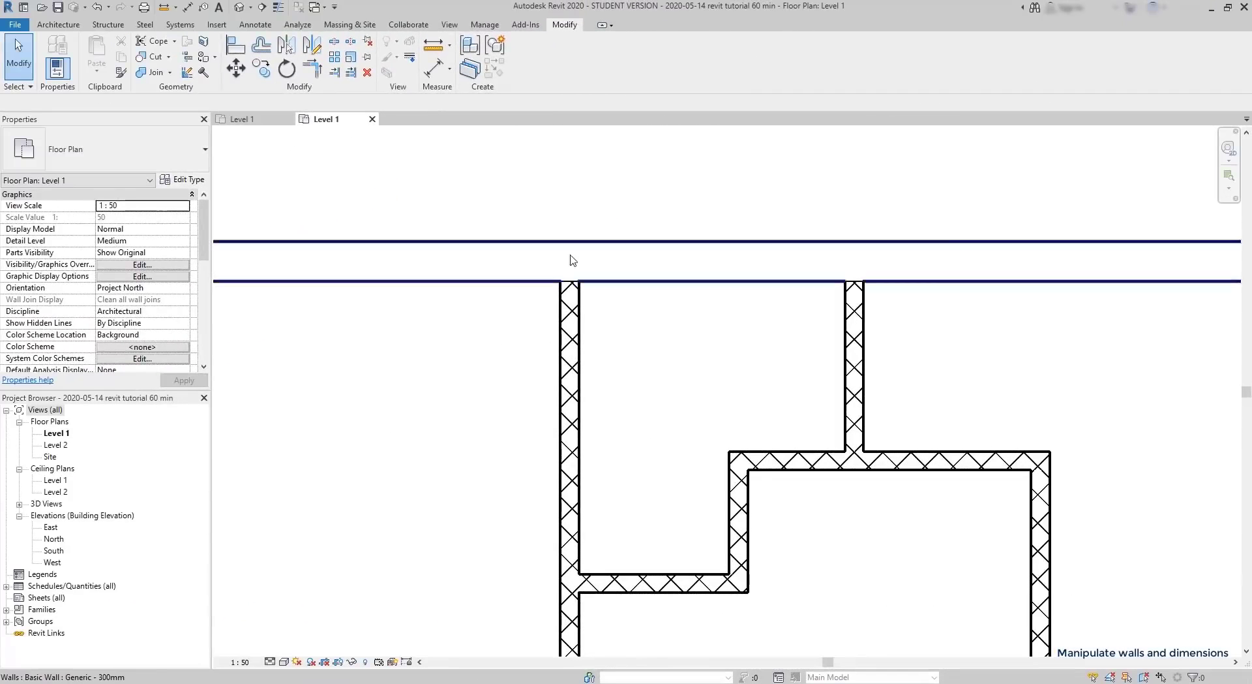
Step: Measure the clear horizontal distance between the long vertical partition and the short vertical wall below the top exterior wall
{"action": "left_click", "coordinate": [436, 47]}
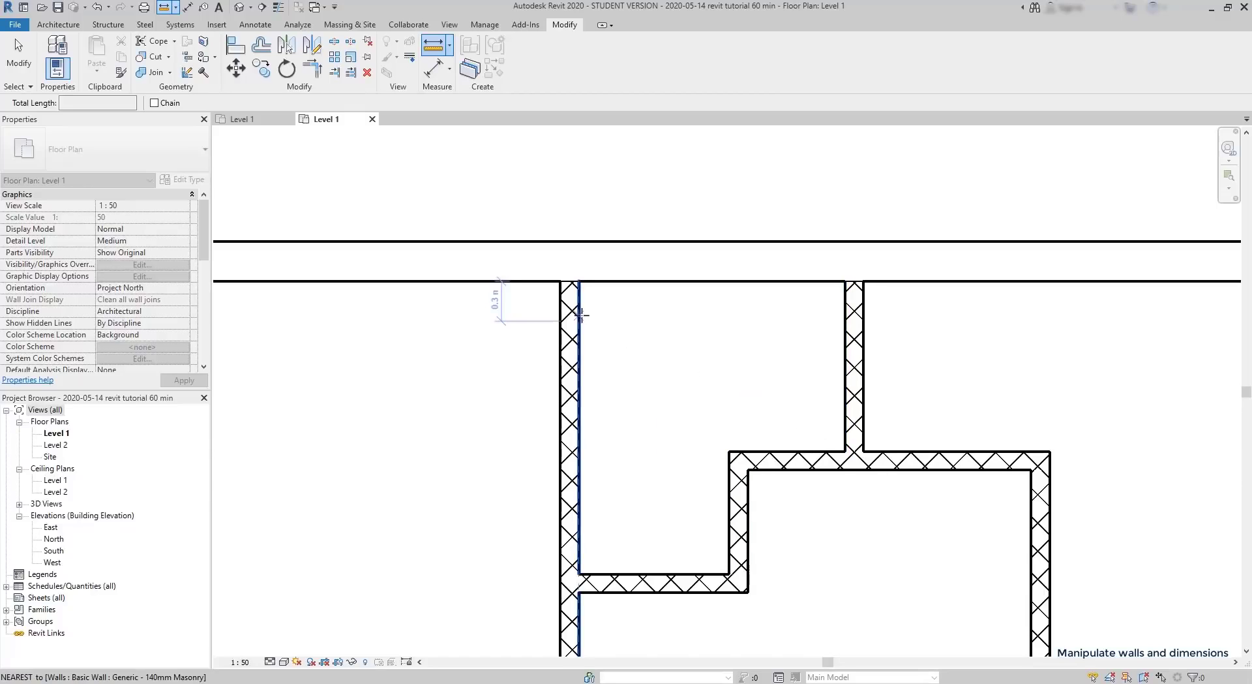
{"action": "left_click", "coordinate": [580, 315]}
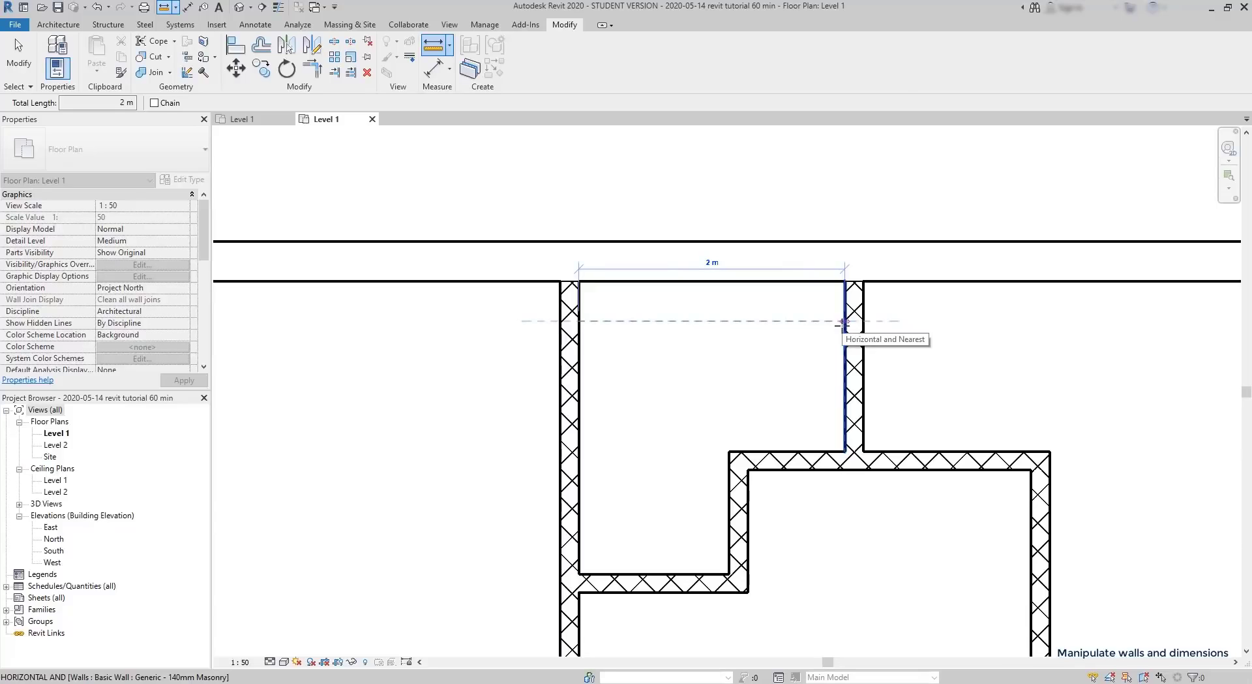
{"action": "left_click", "coordinate": [842, 322]}
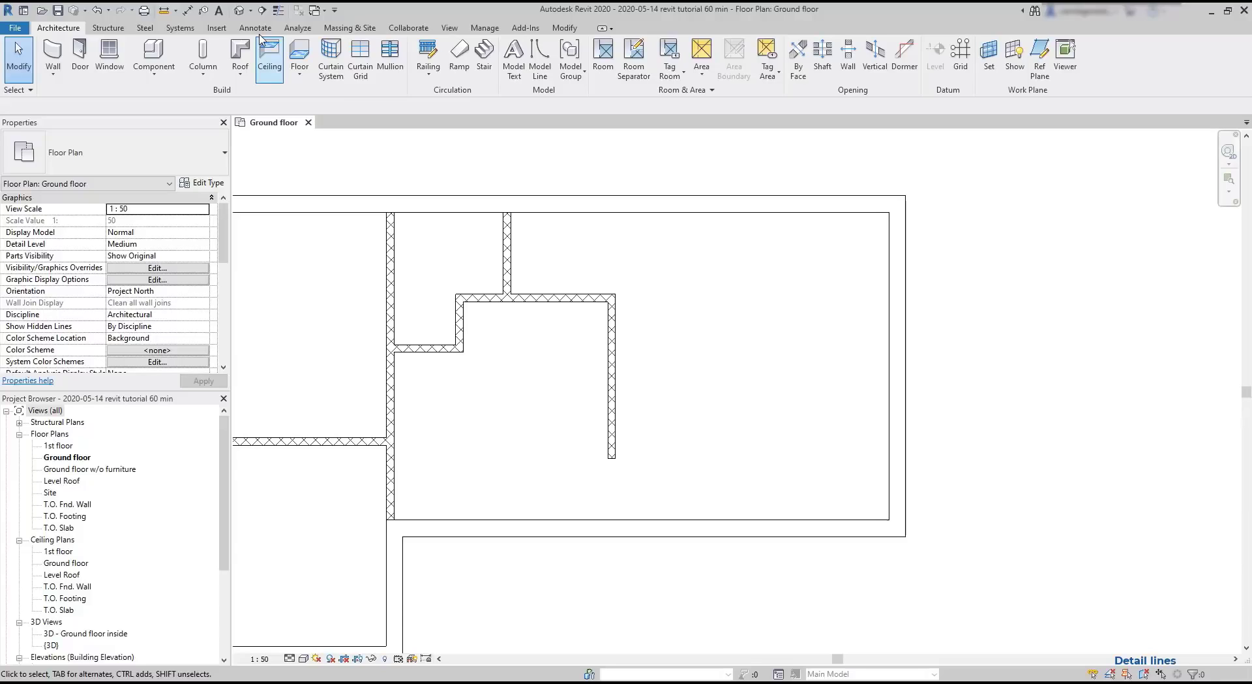
Step: Draw a 5 m horizontal detail line from the free-ended vertical partition's lower end to the right exterior wall's inner face
{"action": "left_click", "coordinate": [260, 31]}
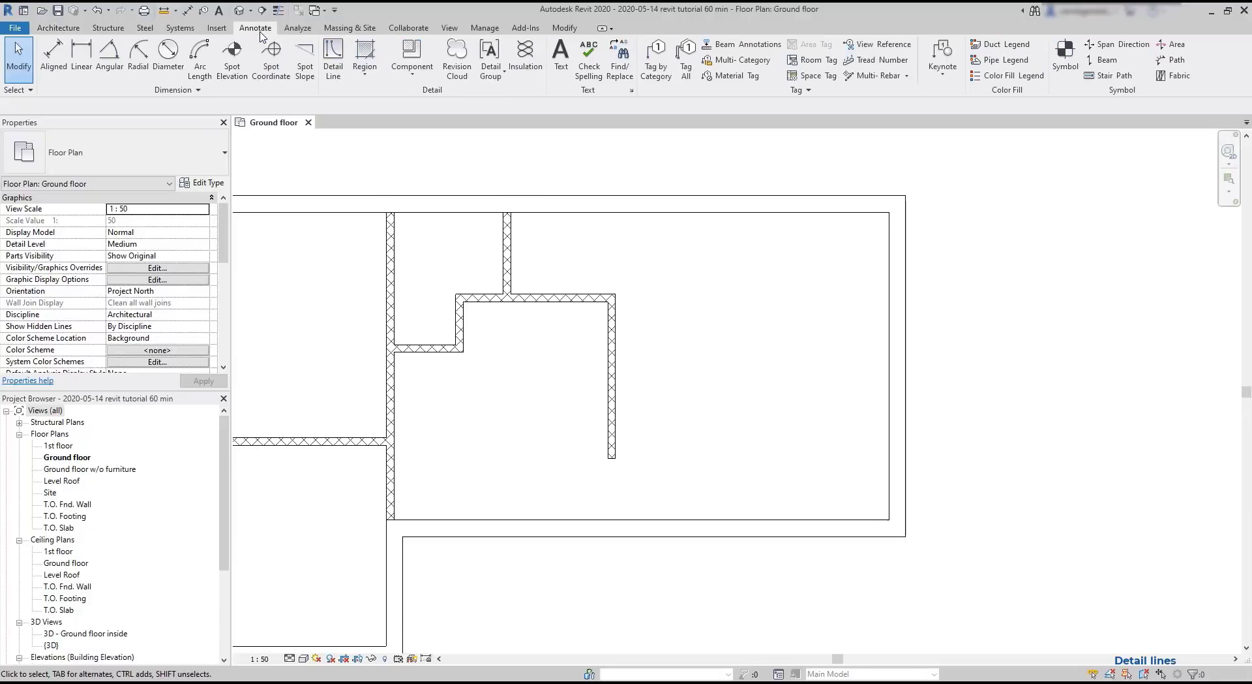
{"action": "left_click", "coordinate": [333, 59]}
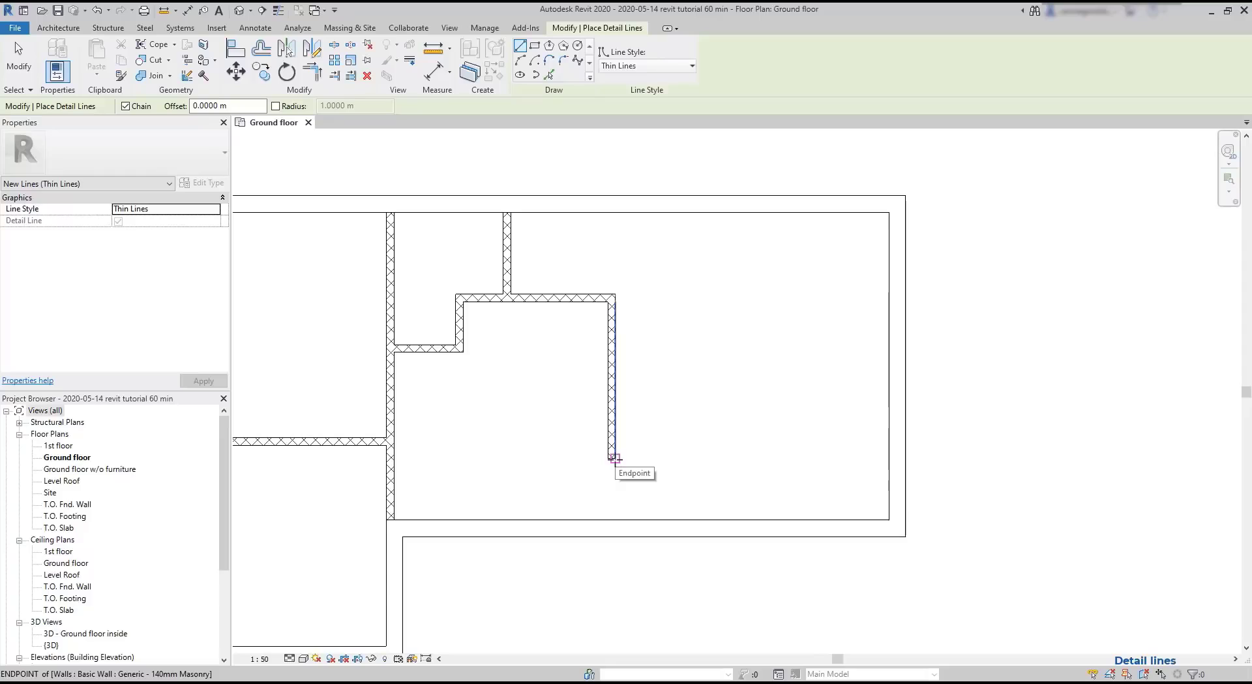
{"action": "left_click", "coordinate": [614, 457]}
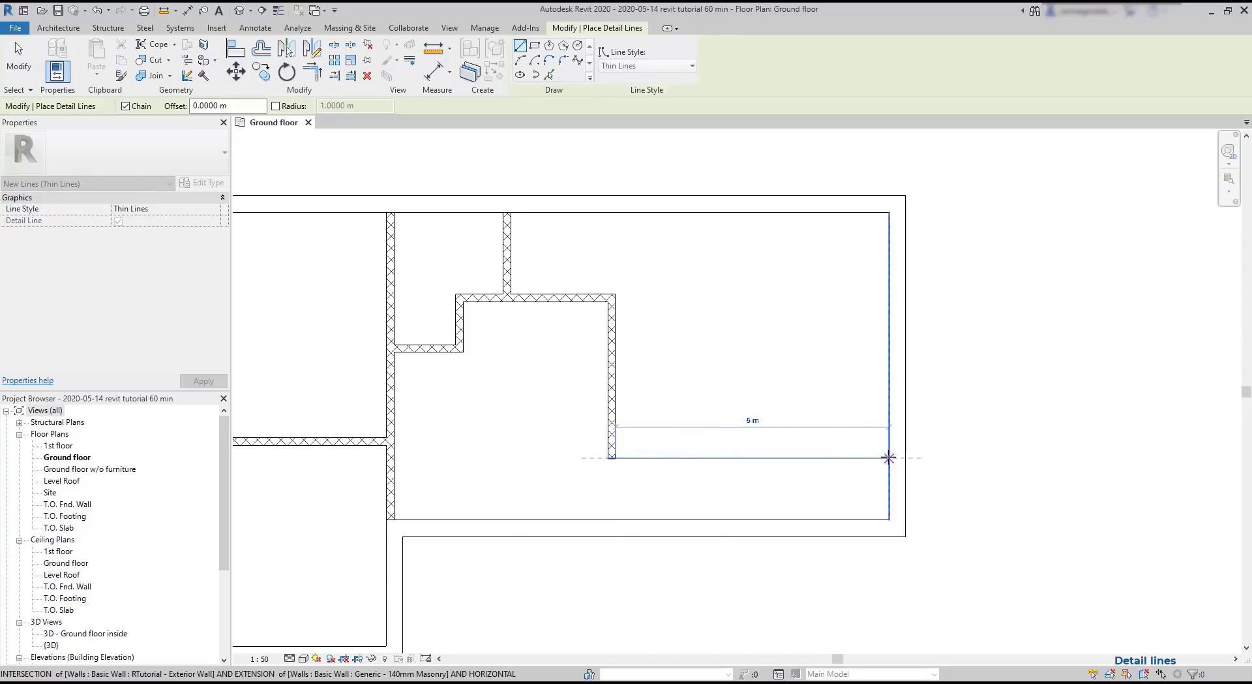
{"action": "left_click", "coordinate": [888, 457]}
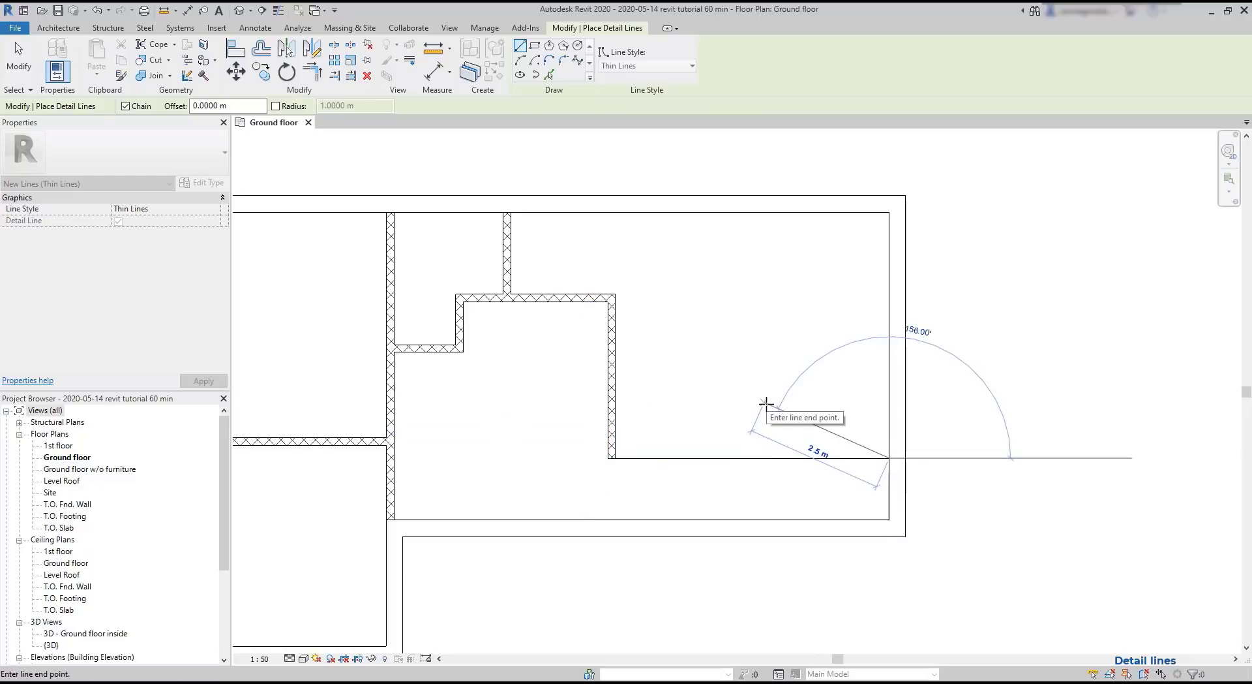
{"action": "key", "text": "Escape"}
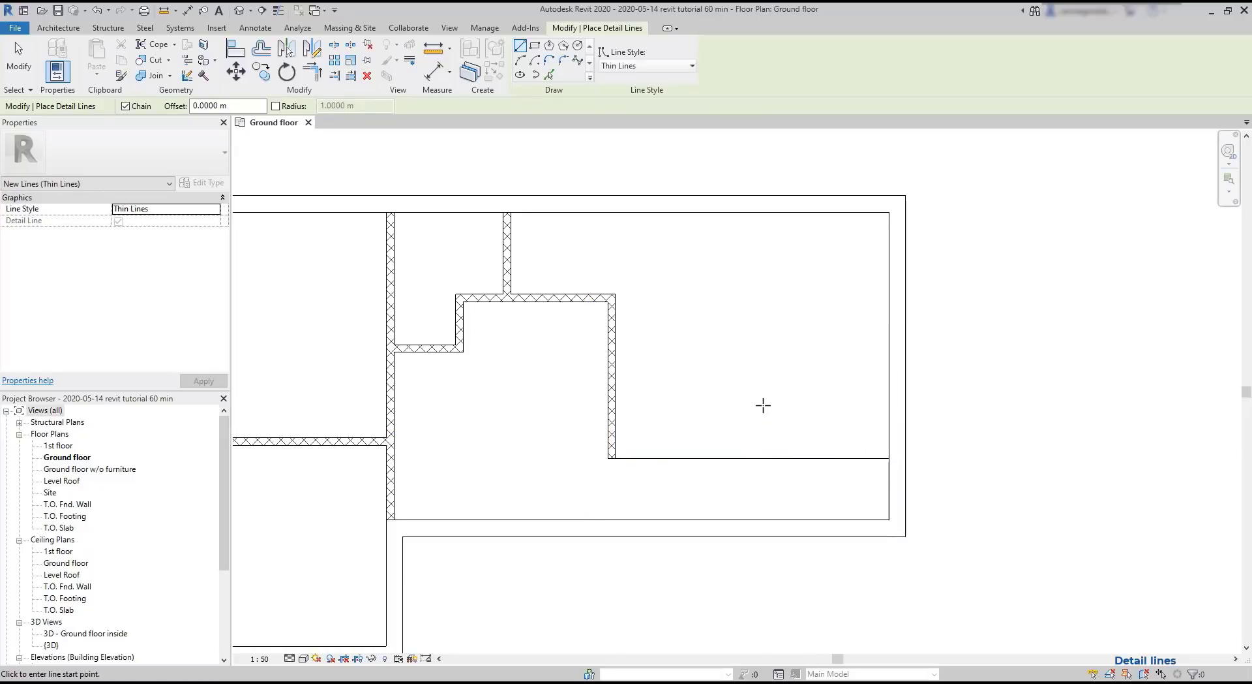
Step: Draw an RTutorial - Interior Wall, located by Wall Centerline, from the detail line's midpoint straight up to the top exterior wall
{"action": "key", "text": "w"}
{"action": "key", "text": "a"}
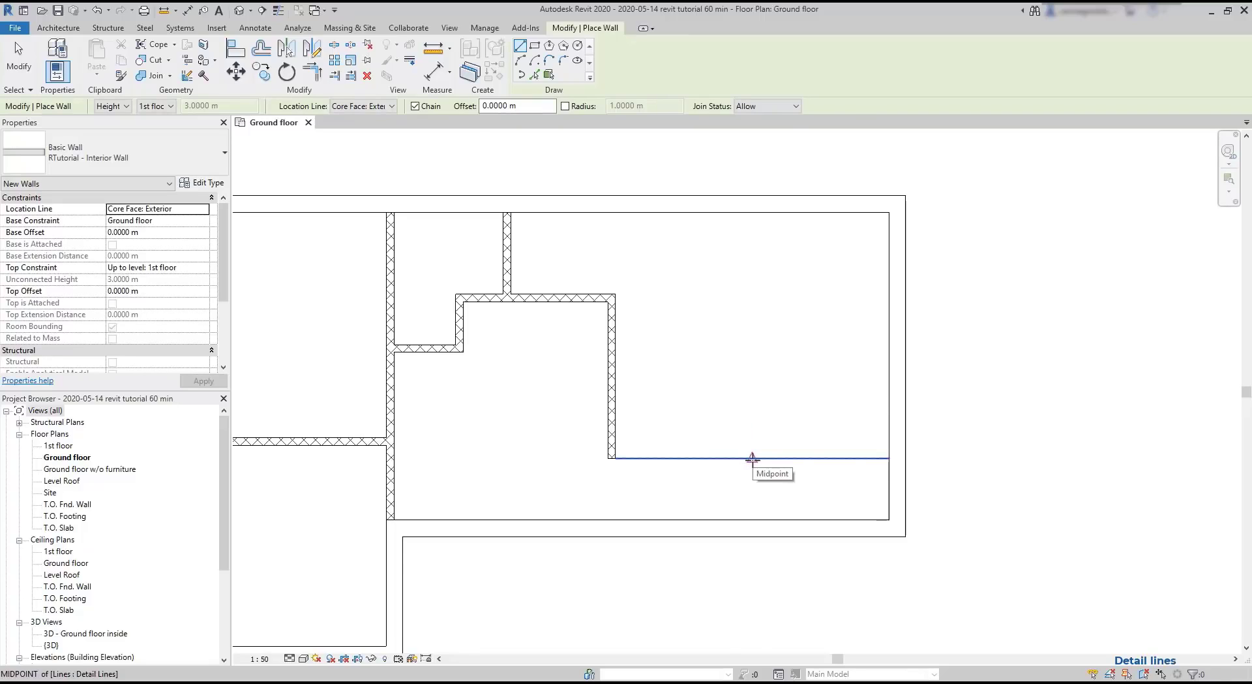
{"action": "left_click", "coordinate": [753, 458]}
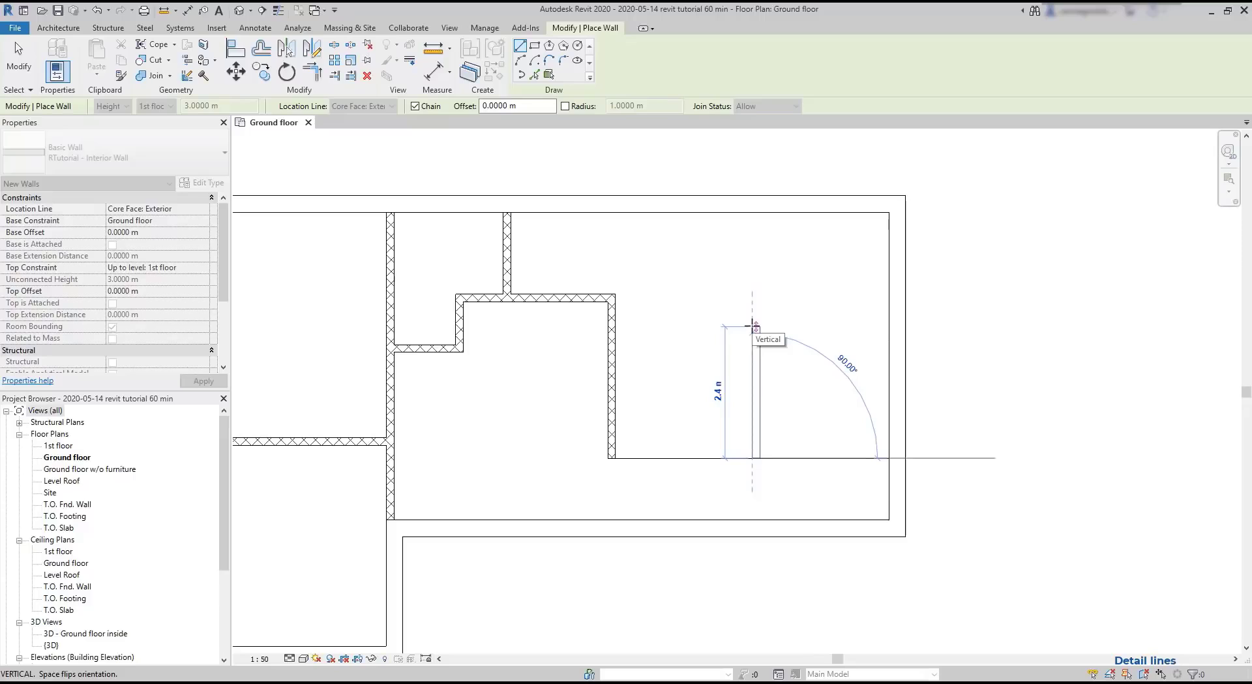
{"action": "key", "text": "Escape"}
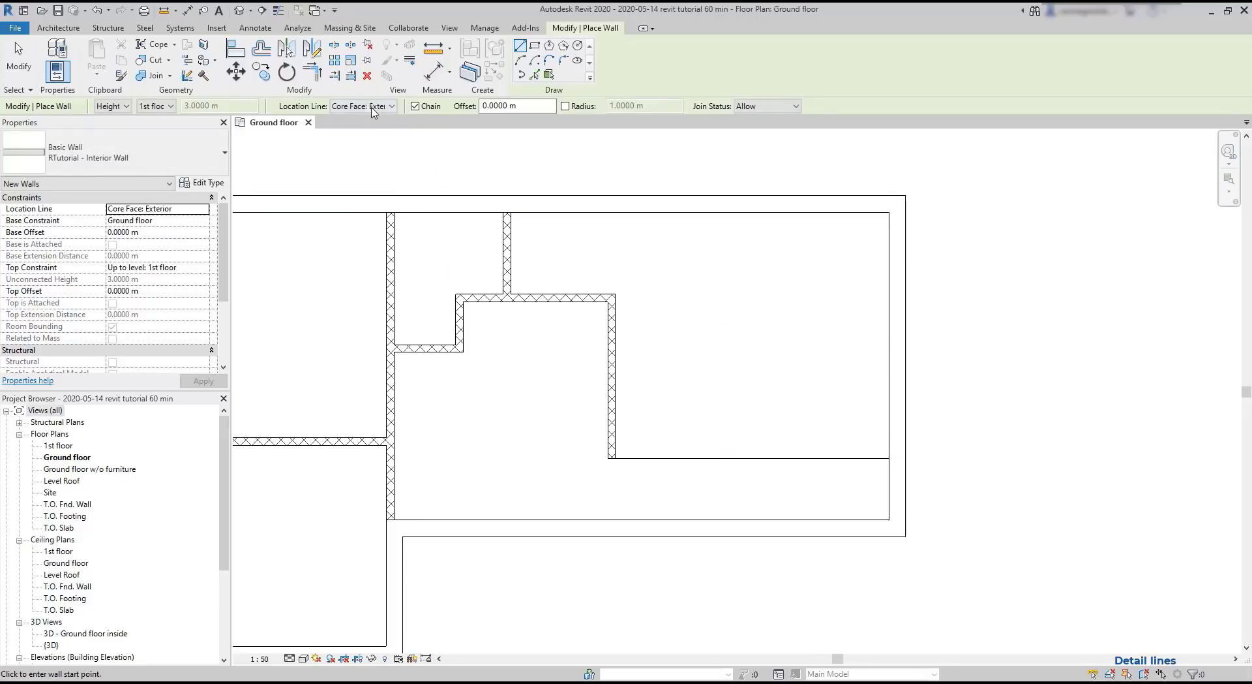
{"action": "left_click", "coordinate": [369, 107]}
{"action": "left_click", "coordinate": [392, 120]}
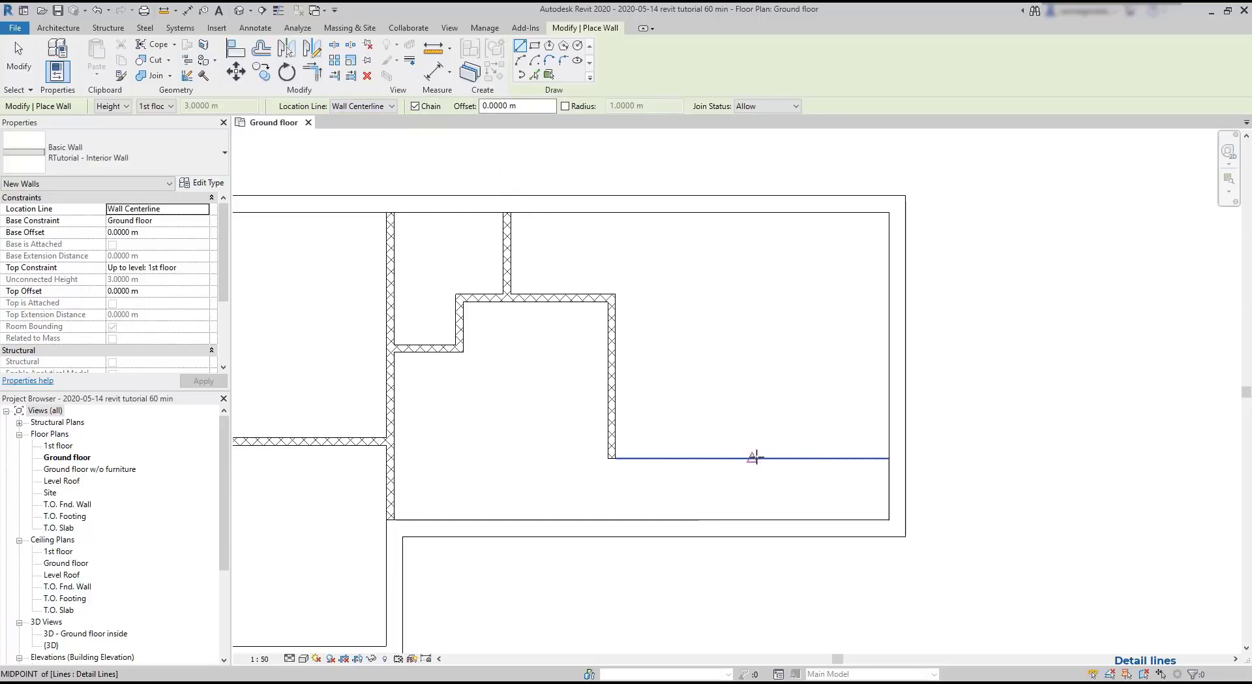
{"action": "left_click", "coordinate": [752, 458]}
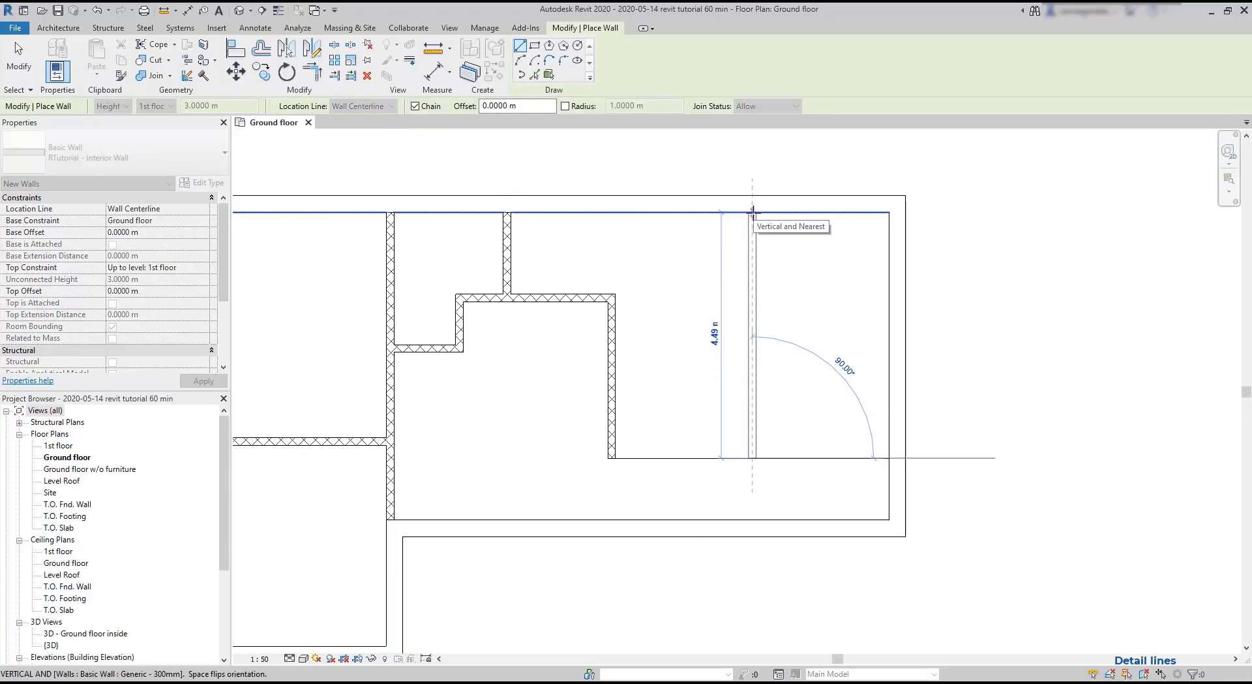
{"action": "left_click", "coordinate": [752, 204]}
{"action": "key", "text": "Escape"}
{"action": "key", "text": "Escape"}
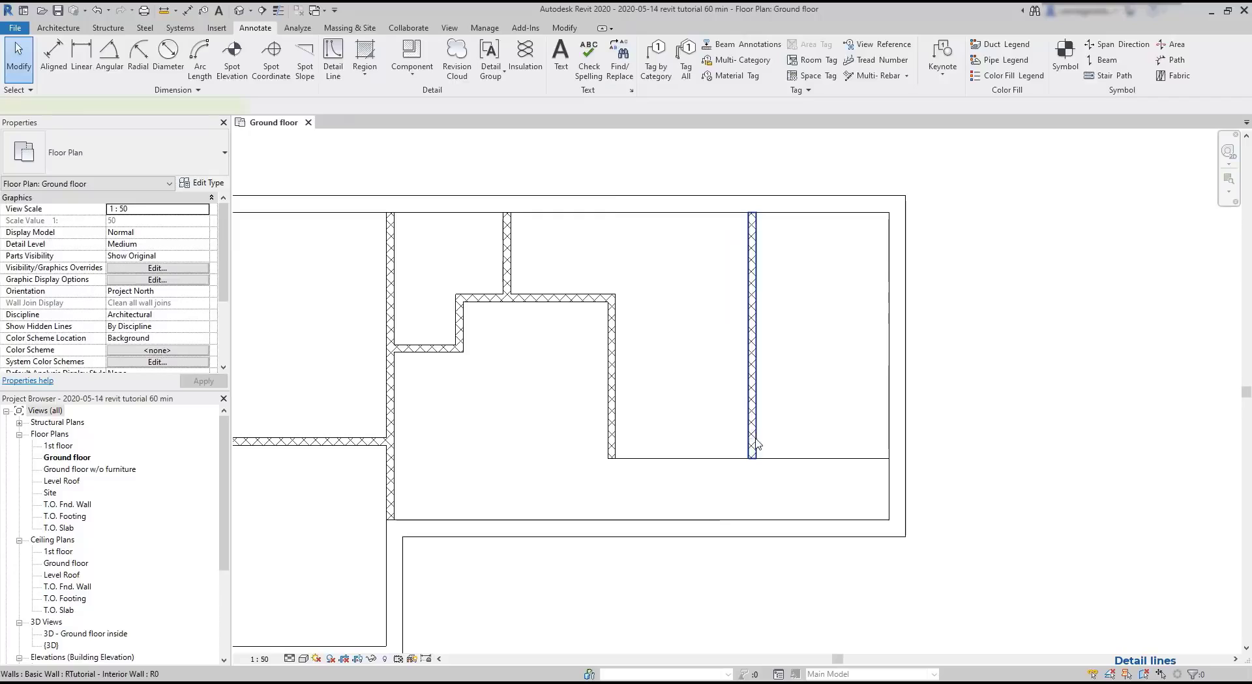
Step: Extend the new interior wall's lower end down to the bottom exterior wall
{"action": "left_click", "coordinate": [751, 465]}
{"action": "left_click", "coordinate": [751, 504]}
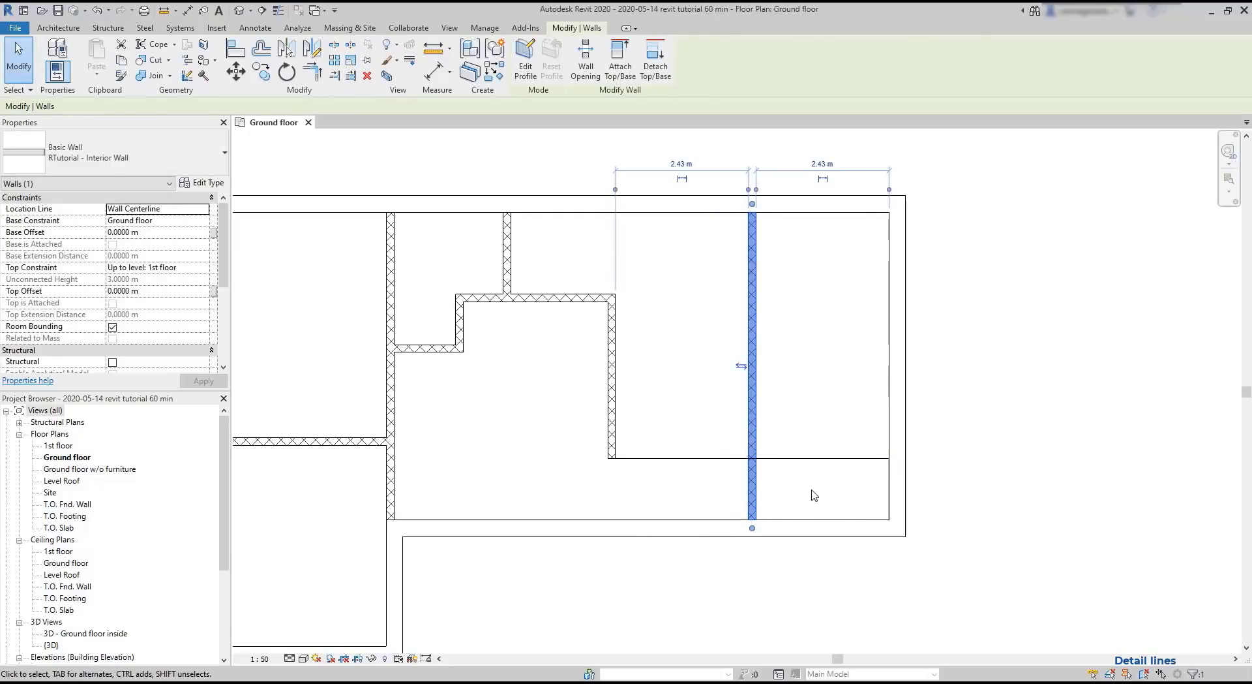
{"action": "key", "text": "Escape"}
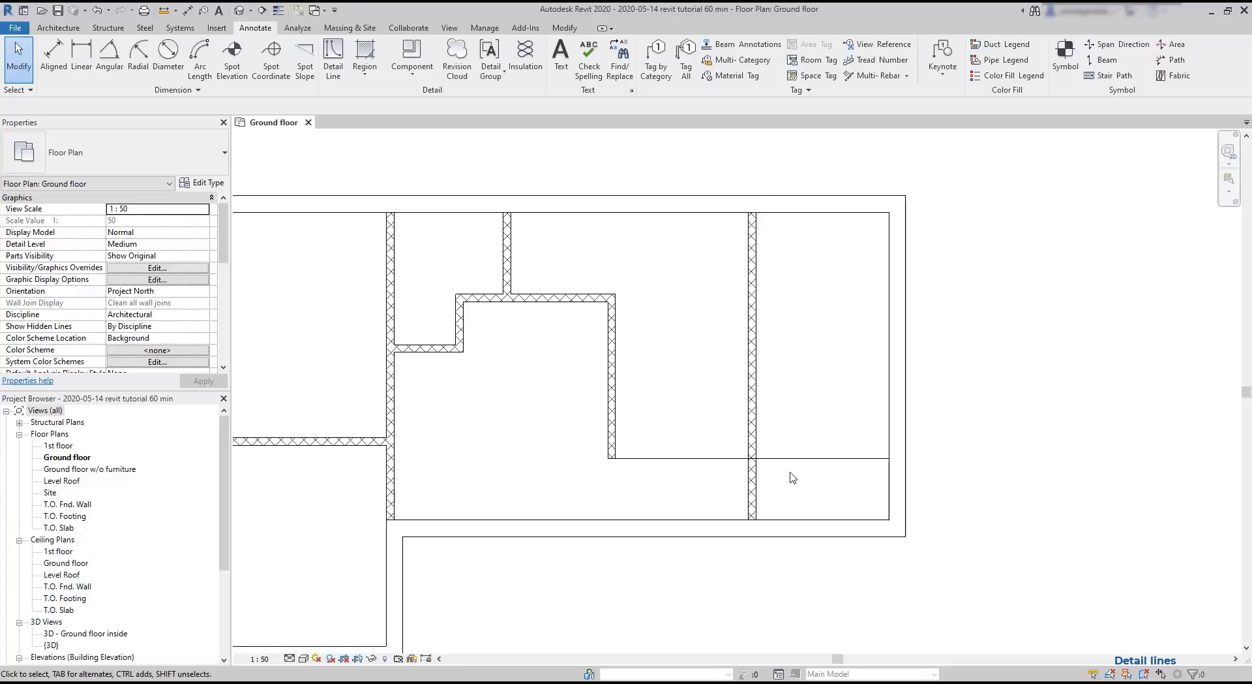
Step: Delete the horizontal helper detail line crossing the new interior wall
{"action": "left_click", "coordinate": [799, 460]}
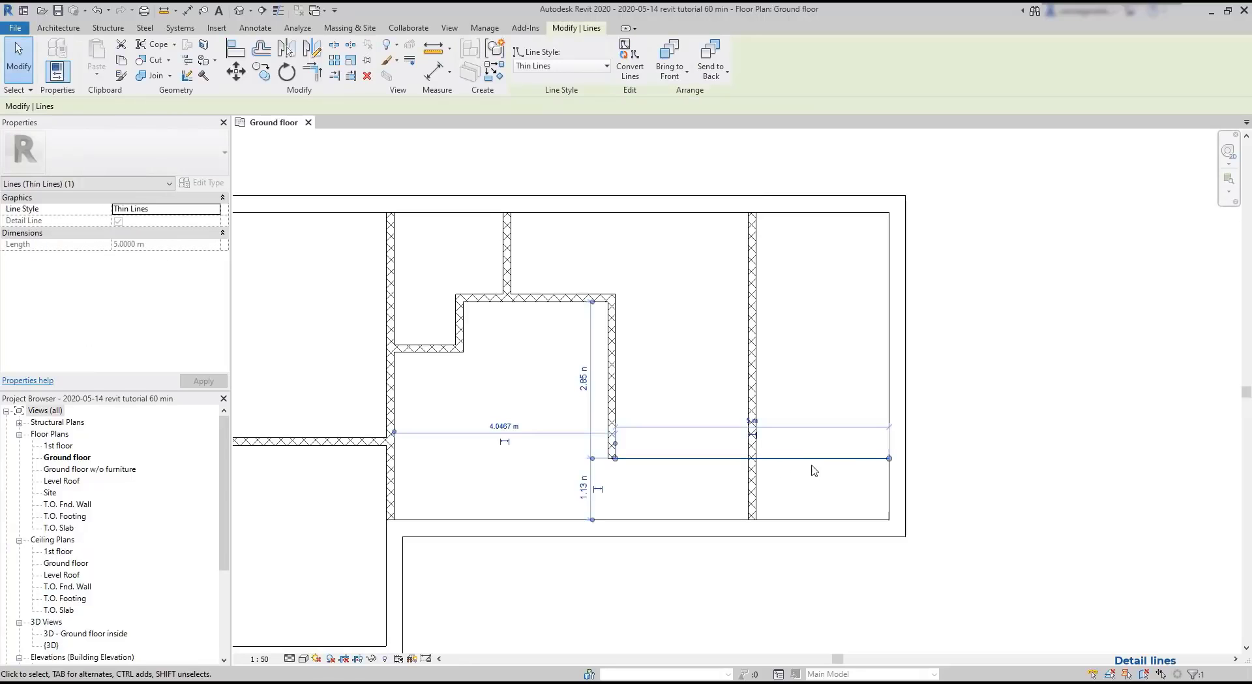
{"action": "key", "text": "Delete"}
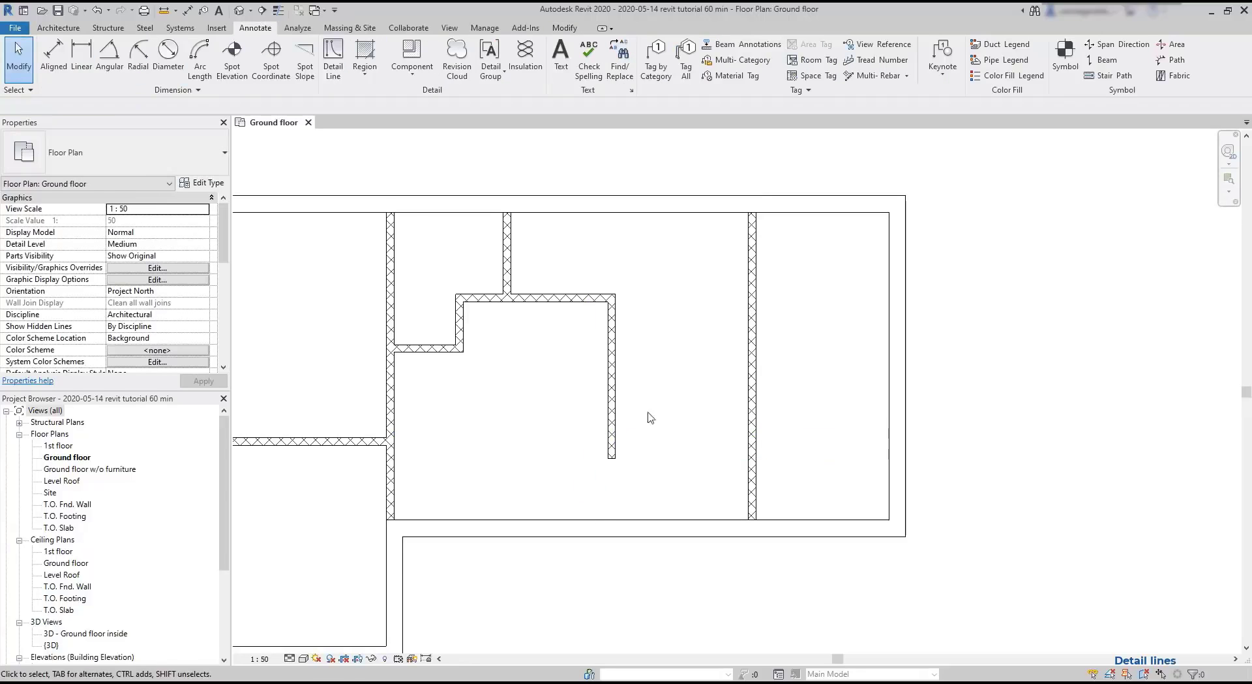
{"action": "middle_click_drag", "start_coordinate": [563, 412], "coordinate": [684, 437]}
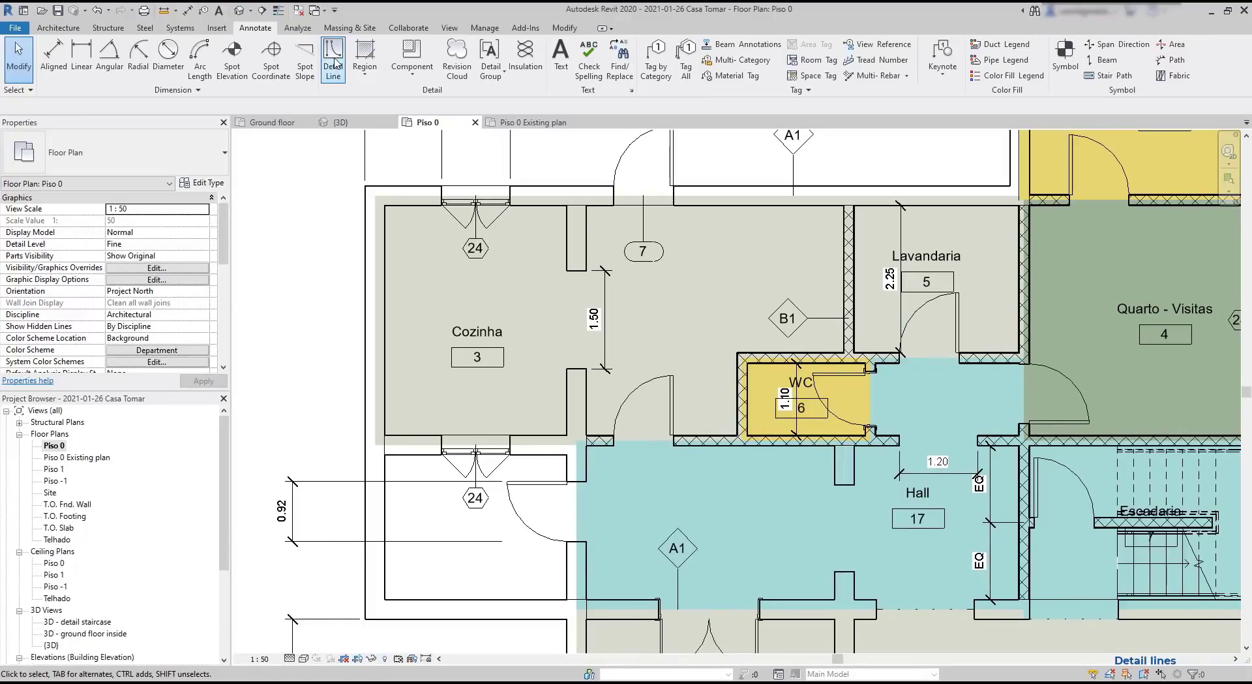
Step: Draw a vertical detail line in the Hidden Lines style from the WC's upper-left outer corner up to the top exterior wall's inner face
{"action": "left_click", "coordinate": [334, 54]}
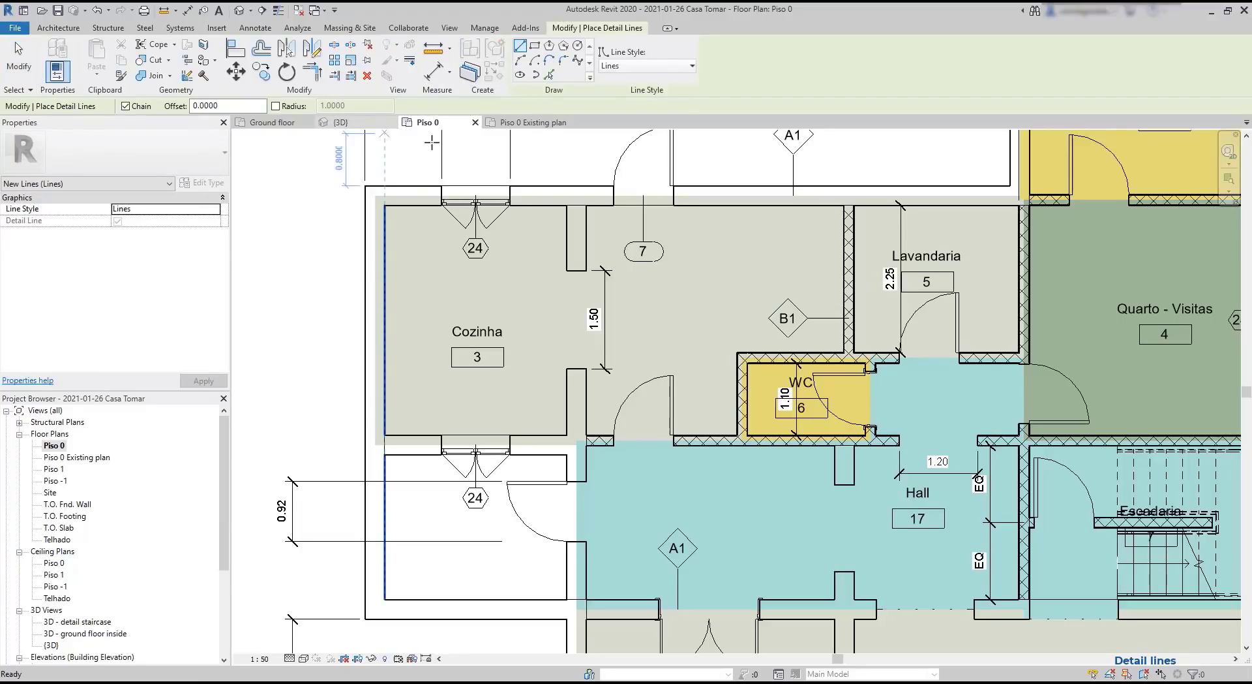
{"action": "left_click", "coordinate": [667, 68]}
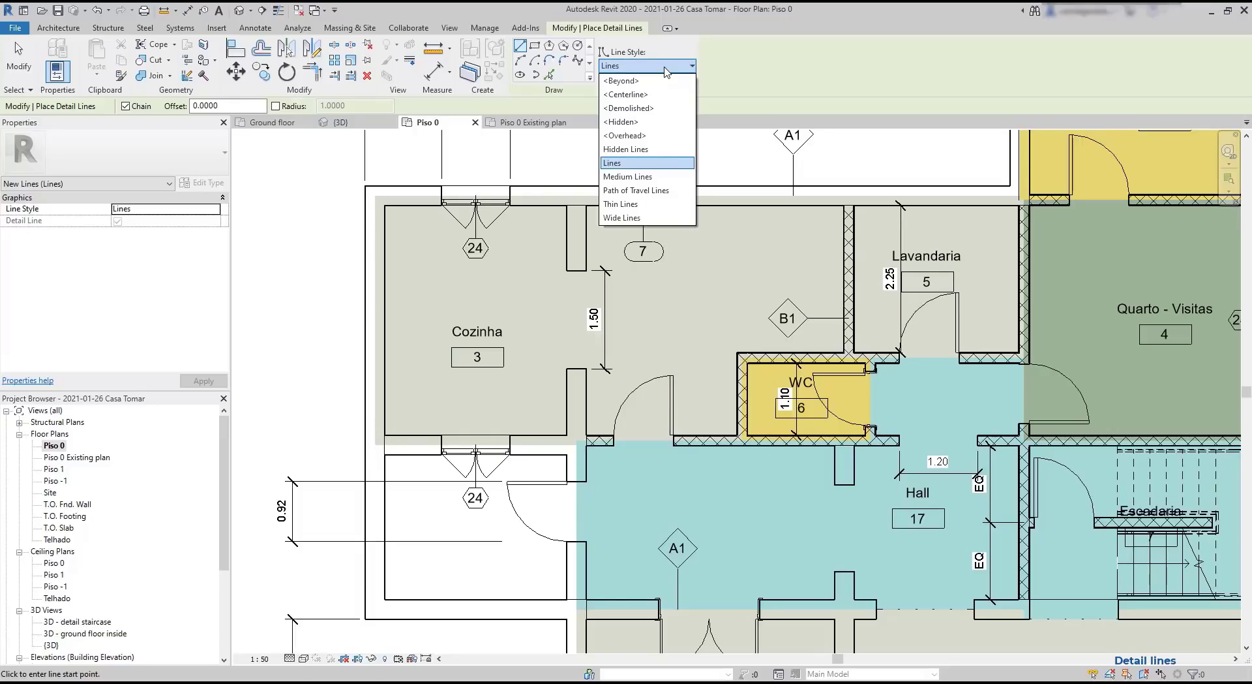
{"action": "left_click", "coordinate": [625, 149]}
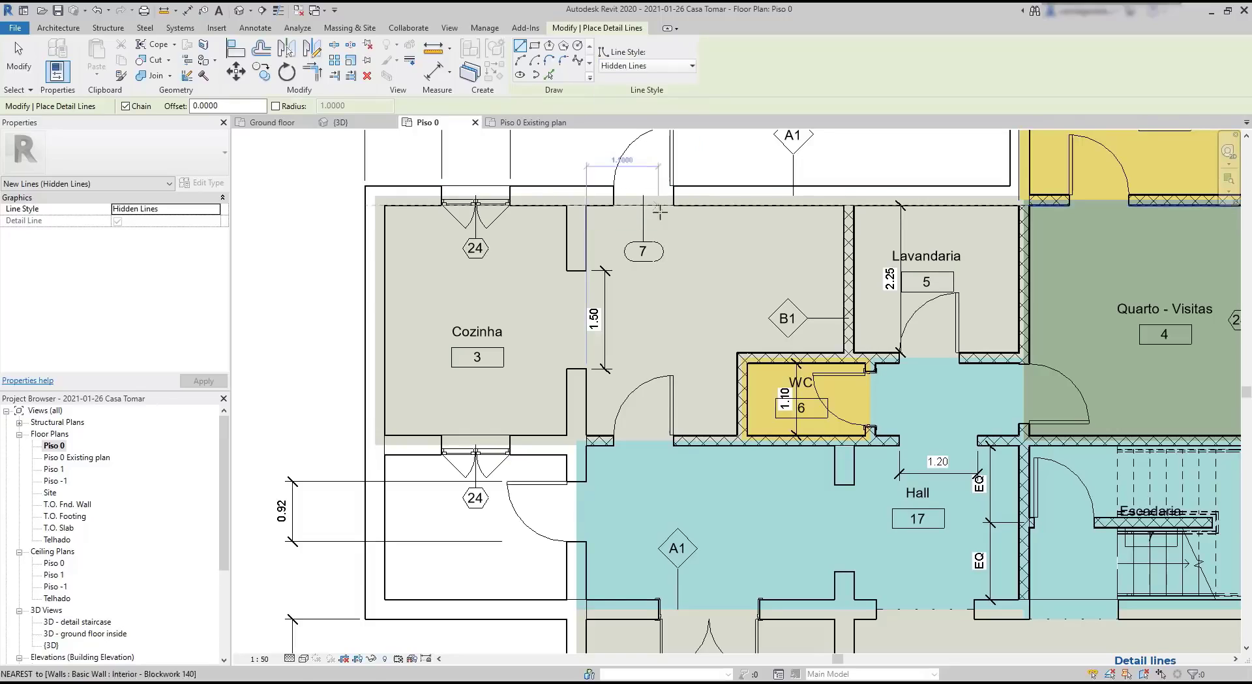
{"action": "left_click", "coordinate": [738, 353]}
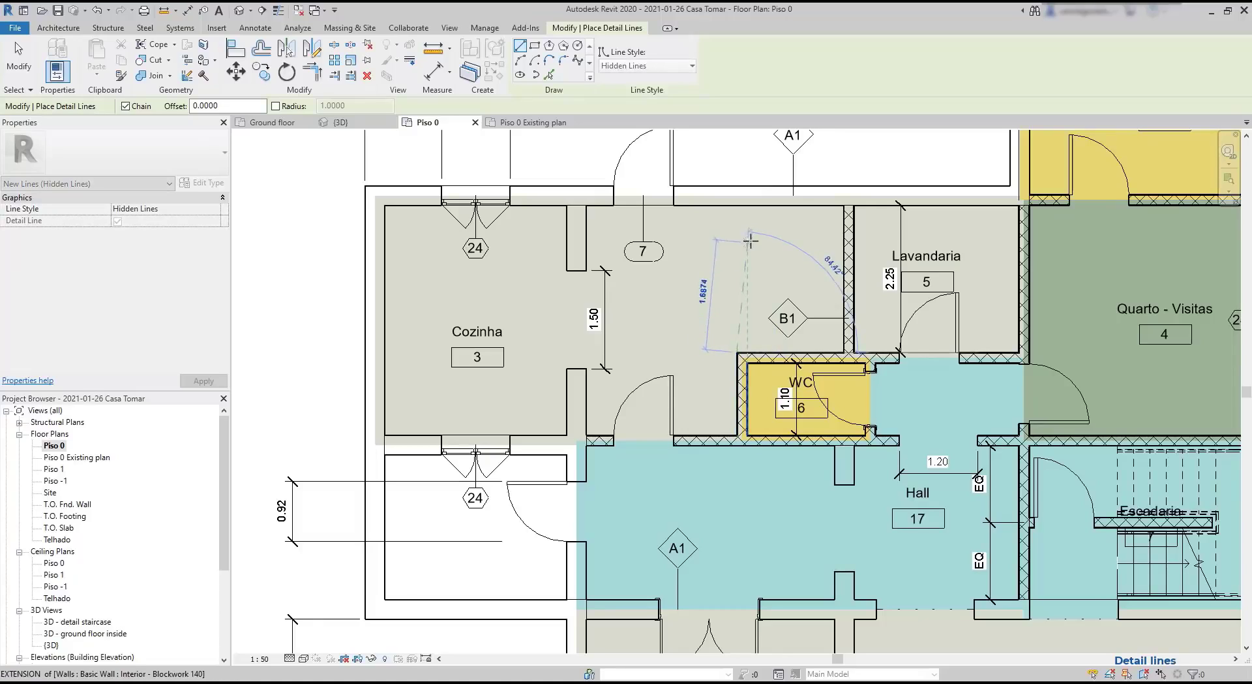
{"action": "left_click", "coordinate": [737, 206]}
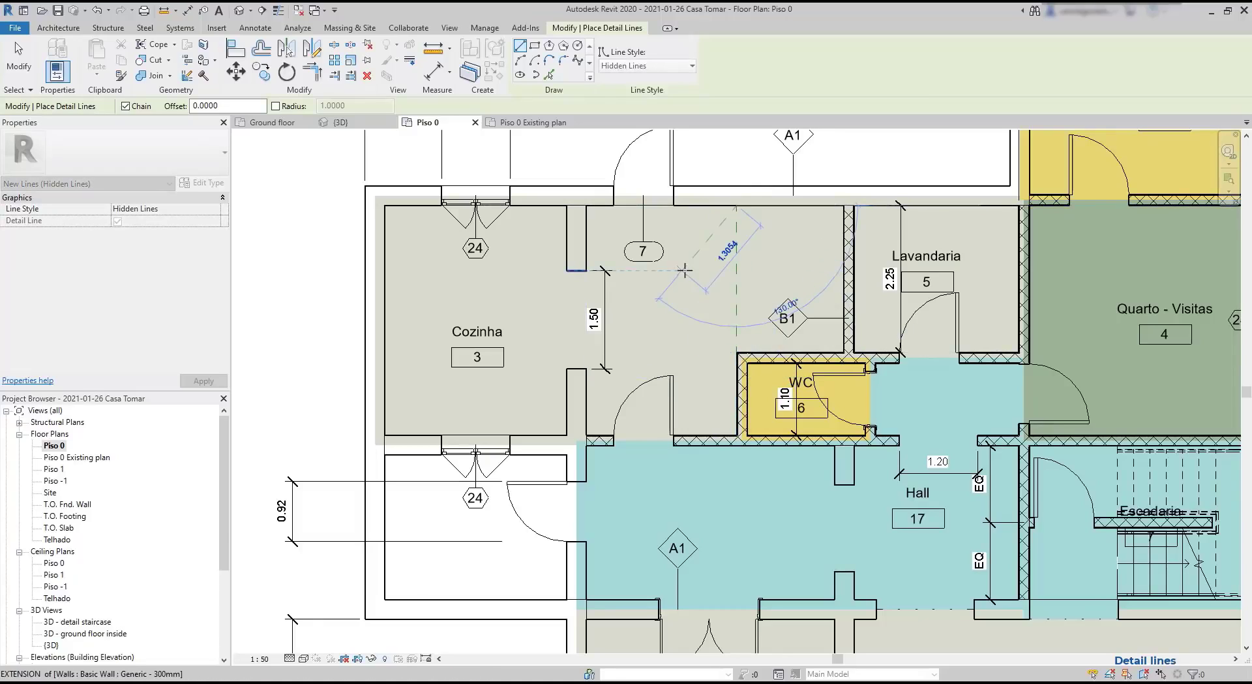
{"action": "key", "text": "Escape"}
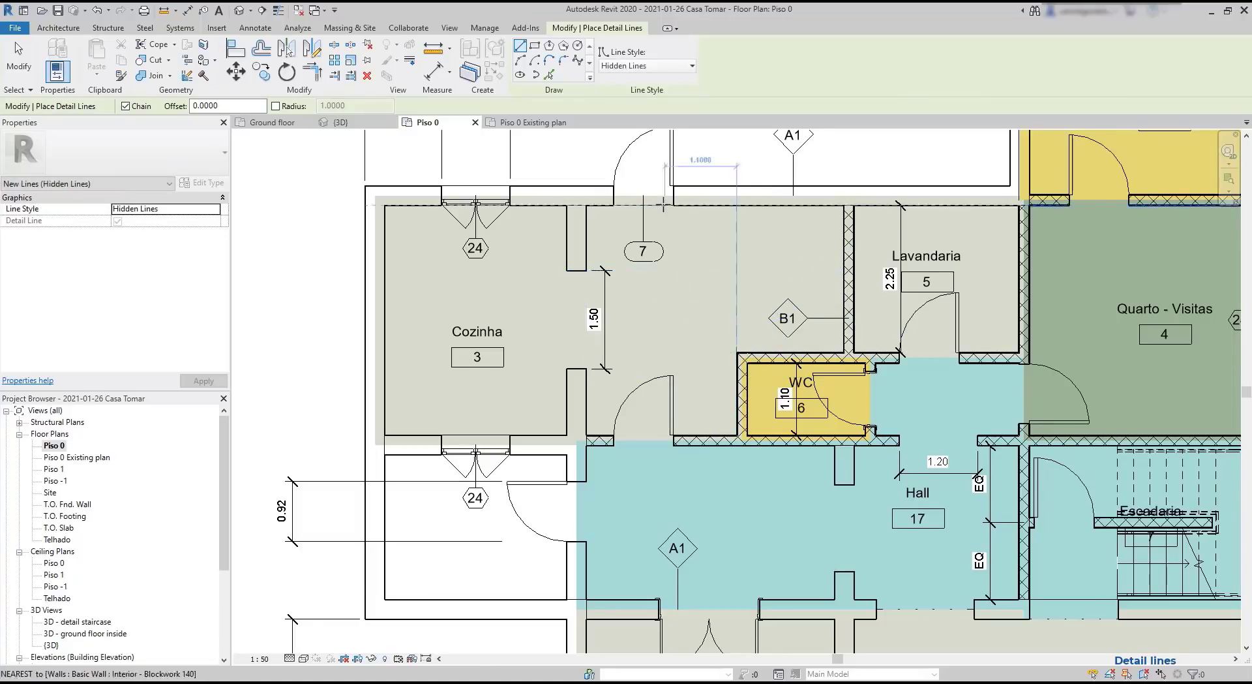
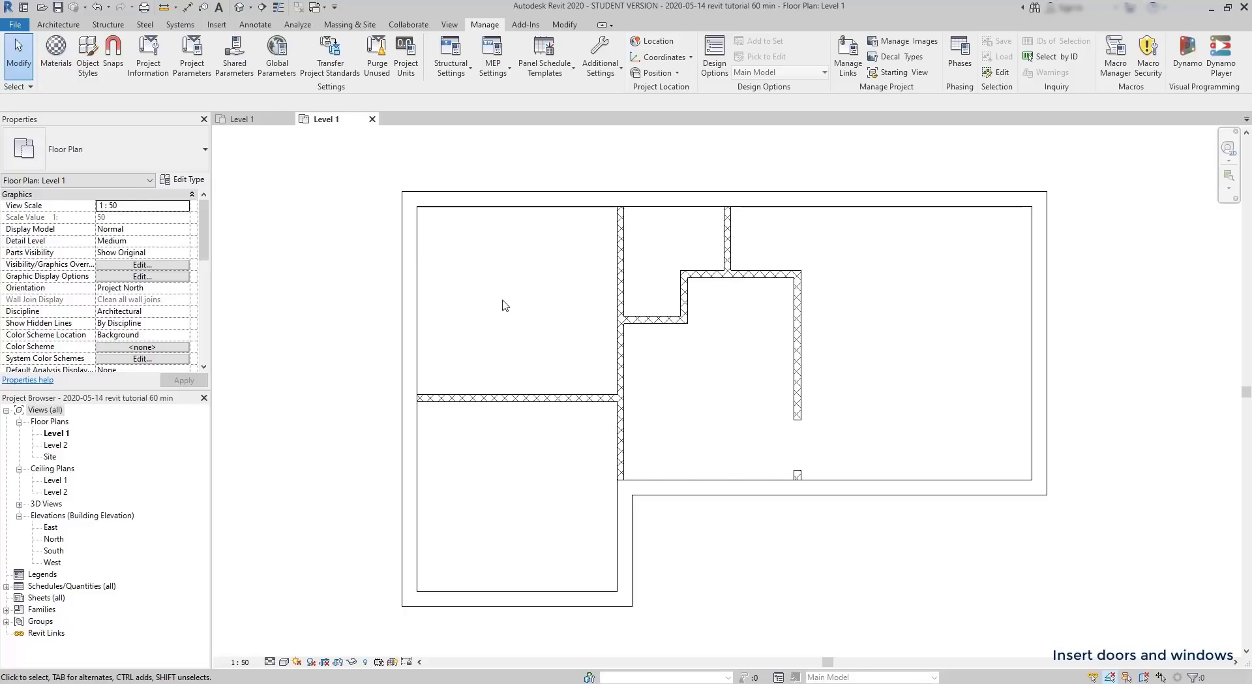
Step: Place an M_Single-Flush 0915 x 2134mm door in the horizontal partition, 1 m from the vertical partition, swinging into the lower room and hinged on the right
{"action": "left_click", "coordinate": [60, 25]}
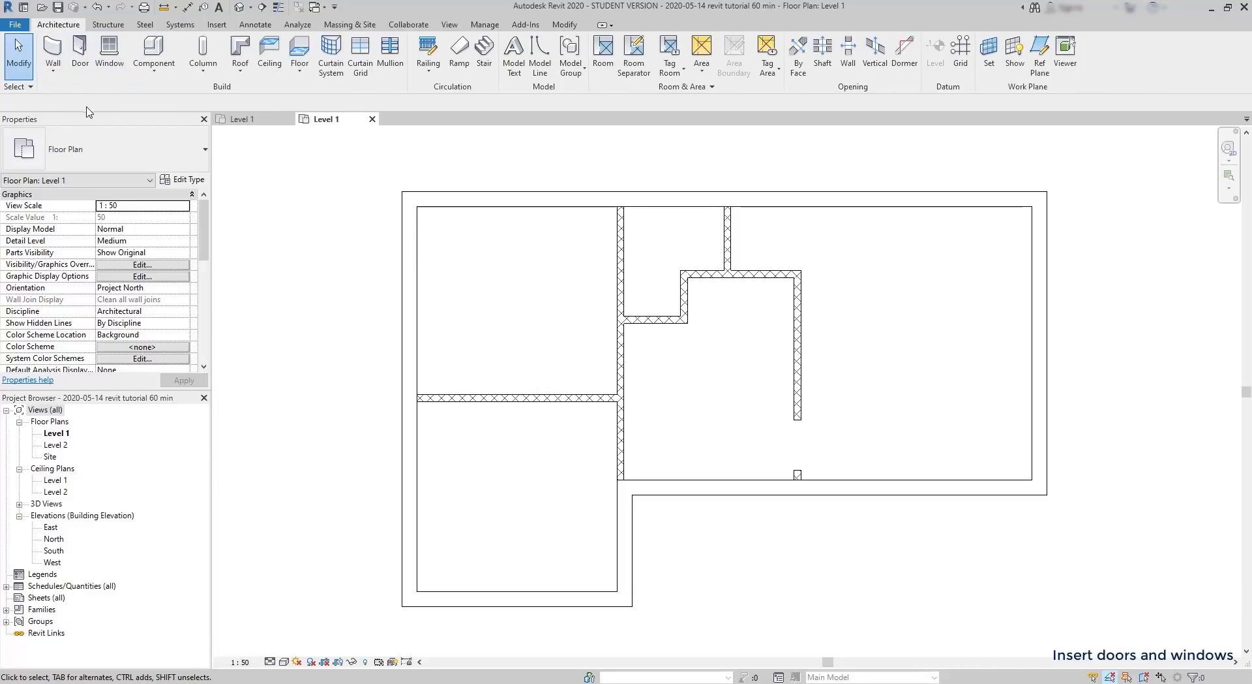
{"action": "left_click", "coordinate": [81, 54]}
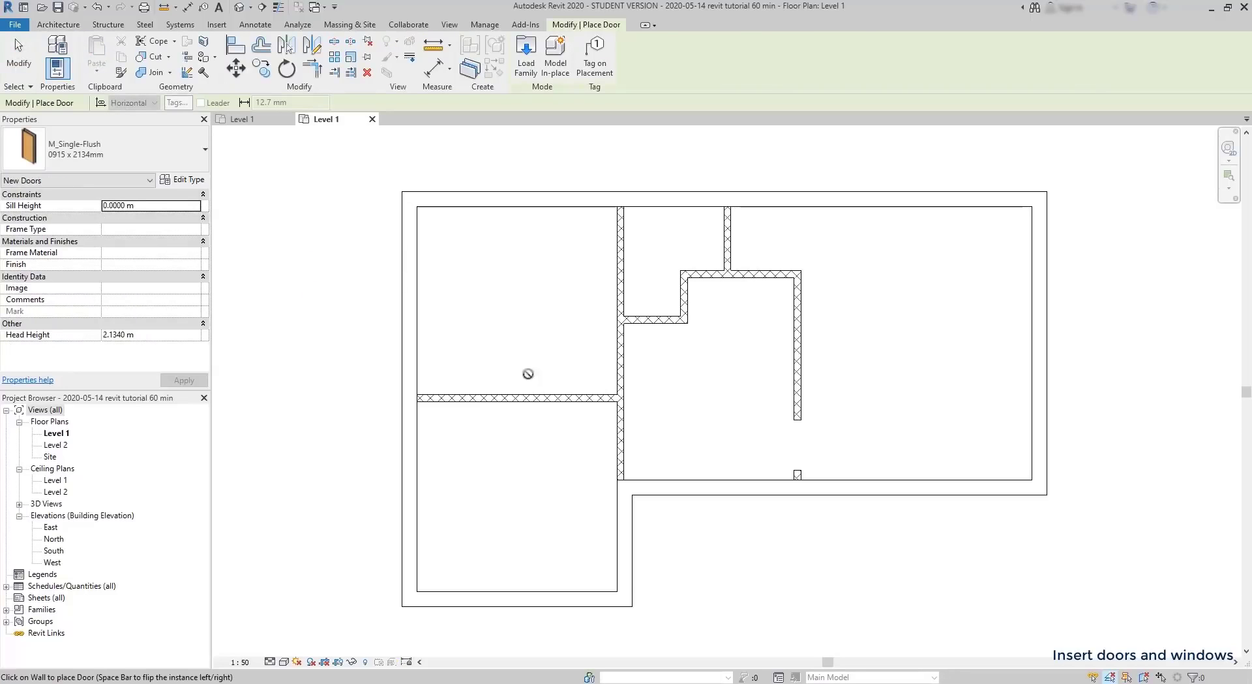
{"action": "scroll", "coordinate": [554, 408], "scroll_direction": "up", "scroll_amount": 2}
{"action": "scroll", "coordinate": [553, 412], "scroll_direction": "up", "scroll_amount": 1}
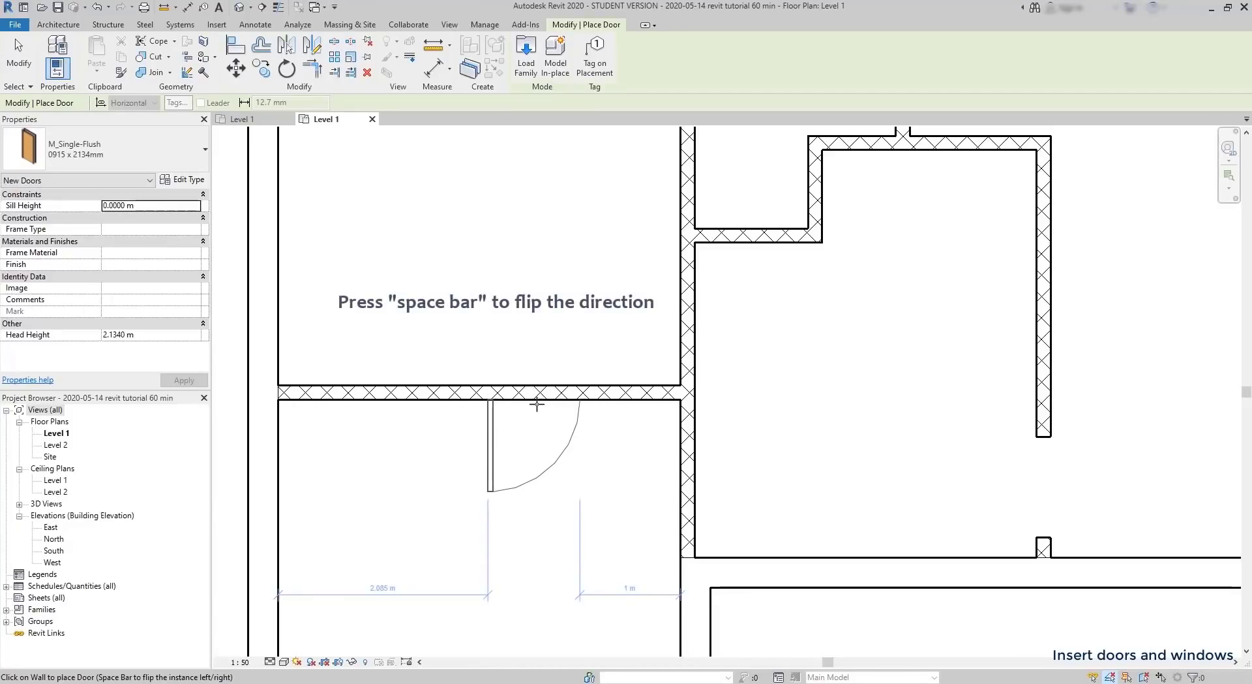
{"action": "key", "text": "space"}
{"action": "key", "text": "space"}
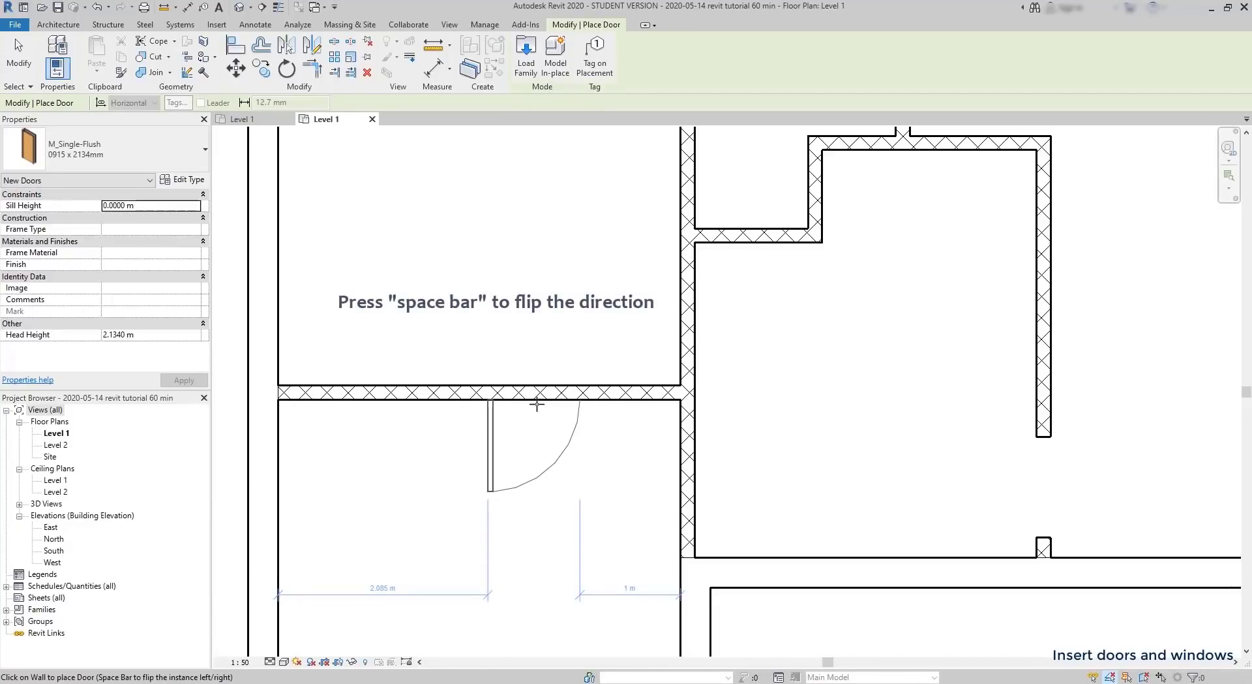
{"action": "key", "text": "space"}
{"action": "left_click", "coordinate": [537, 405]}
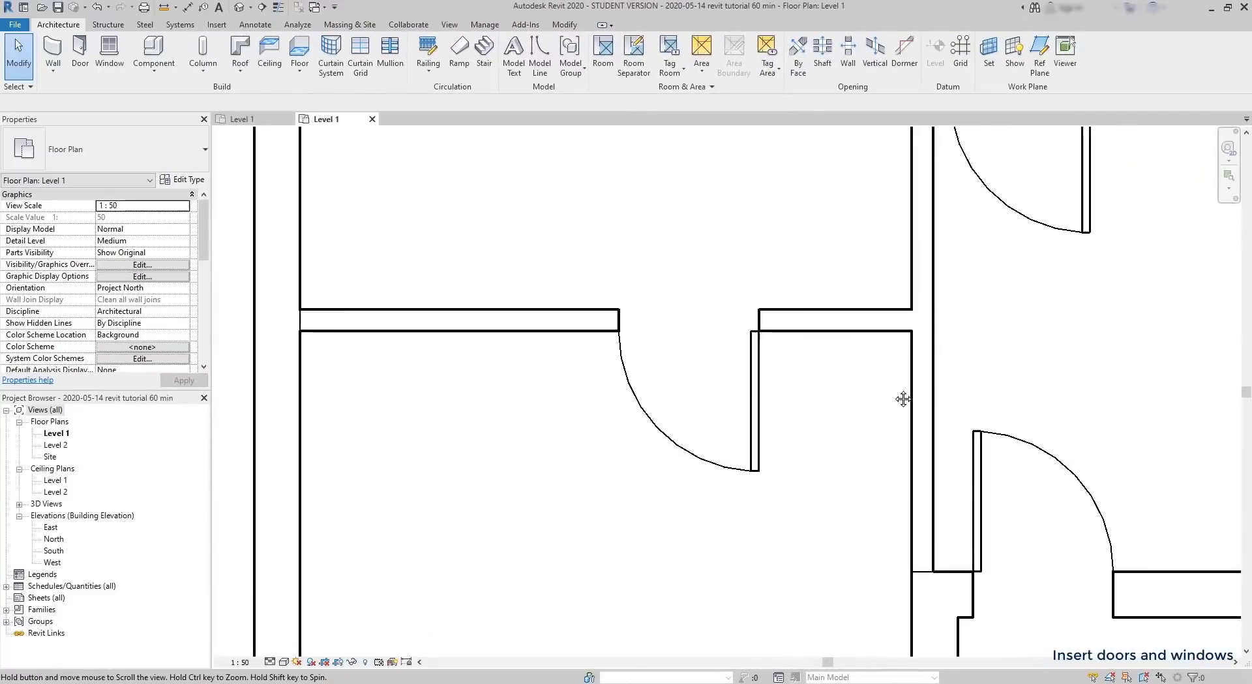
Step: Flip the horizontal partition door's hinge side and back again, and flip its facing so it swings into the upper room
{"action": "middle_click_drag", "start_coordinate": [904, 399], "coordinate": [972, 396]}
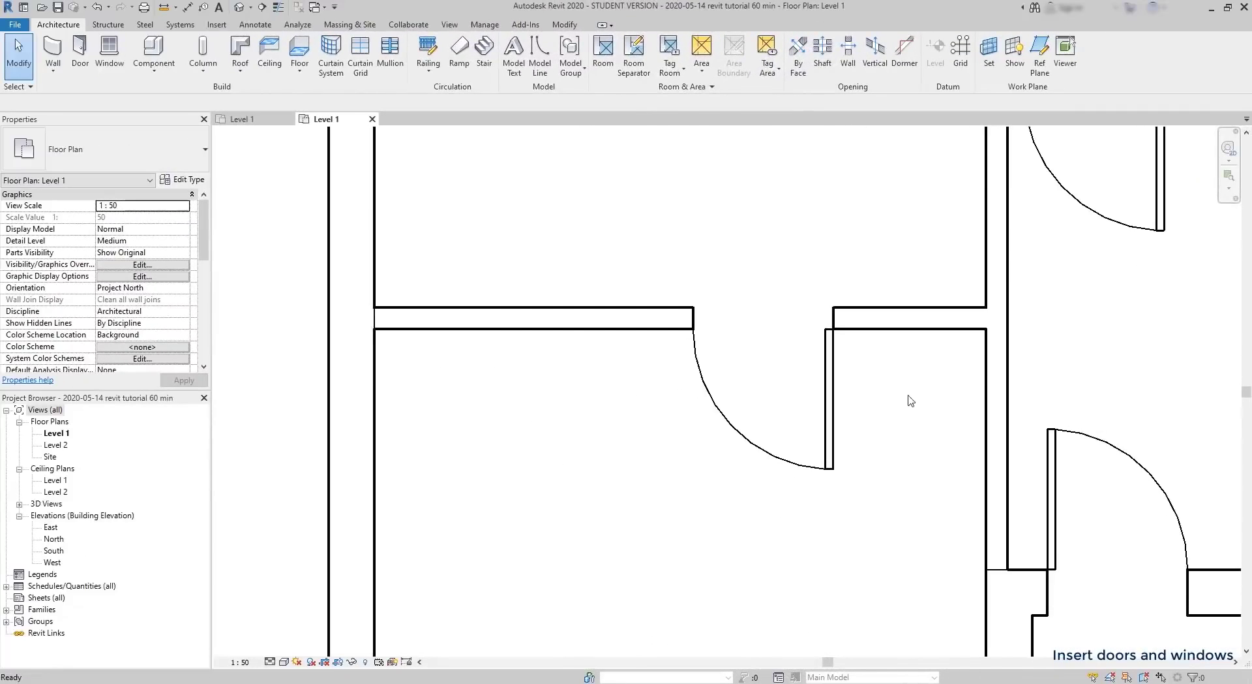
{"action": "left_click", "coordinate": [831, 396]}
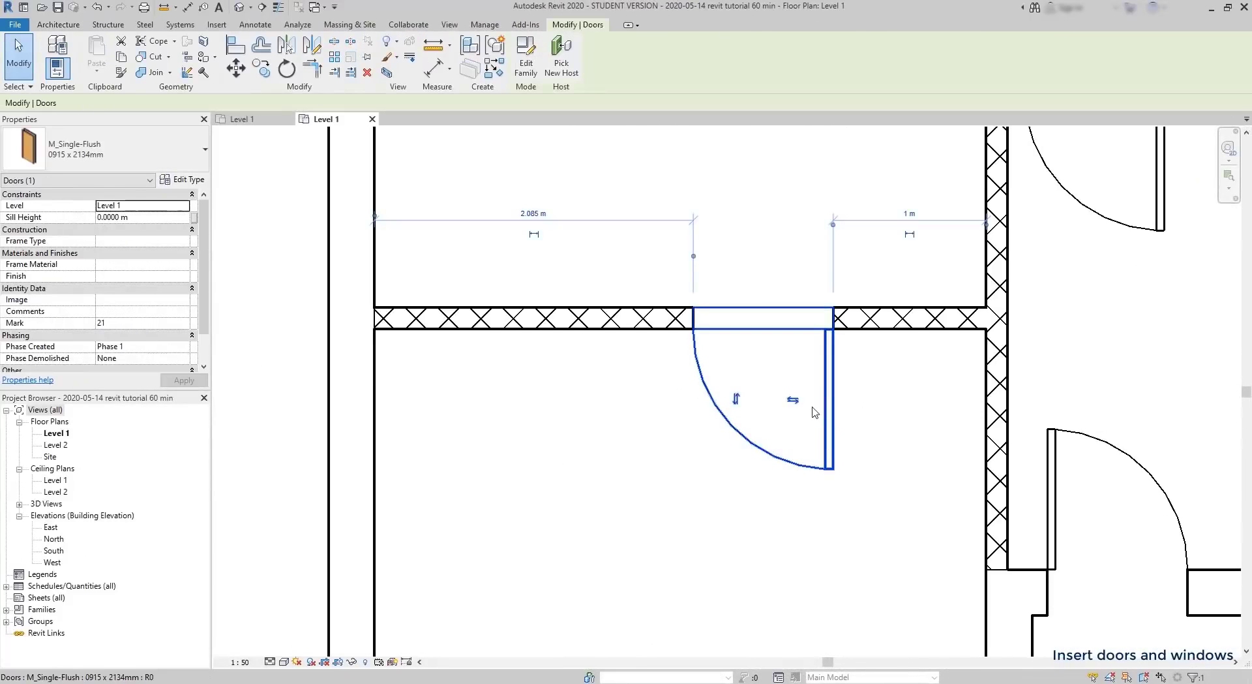
{"action": "left_click", "coordinate": [793, 400]}
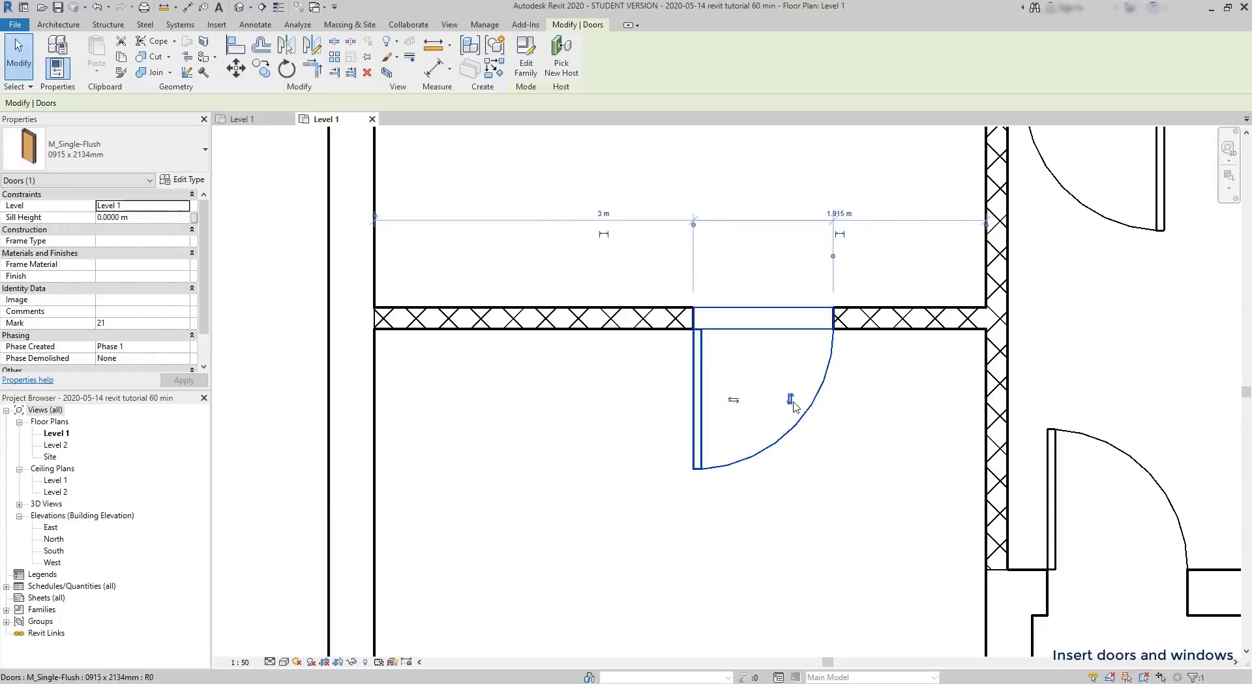
{"action": "left_click", "coordinate": [744, 402]}
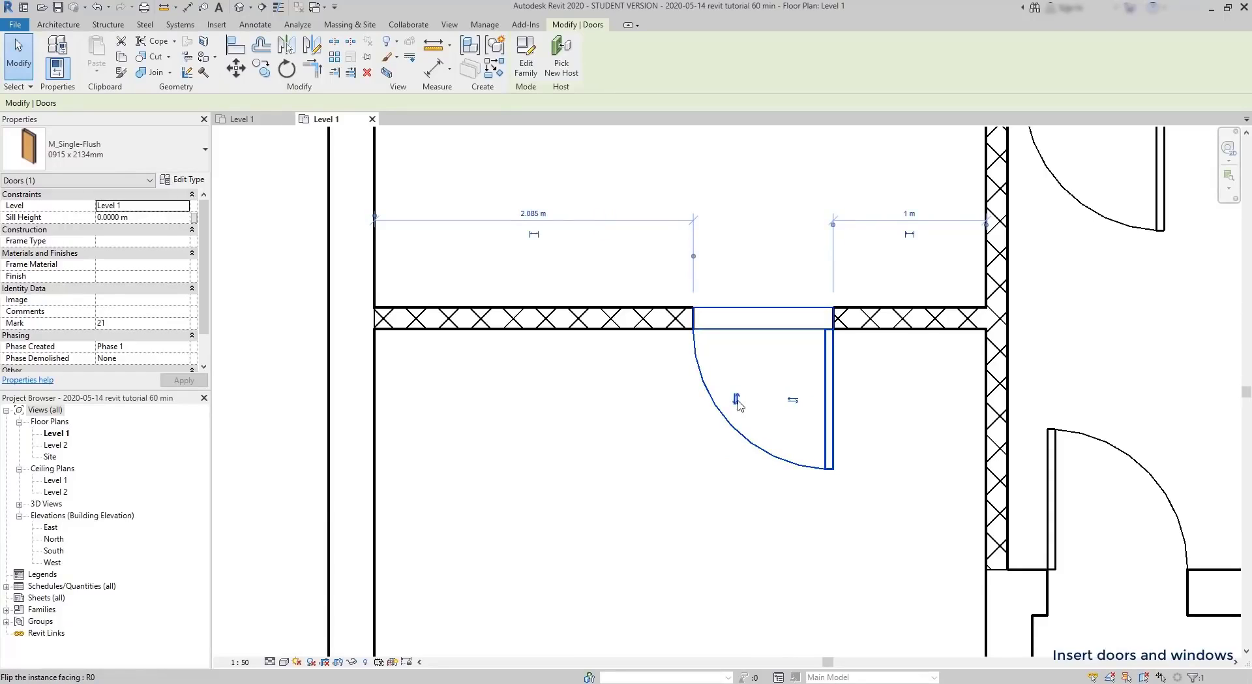
{"action": "left_click", "coordinate": [737, 400]}
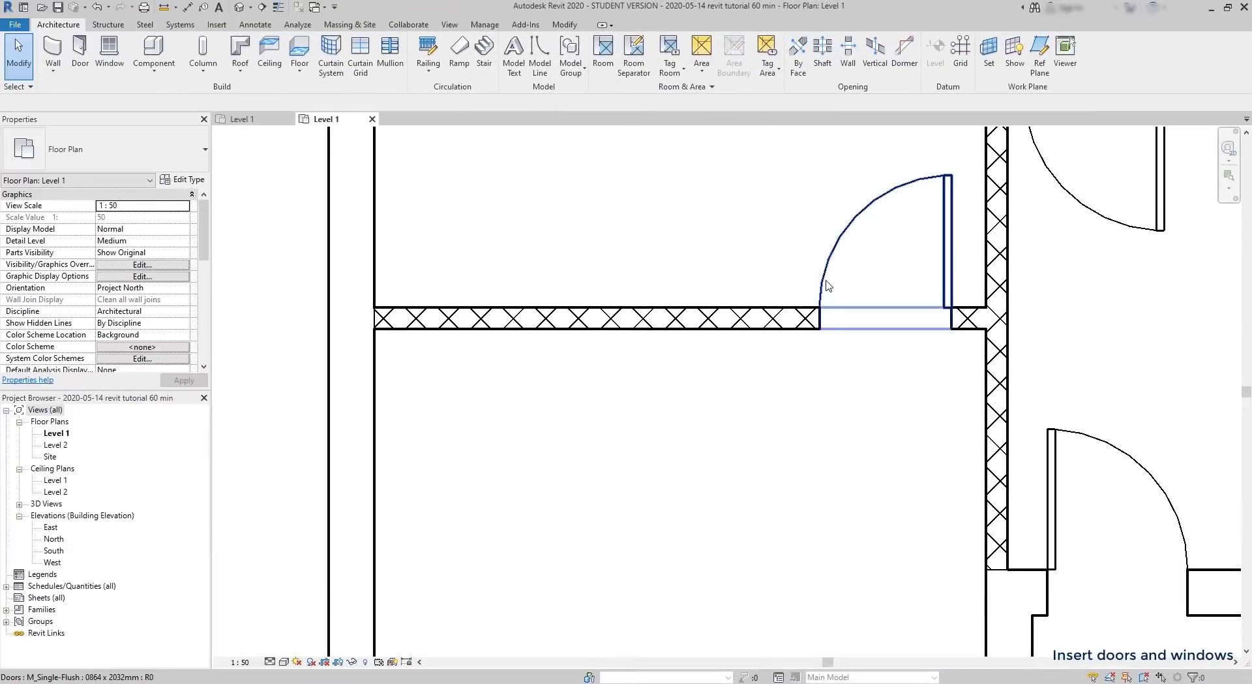
Step: Change the horizontal partition door's type to M_Single-Flush 0762 x 2032mm
{"action": "left_click", "coordinate": [827, 285]}
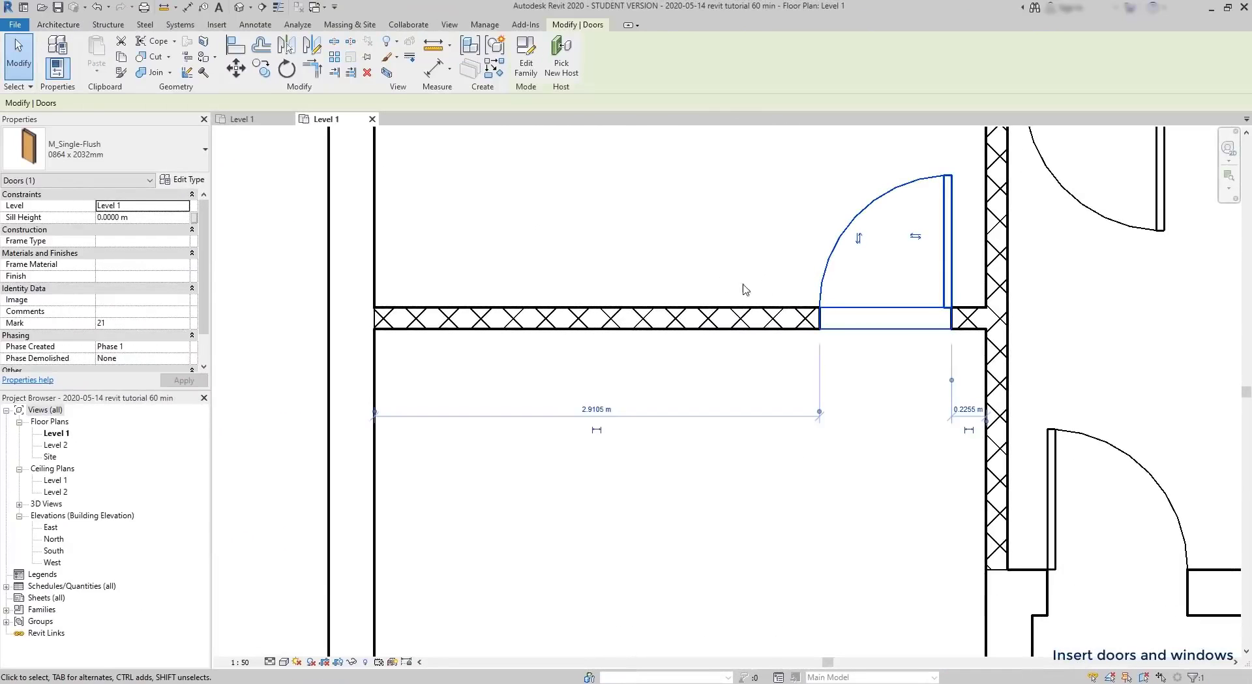
{"action": "left_click", "coordinate": [184, 150]}
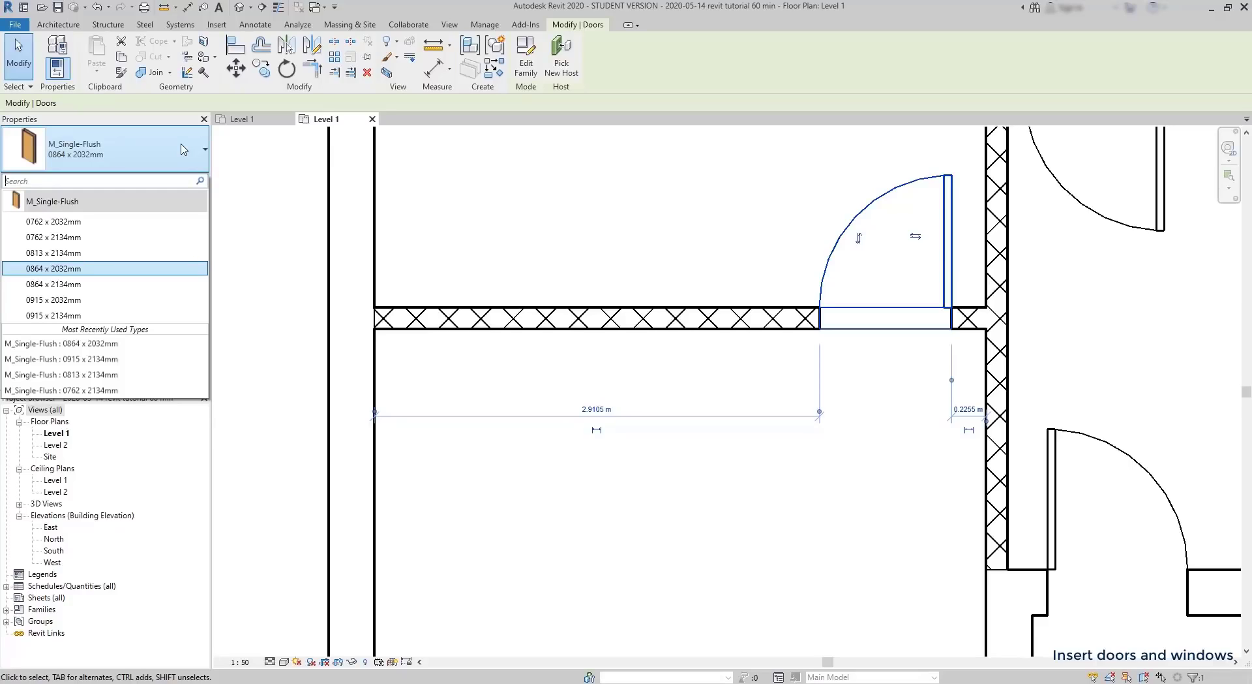
{"action": "left_click", "coordinate": [125, 224]}
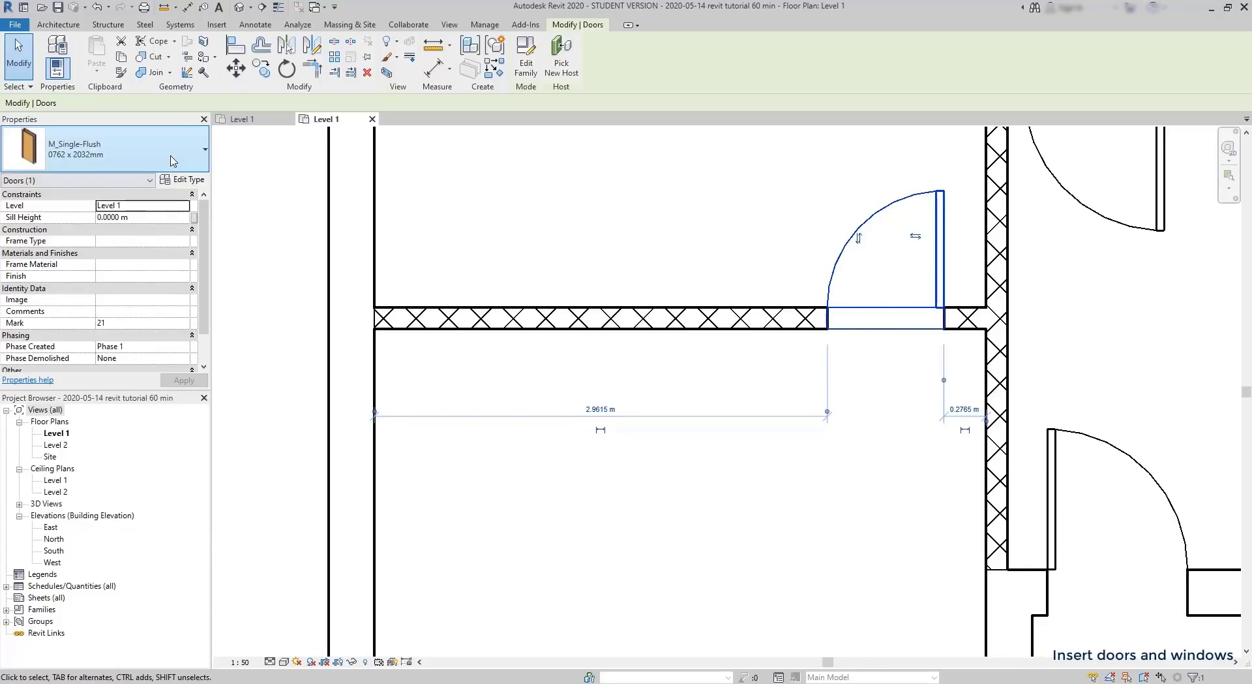
{"action": "left_click", "coordinate": [105, 150]}
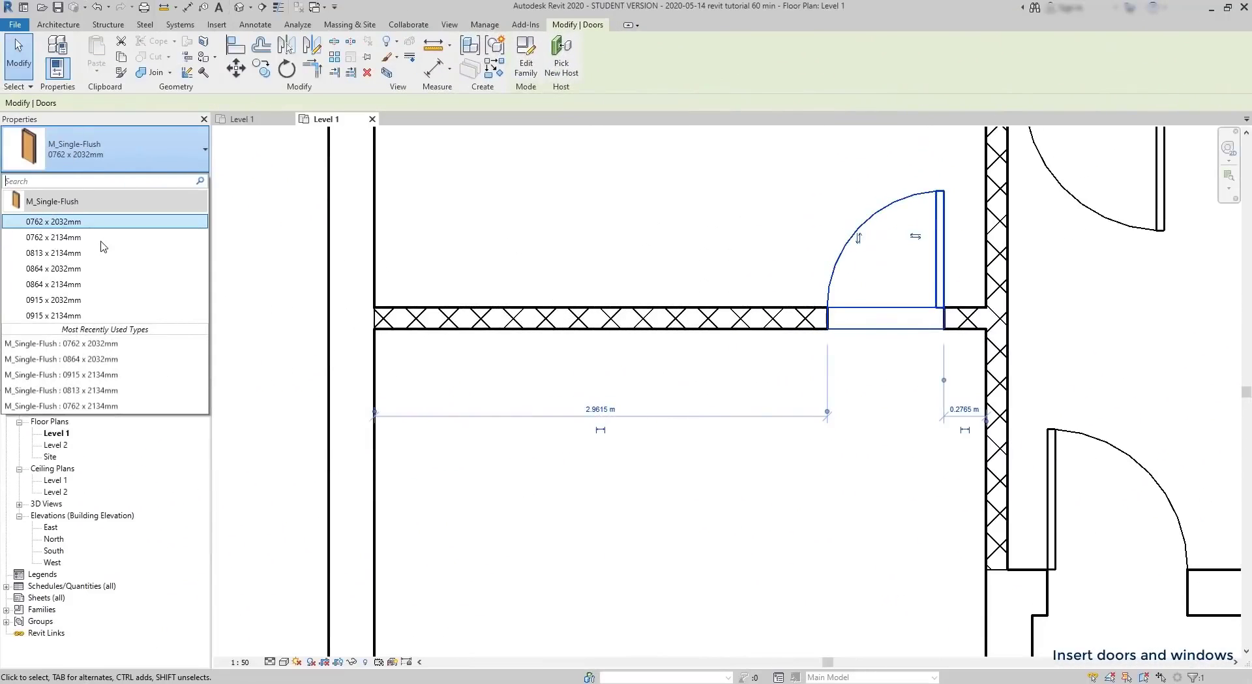
{"action": "left_click", "coordinate": [64, 316]}
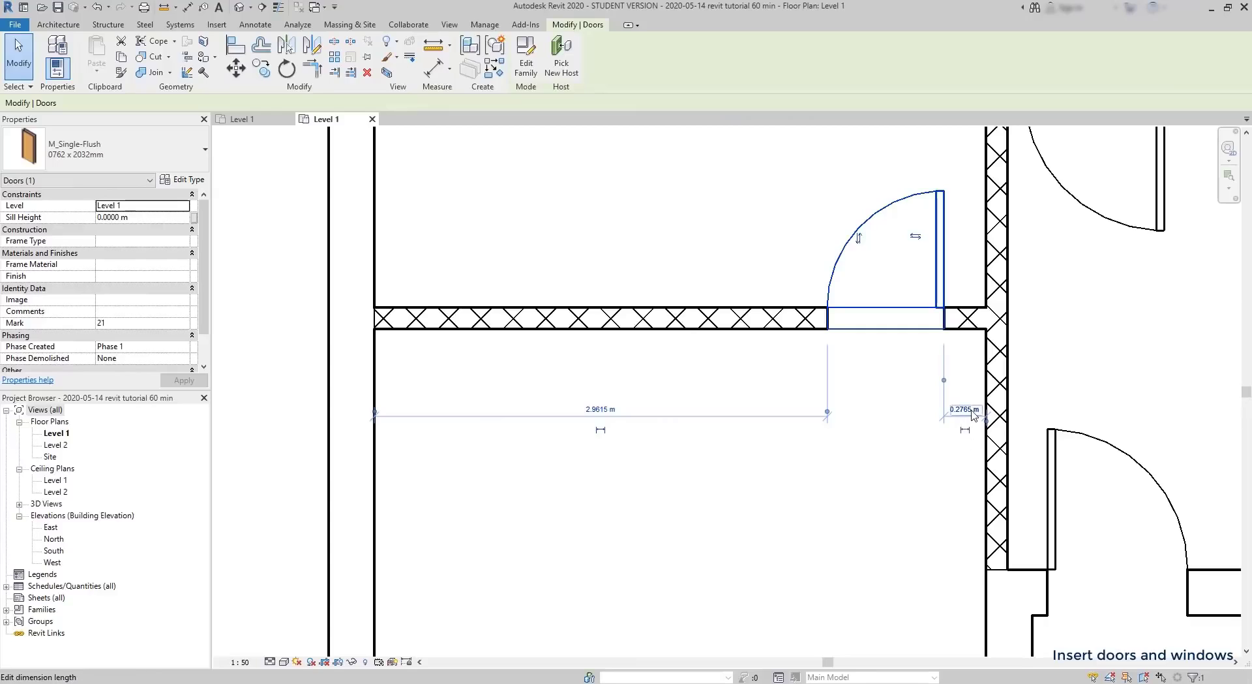
Step: Set the distance between the door opening and the vertical partition to 0.2 m
{"action": "left_click", "coordinate": [970, 412]}
{"action": "type", "text": "0.2"}
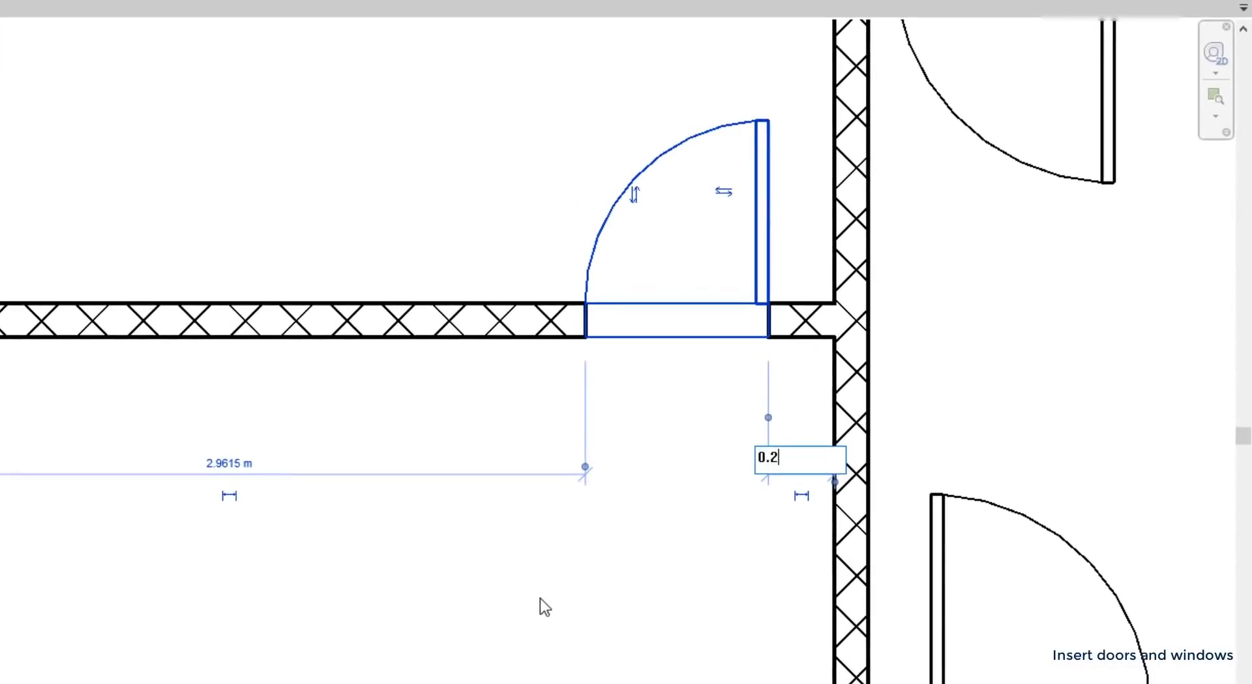
{"action": "key", "text": "Return"}
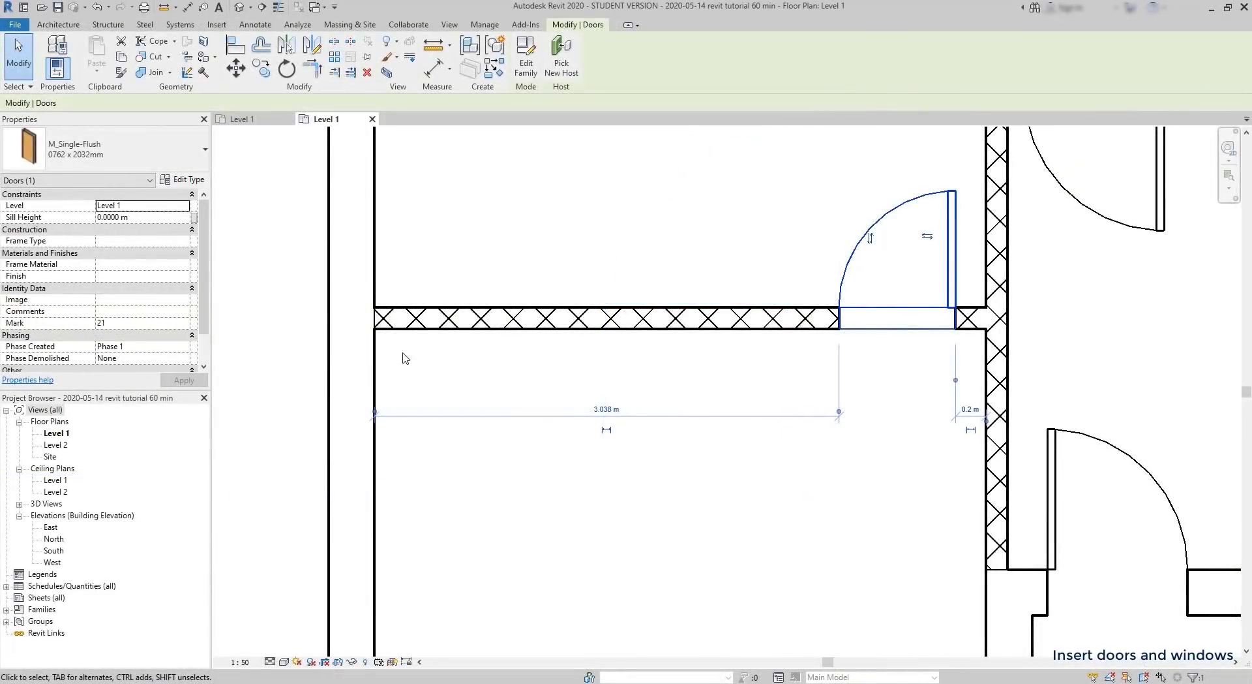
Step: Open the door's type properties and bring up its dimension parameters
{"action": "left_click", "coordinate": [193, 183]}
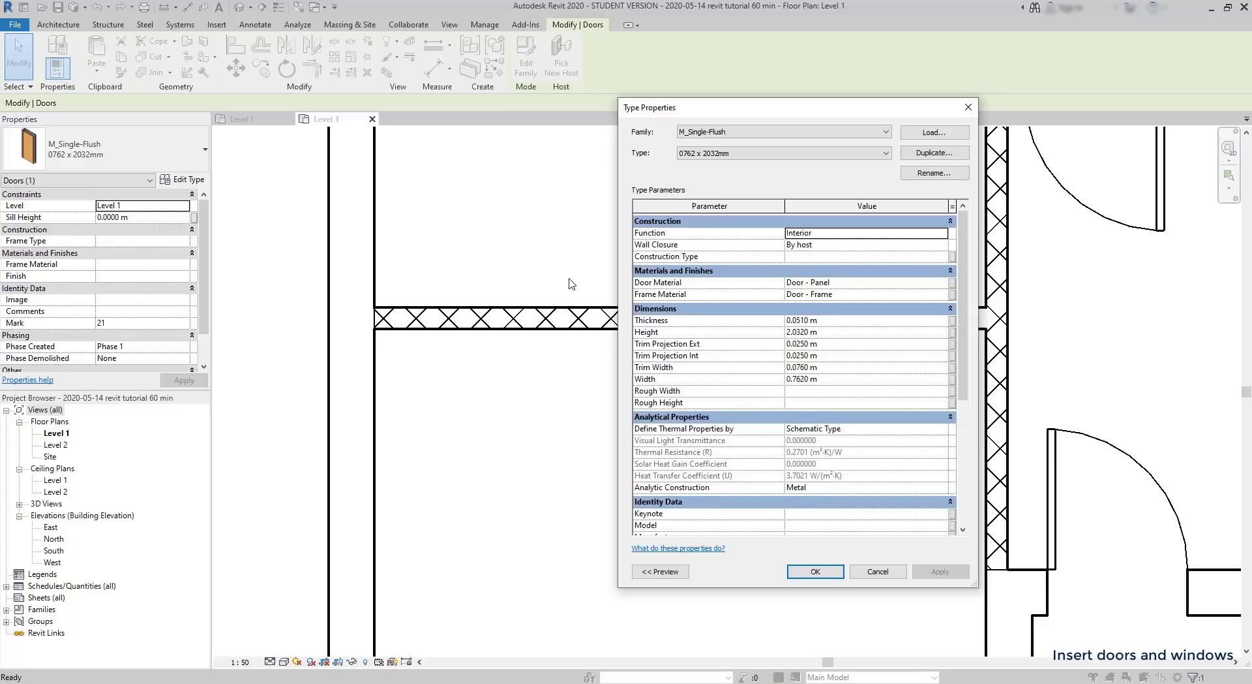
{"action": "scroll", "coordinate": [783, 313], "scroll_direction": "down", "scroll_amount": 3}
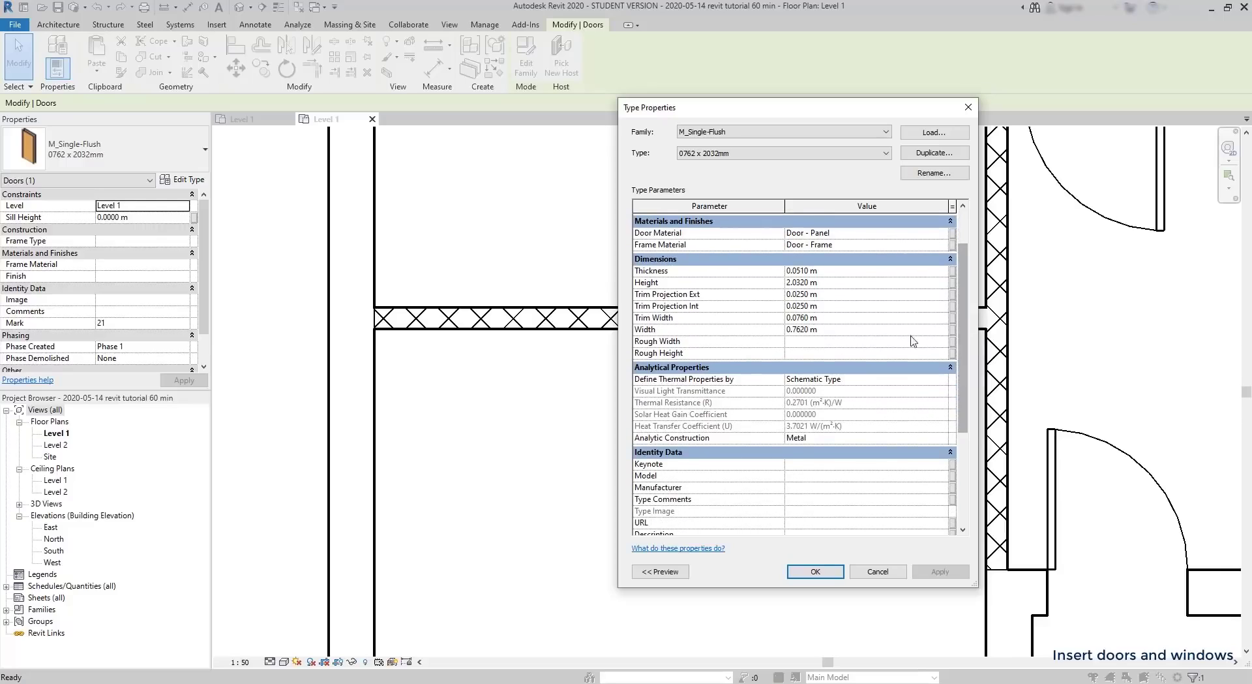
Step: Try editing the width value of the 0762 x 2032mm door type
{"action": "left_click", "coordinate": [815, 333]}
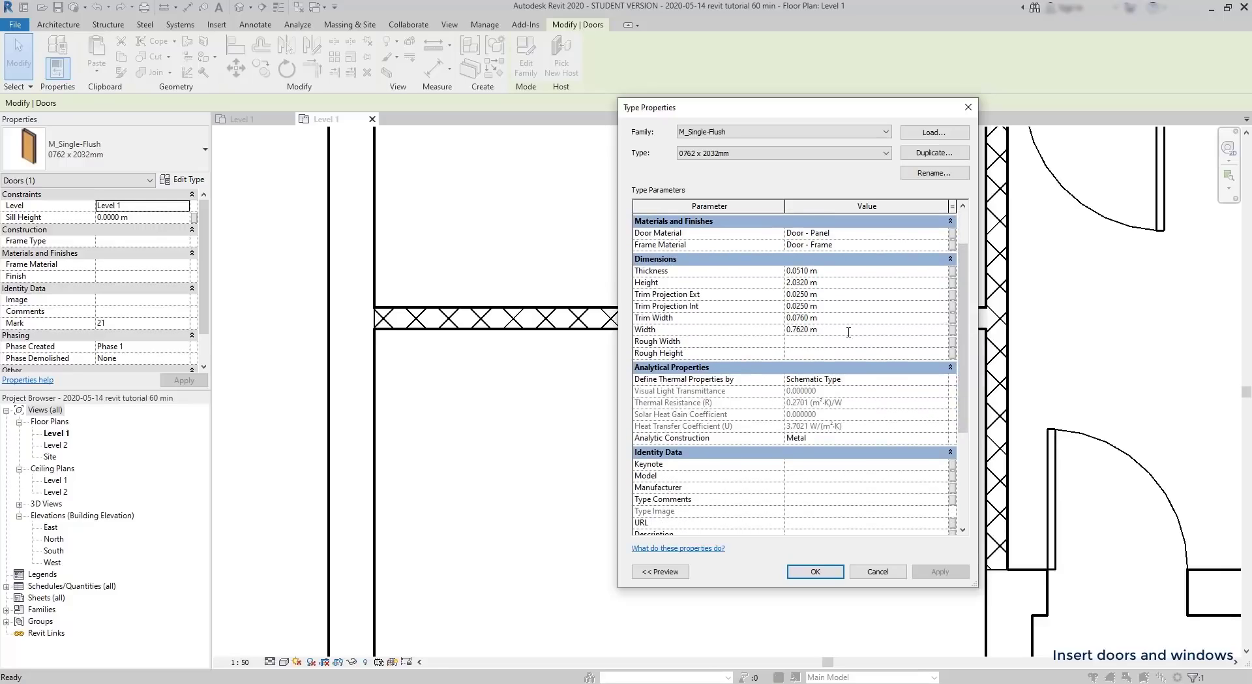
{"action": "key", "text": "BackSpace"}
{"action": "key", "text": "BackSpace"}
{"action": "key", "text": "BackSpace"}
{"action": "key", "text": "BackSpace"}
{"action": "type", "text": "2"}
{"action": "key", "text": "BackSpace"}
{"action": "type", "text": "62"}
{"action": "key", "text": "Return"}
Step: Duplicate the door type as "085 x 2100mm 2" and start editing the new type's height
{"action": "left_click", "coordinate": [933, 153]}
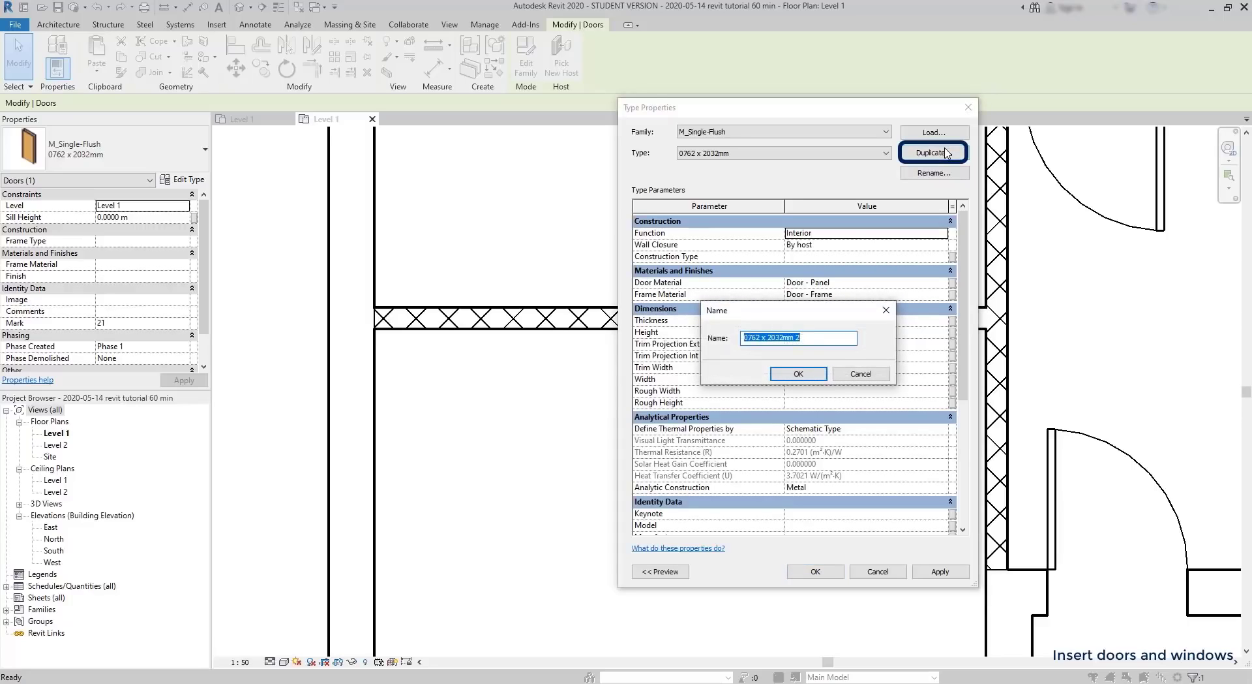
{"action": "type", "text": "085 x 2100mm 2"}
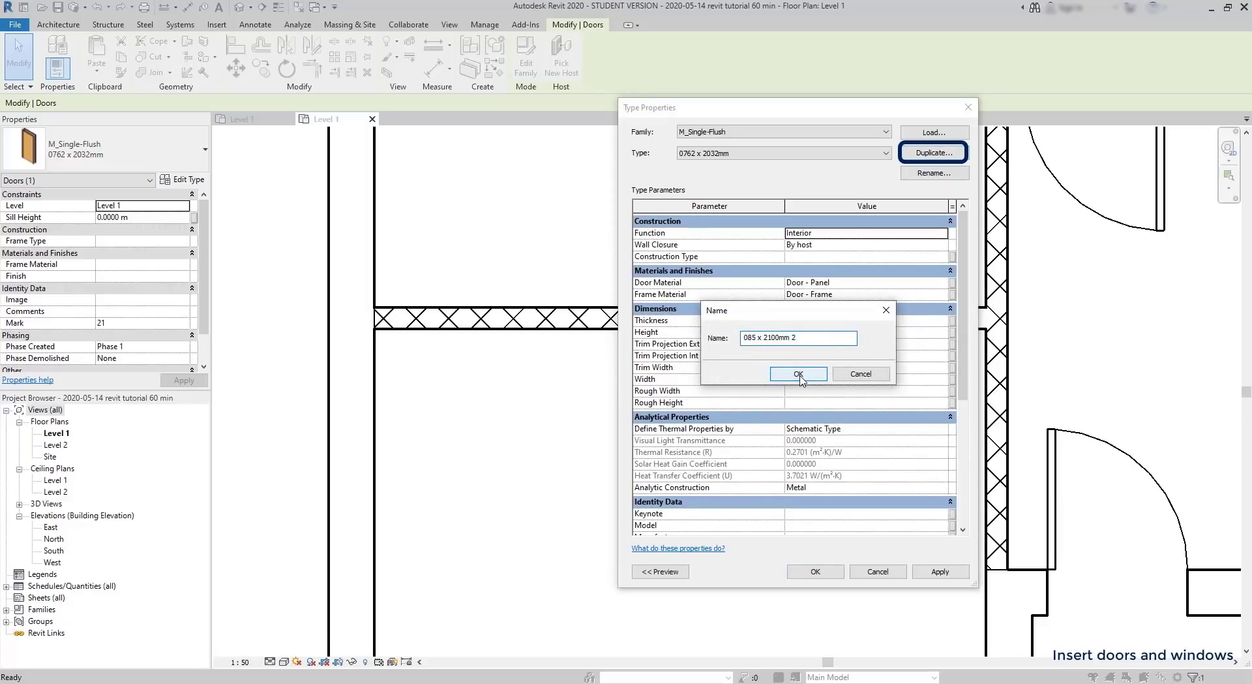
{"action": "left_click", "coordinate": [799, 374]}
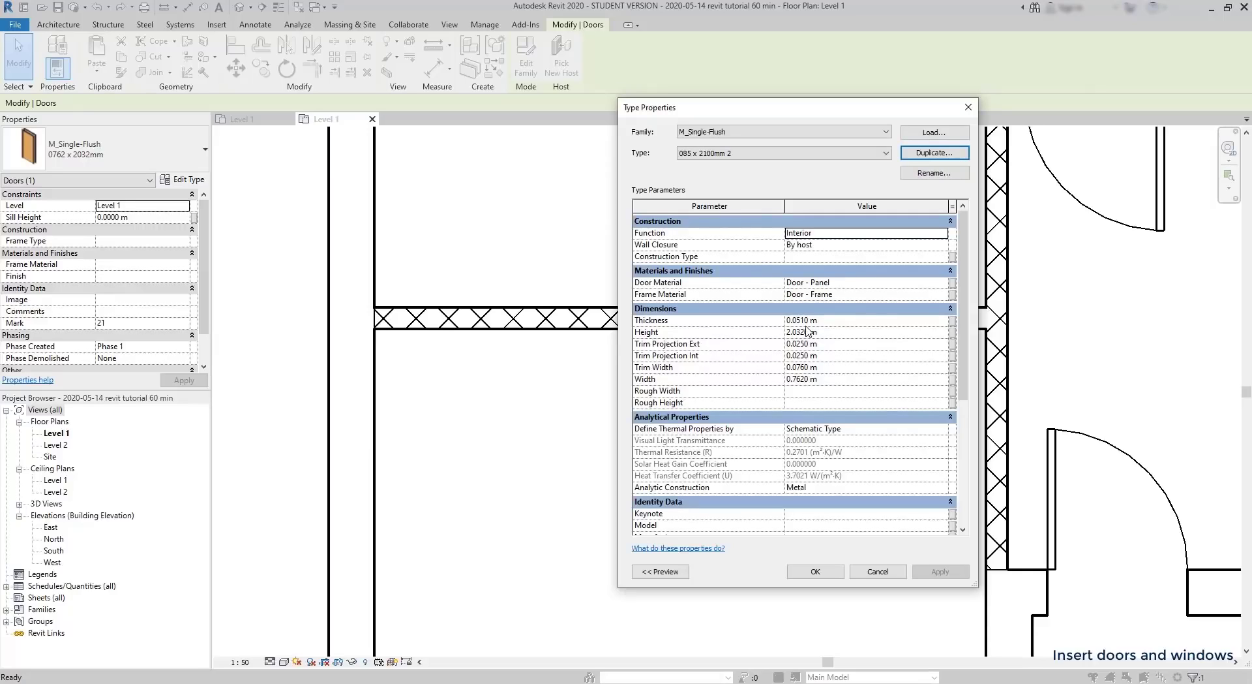
{"action": "left_click", "coordinate": [805, 332]}
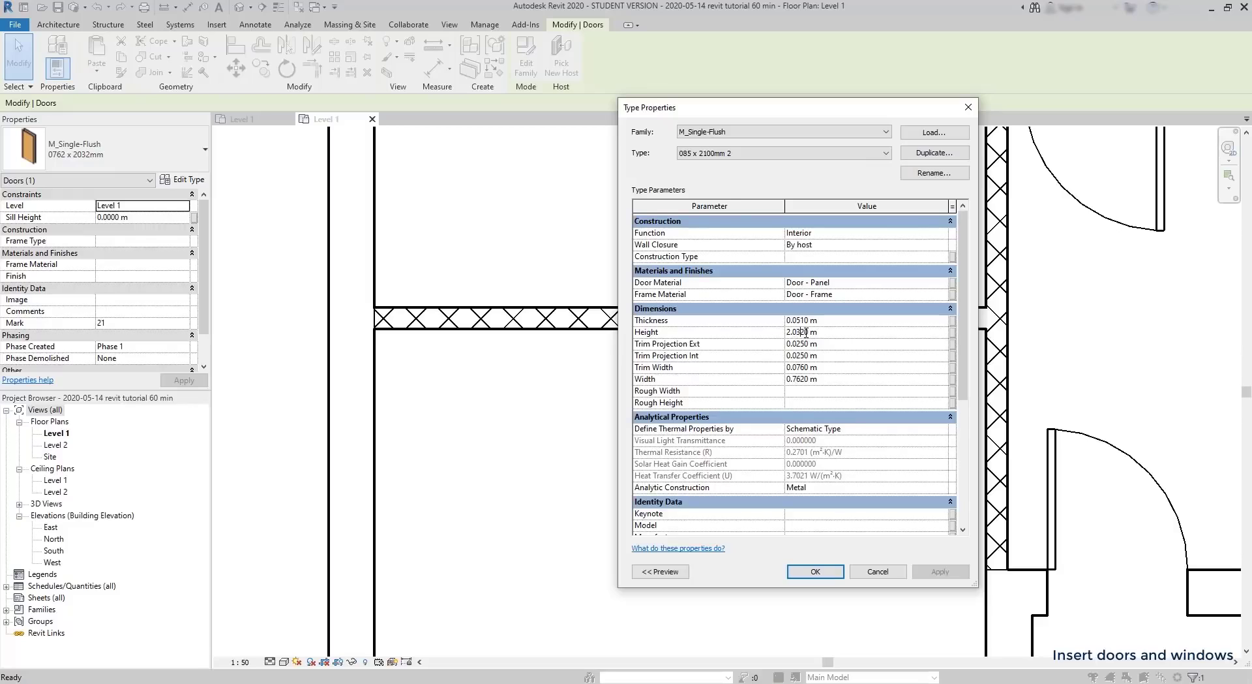
{"action": "key", "text": "BackSpace"}
{"action": "key", "text": "BackSpace"}
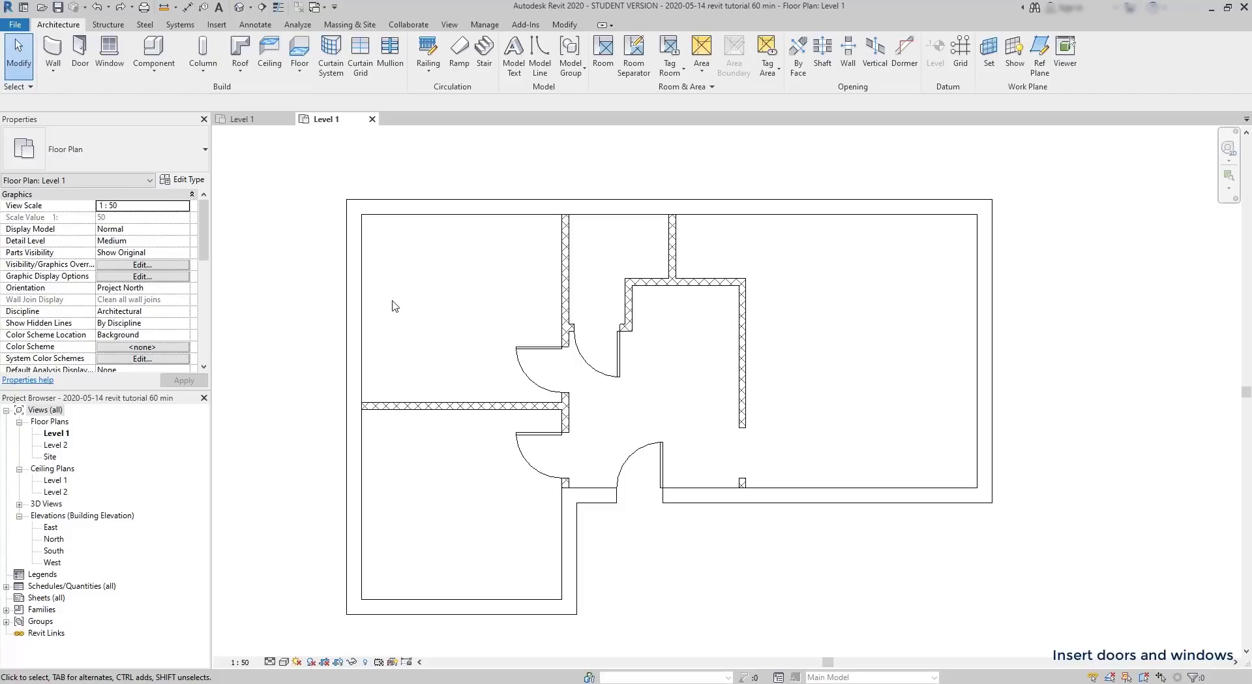
Step: Place three M_Fixed 0610 x 1220mm windows in the bottom exterior wall beyond the entrance door, the last one 1.1 m from the right exterior wall
{"action": "left_click", "coordinate": [108, 52]}
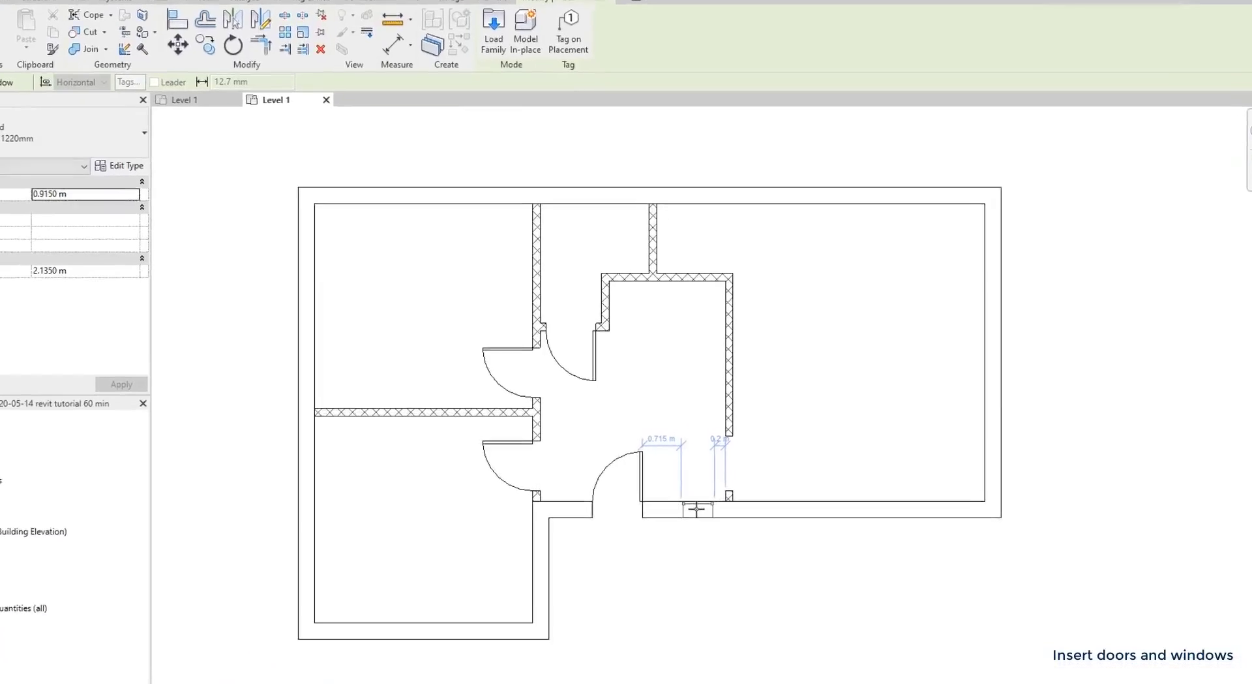
{"action": "left_click", "coordinate": [697, 509]}
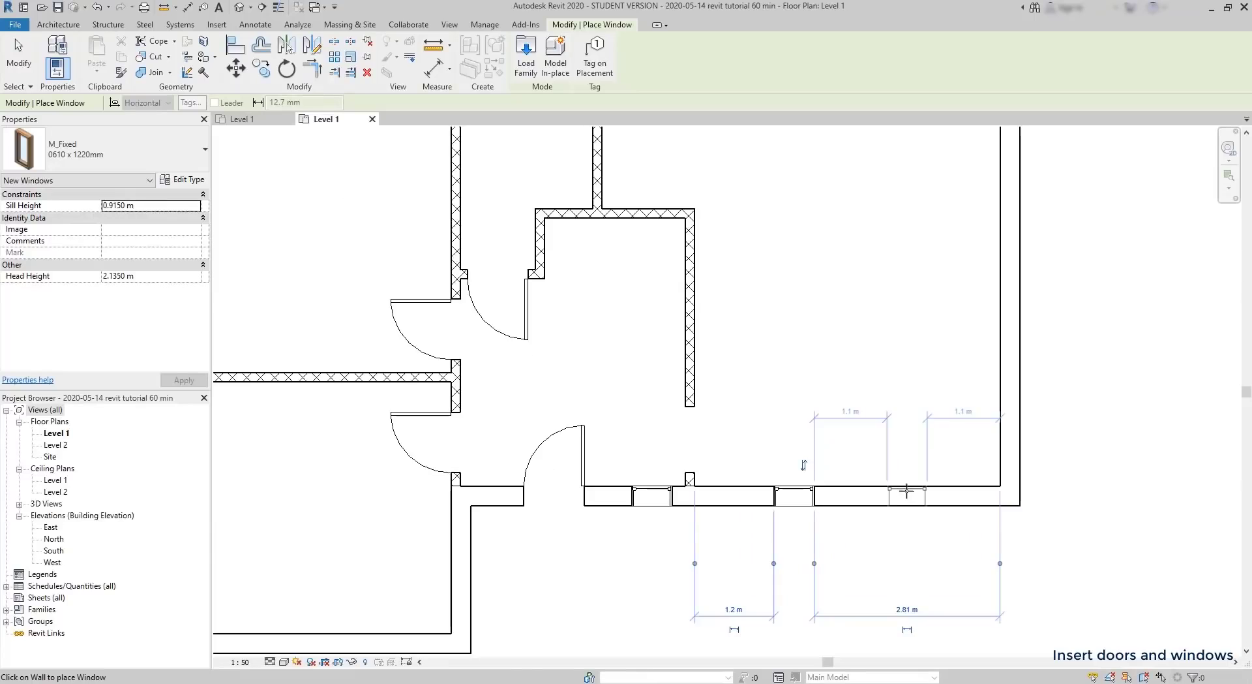
{"action": "left_click", "coordinate": [908, 490]}
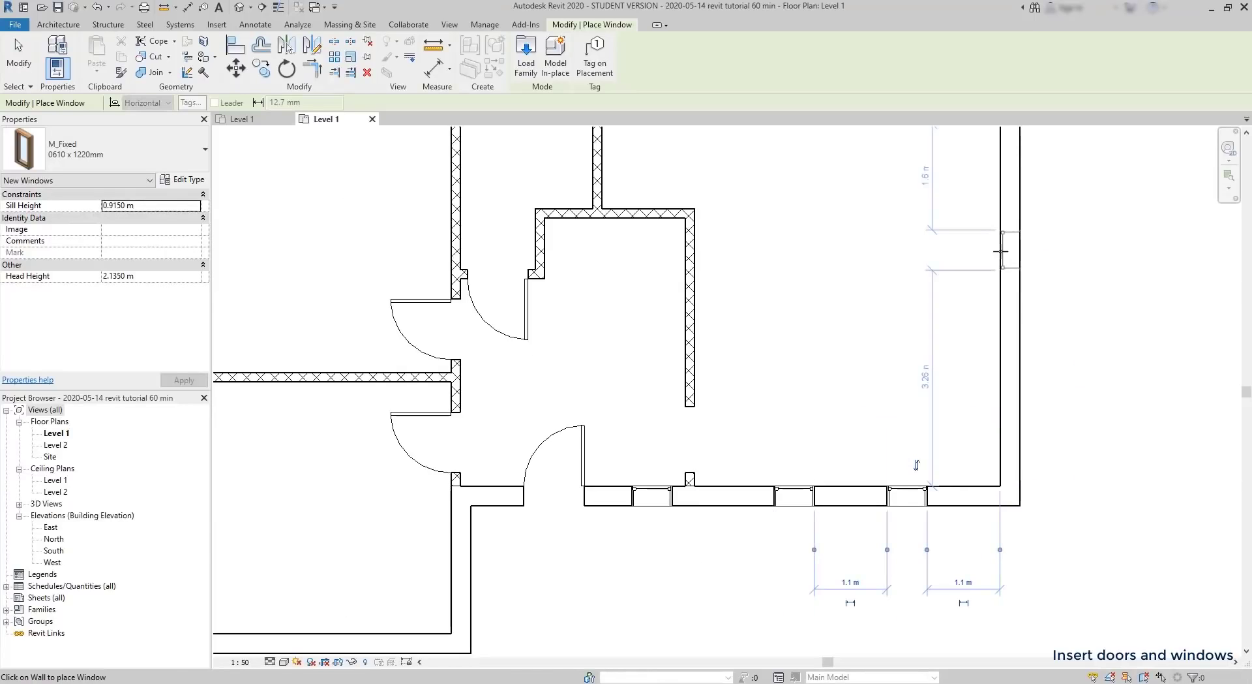
Step: Place a M_Fixed 0610 x 1220mm window in the right exterior wall and another in the top one, about 1.5 m from the right wall
{"action": "middle_click_drag", "start_coordinate": [855, 215], "coordinate": [849, 314]}
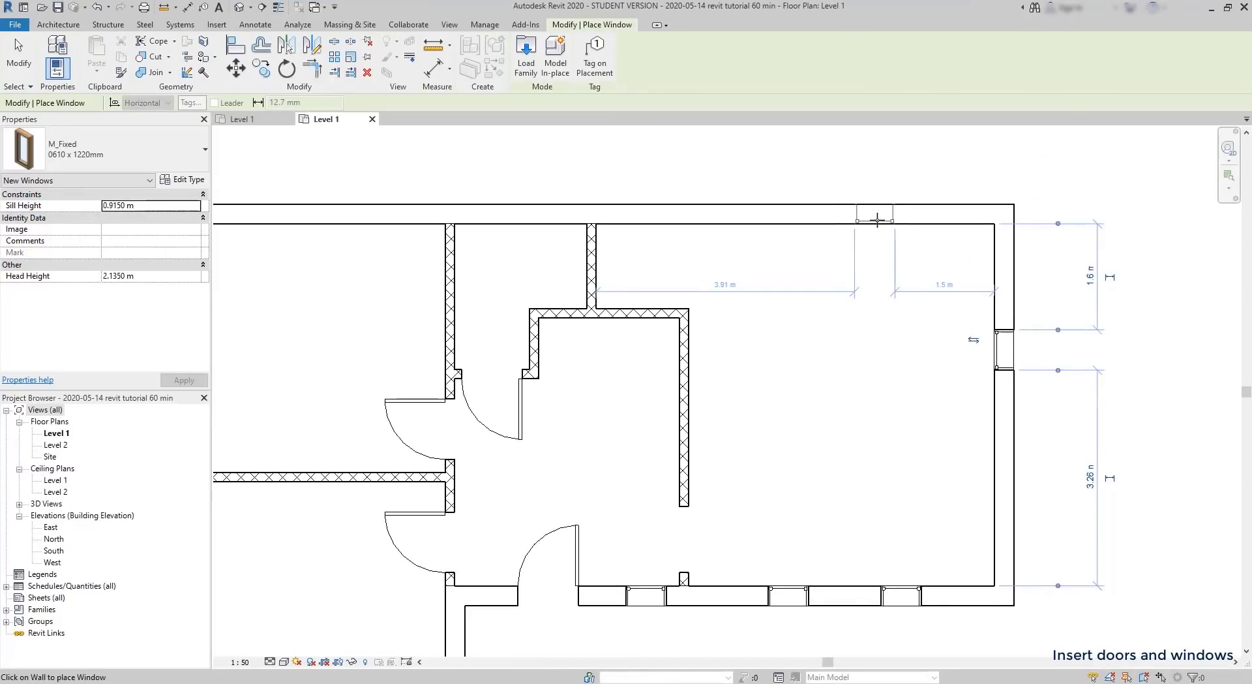
{"action": "left_click", "coordinate": [878, 219]}
{"action": "scroll", "coordinate": [816, 306], "scroll_direction": "down", "scroll_amount": 1}
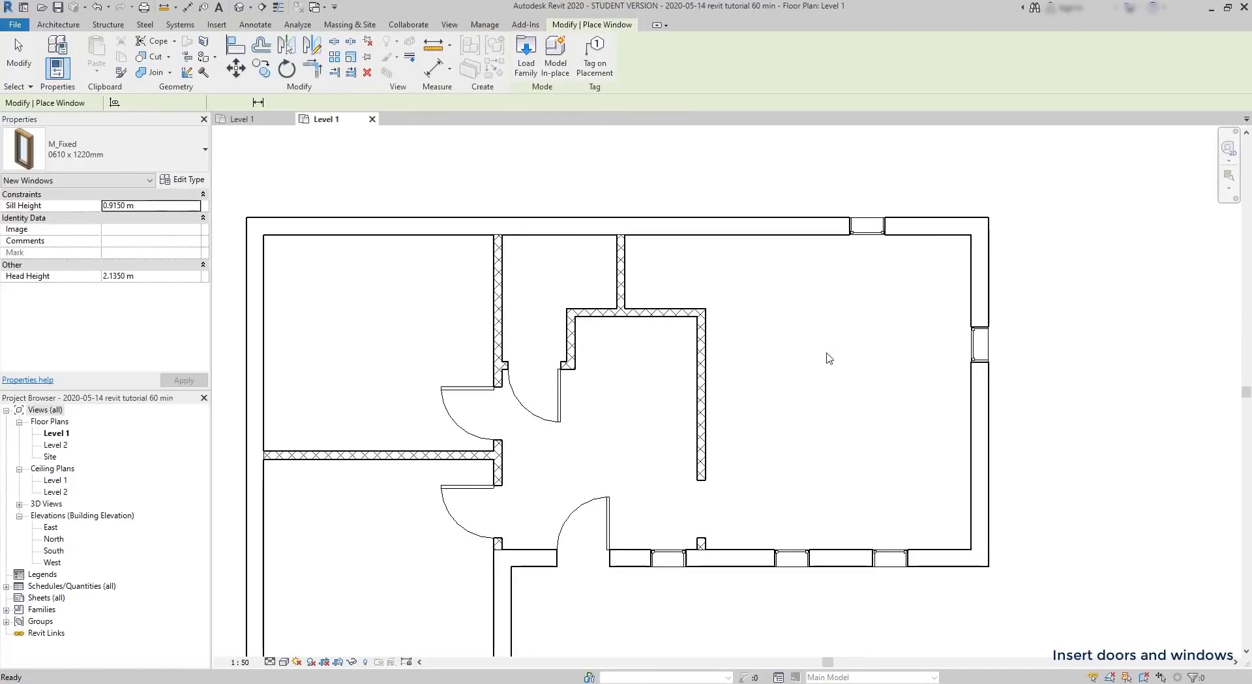
{"action": "key", "text": "Escape"}
{"action": "key", "text": "Escape"}
Step: Change the two rightmost bottom-wall windows and the right-wall and top-wall windows to M_Window-Casement-Double 1200 x 1500mm
{"action": "left_click", "coordinate": [793, 559]}
{"action": "left_click", "coordinate": [891, 557]}
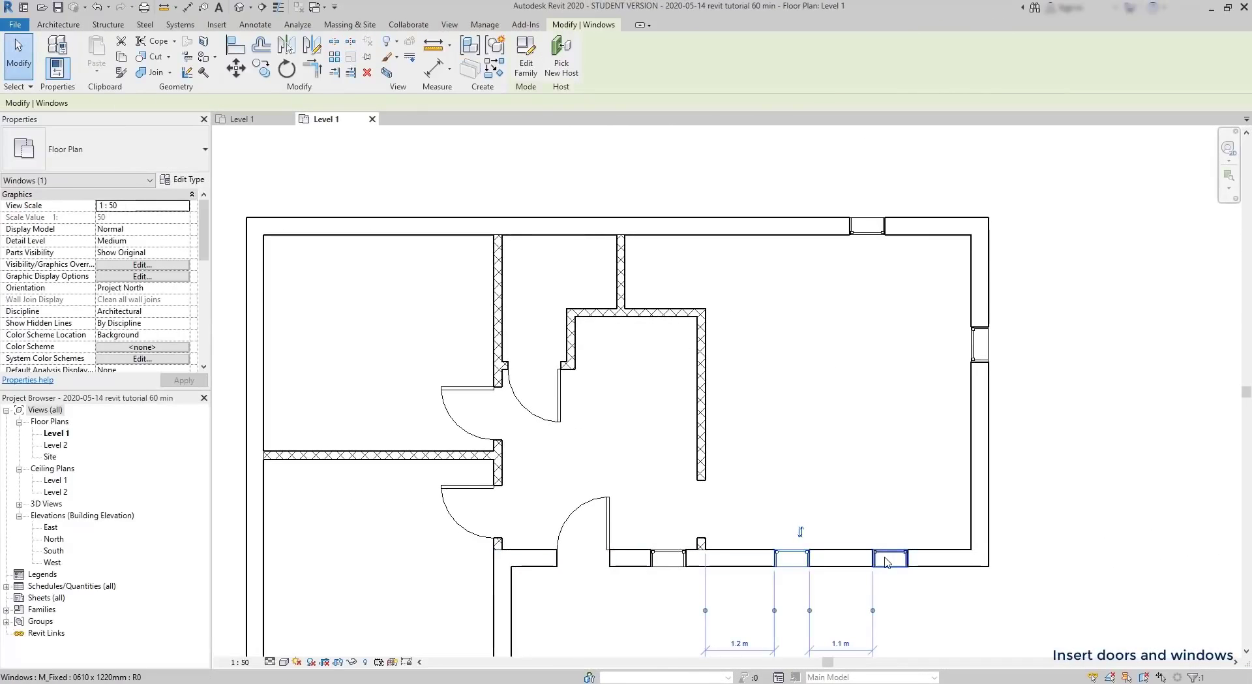
{"action": "left_click", "coordinate": [792, 559], "text": "ctrl"}
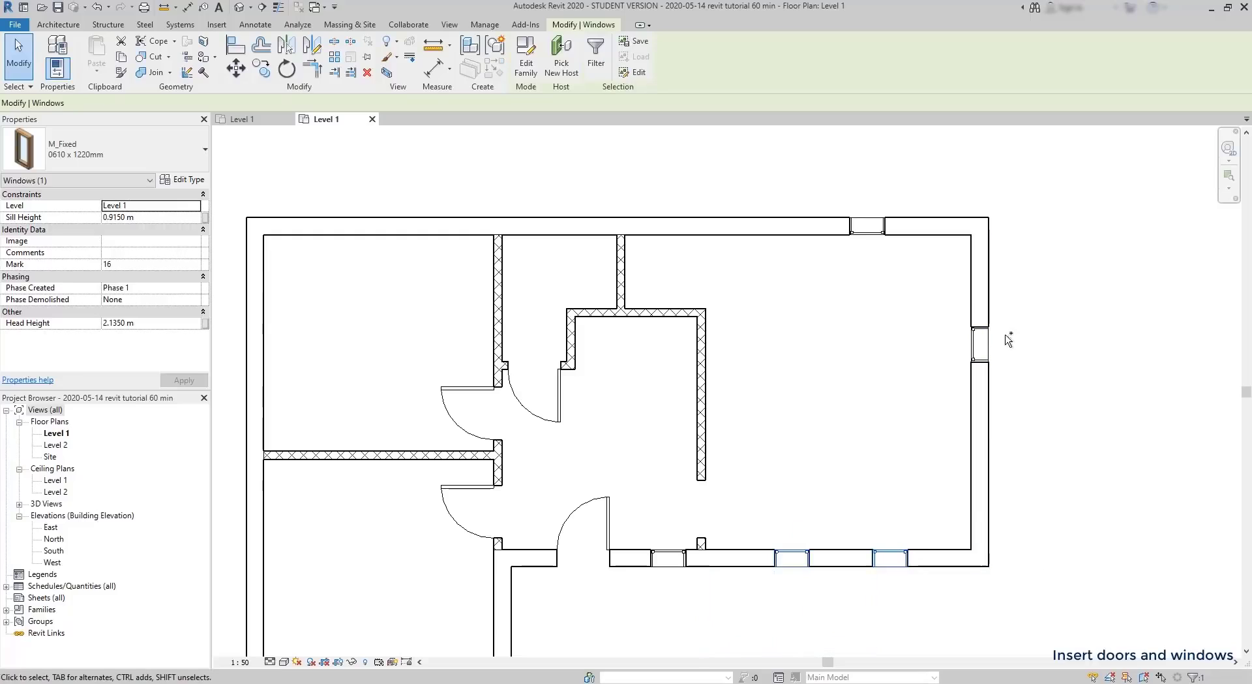
{"action": "left_click", "coordinate": [979, 344], "text": "ctrl"}
{"action": "left_click", "coordinate": [875, 232], "text": "ctrl"}
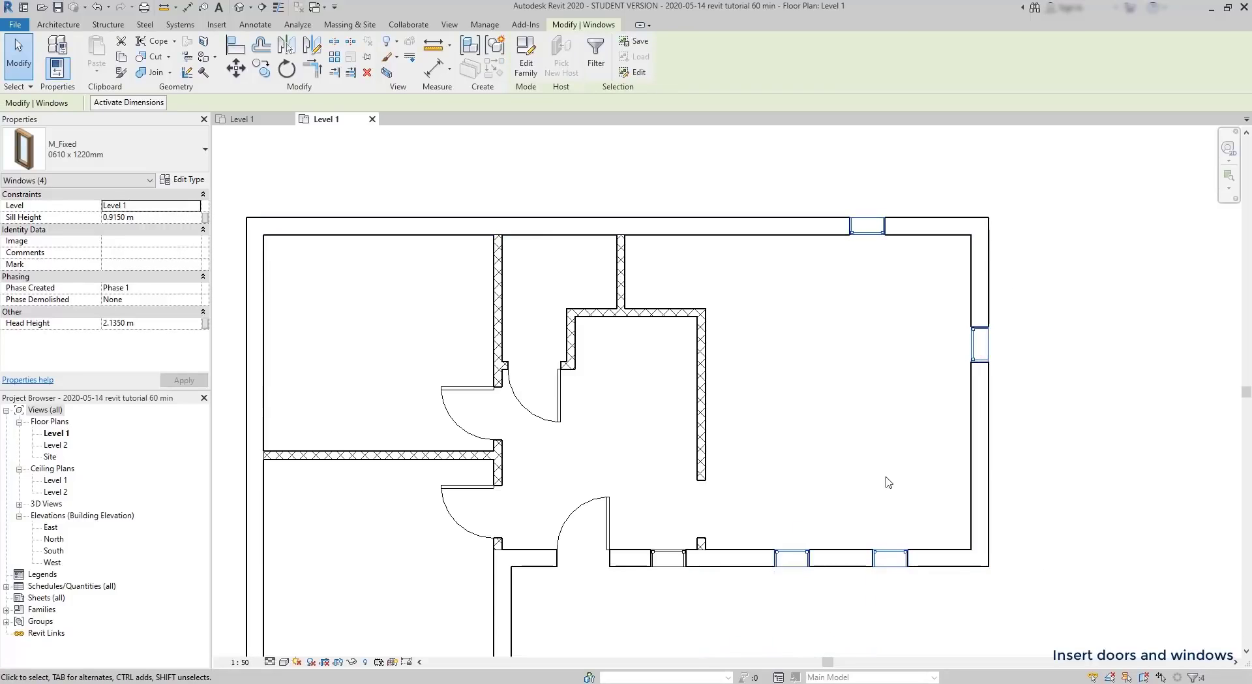
{"action": "left_click", "coordinate": [187, 154]}
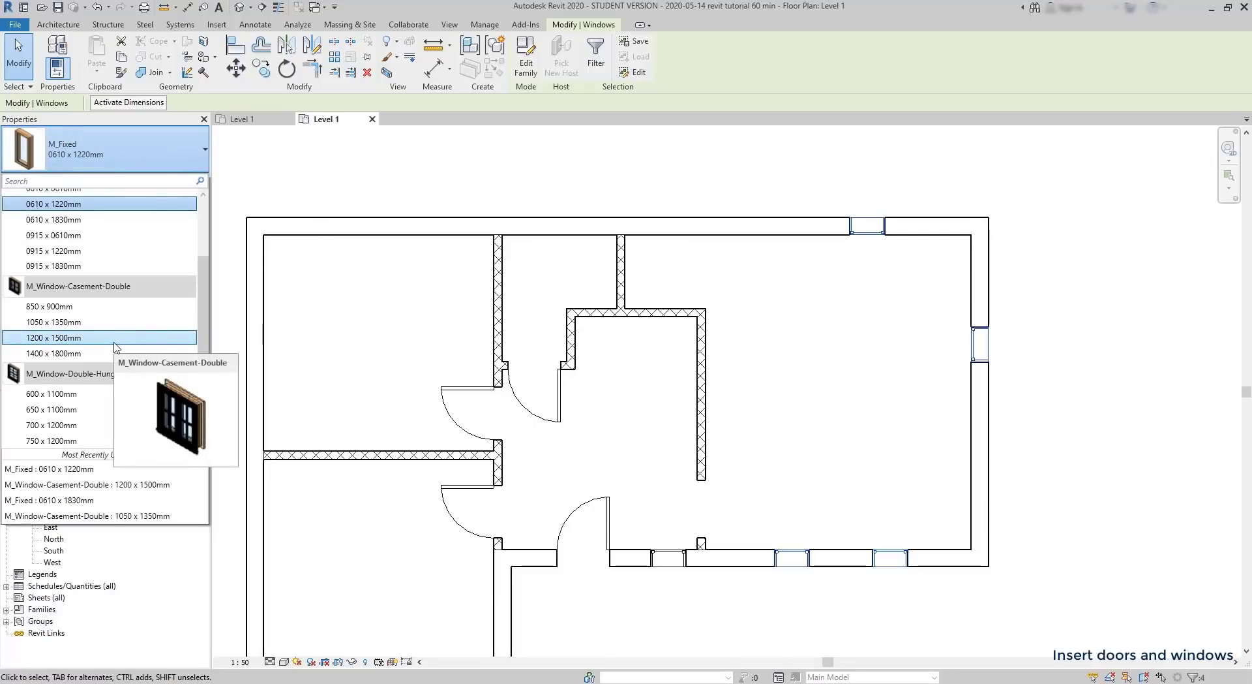
{"action": "left_click", "coordinate": [114, 342]}
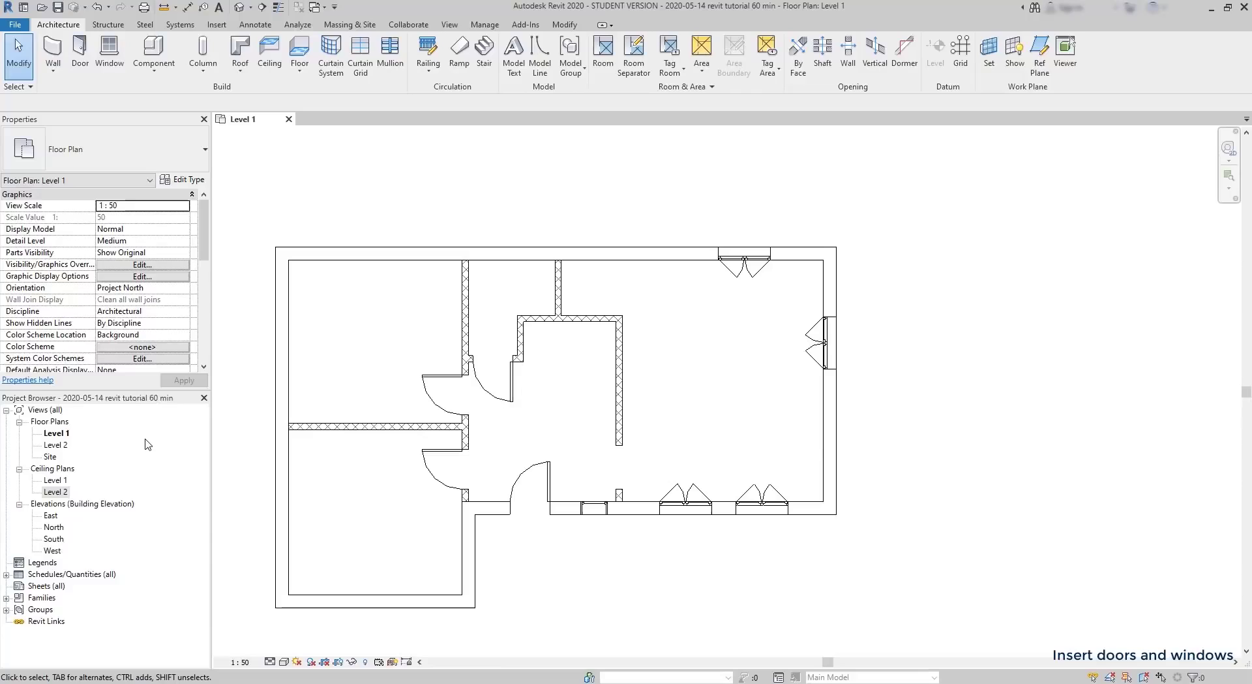
Step: Open the default 3D view and set its visual style to Shaded
{"action": "left_click", "coordinate": [450, 25]}
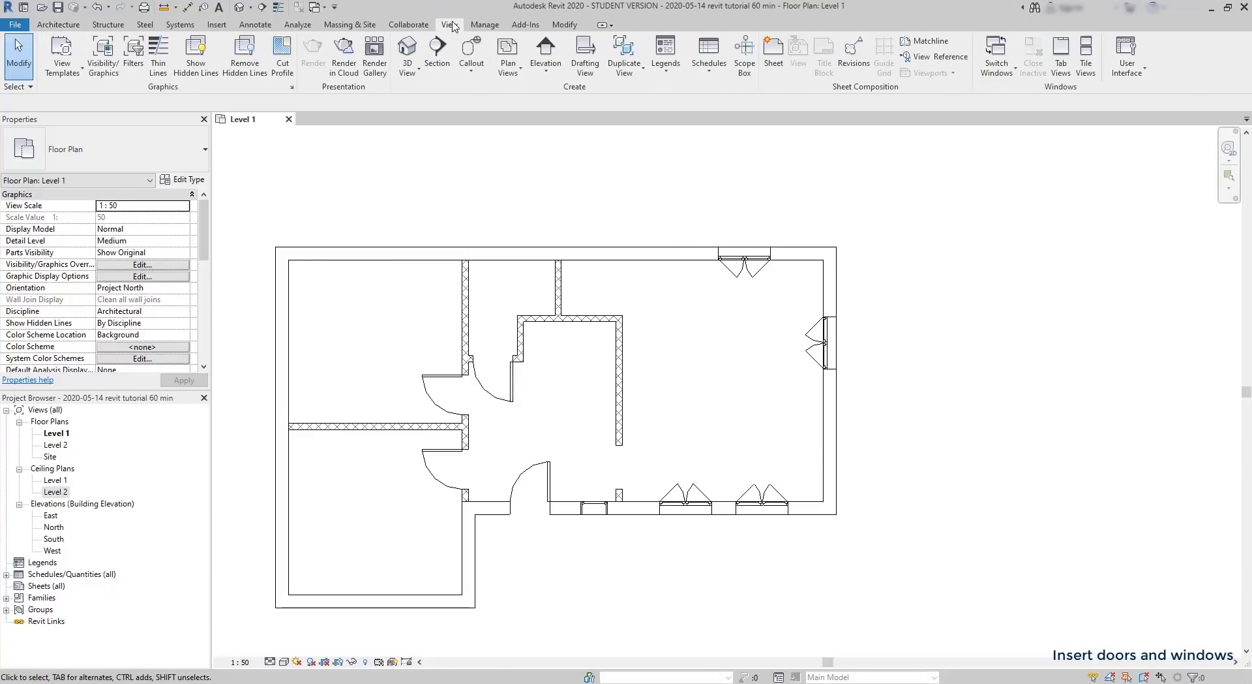
{"action": "left_click", "coordinate": [417, 75]}
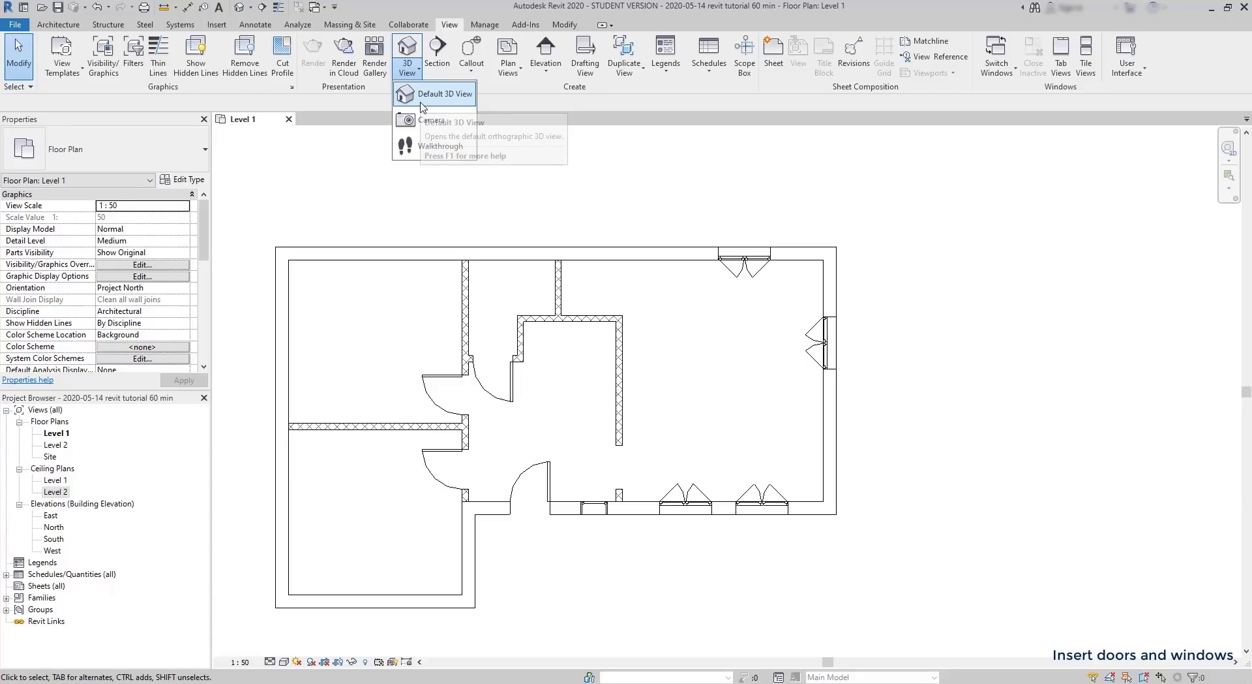
{"action": "left_click", "coordinate": [420, 101]}
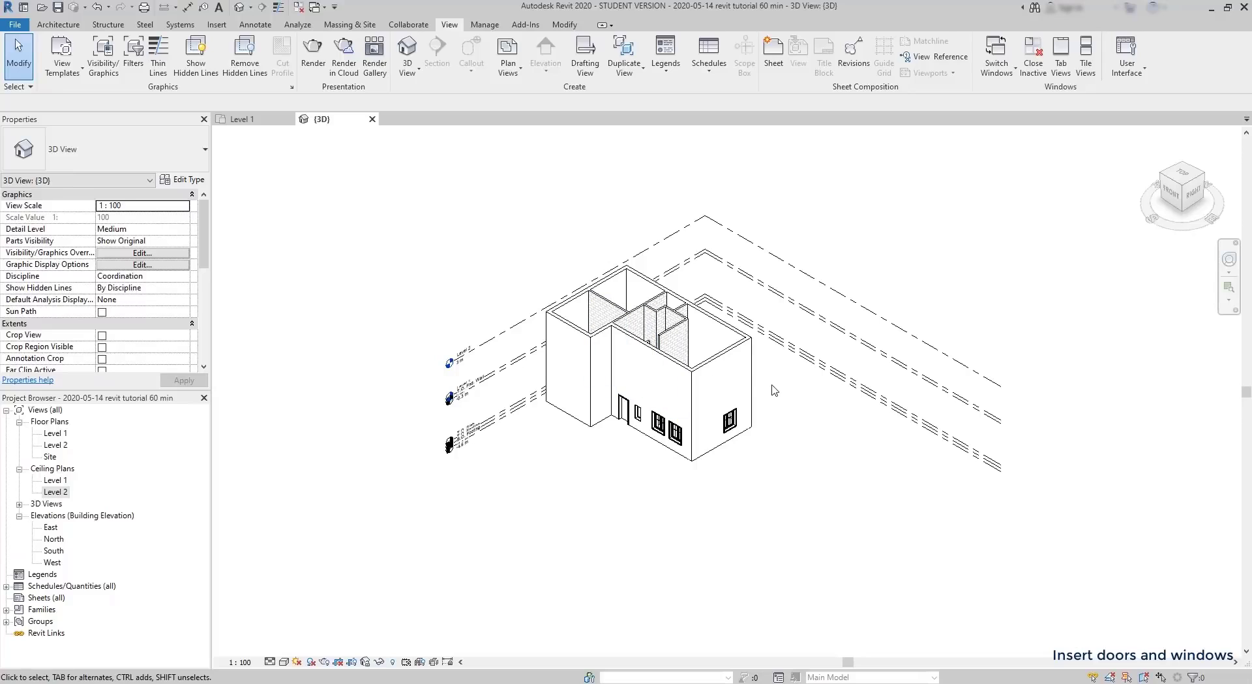
{"action": "scroll", "coordinate": [692, 393], "scroll_direction": "up", "scroll_amount": 5}
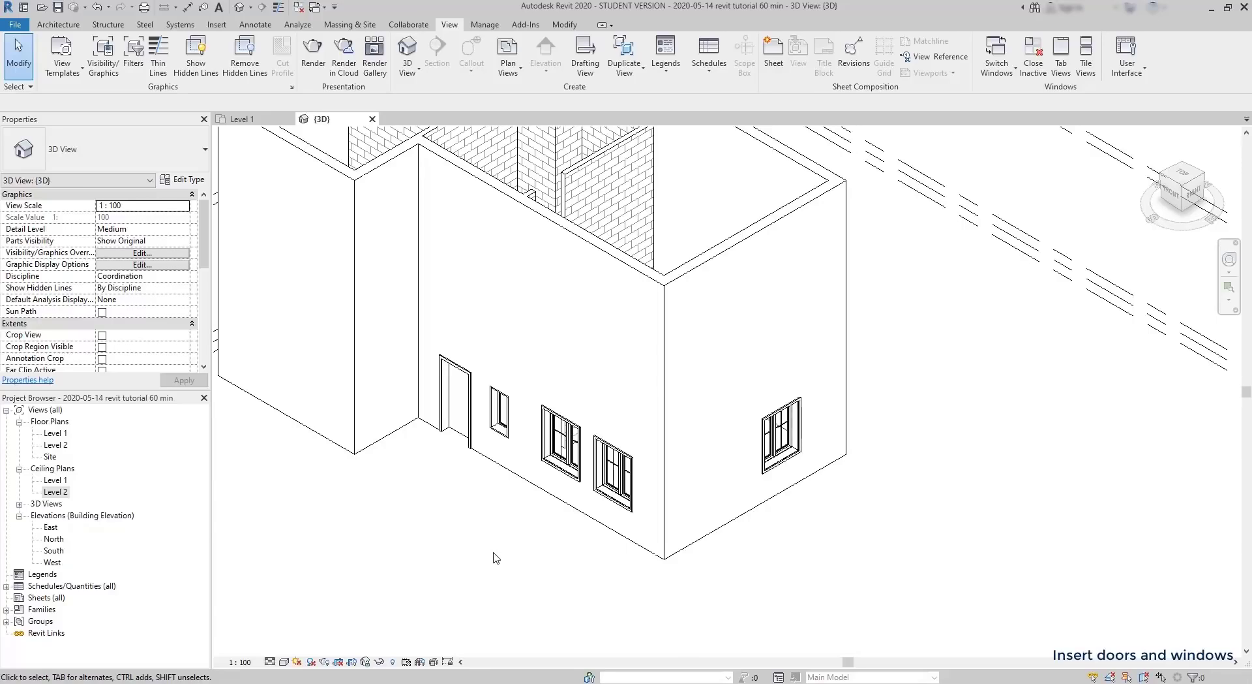
{"action": "left_click", "coordinate": [285, 662]}
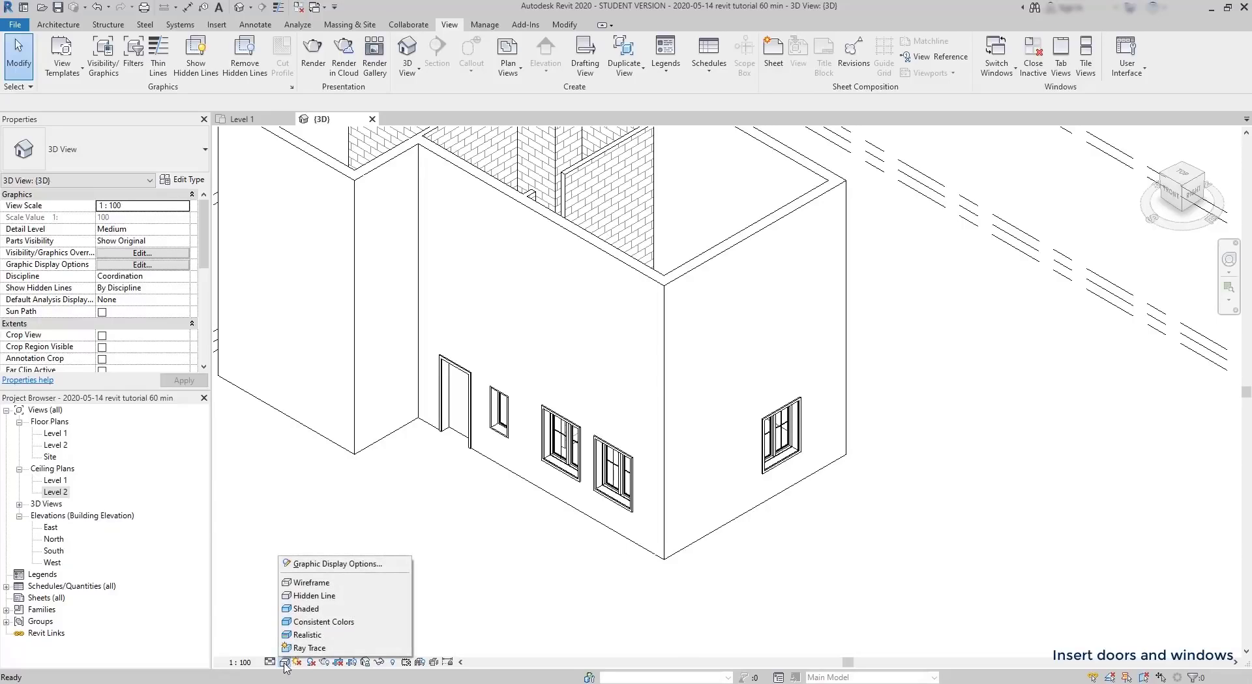
{"action": "left_click", "coordinate": [322, 608]}
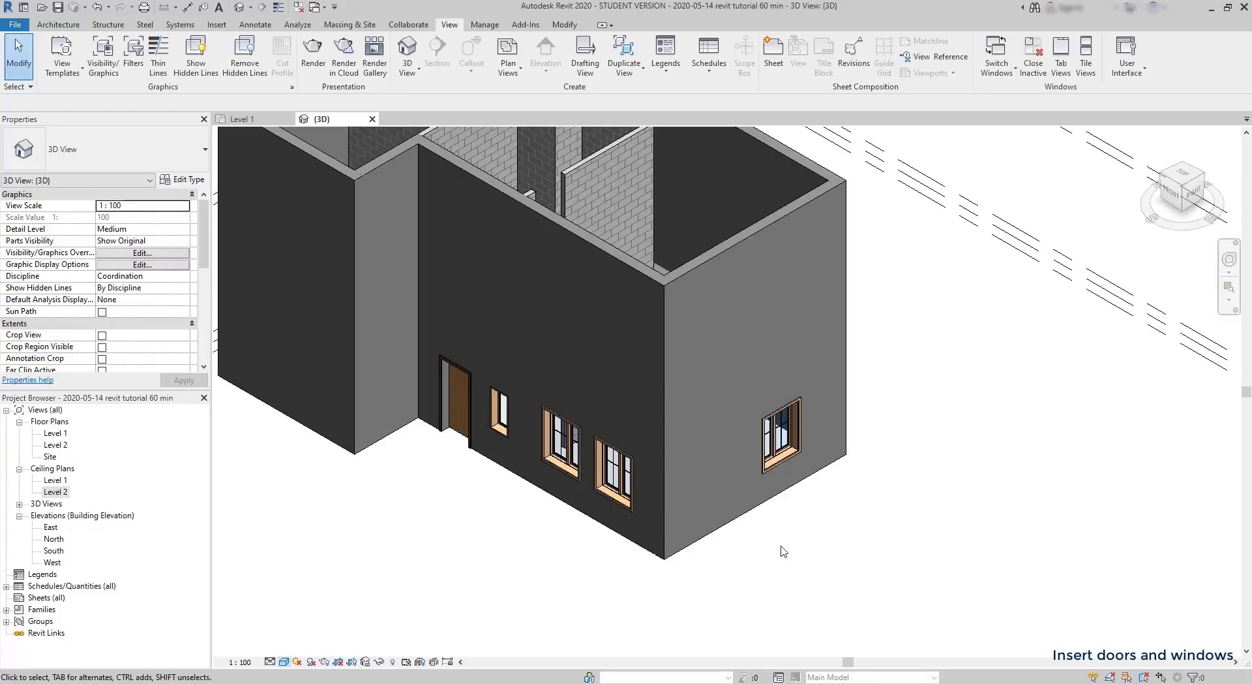
{"action": "scroll", "coordinate": [791, 525], "scroll_direction": "up", "scroll_amount": 3}
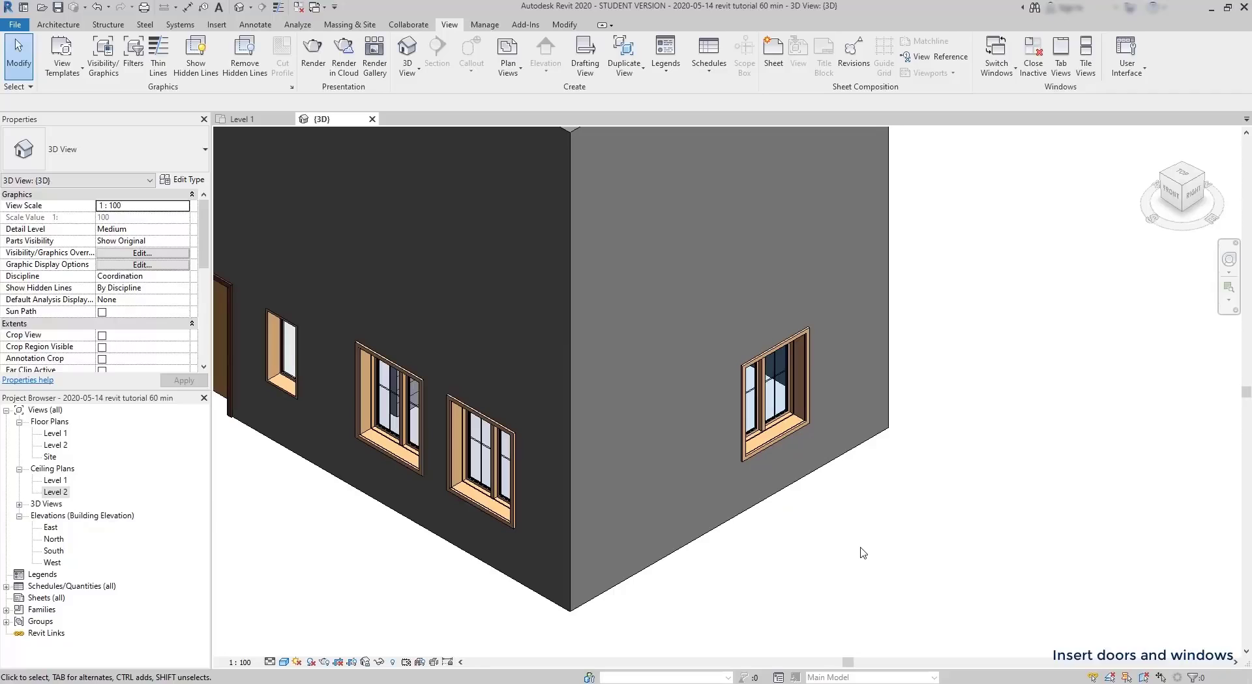
Step: Try changing the sill height of the single casement window in the right exterior wall
{"action": "left_click", "coordinate": [754, 436]}
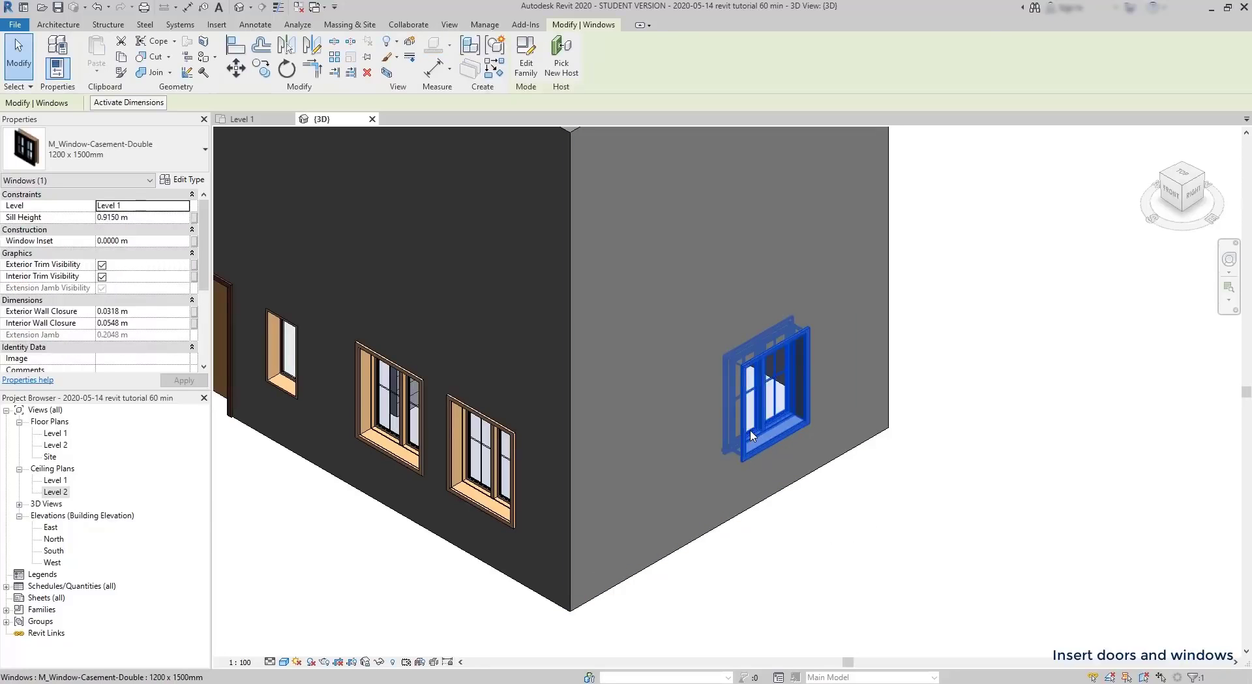
{"action": "left_click", "coordinate": [133, 220]}
{"action": "left_click", "coordinate": [134, 219]}
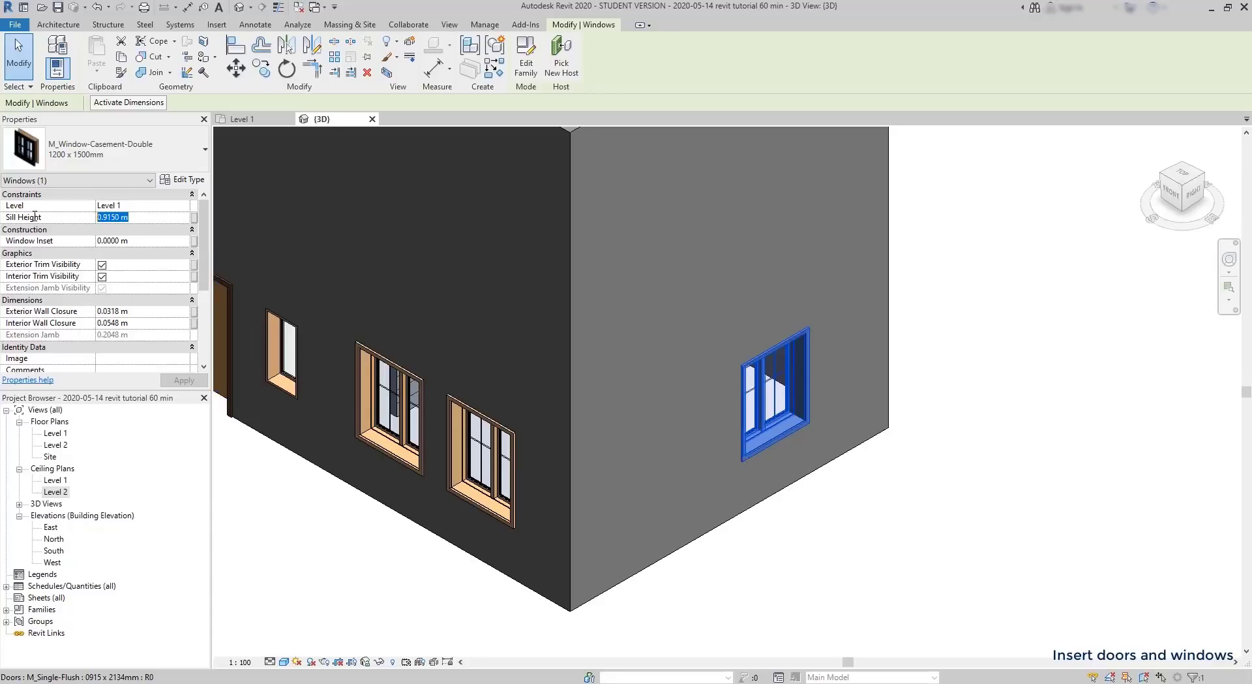
{"action": "type", "text": "1."}
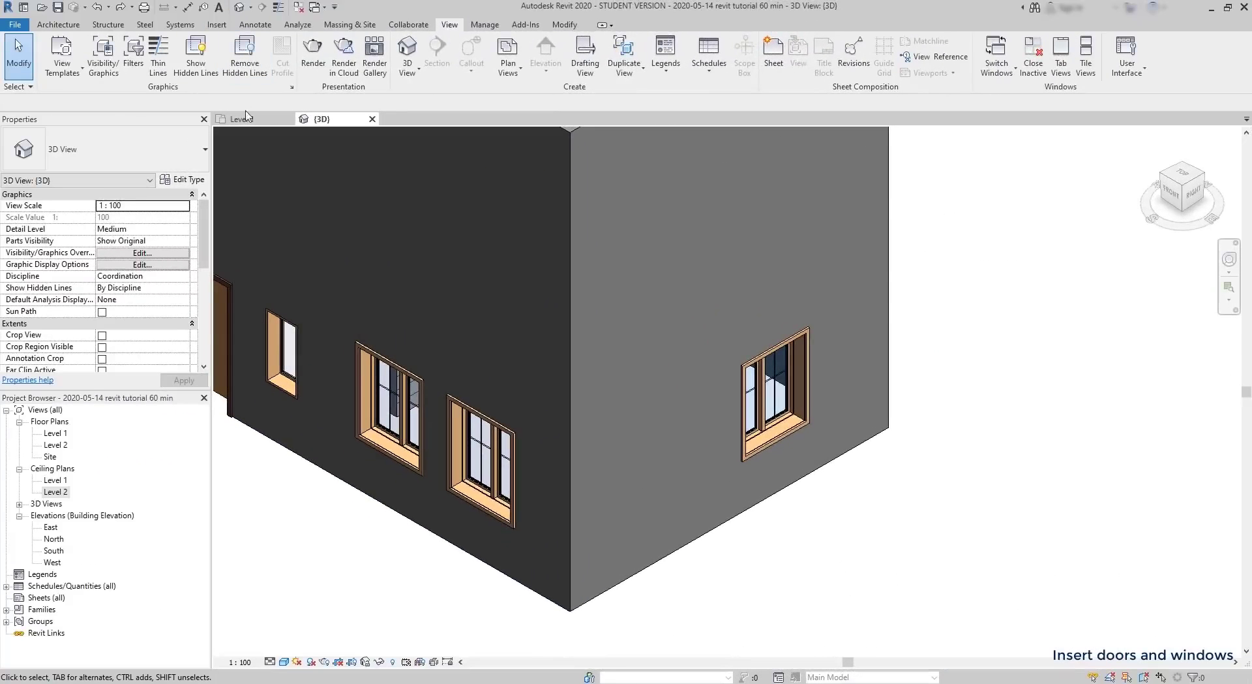
Step: In the Level 1 plan, select the whole house and try setting the sill height of all its windows to 1.2 m
{"action": "left_click", "coordinate": [249, 120]}
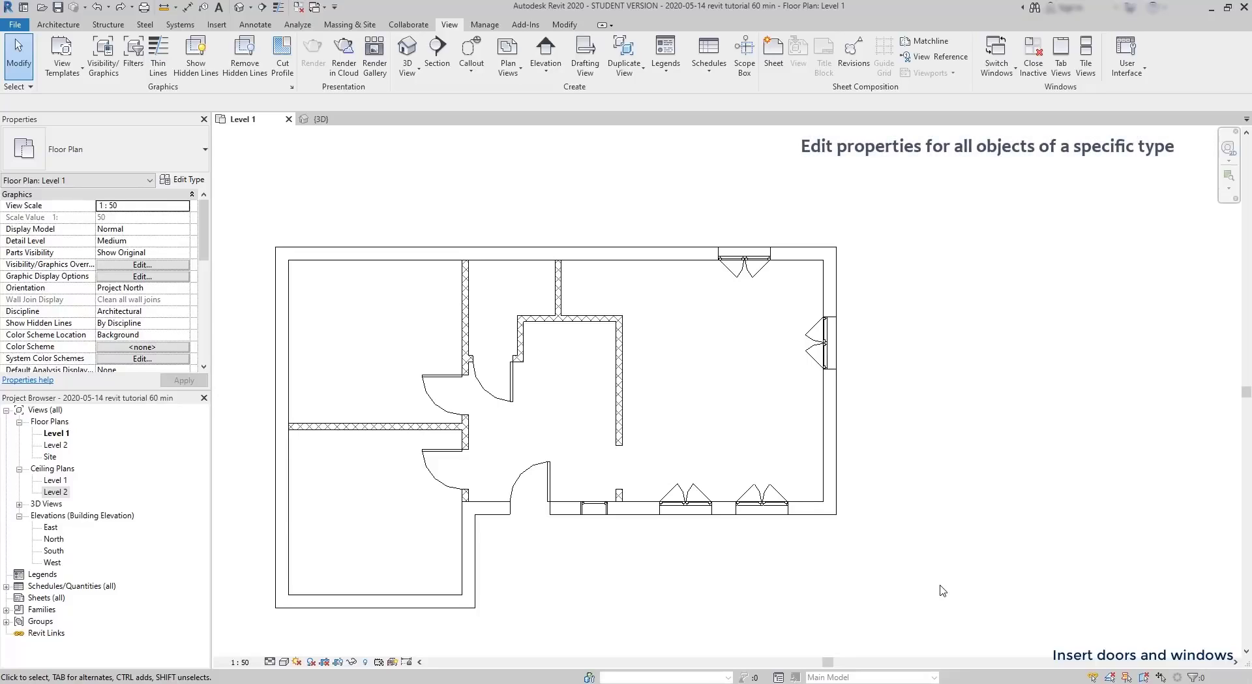
{"action": "left_click_drag", "start_coordinate": [996, 644], "coordinate": [248, 206]}
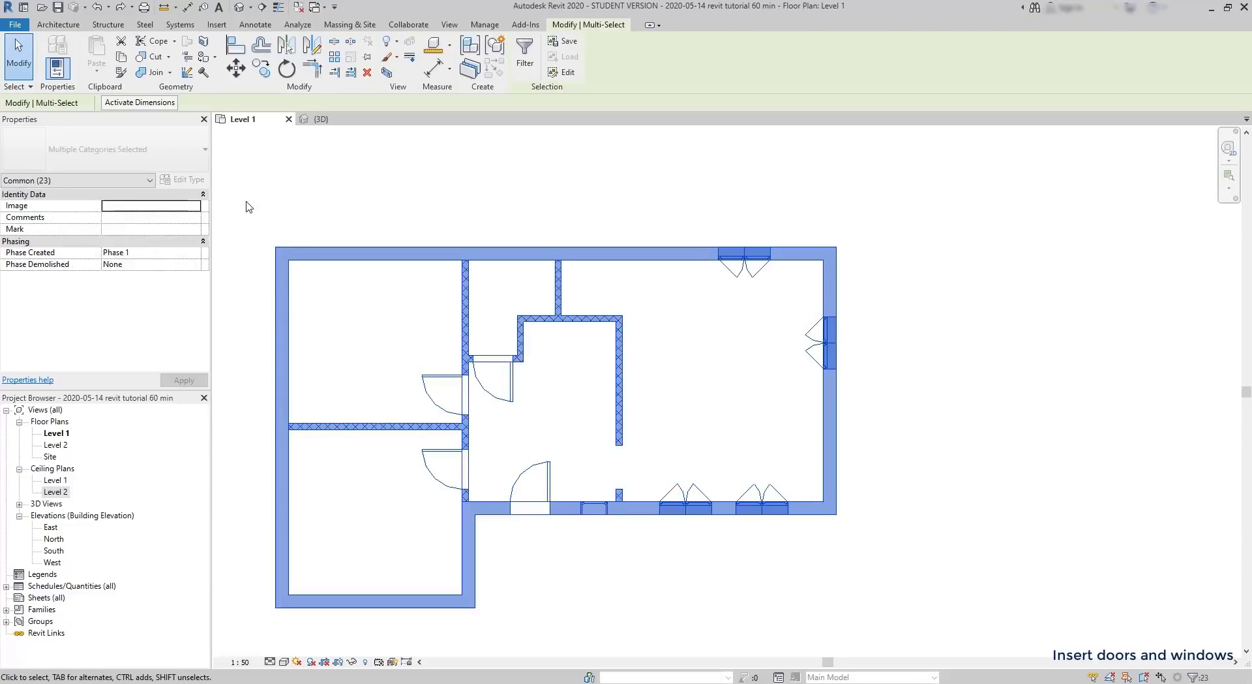
{"action": "left_click", "coordinate": [140, 181]}
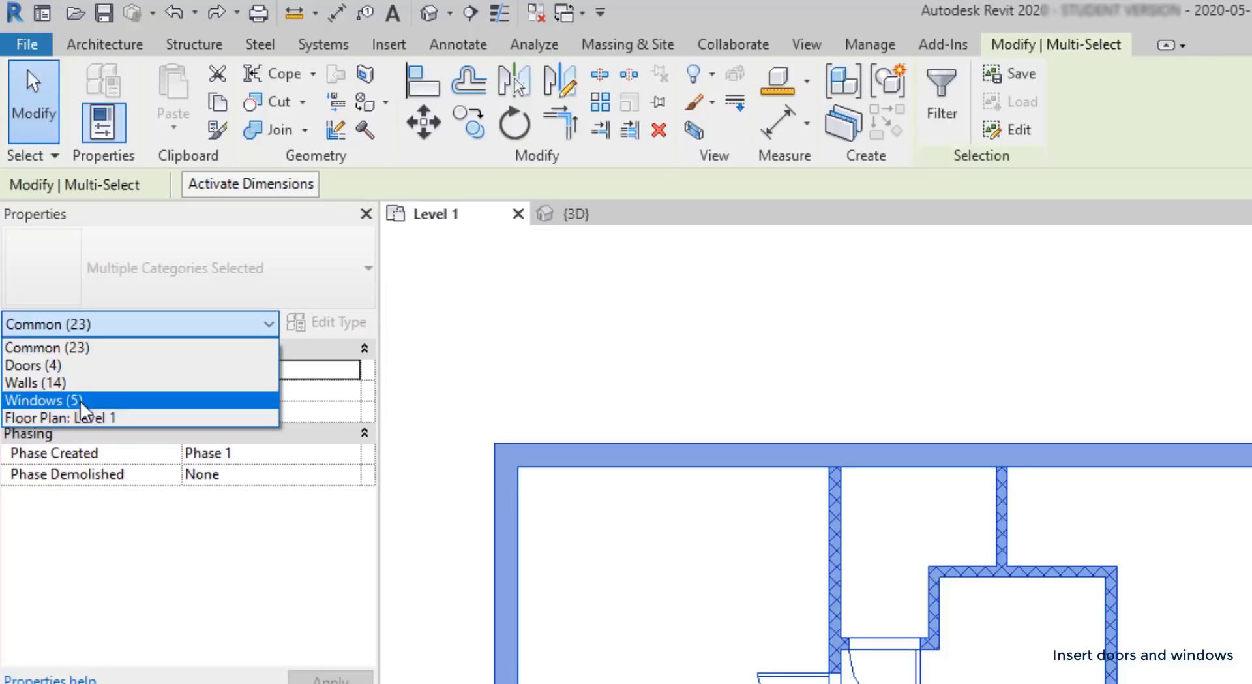
{"action": "left_click", "coordinate": [80, 401]}
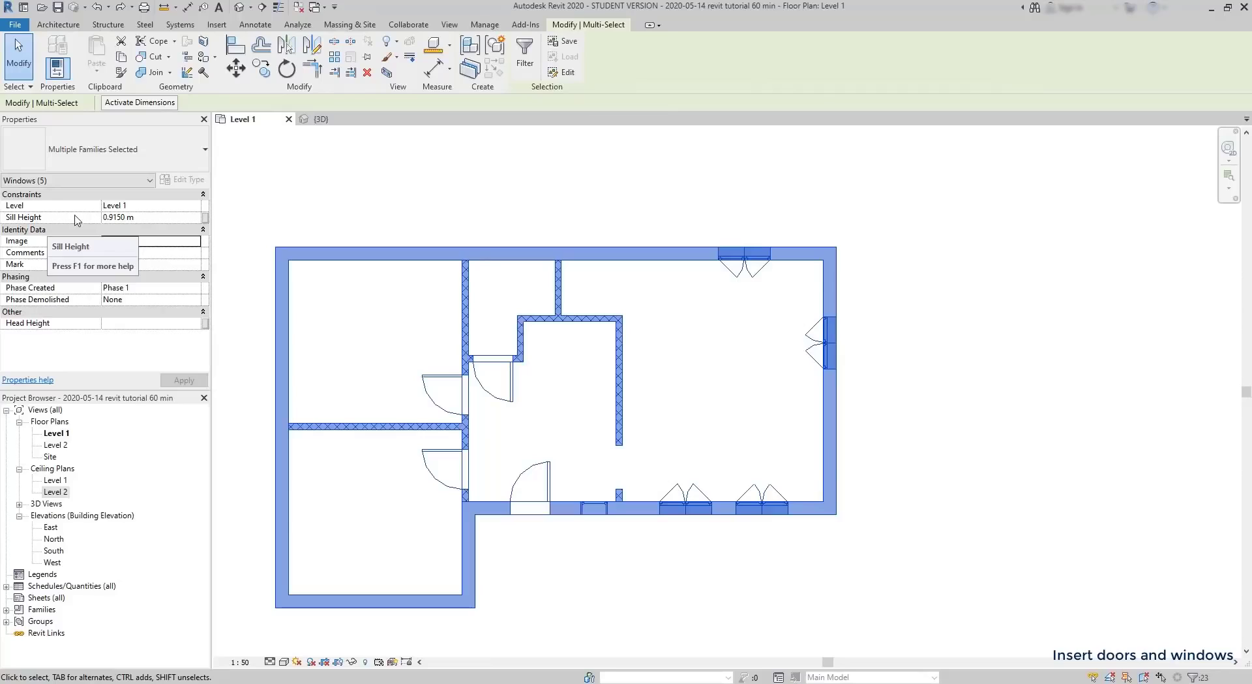
{"action": "left_click", "coordinate": [121, 217]}
{"action": "left_click_drag", "start_coordinate": [128, 217], "coordinate": [97, 218]}
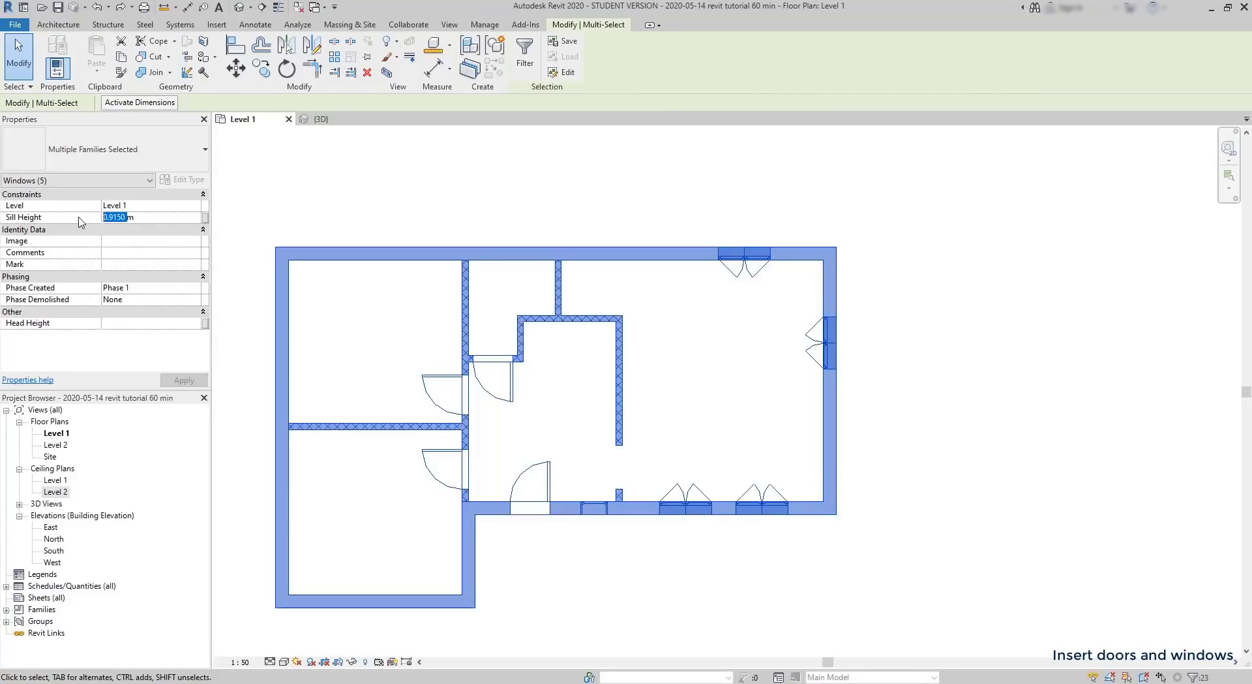
{"action": "type", "text": "1.2"}
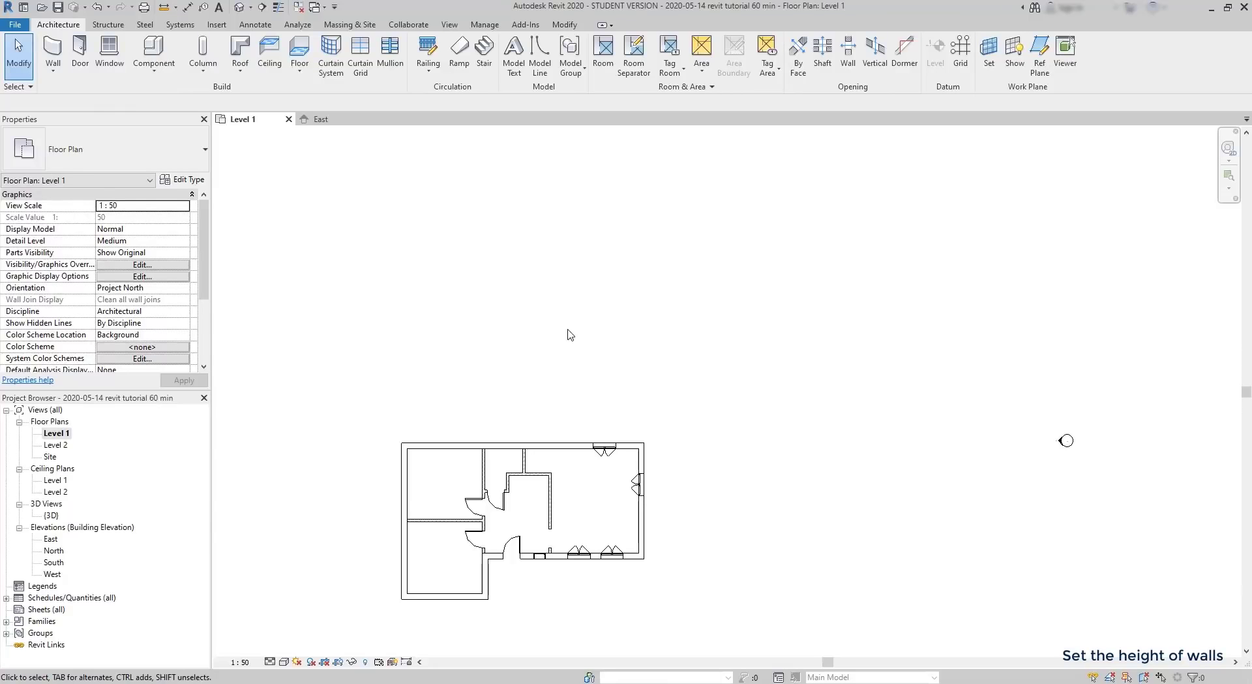
Step: Start a new Generic - 140mm Masonry wall and set its height to reach Level 2
{"action": "key", "text": "w"}
{"action": "key", "text": "a"}
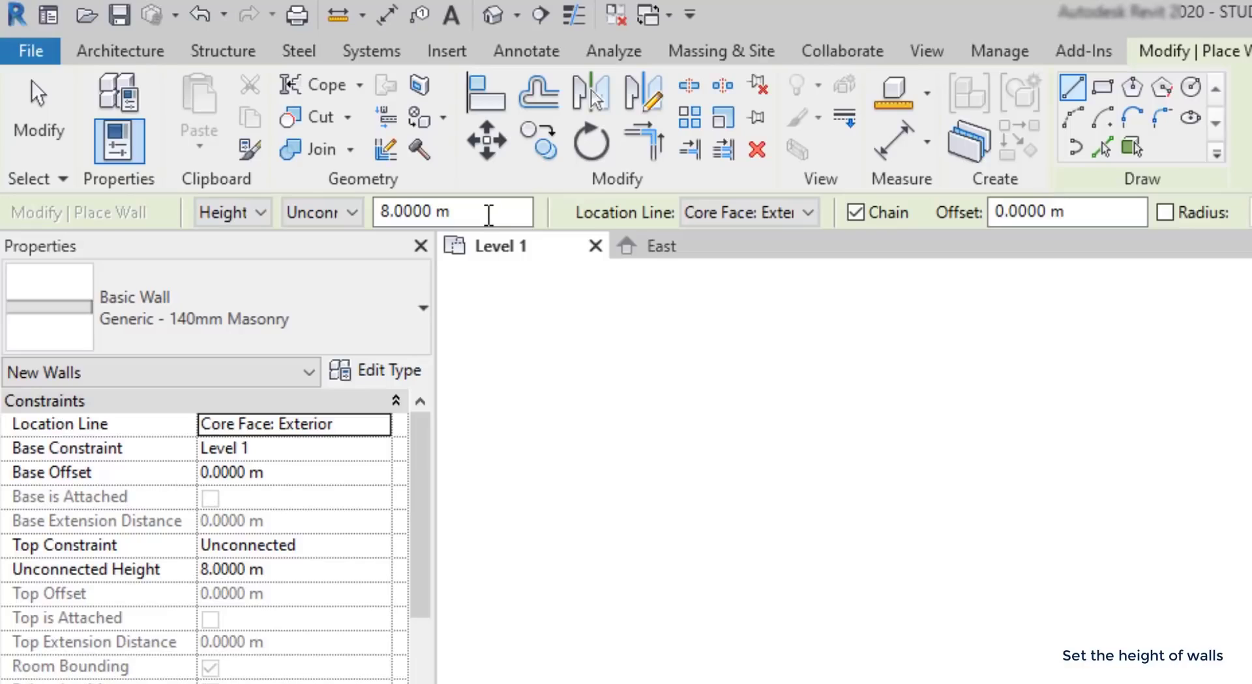
{"action": "left_click", "coordinate": [353, 222]}
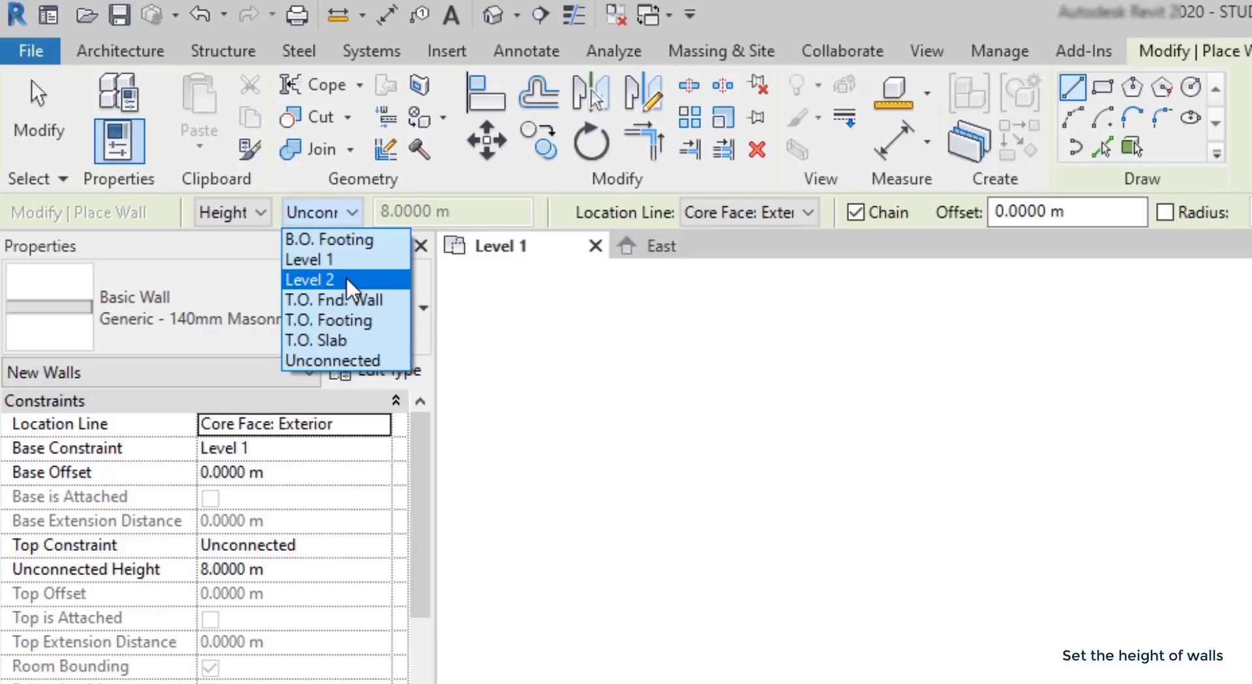
{"action": "left_click", "coordinate": [348, 281]}
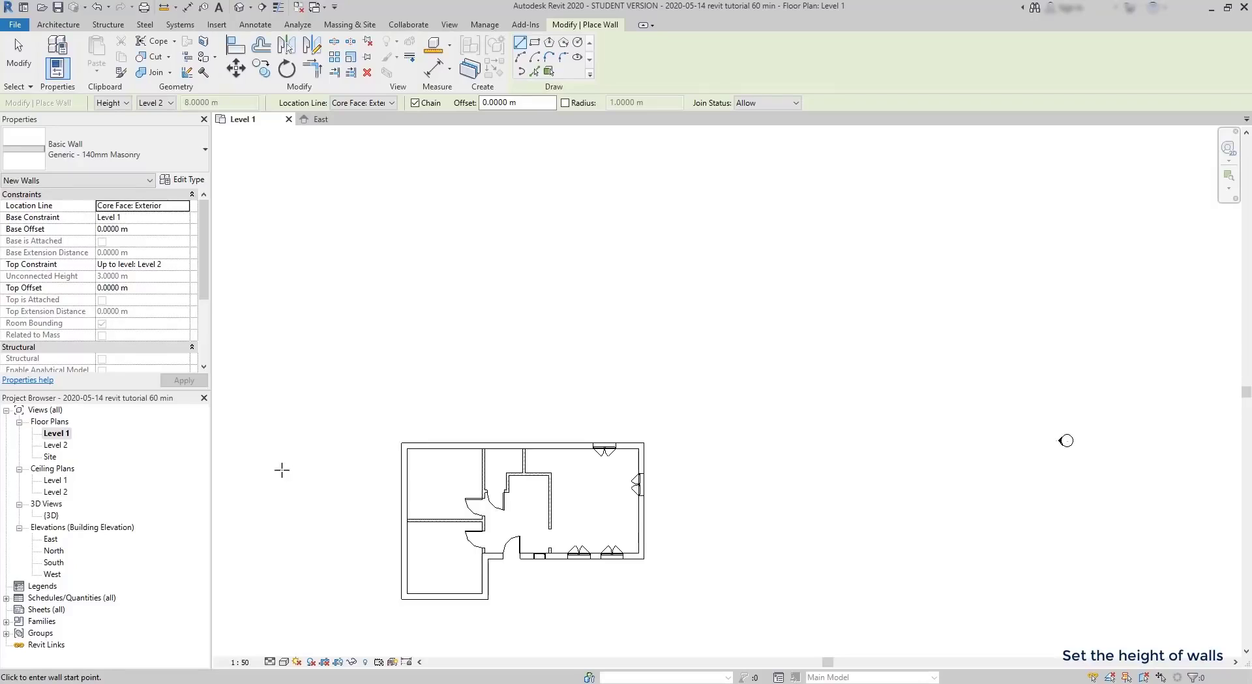
Step: Select the walls in the East elevation to inspect their height constraints, and return to the Level 1 plan
{"action": "double_click", "coordinate": [52, 538]}
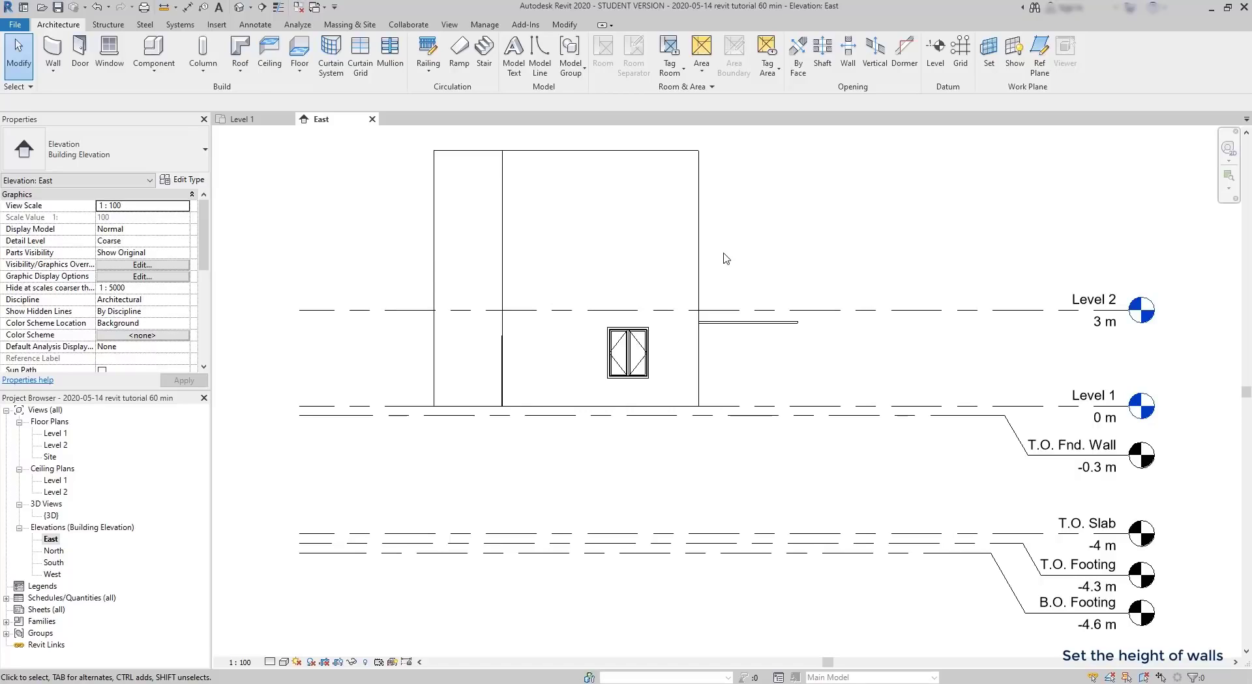
{"action": "left_click_drag", "start_coordinate": [726, 259], "coordinate": [410, 177]}
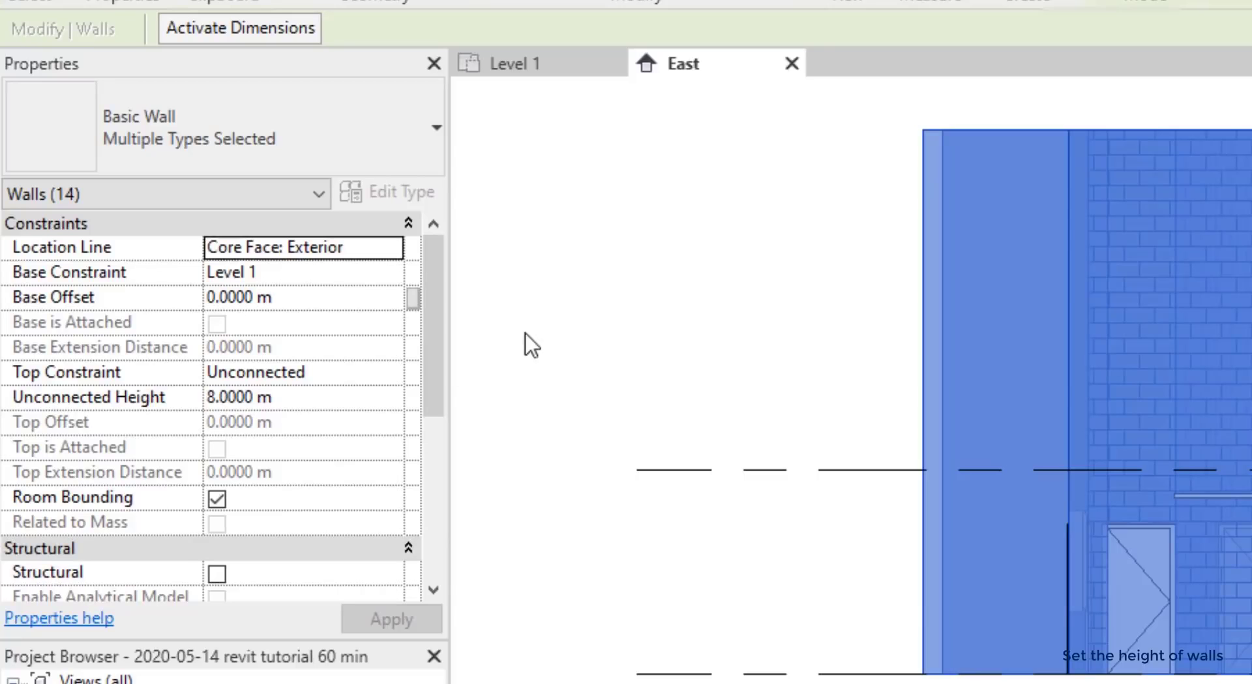
{"action": "left_click", "coordinate": [562, 69]}
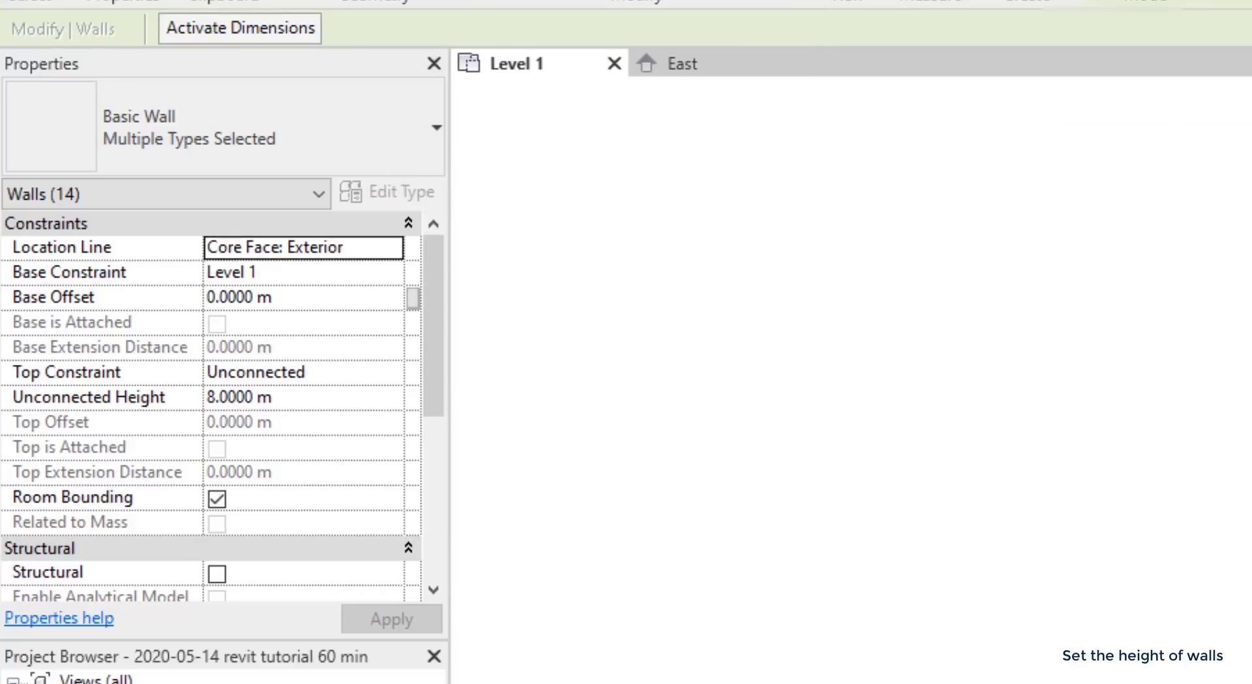
{"action": "left_click", "coordinate": [770, 626]}
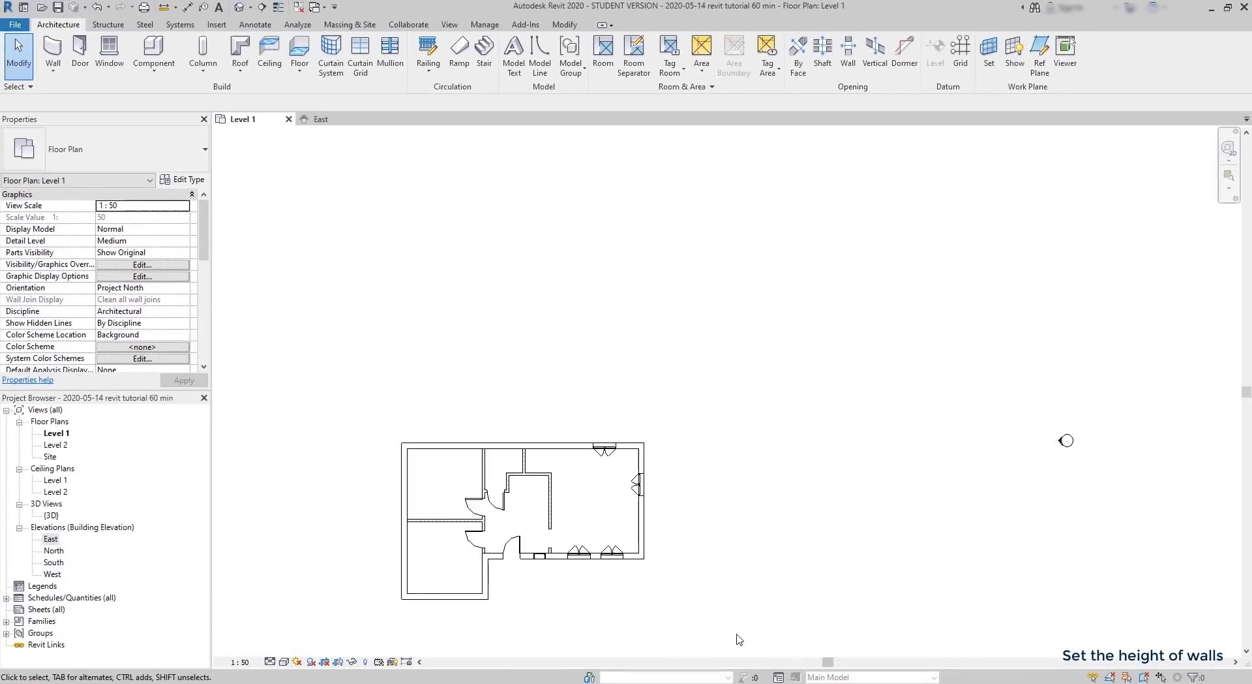
Step: Select the whole house in the Level 1 plan and set the top constraint of all its walls to Up to level: Level 2
{"action": "left_click_drag", "start_coordinate": [737, 637], "coordinate": [330, 415]}
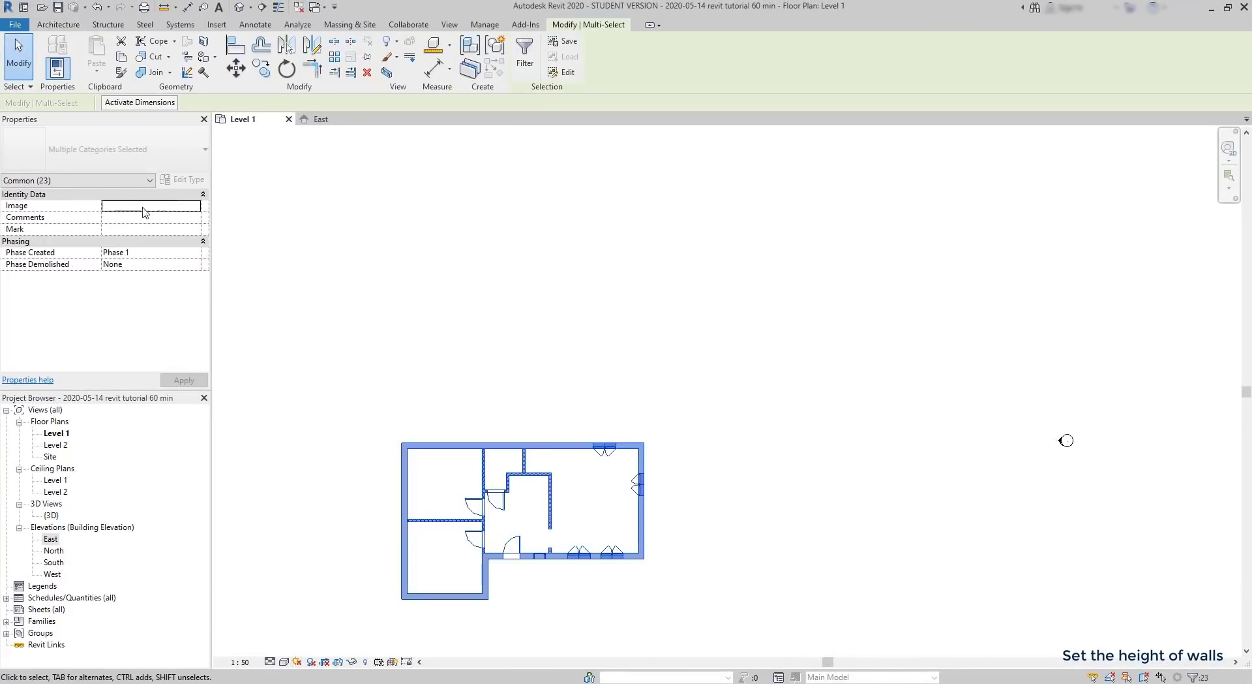
{"action": "left_click", "coordinate": [135, 181]}
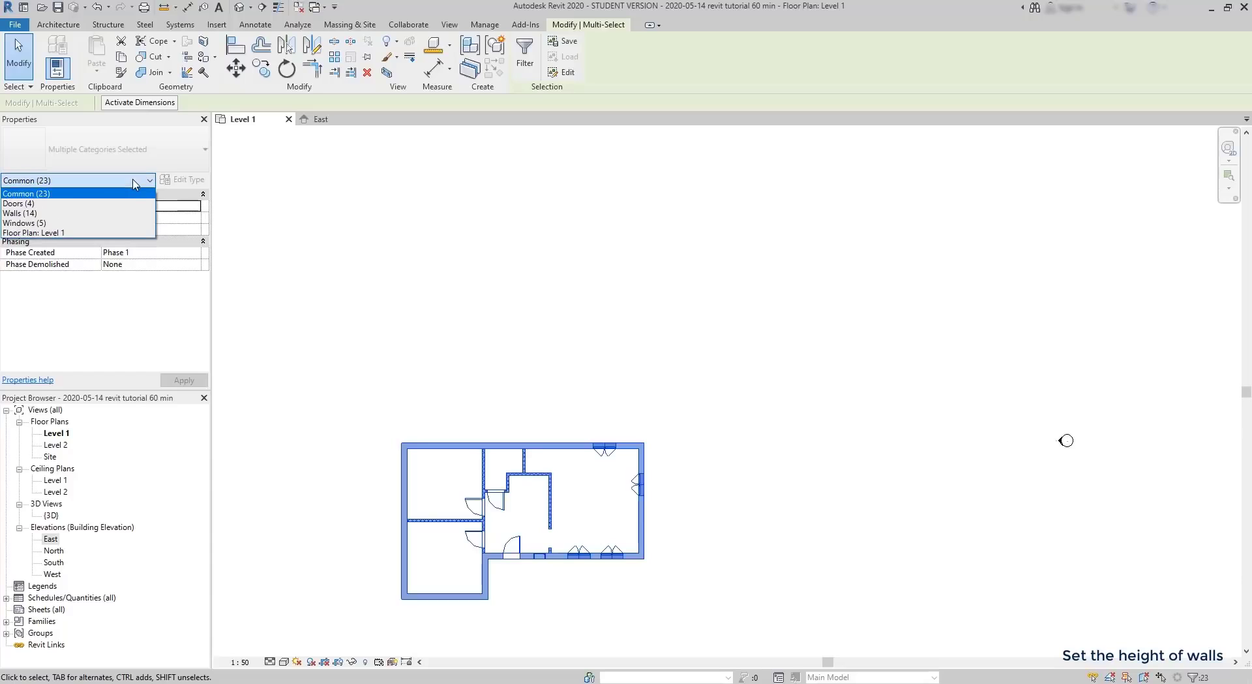
{"action": "left_click", "coordinate": [93, 213]}
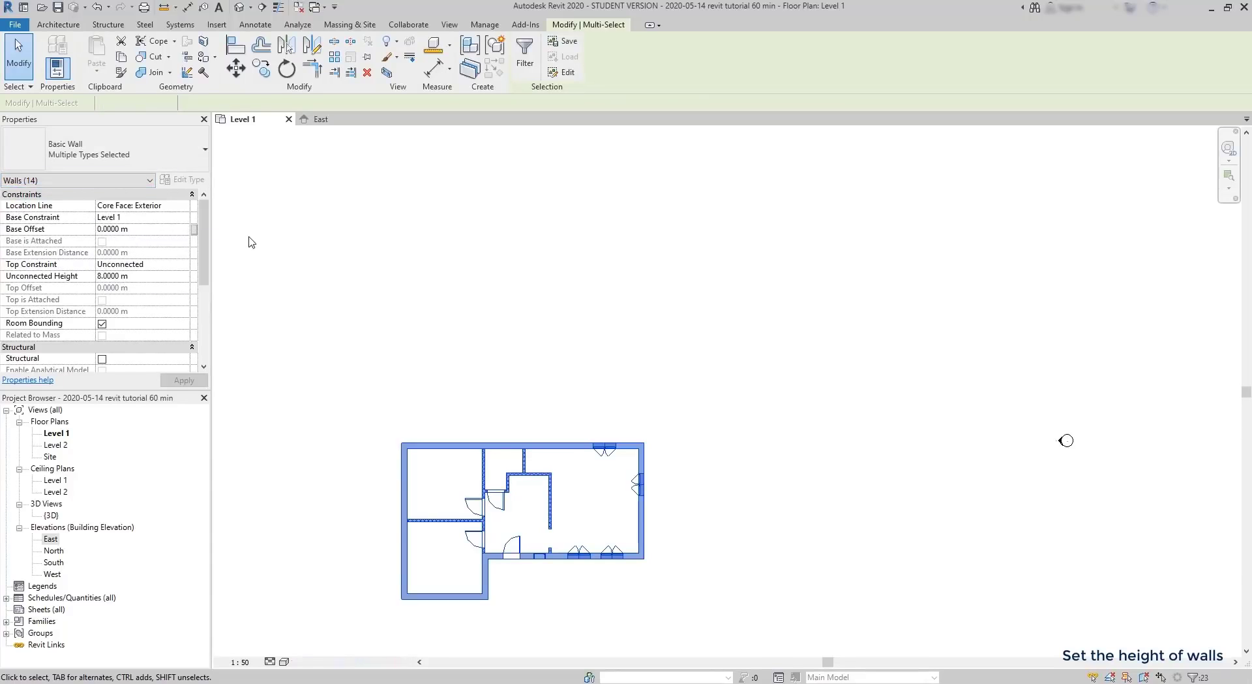
{"action": "left_click", "coordinate": [160, 266]}
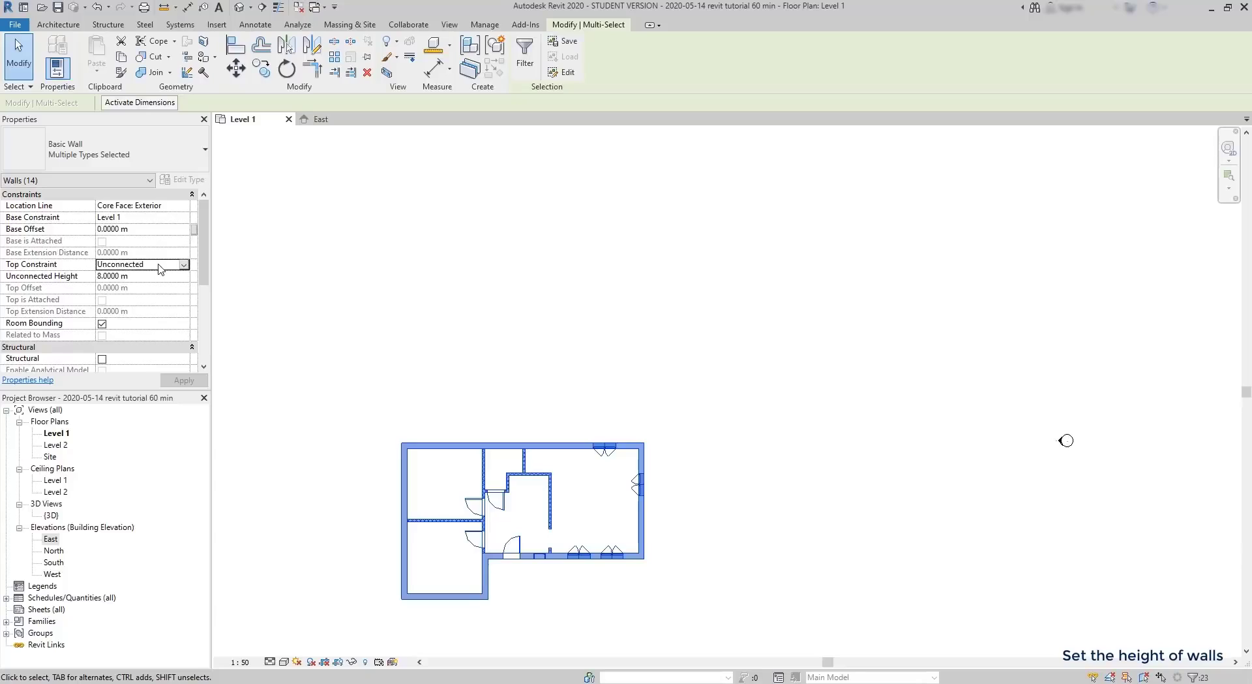
{"action": "left_click", "coordinate": [184, 265]}
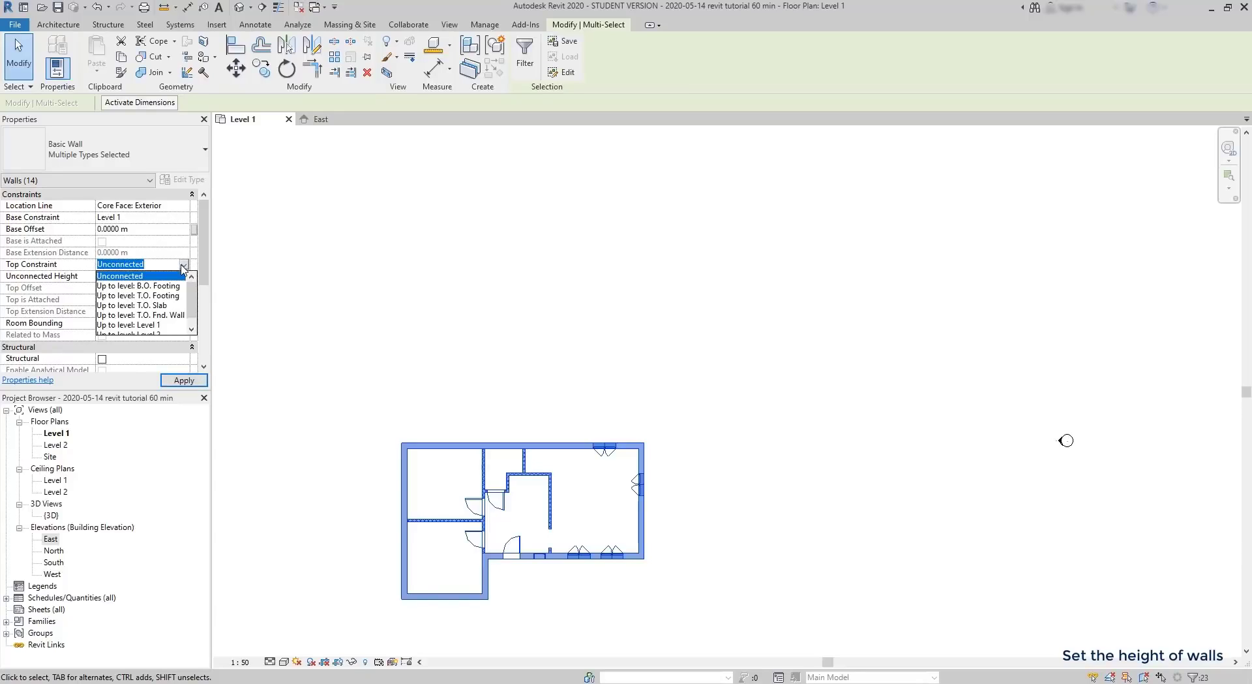
{"action": "scroll", "coordinate": [194, 289], "scroll_direction": "down", "scroll_amount": 1}
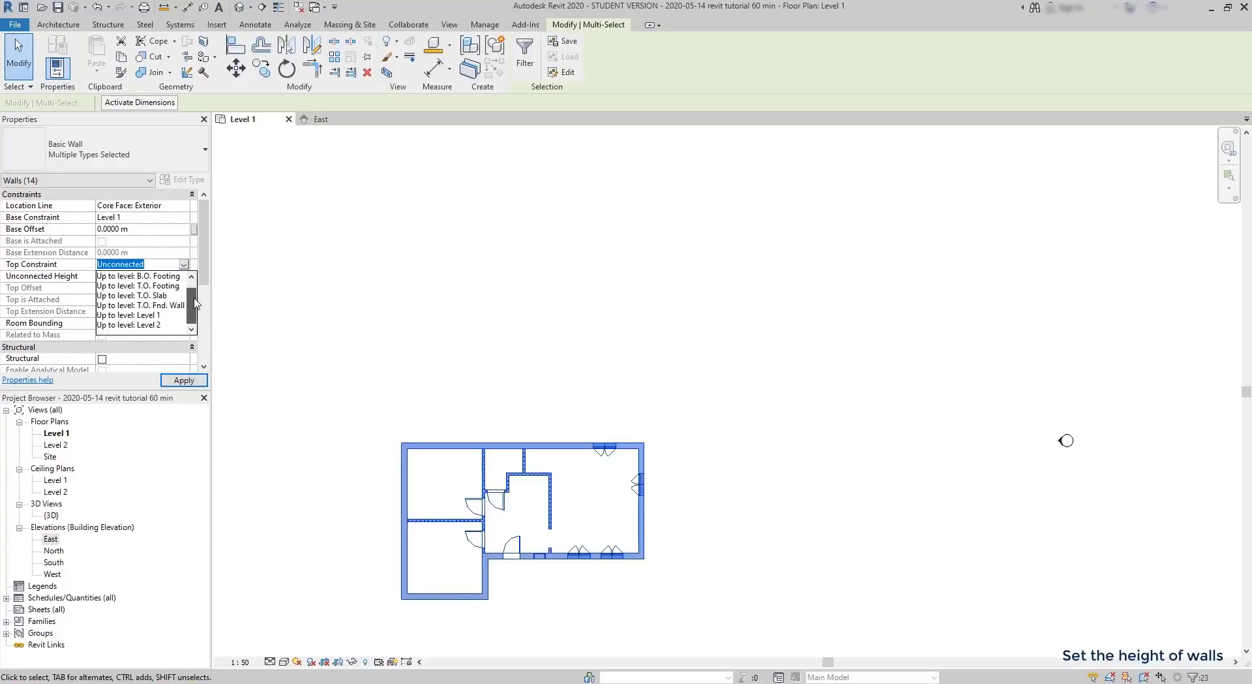
{"action": "left_click", "coordinate": [152, 325]}
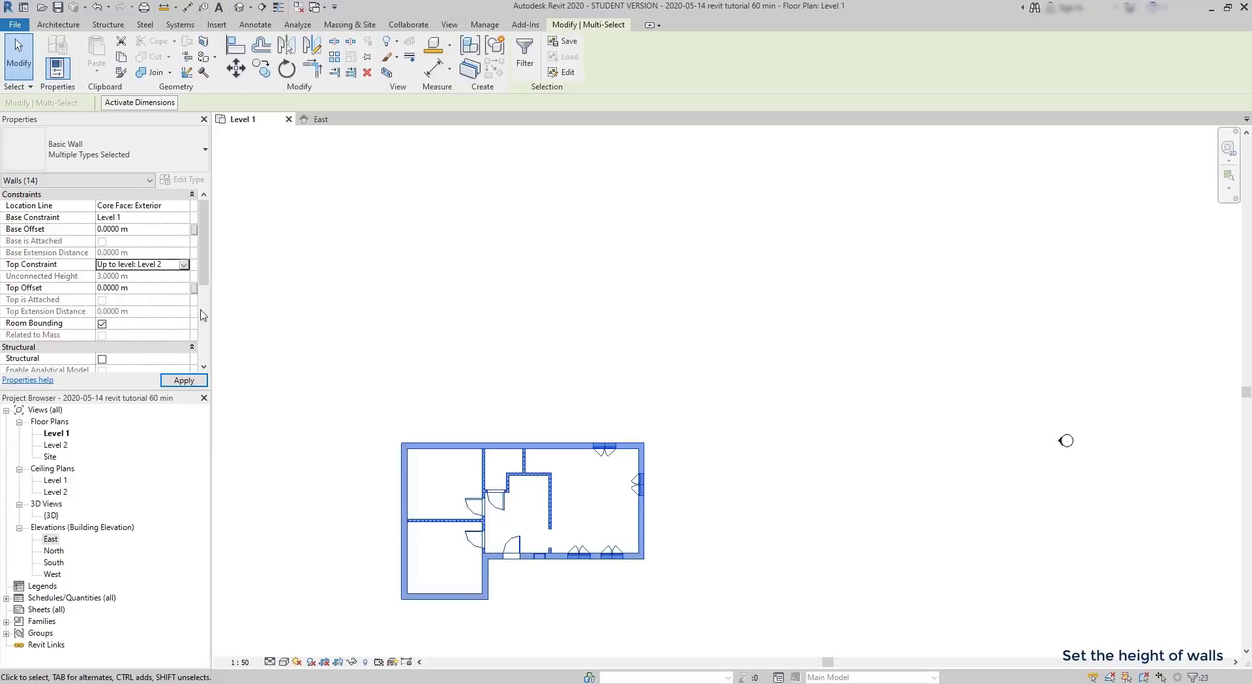
{"action": "left_click", "coordinate": [340, 339]}
Step: Open the East elevation and open Level 2's elevation value for editing
{"action": "double_click", "coordinate": [51, 538]}
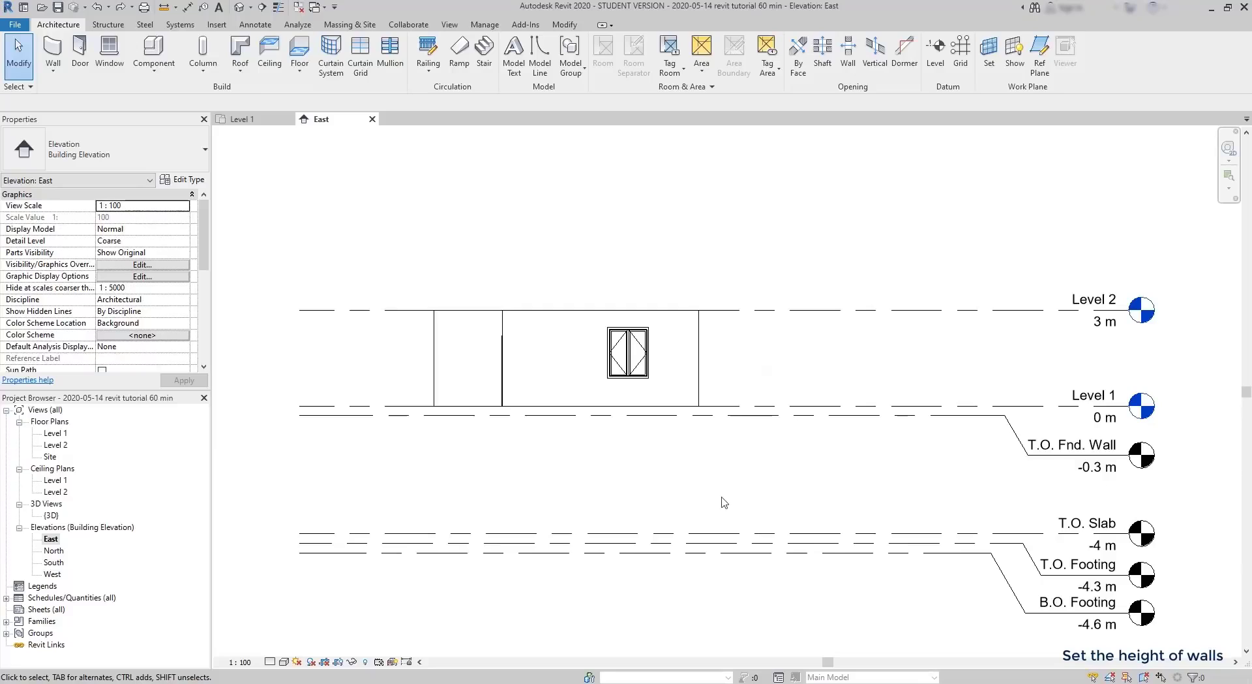
{"action": "left_click", "coordinate": [1030, 311]}
{"action": "left_click", "coordinate": [1112, 323]}
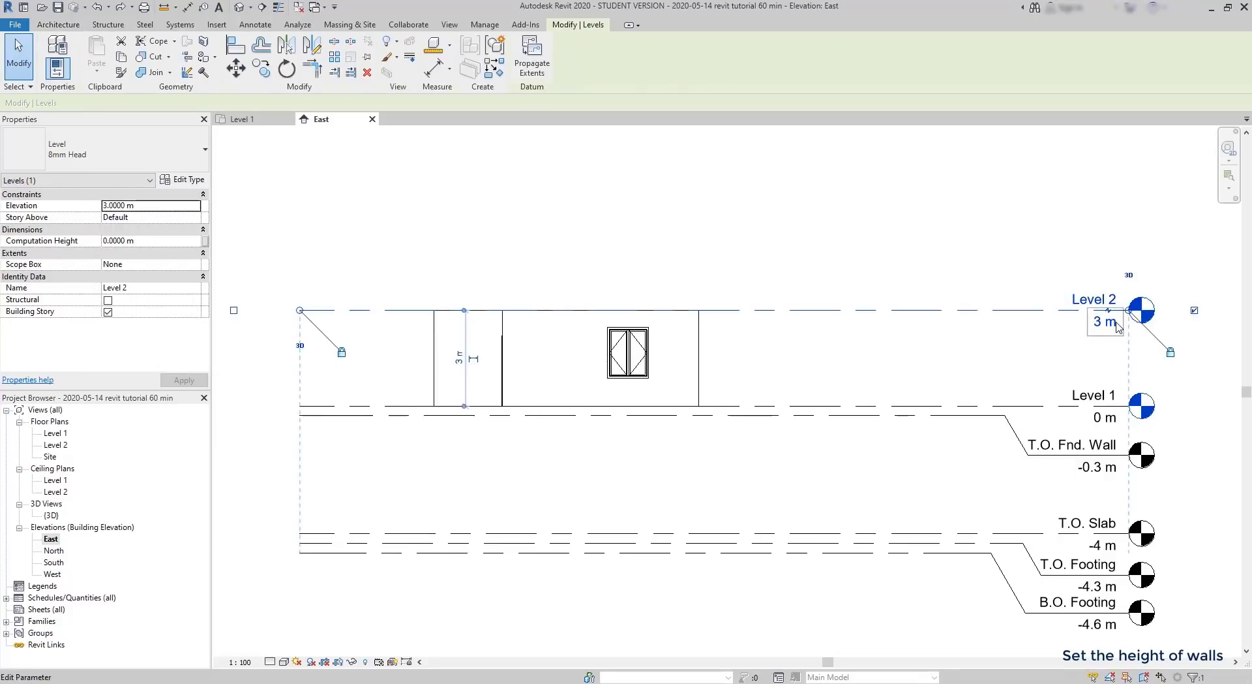
{"action": "left_click_drag", "start_coordinate": [1117, 322], "coordinate": [985, 325]}
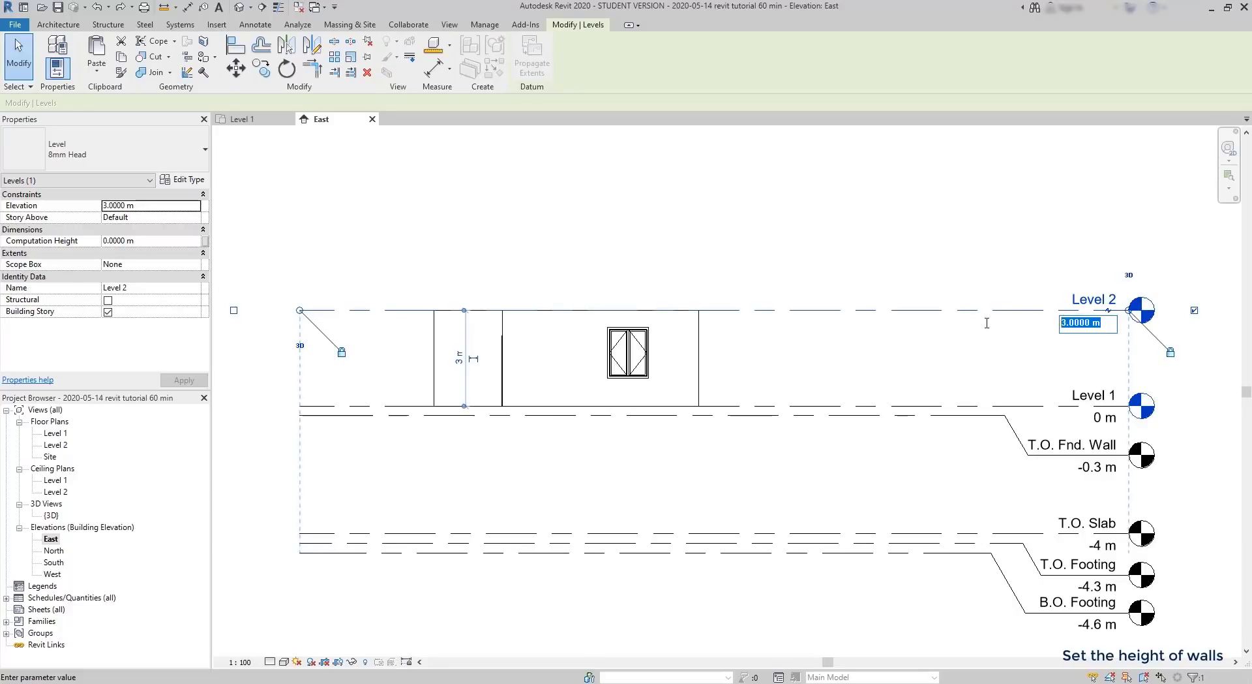
Step: Set Level 2's elevation to 2.8 m
{"action": "type", "text": "2.8"}
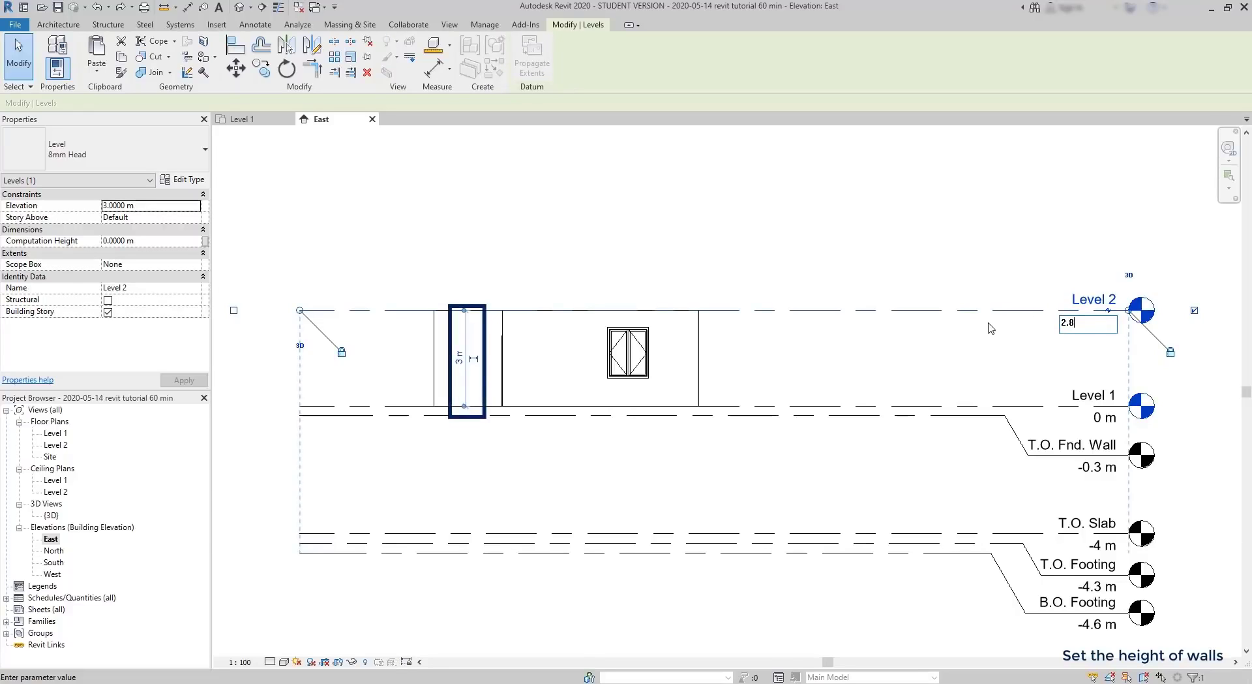
{"action": "key", "text": "Return"}
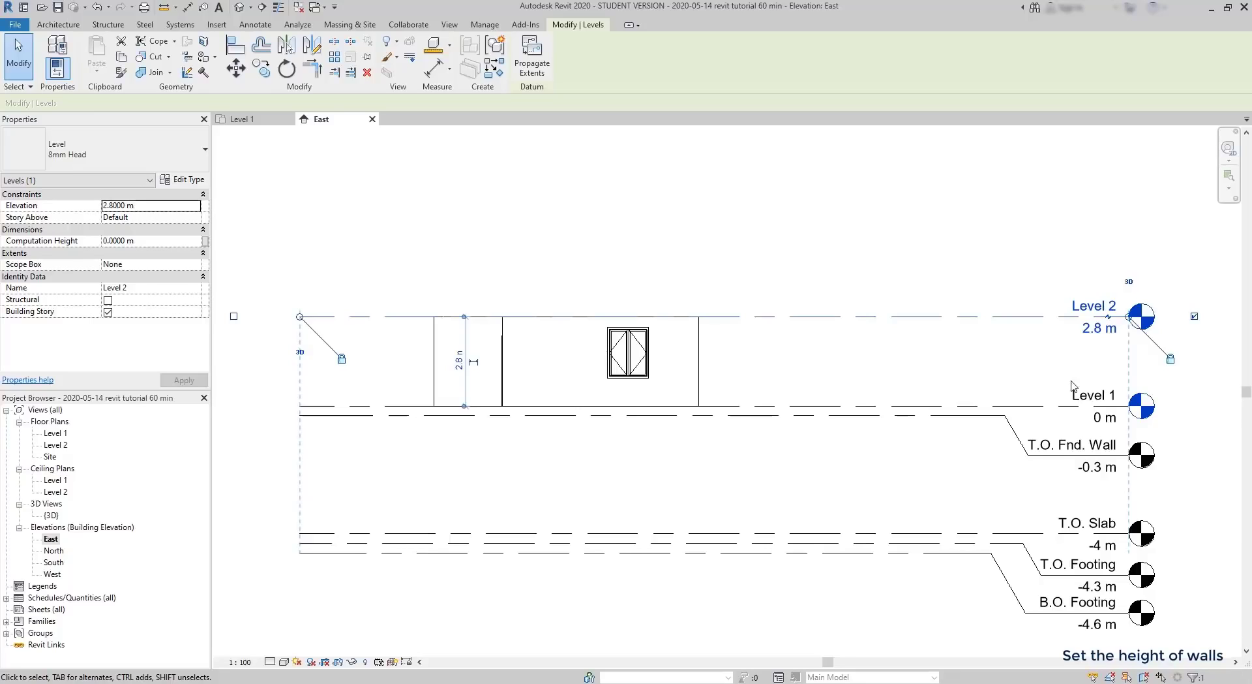
Step: Rename Level 1 to "Ground floor" and rename its corresponding views as well
{"action": "double_click", "coordinate": [1109, 394]}
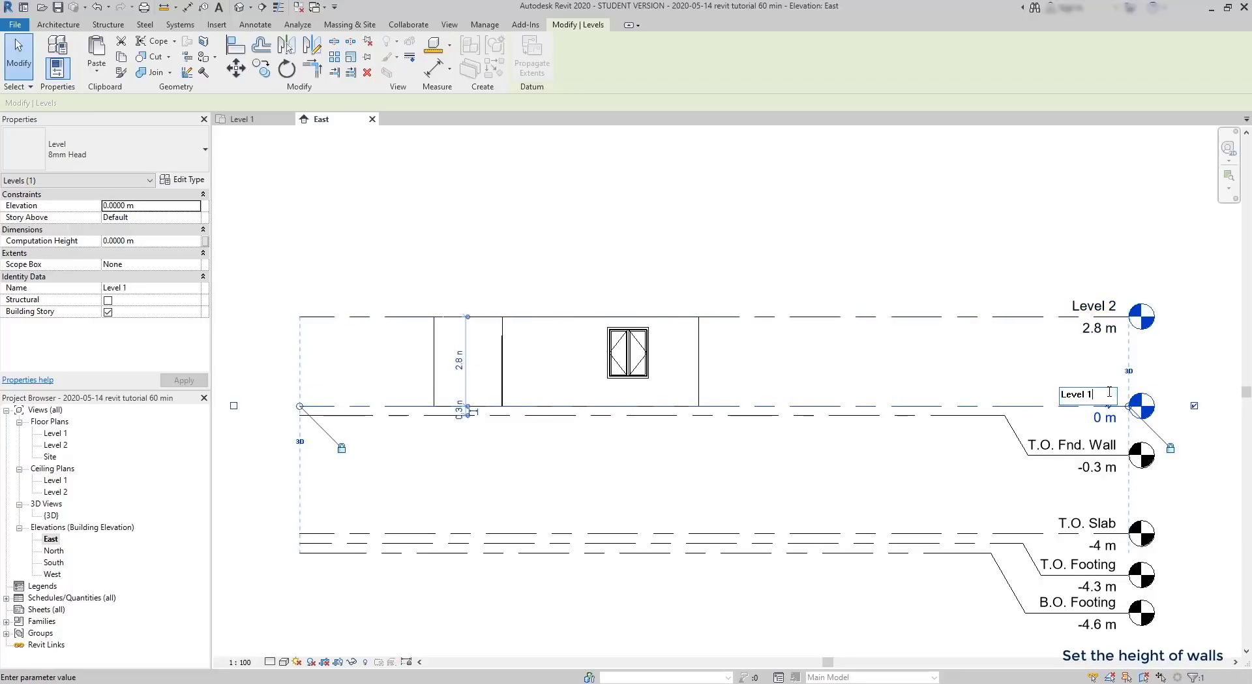
{"action": "type", "text": "Ground floor"}
{"action": "key", "text": "Return"}
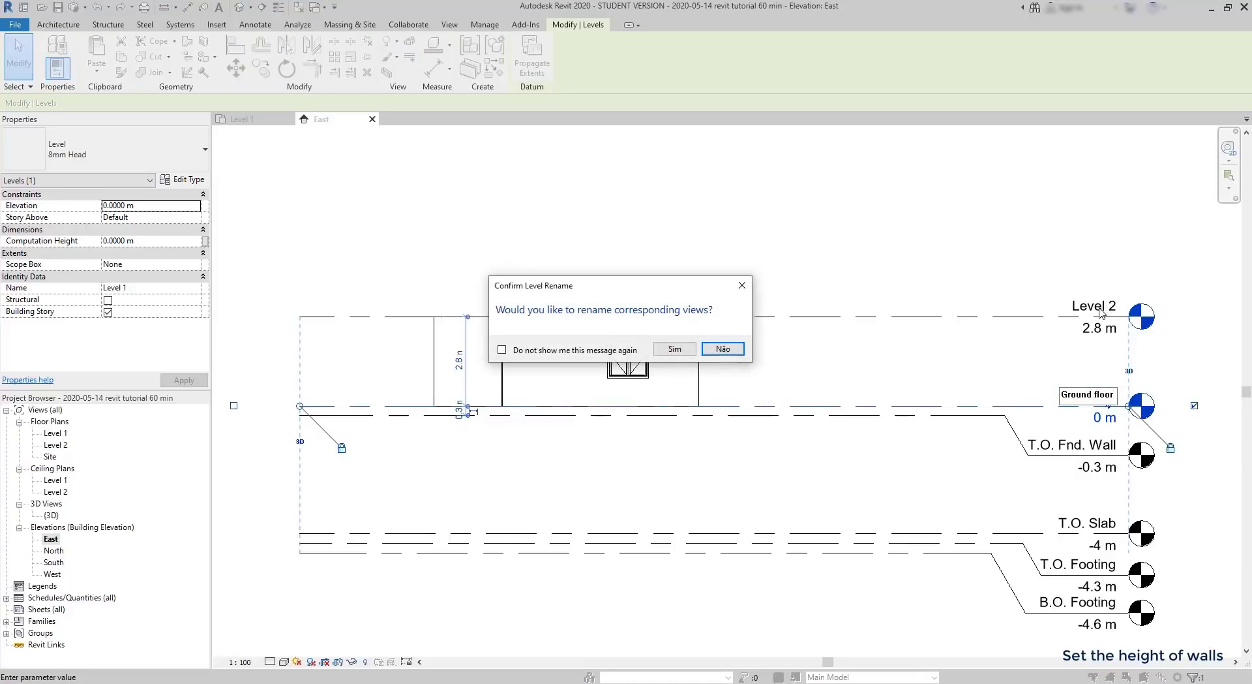
{"action": "left_click", "coordinate": [675, 346]}
Step: Rename Level 2 to "1st floor" and rename its corresponding views as well
{"action": "left_click", "coordinate": [1075, 318]}
{"action": "left_click", "coordinate": [1091, 305]}
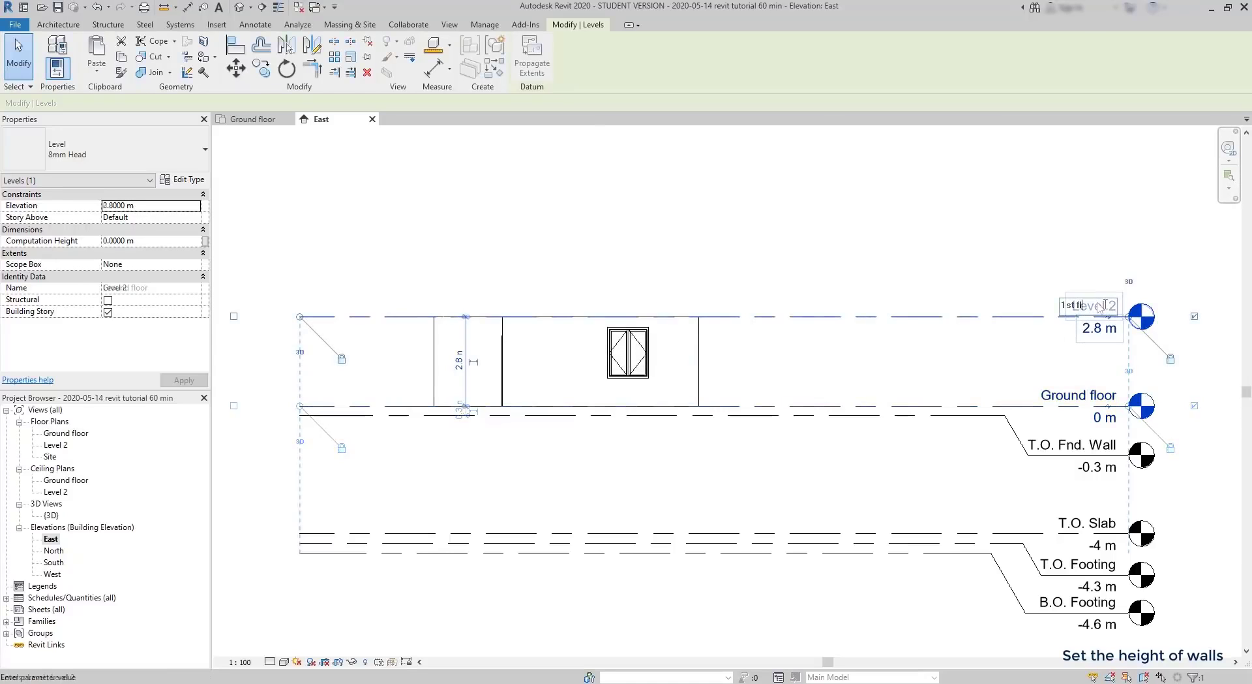
{"action": "type", "text": "1st floor"}
{"action": "key", "text": "Return"}
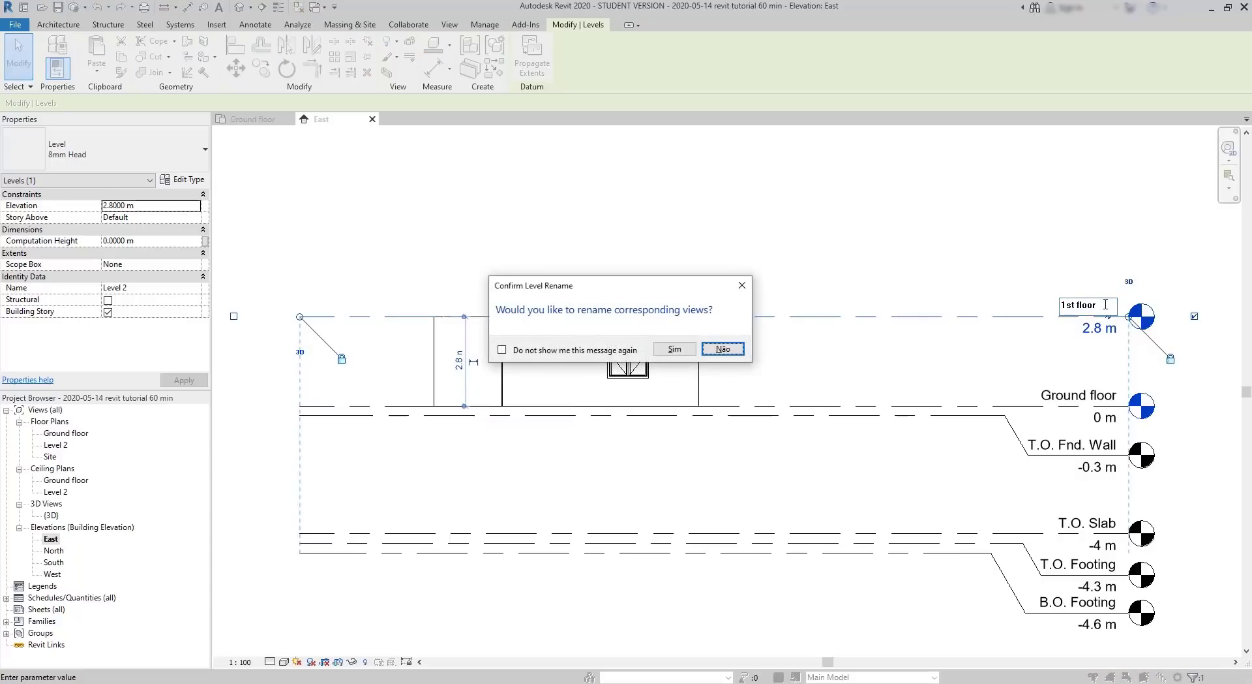
{"action": "left_click", "coordinate": [662, 351]}
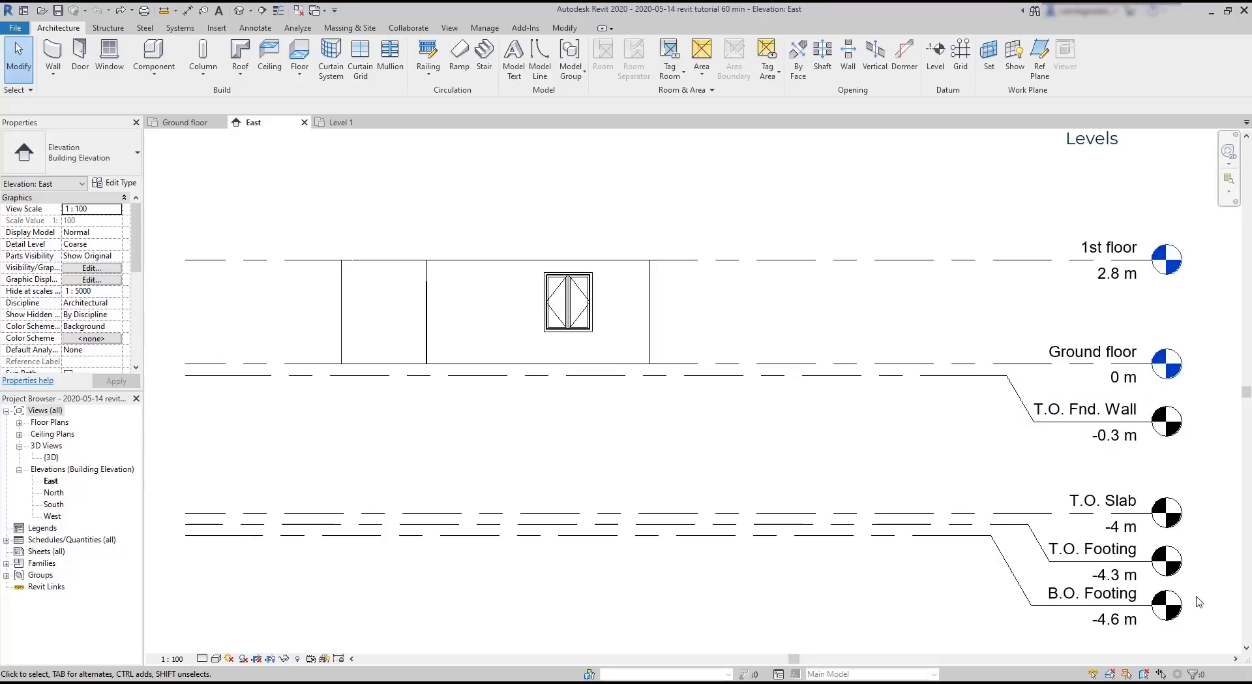
Step: Show the list of floor plan views in the project and check the 1st floor entry
{"action": "left_click", "coordinate": [43, 410]}
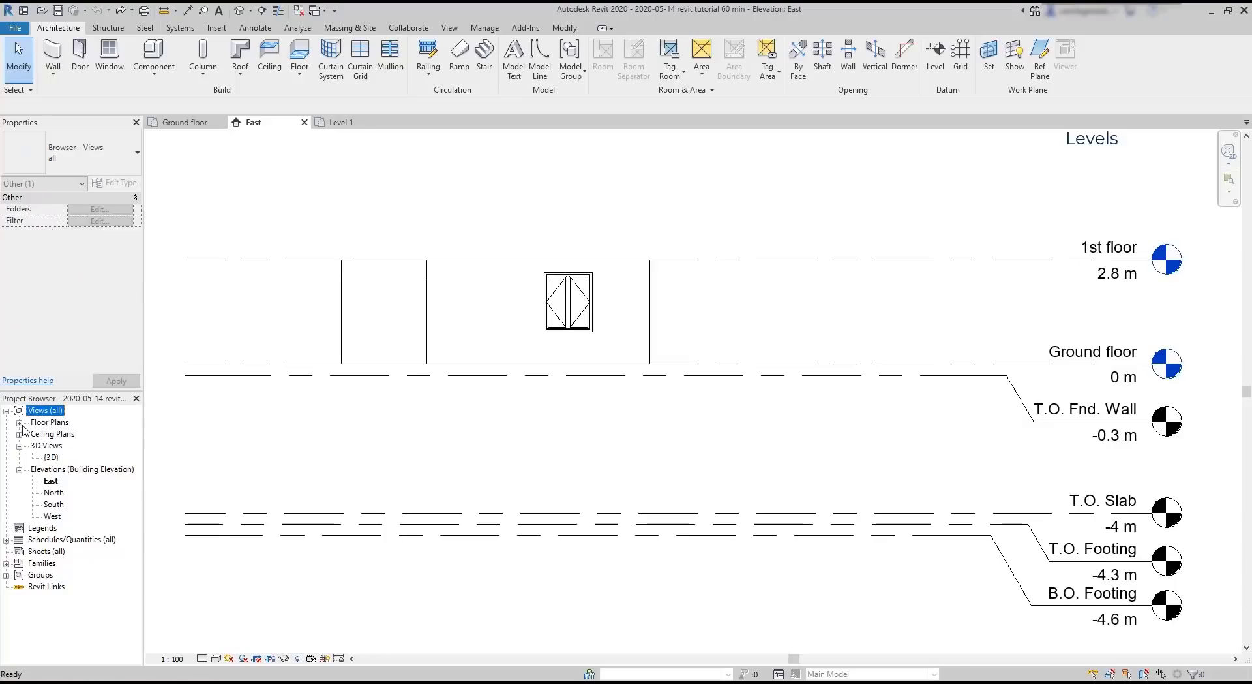
{"action": "left_click", "coordinate": [20, 422]}
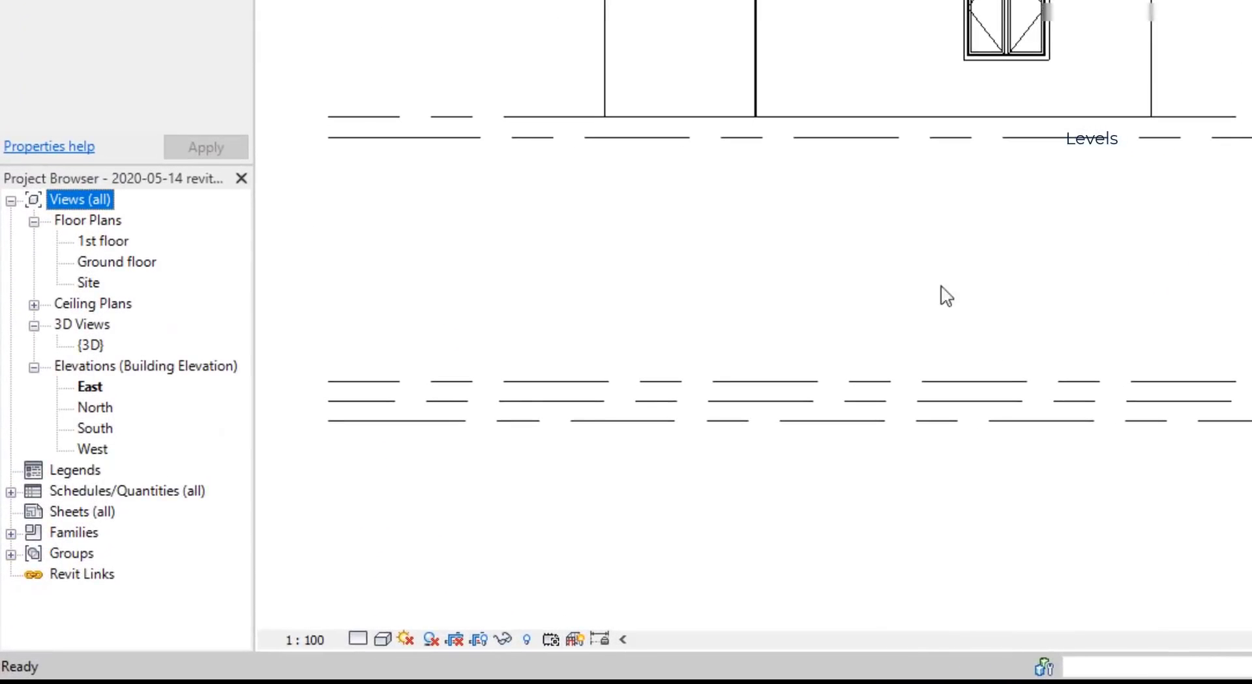
{"action": "left_click", "coordinate": [117, 242]}
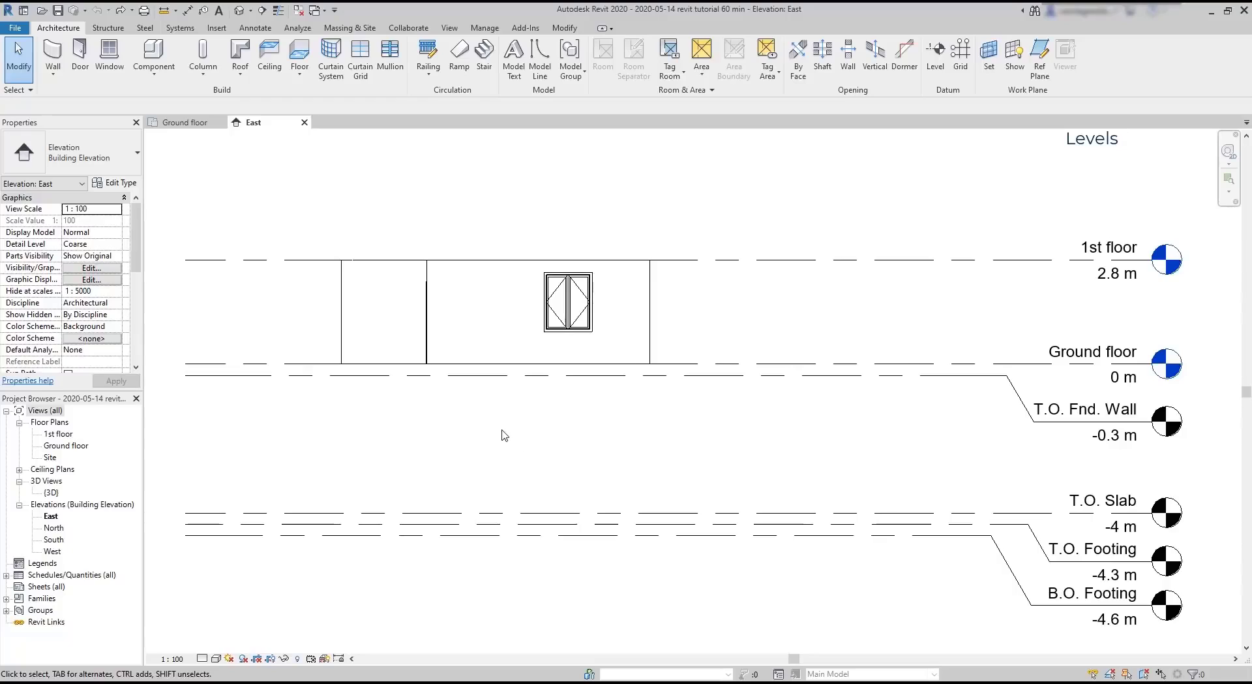
Step: Create a new floor plan view for the T.O. Footing level
{"action": "left_click", "coordinate": [449, 28]}
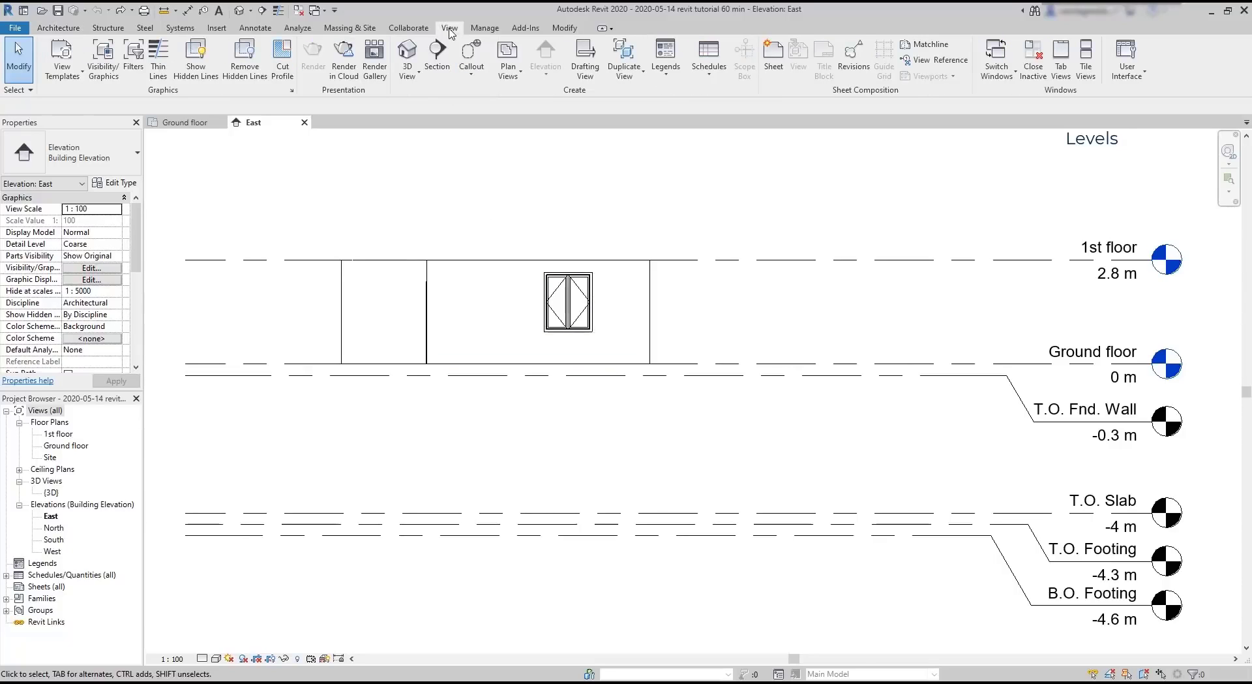
{"action": "left_click", "coordinate": [519, 82]}
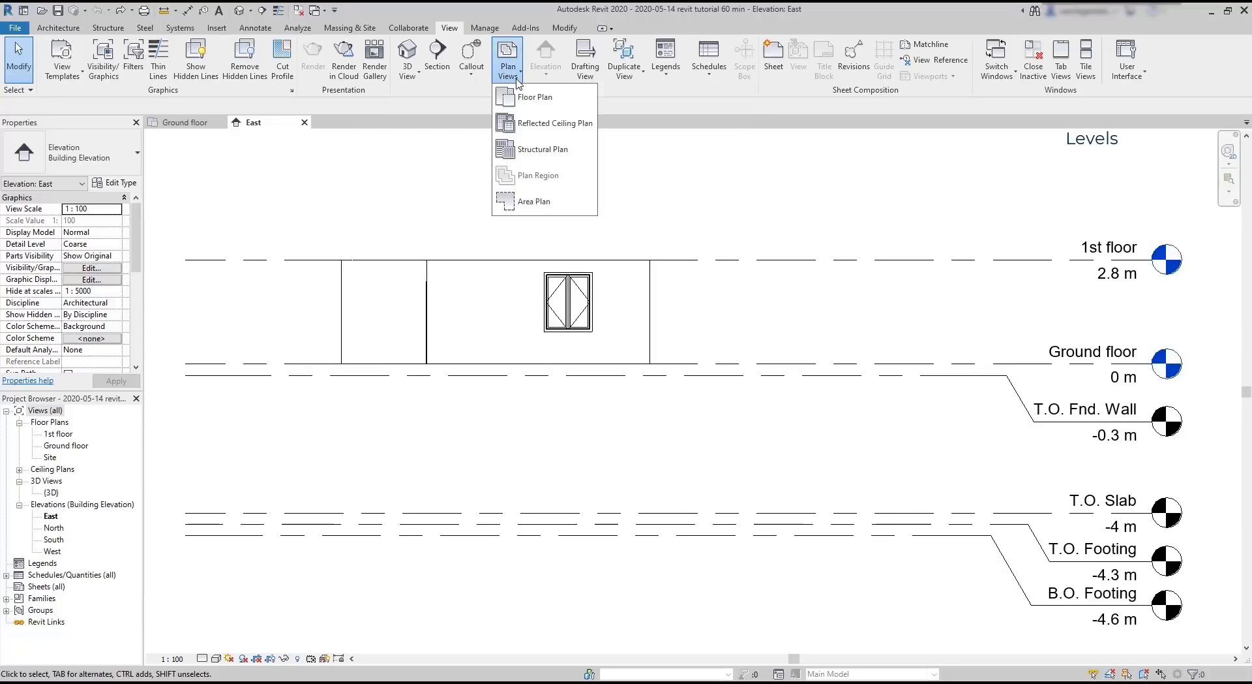
{"action": "left_click", "coordinate": [590, 105]}
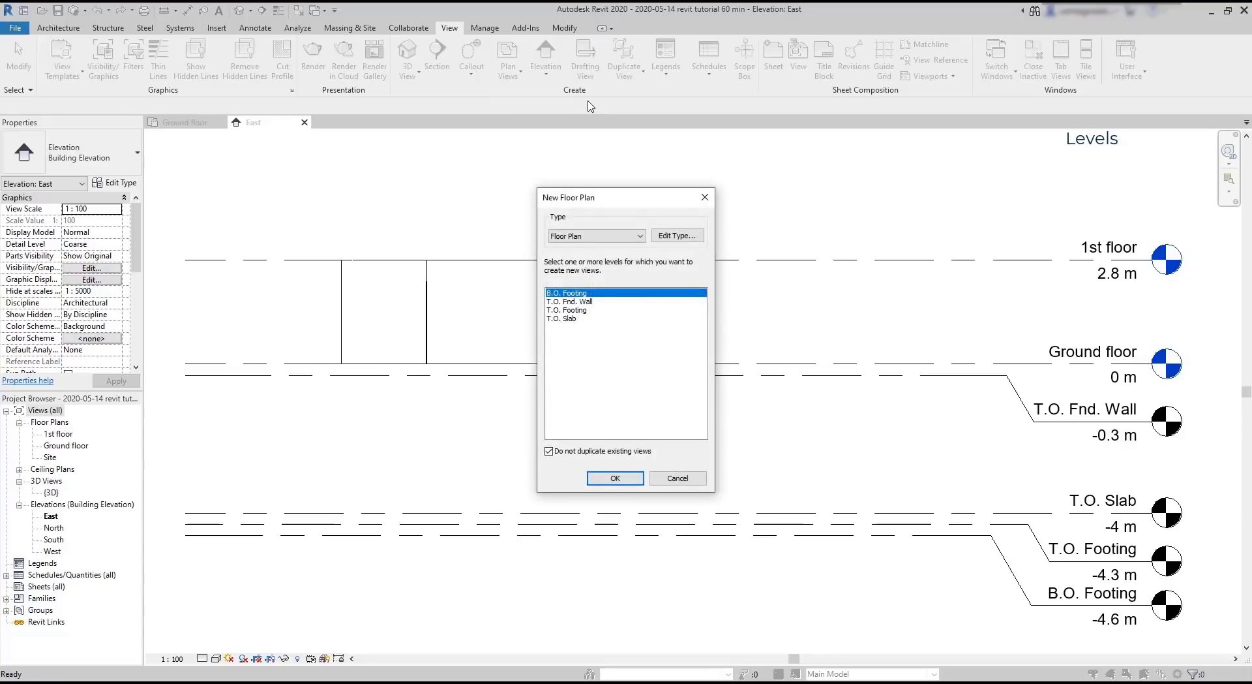
{"action": "left_click", "coordinate": [567, 310]}
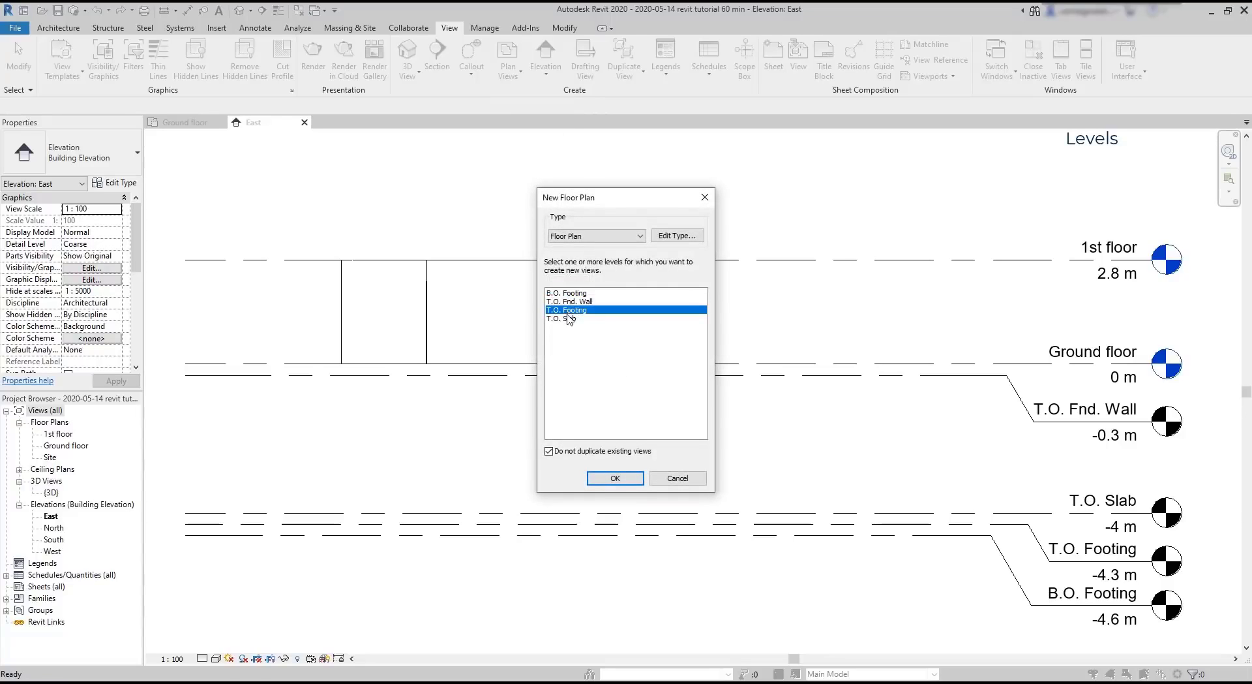
{"action": "left_click", "coordinate": [608, 480]}
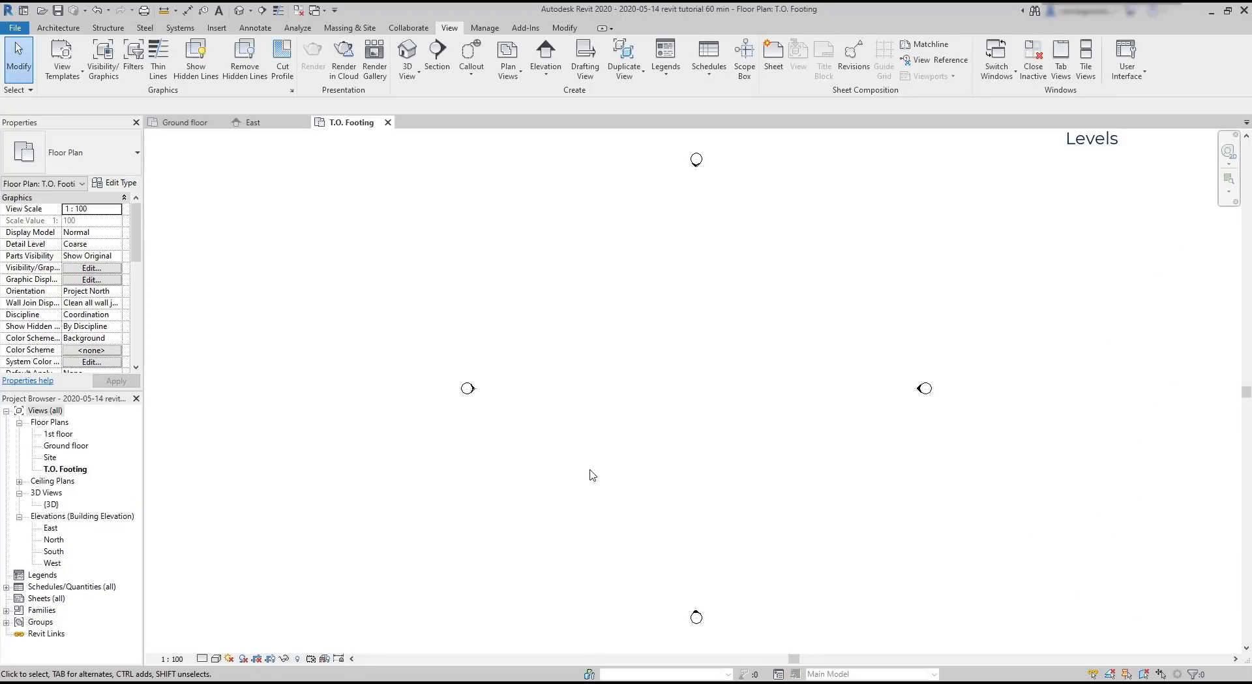
Step: Return to the East elevation and create floor plan views for the T.O. Fnd. Wall and T.O. Slab levels
{"action": "double_click", "coordinate": [56, 528]}
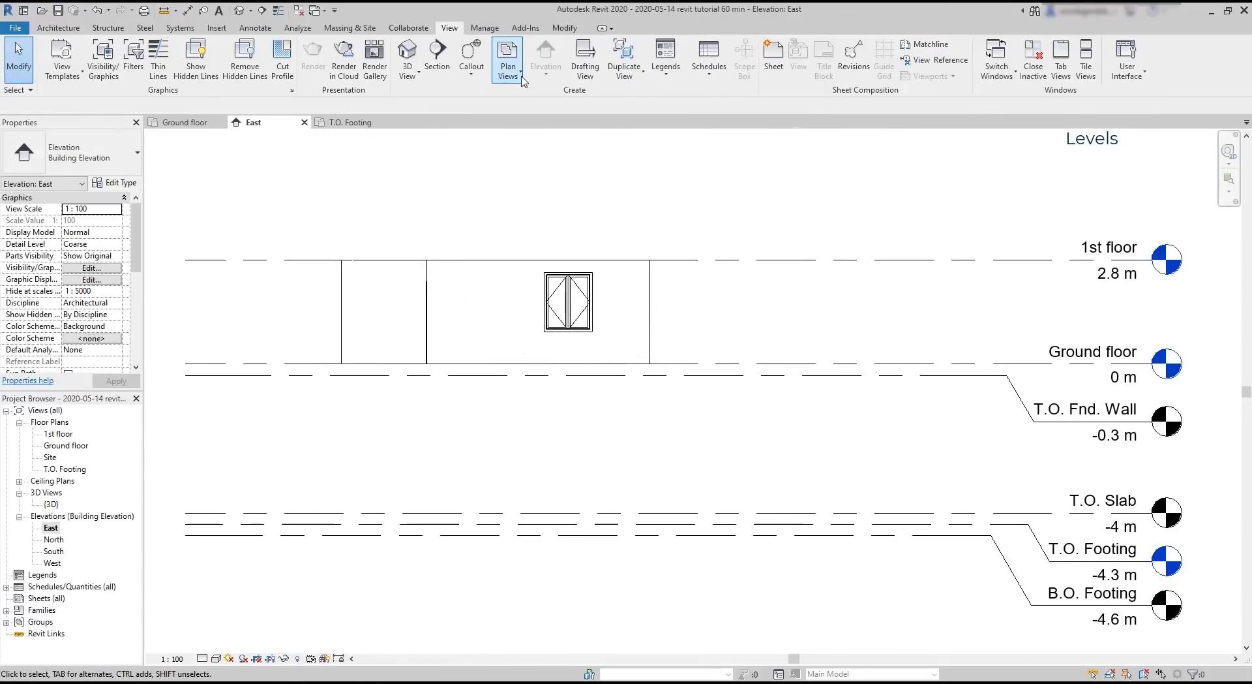
{"action": "left_click", "coordinate": [522, 77]}
{"action": "left_click", "coordinate": [525, 96]}
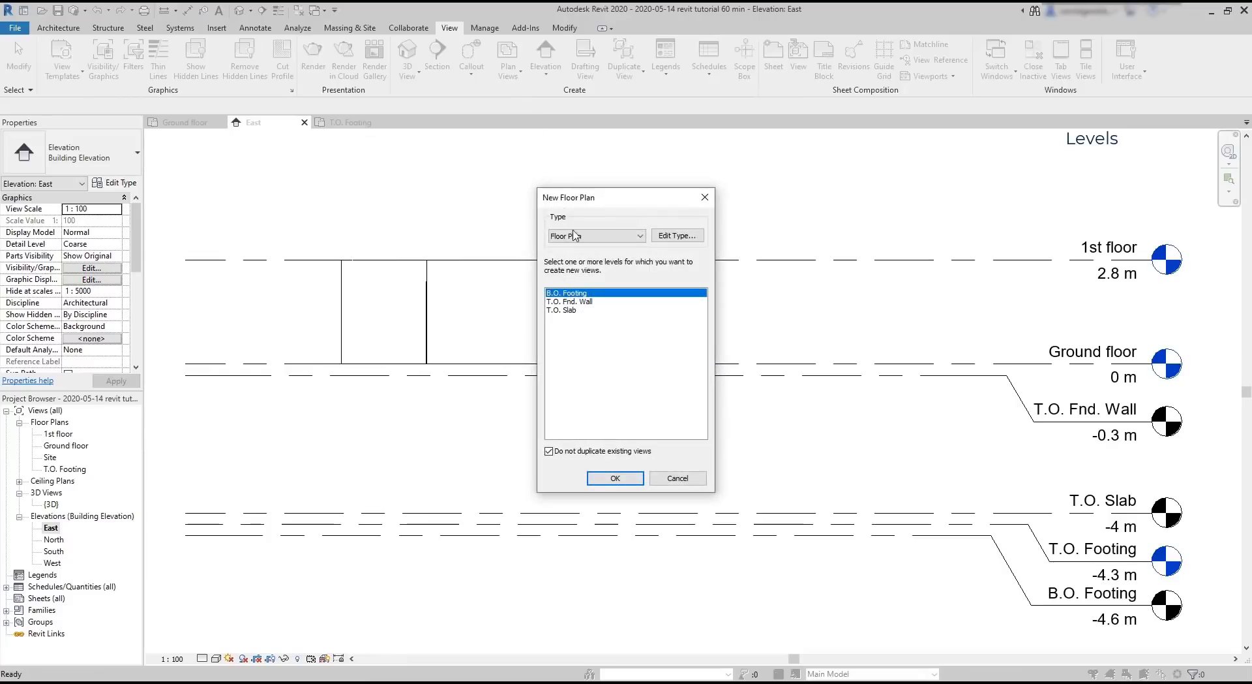
{"action": "left_click", "coordinate": [578, 302]}
{"action": "left_click", "coordinate": [586, 310], "text": "shift"}
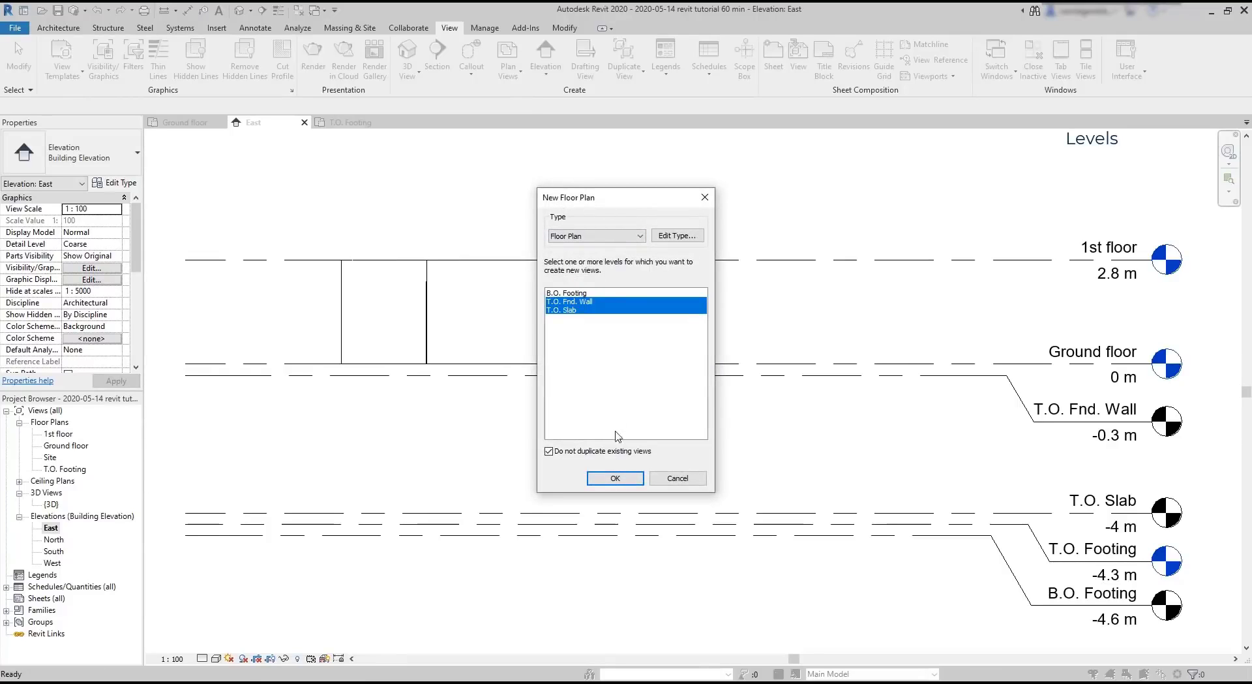
{"action": "left_click", "coordinate": [623, 479]}
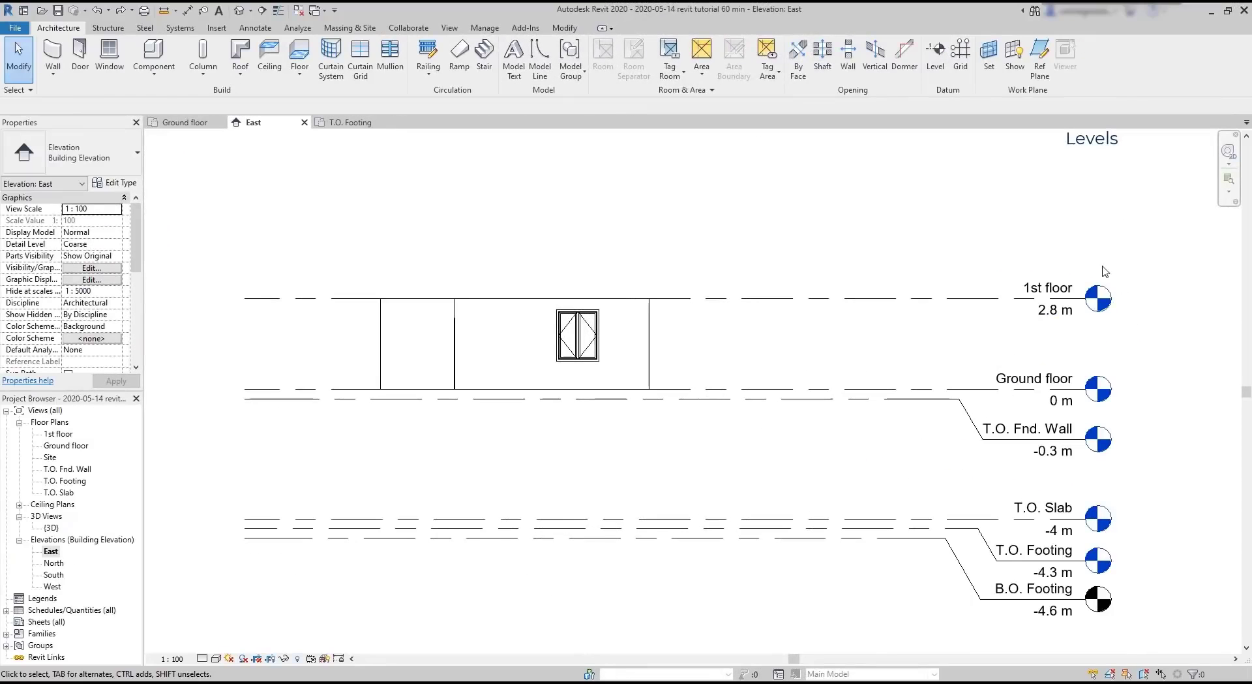
Step: Draw a new level 3 m above the 1st floor, with both ends aligned to the existing levels
{"action": "left_click", "coordinate": [938, 53]}
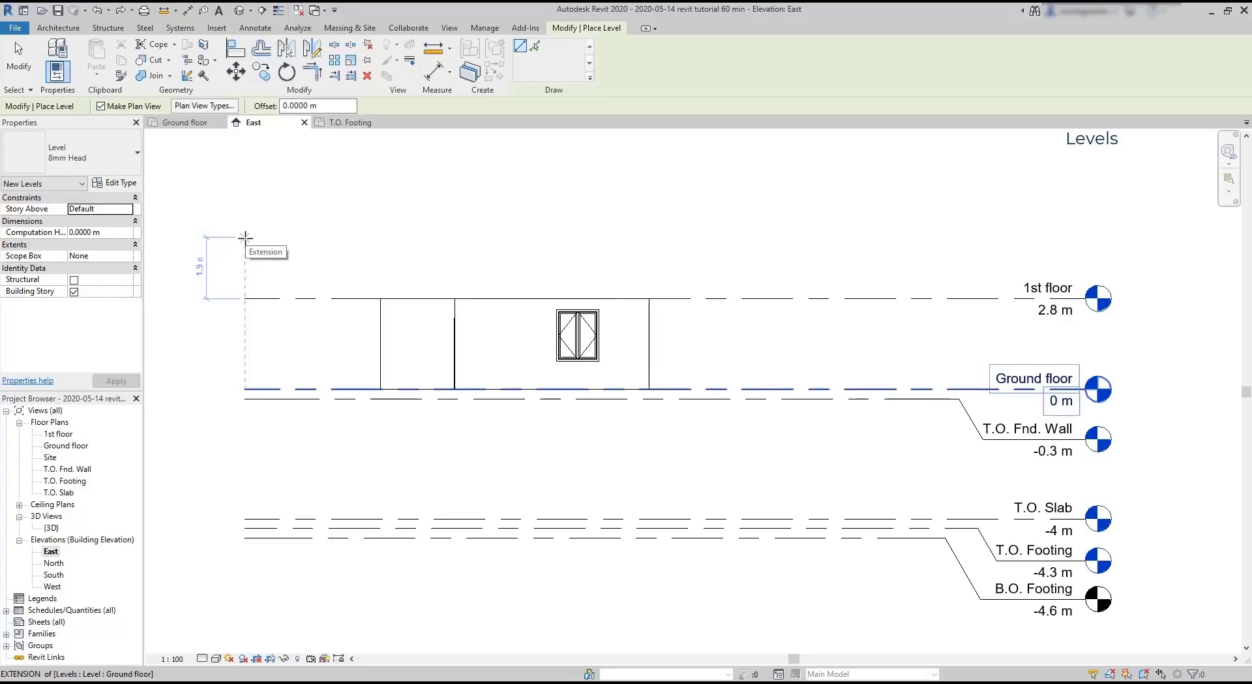
{"action": "type", "text": "3"}
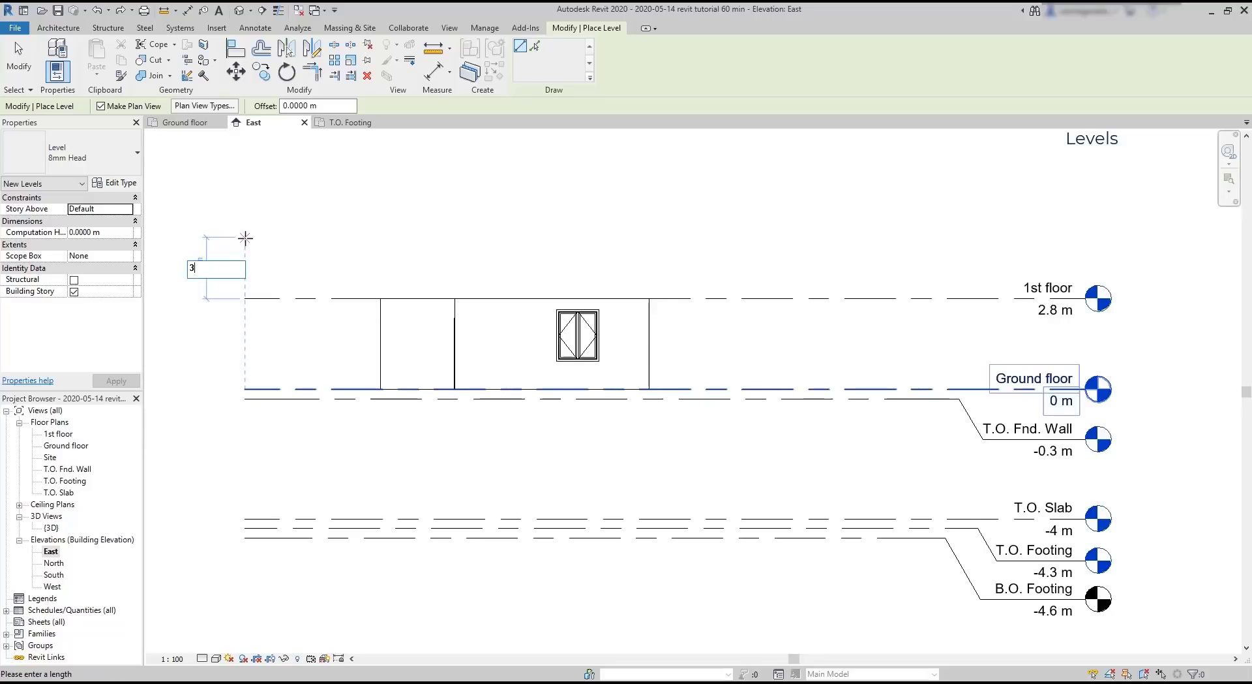
{"action": "key", "text": "Return"}
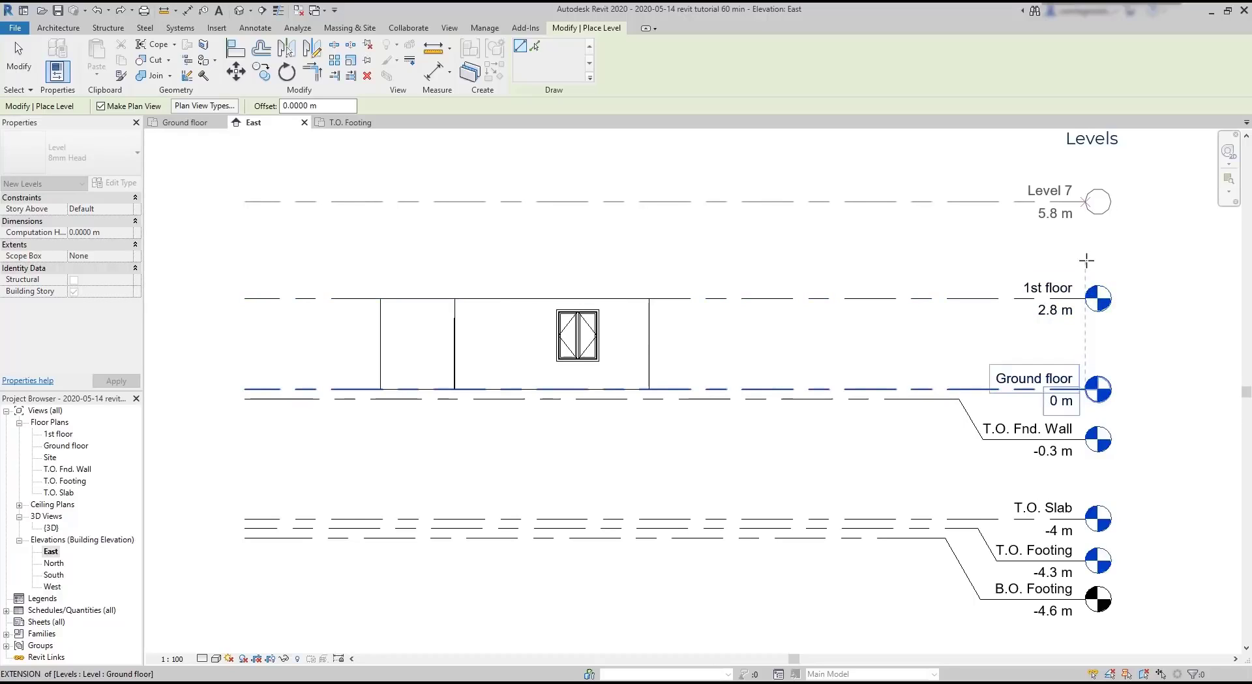
{"action": "left_click", "coordinate": [1086, 260]}
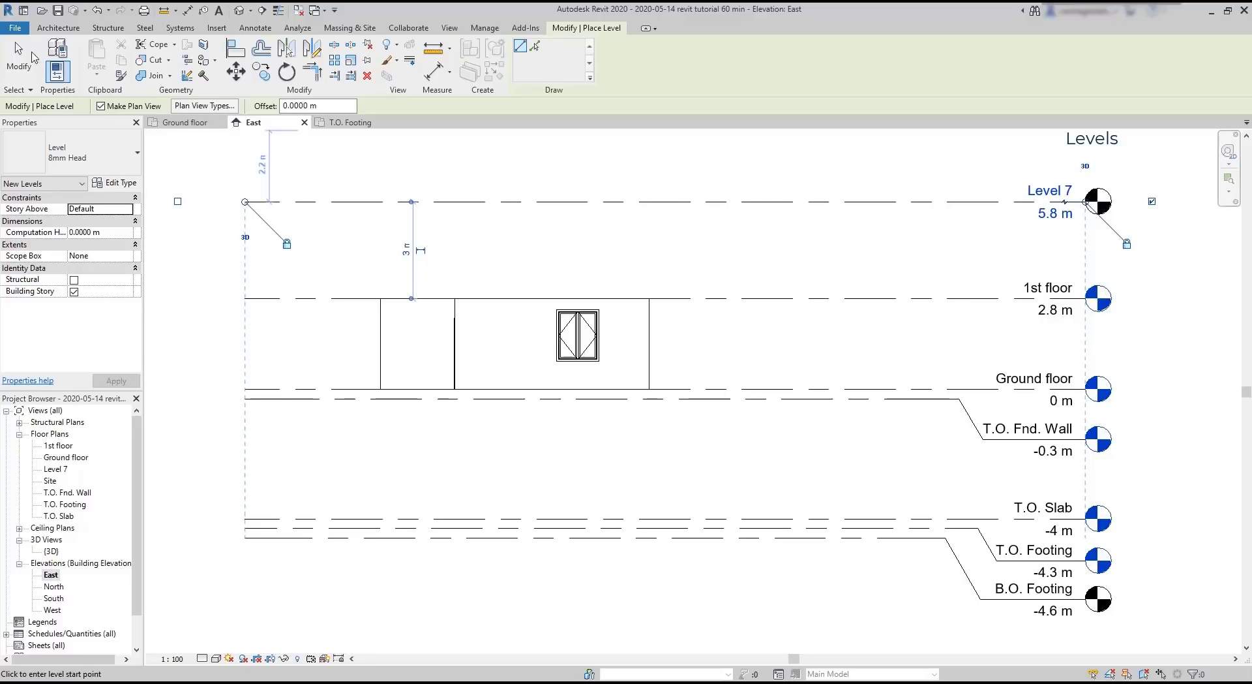
{"action": "left_click", "coordinate": [19, 58]}
{"action": "left_click", "coordinate": [19, 57]}
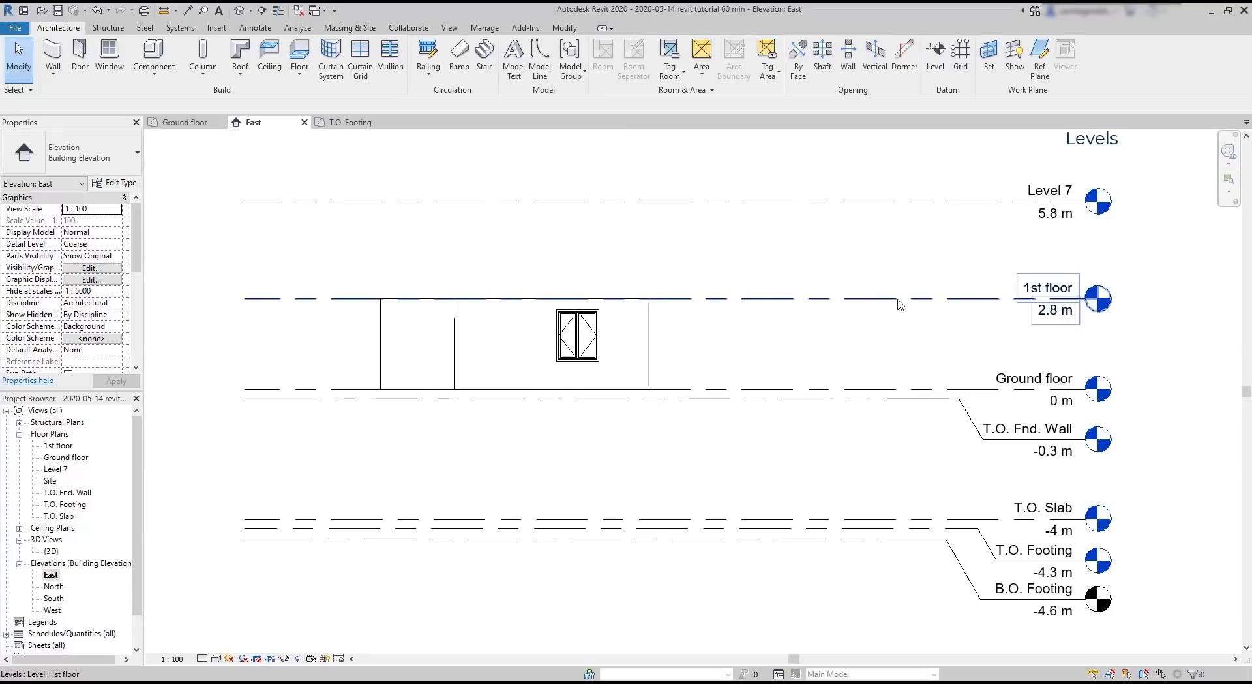
Step: Set the distance between the Ground floor and 1st floor levels to 3 m
{"action": "left_click", "coordinate": [899, 302]}
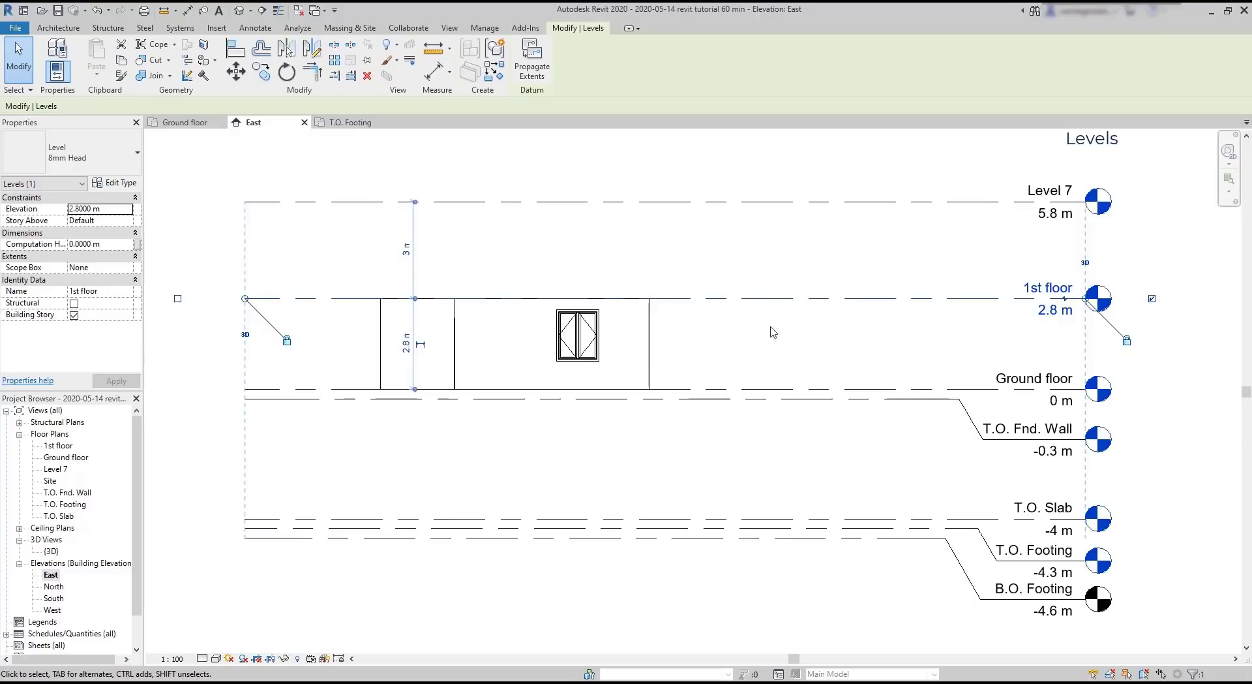
{"action": "left_click", "coordinate": [407, 344]}
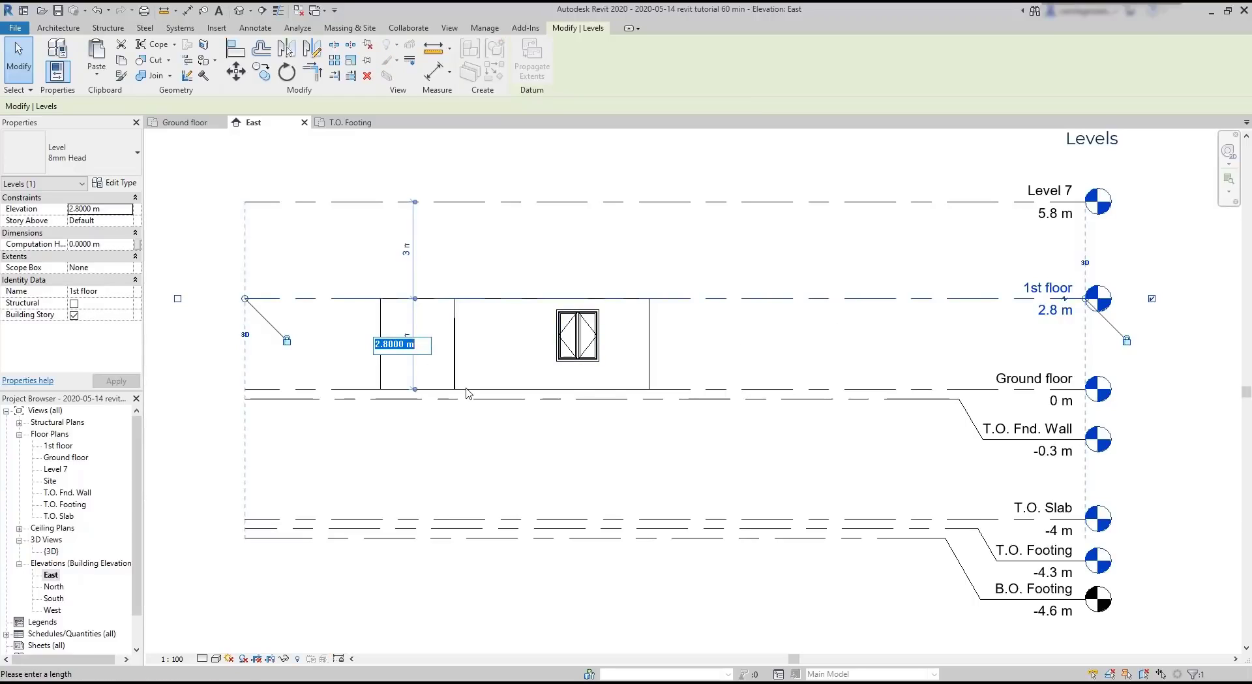
{"action": "type", "text": "3"}
{"action": "key", "text": "Return"}
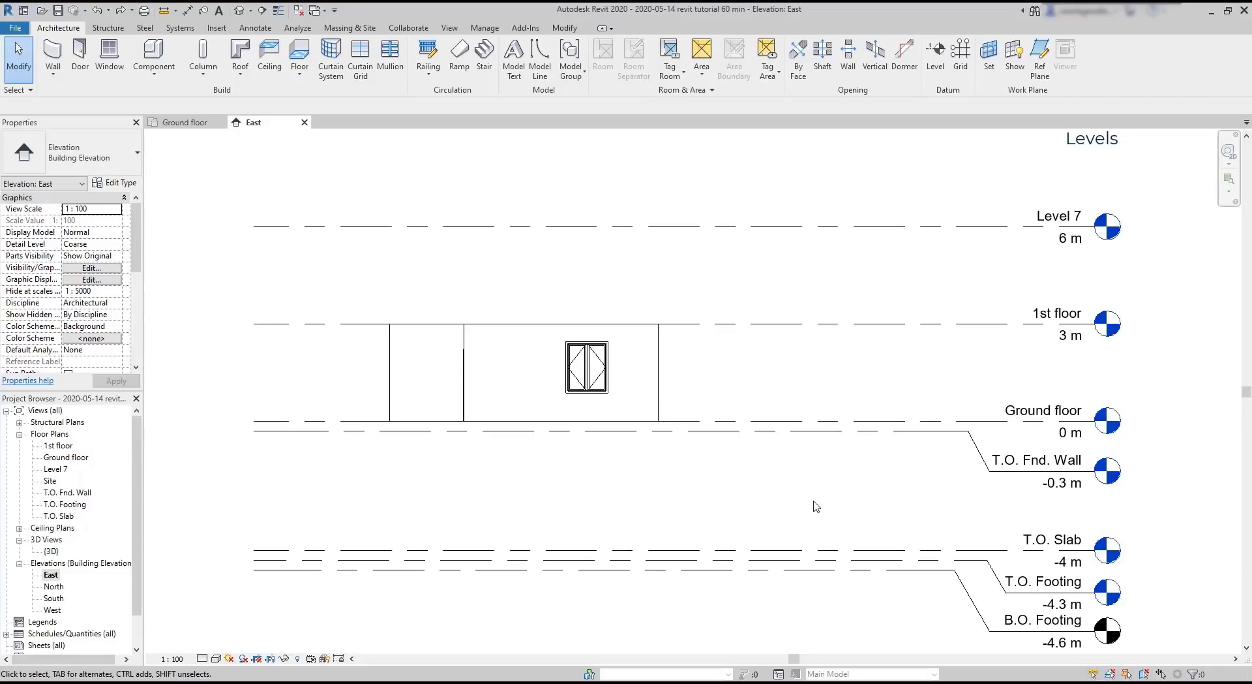
Step: Delete the T.O. Fnd. Wall, T.O. Slab, T.O. Footing and B.O. Footing levels together with their views
{"action": "middle_click_drag", "start_coordinate": [1173, 548], "coordinate": [1171, 506]}
{"action": "left_click_drag", "start_coordinate": [1149, 627], "coordinate": [786, 428]}
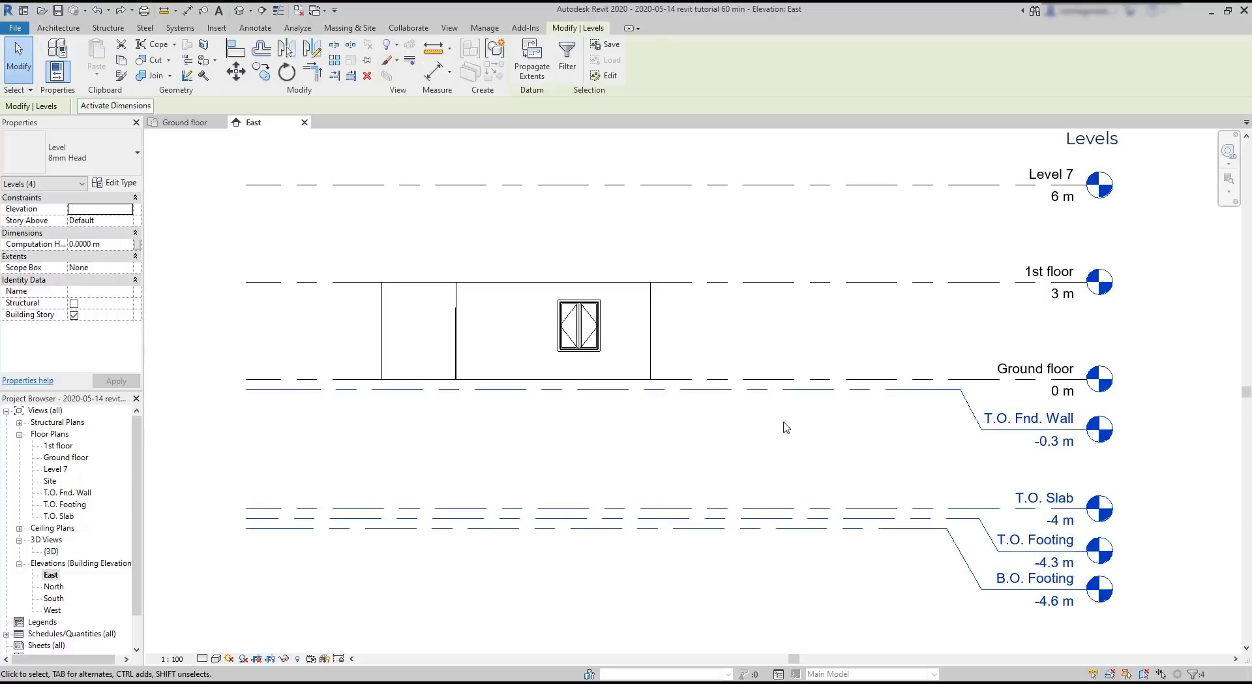
{"action": "key", "text": "Delete"}
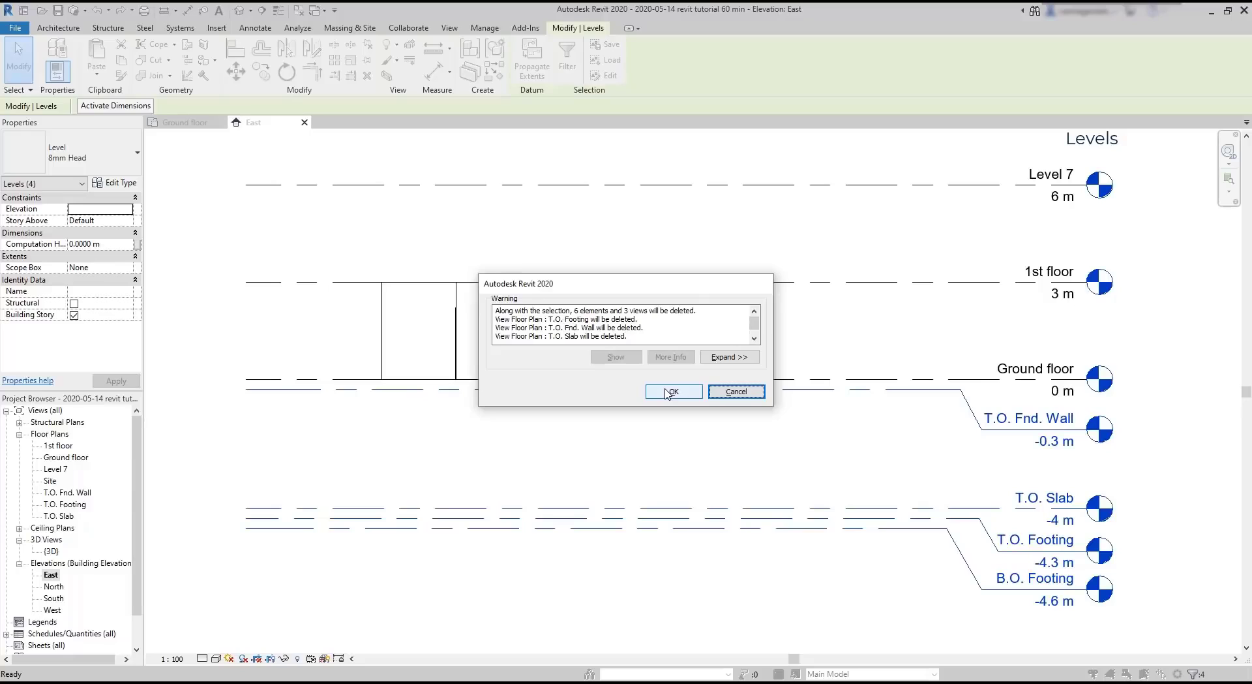
{"action": "left_click", "coordinate": [670, 392]}
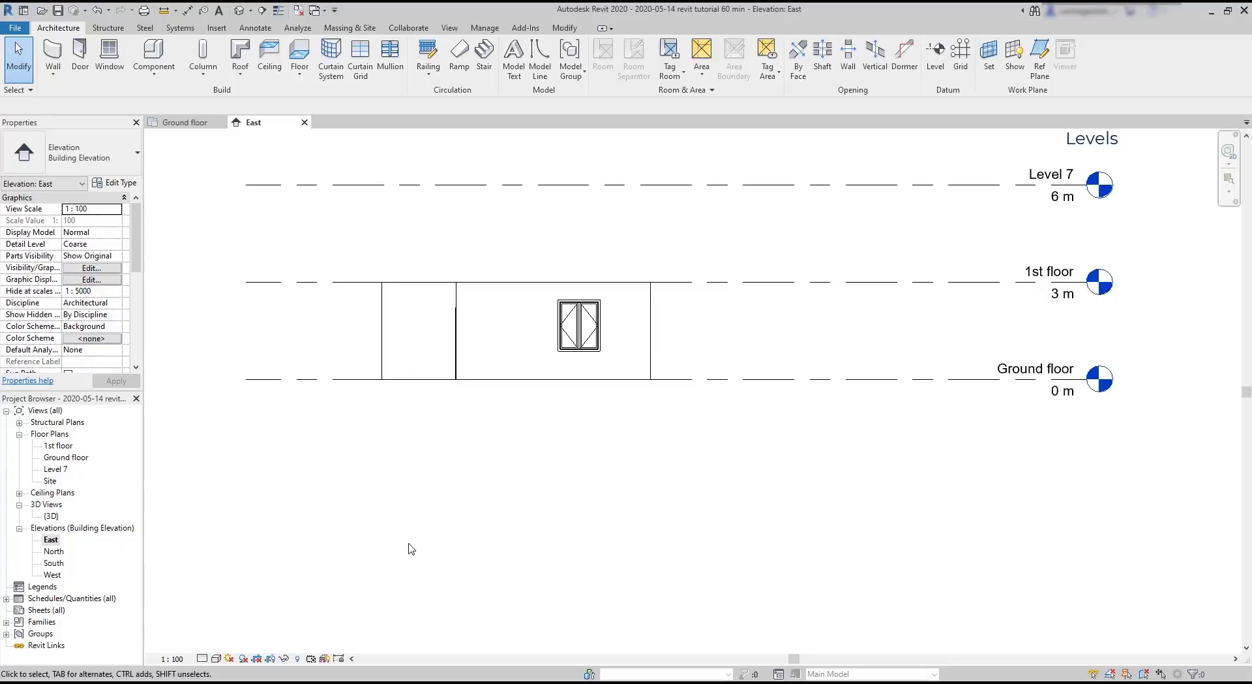
Step: Draw a new level 0.3 m below the Ground floor, aligned with the other levels, and add an elbow to its head
{"action": "left_click", "coordinate": [936, 54]}
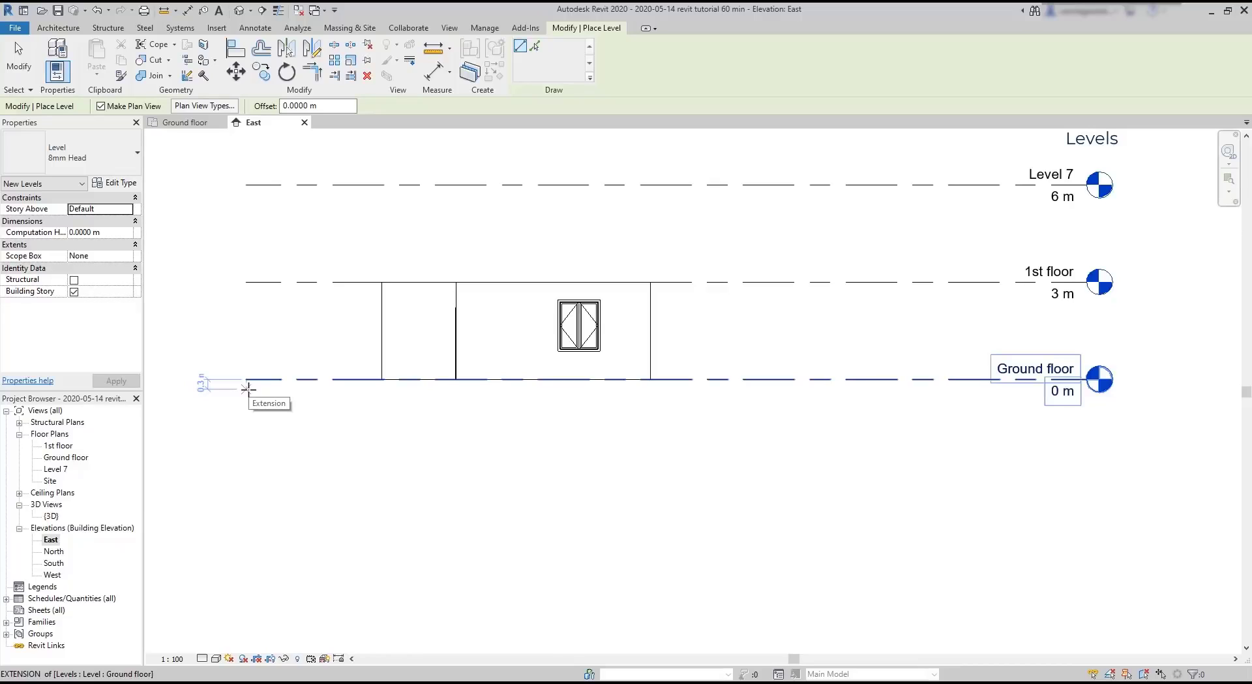
{"action": "left_click", "coordinate": [247, 388]}
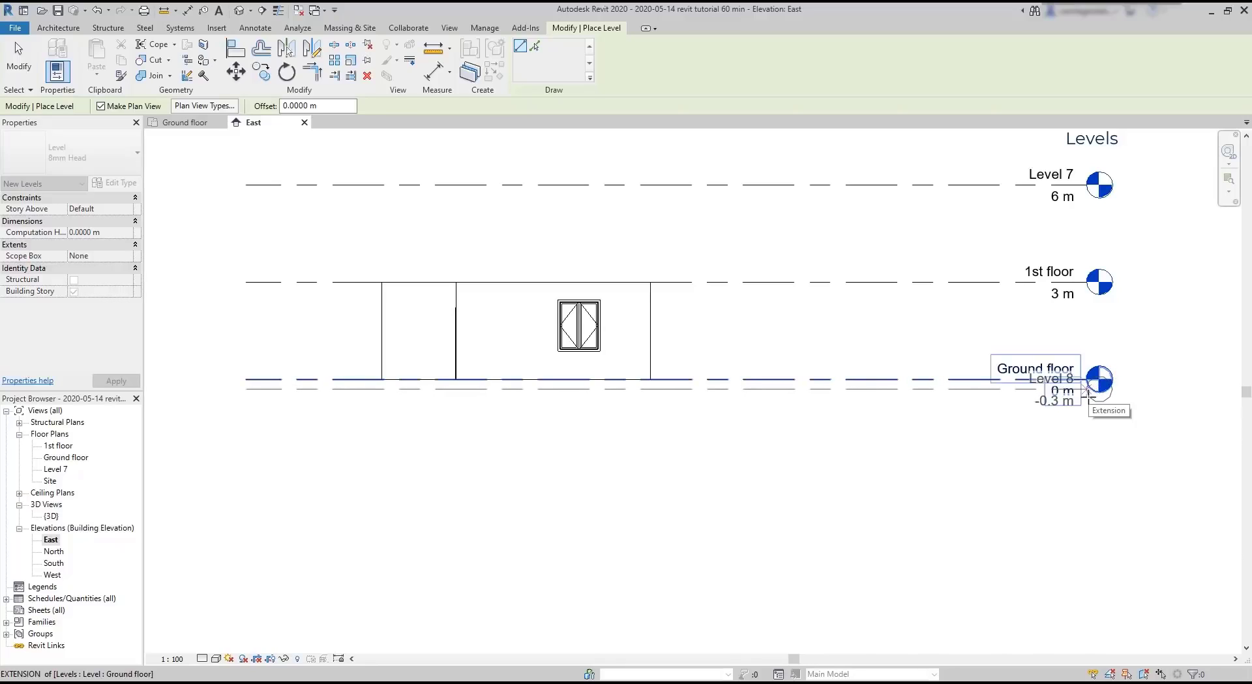
{"action": "left_click", "coordinate": [1087, 390]}
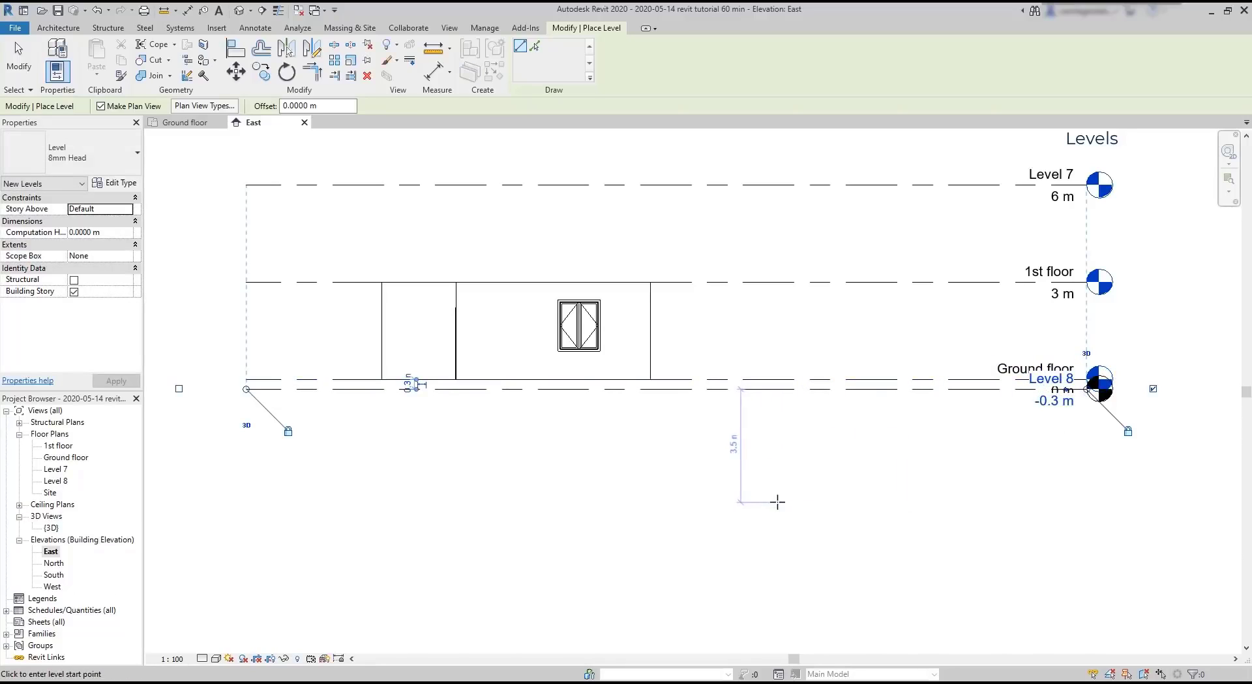
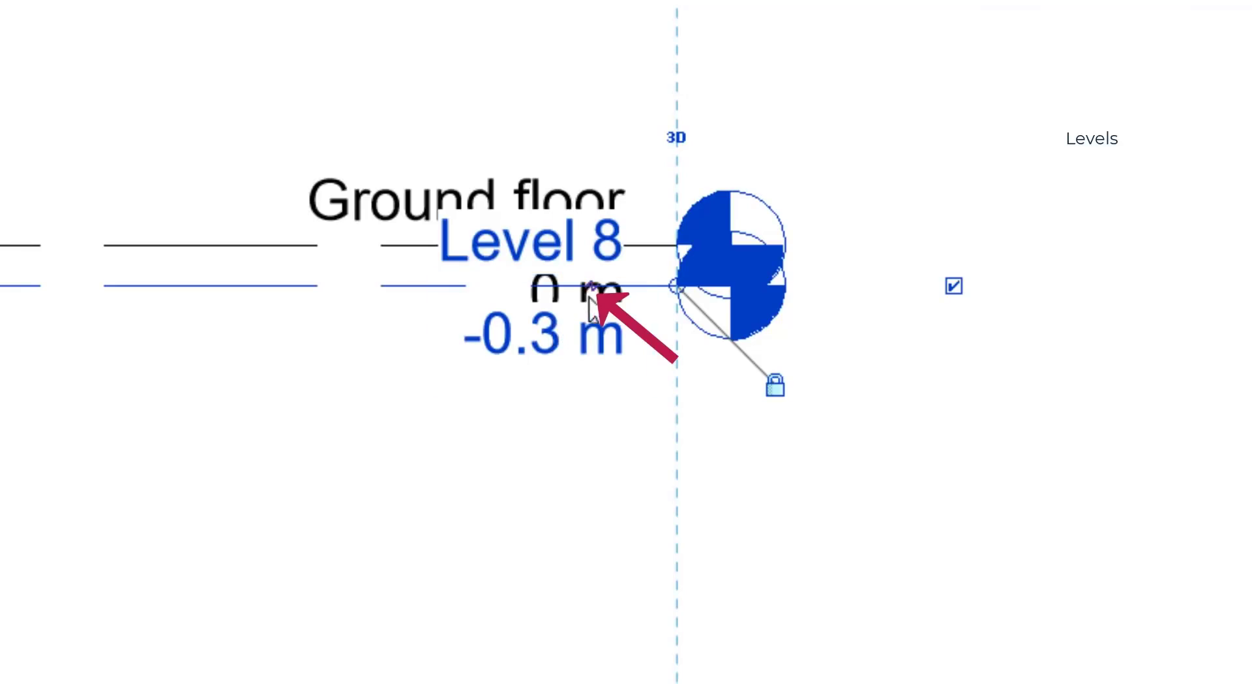
{"action": "left_click", "coordinate": [602, 299]}
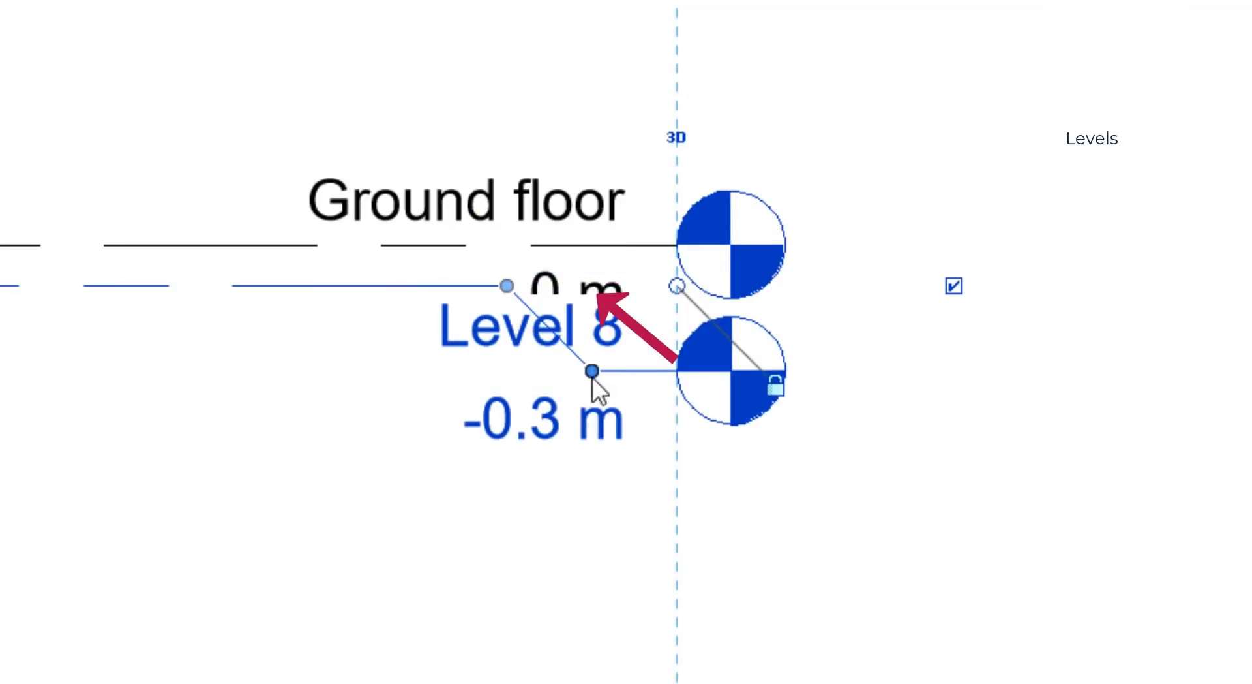
Step: Extend the Level 8 elbow further back along its line and lower the level head clear of the Ground floor label
{"action": "left_click_drag", "start_coordinate": [506, 285], "coordinate": [208, 285]}
{"action": "left_click_drag", "start_coordinate": [593, 382], "coordinate": [592, 474]}
{"action": "left_click", "coordinate": [260, 451]}
{"action": "scroll", "coordinate": [403, 218], "scroll_direction": "down", "scroll_amount": 5}
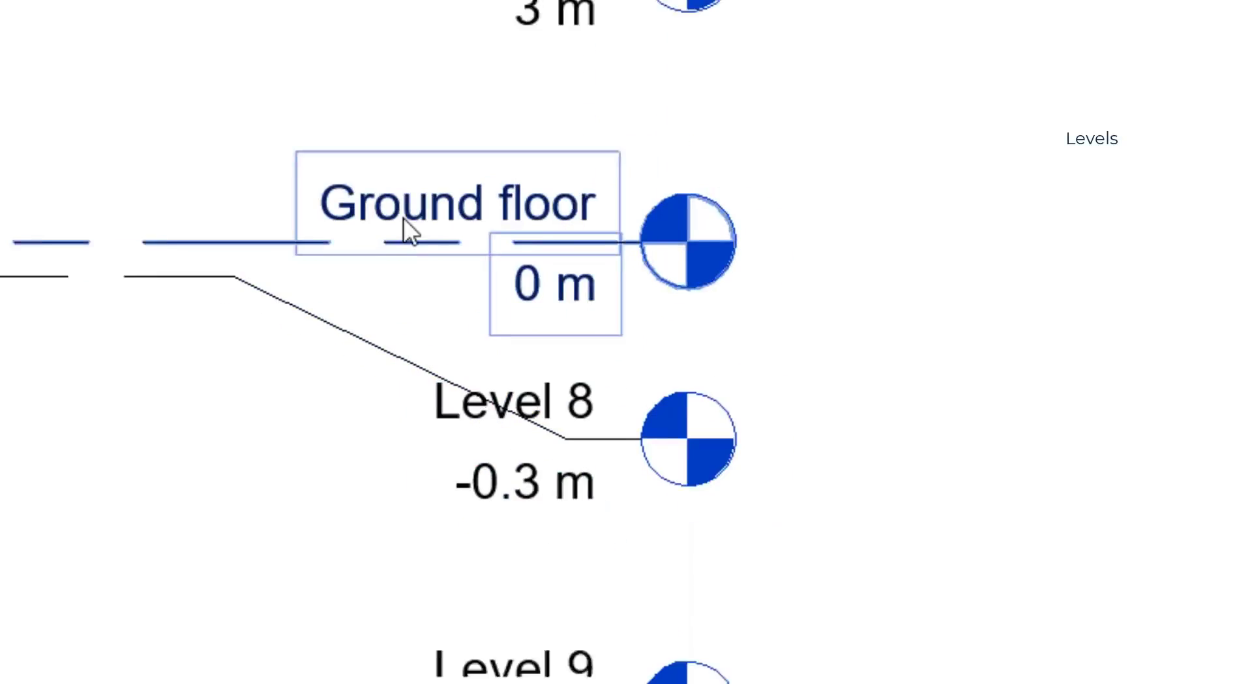
{"action": "scroll", "coordinate": [544, 640], "scroll_direction": "up", "scroll_amount": 3}
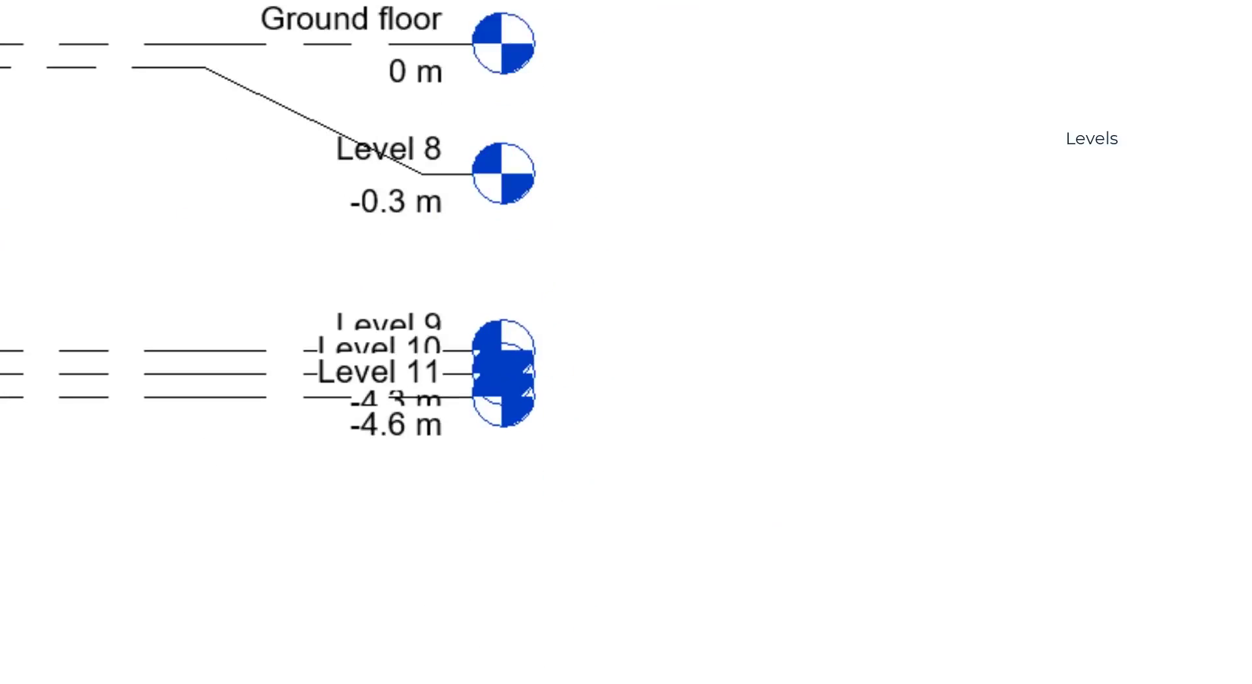
Step: Add elbows to the Level 11 and Level 10 heads and move both heads down so their labels do not overlap
{"action": "middle_click_drag", "start_coordinate": [639, 437], "coordinate": [676, 594]}
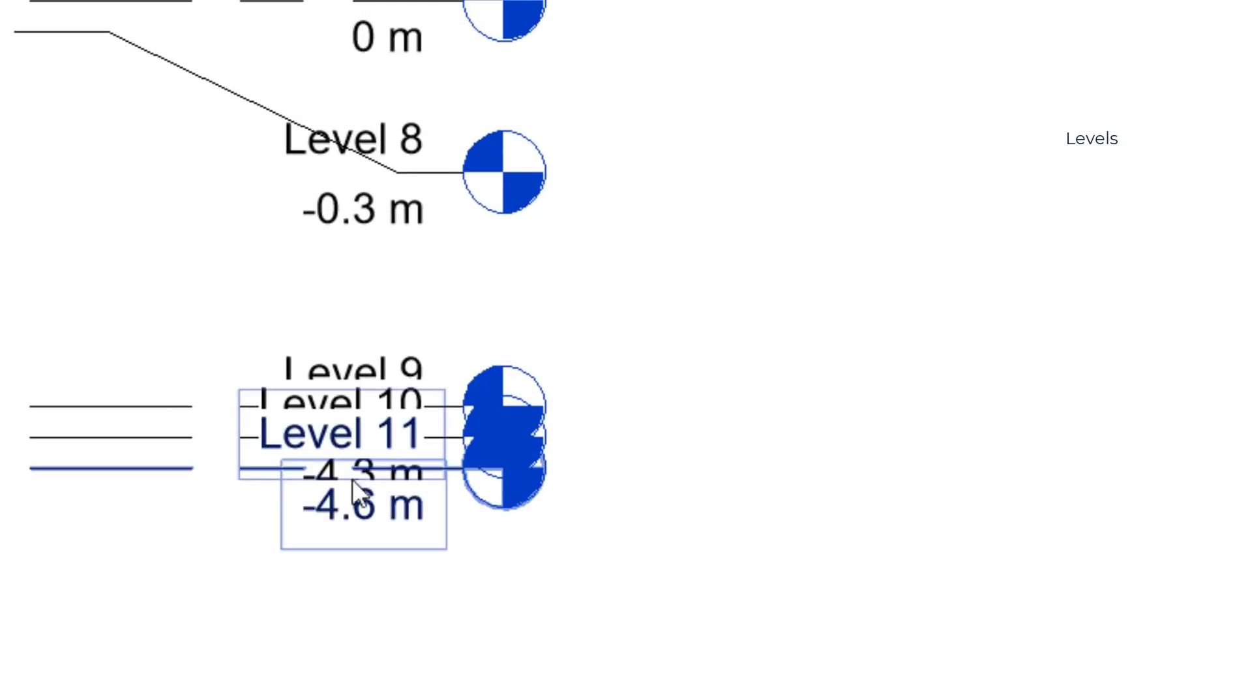
{"action": "left_click", "coordinate": [330, 499]}
{"action": "left_click", "coordinate": [398, 468]}
{"action": "left_click_drag", "start_coordinate": [399, 533], "coordinate": [410, 648]}
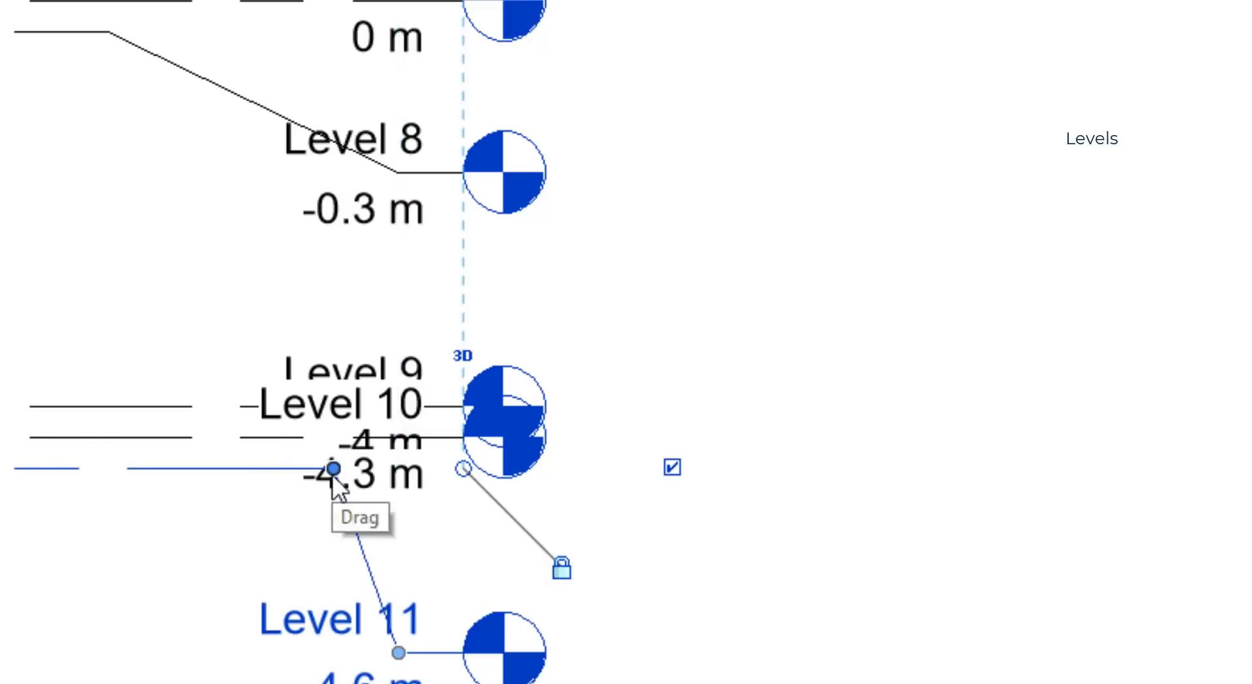
{"action": "left_click_drag", "start_coordinate": [333, 467], "coordinate": [108, 469]}
{"action": "left_click", "coordinate": [177, 437]}
{"action": "left_click", "coordinate": [401, 439]}
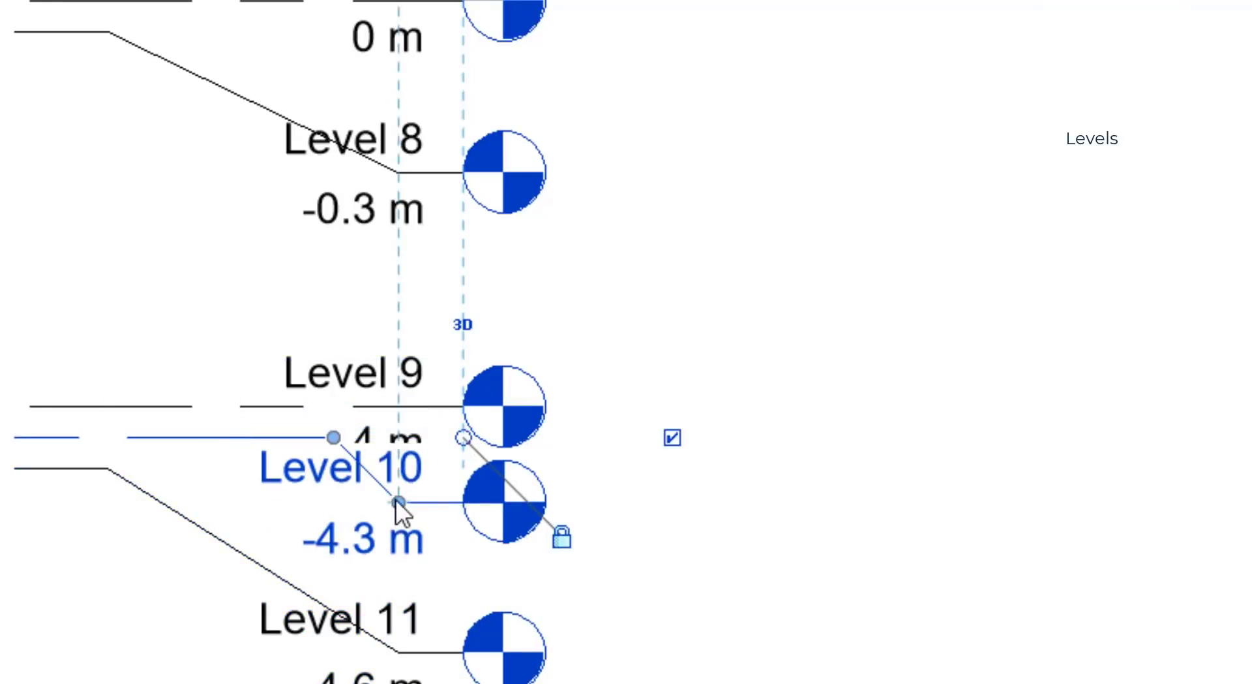
{"action": "left_click_drag", "start_coordinate": [399, 502], "coordinate": [399, 537]}
Step: Straighten the elbows of Level 11 and Level 10 so that their connecting segments run vertically
{"action": "left_click", "coordinate": [491, 675]}
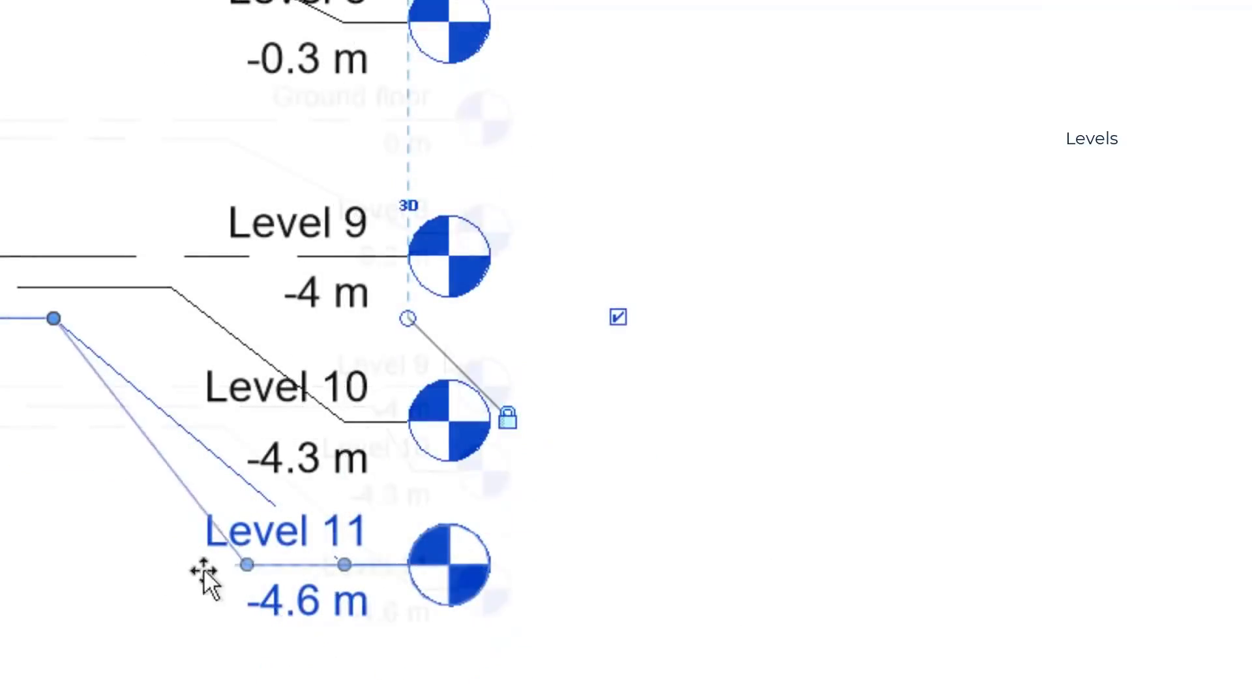
{"action": "left_click_drag", "start_coordinate": [202, 576], "coordinate": [38, 564]}
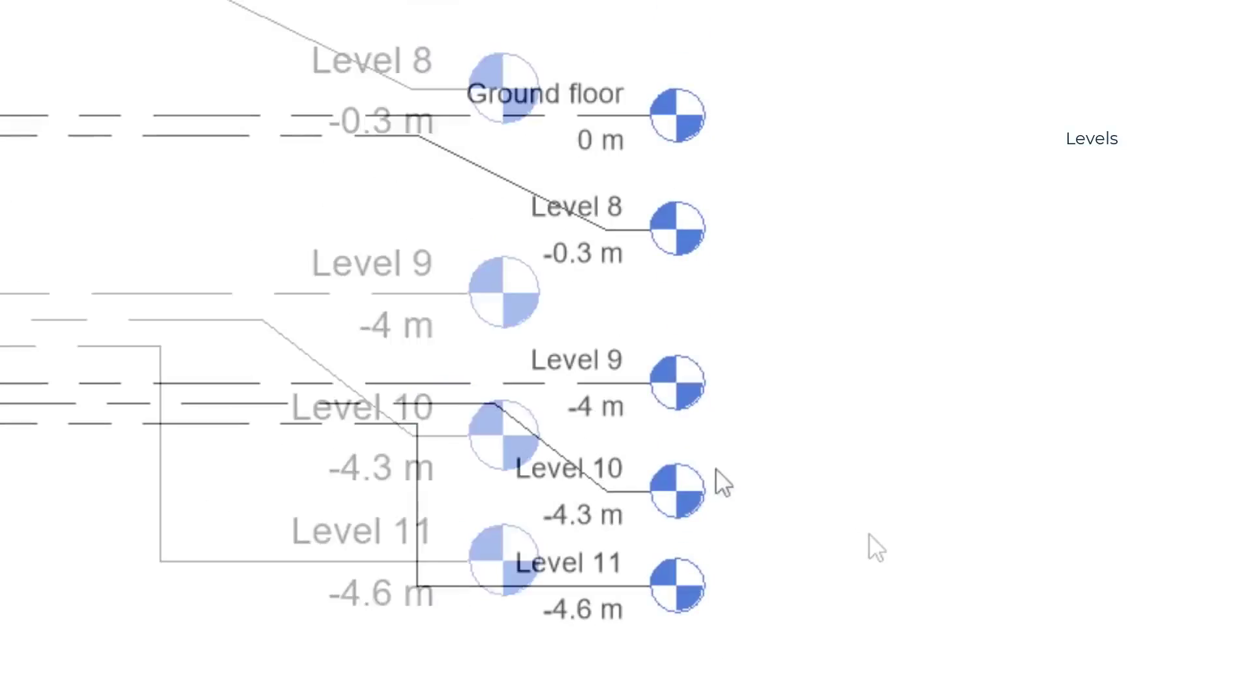
{"action": "left_click", "coordinate": [619, 499]}
{"action": "left_click_drag", "start_coordinate": [612, 493], "coordinate": [495, 492]}
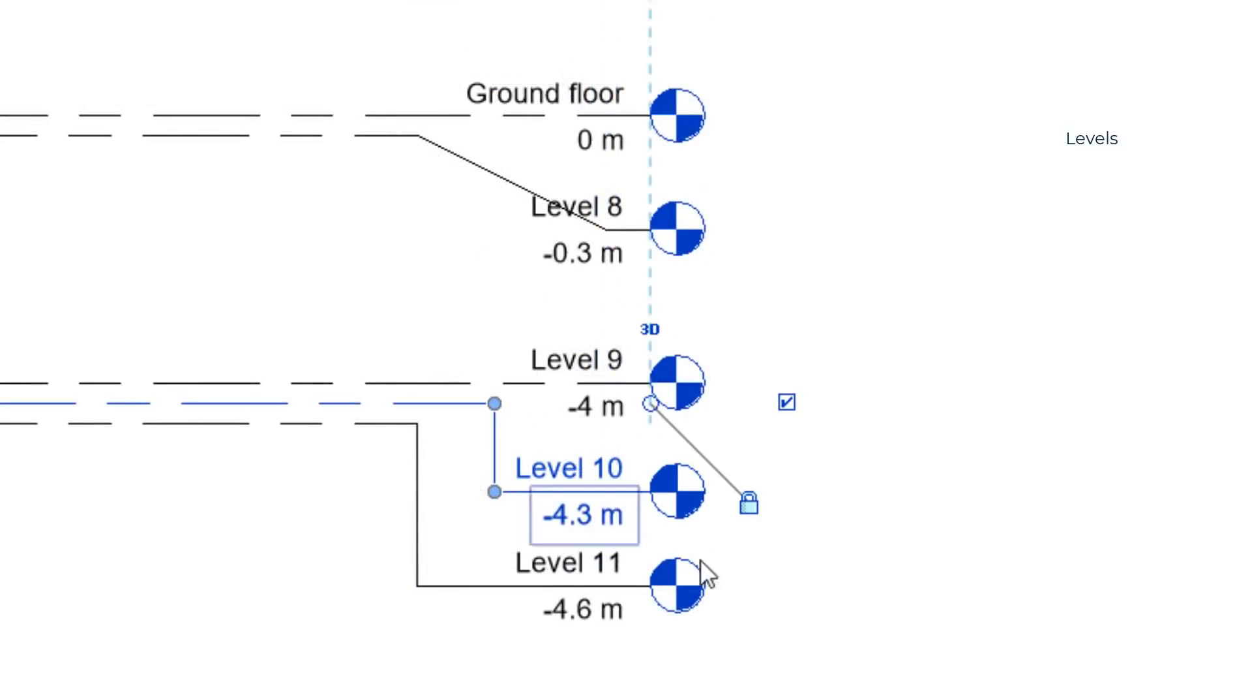
{"action": "left_click", "coordinate": [967, 582]}
Step: Rename Level 8 as T.O. Fnd. Wall, Level 9 as T.O. Slab, Level 10 as T.O. Footing and Level 11 as B.O. Footing
{"action": "scroll", "coordinate": [968, 582], "scroll_direction": "down", "scroll_amount": 1}
{"action": "scroll", "coordinate": [953, 480], "scroll_direction": "down", "scroll_amount": 2}
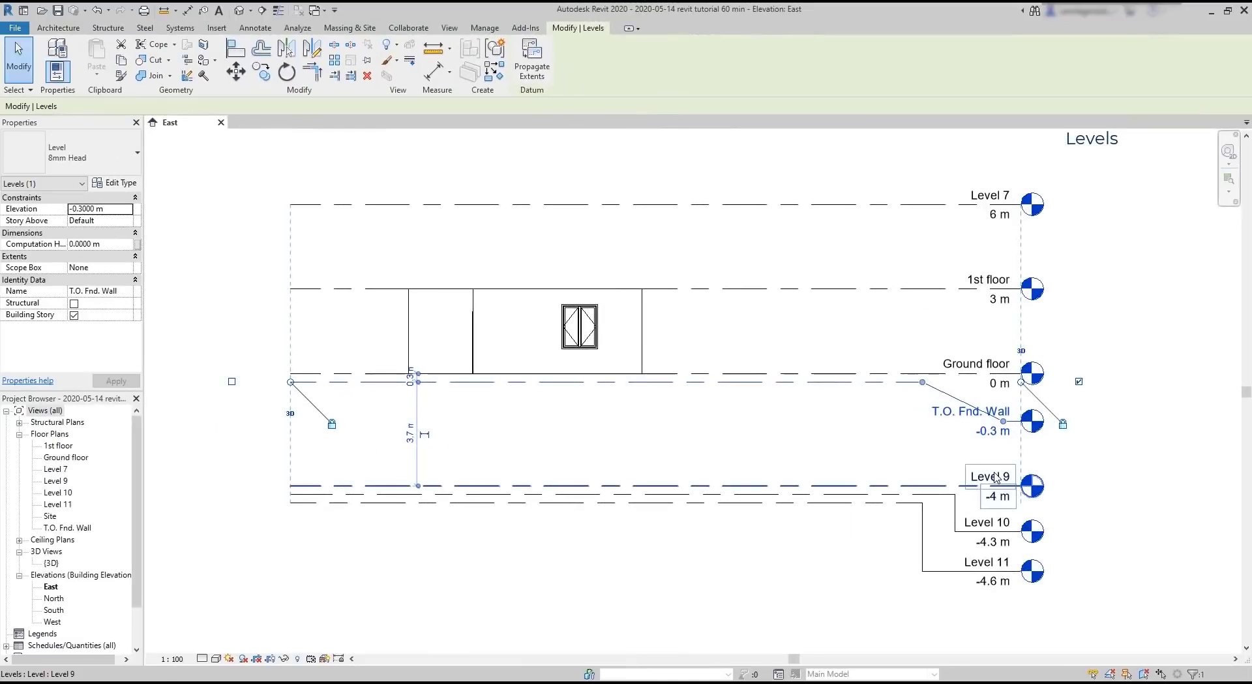
{"action": "left_click", "coordinate": [996, 477]}
{"action": "left_click", "coordinate": [996, 477]}
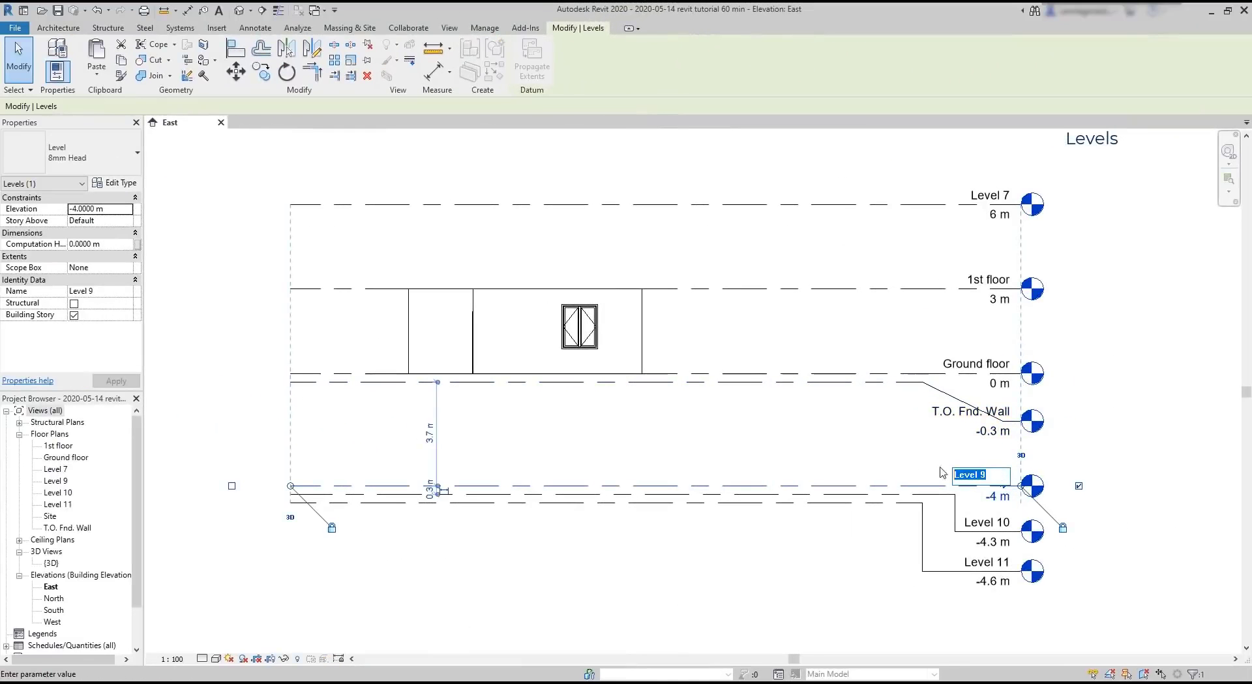
{"action": "type", "text": "T.O. Slab"}
{"action": "key", "text": "Return"}
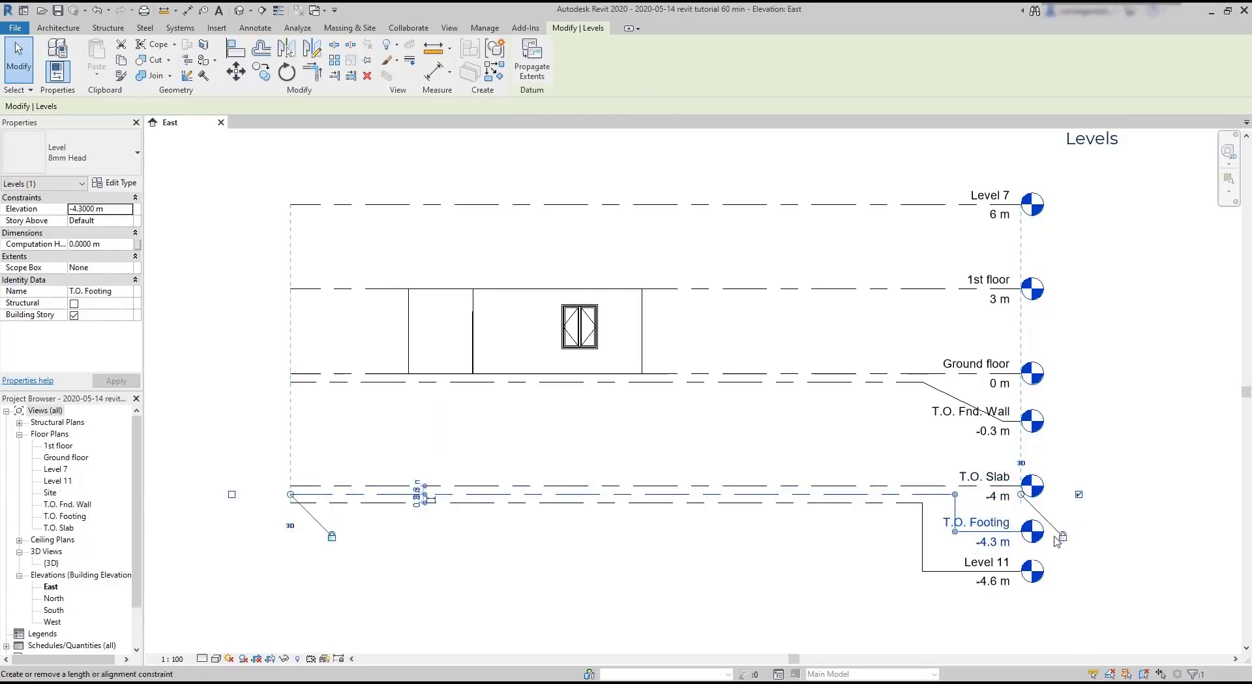
{"action": "double_click", "coordinate": [987, 561]}
{"action": "type", "text": "B."}
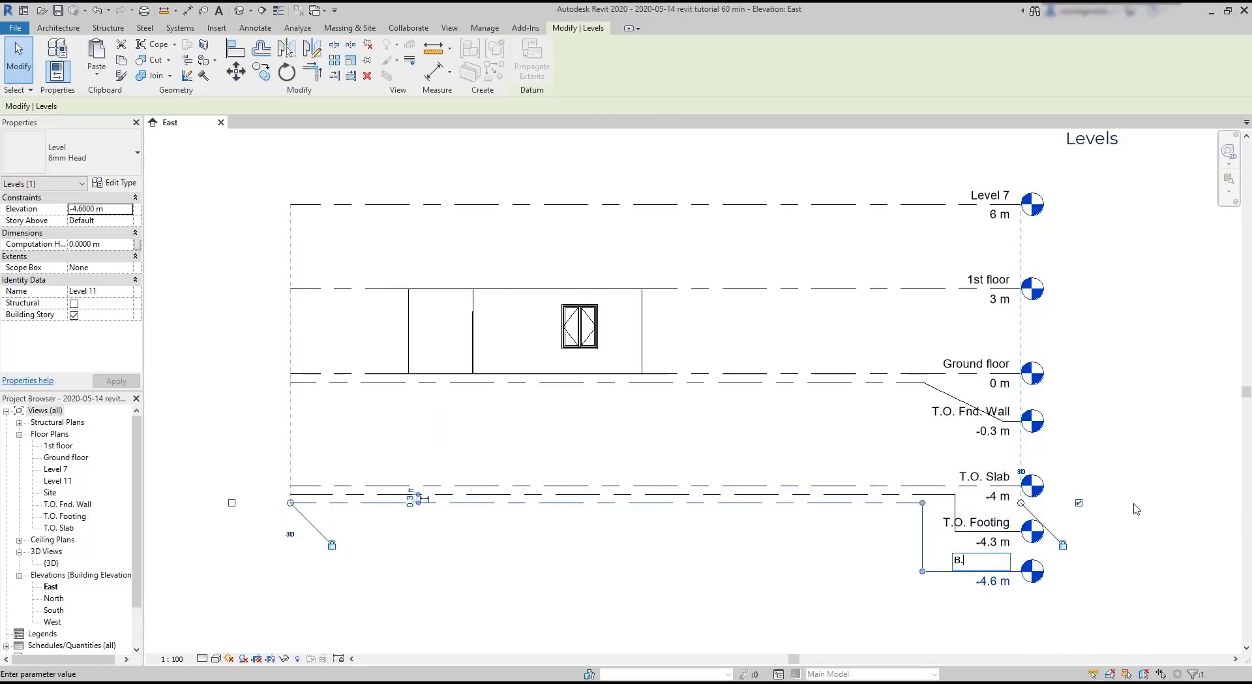
{"action": "type", "text": "O. Footing"}
{"action": "left_click", "coordinate": [672, 578]}
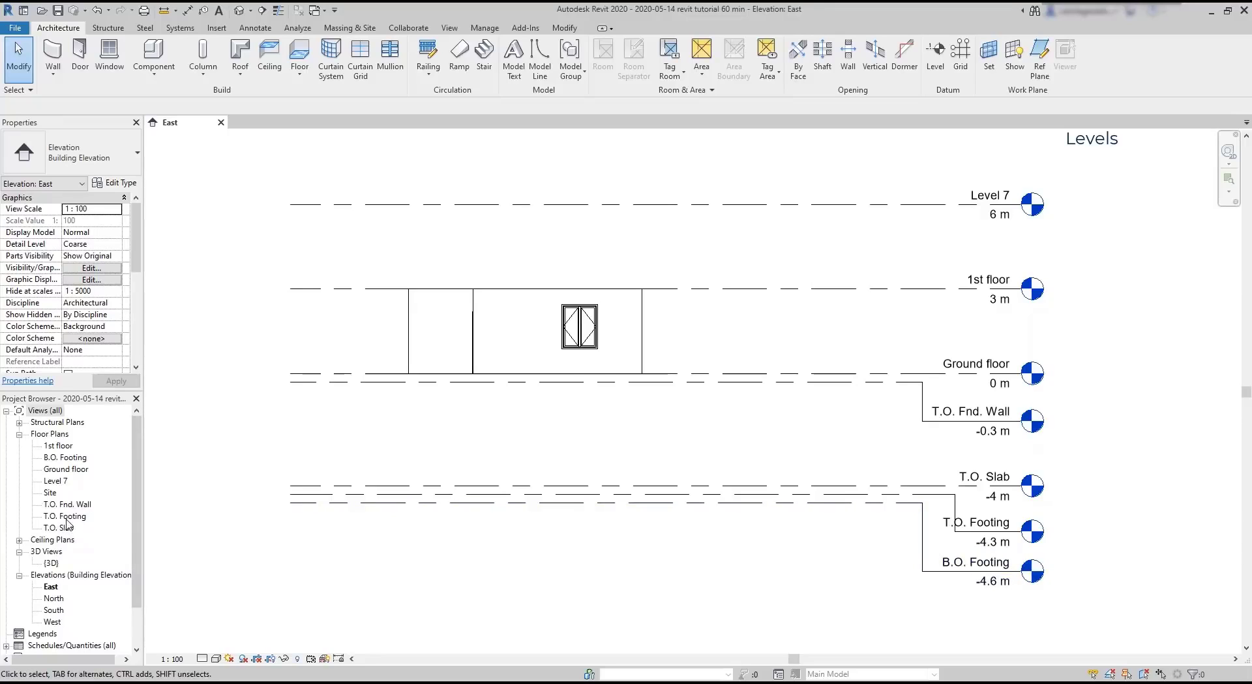
Step: Delete the floor, ceiling and structural plan views of the B.O. Footing level
{"action": "left_click", "coordinate": [66, 458]}
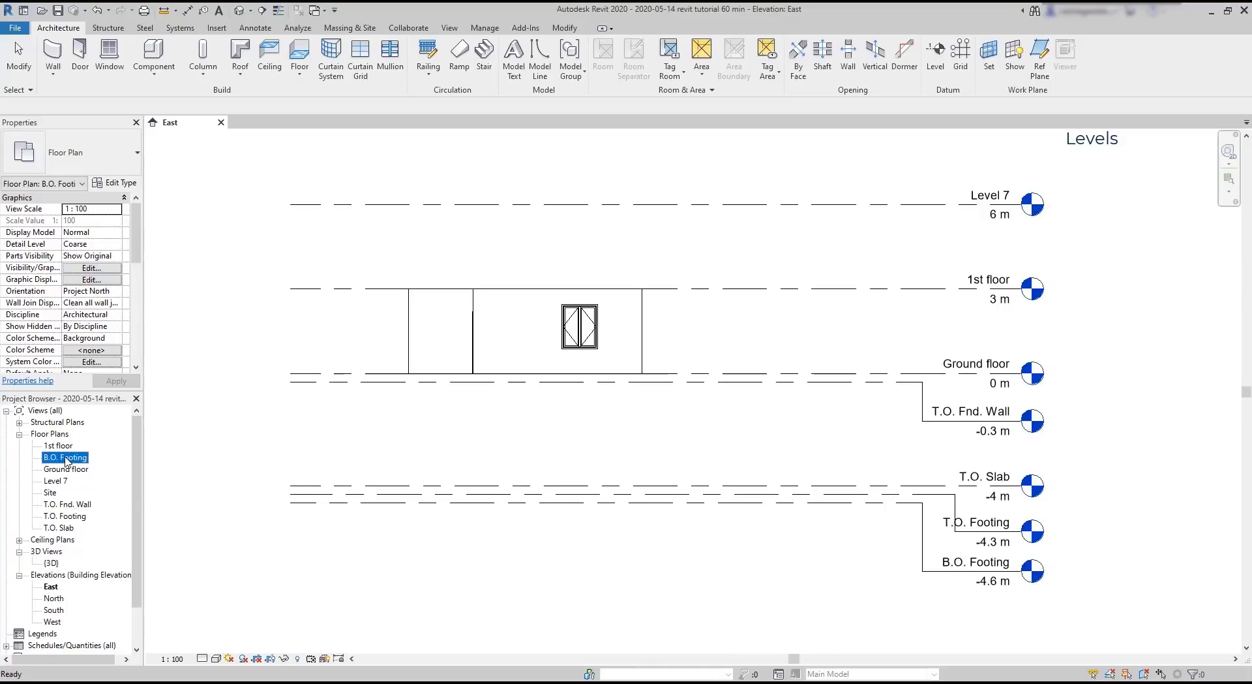
{"action": "key", "text": "Delete"}
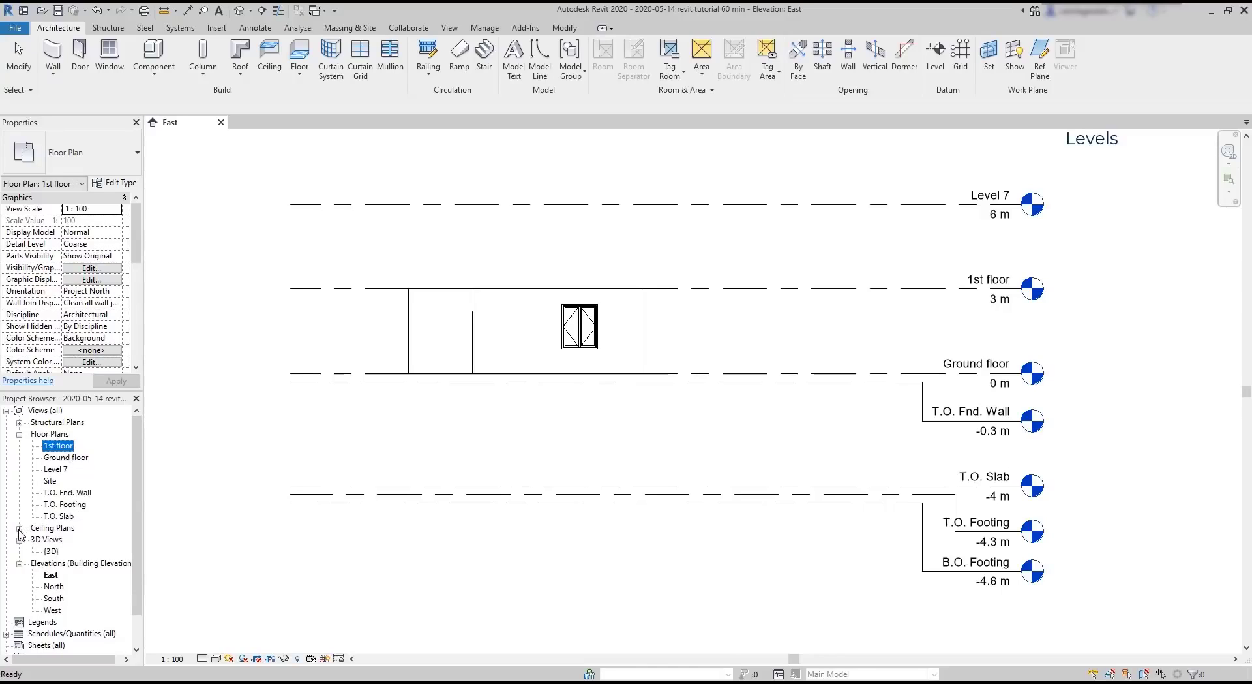
{"action": "left_click", "coordinate": [19, 528]}
{"action": "left_click", "coordinate": [65, 551]}
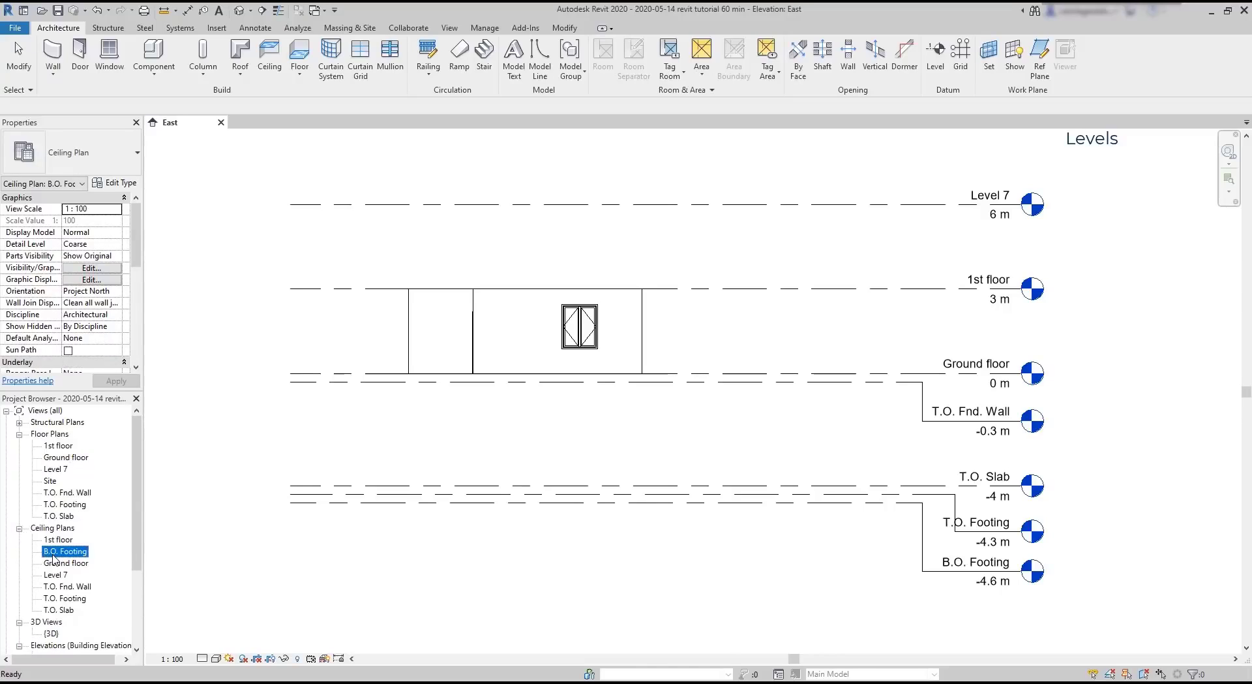
{"action": "key", "text": "Delete"}
{"action": "left_click", "coordinate": [19, 422]}
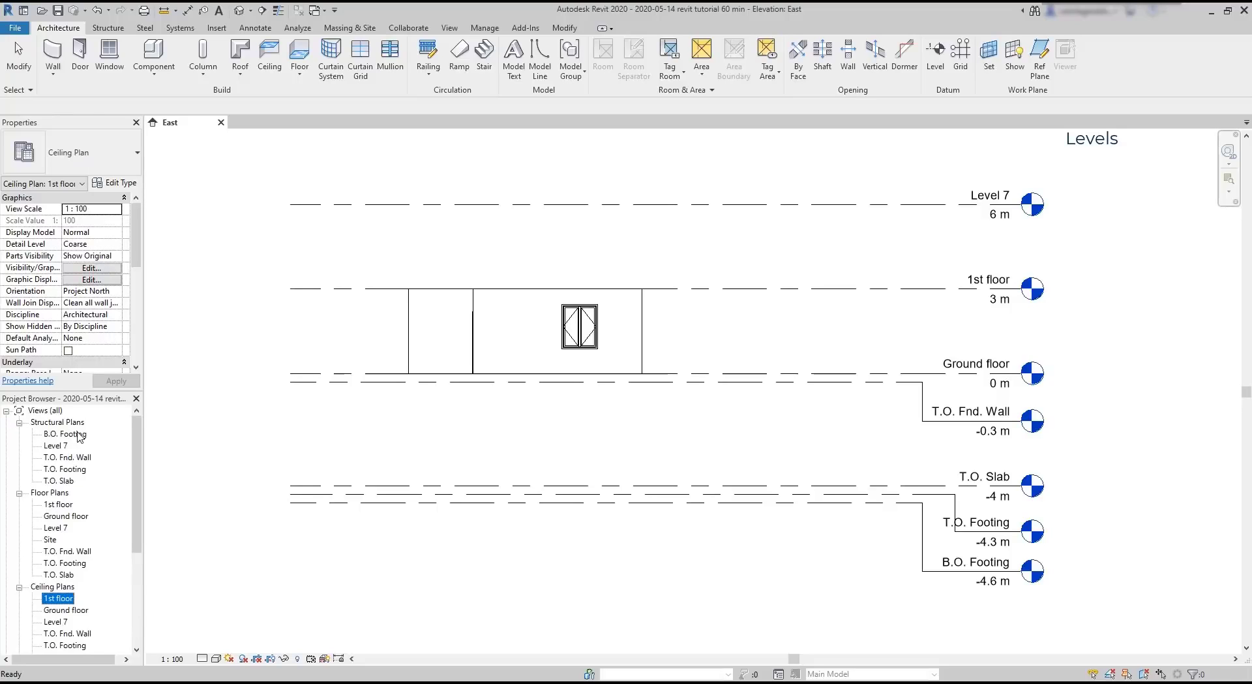
{"action": "left_click", "coordinate": [65, 434]}
{"action": "key", "text": "Delete"}
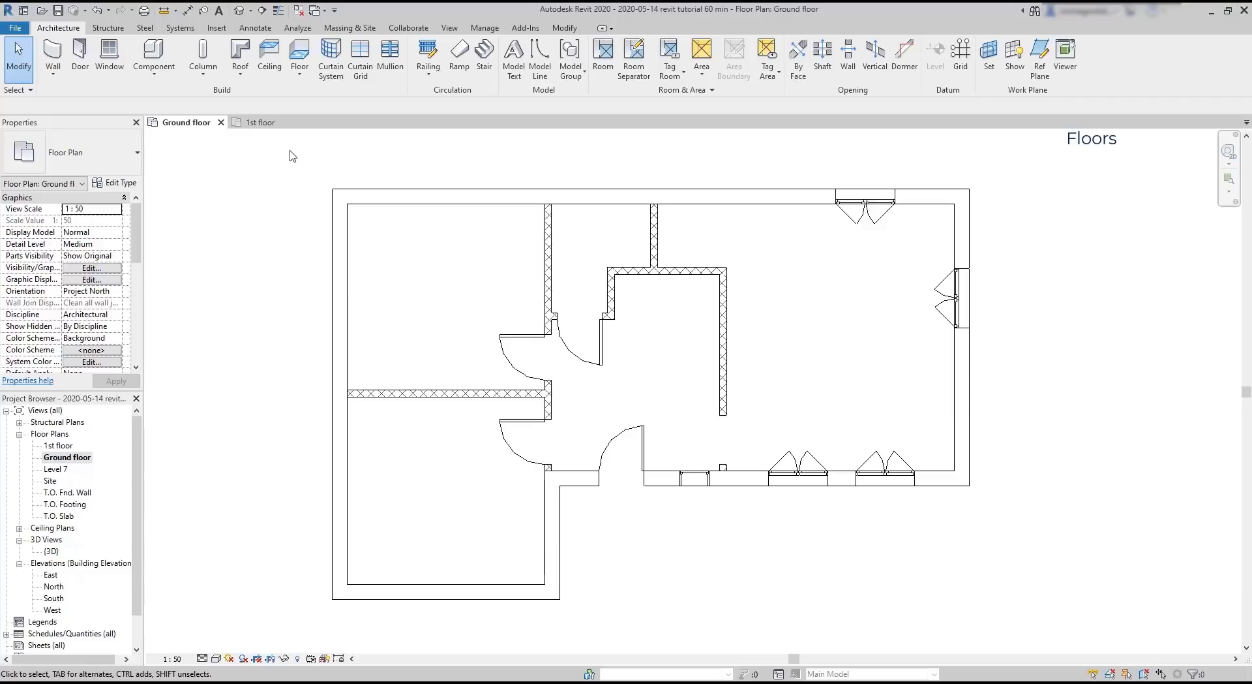
{"action": "left_click", "coordinate": [299, 71]}
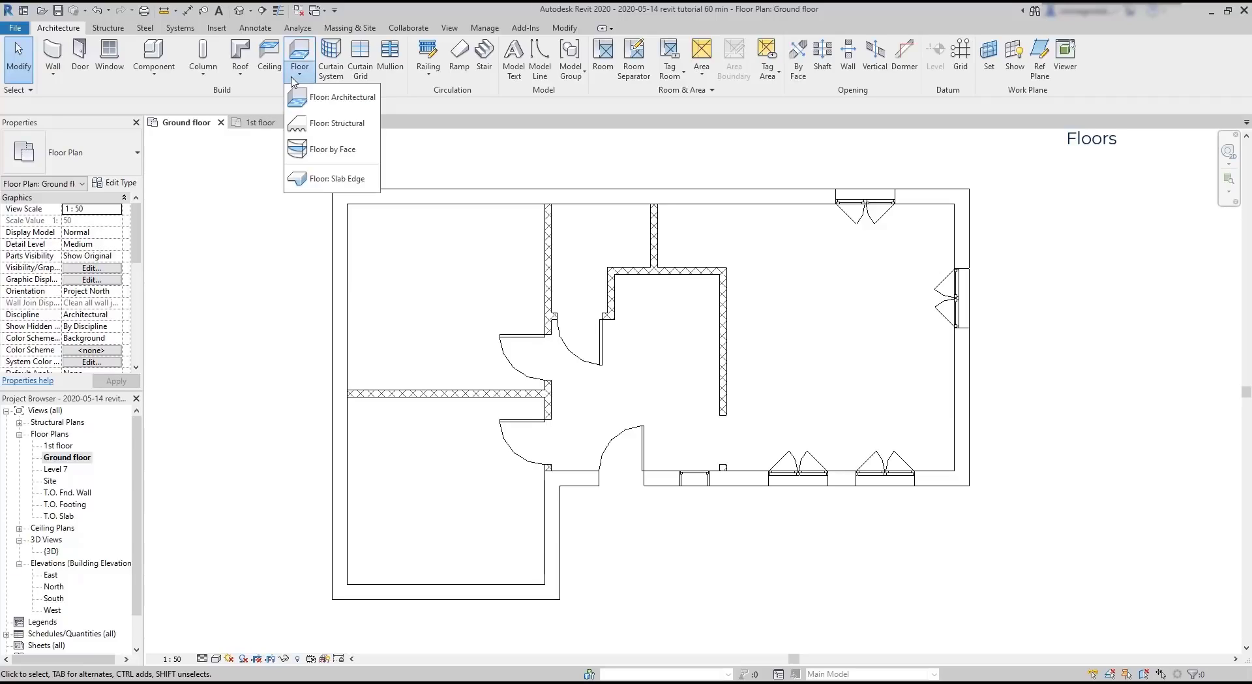
{"action": "left_click", "coordinate": [326, 99]}
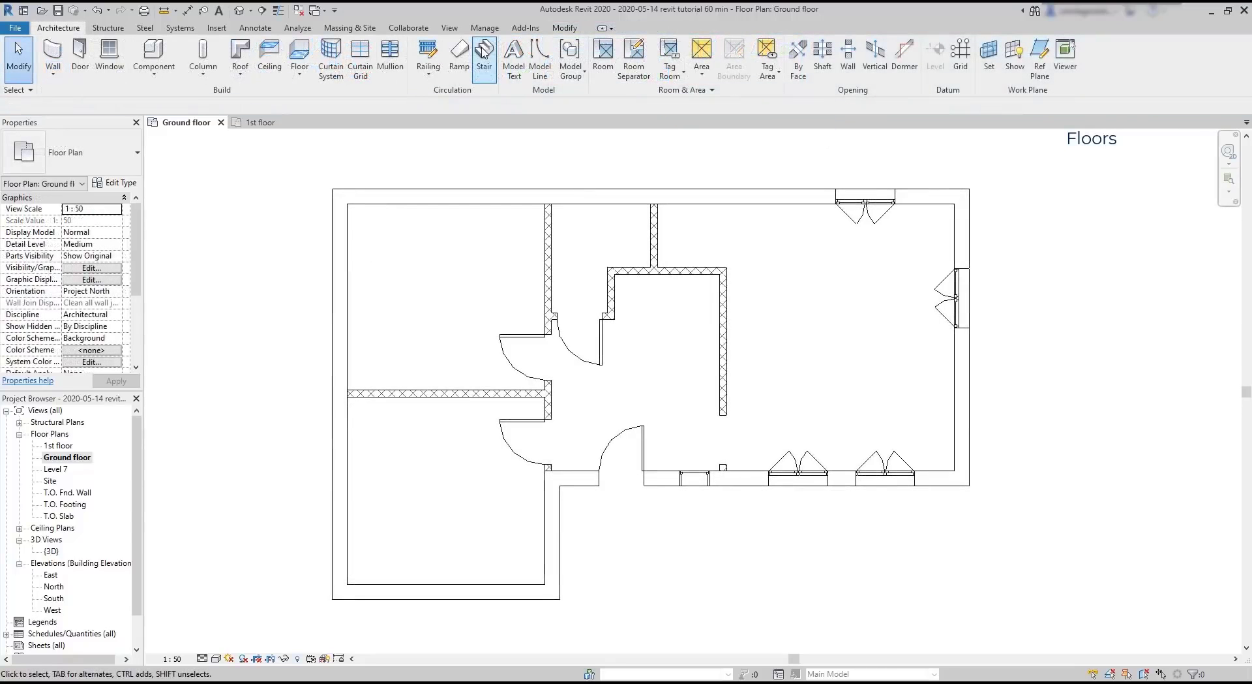
{"action": "left_click", "coordinate": [485, 51]}
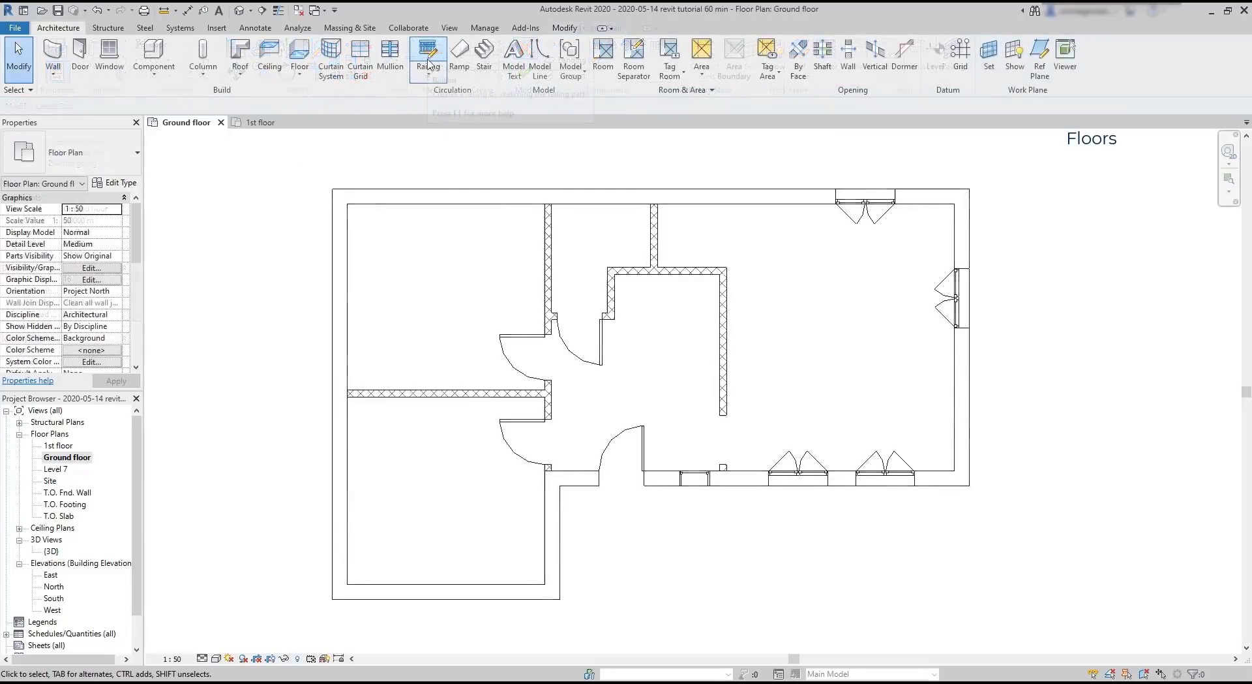
{"action": "left_click", "coordinate": [429, 57]}
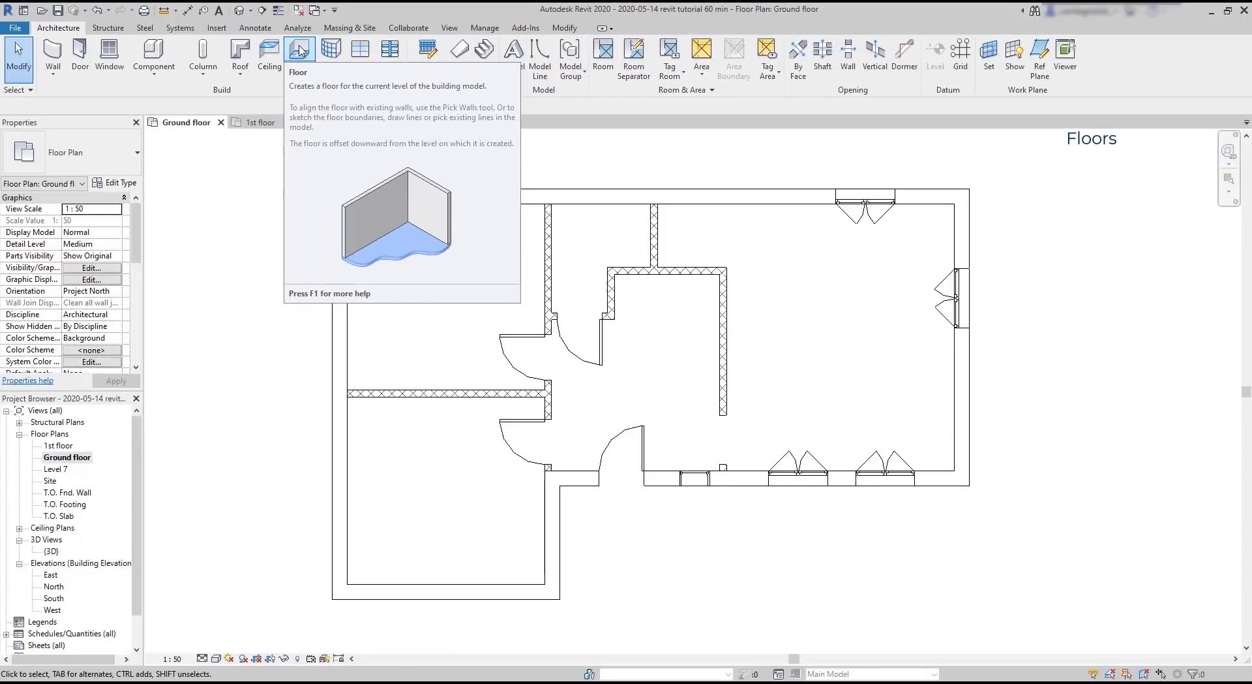
Step: Create a Generic 150mm floor on the Ground floor level, picking the exterior walls' outer faces as its boundary
{"action": "left_click", "coordinate": [301, 52]}
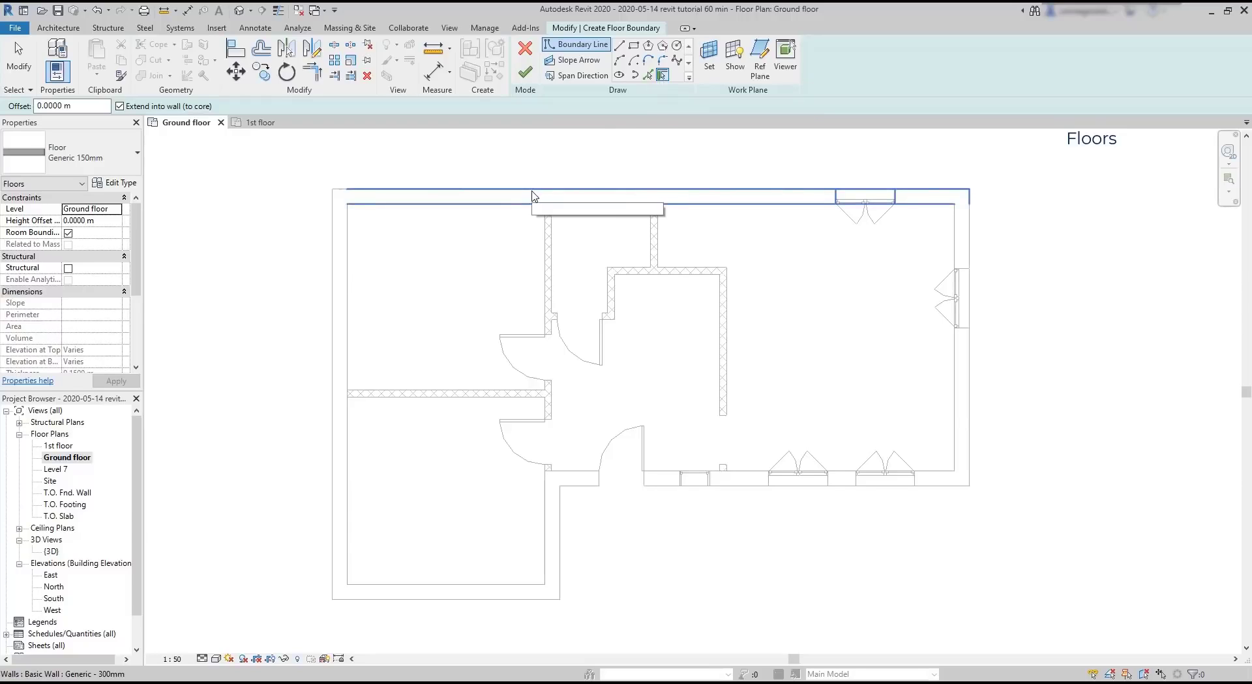
{"action": "left_click", "coordinate": [533, 192]}
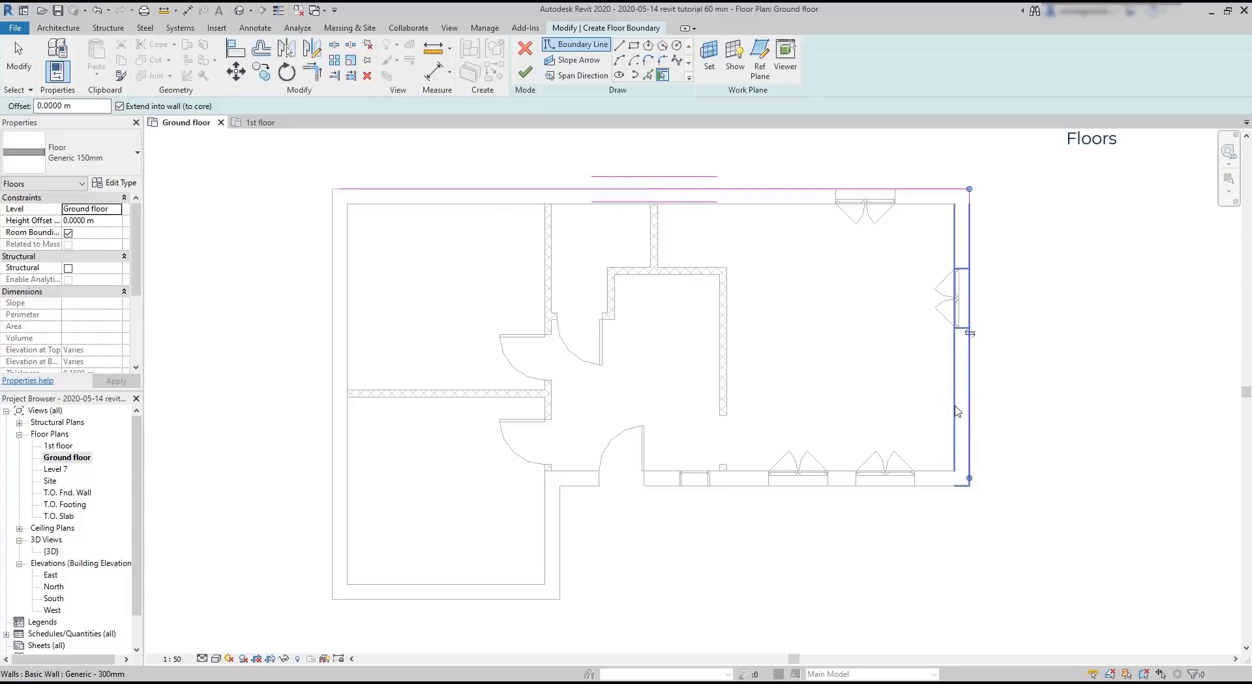
{"action": "left_click", "coordinate": [960, 411]}
{"action": "left_click", "coordinate": [938, 482]}
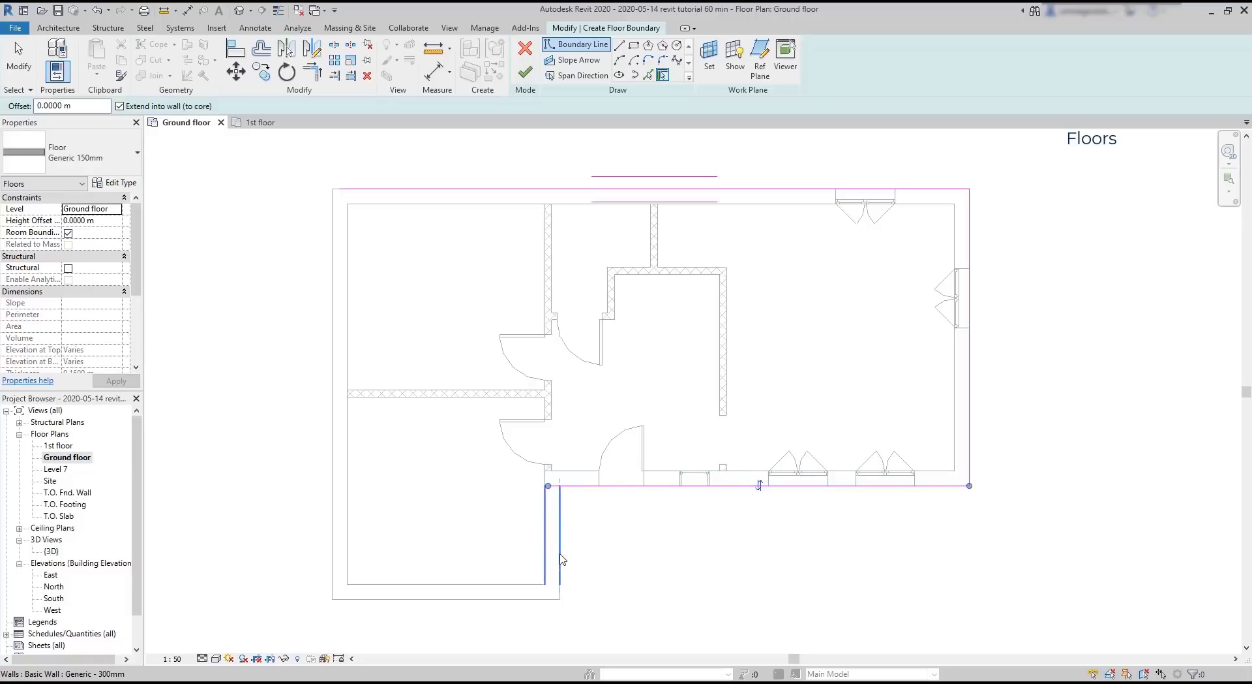
{"action": "left_click", "coordinate": [560, 559]}
{"action": "left_click", "coordinate": [503, 595]}
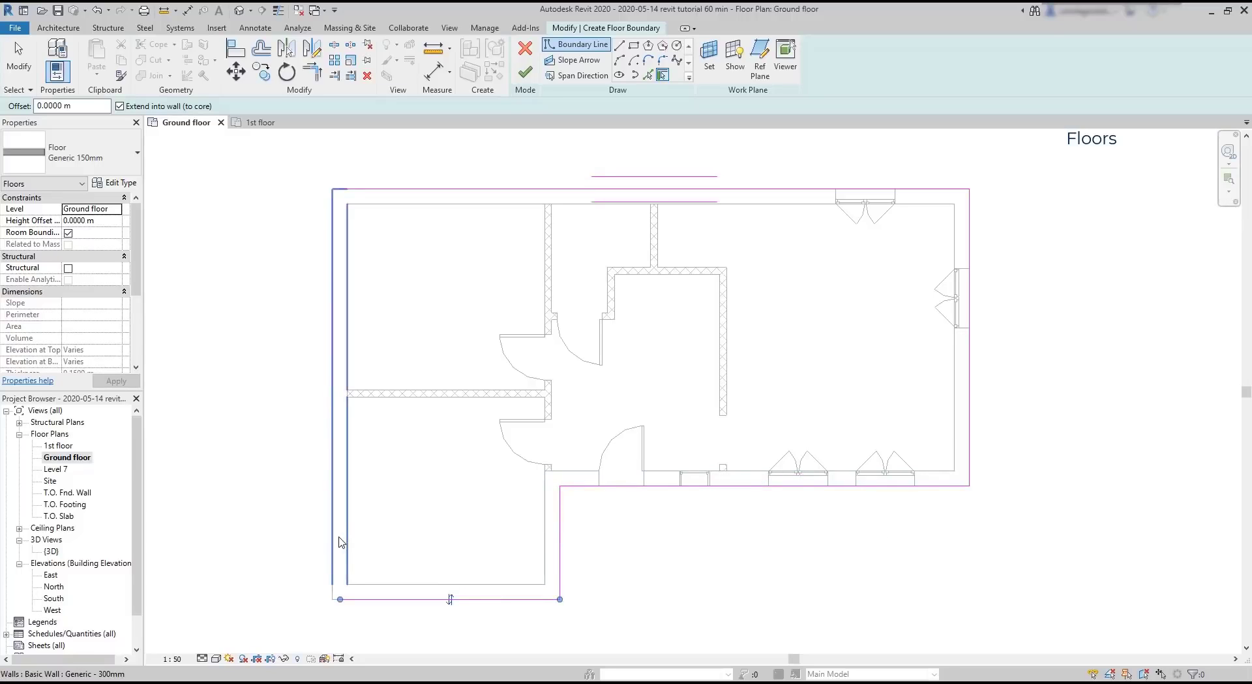
{"action": "left_click", "coordinate": [334, 535]}
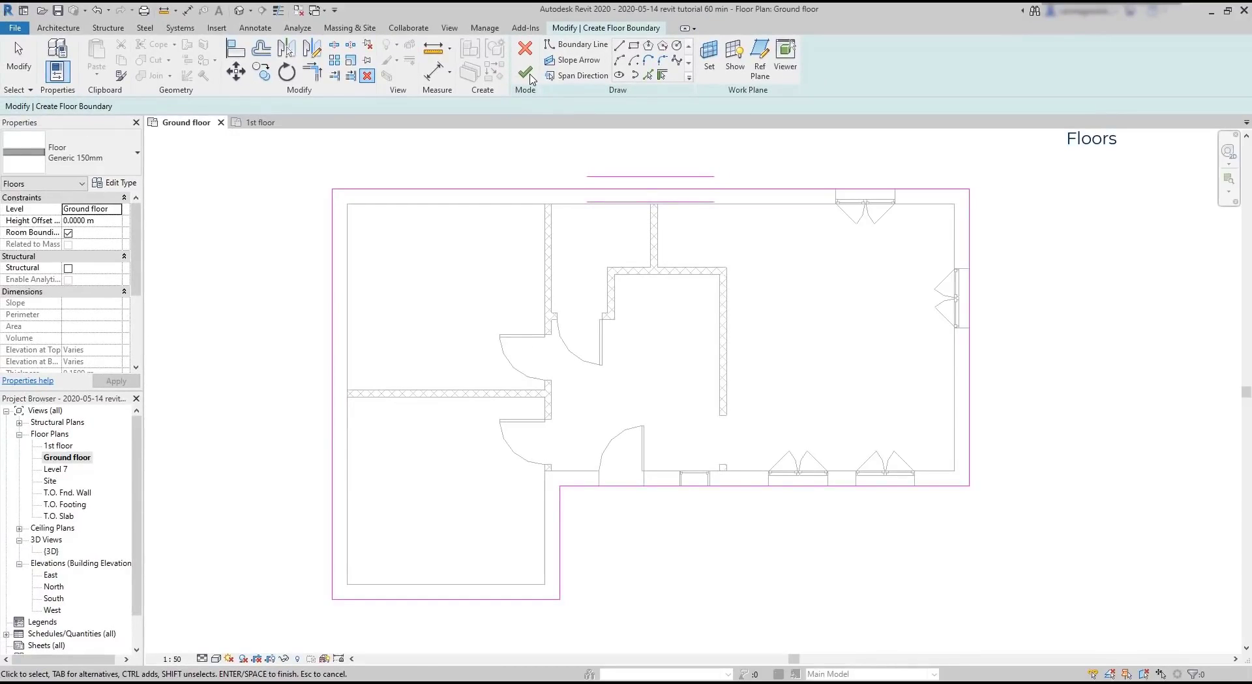
{"action": "left_click", "coordinate": [526, 74]}
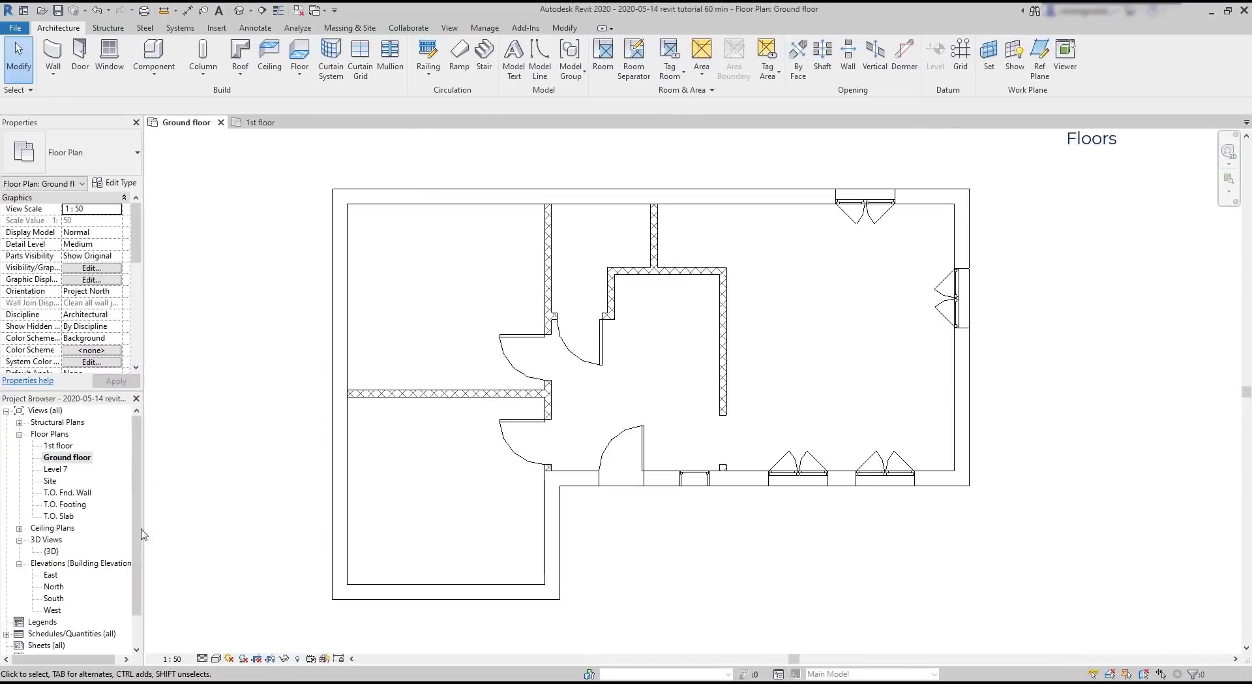
Step: Inspect the floor slab under the walls by selecting it in the 3D view
{"action": "double_click", "coordinate": [52, 551]}
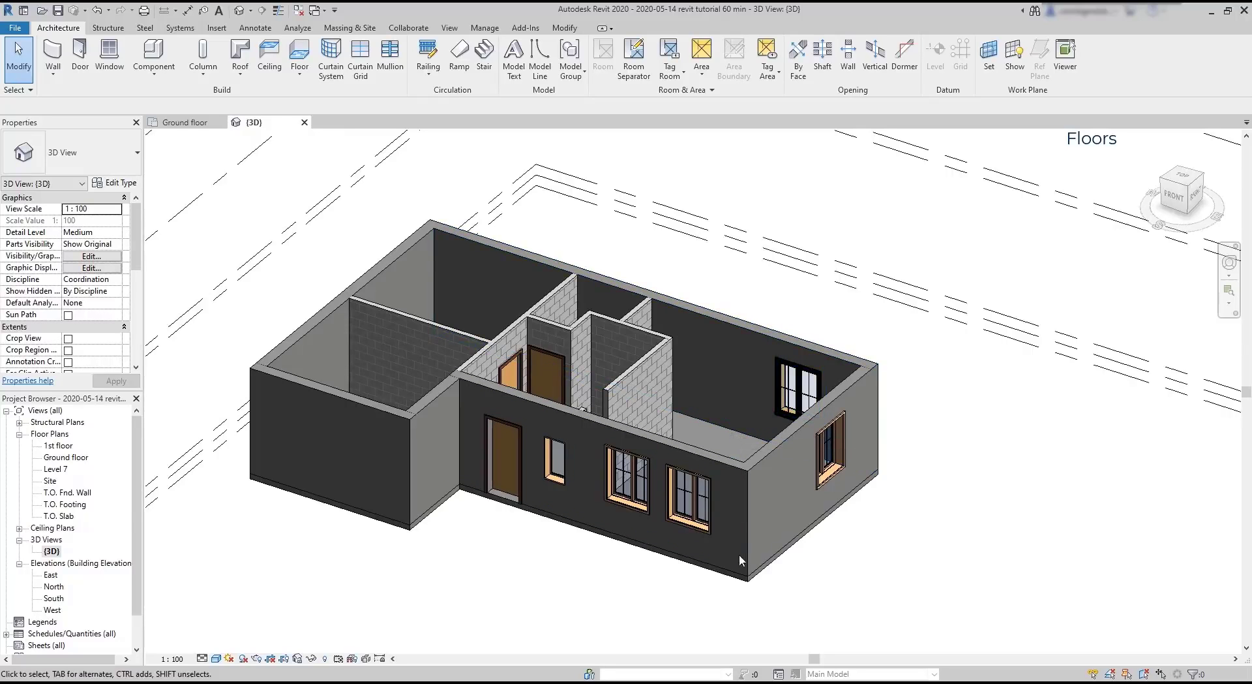
{"action": "left_click", "coordinate": [748, 584]}
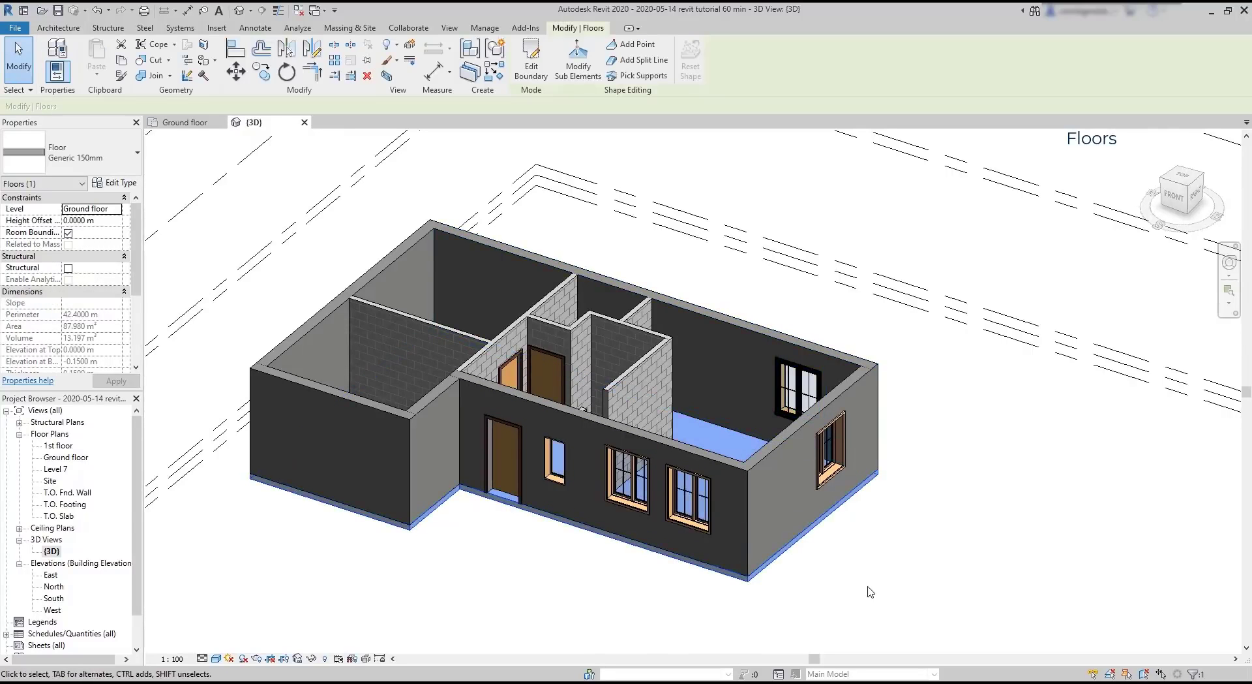
{"action": "mouse_move", "coordinate": [748, 448]}
{"action": "middle_mouse_down", "text": "shift"}
{"action": "mouse_move", "coordinate": [762, 499]}
{"action": "mouse_move", "coordinate": [698, 467]}
{"action": "mouse_move", "coordinate": [763, 437]}
{"action": "middle_mouse_up", "text": "shift"}
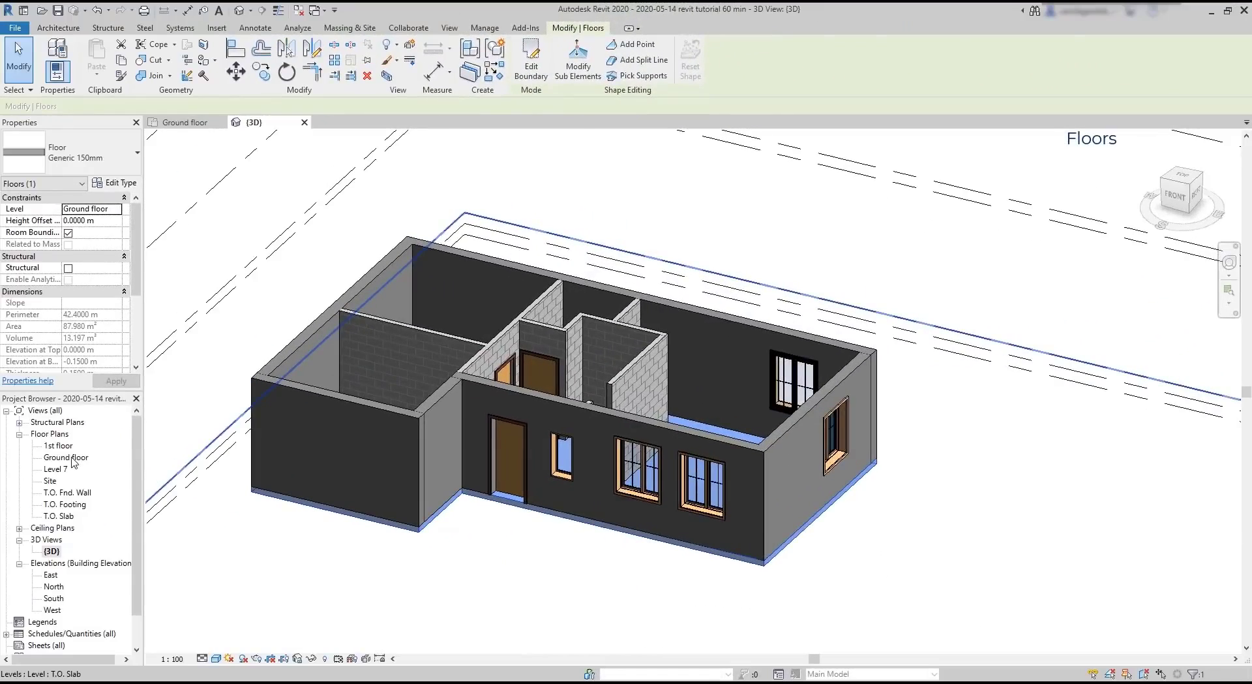
Step: Return to the Ground floor plan and select the floor slab instead of the overlapping exterior wall
{"action": "double_click", "coordinate": [72, 458]}
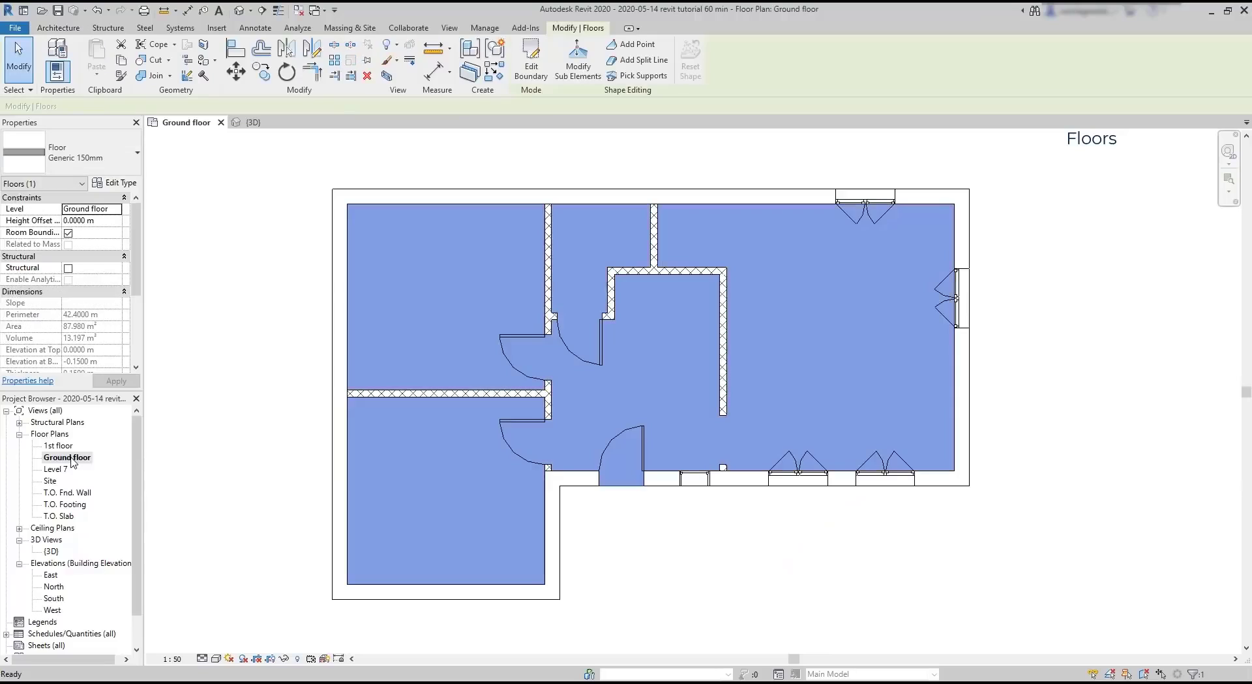
{"action": "left_click", "coordinate": [253, 504]}
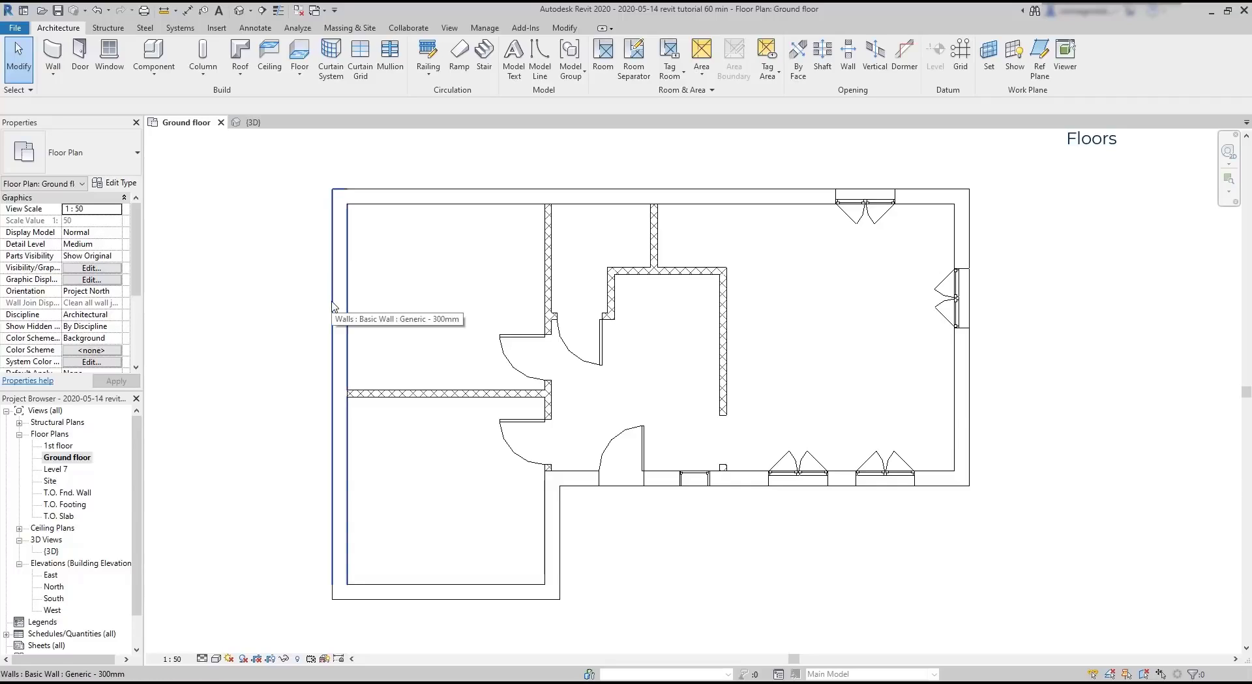
{"action": "key", "text": "Tab"}
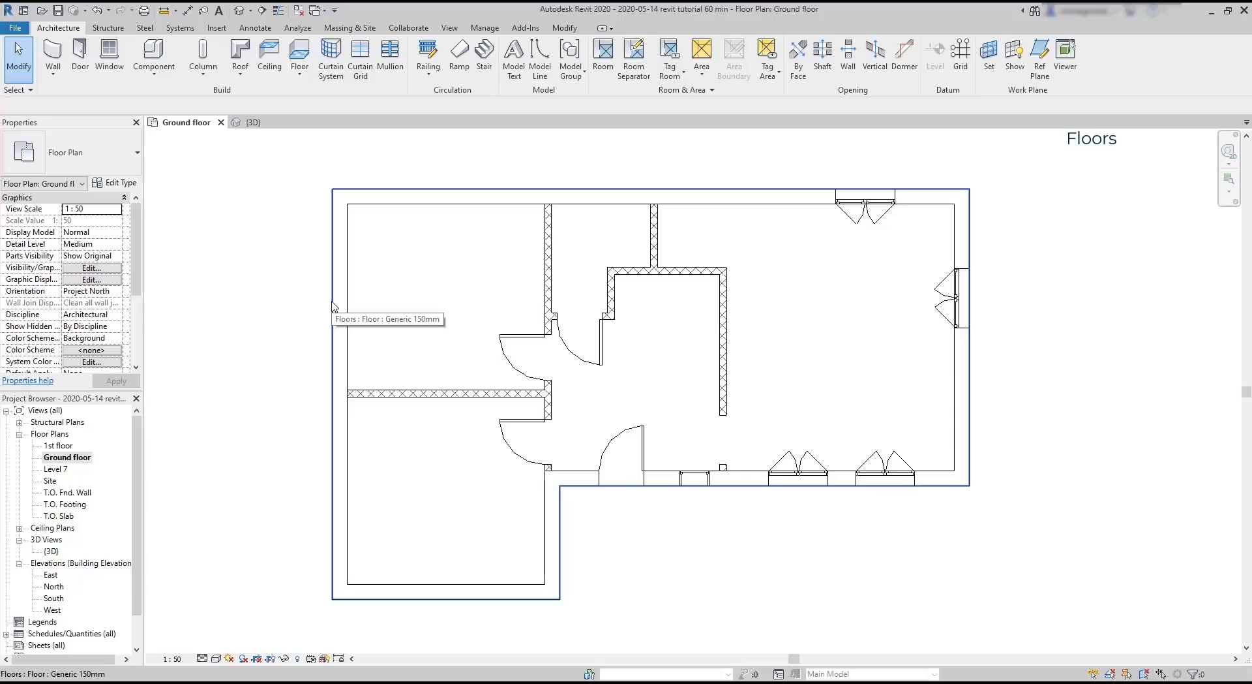
{"action": "left_click", "coordinate": [333, 306]}
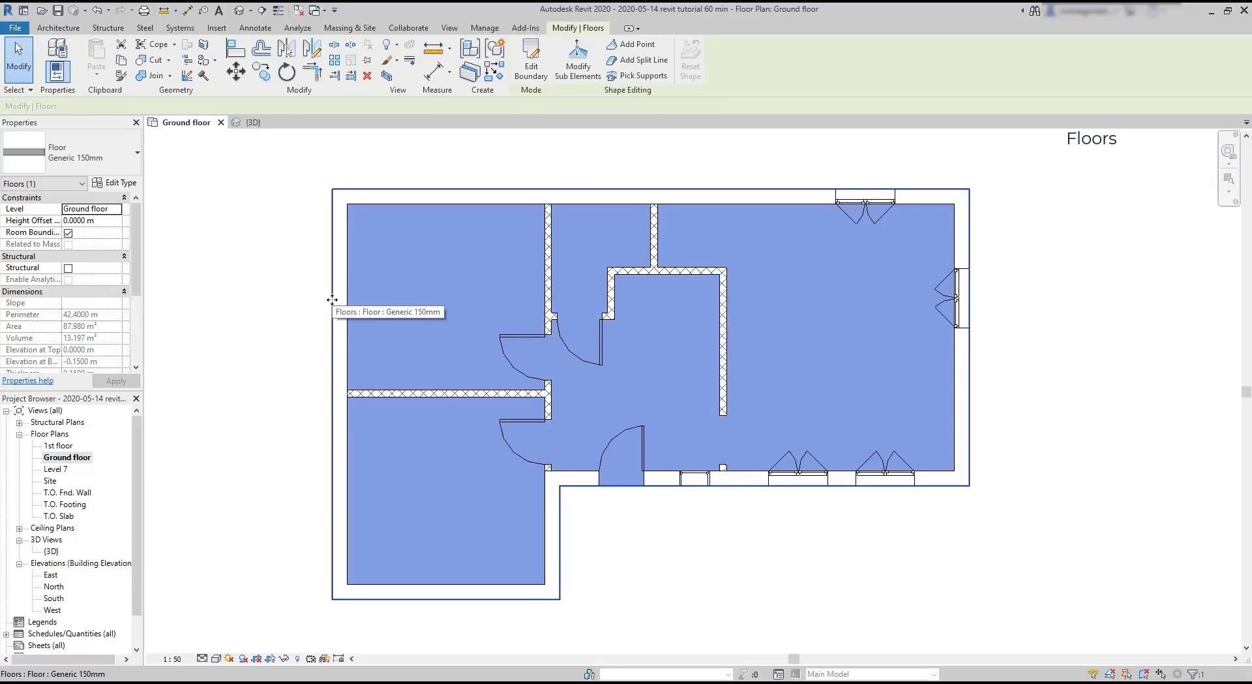
Step: Try reshaping the ground floor slab's boundary by moving its west edge inward to 4 m from the west wall's inner face
{"action": "double_click", "coordinate": [332, 299]}
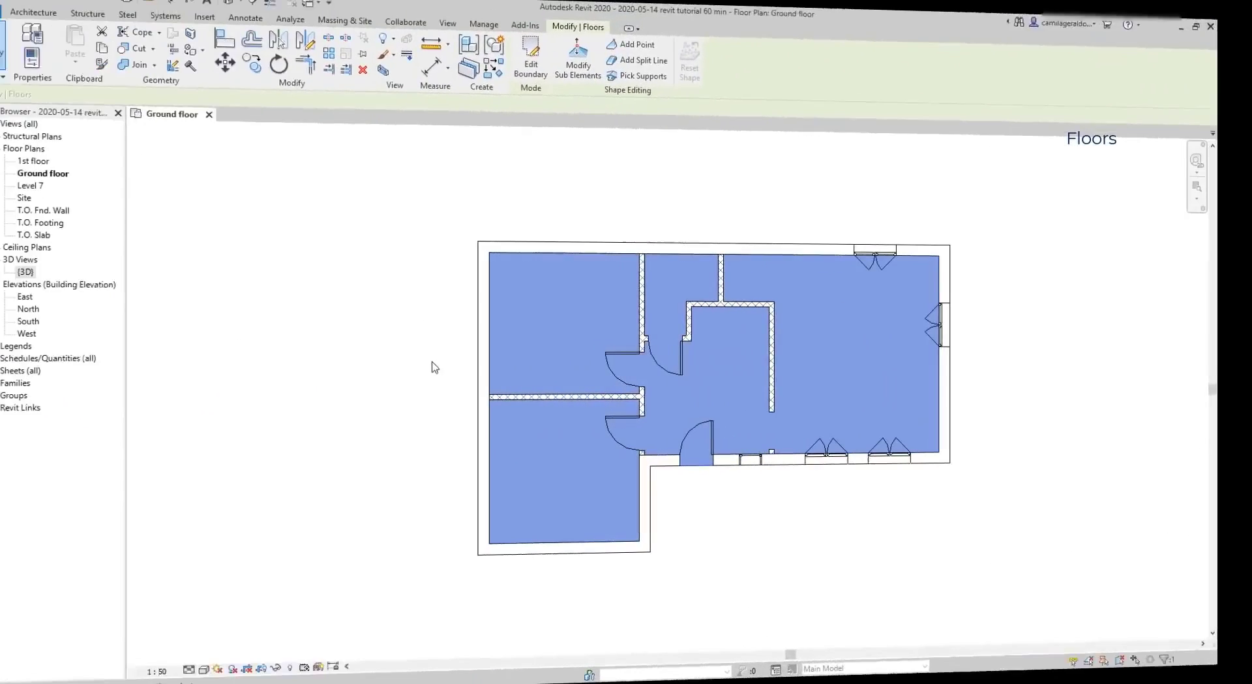
{"action": "left_click", "coordinate": [538, 54]}
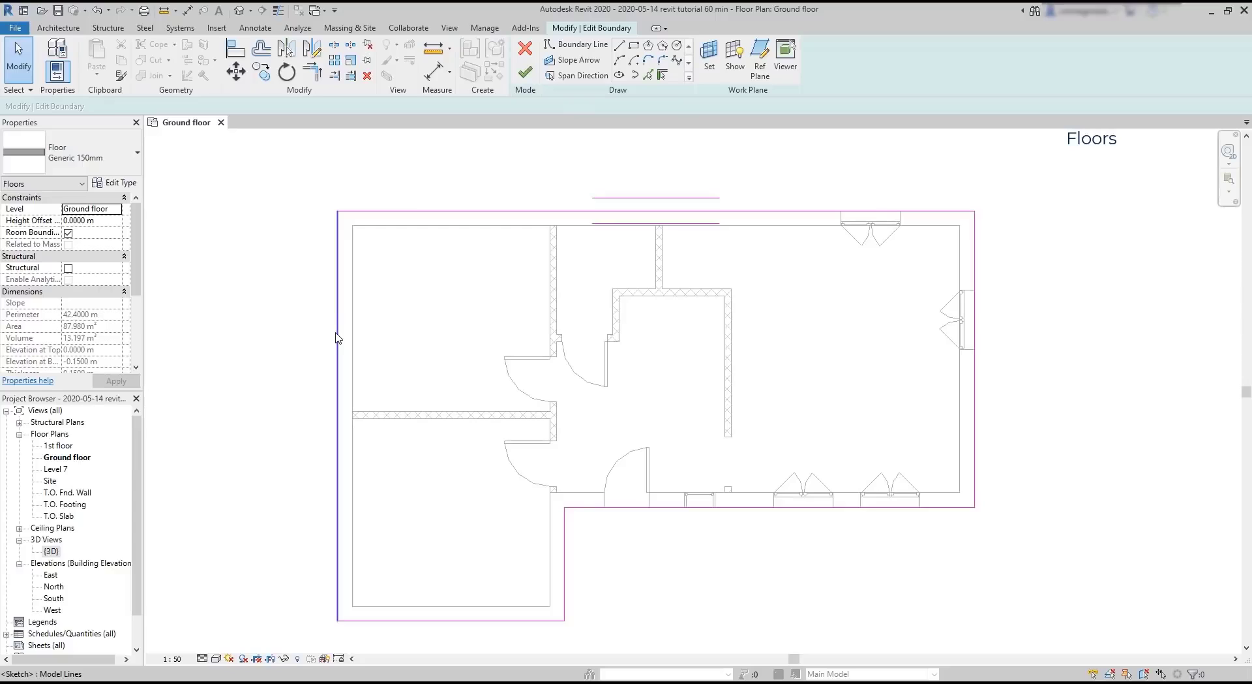
{"action": "left_click", "coordinate": [338, 354]}
{"action": "left_click_drag", "start_coordinate": [346, 346], "coordinate": [550, 354]}
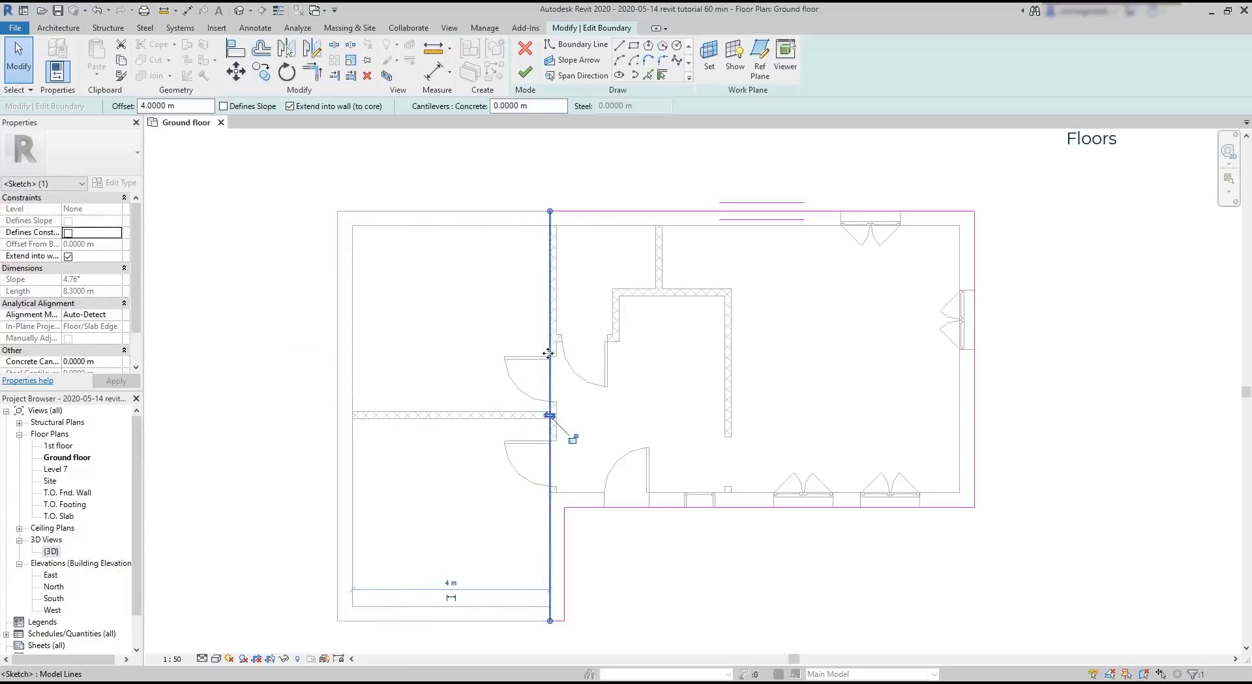
{"action": "scroll", "coordinate": [432, 350], "scroll_direction": "down", "scroll_amount": 2}
{"action": "scroll", "coordinate": [773, 370], "scroll_direction": "up", "scroll_amount": 2}
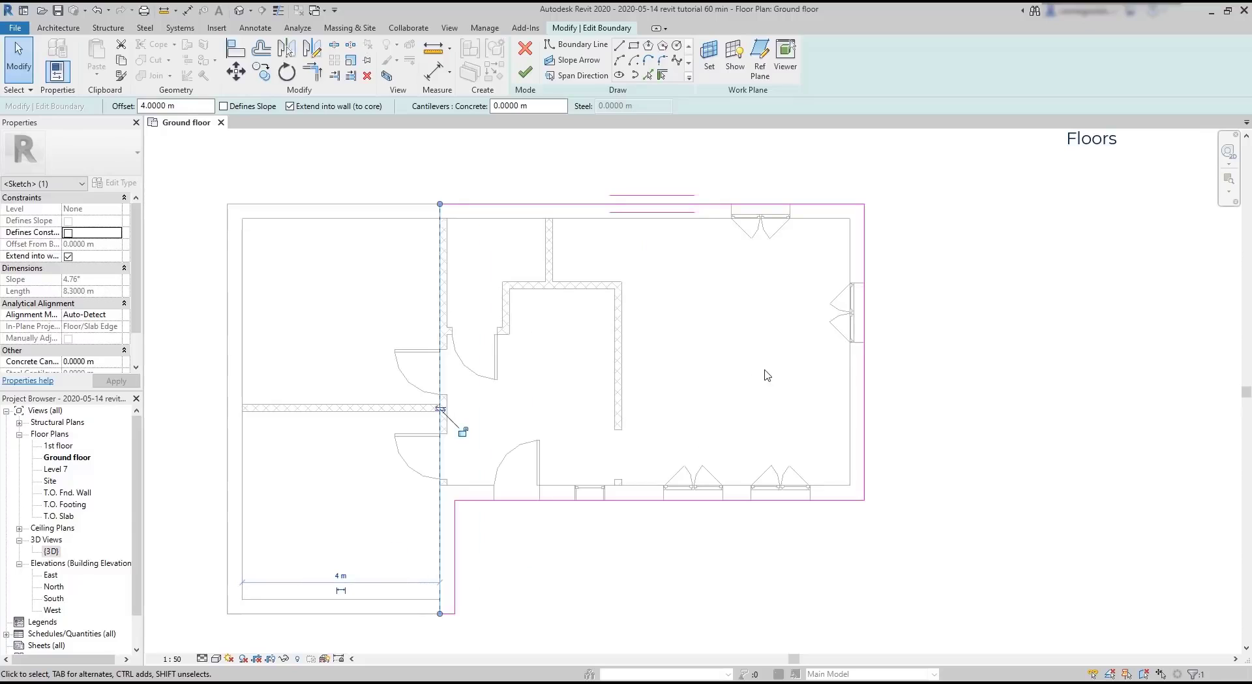
{"action": "left_click", "coordinate": [760, 373]}
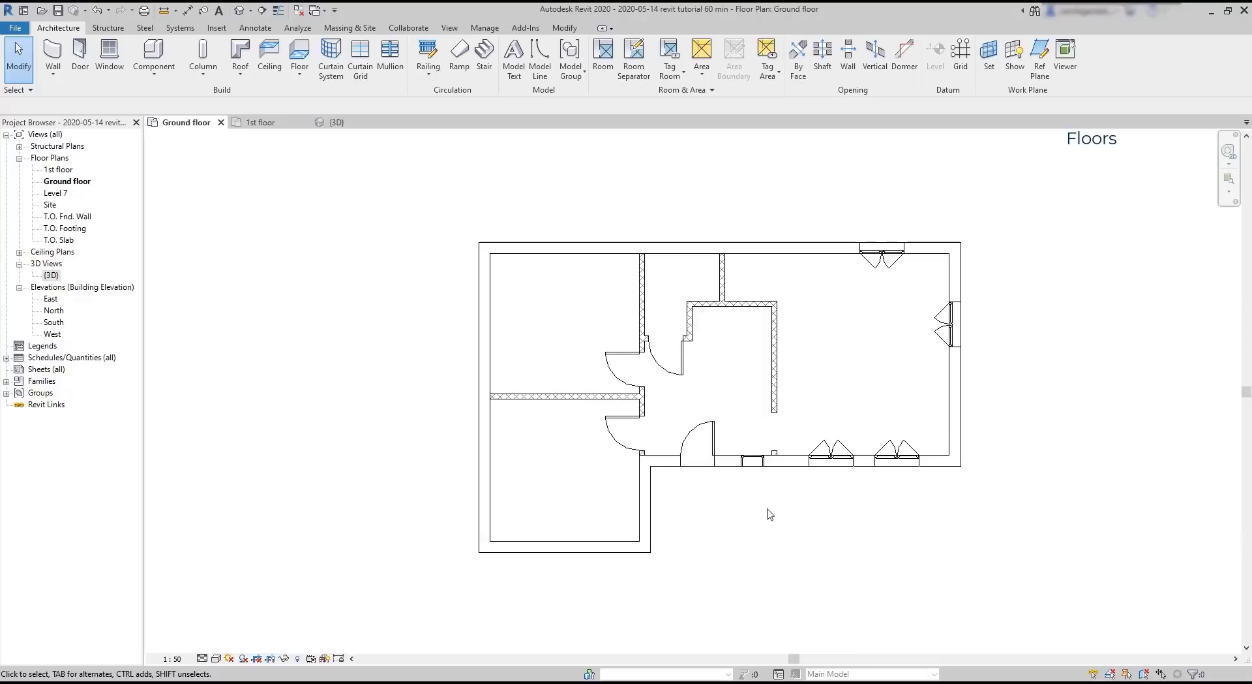
Step: Sketch a new floor boundary on the 1st floor plan with a closed chain of lines along the exterior walls' outer edges
{"action": "left_click", "coordinate": [260, 123]}
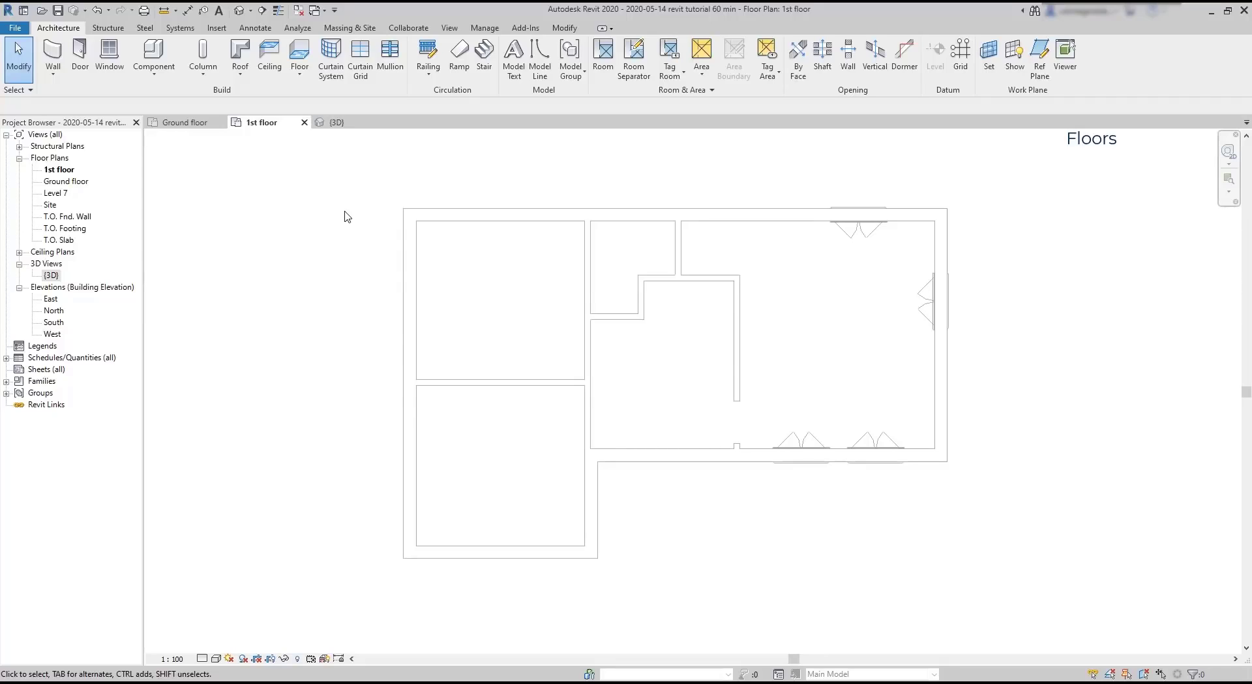
{"action": "left_click_drag", "start_coordinate": [1059, 610], "coordinate": [365, 162]}
{"action": "left_click", "coordinate": [299, 52]}
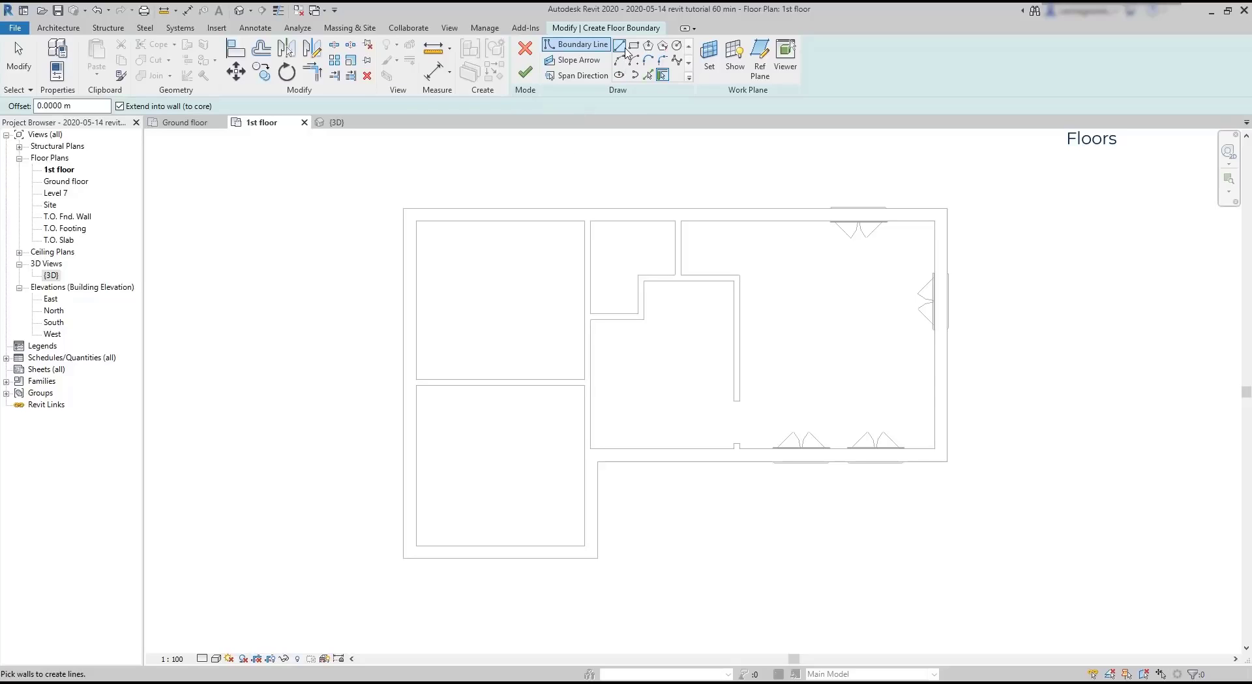
{"action": "left_click", "coordinate": [621, 47]}
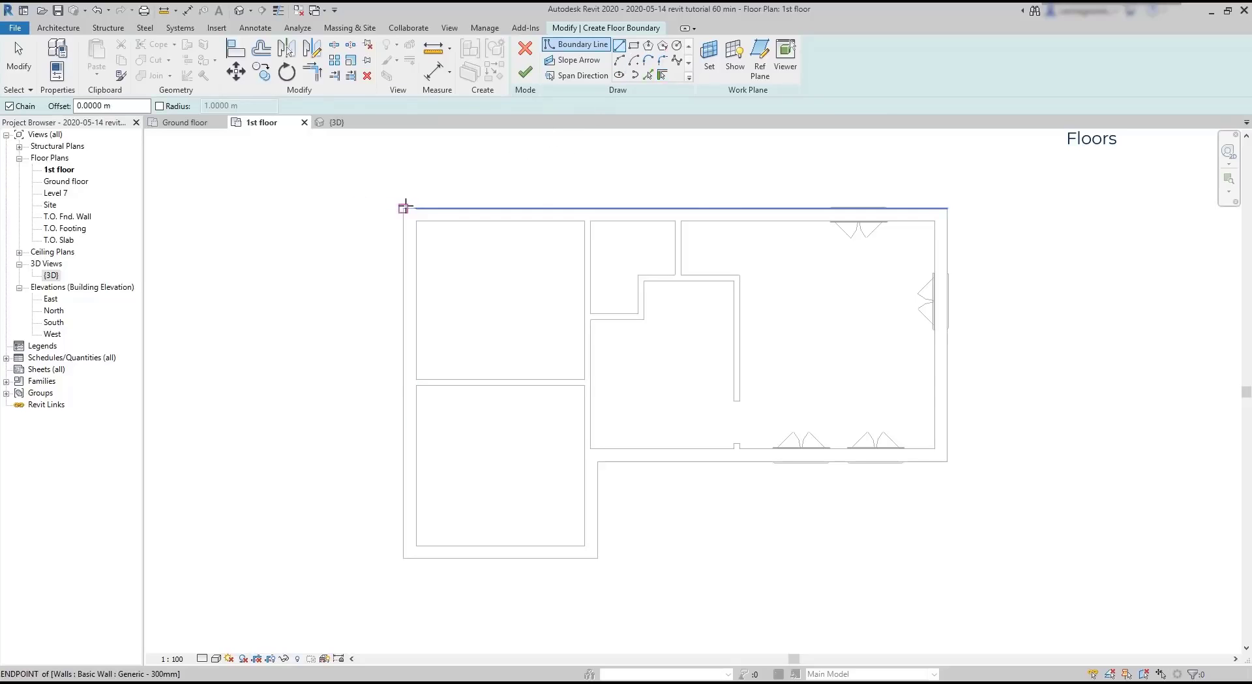
{"action": "left_click", "coordinate": [403, 207]}
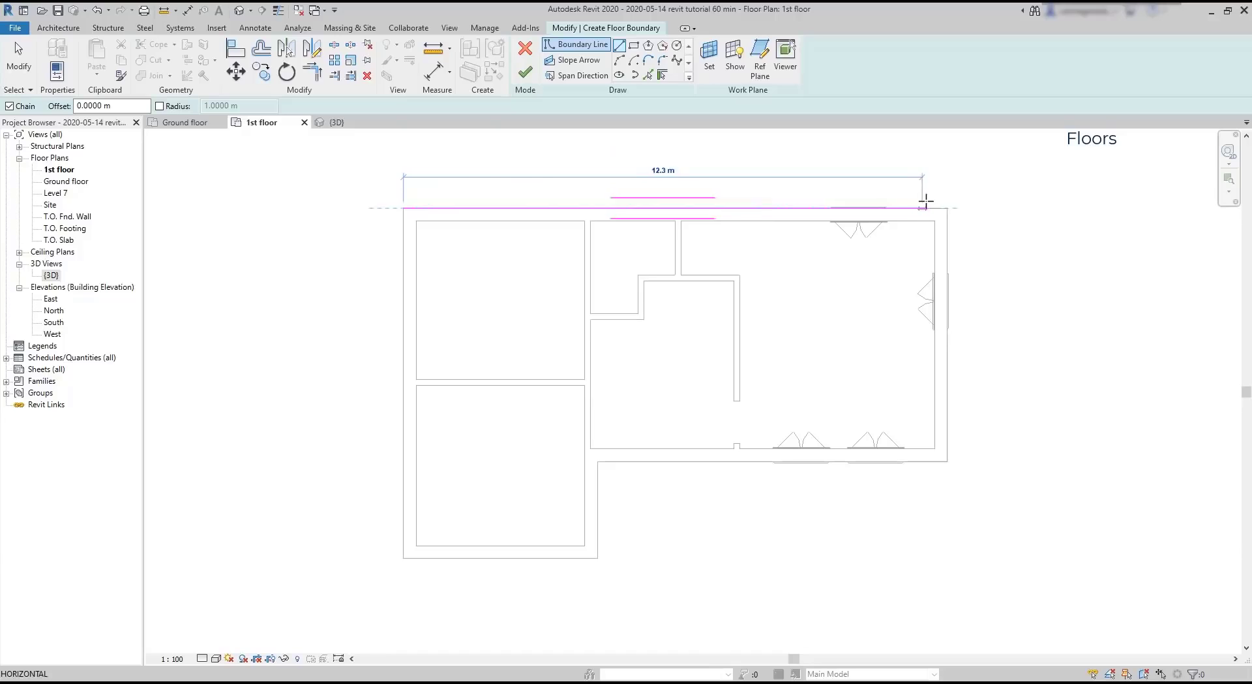
{"action": "left_click", "coordinate": [947, 208]}
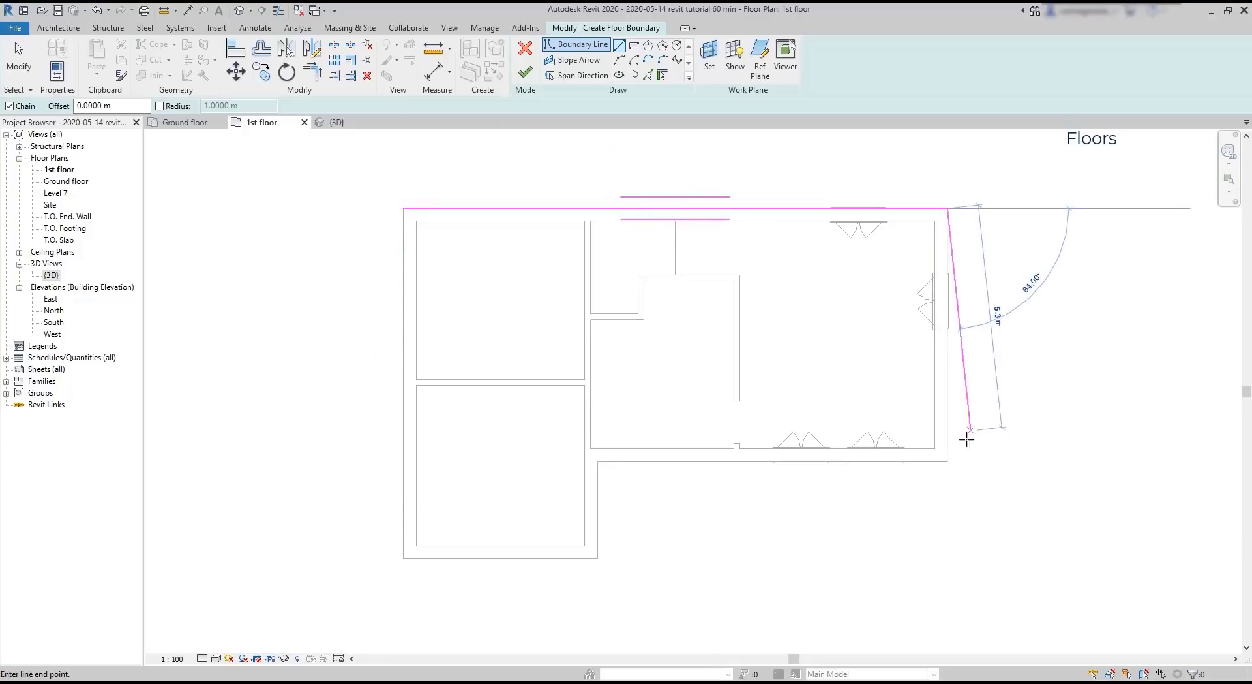
{"action": "left_click", "coordinate": [947, 461]}
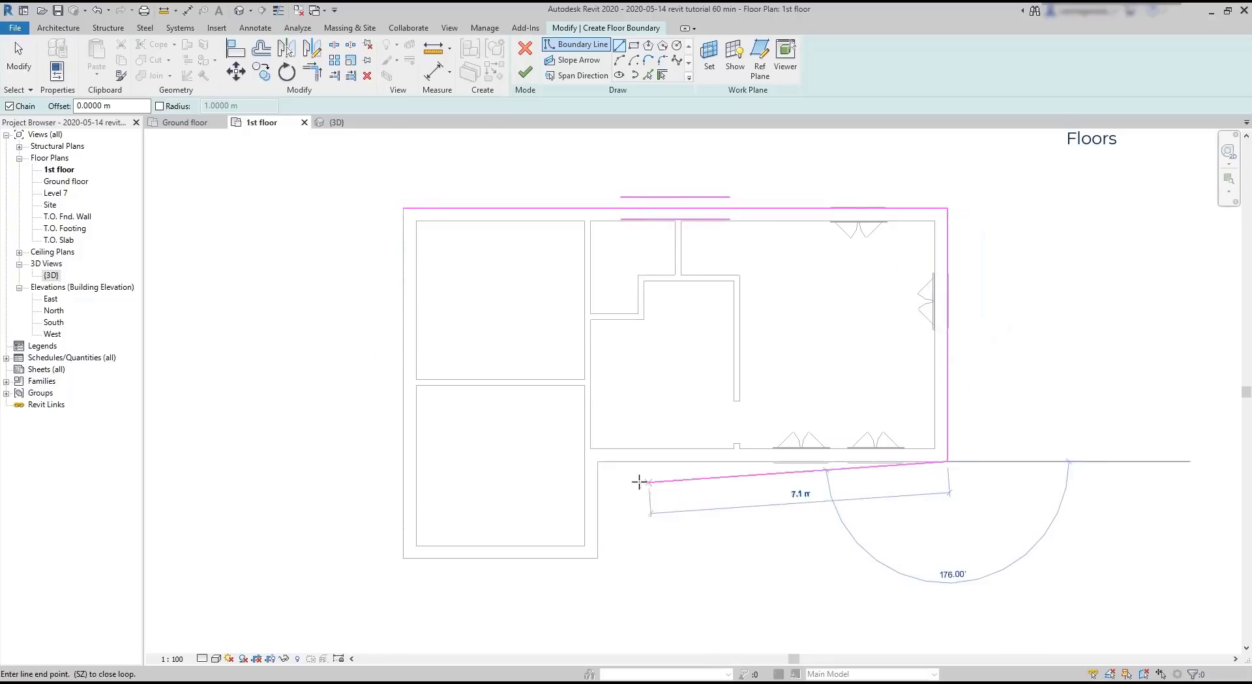
{"action": "left_click", "coordinate": [598, 461]}
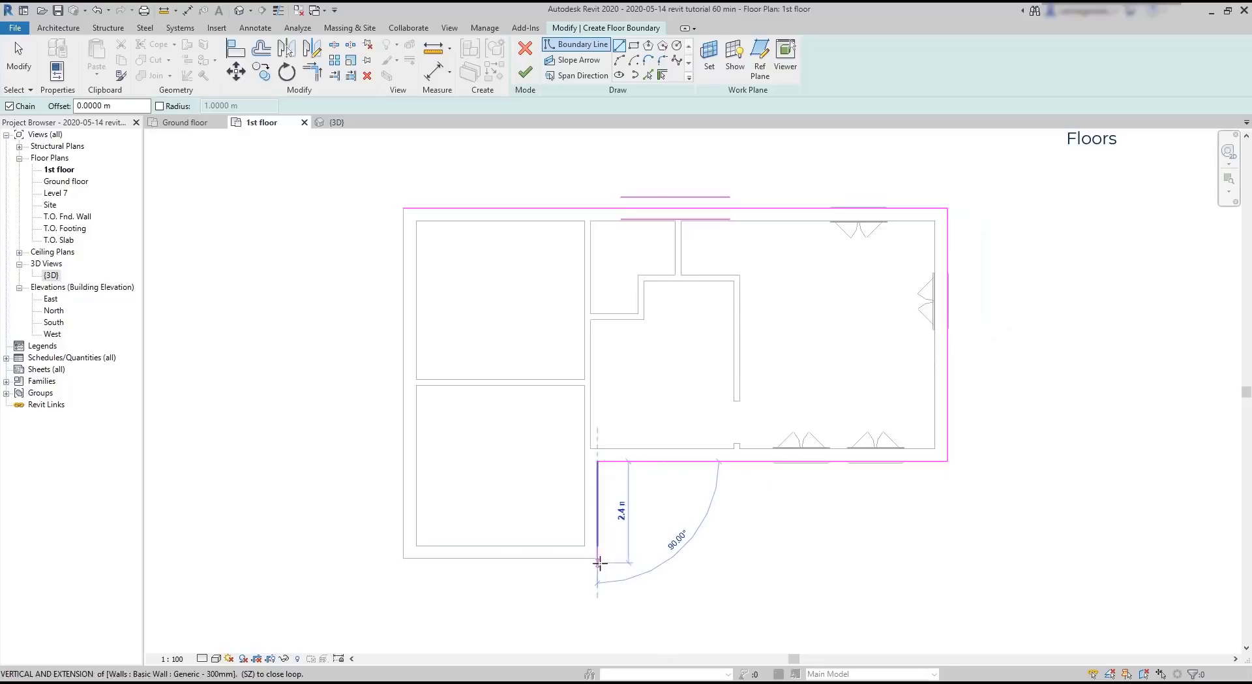
{"action": "left_click", "coordinate": [597, 558]}
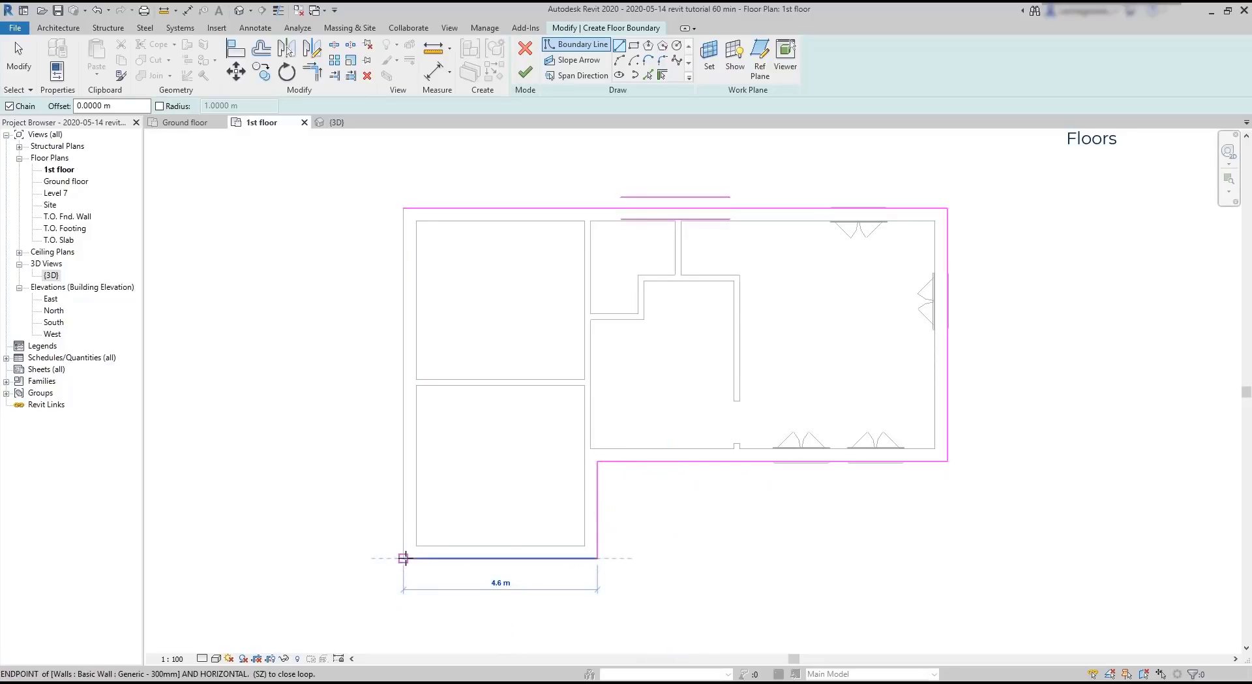
{"action": "left_click", "coordinate": [404, 558]}
{"action": "left_click", "coordinate": [405, 208]}
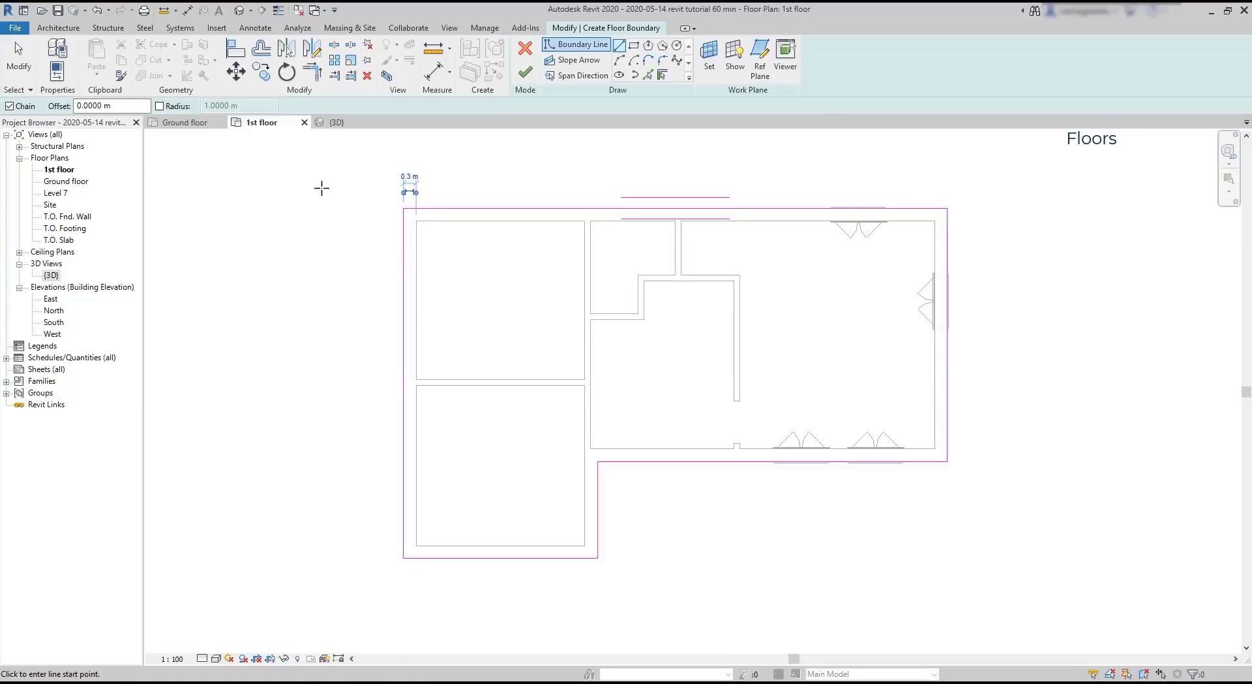
Step: Finish the 1st floor slab, attach the walls below to its bottom, and inspect the result in the 3D view
{"action": "left_click", "coordinate": [527, 76]}
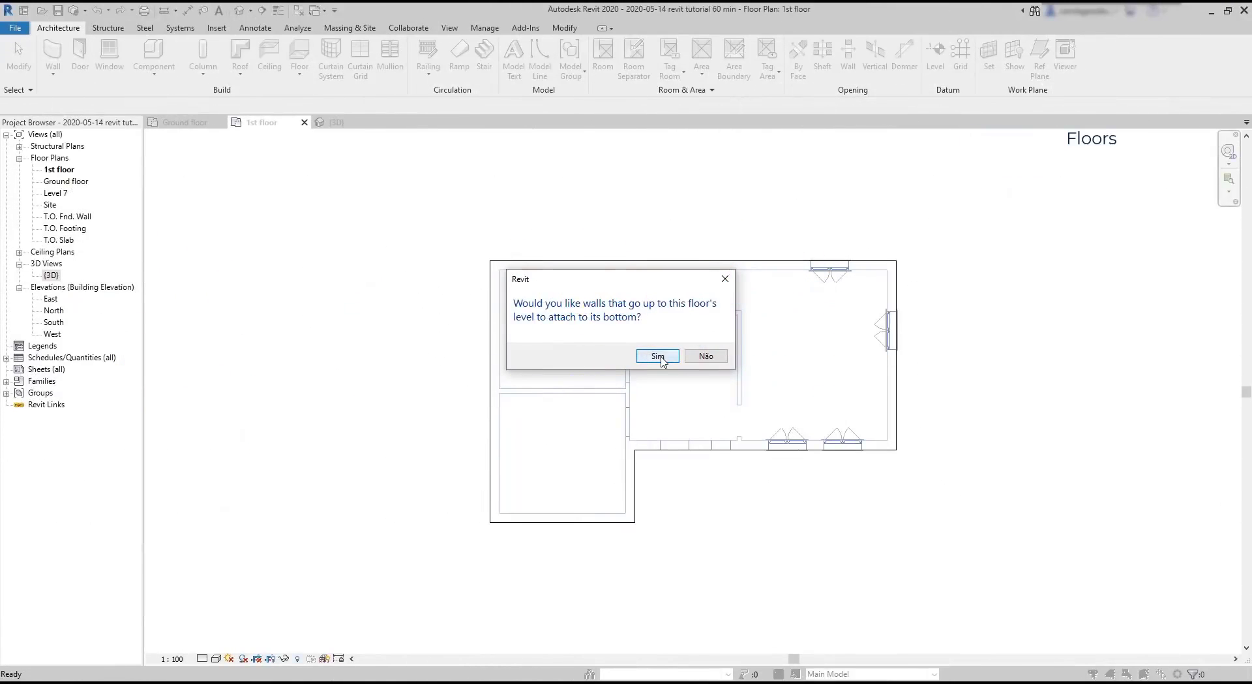
{"action": "left_click", "coordinate": [658, 356]}
{"action": "left_click", "coordinate": [363, 163]}
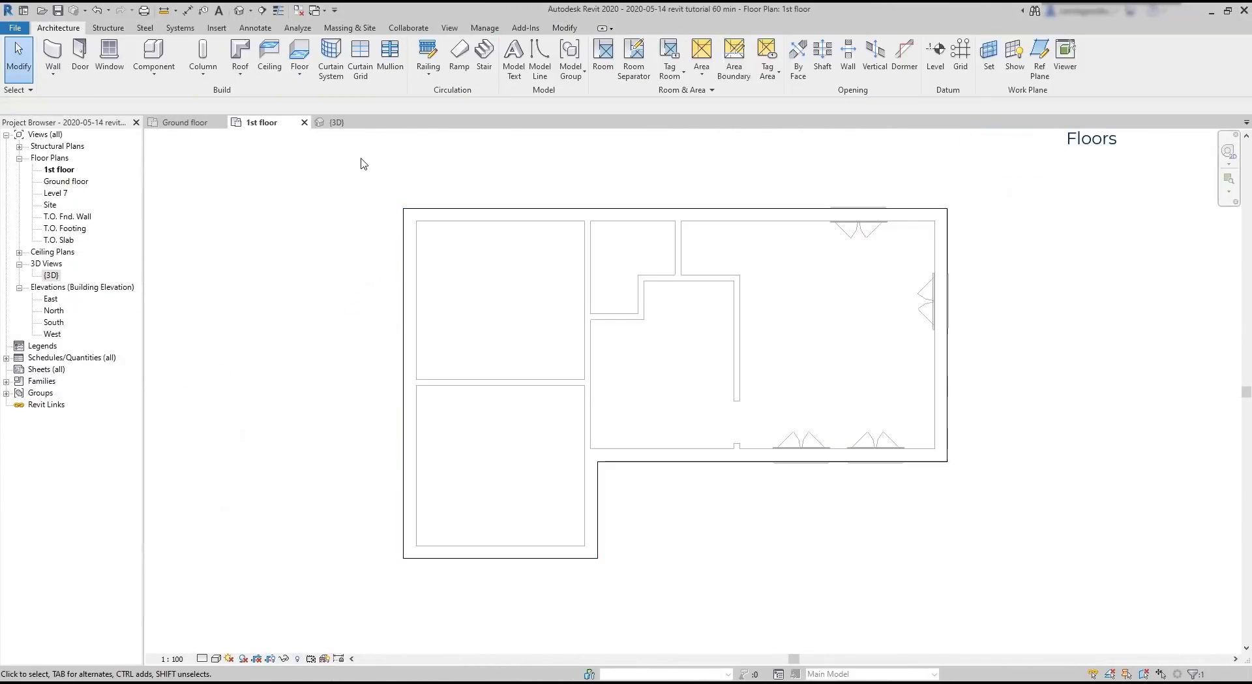
{"action": "left_click", "coordinate": [334, 125]}
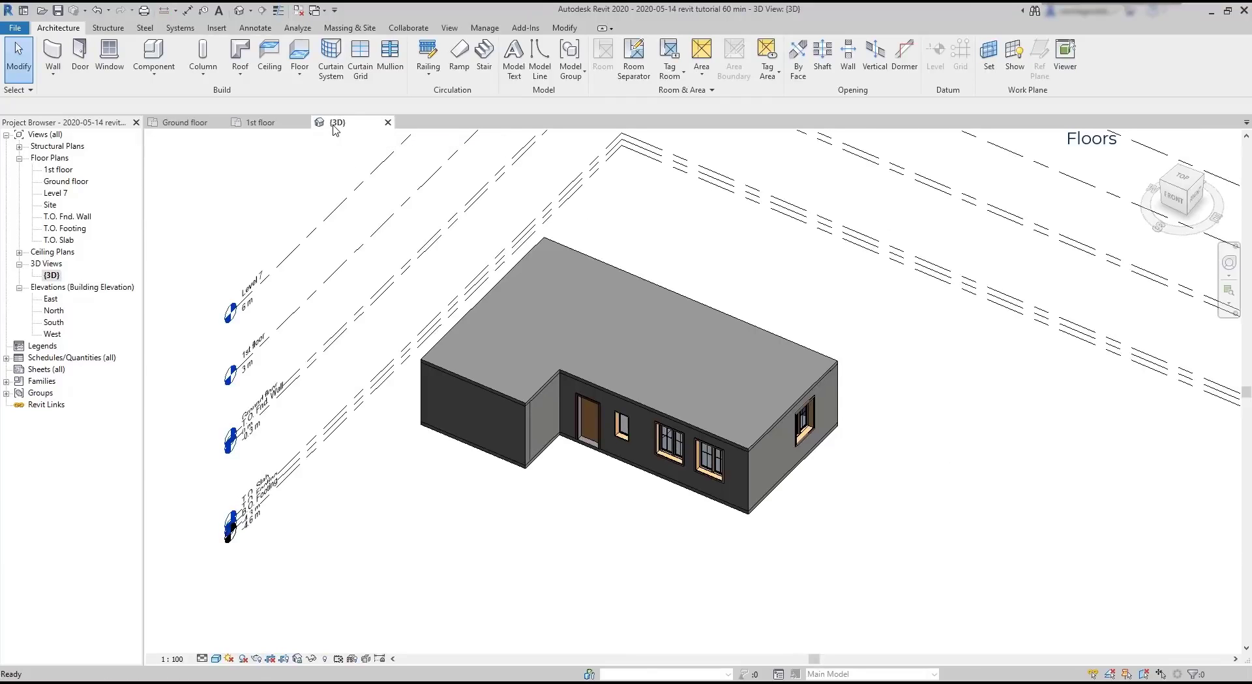
{"action": "scroll", "coordinate": [730, 391], "scroll_direction": "up", "scroll_amount": 5}
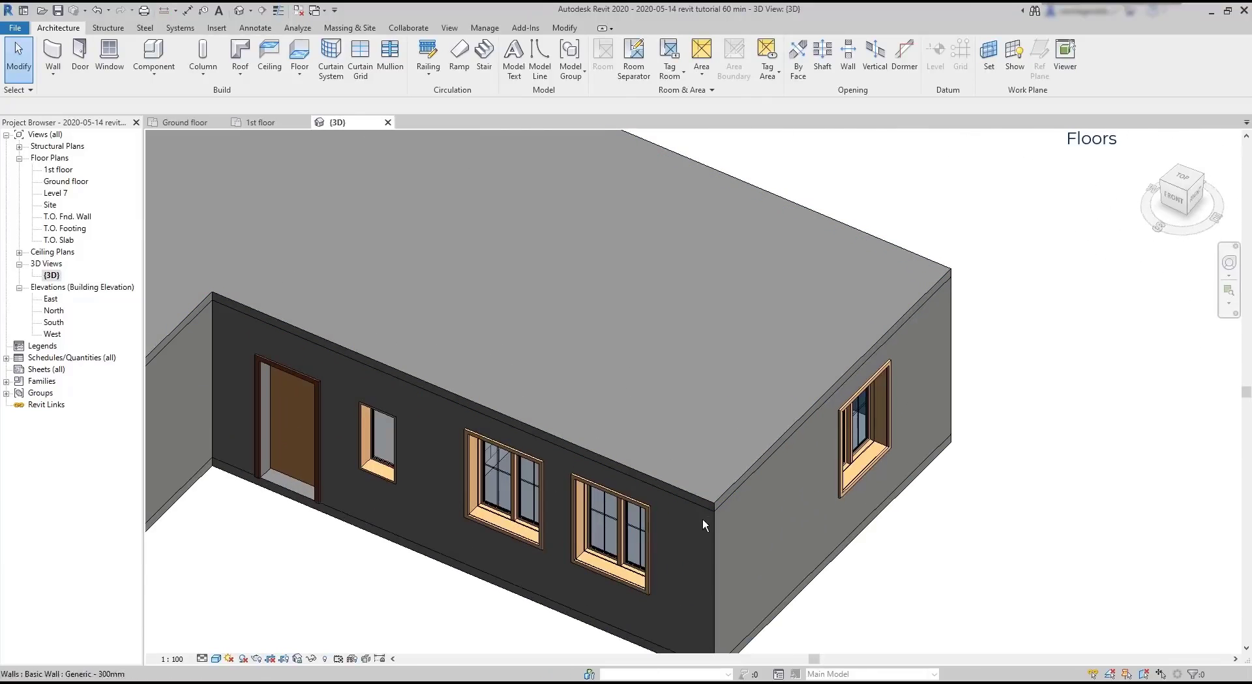
{"action": "middle_click_drag", "start_coordinate": [702, 518], "coordinate": [692, 439], "text": "shift"}
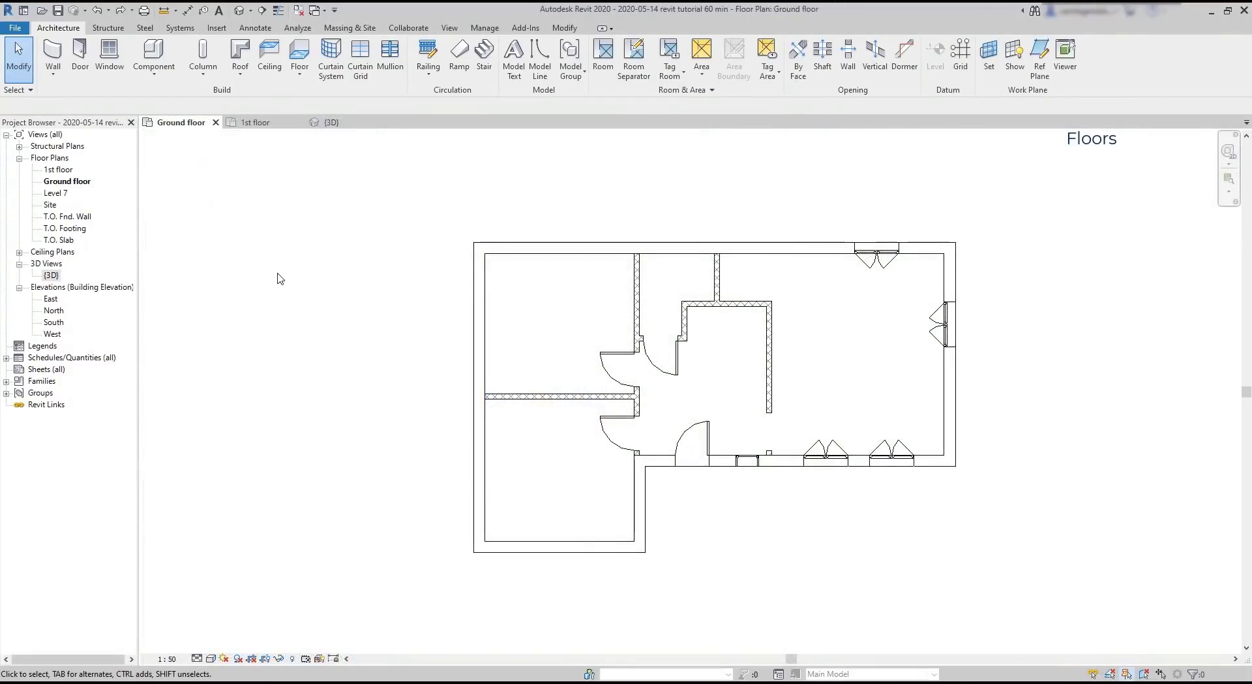
Step: Show the Properties palette for the Ground floor plan and dock the Project Browser beneath it
{"action": "right_click", "coordinate": [231, 275]}
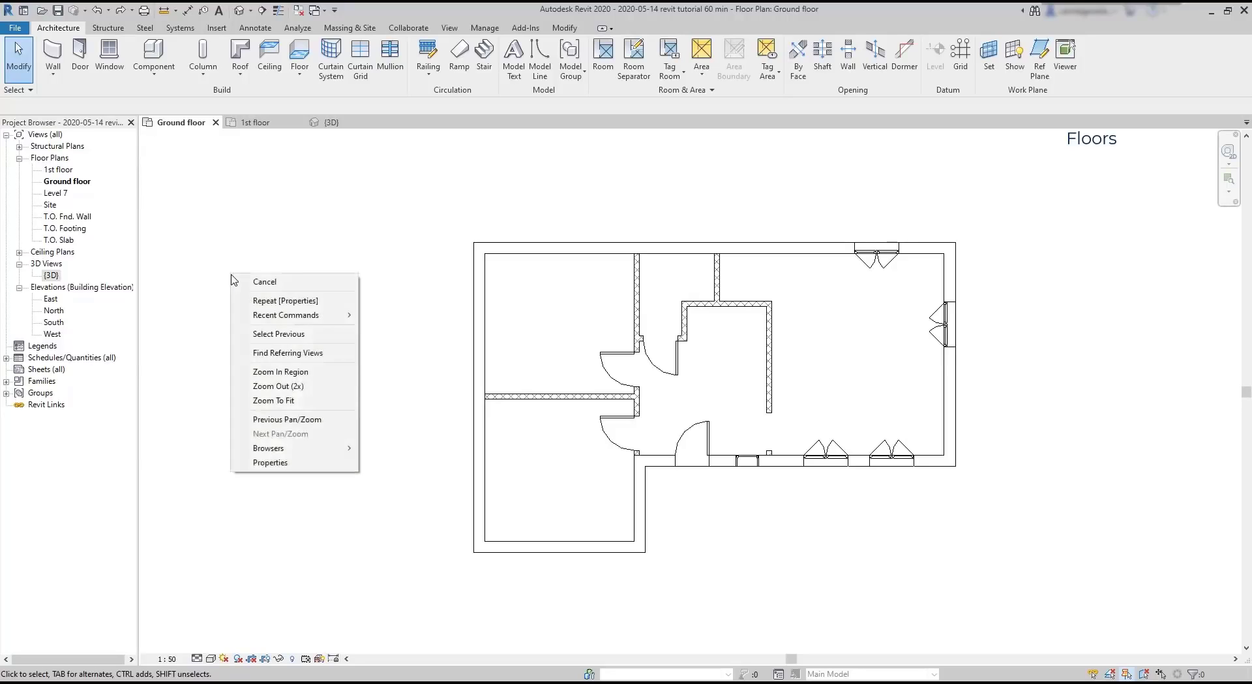
{"action": "left_click", "coordinate": [343, 465]}
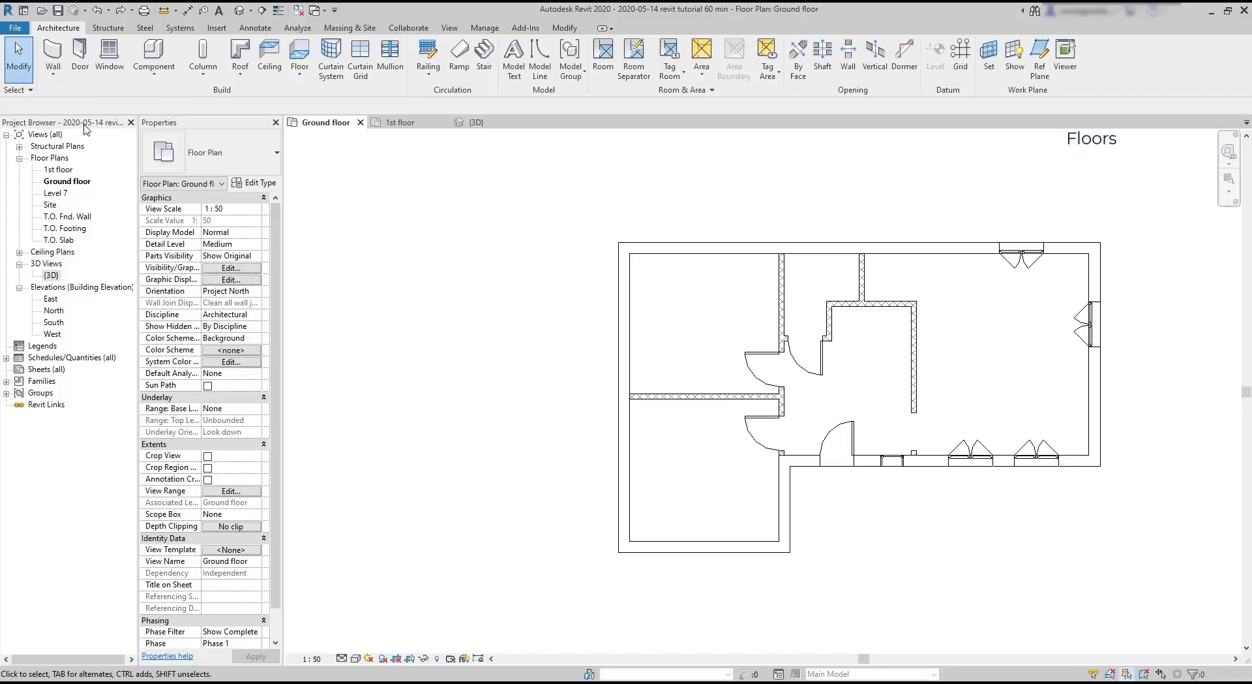
{"action": "left_click_drag", "start_coordinate": [90, 128], "coordinate": [57, 660]}
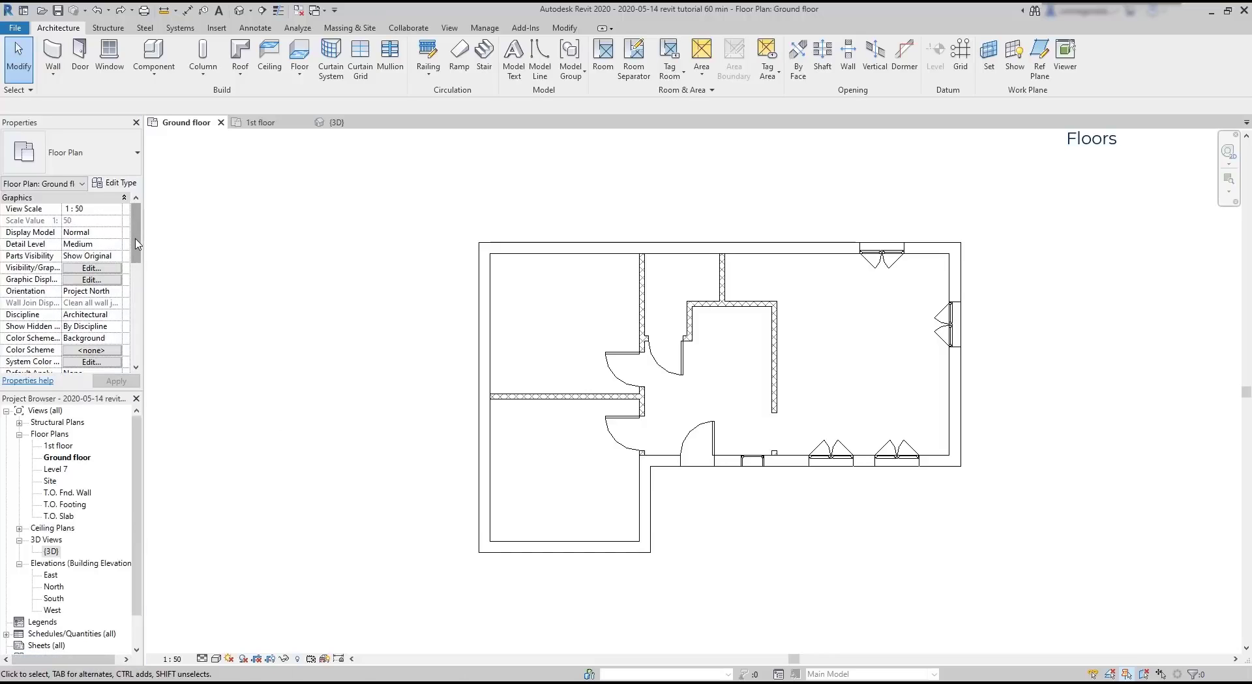
{"action": "scroll", "coordinate": [138, 244], "scroll_direction": "down", "scroll_amount": 5}
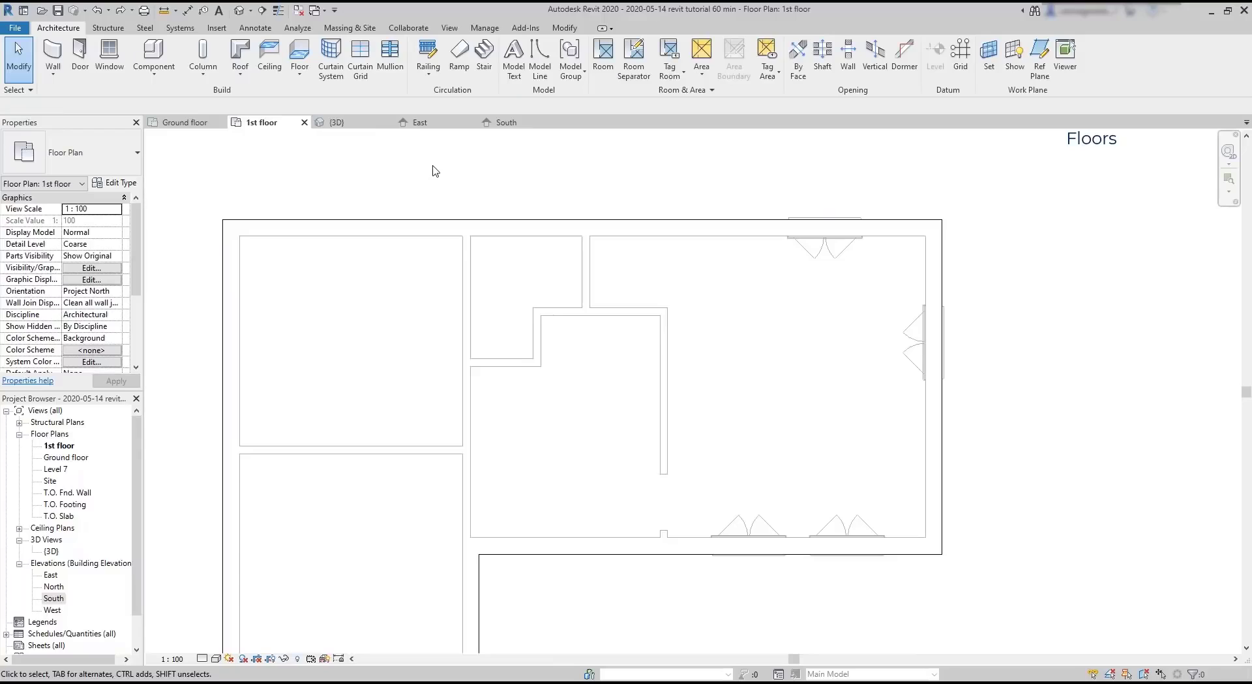
Step: Add a rectangular opening of 2.13 by 2.85 m to the 1st floor slab's boundary, between the inner masonry walls
{"action": "double_click", "coordinate": [444, 224]}
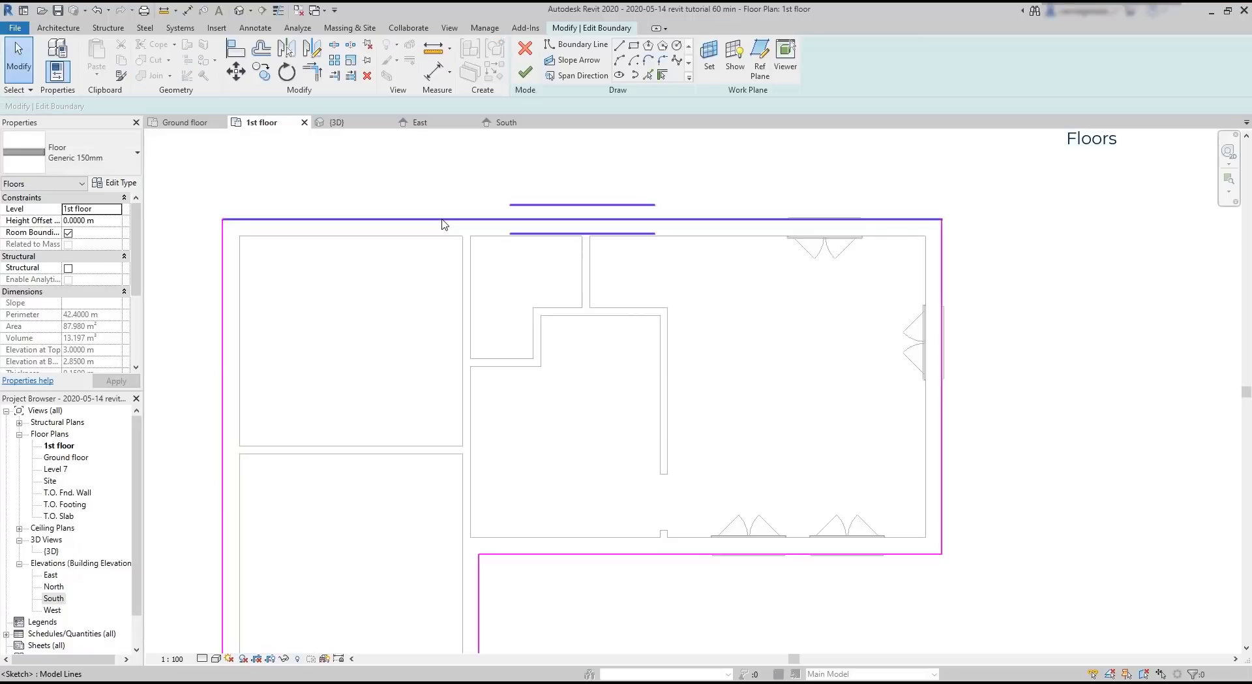
{"action": "left_click", "coordinate": [619, 46]}
{"action": "left_click", "coordinate": [542, 315]}
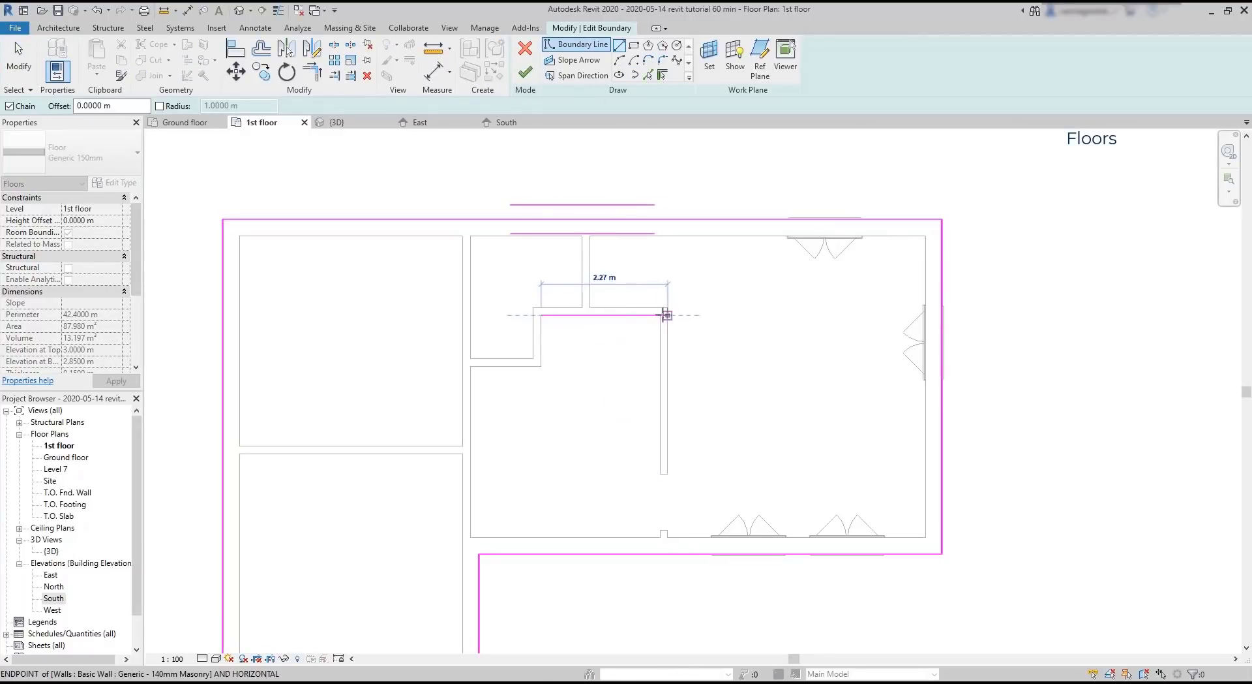
{"action": "left_click", "coordinate": [660, 315]}
{"action": "left_click", "coordinate": [661, 474]}
{"action": "left_click", "coordinate": [541, 474]}
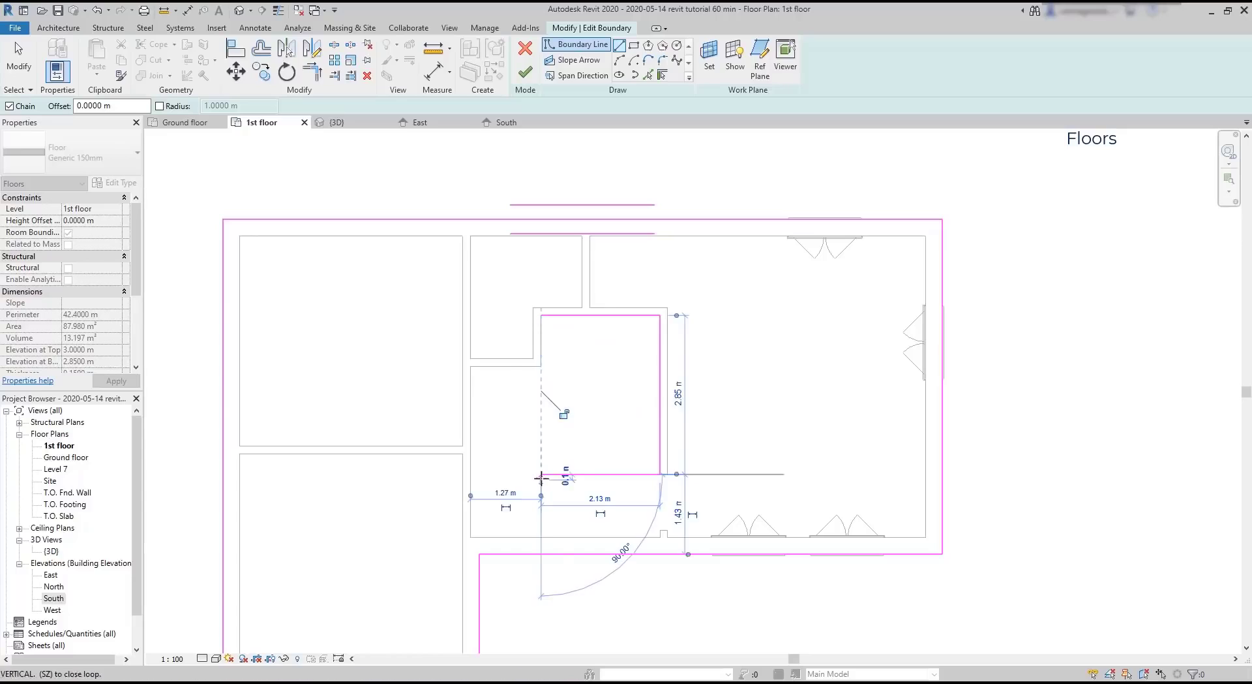
{"action": "left_click", "coordinate": [541, 315]}
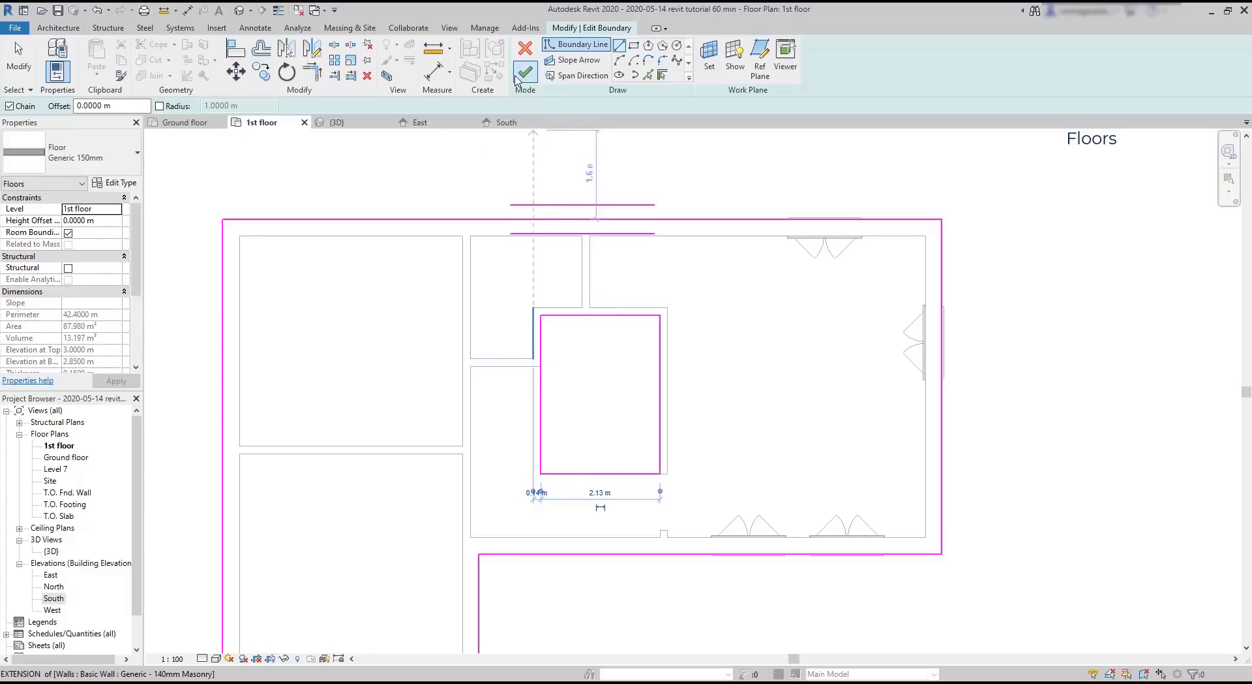
Step: Finish the slab's boundary edit, attach the walls below to its bottom, and inspect the opening in the 3D view
{"action": "left_click", "coordinate": [524, 81]}
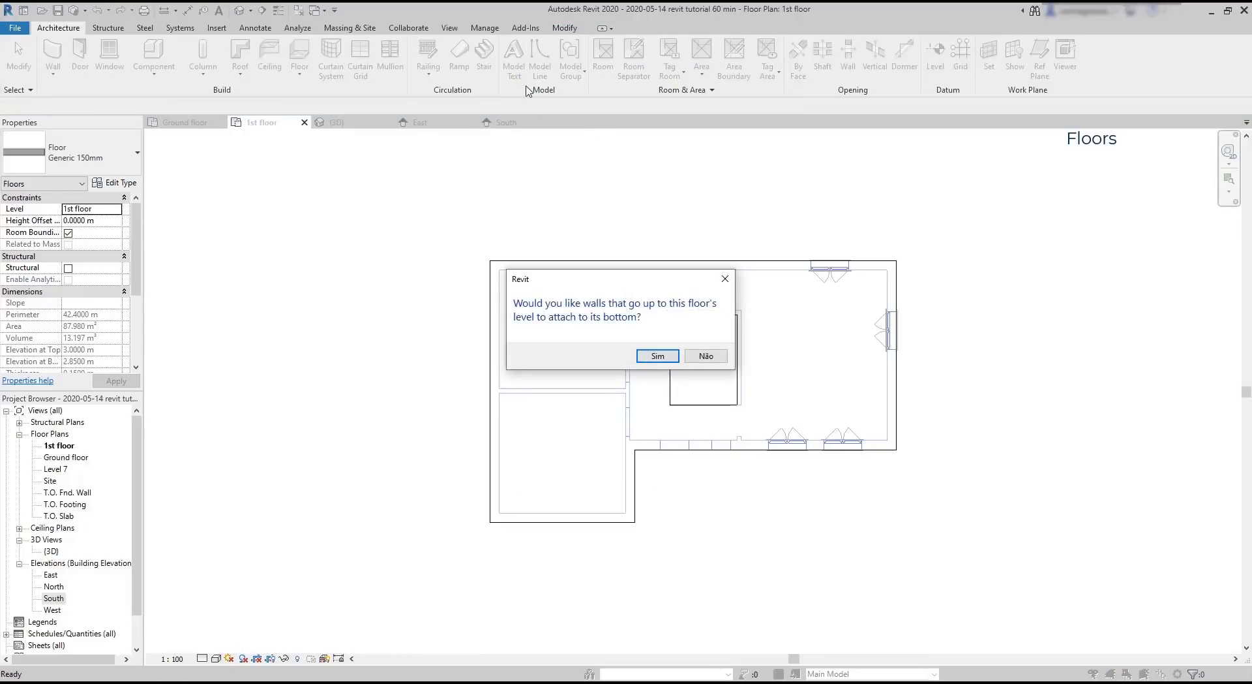
{"action": "left_click", "coordinate": [656, 356]}
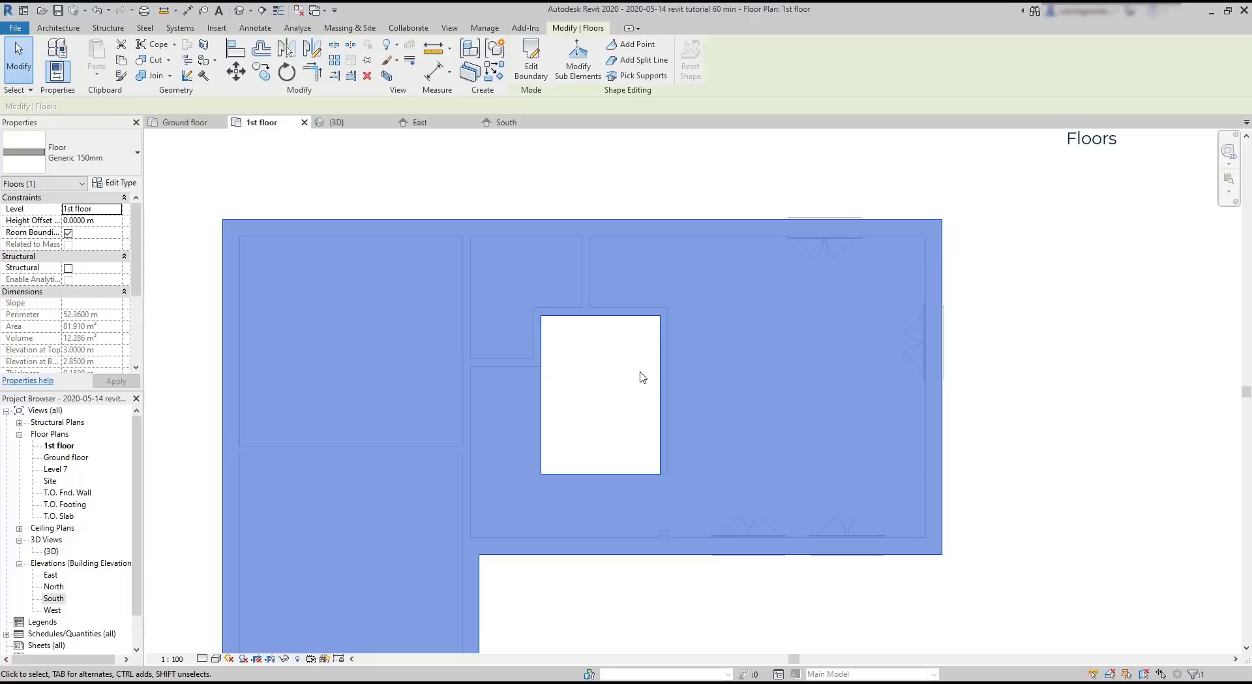
{"action": "left_click", "coordinate": [361, 125]}
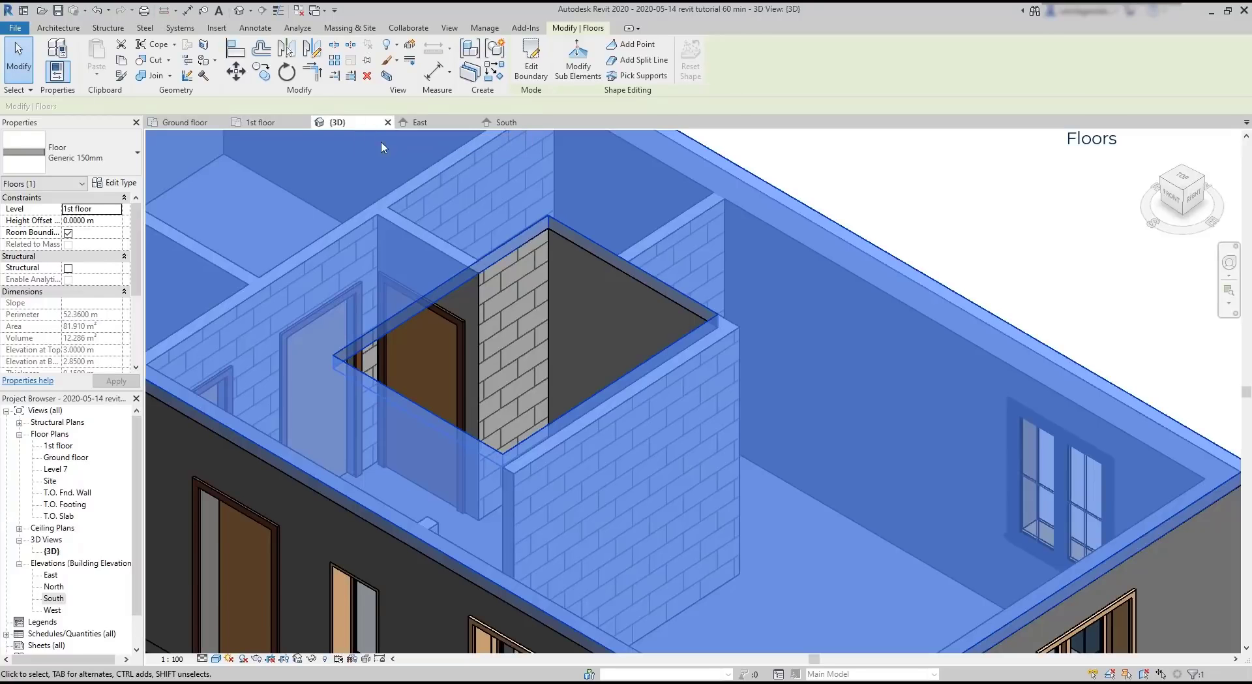
{"action": "middle_click_drag", "start_coordinate": [527, 369], "coordinate": [757, 313], "text": "shift"}
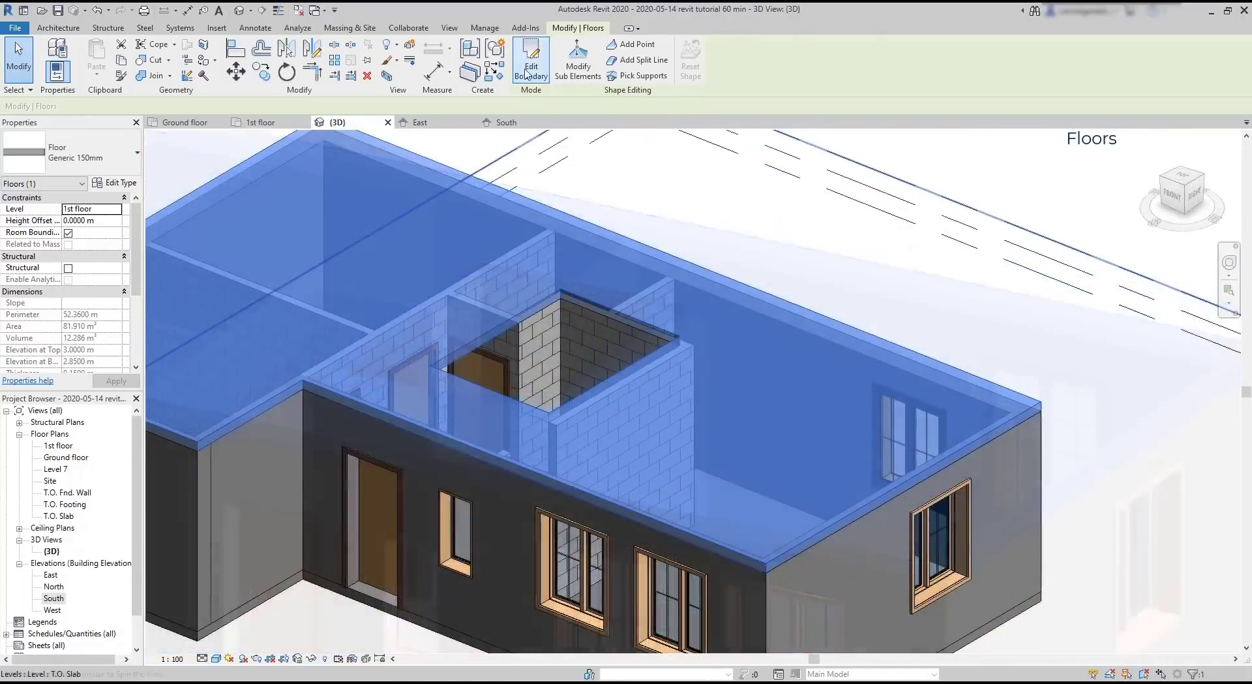
Step: Edit the 1st floor slab's boundary and move the opening's east and north edges about 0.14 m to the walls' outer faces
{"action": "left_click", "coordinate": [528, 68]}
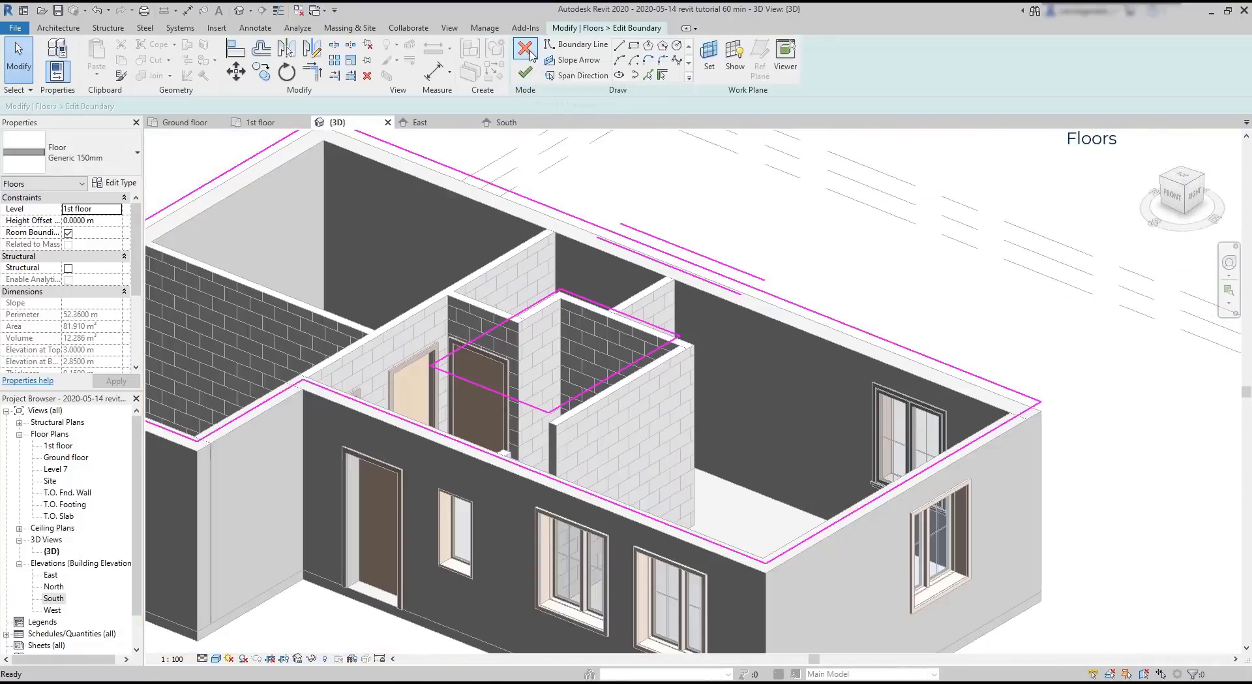
{"action": "middle_click_drag", "start_coordinate": [566, 381], "coordinate": [672, 660], "text": "shift"}
{"action": "left_click", "coordinate": [591, 392]}
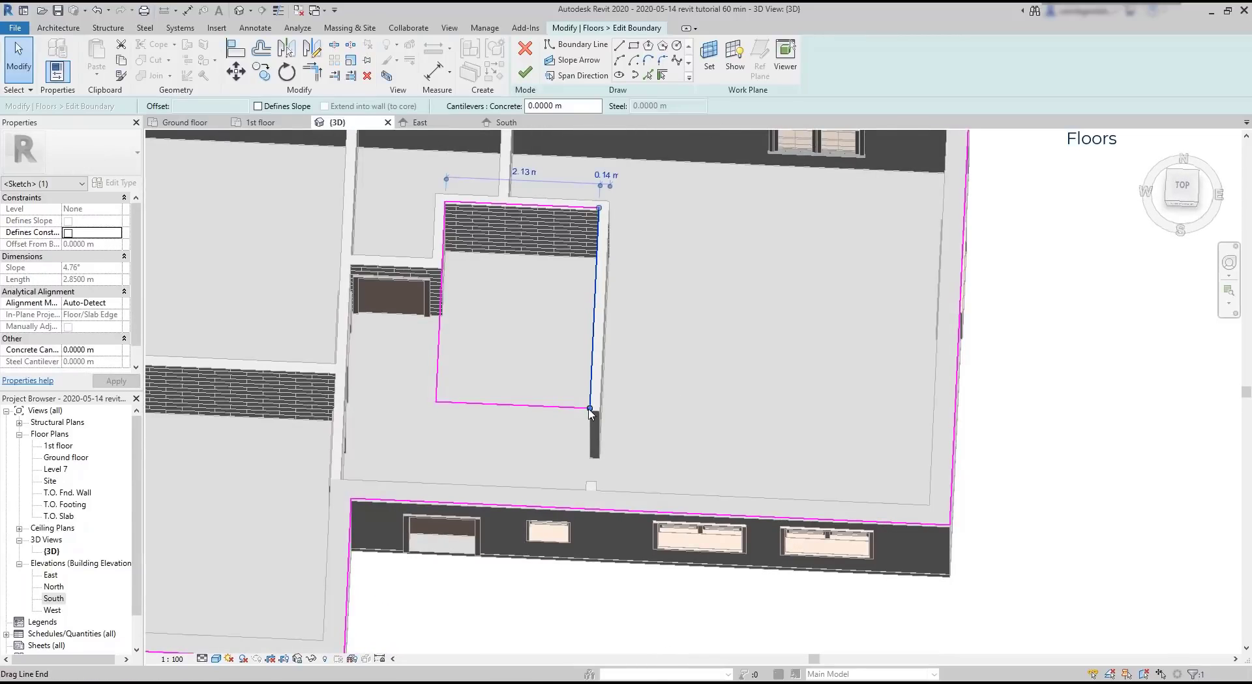
{"action": "left_click_drag", "start_coordinate": [590, 408], "coordinate": [600, 410]}
{"action": "mouse_move", "coordinate": [599, 207]}
{"action": "left_mouse_down"}
{"action": "mouse_move", "coordinate": [612, 202]}
{"action": "mouse_move", "coordinate": [582, 198]}
{"action": "mouse_move", "coordinate": [610, 199]}
{"action": "left_mouse_up"}
{"action": "left_click", "coordinate": [580, 198]}
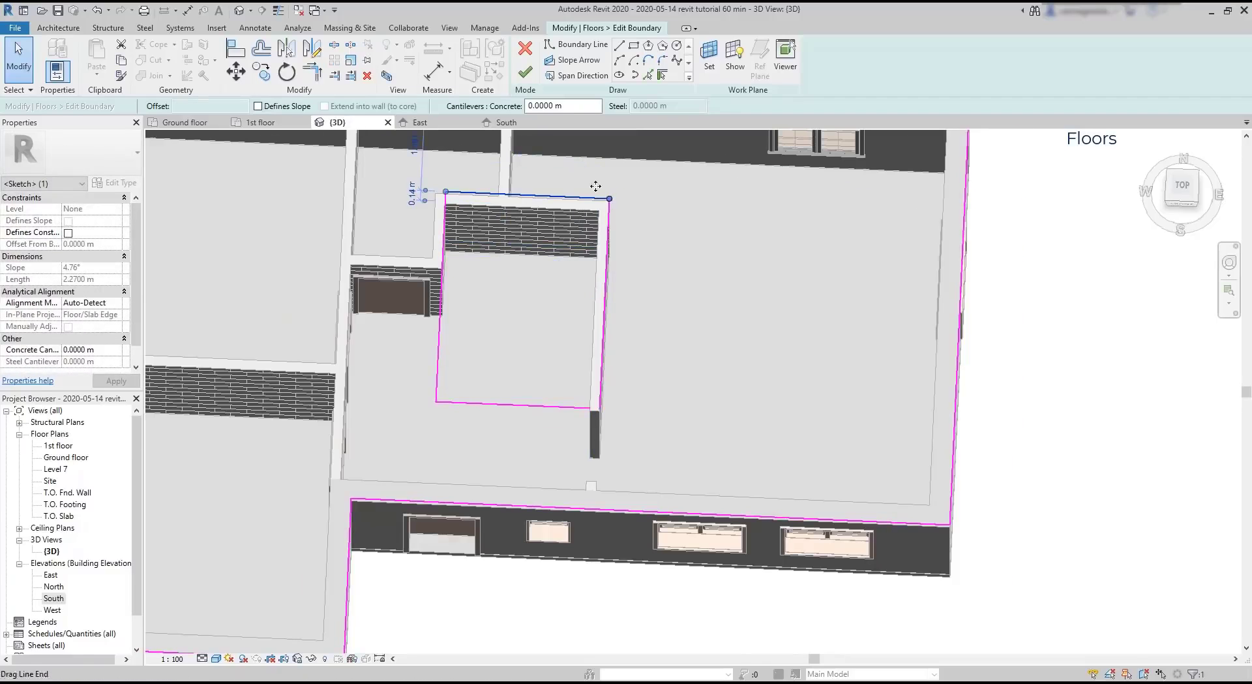
Step: Move the opening's west edge to the inner wall's outer face, finish the slab boundary, and inspect the opening in 3D
{"action": "scroll", "coordinate": [603, 193], "scroll_direction": "up", "scroll_amount": 2}
{"action": "left_click", "coordinate": [368, 242]}
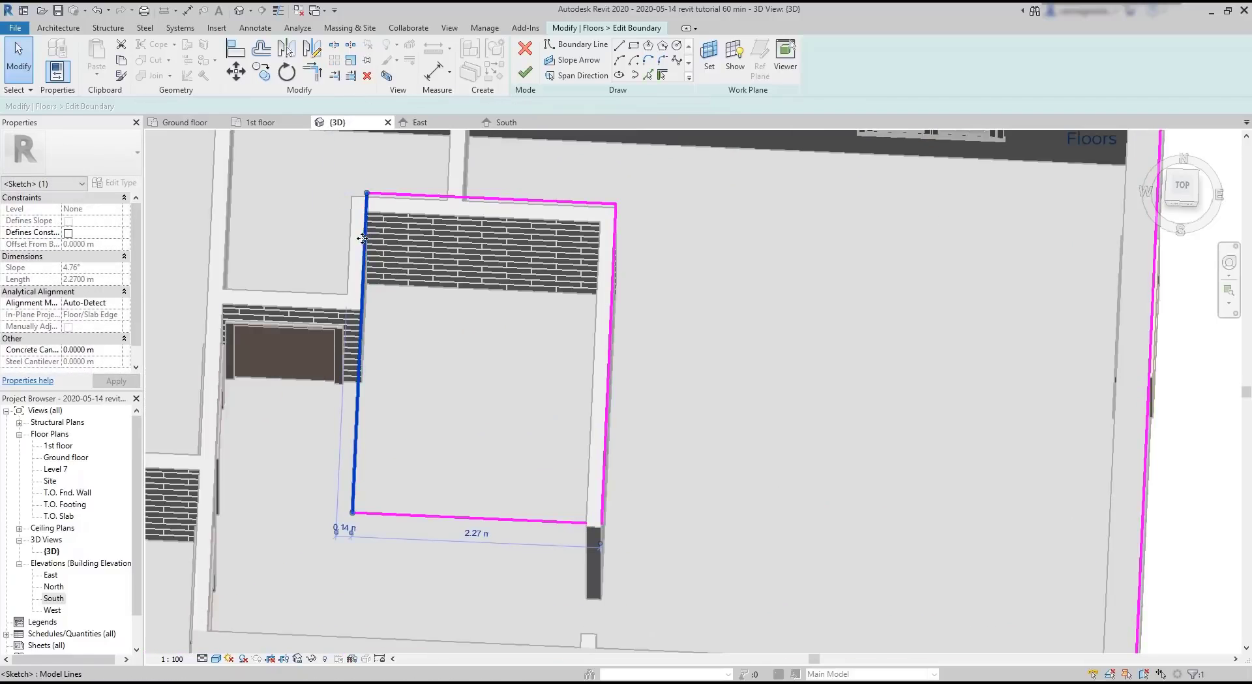
{"action": "left_click_drag", "start_coordinate": [368, 242], "coordinate": [351, 243]}
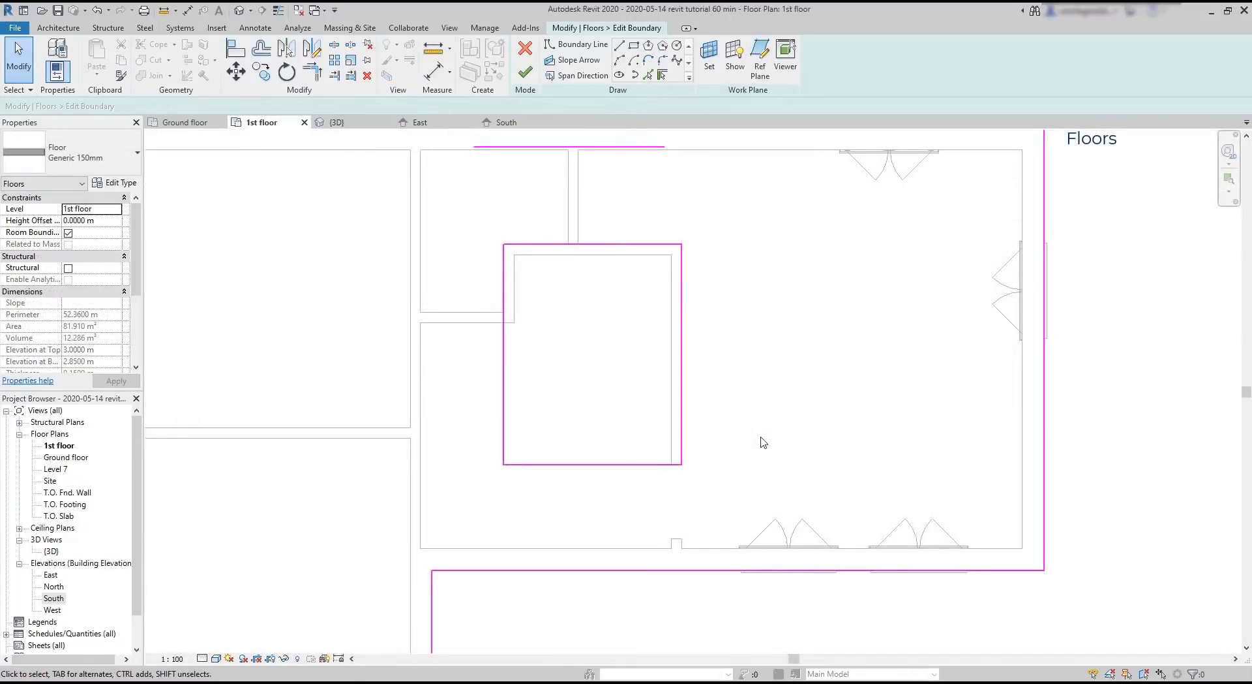
{"action": "scroll", "coordinate": [764, 442], "scroll_direction": "down", "scroll_amount": 1}
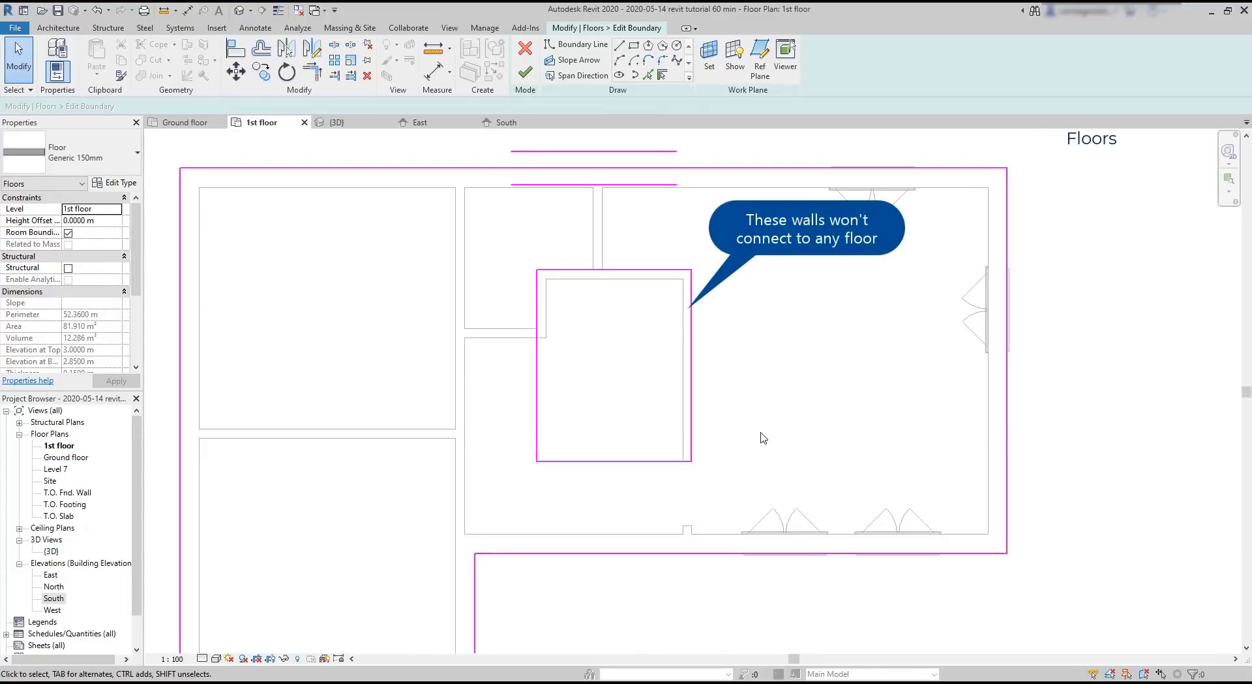
{"action": "left_click", "coordinate": [526, 72]}
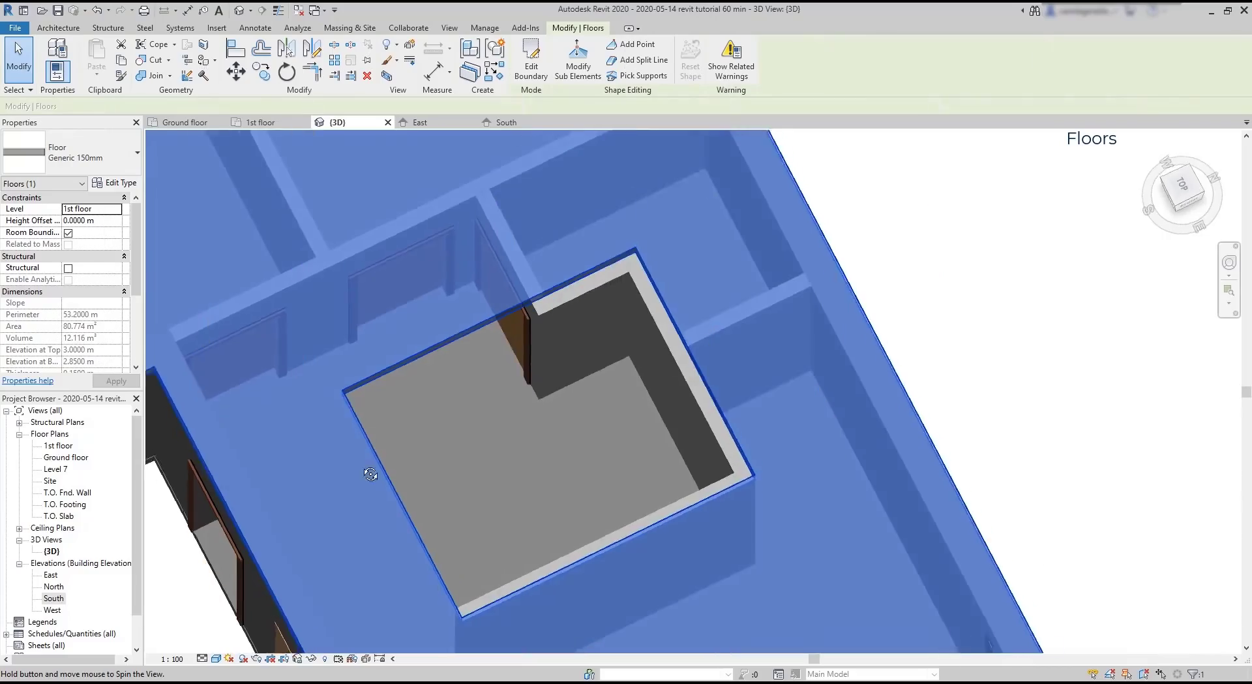
{"action": "middle_click_drag", "start_coordinate": [535, 340], "coordinate": [358, 386], "text": "shift"}
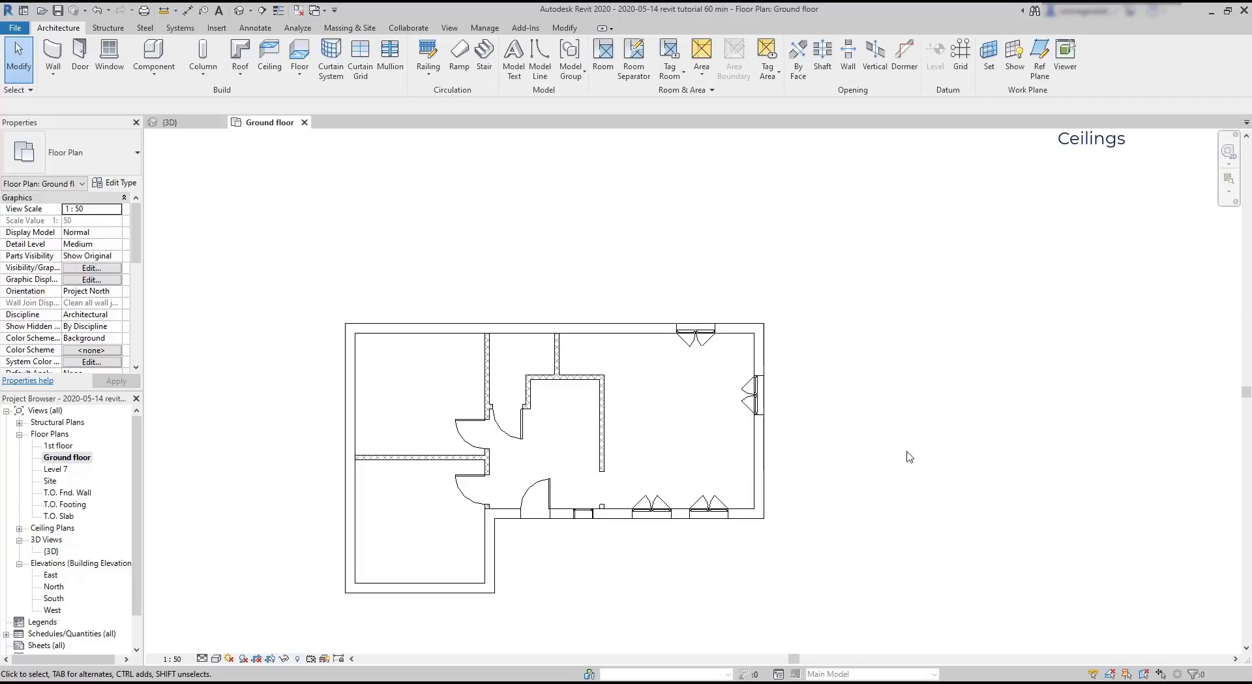
Step: Place an automatic 600 x 1200mm grid ceiling in the ground floor's northwest room and open the Ground floor ceiling plan
{"action": "left_click", "coordinate": [277, 63]}
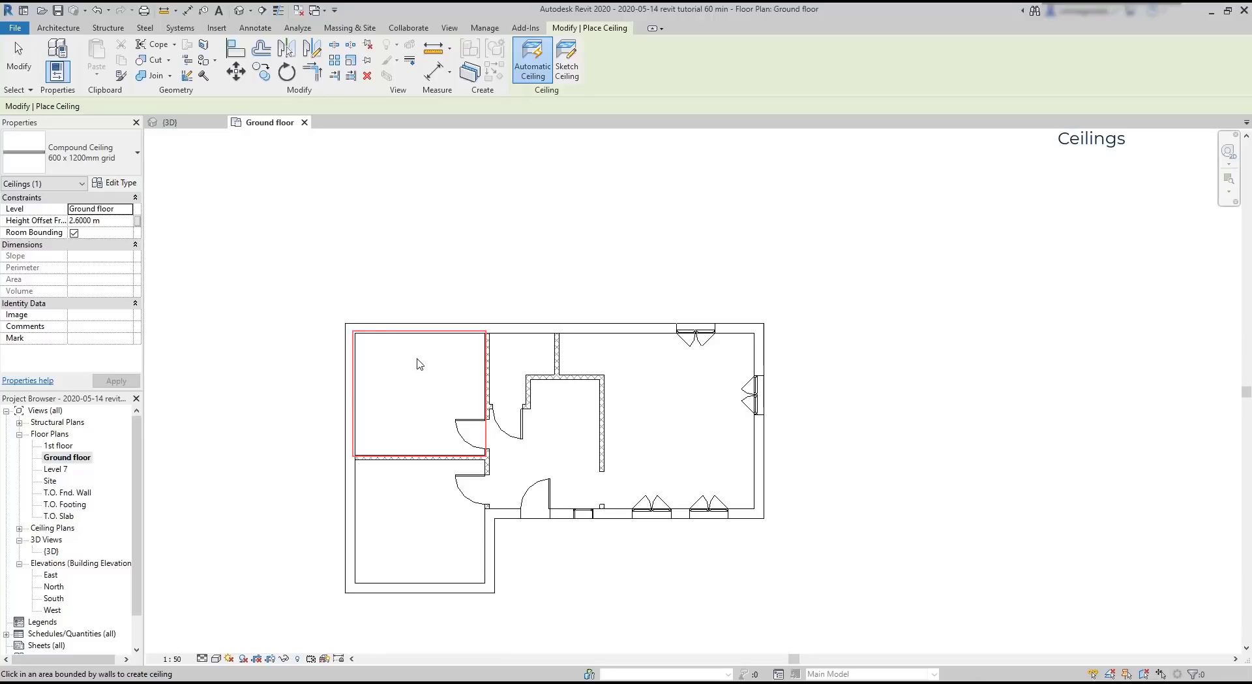
{"action": "left_click", "coordinate": [420, 363]}
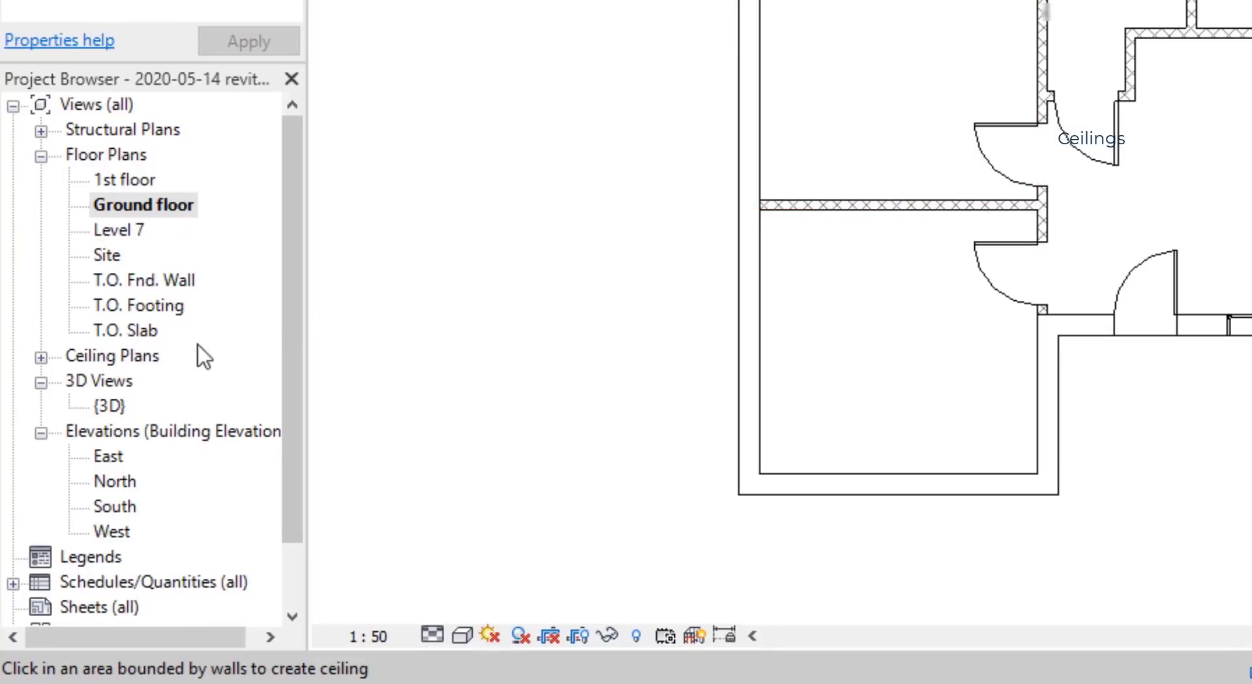
{"action": "left_click", "coordinate": [40, 357]}
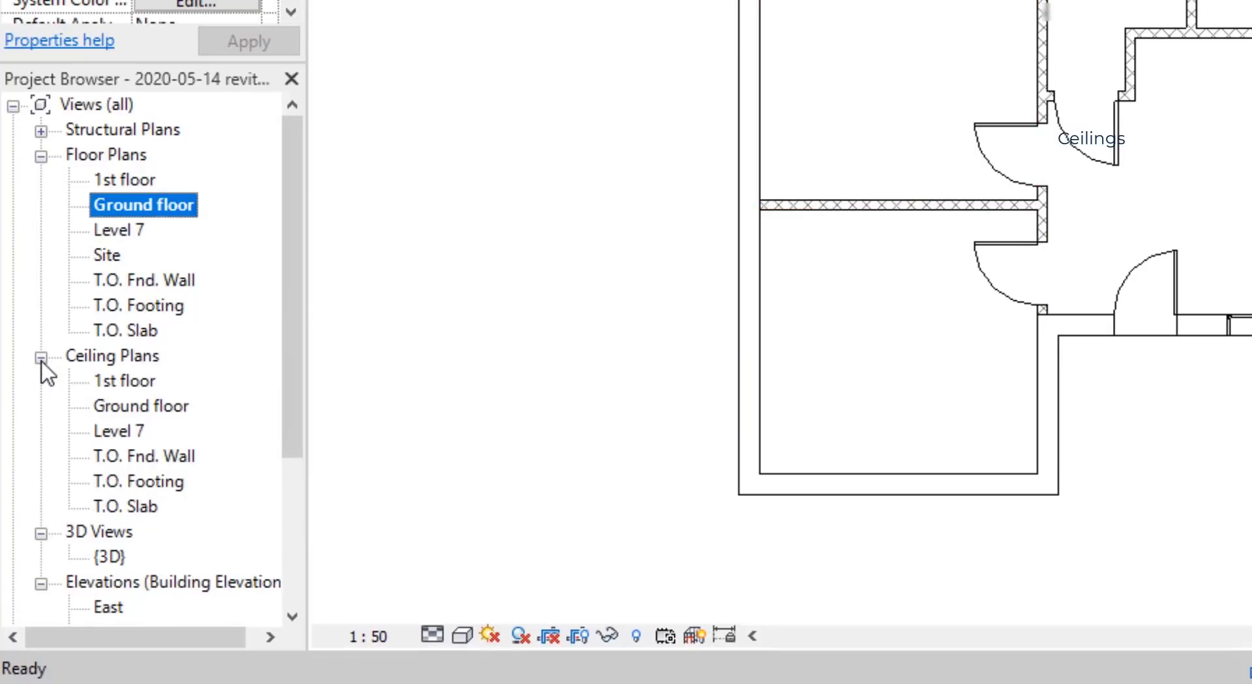
{"action": "double_click", "coordinate": [115, 405]}
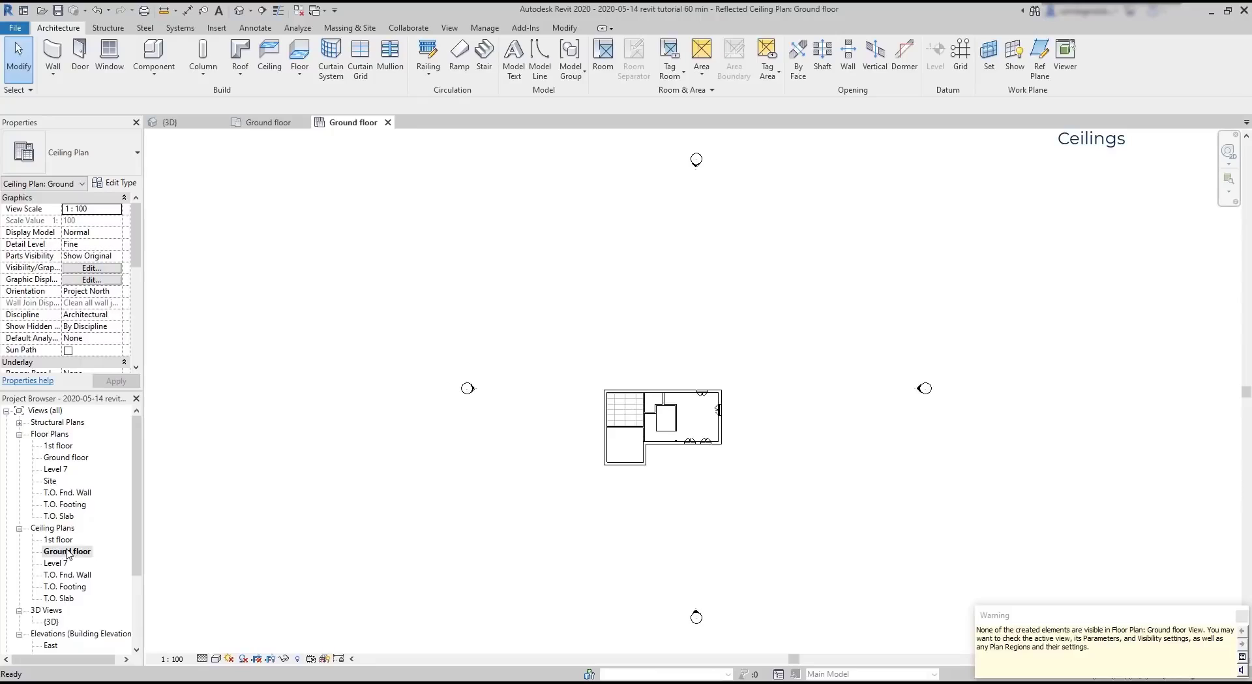
{"action": "scroll", "coordinate": [681, 409], "scroll_direction": "up", "scroll_amount": 5}
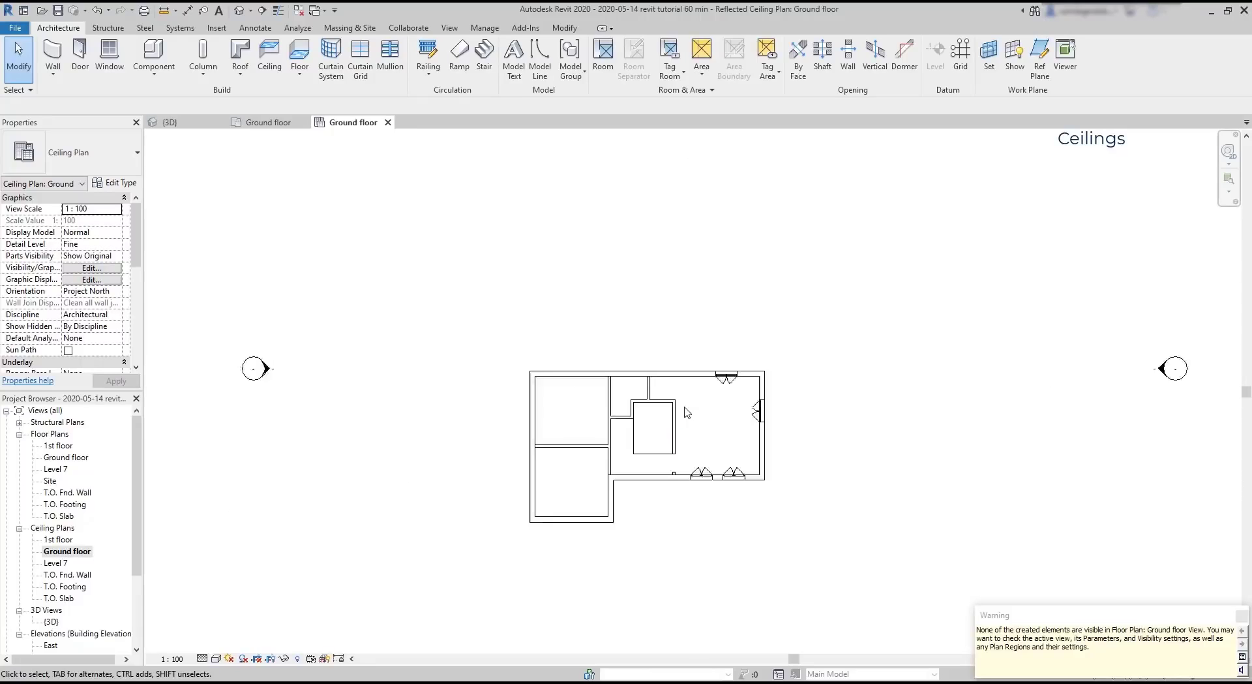
{"action": "scroll", "coordinate": [727, 558], "scroll_direction": "up", "scroll_amount": 2}
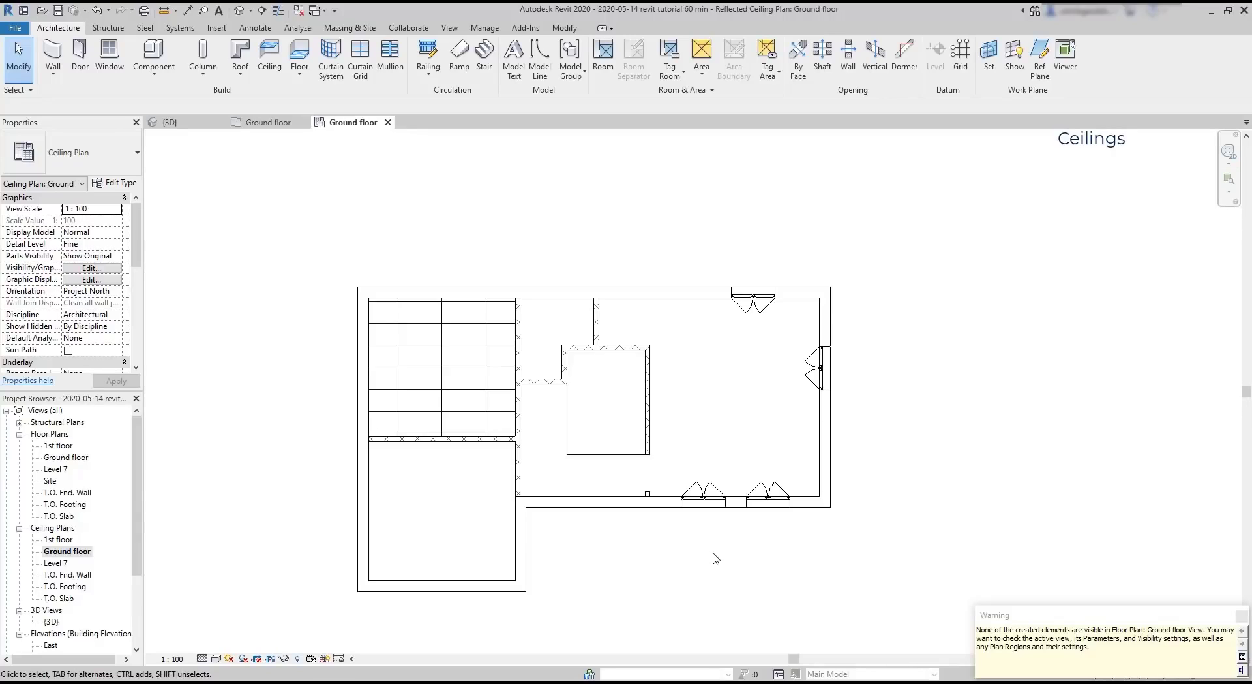
Step: Change the northwest room's ceiling type to the 600 x 600mm grid compound ceiling
{"action": "left_click", "coordinate": [457, 366]}
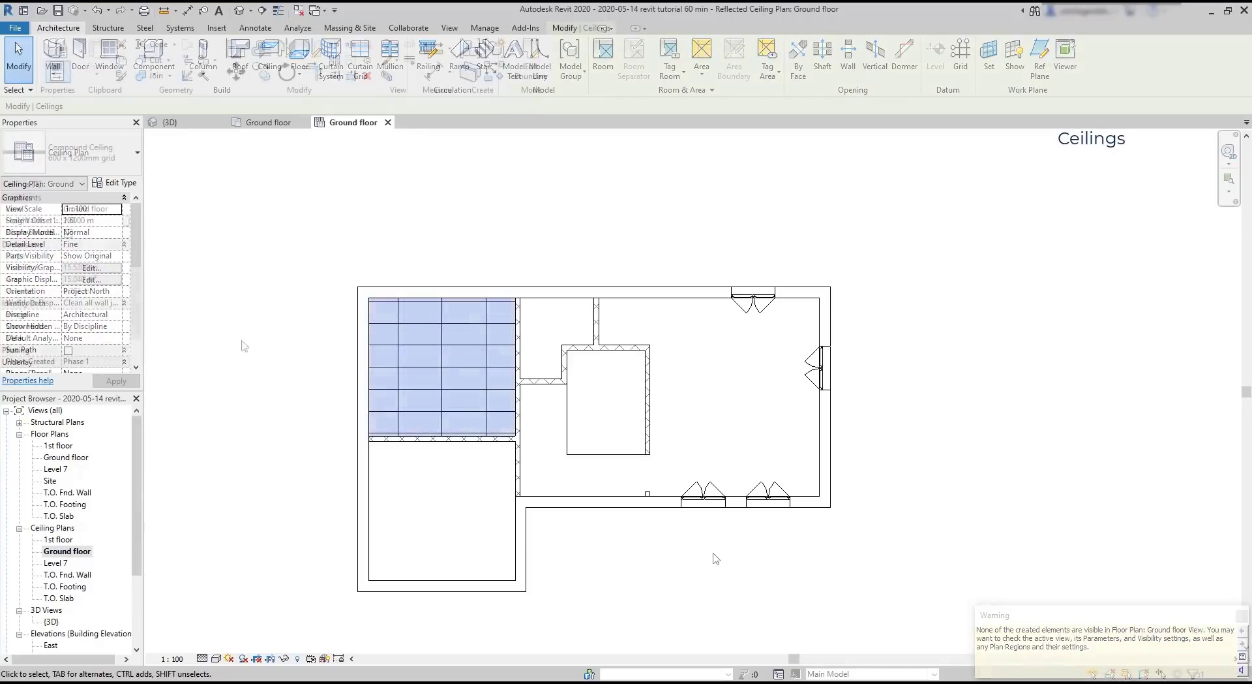
{"action": "left_click", "coordinate": [130, 166]}
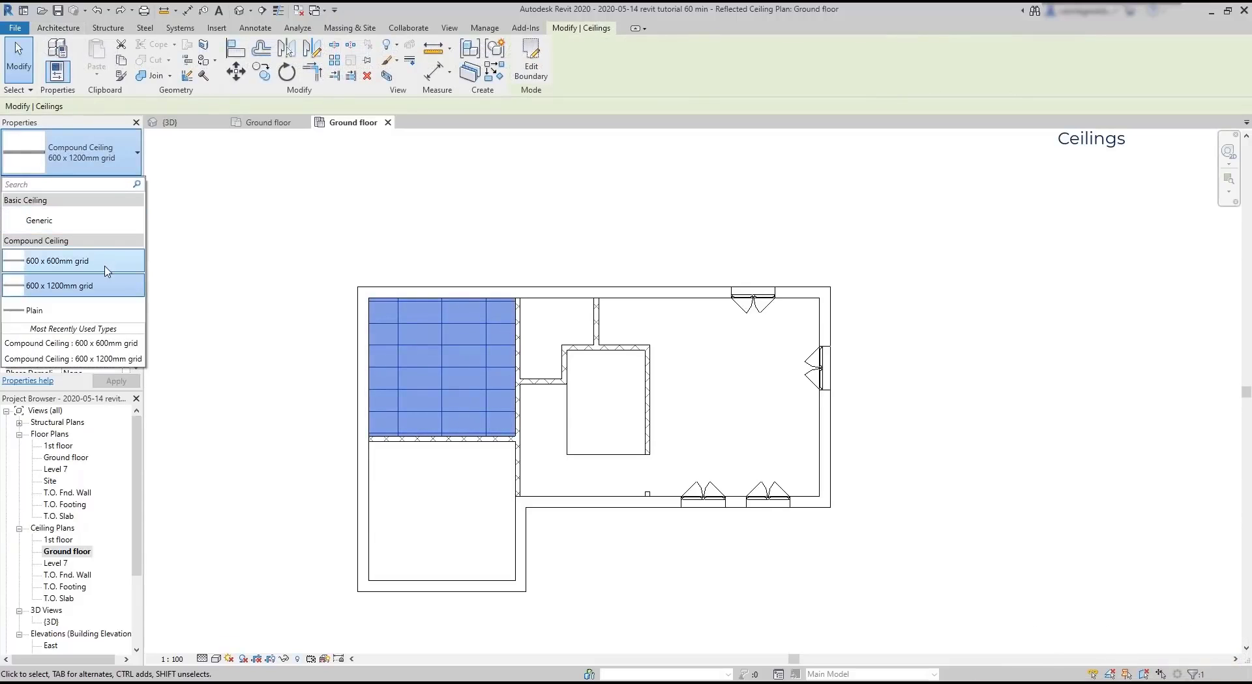
{"action": "left_click", "coordinate": [106, 270]}
Step: Try the Generic basic ceiling type on the northwest room's ceiling
{"action": "left_click", "coordinate": [124, 163]}
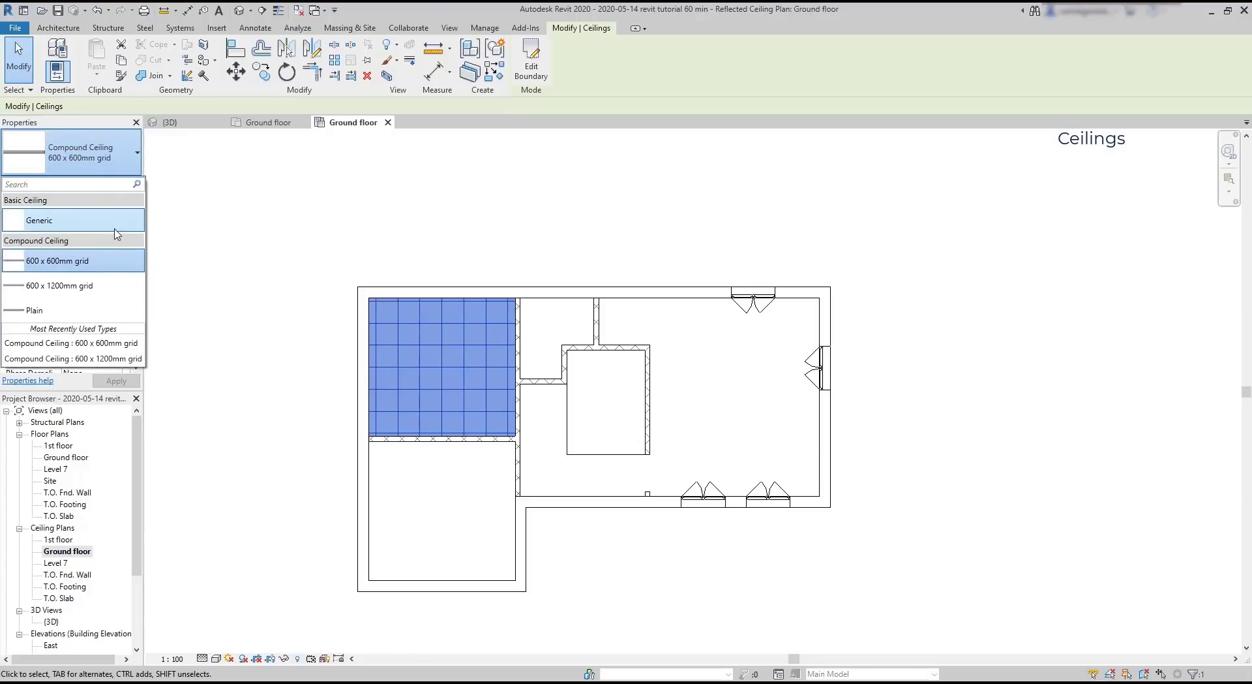
{"action": "left_click", "coordinate": [117, 222]}
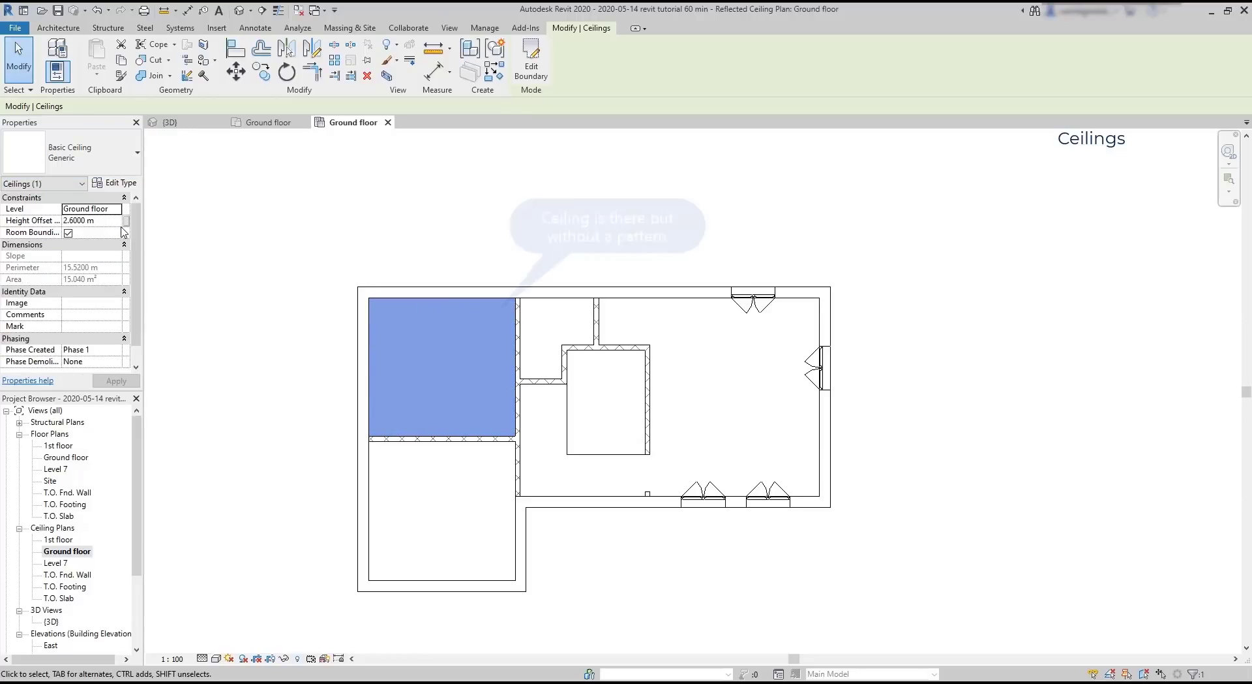
{"action": "left_click", "coordinate": [311, 369]}
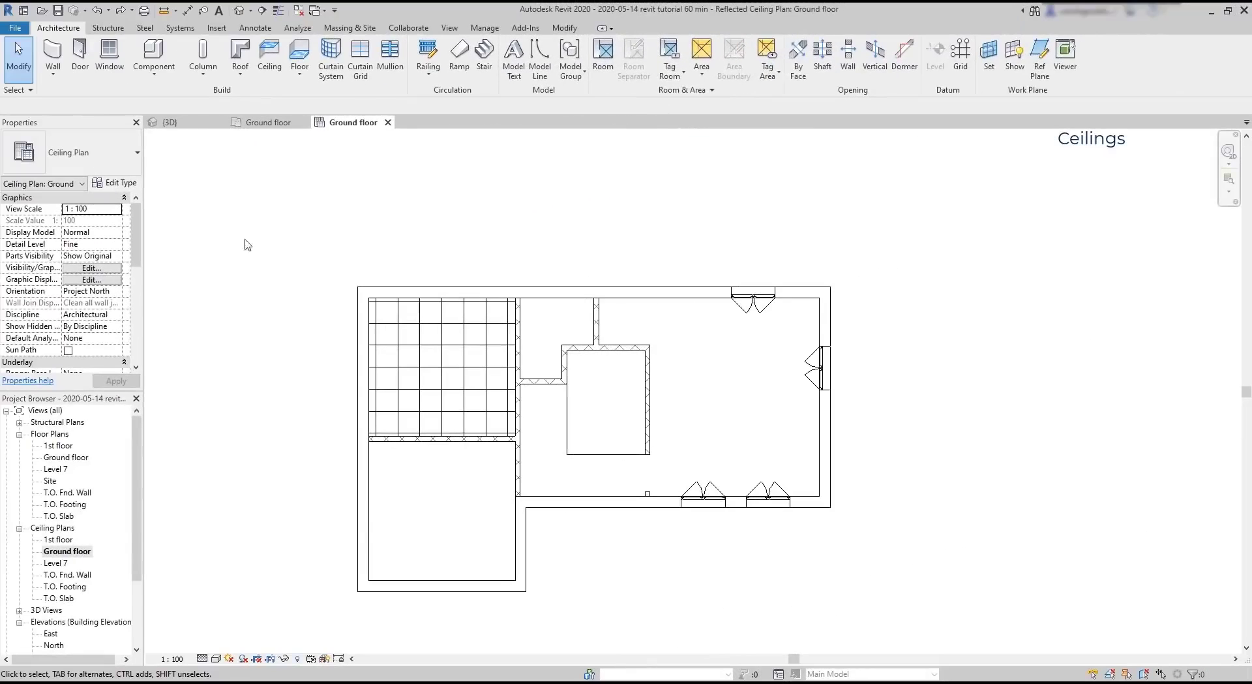
Step: Place automatic 600 x 600mm grid ceilings in the southwest room and in the small L-shaped room
{"action": "left_click", "coordinate": [270, 59]}
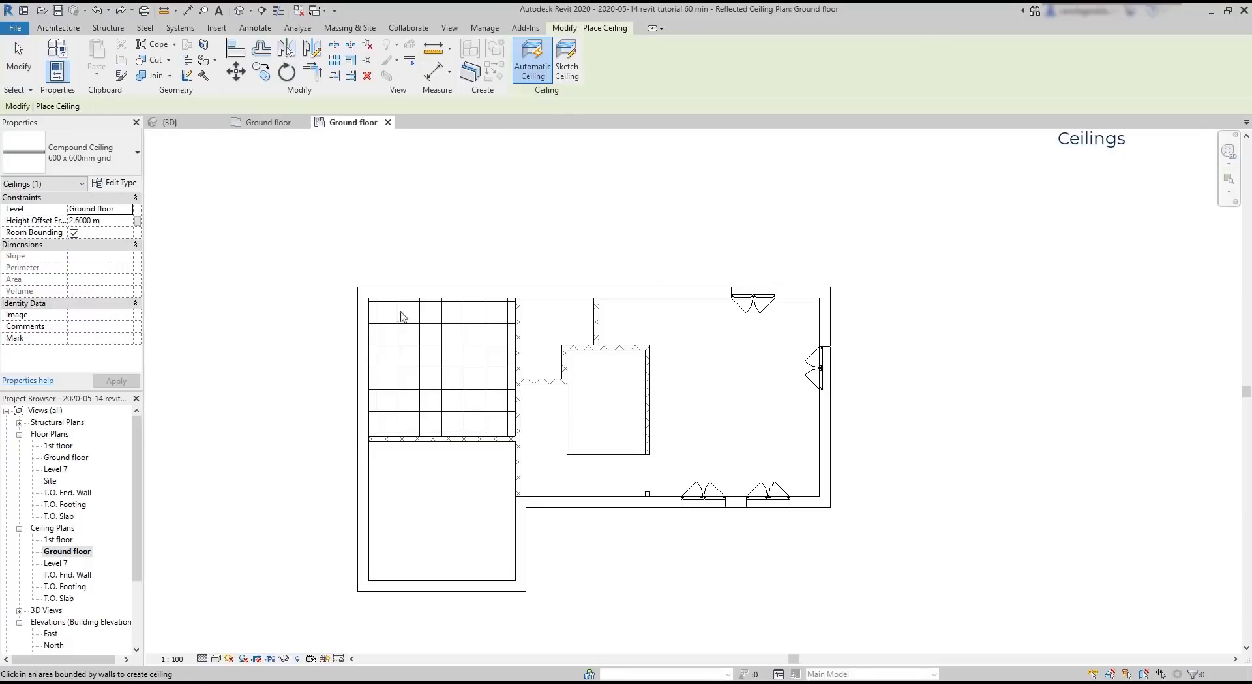
{"action": "left_click", "coordinate": [468, 484]}
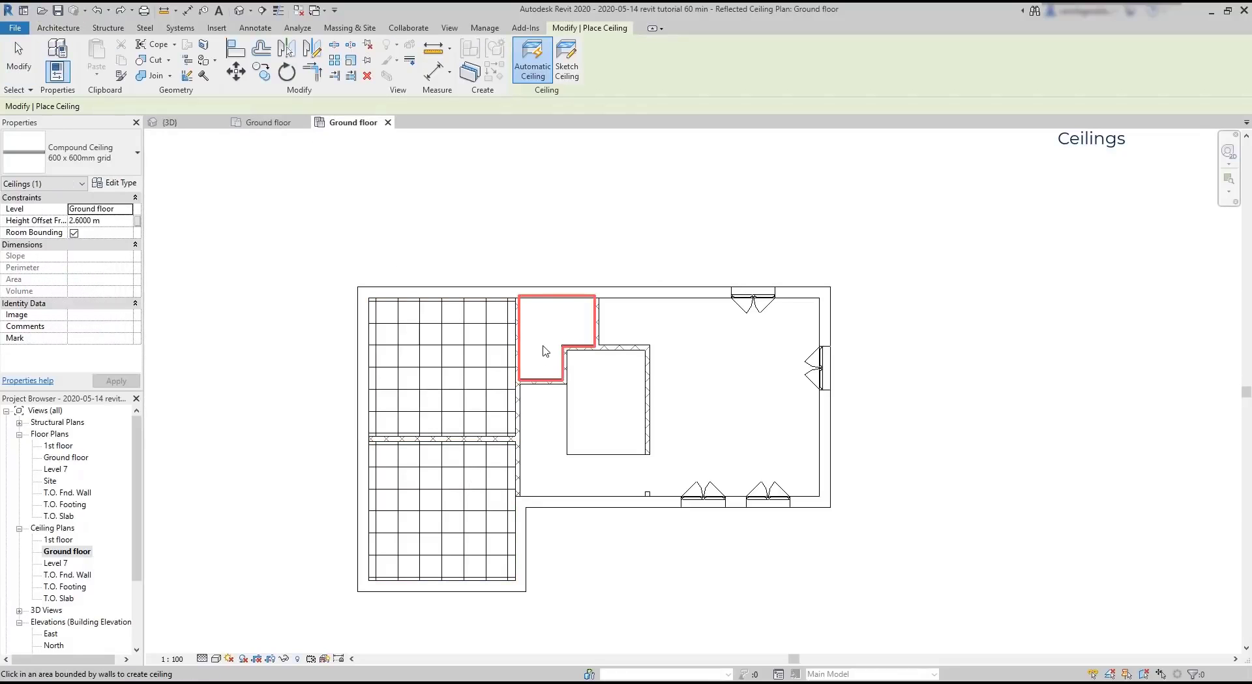
{"action": "left_click", "coordinate": [544, 350]}
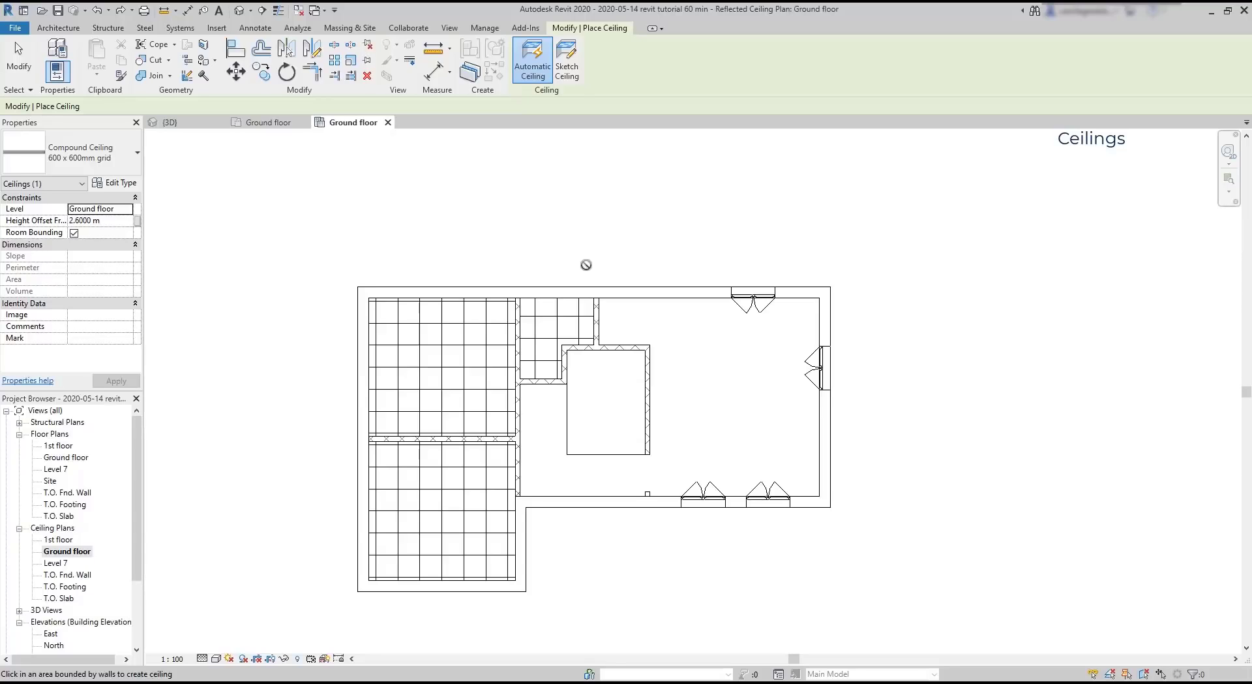
{"action": "key", "text": "Escape"}
{"action": "key", "text": "Escape"}
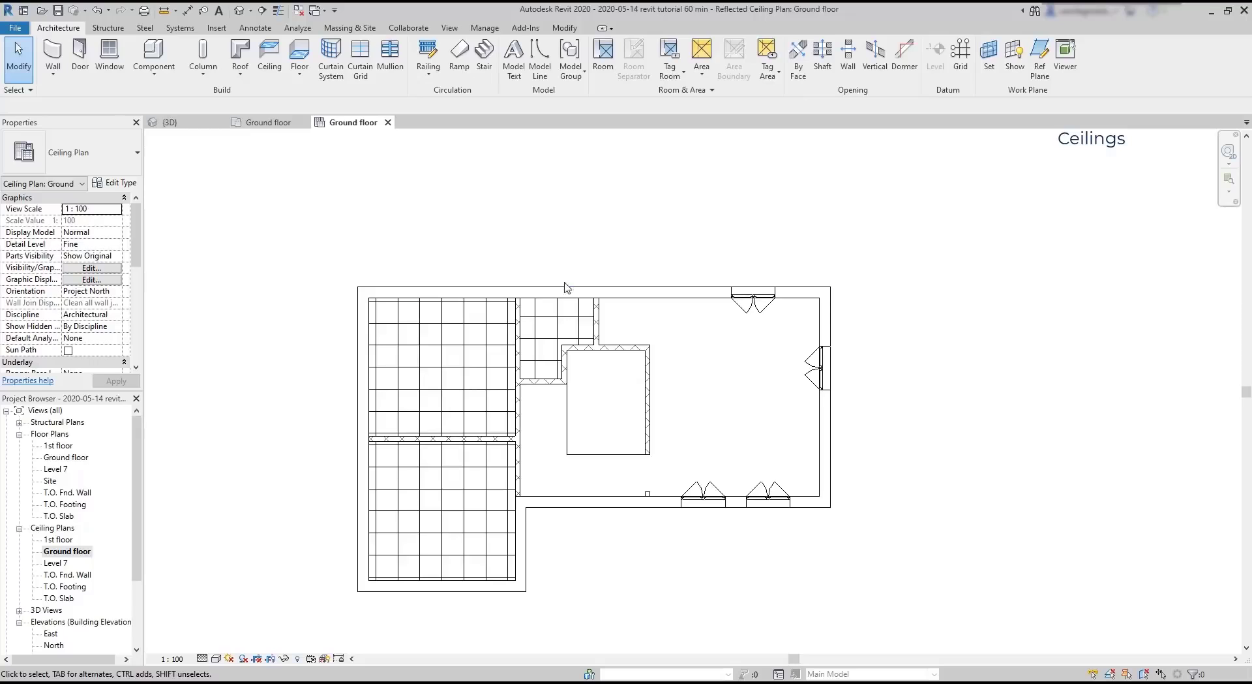
Step: Shift the L-shaped room's ceiling grid downward by one of its horizontal grid lines, repositioning it further with the Move tool
{"action": "left_click", "coordinate": [557, 340]}
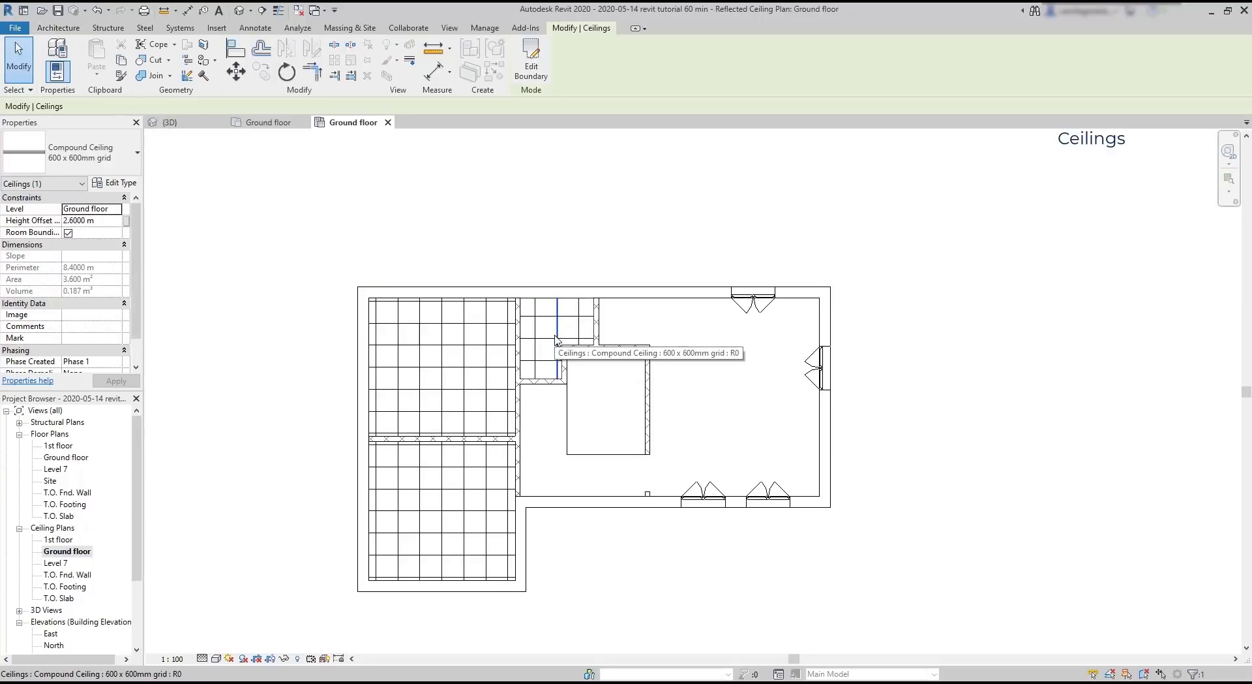
{"action": "scroll", "coordinate": [547, 343], "scroll_direction": "up", "scroll_amount": 5}
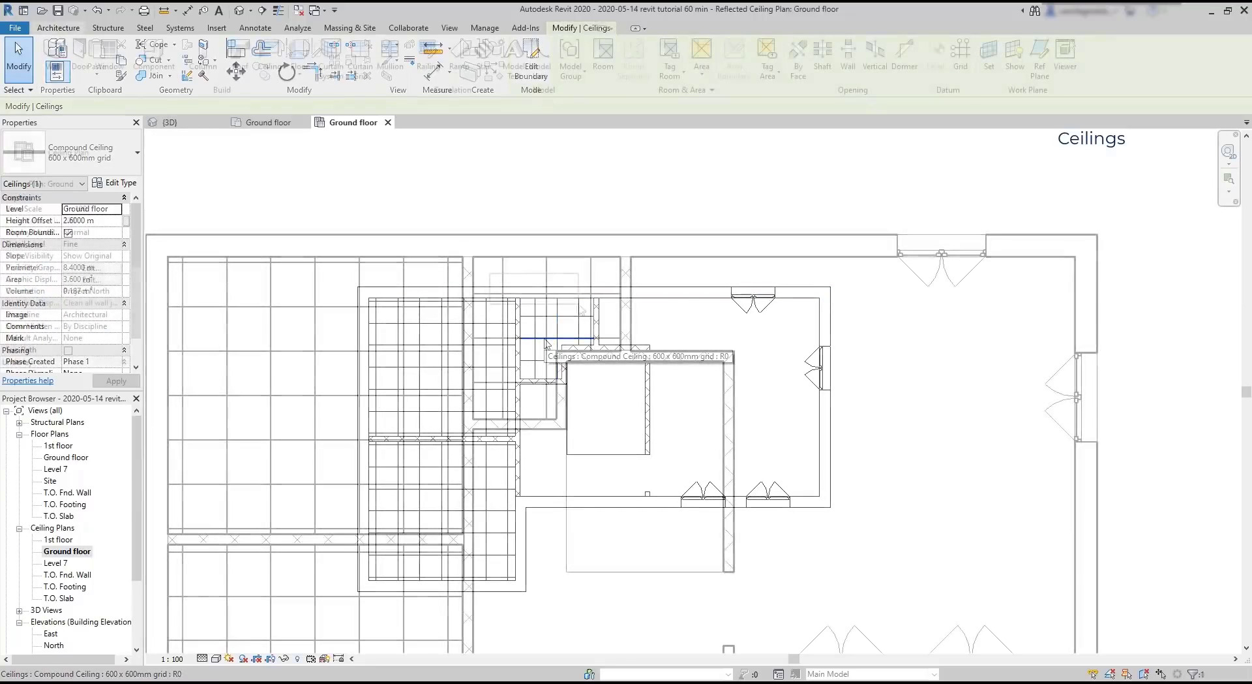
{"action": "key", "text": "Escape"}
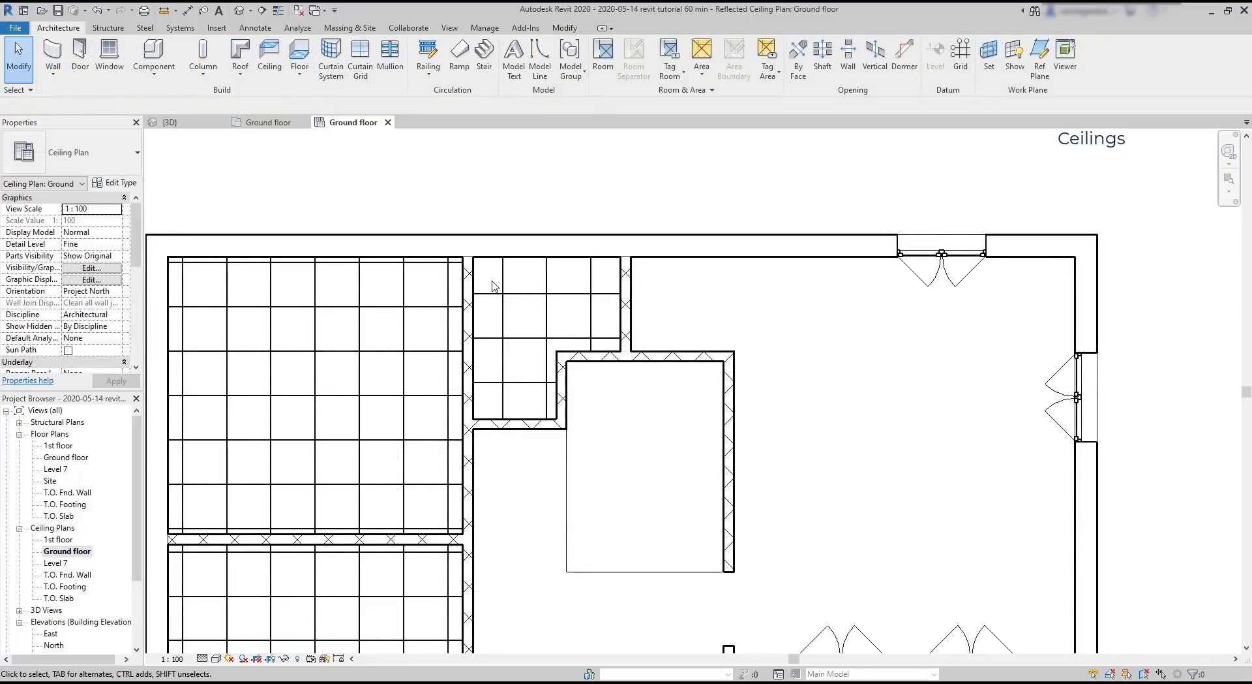
{"action": "left_click", "coordinate": [484, 293]}
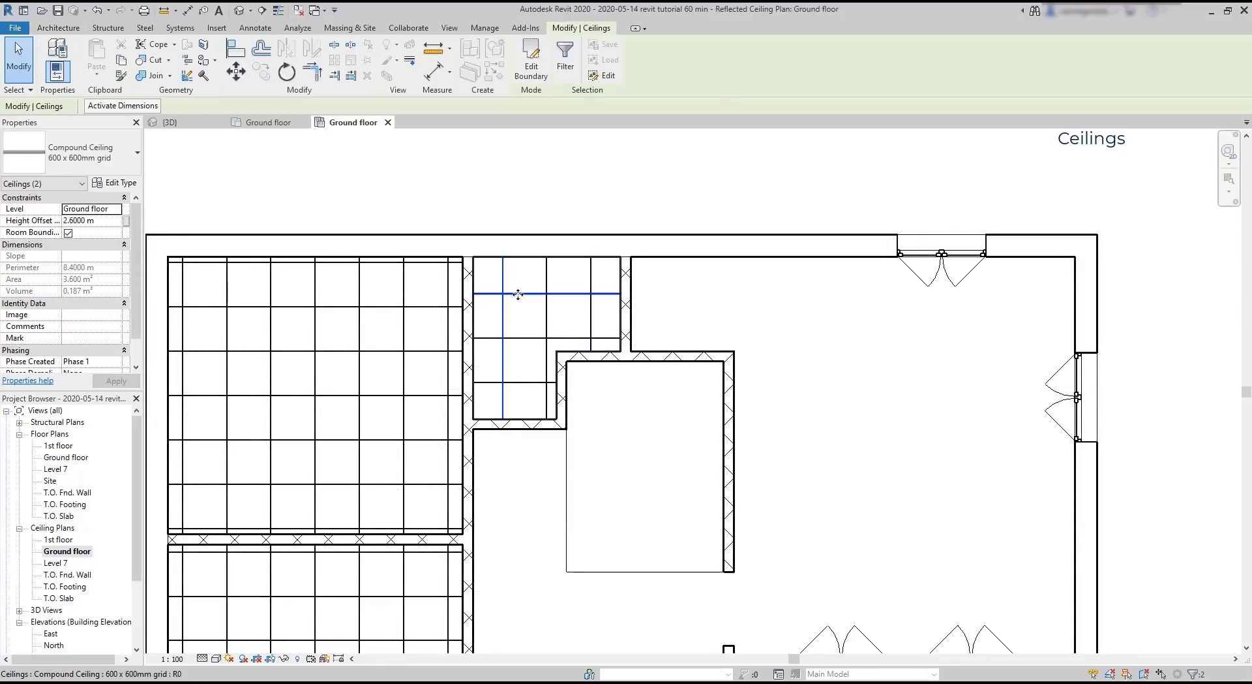
{"action": "key", "text": "Escape"}
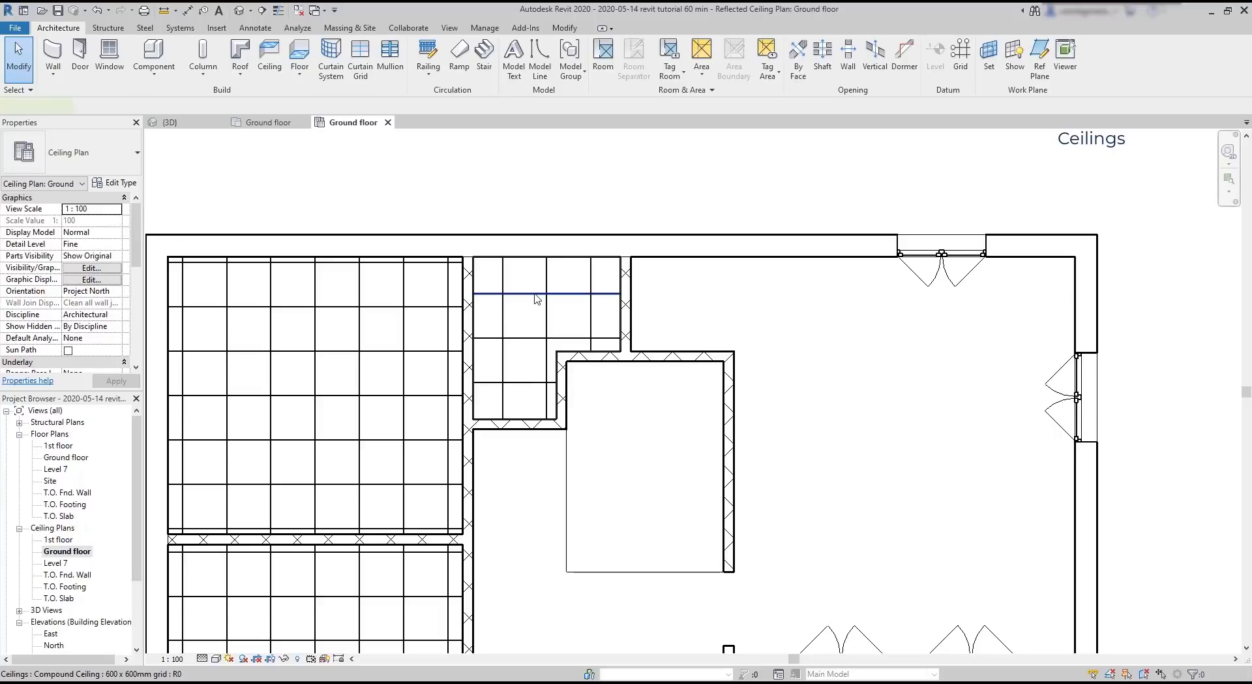
{"action": "left_click", "coordinate": [531, 298]}
{"action": "left_click_drag", "start_coordinate": [528, 321], "coordinate": [530, 302]}
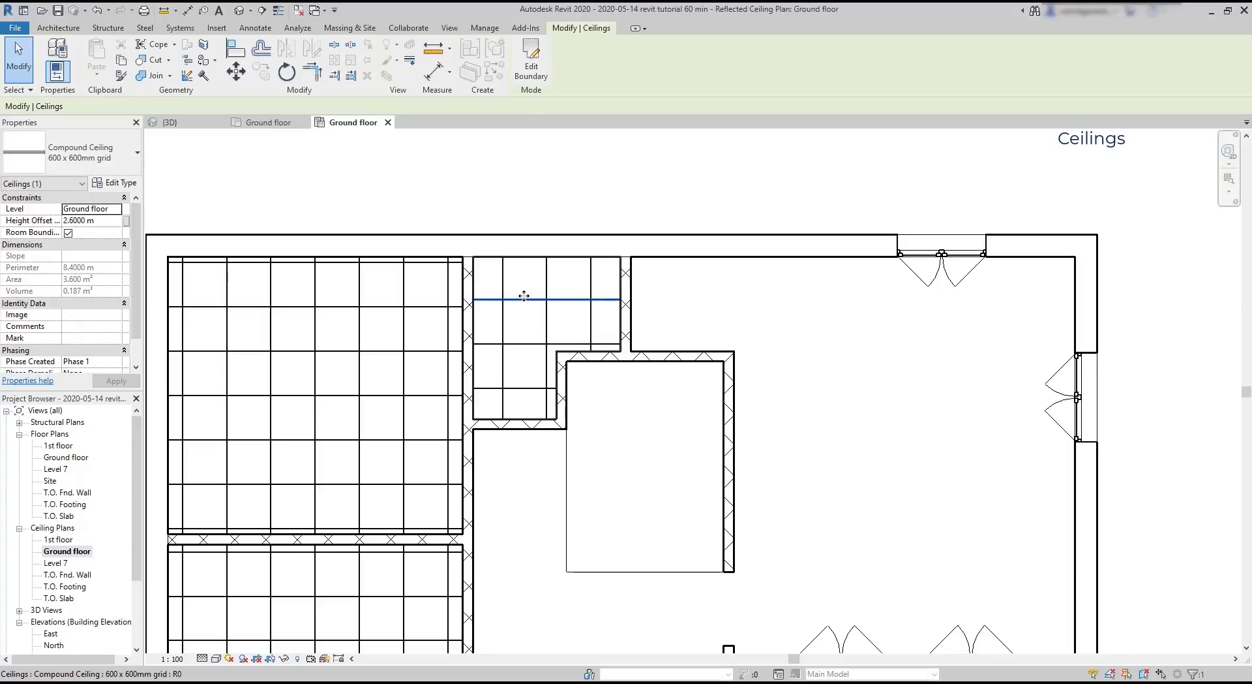
{"action": "left_click", "coordinate": [236, 72]}
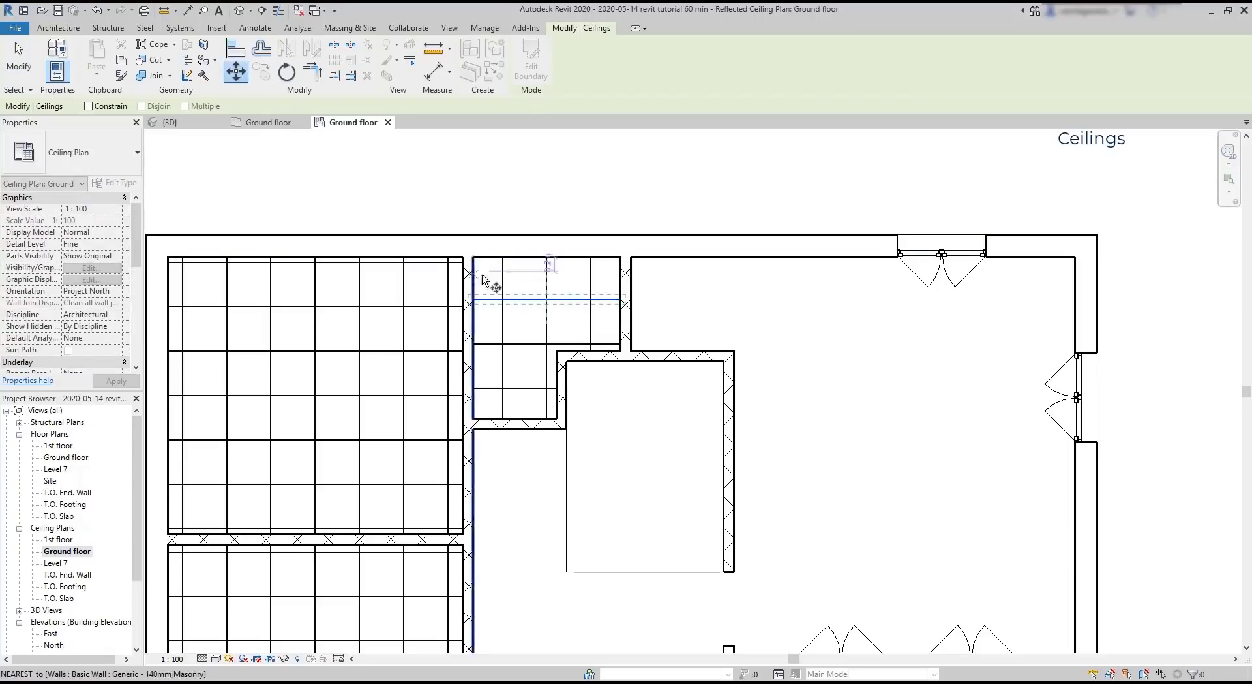
{"action": "left_click", "coordinate": [556, 298]}
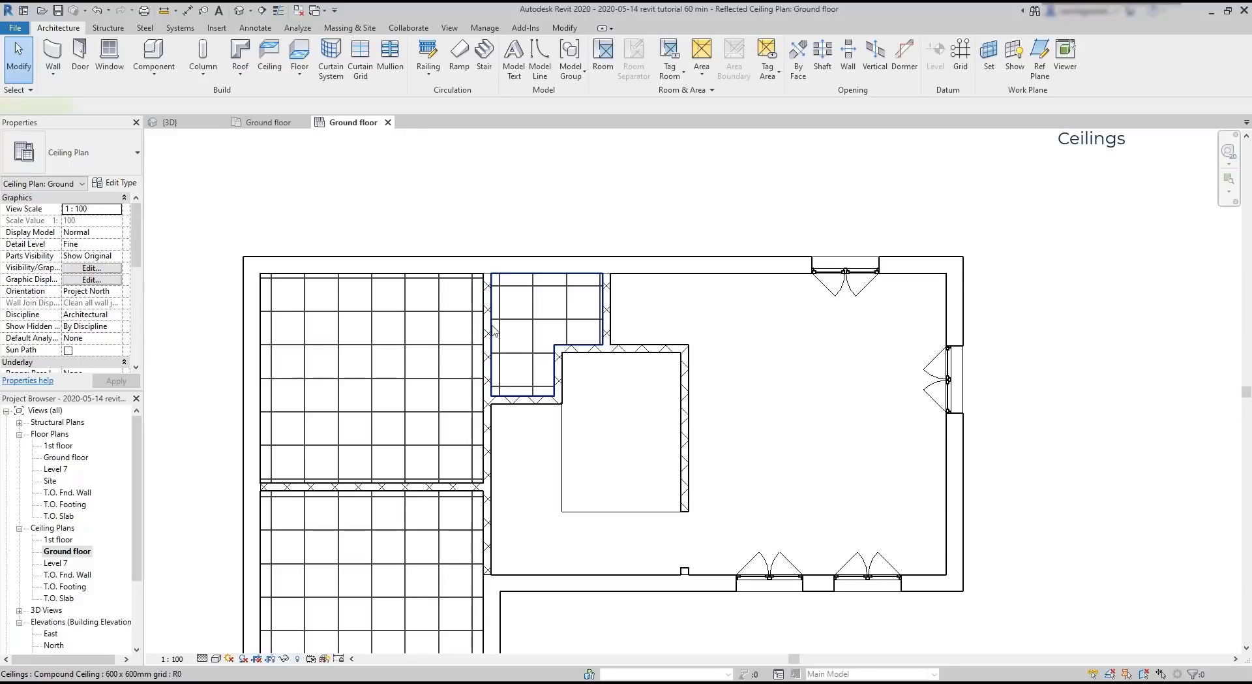
Step: Select every 600 x 600mm grid ceiling visible in the view, using the L-shaped room's ceiling as the reference instance
{"action": "left_click", "coordinate": [507, 305]}
{"action": "scroll", "coordinate": [560, 211], "scroll_direction": "down", "scroll_amount": 2}
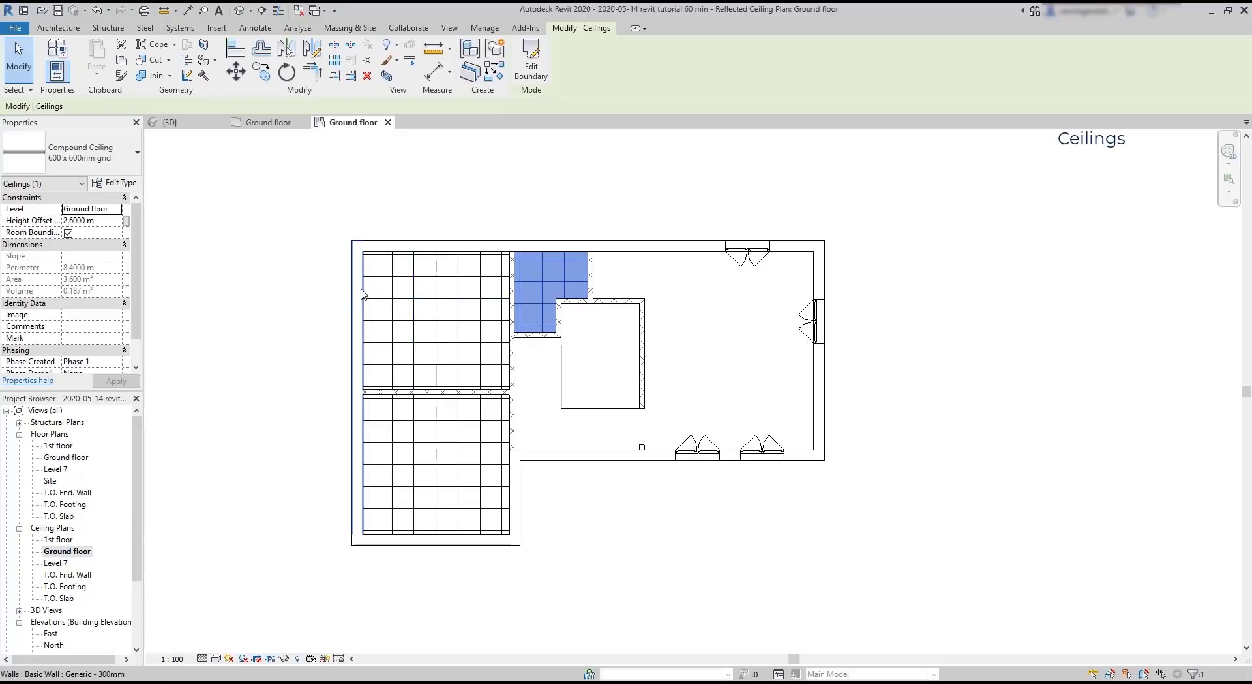
{"action": "key", "text": "Tab"}
{"action": "key", "text": "Tab"}
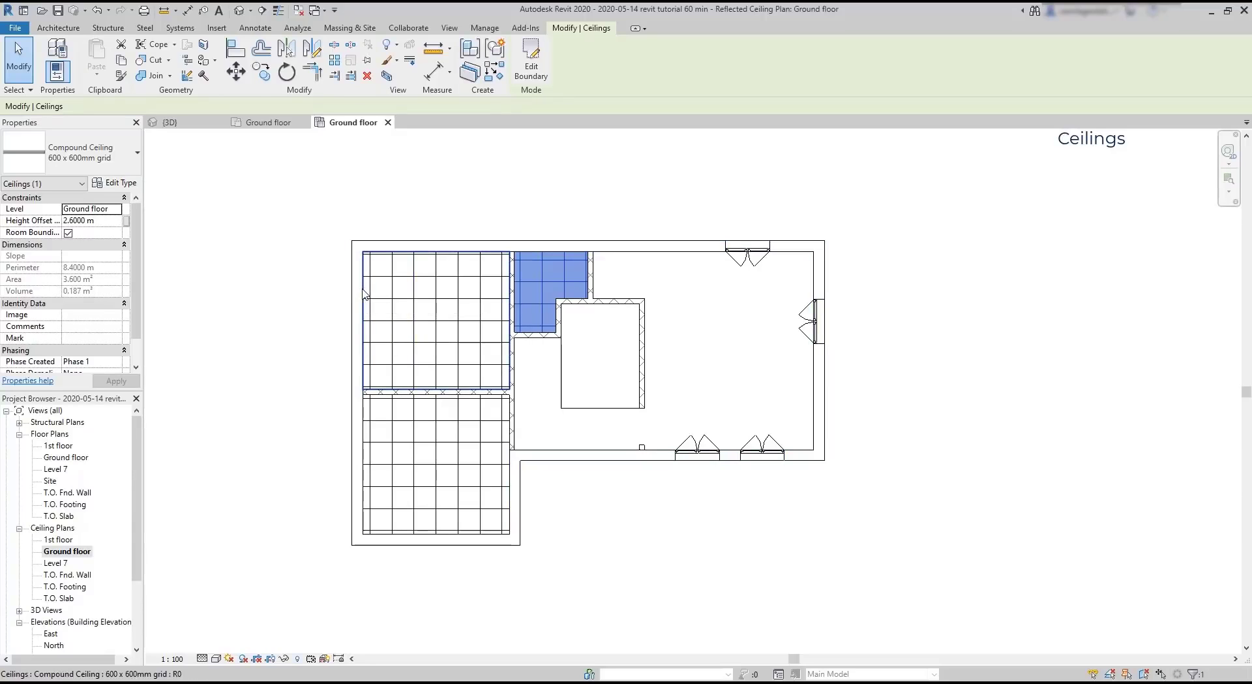
{"action": "left_click", "coordinate": [365, 290], "text": "ctrl"}
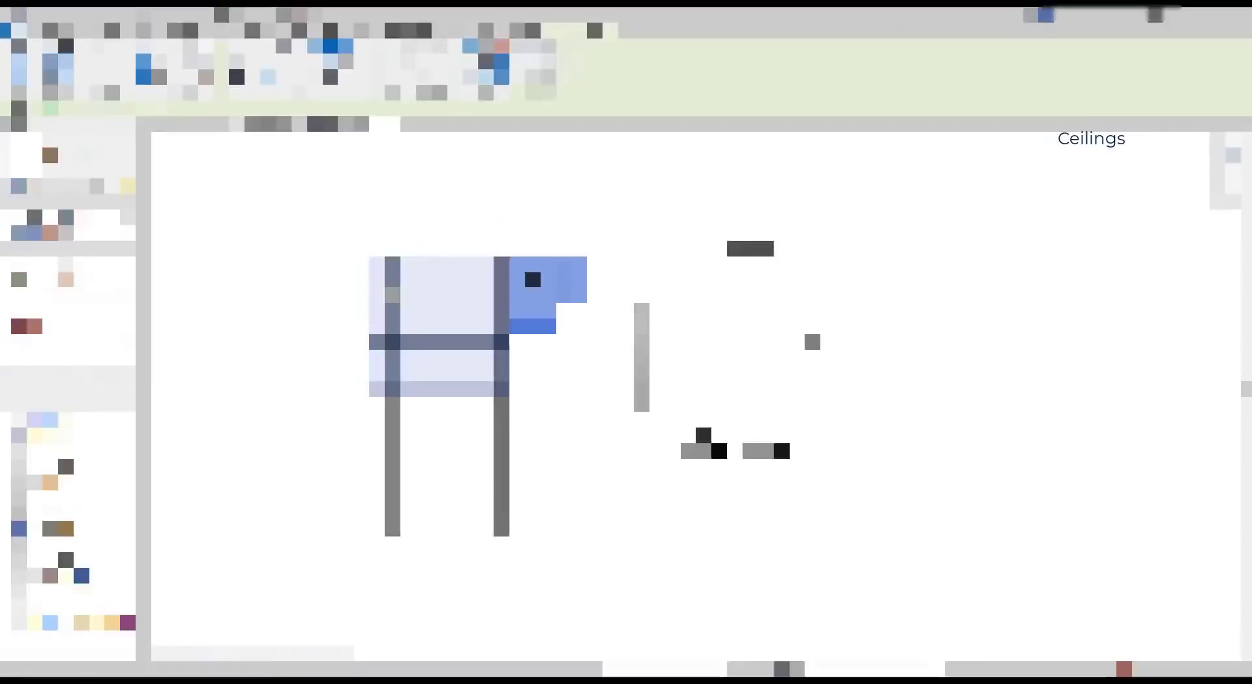
{"action": "right_click", "coordinate": [533, 273]}
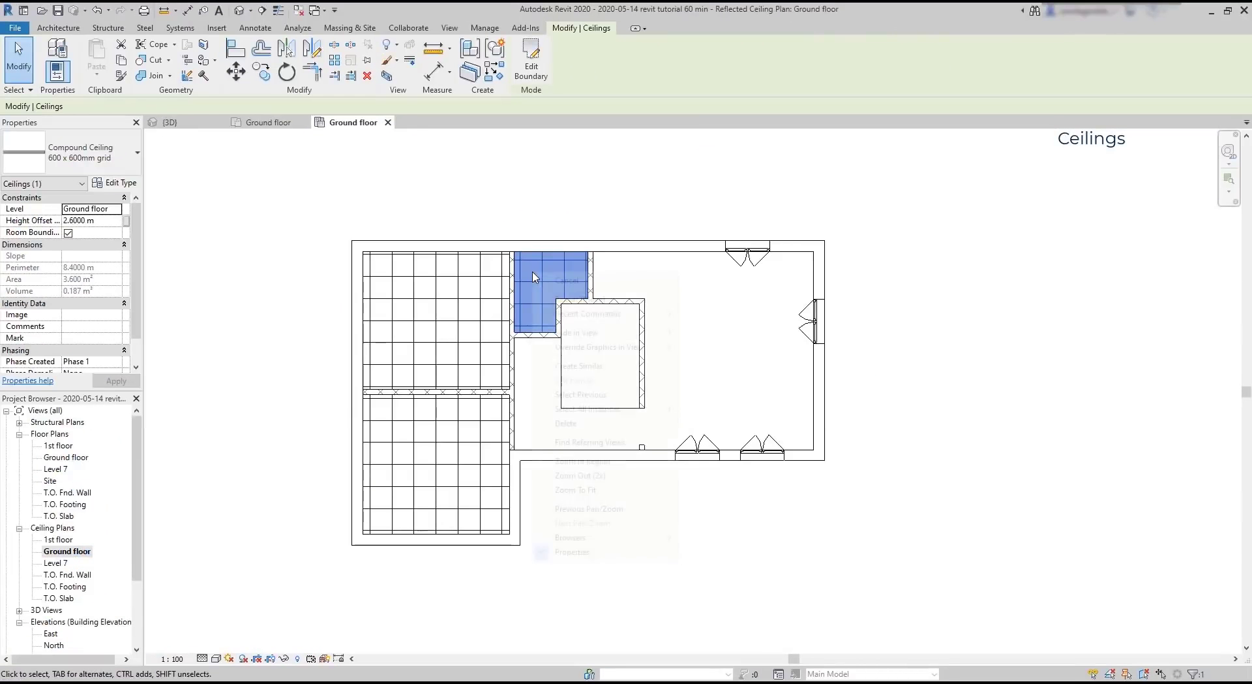
{"action": "mouse_move", "coordinate": [604, 410]}
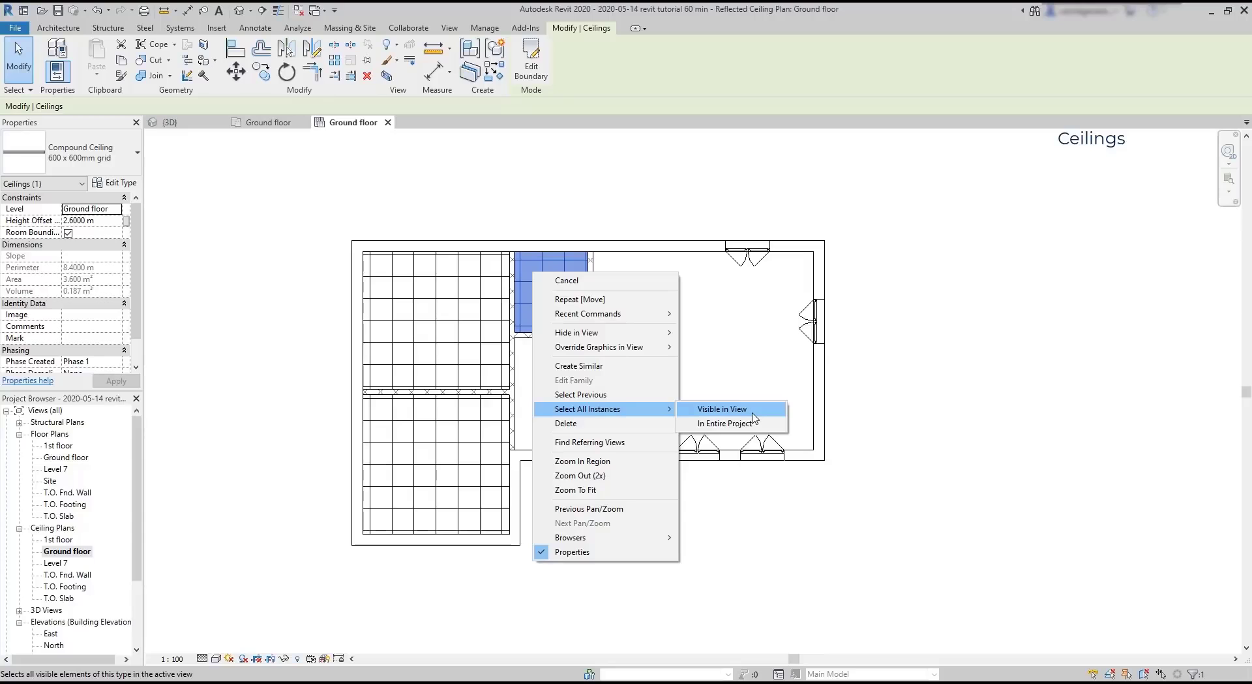
{"action": "left_click", "coordinate": [753, 411]}
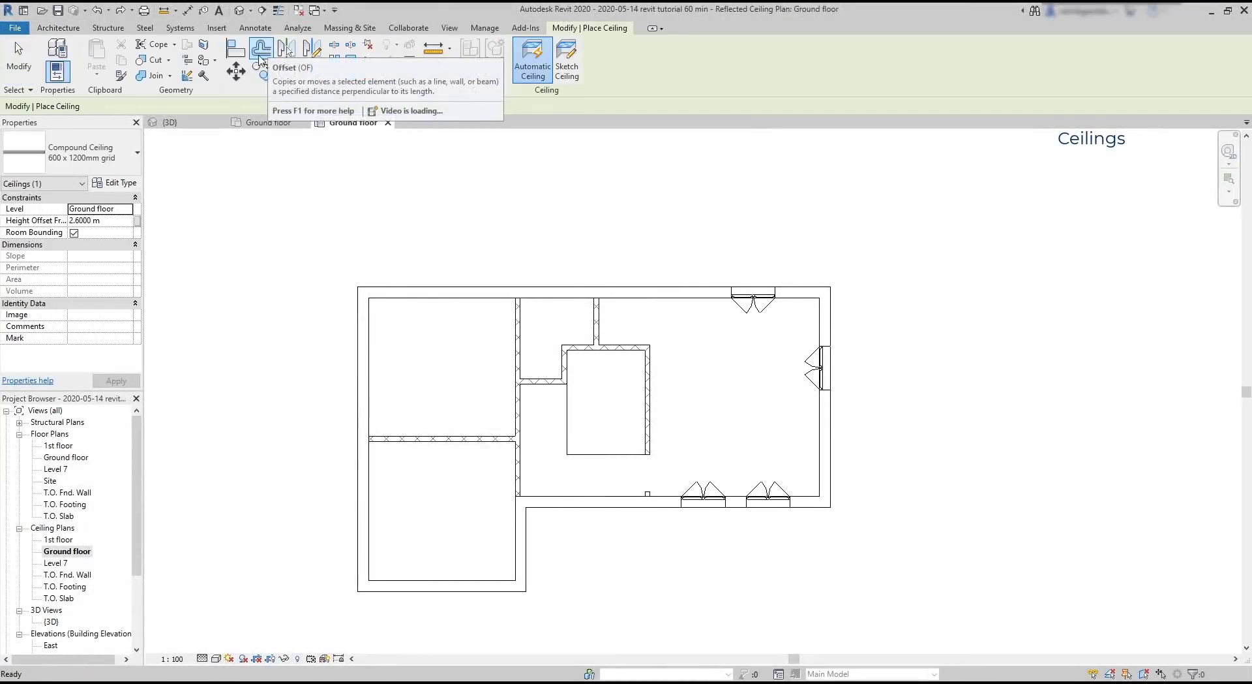
Step: Try placing an automatic Generic basic ceiling in the northwest room
{"action": "left_click", "coordinate": [136, 171]}
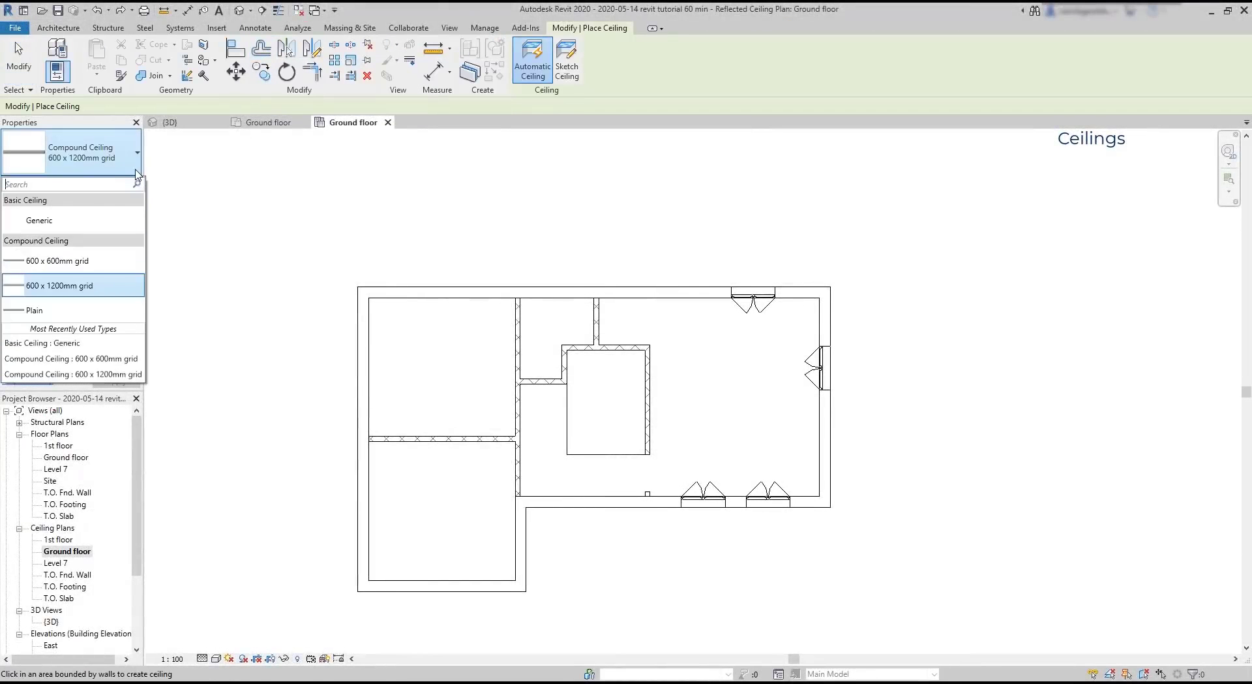
{"action": "left_click", "coordinate": [113, 220]}
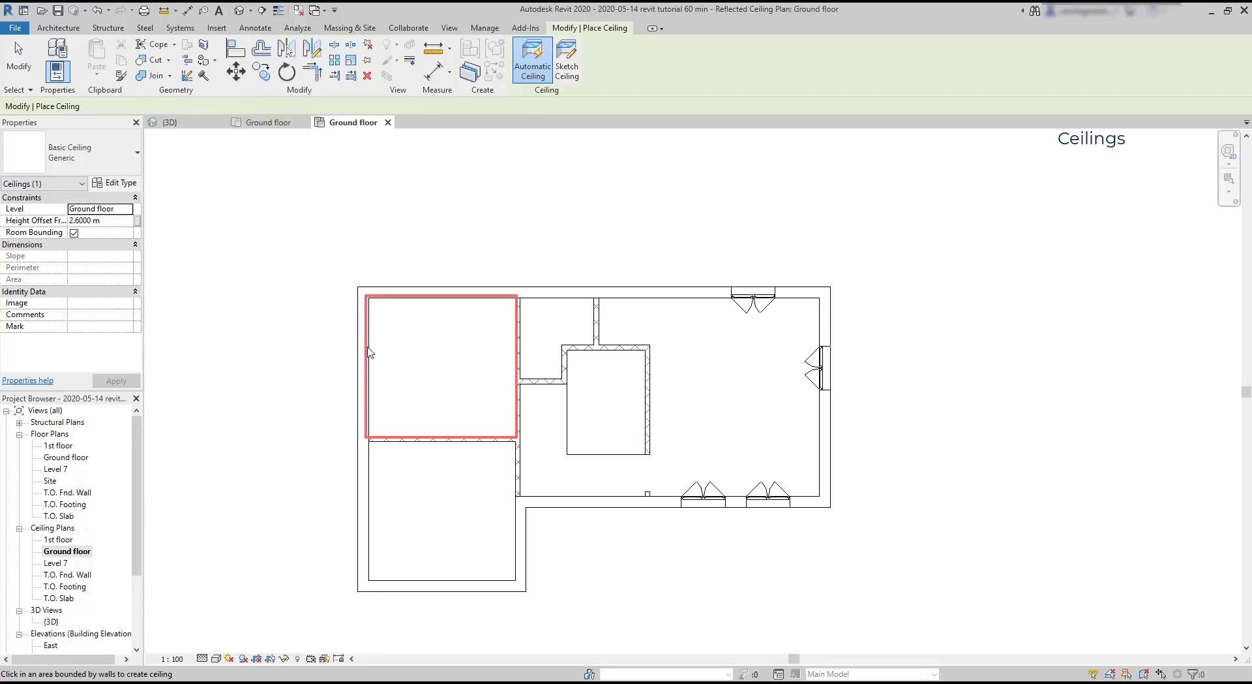
{"action": "left_click", "coordinate": [371, 353]}
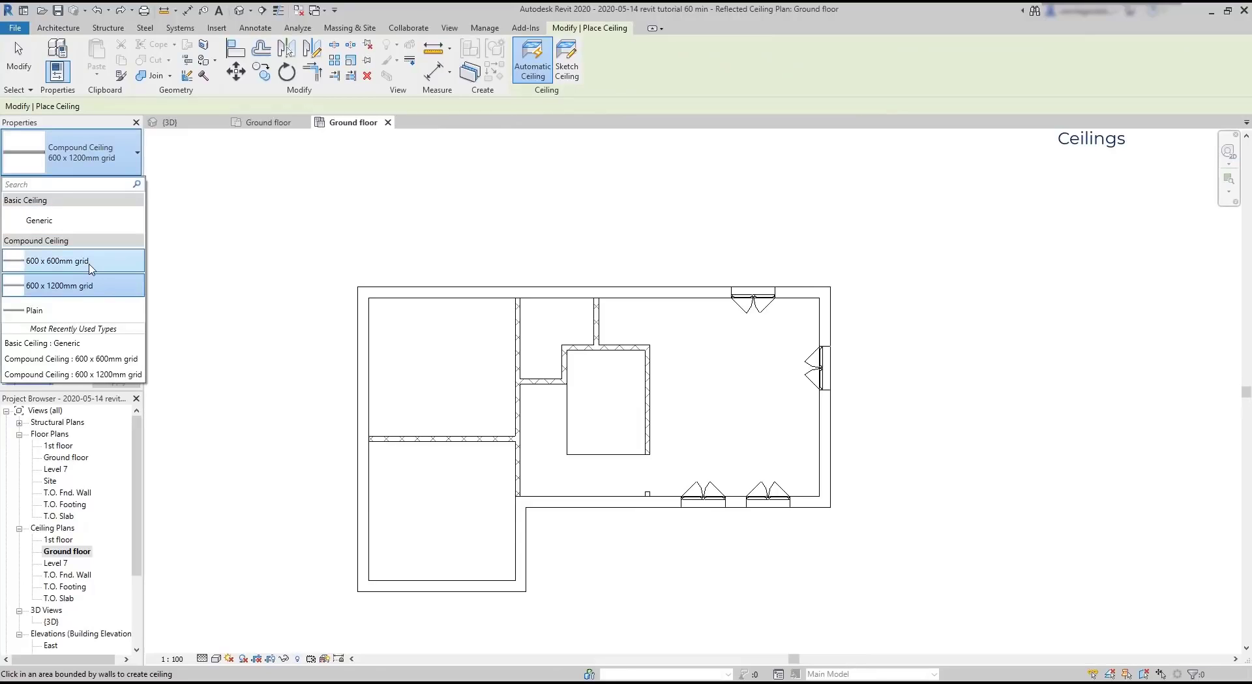
Step: Place an automatic 600 x 600mm grid compound ceiling in the northwest room
{"action": "left_click", "coordinate": [91, 264]}
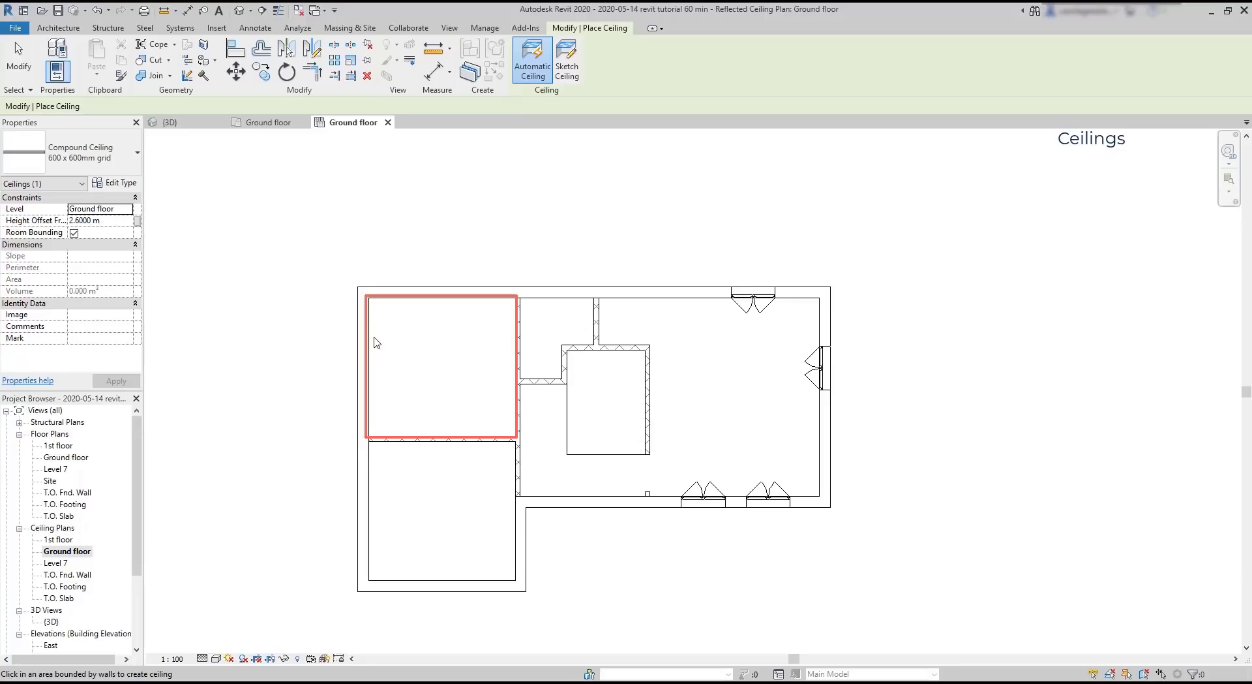
{"action": "left_click", "coordinate": [377, 343]}
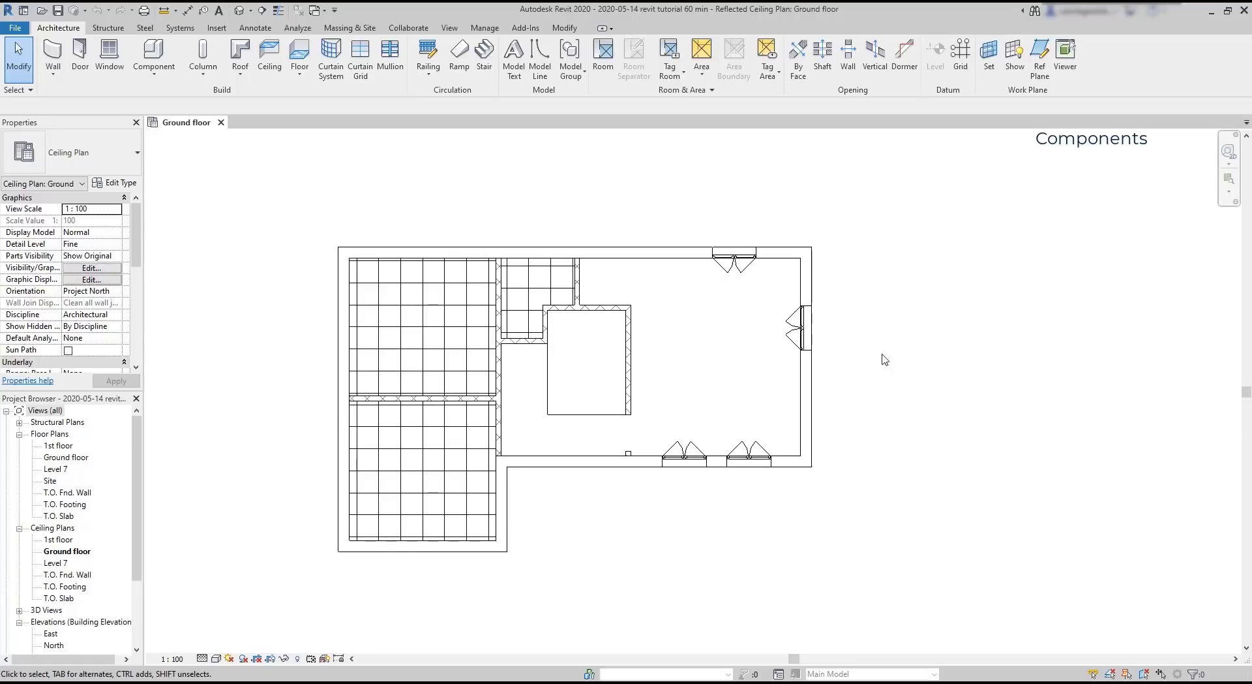
Step: Start placing a component, check the types already loaded in the project, and open the Load Family dialog
{"action": "left_click", "coordinate": [152, 55]}
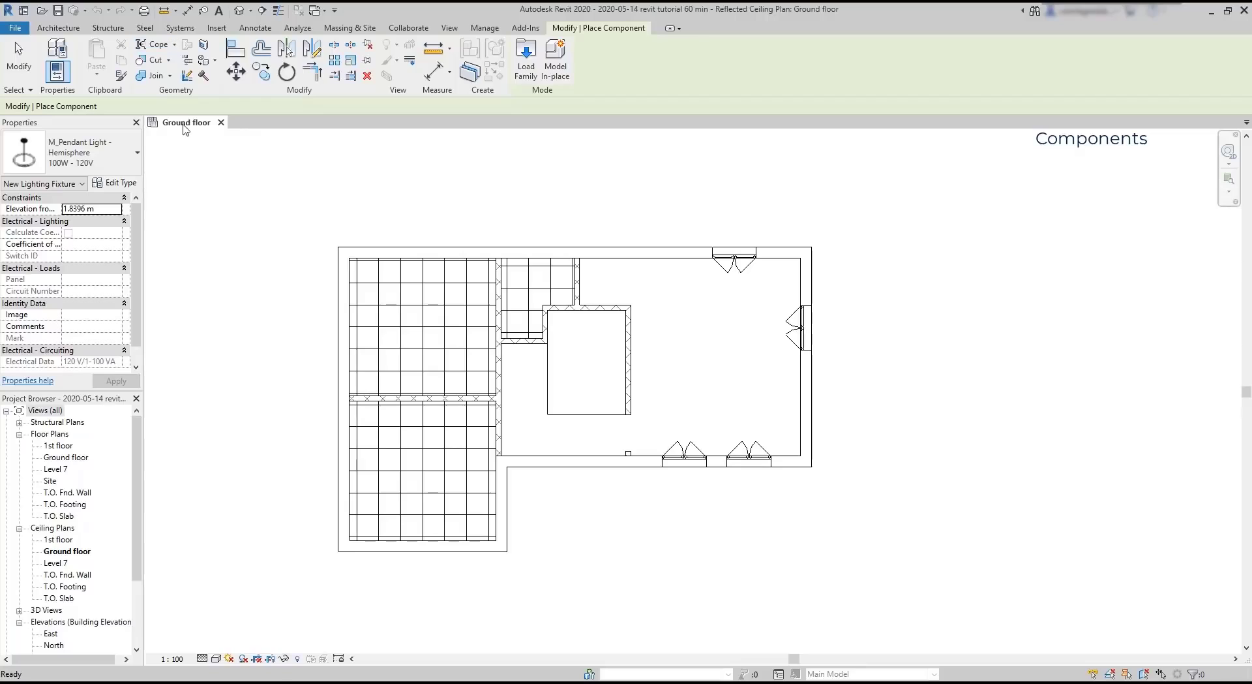
{"action": "left_click", "coordinate": [131, 161]}
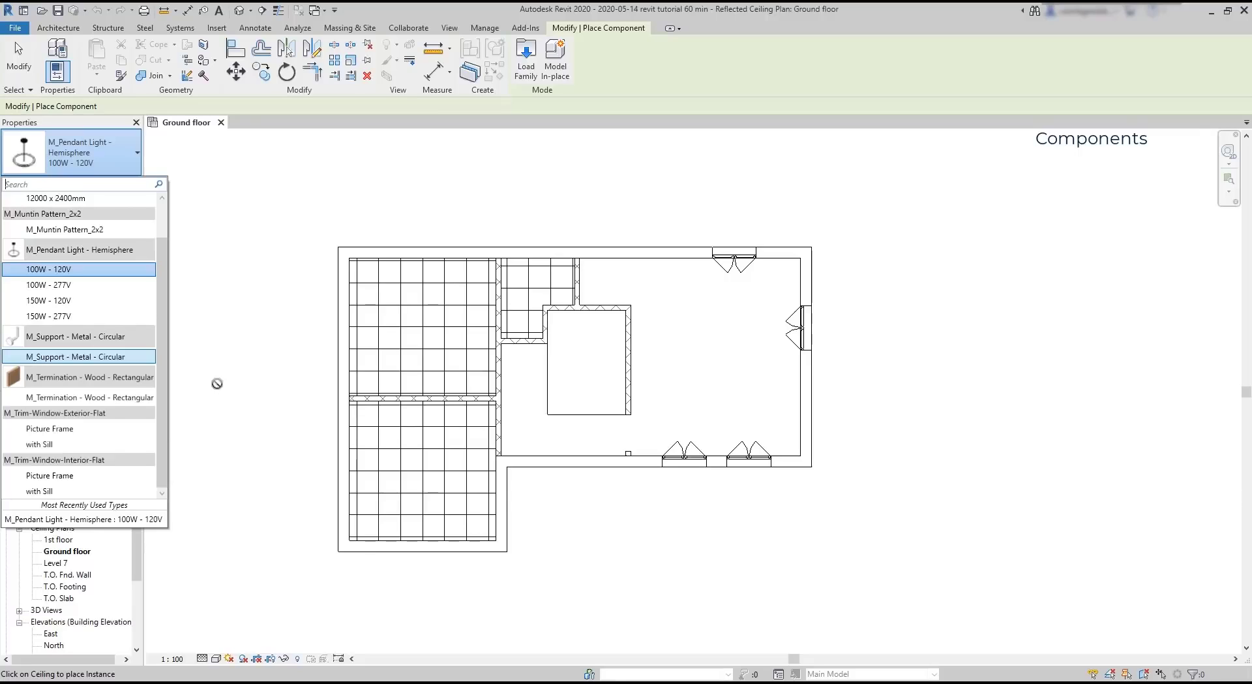
{"action": "left_click", "coordinate": [301, 246]}
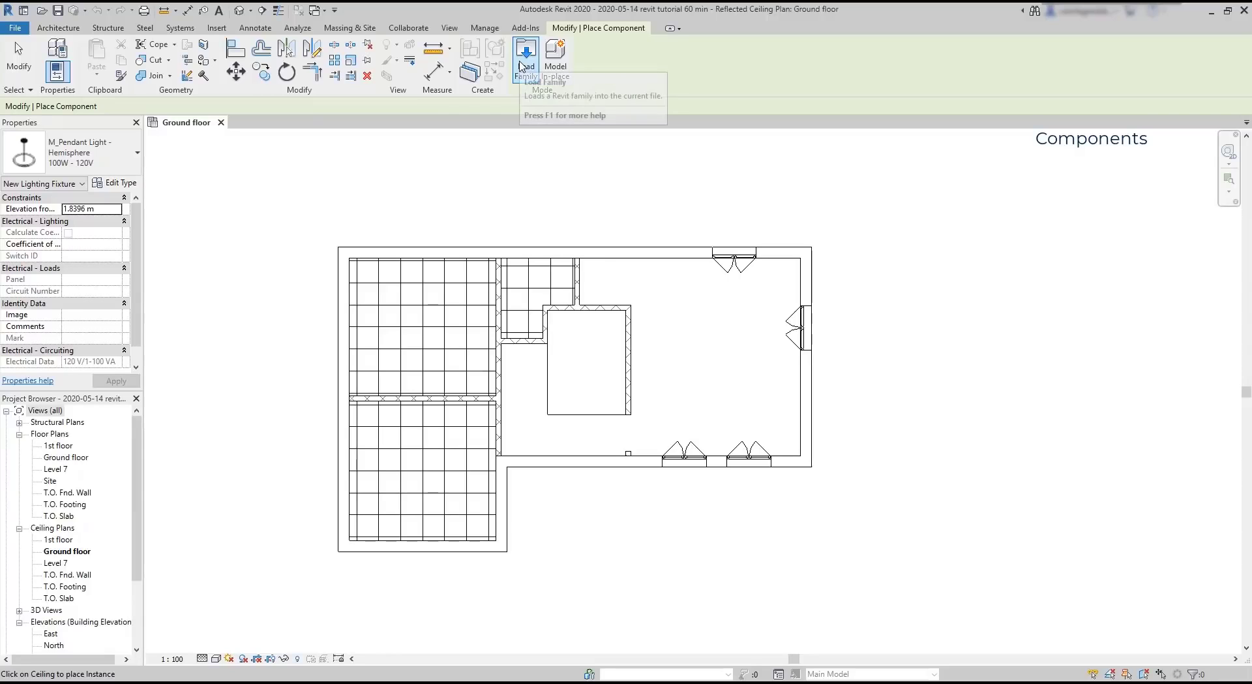
{"action": "left_click", "coordinate": [524, 65]}
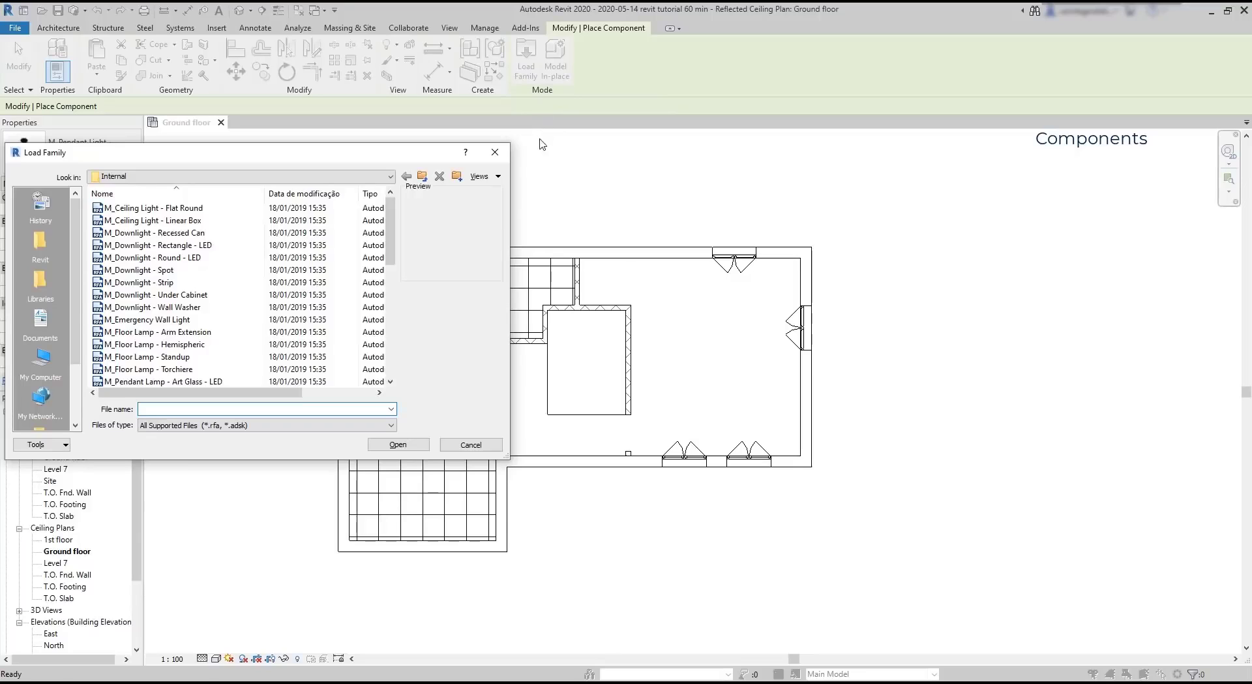
{"action": "left_click_drag", "start_coordinate": [421, 156], "coordinate": [586, 154]}
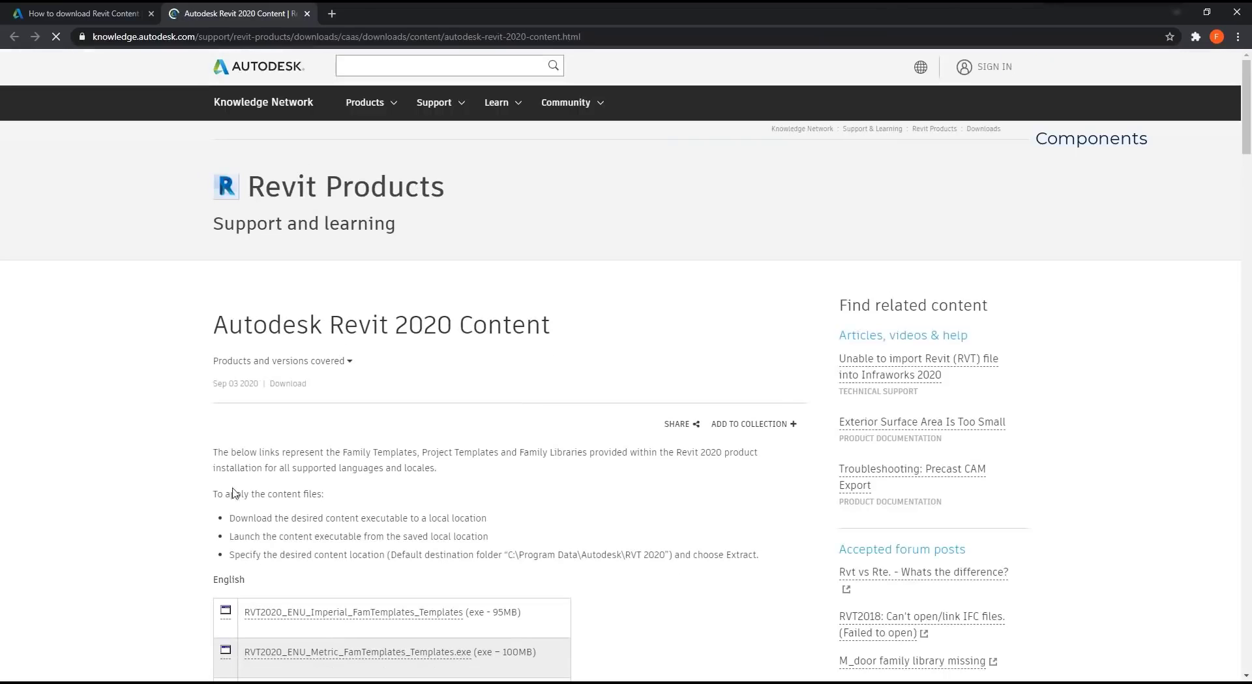
Step: In the browser, look through the Autodesk Revit 2020 Content page for the family library downloads by country and language
{"action": "scroll", "coordinate": [163, 386], "scroll_direction": "down", "scroll_amount": 3}
{"action": "scroll", "coordinate": [165, 387], "scroll_direction": "down", "scroll_amount": 7}
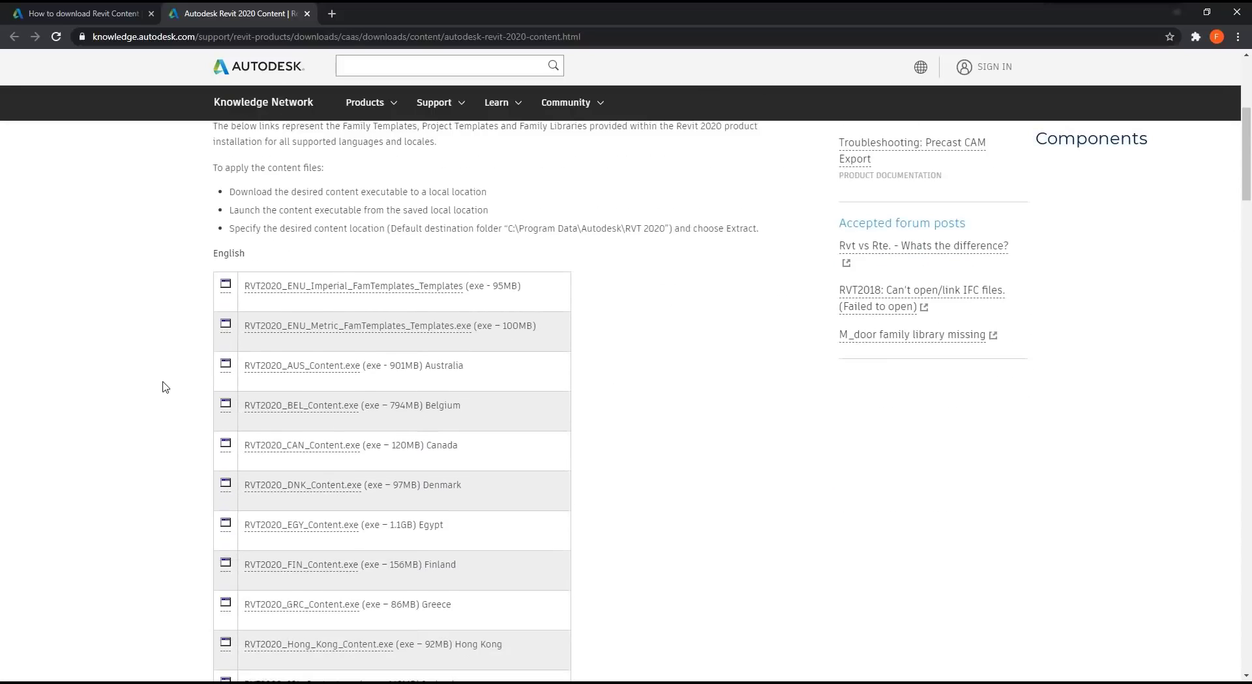
{"action": "scroll", "coordinate": [164, 386], "scroll_direction": "down", "scroll_amount": 9}
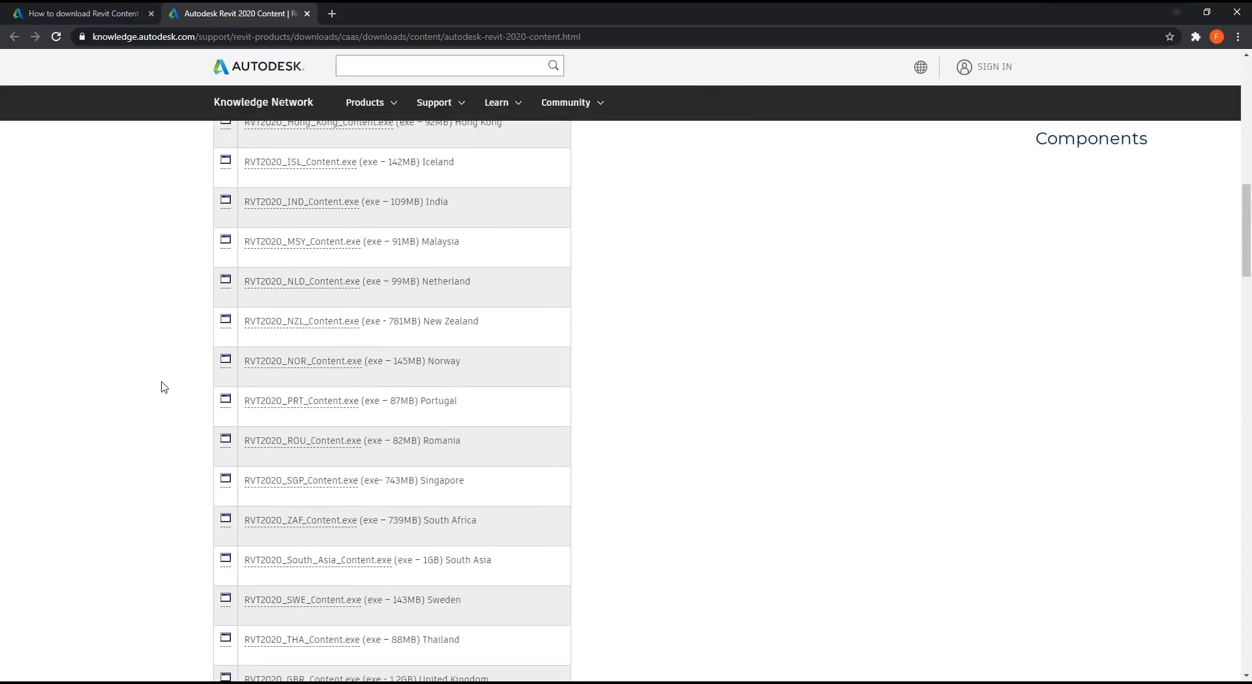
{"action": "scroll", "coordinate": [163, 387], "scroll_direction": "down", "scroll_amount": 8}
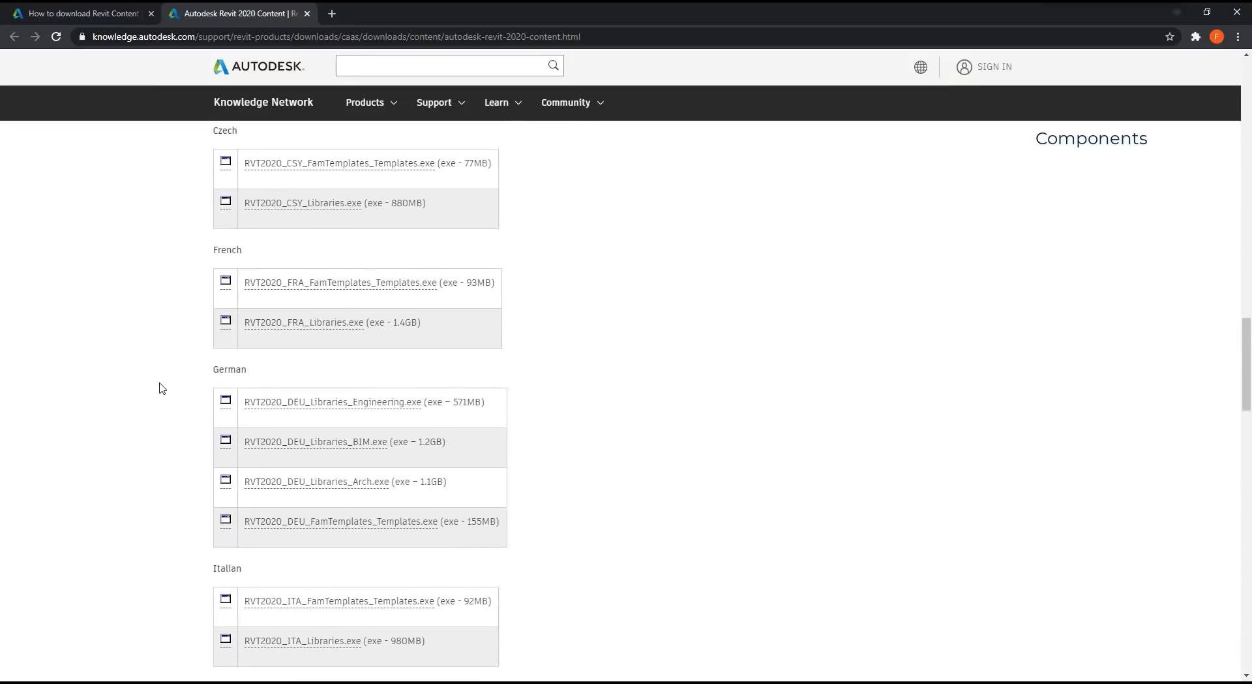
{"action": "scroll", "coordinate": [162, 387], "scroll_direction": "down", "scroll_amount": 2}
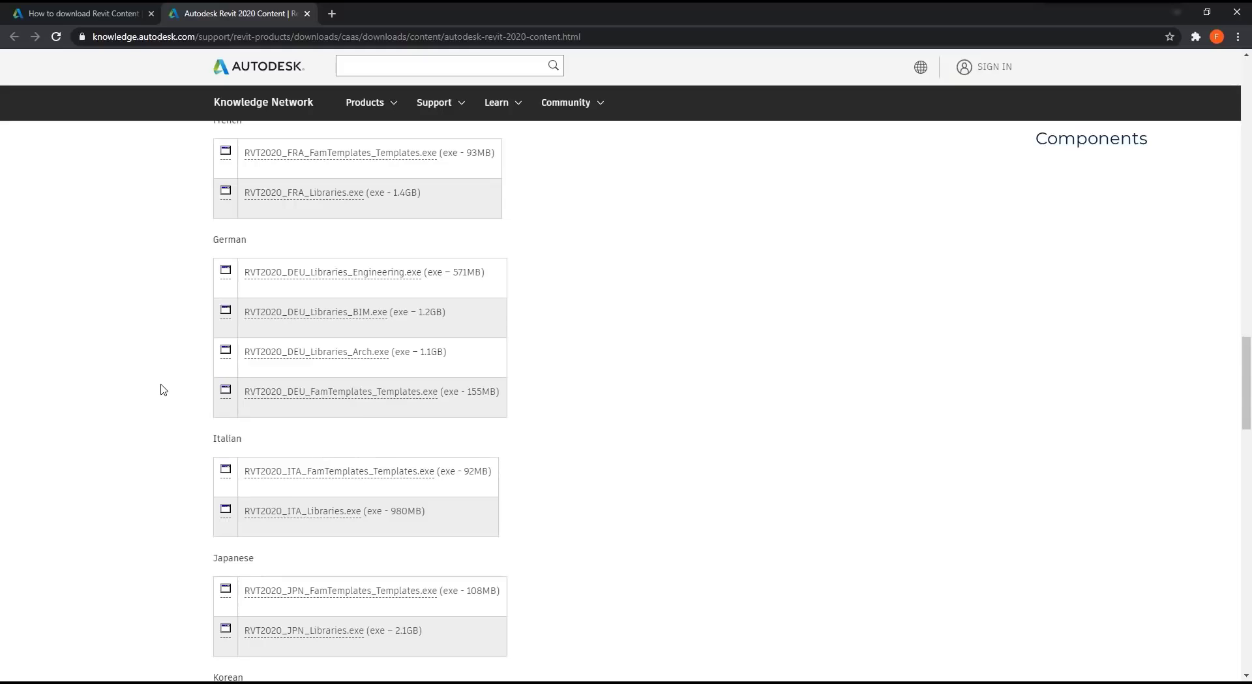
{"action": "scroll", "coordinate": [163, 391], "scroll_direction": "down", "scroll_amount": 2}
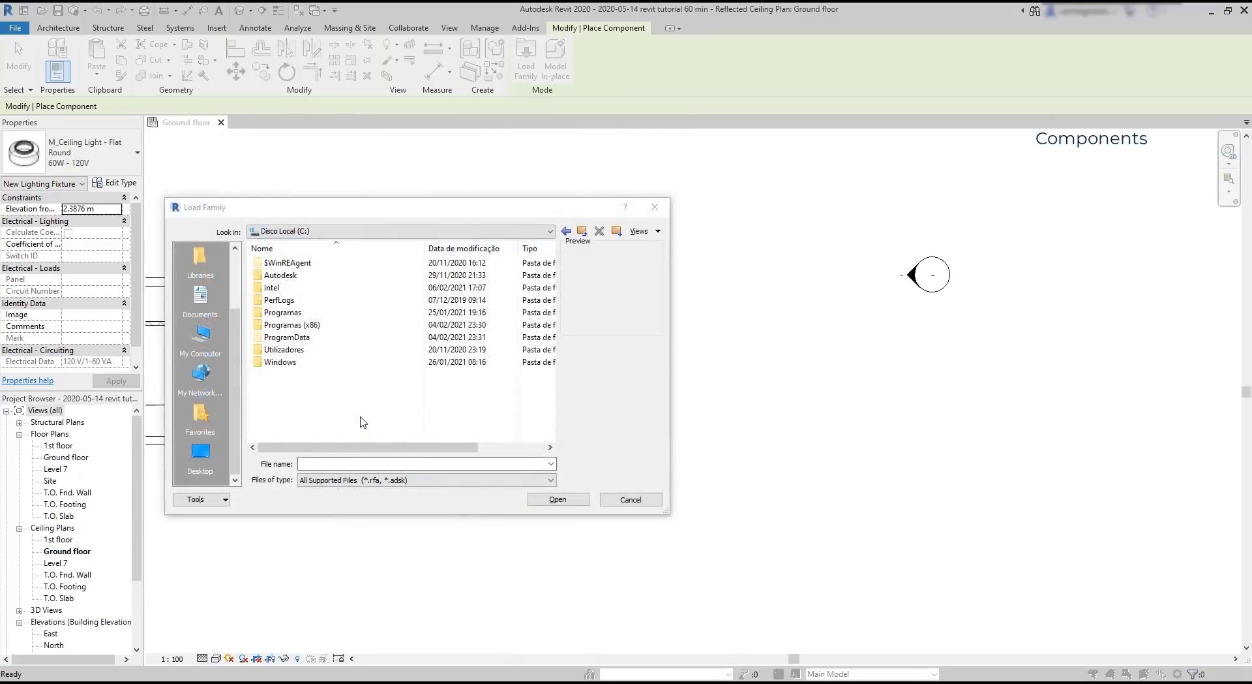
Step: Back in Revit's Load Family dialog, add C:\ProgramData\Autodesk\RVT 2020\Libraries to Places and open the folder through that shortcut
{"action": "double_click", "coordinate": [306, 338]}
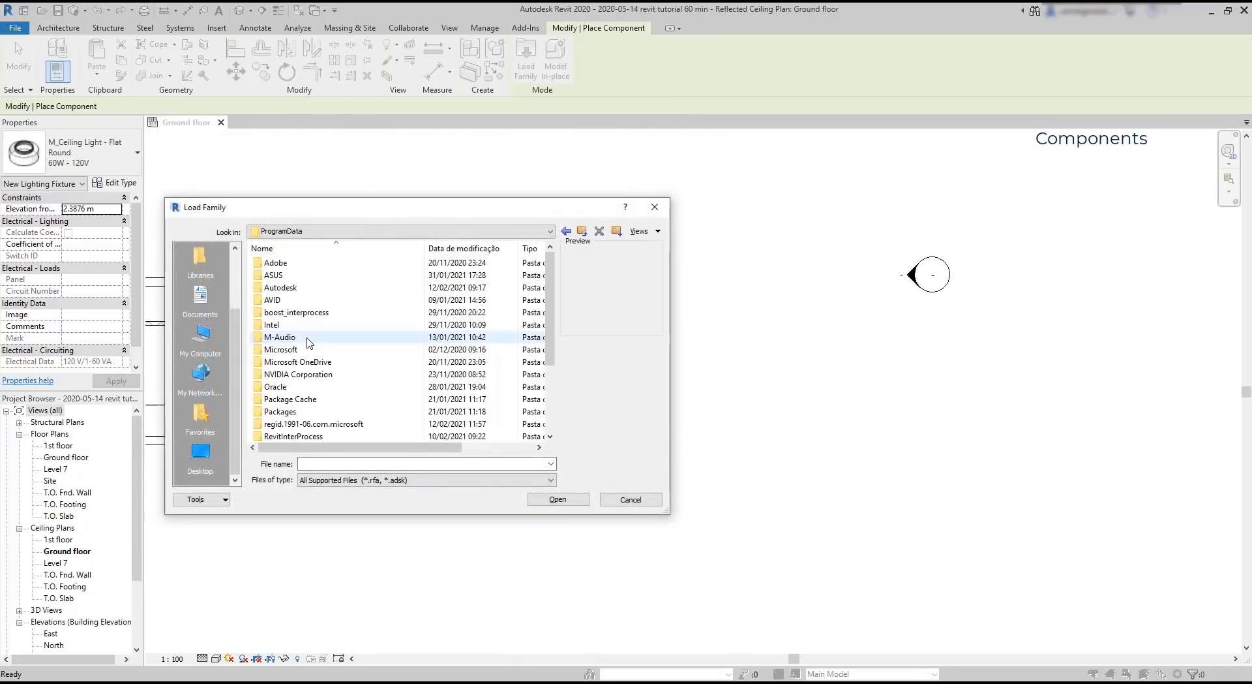
{"action": "double_click", "coordinate": [316, 287]}
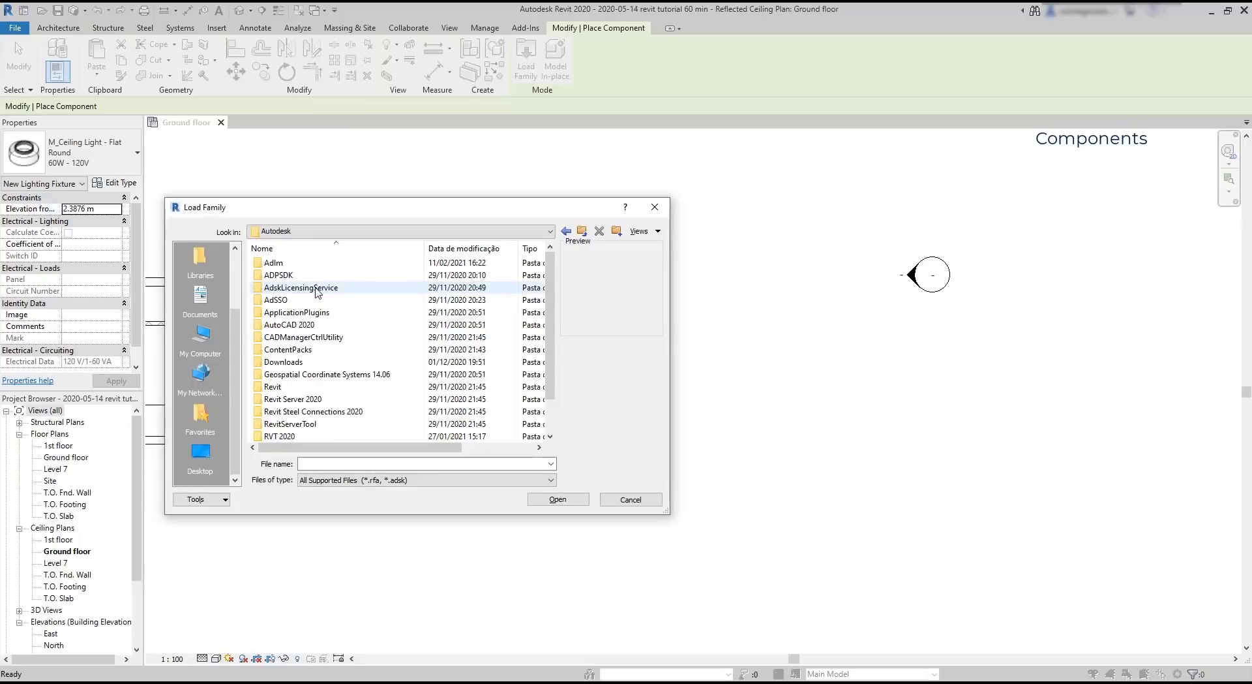
{"action": "double_click", "coordinate": [294, 436]}
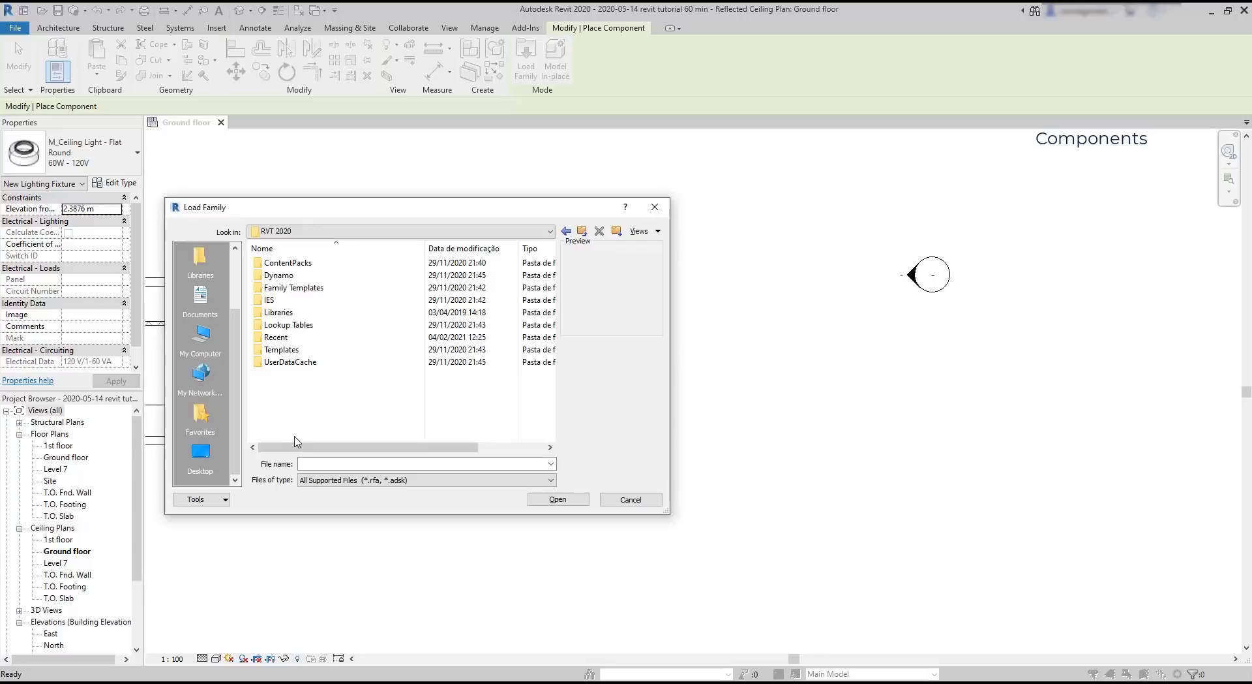
{"action": "double_click", "coordinate": [306, 313]}
{"action": "key", "text": "BackSpace"}
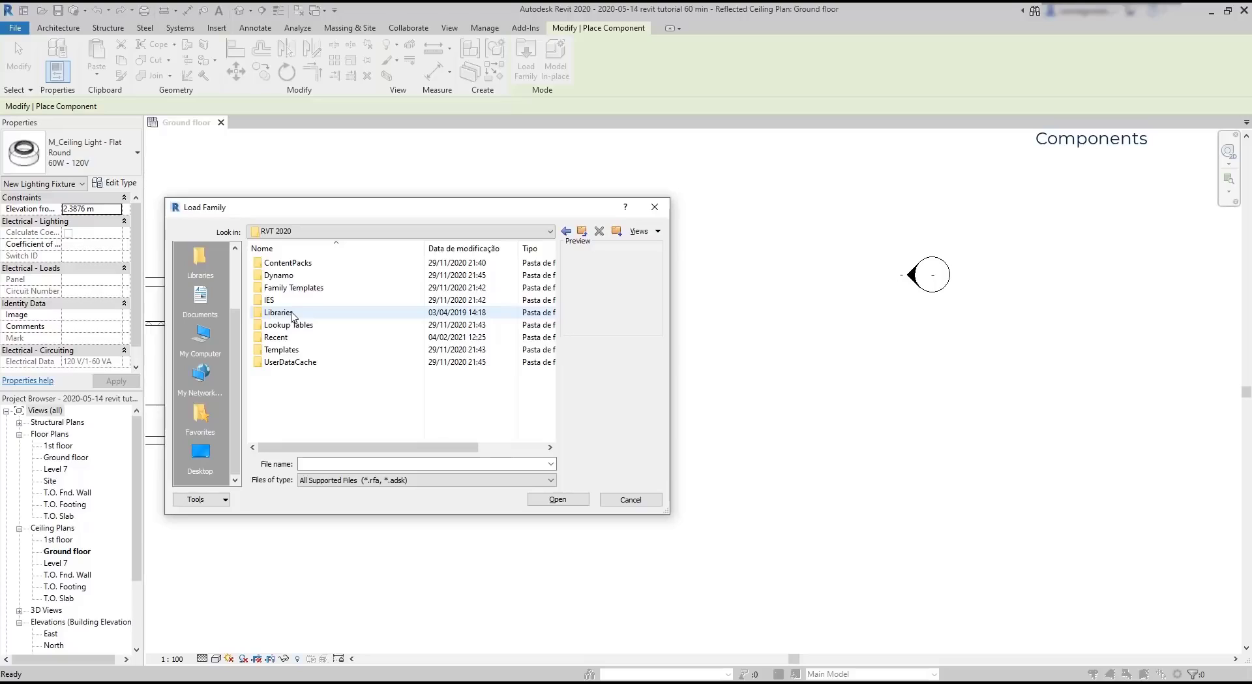
{"action": "left_click_drag", "start_coordinate": [292, 316], "coordinate": [201, 288]}
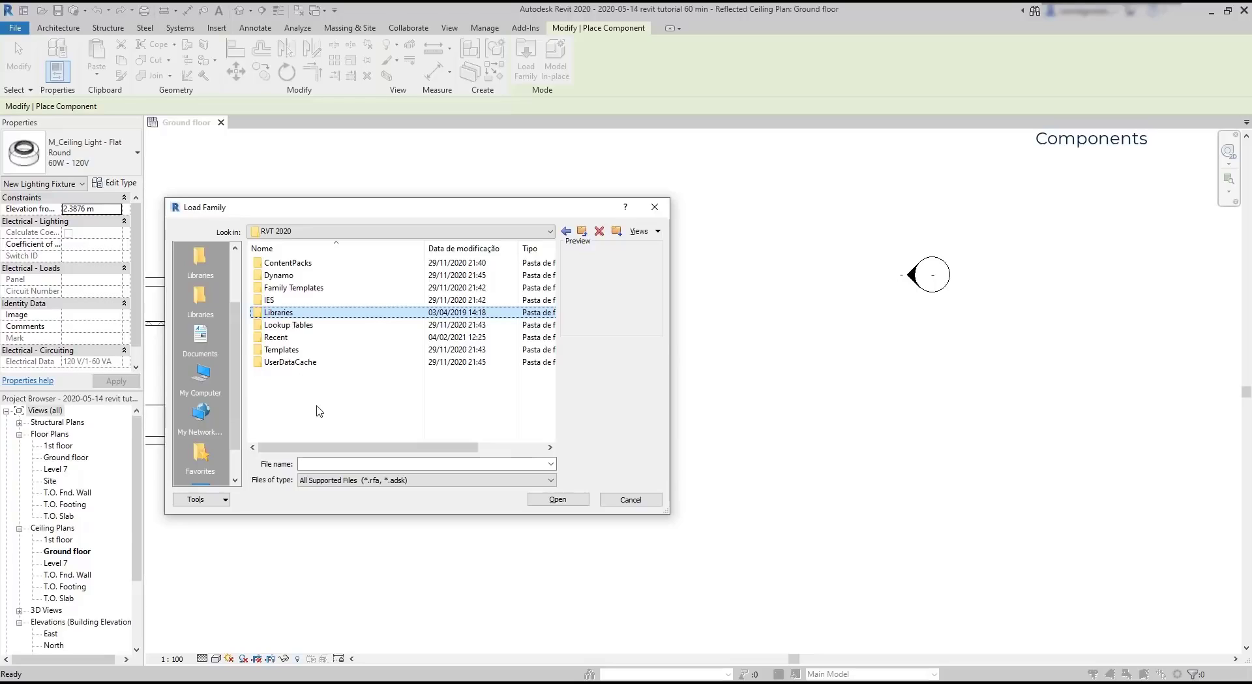
{"action": "left_click", "coordinate": [204, 313]}
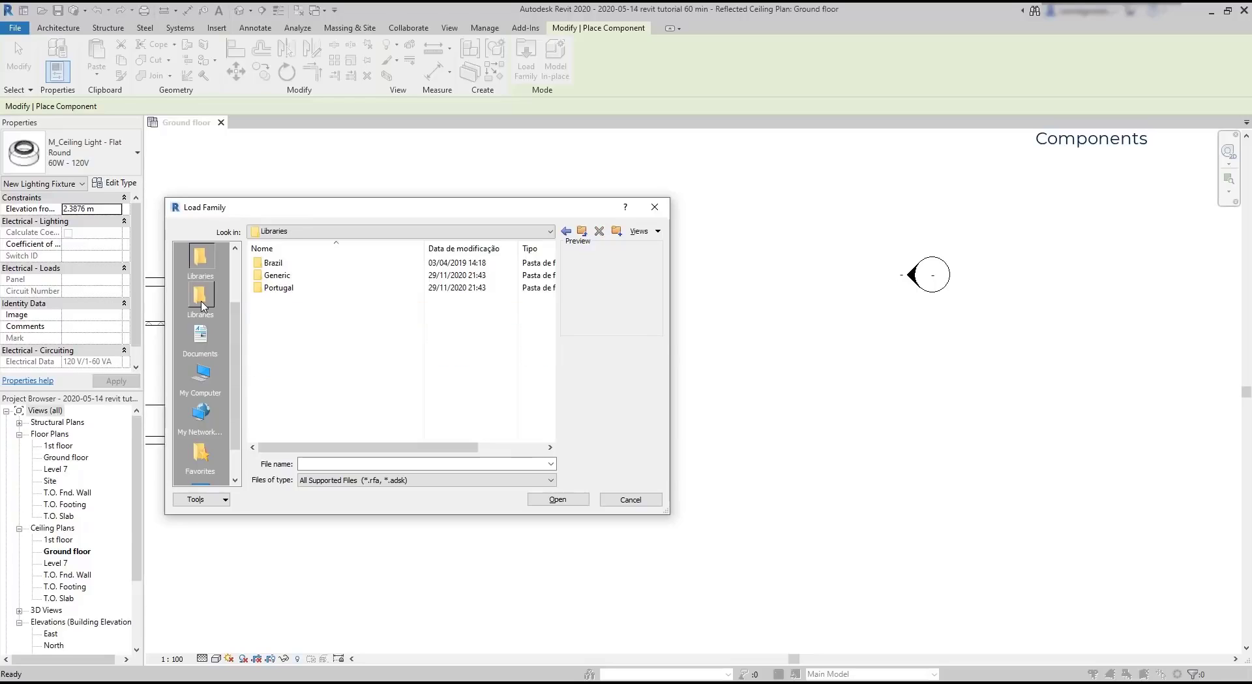
Step: Remove the duplicate Libraries shortcut from Places and confirm the removal
{"action": "right_click", "coordinate": [200, 306]}
{"action": "left_click", "coordinate": [228, 310]}
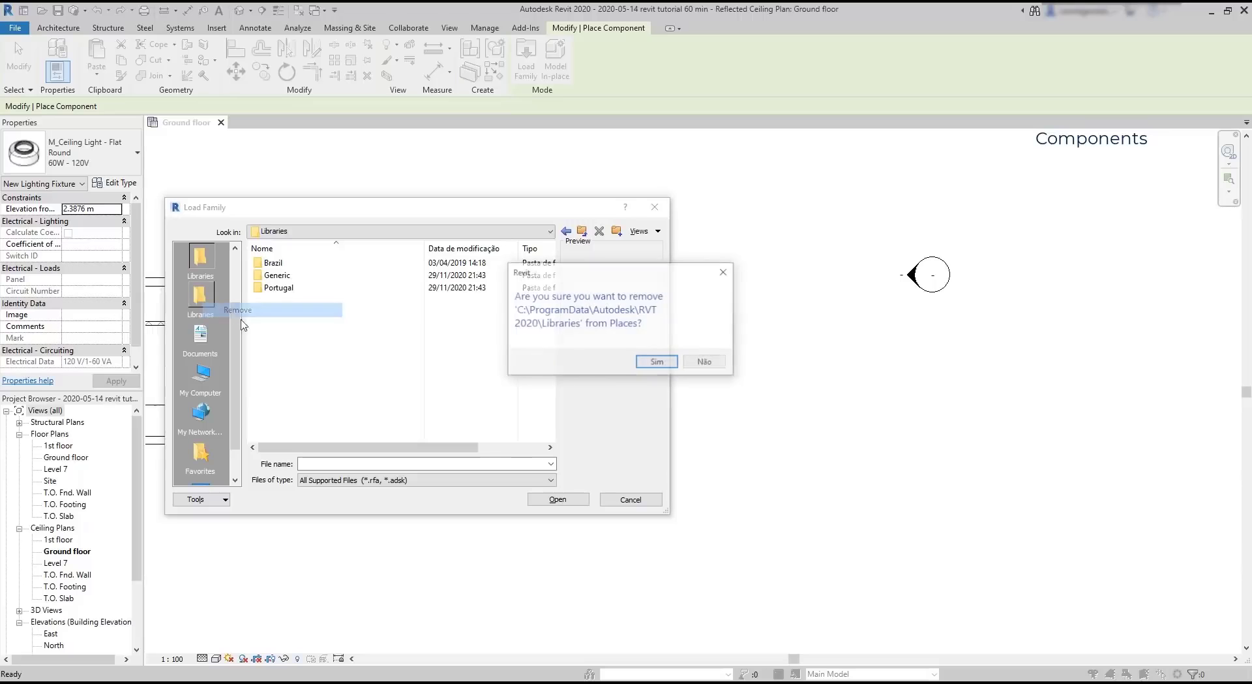
{"action": "left_click", "coordinate": [651, 363]}
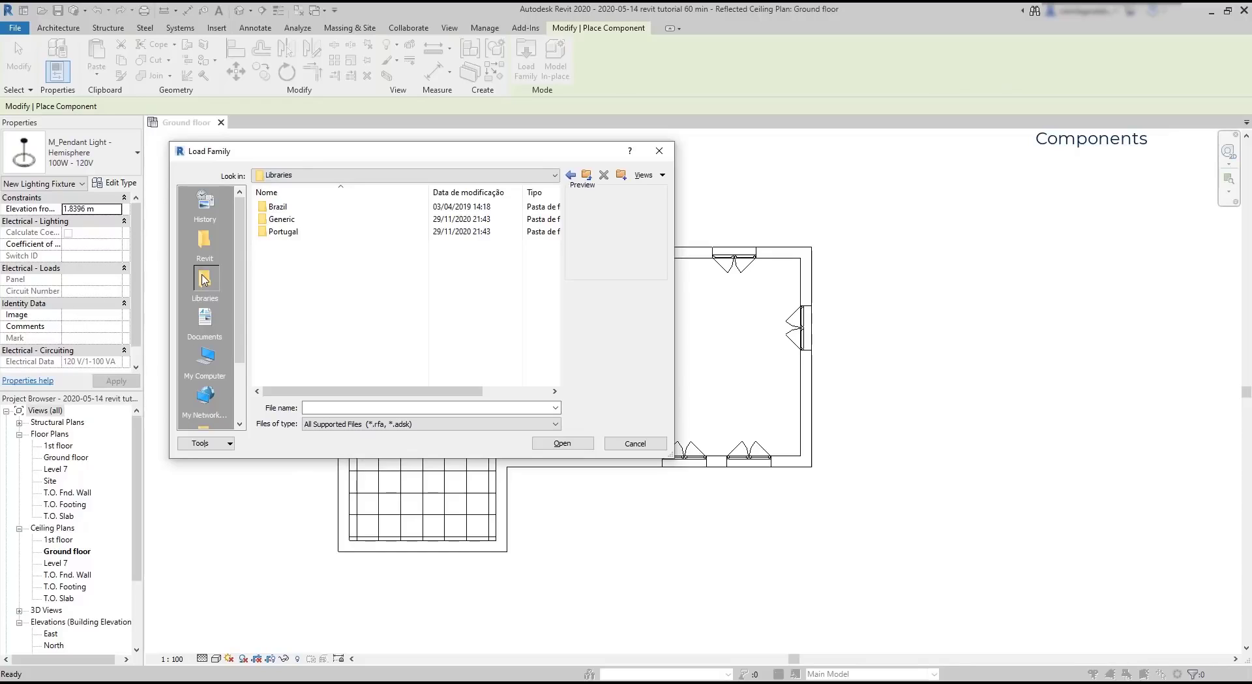
Step: Load the M_Ceiling Light - Flat Round family from the Portugal library's Lighting\Architectural\Internal folder
{"action": "double_click", "coordinate": [536, 230]}
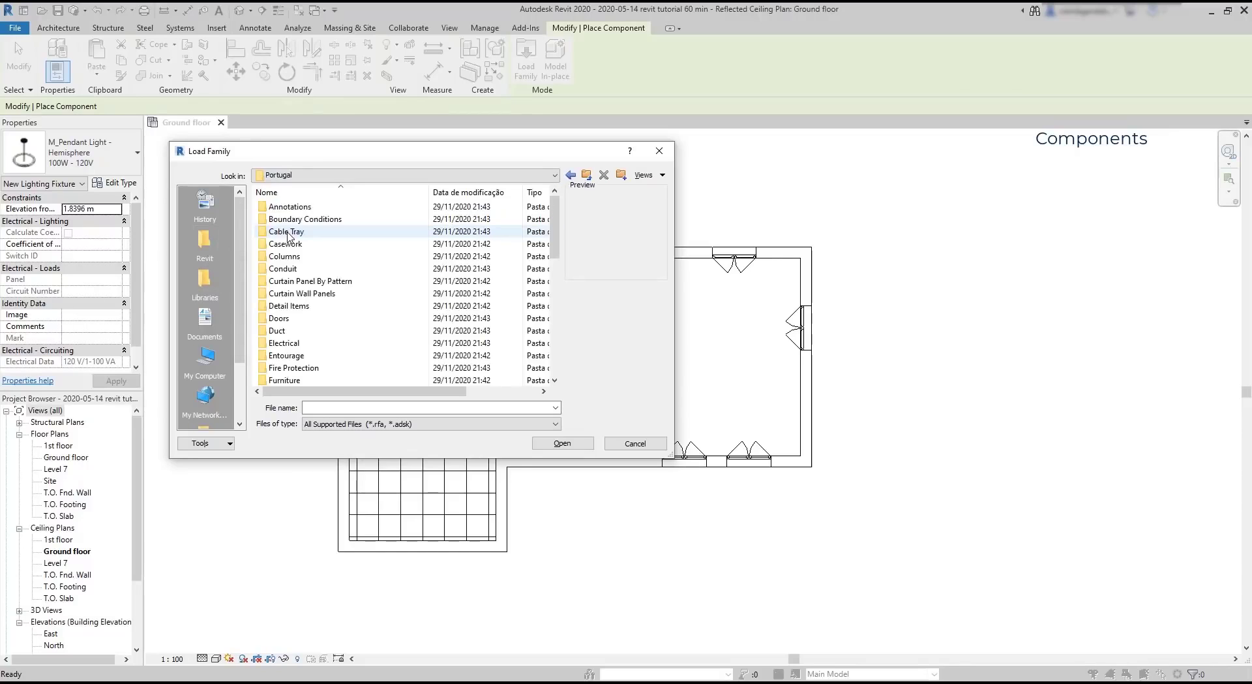
{"action": "left_click_drag", "start_coordinate": [556, 220], "coordinate": [555, 236]}
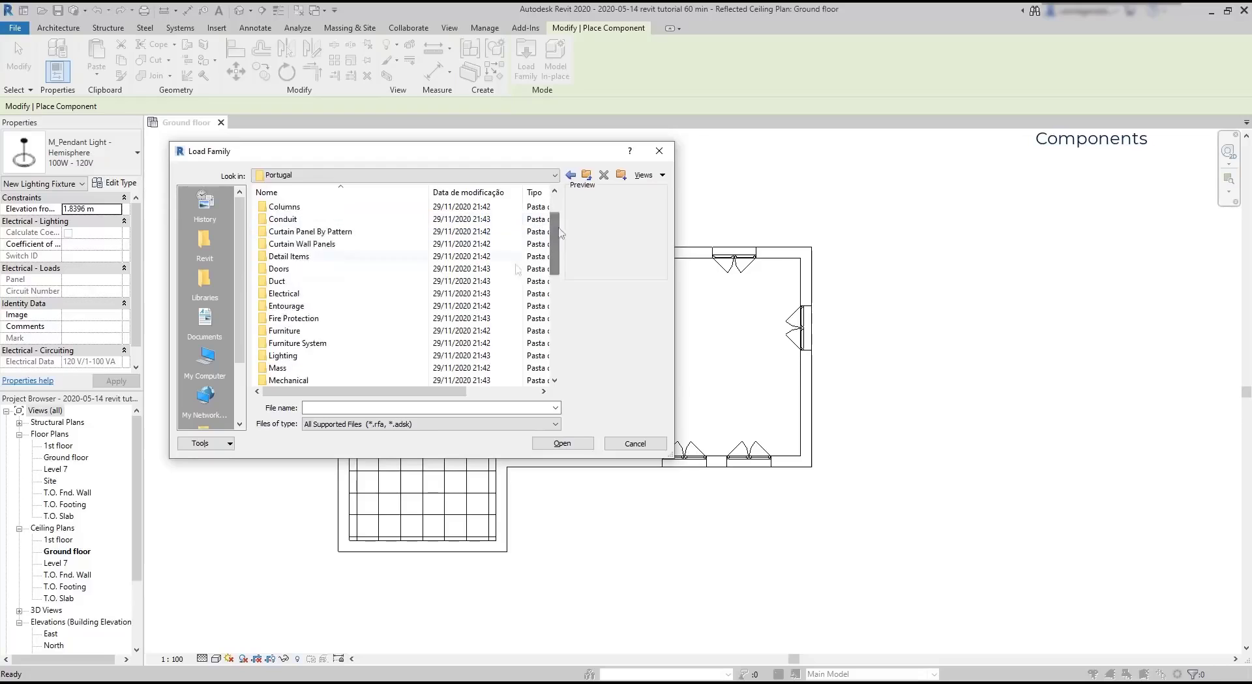
{"action": "left_click", "coordinate": [342, 357]}
{"action": "double_click", "coordinate": [342, 357]}
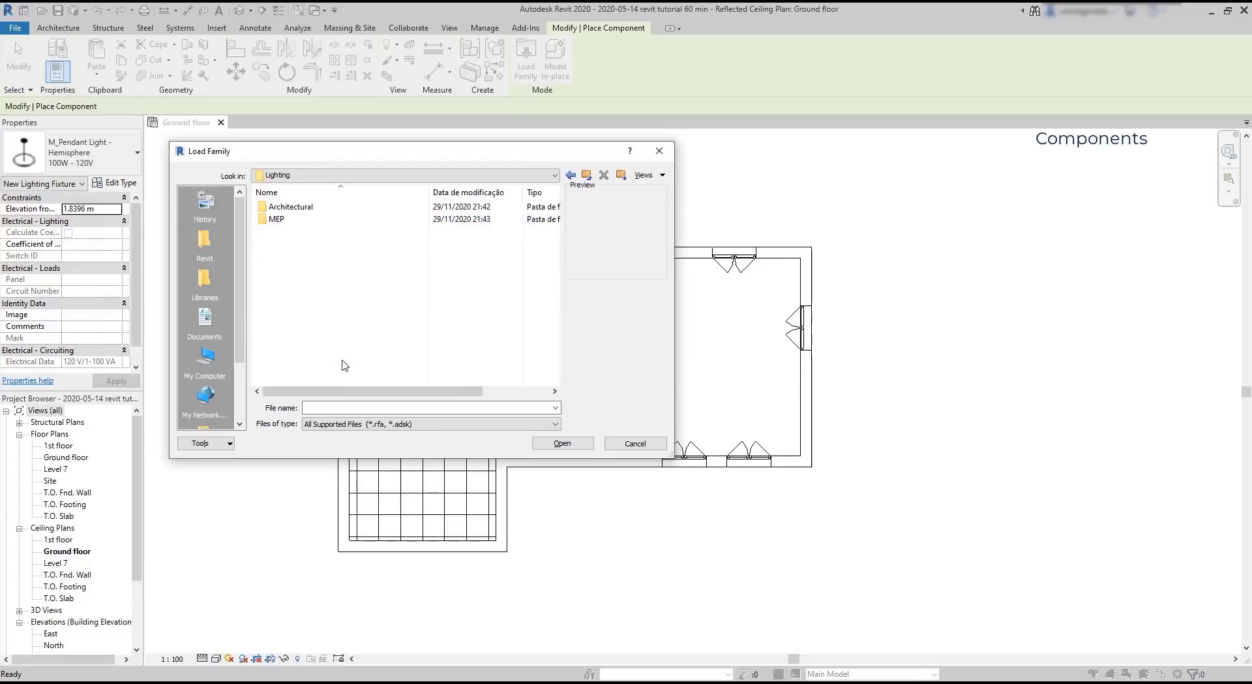
{"action": "double_click", "coordinate": [315, 208]}
{"action": "double_click", "coordinate": [315, 221]}
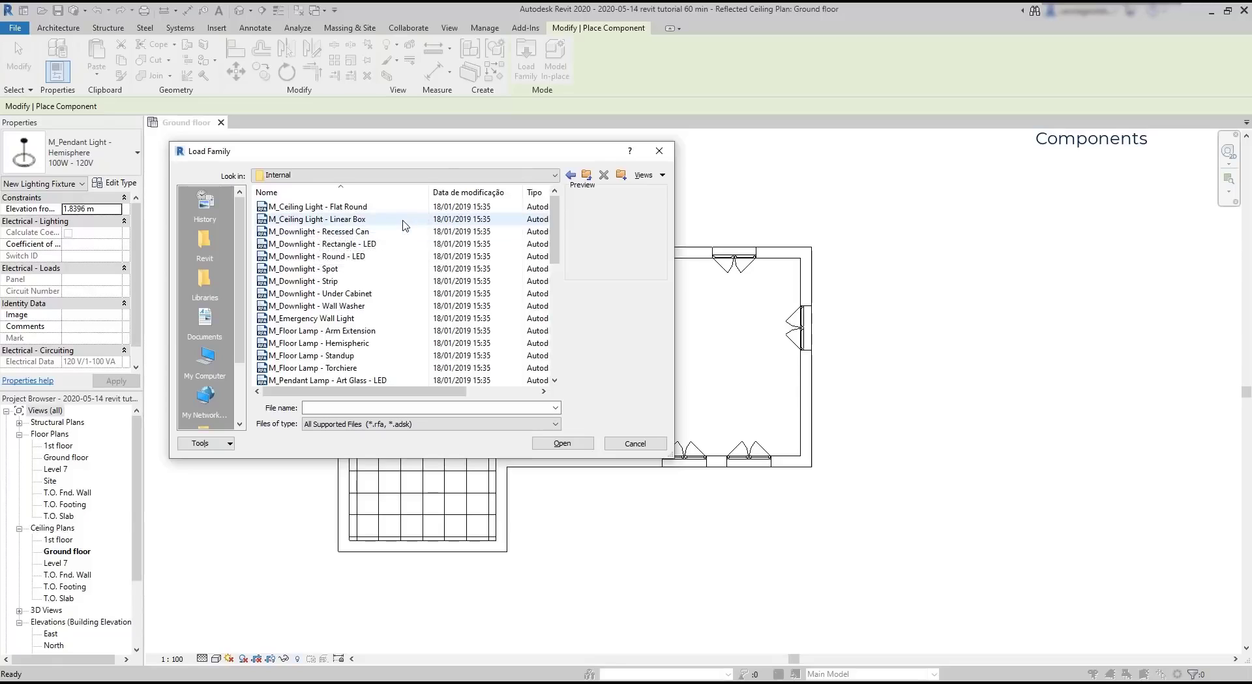
{"action": "left_click", "coordinate": [404, 219]}
{"action": "left_click", "coordinate": [391, 207]}
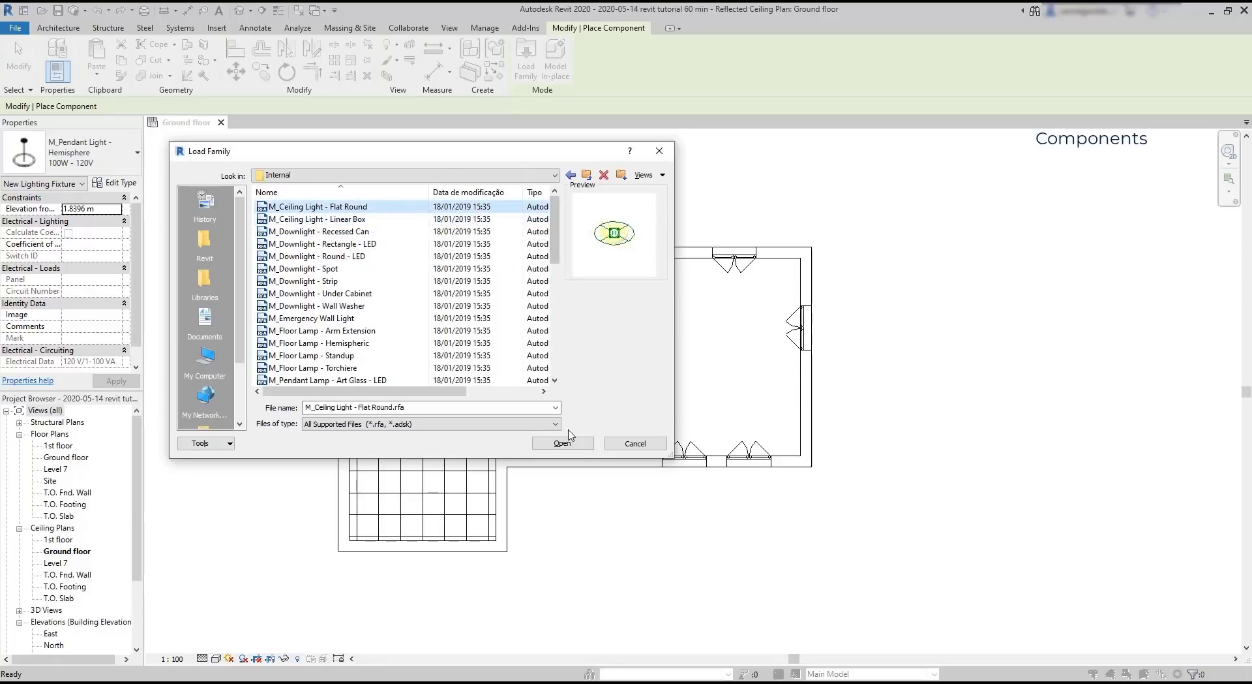
{"action": "left_click", "coordinate": [562, 444]}
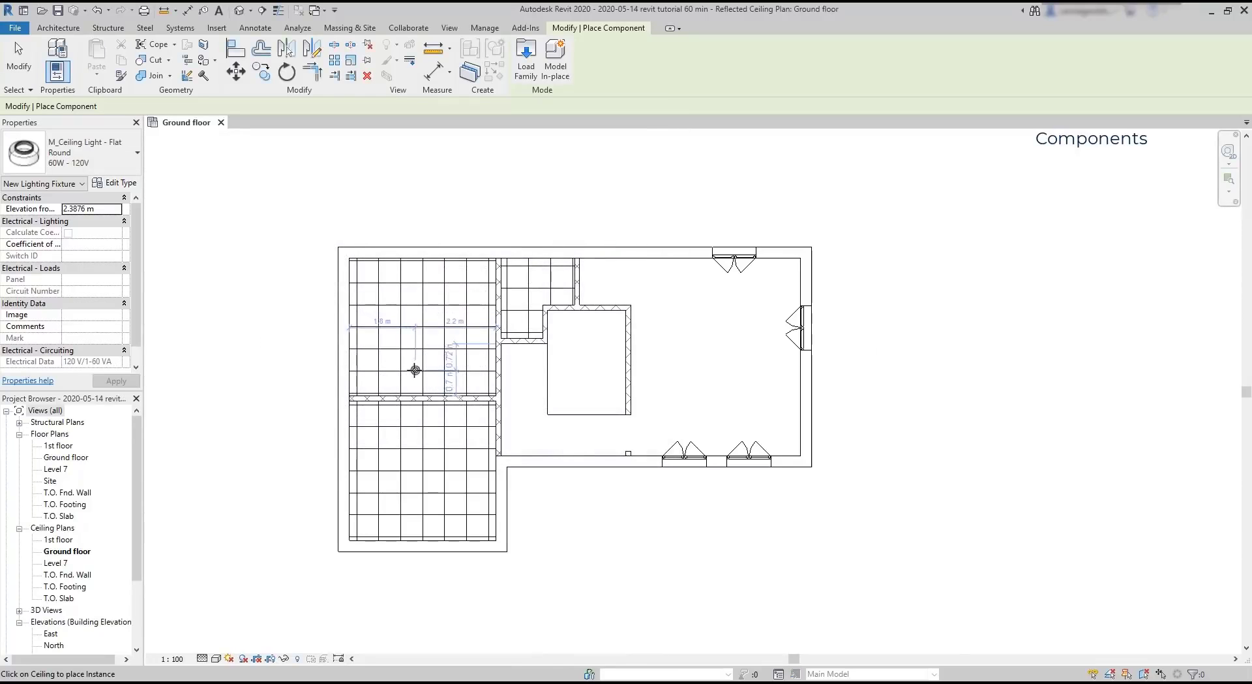
Step: Place two flat round ceiling lights on grid intersections in the upper-left room, the second two tiles directly above the first
{"action": "scroll", "coordinate": [413, 366], "scroll_direction": "up", "scroll_amount": 2}
{"action": "scroll", "coordinate": [421, 371], "scroll_direction": "up", "scroll_amount": 3}
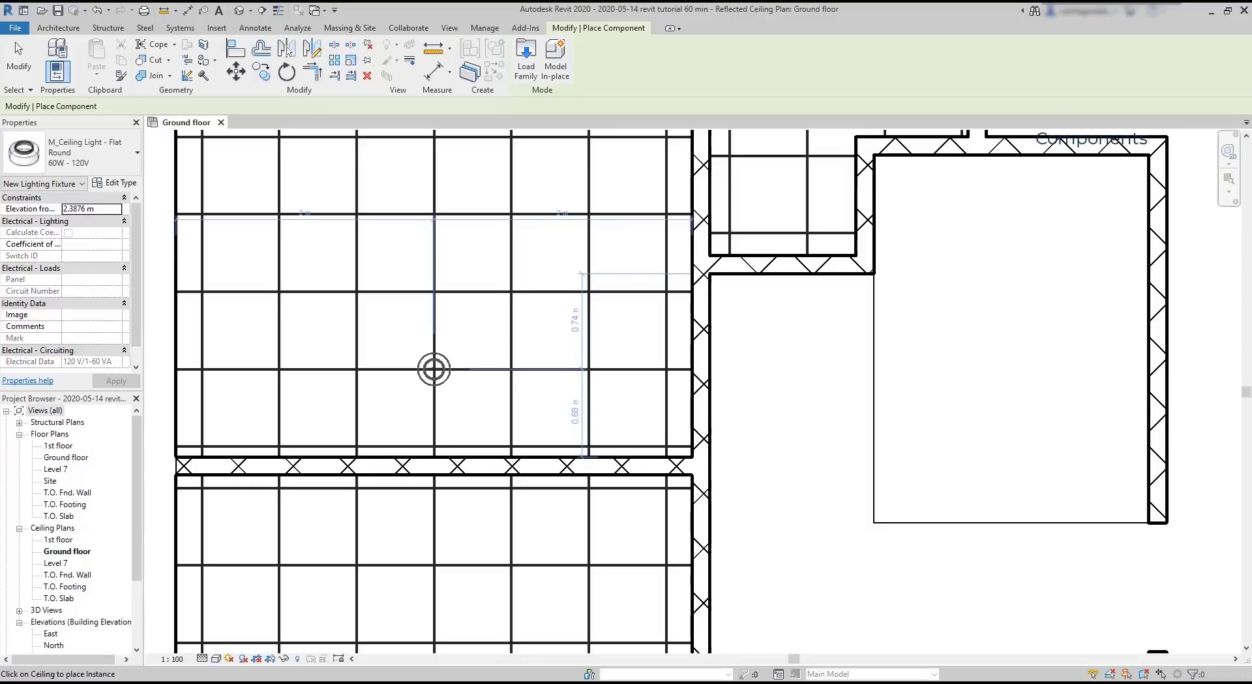
{"action": "left_click", "coordinate": [434, 369]}
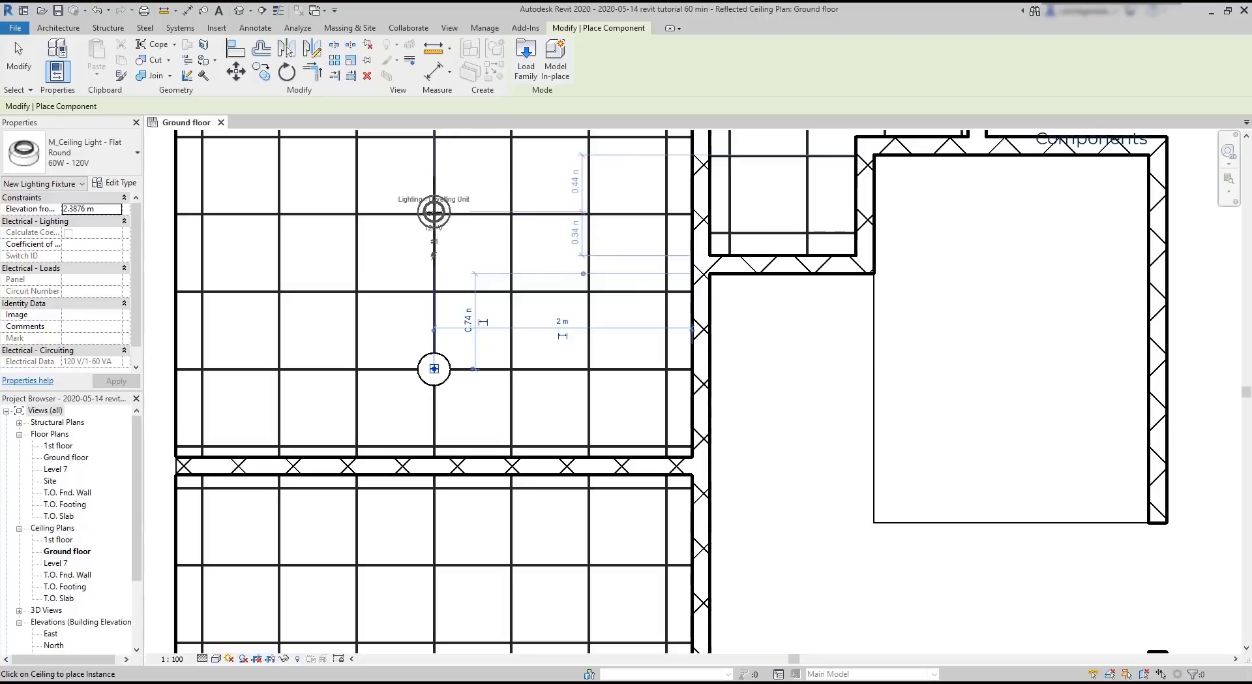
{"action": "left_click", "coordinate": [433, 214]}
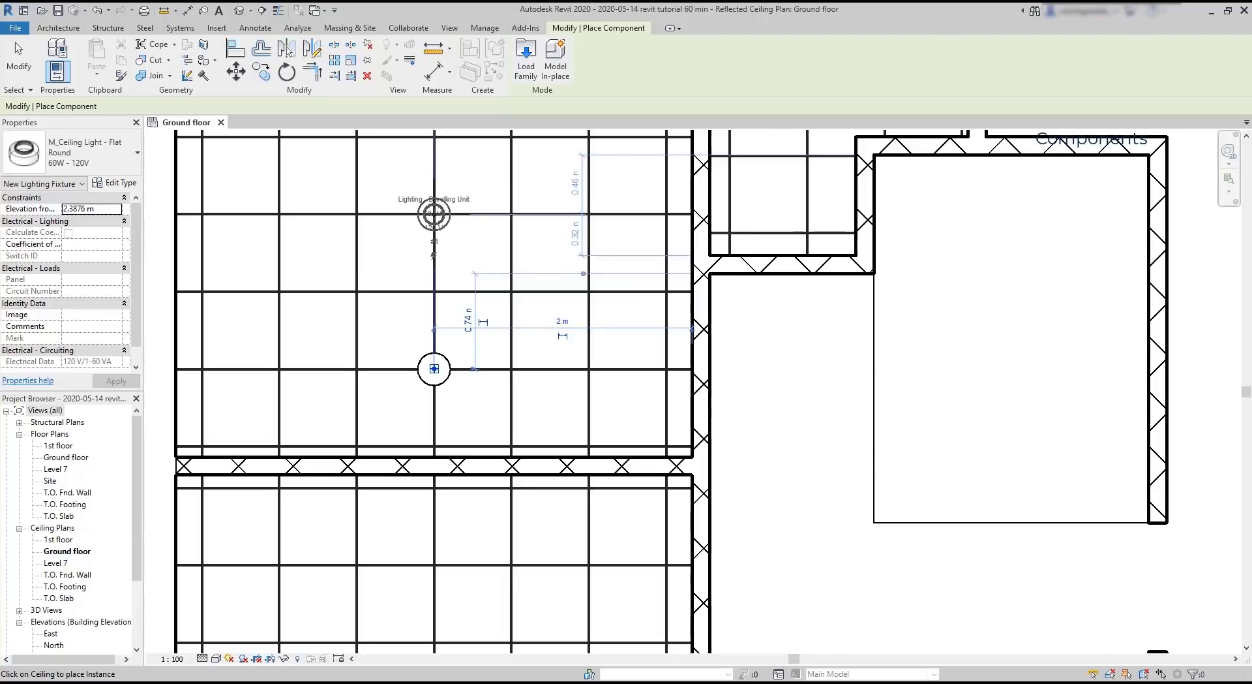
{"action": "scroll", "coordinate": [434, 214], "scroll_direction": "up", "scroll_amount": 2}
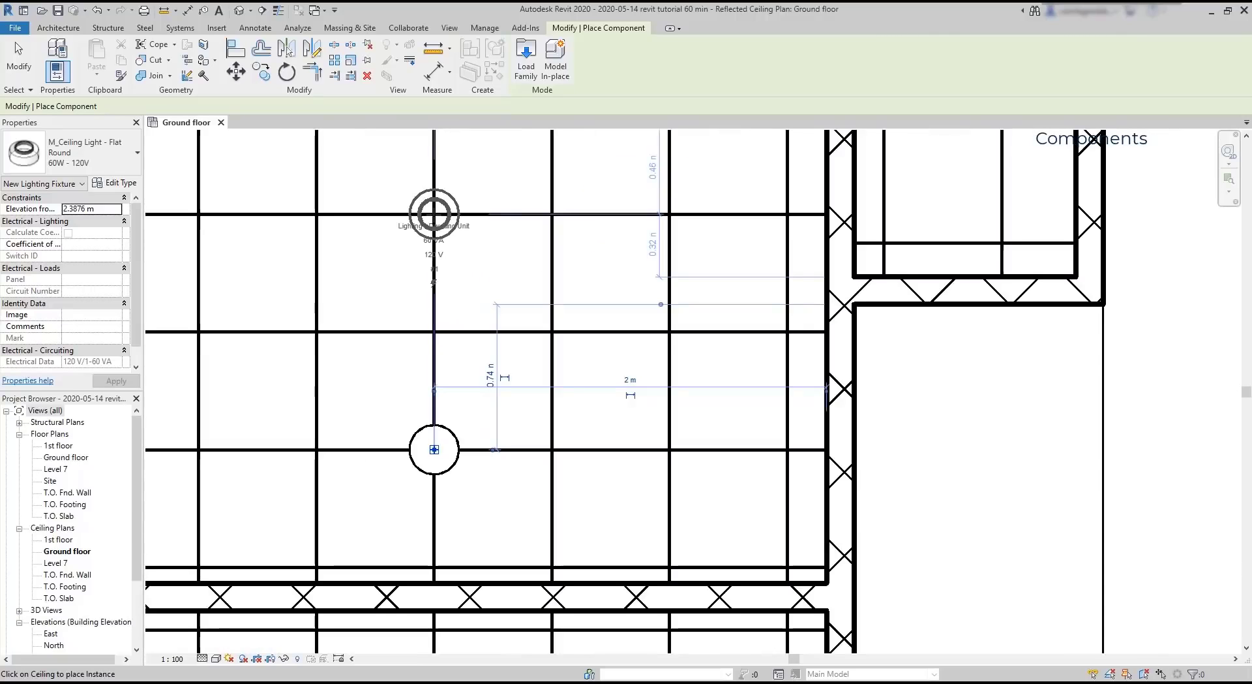
{"action": "left_click", "coordinate": [434, 213]}
{"action": "scroll", "coordinate": [522, 246], "scroll_direction": "down", "scroll_amount": 3}
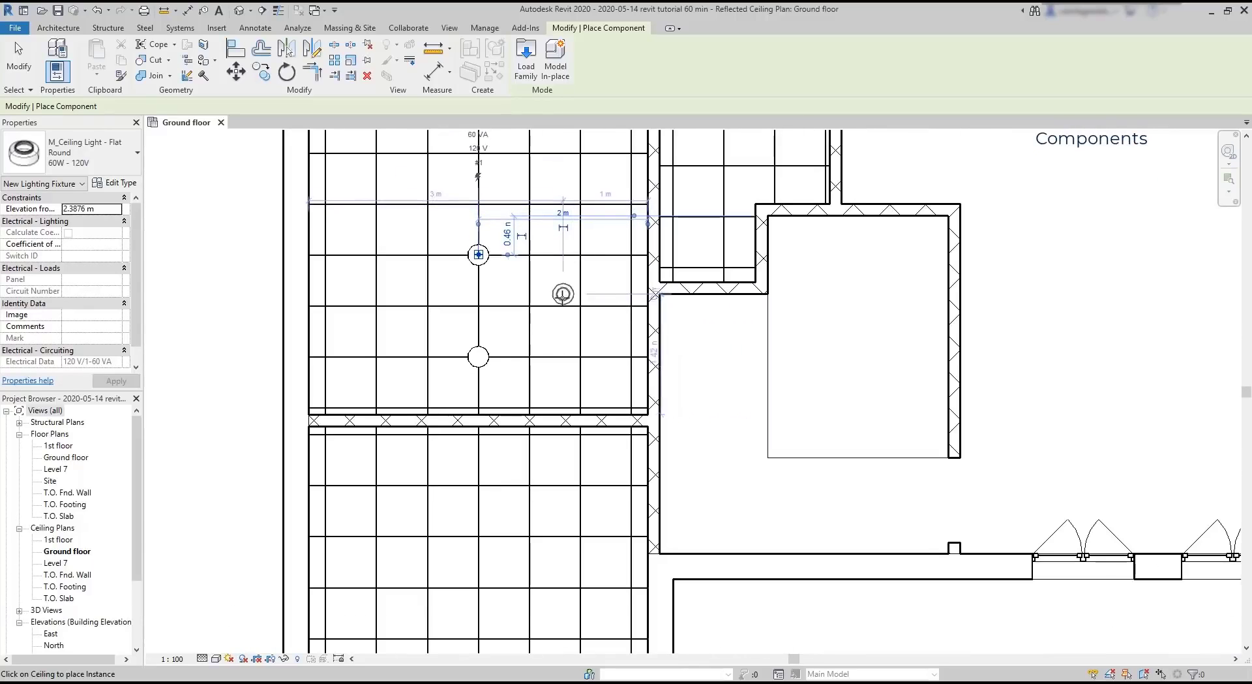
{"action": "scroll", "coordinate": [470, 234], "scroll_direction": "down", "scroll_amount": 2}
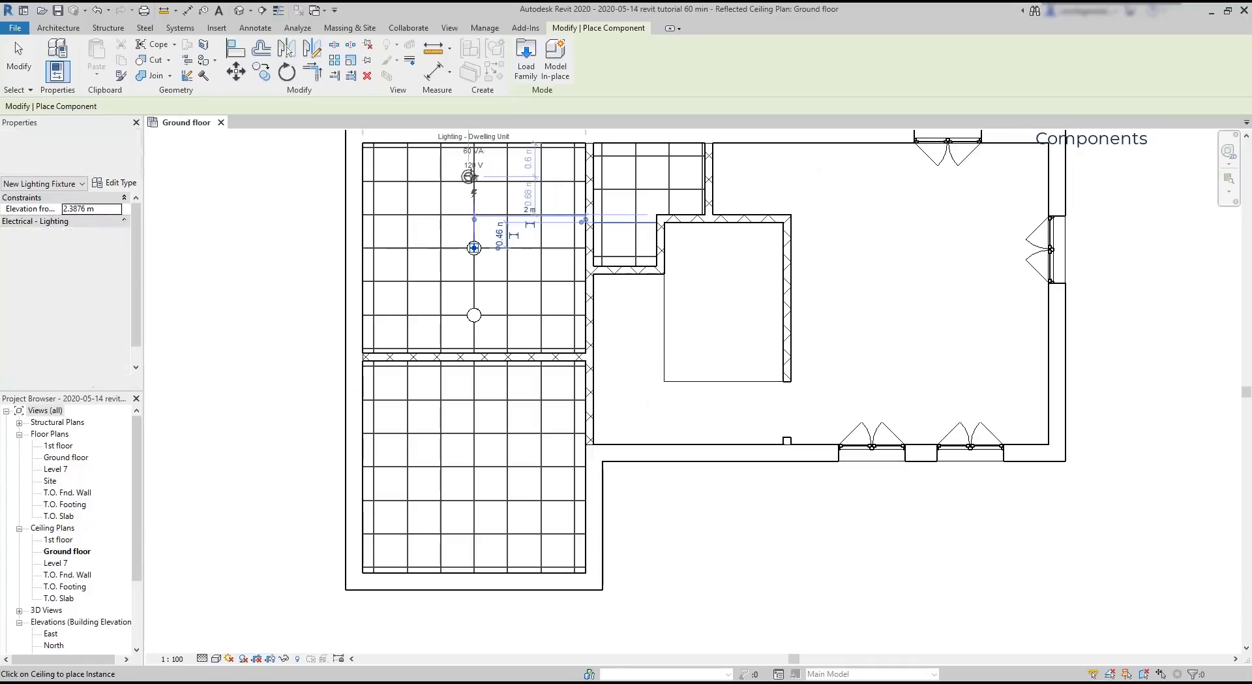
{"action": "scroll", "coordinate": [500, 182], "scroll_direction": "up", "scroll_amount": 4}
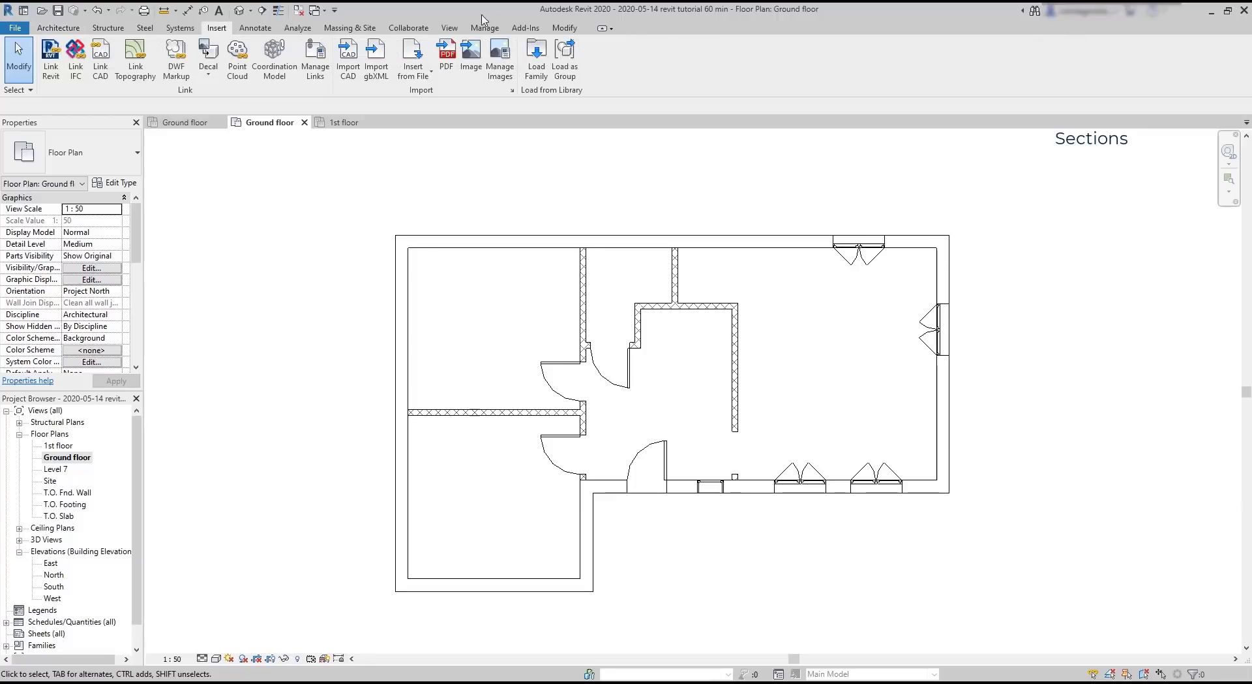
Step: Draw a horizontal building section across the Ground floor plan, from outside the left exterior wall to outside the right one
{"action": "left_click", "coordinate": [450, 28]}
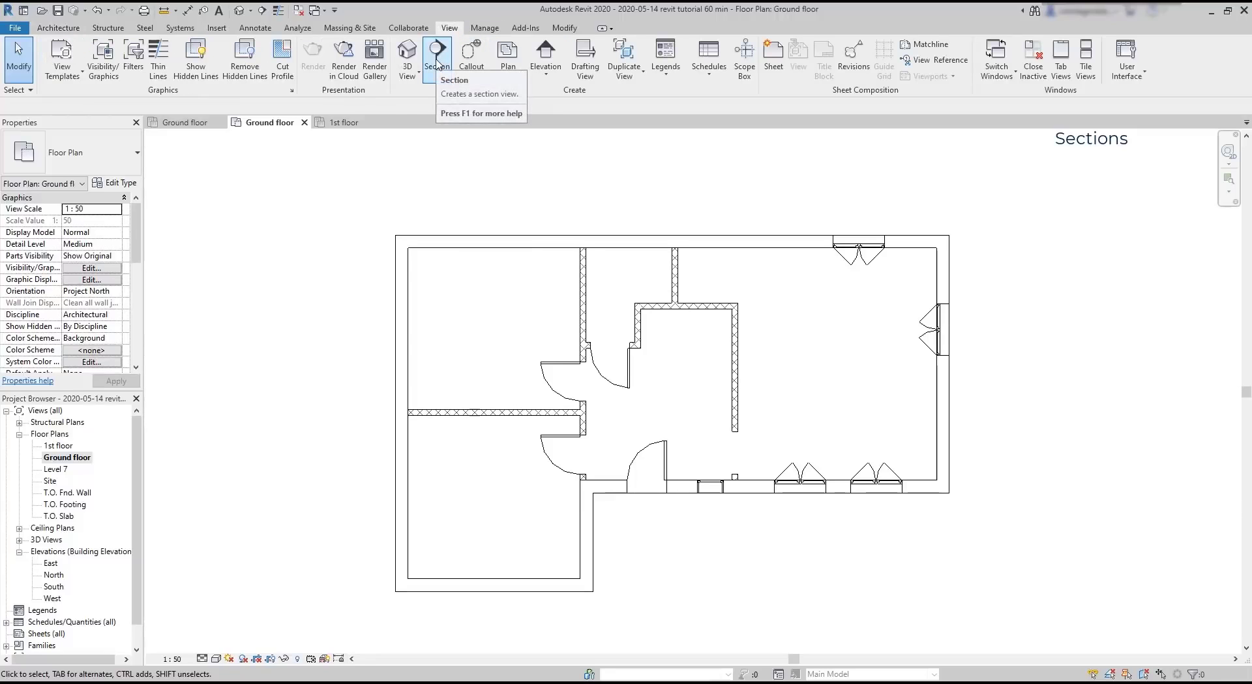
{"action": "left_click", "coordinate": [437, 63]}
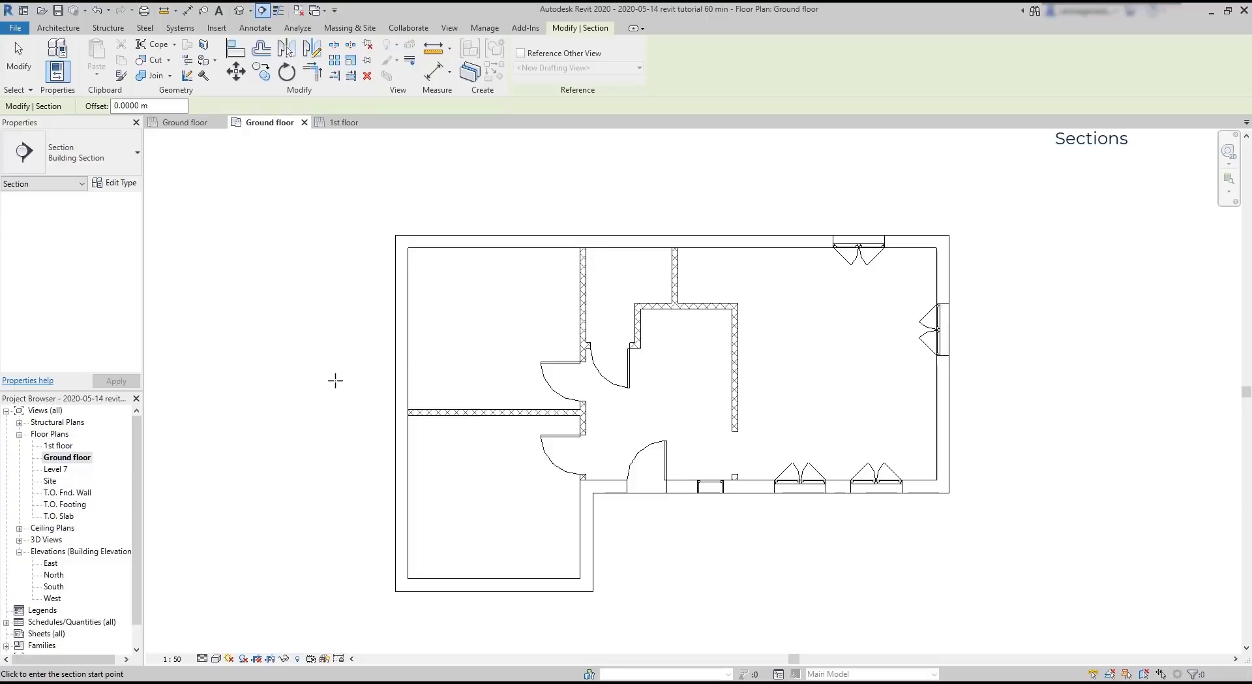
{"action": "left_click", "coordinate": [336, 380]}
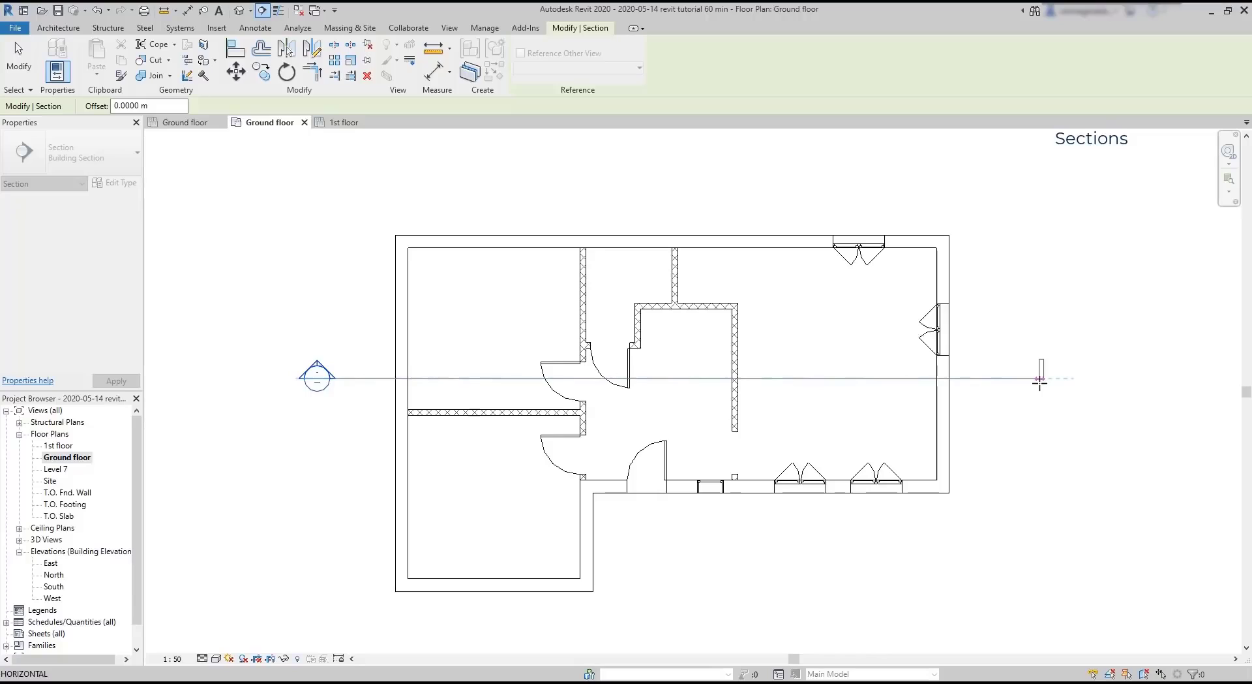
{"action": "left_click", "coordinate": [1040, 378]}
{"action": "key", "text": "Escape"}
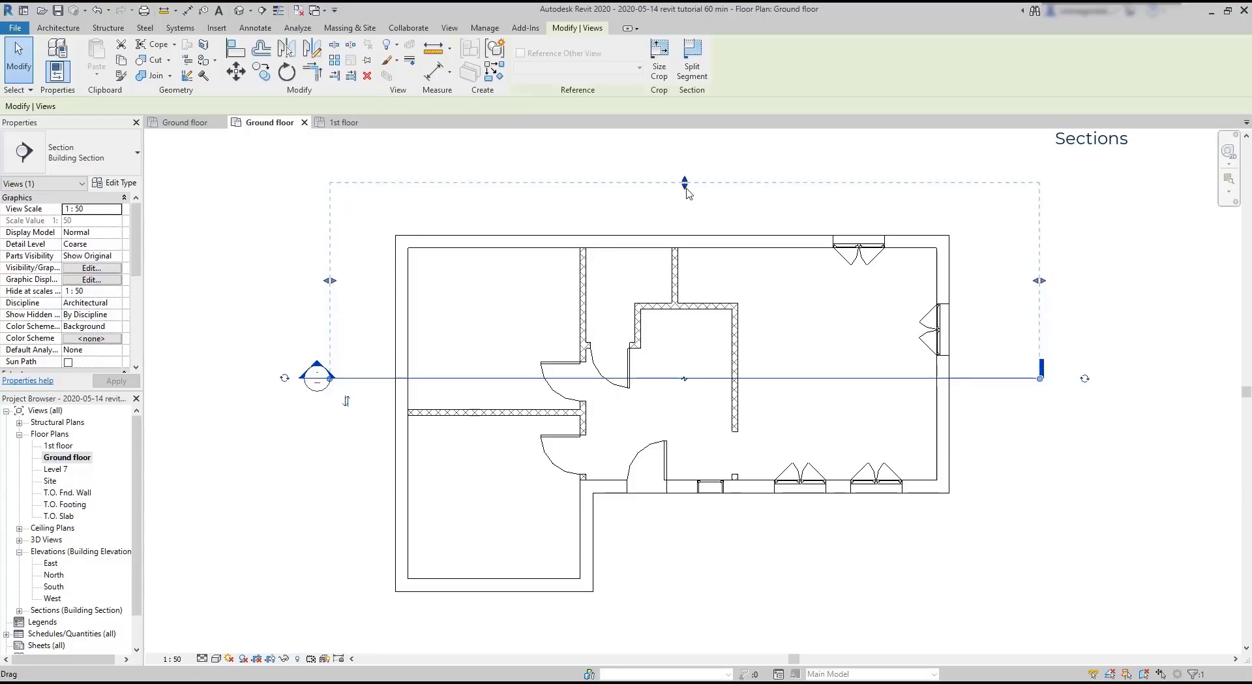
Step: Pull the section's far clip closer to the upper exterior wall, then flip the viewing direction and flip it back
{"action": "mouse_move", "coordinate": [685, 184]}
{"action": "left_mouse_down"}
{"action": "mouse_move", "coordinate": [689, 280]}
{"action": "mouse_move", "coordinate": [744, 506]}
{"action": "mouse_move", "coordinate": [731, 381]}
{"action": "mouse_move", "coordinate": [683, 189]}
{"action": "mouse_move", "coordinate": [686, 204]}
{"action": "left_mouse_up"}
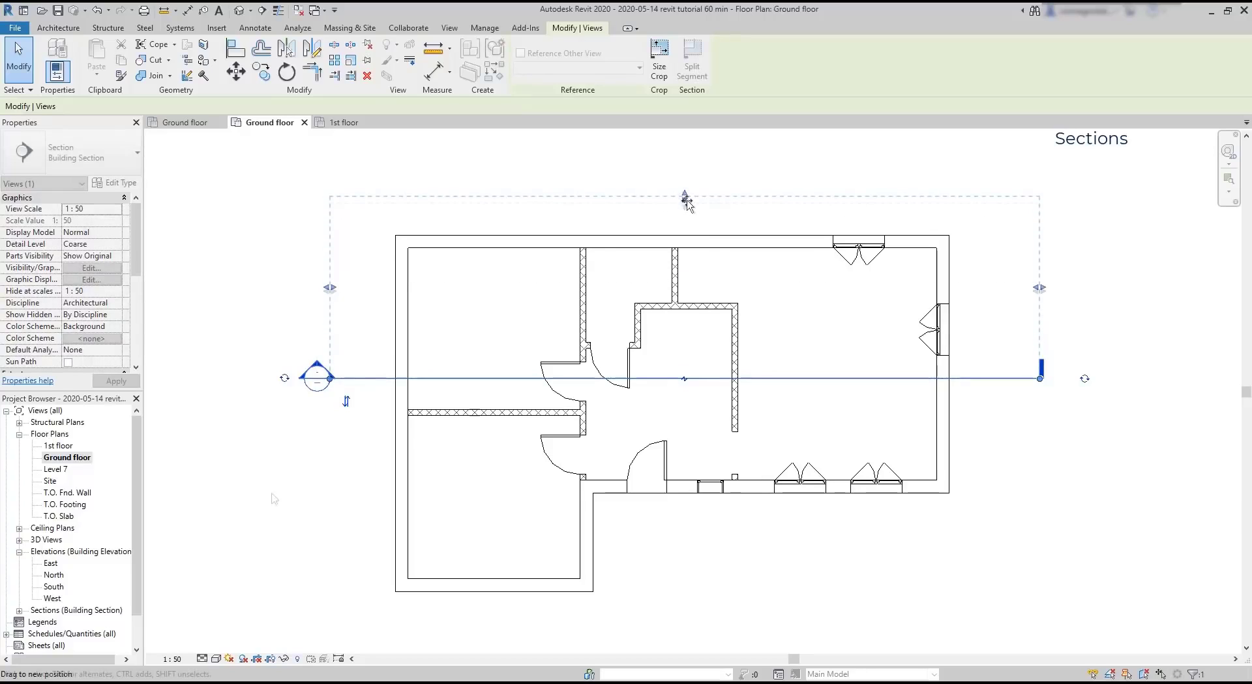
{"action": "left_click", "coordinate": [346, 403]}
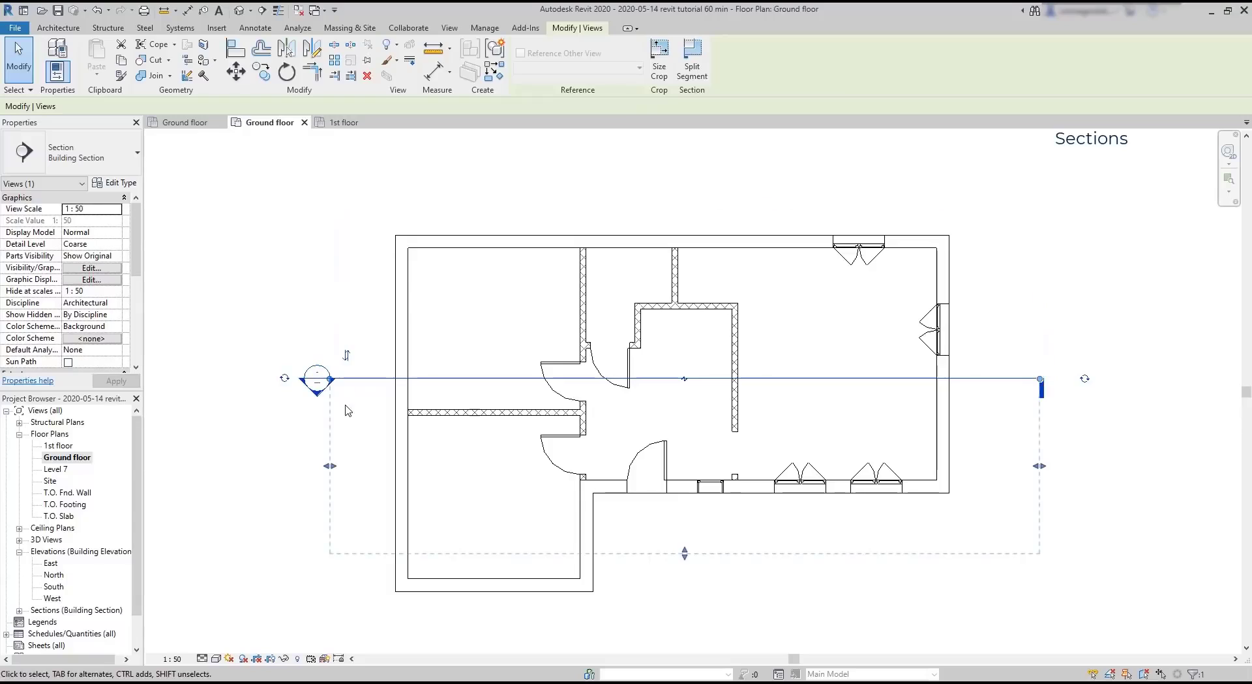
{"action": "left_click", "coordinate": [346, 356]}
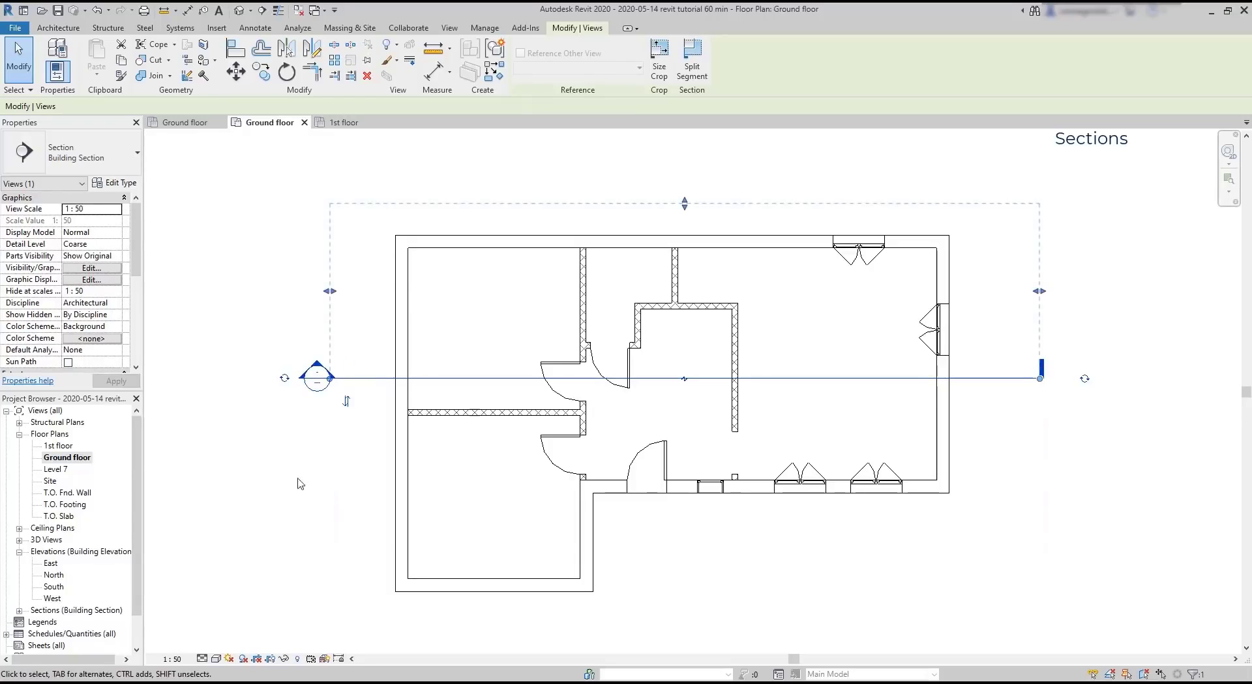
Step: Open the Section 1 view, then reduce its depth in plan to just beyond the section line and reopen it to compare
{"action": "left_click", "coordinate": [19, 610]}
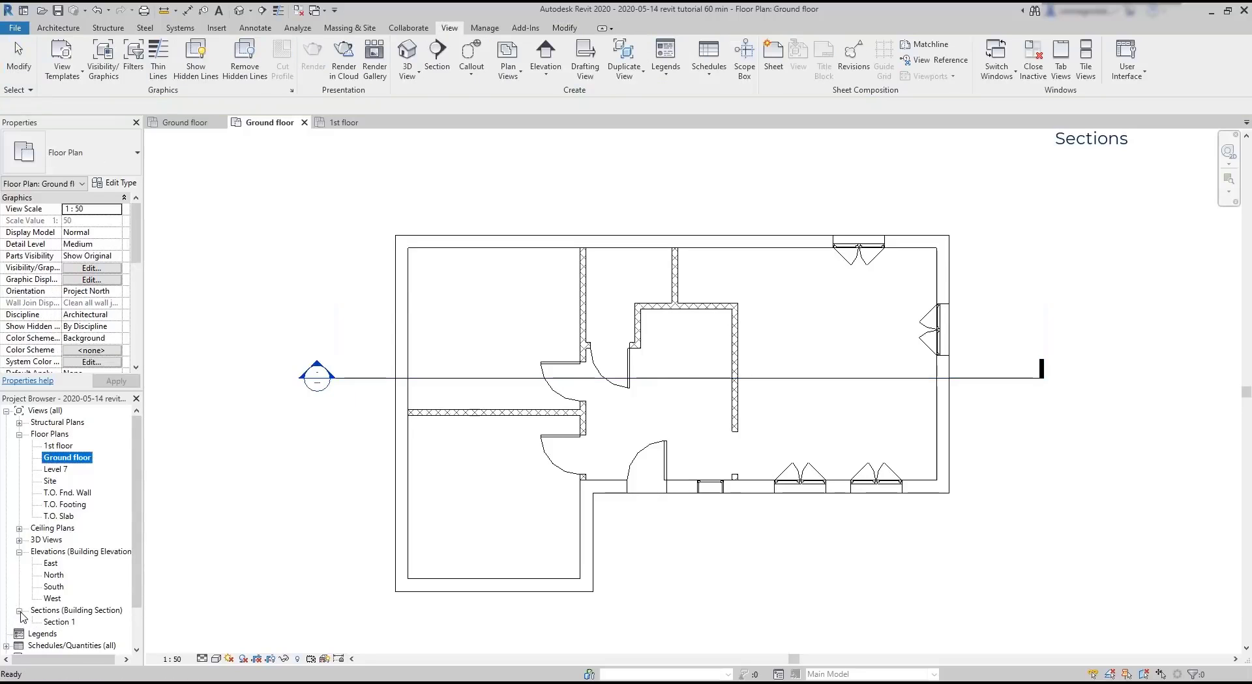
{"action": "double_click", "coordinate": [52, 622]}
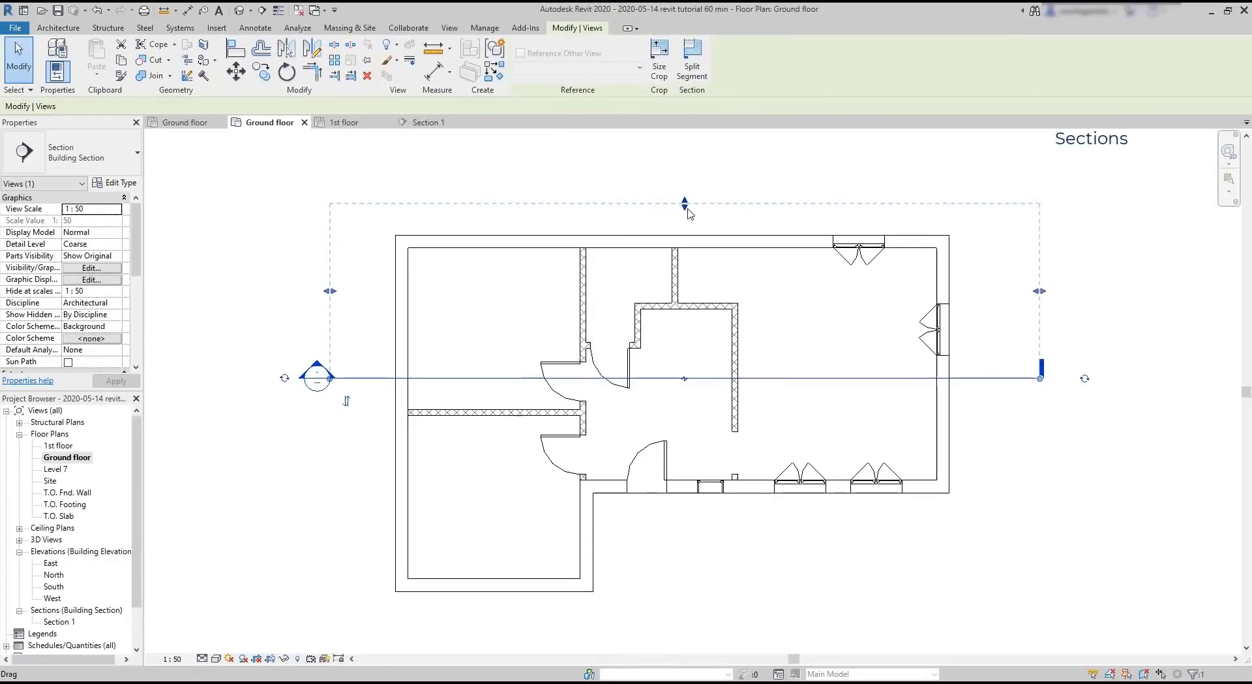
{"action": "left_click_drag", "start_coordinate": [686, 207], "coordinate": [680, 361]}
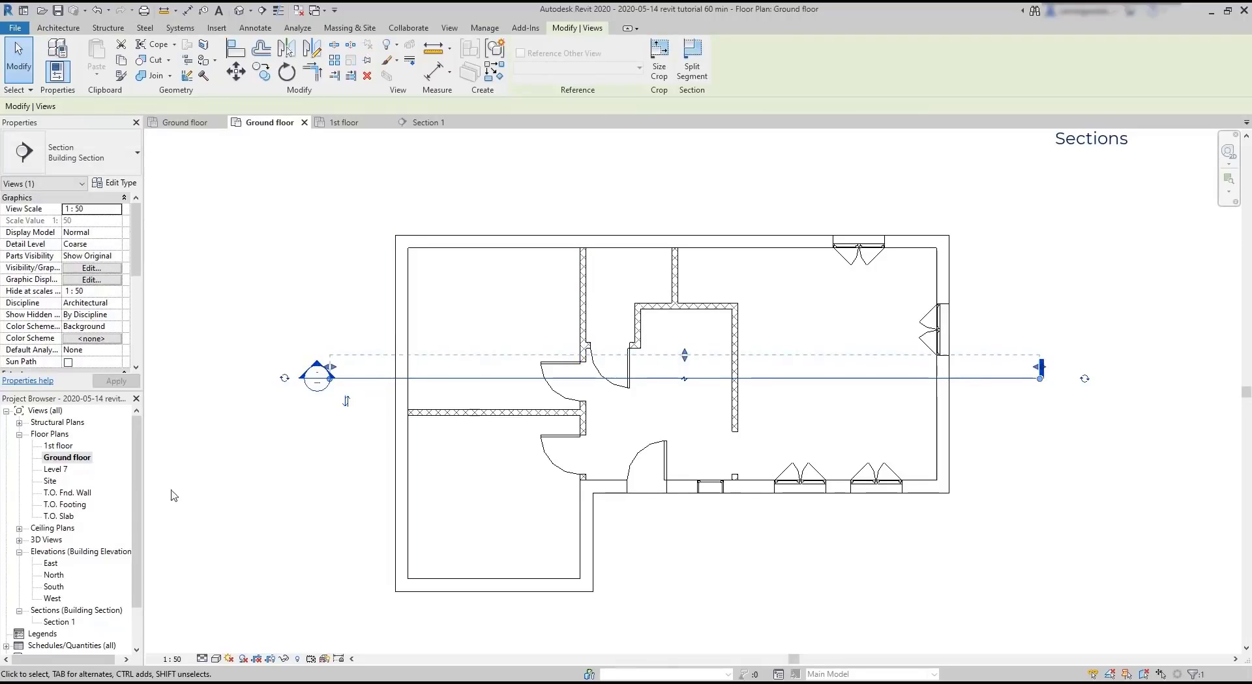
{"action": "double_click", "coordinate": [53, 623]}
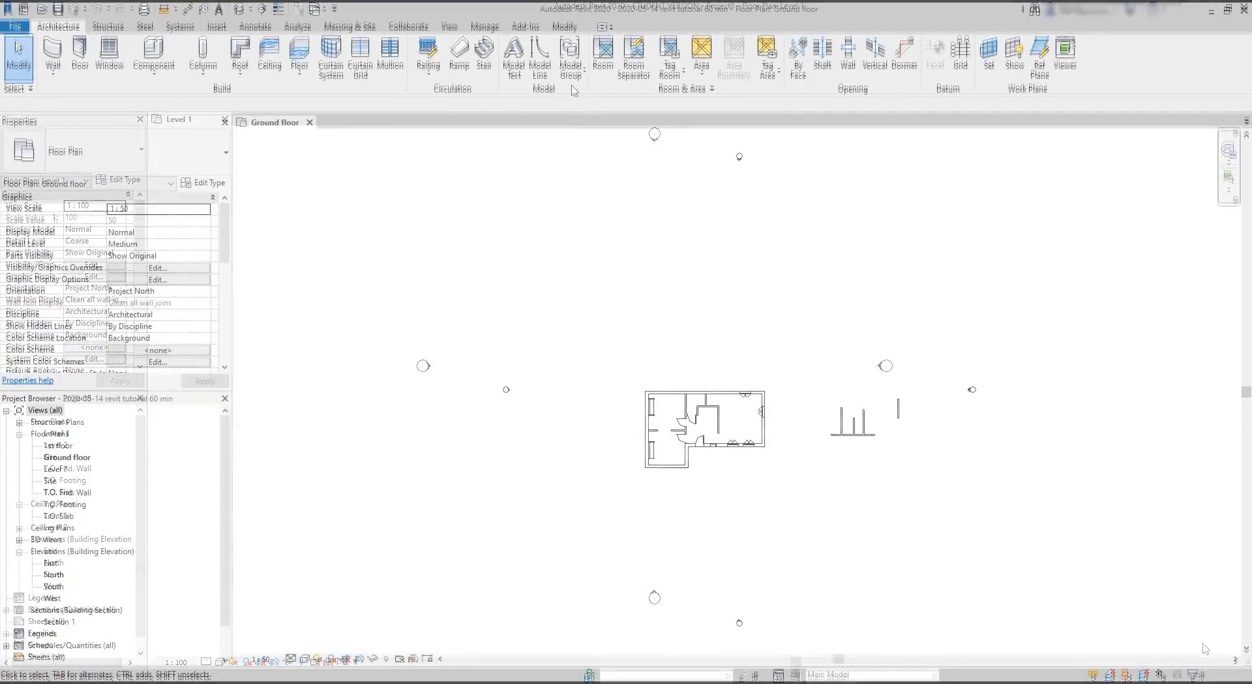
Step: Copy the upper-left room's ceiling light from its centre to the grid intersection two tiles to the right
{"action": "left_click", "coordinate": [565, 25]}
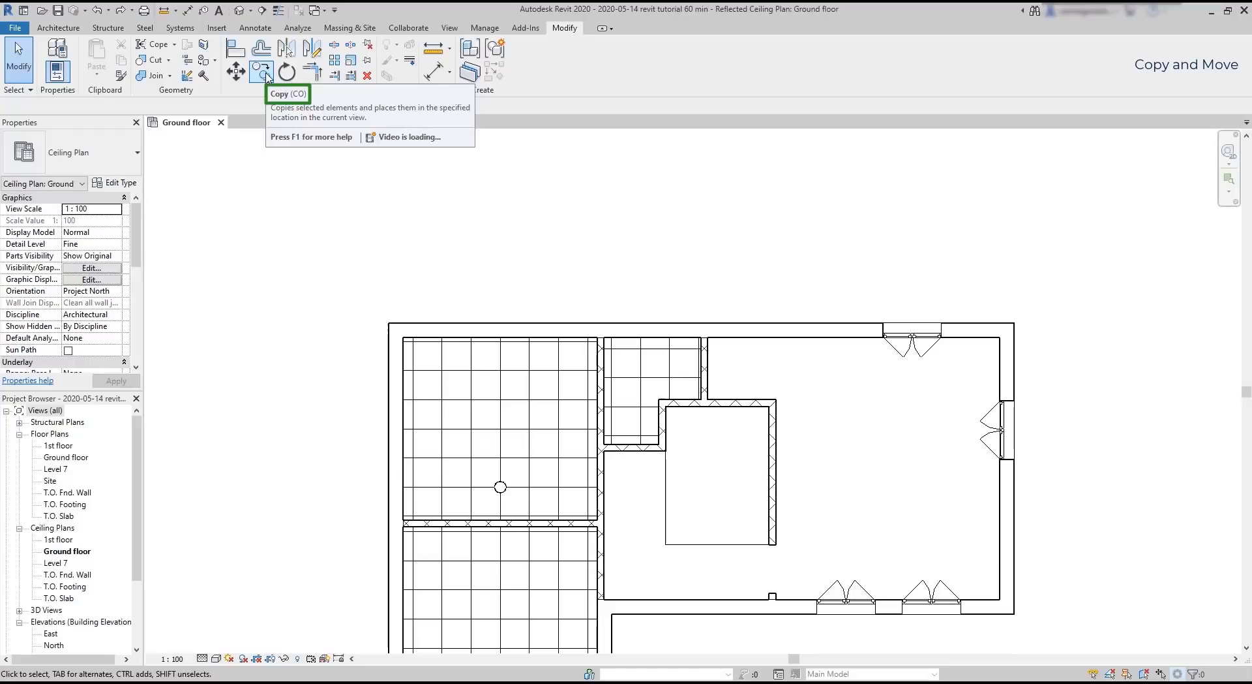
{"action": "left_click", "coordinate": [267, 76]}
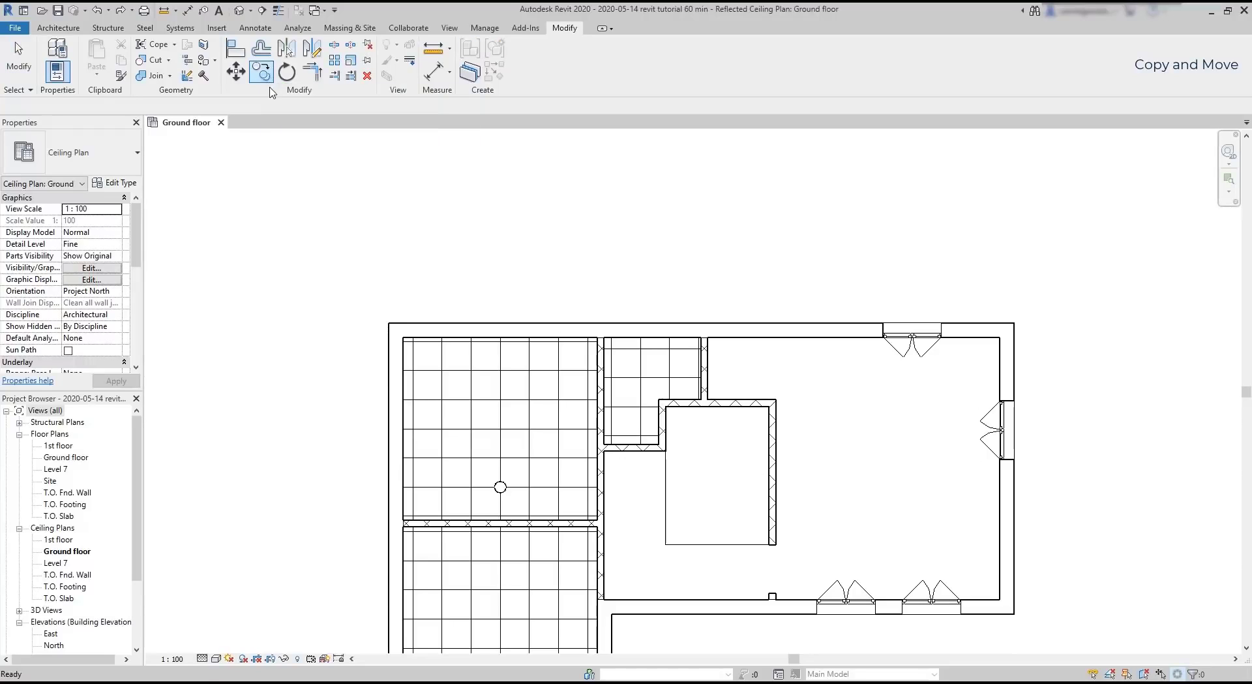
{"action": "scroll", "coordinate": [509, 513], "scroll_direction": "up", "scroll_amount": 1}
{"action": "scroll", "coordinate": [508, 512], "scroll_direction": "up", "scroll_amount": 4}
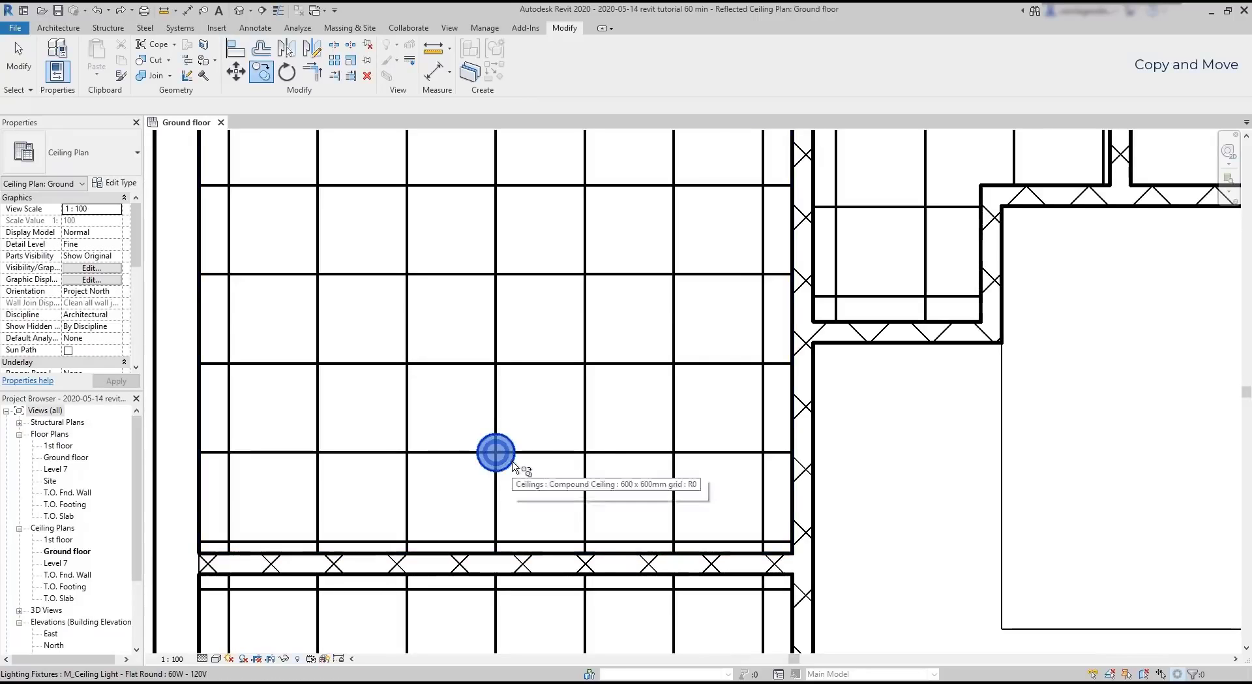
{"action": "left_click", "coordinate": [514, 467]}
{"action": "key", "text": "Return"}
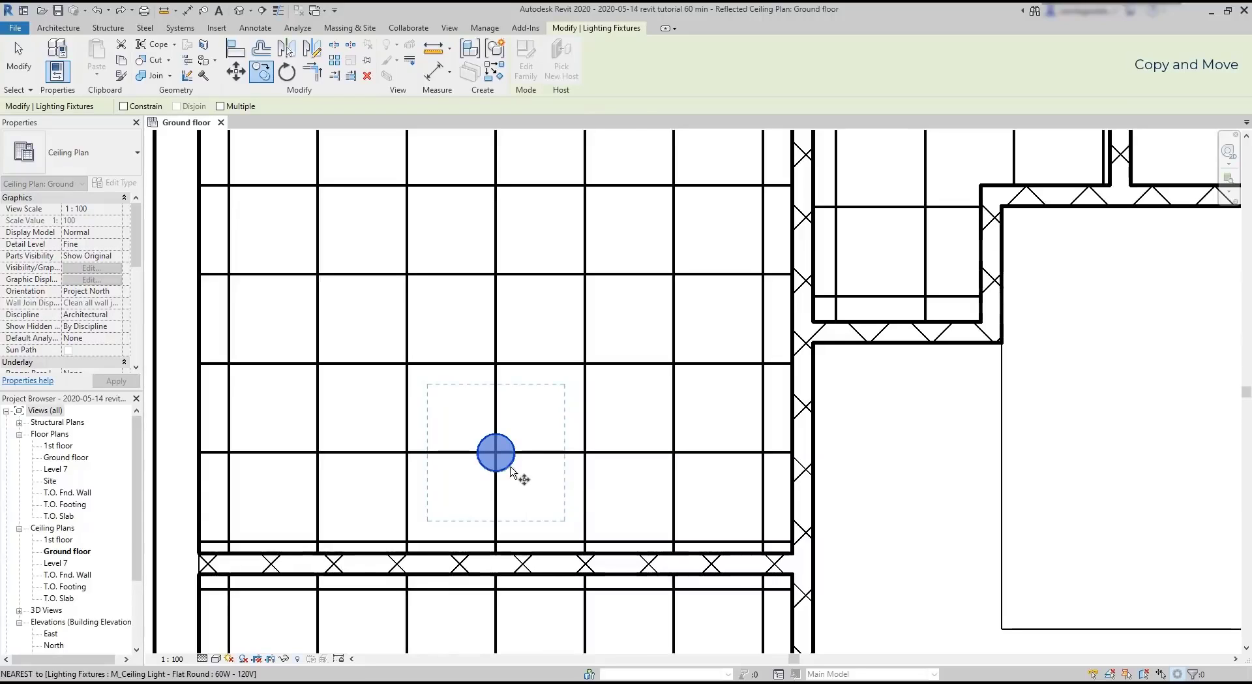
{"action": "left_click", "coordinate": [496, 452]}
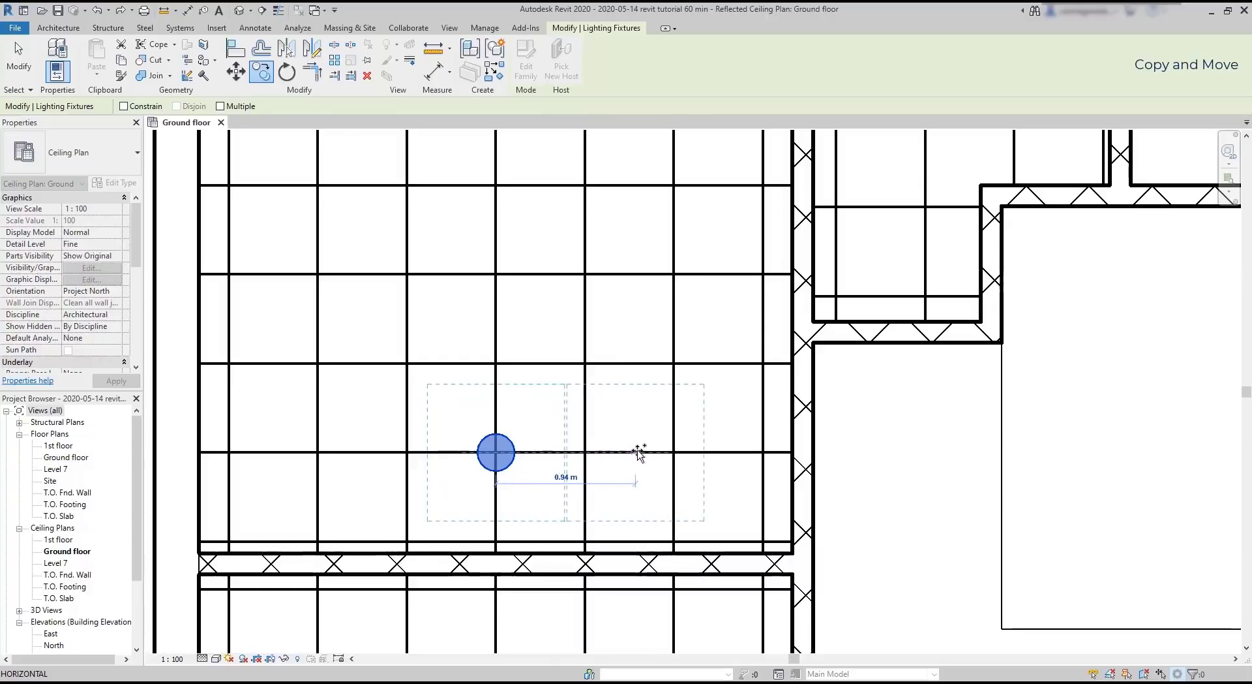
{"action": "left_click", "coordinate": [674, 452]}
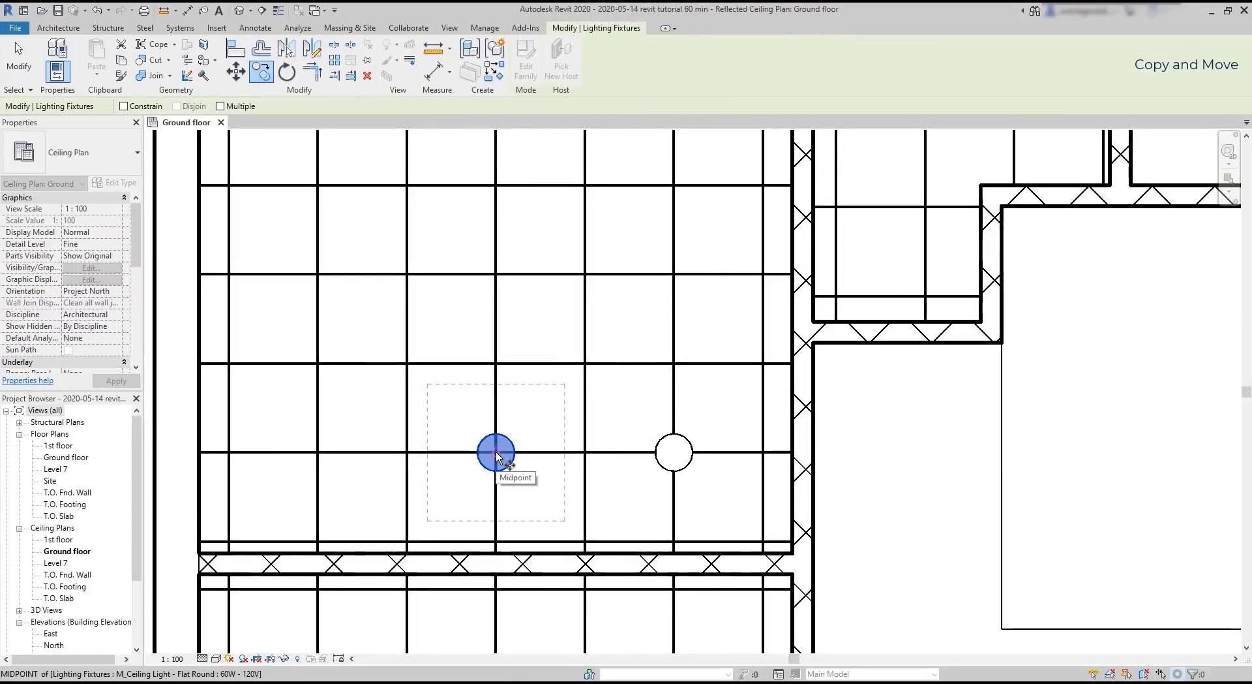
Step: Copy the original ceiling light about 1.2 m to the left, onto the grid intersection two tiles away
{"action": "left_click", "coordinate": [496, 452]}
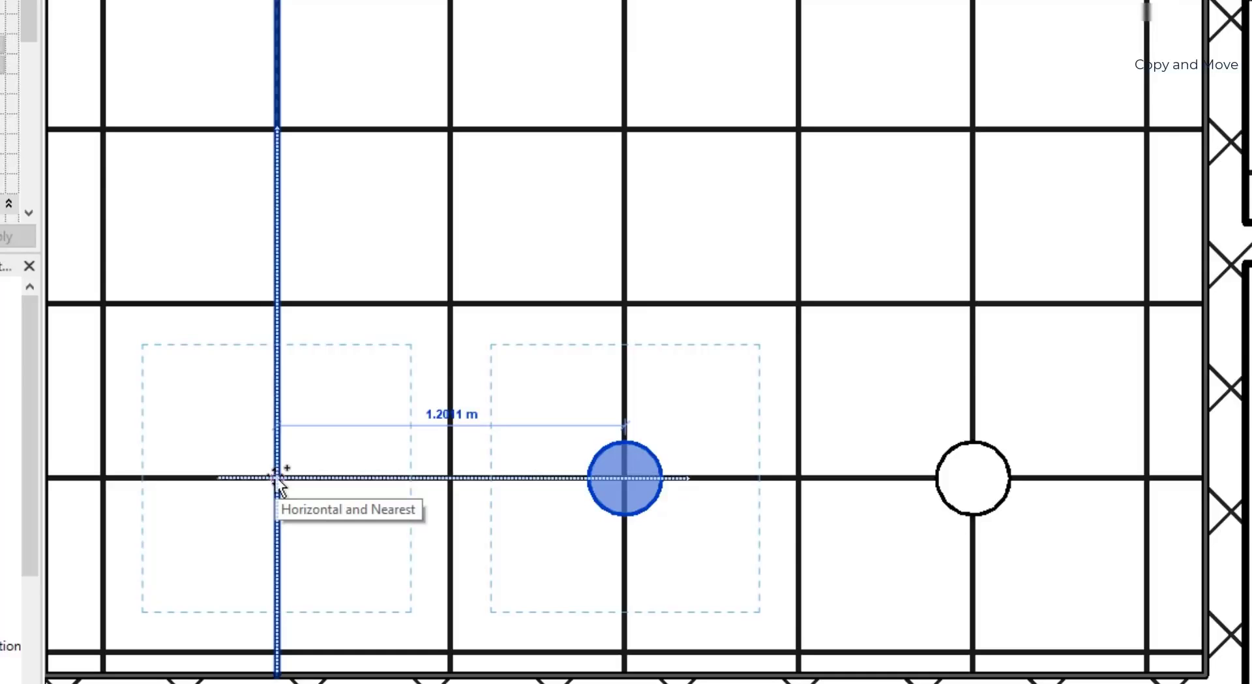
{"action": "scroll", "coordinate": [277, 478], "scroll_direction": "down", "scroll_amount": 4}
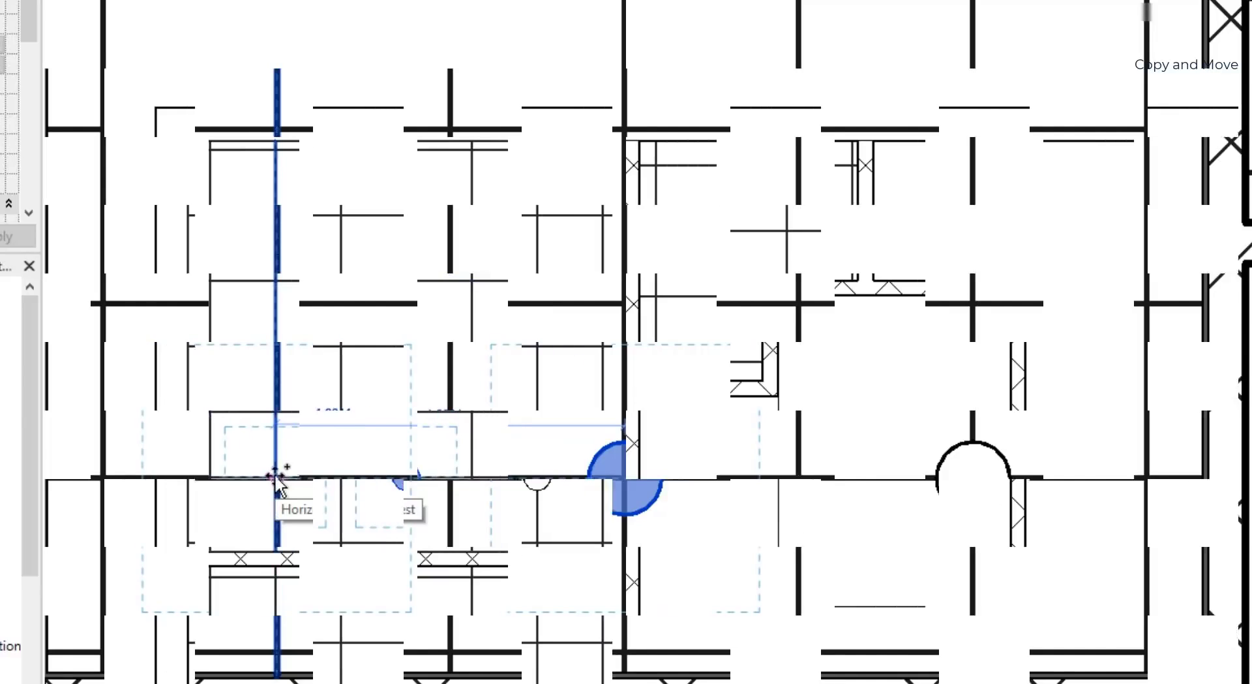
{"action": "left_click", "coordinate": [276, 479]}
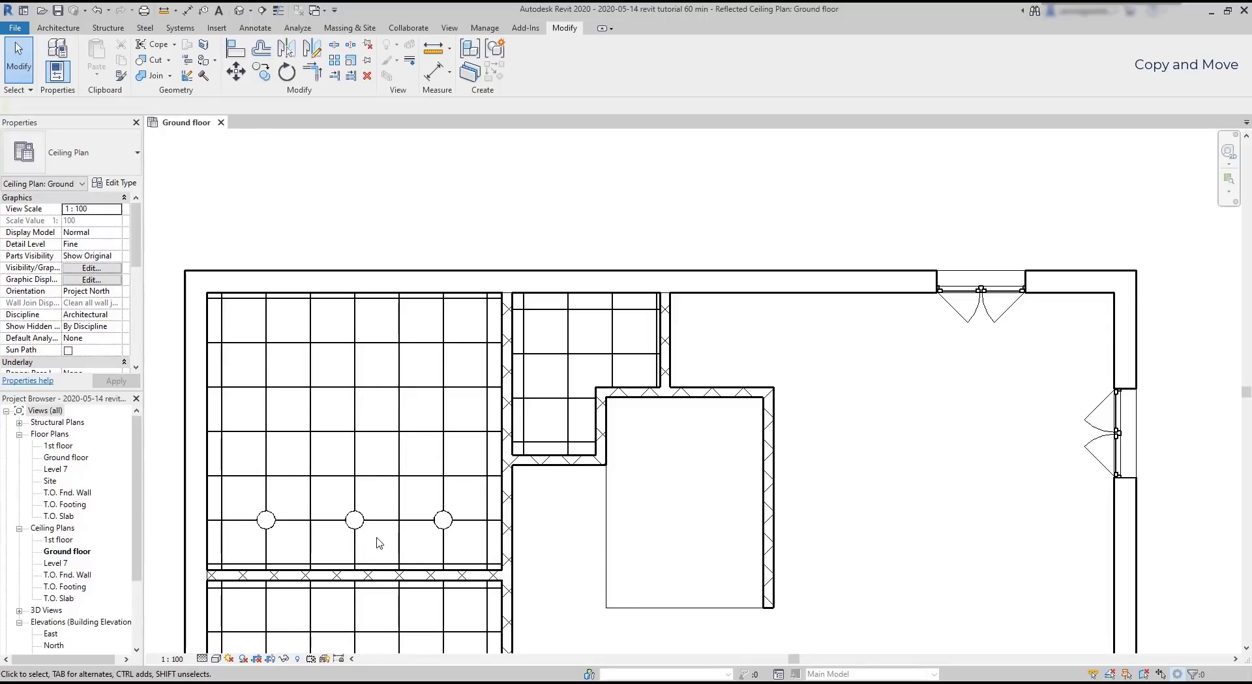
Step: Move the middle and right-hand ceiling lights together one grid tile up in the upper-left room
{"action": "left_click", "coordinate": [236, 71]}
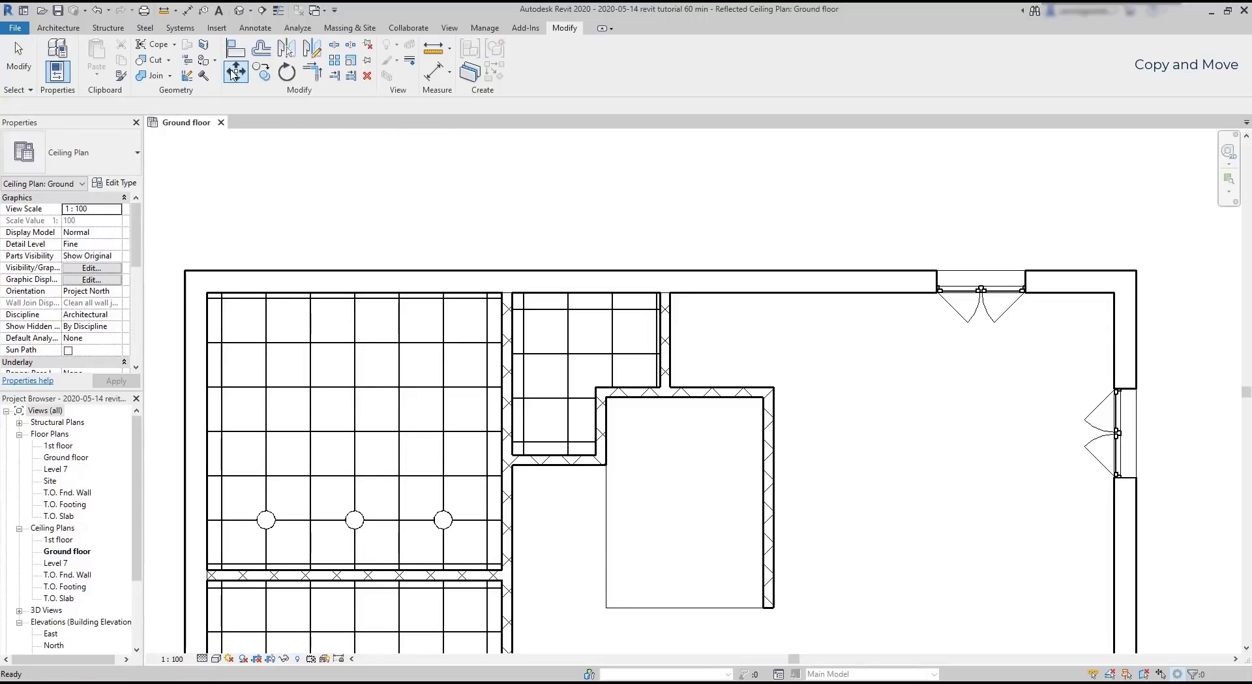
{"action": "left_click", "coordinate": [354, 520]}
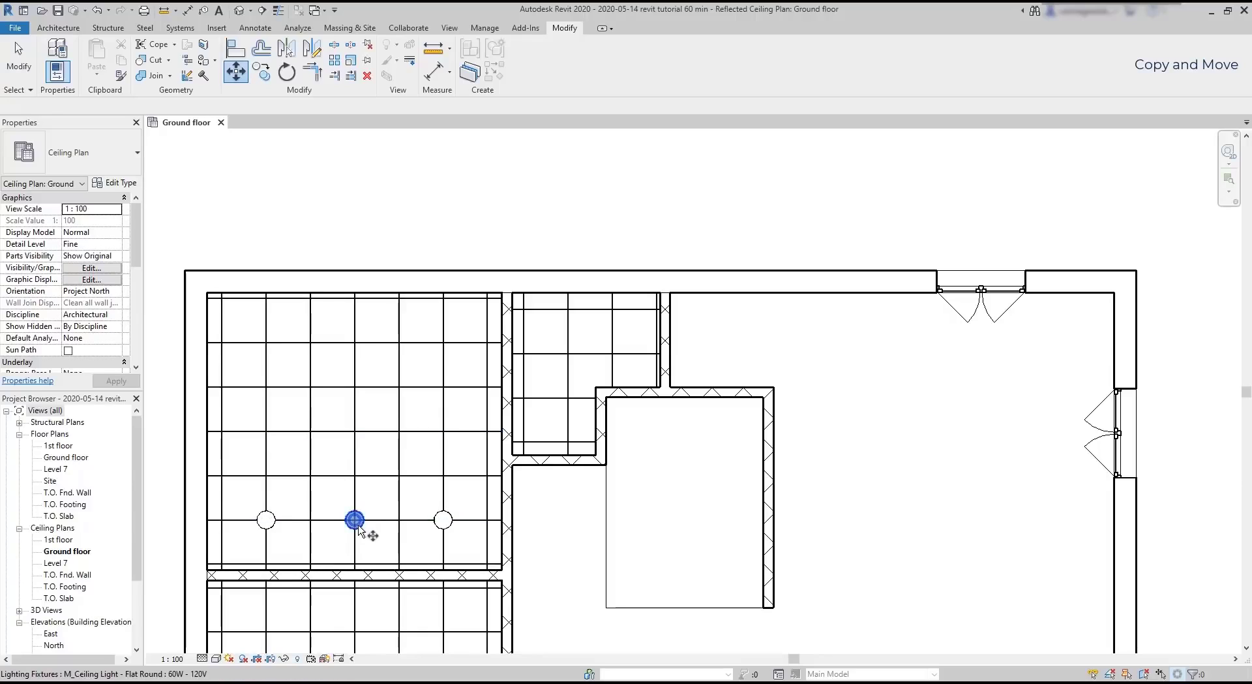
{"action": "left_click", "coordinate": [443, 522]}
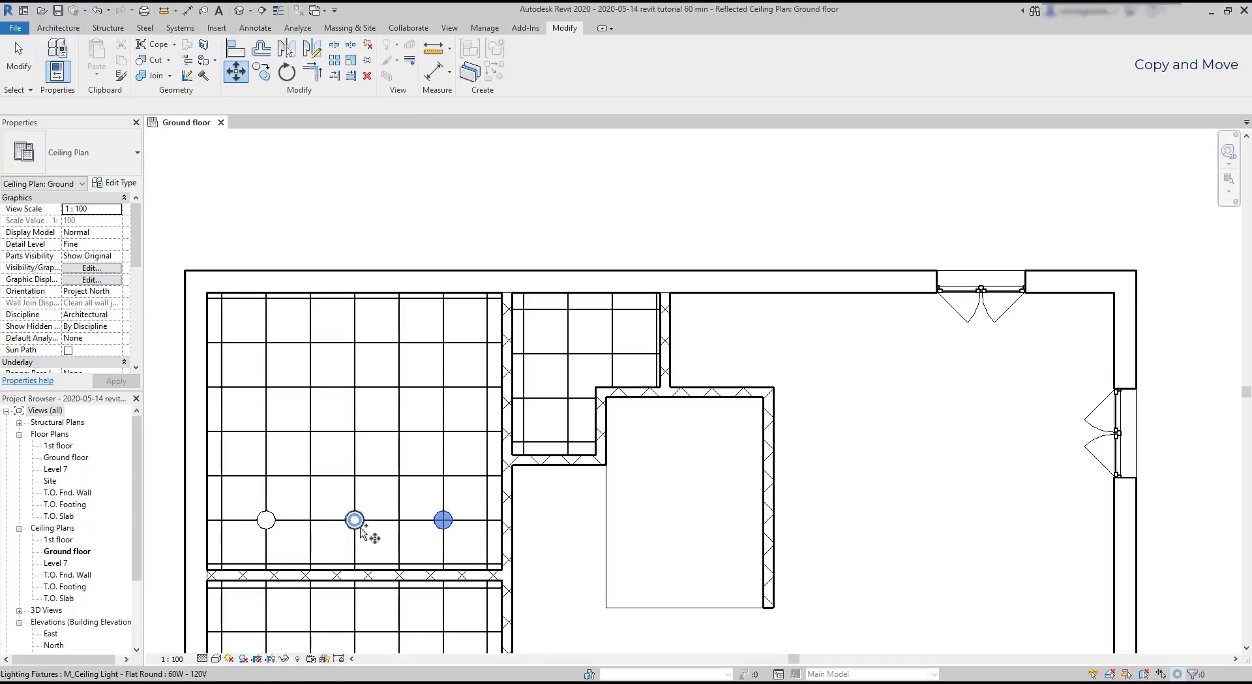
{"action": "left_click", "coordinate": [364, 531], "text": "ctrl"}
{"action": "key", "text": "Return"}
{"action": "scroll", "coordinate": [391, 537], "scroll_direction": "up", "scroll_amount": 4}
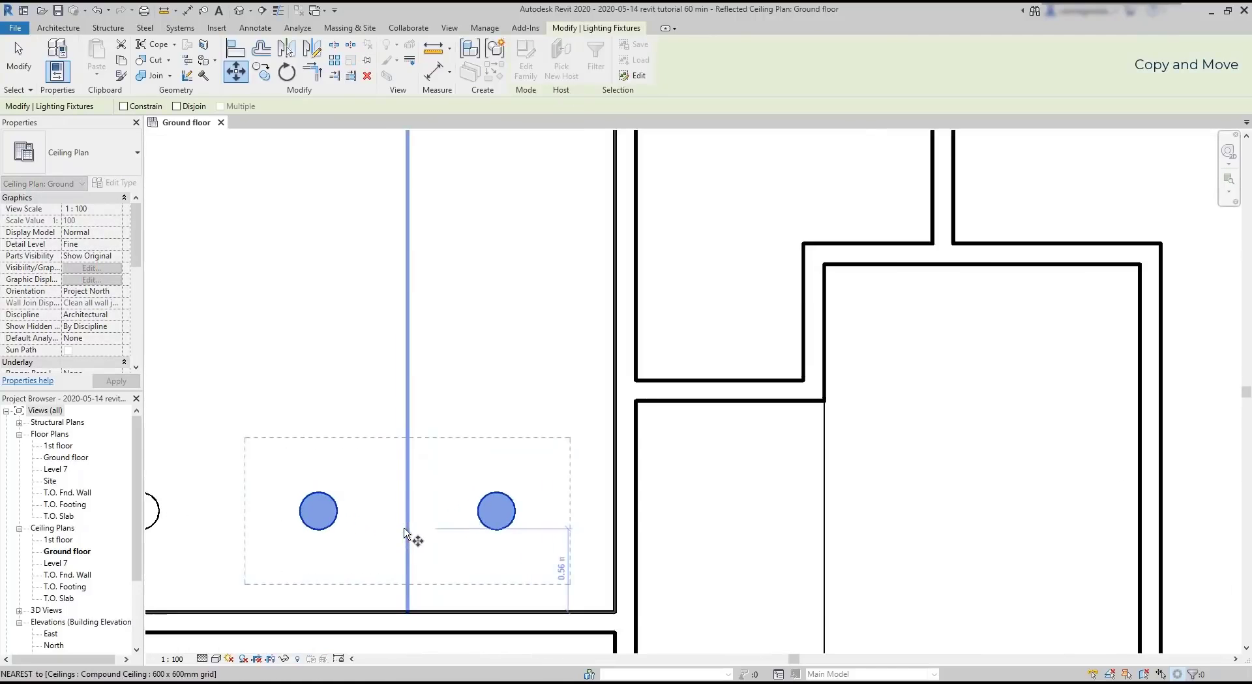
{"action": "left_click", "coordinate": [496, 511]}
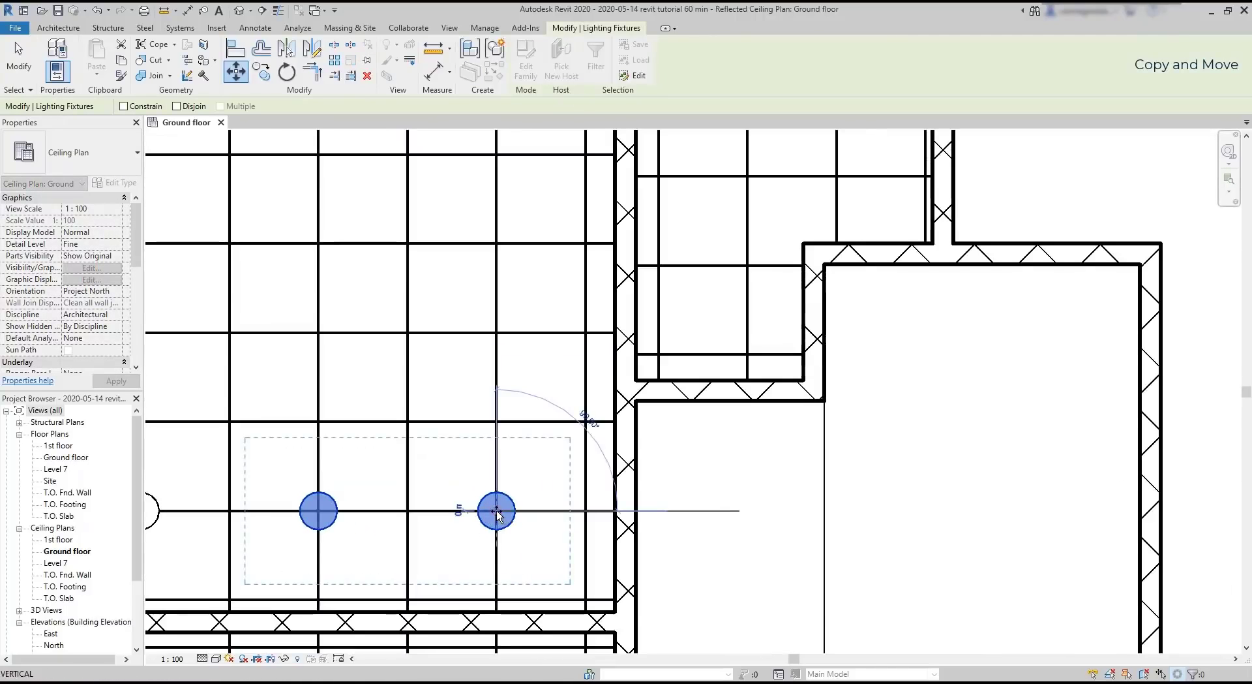
{"action": "left_click", "coordinate": [498, 422]}
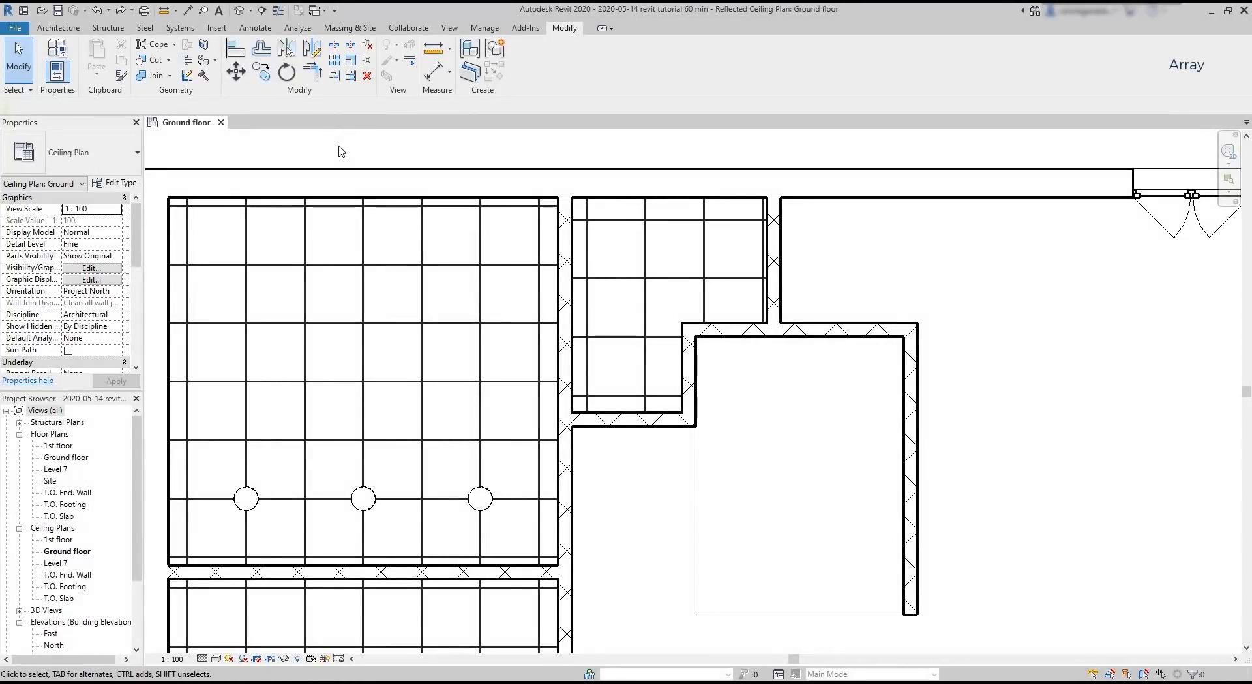
Step: Array the upper-left room's row of three ceiling lights as 4 grouped rows, spaced one grid tile (about 0.6 m) apart going up
{"action": "left_click", "coordinate": [336, 65]}
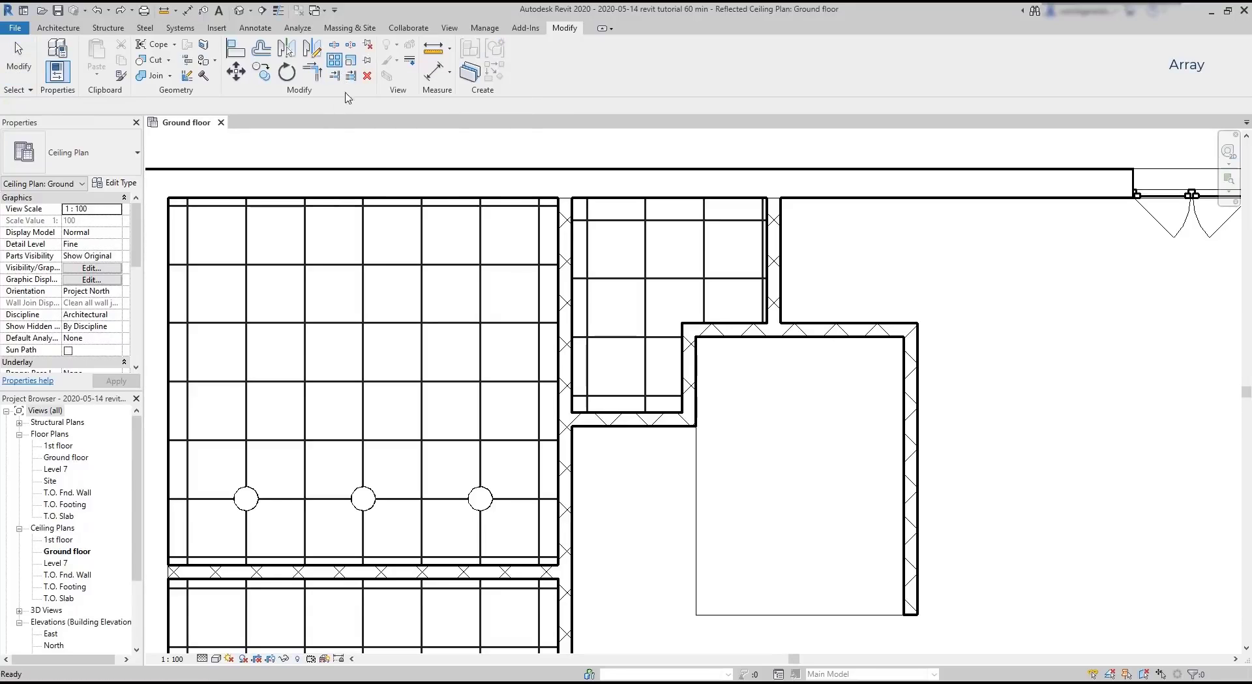
{"action": "left_click", "coordinate": [247, 500]}
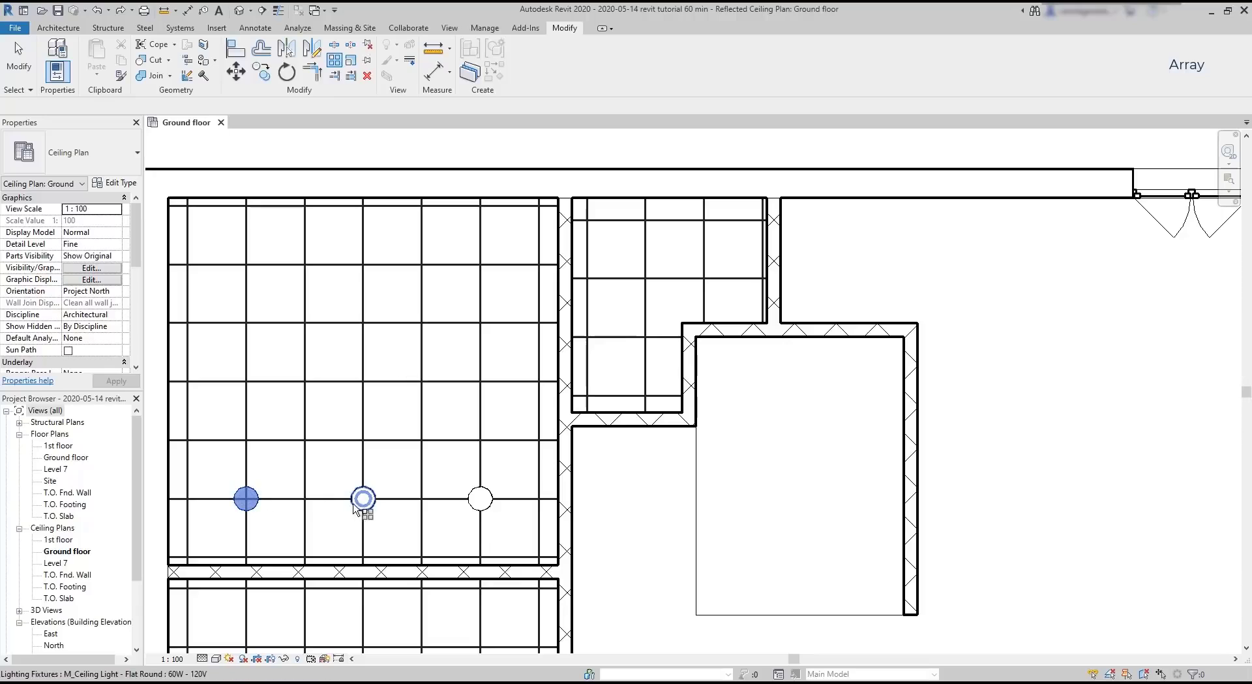
{"action": "left_click", "coordinate": [358, 503], "text": "ctrl"}
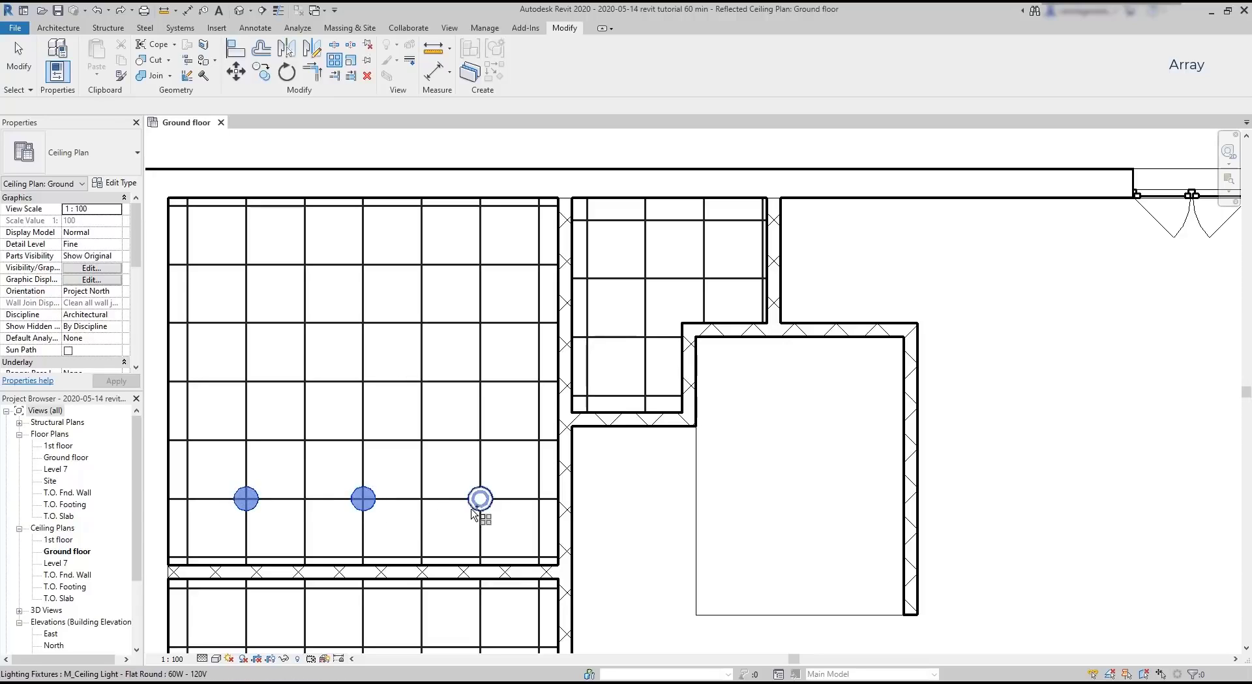
{"action": "left_click", "coordinate": [472, 513], "text": "ctrl"}
{"action": "key", "text": "Return"}
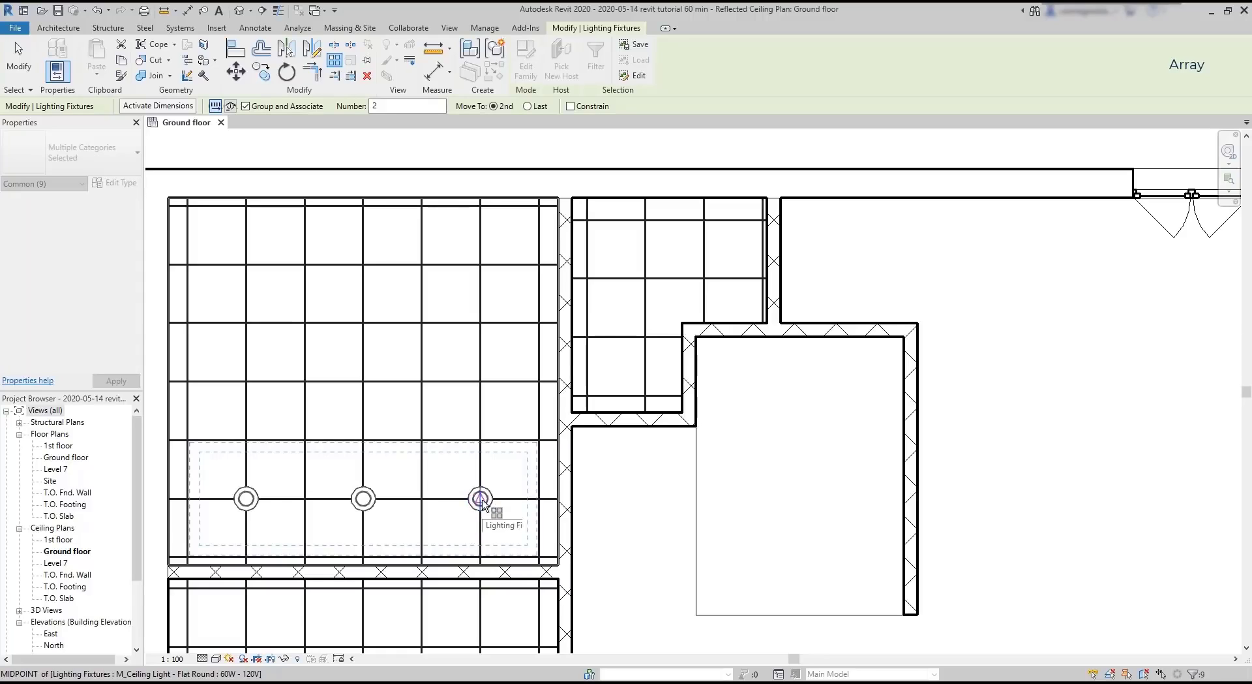
{"action": "left_click", "coordinate": [482, 500]}
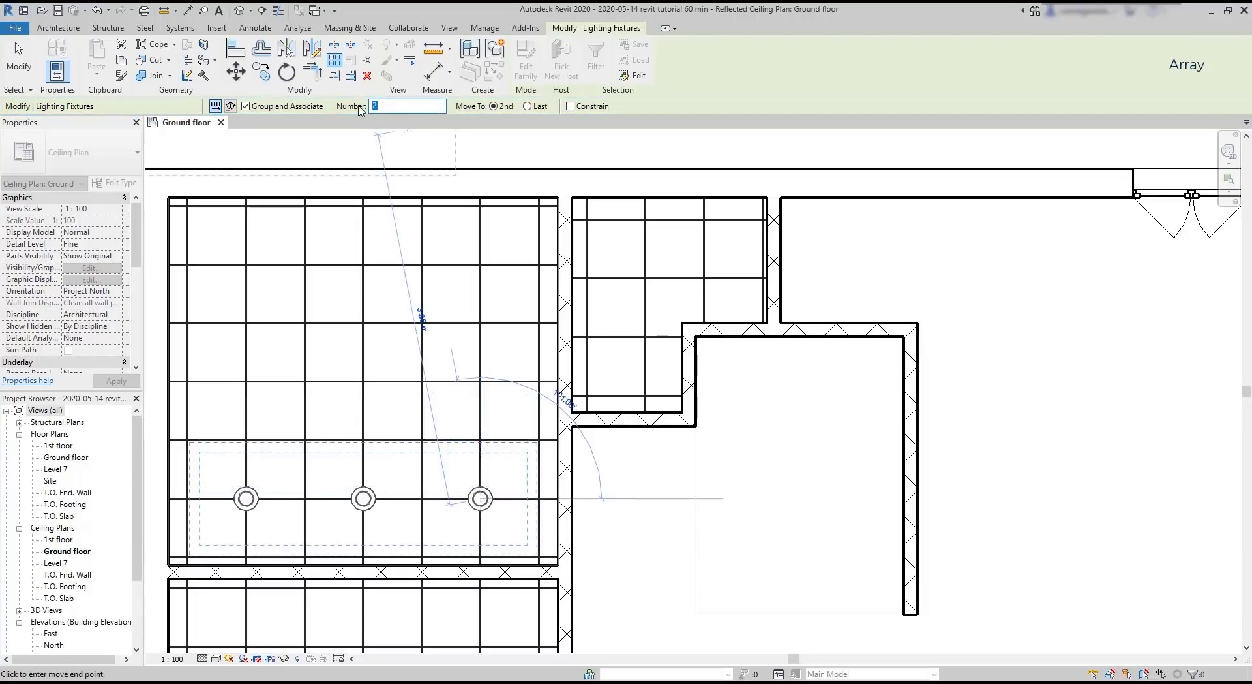
{"action": "type", "text": "4"}
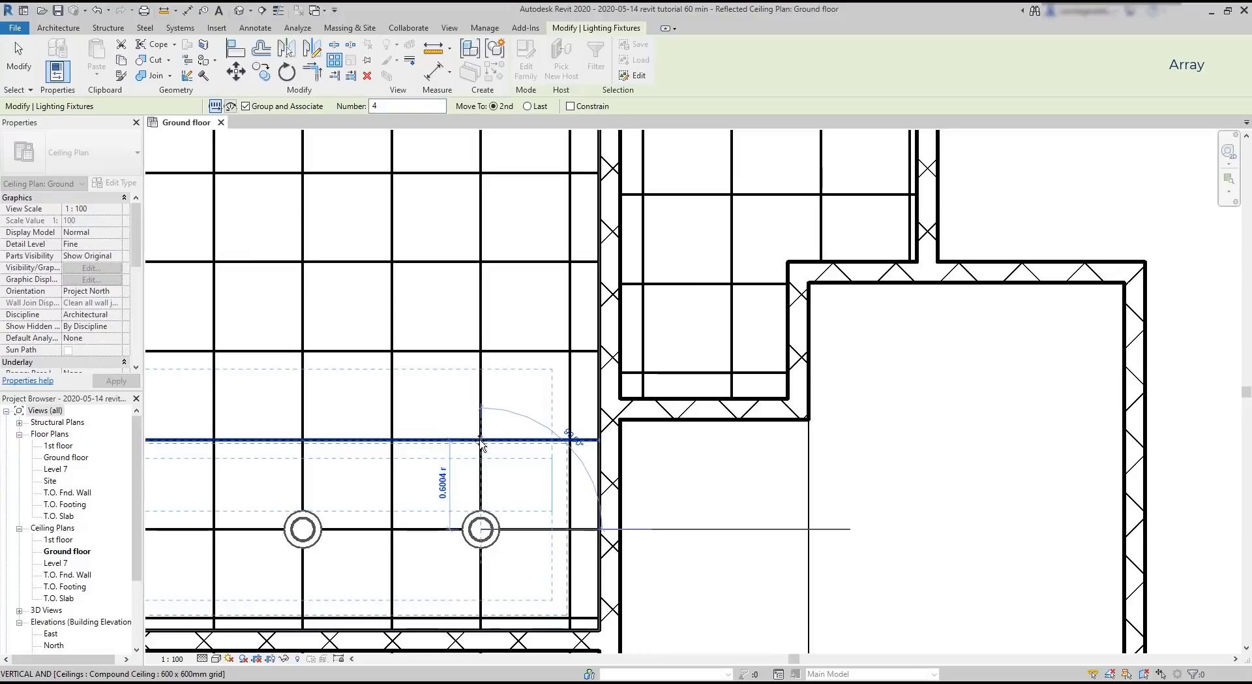
{"action": "left_click", "coordinate": [481, 441]}
{"action": "scroll", "coordinate": [554, 433], "scroll_direction": "down", "scroll_amount": 2}
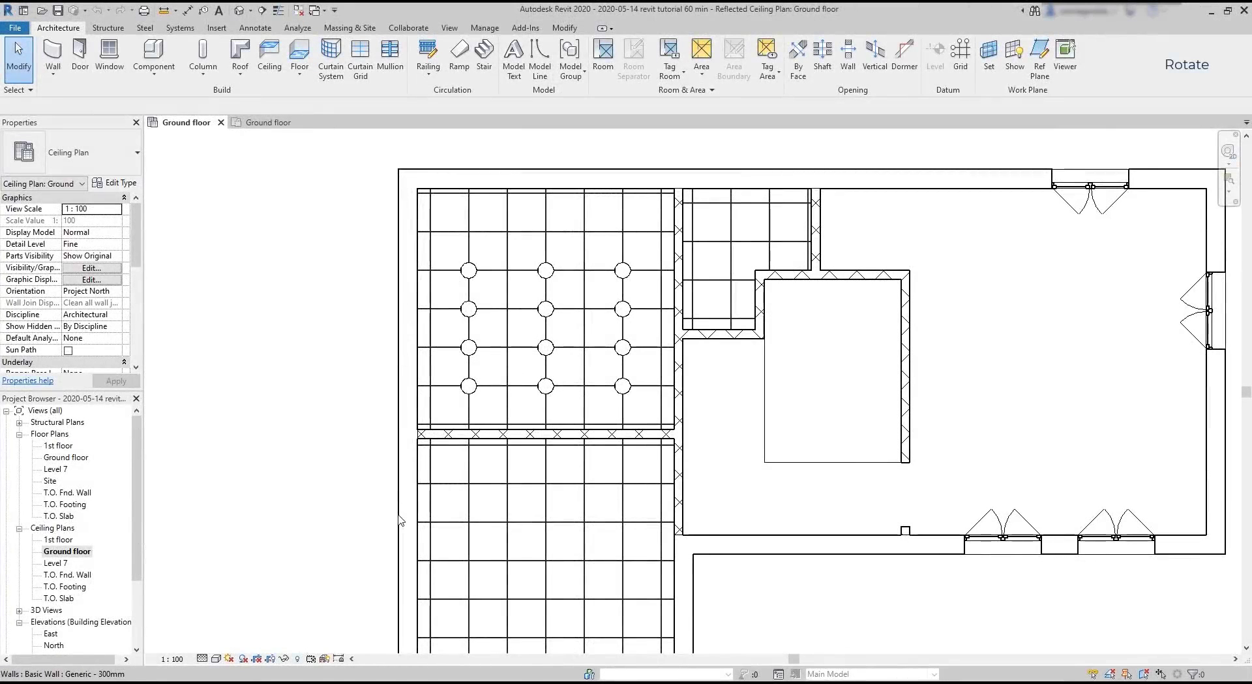
Step: Open the Ground floor plan and load the M_Table-Dining Round w Chairs family from the Furniture > Tables library folder
{"action": "double_click", "coordinate": [65, 458]}
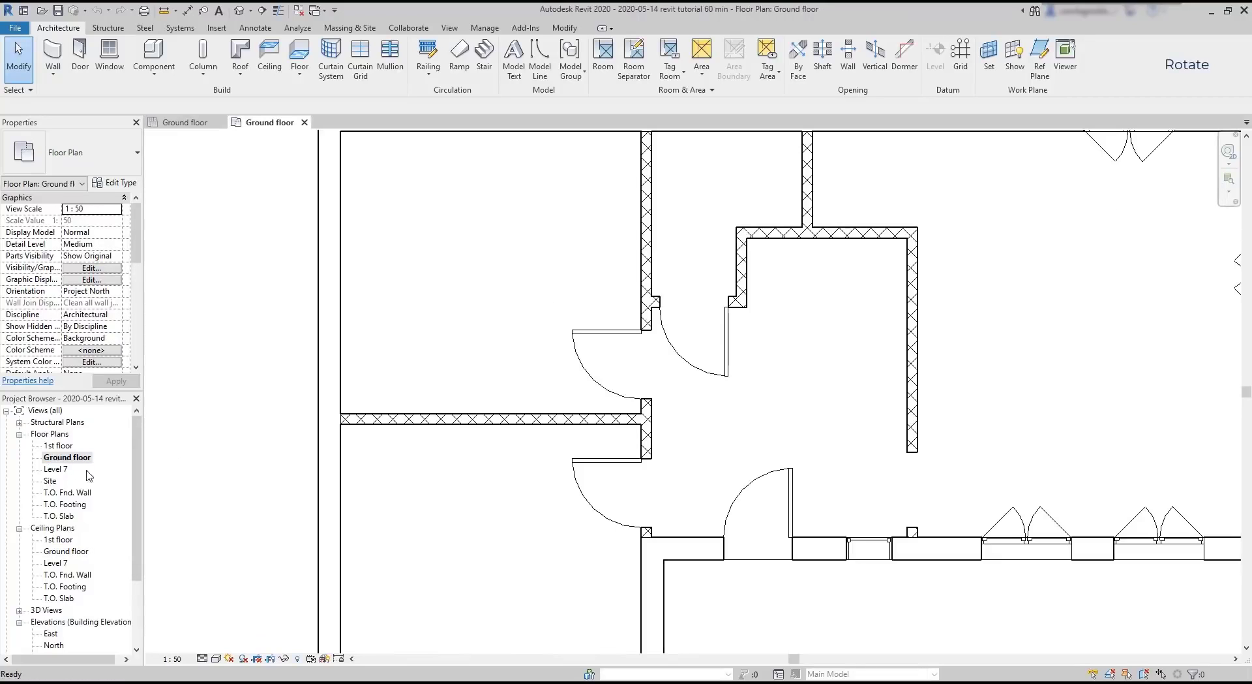
{"action": "left_click", "coordinate": [165, 66]}
{"action": "left_click", "coordinate": [85, 152]}
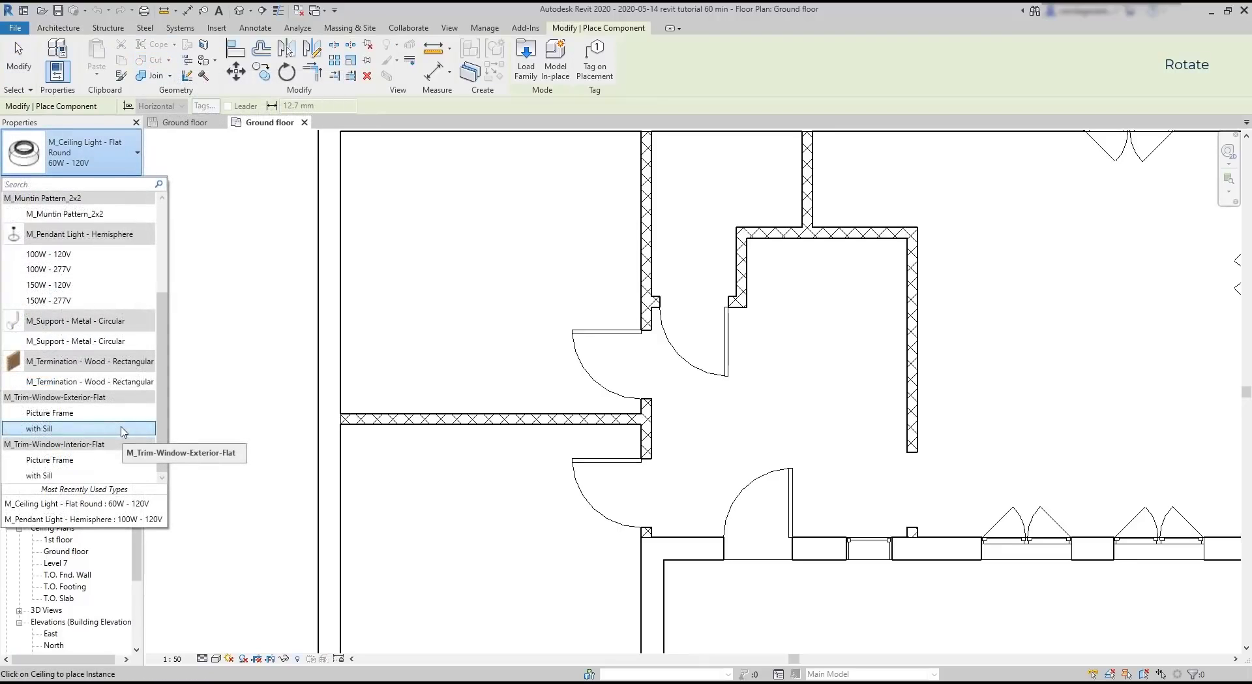
{"action": "left_click", "coordinate": [535, 53]}
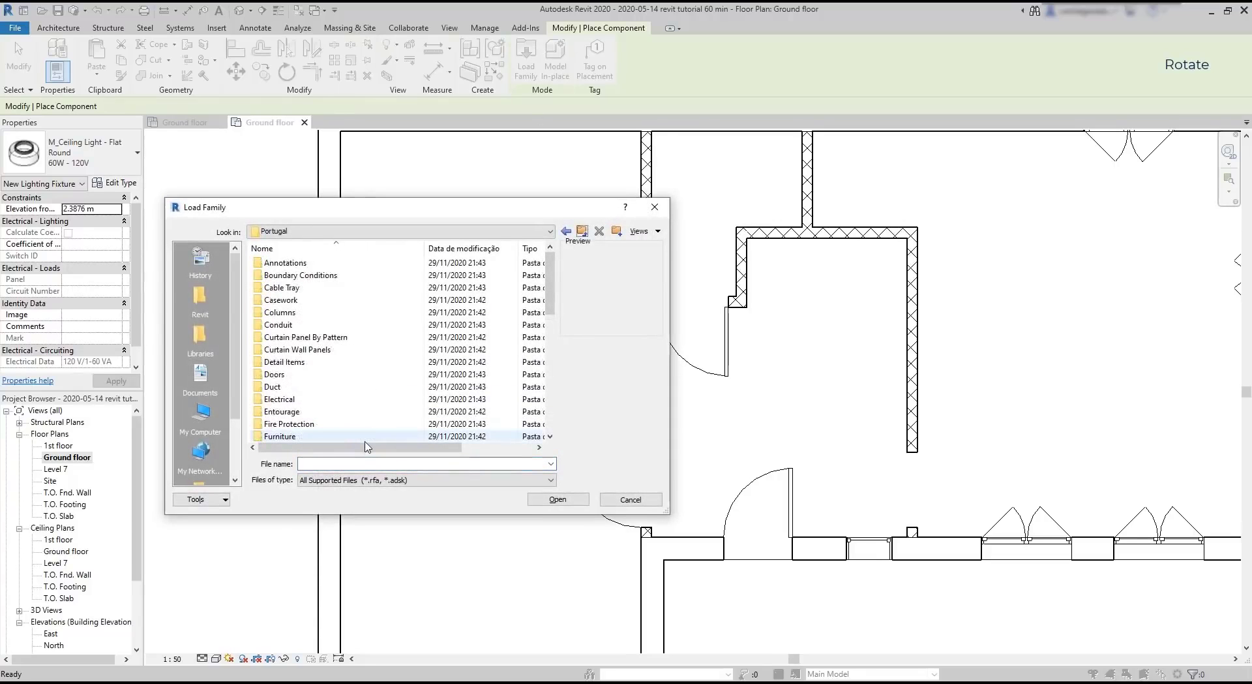
{"action": "double_click", "coordinate": [364, 436]}
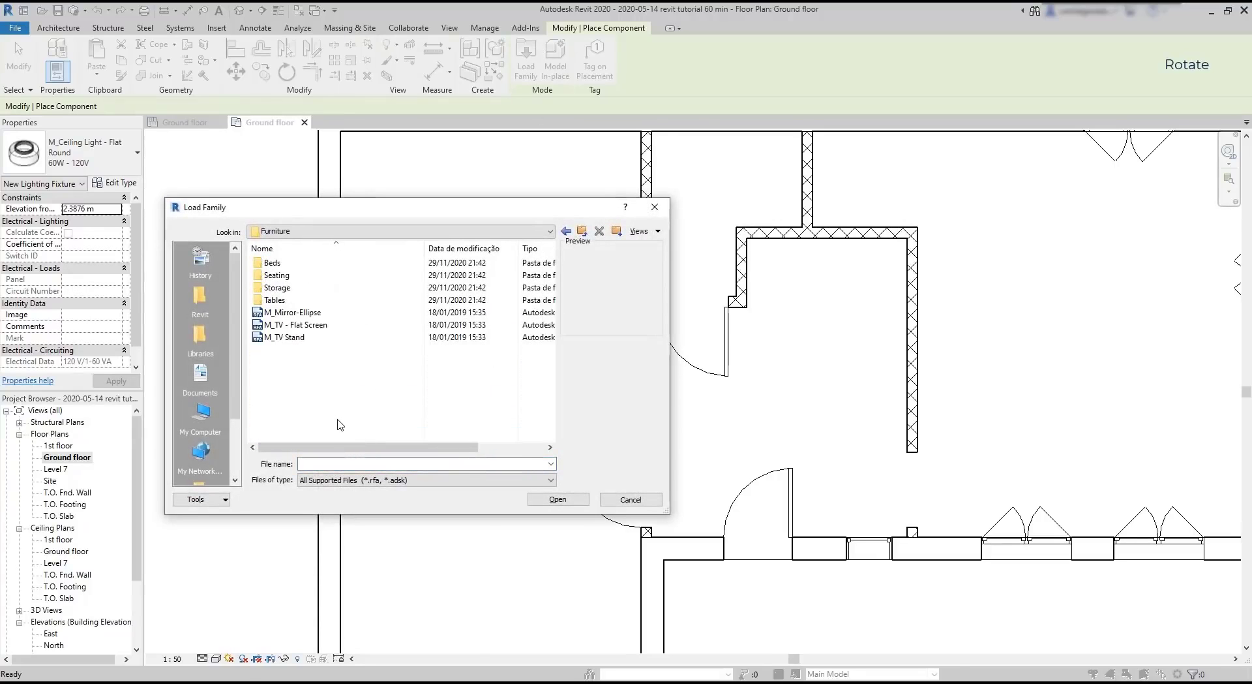
{"action": "double_click", "coordinate": [275, 299]}
{"action": "left_click", "coordinate": [274, 300]}
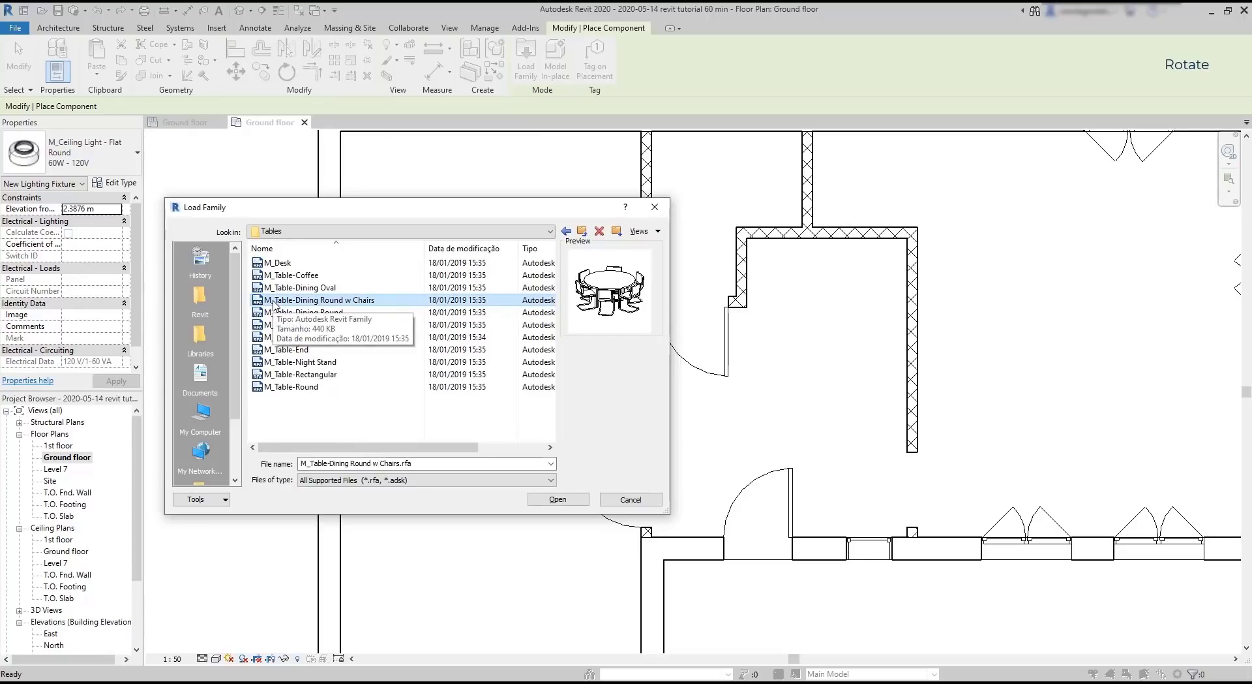
{"action": "double_click", "coordinate": [274, 301]}
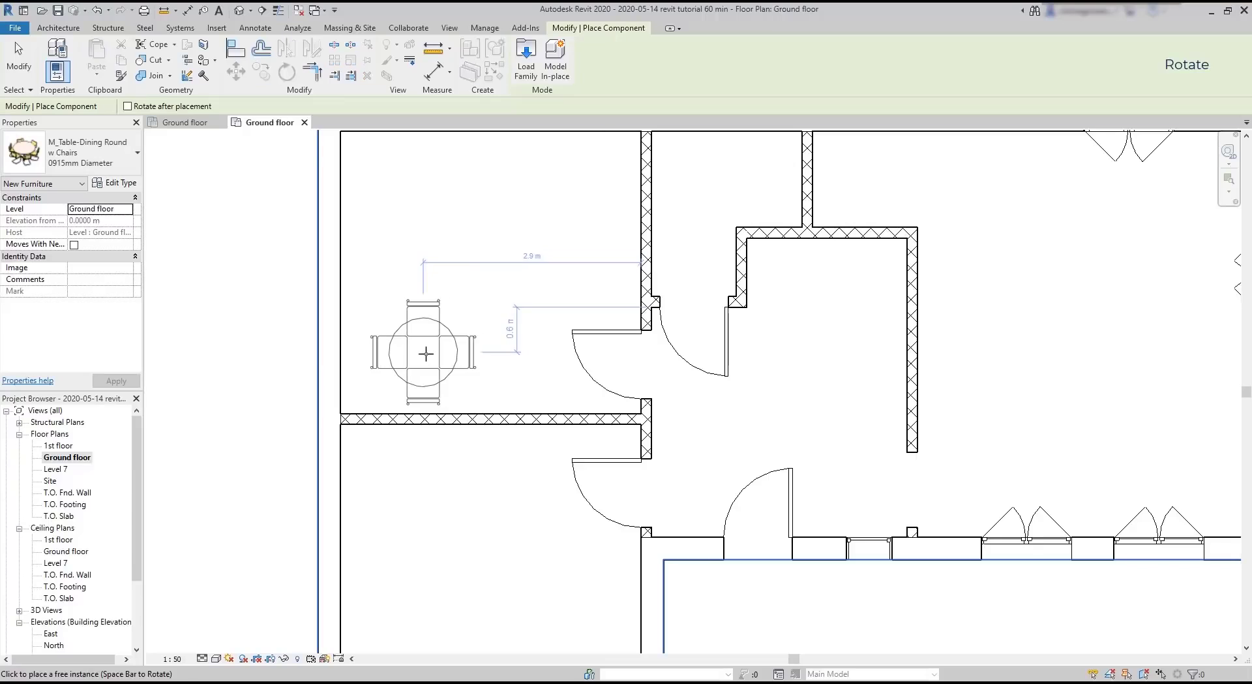
Step: Place one 0915mm Diameter round dining table with chairs in the open area of the upper-left room
{"action": "scroll", "coordinate": [436, 346], "scroll_direction": "down", "scroll_amount": 3}
{"action": "scroll", "coordinate": [443, 337], "scroll_direction": "up", "scroll_amount": 3}
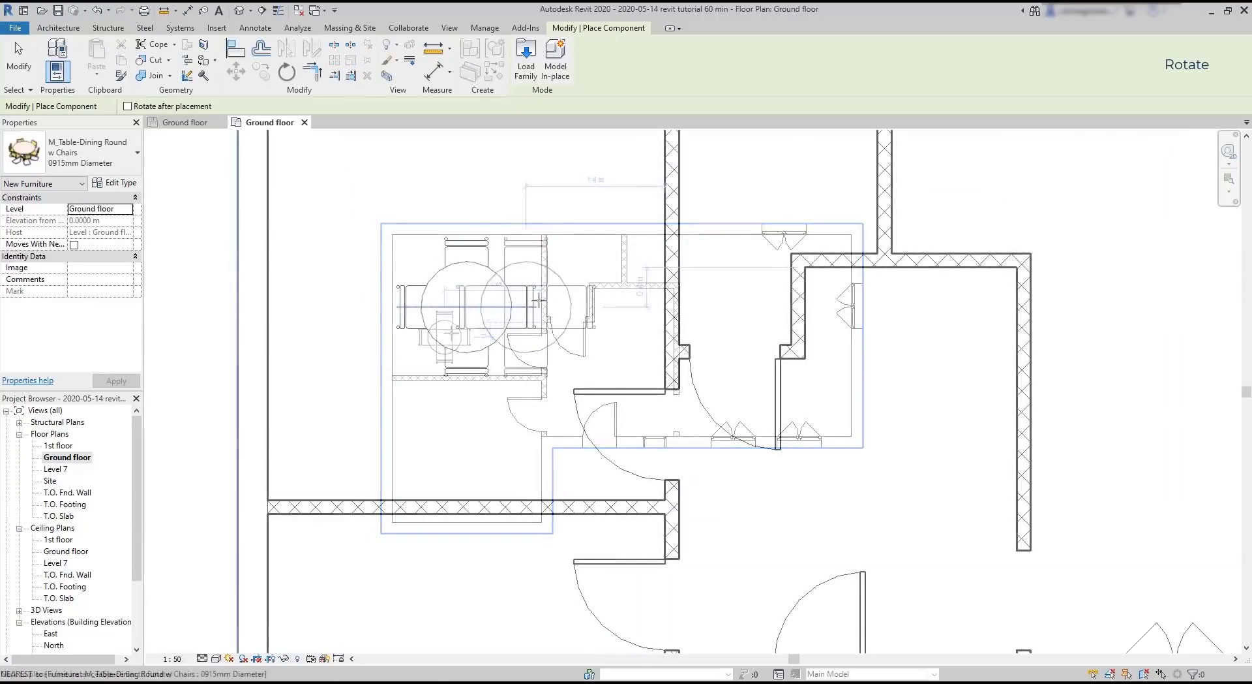
{"action": "left_click", "coordinate": [466, 307]}
{"action": "key", "text": "Escape"}
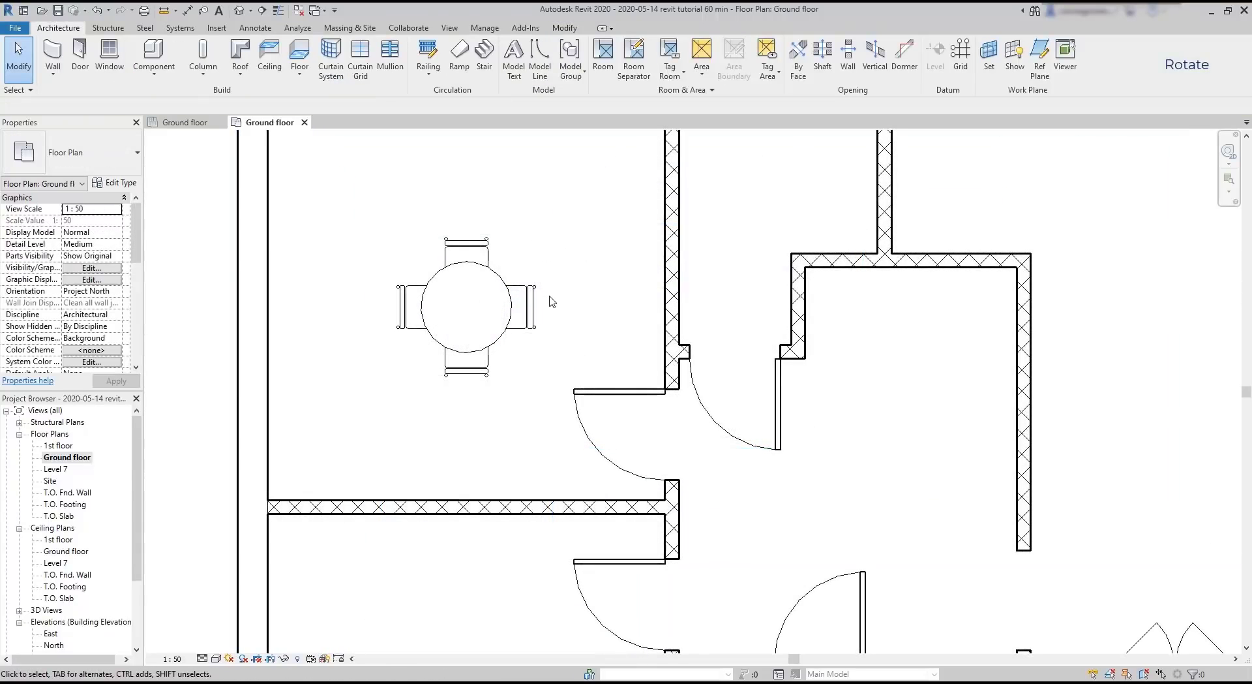
Step: Rotate the round dining table with its chairs 45° clockwise about its centre
{"action": "left_click", "coordinate": [573, 29]}
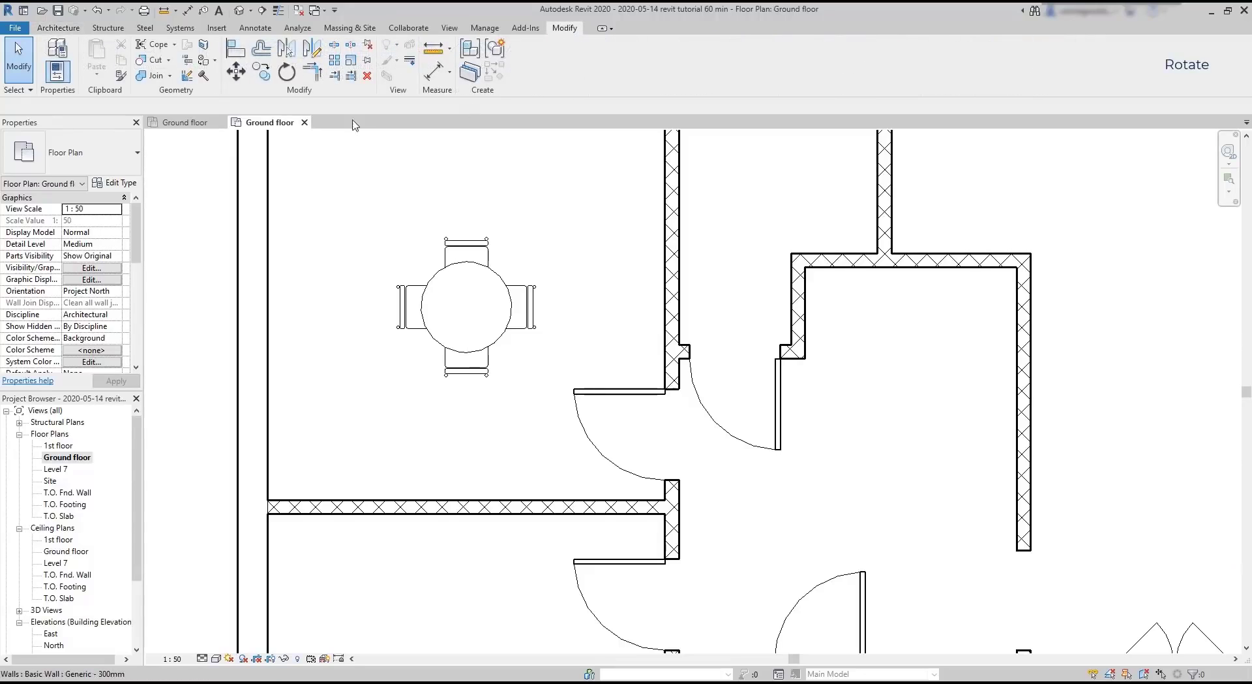
{"action": "left_click", "coordinate": [287, 73]}
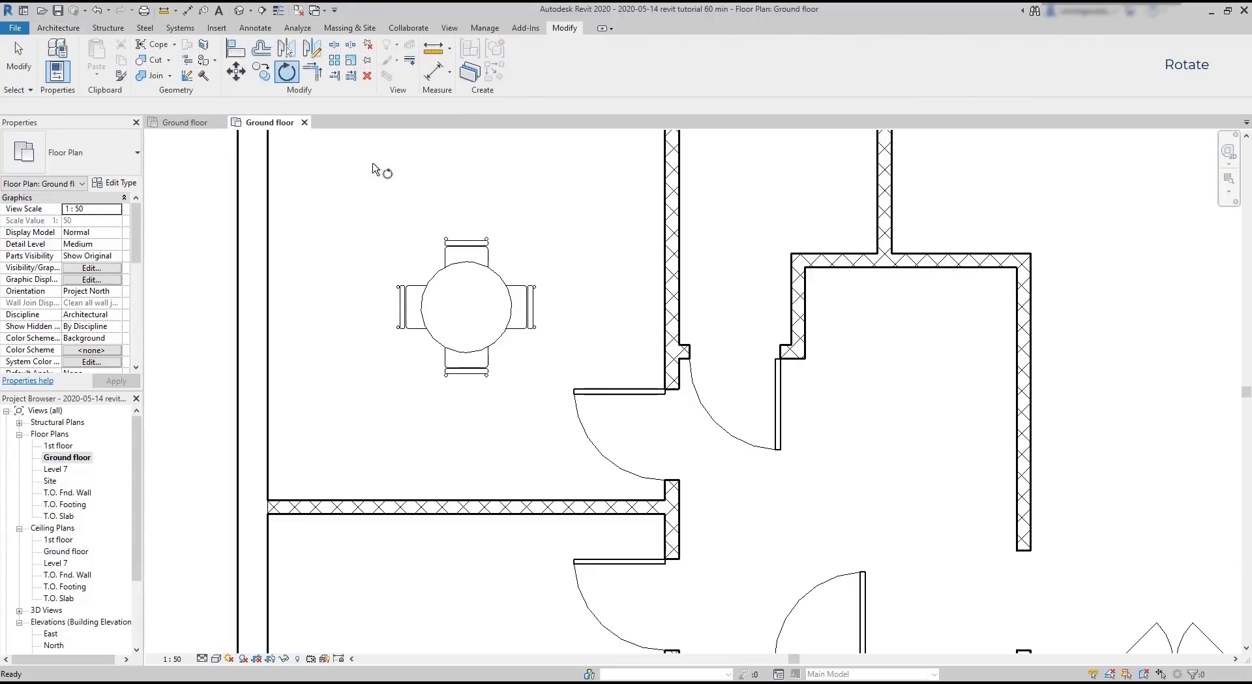
{"action": "left_click", "coordinate": [468, 290]}
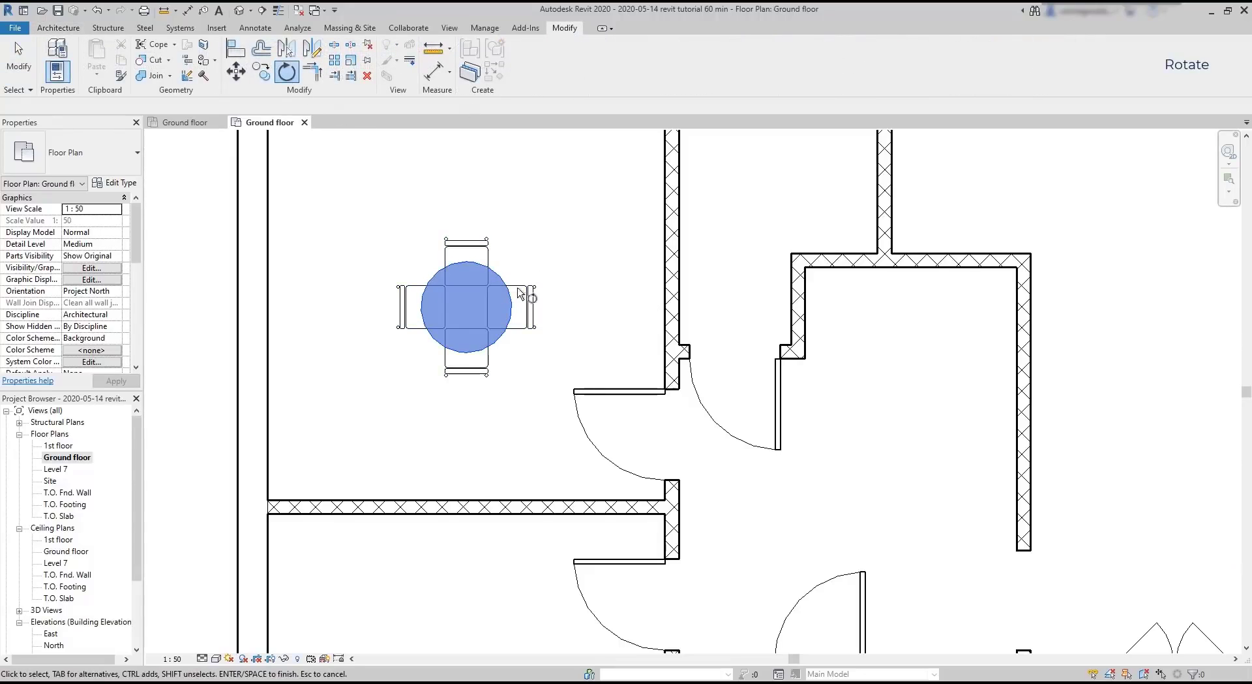
{"action": "key", "text": "Return"}
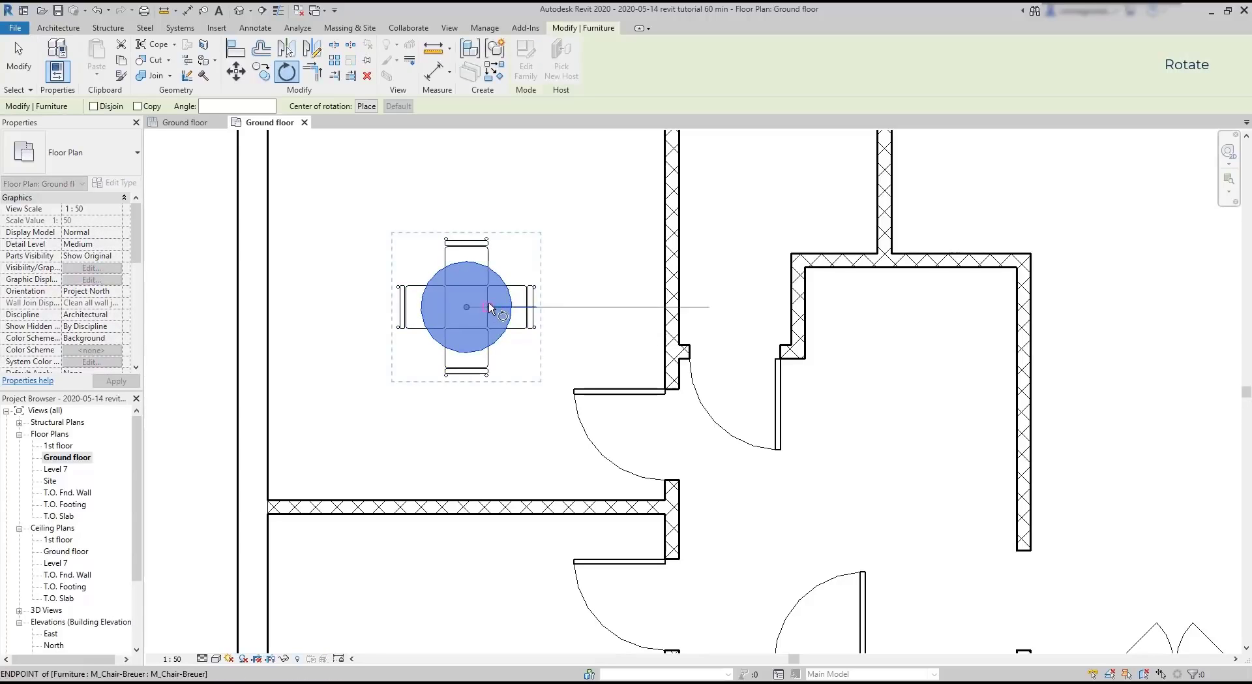
{"action": "left_click", "coordinate": [536, 307]}
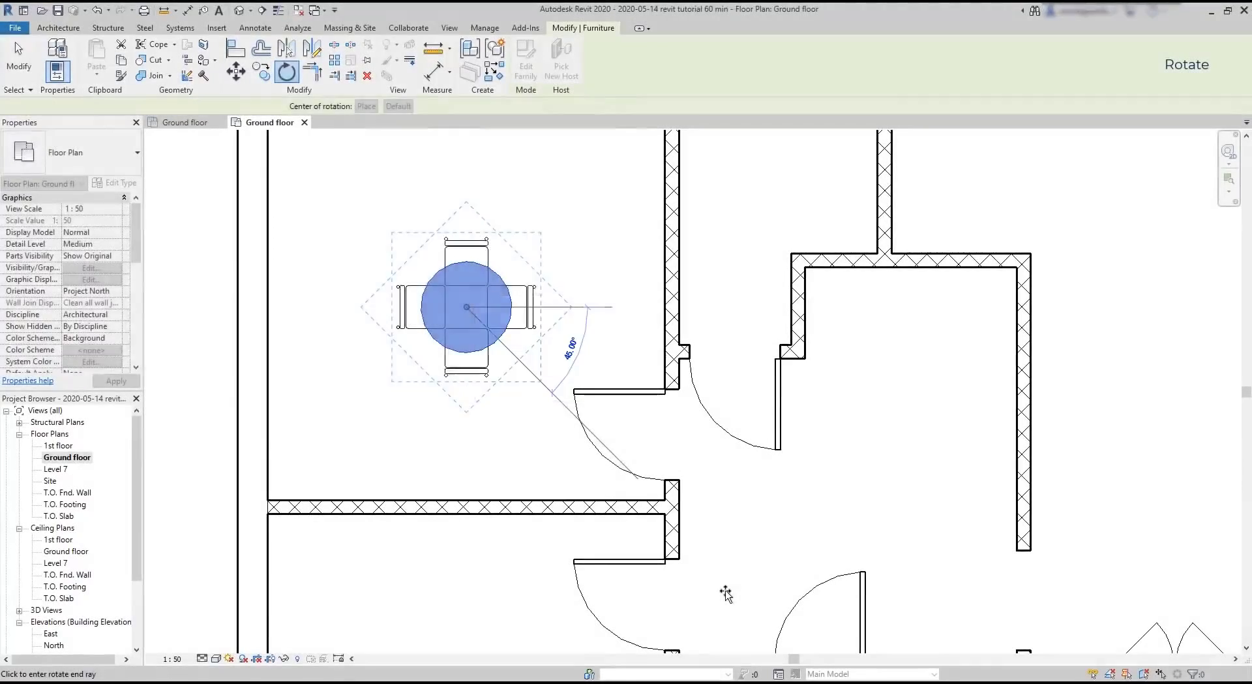
{"action": "left_click", "coordinate": [726, 593]}
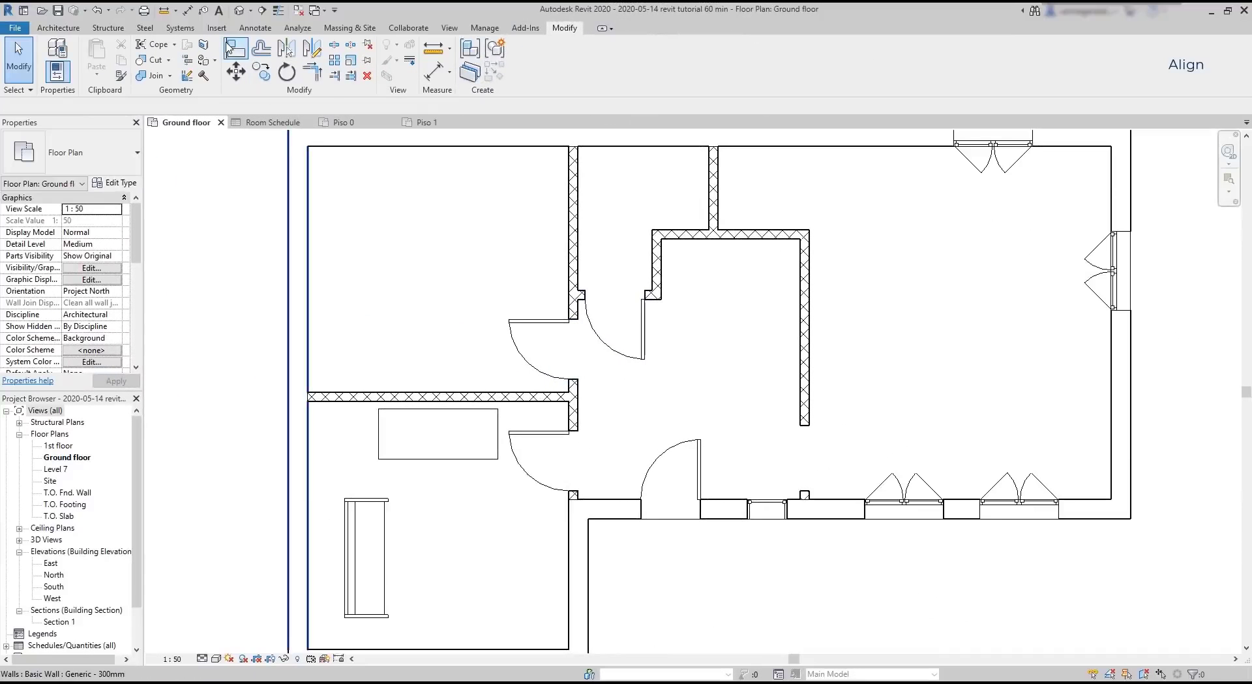
Step: Try aligning the partition between the two left-hand rooms with the centreline of the horizontal wall above the central space, and undo it
{"action": "left_click", "coordinate": [229, 49]}
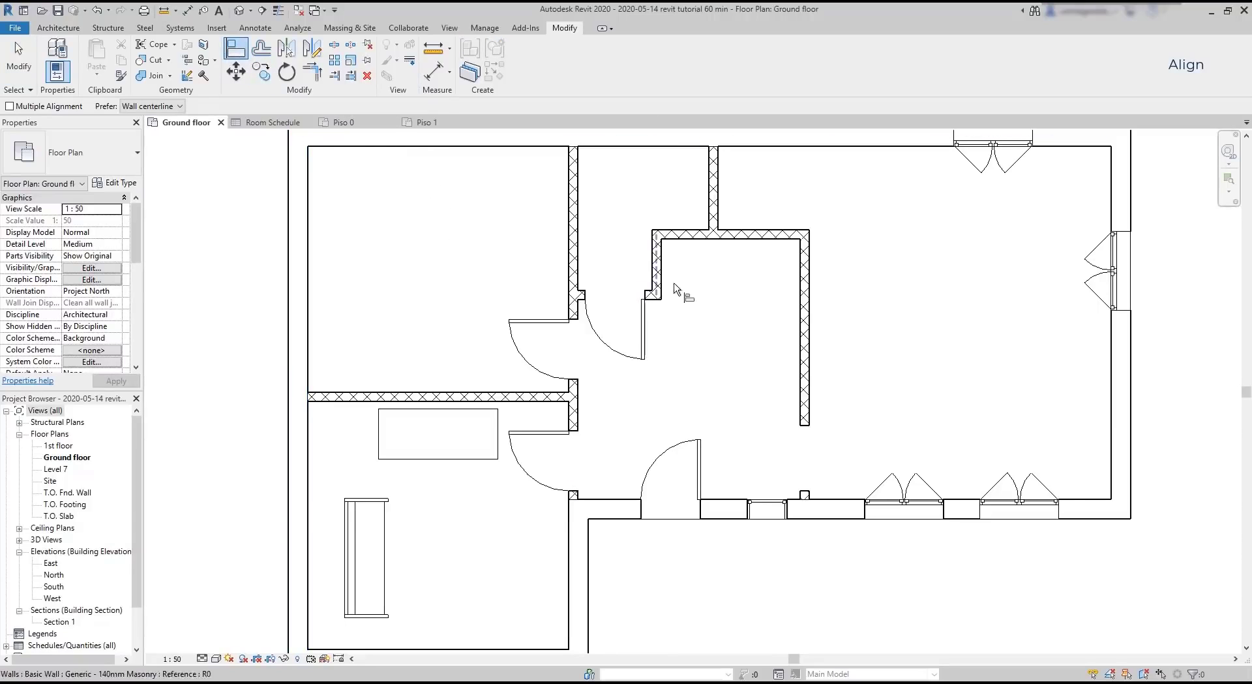
{"action": "left_click", "coordinate": [697, 241]}
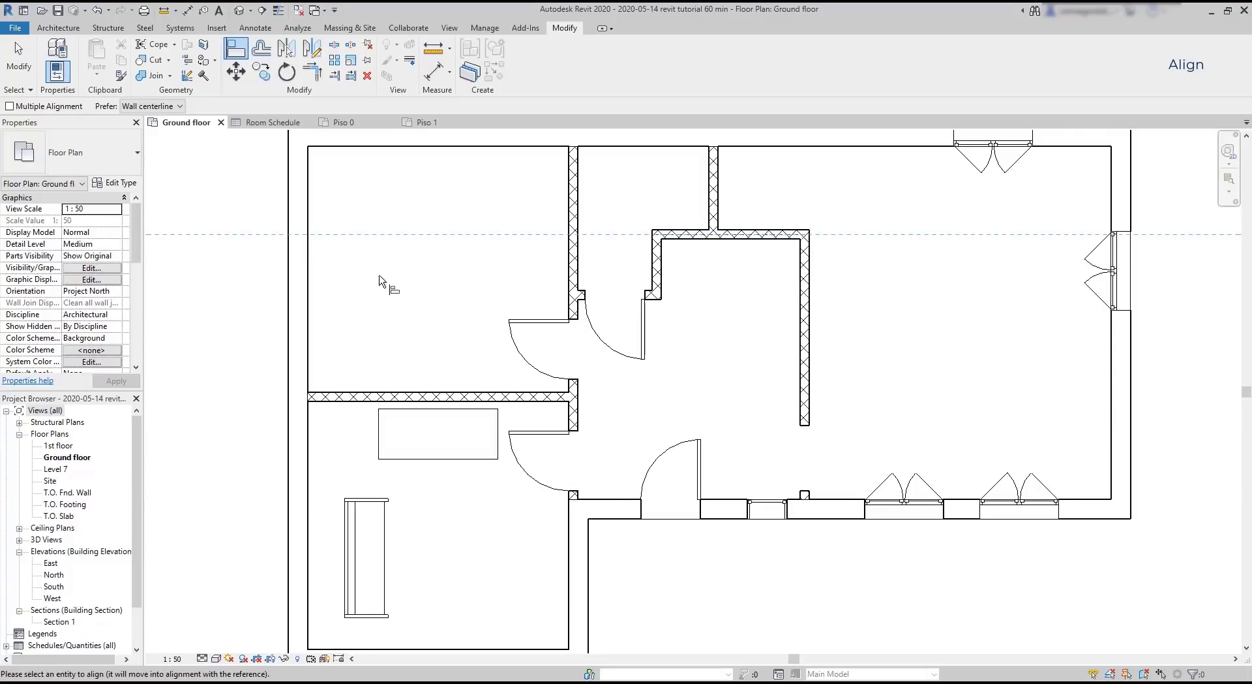
{"action": "left_click", "coordinate": [353, 398]}
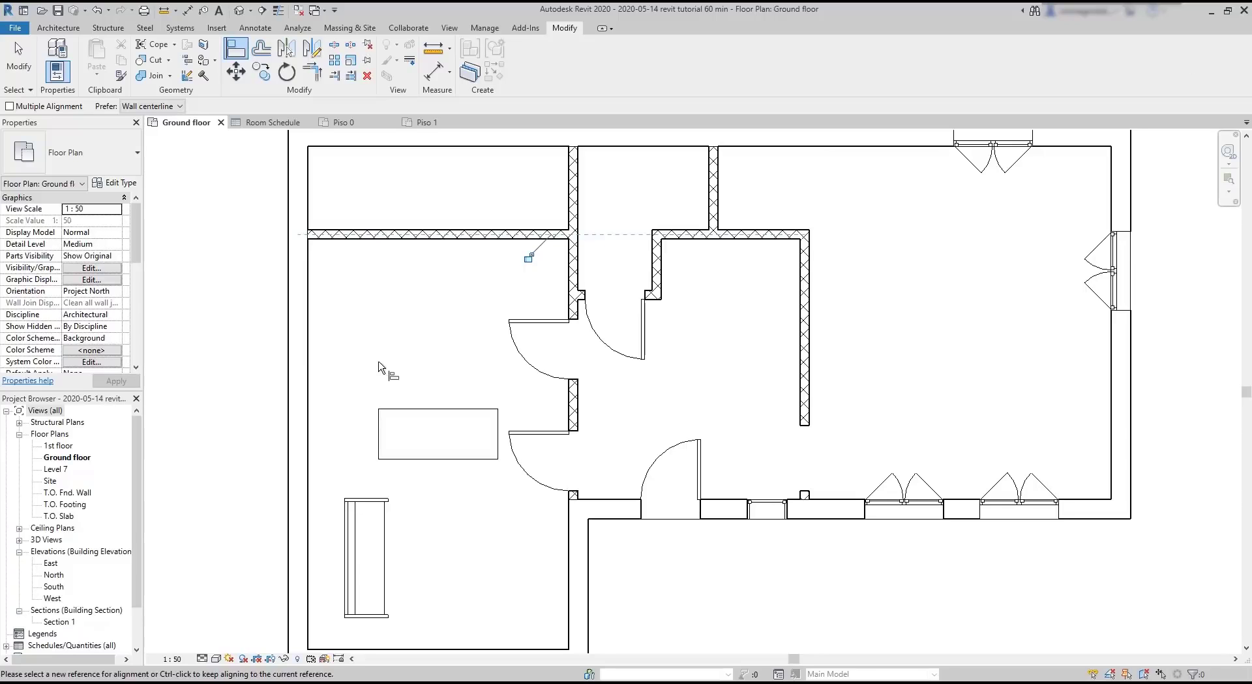
{"action": "key", "text": "ctrl+z"}
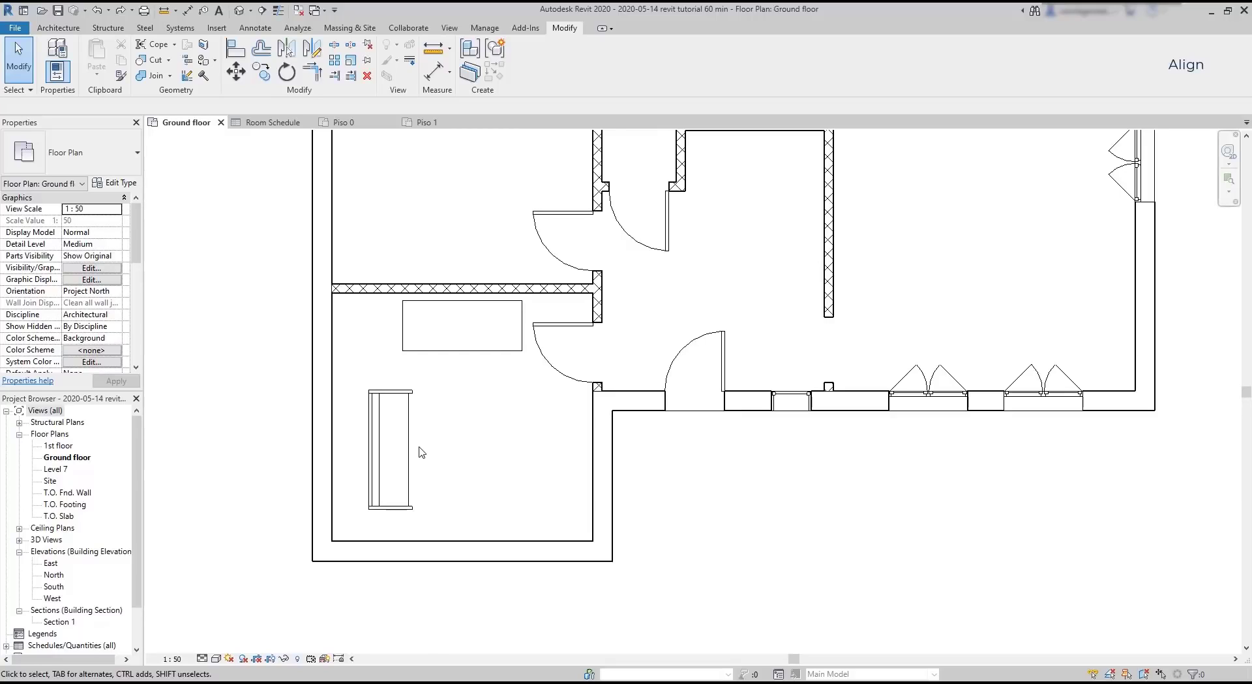
Step: Move the sofa away from the left exterior wall towards the middle of the lower-left room, and set the Align preference to Wall faces
{"action": "left_click", "coordinate": [380, 473]}
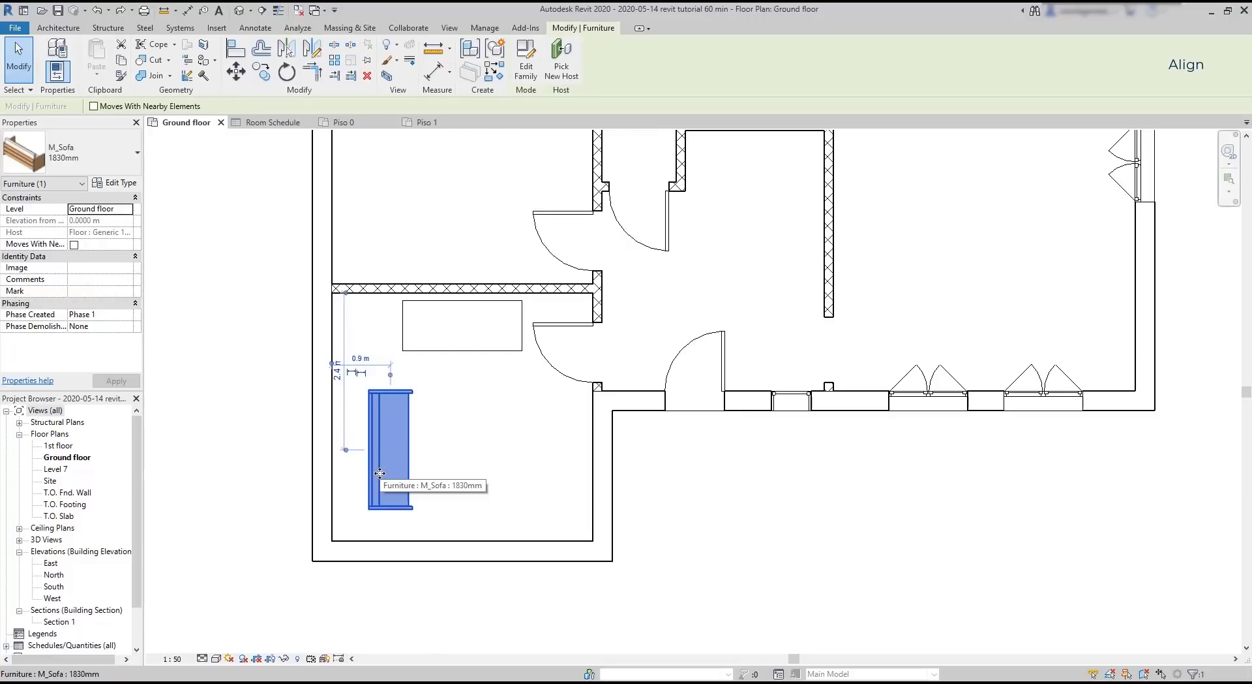
{"action": "left_click_drag", "start_coordinate": [380, 473], "coordinate": [345, 429]}
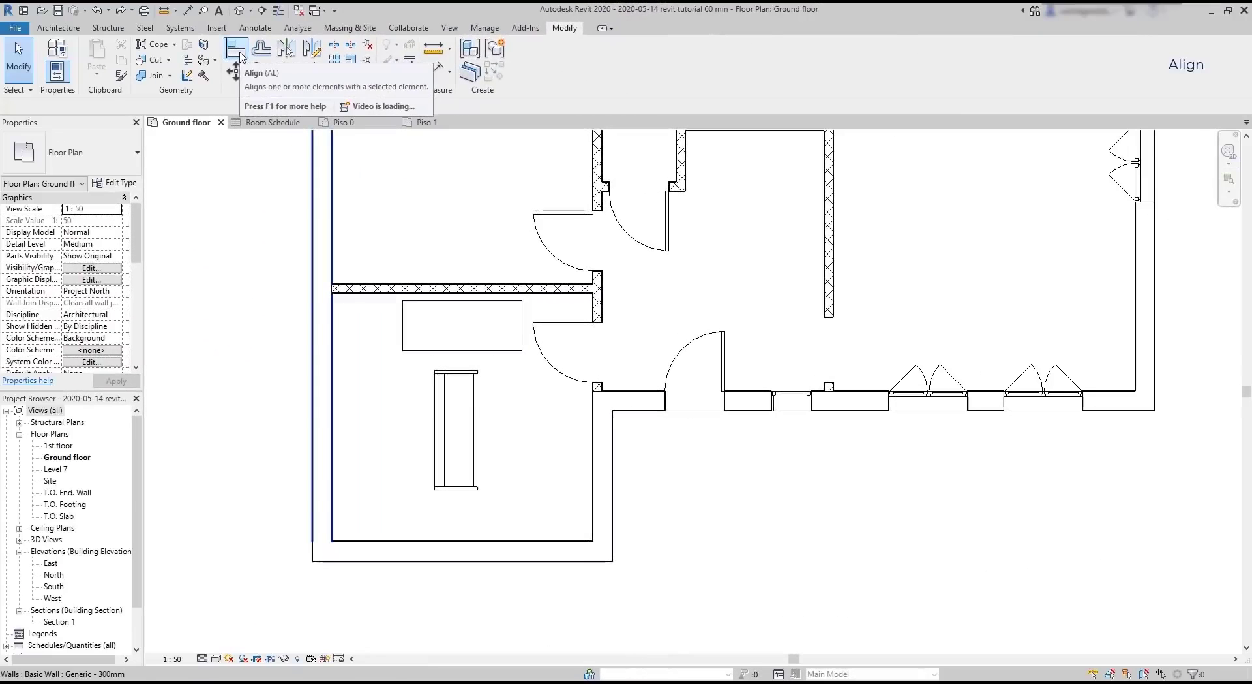
{"action": "left_click", "coordinate": [243, 55]}
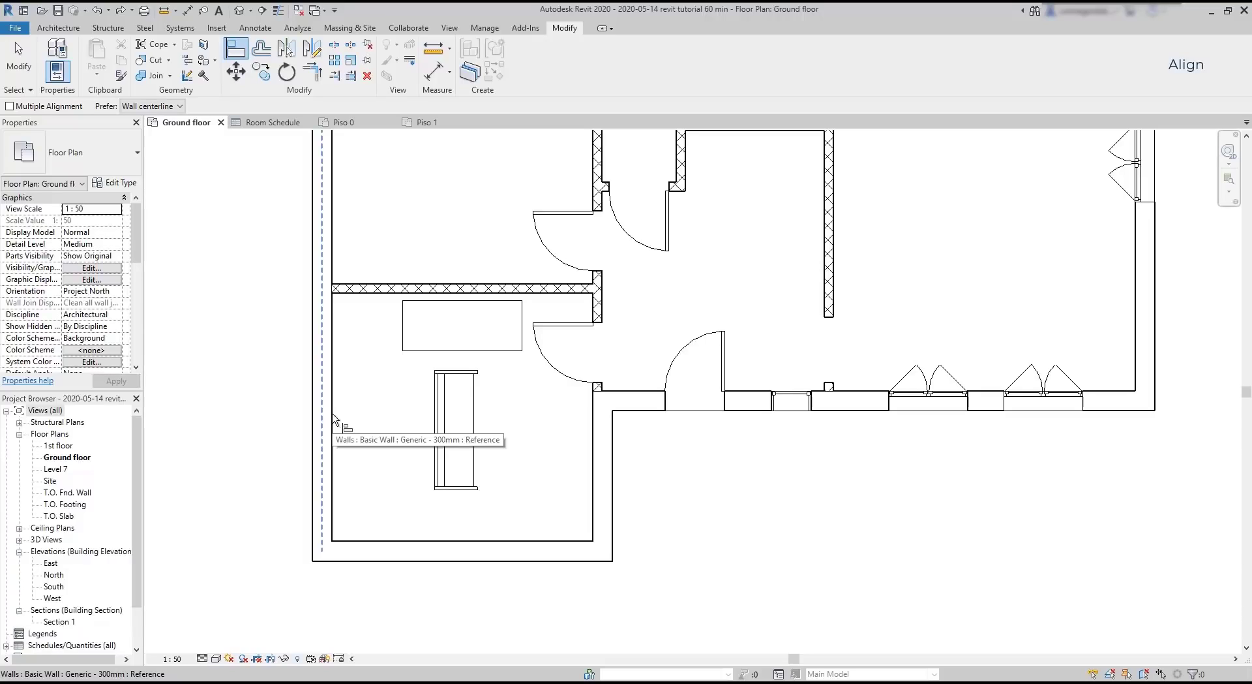
{"action": "left_click", "coordinate": [159, 107]}
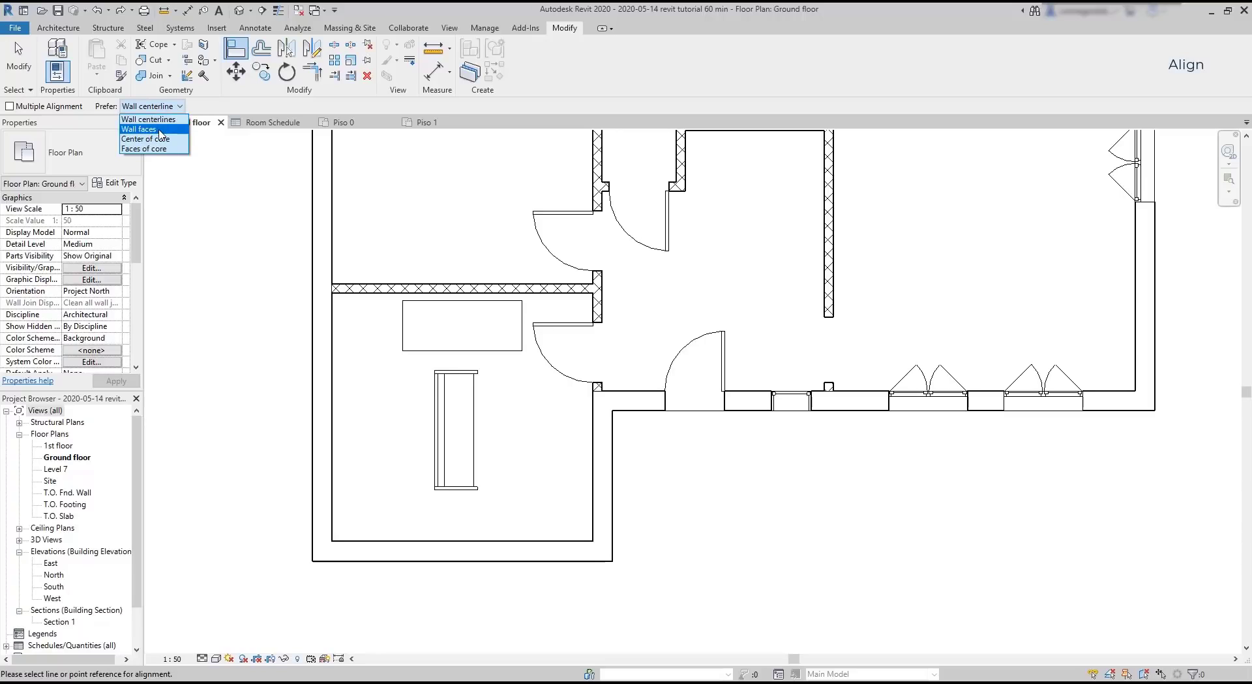
{"action": "left_click", "coordinate": [160, 131]}
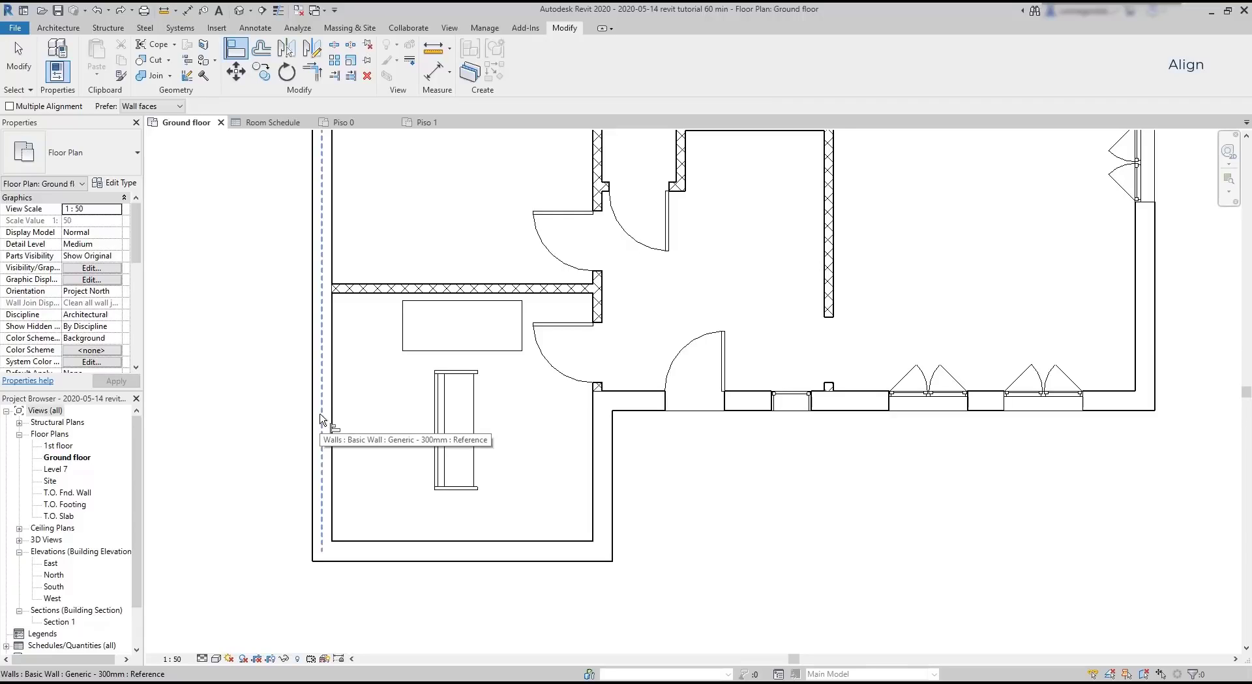
{"action": "key", "text": "Escape"}
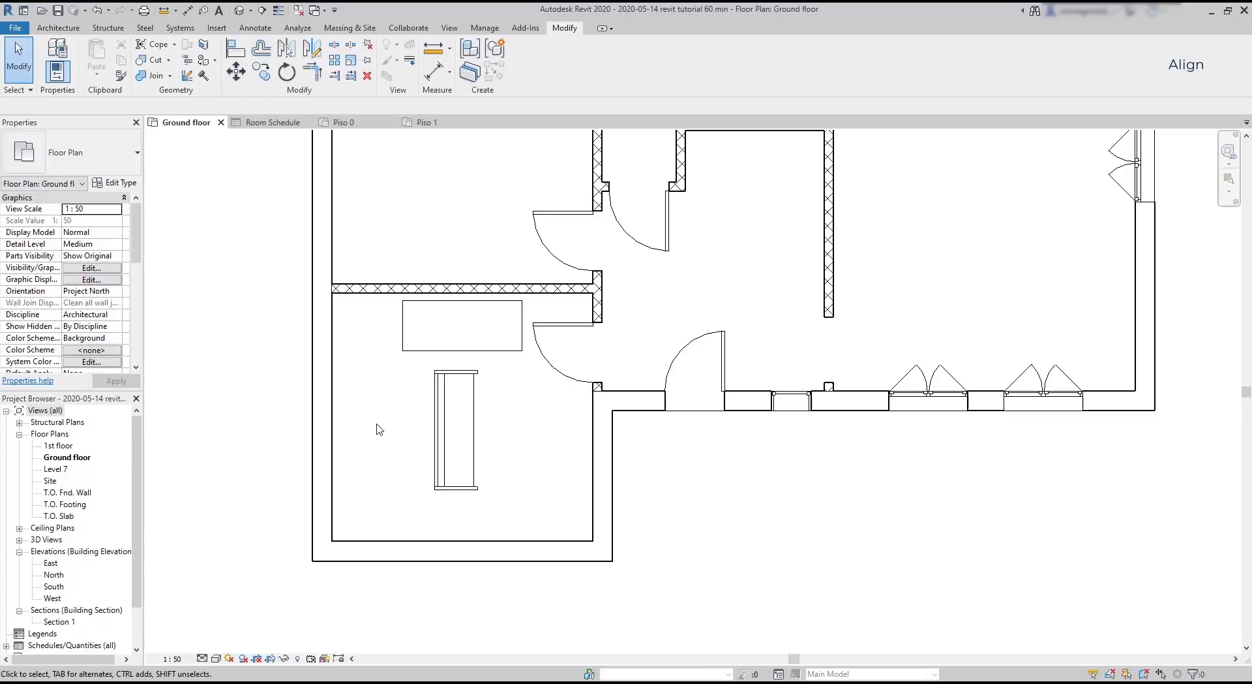
Step: Align the back of the sofa with the inner face of the lower-left room's left exterior wall
{"action": "left_click", "coordinate": [236, 52]}
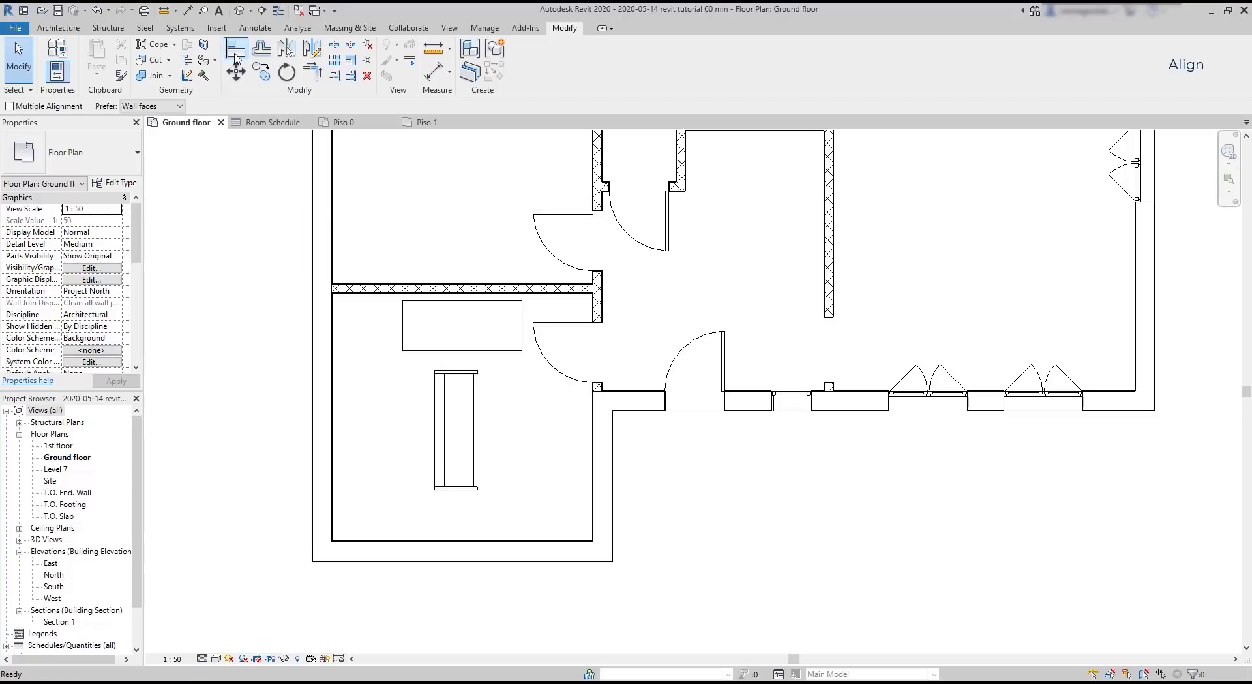
{"action": "left_click", "coordinate": [334, 330]}
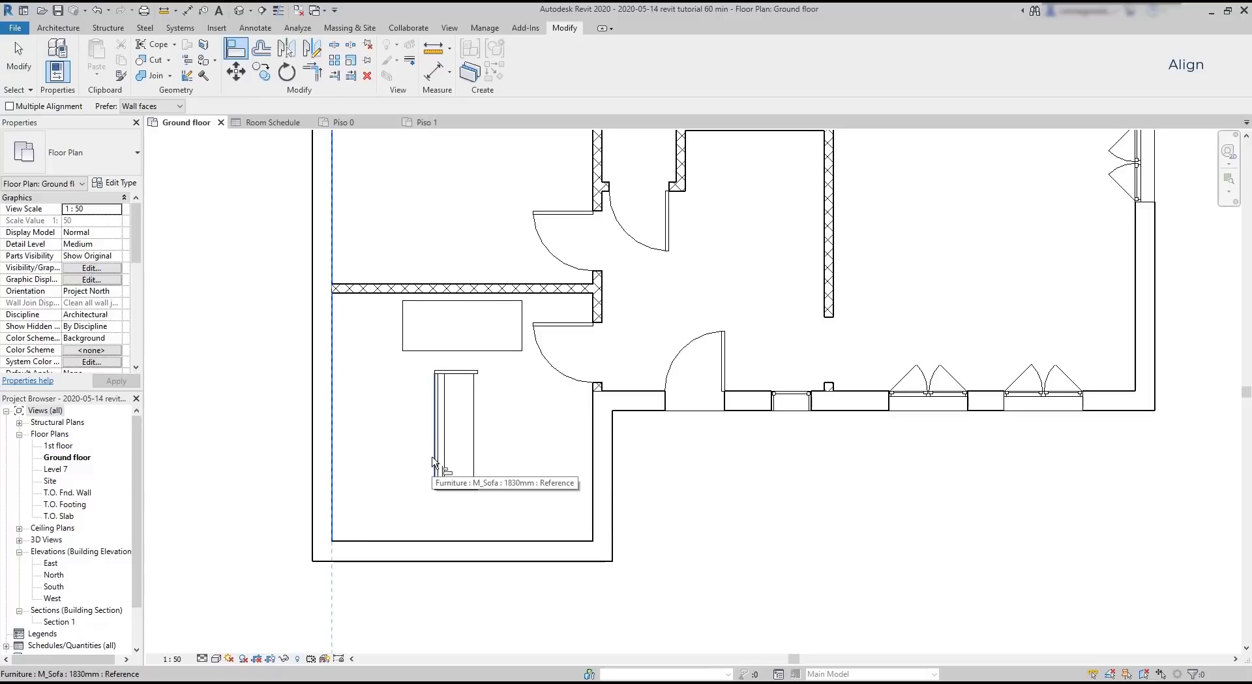
{"action": "scroll", "coordinate": [433, 461], "scroll_direction": "up", "scroll_amount": 2}
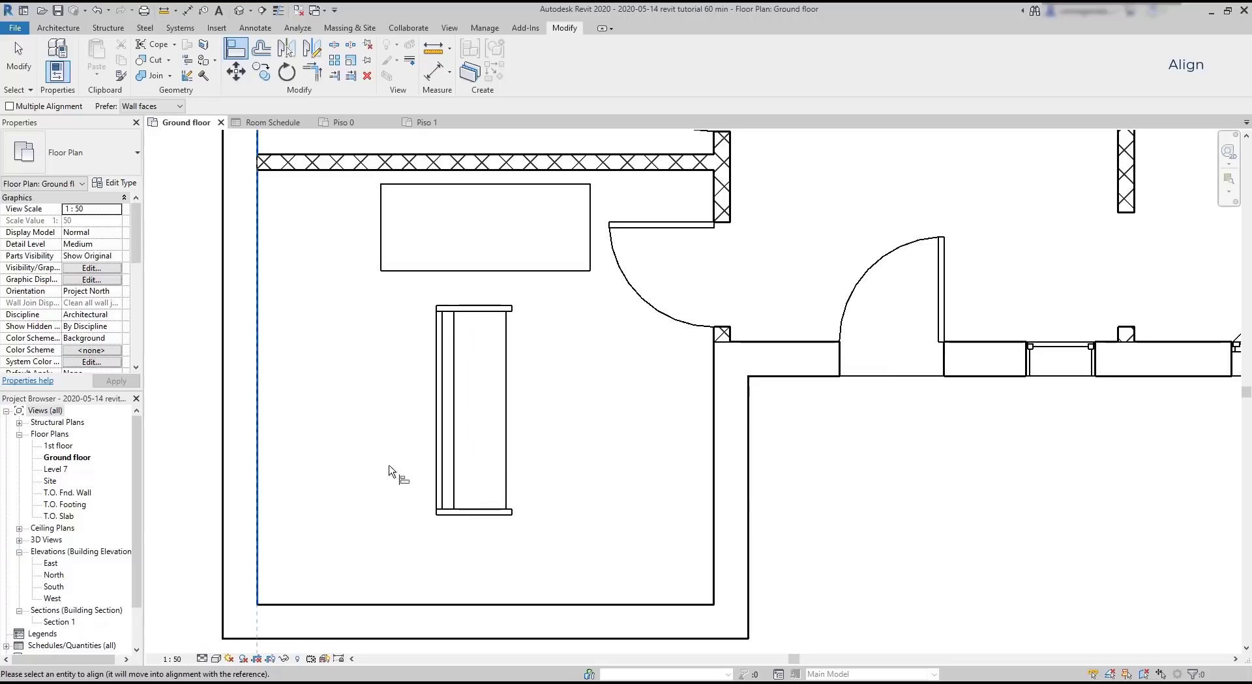
{"action": "left_click", "coordinate": [435, 465]}
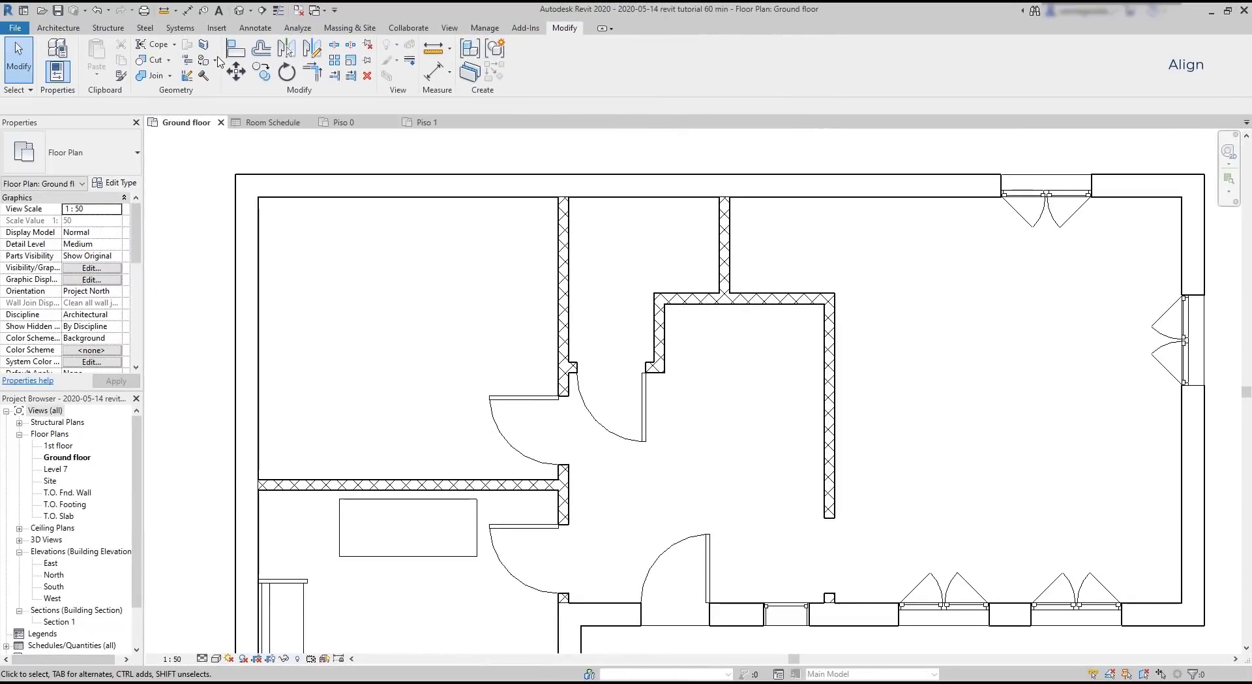
Step: Align the upper face of the partition between the left-hand rooms with the central horizontal wall's upper face, and lock the alignment
{"action": "left_click", "coordinate": [236, 49]}
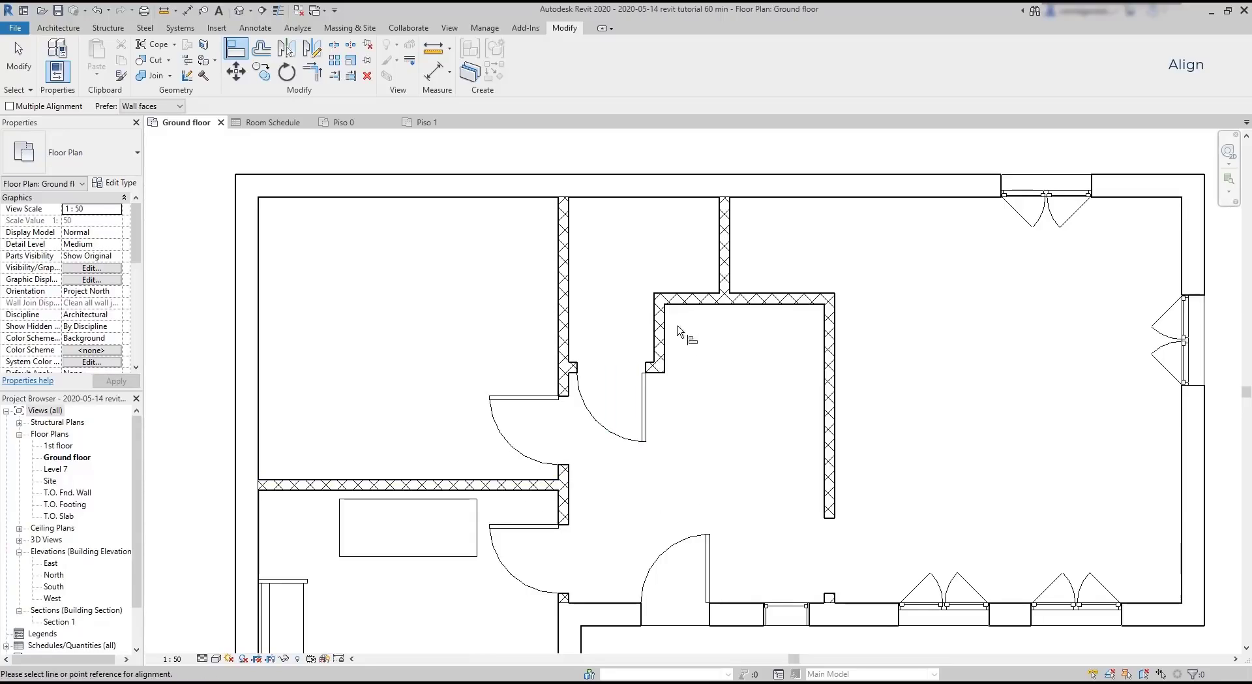
{"action": "left_click", "coordinate": [696, 295]}
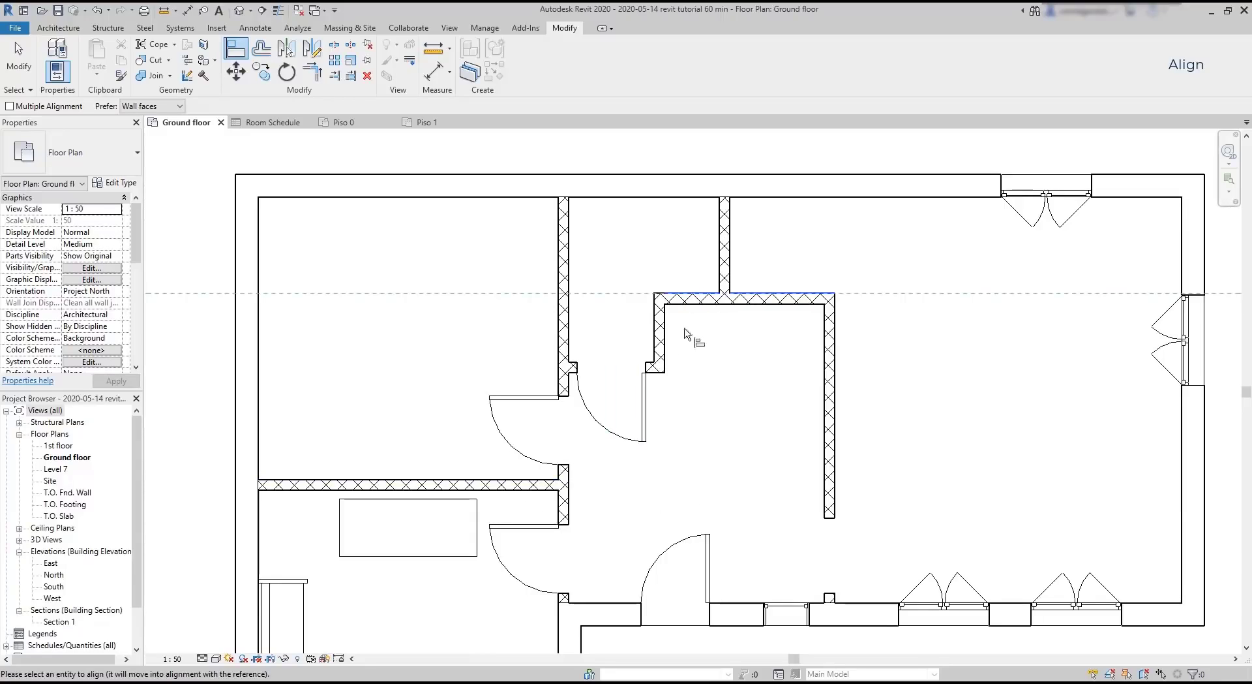
{"action": "left_click", "coordinate": [467, 484]}
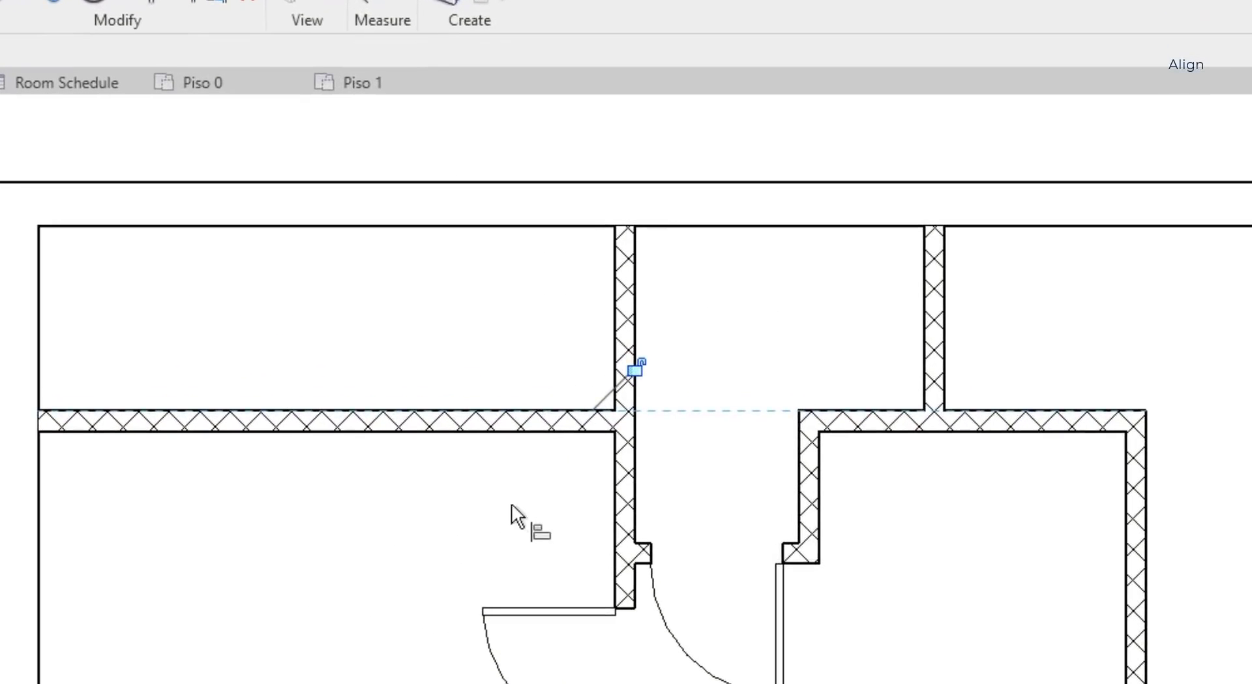
{"action": "scroll", "coordinate": [697, 342], "scroll_direction": "up", "scroll_amount": 3}
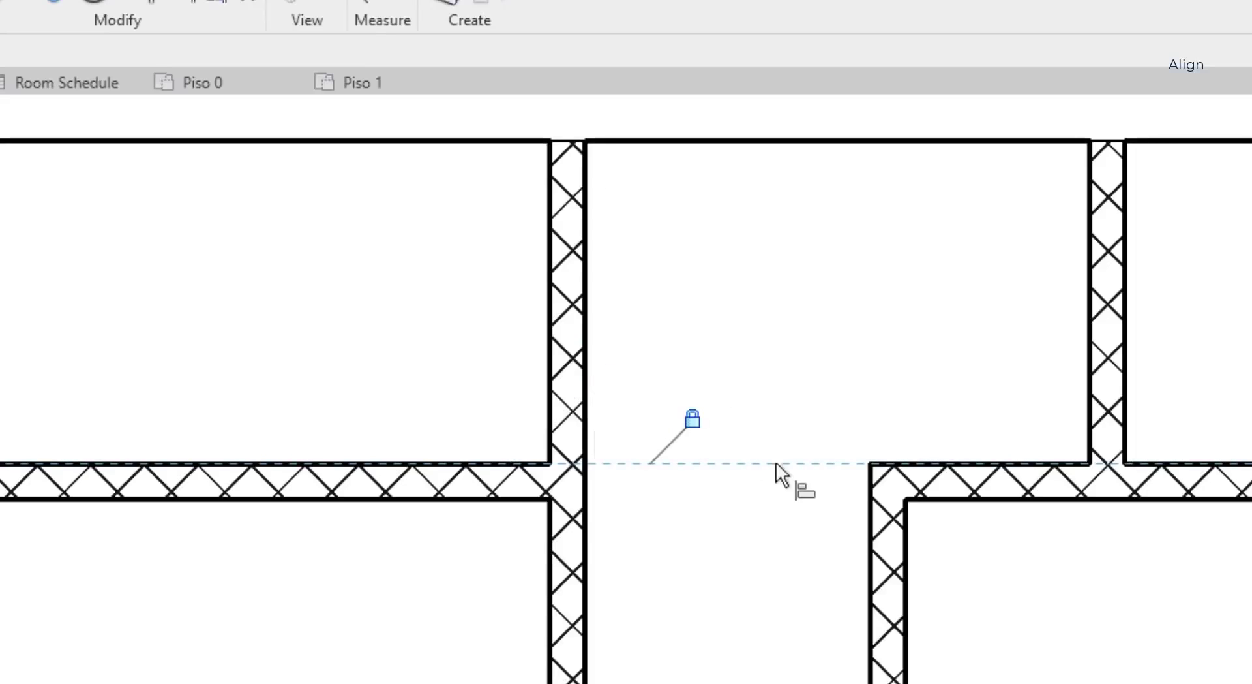
{"action": "scroll", "coordinate": [719, 487], "scroll_direction": "down", "scroll_amount": 2}
{"action": "scroll", "coordinate": [719, 487], "scroll_direction": "down", "scroll_amount": 1}
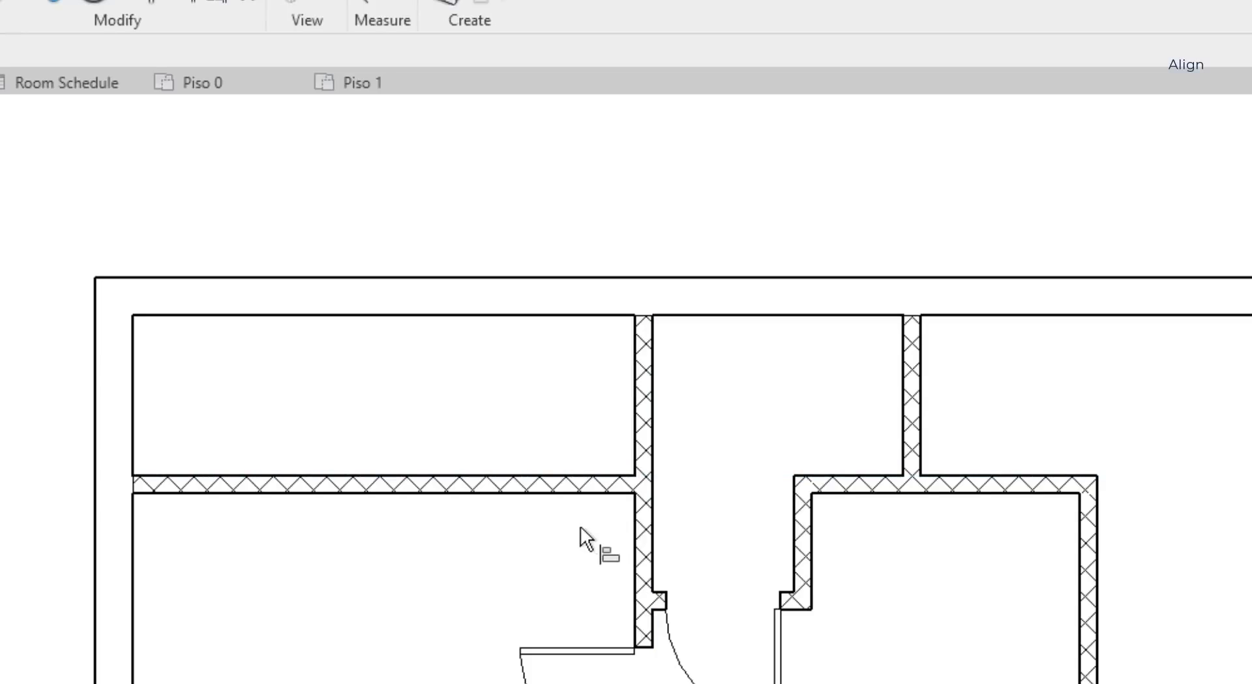
Step: Try moving the locked left-hand partition downwards together with the central wall, and undo the move
{"action": "left_click", "coordinate": [589, 484]}
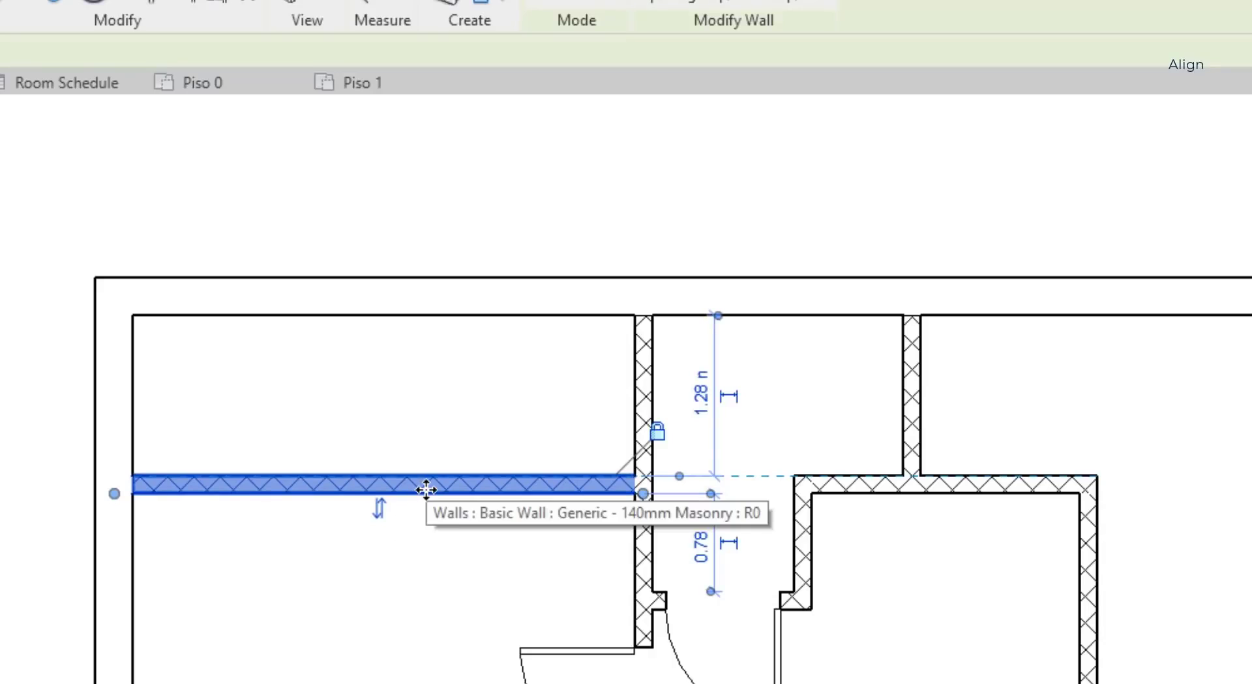
{"action": "left_click_drag", "start_coordinate": [425, 488], "coordinate": [426, 533]}
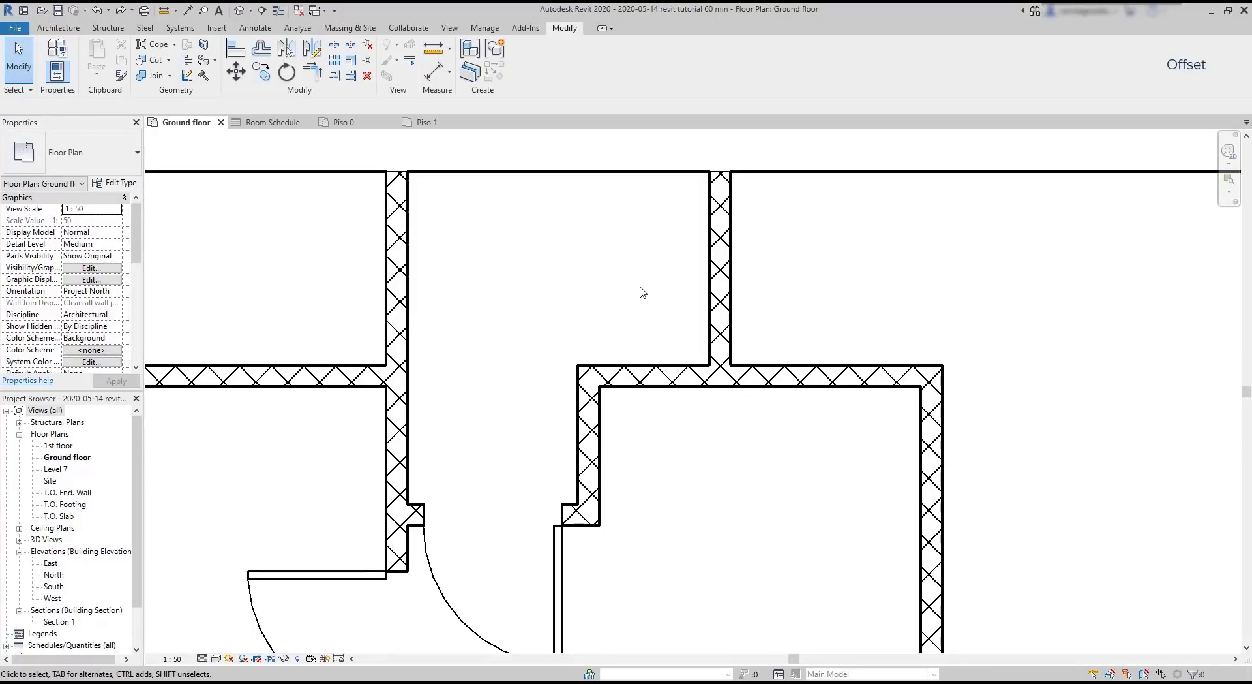
Step: Try offsetting a copy of the short vertical wall above the central space 0.5 m to the right, and undo it
{"action": "left_click", "coordinate": [262, 55]}
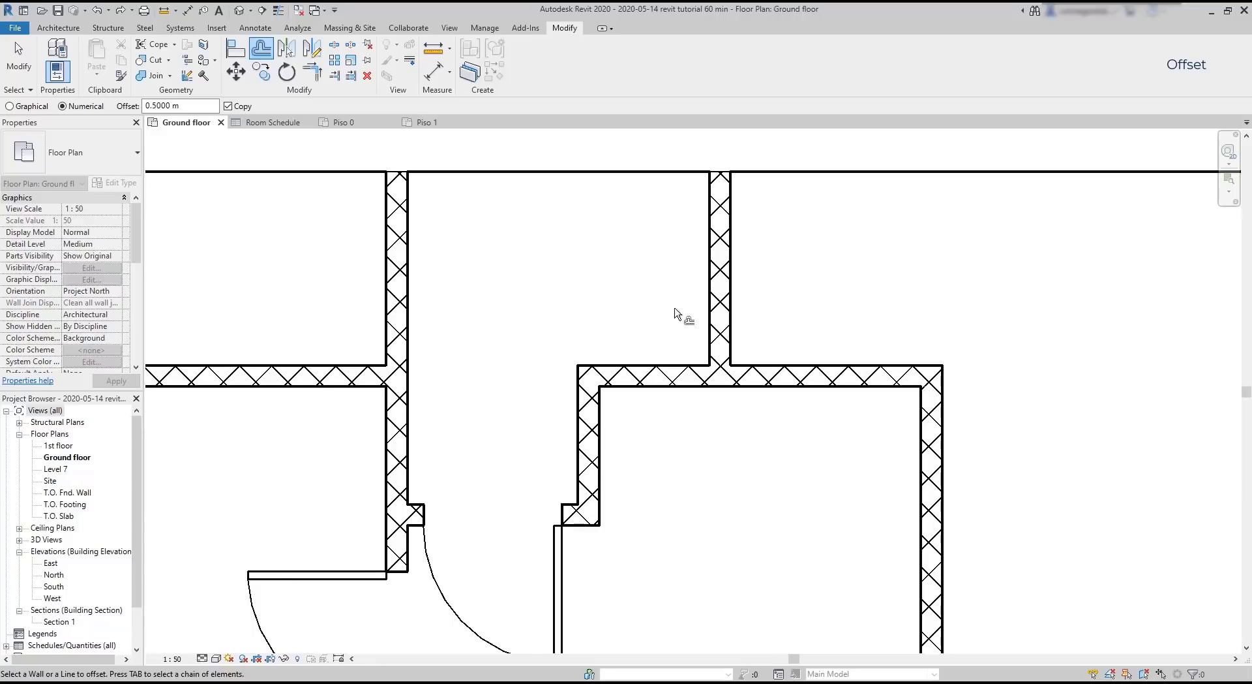
{"action": "left_click", "coordinate": [729, 305]}
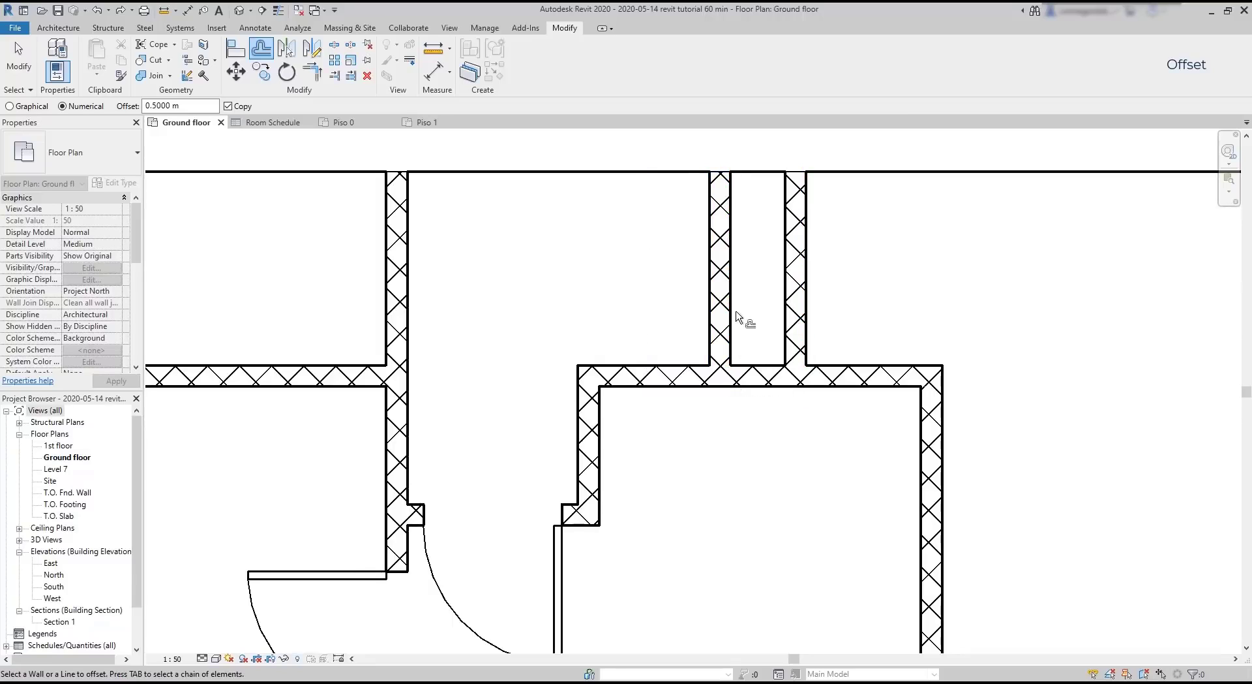
{"action": "key", "text": "Escape"}
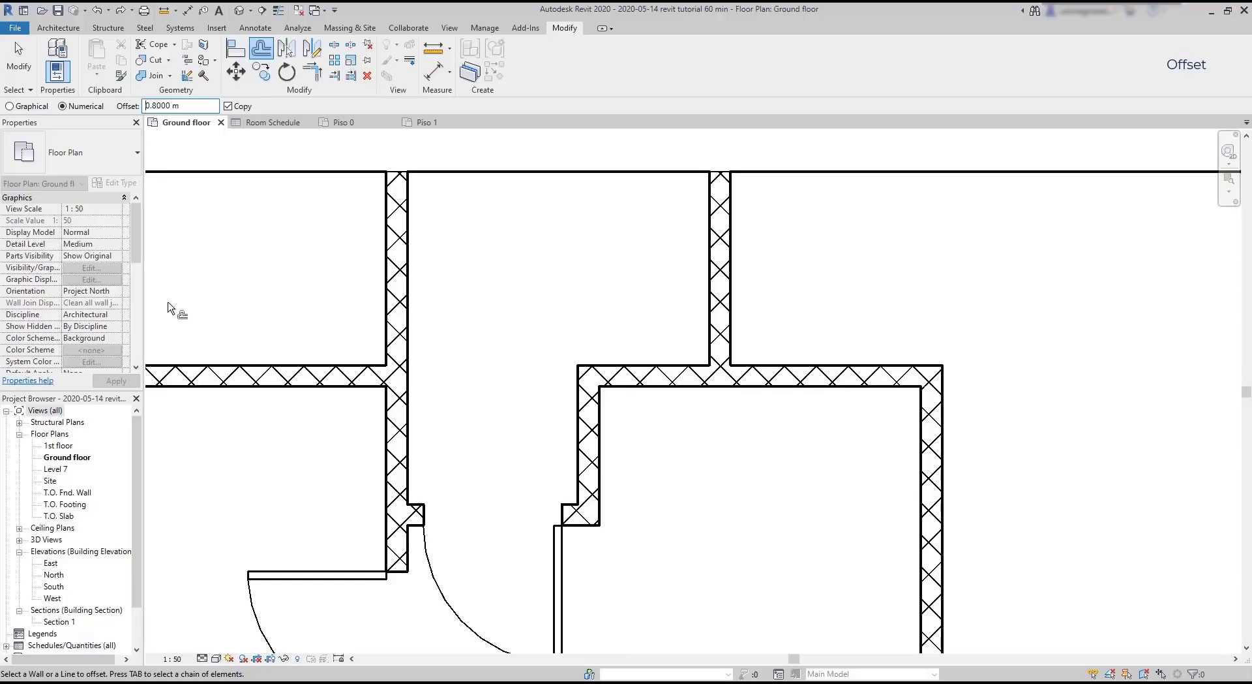
Step: Try offsetting the short vertical wall above the central space 0.8 m to the left without copying, and undo it
{"action": "left_click", "coordinate": [228, 106]}
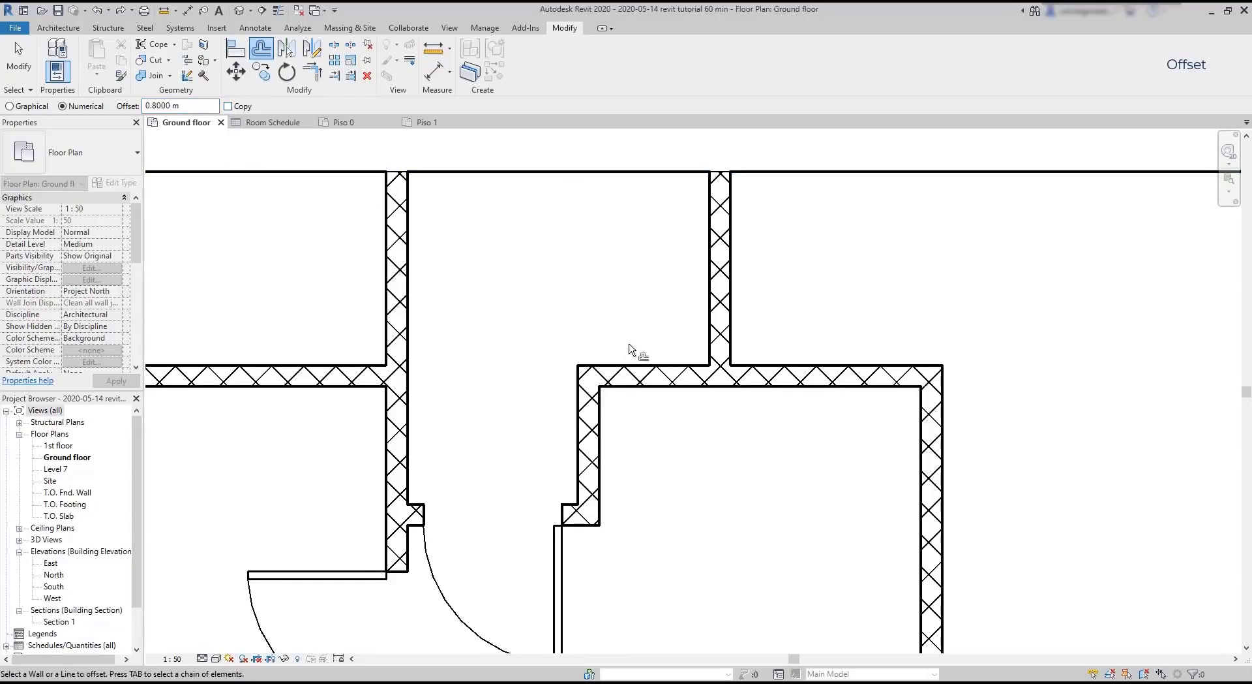
{"action": "left_click", "coordinate": [713, 335]}
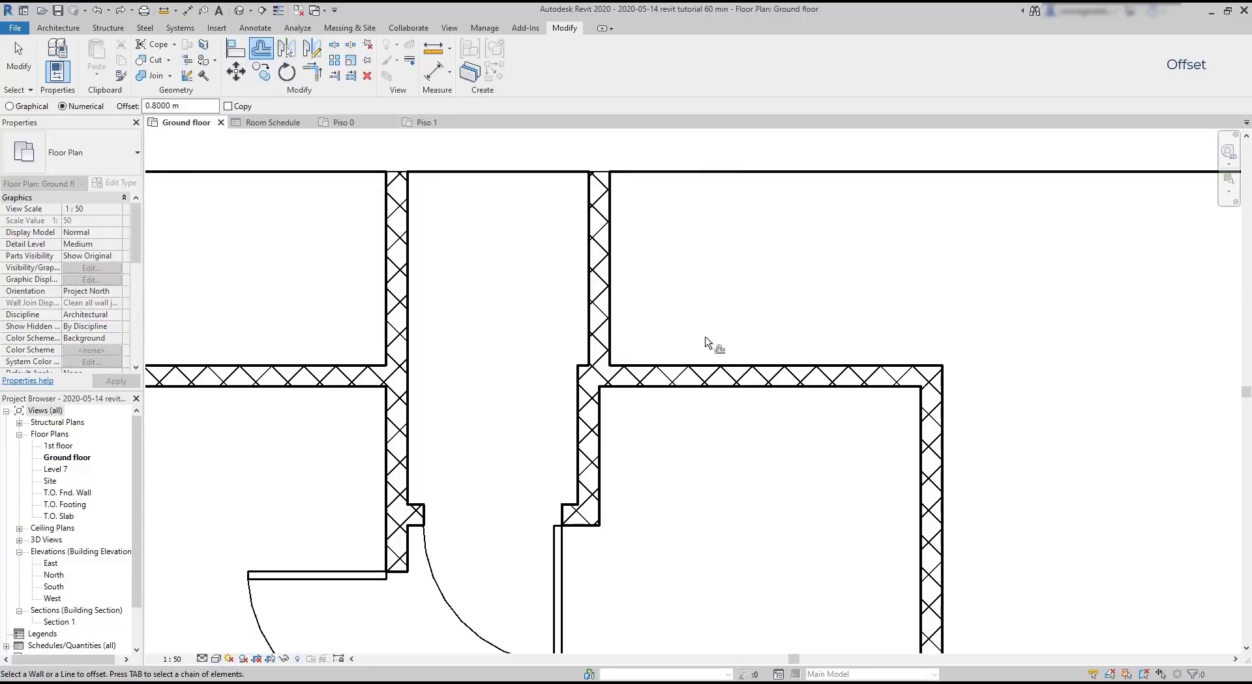
{"action": "key", "text": "ctrl+z"}
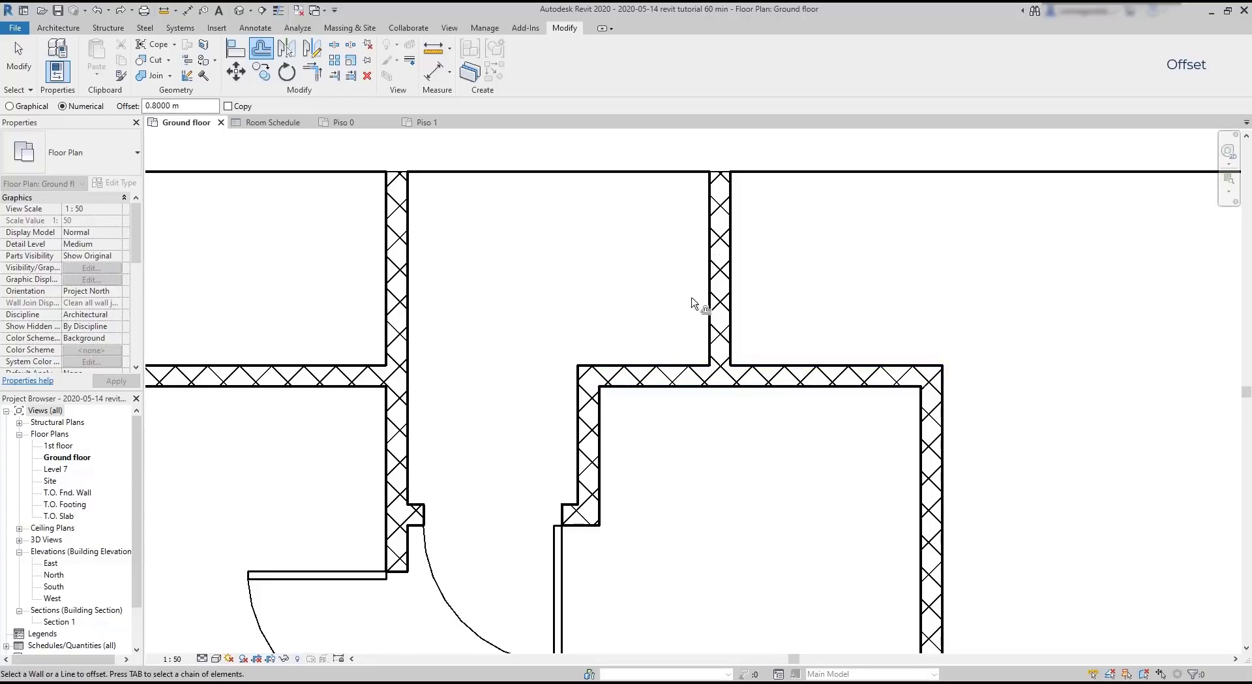
Step: Try a graphical offset of the short vertical wall about 1.4 m to the right without copying, and undo it
{"action": "left_click", "coordinate": [37, 106]}
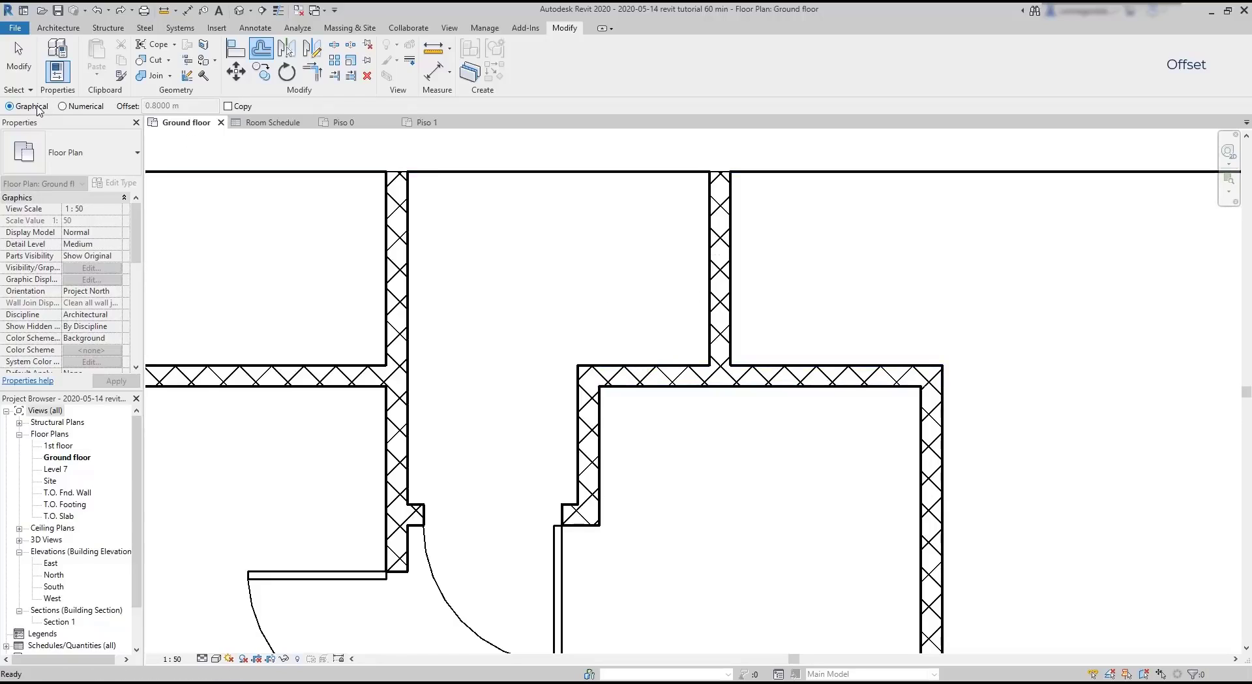
{"action": "left_click", "coordinate": [721, 339]}
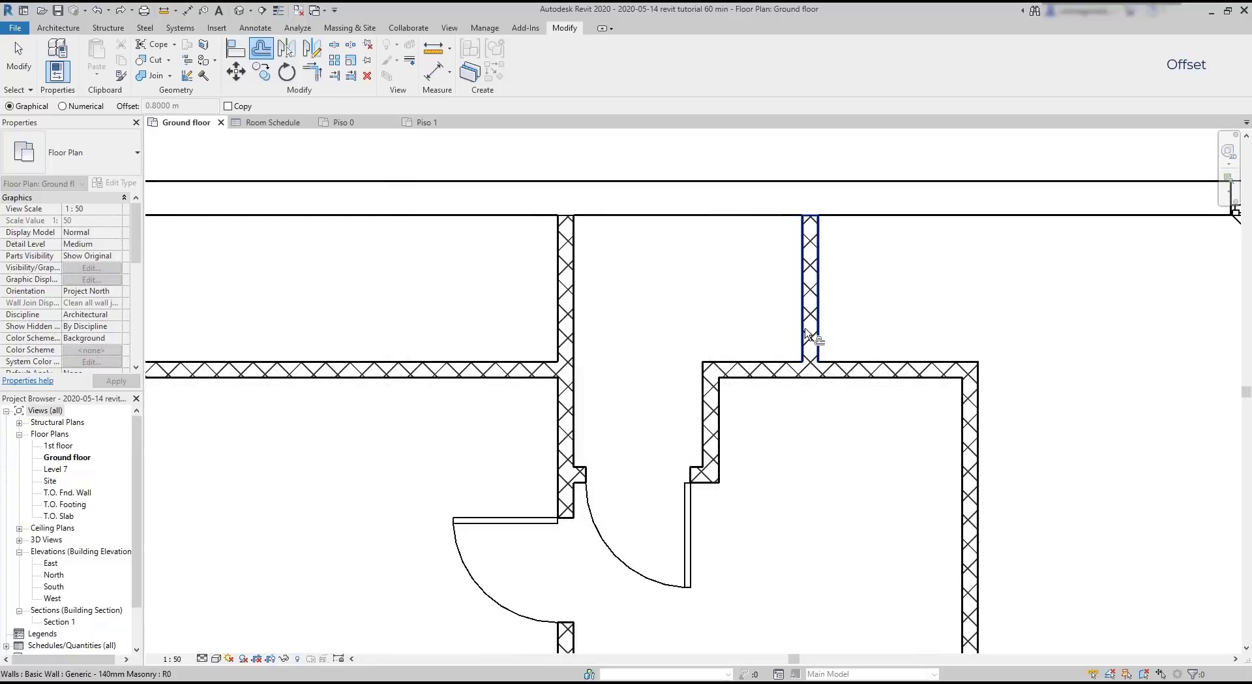
{"action": "left_click", "coordinate": [806, 329]}
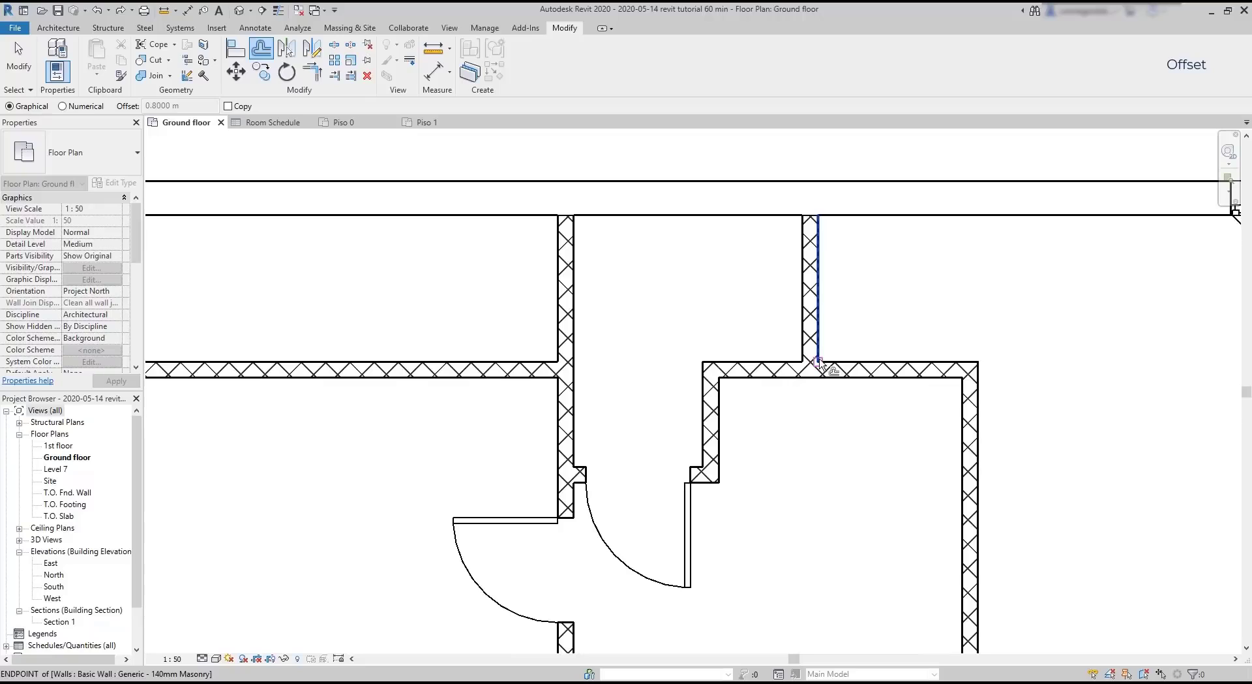
{"action": "left_click", "coordinate": [824, 354]}
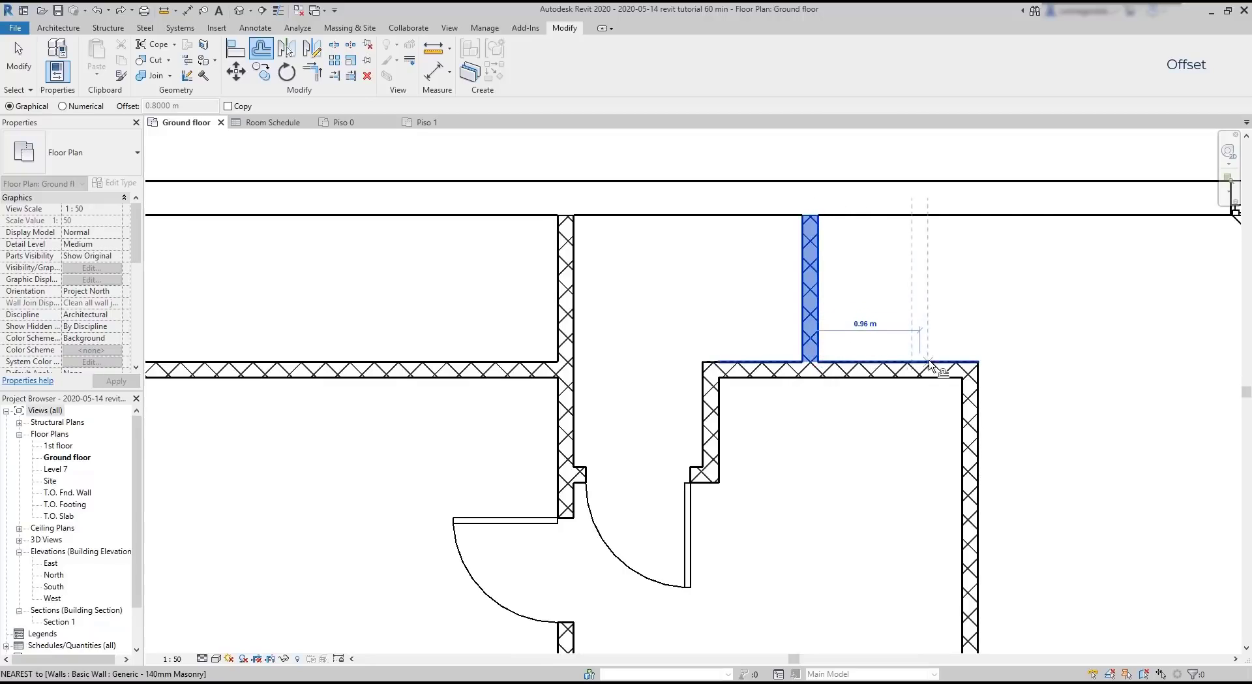
{"action": "left_click", "coordinate": [980, 363]}
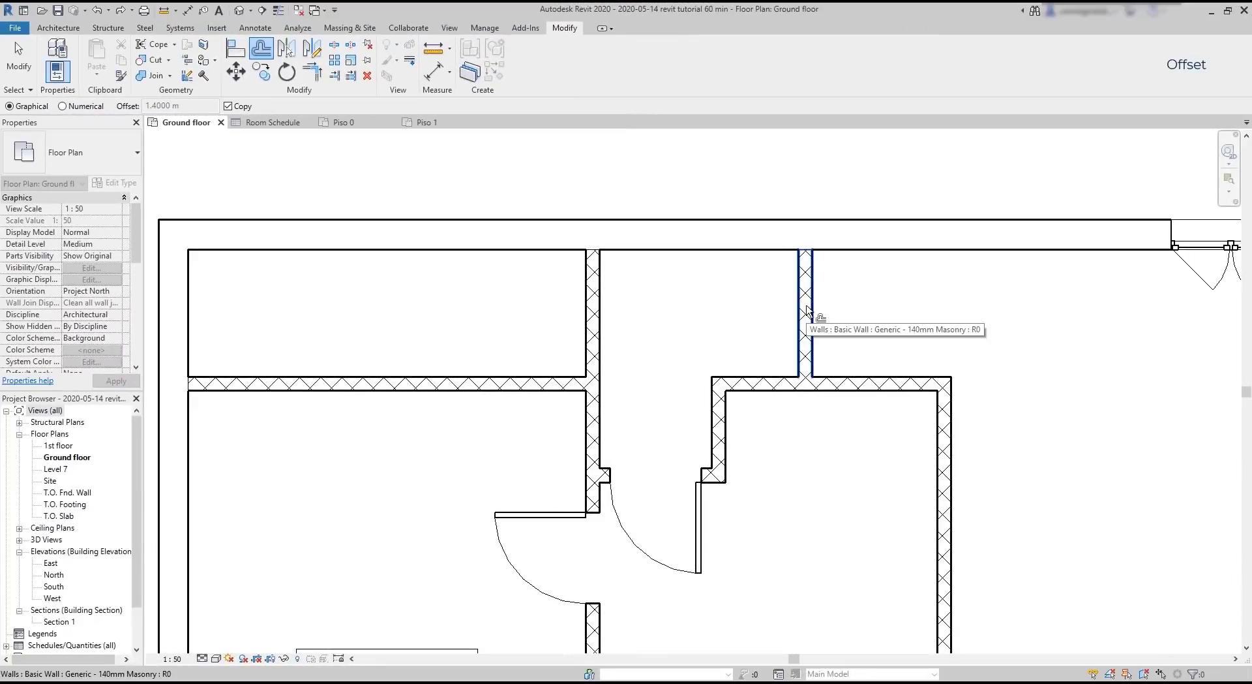
Step: Try graphically offsetting a copy of the short vertical wall about 3.6 m to the right, near the upper exterior window, and undo it
{"action": "left_click", "coordinate": [807, 307]}
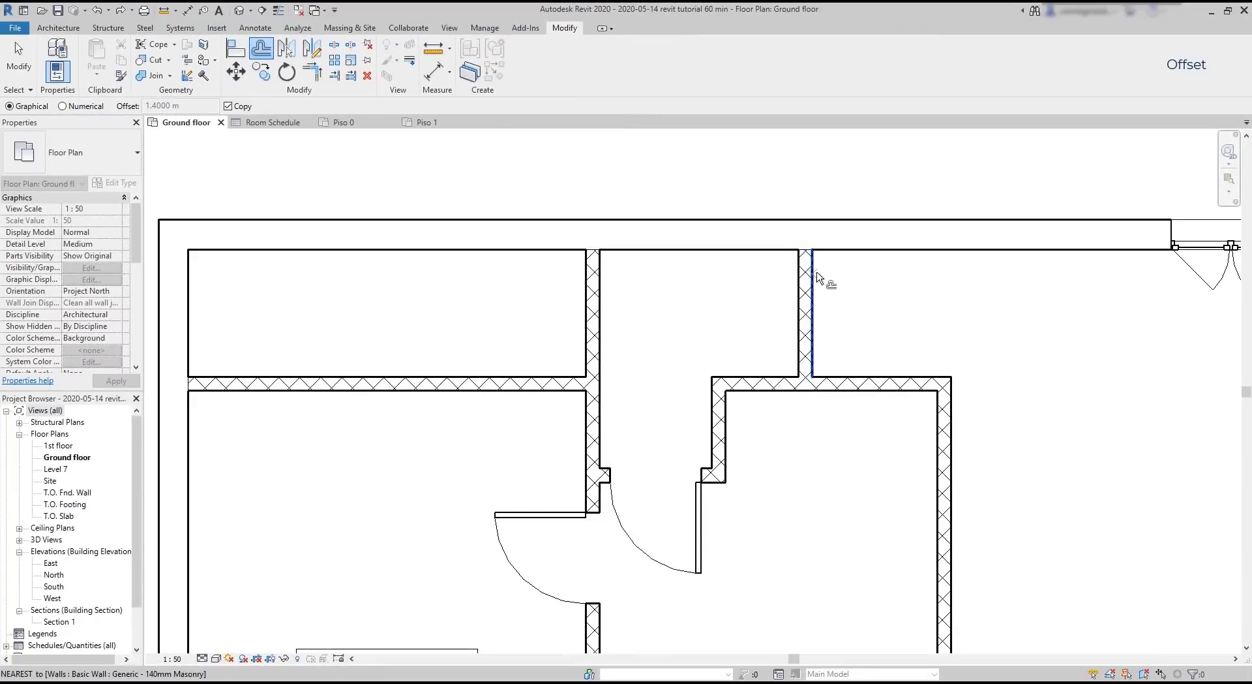
{"action": "left_click", "coordinate": [815, 251]}
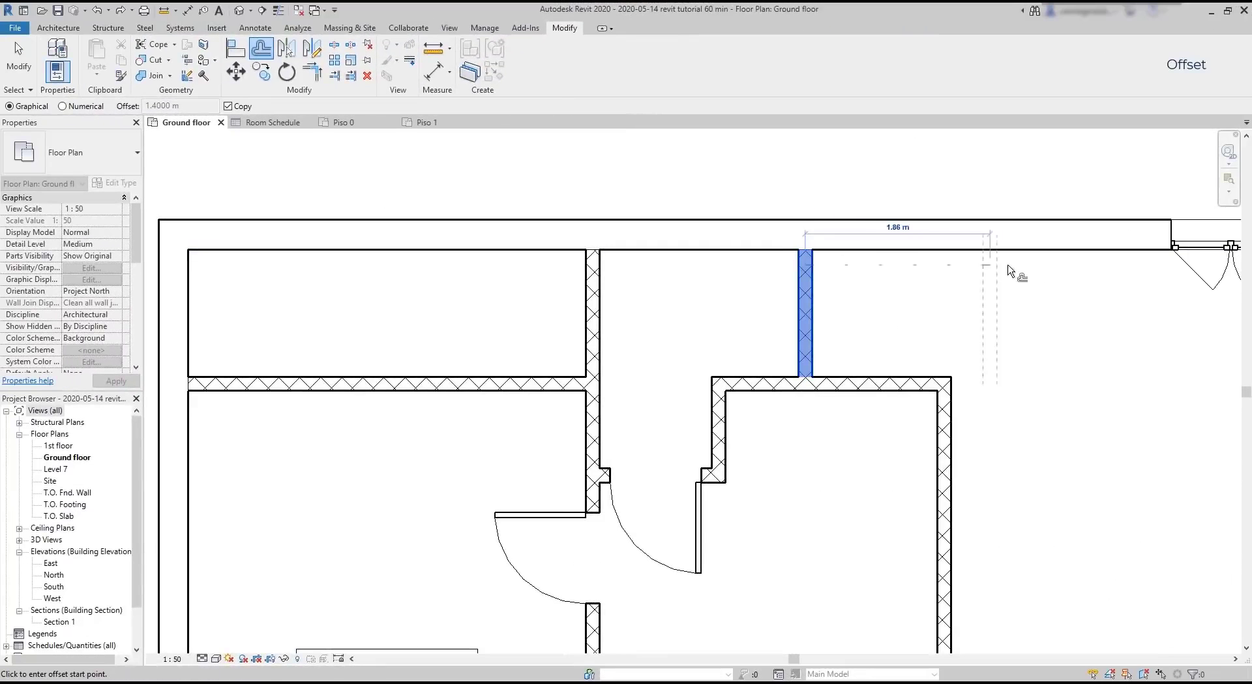
{"action": "left_click", "coordinate": [1161, 259]}
{"action": "scroll", "coordinate": [903, 335], "scroll_direction": "down", "scroll_amount": 1}
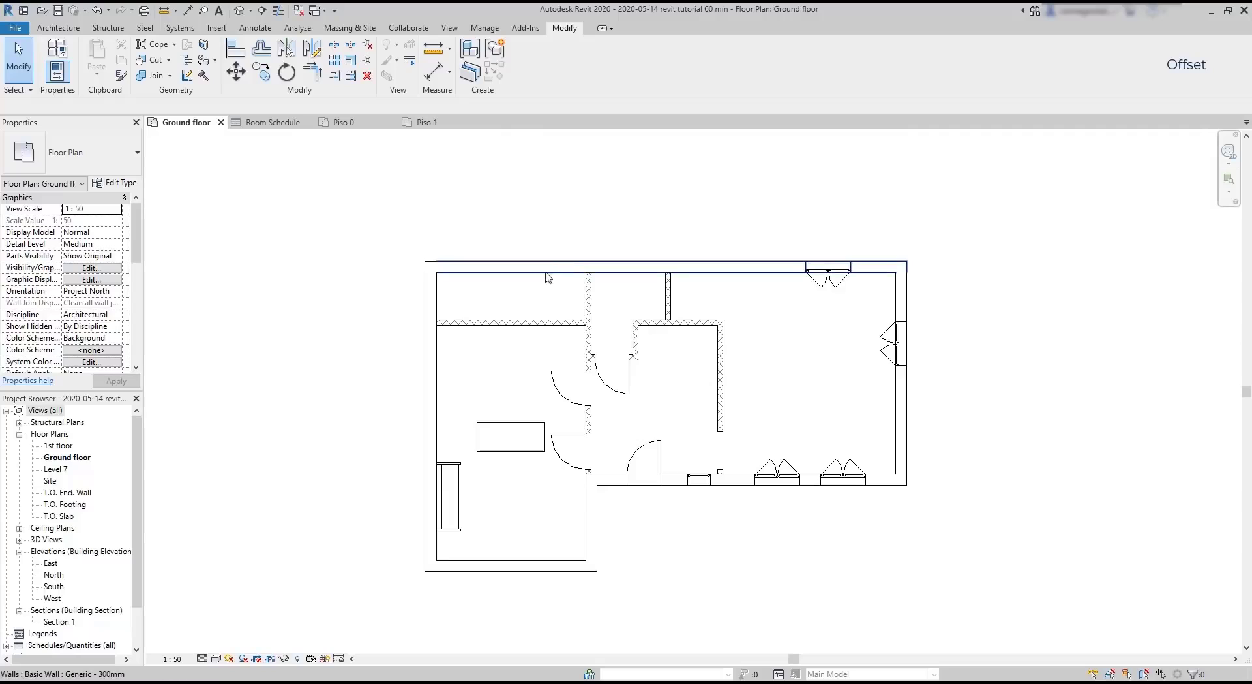
Step: Try offsetting the left and upper exterior walls together, and restart Offset in Numerical mode at 1.7 m with Copy on
{"action": "left_click", "coordinate": [429, 320]}
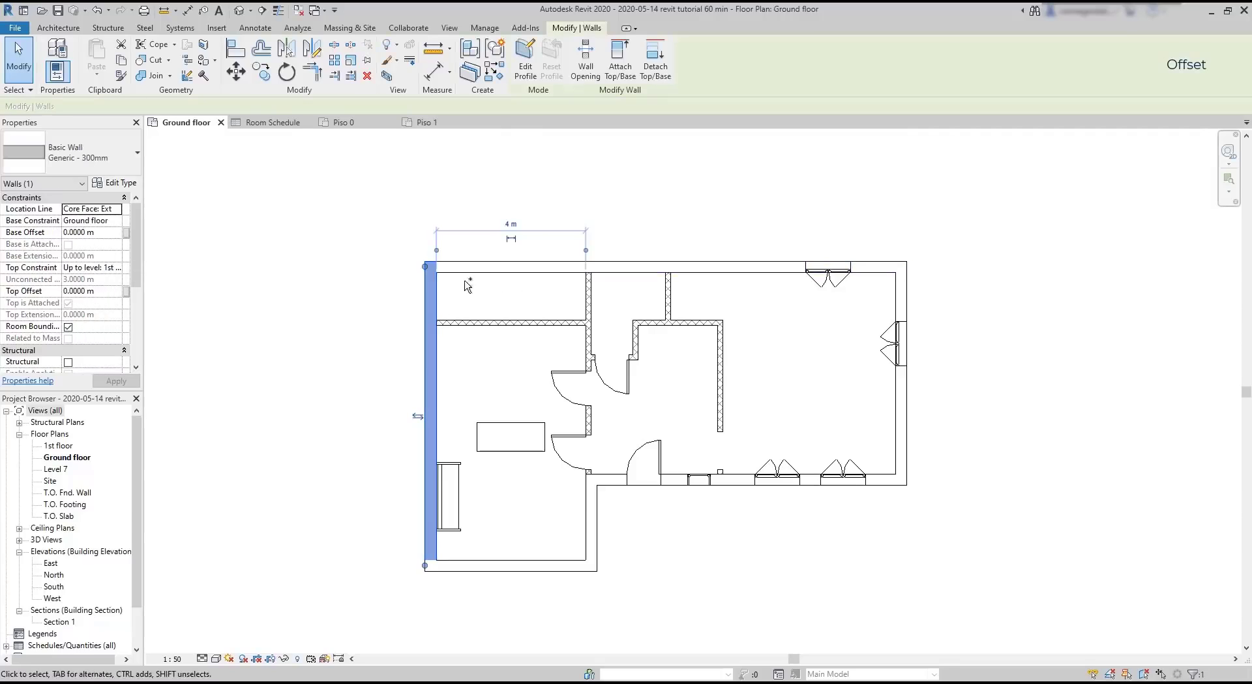
{"action": "left_click", "coordinate": [486, 267], "text": "ctrl"}
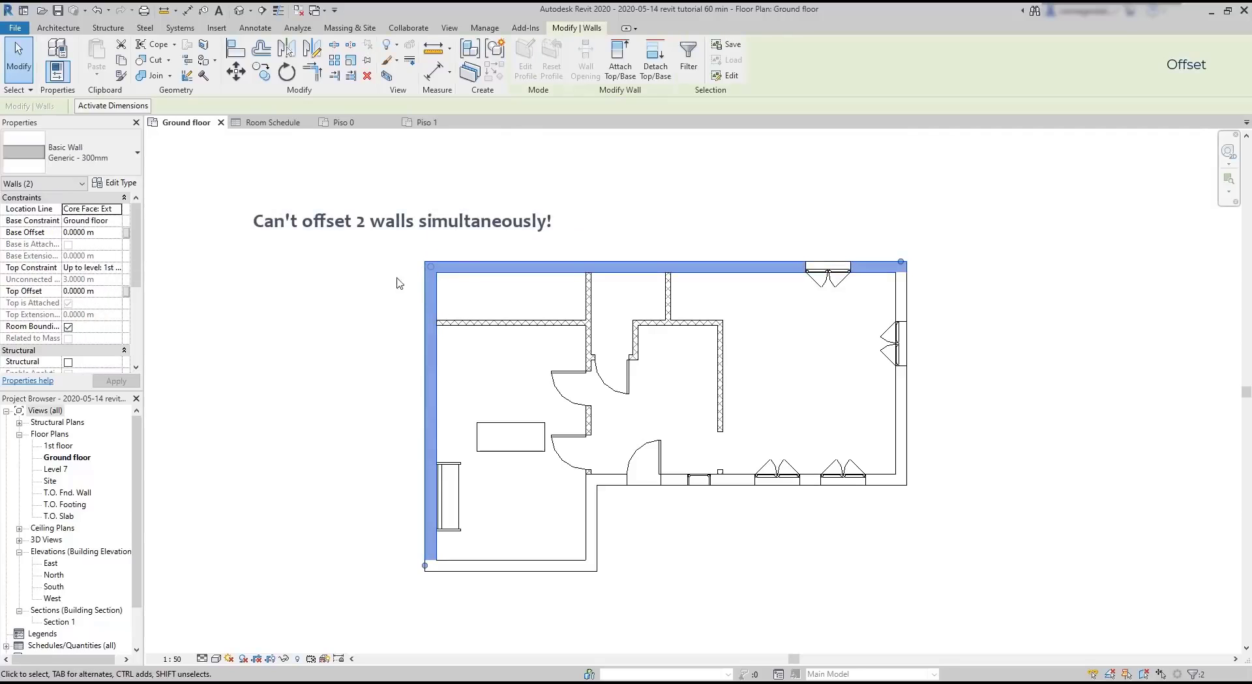
{"action": "left_click", "coordinate": [262, 48]}
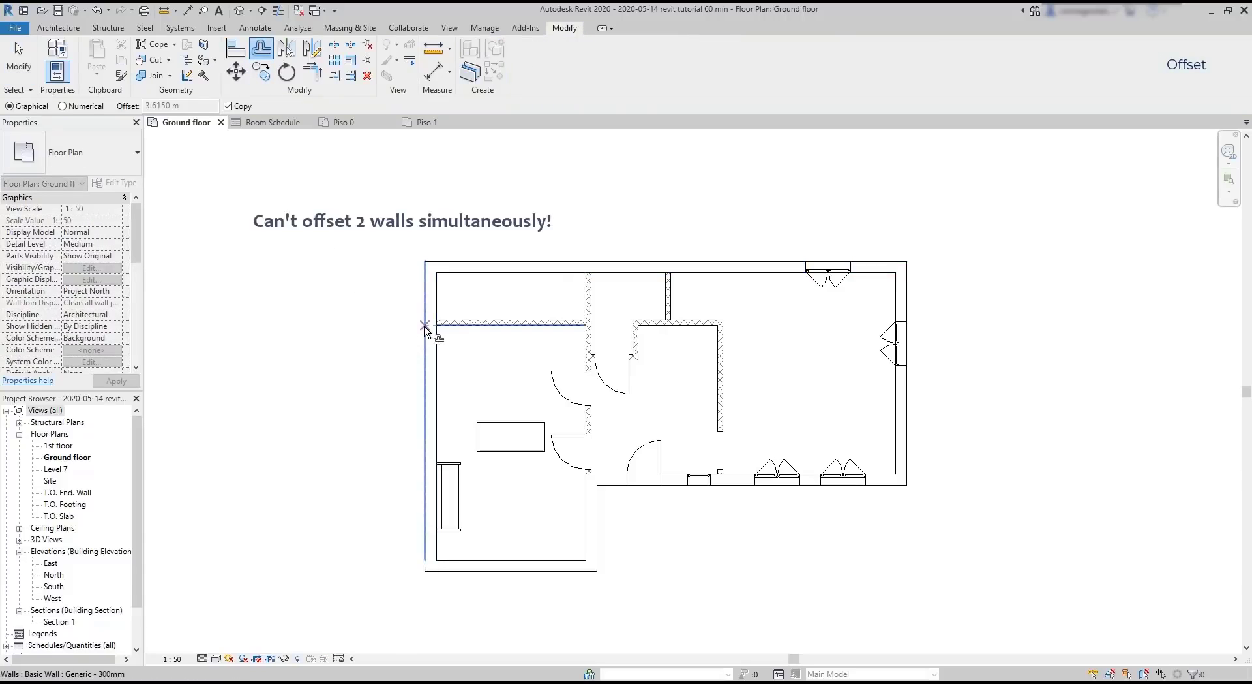
{"action": "left_click", "coordinate": [425, 261]}
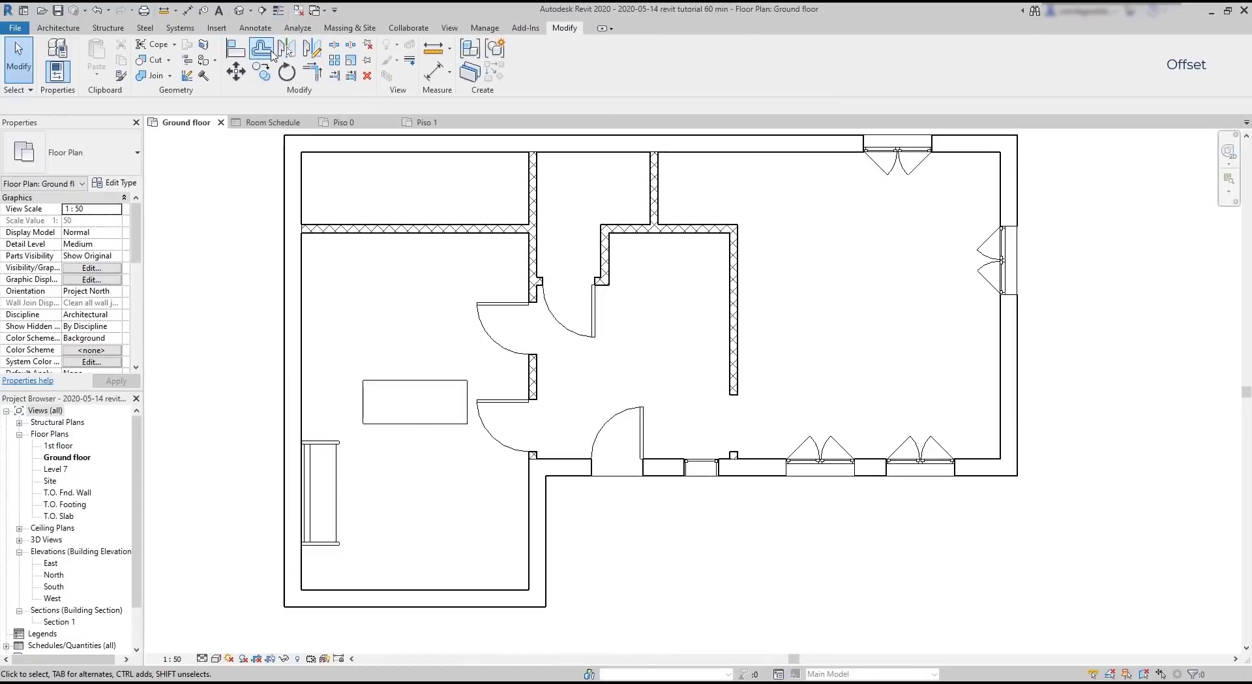
{"action": "left_click", "coordinate": [271, 53]}
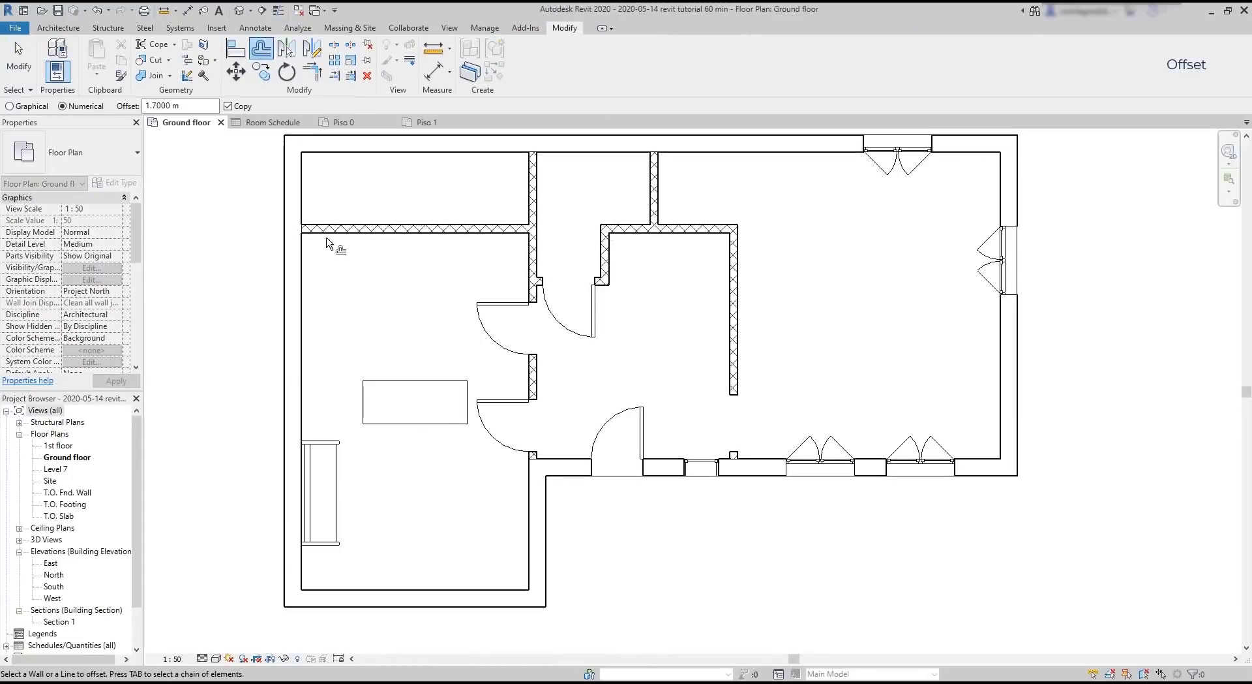
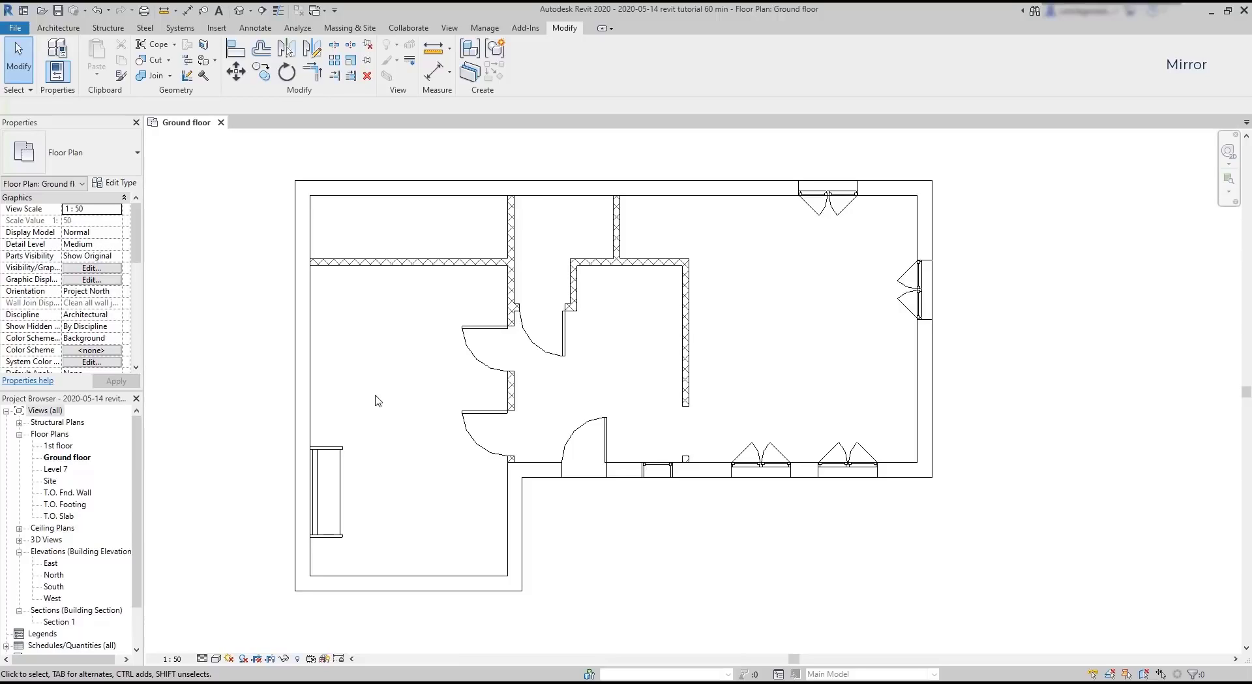
Step: Unlock the left-hand partition's alignment and move it down between the two room doors, about 3.66 m above the lower exterior wall
{"action": "left_click", "coordinate": [443, 263]}
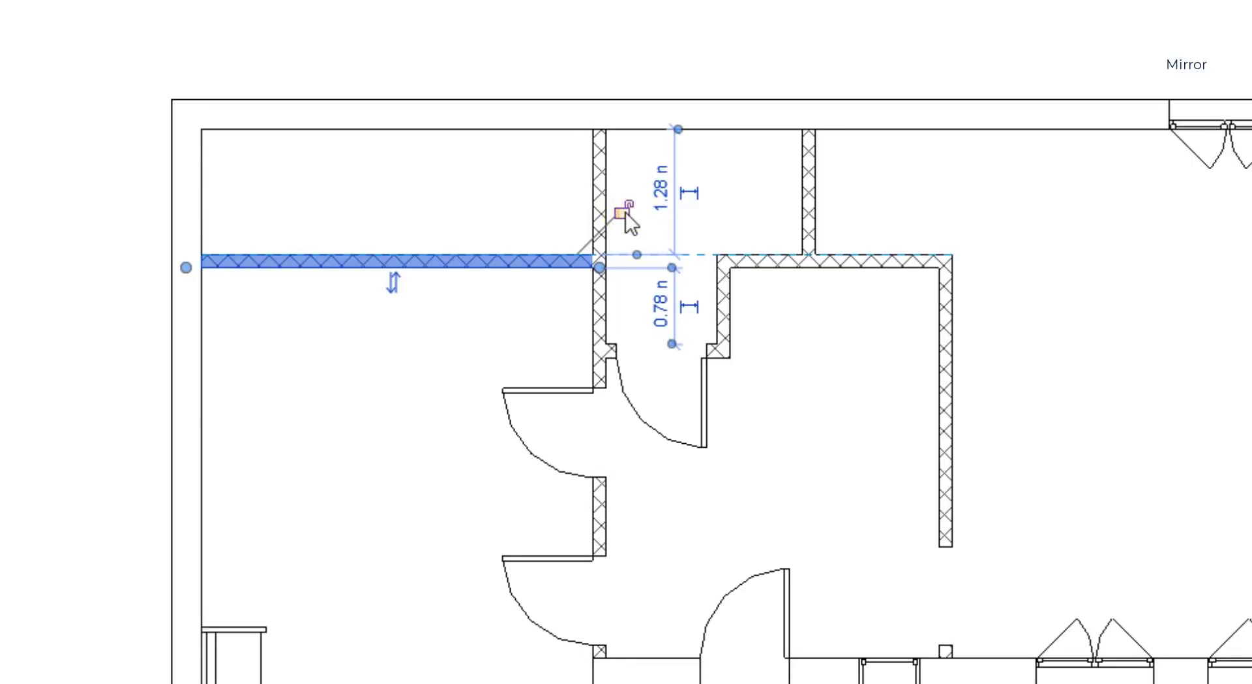
{"action": "left_click", "coordinate": [508, 260]}
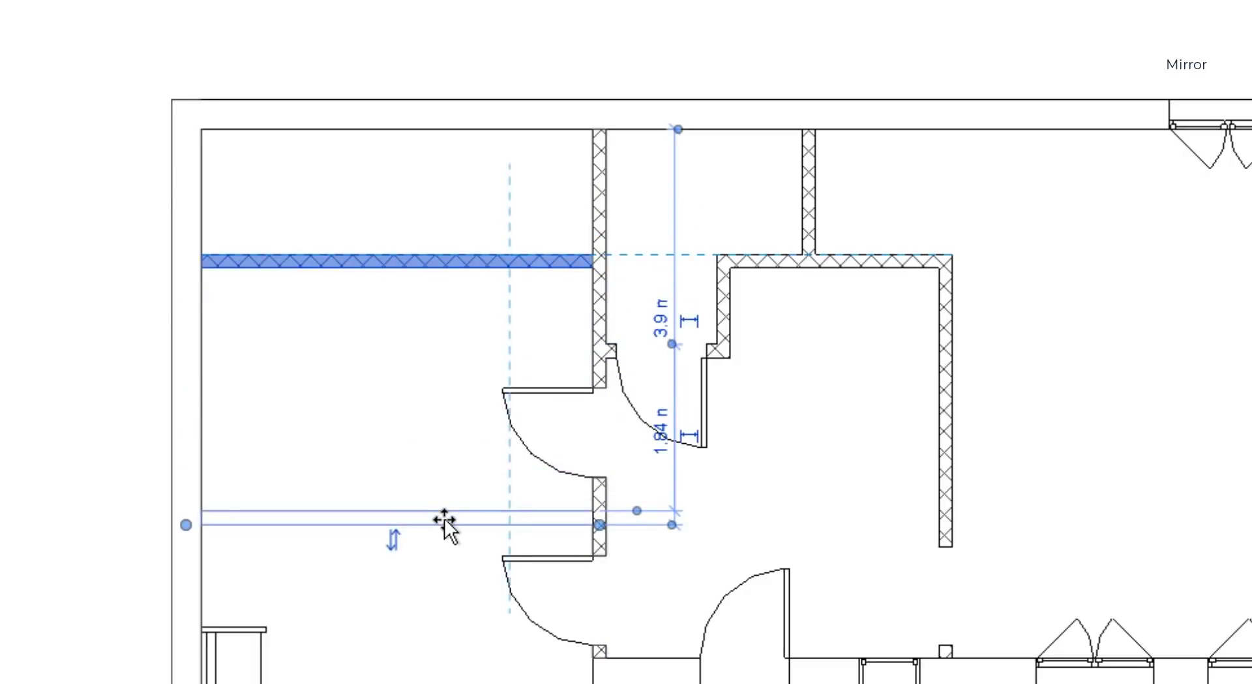
{"action": "left_click", "coordinate": [445, 518]}
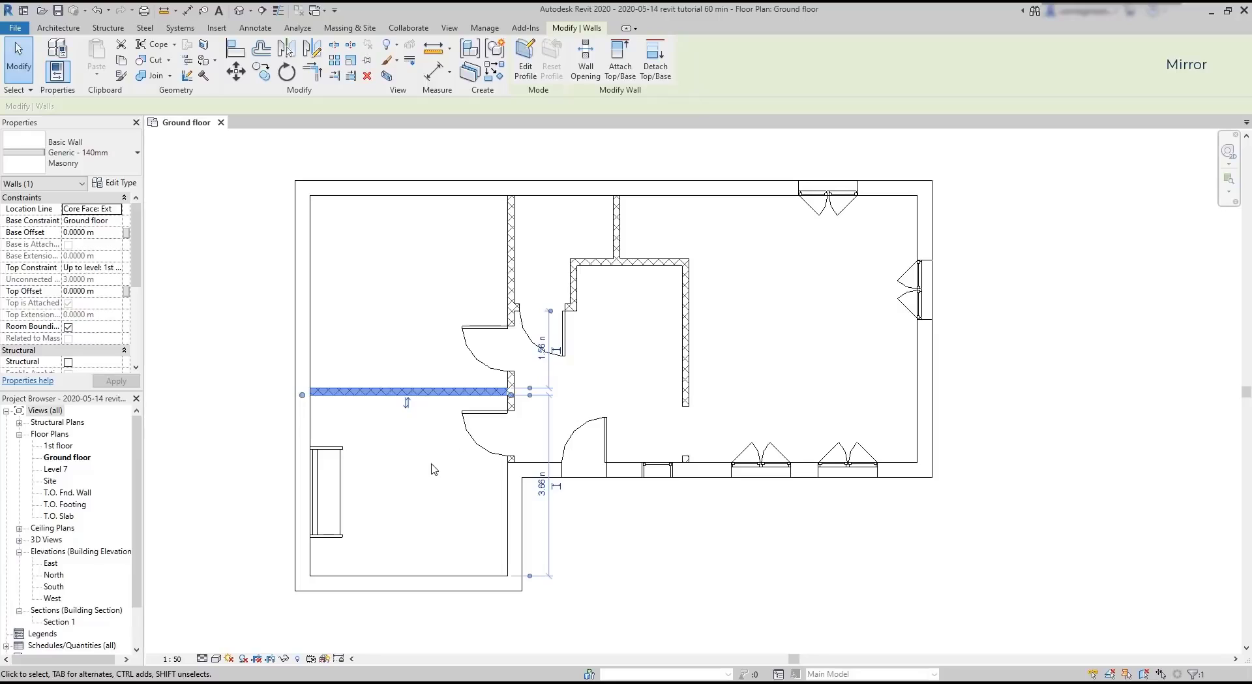
{"action": "key", "text": "Escape"}
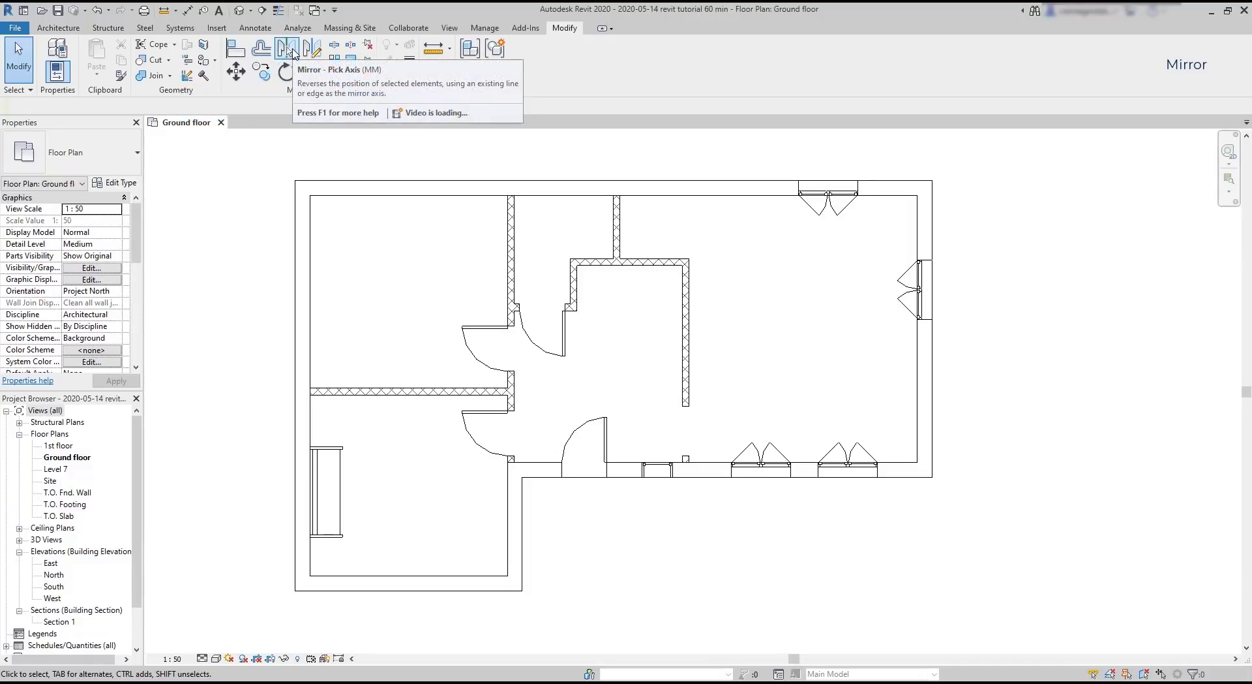
Step: Mirror a copy of the lower-room sofa into the upper-left room, using the horizontal partition between the rooms as the axis
{"action": "left_click", "coordinate": [292, 51]}
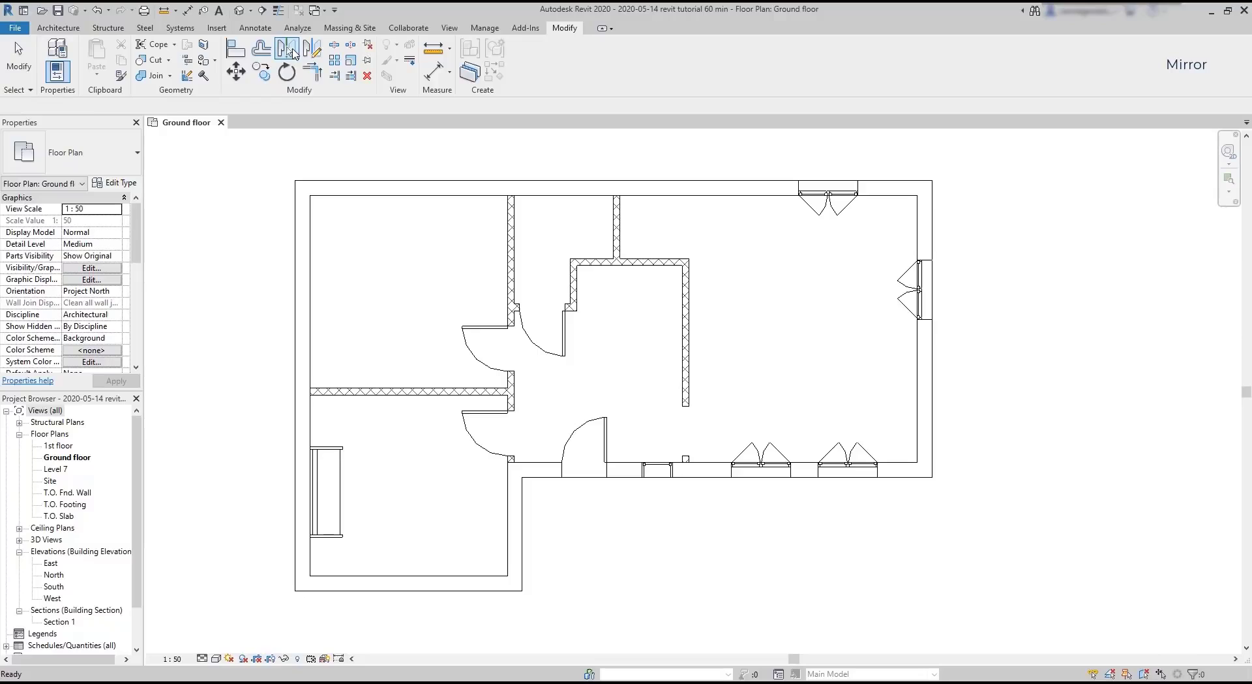
{"action": "left_click", "coordinate": [292, 51]}
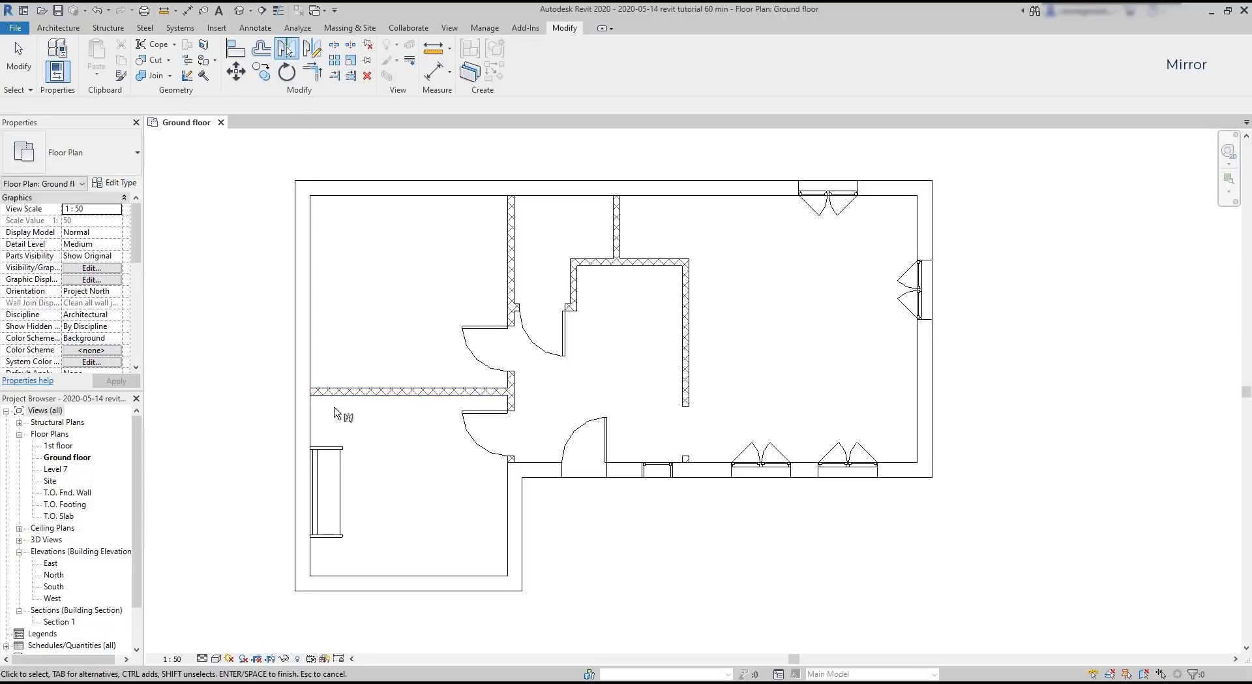
{"action": "left_click", "coordinate": [335, 450]}
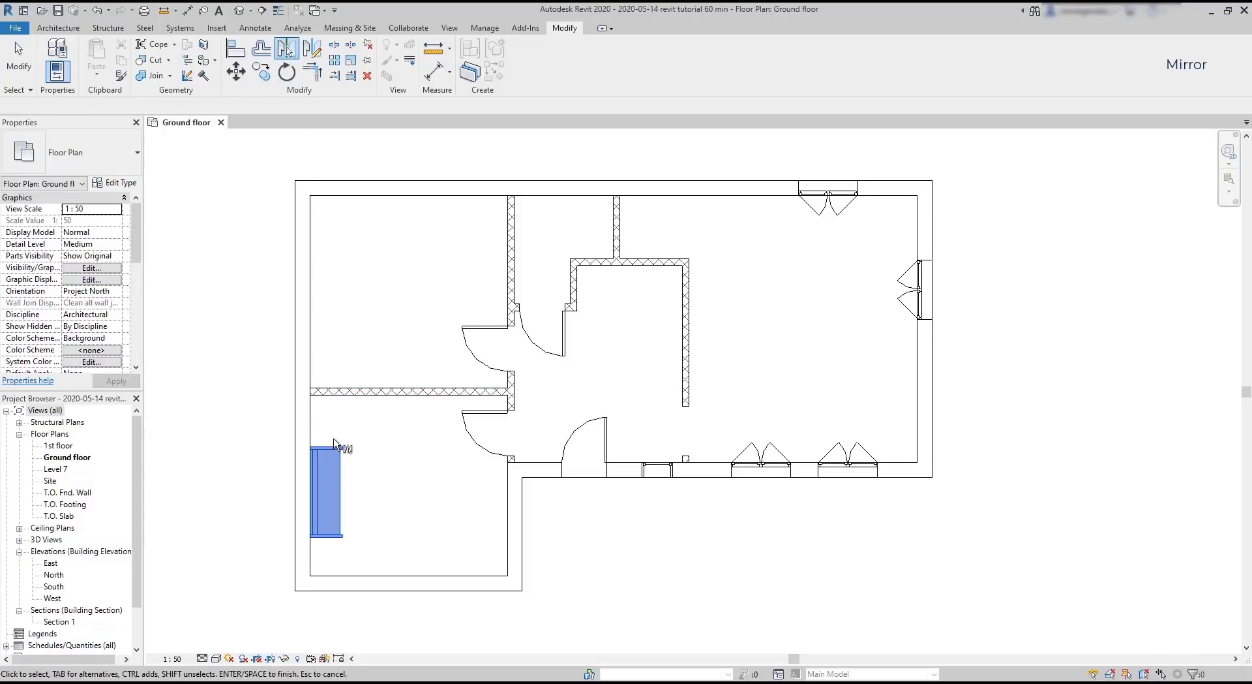
{"action": "key", "text": "Return"}
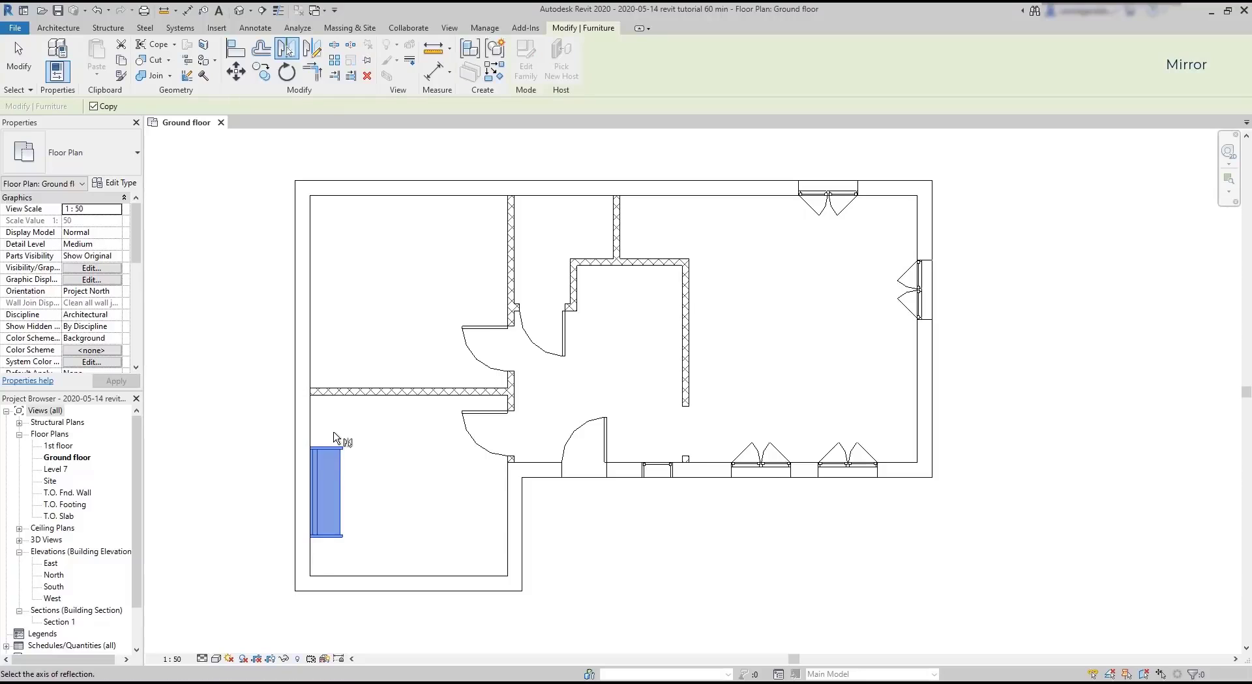
{"action": "scroll", "coordinate": [322, 420], "scroll_direction": "up", "scroll_amount": 1}
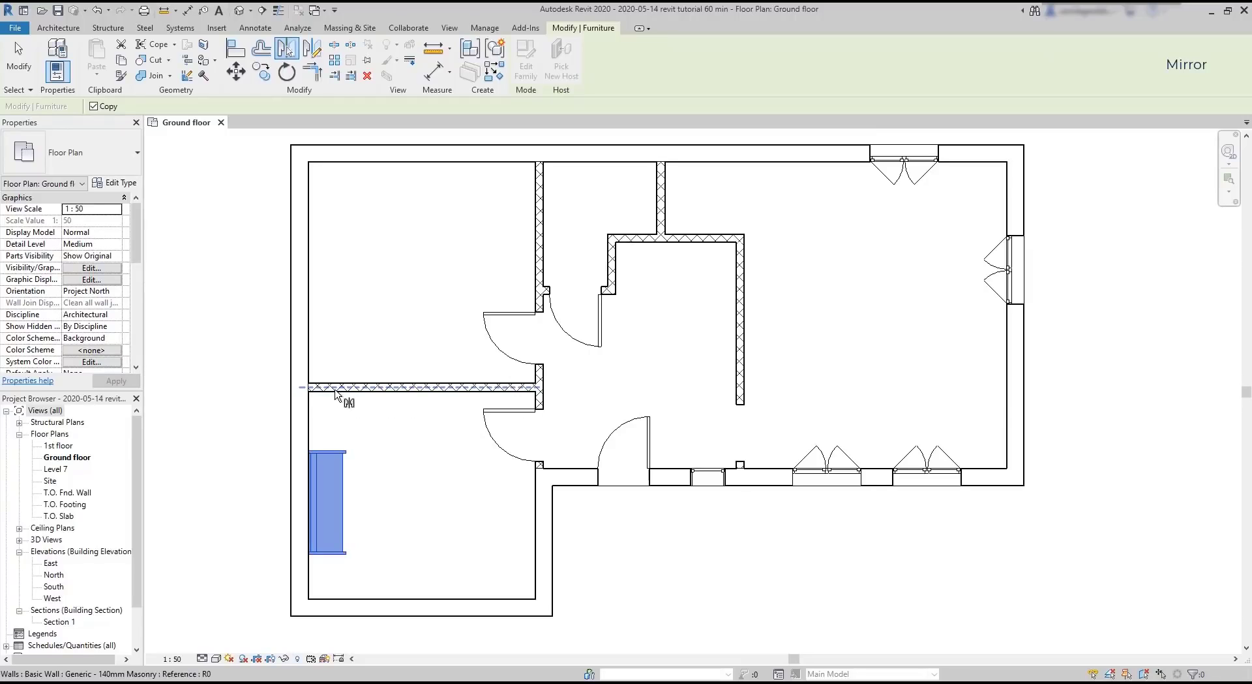
{"action": "left_click", "coordinate": [335, 392]}
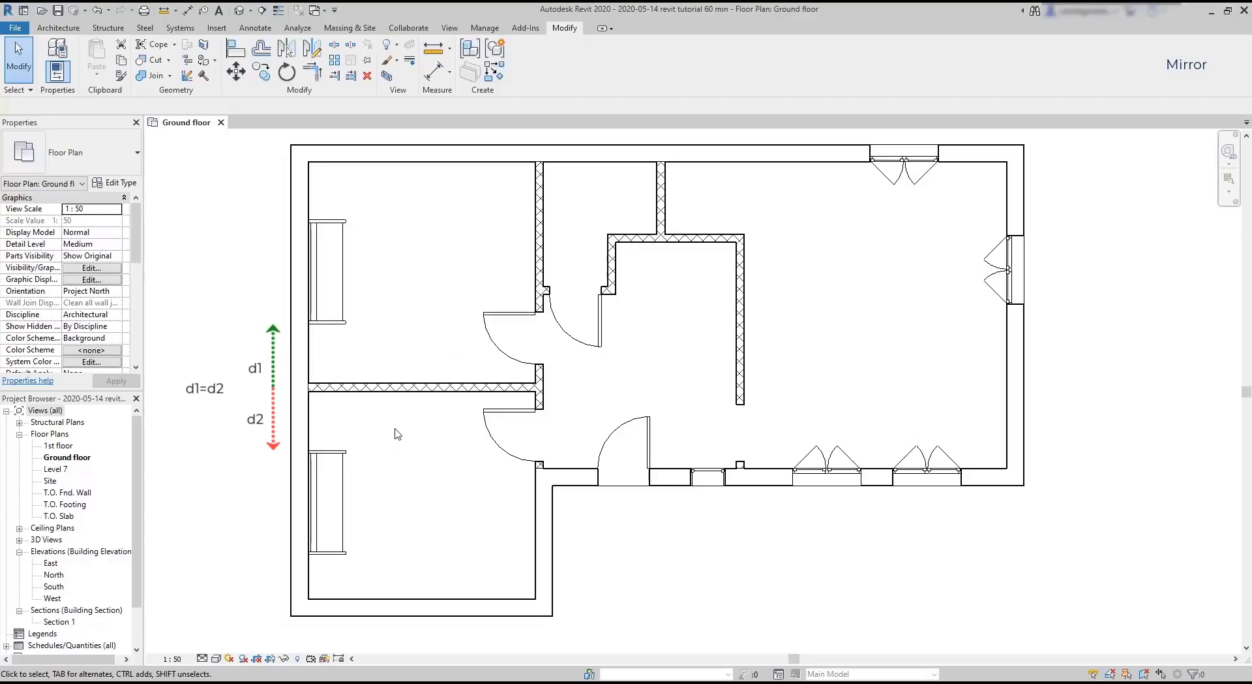
{"action": "key", "text": "Escape"}
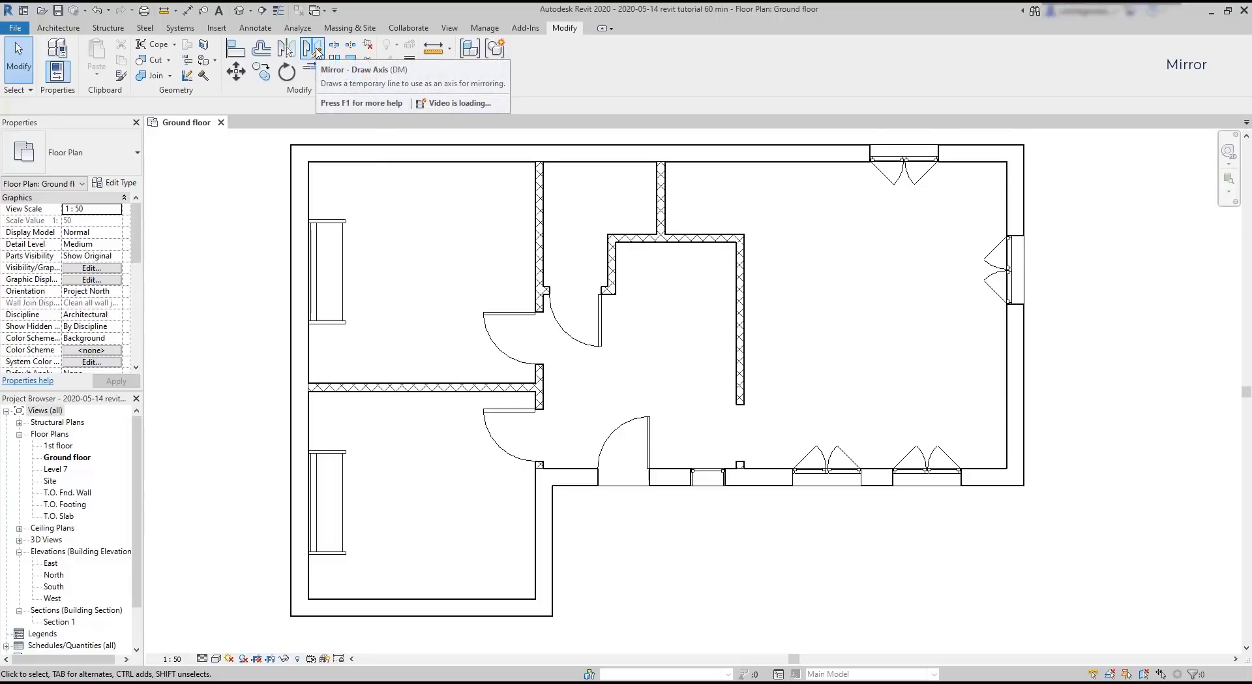
Step: Mirror a copy of the lower-room sofa to the opposite wall about a drawn vertical axis from the lower exterior wall's midpoint
{"action": "left_click", "coordinate": [315, 49]}
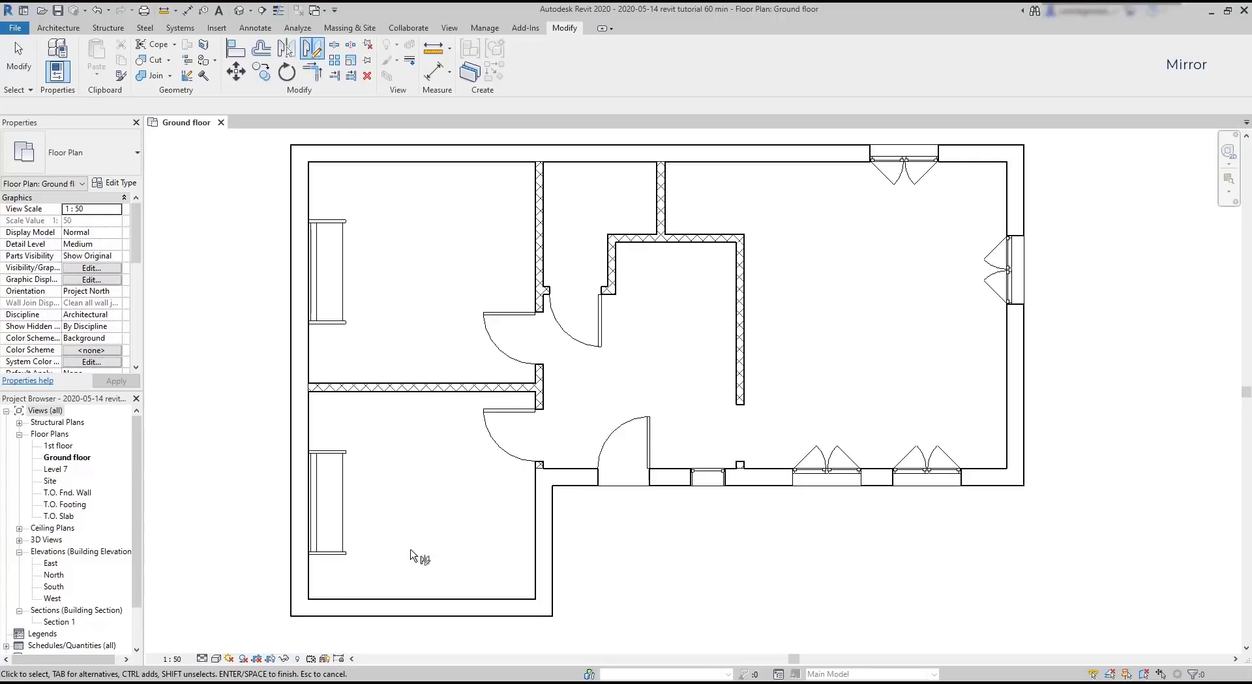
{"action": "left_click", "coordinate": [344, 552]}
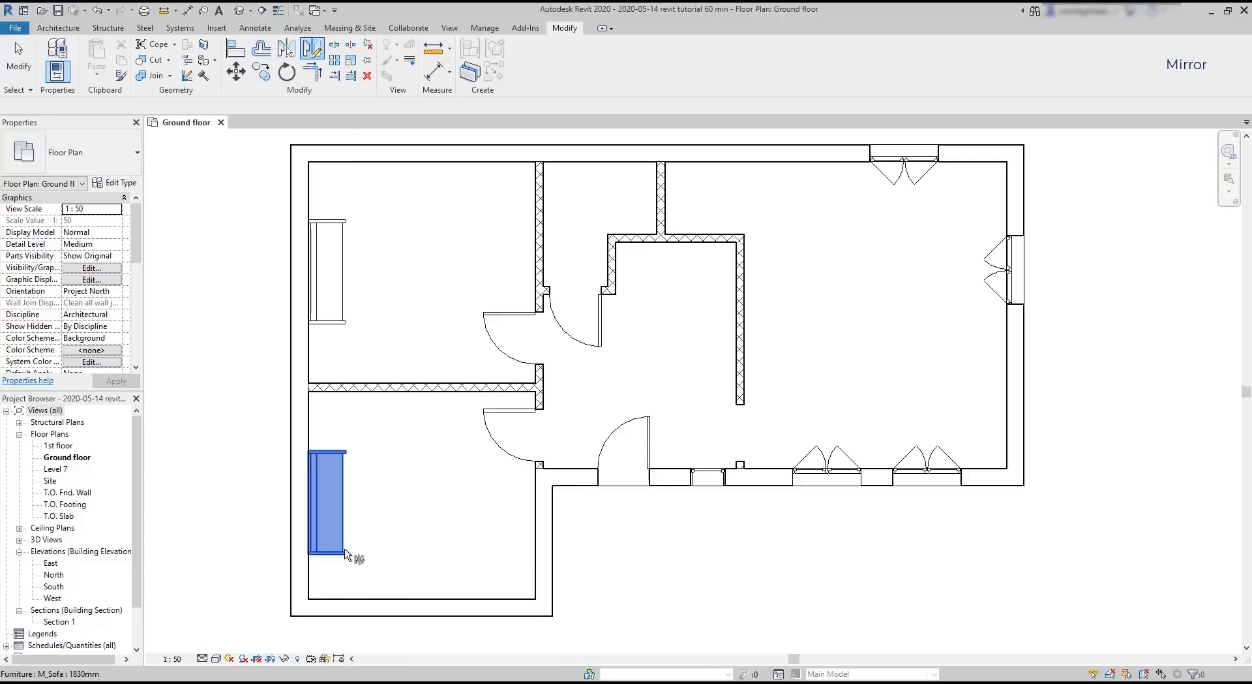
{"action": "key", "text": "Return"}
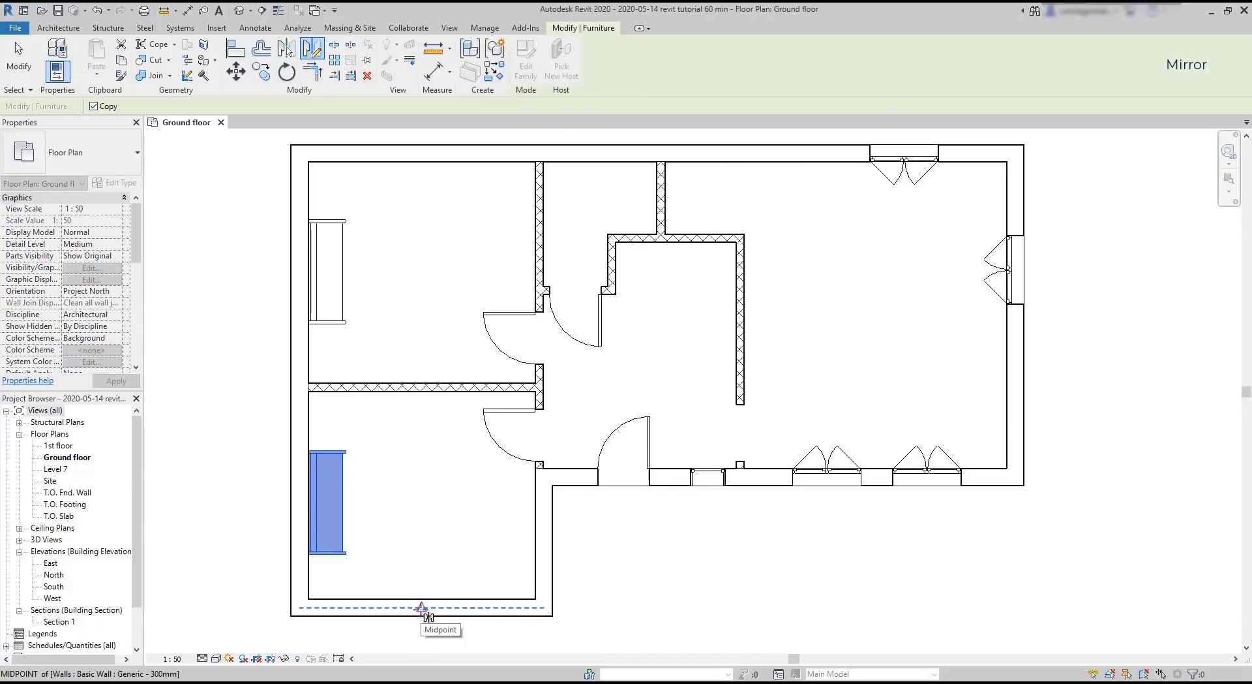
{"action": "left_click", "coordinate": [422, 608]}
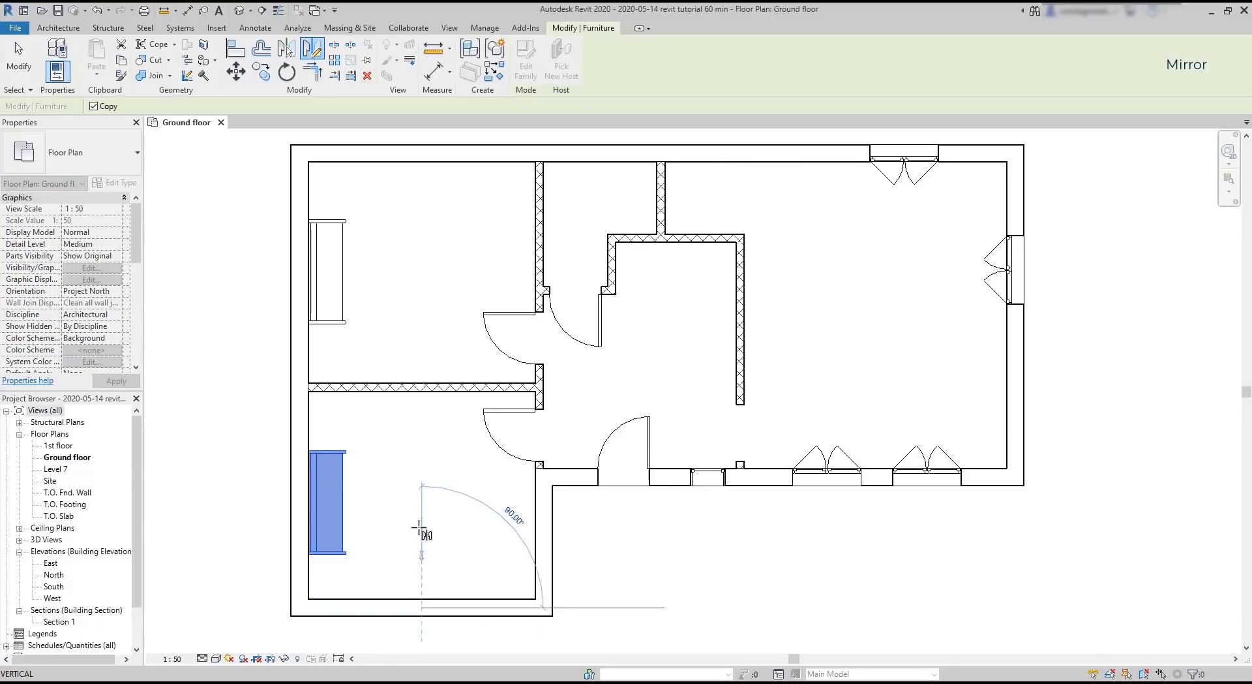
{"action": "left_click", "coordinate": [422, 468]}
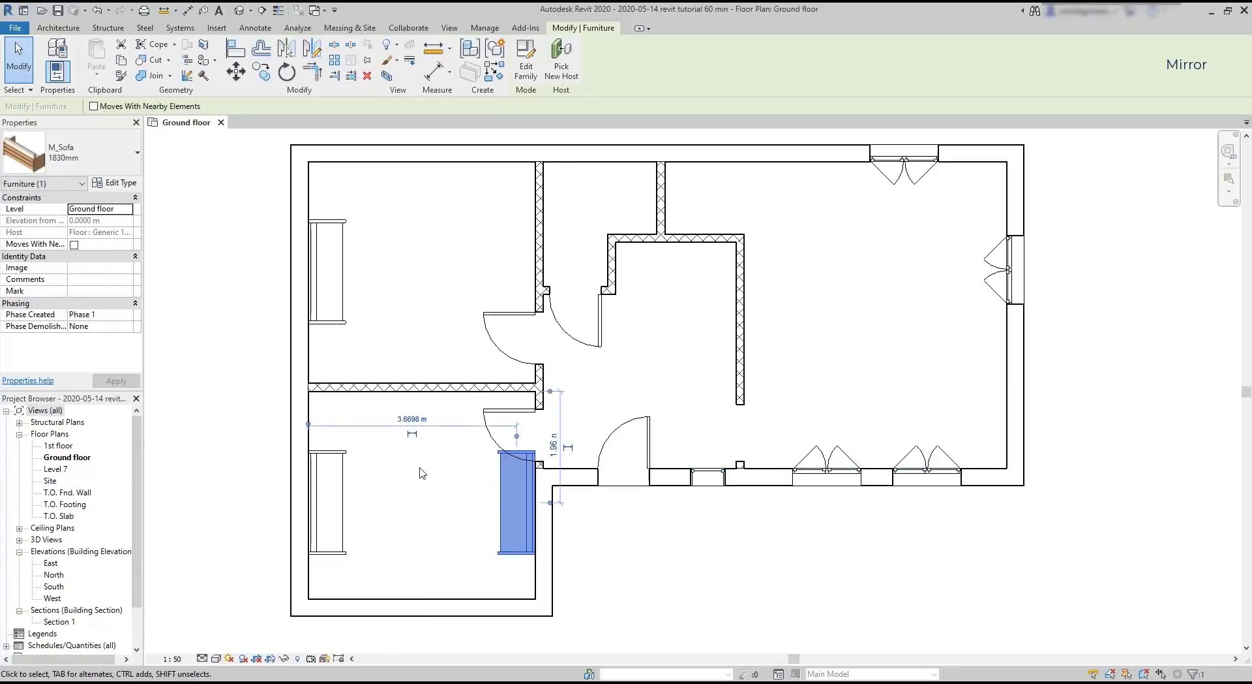
{"action": "left_click", "coordinate": [422, 473]}
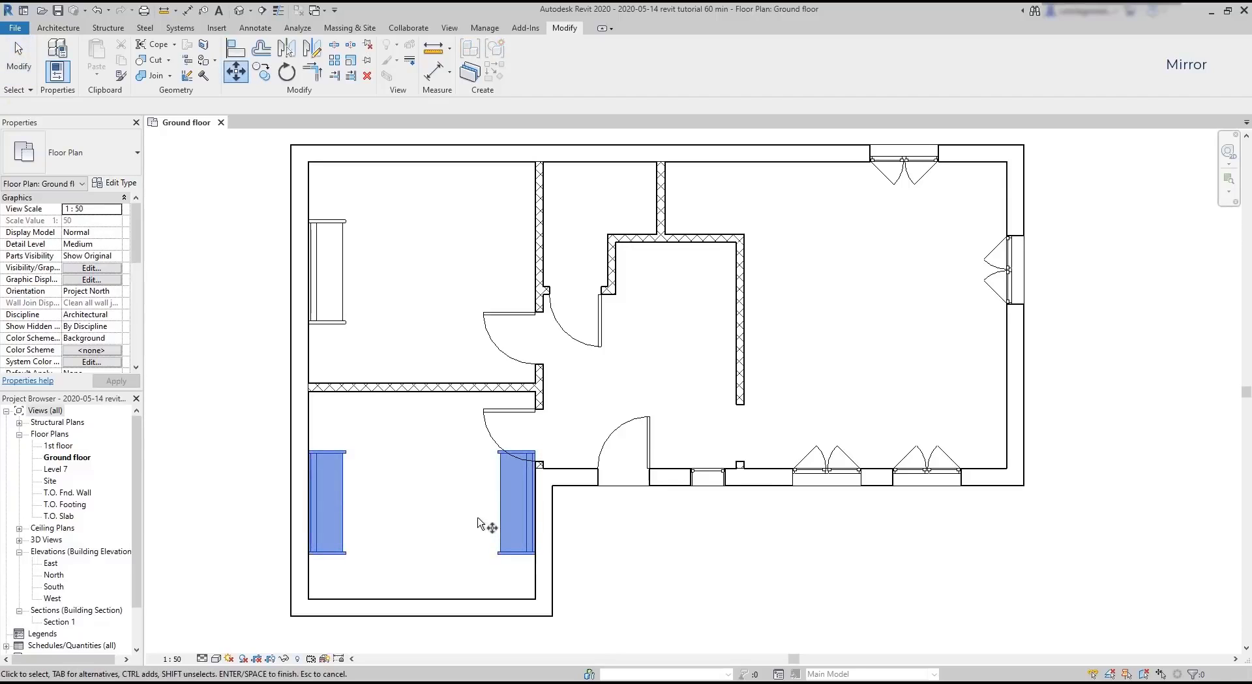
Step: Move both lower-room sofas together a short distance straight down along the room's right wall
{"action": "key", "text": "Return"}
{"action": "scroll", "coordinate": [521, 590], "scroll_direction": "up", "scroll_amount": 2}
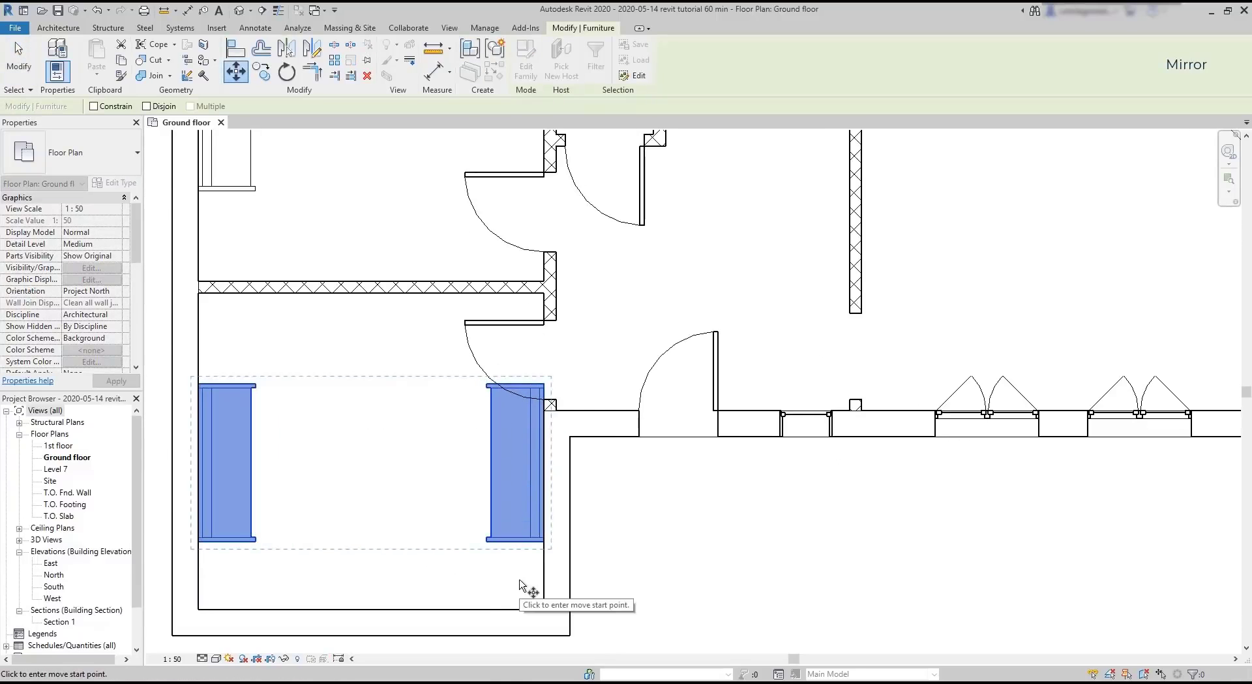
{"action": "left_click", "coordinate": [543, 541]}
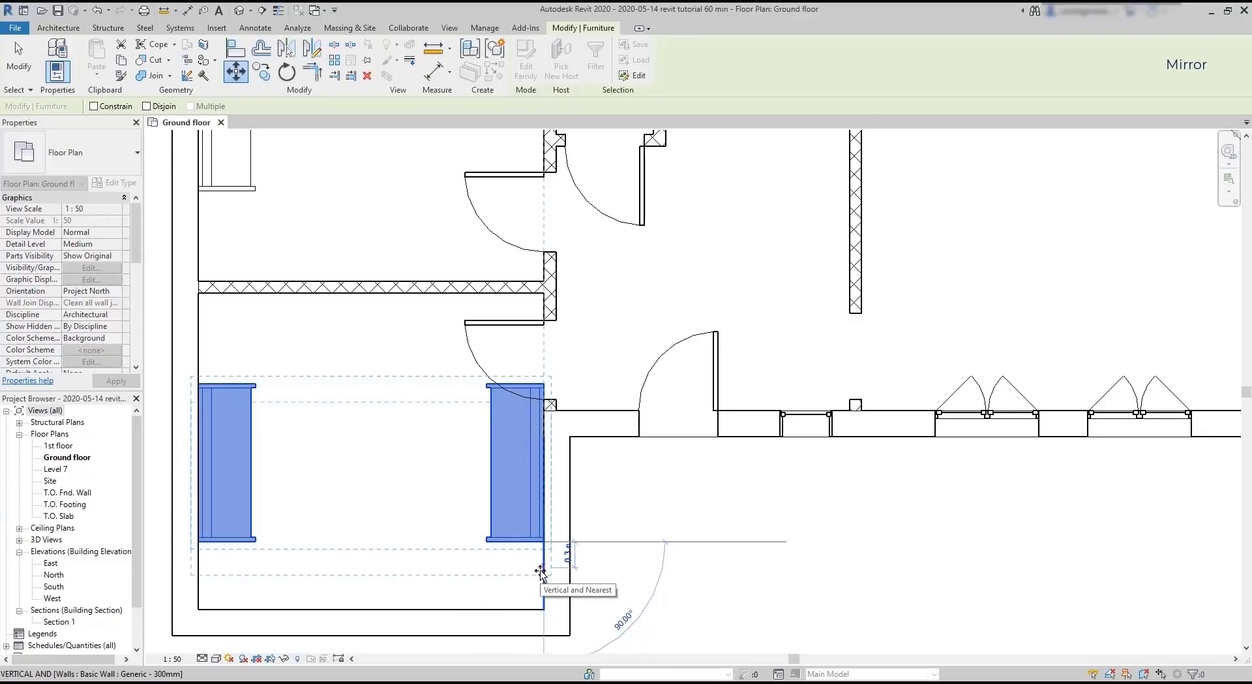
{"action": "left_click", "coordinate": [541, 570]}
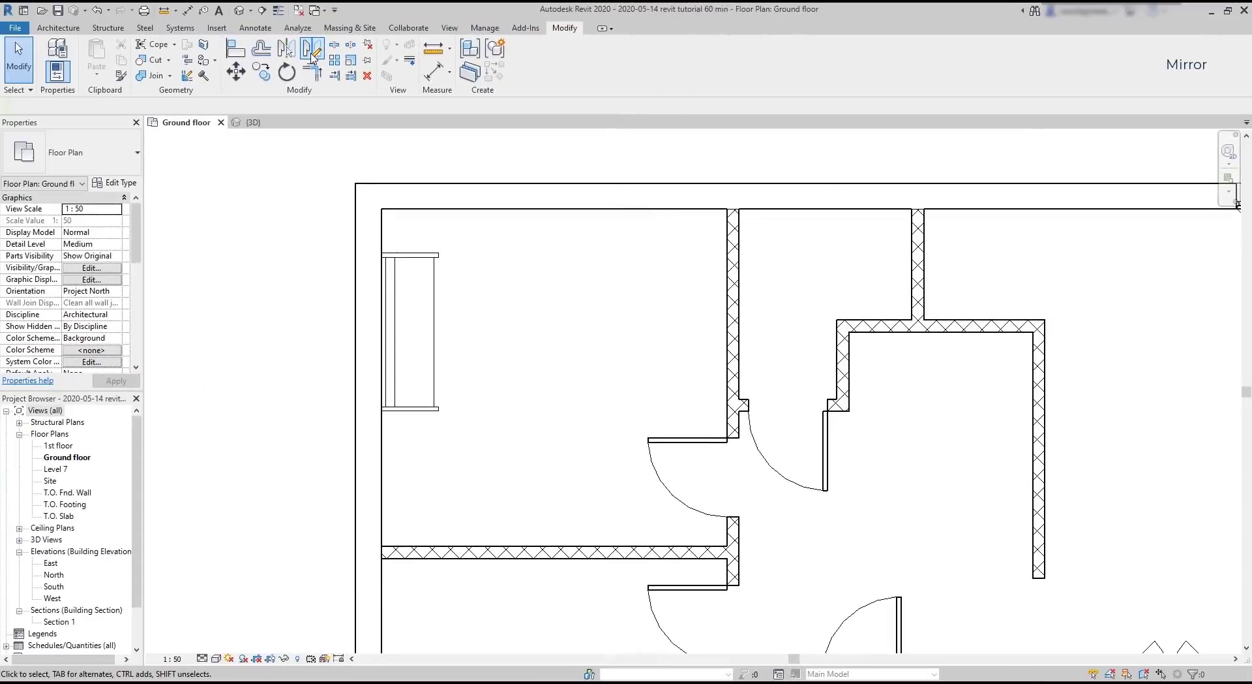
Step: Mirror the upper-left room's sofa without copying, about a drawn vertical axis starting on the horizontal partition between the rooms
{"action": "left_click", "coordinate": [312, 50]}
{"action": "left_click", "coordinate": [423, 253]}
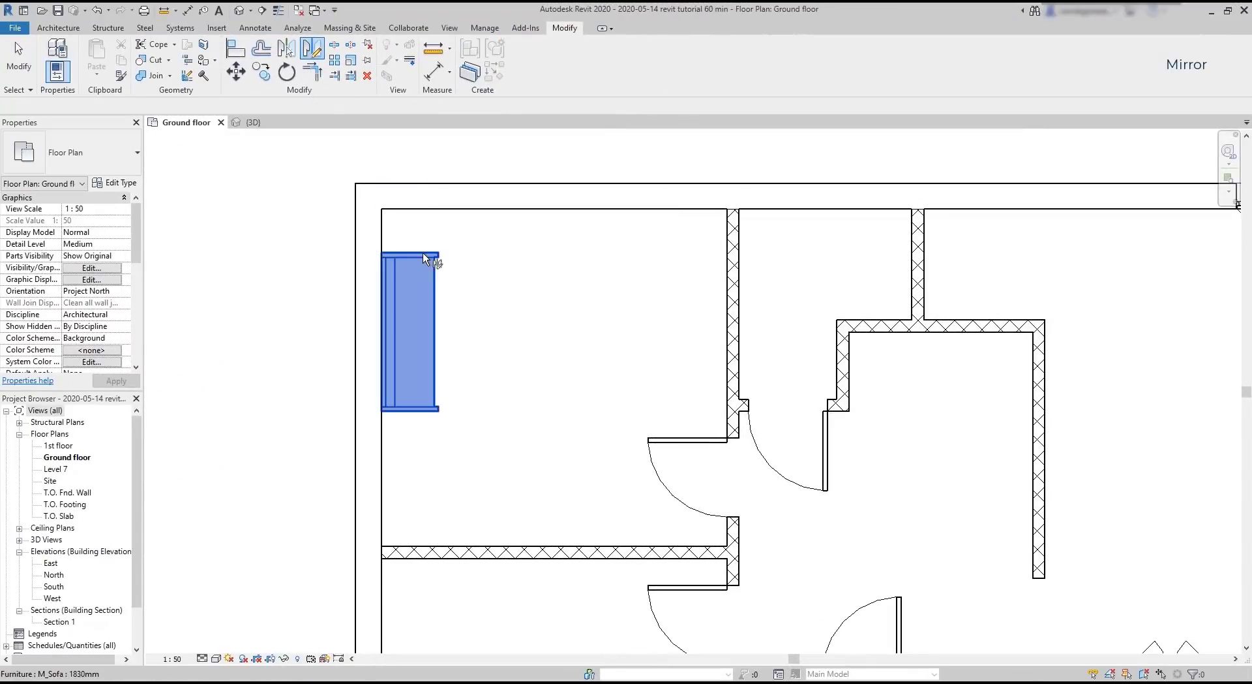
{"action": "left_click", "coordinate": [423, 253]}
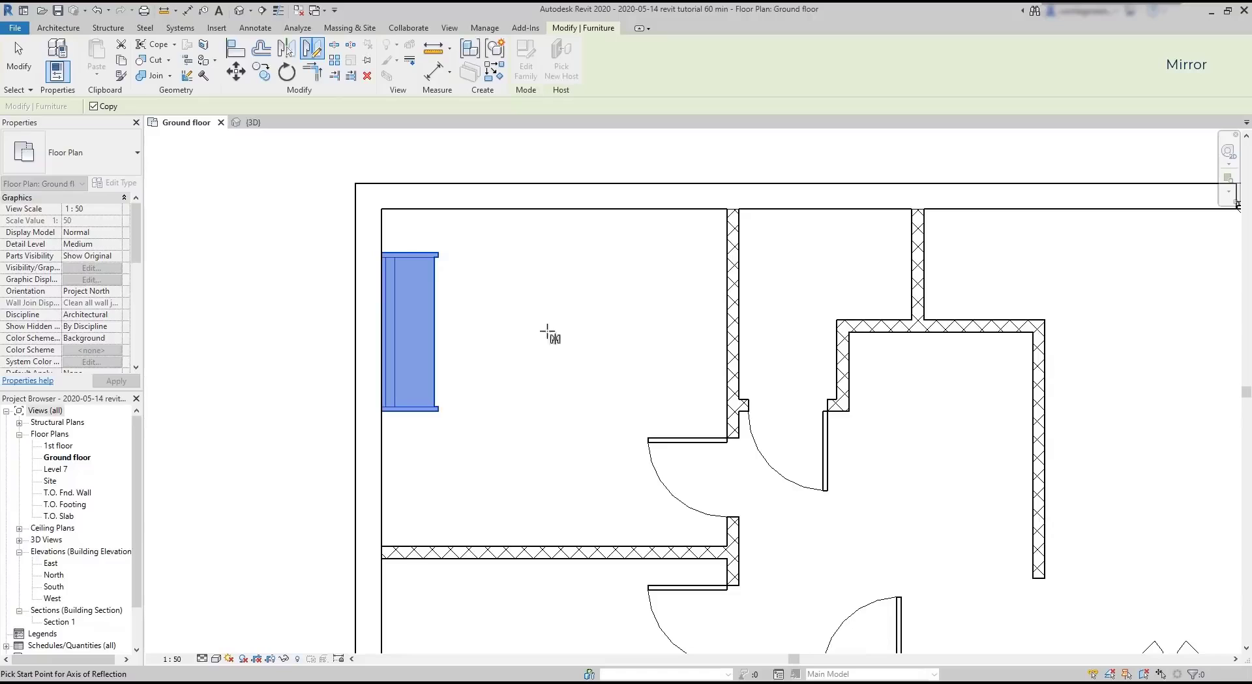
{"action": "left_click", "coordinate": [557, 551]}
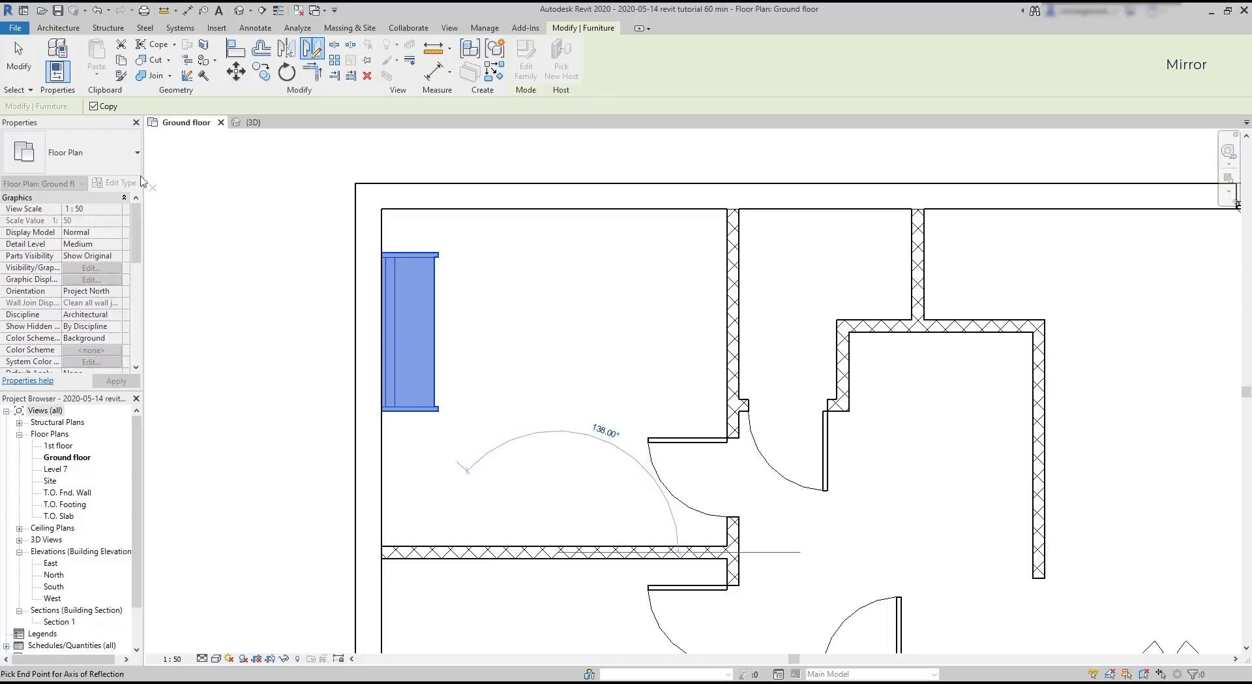
{"action": "left_click", "coordinate": [94, 107]}
{"action": "left_click", "coordinate": [554, 384]}
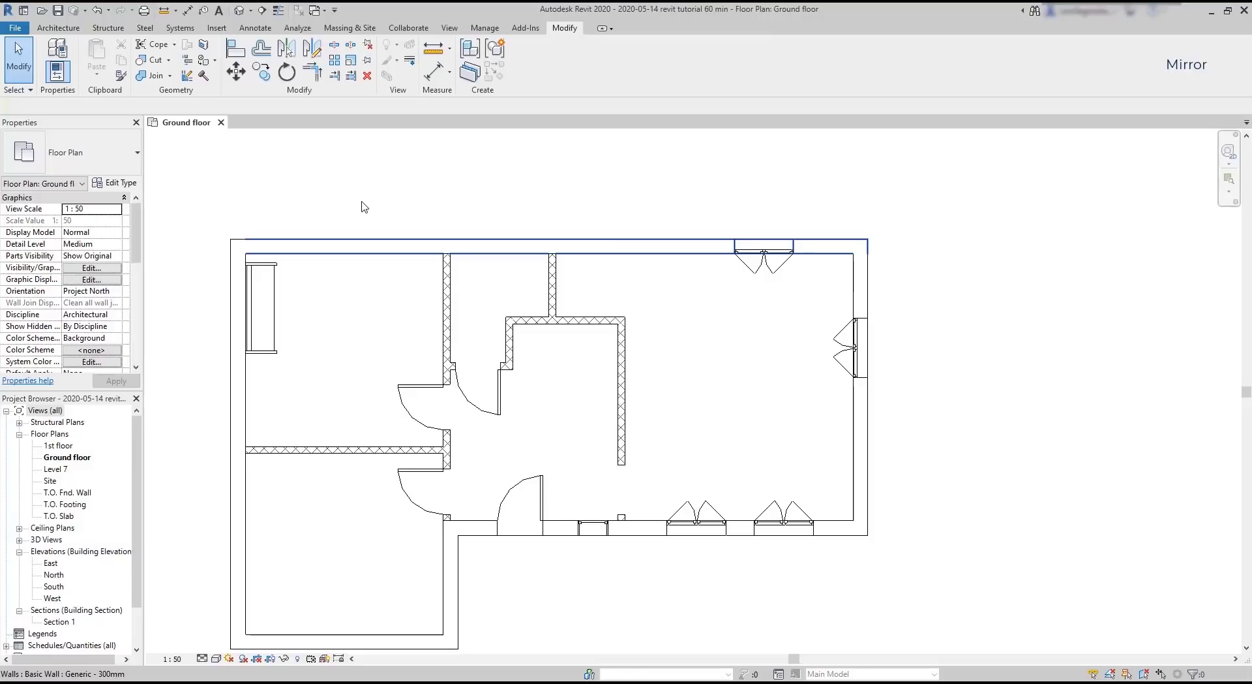
Step: Mirror copies of the two left-hand room doors onto the left exterior wall about a drawn vertical axis from the horizontal partition
{"action": "left_click", "coordinate": [312, 48]}
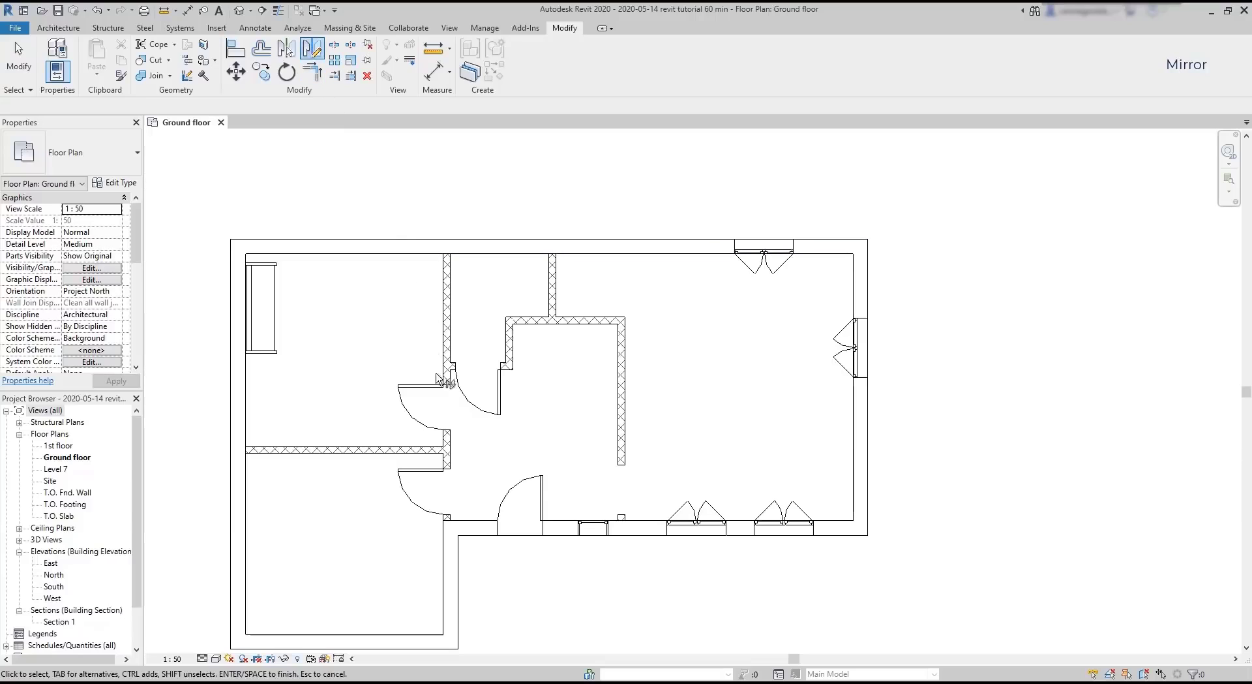
{"action": "left_click", "coordinate": [427, 401]}
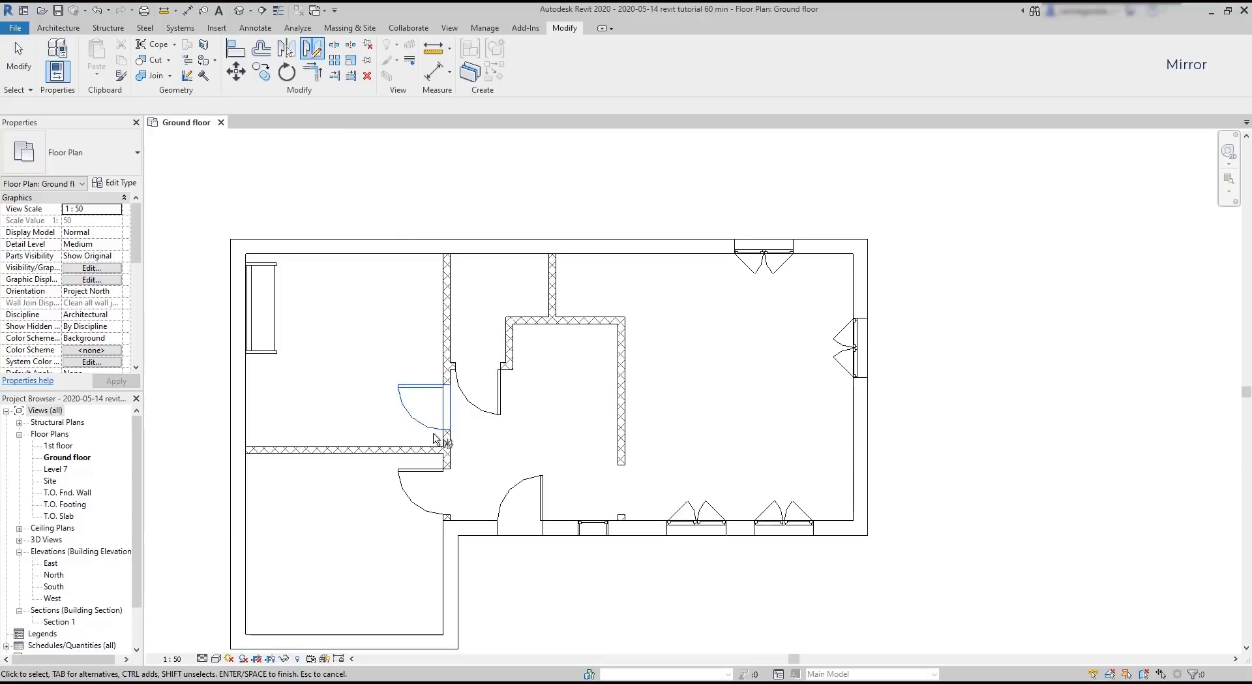
{"action": "left_click", "coordinate": [419, 498], "text": "ctrl"}
{"action": "key", "text": "Return"}
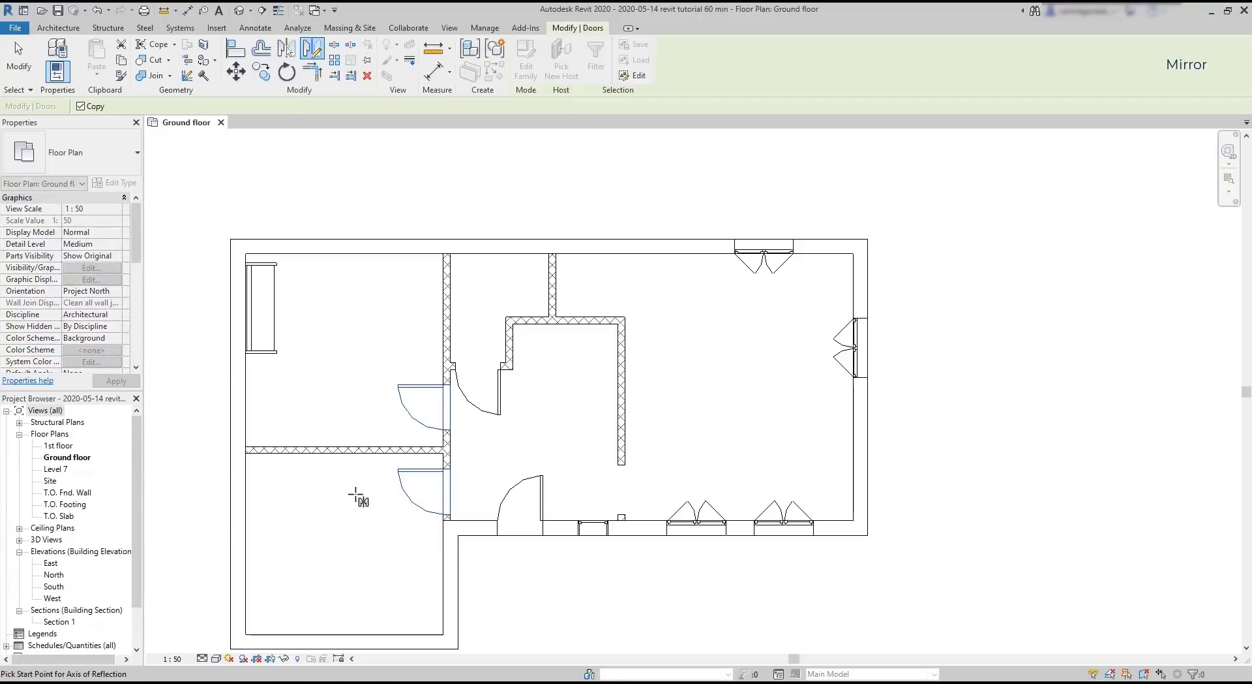
{"action": "left_click", "coordinate": [346, 454]}
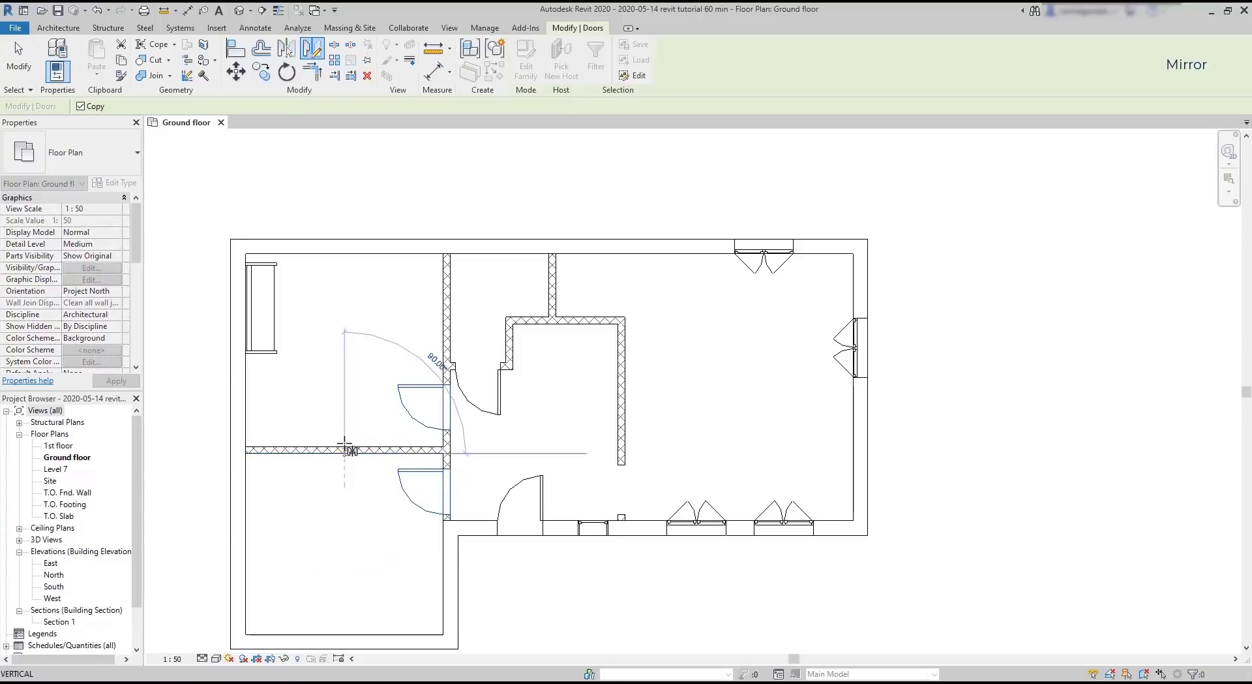
{"action": "left_click", "coordinate": [346, 362]}
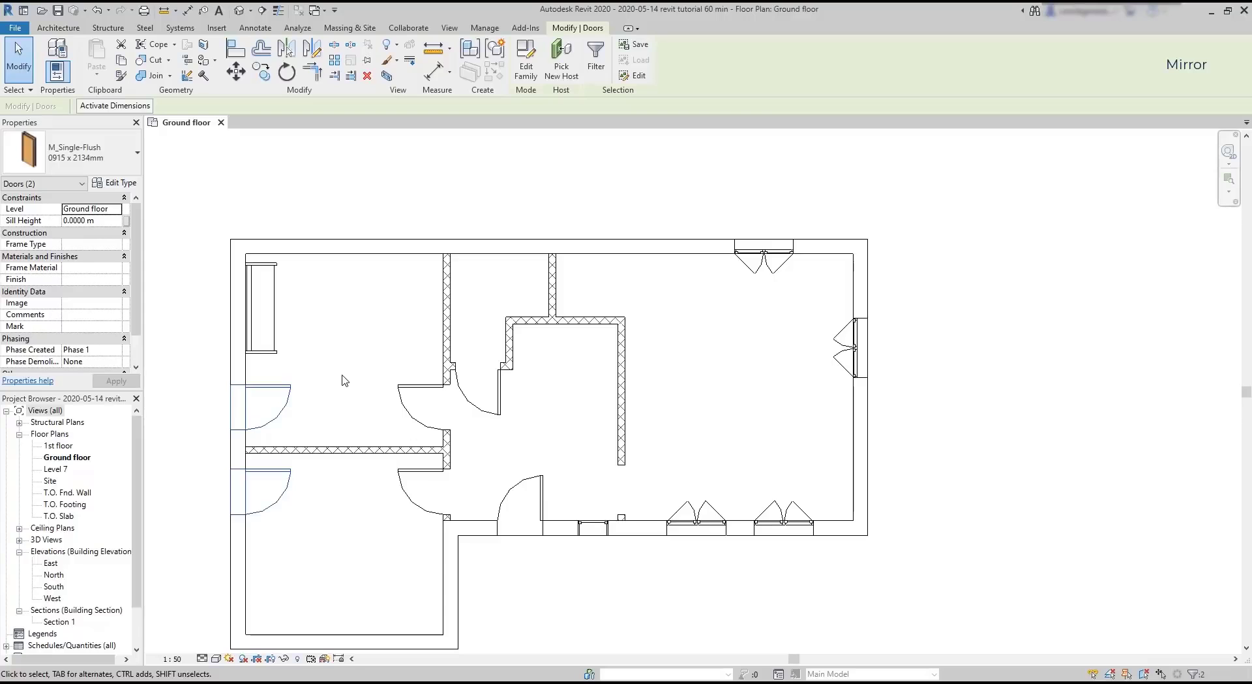
{"action": "key", "text": "d"}
{"action": "key", "text": "m"}
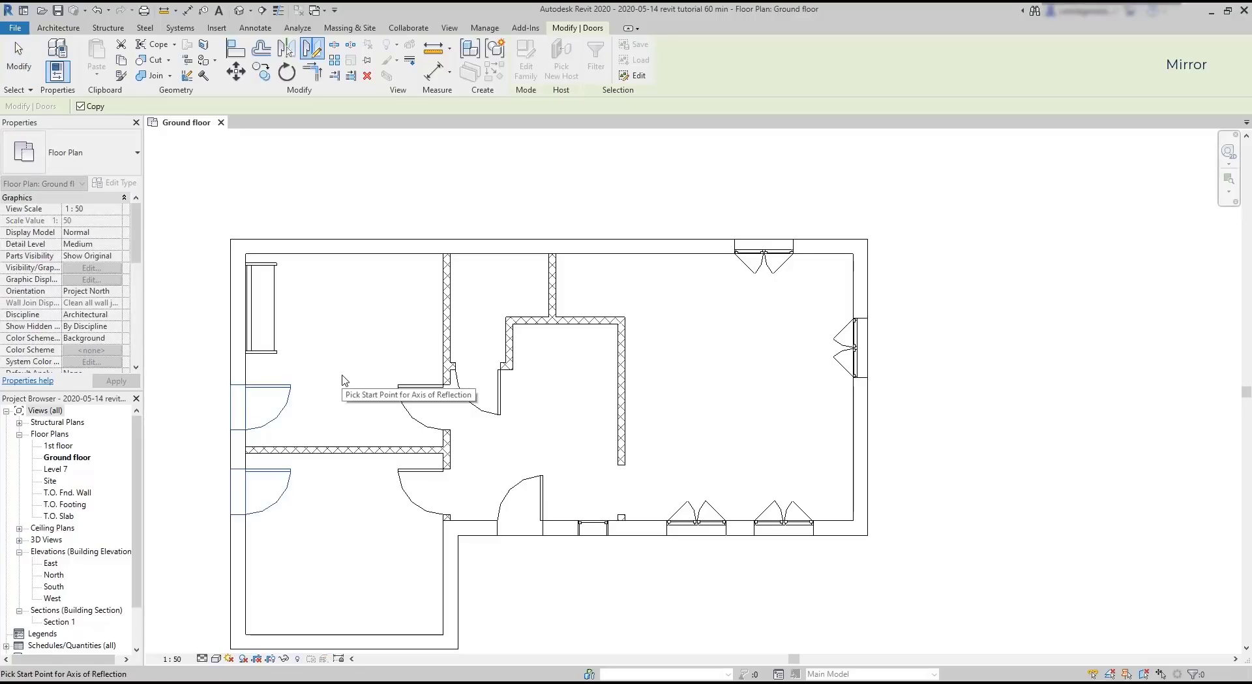
{"action": "key", "text": "Escape"}
{"action": "key", "text": "Escape"}
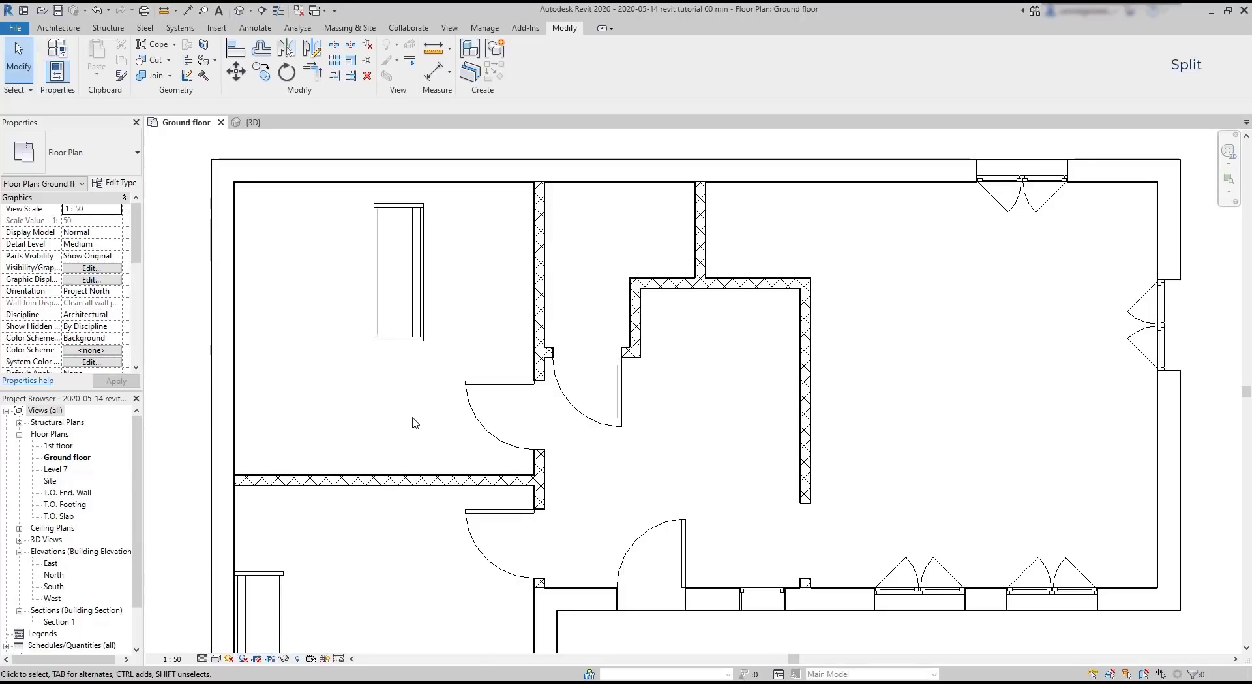
Step: Rotate the upper-left room's sofa about 180° around its centre so its back faces the left exterior wall
{"action": "left_click", "coordinate": [426, 322]}
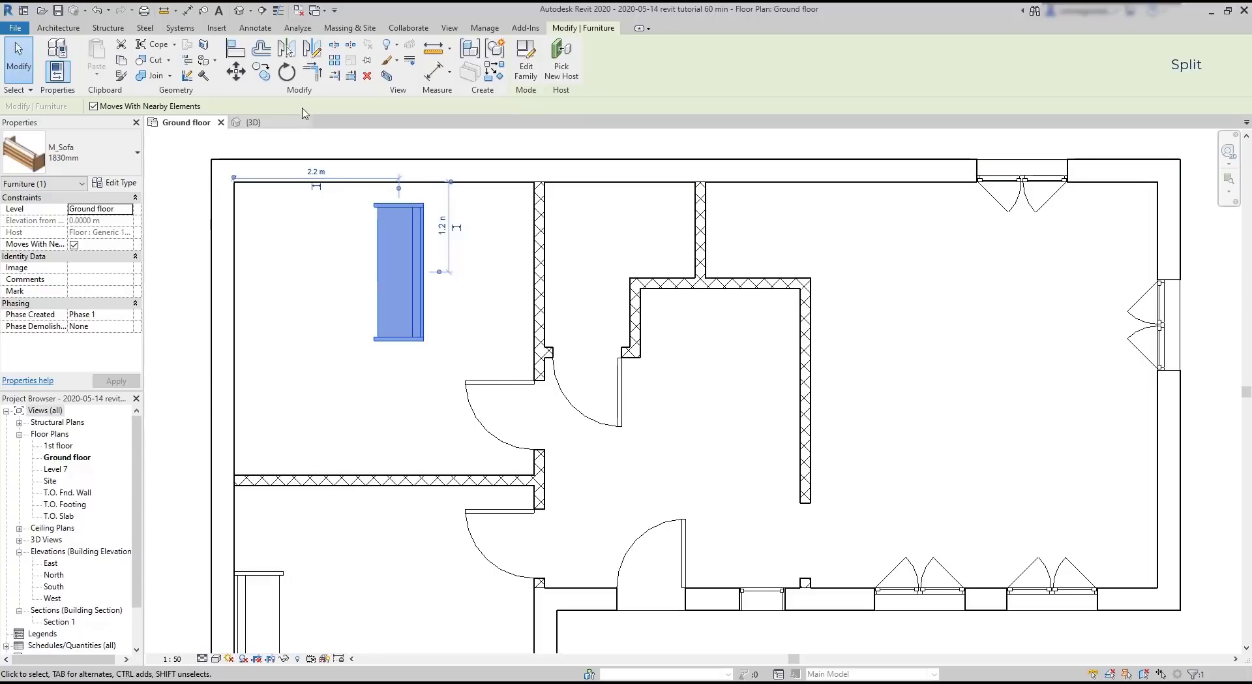
{"action": "left_click", "coordinate": [287, 71]}
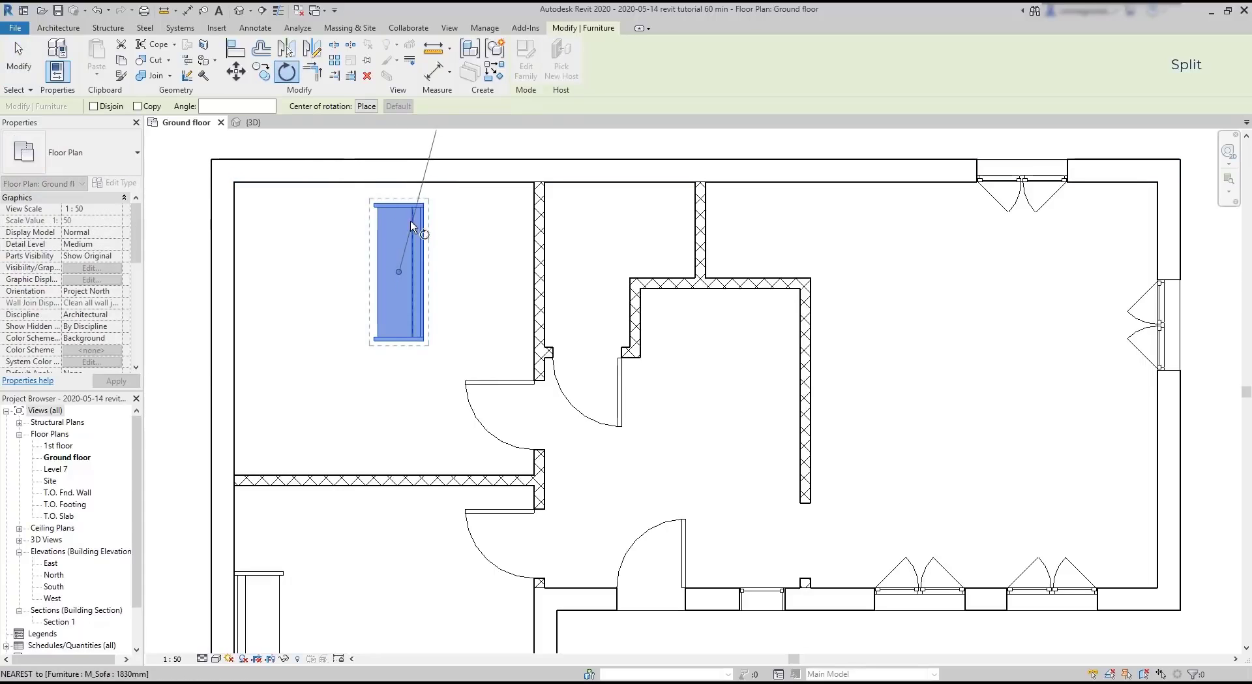
{"action": "left_click", "coordinate": [398, 171]}
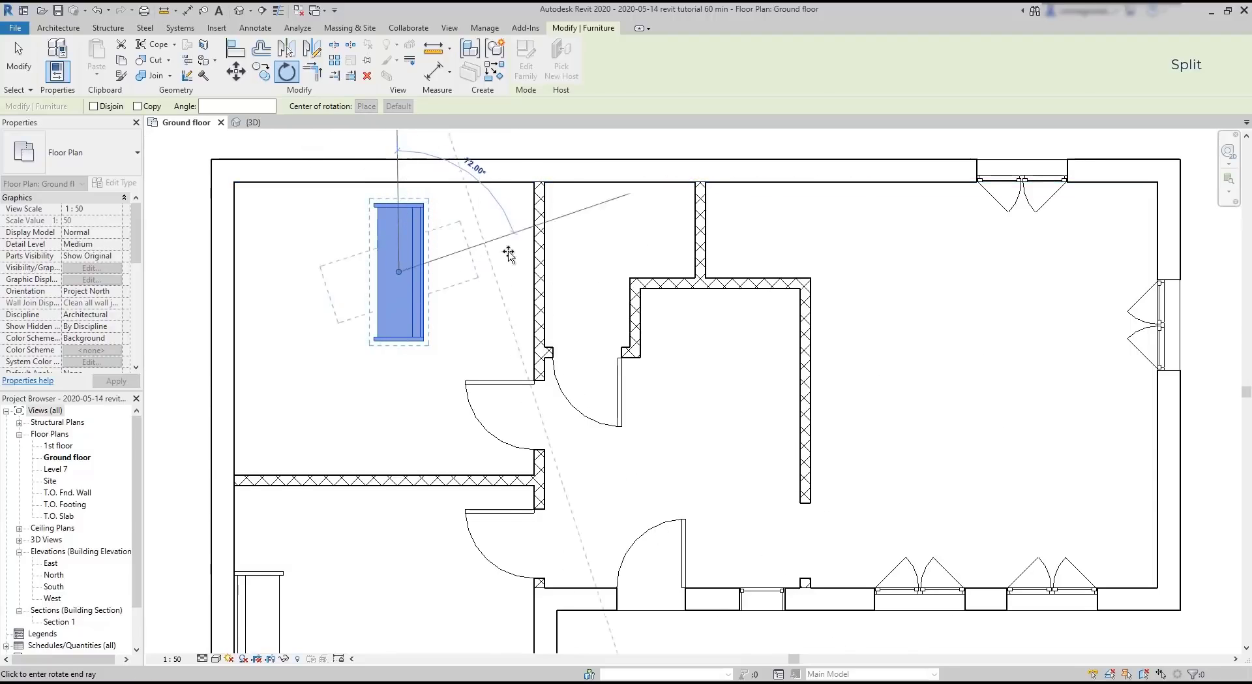
{"action": "left_click", "coordinate": [404, 448]}
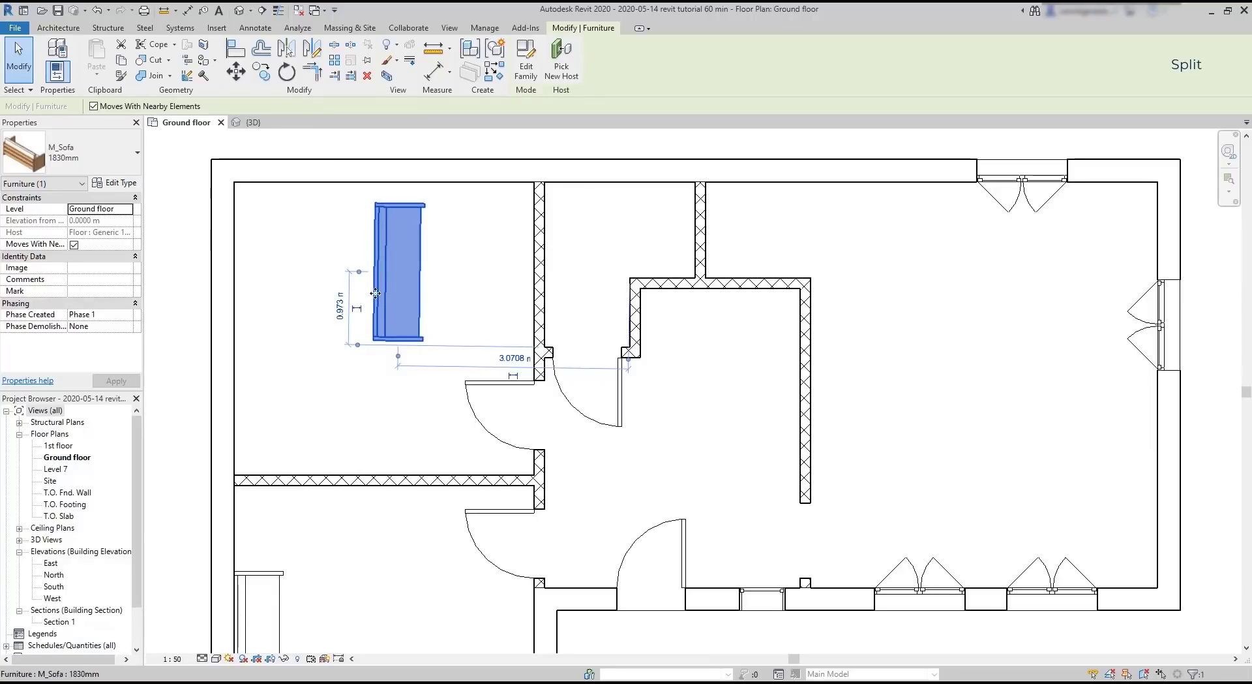
Step: Move the rotated sofa toward the left exterior wall and align its back with the wall's inner face
{"action": "left_click_drag", "start_coordinate": [376, 293], "coordinate": [252, 311]}
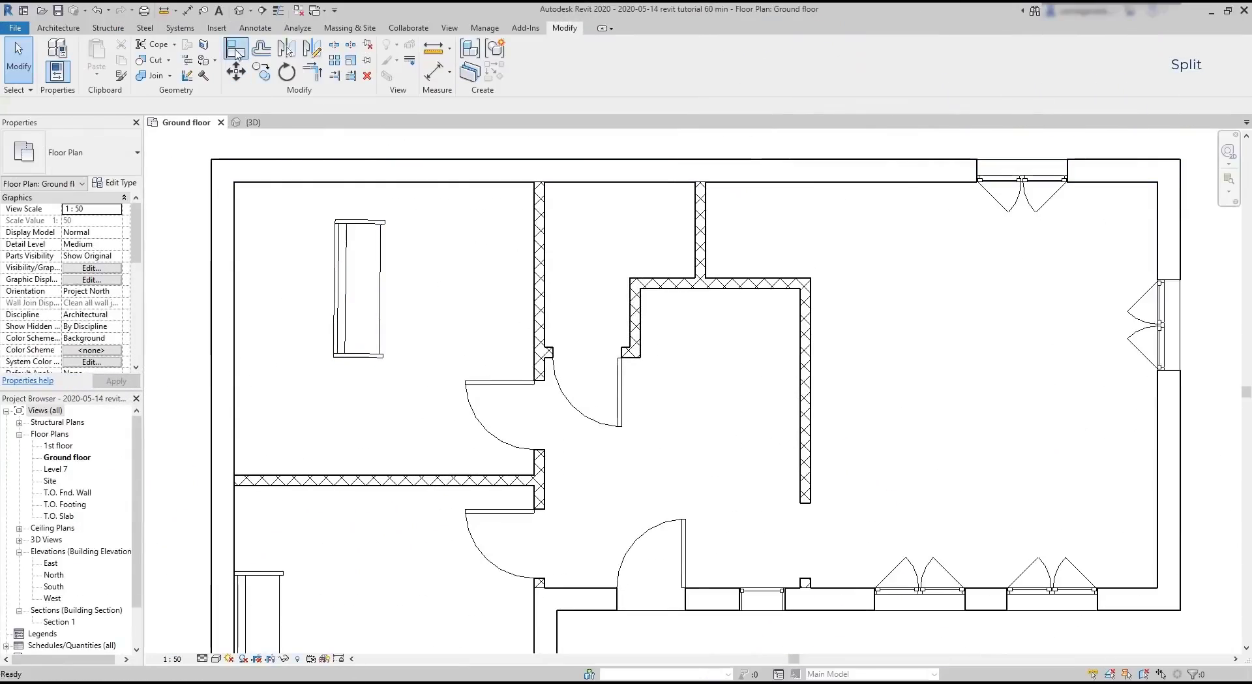
{"action": "left_click", "coordinate": [237, 55]}
{"action": "left_click", "coordinate": [247, 255]}
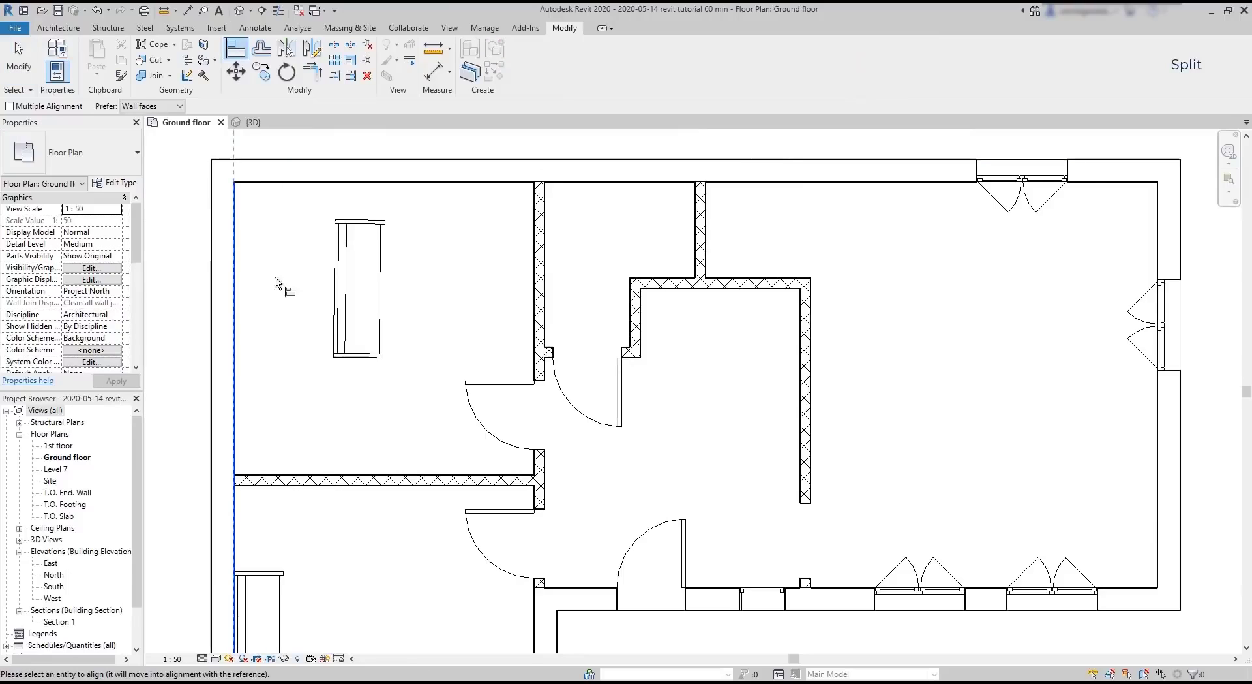
{"action": "left_click", "coordinate": [336, 339]}
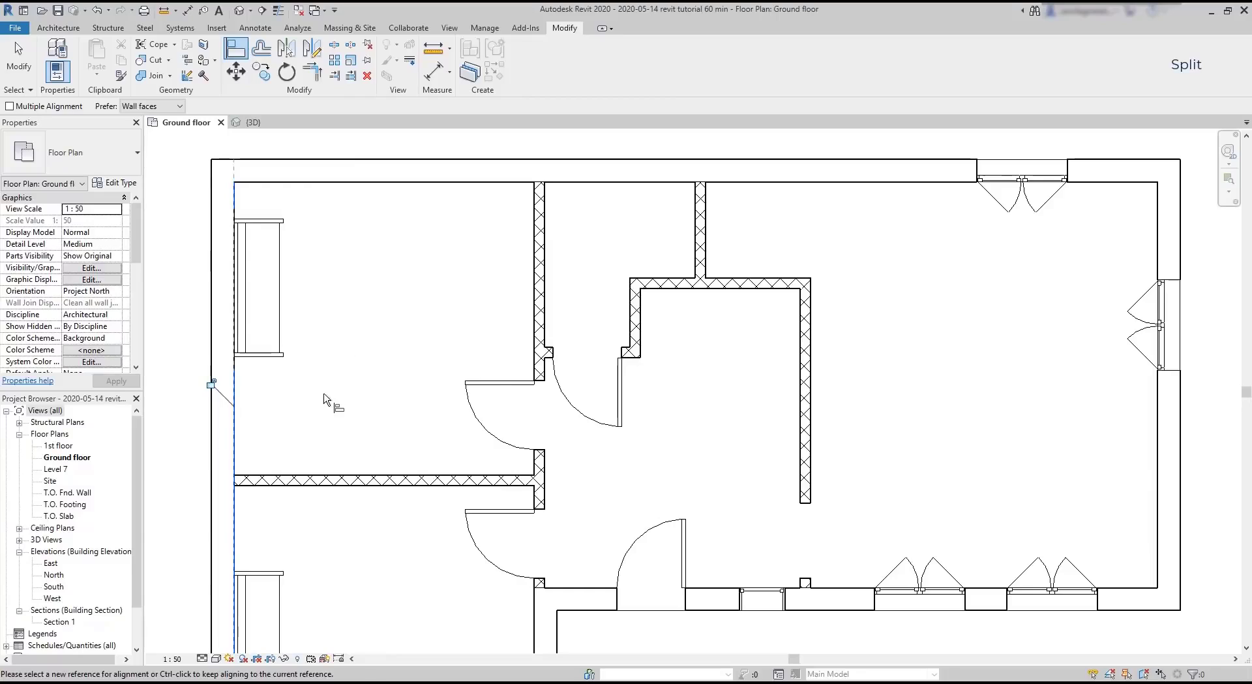
{"action": "left_click", "coordinate": [319, 390]}
{"action": "key", "text": "Escape"}
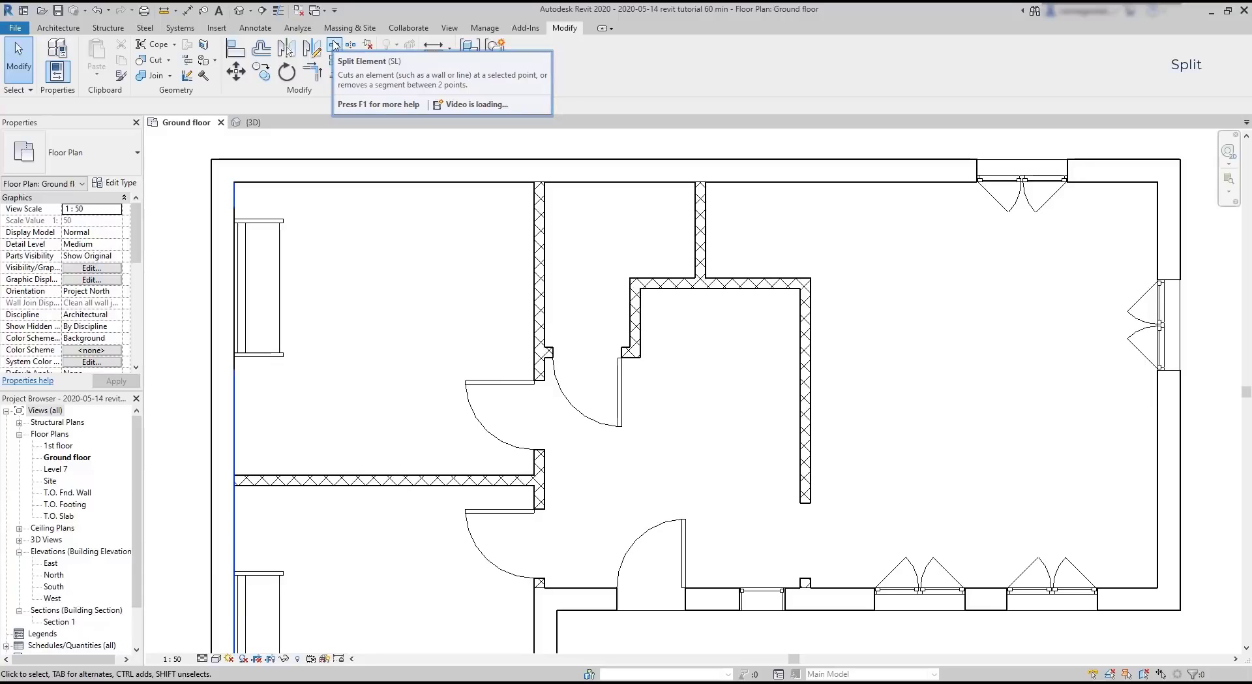
Step: Split the horizontal partition between the left-hand rooms about 3 m and 1.5 m from its right end, and delete the middle segment
{"action": "left_click", "coordinate": [334, 44]}
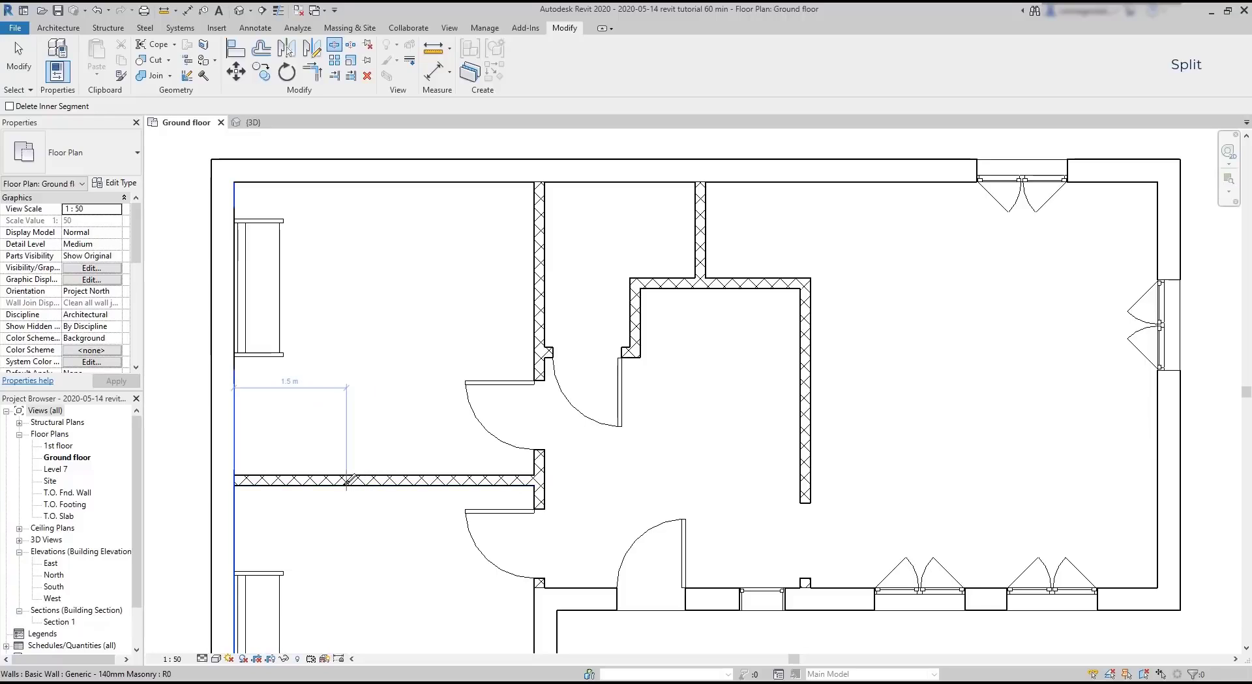
{"action": "left_click", "coordinate": [312, 481]}
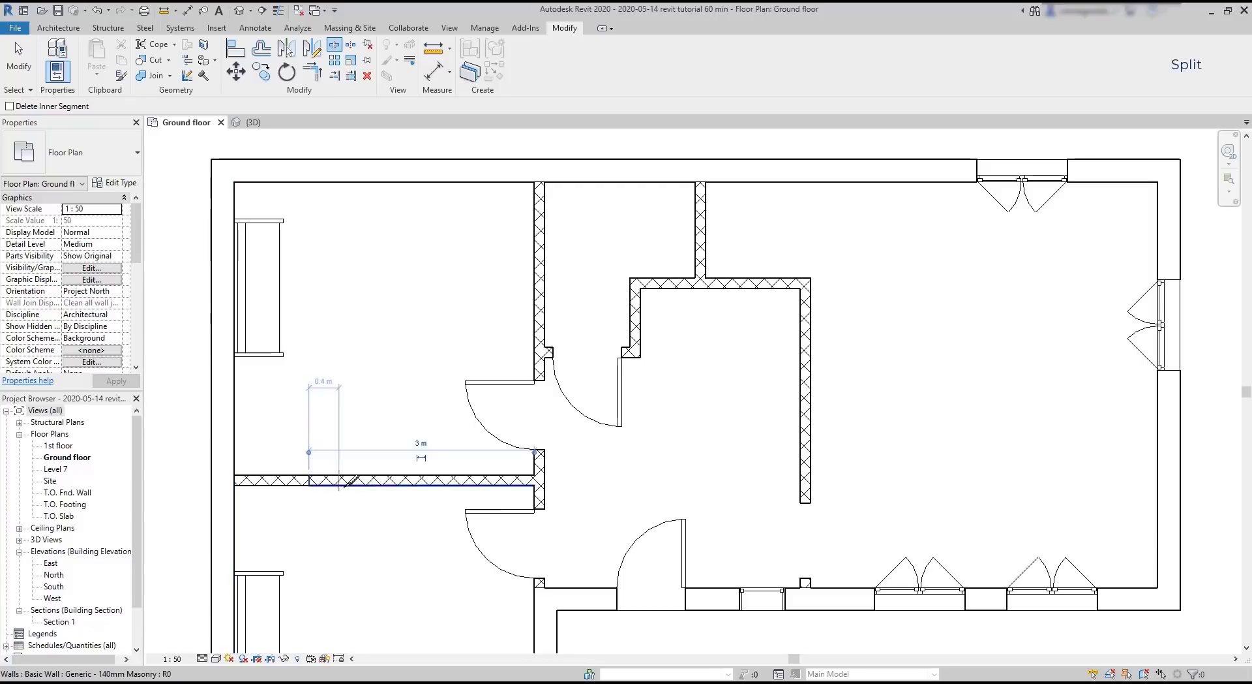
{"action": "left_click", "coordinate": [421, 479]}
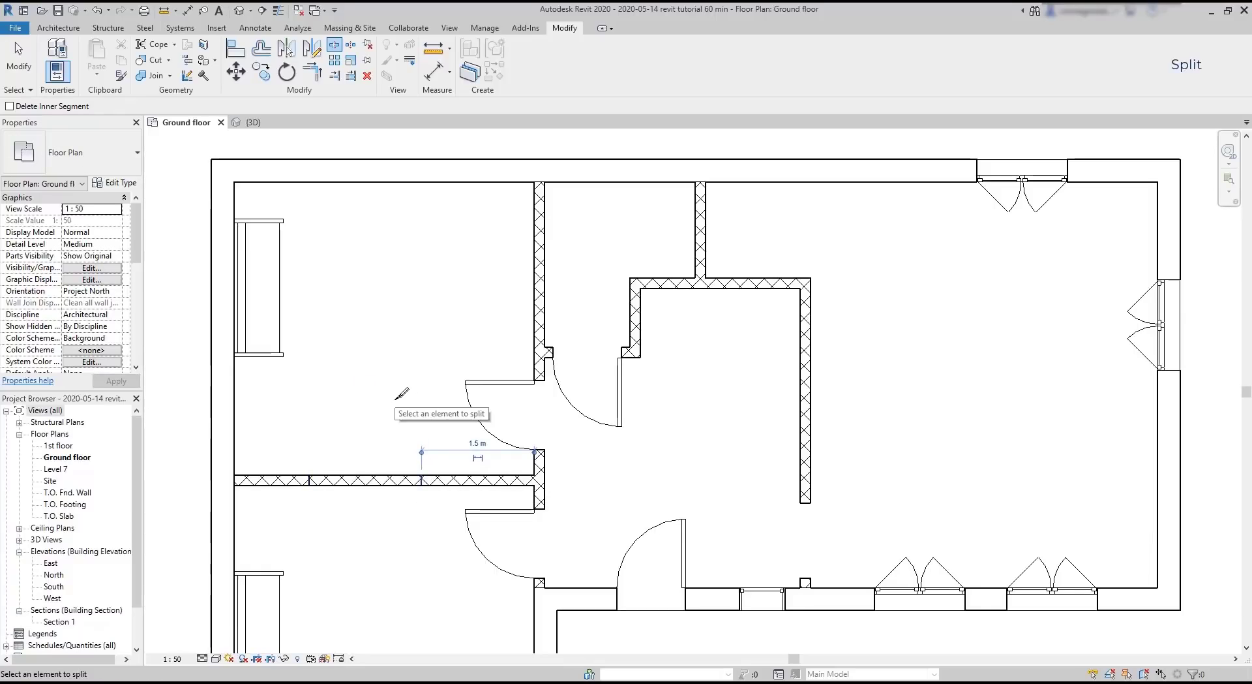
{"action": "key", "text": "Escape"}
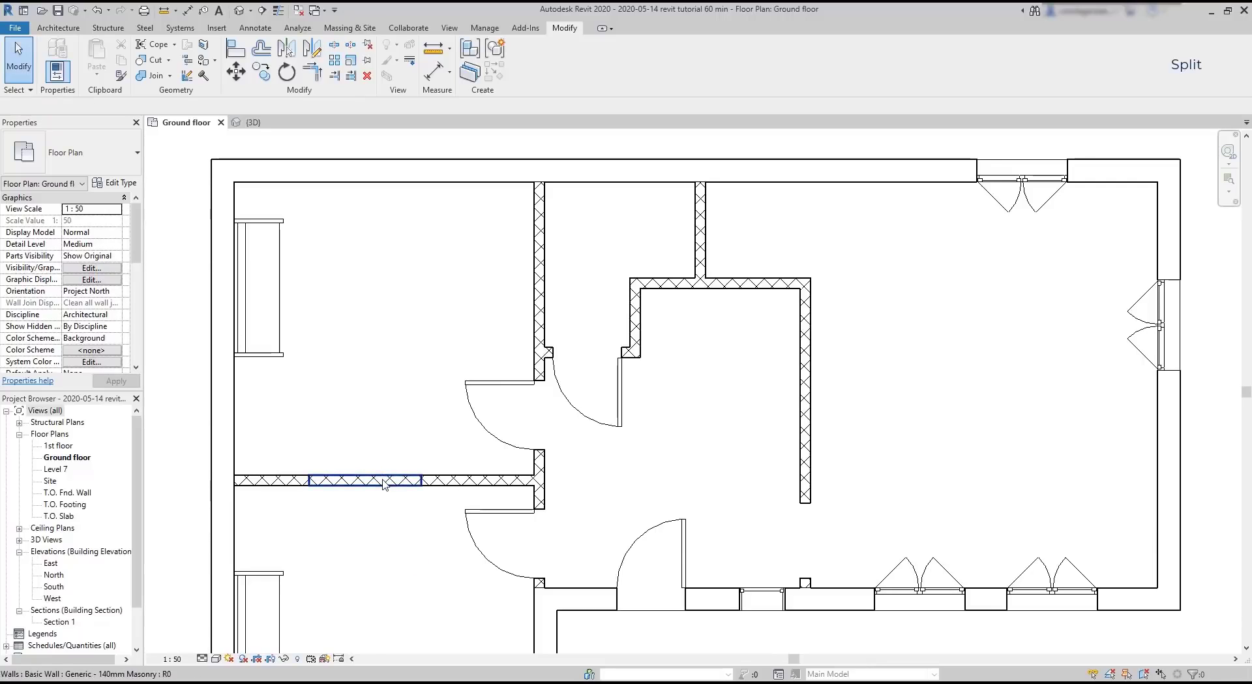
{"action": "left_click", "coordinate": [383, 482]}
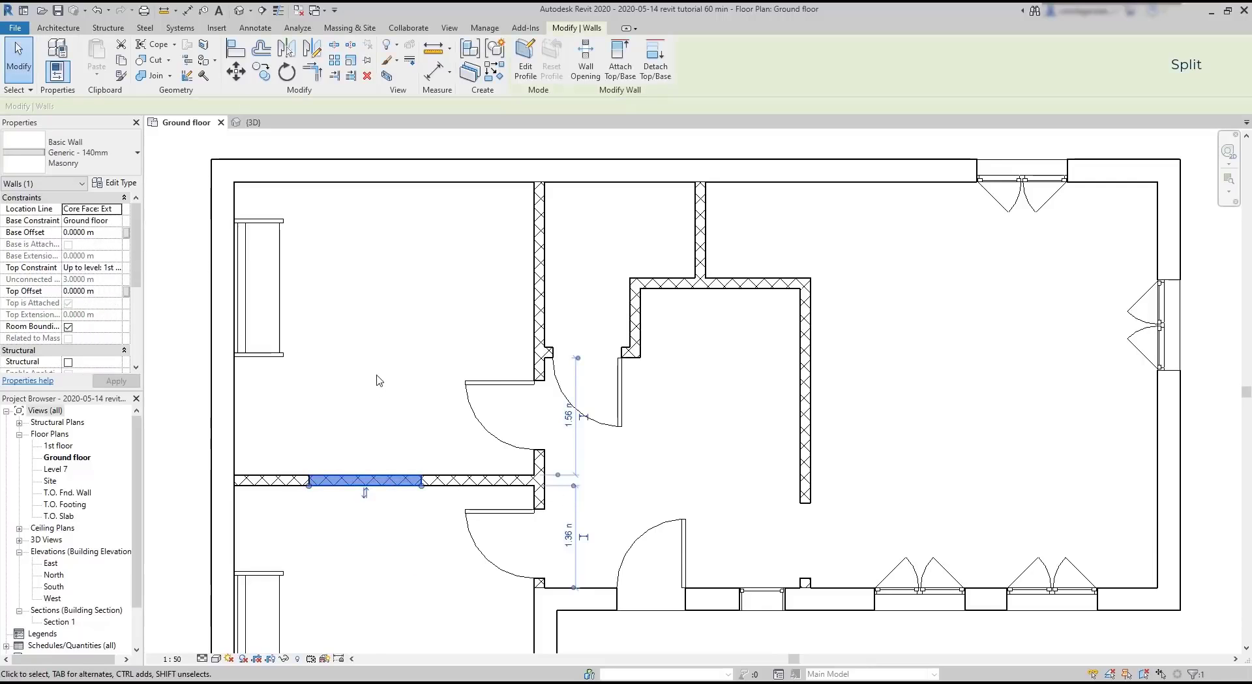
{"action": "key", "text": "Delete"}
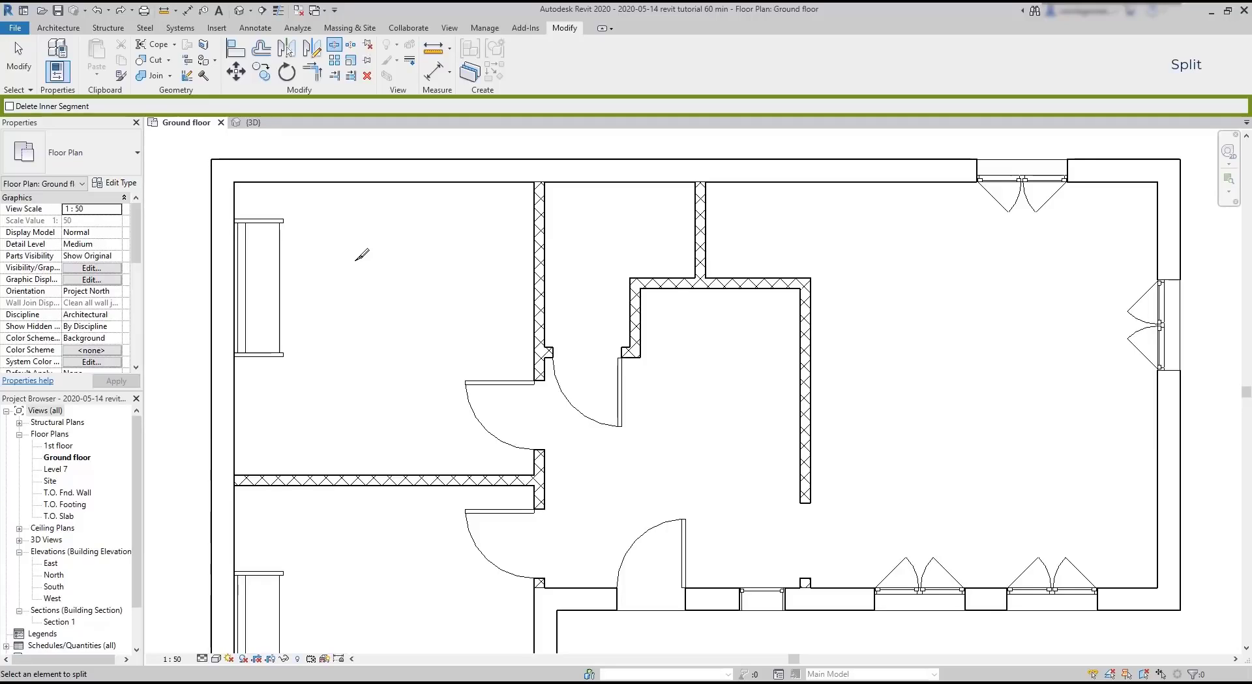
Step: Enable Delete Inner Segment for the Split Element command and split the horizontal partition about 3 m from its right end
{"action": "left_click", "coordinate": [9, 106]}
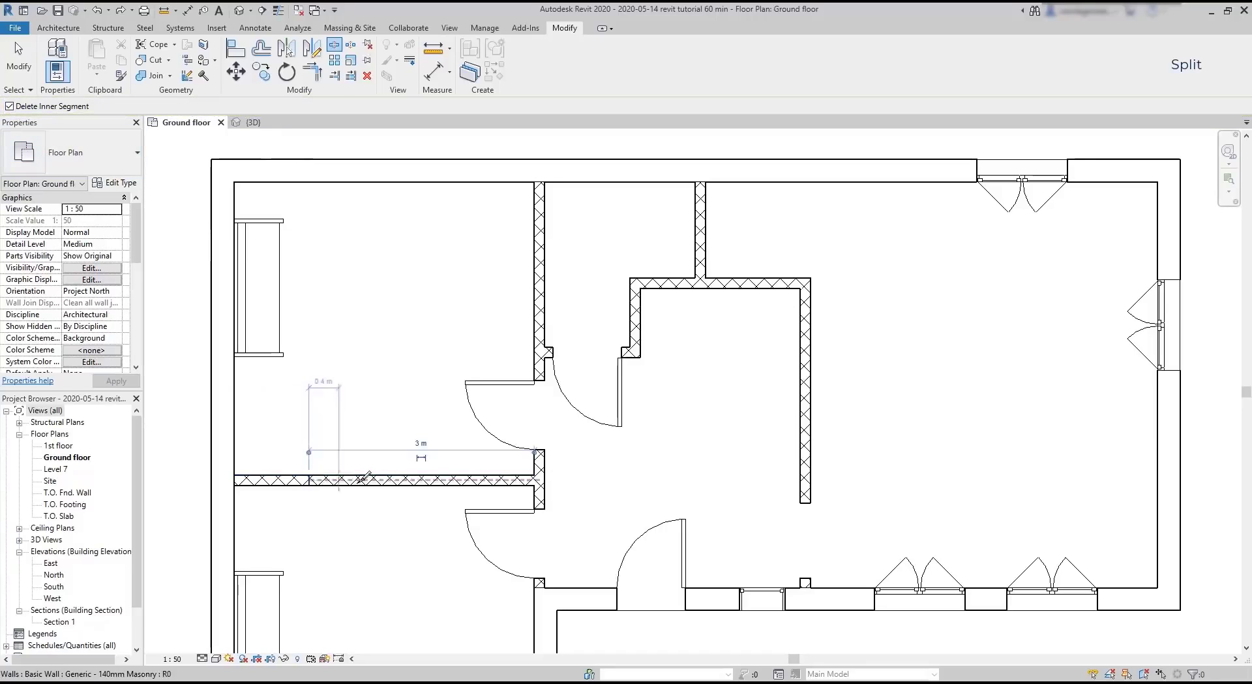
Step: Split the horizontal partition between the two furnished rooms at two points along its length and check the middle segment in the 3D view
{"action": "left_click", "coordinate": [309, 480]}
{"action": "left_click", "coordinate": [422, 480]}
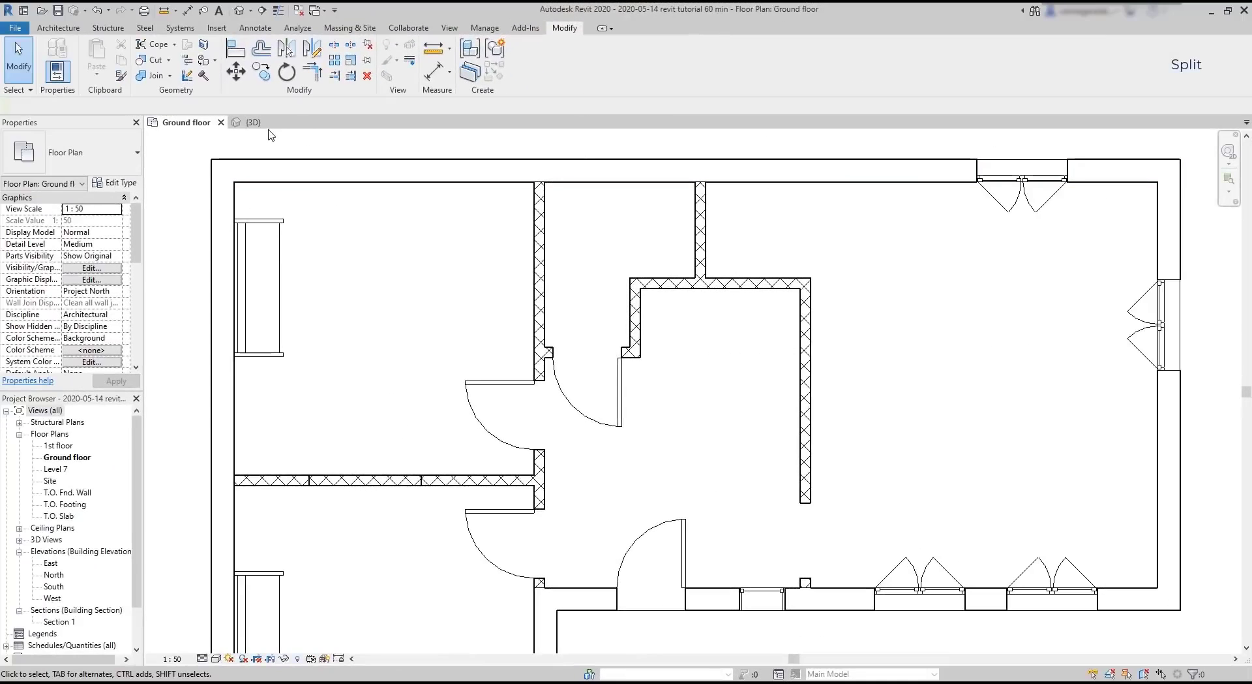
{"action": "left_click", "coordinate": [268, 124]}
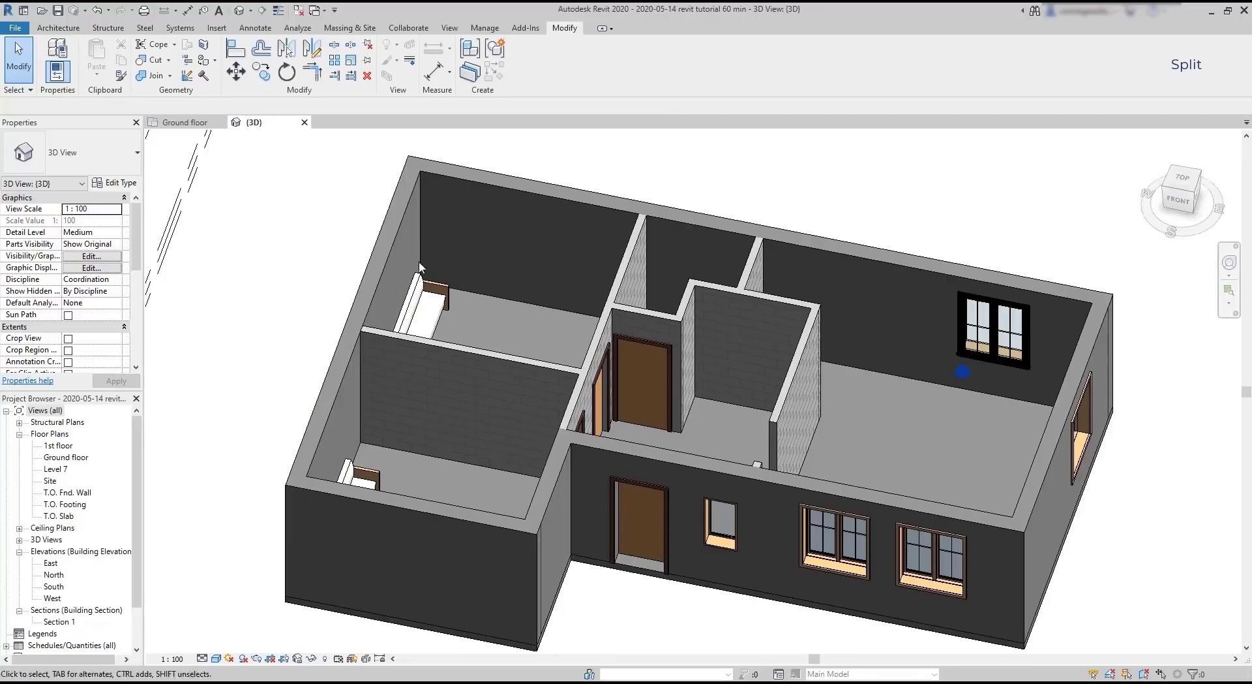
{"action": "middle_click_drag", "start_coordinate": [502, 490], "coordinate": [469, 421]}
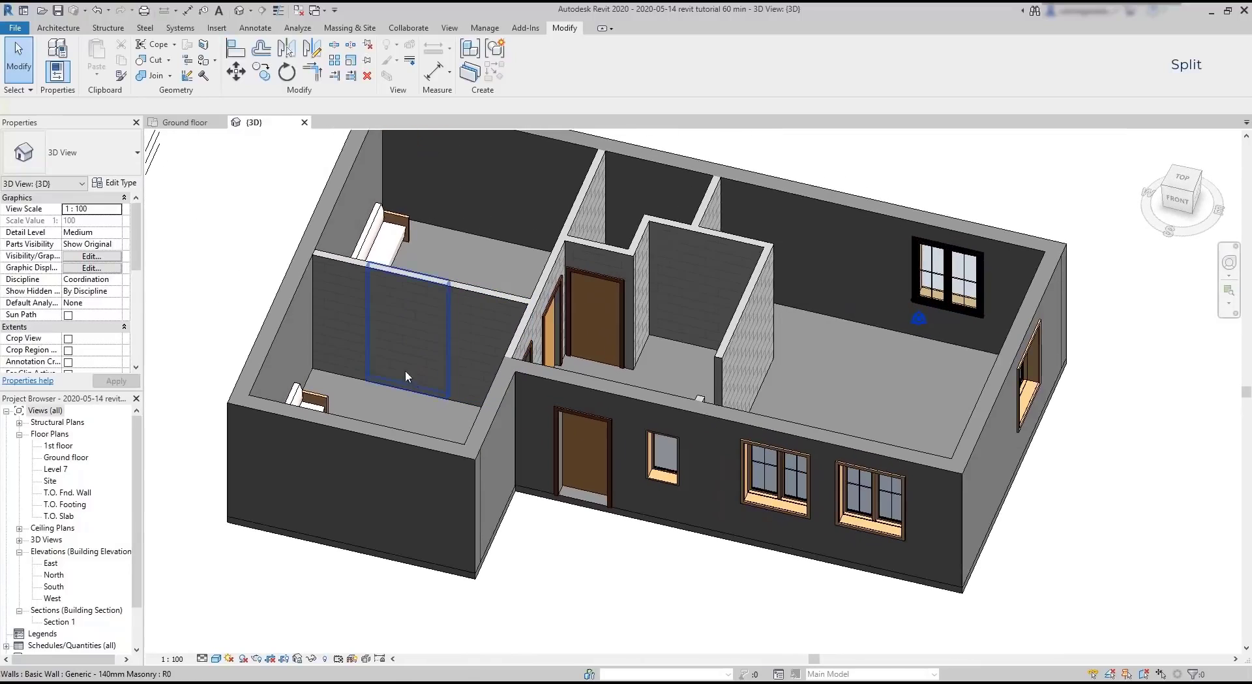
{"action": "scroll", "coordinate": [354, 347], "scroll_direction": "up", "scroll_amount": 2}
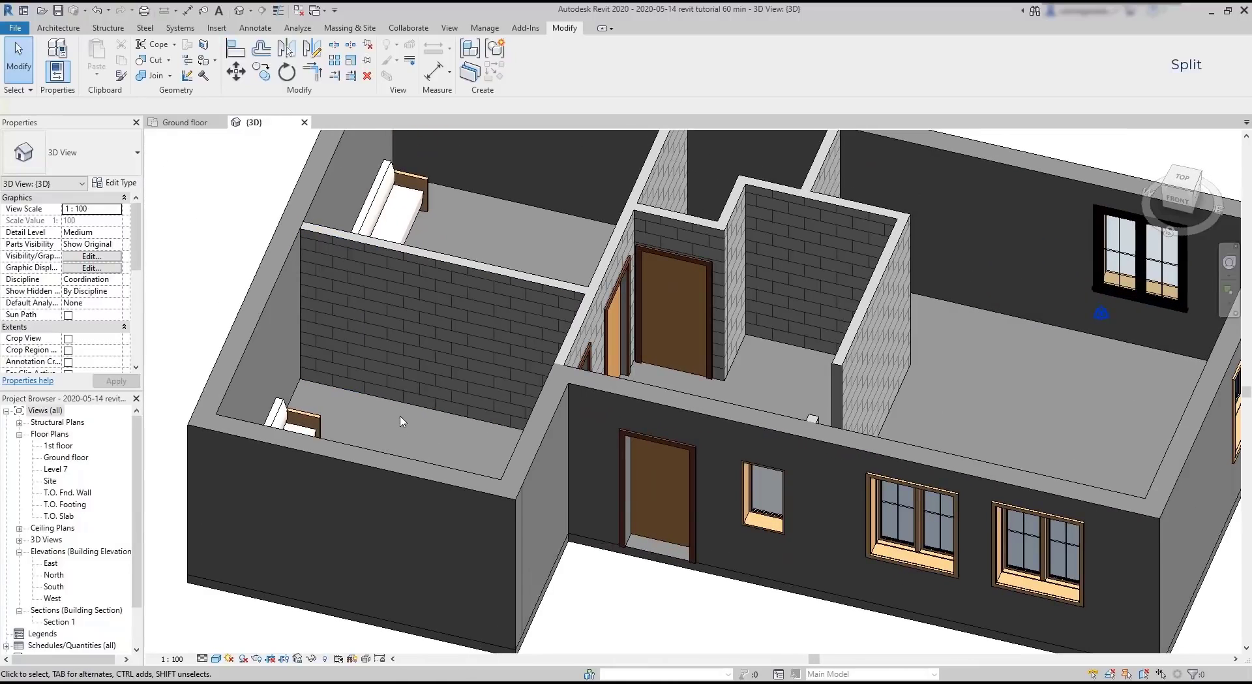
{"action": "left_click", "coordinate": [419, 377]}
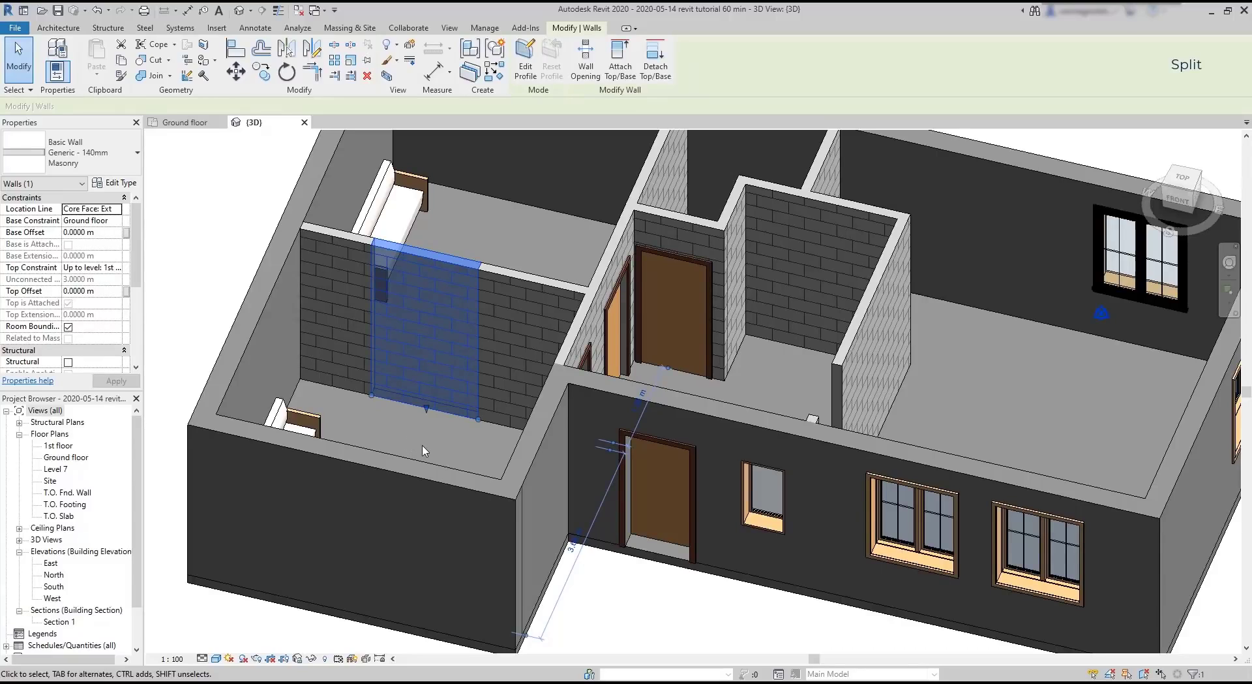
{"action": "key", "text": "Escape"}
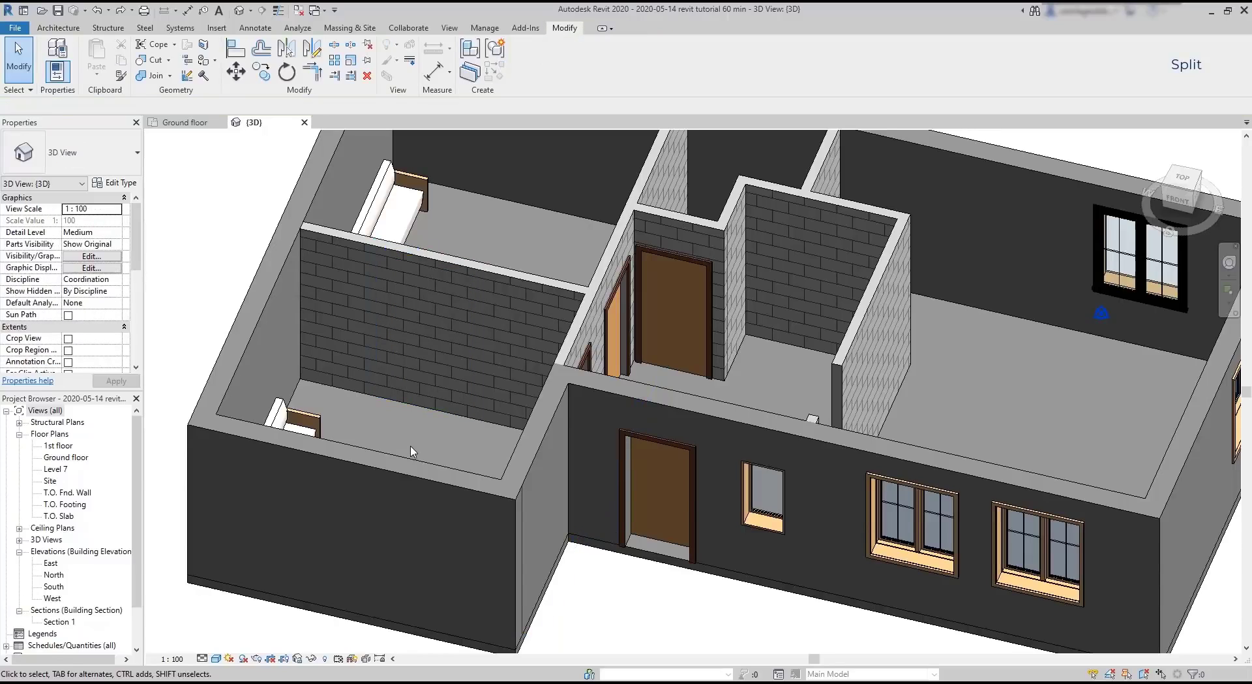
Step: Split the middle wall segment horizontally about 2.1 m above the floor and delete its lower part
{"action": "left_click", "coordinate": [337, 47]}
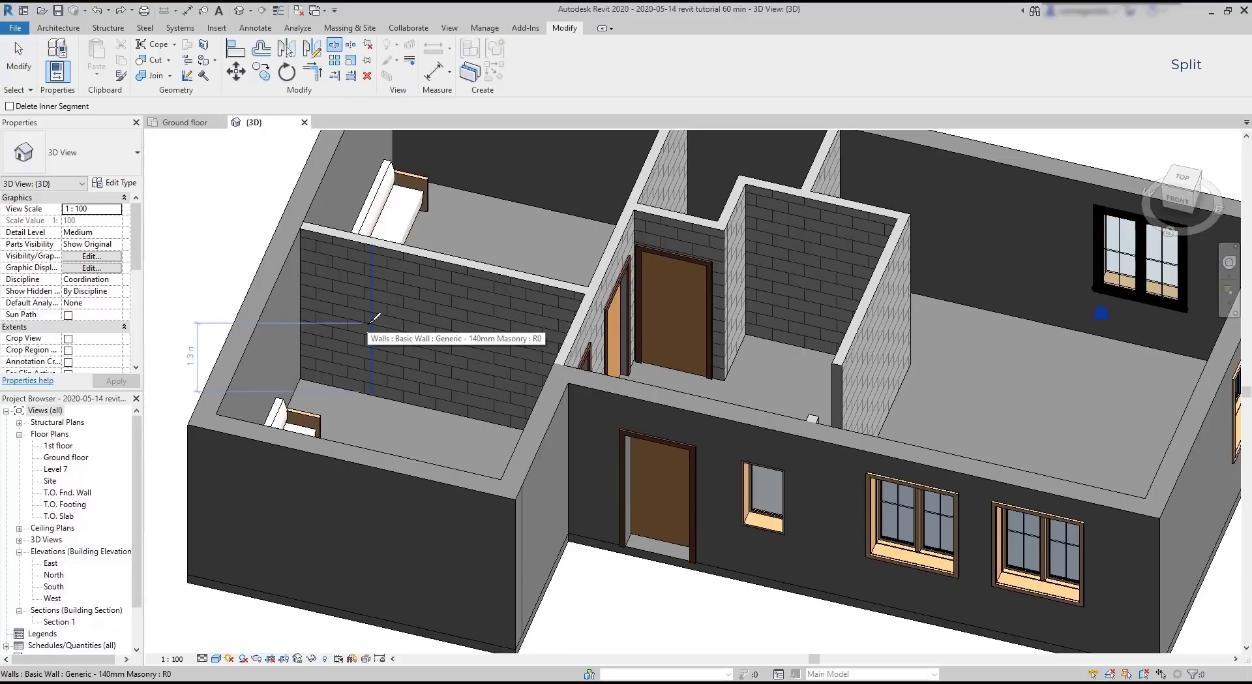
{"action": "left_click", "coordinate": [377, 280]}
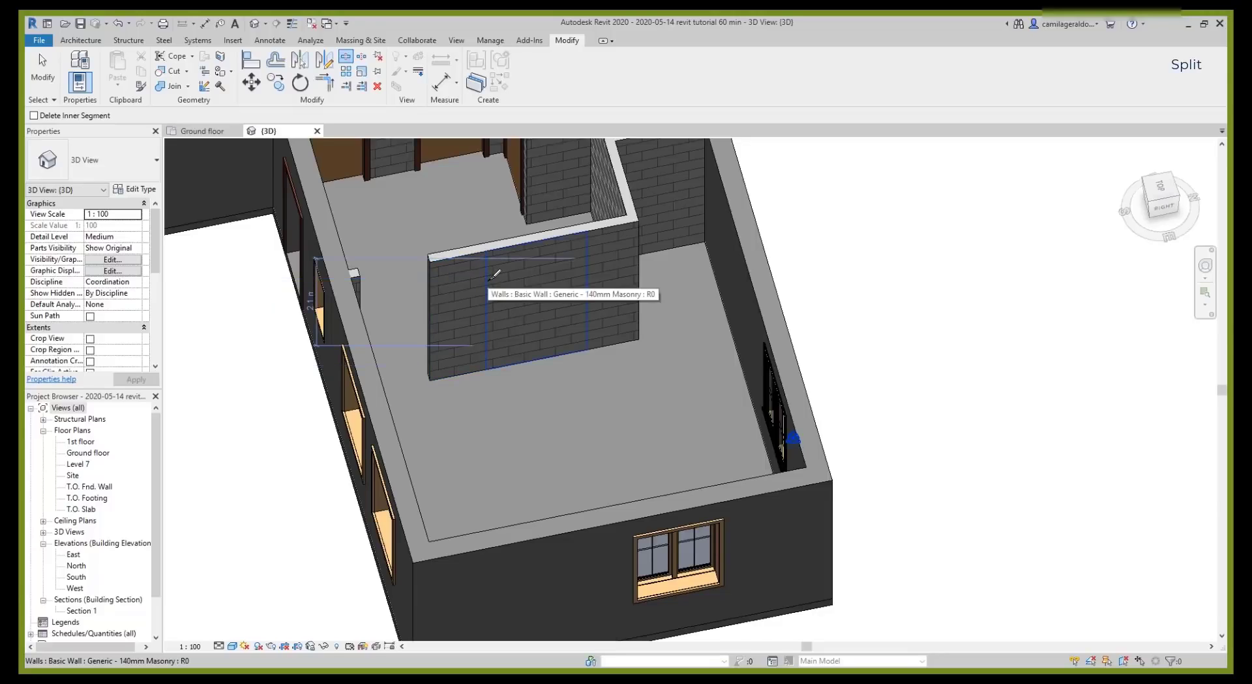
{"action": "left_click", "coordinate": [490, 279]}
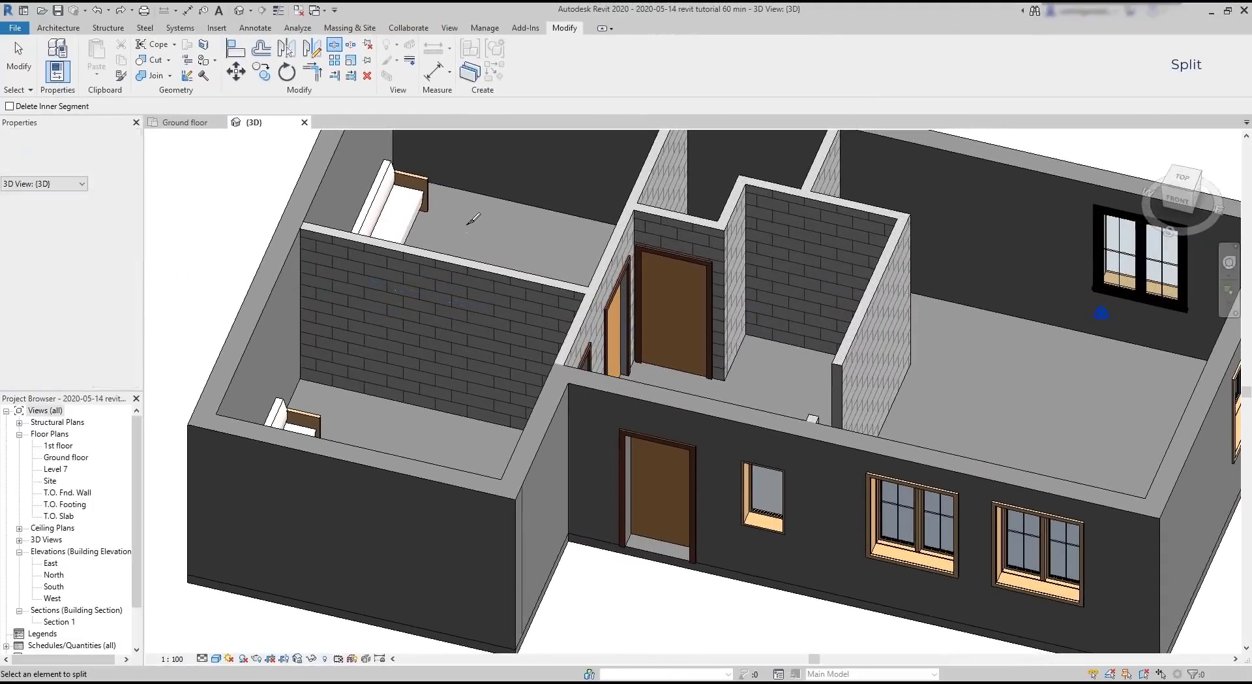
{"action": "key", "text": "Escape"}
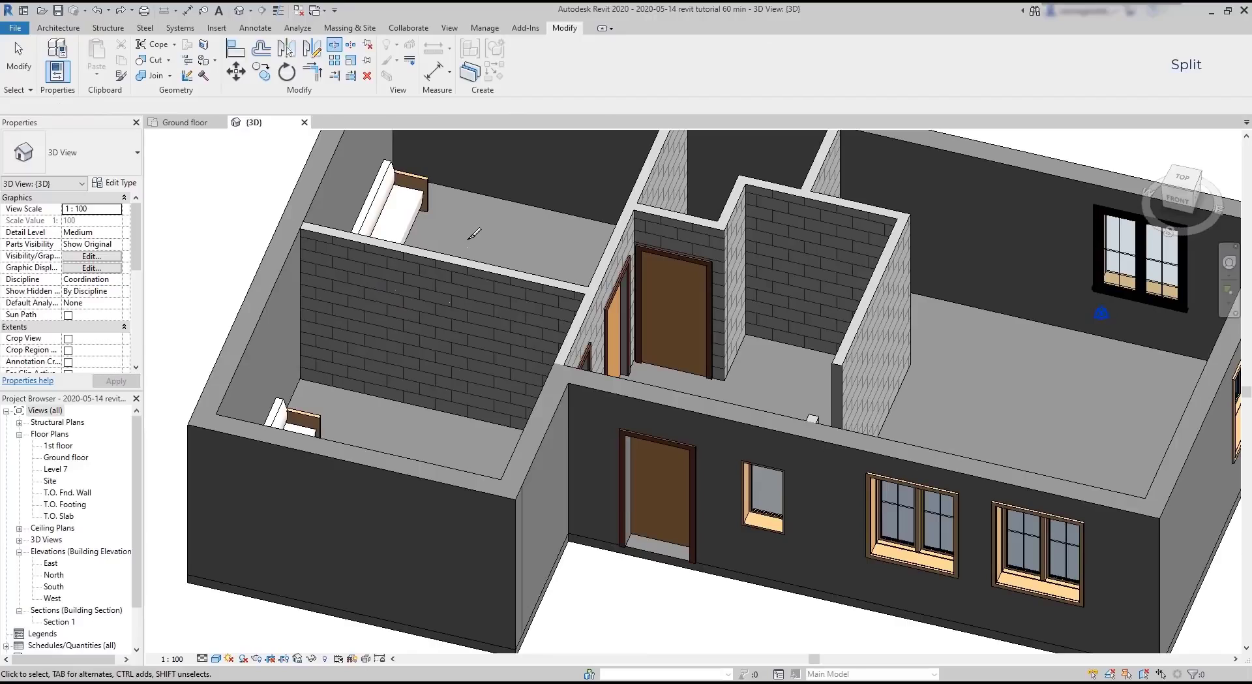
{"action": "left_click", "coordinate": [427, 330]}
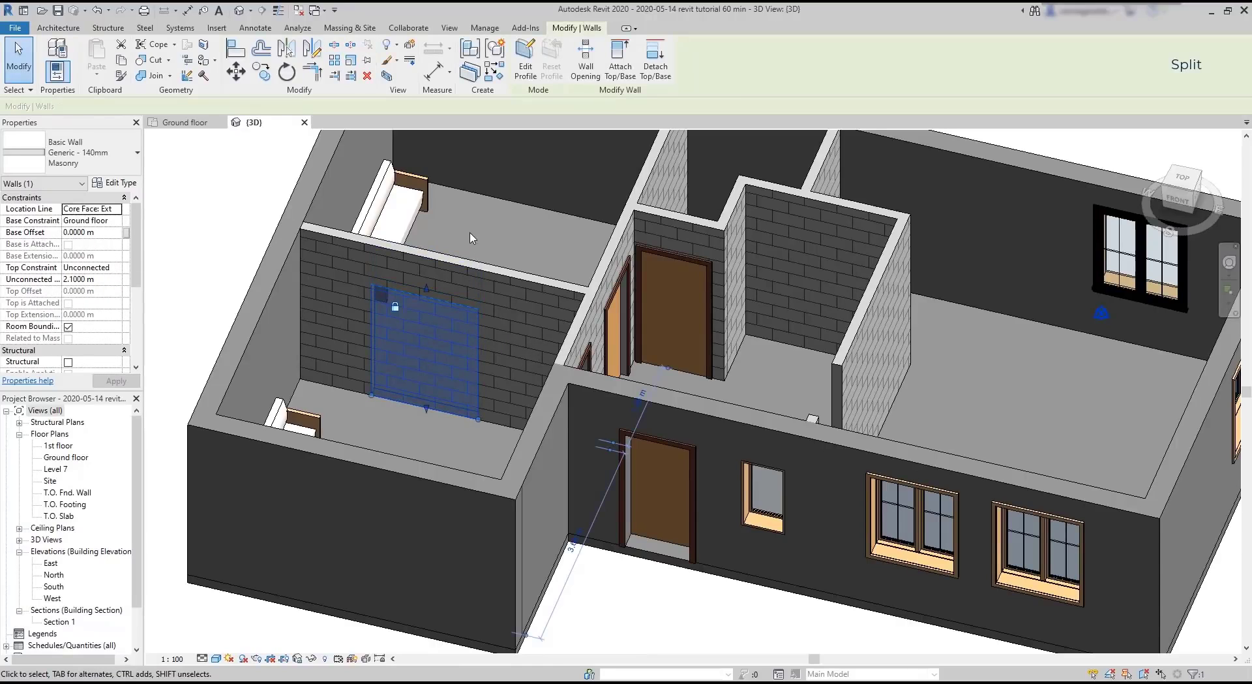
{"action": "key", "text": "Delete"}
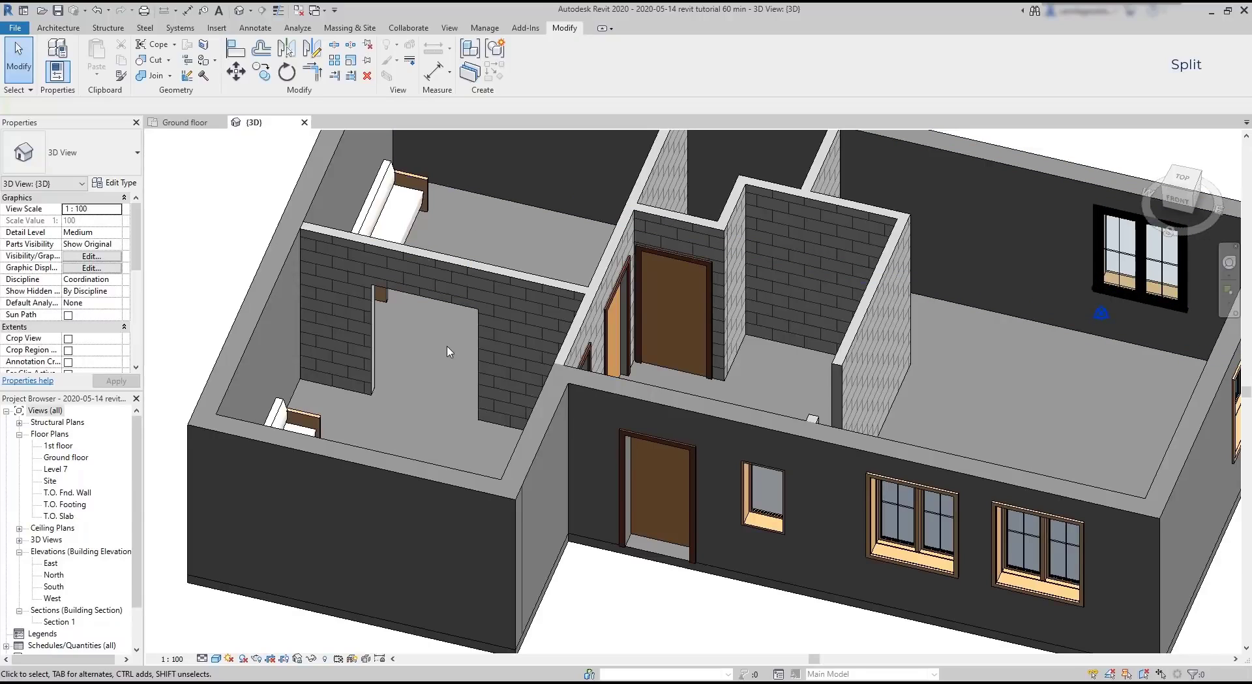
Step: Set the base offset of the remaining wall segment above the opening to 2.0 m
{"action": "mouse_move", "coordinate": [447, 369]}
{"action": "middle_mouse_down", "text": "shift"}
{"action": "mouse_move", "coordinate": [439, 392]}
{"action": "mouse_move", "coordinate": [374, 341]}
{"action": "mouse_move", "coordinate": [506, 324]}
{"action": "mouse_move", "coordinate": [681, 399]}
{"action": "mouse_move", "coordinate": [439, 384]}
{"action": "middle_mouse_up", "text": "shift"}
{"action": "middle_click_drag", "start_coordinate": [545, 311], "coordinate": [606, 228], "text": "shift"}
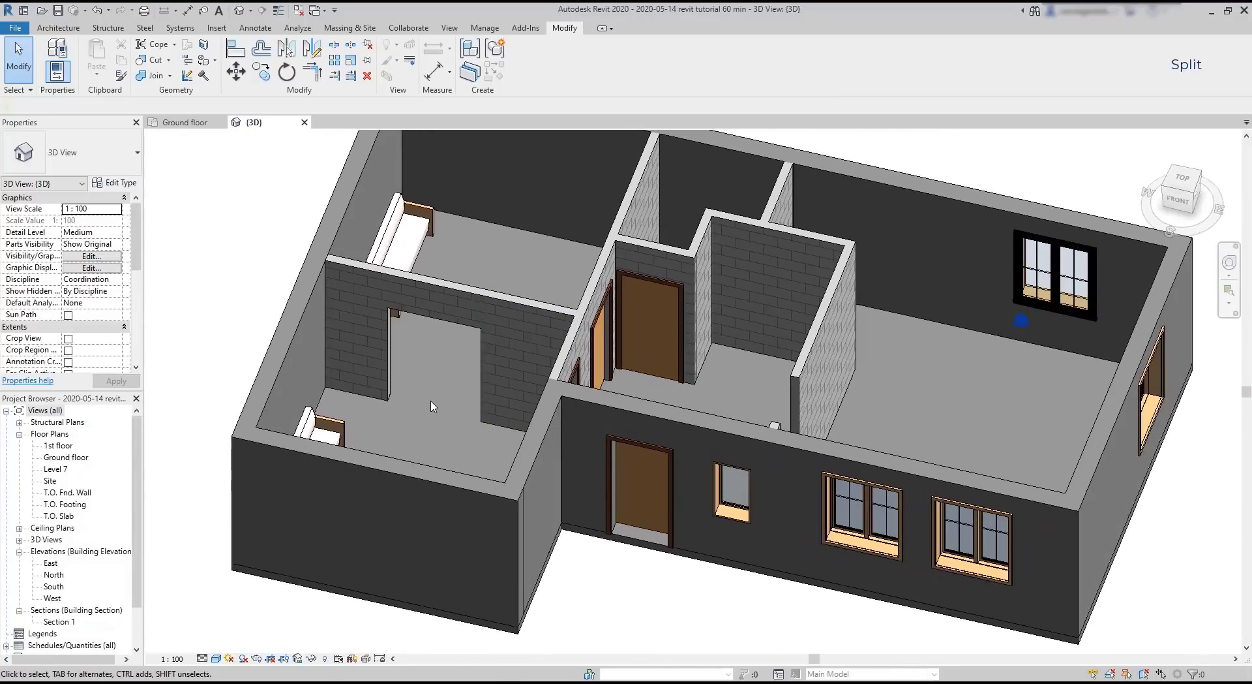
{"action": "scroll", "coordinate": [436, 418], "scroll_direction": "up", "scroll_amount": 4}
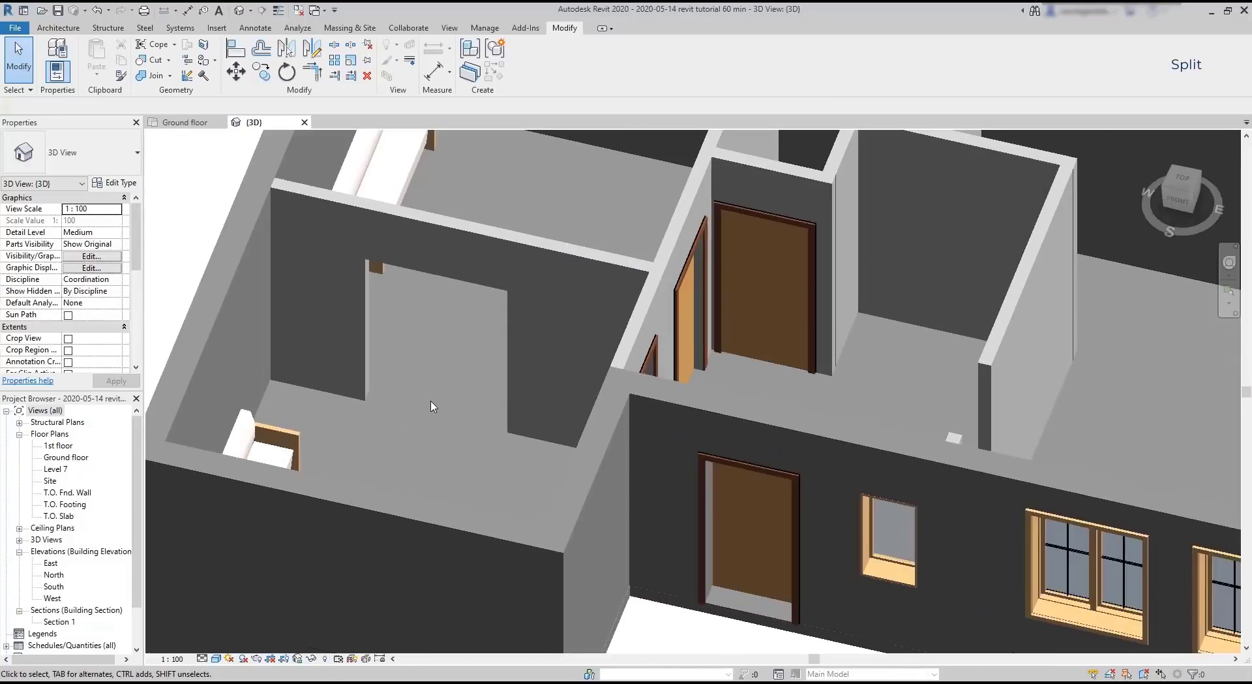
{"action": "left_click", "coordinate": [476, 282]}
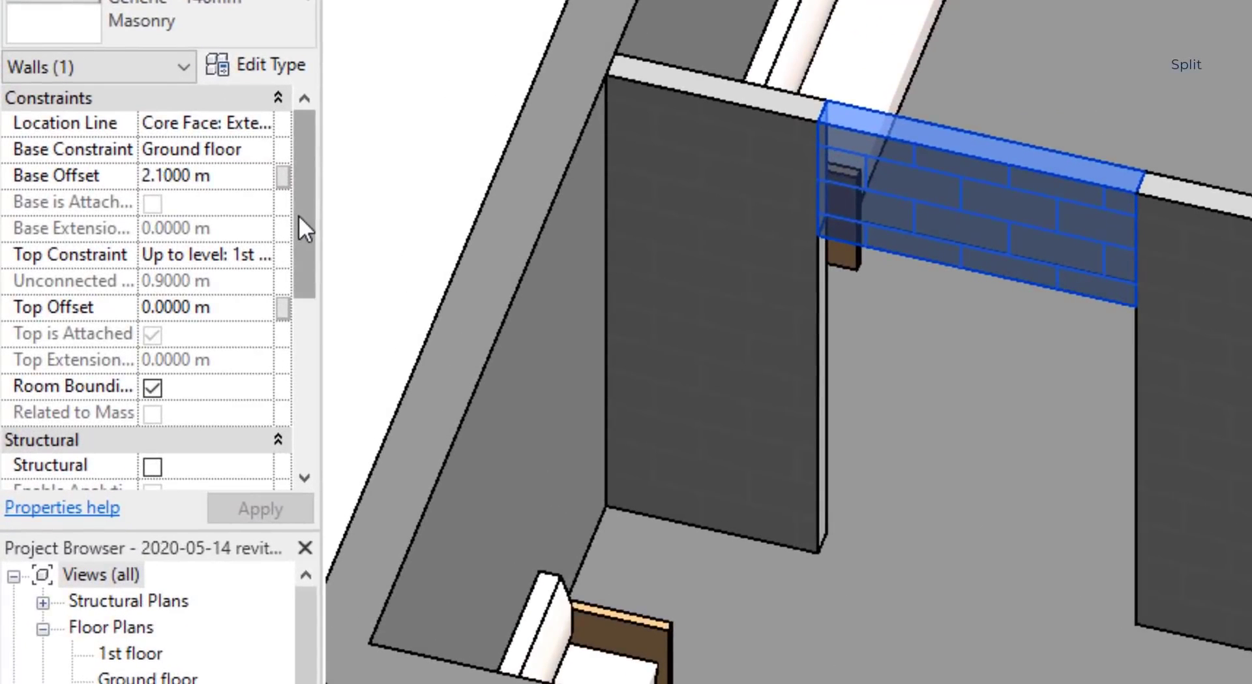
{"action": "key", "text": "BackSpace"}
{"action": "type", "text": "0"}
{"action": "key", "text": "Return"}
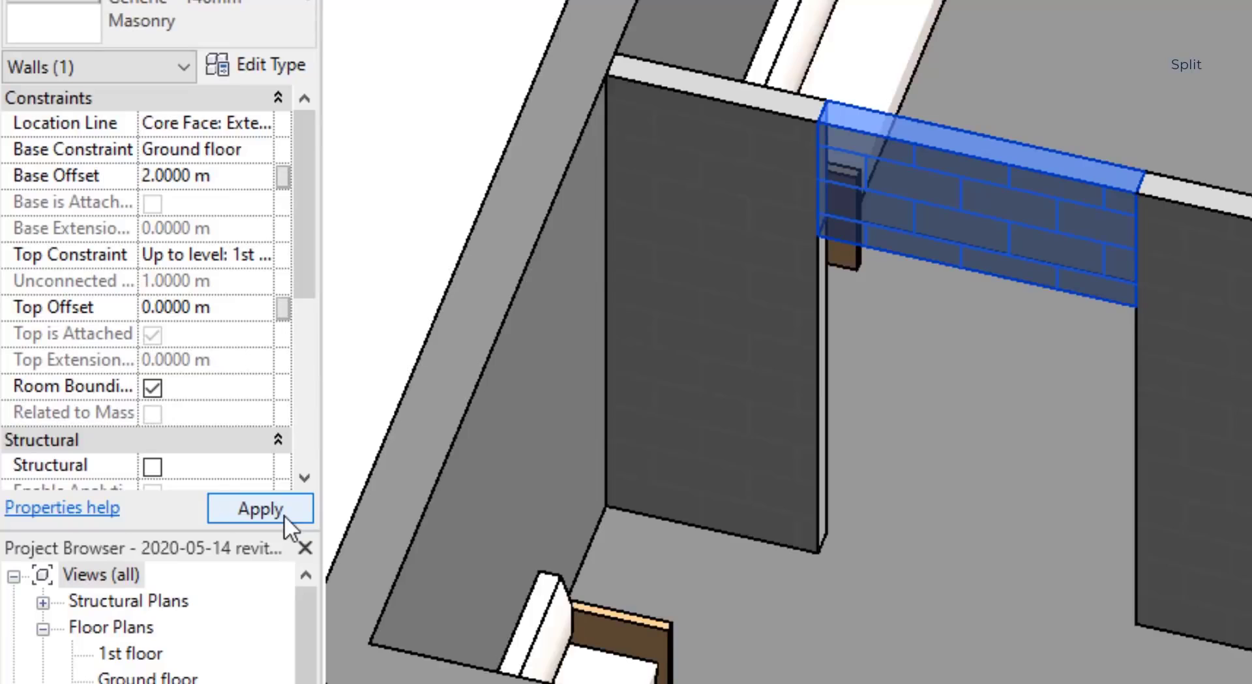
{"action": "left_click", "coordinate": [261, 509]}
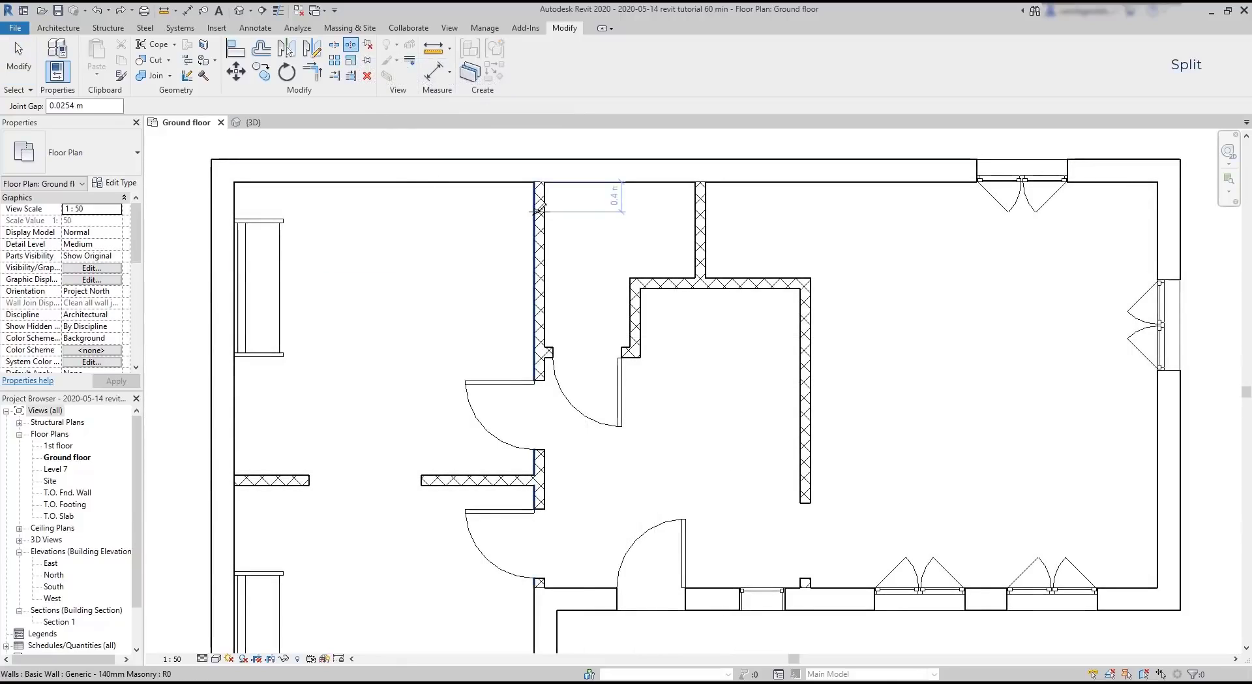
Step: Try to split the vertical partition beside the small upper room with a 0.0254 m gap, starting about 0.49 m from the exterior wall
{"action": "left_click", "coordinate": [539, 218]}
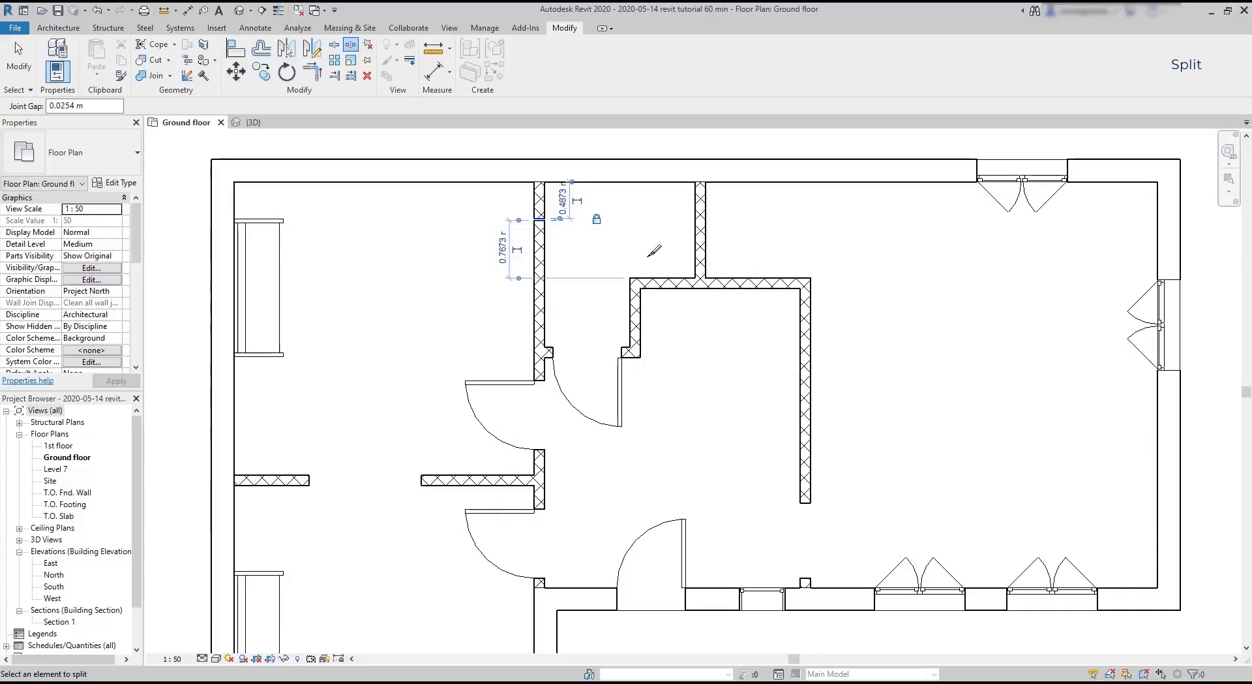
{"action": "scroll", "coordinate": [539, 287], "scroll_direction": "up", "scroll_amount": 2}
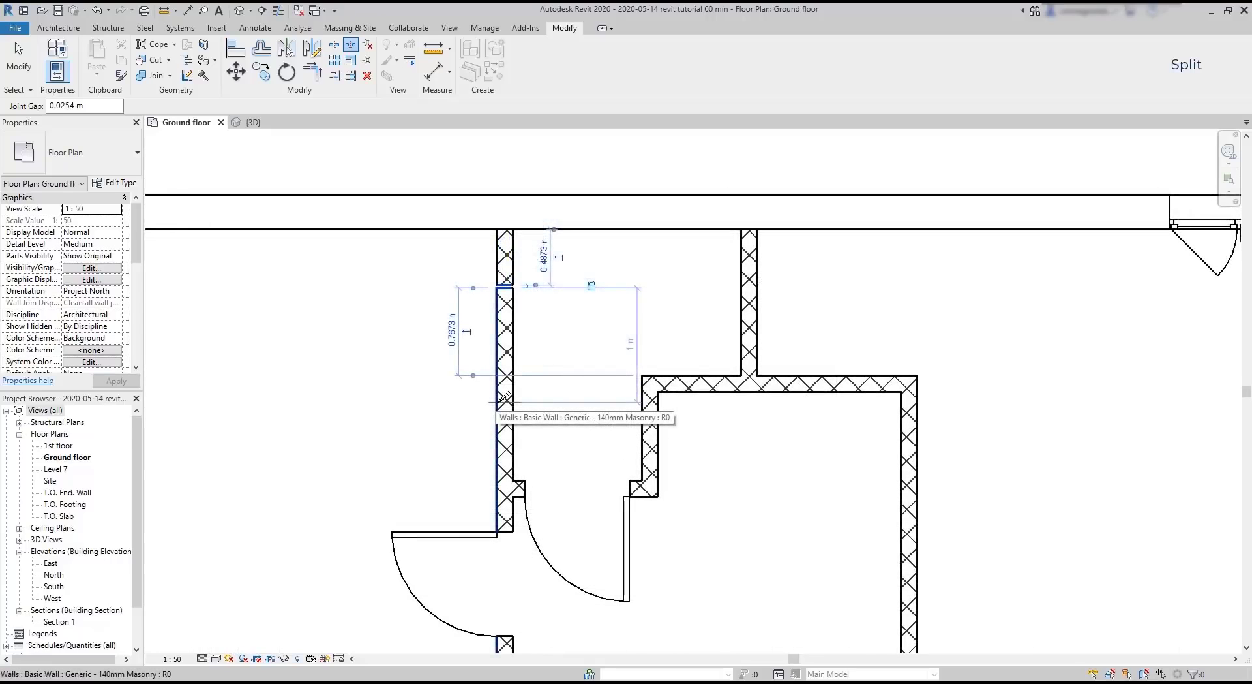
{"action": "left_click", "coordinate": [502, 399]}
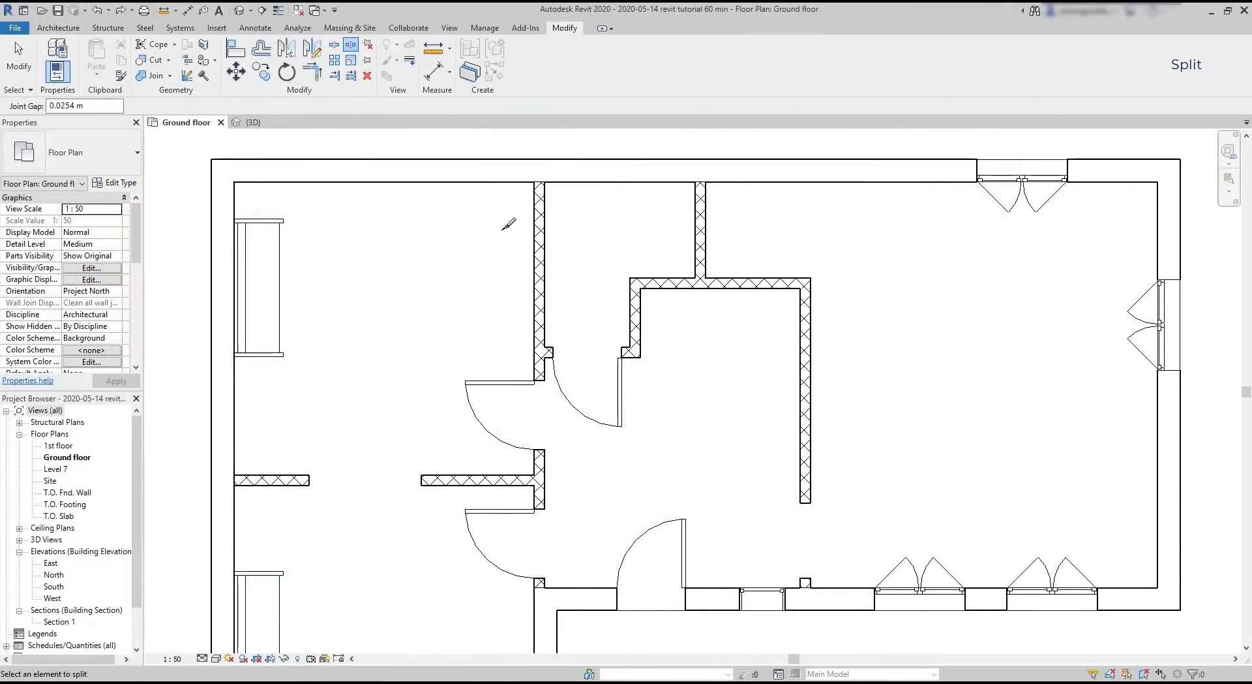
Step: Set the joint gap to 0.1 m and split the vertical partition about 0.75 m from the upper exterior wall
{"action": "left_click", "coordinate": [101, 104]}
{"action": "left_click_drag", "start_coordinate": [101, 104], "coordinate": [26, 103]}
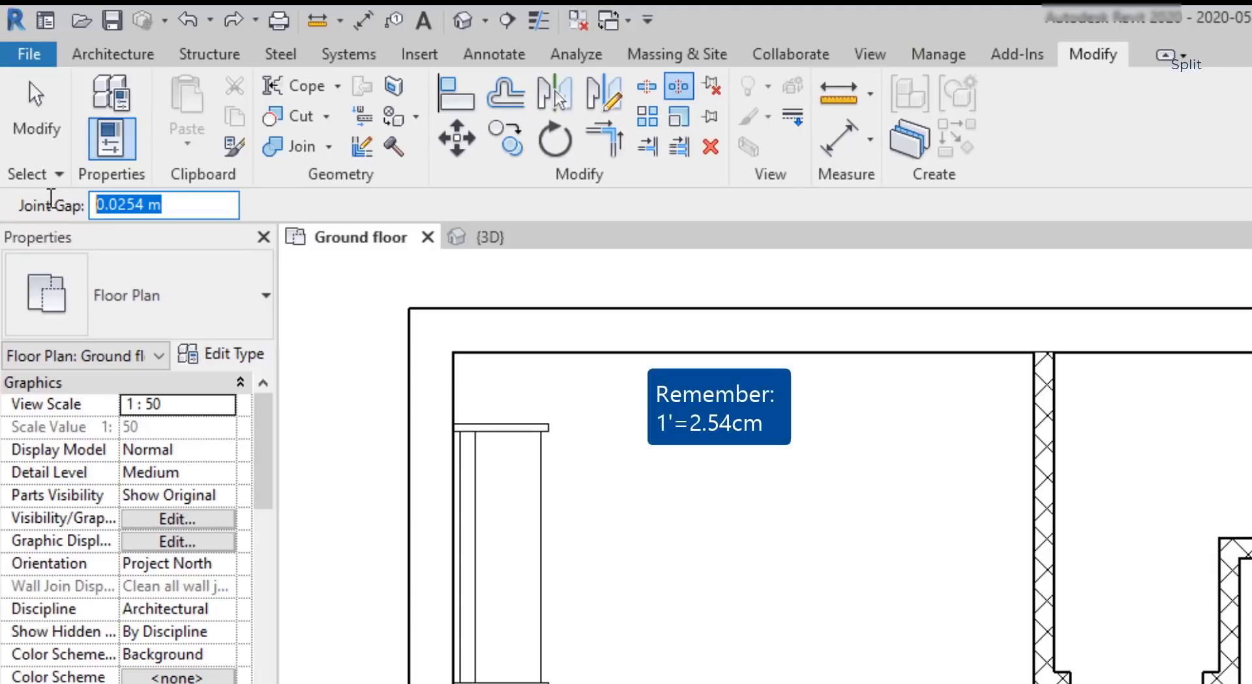
{"action": "type", "text": "0.1"}
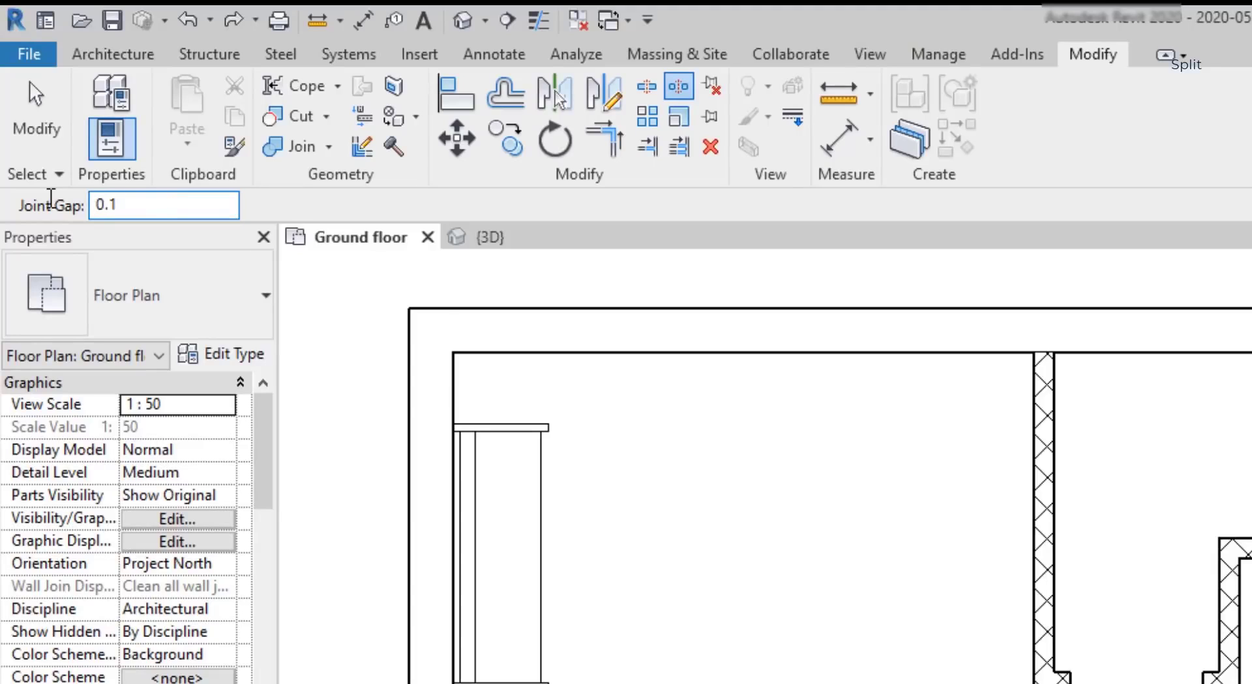
{"action": "key", "text": "Return"}
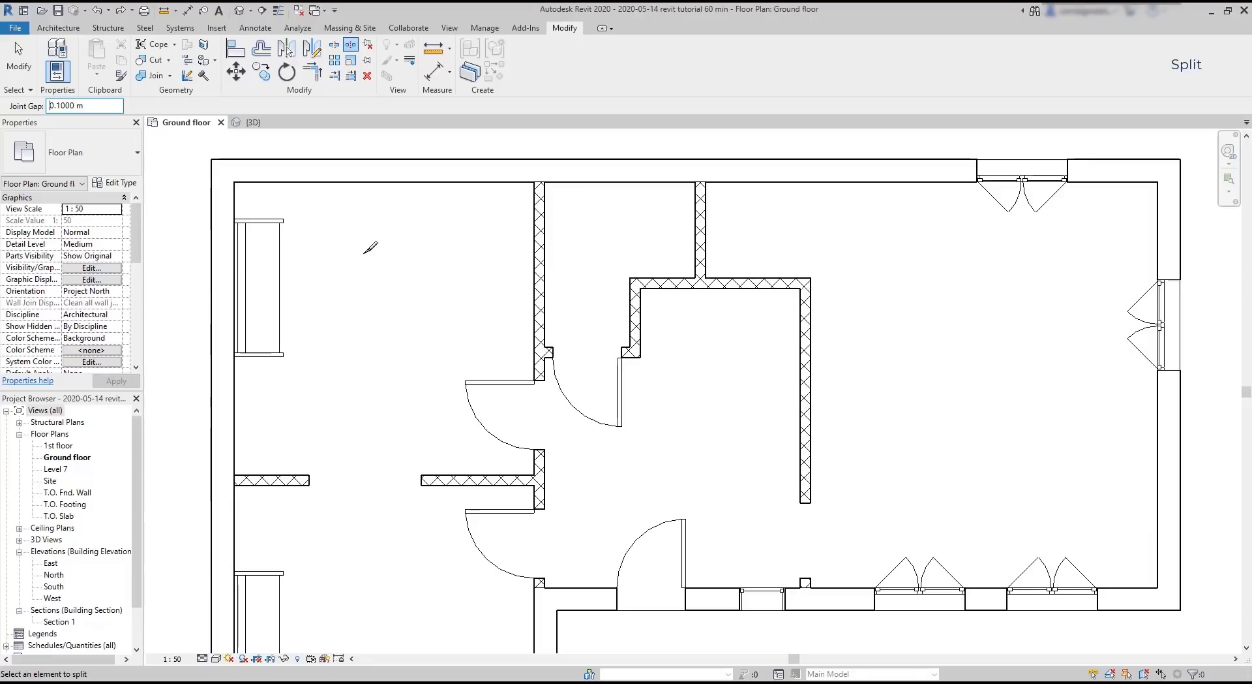
{"action": "left_click", "coordinate": [540, 241]}
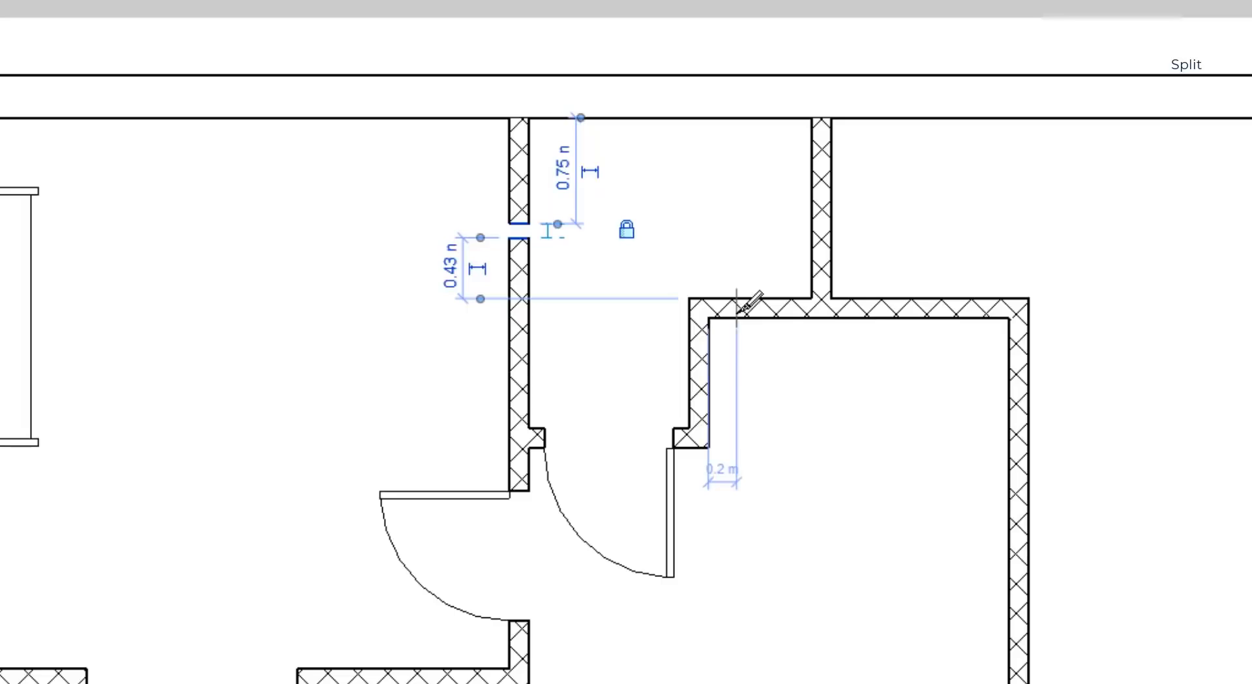
{"action": "scroll", "coordinate": [524, 222], "scroll_direction": "up", "scroll_amount": 5}
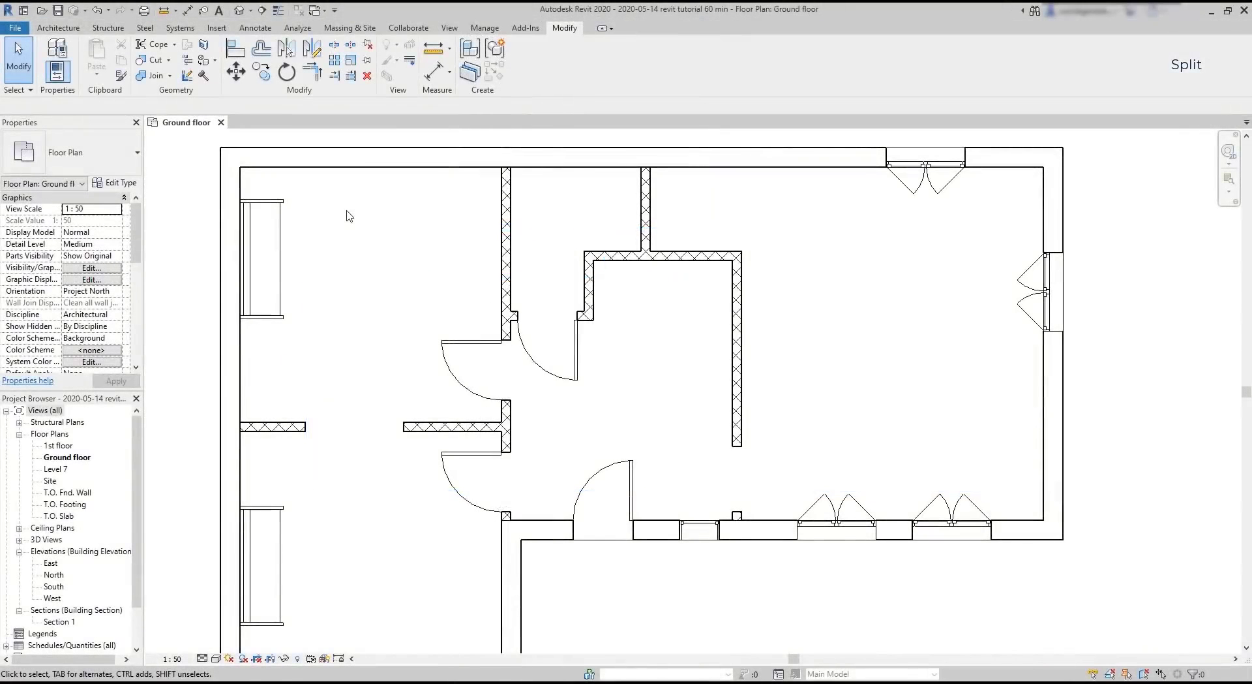
Step: Extend the short wall stub at the lower exterior wall to the end of the vertical partition with Trim/Extend Single Element
{"action": "left_click", "coordinate": [335, 44]}
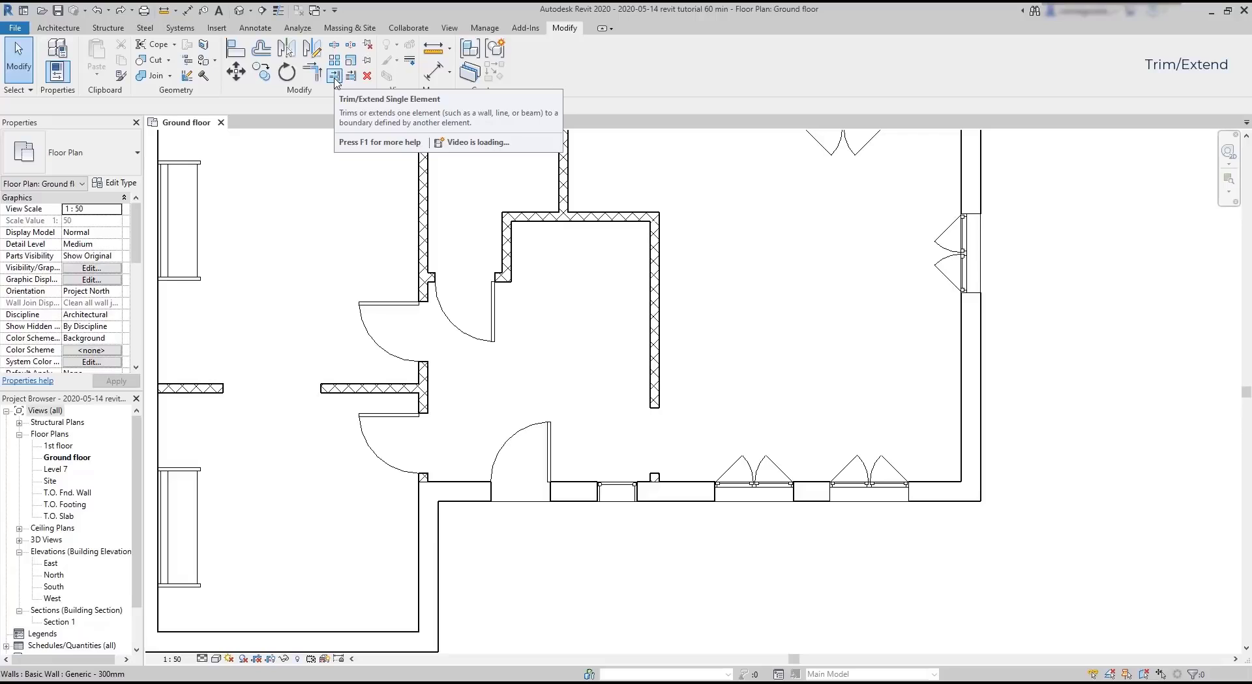
{"action": "left_click", "coordinate": [335, 76]}
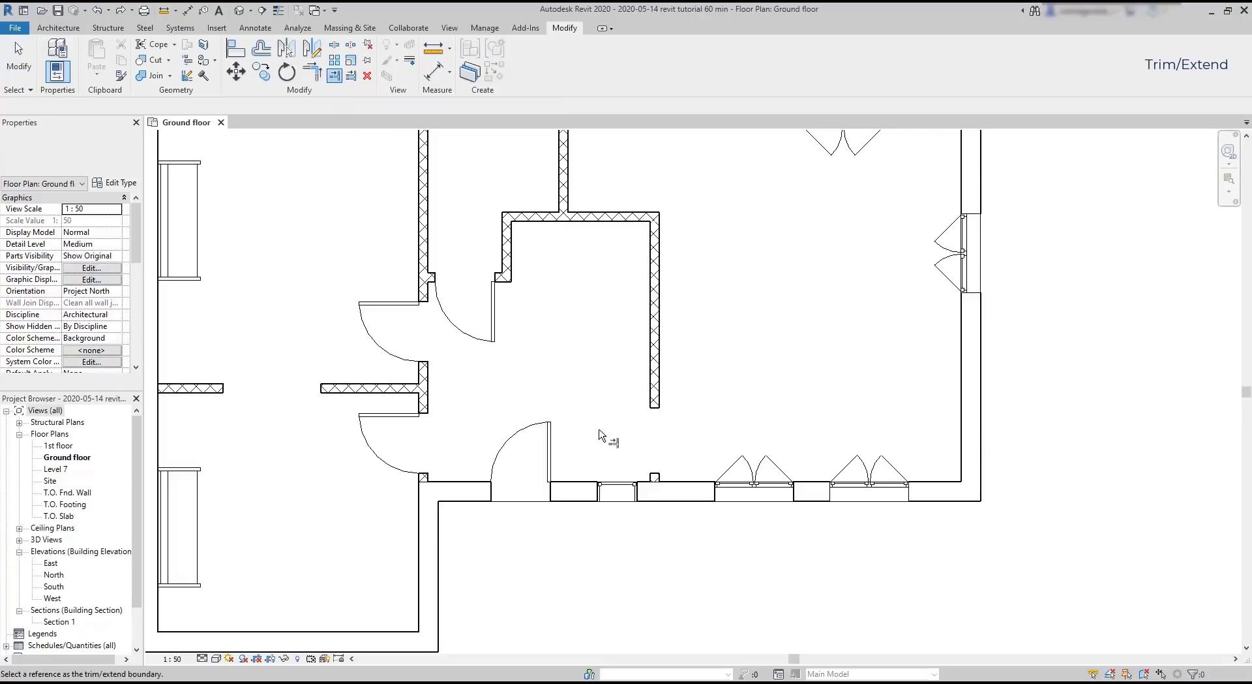
{"action": "left_click", "coordinate": [657, 409]}
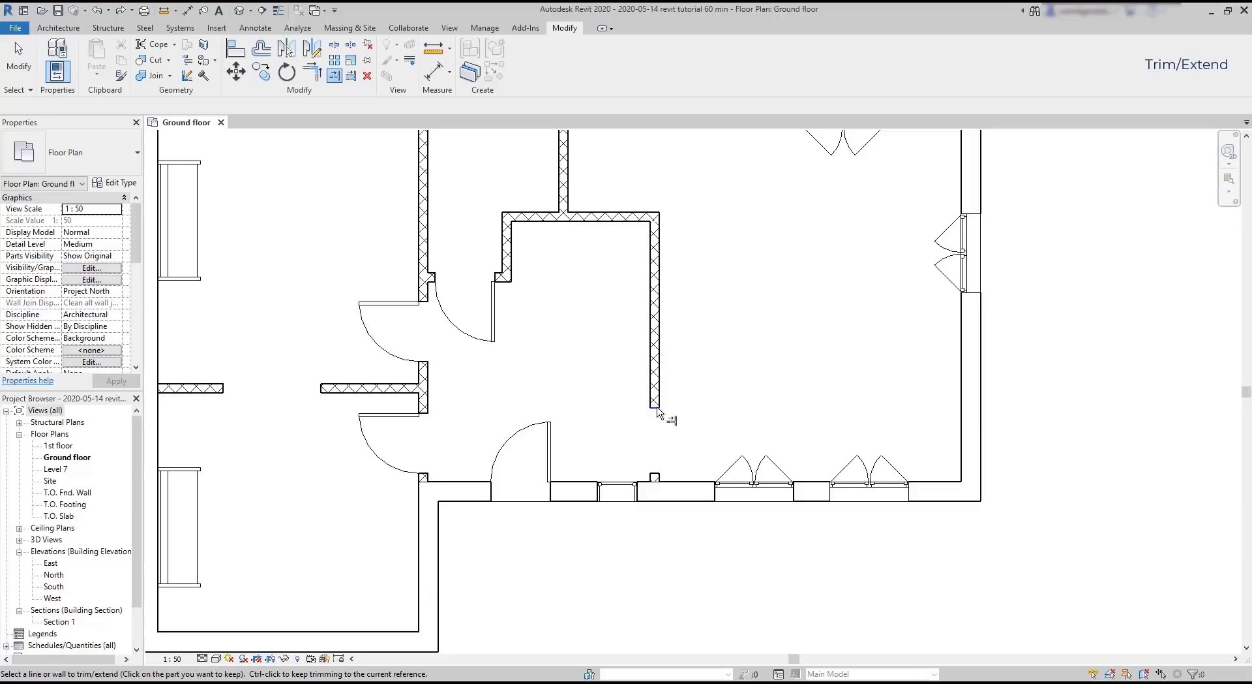
{"action": "left_click", "coordinate": [655, 478]}
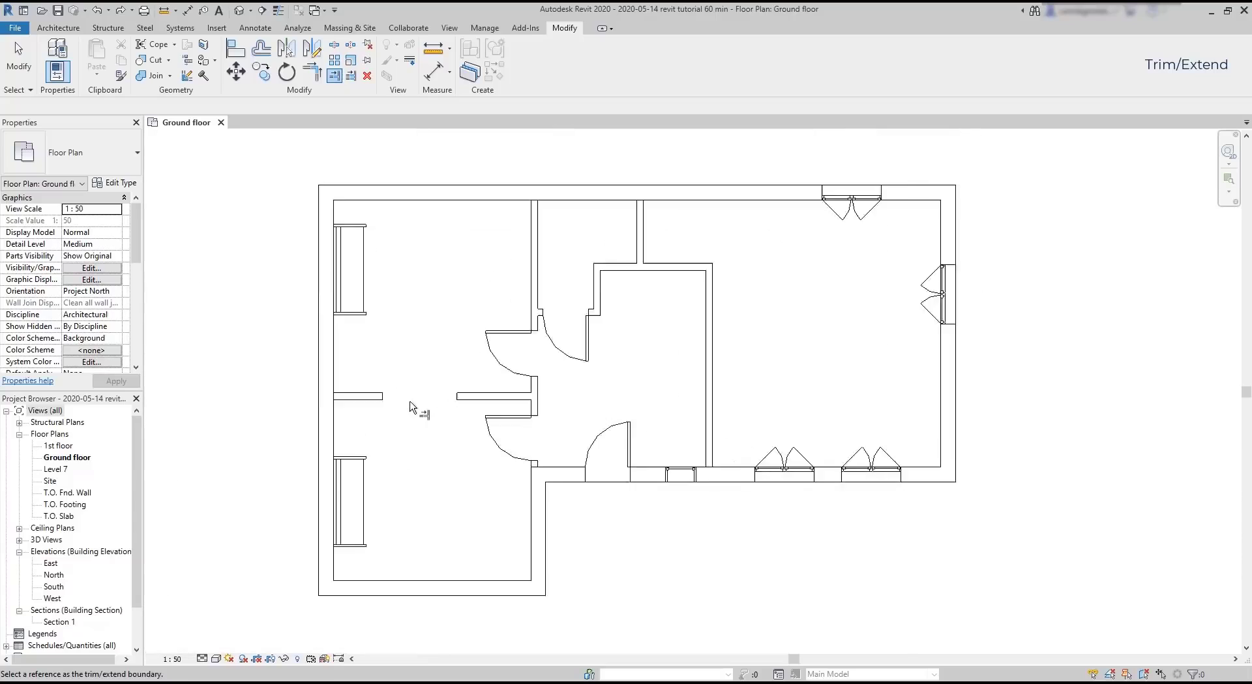
Step: Try to extend one segment of the horizontal partition across the opening to the other segment's end, and inspect the opening in the 3D view
{"action": "scroll", "coordinate": [412, 408], "scroll_direction": "up", "scroll_amount": 4}
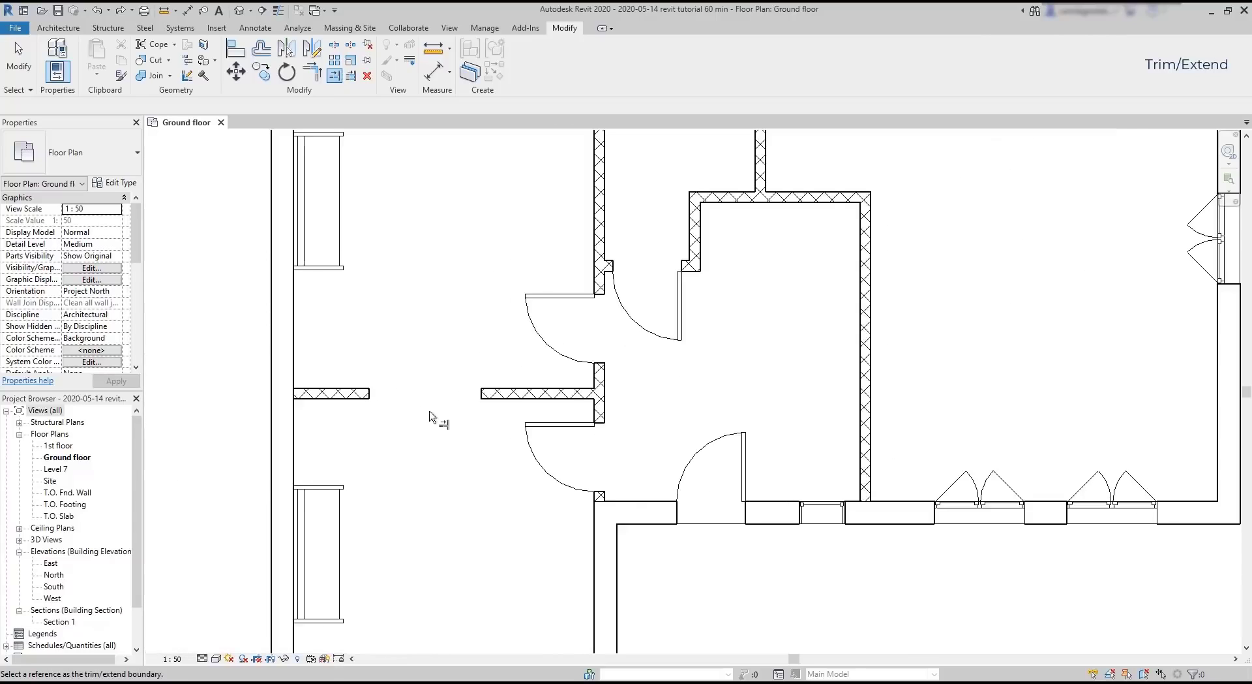
{"action": "left_click", "coordinate": [481, 395]}
{"action": "left_click", "coordinate": [369, 395]}
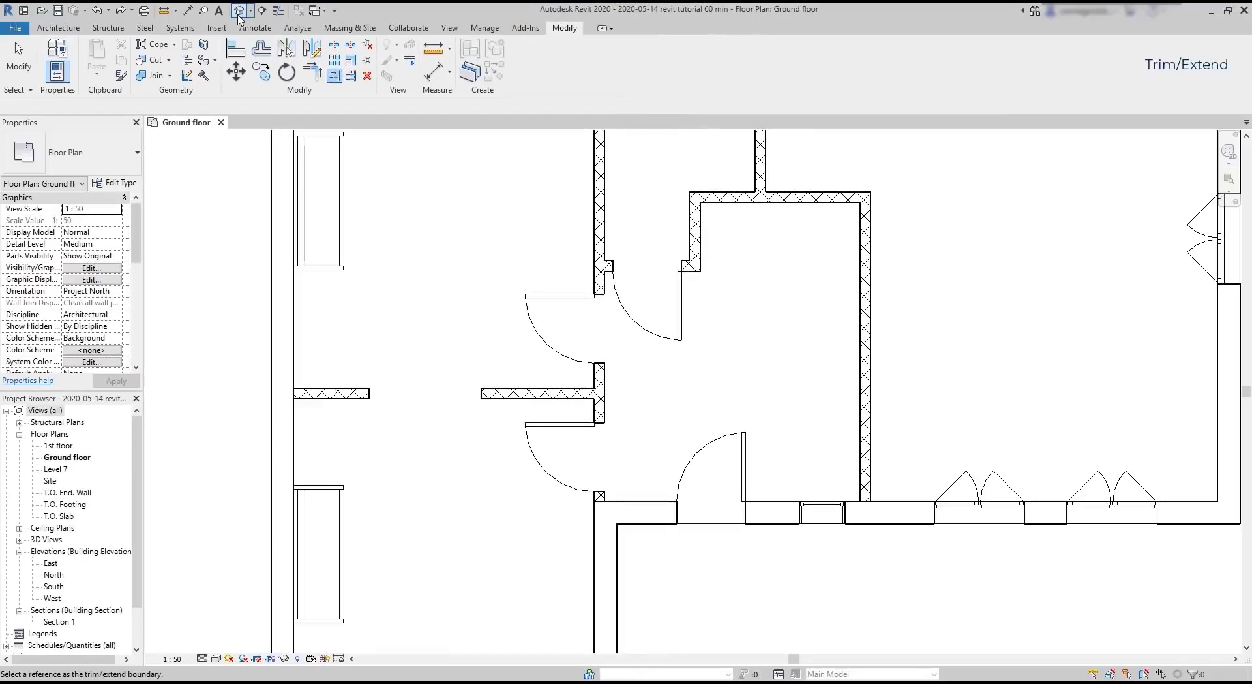
{"action": "left_click", "coordinate": [239, 11]}
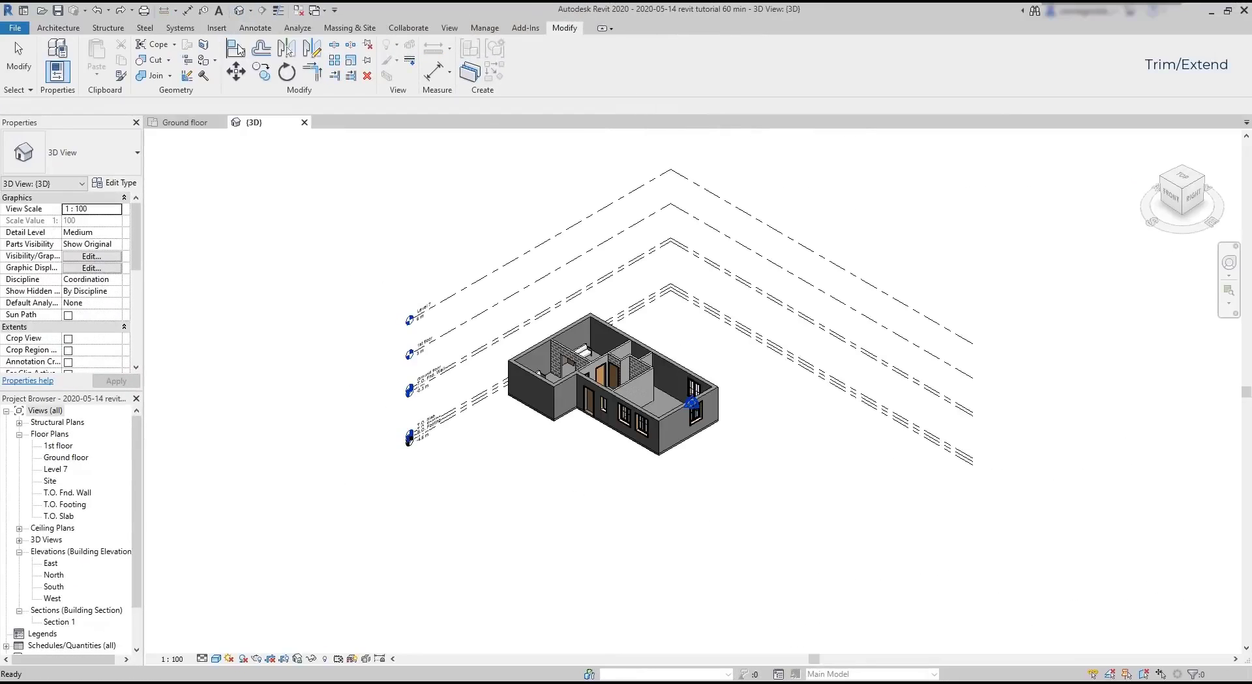
{"action": "scroll", "coordinate": [606, 373], "scroll_direction": "up", "scroll_amount": 5}
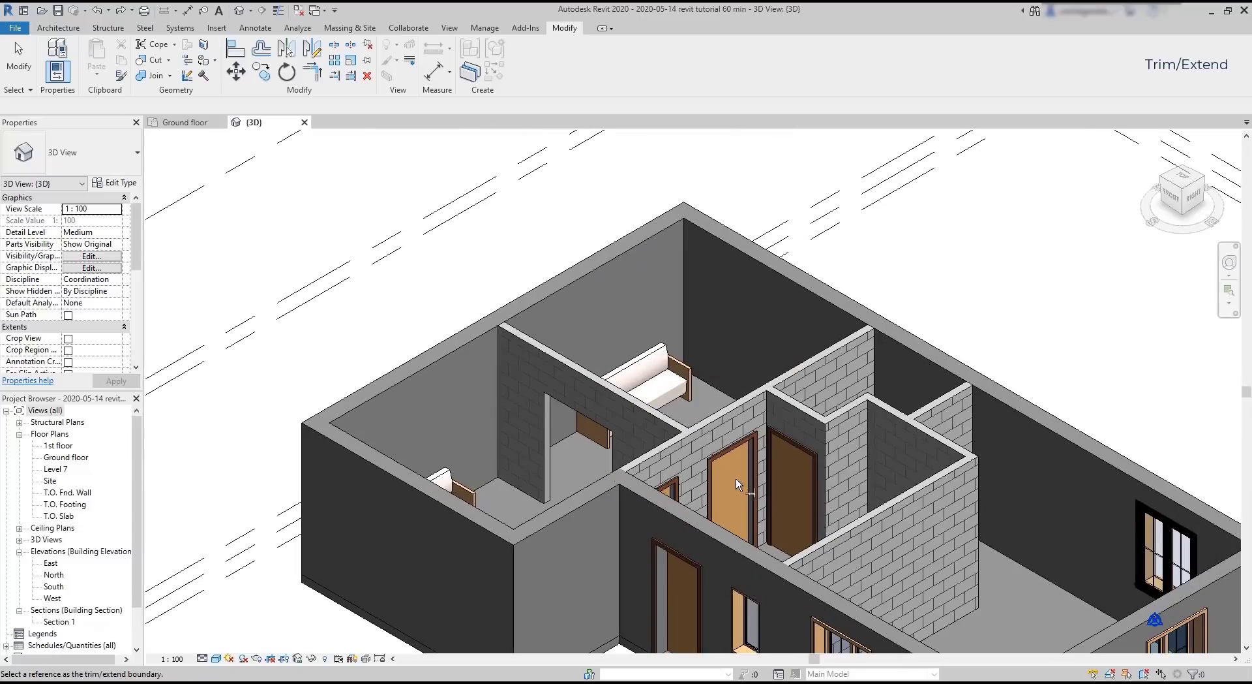
{"action": "scroll", "coordinate": [587, 469], "scroll_direction": "up", "scroll_amount": 2}
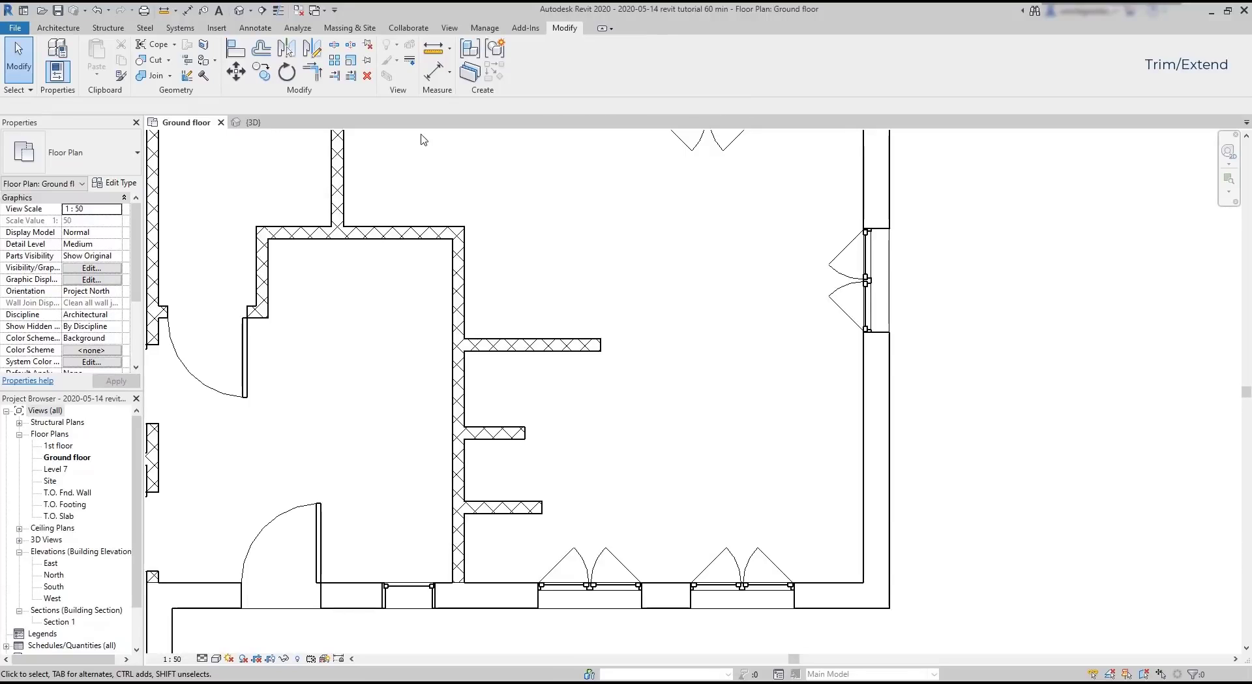
Step: Extend the three short wall stubs one by one to the inner face of the east exterior wall with Trim/Extend Single Element
{"action": "left_click", "coordinate": [335, 76]}
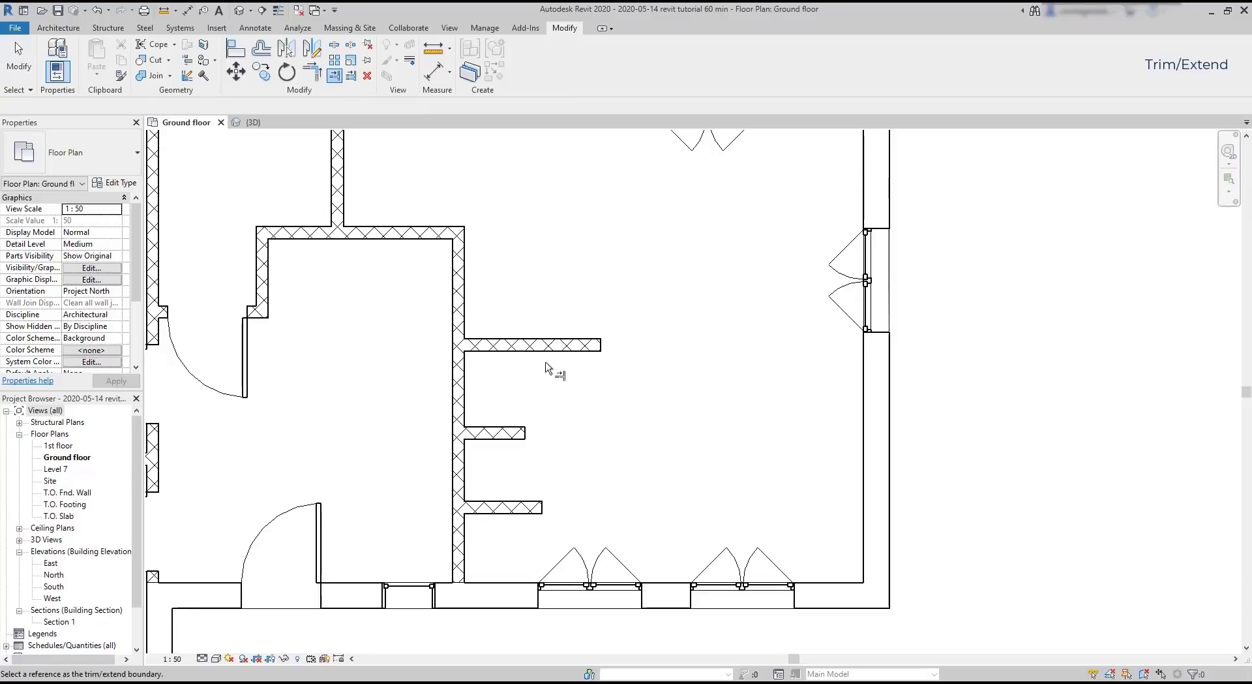
{"action": "left_click", "coordinate": [868, 481]}
{"action": "left_click", "coordinate": [555, 507]}
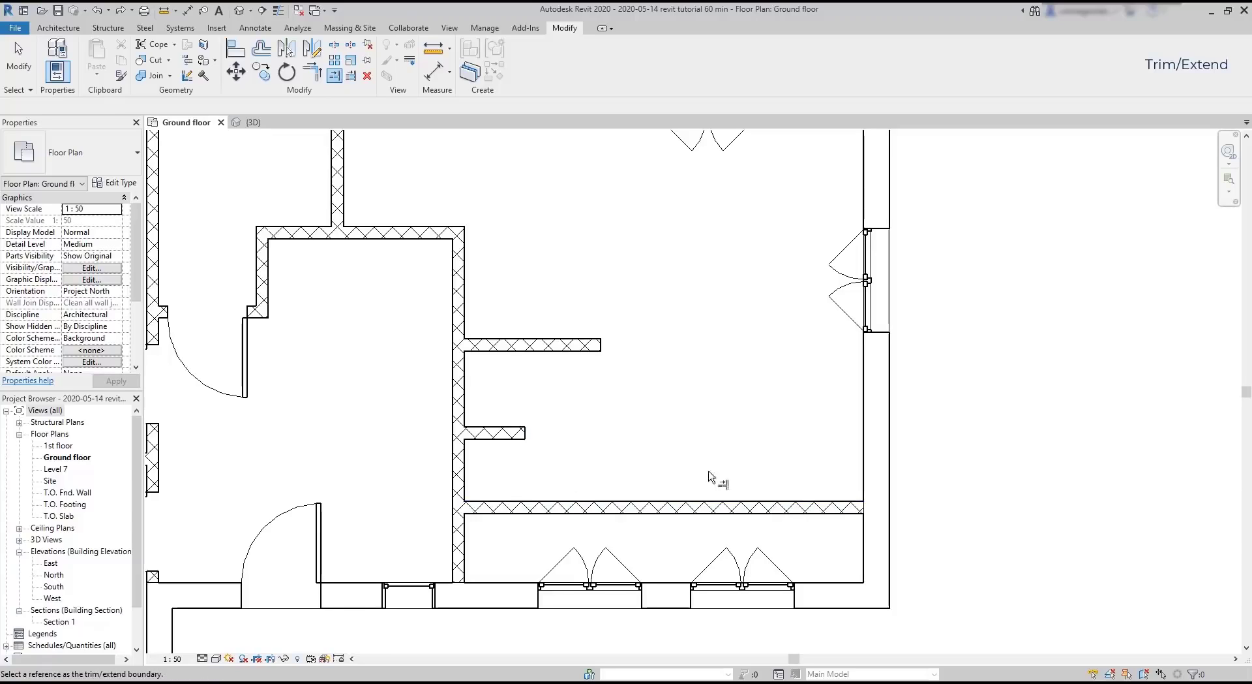
{"action": "left_click", "coordinate": [865, 464]}
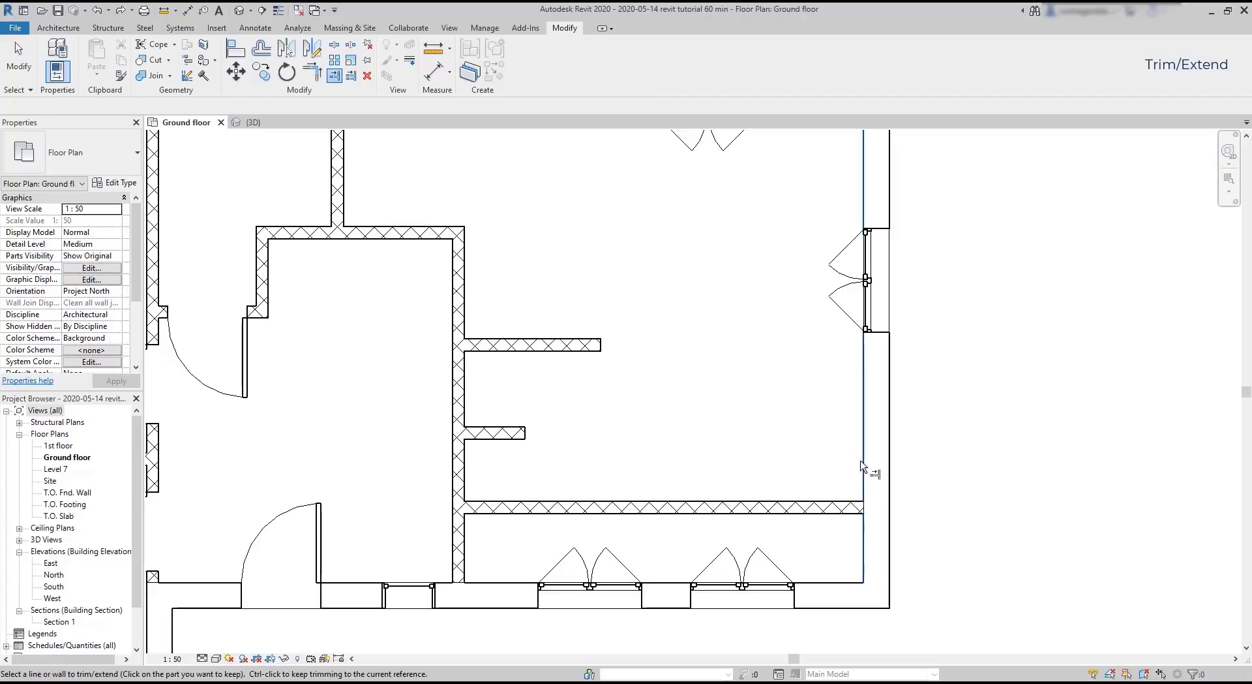
{"action": "left_click", "coordinate": [527, 434]}
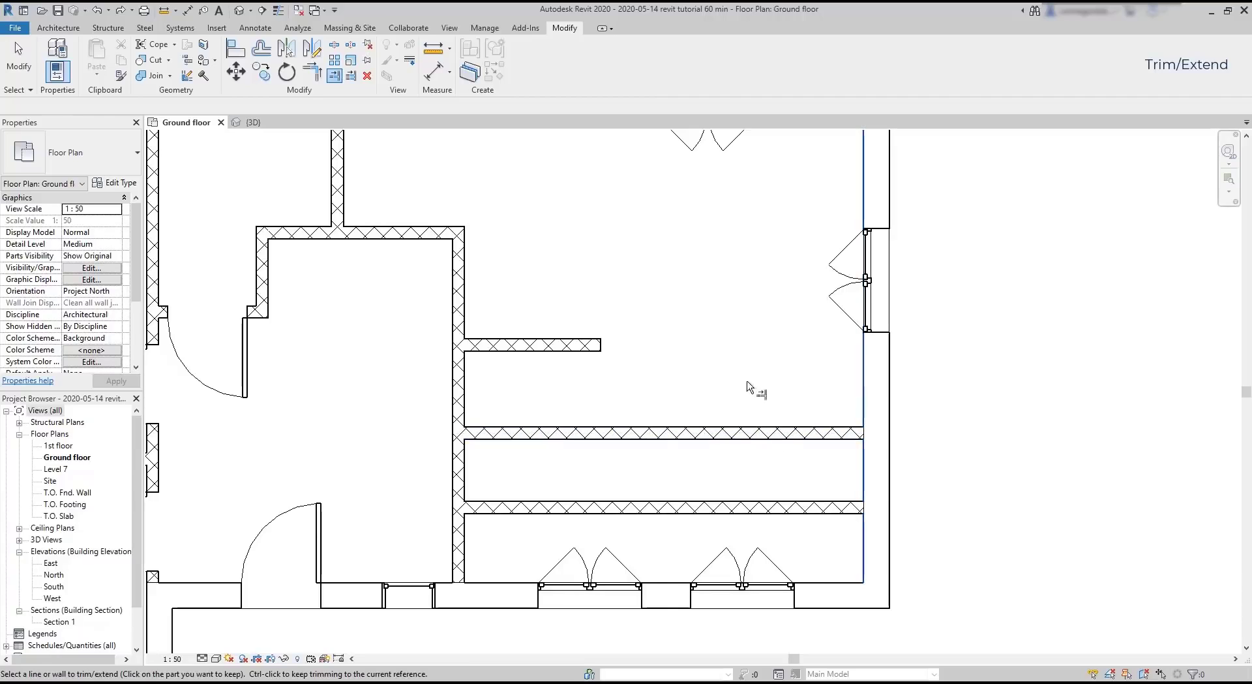
{"action": "left_click", "coordinate": [602, 346]}
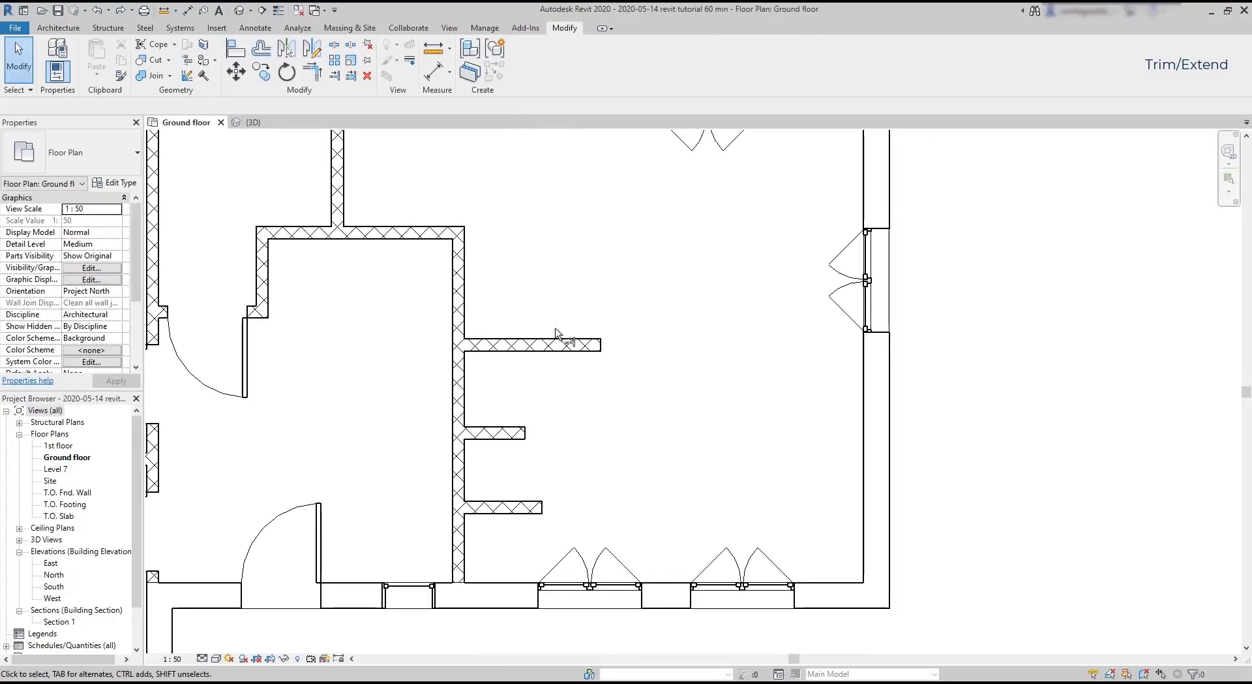
Step: Extend all three wall stubs to the inner face of the east exterior wall with Trim/Extend Multiple Elements
{"action": "left_click", "coordinate": [351, 77]}
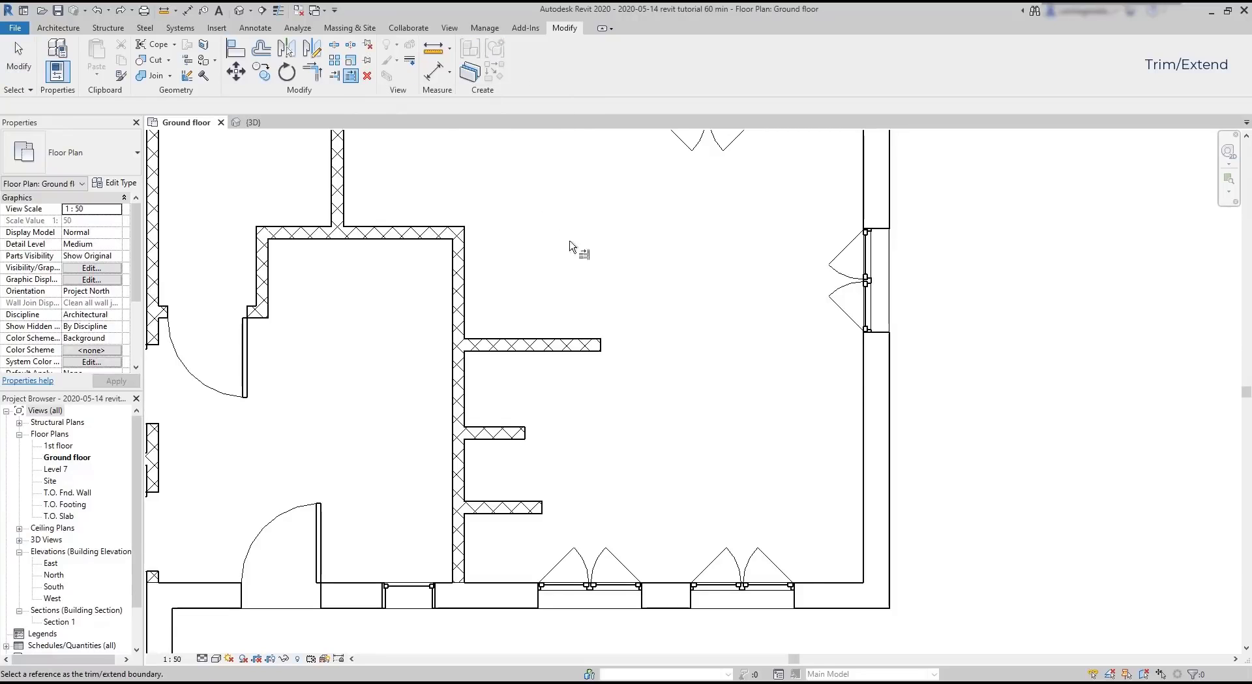
{"action": "left_click", "coordinate": [862, 467]}
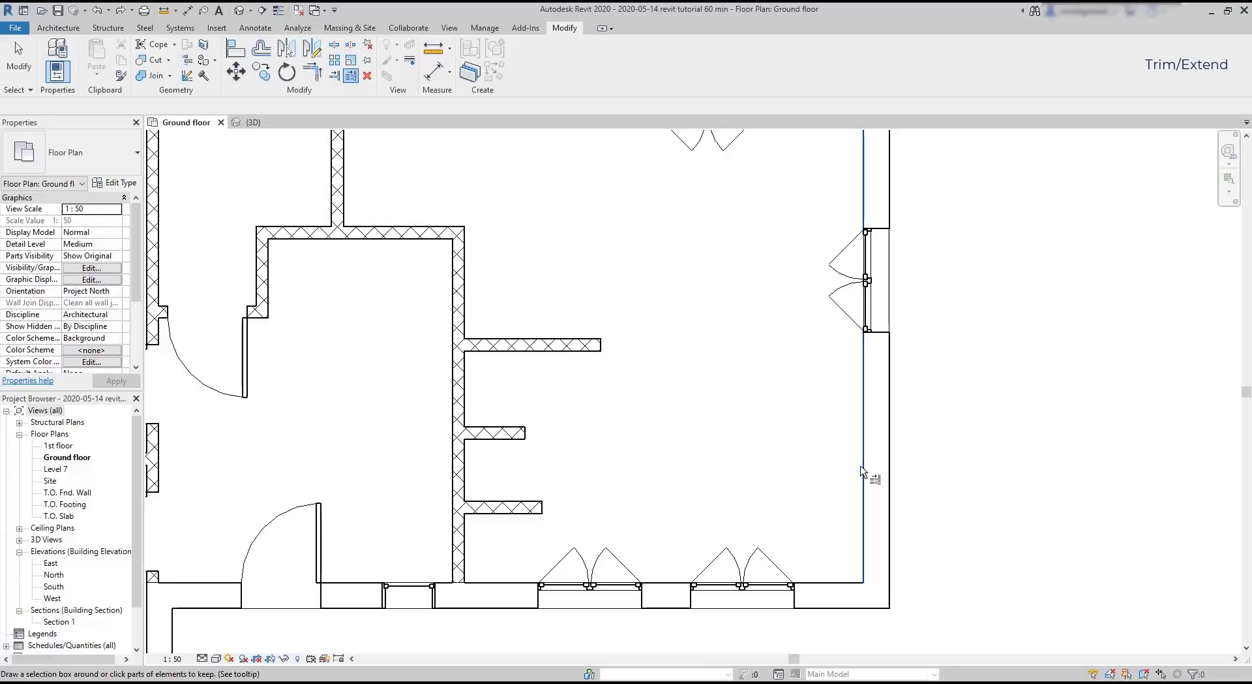
{"action": "left_click", "coordinate": [541, 508]}
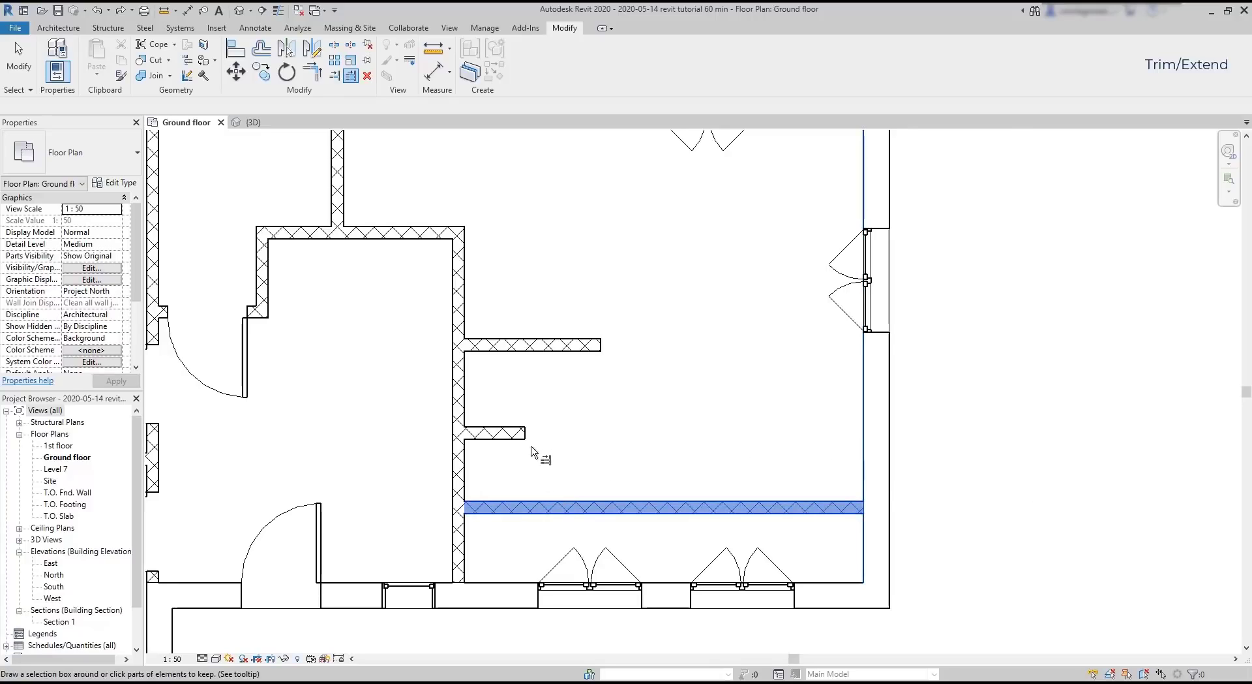
{"action": "left_click", "coordinate": [522, 434]}
{"action": "left_click", "coordinate": [603, 347]}
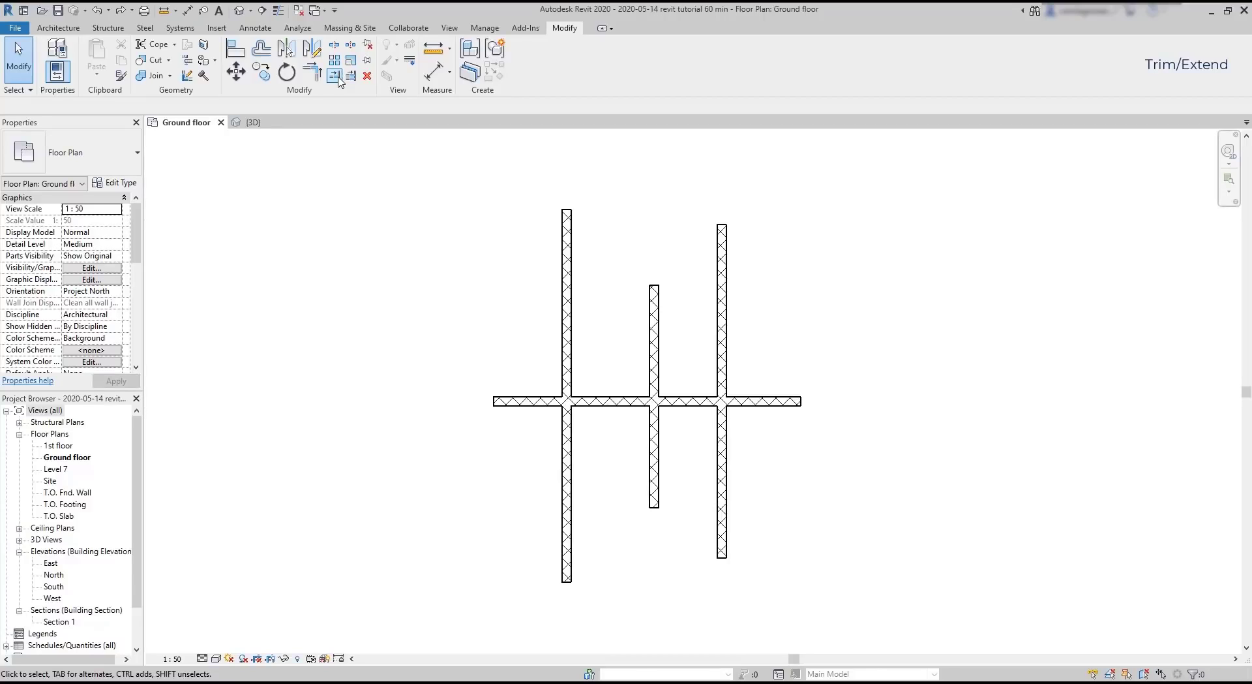
Step: Try trimming the easternmost and middle vertical test walls at the horizontal wall with Trim/Extend Single Element, keeping their lower parts, and undo the trims
{"action": "left_click", "coordinate": [335, 76]}
{"action": "left_click", "coordinate": [336, 78]}
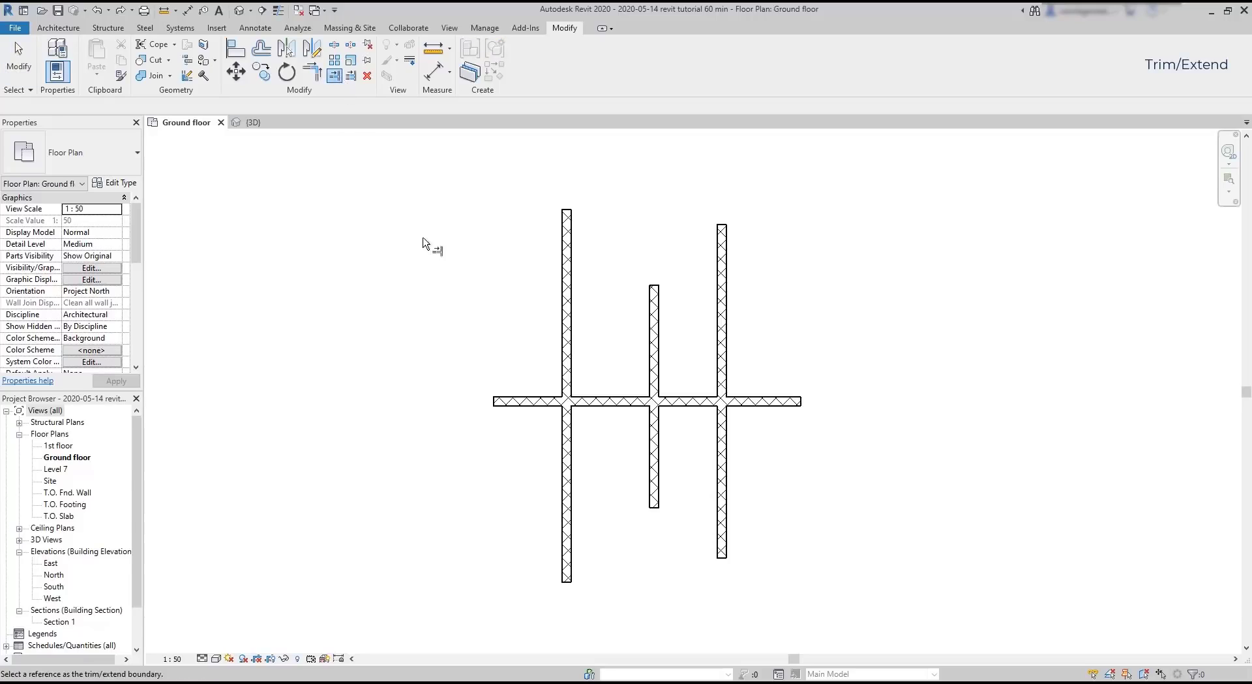
{"action": "left_click", "coordinate": [610, 401]}
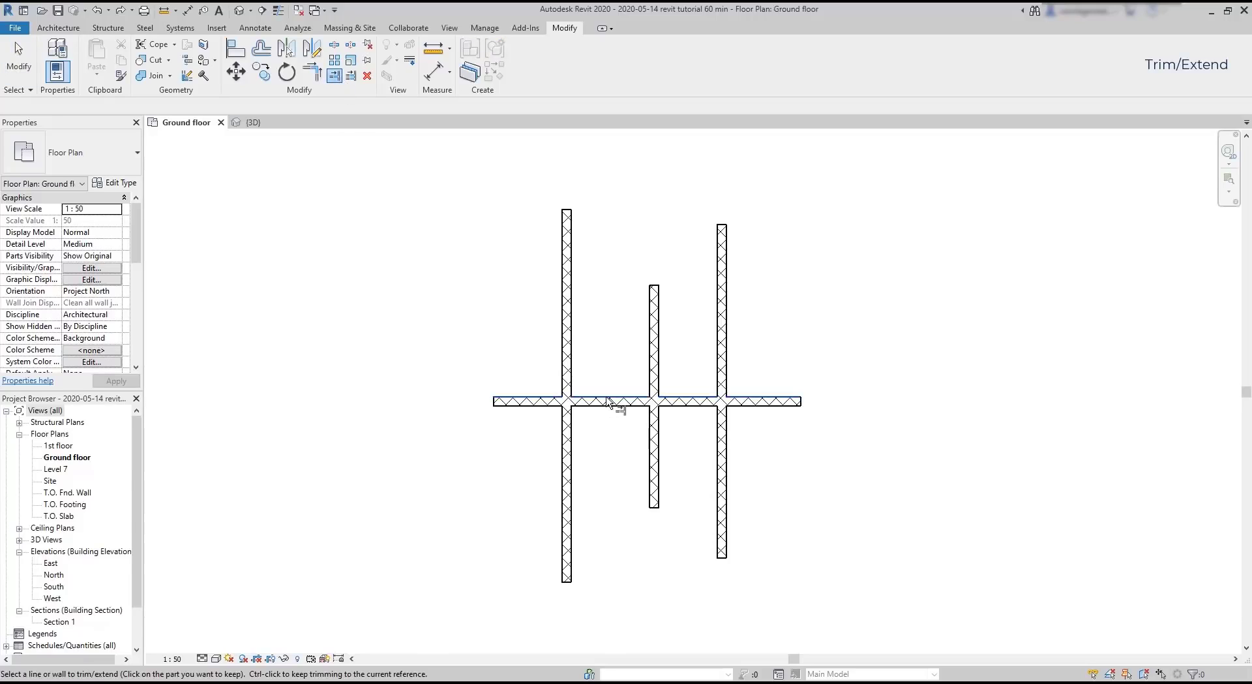
{"action": "left_click", "coordinate": [722, 449]}
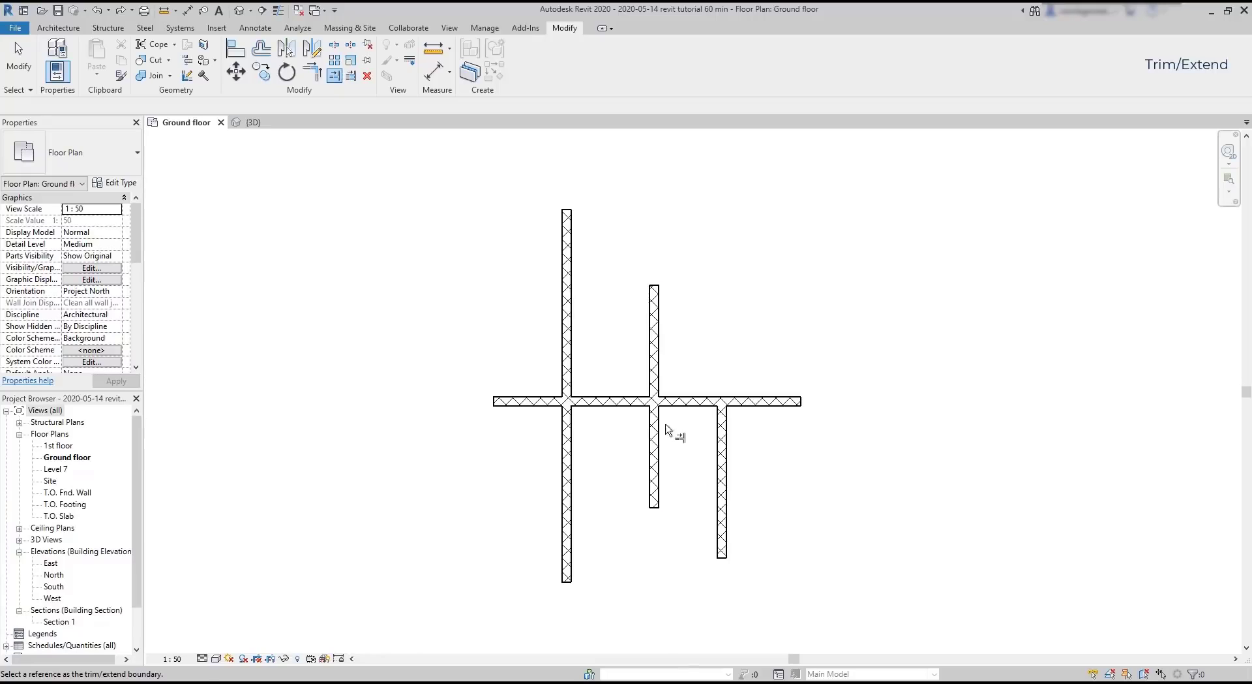
{"action": "left_click", "coordinate": [626, 400]}
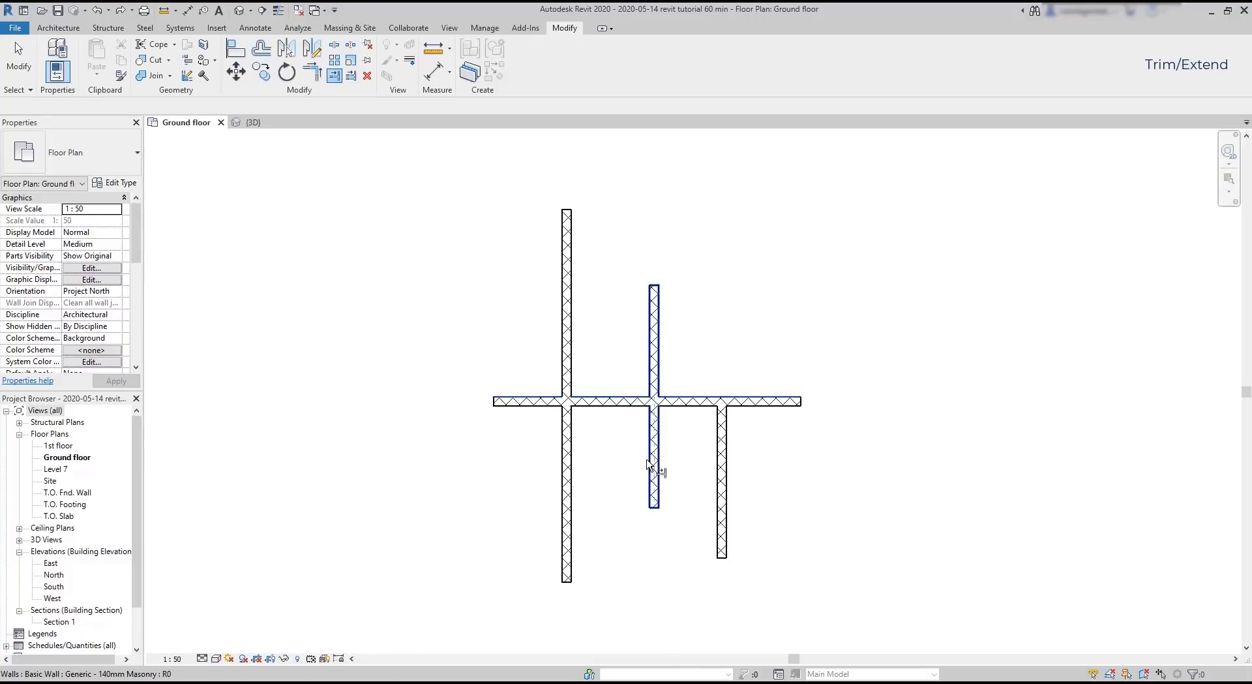
{"action": "left_click", "coordinate": [655, 469]}
{"action": "key", "text": "ctrl+z"}
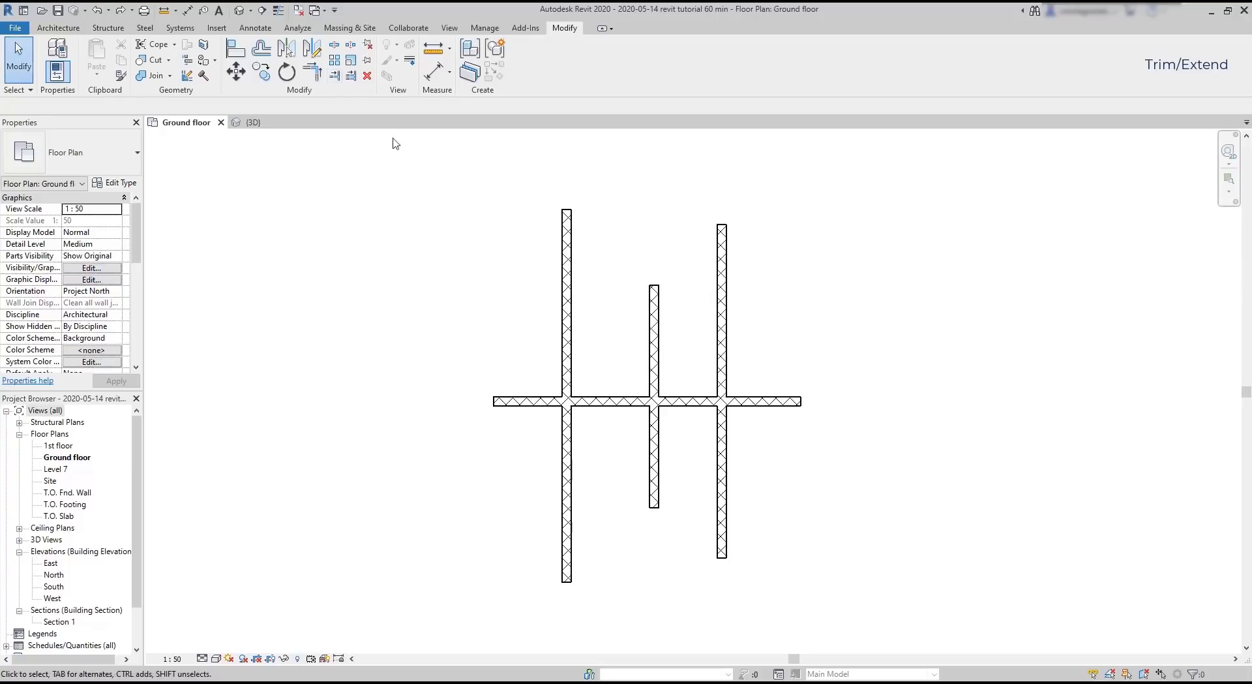
Step: Trim the three crossing vertical walls at the horizontal wall with Trim/Extend Multiple Elements, keeping their upper parts
{"action": "left_click", "coordinate": [352, 76]}
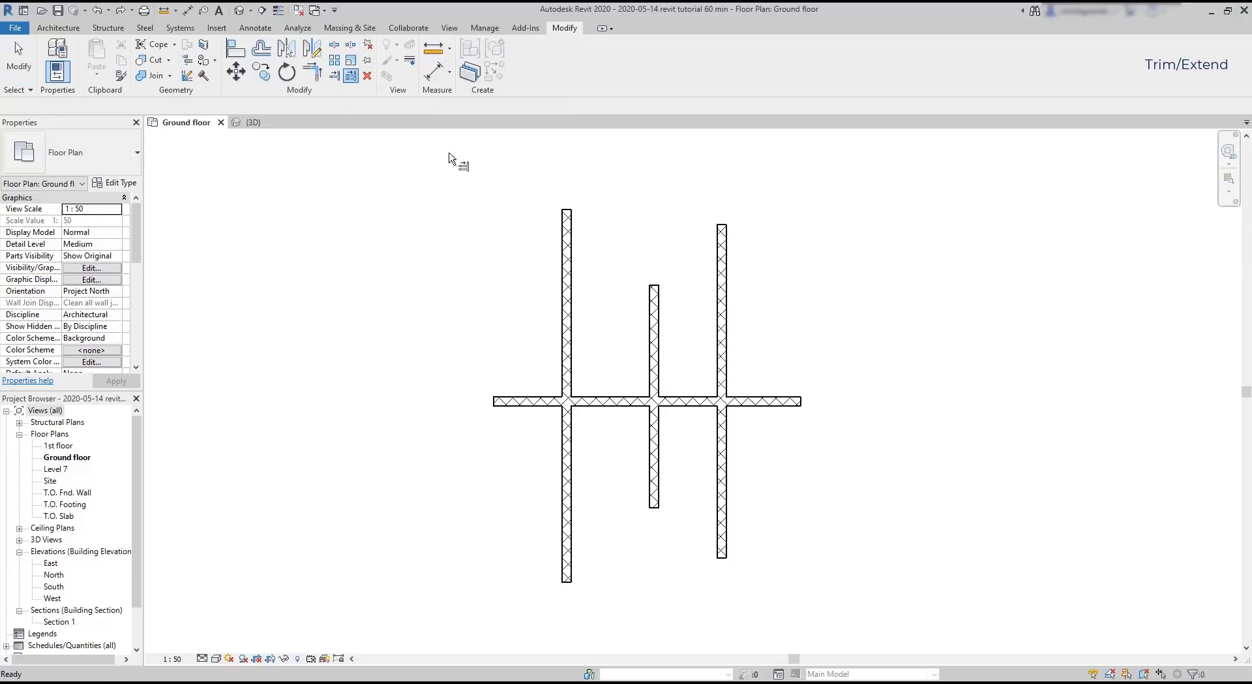
{"action": "left_click", "coordinate": [604, 413]}
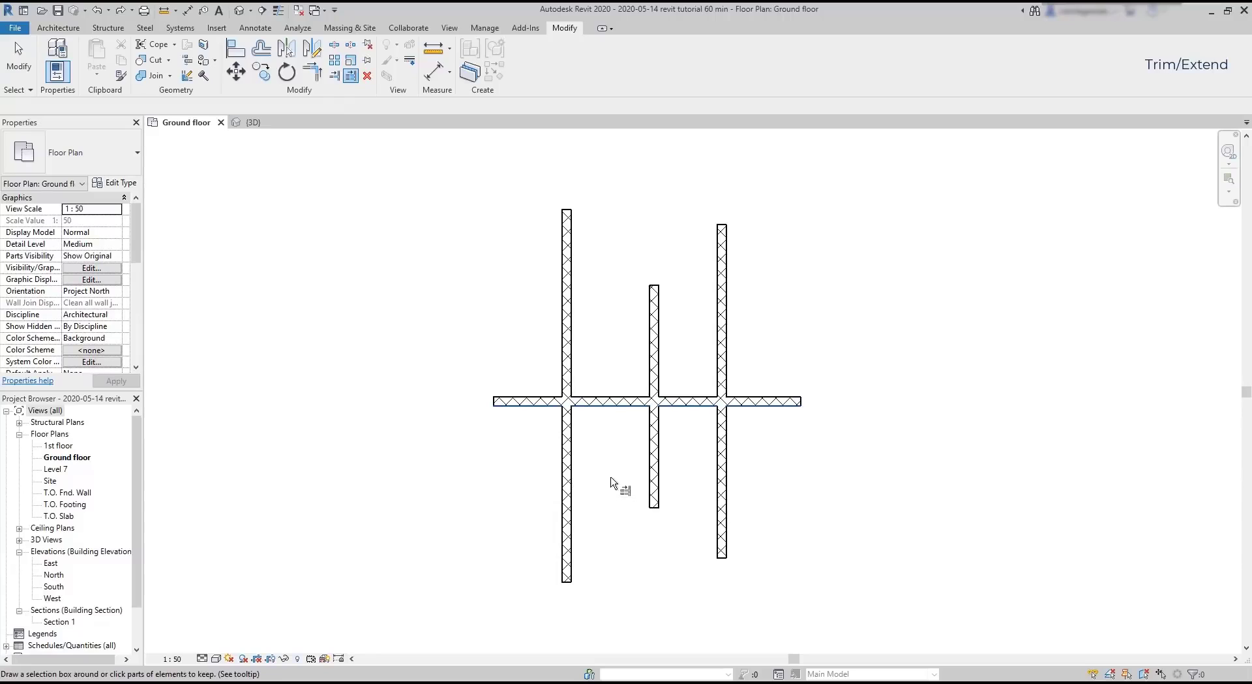
{"action": "left_click", "coordinate": [567, 372]}
{"action": "left_click", "coordinate": [654, 368]}
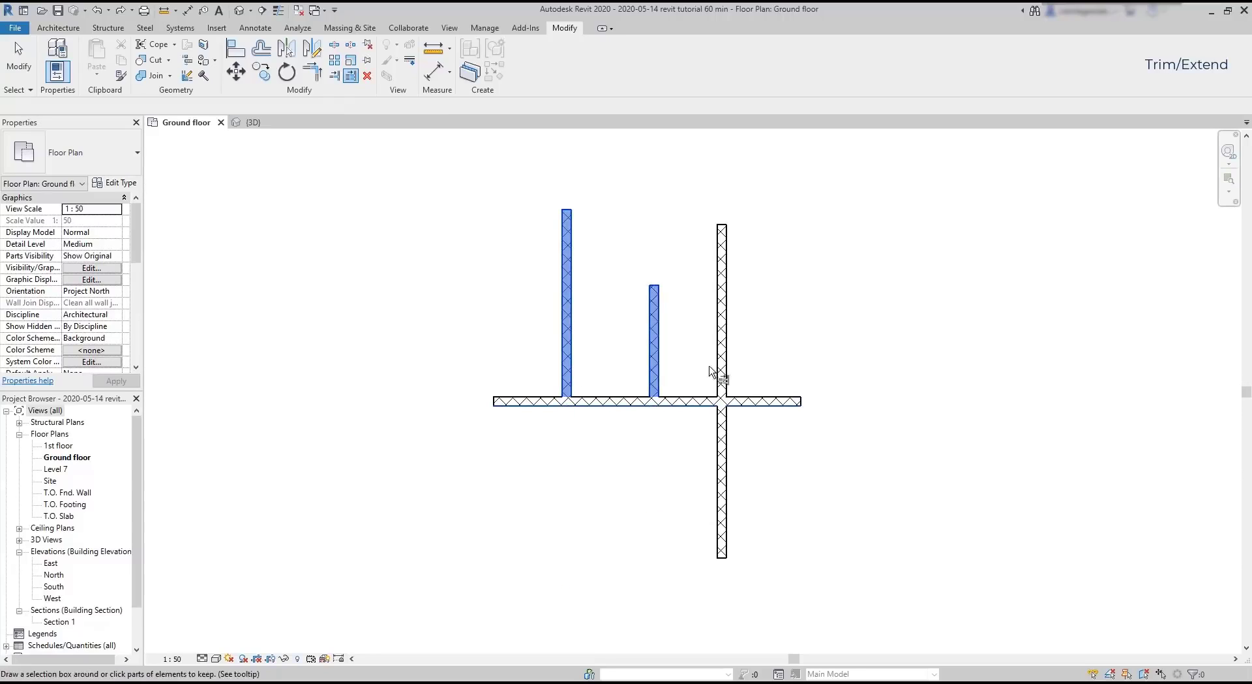
{"action": "left_click", "coordinate": [722, 368]}
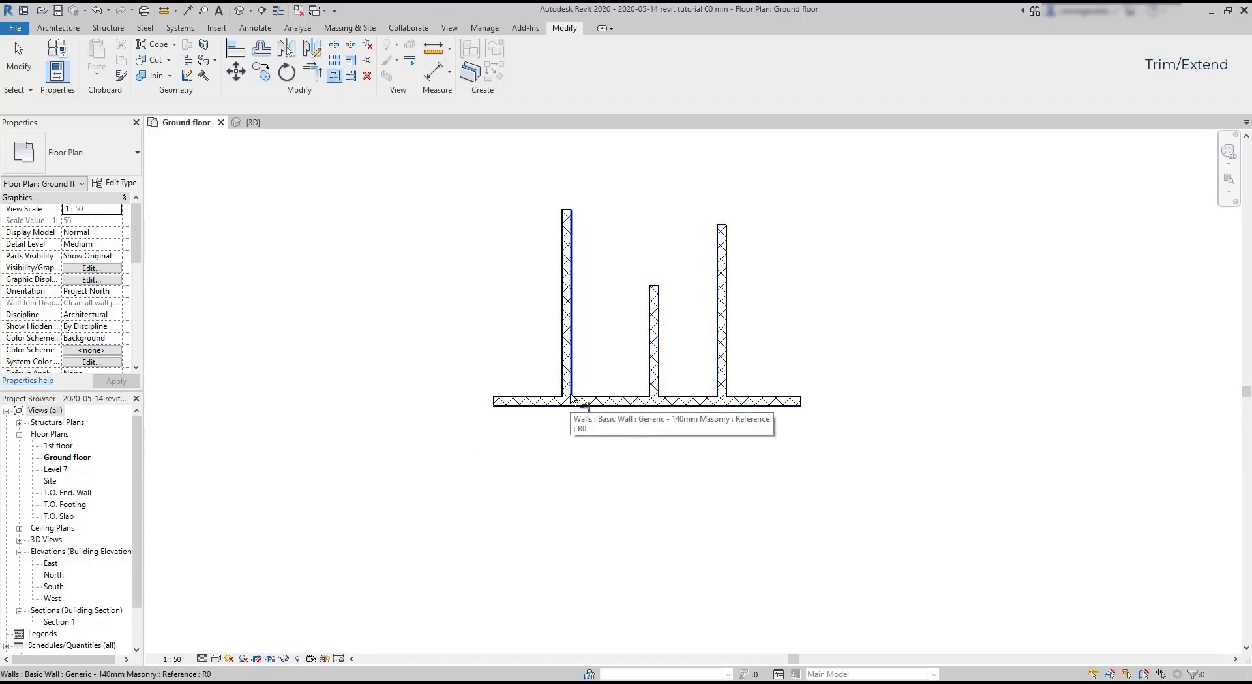
Step: Try to trim the horizontal wall at the westernmost vertical wall with Trim/Extend Single Element
{"action": "left_click", "coordinate": [572, 398]}
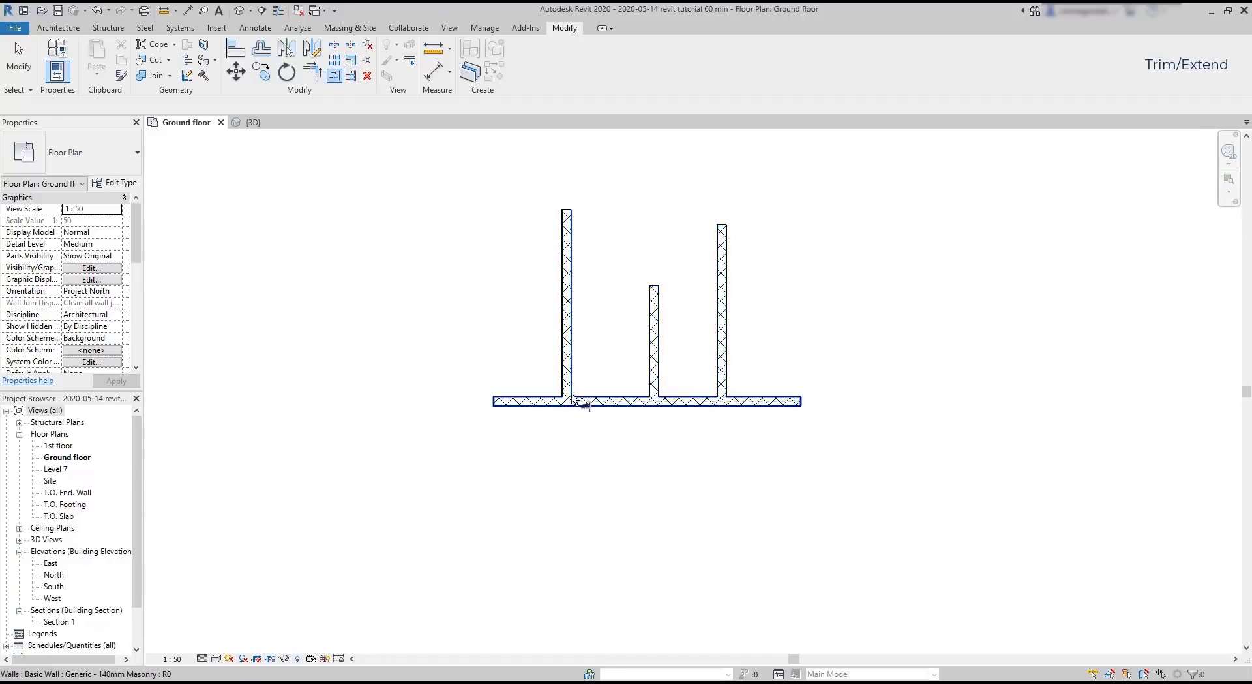
{"action": "left_click", "coordinate": [550, 403]}
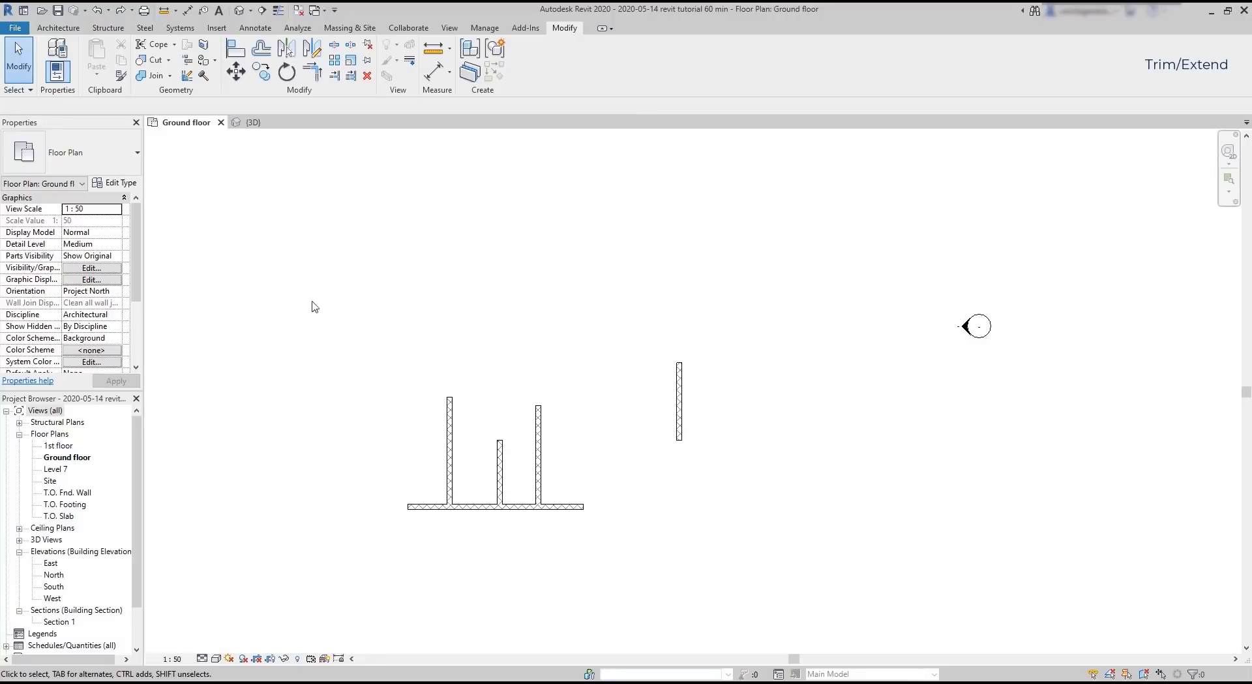
Step: Join the horizontal wall and the separate vertical wall to its east into a corner with Trim/Extend to Corner
{"action": "left_click", "coordinate": [320, 77]}
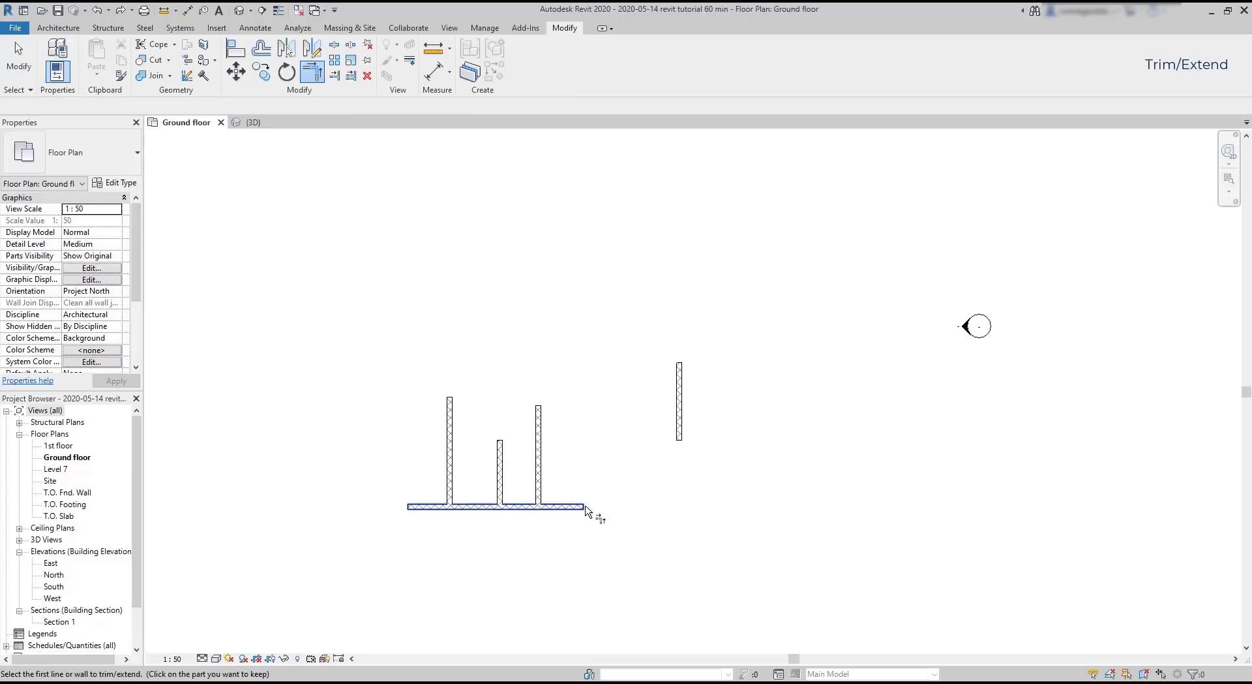
{"action": "left_click", "coordinate": [580, 507]}
{"action": "left_click", "coordinate": [682, 437]}
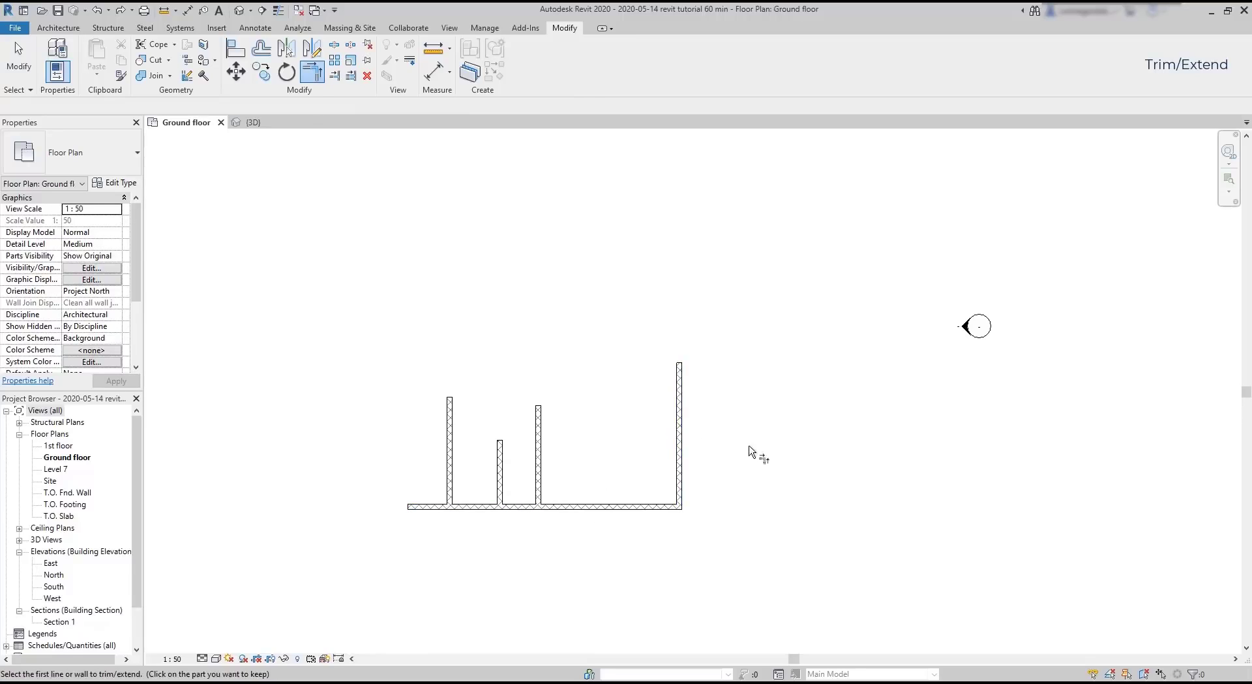
{"action": "key", "text": "Escape"}
{"action": "key", "text": "Escape"}
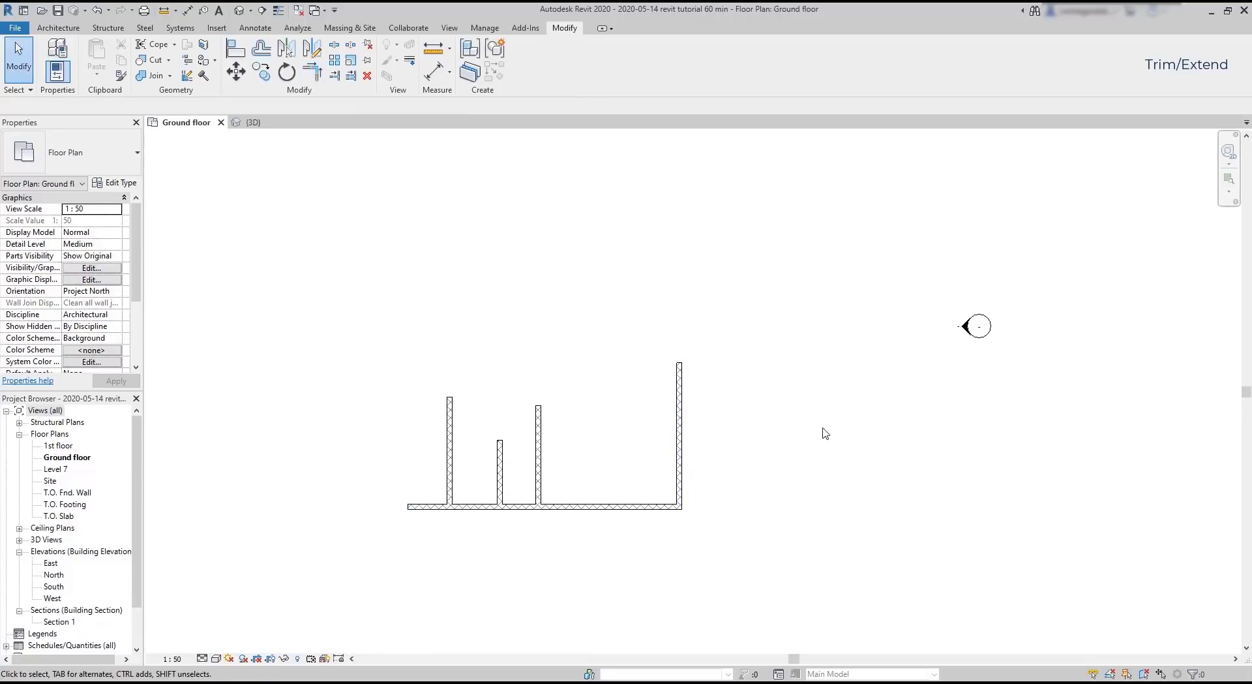
Step: Try to join the freestanding end of the vertical partition and the lower exterior wall into a corner, and cancel the operation
{"action": "scroll", "coordinate": [818, 431], "scroll_direction": "down", "scroll_amount": 2}
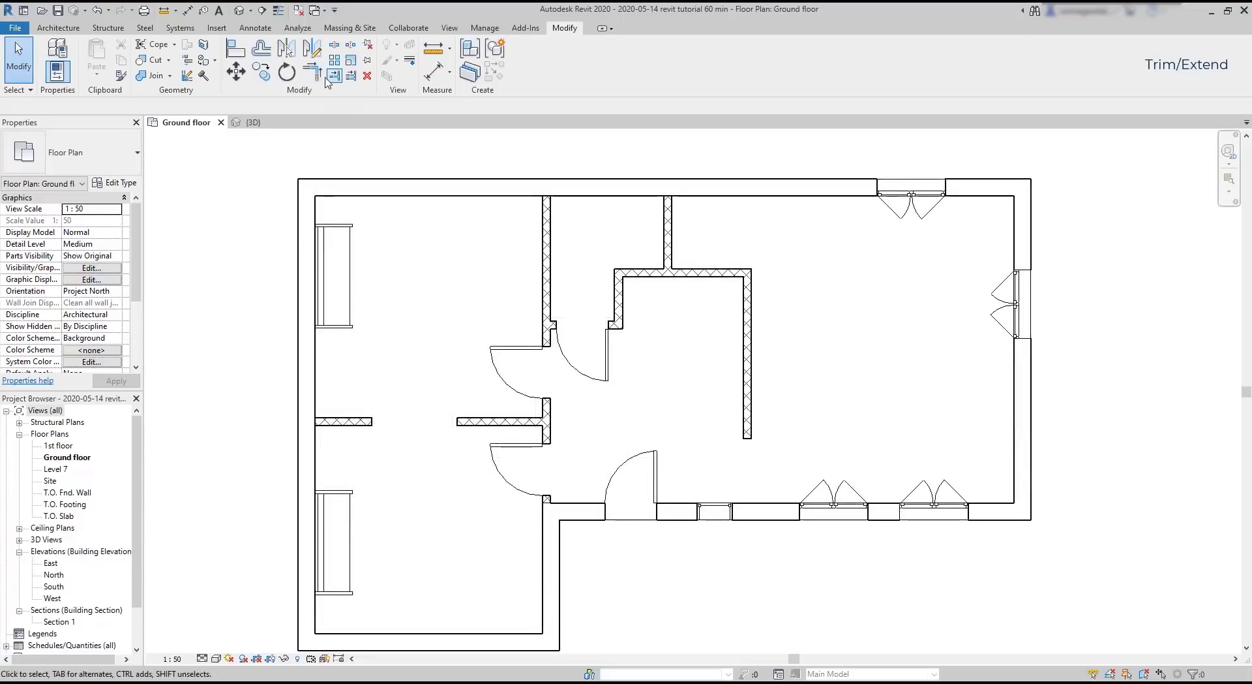
{"action": "left_click", "coordinate": [312, 72]}
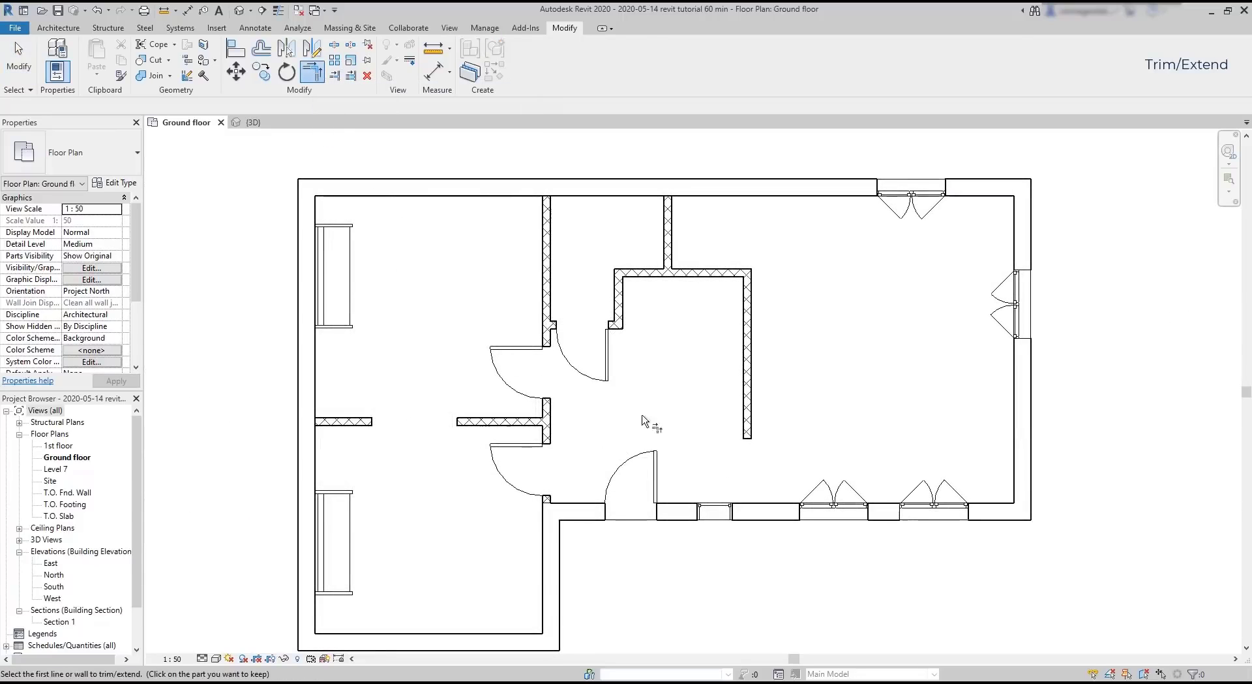
{"action": "left_click", "coordinate": [748, 428]}
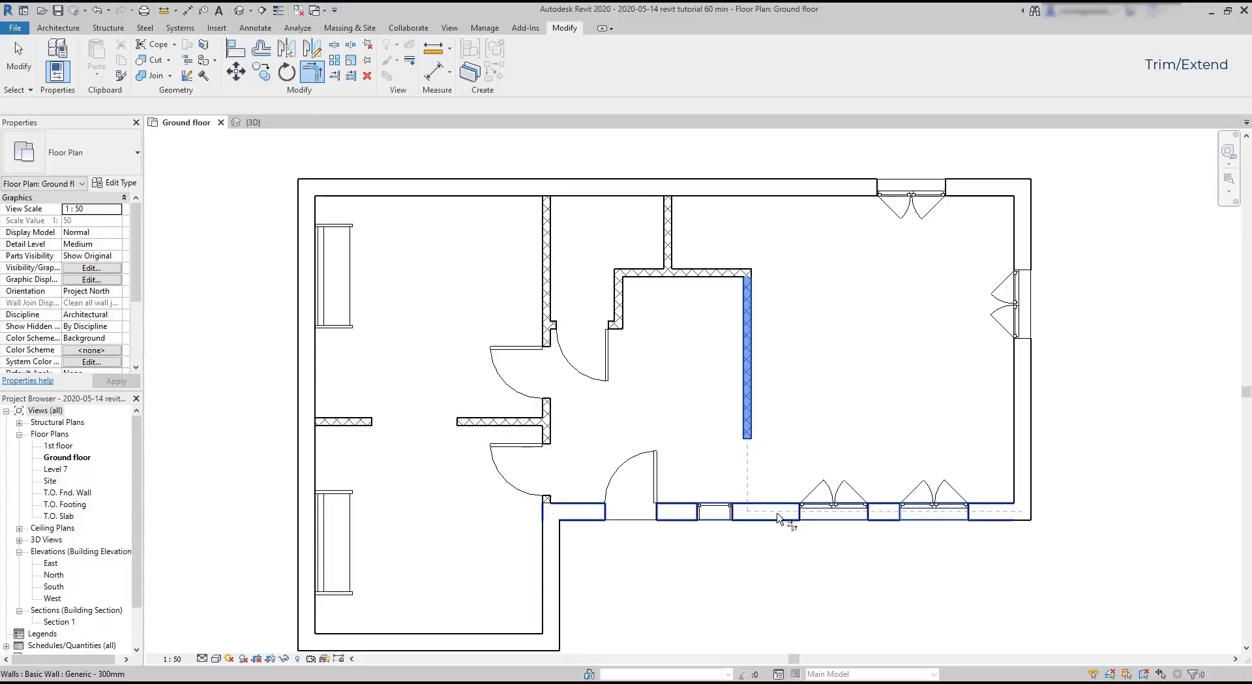
{"action": "left_click", "coordinate": [778, 517]}
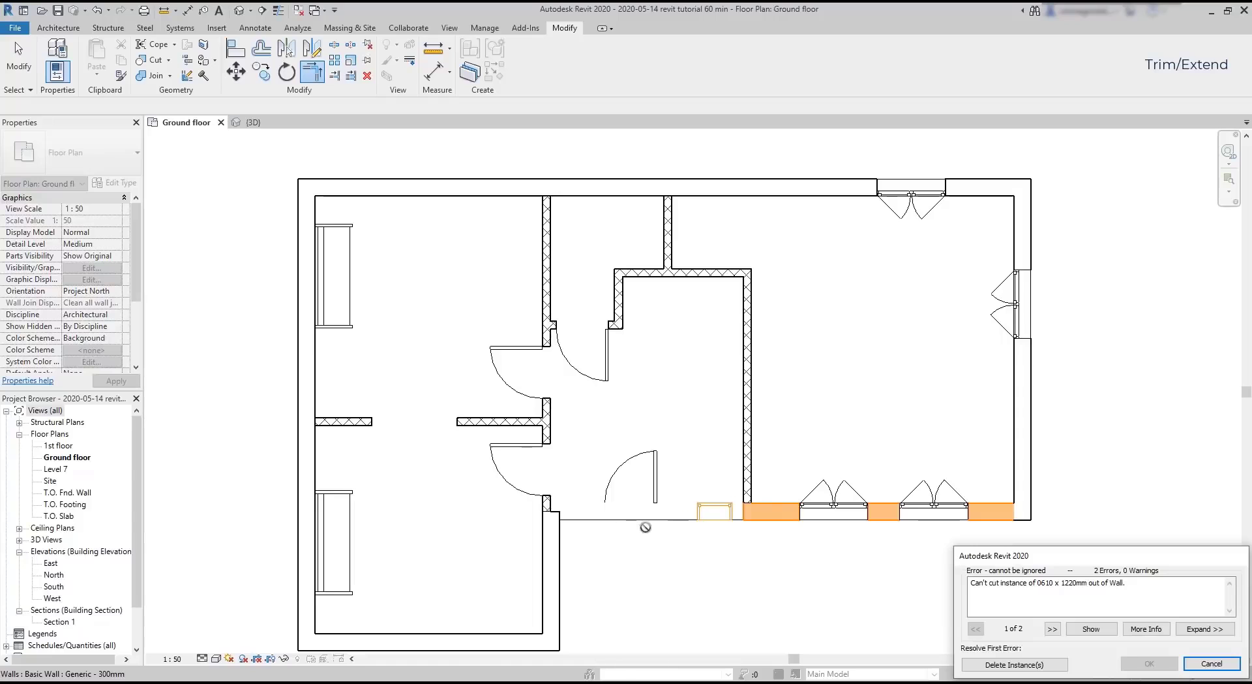
{"action": "left_click", "coordinate": [1212, 664]}
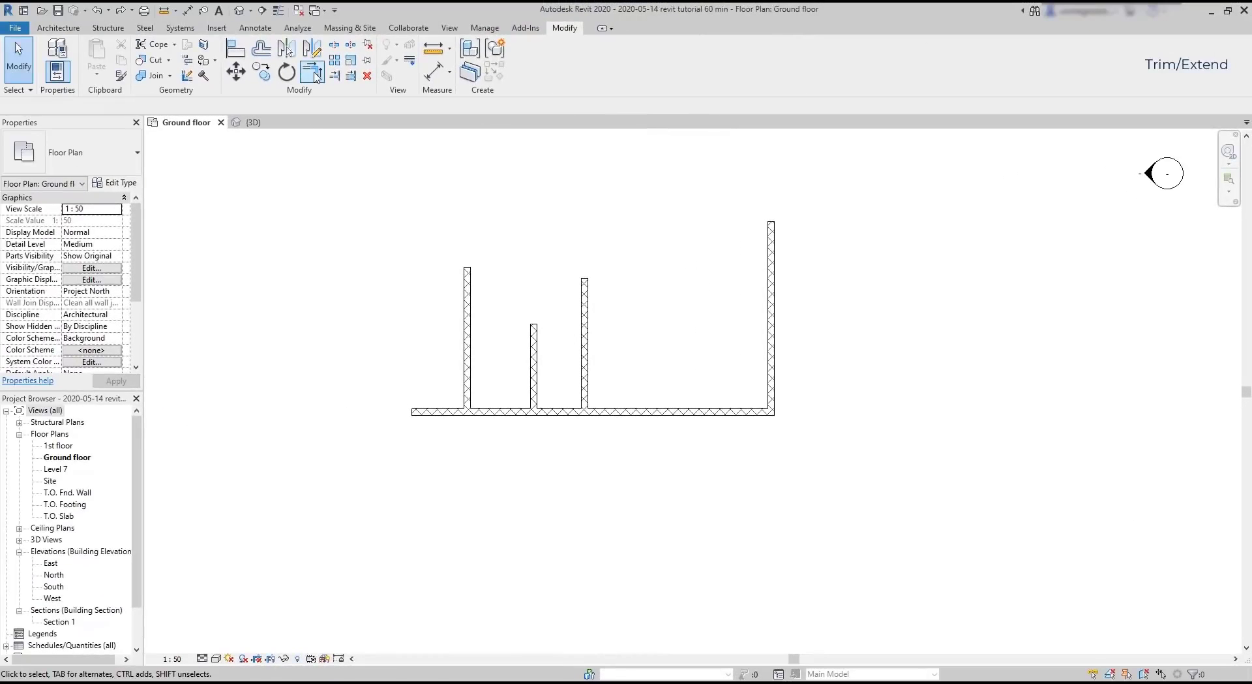
Step: Trim the horizontal test wall and the westernmost vertical wall to a corner, removing the horizontal wall's overhanging end
{"action": "left_click", "coordinate": [312, 71]}
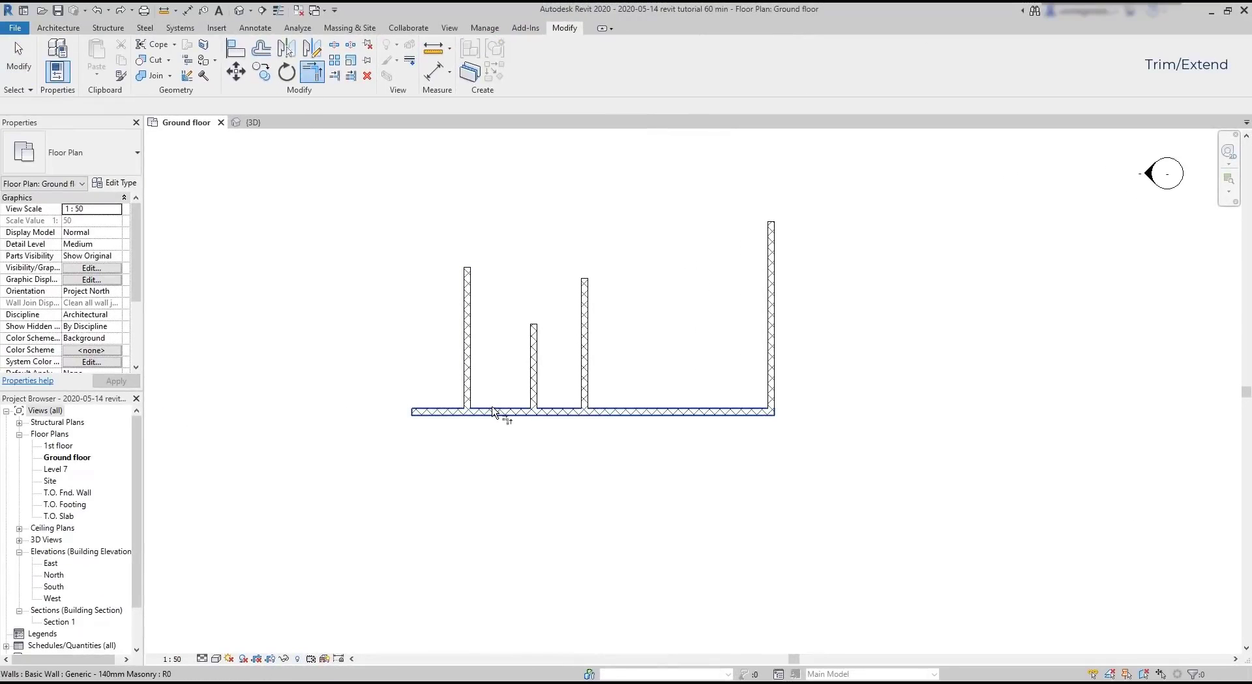
{"action": "left_click", "coordinate": [499, 411]}
{"action": "left_click", "coordinate": [469, 385]}
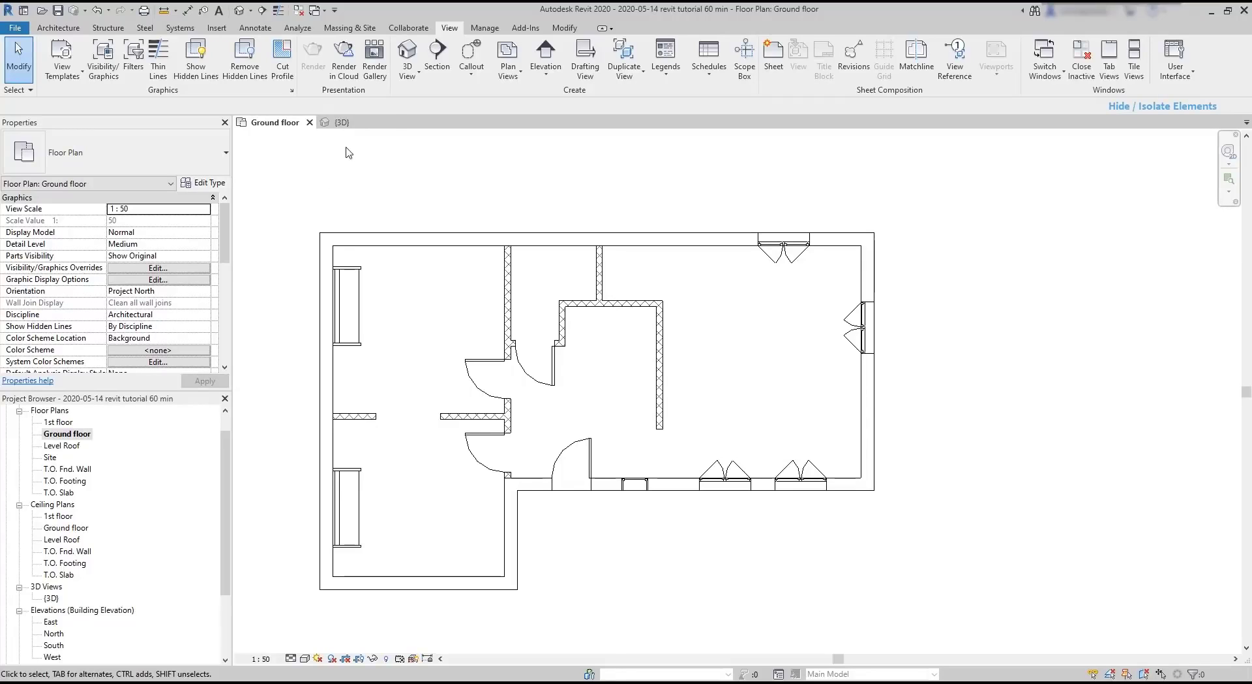
Step: Temporarily hide the 1st floor slab element in the 3D view to expose the ground floor interior
{"action": "left_click", "coordinate": [358, 126]}
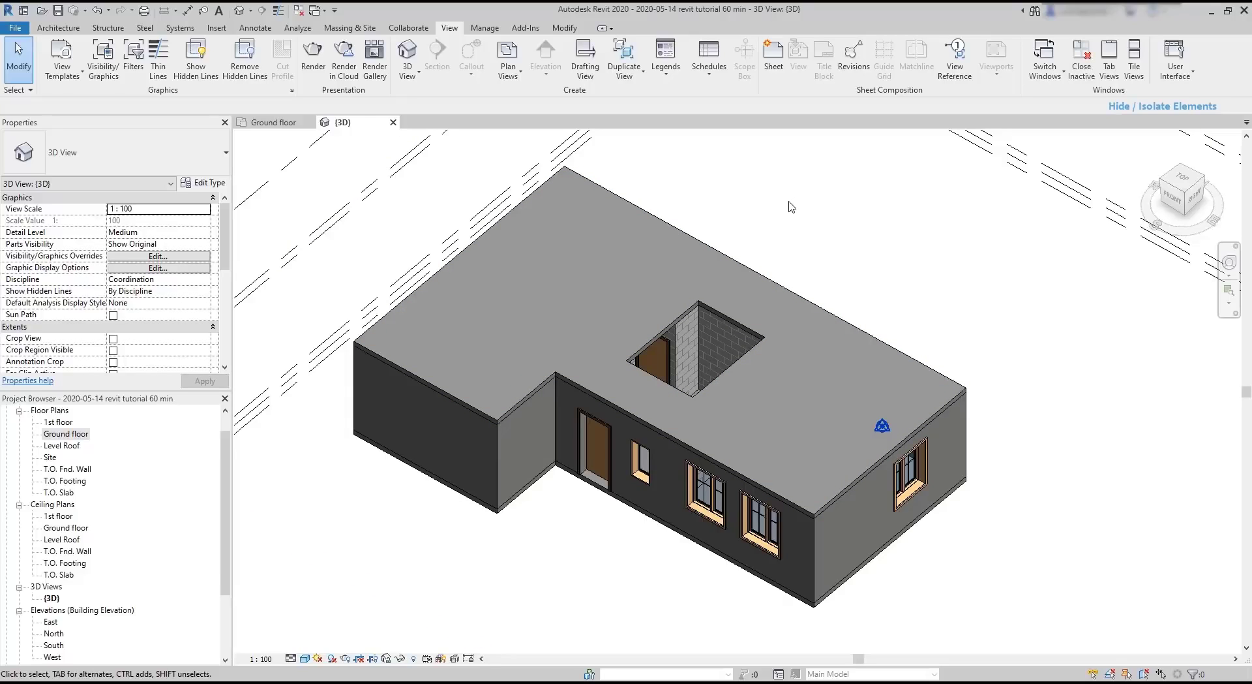
{"action": "left_click", "coordinate": [772, 285]}
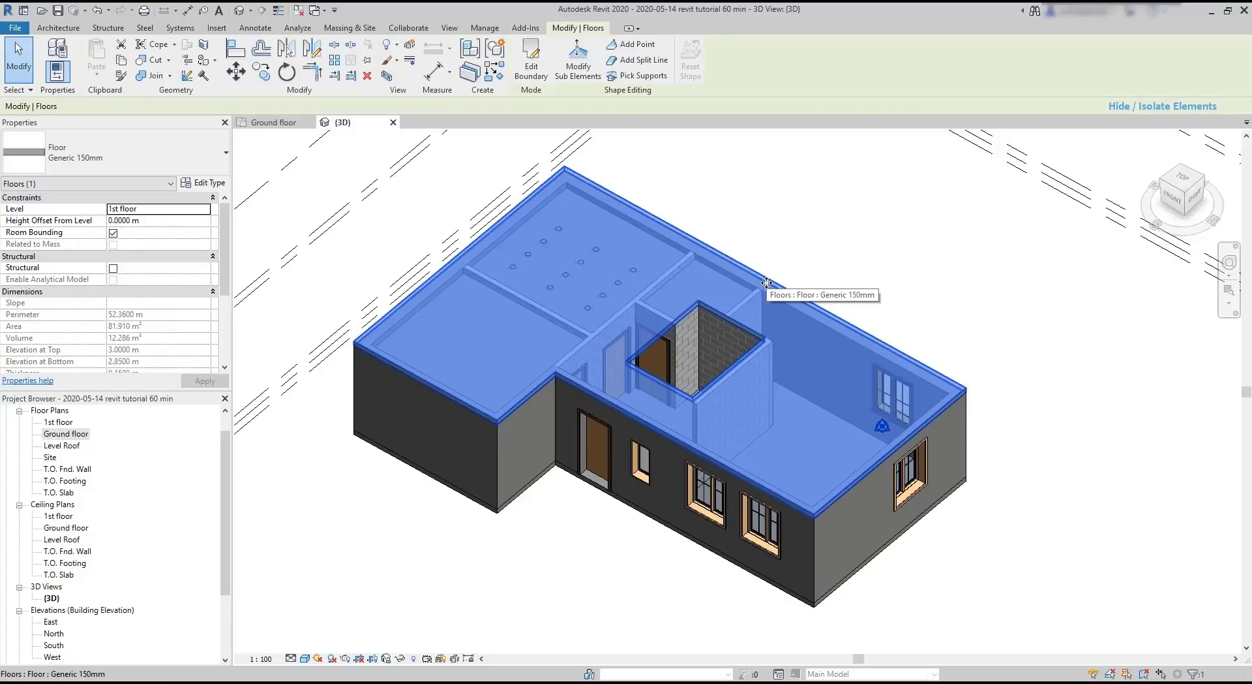
{"action": "left_click", "coordinate": [399, 660]}
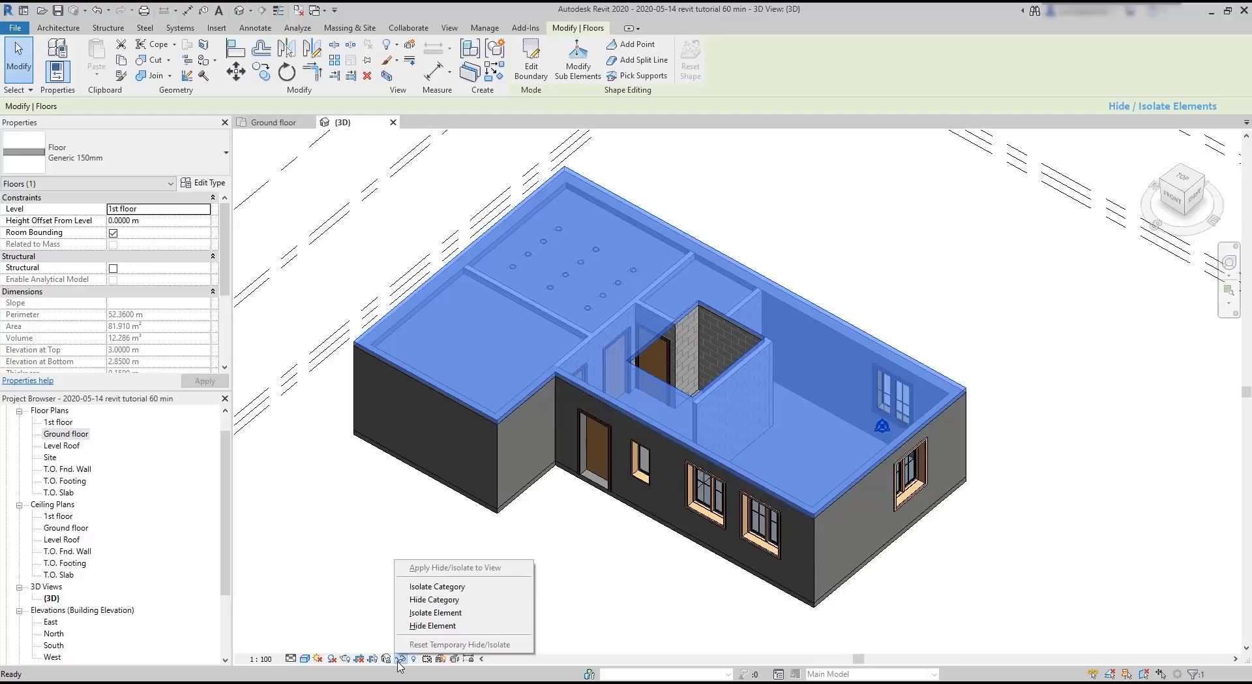
{"action": "left_click", "coordinate": [485, 630]}
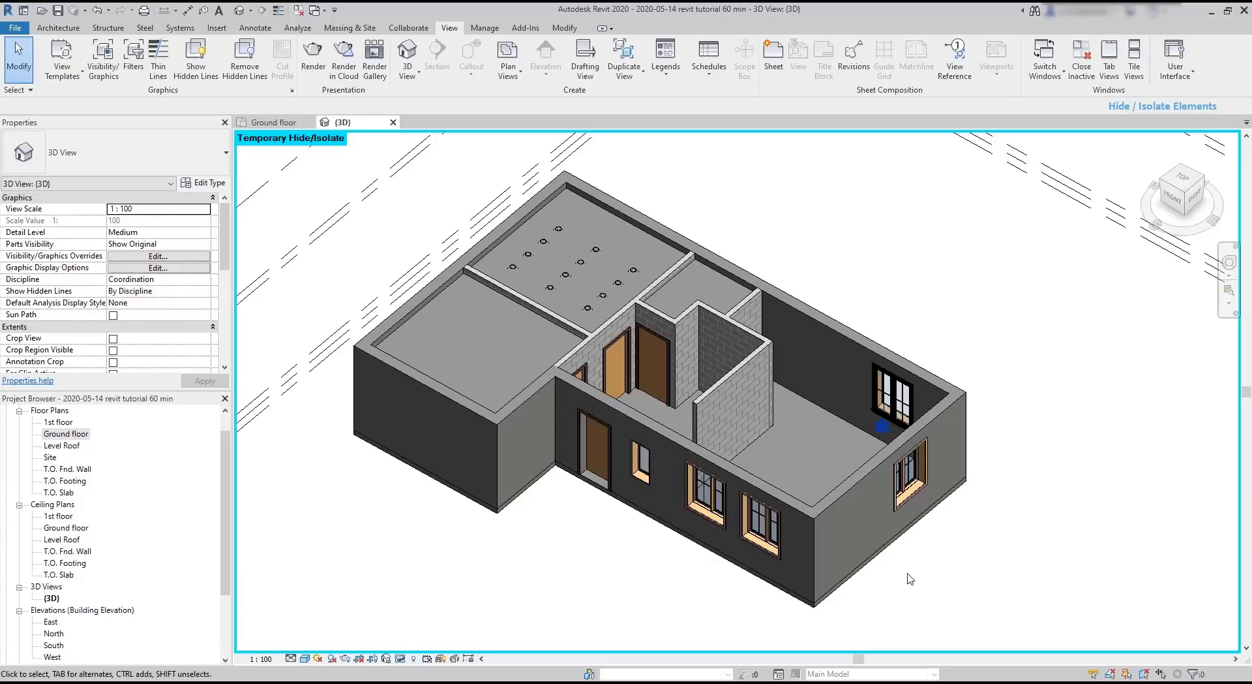
{"action": "middle_click_drag", "start_coordinate": [912, 573], "coordinate": [879, 547]}
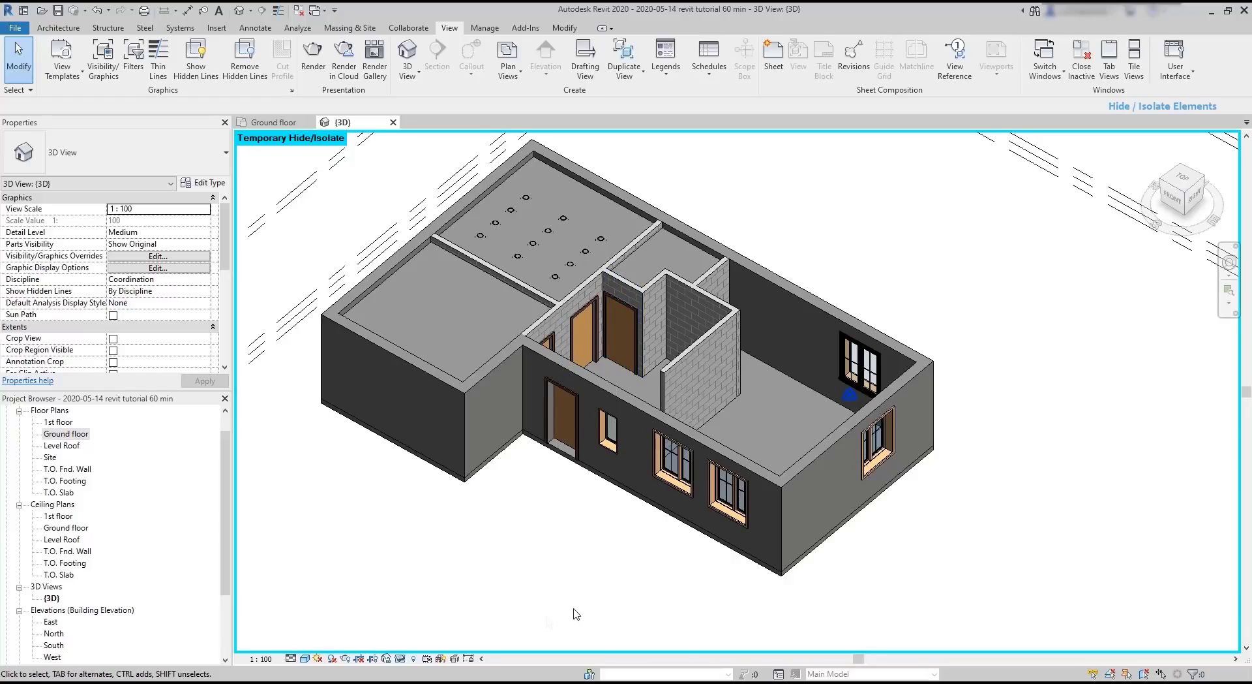
Step: Temporarily hide only the double casement window nearest the building's front corner in the 3D view
{"action": "left_click", "coordinate": [723, 514]}
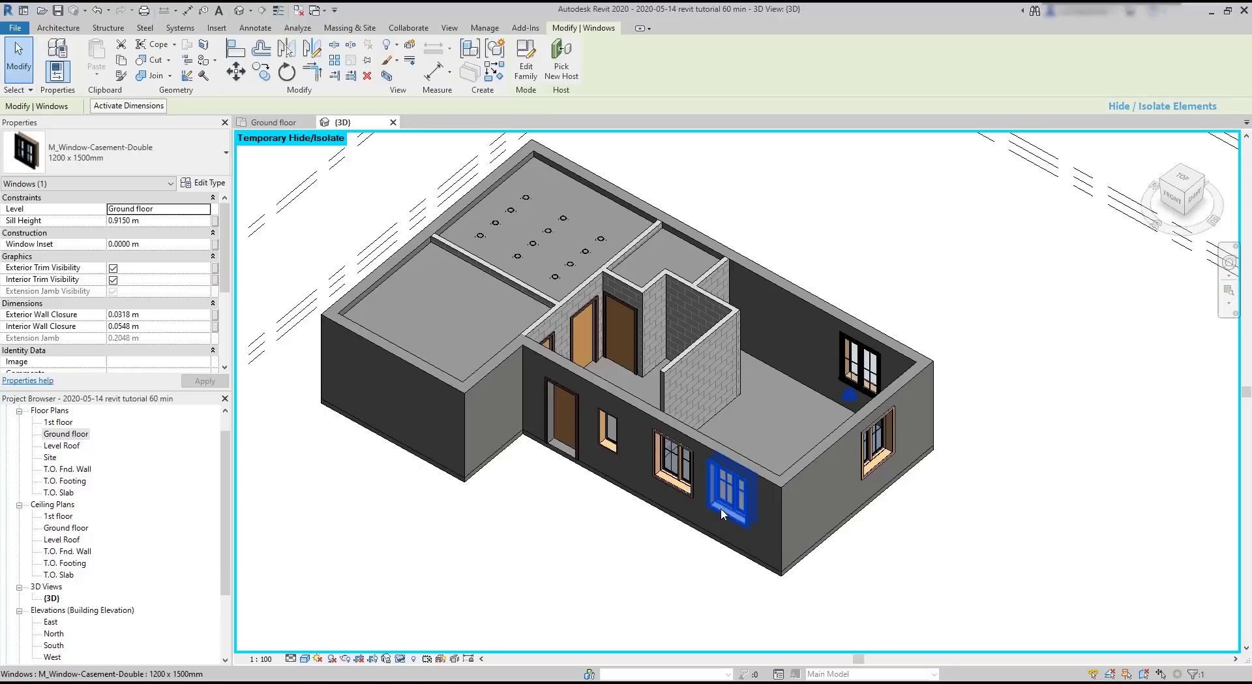
{"action": "left_click", "coordinate": [402, 660]}
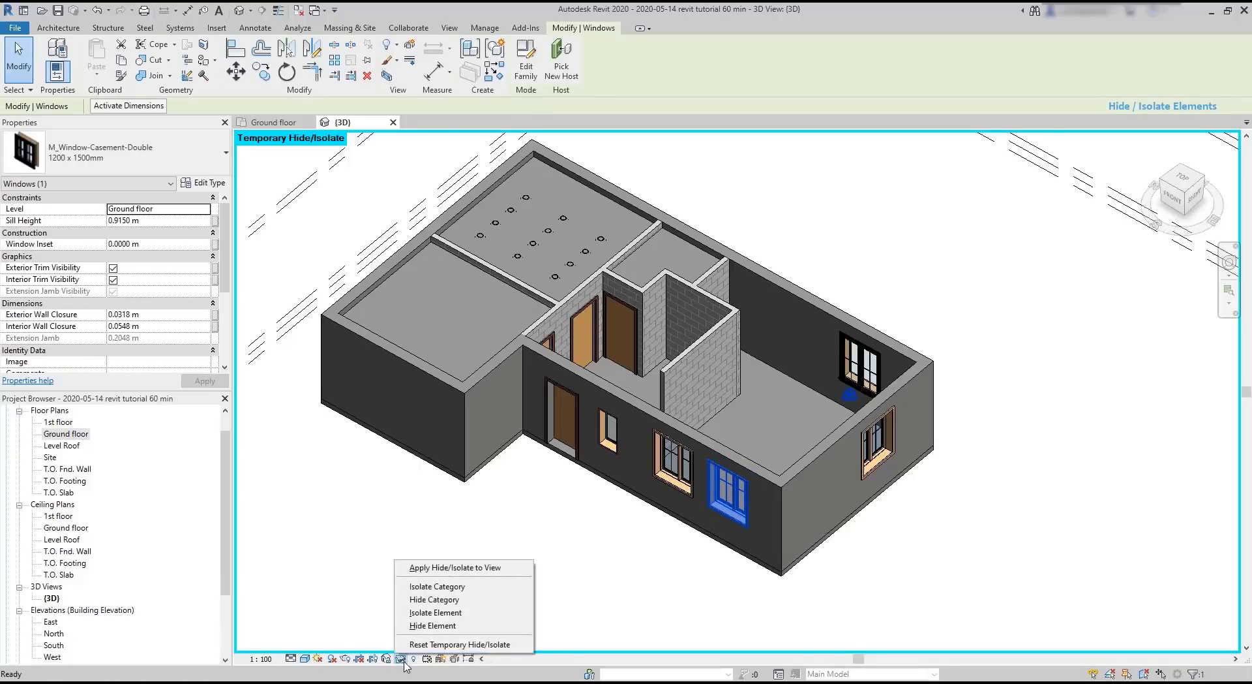
{"action": "left_click", "coordinate": [488, 626]}
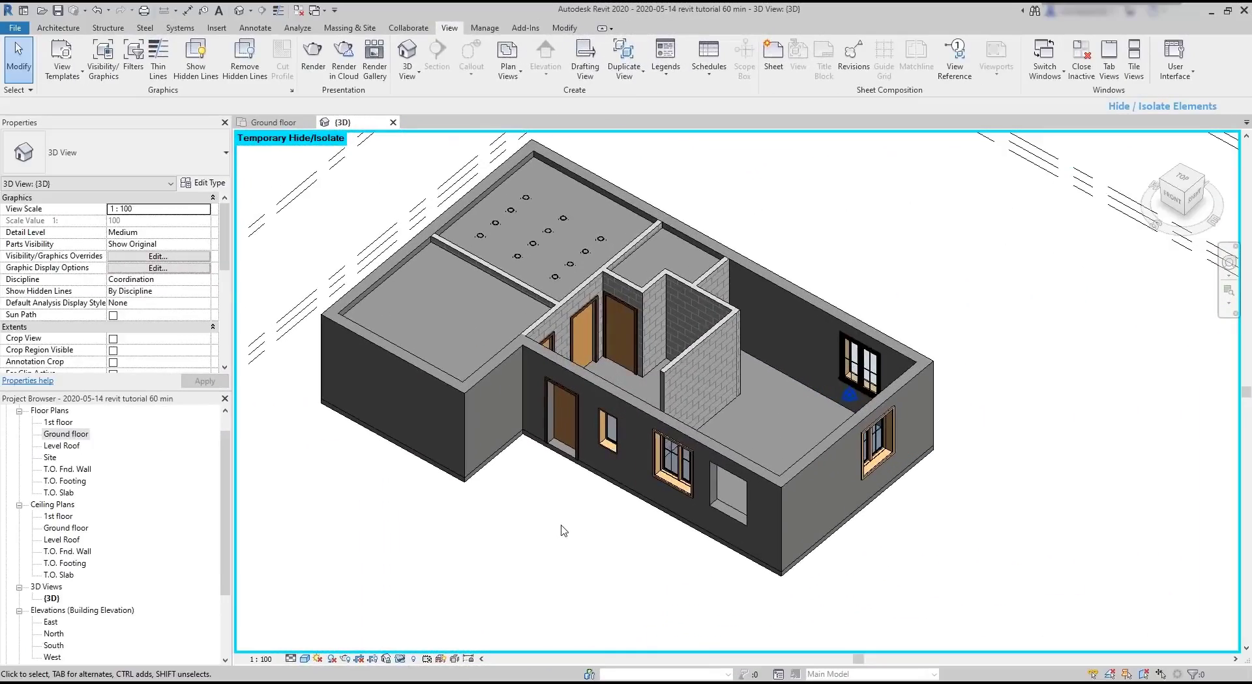
Step: Temporarily hide the entire door category in the 3D view, using the exterior entrance door as the selected element
{"action": "left_click", "coordinate": [580, 460]}
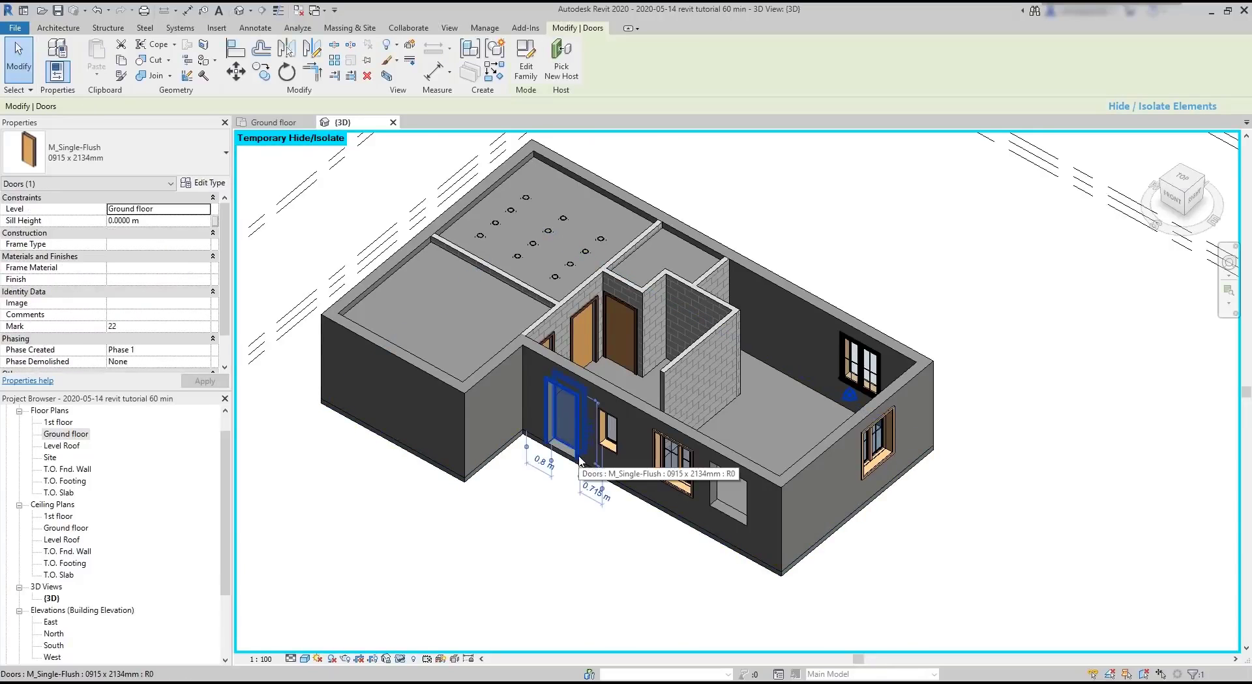
{"action": "left_click", "coordinate": [401, 658]}
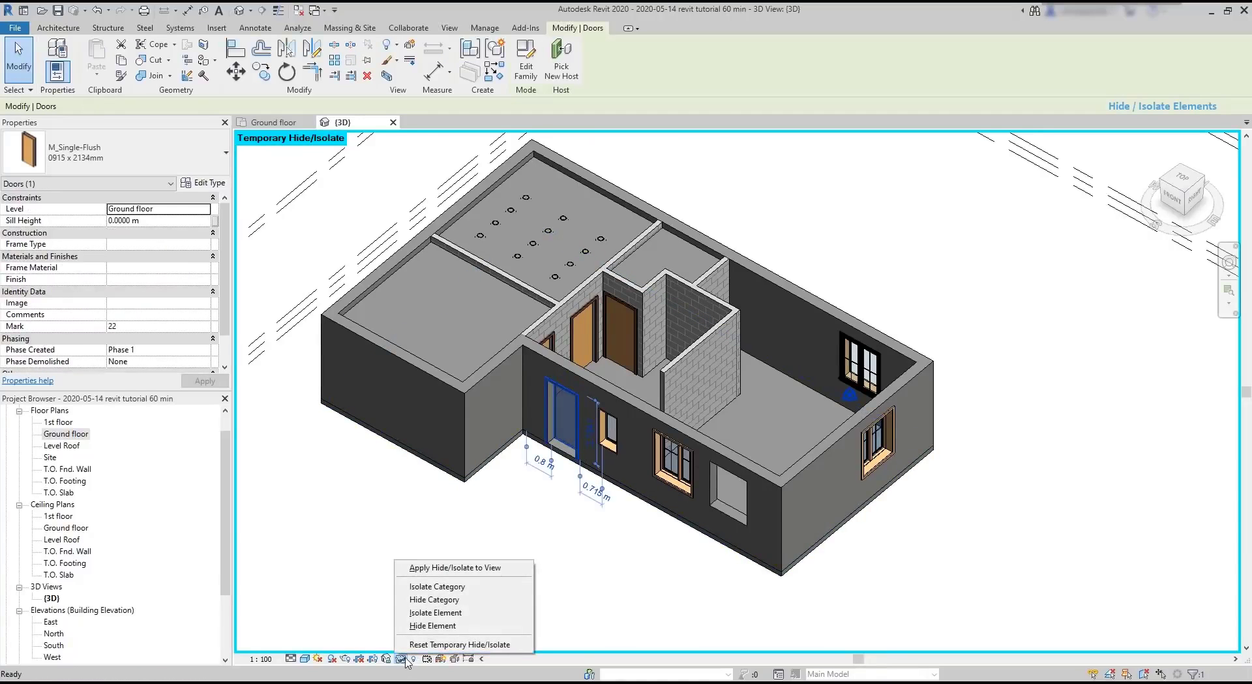
{"action": "left_click", "coordinate": [486, 600]}
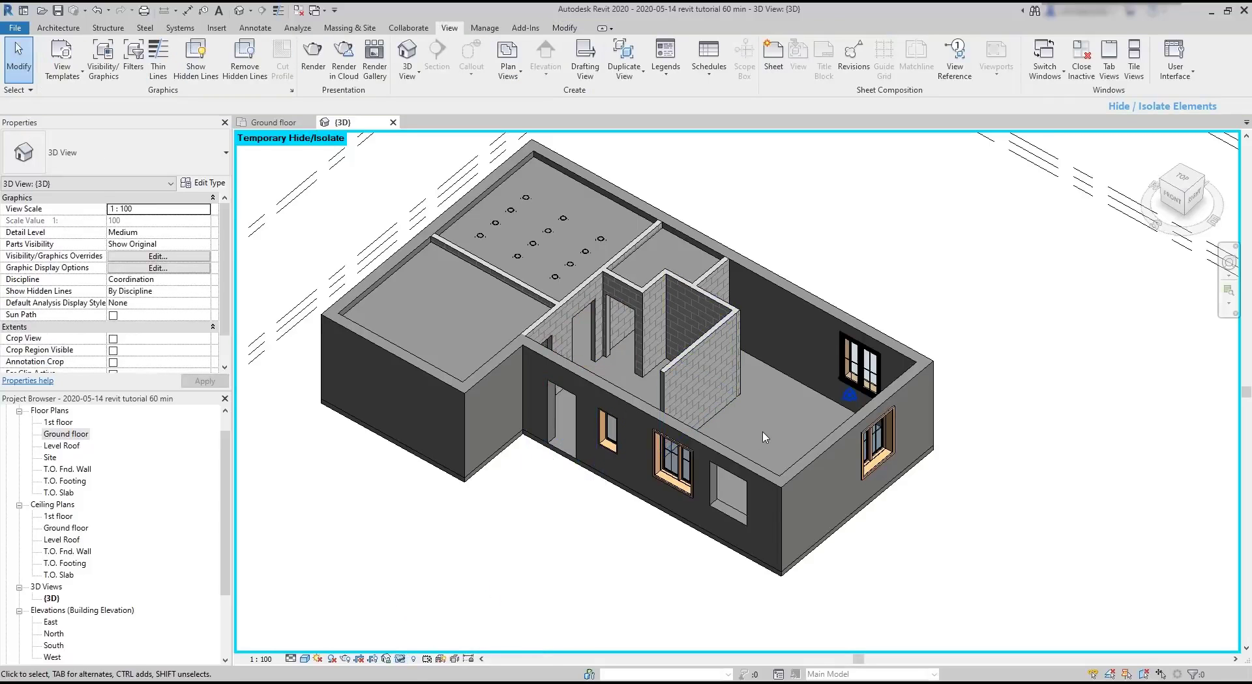
Step: Temporarily isolate the double casement window beside the small front-wall window, and reset the temporary isolation
{"action": "middle_click_drag", "start_coordinate": [764, 425], "coordinate": [863, 466], "text": "shift"}
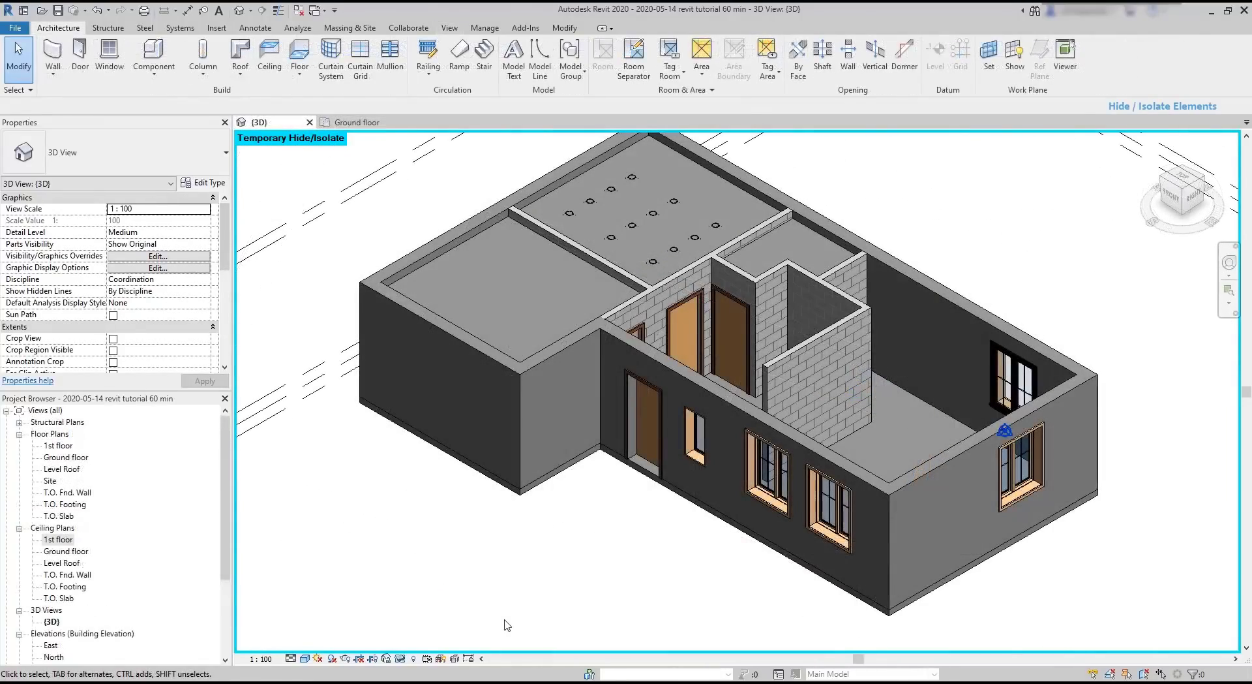
{"action": "left_click", "coordinate": [787, 500]}
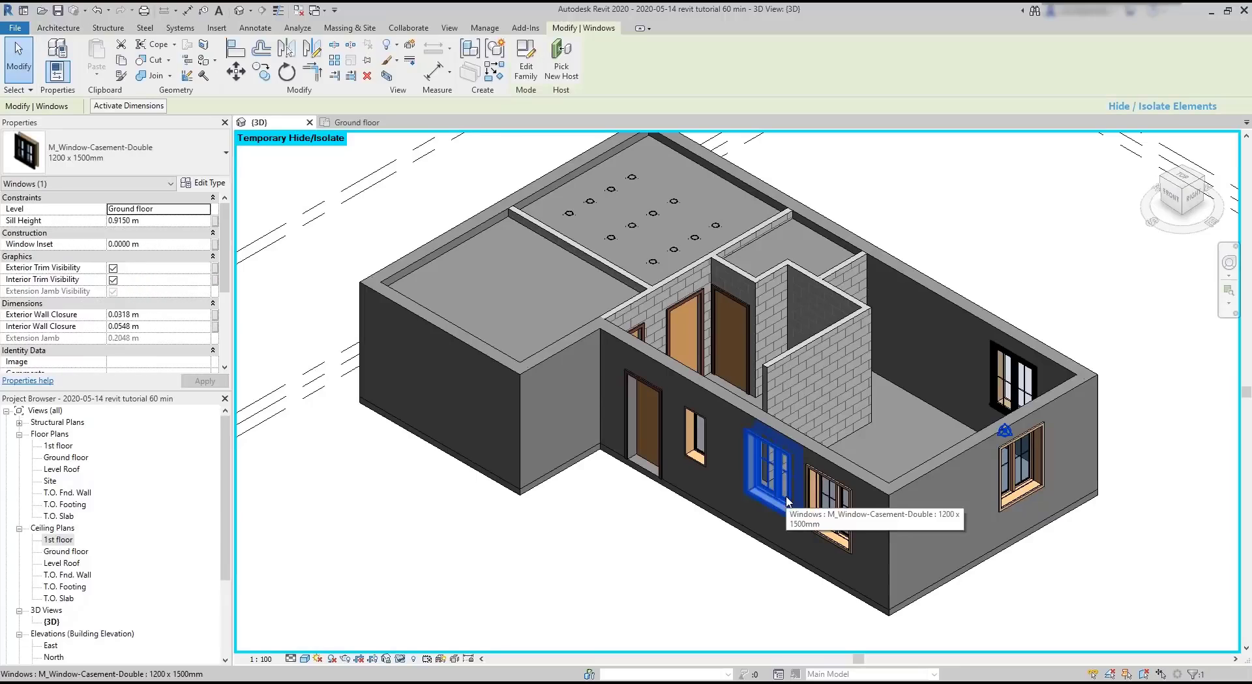
{"action": "left_click", "coordinate": [400, 660]}
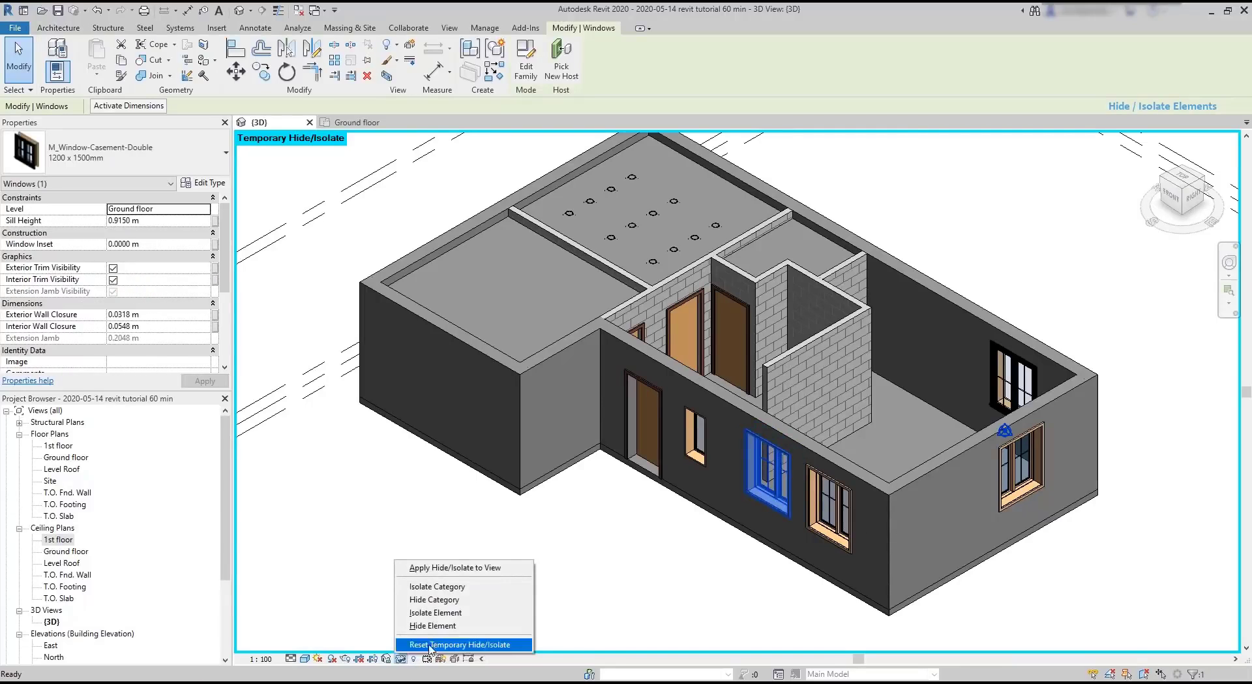
{"action": "left_click", "coordinate": [480, 617]}
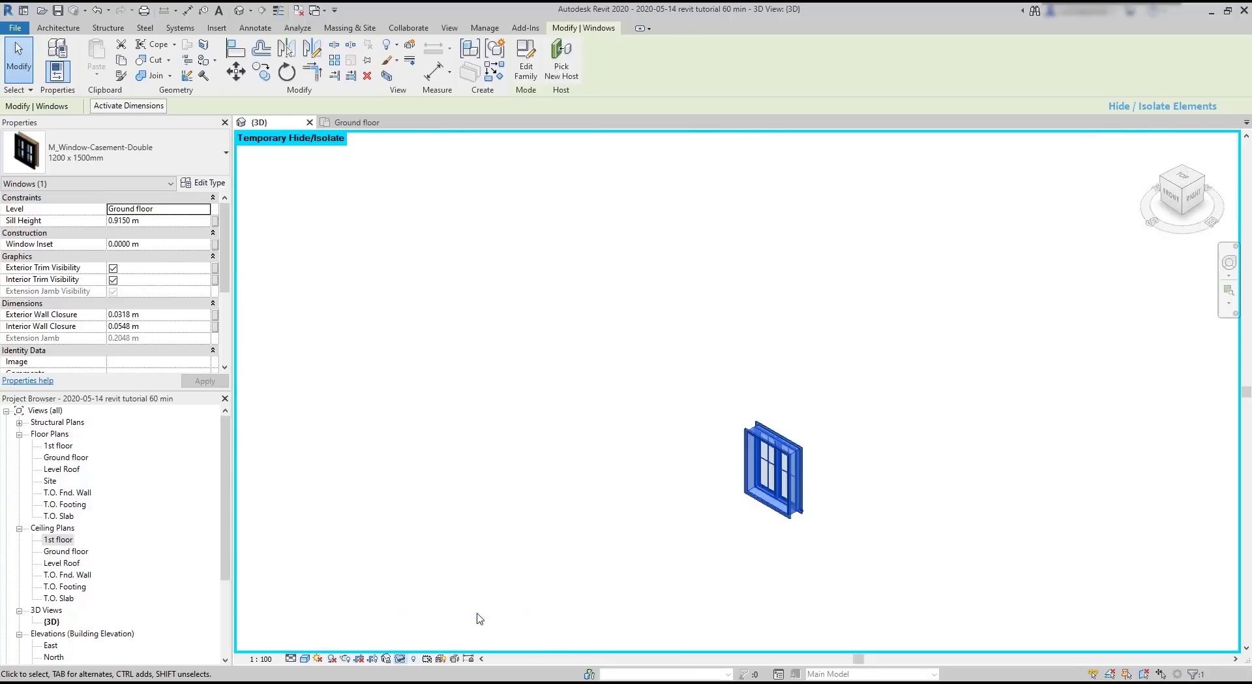
{"action": "left_click", "coordinate": [400, 659]}
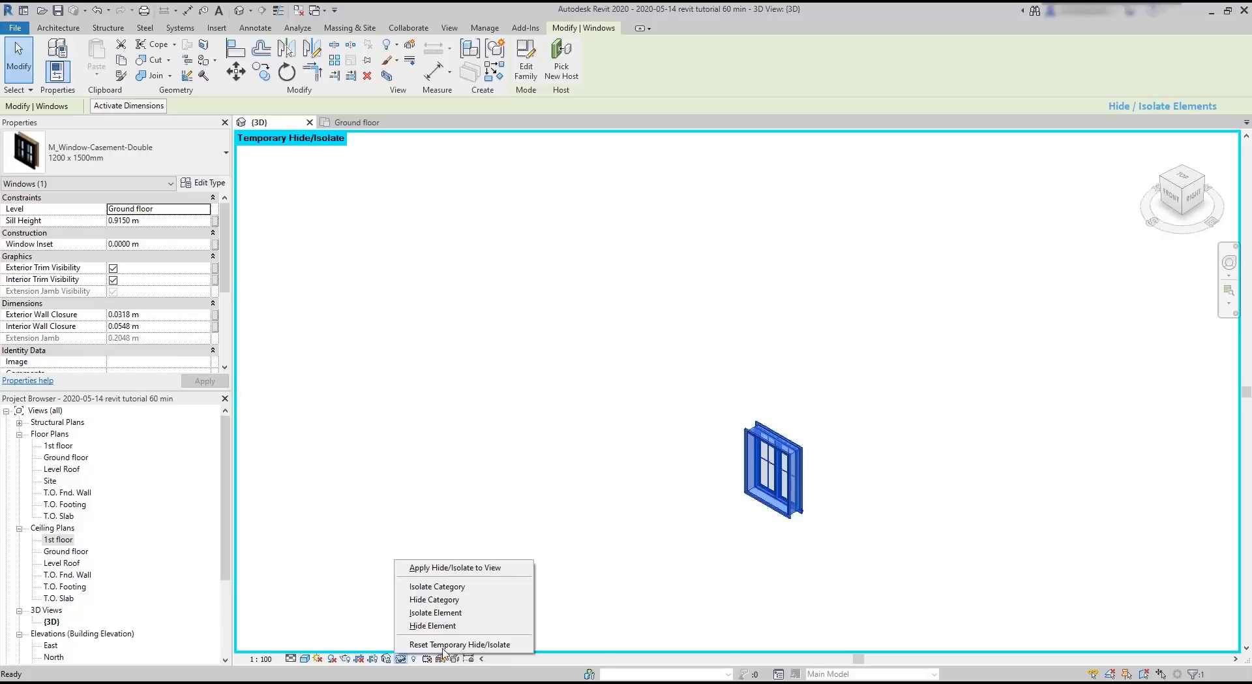
{"action": "left_click", "coordinate": [476, 645]}
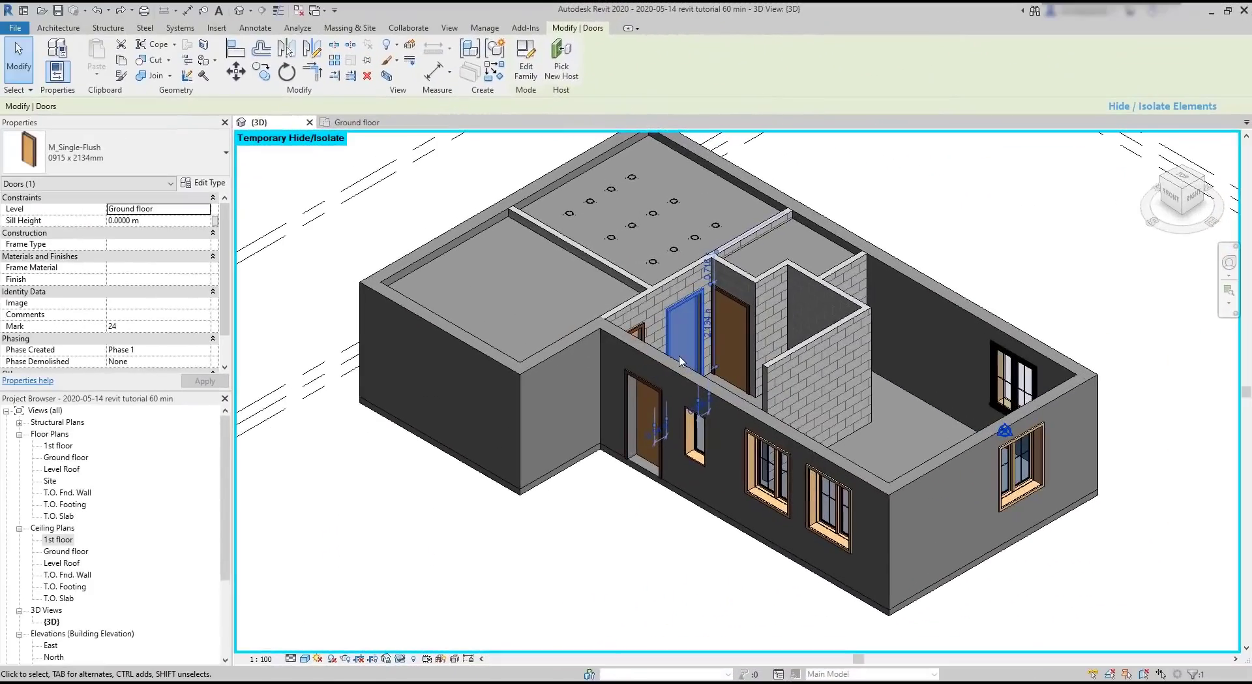
Step: Temporarily isolate the door category from a selected interior door, inspect the doors from another angle, and reset the temporary isolation
{"action": "left_click", "coordinate": [400, 659]}
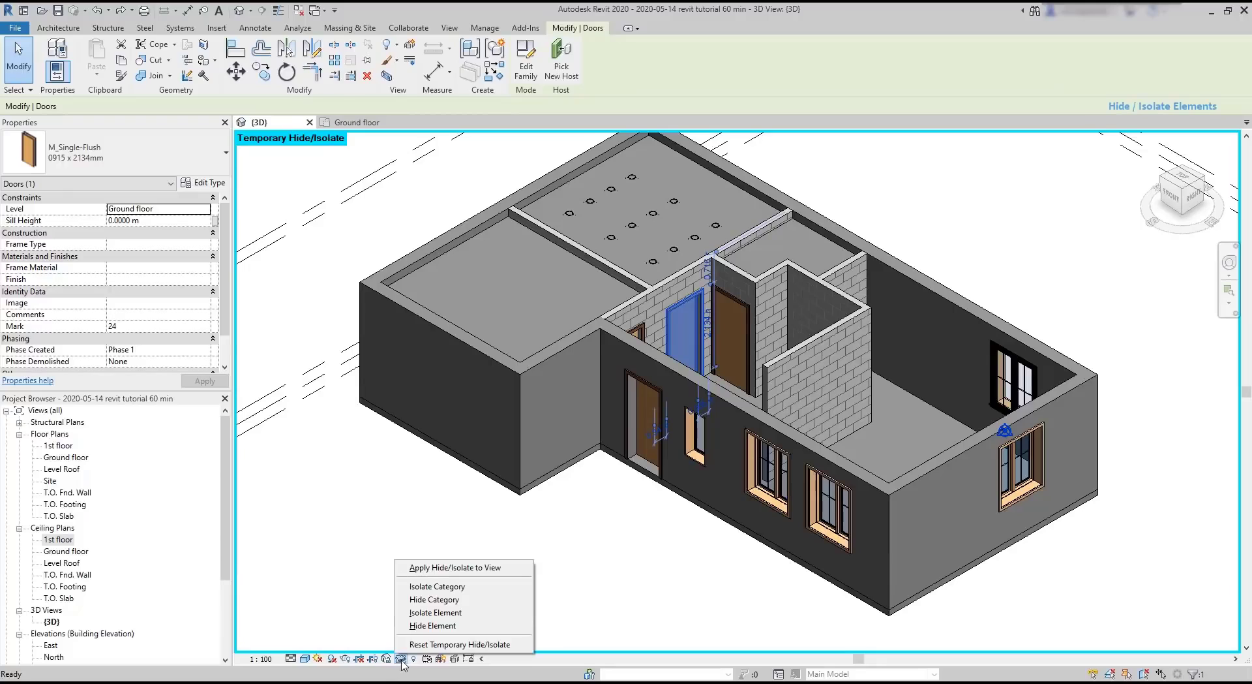
{"action": "left_click", "coordinate": [480, 587]}
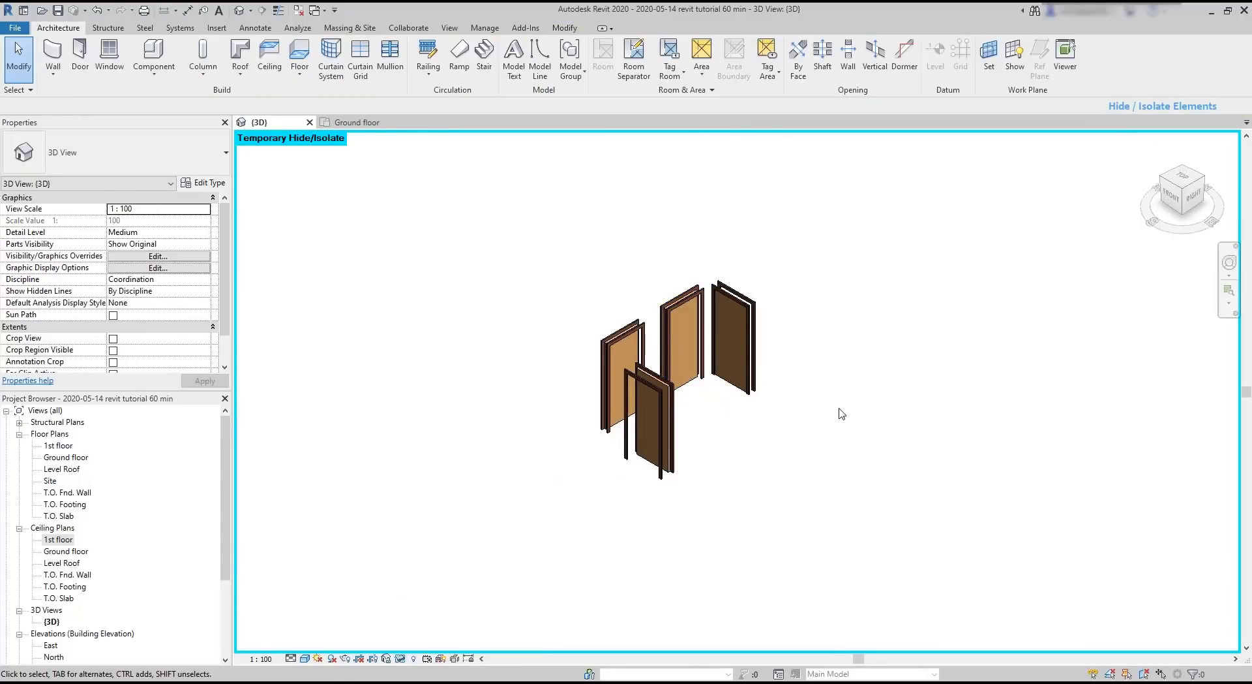
{"action": "middle_click_drag", "start_coordinate": [839, 411], "coordinate": [864, 378], "text": "shift"}
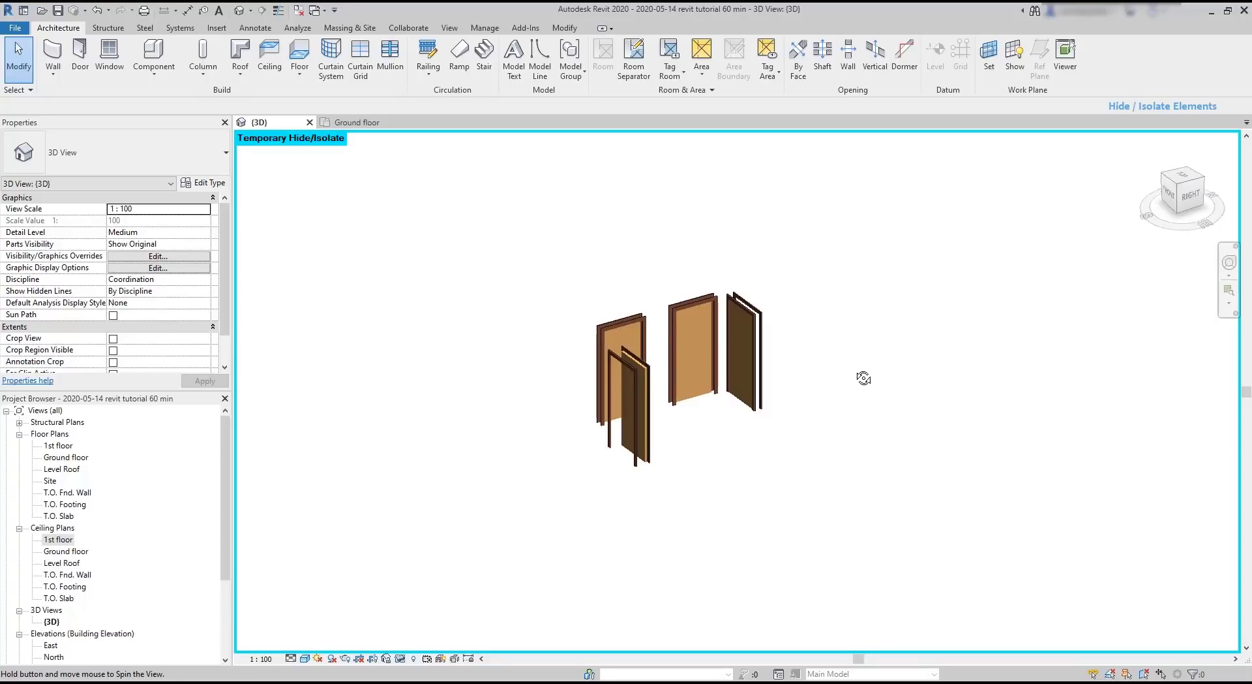
{"action": "key", "text": "h"}
{"action": "key", "text": "r"}
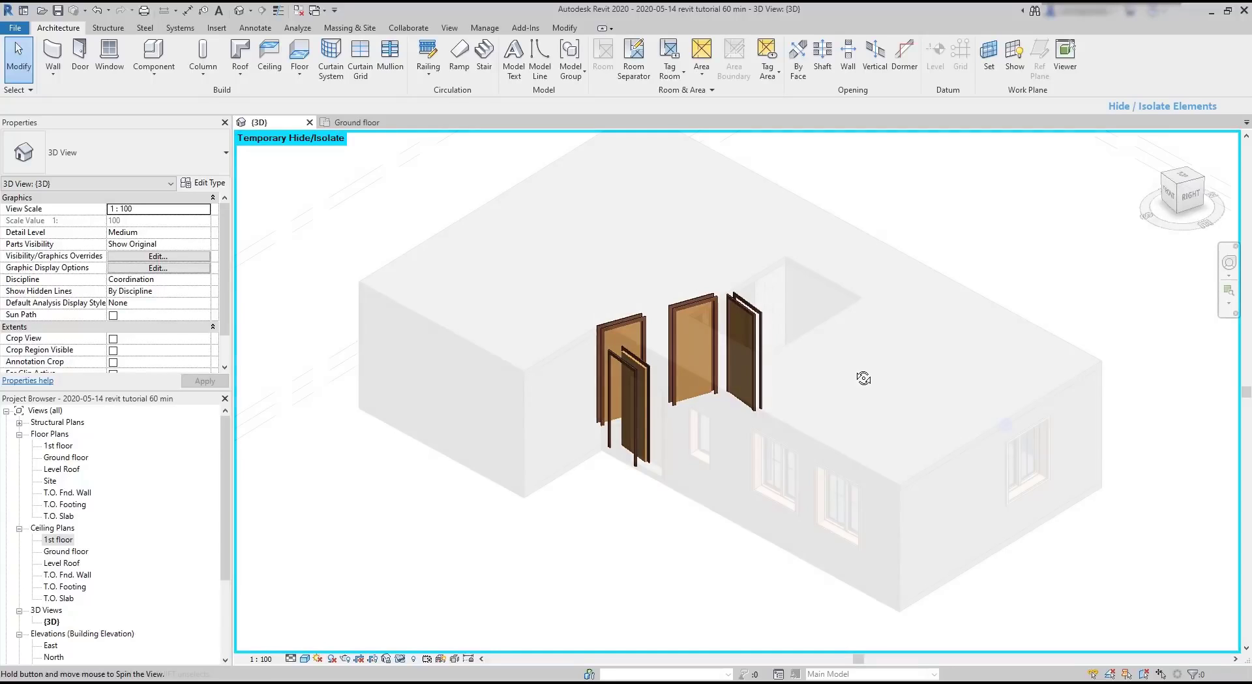
{"action": "scroll", "coordinate": [866, 371], "scroll_direction": "up", "scroll_amount": 5}
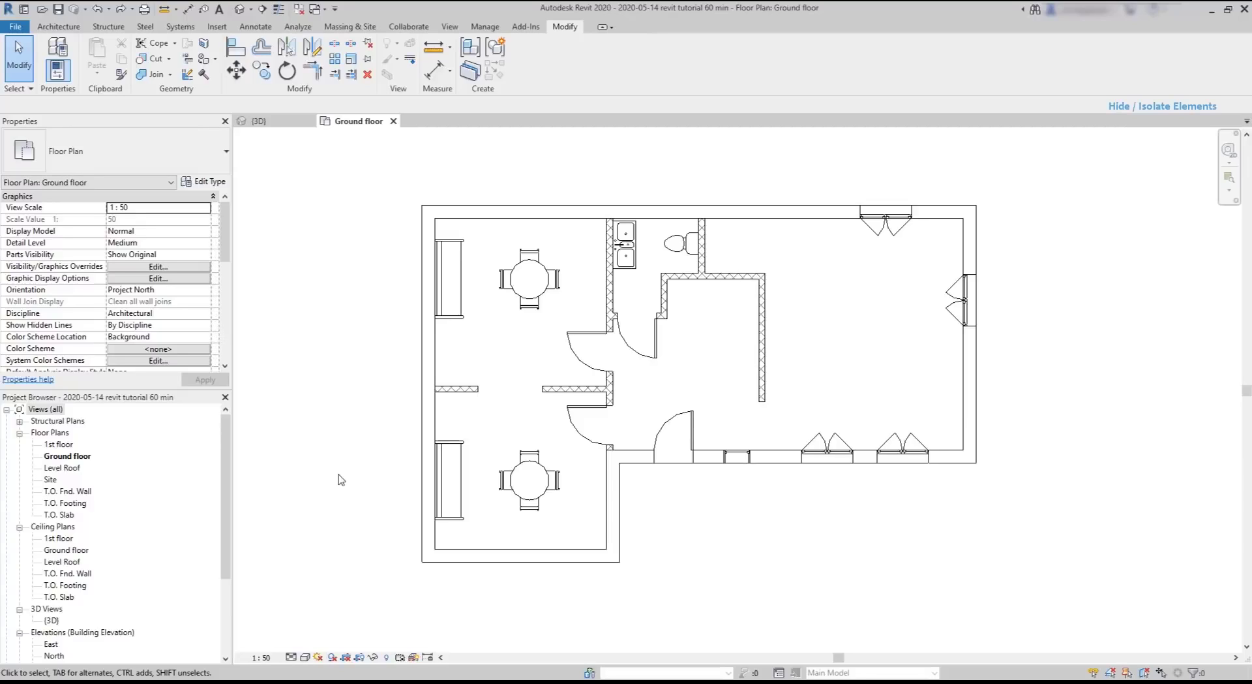
Step: Duplicate the Ground floor plan view as an independent view without detailing
{"action": "right_click", "coordinate": [79, 459]}
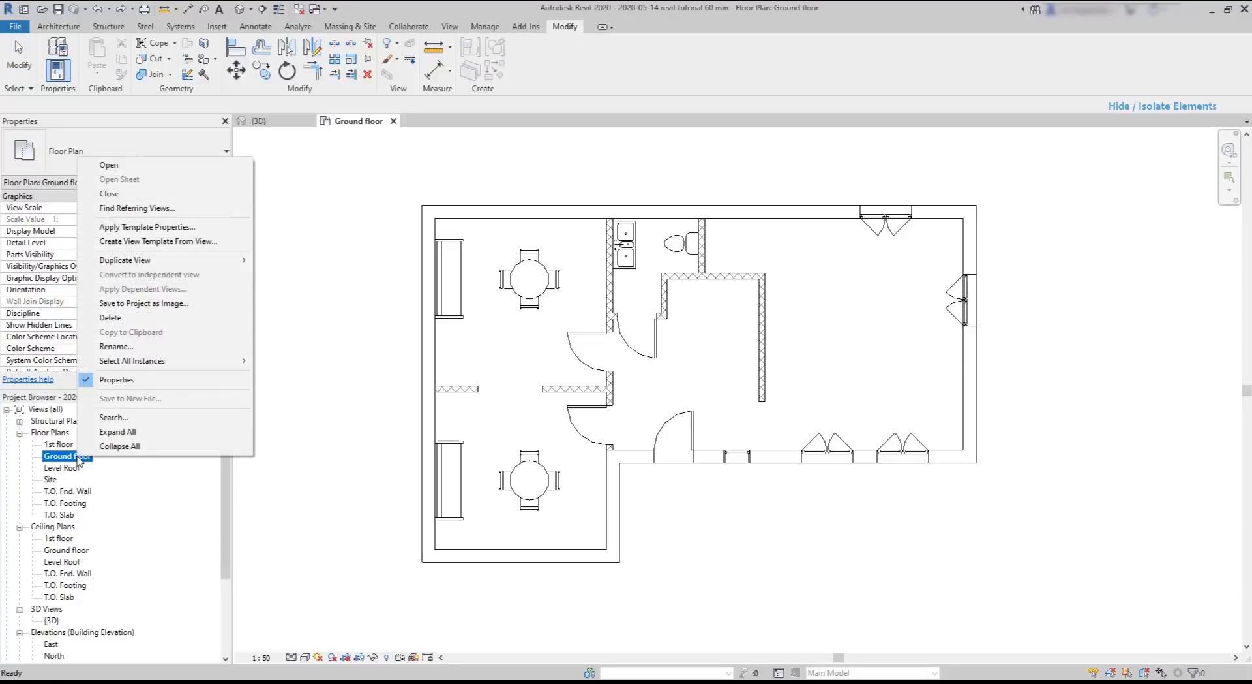
{"action": "mouse_move", "coordinate": [207, 261]}
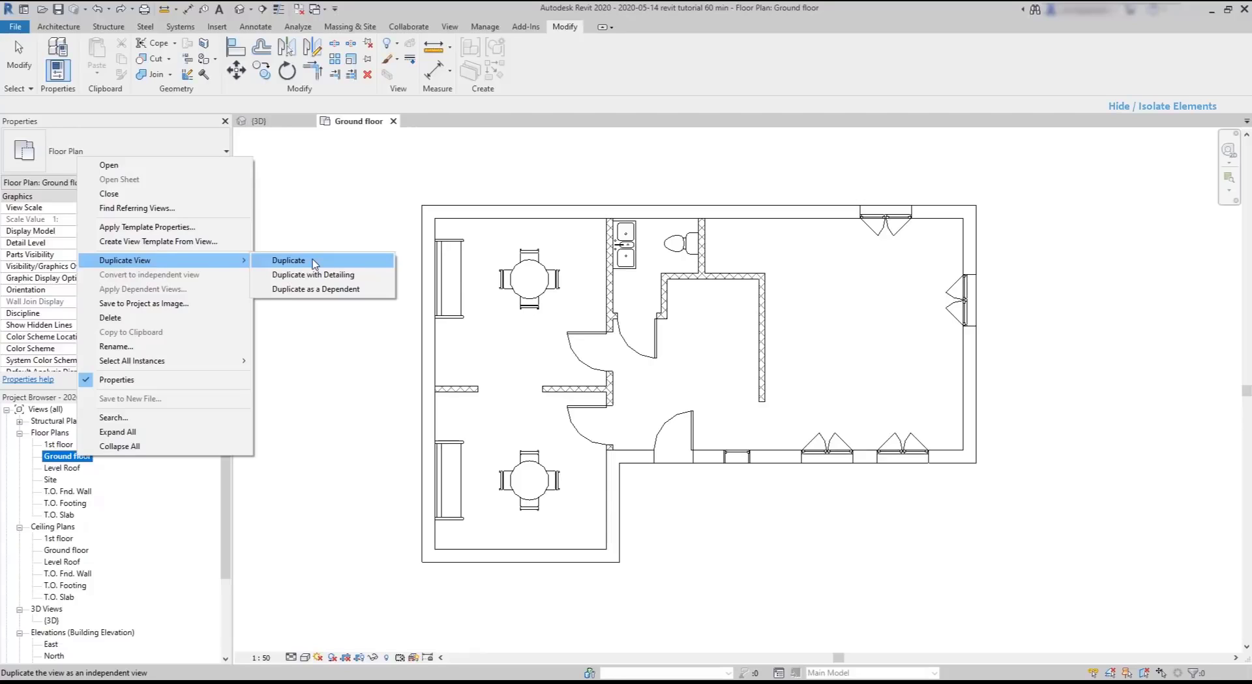
{"action": "left_click", "coordinate": [315, 264]}
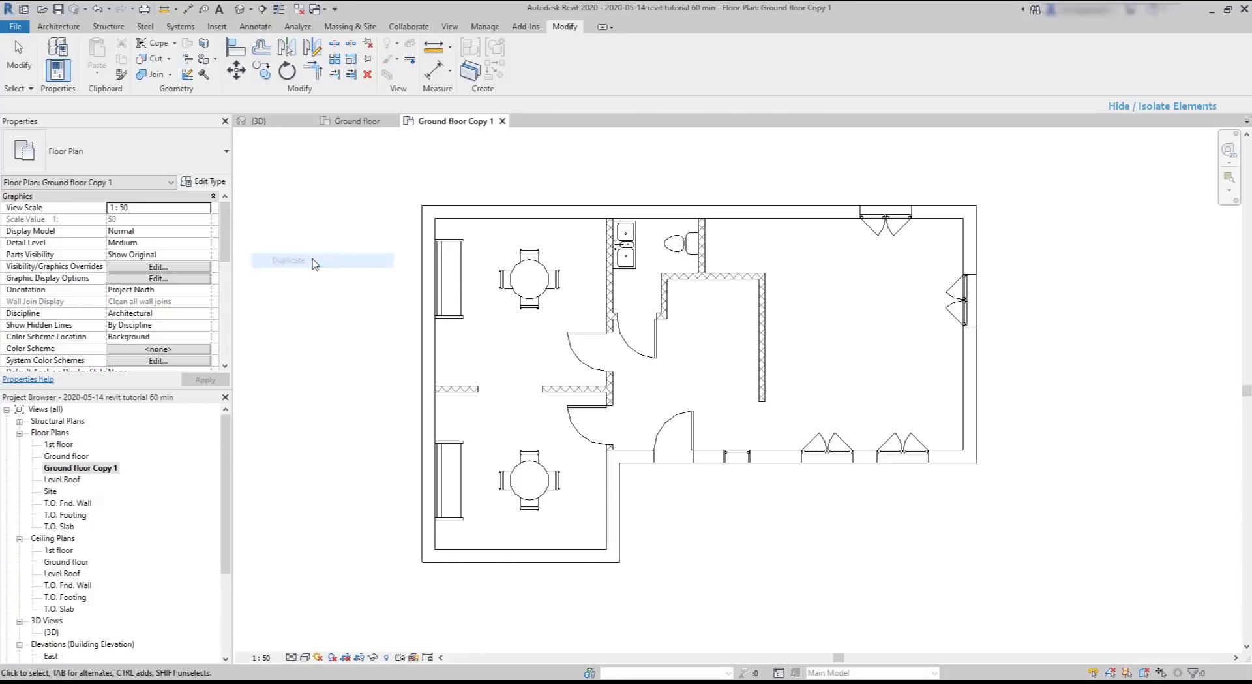
Step: Rename the duplicated floor plan view as "Ground floor w/o furniture"
{"action": "left_click", "coordinate": [102, 472]}
{"action": "left_click", "coordinate": [103, 472]}
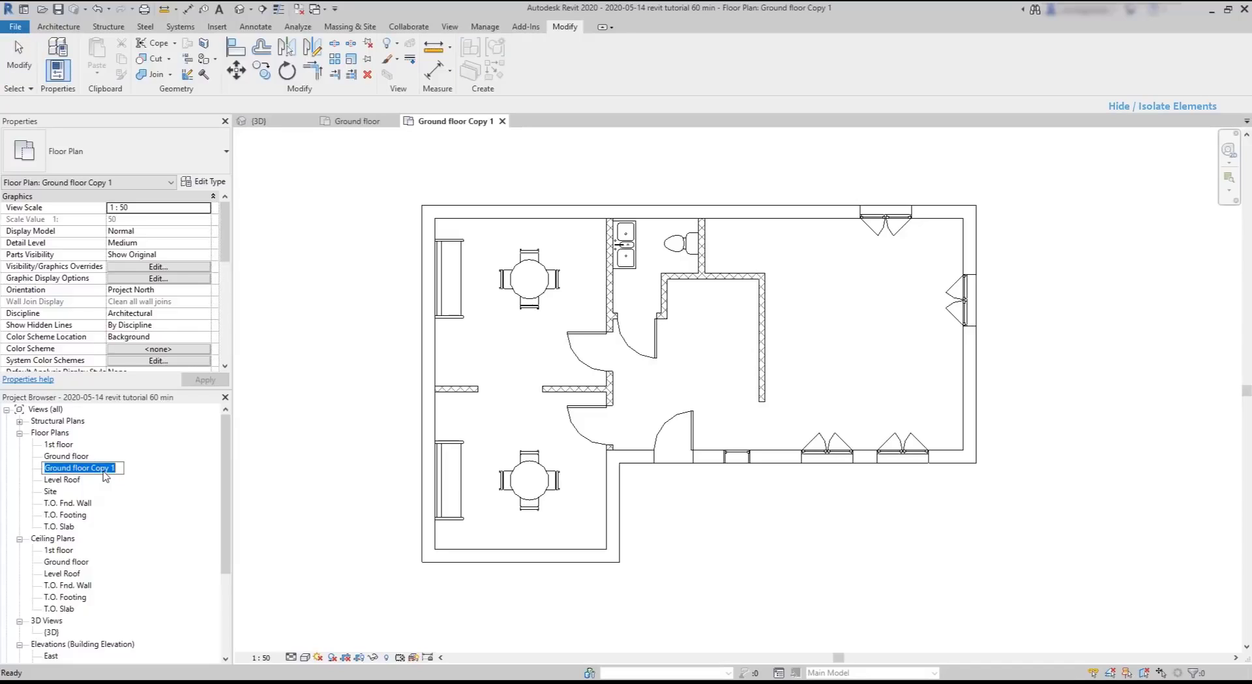
{"action": "left_click", "coordinate": [121, 471]}
{"action": "key", "text": "BackSpace"}
{"action": "key", "text": "BackSpace"}
{"action": "key", "text": "BackSpace"}
{"action": "key", "text": "BackSpace"}
{"action": "key", "text": "BackSpace"}
{"action": "key", "text": "BackSpace"}
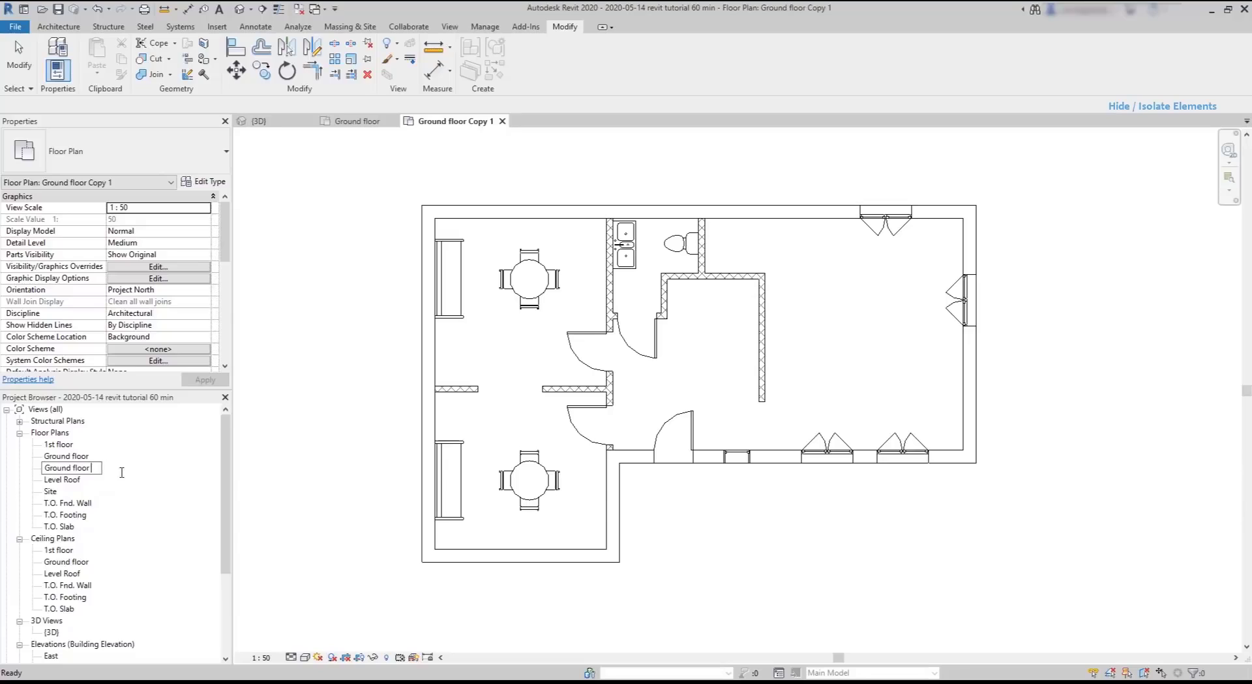
{"action": "type", "text": "w/o furniture"}
{"action": "left_click", "coordinate": [291, 473]}
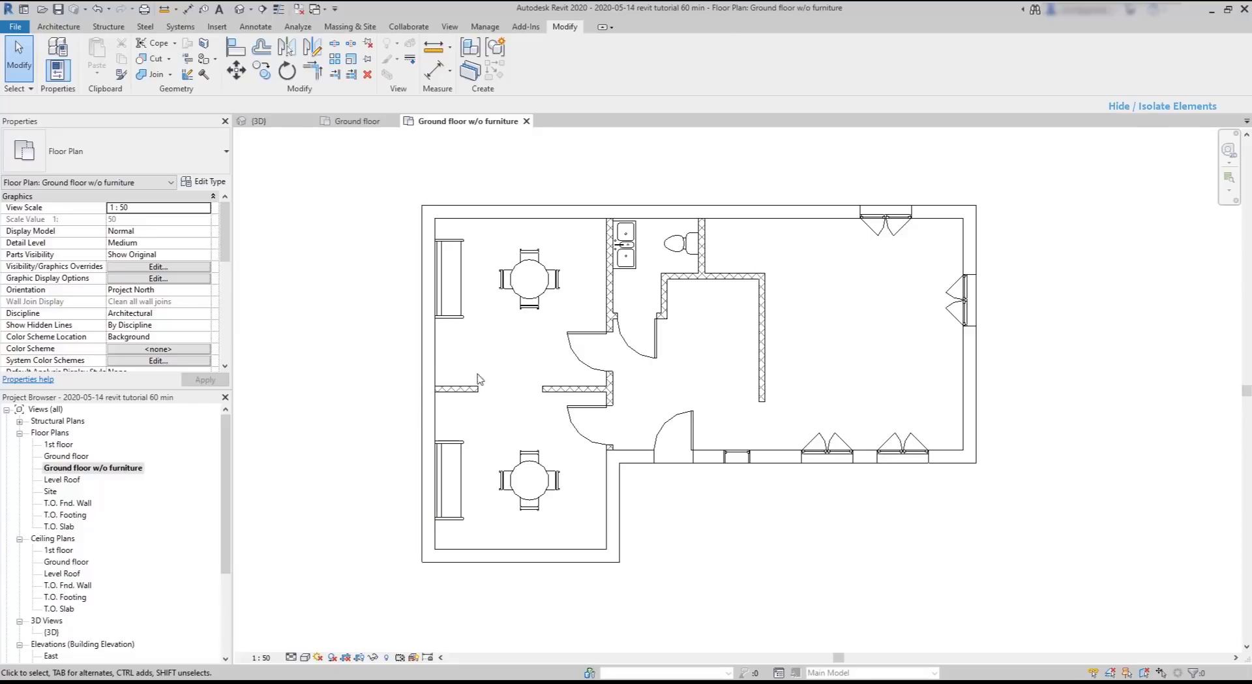
Step: Hide only the round dining table with chairs in the northwest room as an element in the plan view
{"action": "left_click", "coordinate": [535, 293]}
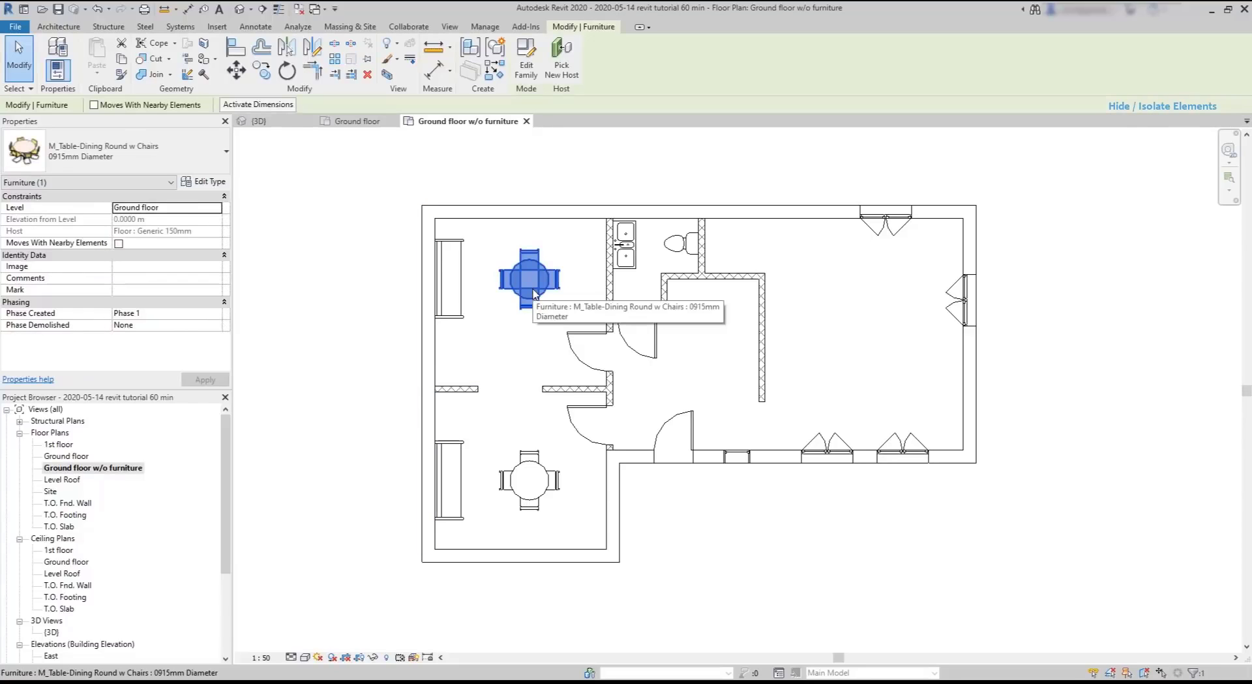
{"action": "right_click", "coordinate": [535, 294]}
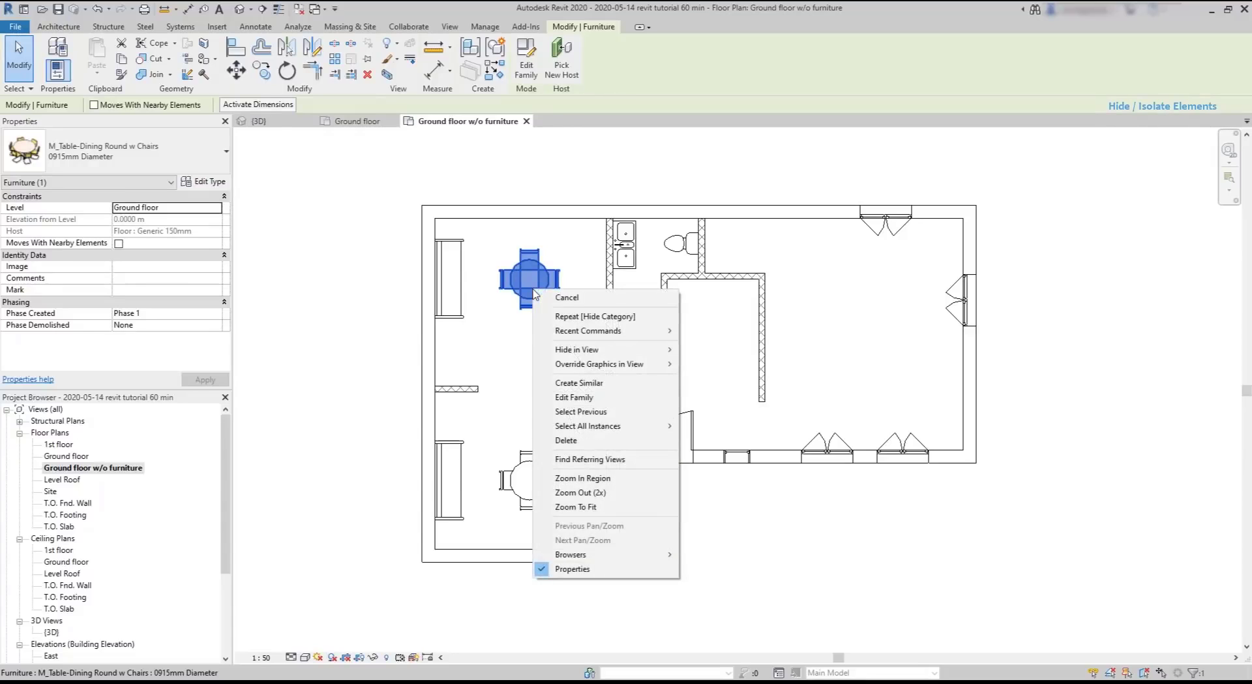
{"action": "mouse_move", "coordinate": [619, 351]}
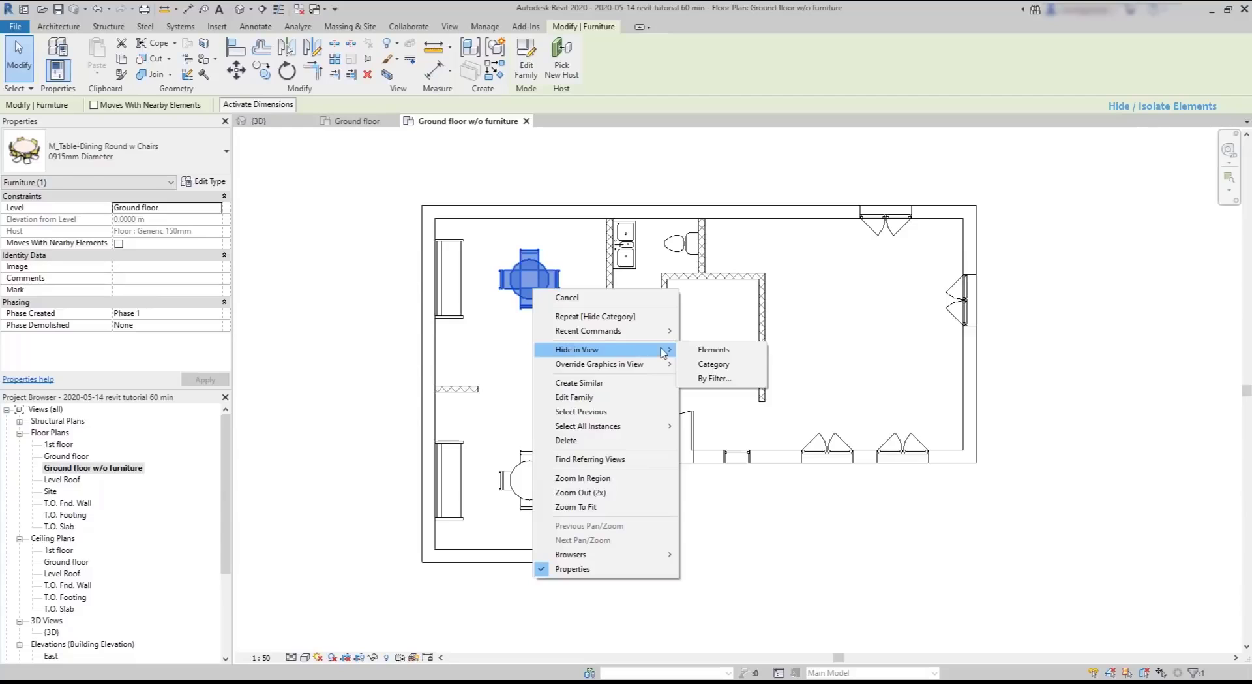
{"action": "left_click", "coordinate": [724, 351]}
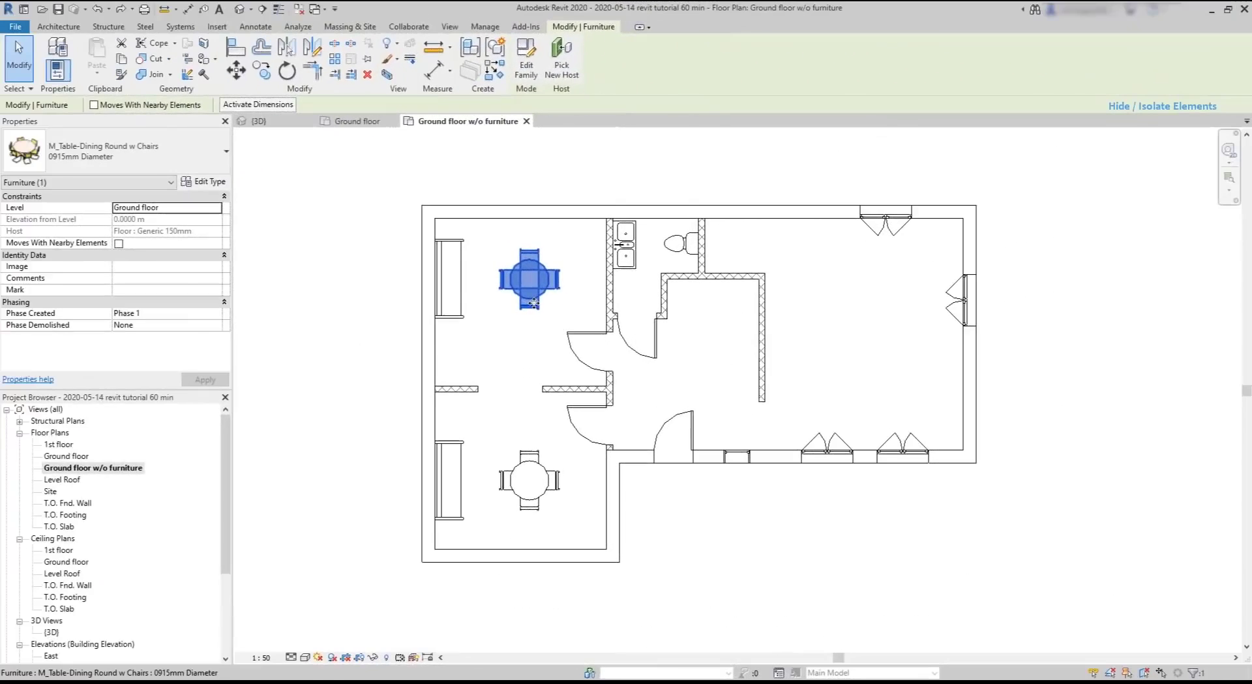
Step: Hide the whole furniture category in the Ground floor w/o furniture view, based on the selected dining table
{"action": "right_click", "coordinate": [533, 302]}
{"action": "mouse_move", "coordinate": [672, 364]}
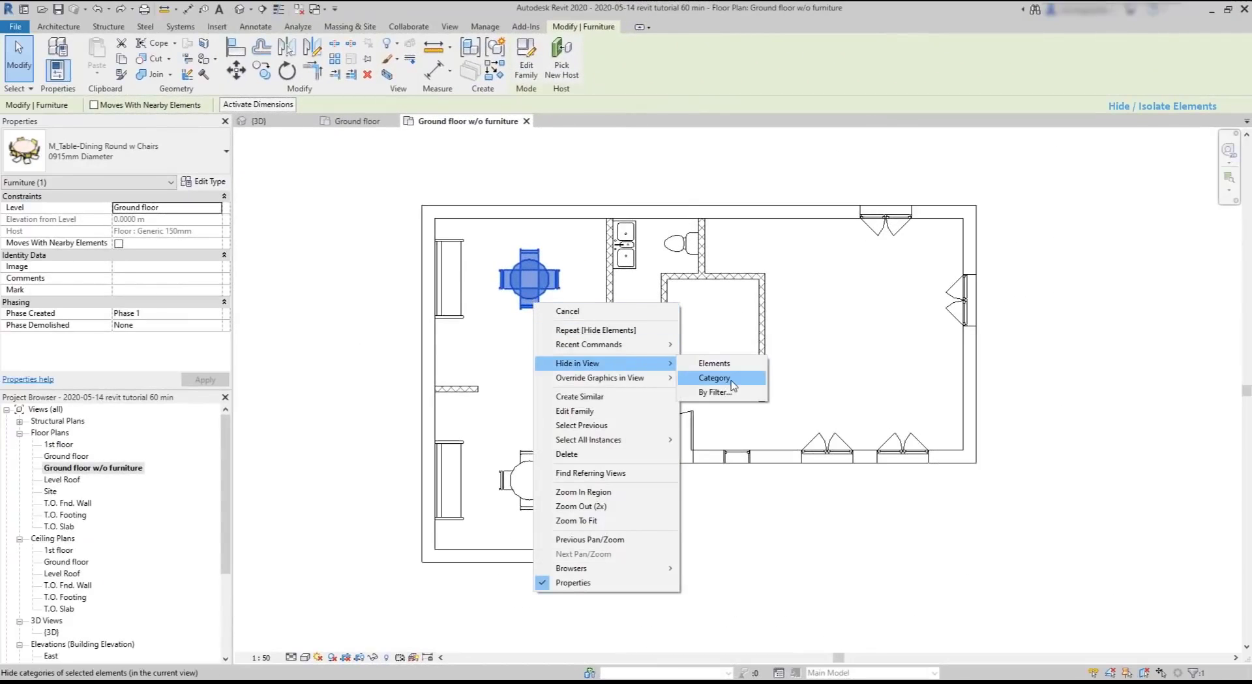
{"action": "left_click", "coordinate": [715, 378]}
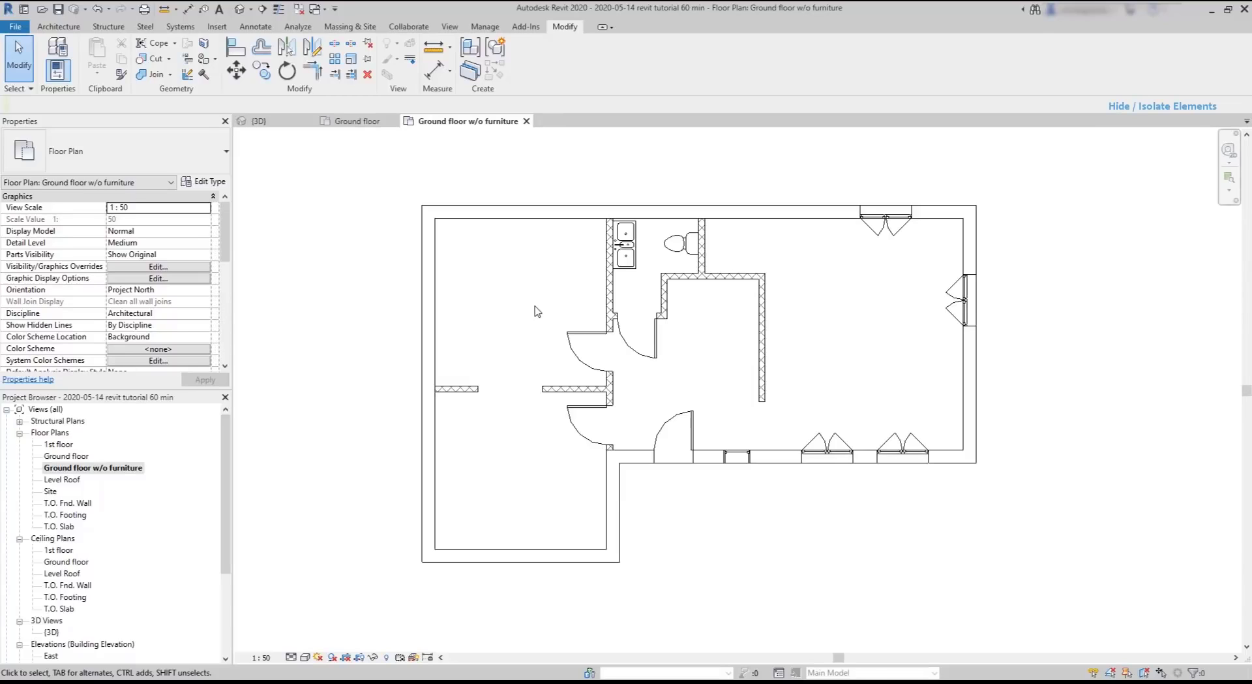
Step: Hide the plumbing fixtures category in the Ground floor w/o furniture view, based on the kitchen sink
{"action": "left_click", "coordinate": [636, 261]}
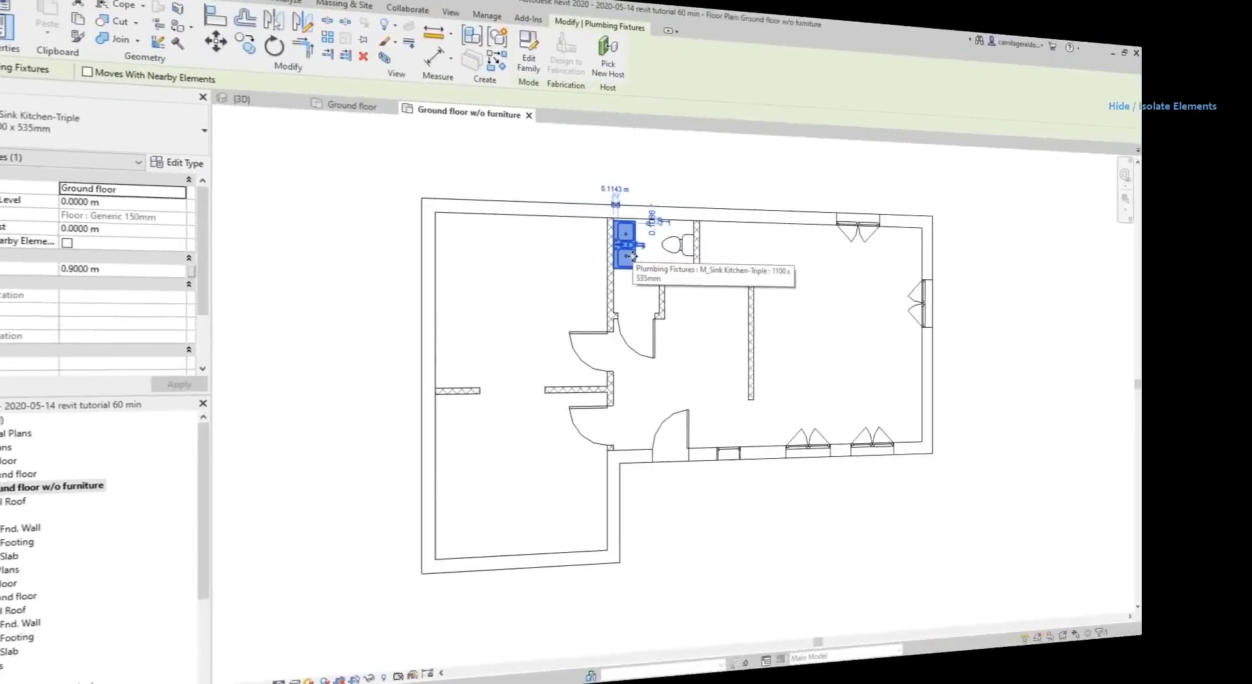
{"action": "right_click", "coordinate": [684, 287]}
{"action": "mouse_move", "coordinate": [770, 317]}
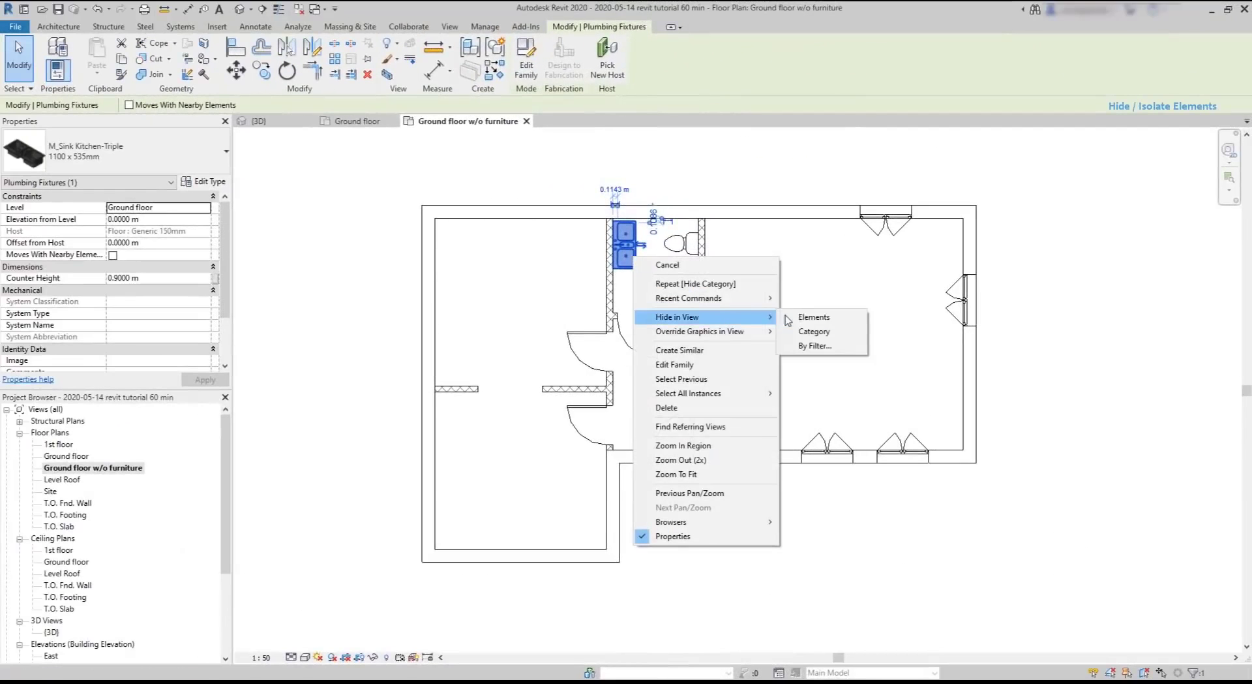
{"action": "left_click", "coordinate": [834, 332]}
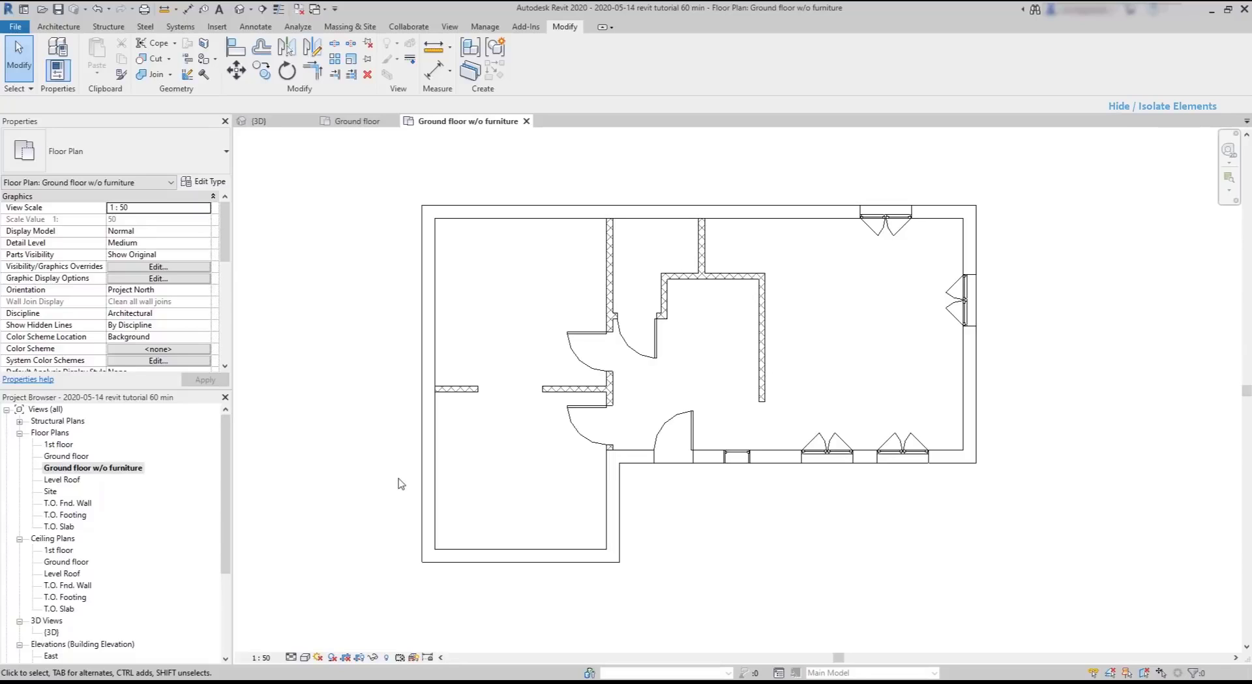
Step: Reveal the hidden elements in the plan and unhide the furniture category, based on the northwest round dining table
{"action": "left_click", "coordinate": [388, 657]}
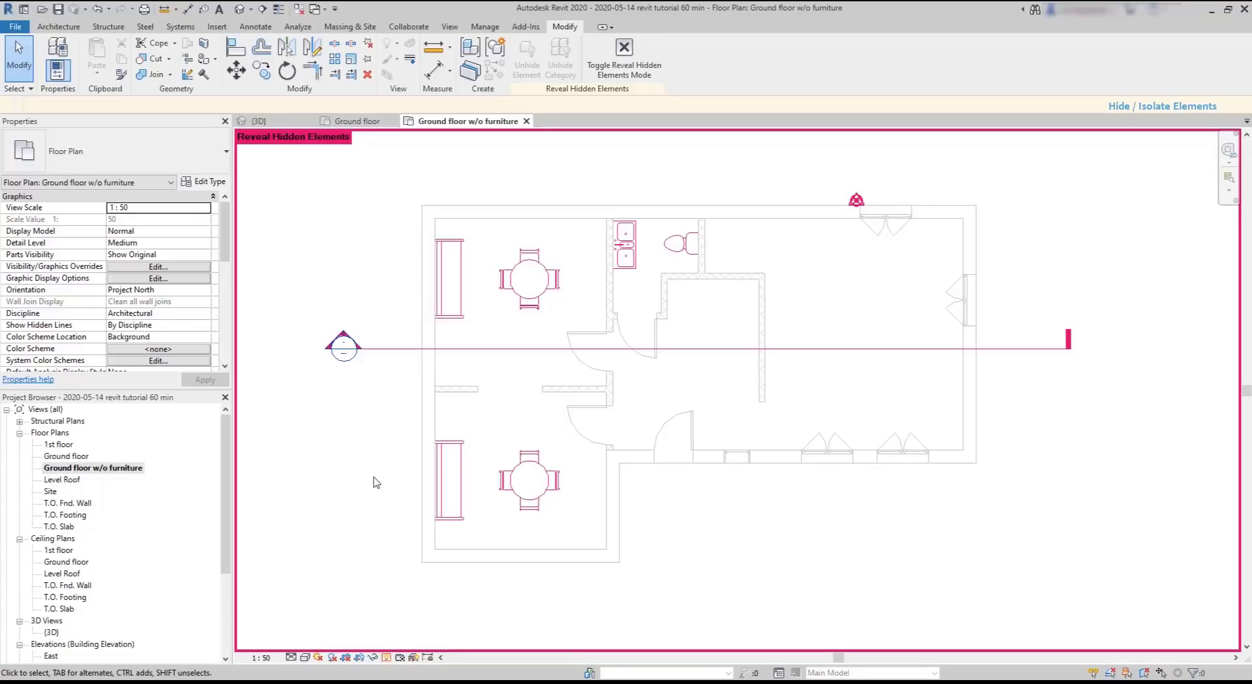
{"action": "left_click", "coordinate": [518, 295]}
{"action": "right_click", "coordinate": [519, 295]}
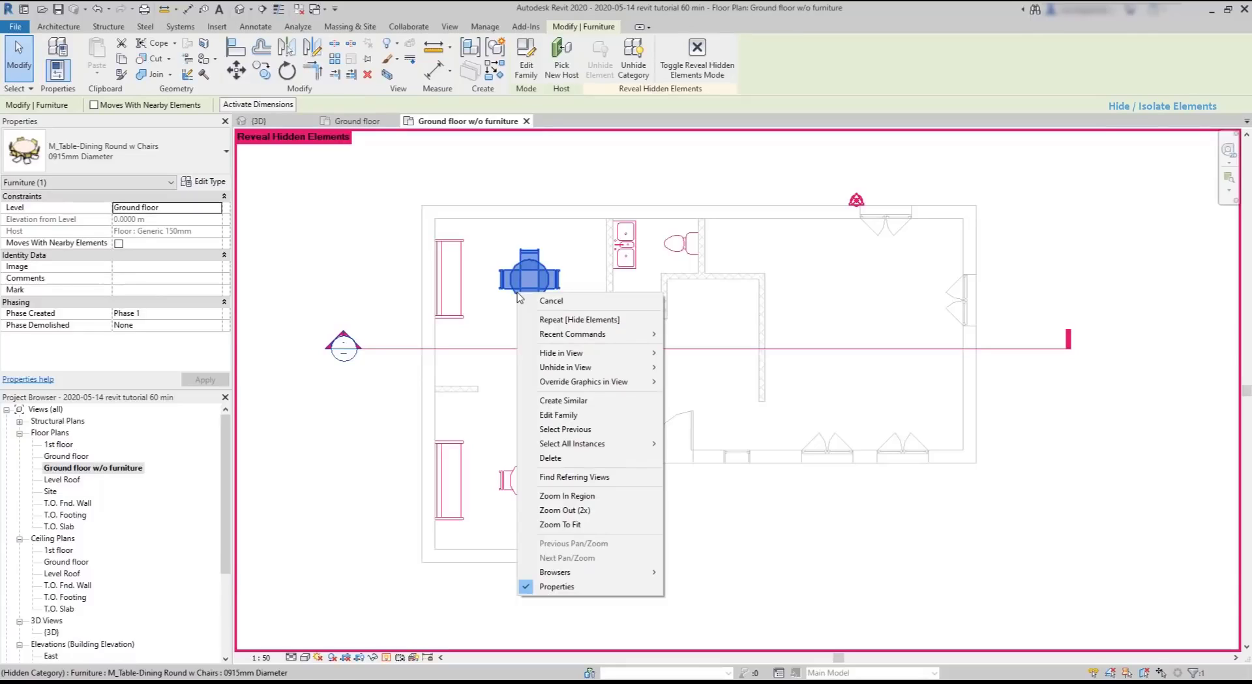
{"action": "mouse_move", "coordinate": [619, 372]}
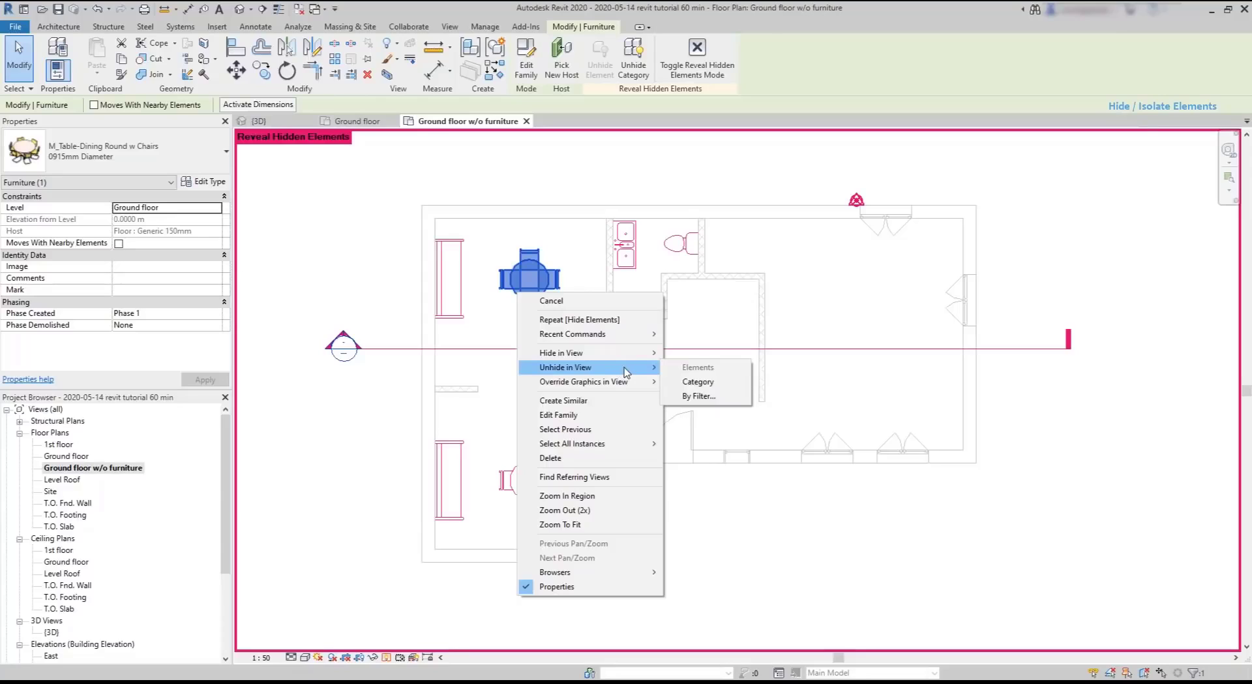
{"action": "left_click", "coordinate": [693, 382]}
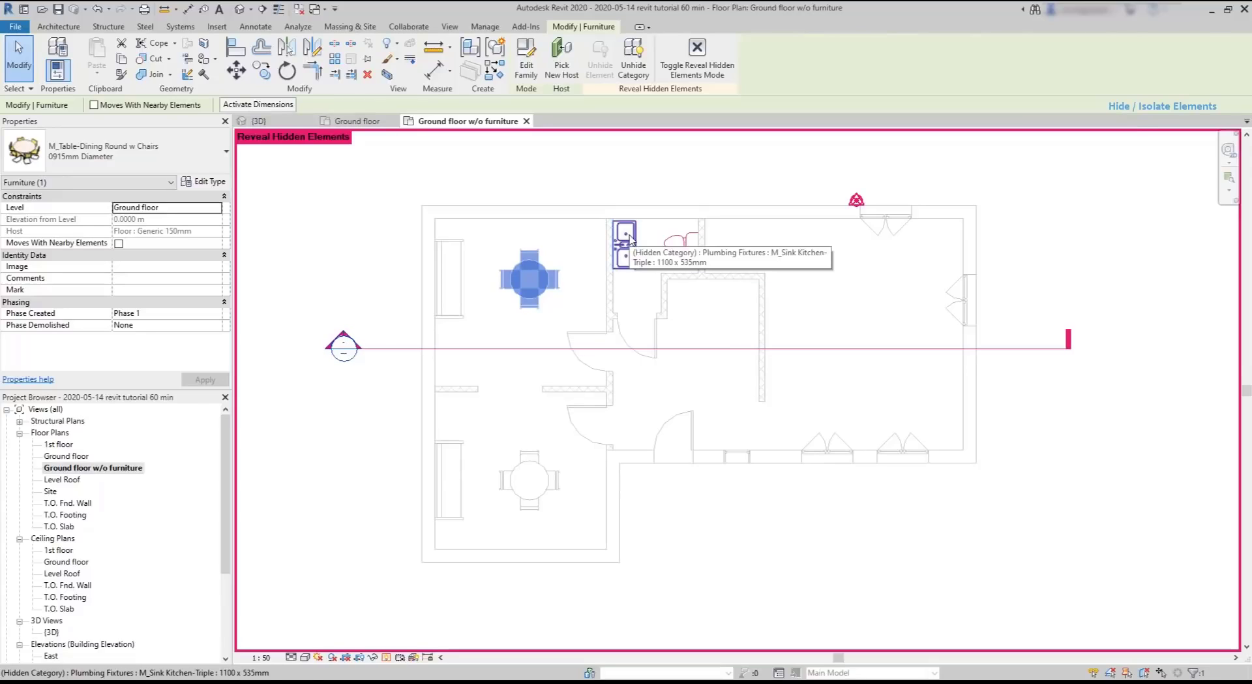
Step: Unhide the plumbing fixtures category in the plan's reveal mode, based on the kitchen sink
{"action": "left_click", "coordinate": [388, 657]}
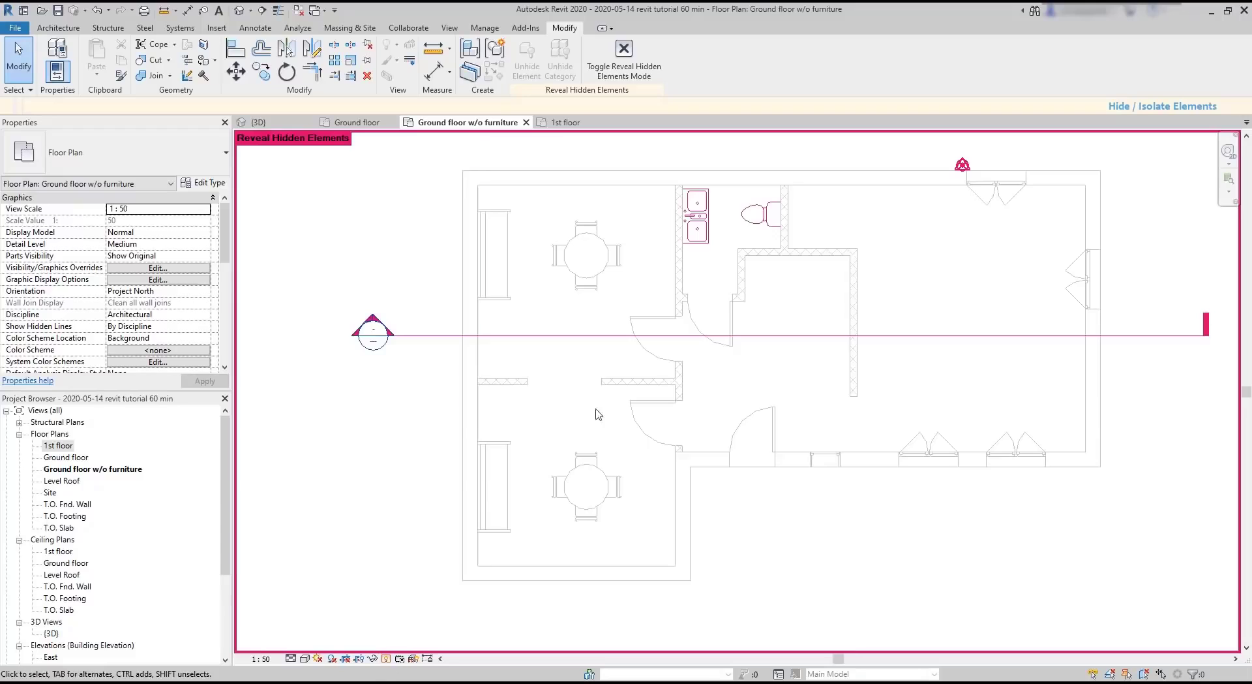
{"action": "left_click", "coordinate": [695, 222]}
{"action": "right_click", "coordinate": [694, 240]}
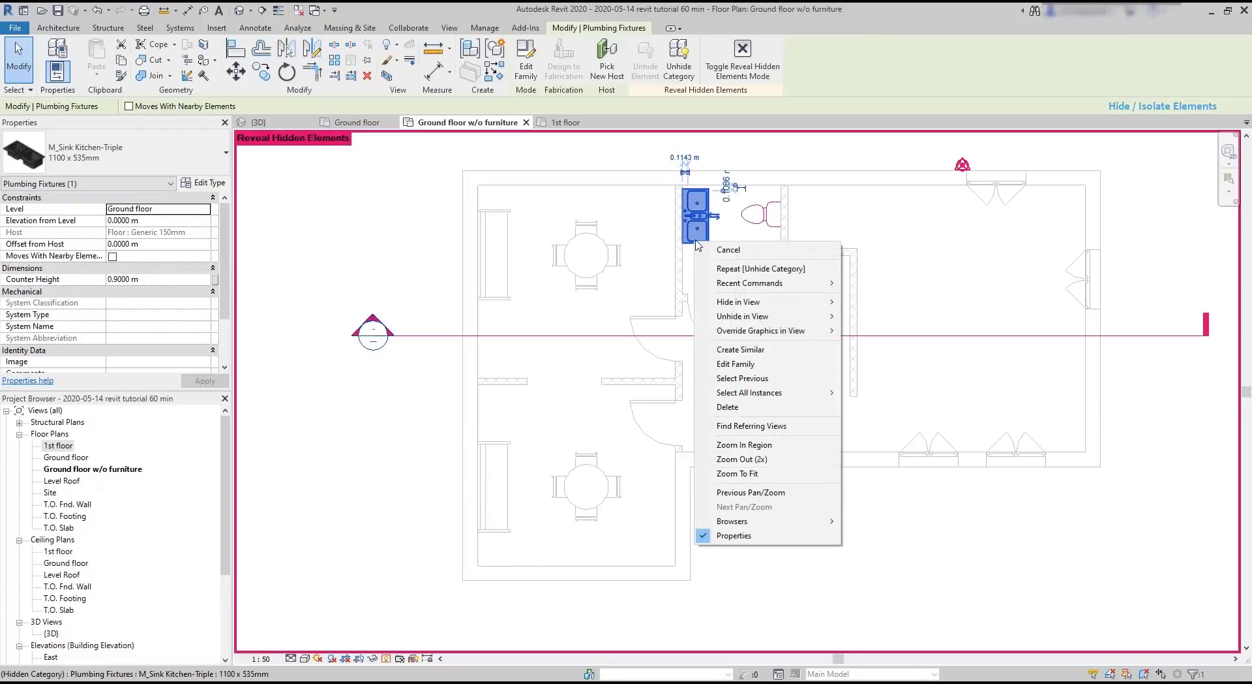
{"action": "mouse_move", "coordinate": [783, 316]}
{"action": "left_click", "coordinate": [898, 336]}
{"action": "left_click", "coordinate": [871, 389]}
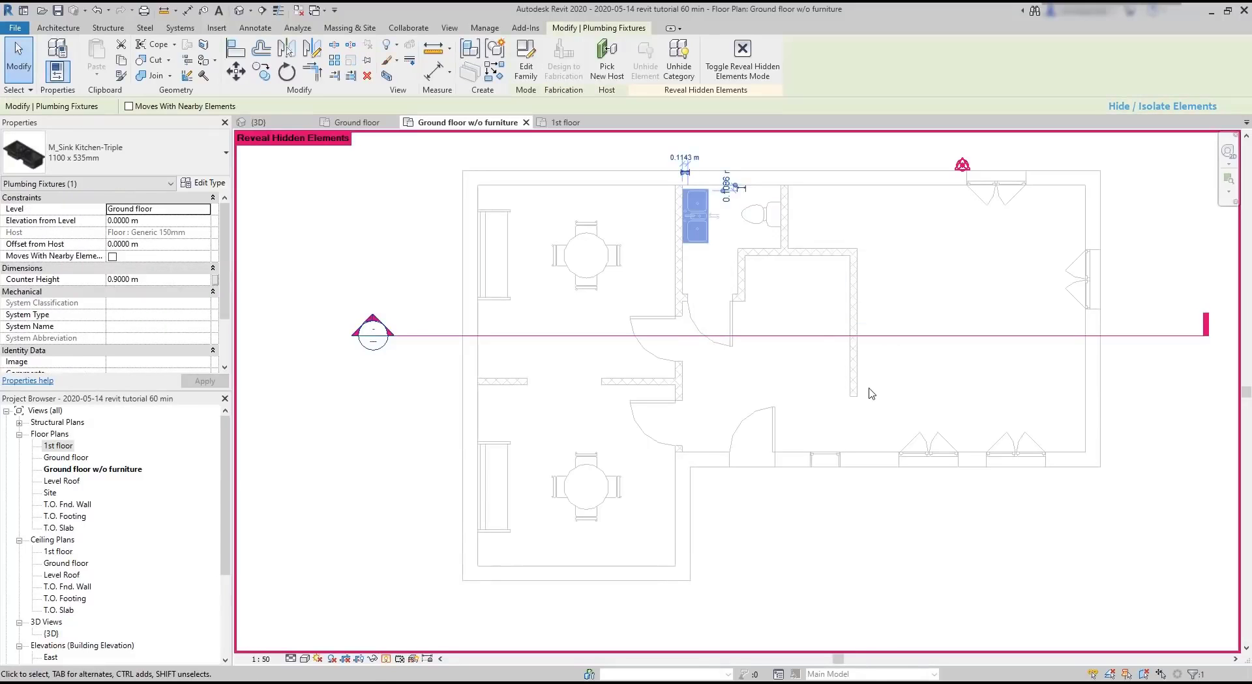
{"action": "left_click", "coordinate": [871, 388]}
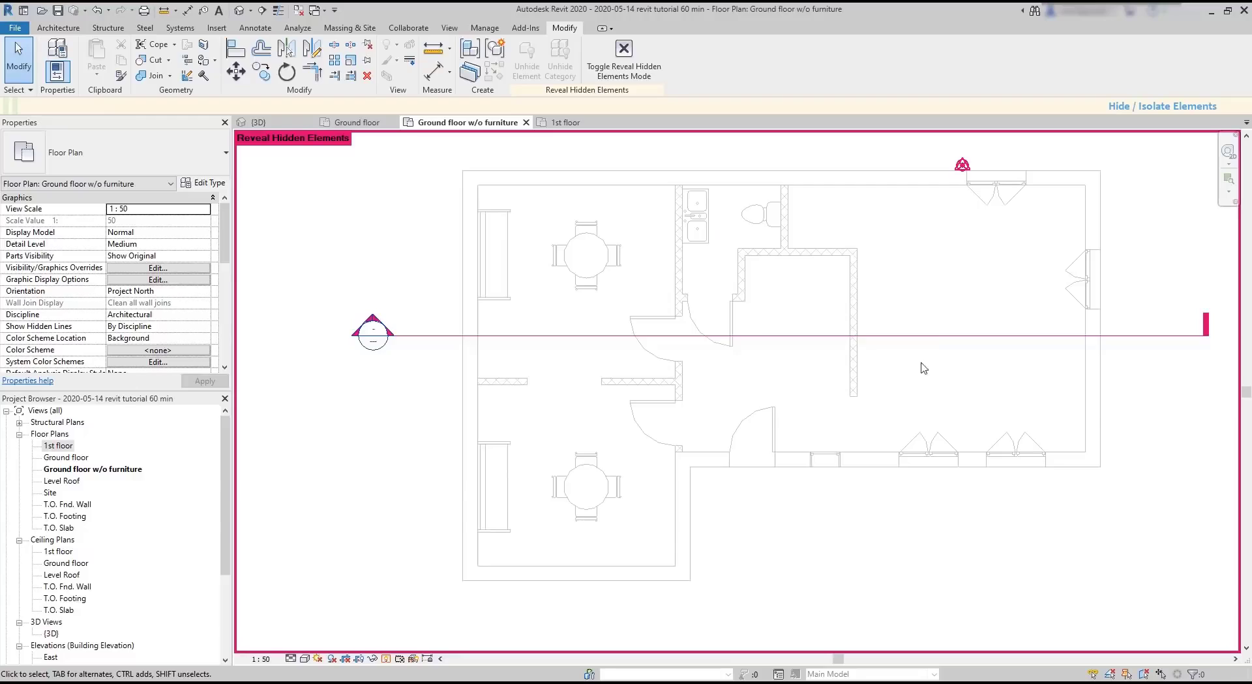
Step: Unhide the building section line as an element in the plan and turn off the reveal hidden elements mode
{"action": "left_click", "coordinate": [940, 337]}
{"action": "right_click", "coordinate": [938, 337]}
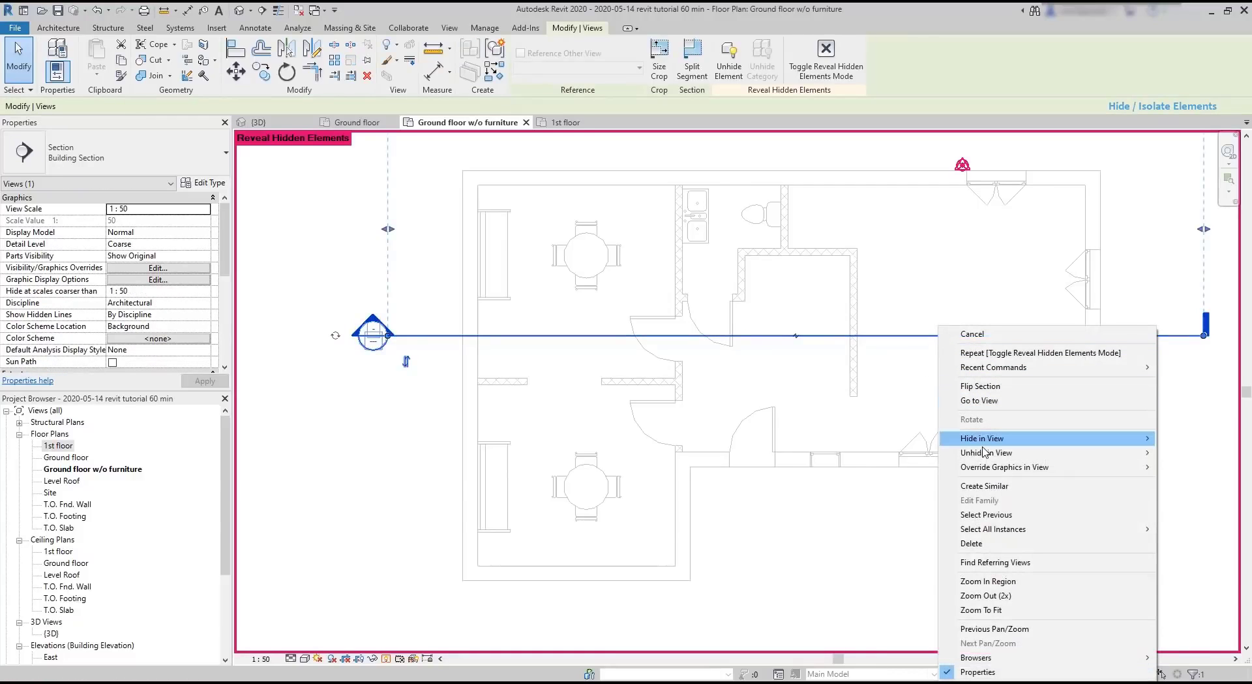
{"action": "mouse_move", "coordinate": [997, 457]}
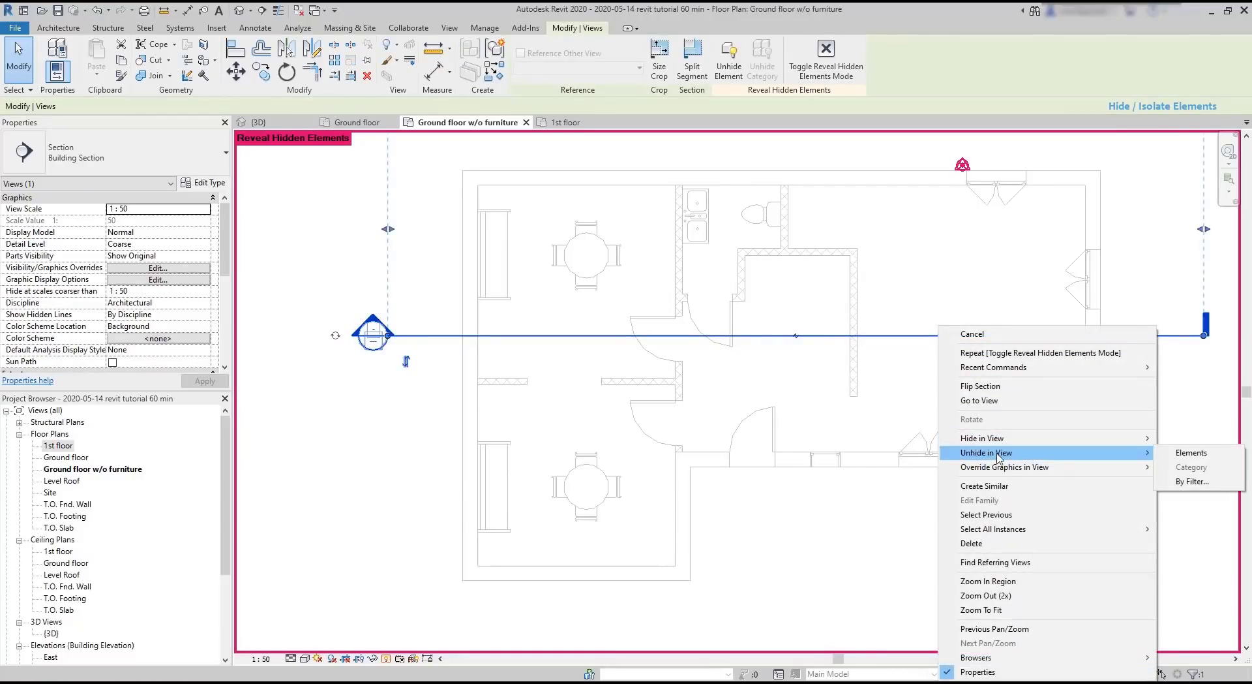
{"action": "left_click", "coordinate": [1191, 452]}
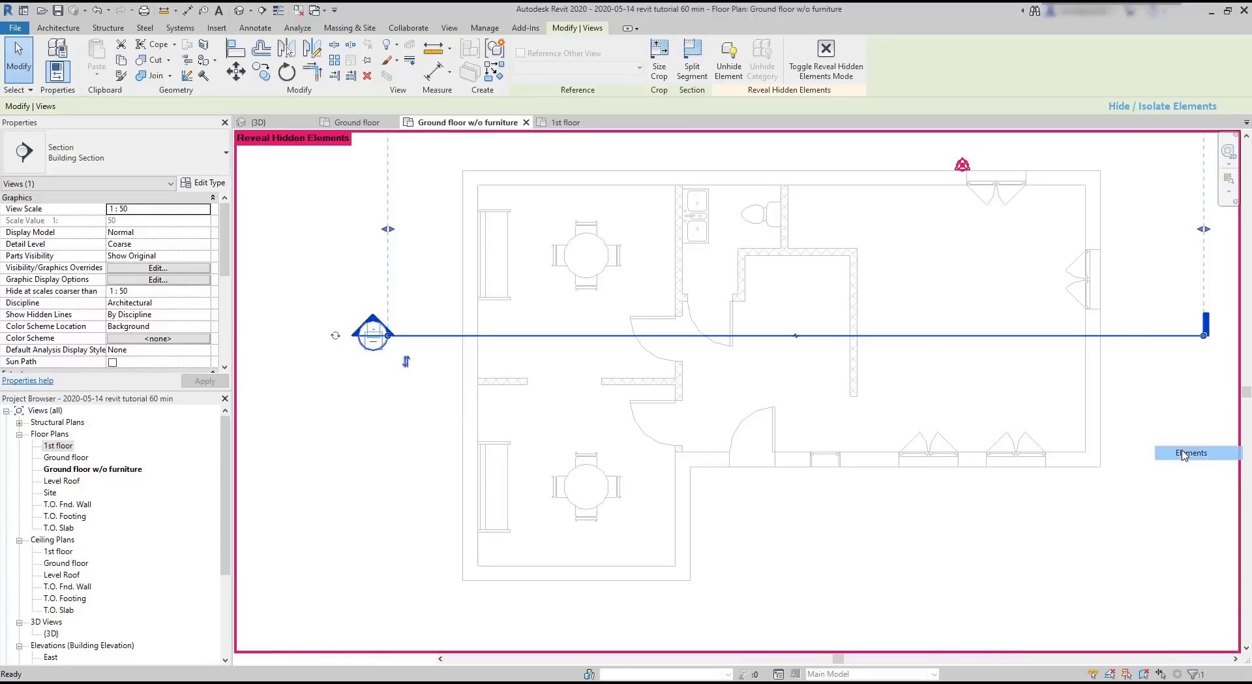
{"action": "left_click", "coordinate": [965, 401]}
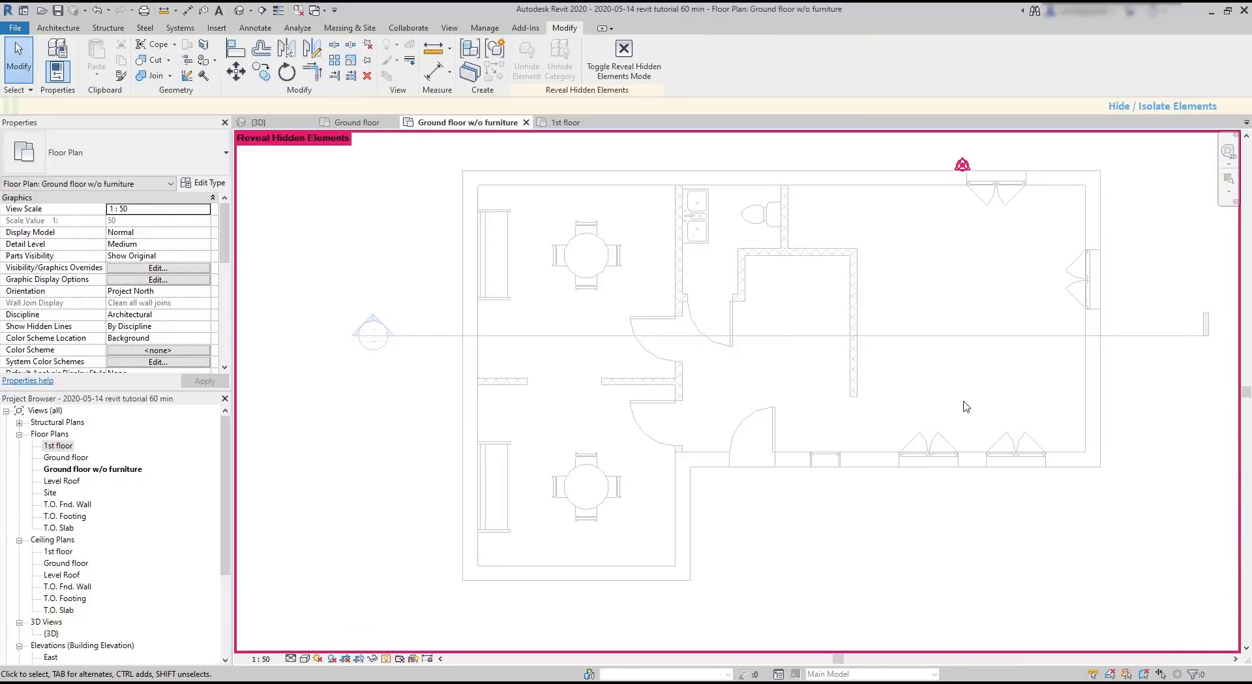
{"action": "left_click", "coordinate": [386, 658]}
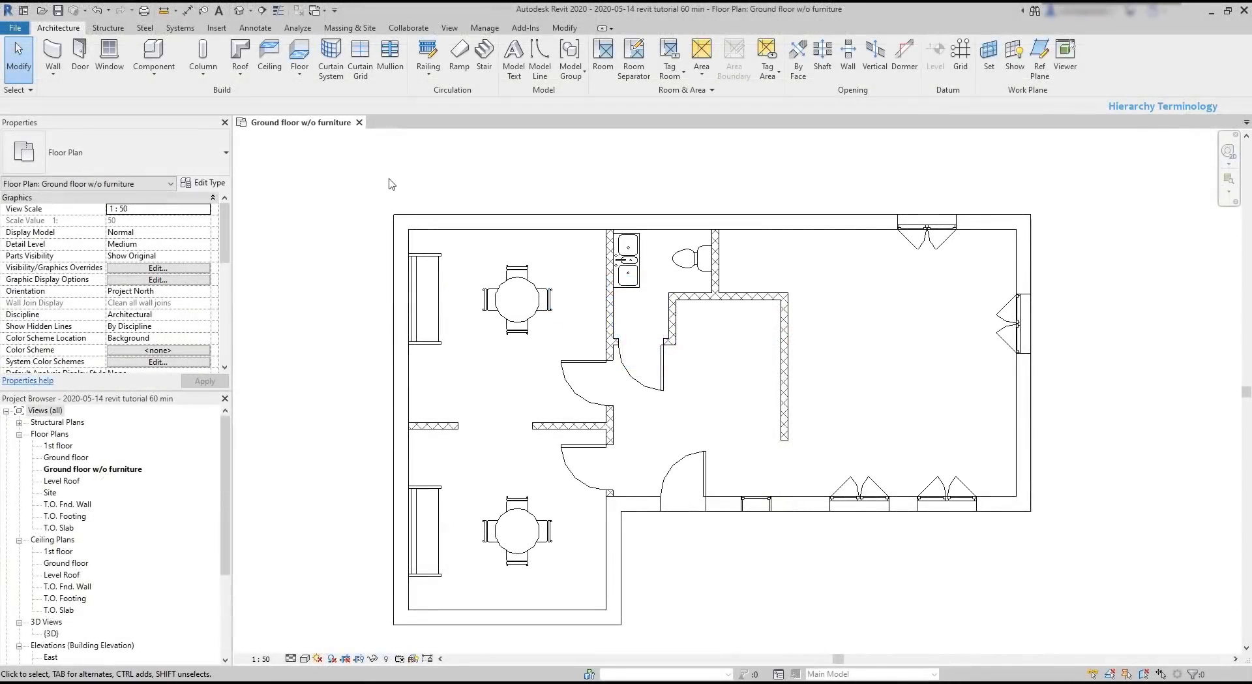
Step: Start the Window command and look through the window families and types available in the project
{"action": "left_click", "coordinate": [109, 48]}
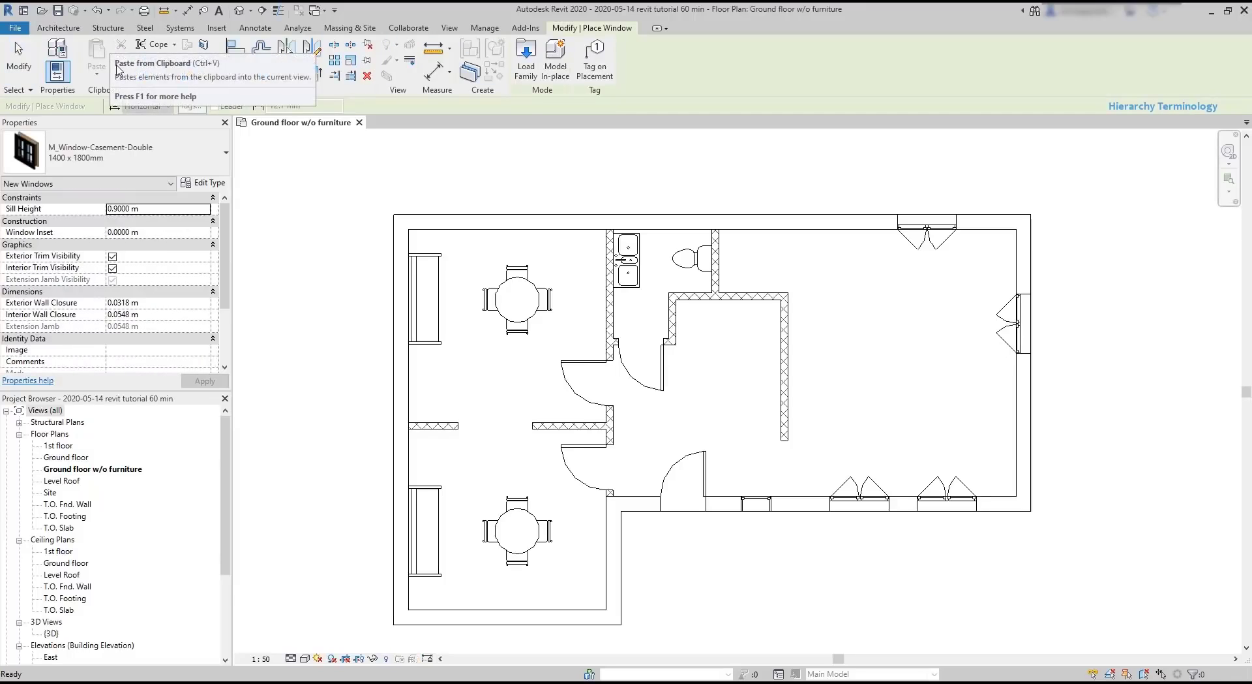
{"action": "left_click", "coordinate": [215, 161]}
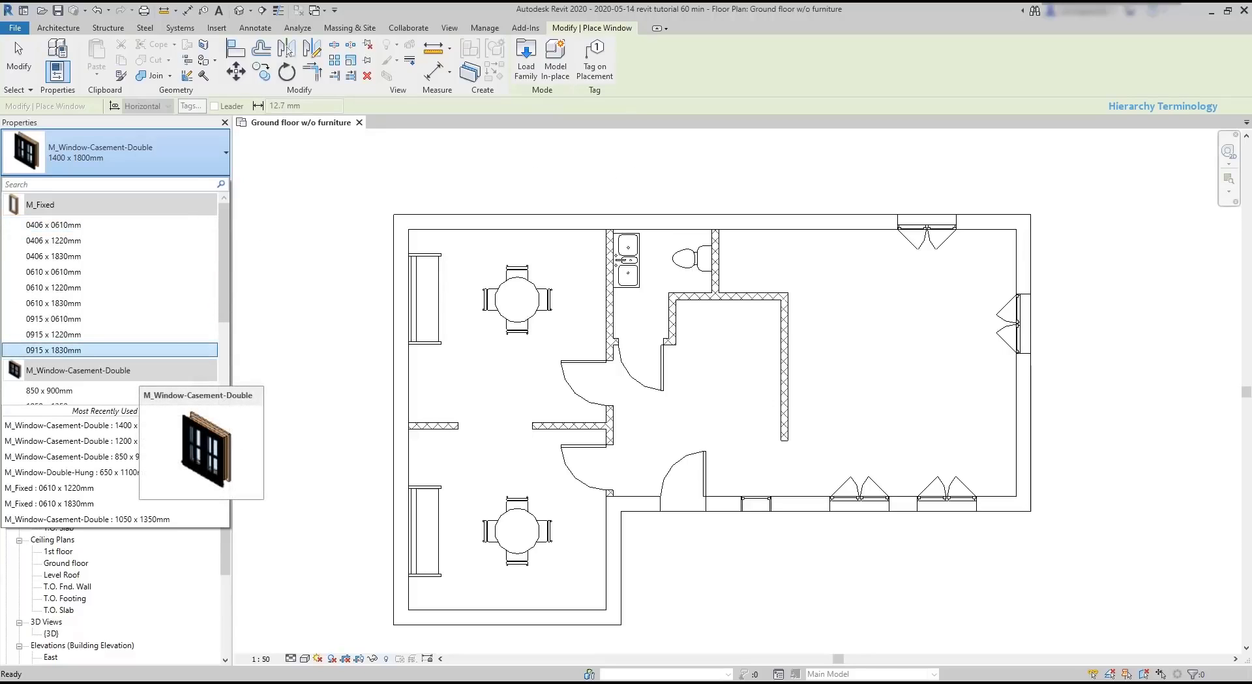
{"action": "scroll", "coordinate": [165, 339], "scroll_direction": "down", "scroll_amount": 3}
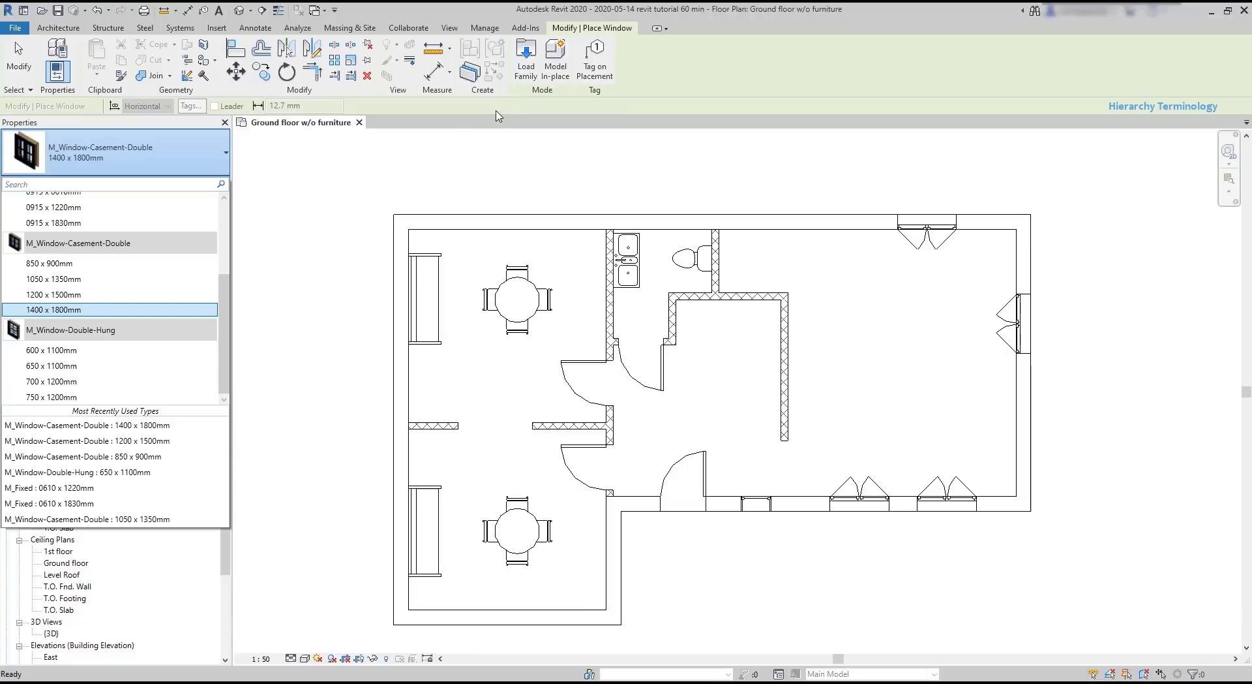
Step: Start loading a family and browse from the Sinks folder to the library's Windows folder
{"action": "left_click", "coordinate": [528, 61]}
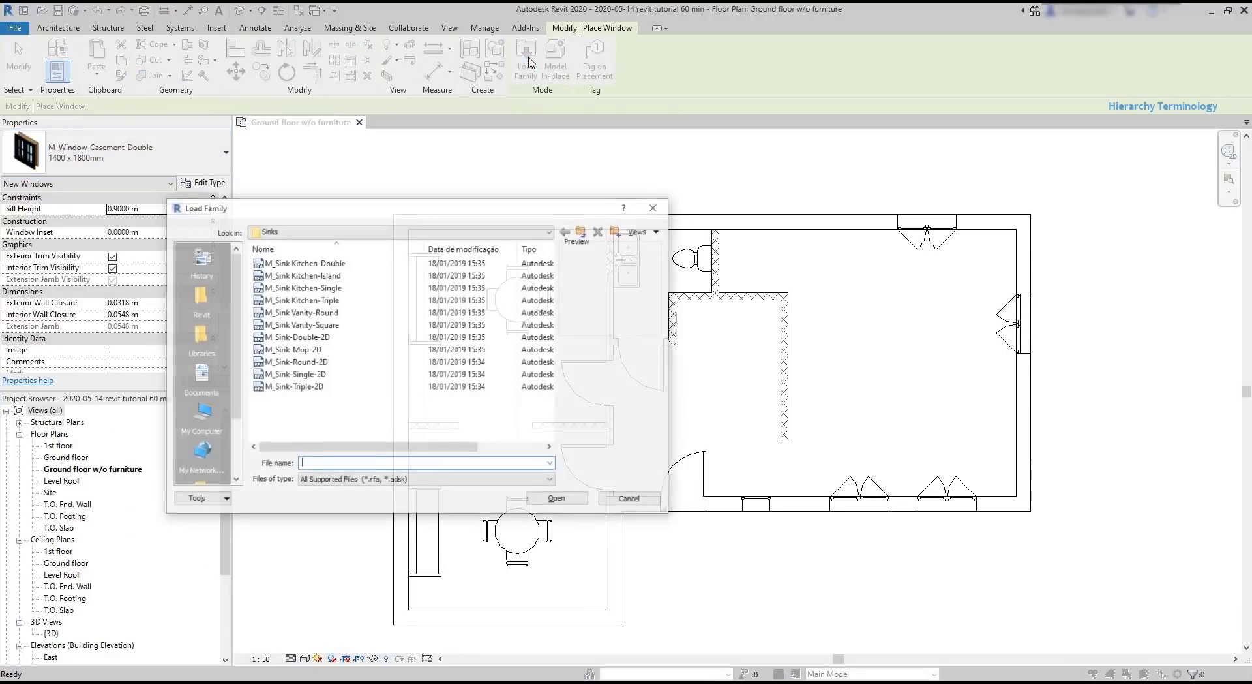
{"action": "left_click", "coordinate": [582, 232]}
{"action": "left_click", "coordinate": [582, 233]}
{"action": "left_click", "coordinate": [583, 232]}
{"action": "left_click", "coordinate": [582, 232]}
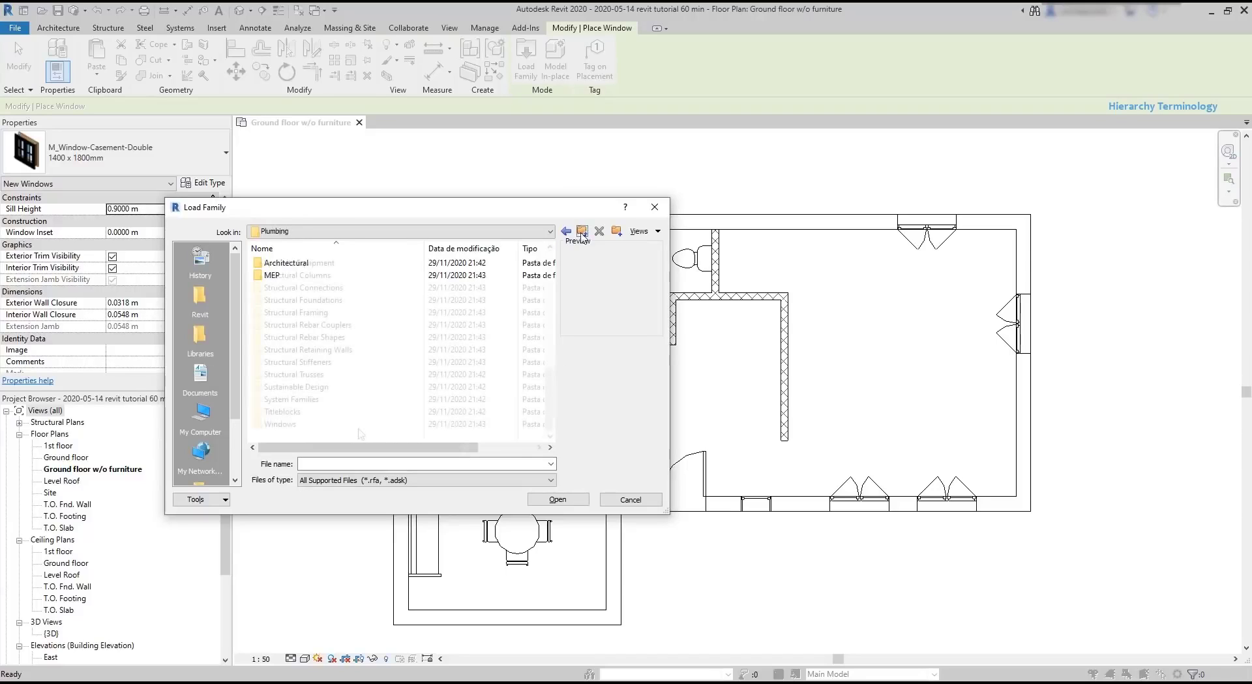
{"action": "scroll", "coordinate": [325, 429], "scroll_direction": "down", "scroll_amount": 5}
{"action": "double_click", "coordinate": [324, 426]}
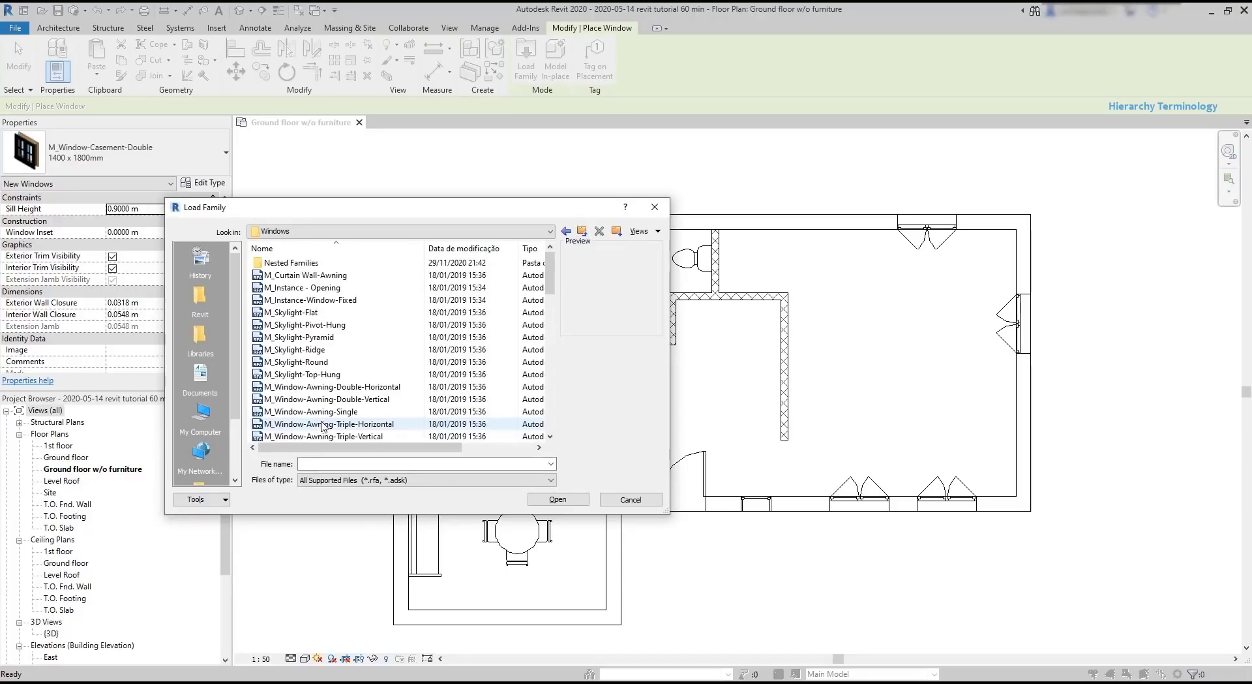
Step: Preview the window families and load M_Window-Awning-Triple-Horizontal with its 1500 x 450mm type
{"action": "left_click", "coordinate": [328, 349]}
{"action": "key", "text": "Down"}
{"action": "key", "text": "Down"}
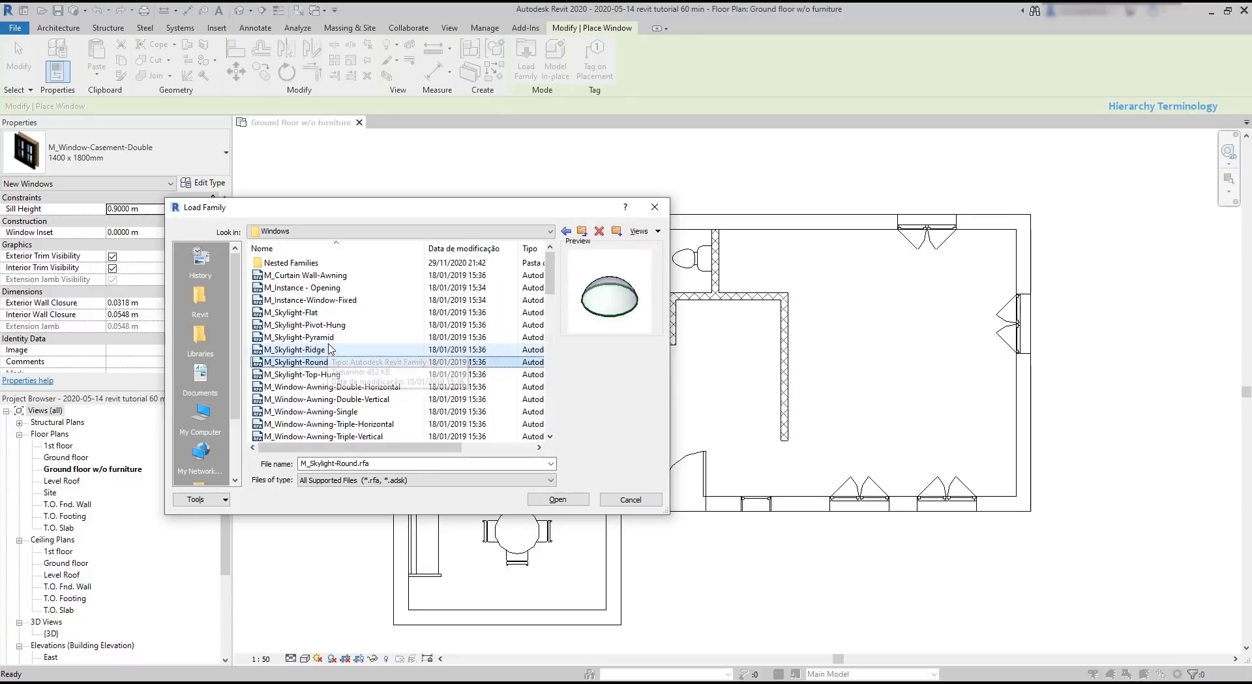
{"action": "key", "text": "Down"}
{"action": "key", "text": "Down"}
{"action": "key", "text": "Down"}
{"action": "key", "text": "Down"}
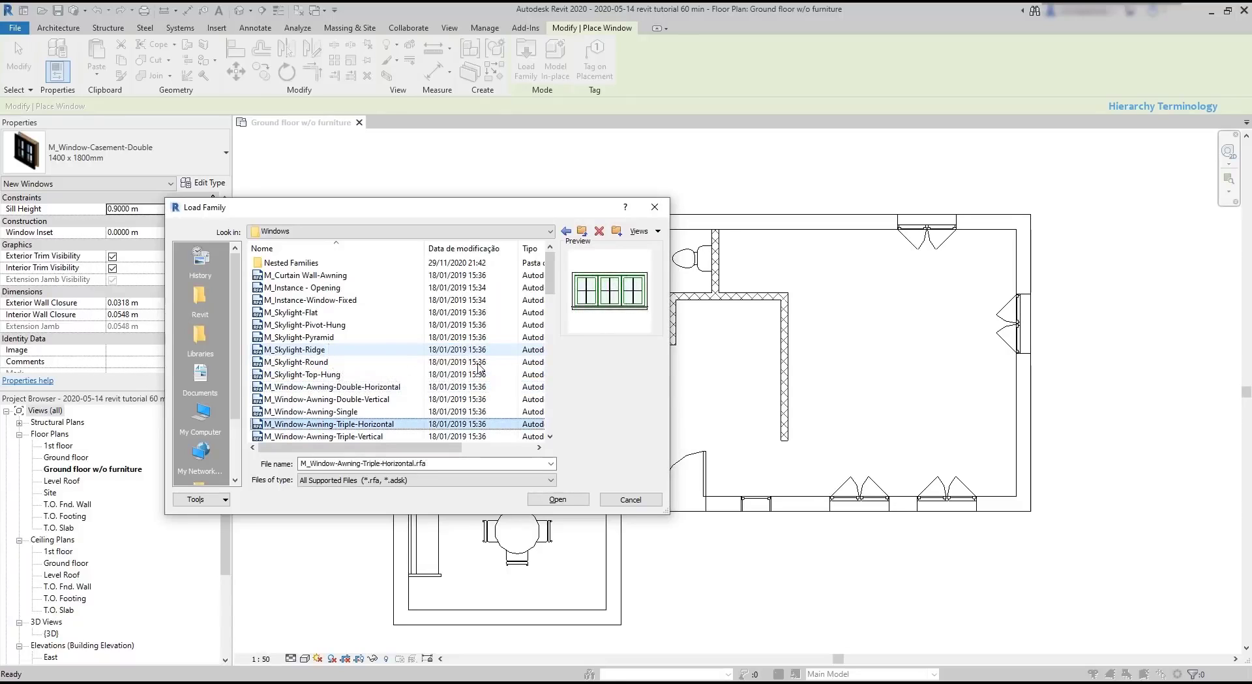
{"action": "left_click", "coordinate": [562, 500]}
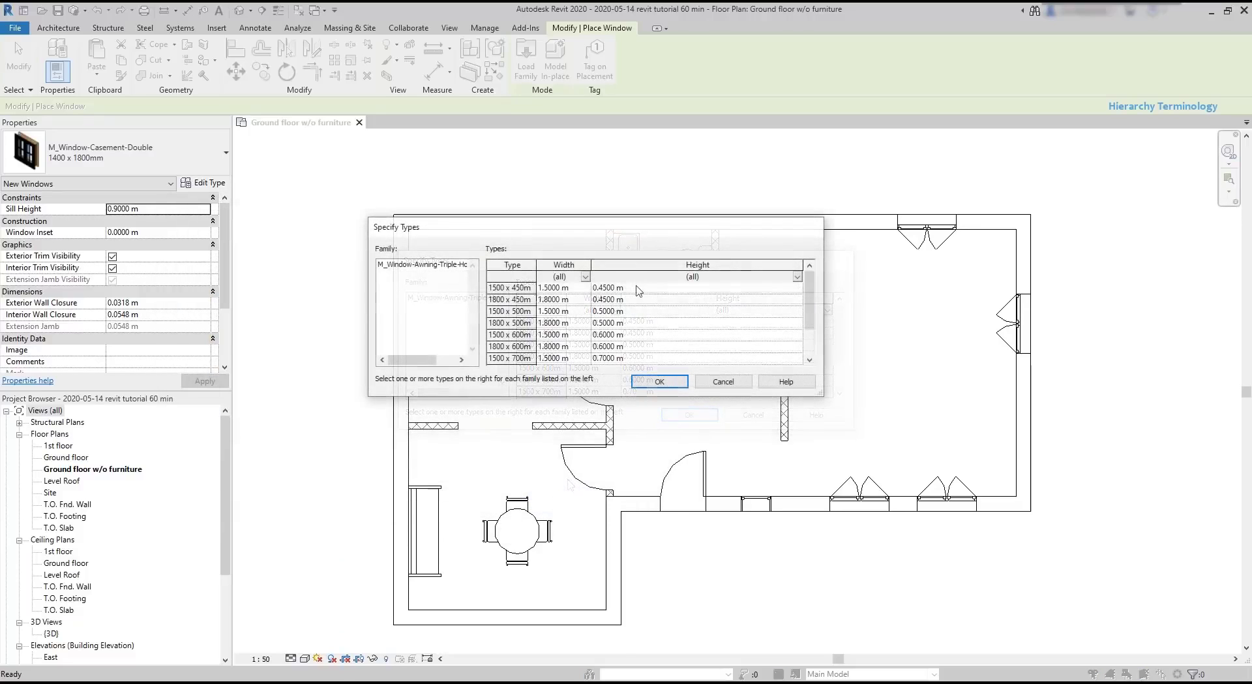
{"action": "left_click", "coordinate": [638, 290]}
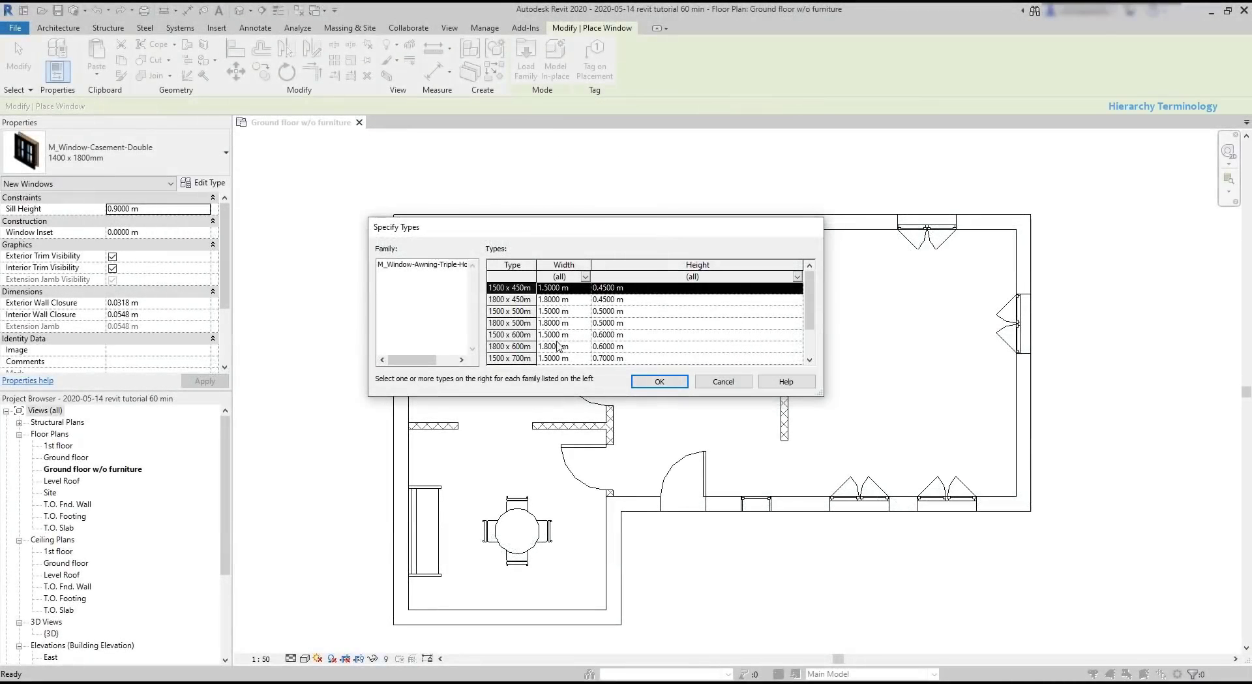
{"action": "left_click", "coordinate": [658, 383]}
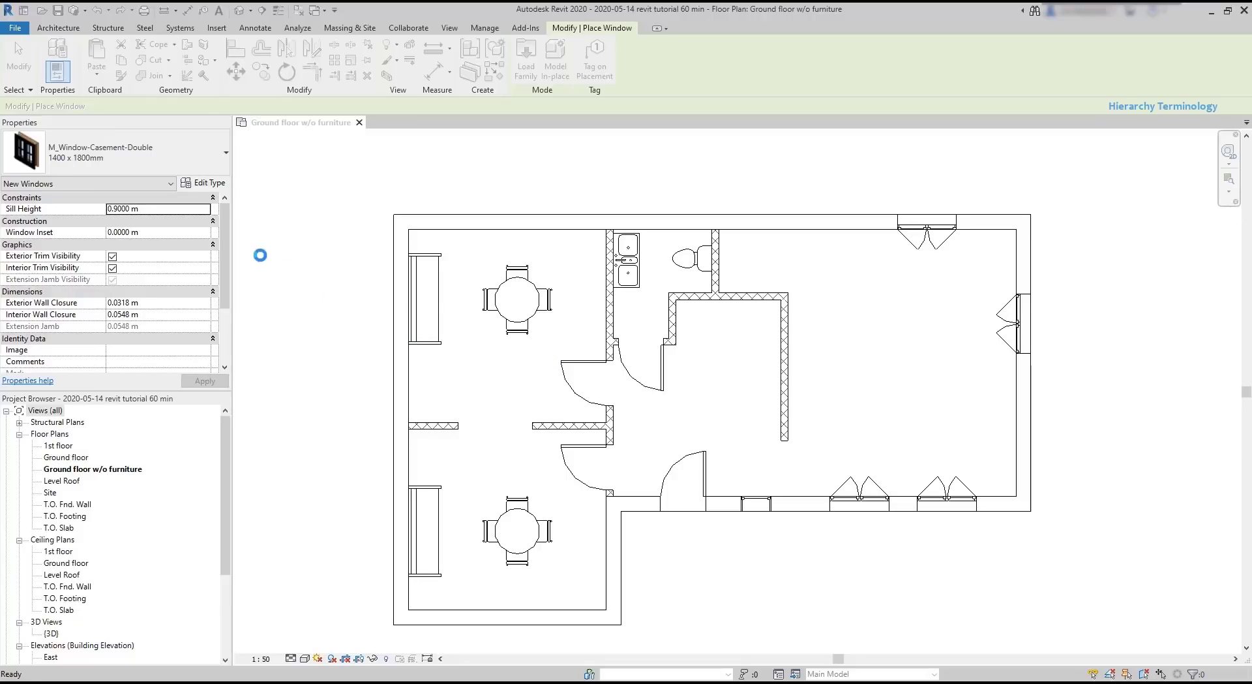
Step: Choose the M_Window-Awning-Triple-Horizontal 1500 x 450mm type for the window placement
{"action": "left_click", "coordinate": [226, 155]}
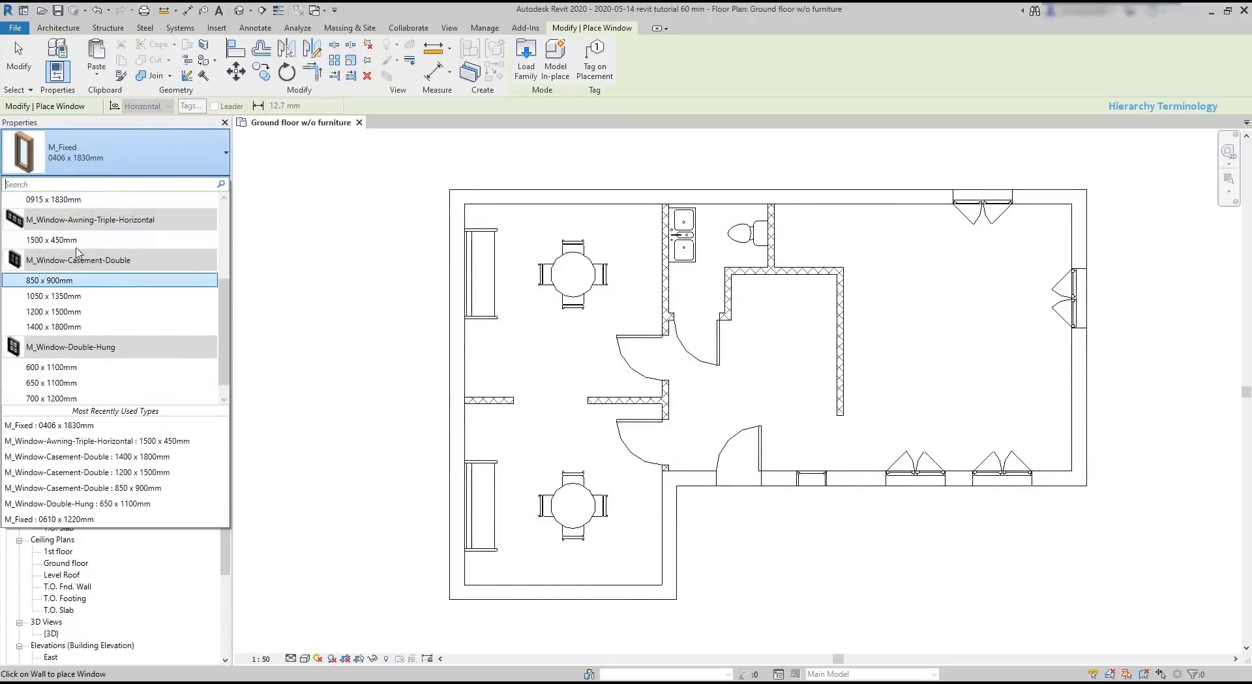
{"action": "mouse_move", "coordinate": [99, 239]}
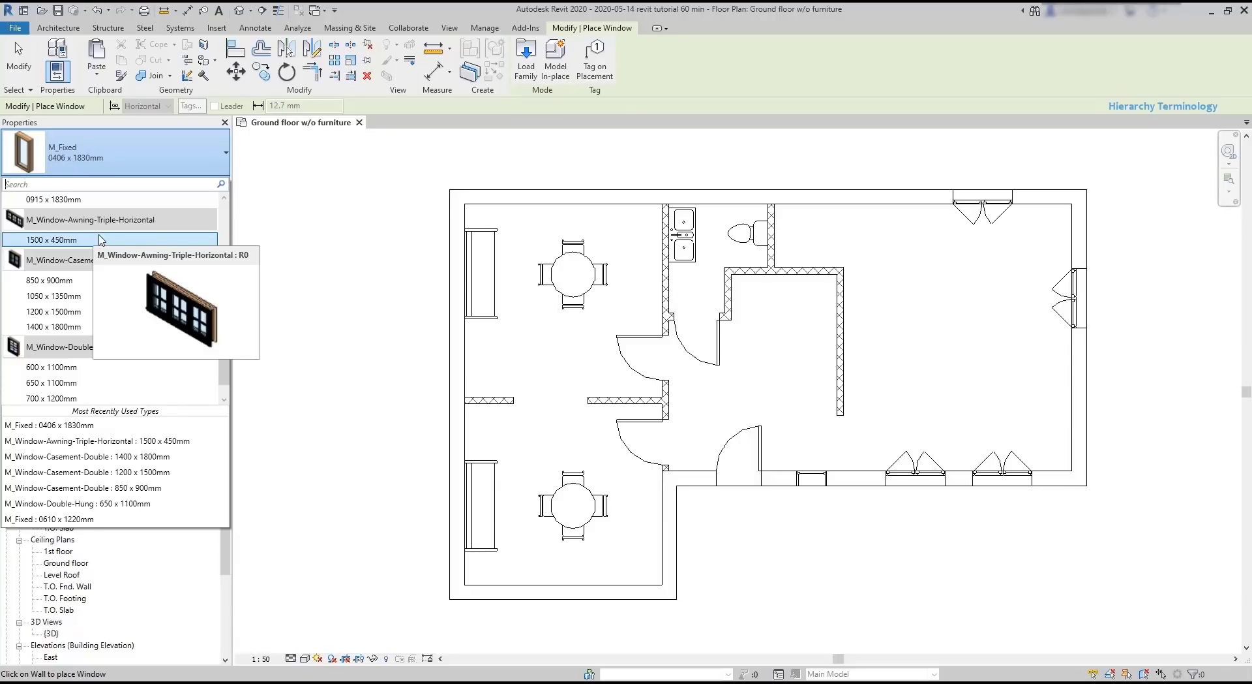
{"action": "left_click", "coordinate": [100, 239]}
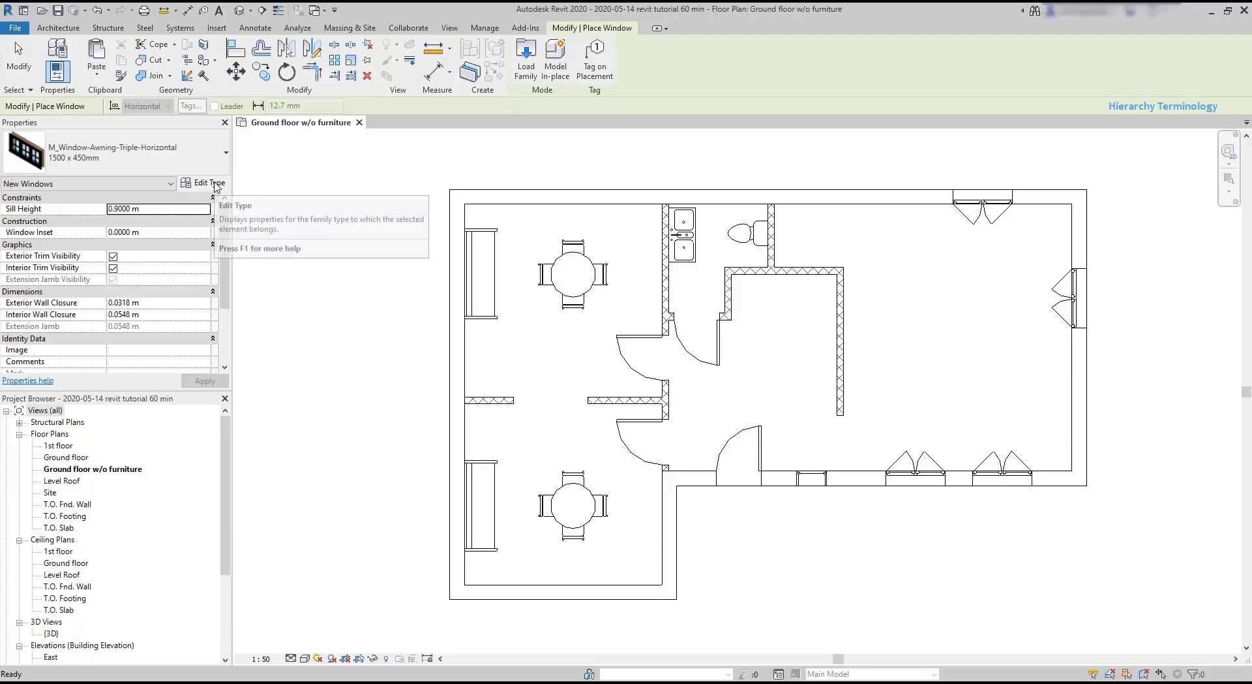
Step: Examine the type properties of the 1500 x 450mm awning window, from construction and materials to dimensions and identity data
{"action": "left_click", "coordinate": [216, 186]}
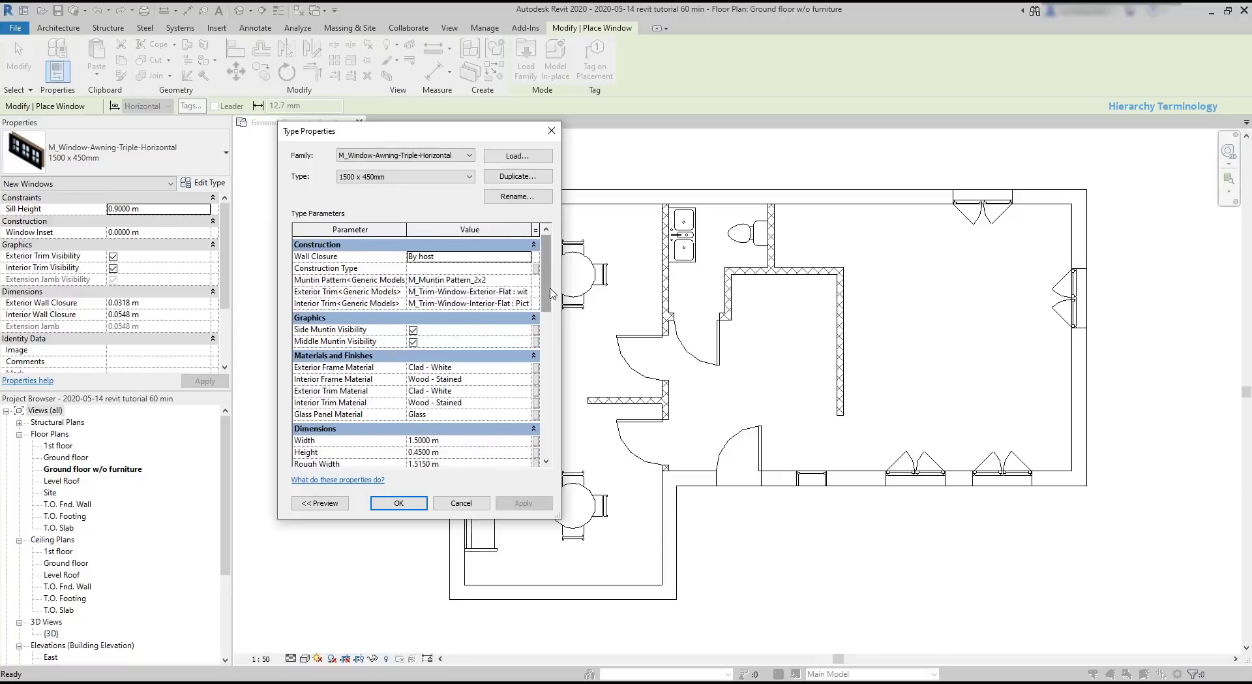
{"action": "scroll", "coordinate": [546, 313], "scroll_direction": "down", "scroll_amount": 2}
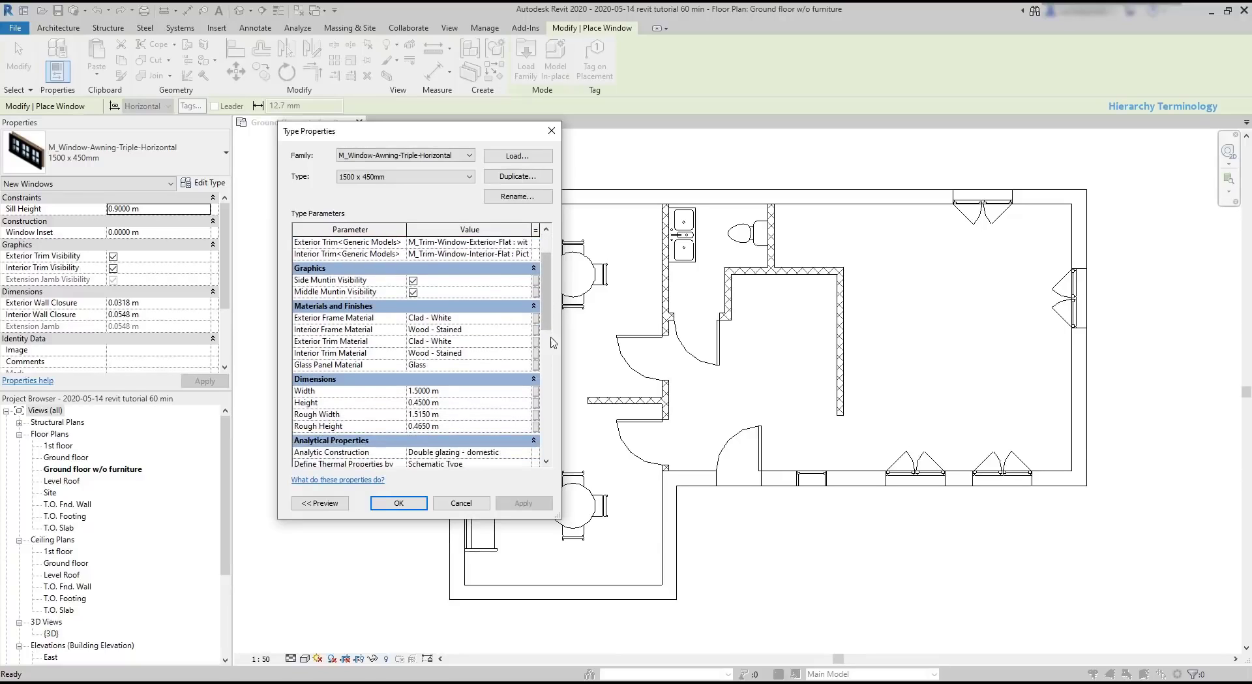
{"action": "scroll", "coordinate": [555, 342], "scroll_direction": "down", "scroll_amount": 2}
{"action": "scroll", "coordinate": [555, 342], "scroll_direction": "down", "scroll_amount": 6}
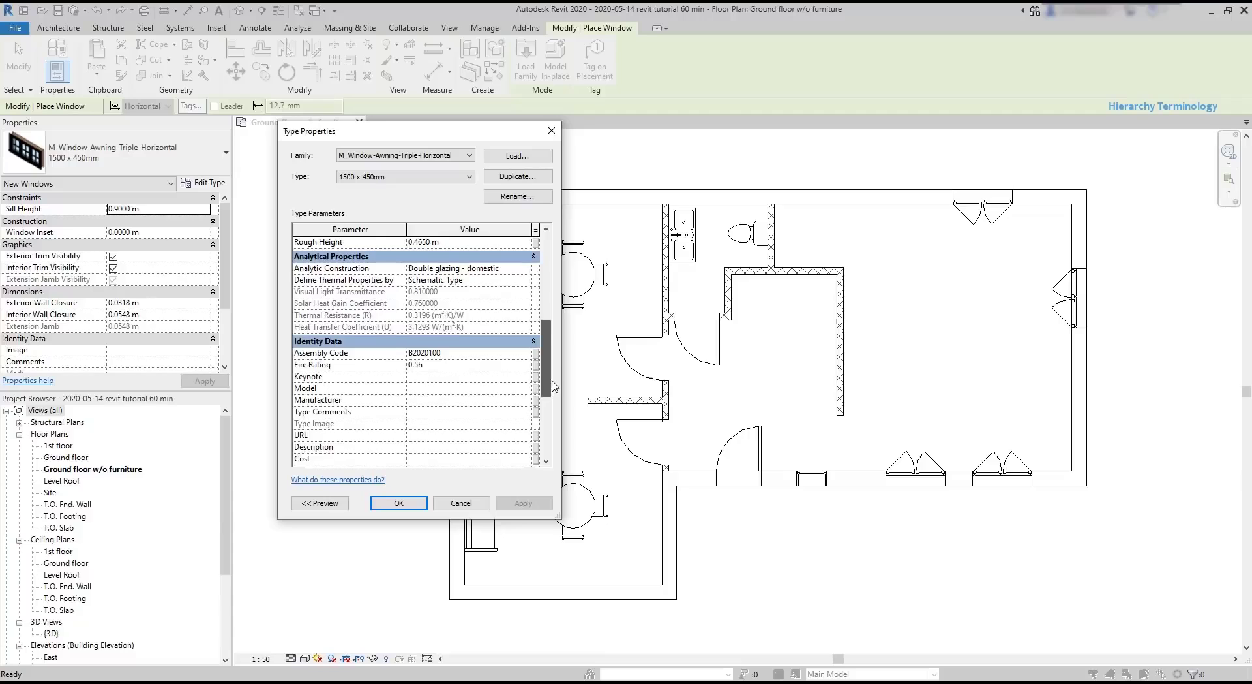
{"action": "left_click_drag", "start_coordinate": [567, 403], "coordinate": [560, 287]}
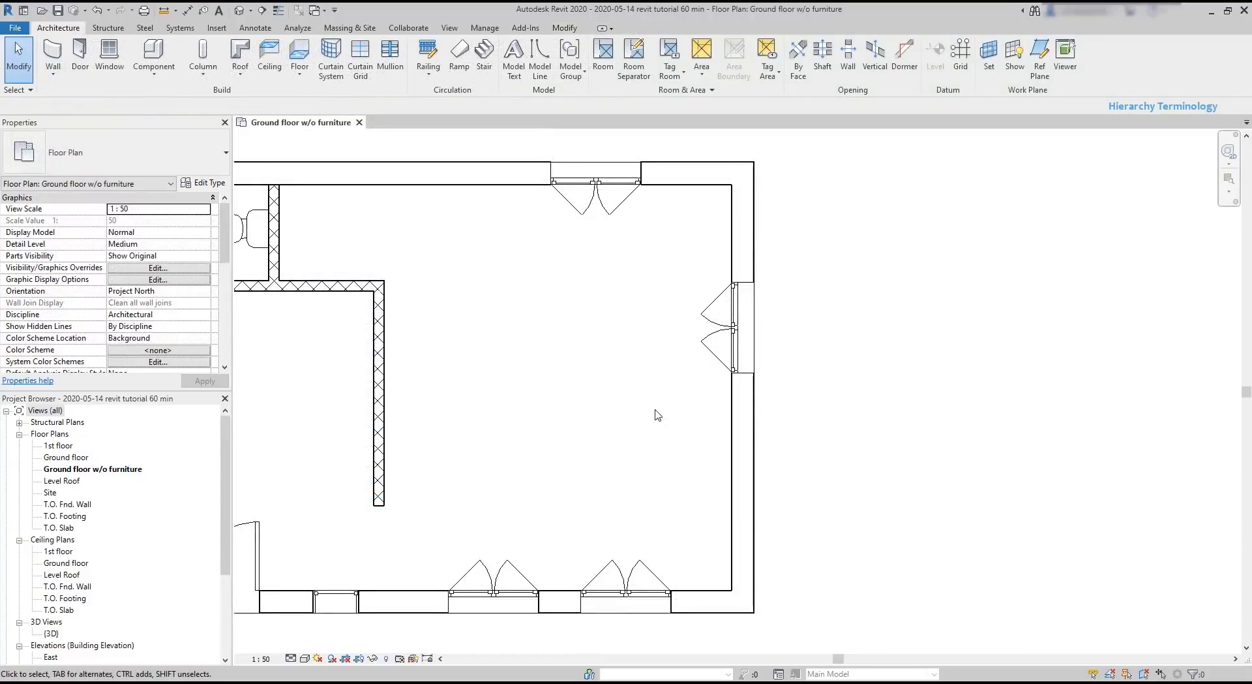
Step: Set the type width of the north wall's M_Window-Casement-Double window to 1.3 m
{"action": "left_click", "coordinate": [600, 189]}
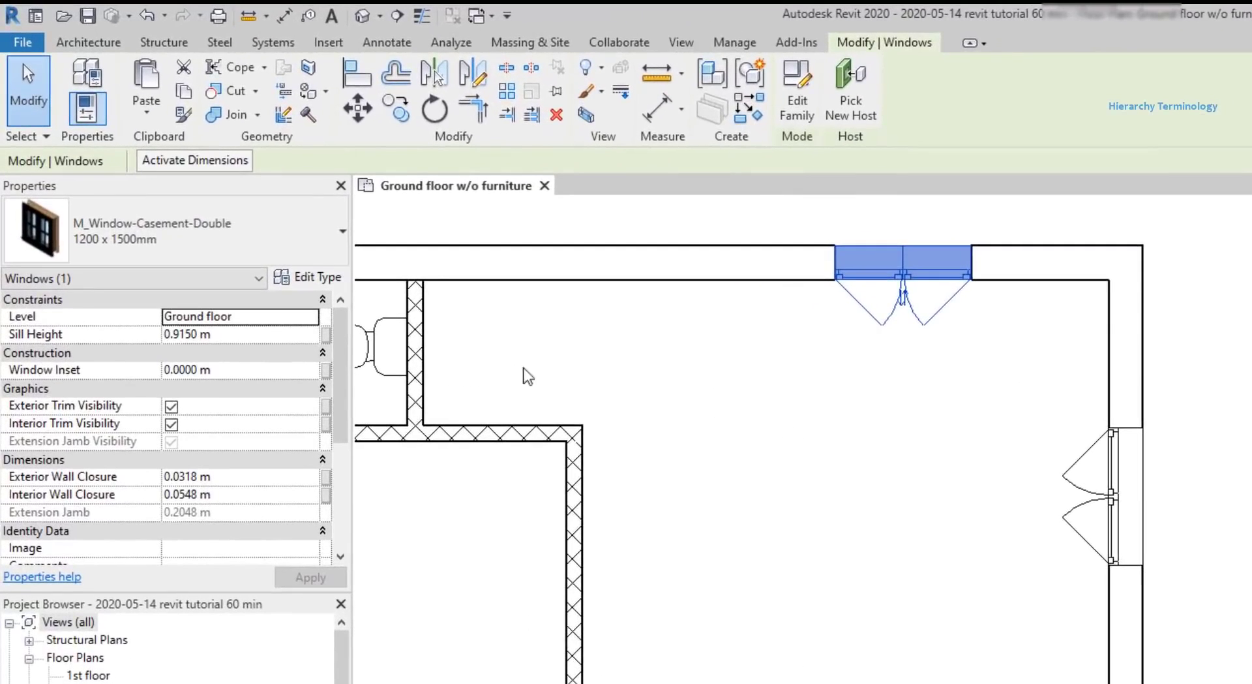
{"action": "left_click", "coordinate": [302, 276]}
{"action": "left_click_drag", "start_coordinate": [666, 476], "coordinate": [634, 476]}
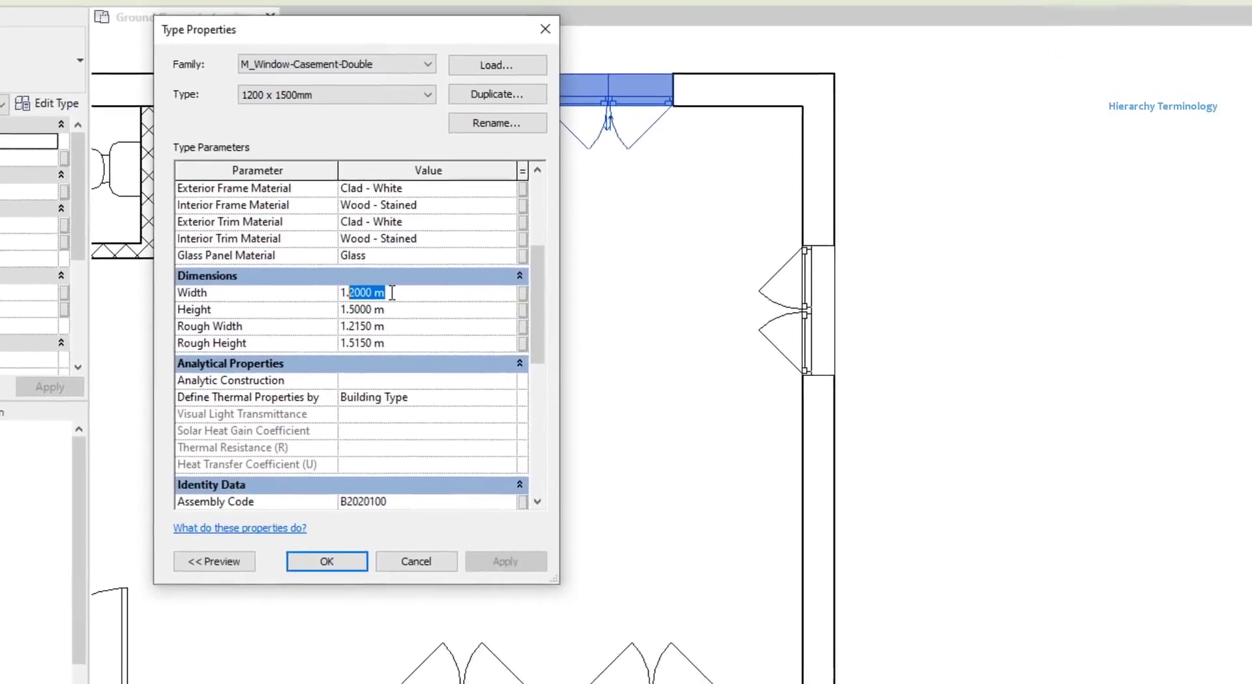
{"action": "type", "text": "3"}
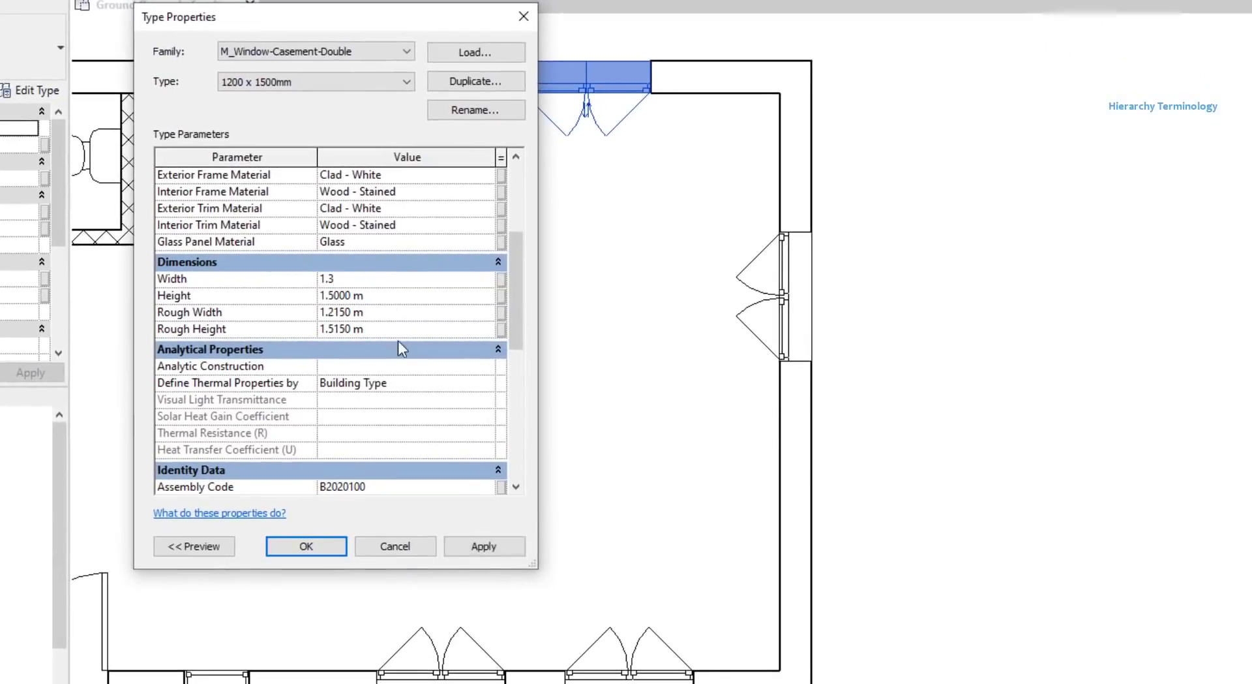
{"action": "left_click", "coordinate": [308, 550]}
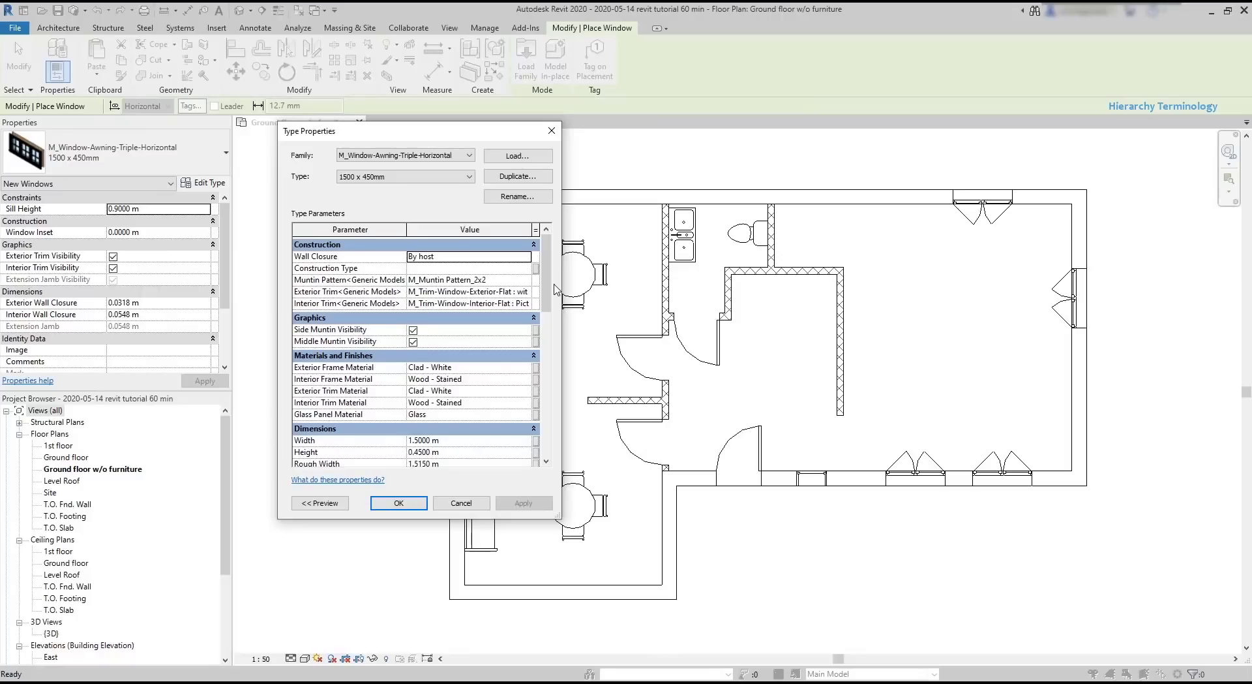
Step: Duplicate the M_Window-Awning-Triple-Horizontal 1500 x 450mm type and name the copy 1200 x 400mm
{"action": "left_click", "coordinate": [536, 182]}
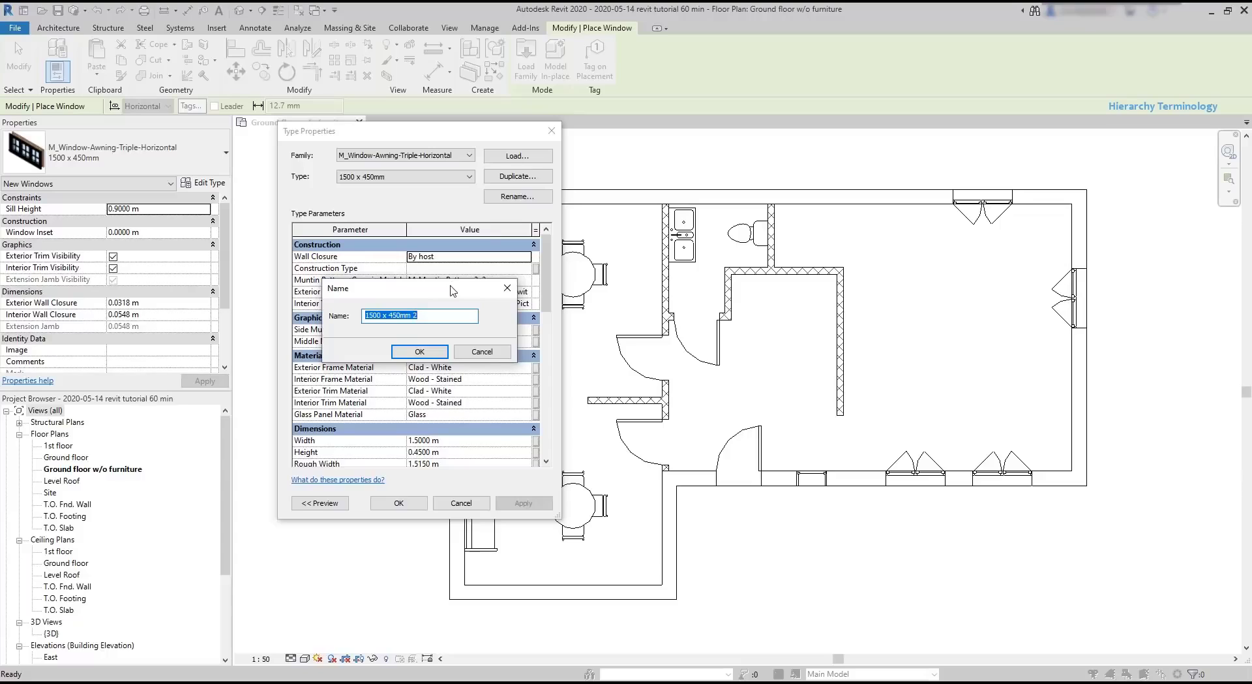
{"action": "left_click_drag", "start_coordinate": [453, 290], "coordinate": [772, 272]}
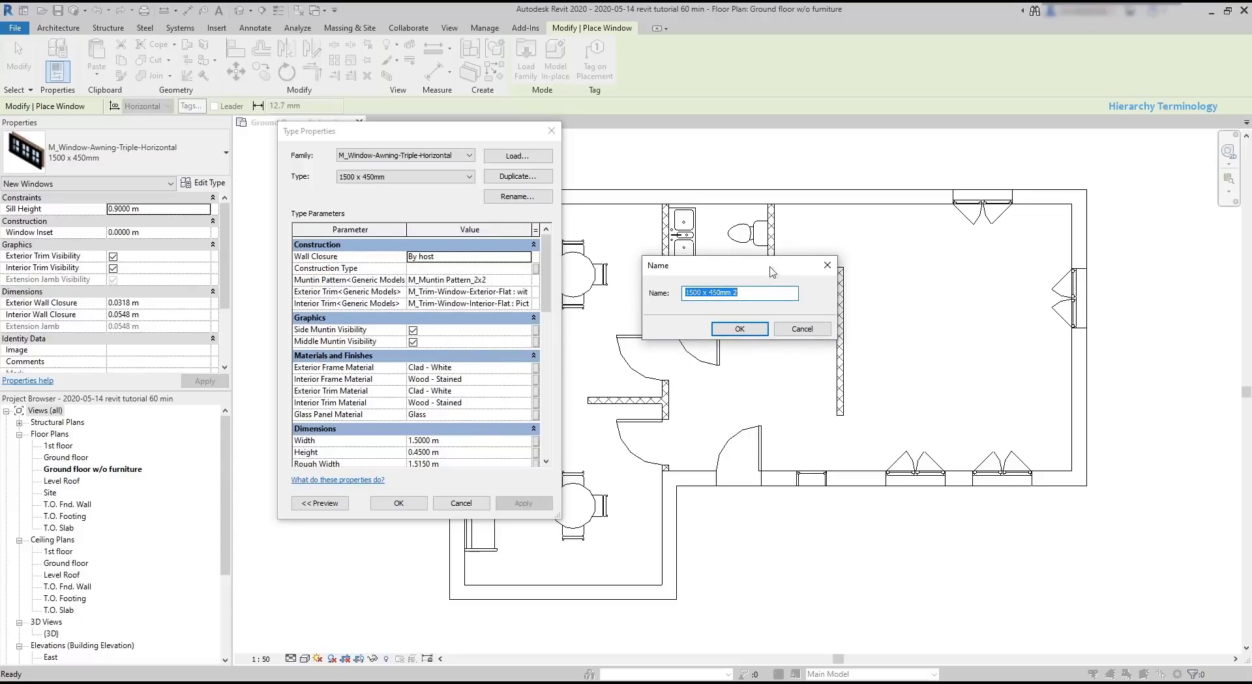
{"action": "type", "text": "1200 x 400mm"}
{"action": "left_click", "coordinate": [725, 329]}
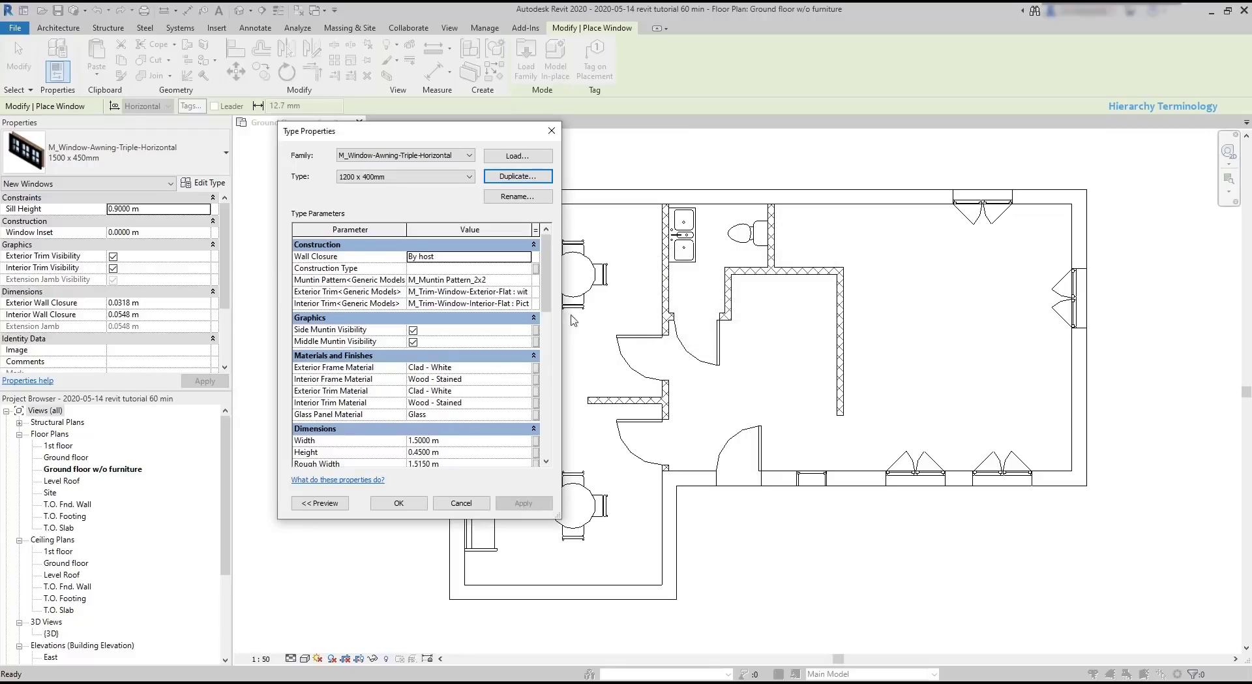
Step: Set the 1200 x 400mm type's width to 1.2 m and height to 0.40 m, and accept the type properties
{"action": "left_click_drag", "start_coordinate": [549, 281], "coordinate": [551, 341]}
{"action": "left_click", "coordinate": [428, 280]}
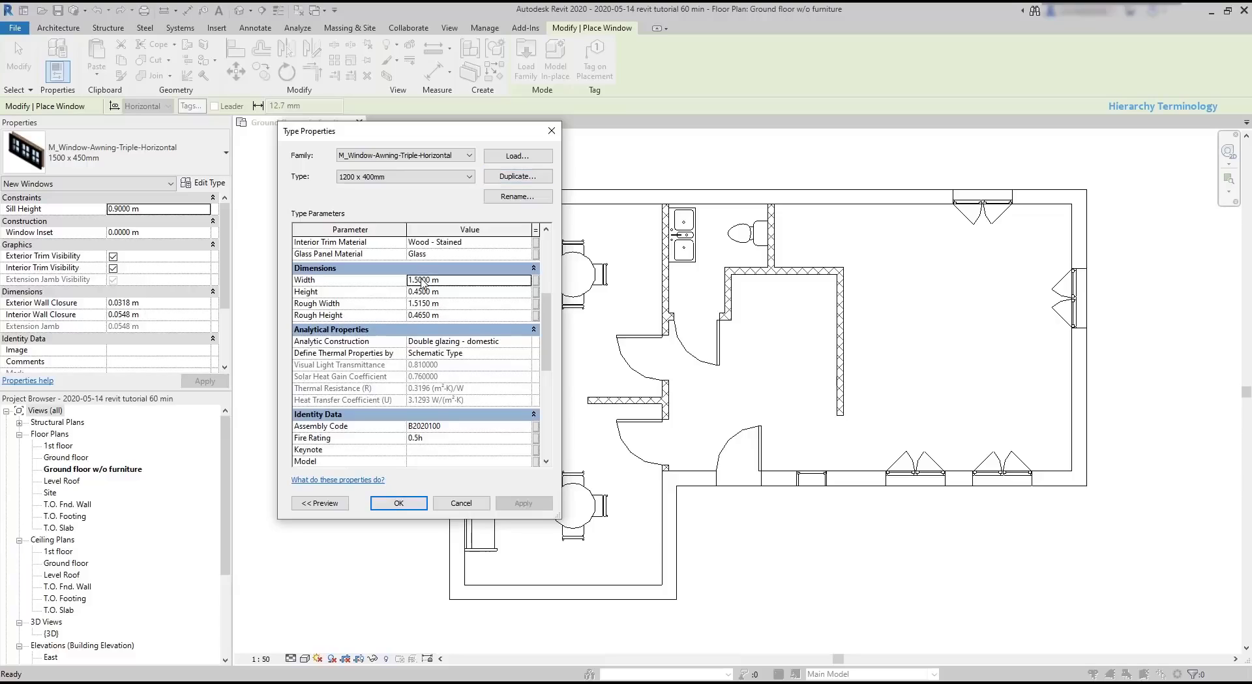
{"action": "type", "text": "1.2"}
{"action": "left_click", "coordinate": [452, 296]}
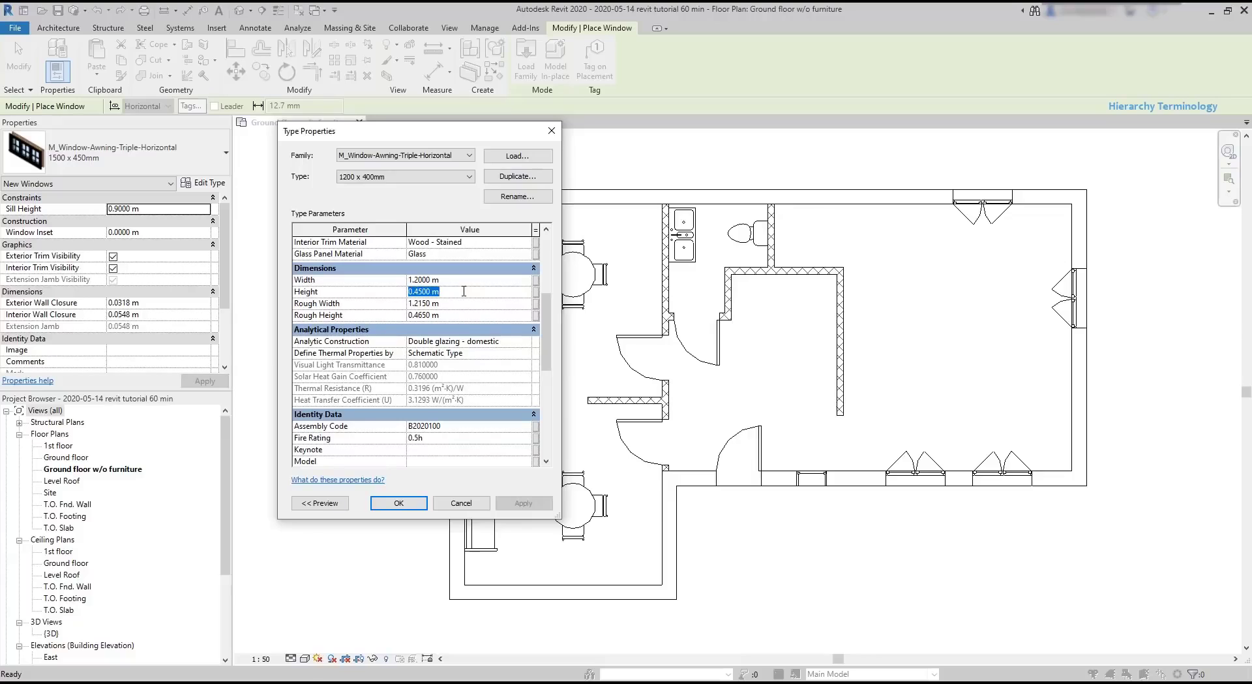
{"action": "type", "text": "0.40"}
{"action": "left_click", "coordinate": [413, 504]}
Step: Choose the M_Window-Awning-Triple-Horizontal 1500 x 450mm type and try placing a window in the north wall
{"action": "left_click", "coordinate": [222, 158]}
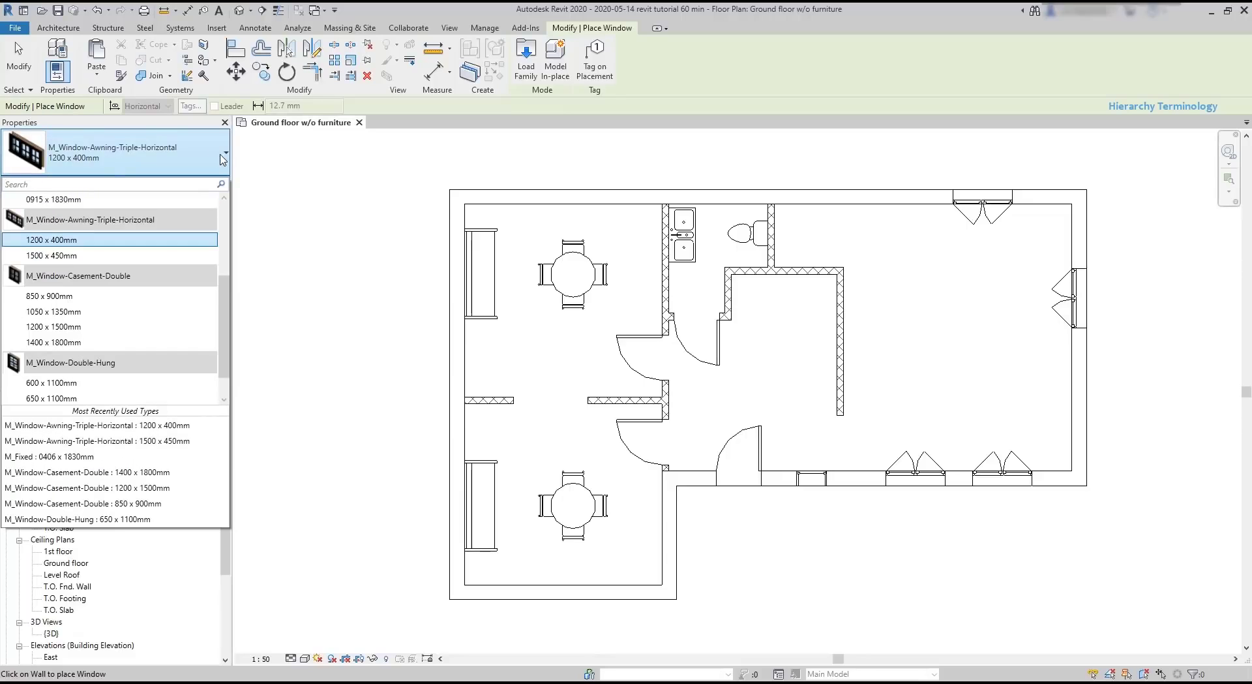
{"action": "left_click", "coordinate": [149, 260]}
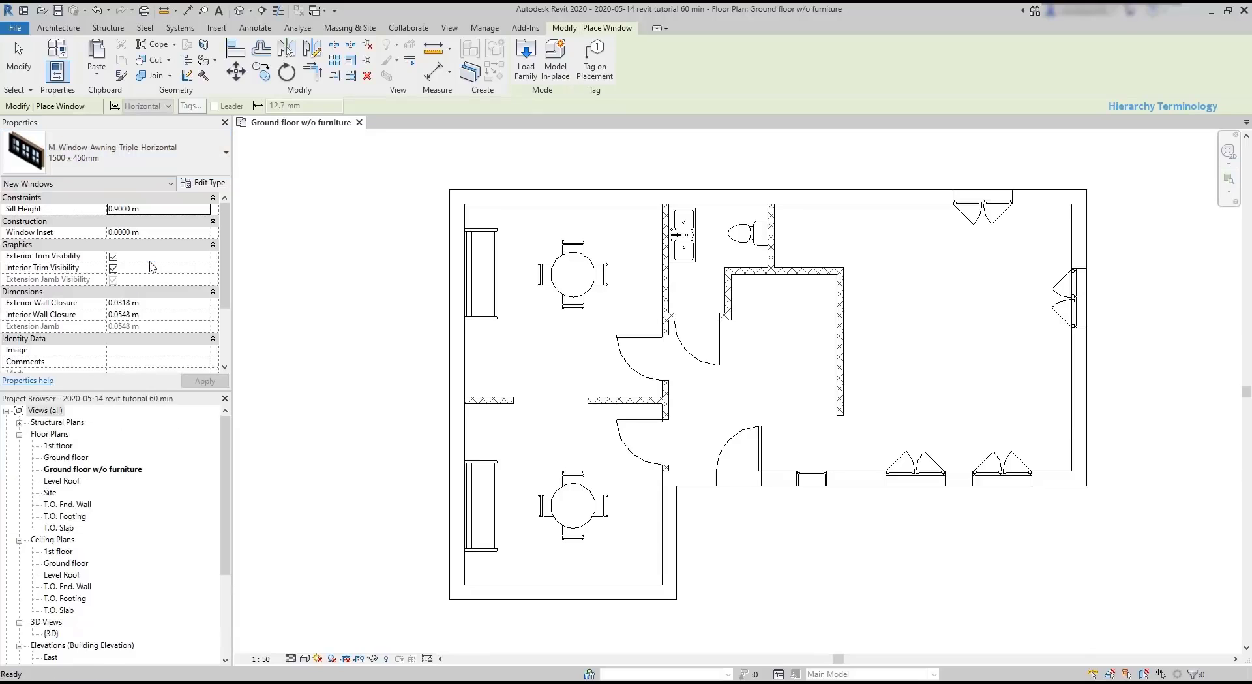
{"action": "left_click", "coordinate": [846, 204]}
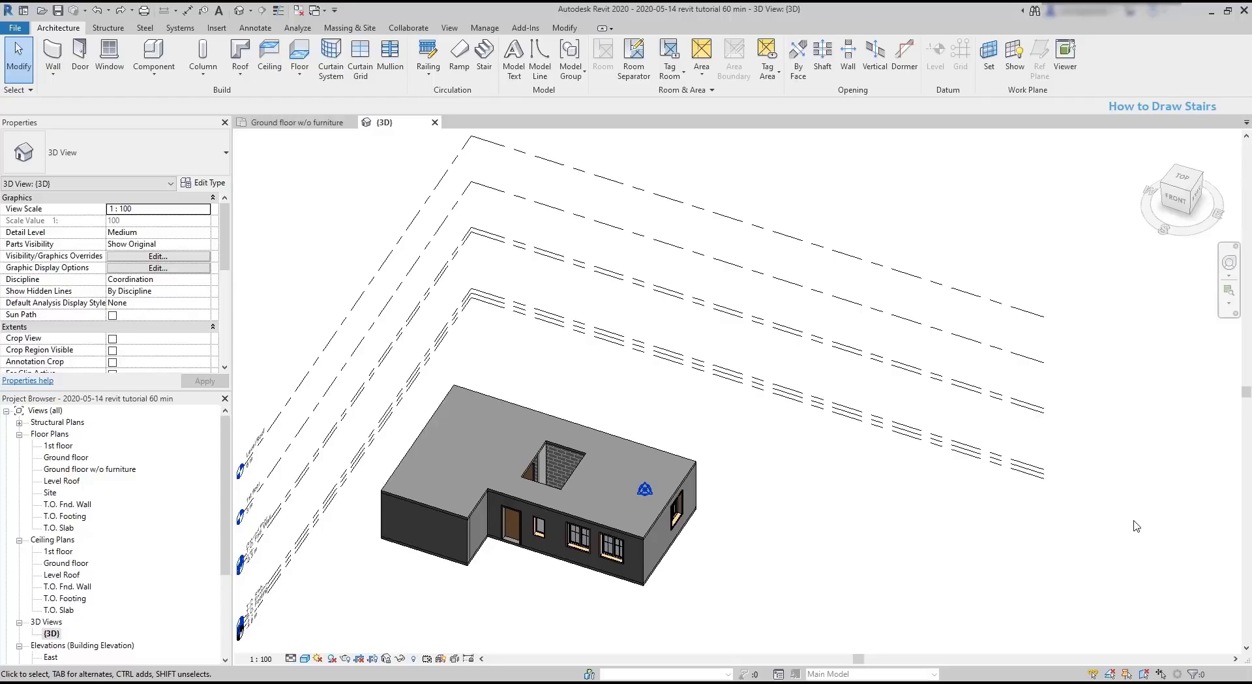
Step: Select all the levels in the 3D view and hide their whole category in this view
{"action": "left_click_drag", "start_coordinate": [1060, 533], "coordinate": [941, 244]}
{"action": "right_click", "coordinate": [935, 233]}
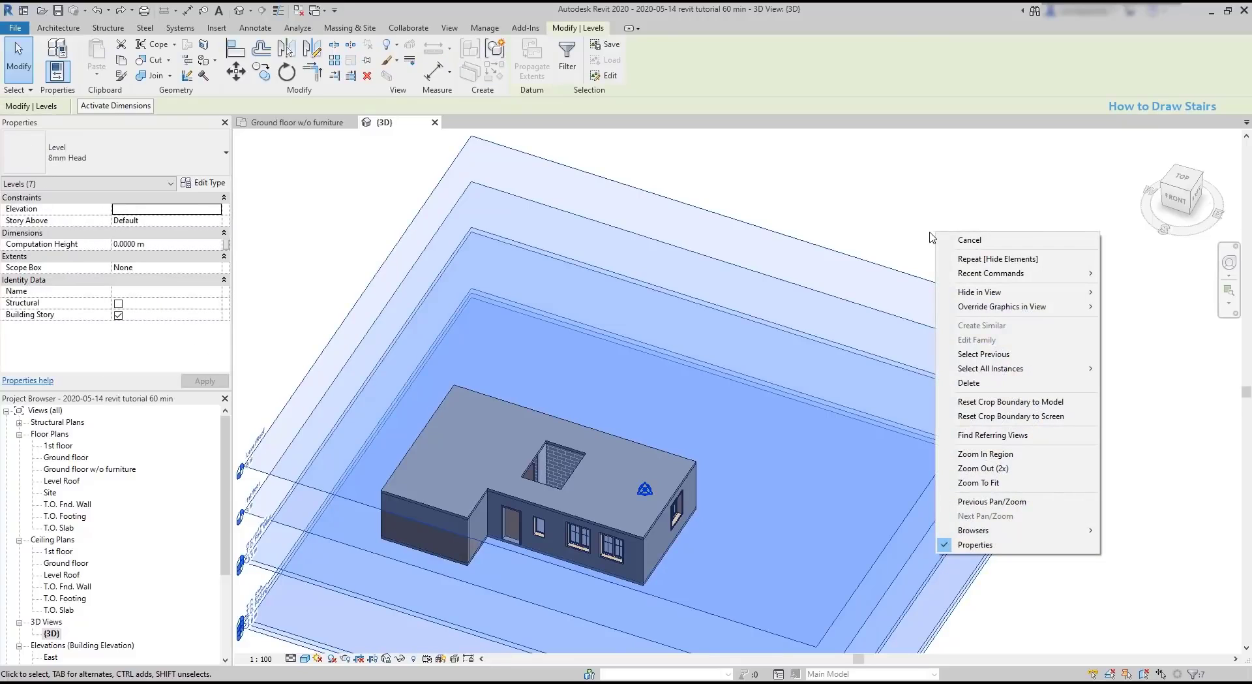
{"action": "mouse_move", "coordinate": [1057, 294]}
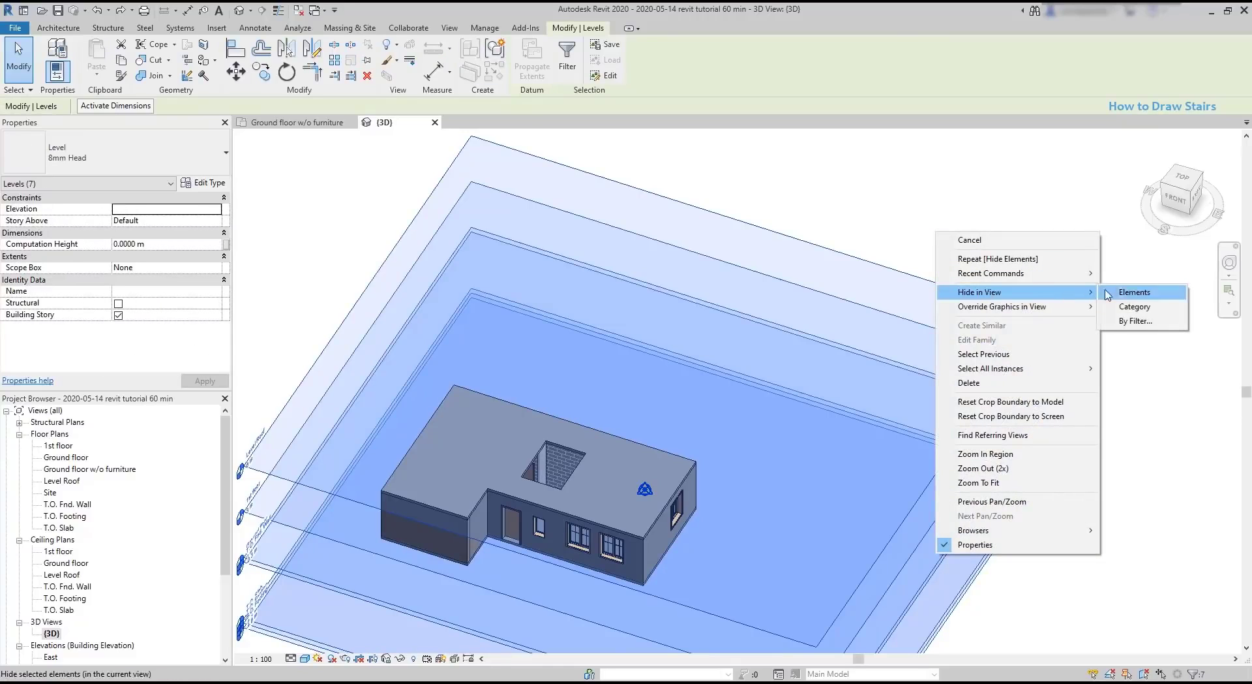
{"action": "left_click", "coordinate": [1135, 306]}
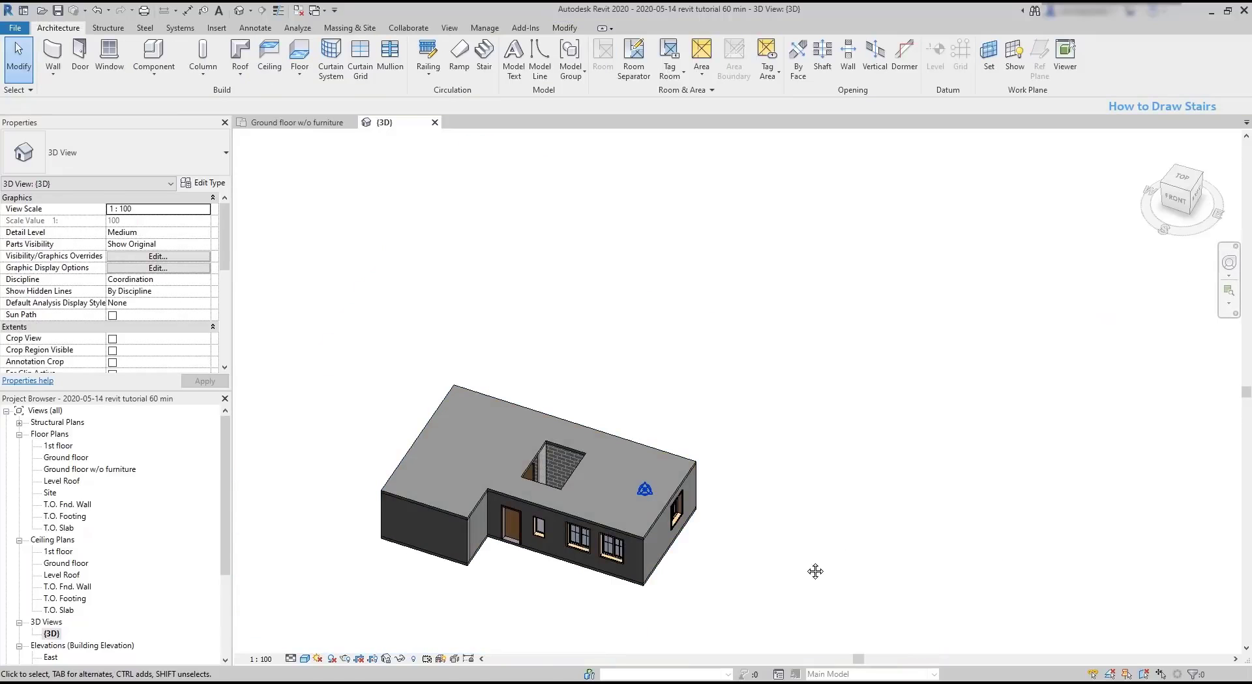
Step: Duplicate the {3D} view and rename the copy as 3D - Ground floor inside
{"action": "middle_click_drag", "start_coordinate": [814, 569], "coordinate": [927, 494]}
{"action": "scroll", "coordinate": [685, 417], "scroll_direction": "up", "scroll_amount": 4}
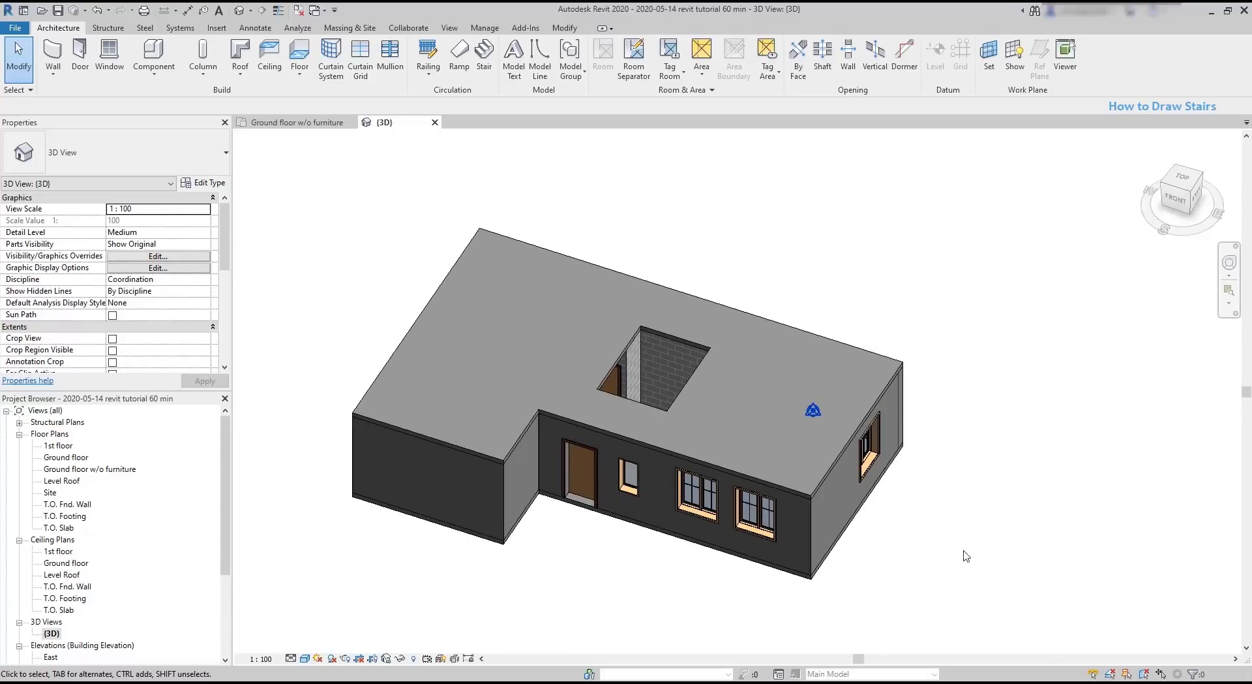
{"action": "right_click", "coordinate": [51, 633]}
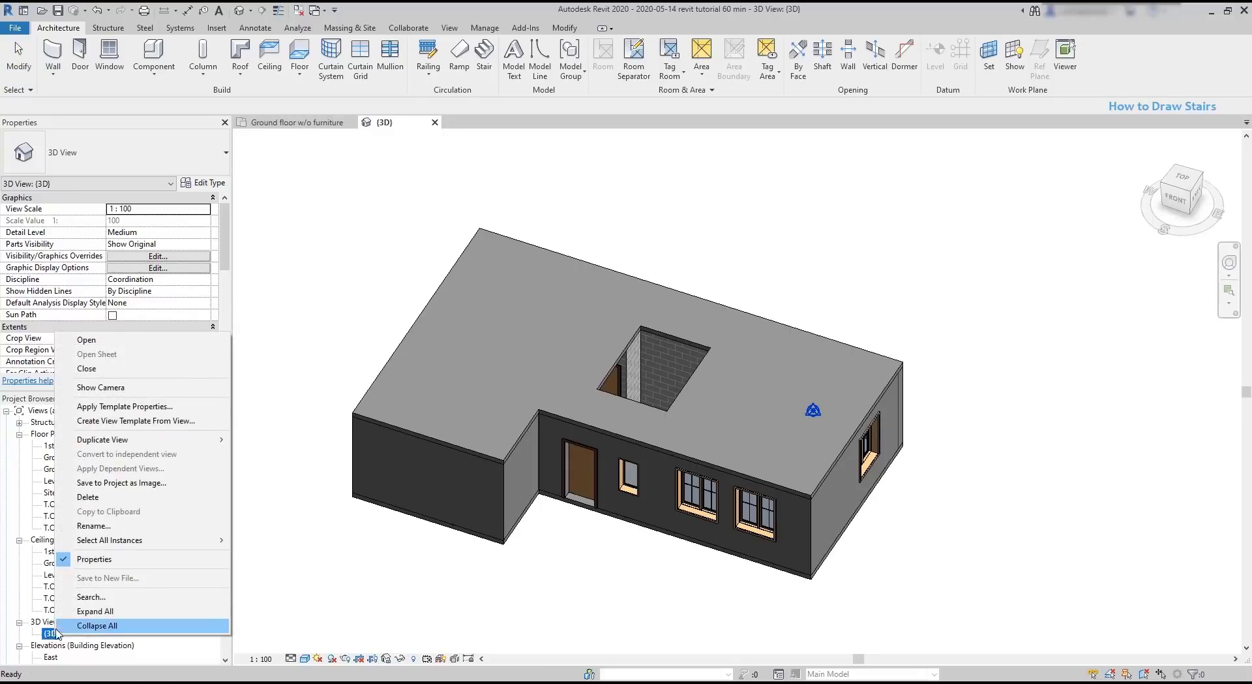
{"action": "mouse_move", "coordinate": [180, 441]}
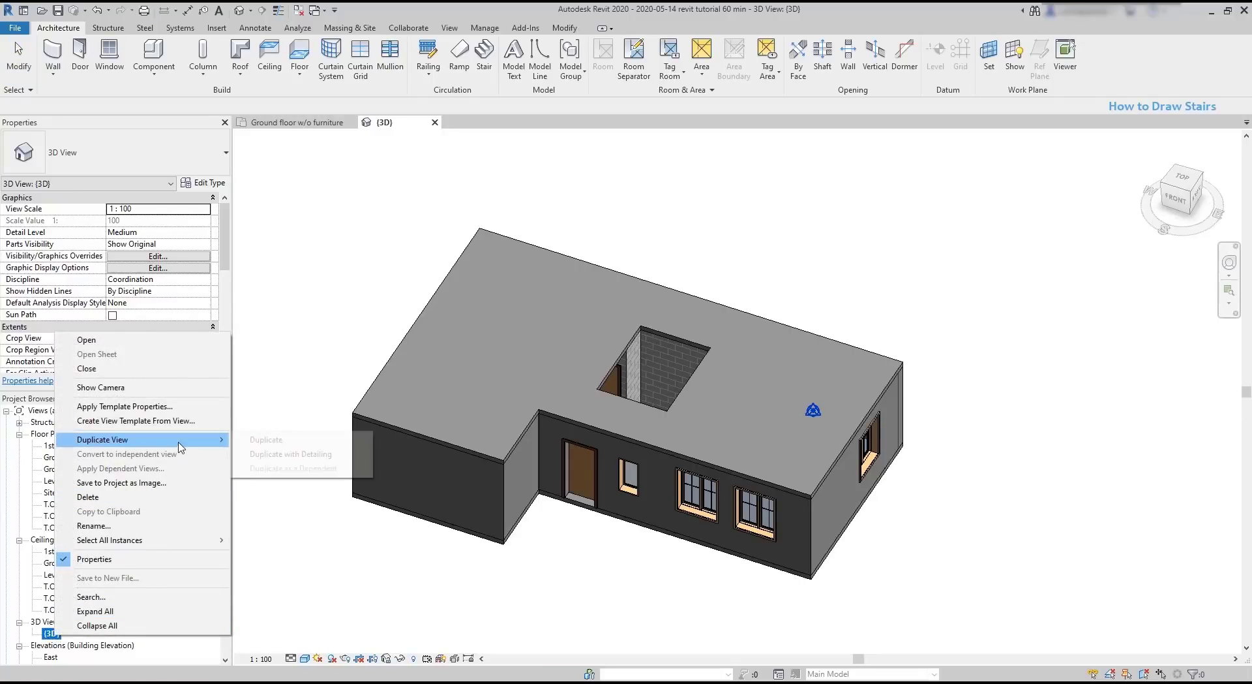
{"action": "left_click", "coordinate": [298, 438]}
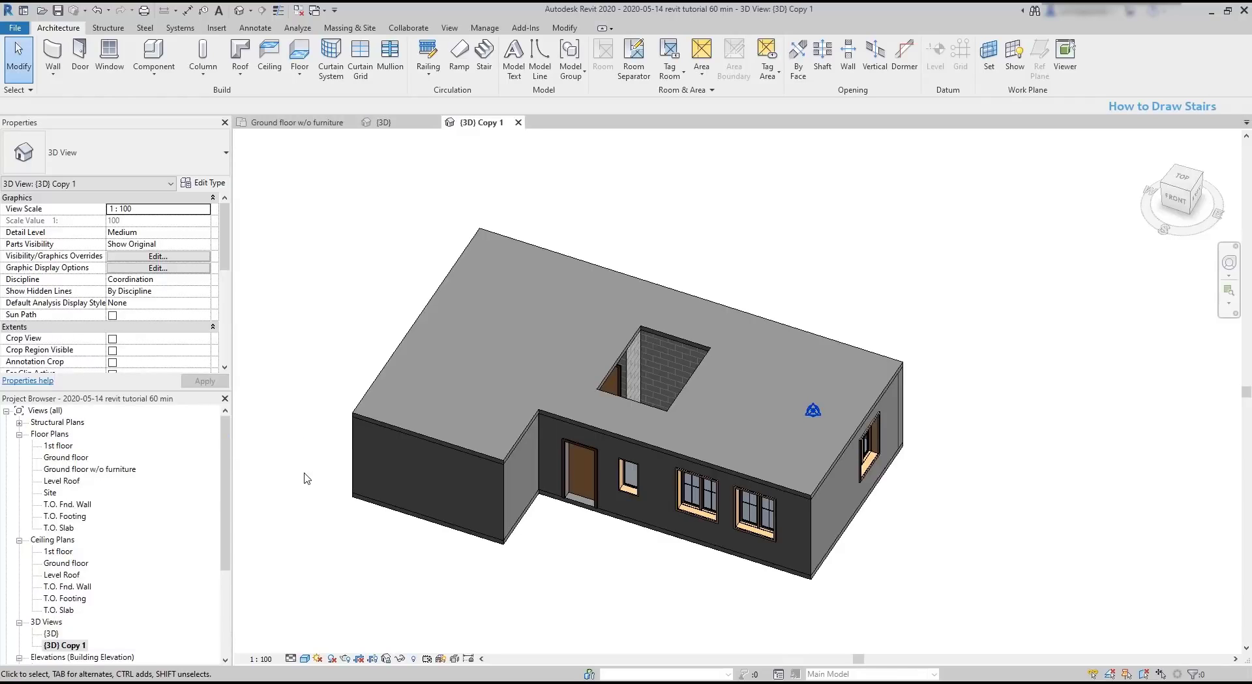
{"action": "left_click", "coordinate": [82, 647]}
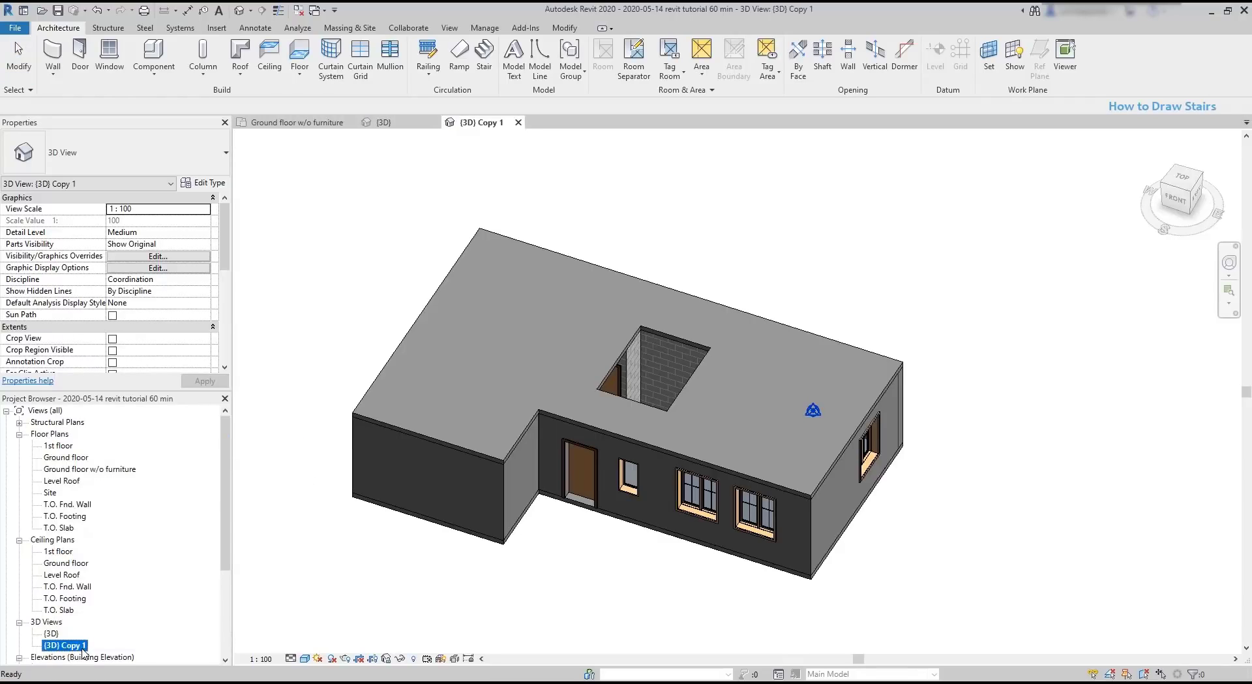
{"action": "left_click", "coordinate": [72, 645]}
{"action": "type", "text": "3D - Ground floor inside"}
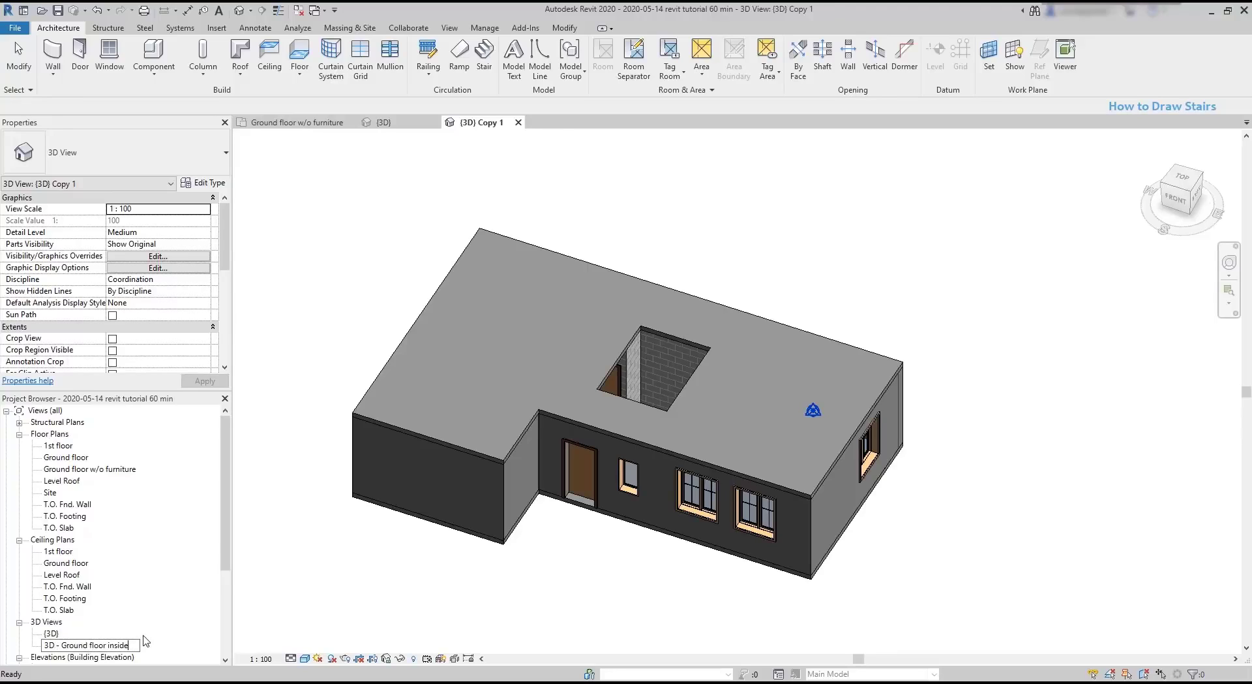
{"action": "key", "text": "Return"}
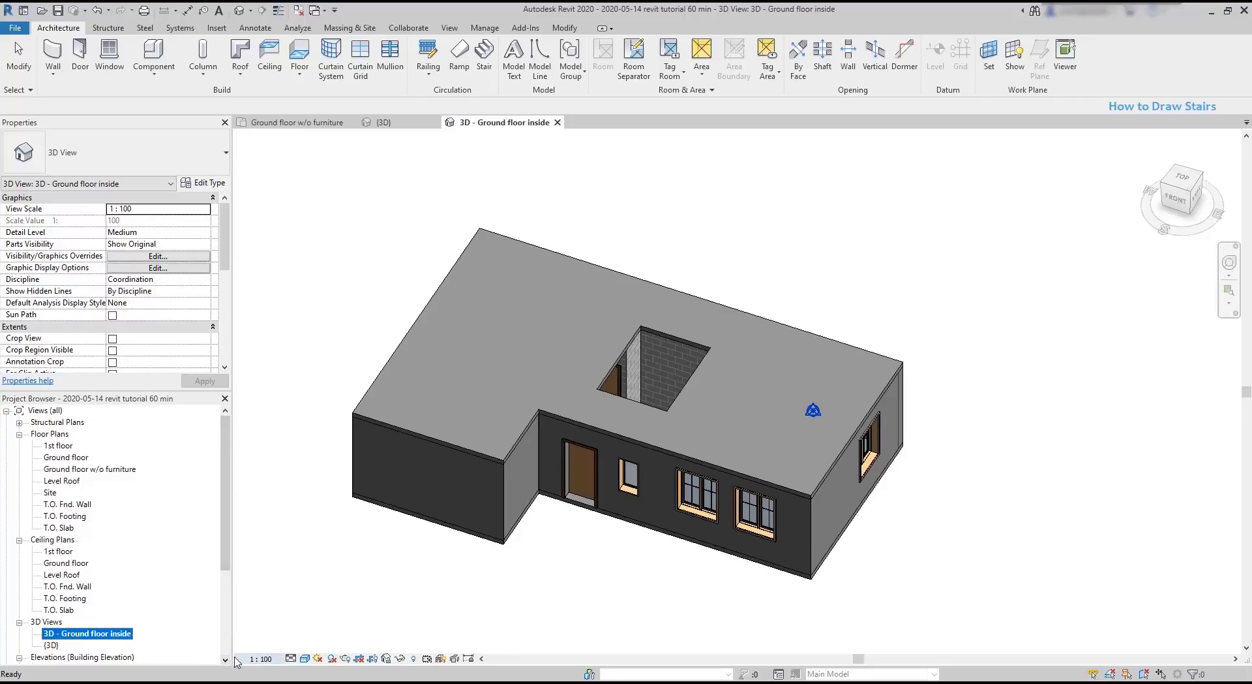
Step: Hide the 1st floor slab as an element in the 3D - Ground floor inside view
{"action": "left_click", "coordinate": [785, 456]}
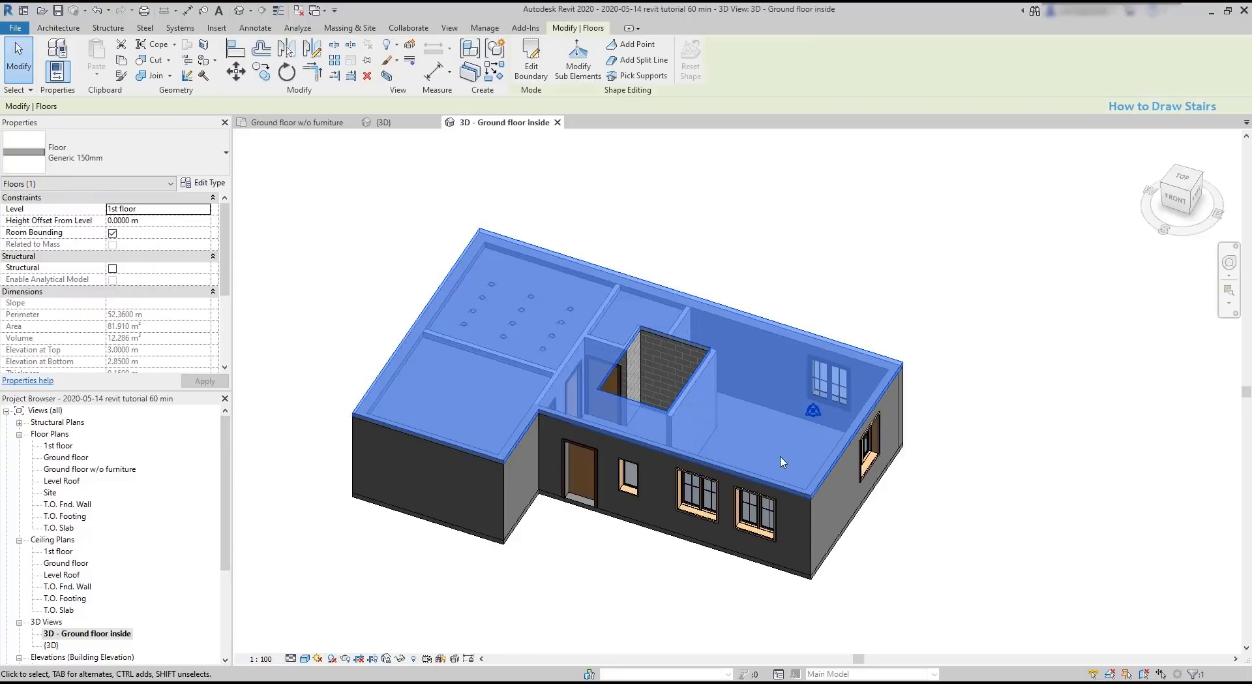
{"action": "right_click", "coordinate": [783, 461]}
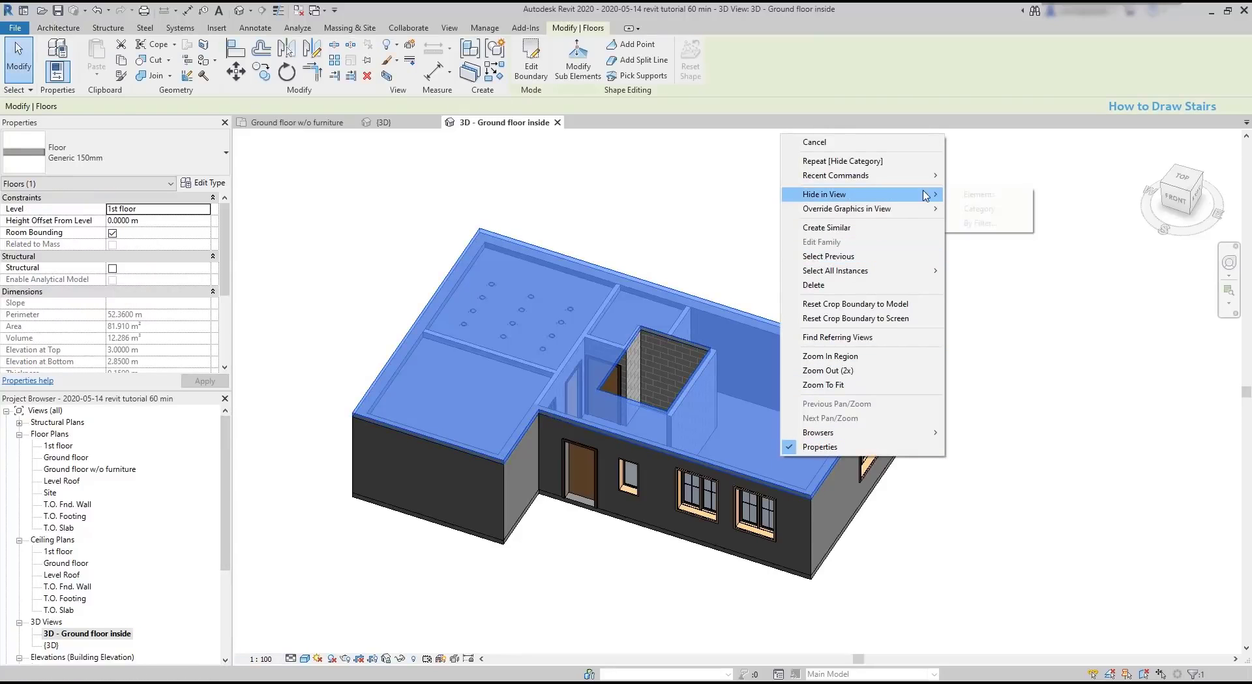
{"action": "mouse_move", "coordinate": [933, 194]}
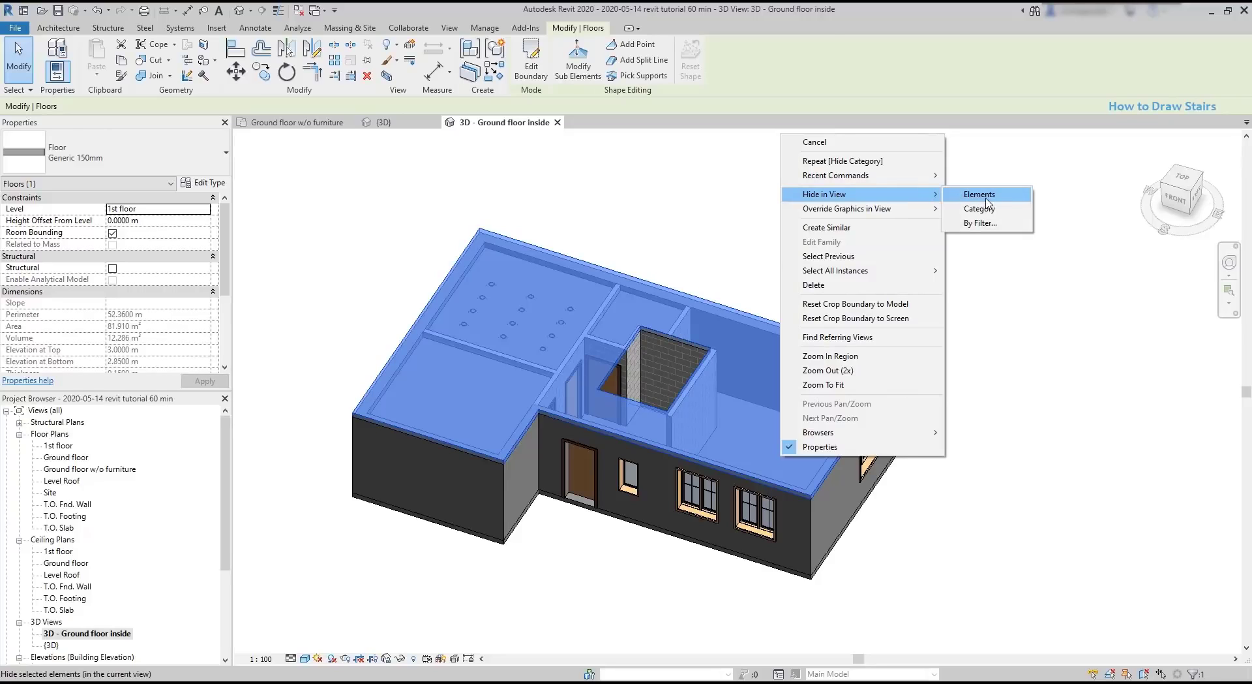
{"action": "left_click", "coordinate": [986, 196]}
Step: Hide the whole ceilings category in this view, starting from the 600 x 600mm grid ceiling
{"action": "scroll", "coordinate": [504, 273], "scroll_direction": "up", "scroll_amount": 3}
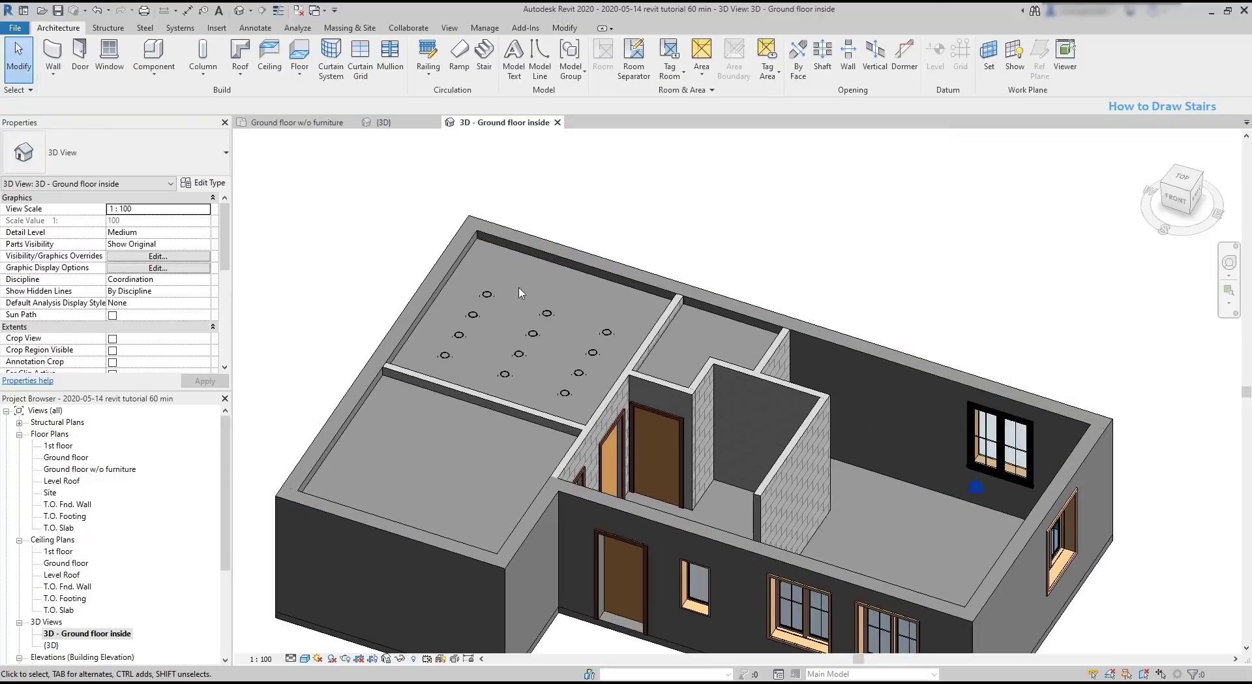
{"action": "left_click", "coordinate": [598, 292]}
{"action": "right_click", "coordinate": [596, 290]}
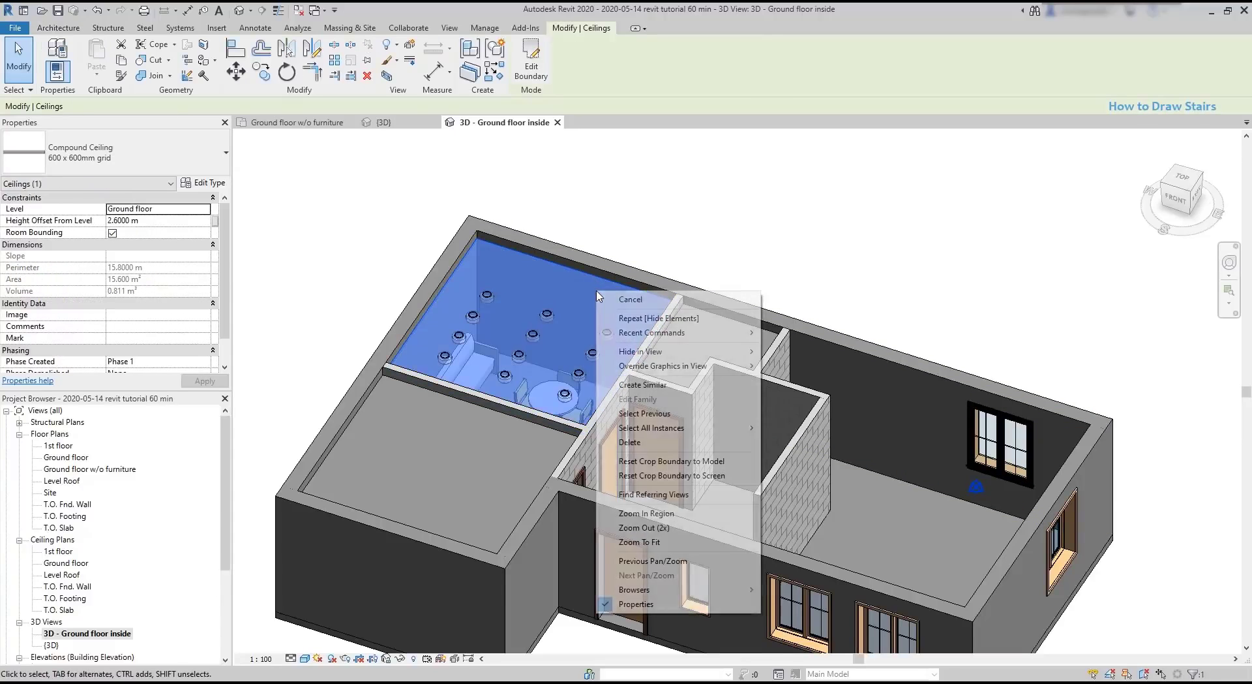
{"action": "mouse_move", "coordinate": [677, 359]}
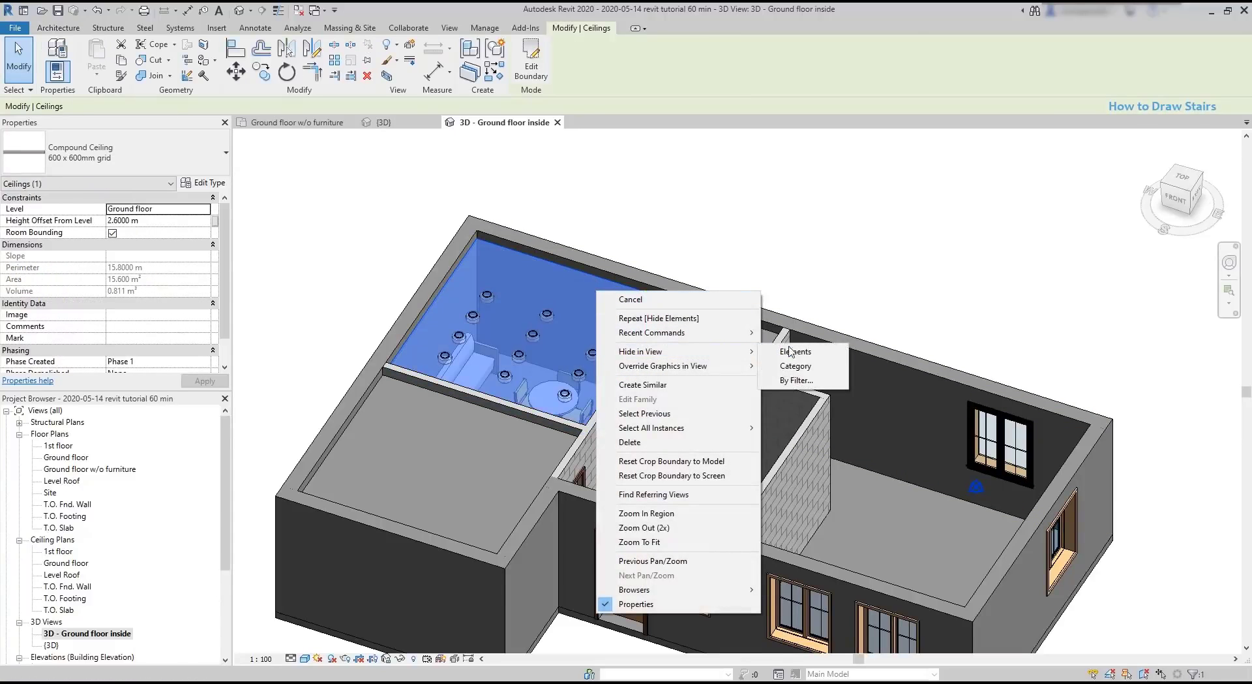
{"action": "left_click", "coordinate": [797, 366]}
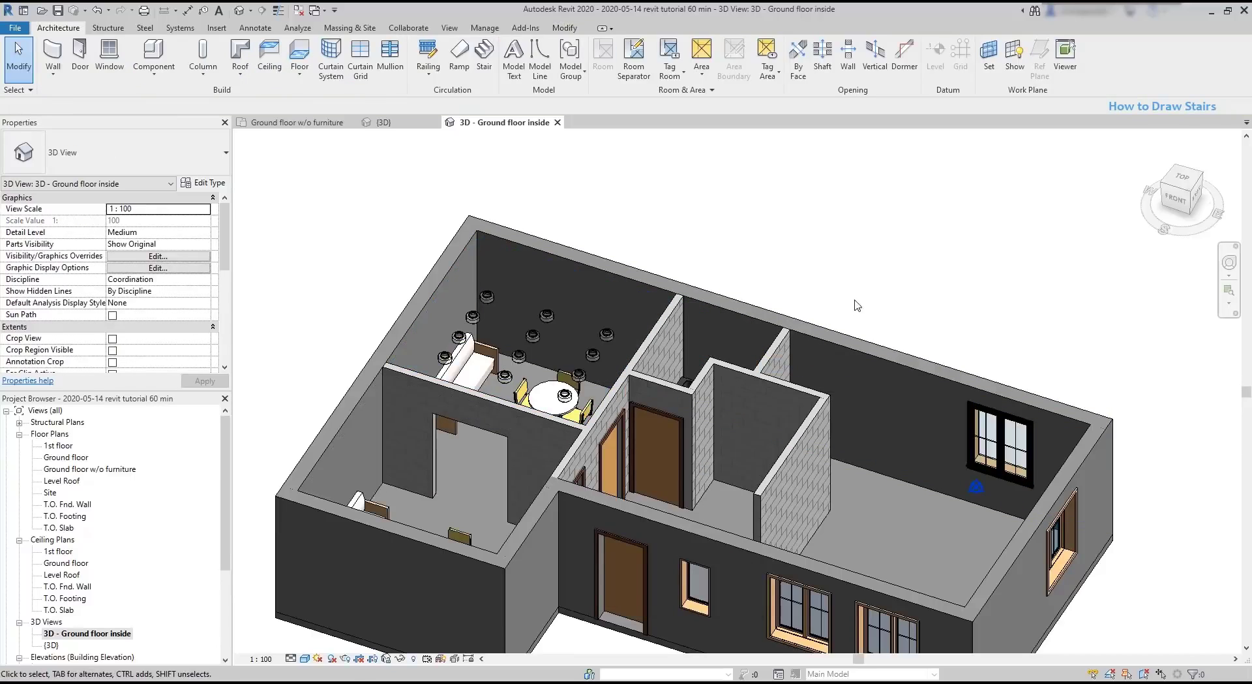
Step: Hide the category of the arrayed ceiling light groups in this view
{"action": "left_click", "coordinate": [608, 334]}
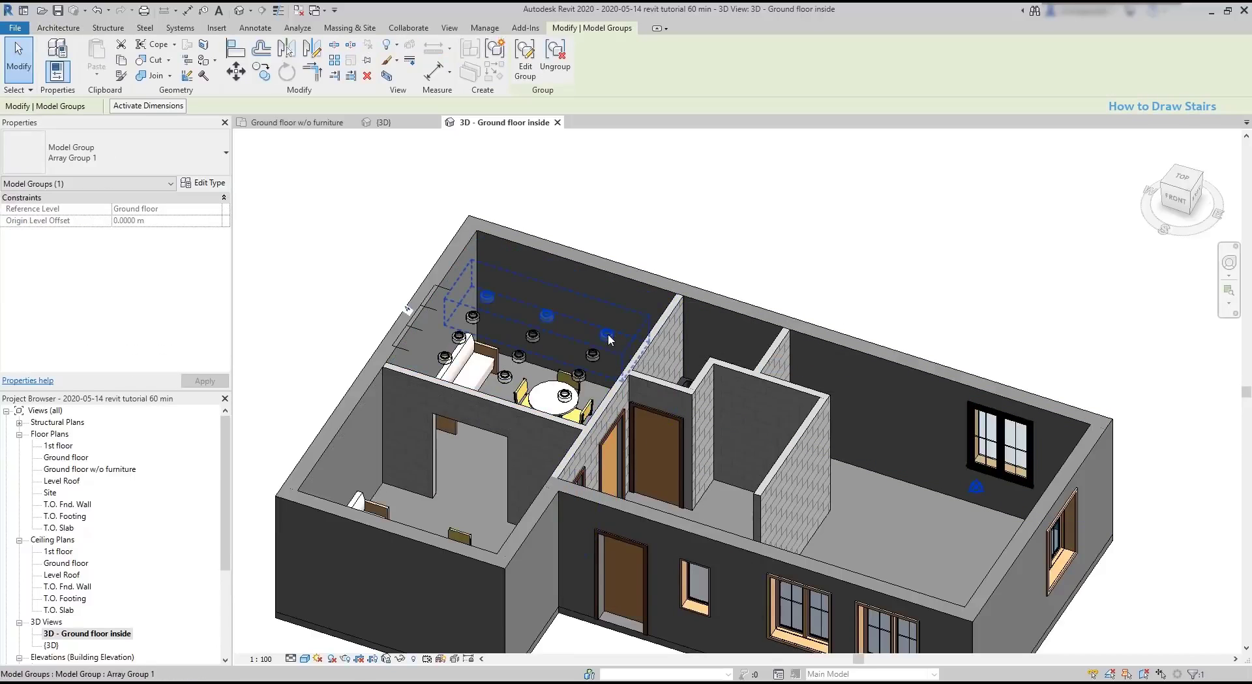
{"action": "right_click", "coordinate": [608, 334]}
{"action": "mouse_move", "coordinate": [697, 396]}
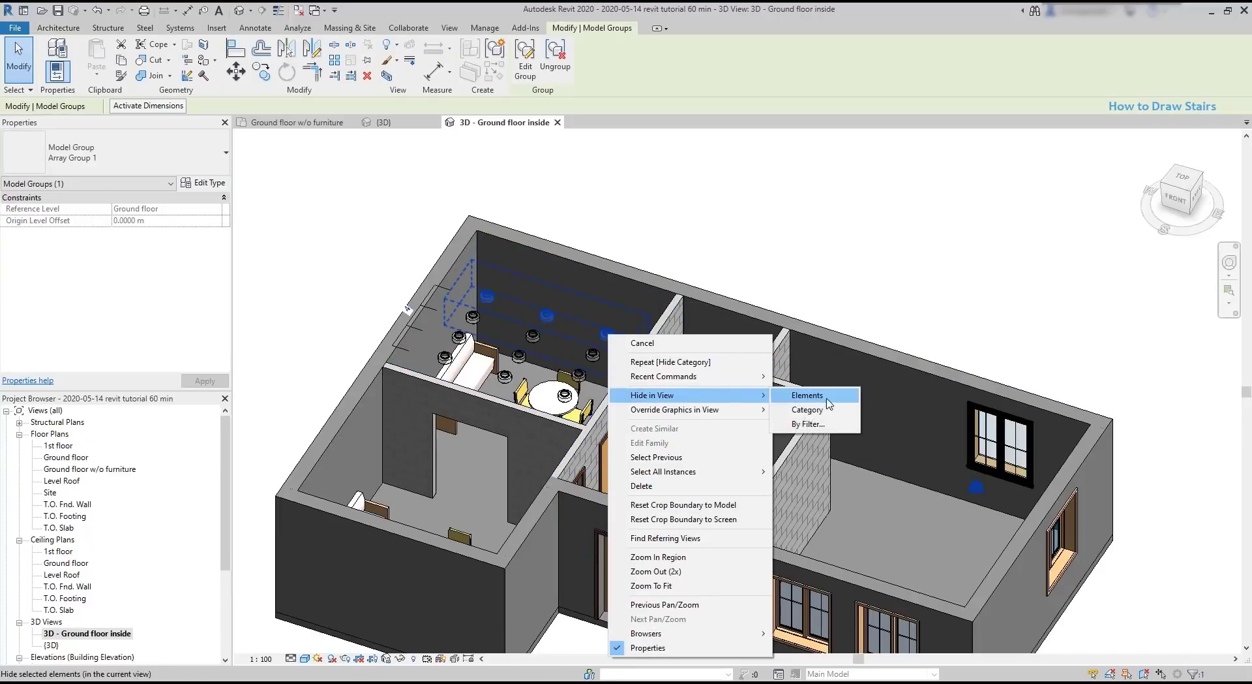
{"action": "left_click", "coordinate": [844, 419]}
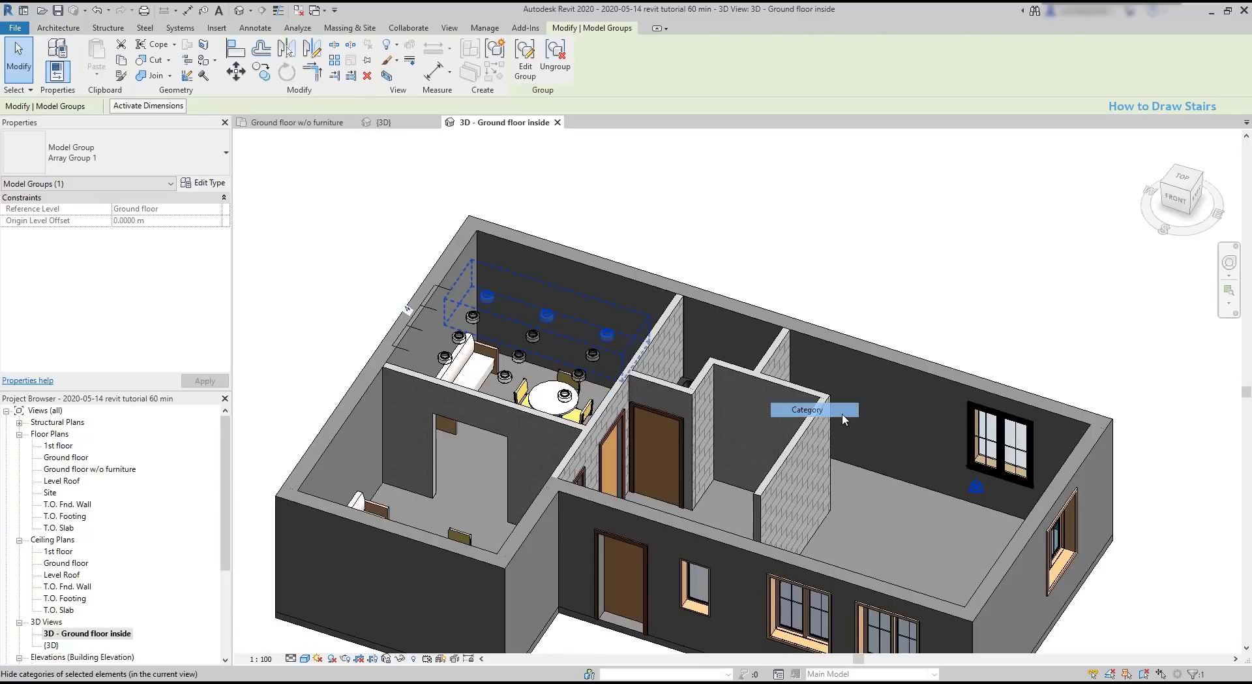
{"action": "middle_click_drag", "start_coordinate": [827, 285], "coordinate": [735, 439], "text": "shift"}
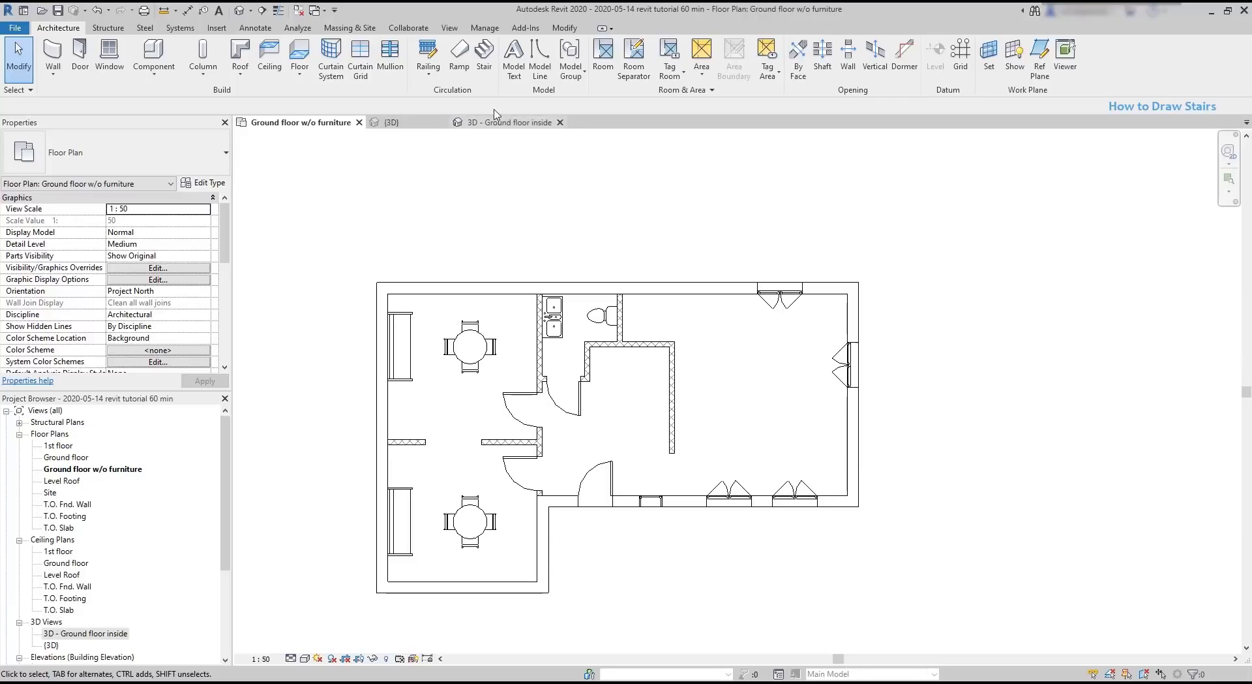
Step: Create a straight stair with a 4 m run towards the north wall in the east room and show it in 3D - Ground floor inside
{"action": "left_click", "coordinate": [484, 52]}
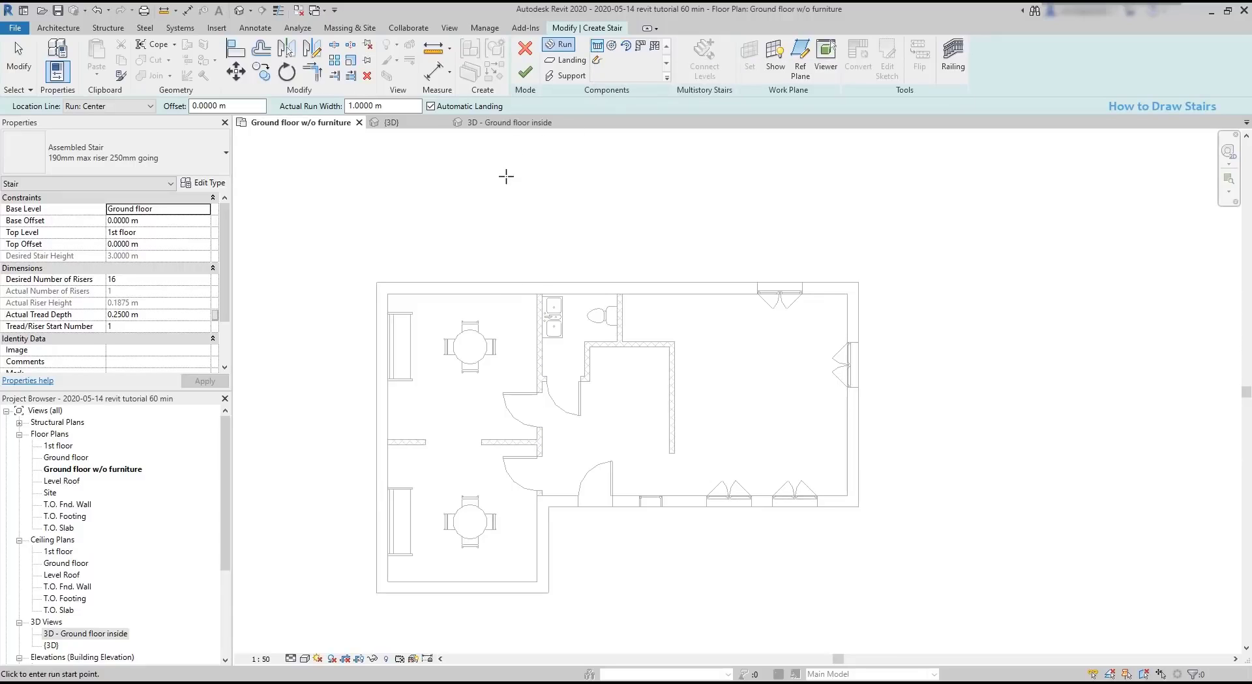
{"action": "left_click", "coordinate": [729, 453]}
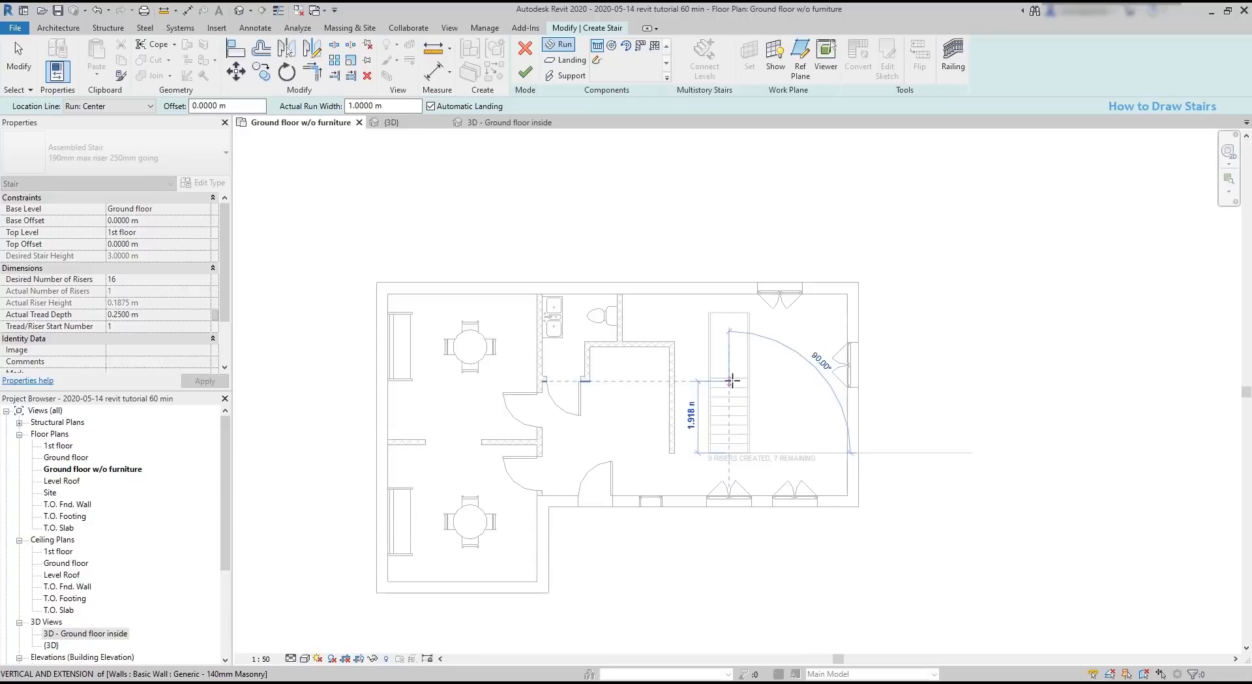
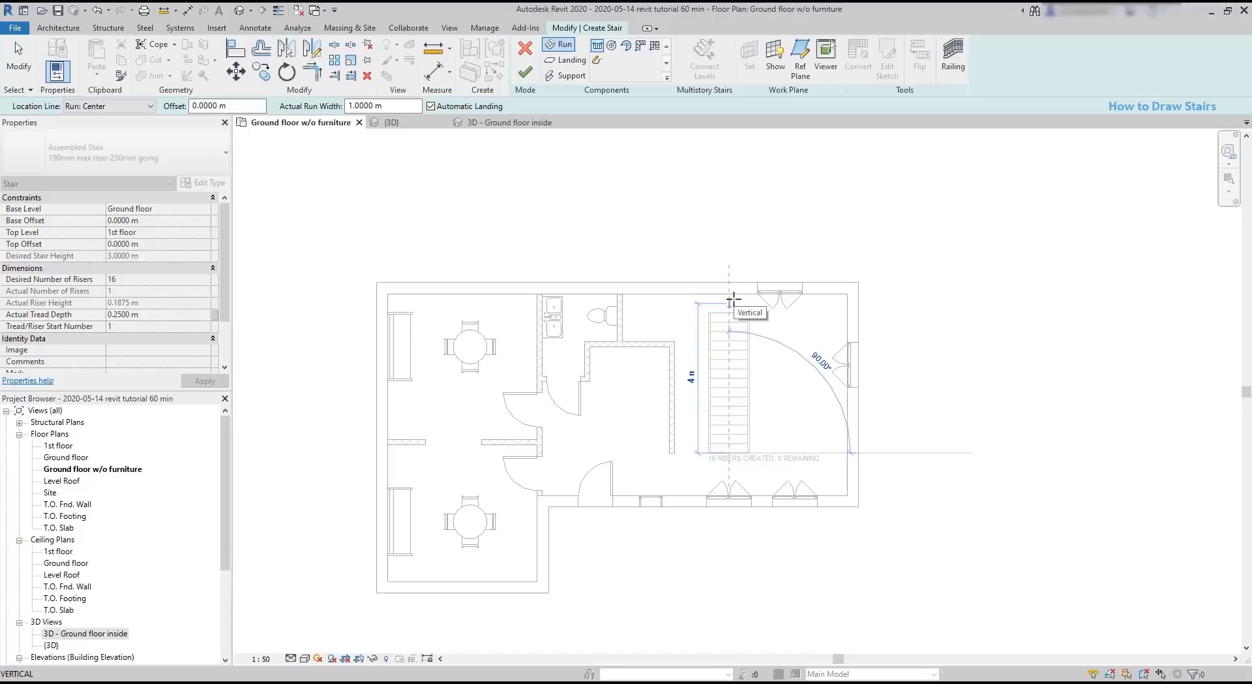
{"action": "left_click", "coordinate": [729, 300]}
{"action": "key", "text": "Escape"}
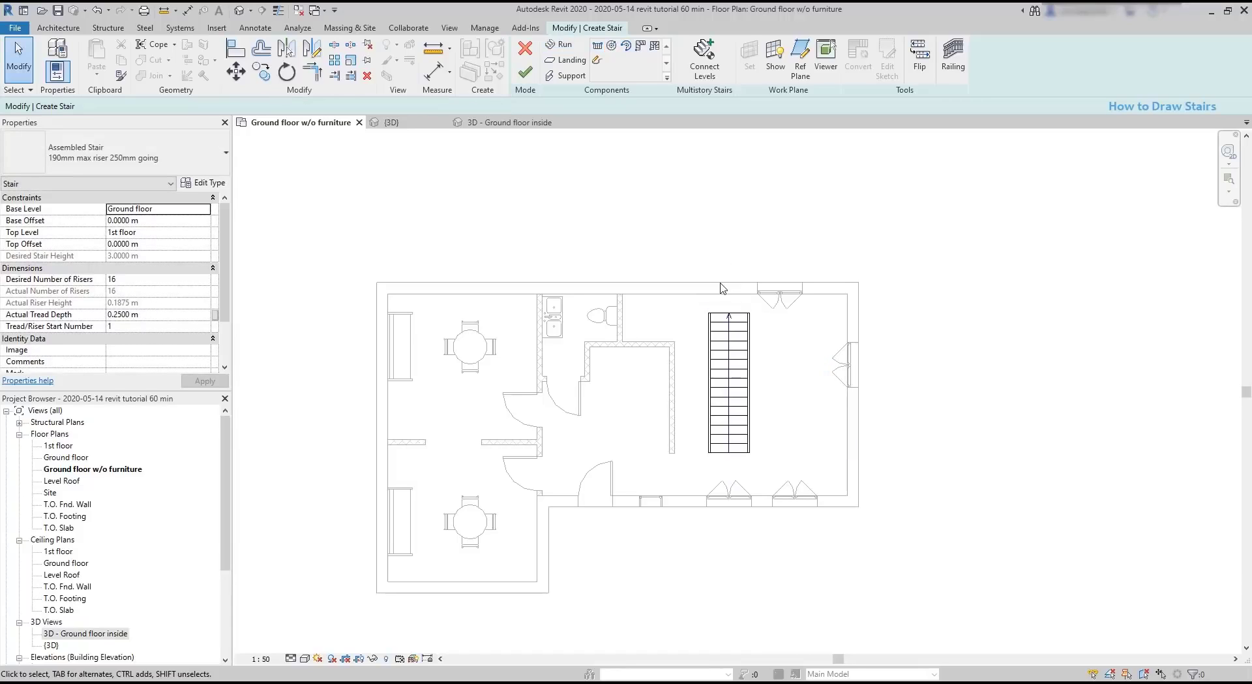
{"action": "left_click", "coordinate": [527, 72]}
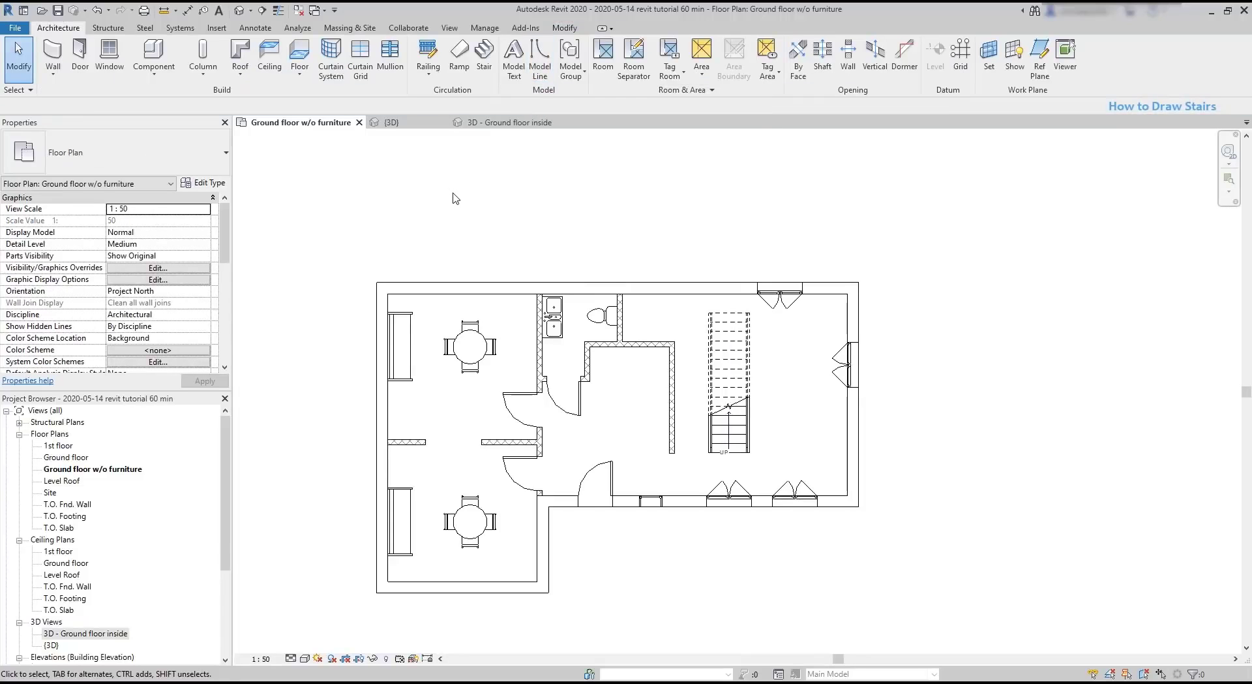
{"action": "left_click", "coordinate": [508, 122]}
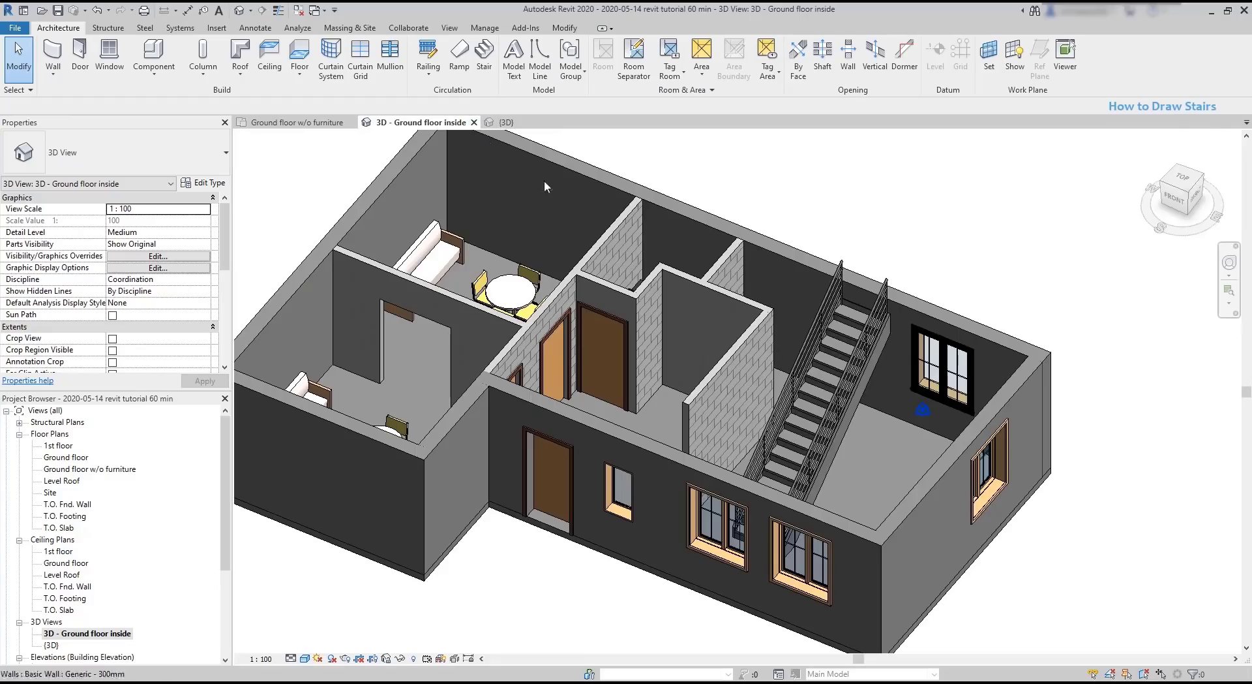
Step: Start a new stair in Ground floor w/o furniture with a 2.5 m straight run going north, about 4.3 m outside the east wall
{"action": "middle_click_drag", "start_coordinate": [802, 496], "coordinate": [966, 587], "text": "shift"}
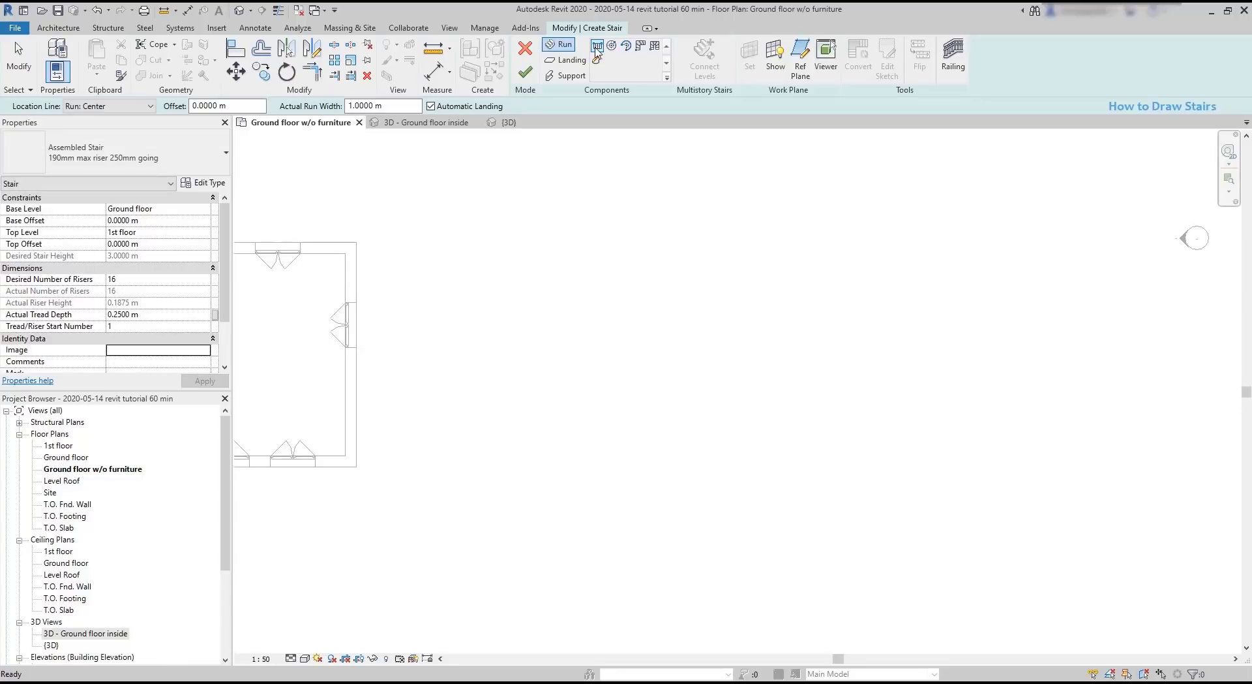
{"action": "left_click", "coordinate": [597, 47]}
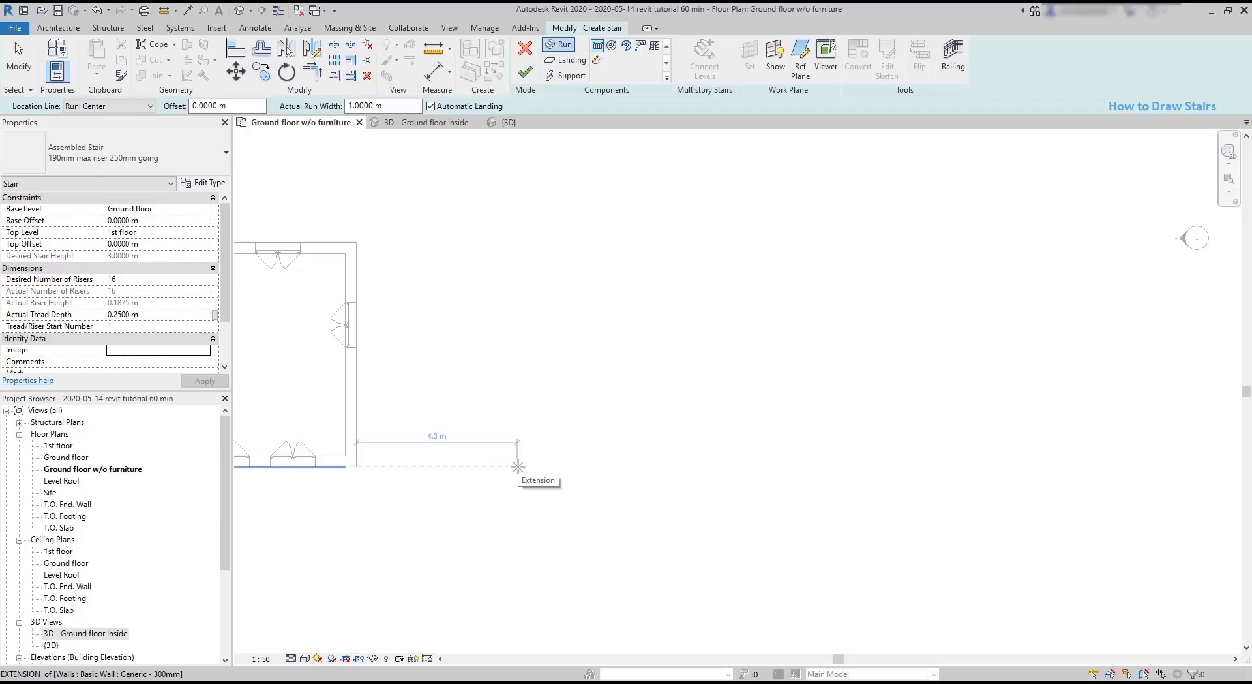
{"action": "left_click", "coordinate": [518, 466]}
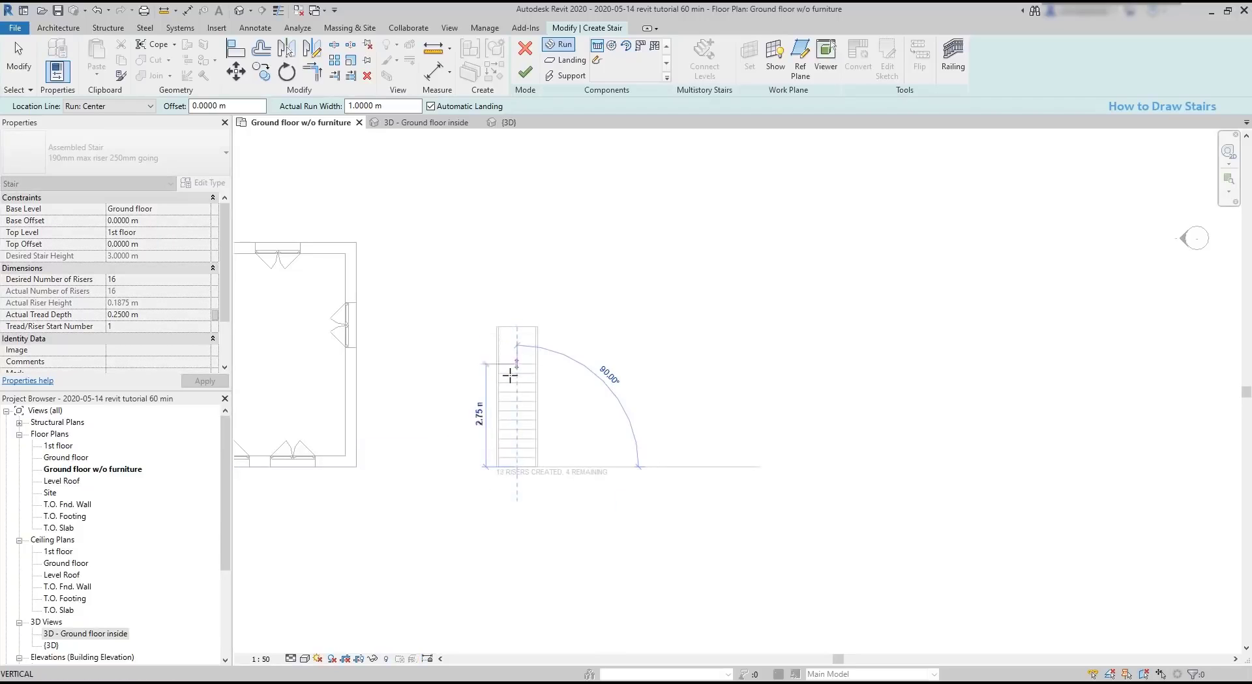
{"action": "scroll", "coordinate": [517, 375], "scroll_direction": "up", "scroll_amount": 3}
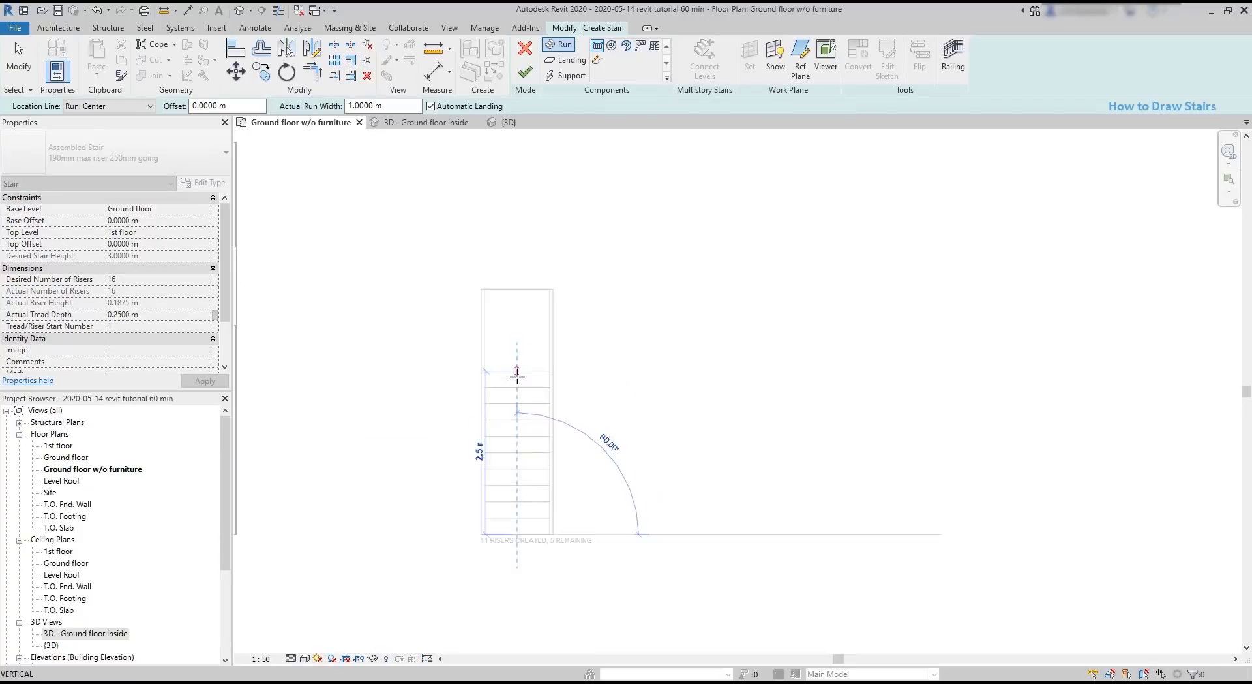
{"action": "left_click", "coordinate": [517, 373]}
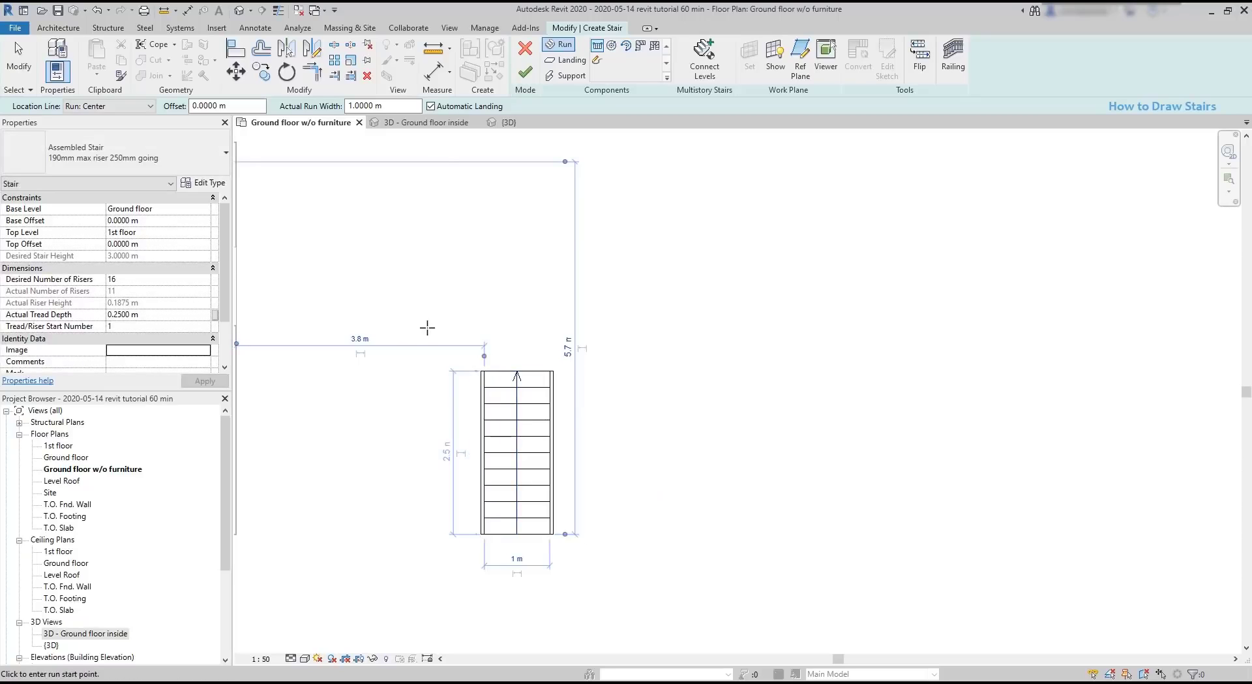
{"action": "scroll", "coordinate": [454, 337], "scroll_direction": "up", "scroll_amount": 2}
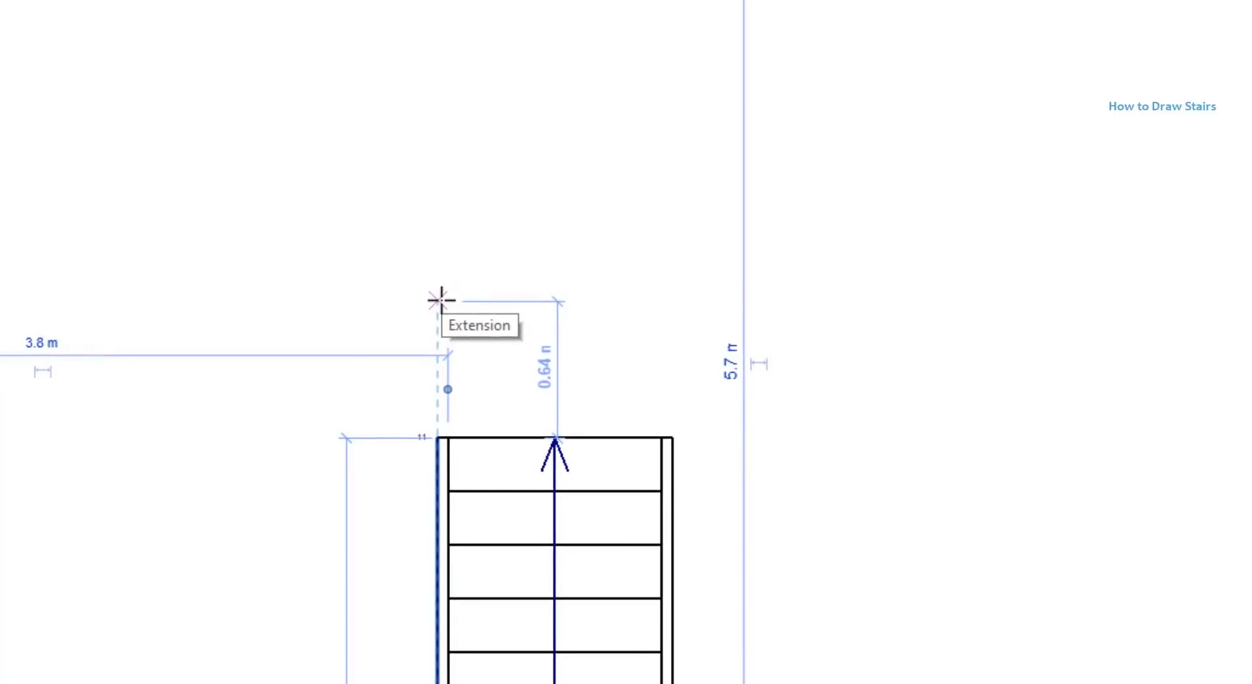
{"action": "left_click", "coordinate": [441, 300]}
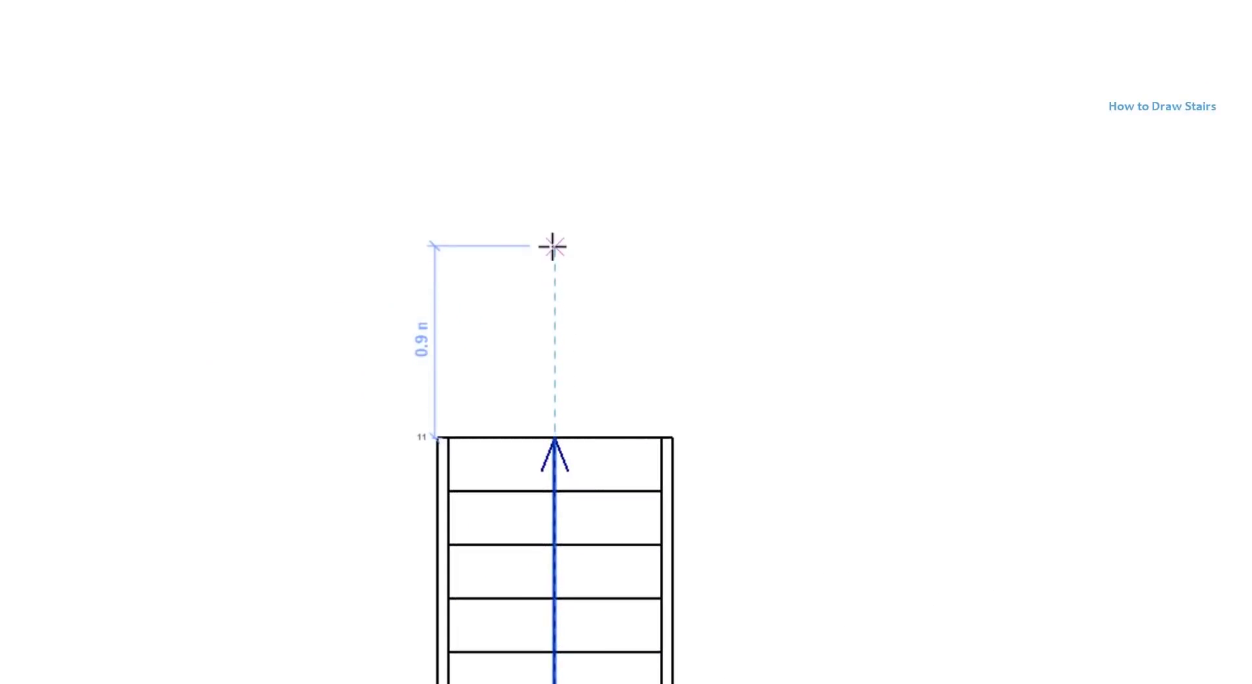
{"action": "left_click", "coordinate": [553, 246]}
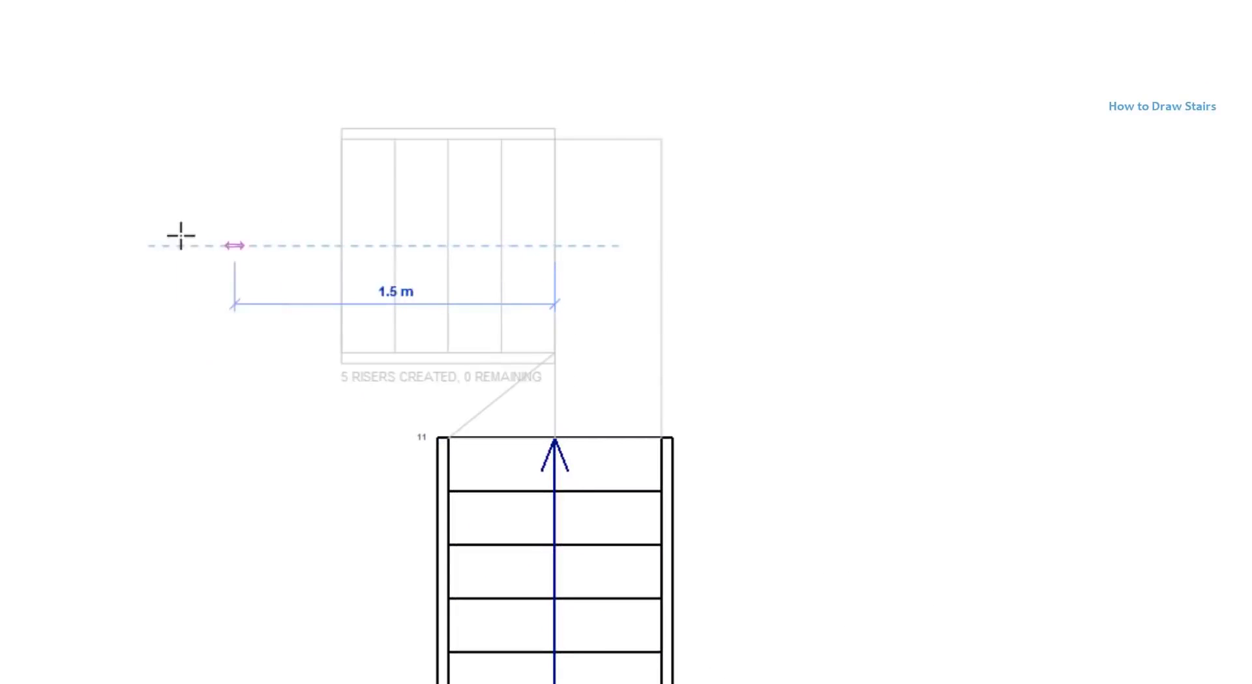
{"action": "left_click", "coordinate": [162, 259]}
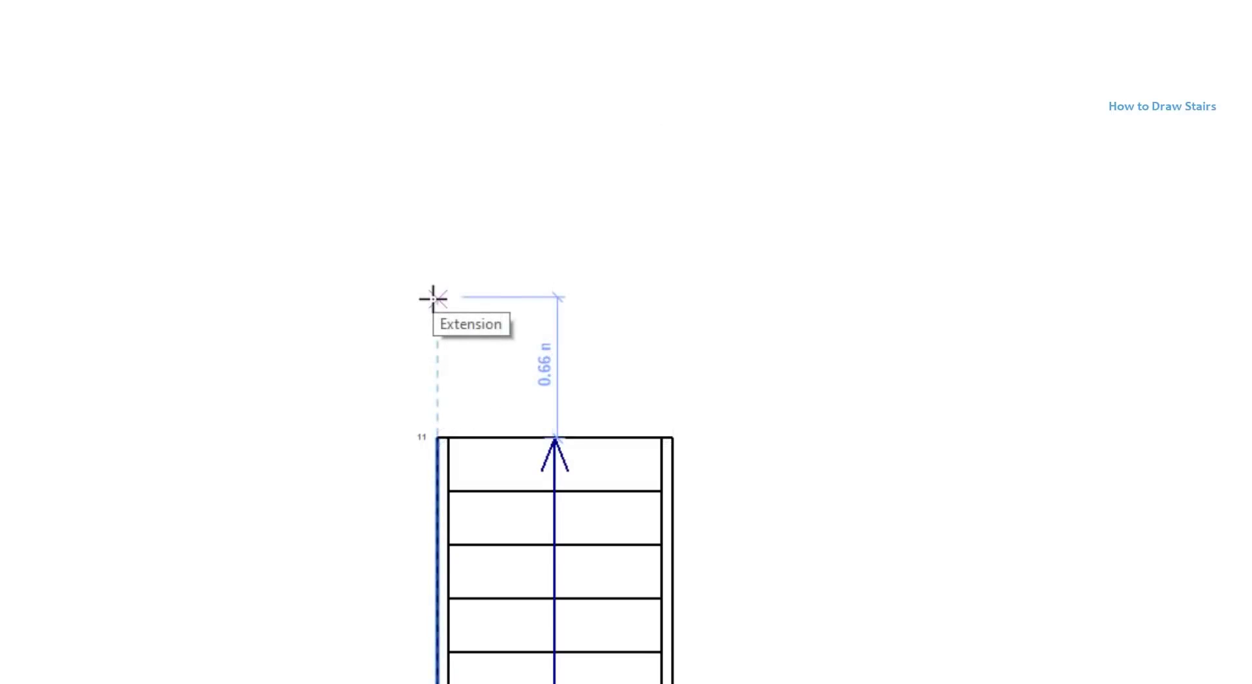
Step: Add a 1 m second run heading west, starting about 0.66 m beyond the first run's end, joined by an automatic landing
{"action": "left_click", "coordinate": [433, 299]}
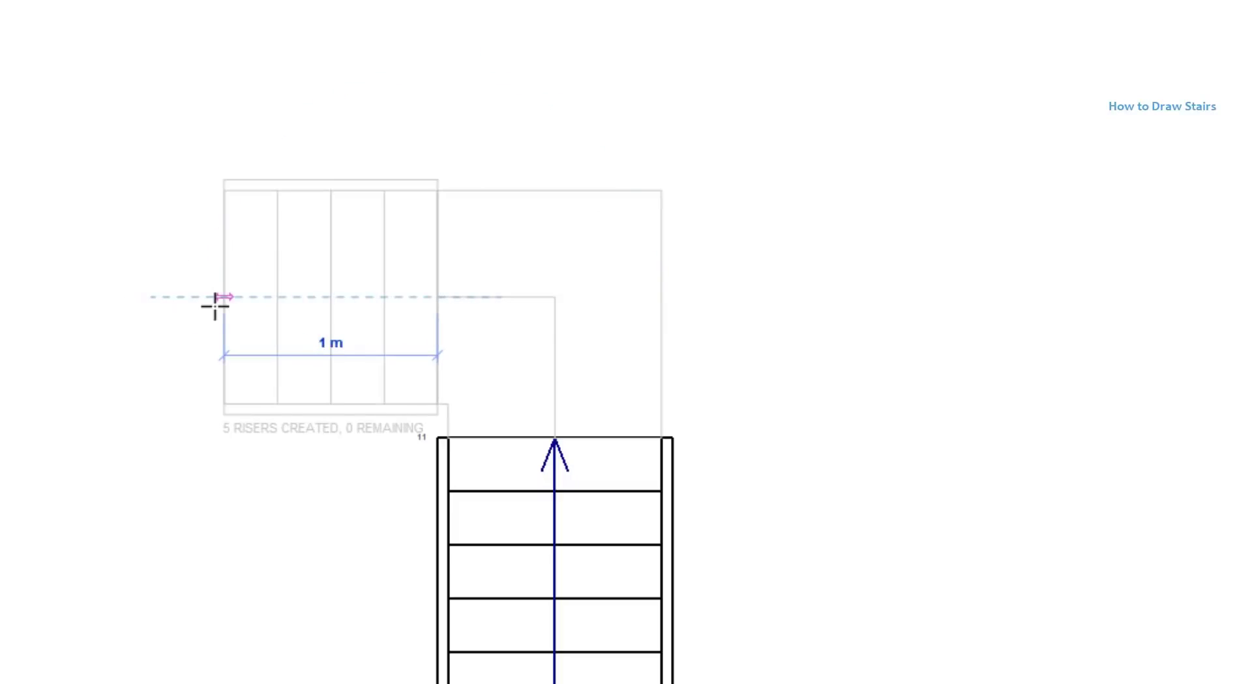
{"action": "left_click", "coordinate": [215, 305]}
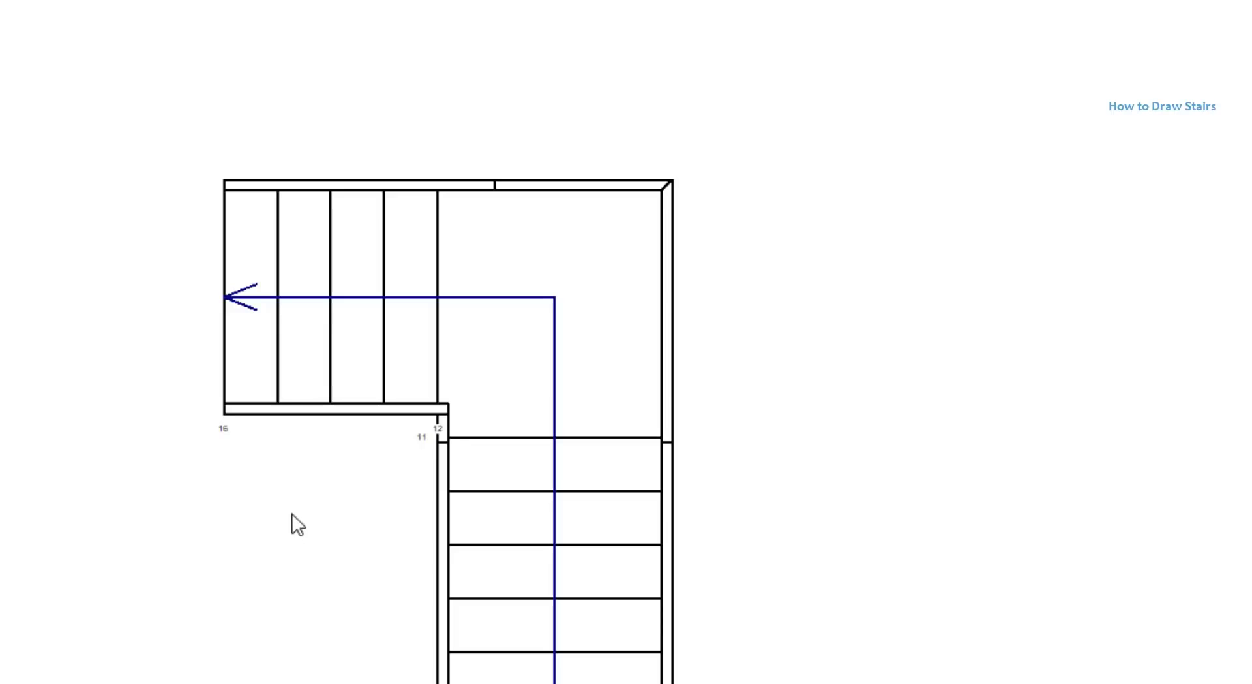
{"action": "middle_click_drag", "start_coordinate": [282, 600], "coordinate": [334, 496]}
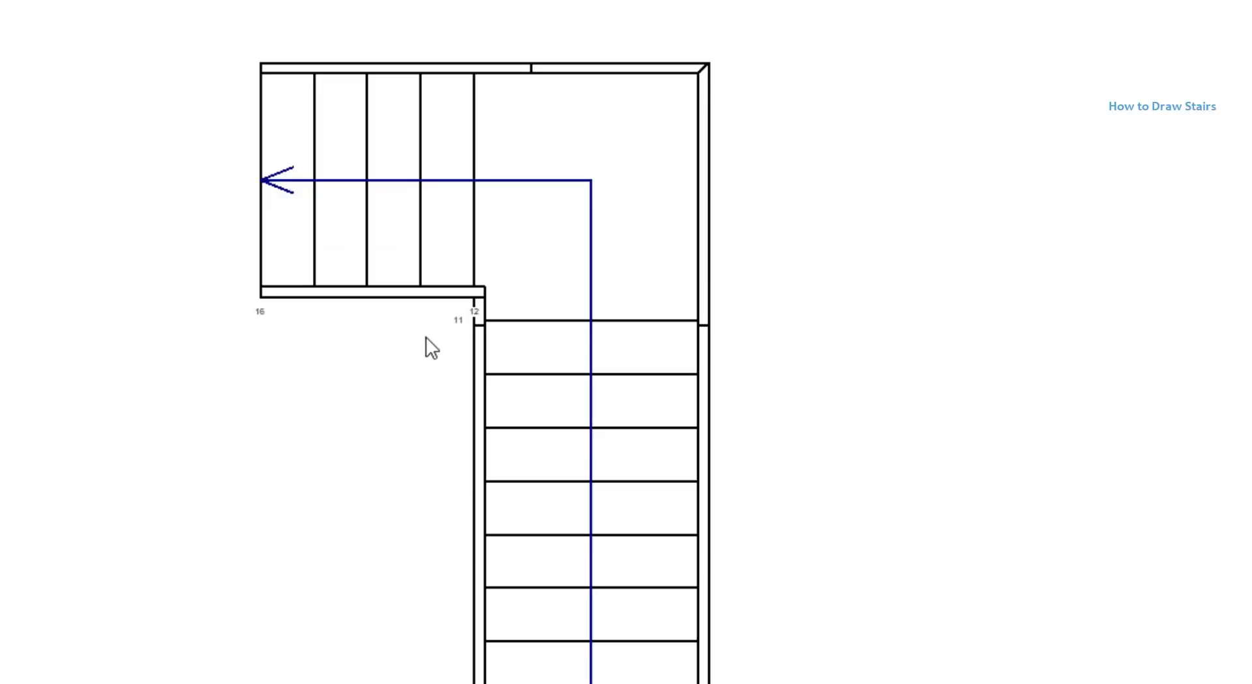
Step: Try gaps of 0.3 m and 0 m between the upper run's south edge and the lower run's end
{"action": "left_click", "coordinate": [474, 278]}
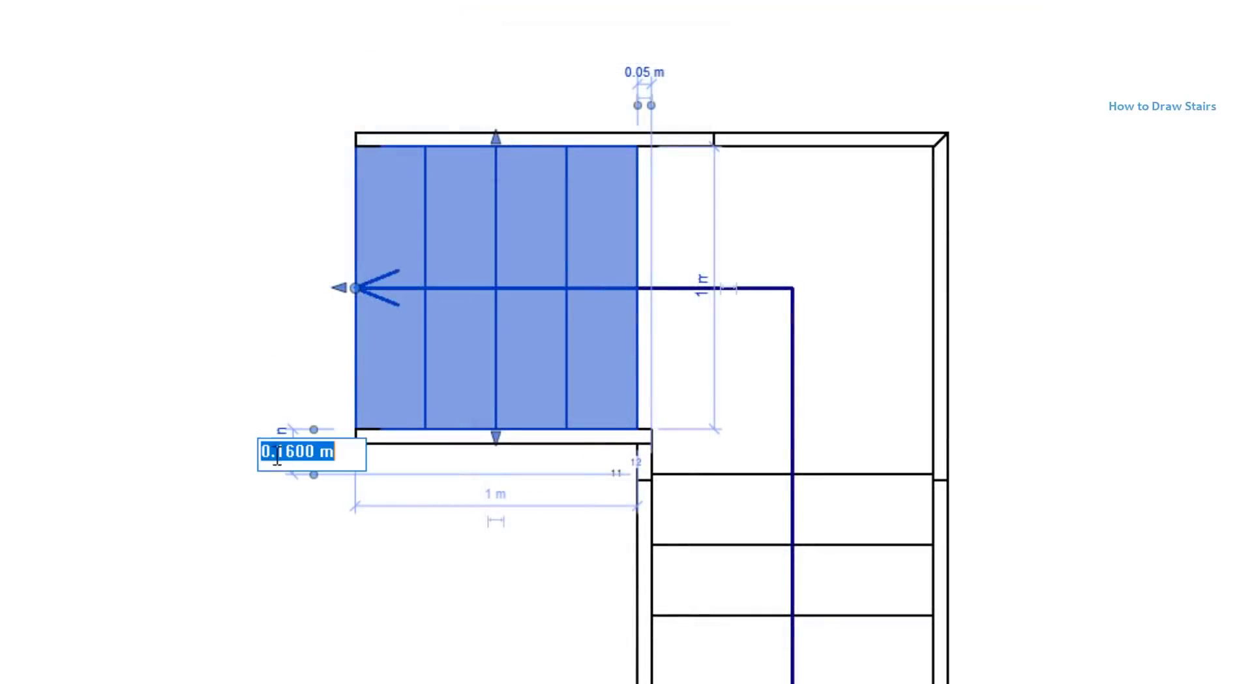
{"action": "left_click", "coordinate": [201, 301]}
{"action": "type", "text": "0.3"}
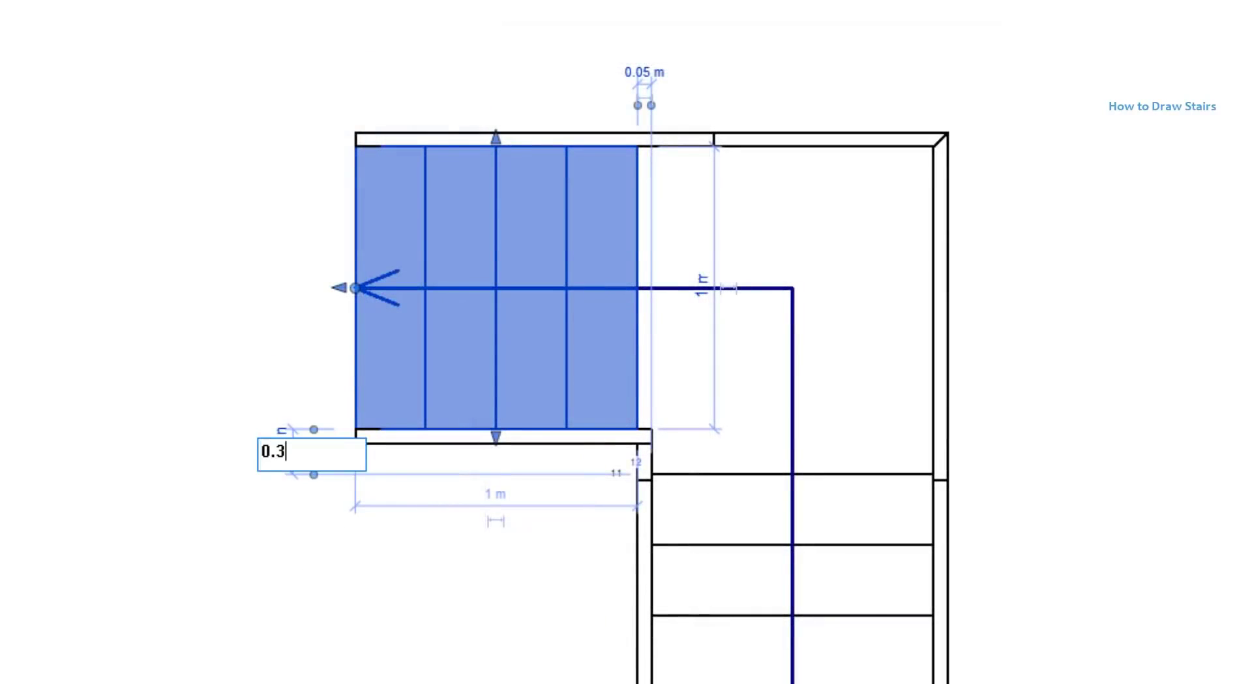
{"action": "key", "text": "Return"}
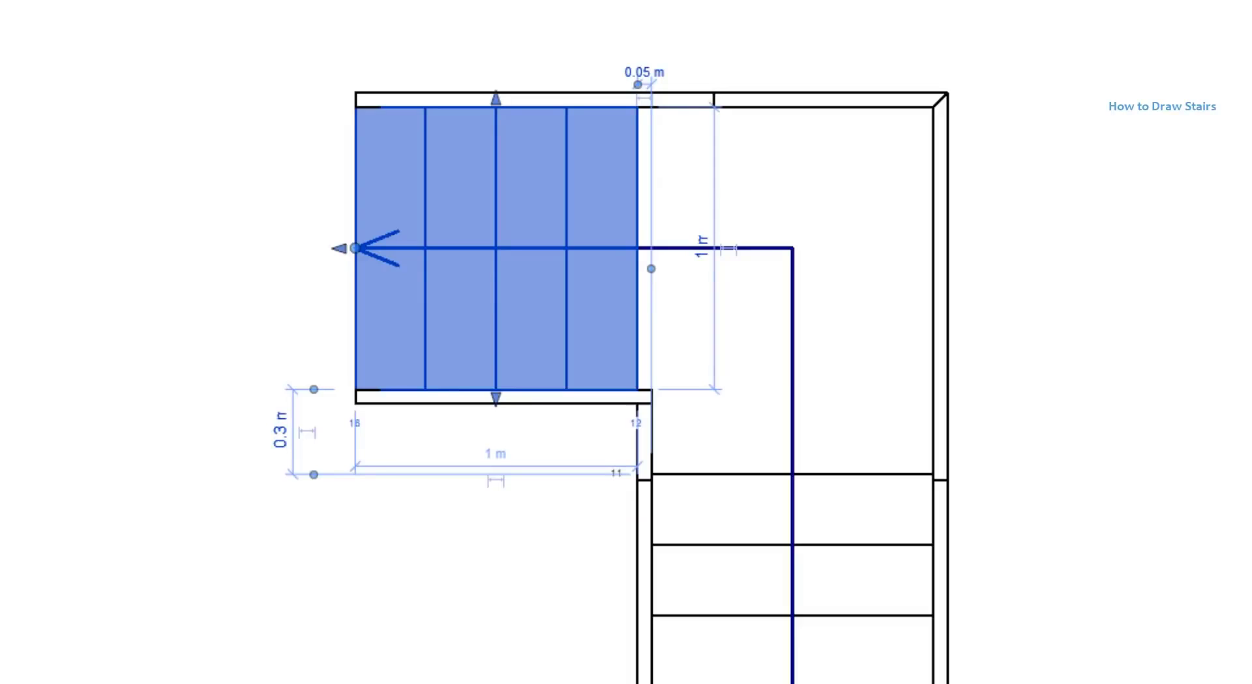
{"action": "left_click", "coordinate": [265, 388]}
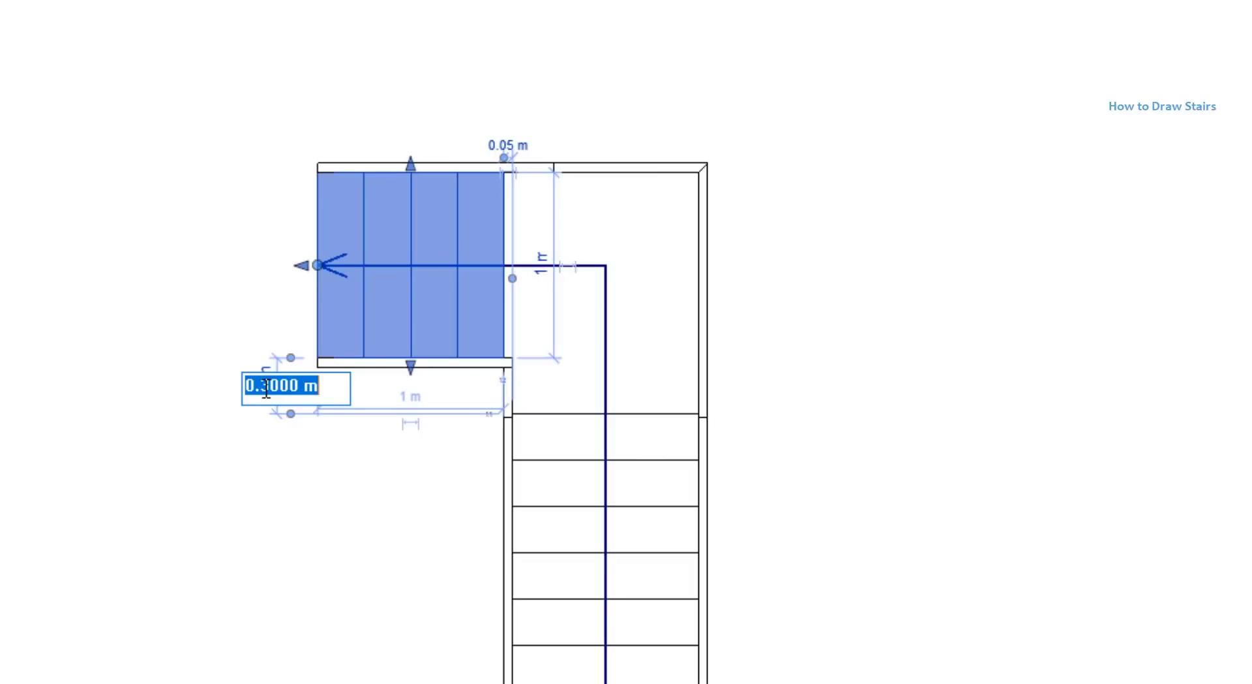
{"action": "type", "text": "0"}
{"action": "key", "text": "Return"}
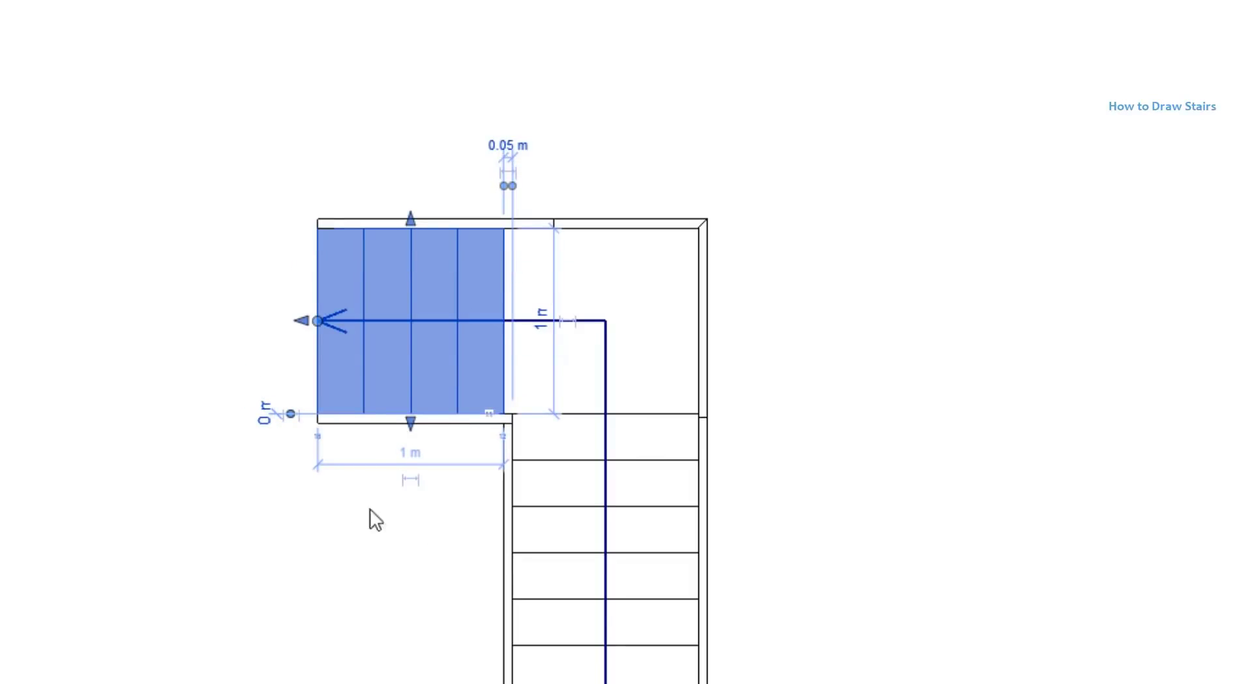
Step: Set the gap between the upper run's south edge and the lower run's end to 0.1 m
{"action": "left_click", "coordinate": [264, 415]}
{"action": "type", "text": "0.1"}
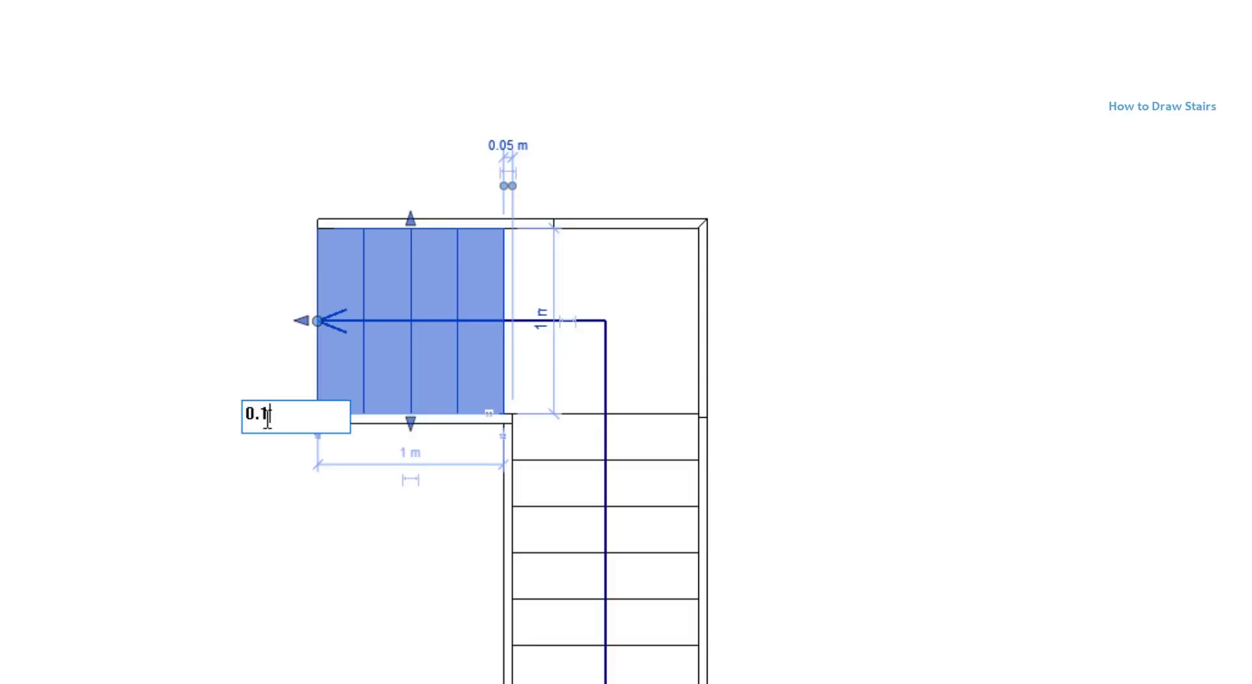
{"action": "key", "text": "Return"}
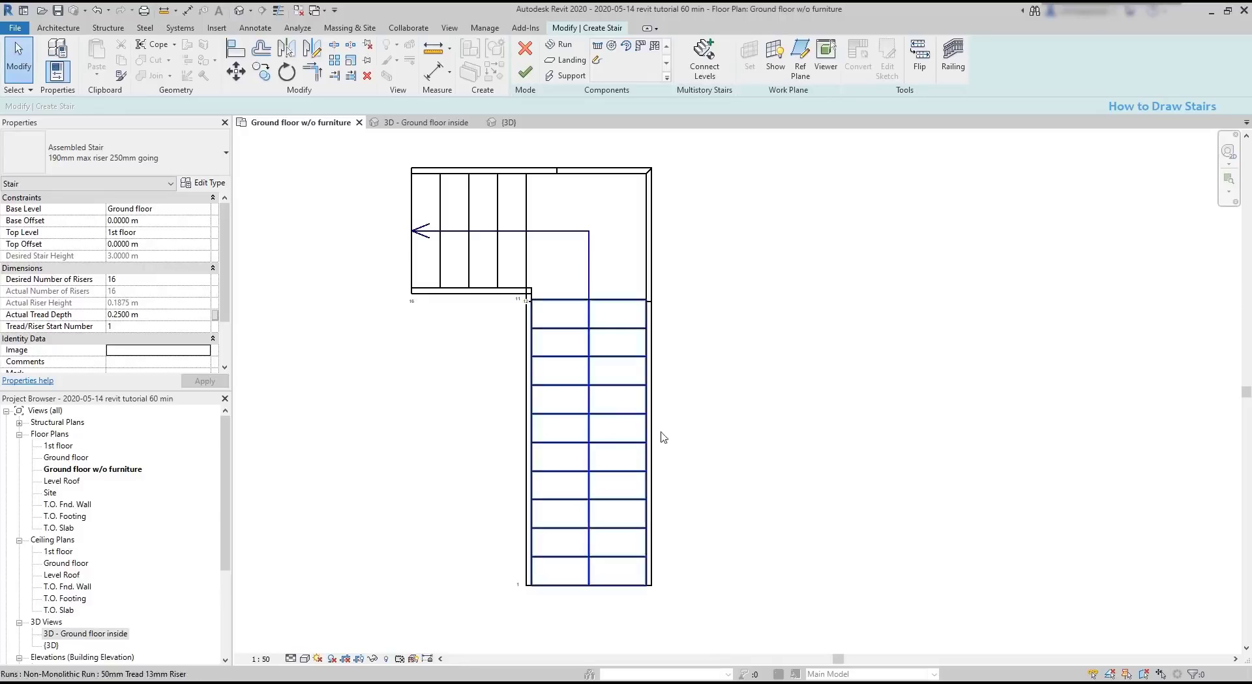
Step: Select the lower run, the landing and the upper run in turn to examine them as separate stair components
{"action": "left_click", "coordinate": [620, 425]}
{"action": "left_click", "coordinate": [711, 304]}
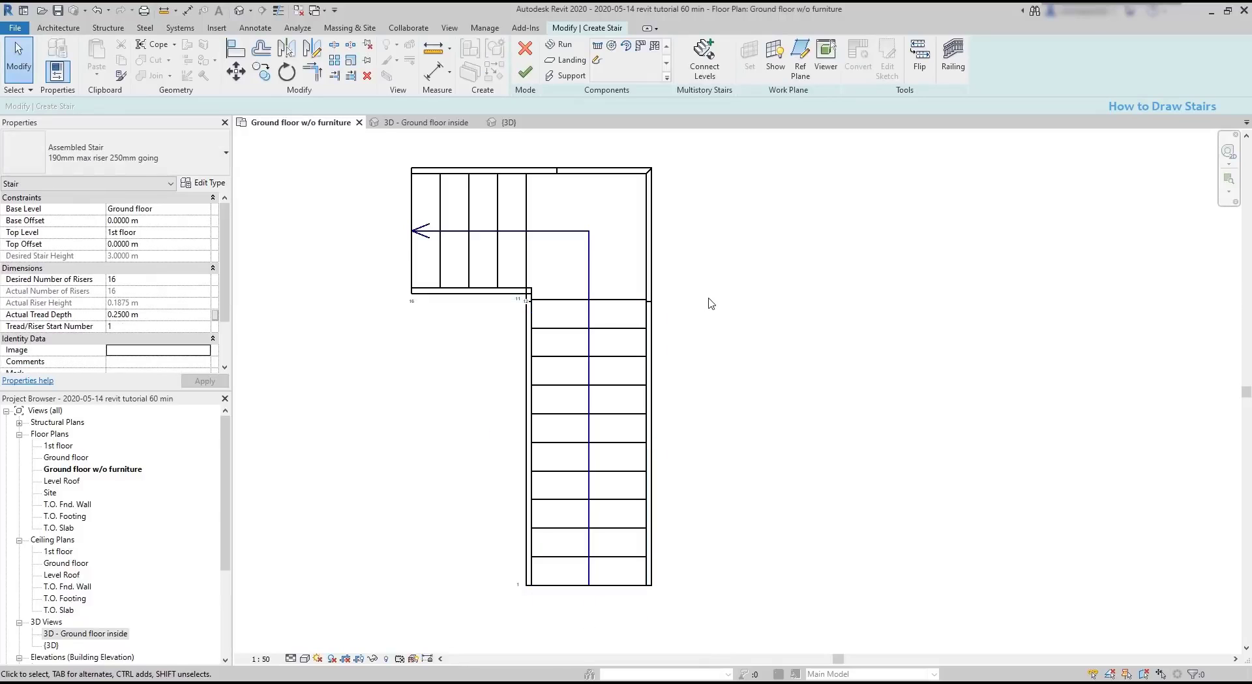
{"action": "left_click", "coordinate": [610, 251]}
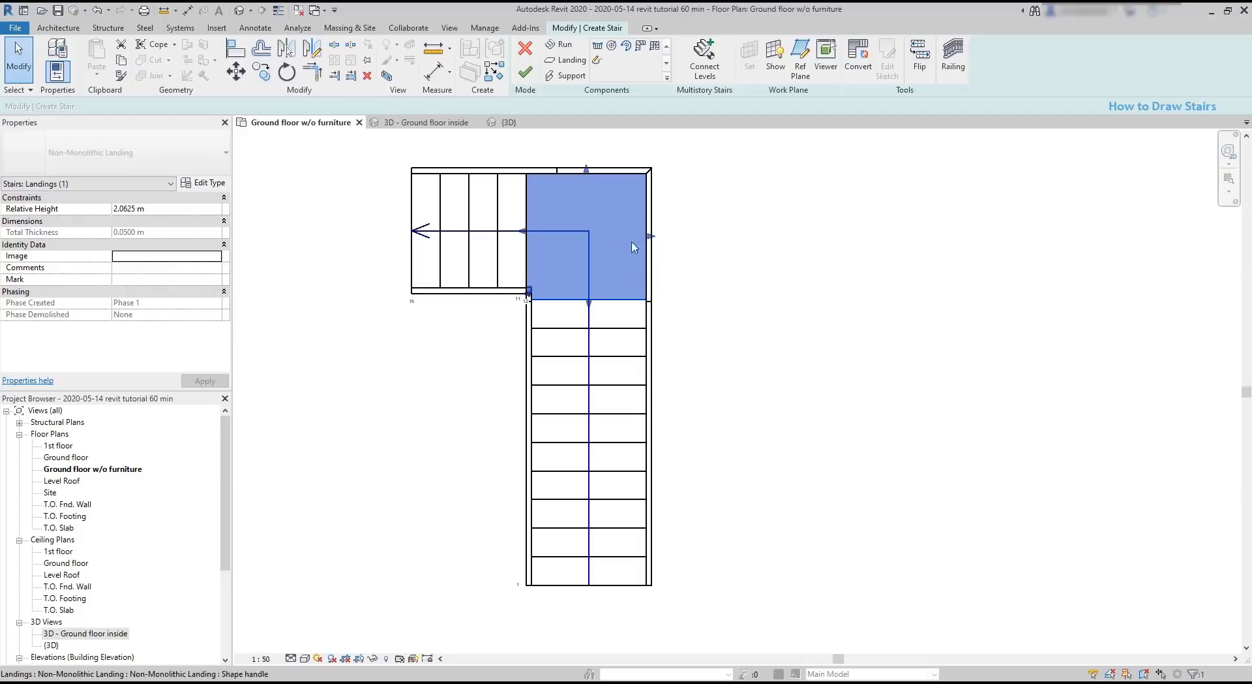
{"action": "left_click", "coordinate": [495, 266]}
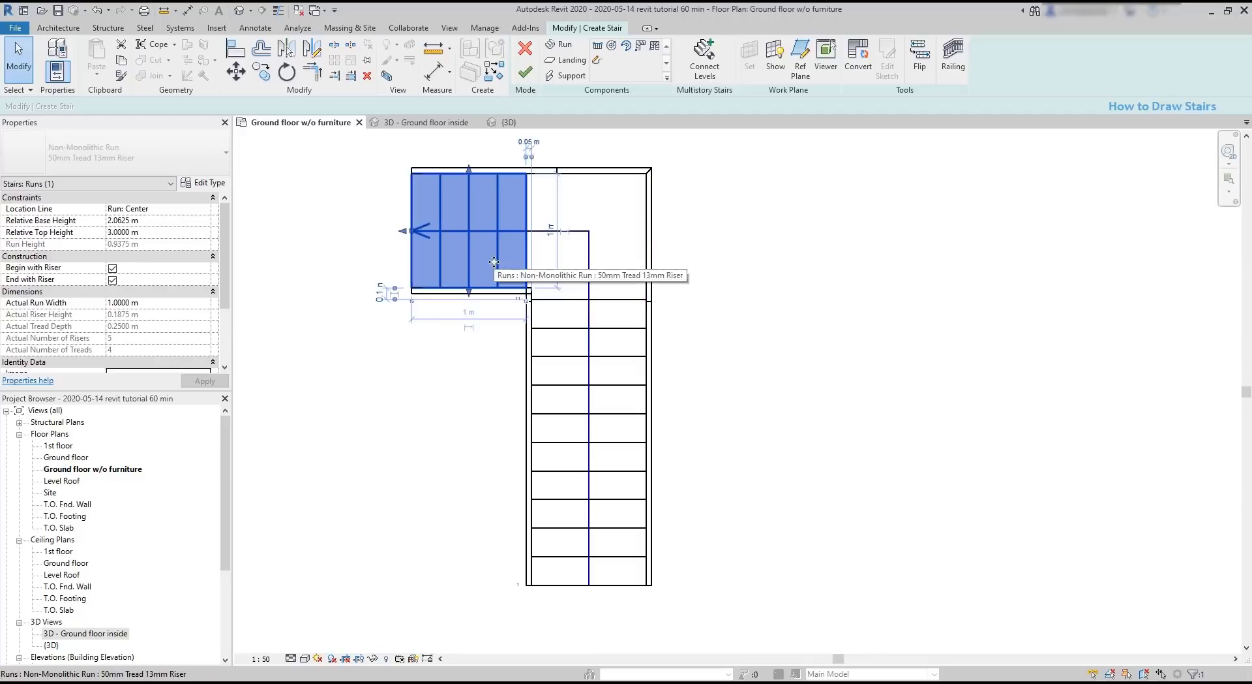
Step: Shorten the lower run to 2 m at its start, then shorten the upper run to 0.75 m at its end
{"action": "left_click", "coordinate": [572, 419]}
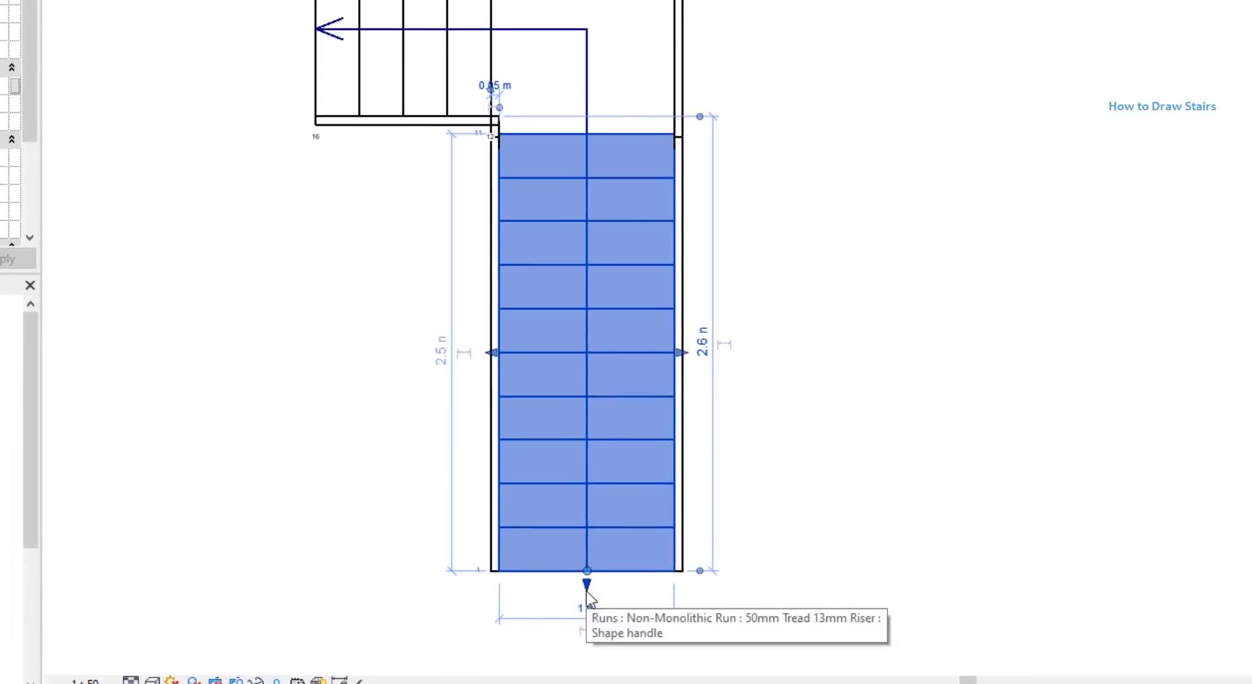
{"action": "left_click_drag", "start_coordinate": [586, 590], "coordinate": [587, 520]}
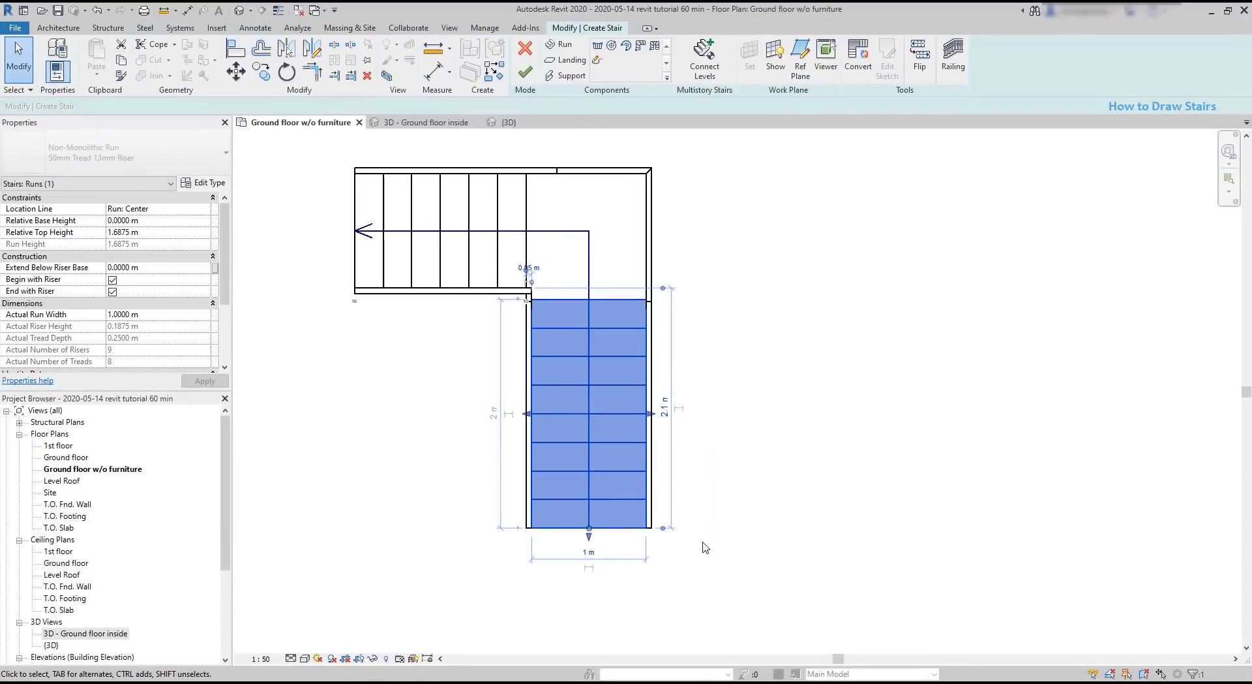
{"action": "left_click", "coordinate": [388, 263]}
{"action": "left_click_drag", "start_coordinate": [351, 232], "coordinate": [445, 230]}
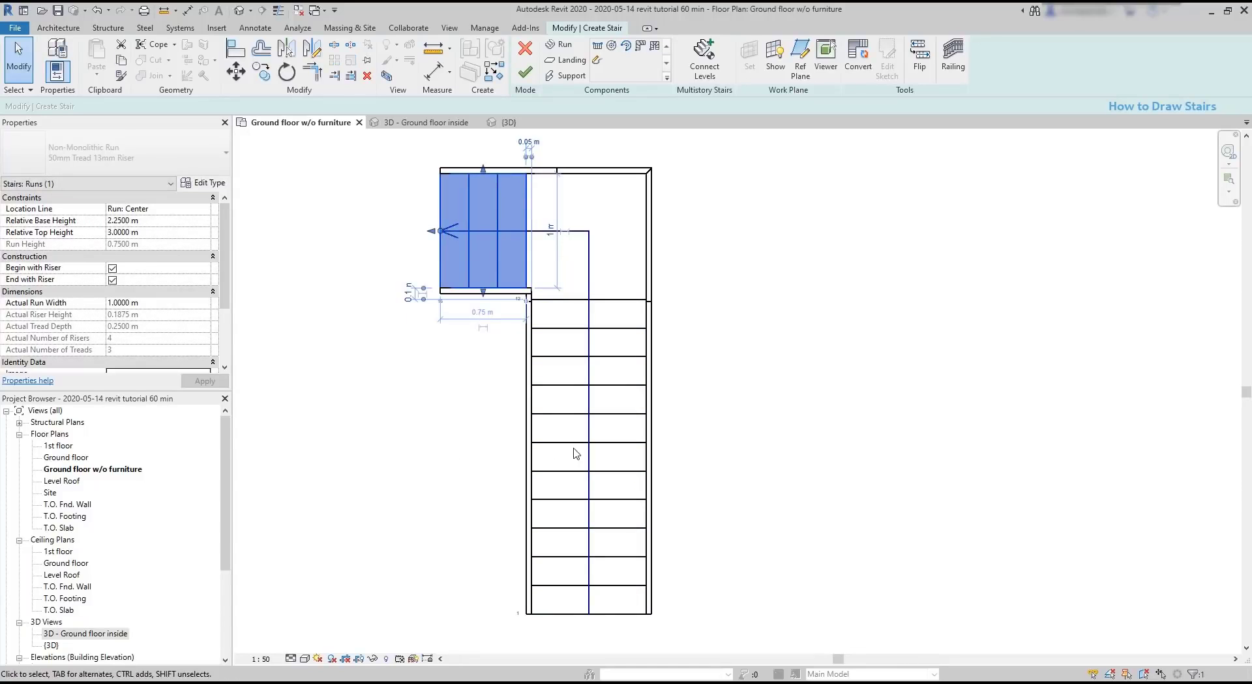
Step: Widen the lower run eastward to about 1.38 m, reset its actual run width to 1 m and finish the stair
{"action": "left_click", "coordinate": [575, 367]}
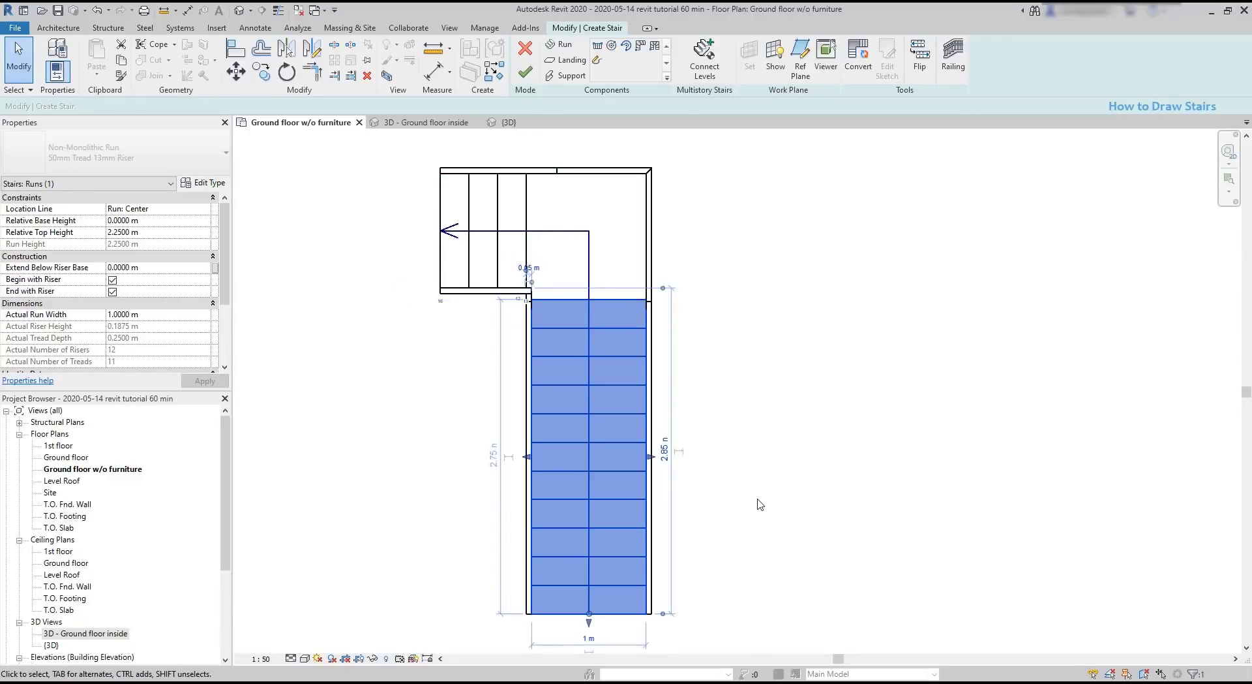
{"action": "left_click_drag", "start_coordinate": [651, 457], "coordinate": [691, 457]}
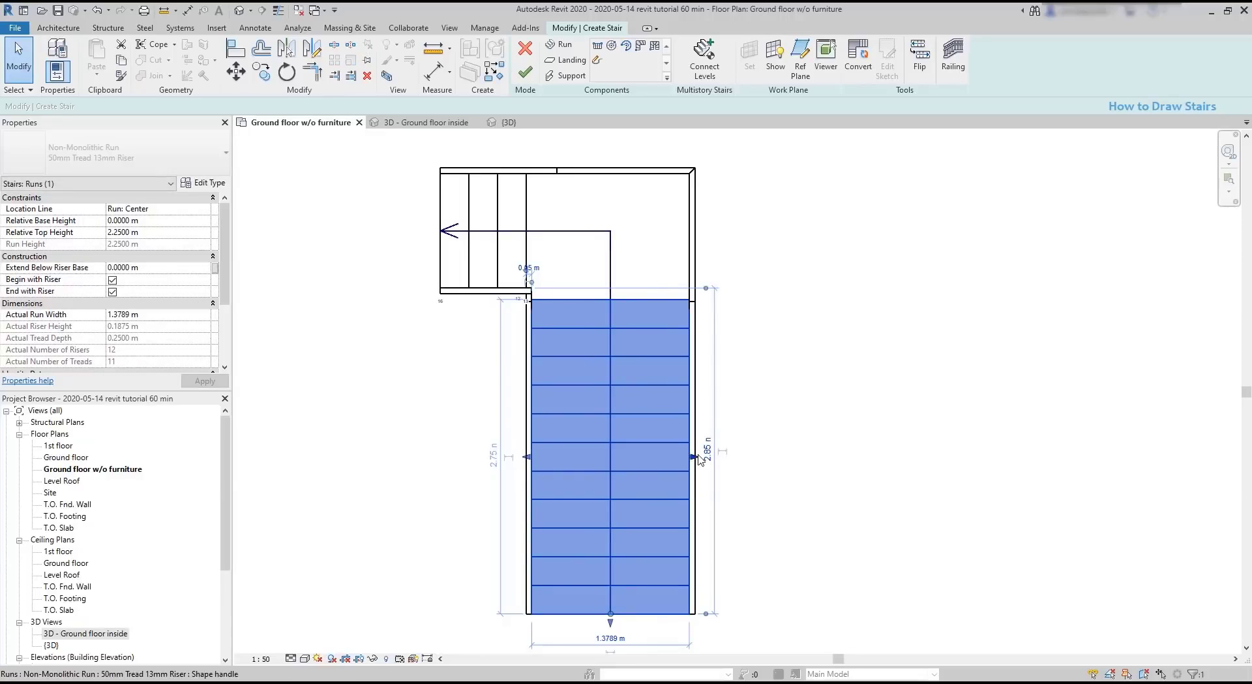
{"action": "left_click", "coordinate": [130, 315]}
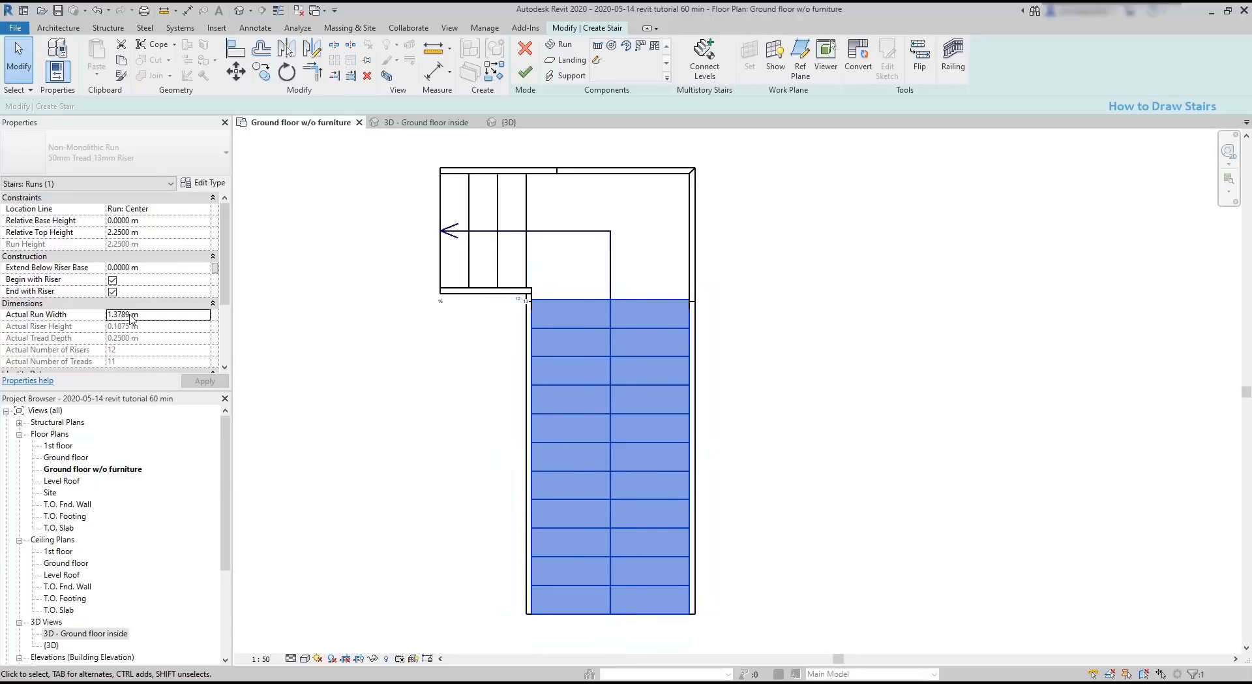
{"action": "double_click", "coordinate": [130, 315]}
{"action": "type", "text": "1"}
{"action": "key", "text": "Return"}
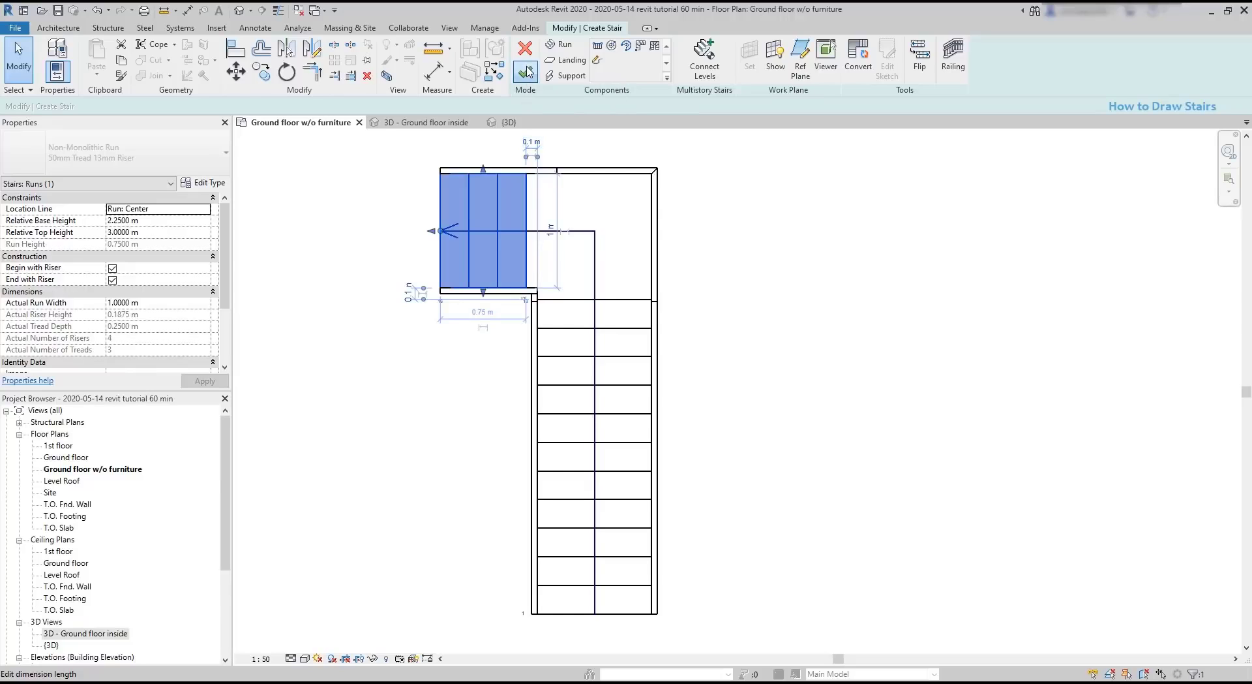
{"action": "left_click", "coordinate": [527, 69]}
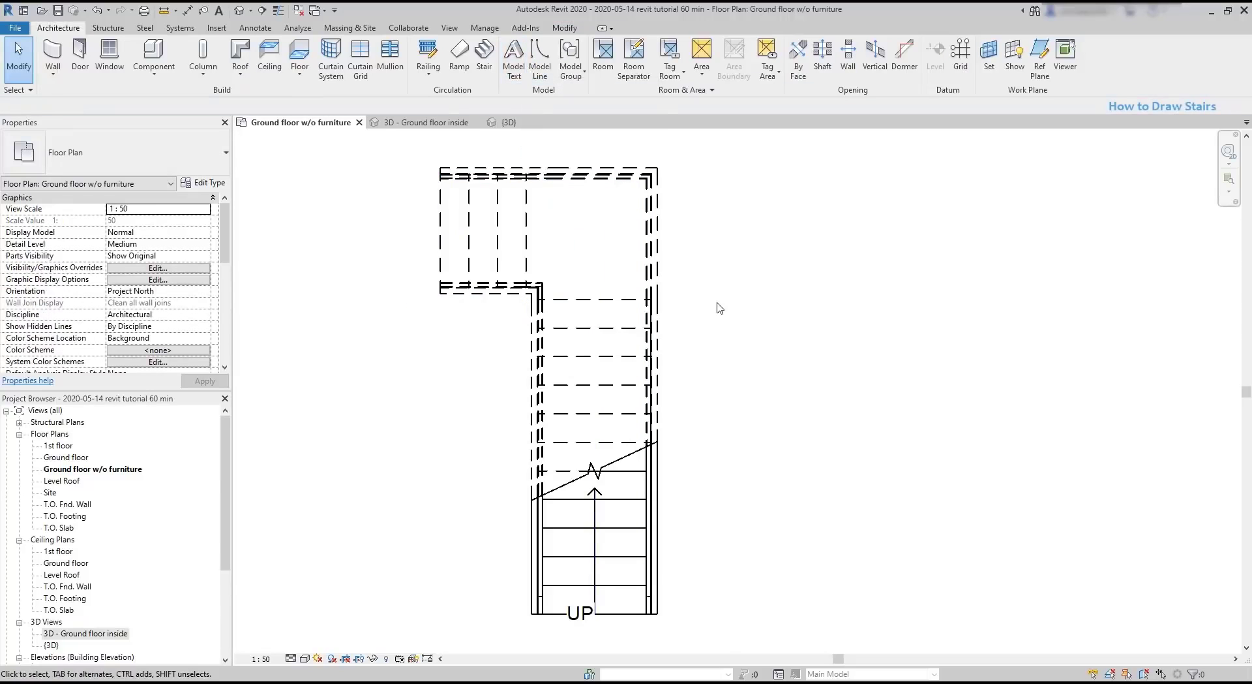
Step: Move the stair's outer railing away to the east, then undo the move
{"action": "left_click", "coordinate": [651, 405]}
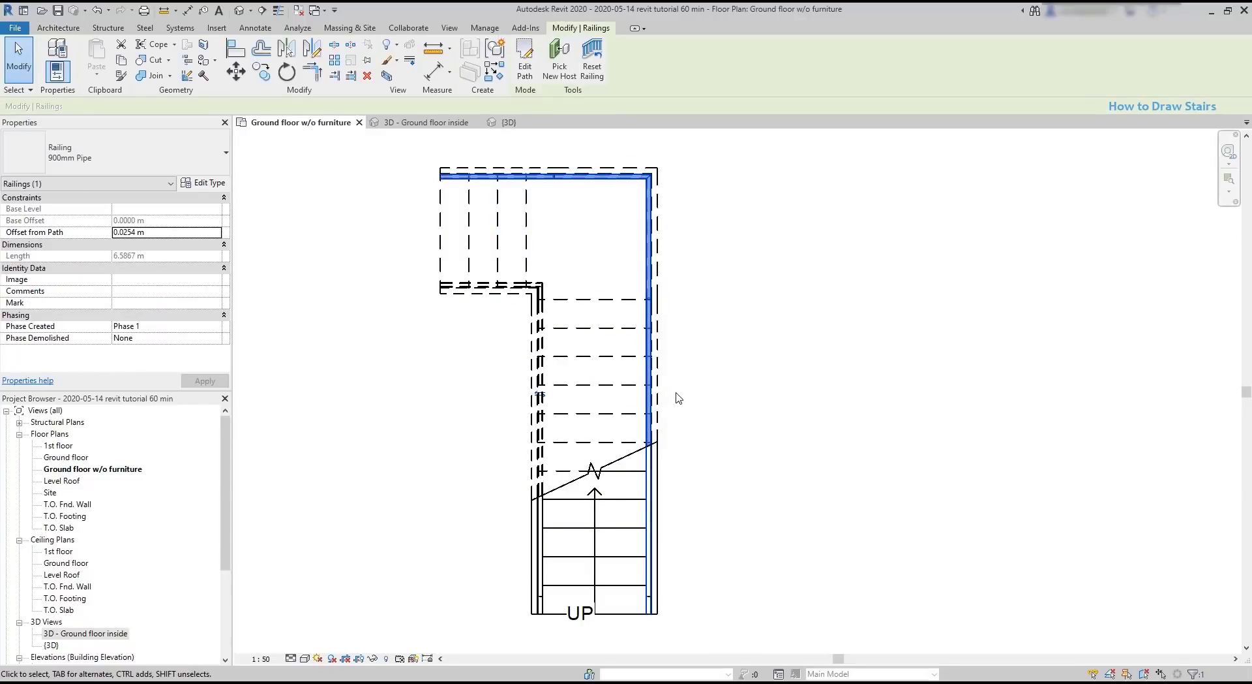
{"action": "left_click_drag", "start_coordinate": [852, 385], "coordinate": [853, 390]}
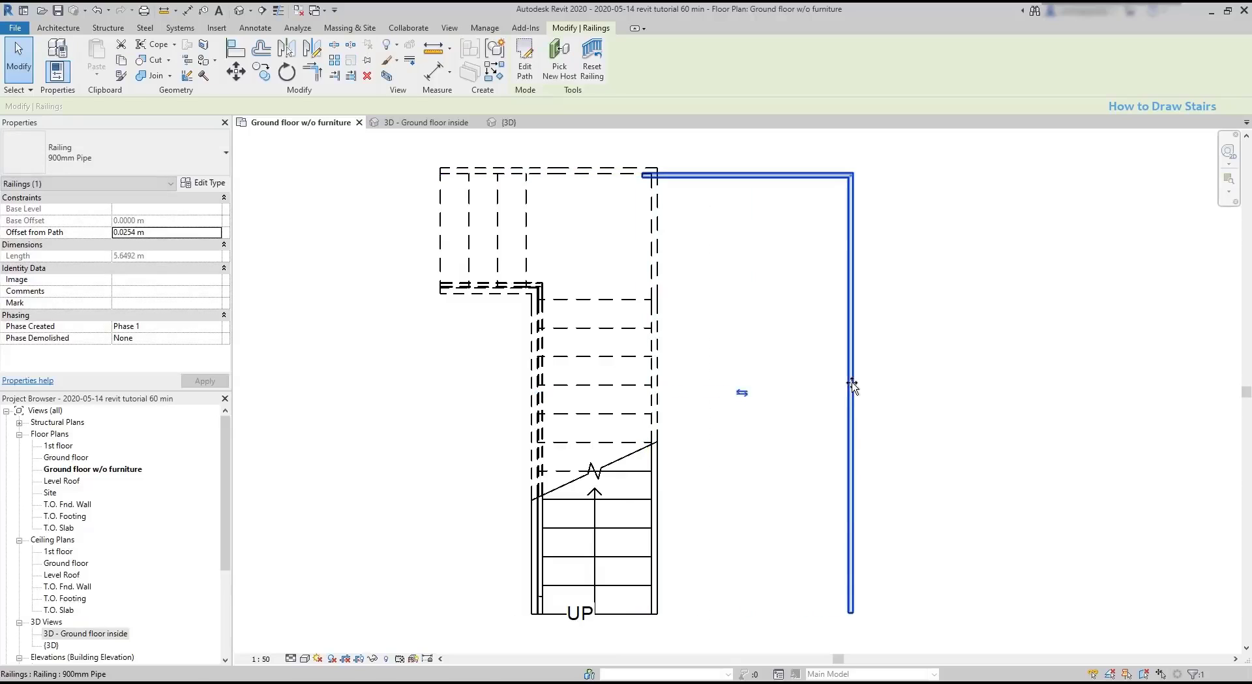
{"action": "key", "text": "ctrl+z"}
{"action": "key", "text": "Escape"}
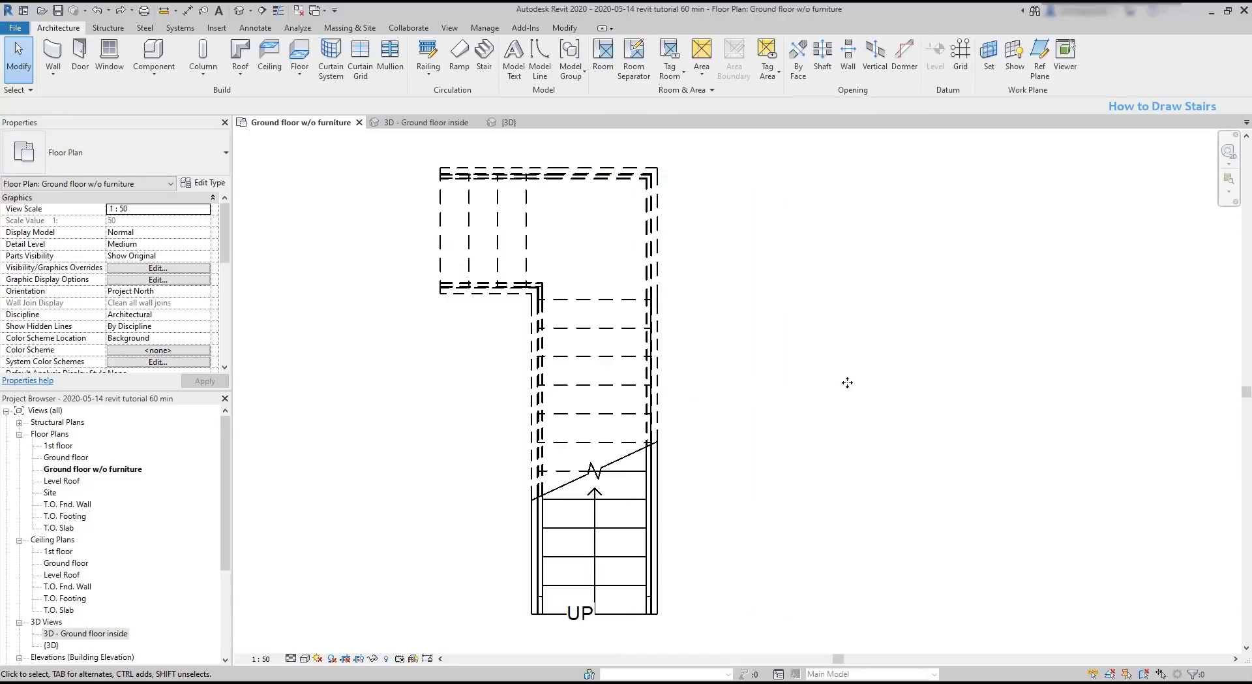
Step: Move the finished L-shaped stair from outside the building into the middle of the east room
{"action": "left_click", "coordinate": [617, 503]}
{"action": "left_click_drag", "start_coordinate": [616, 501], "coordinate": [867, 481]}
{"action": "scroll", "coordinate": [717, 486], "scroll_direction": "down", "scroll_amount": 3}
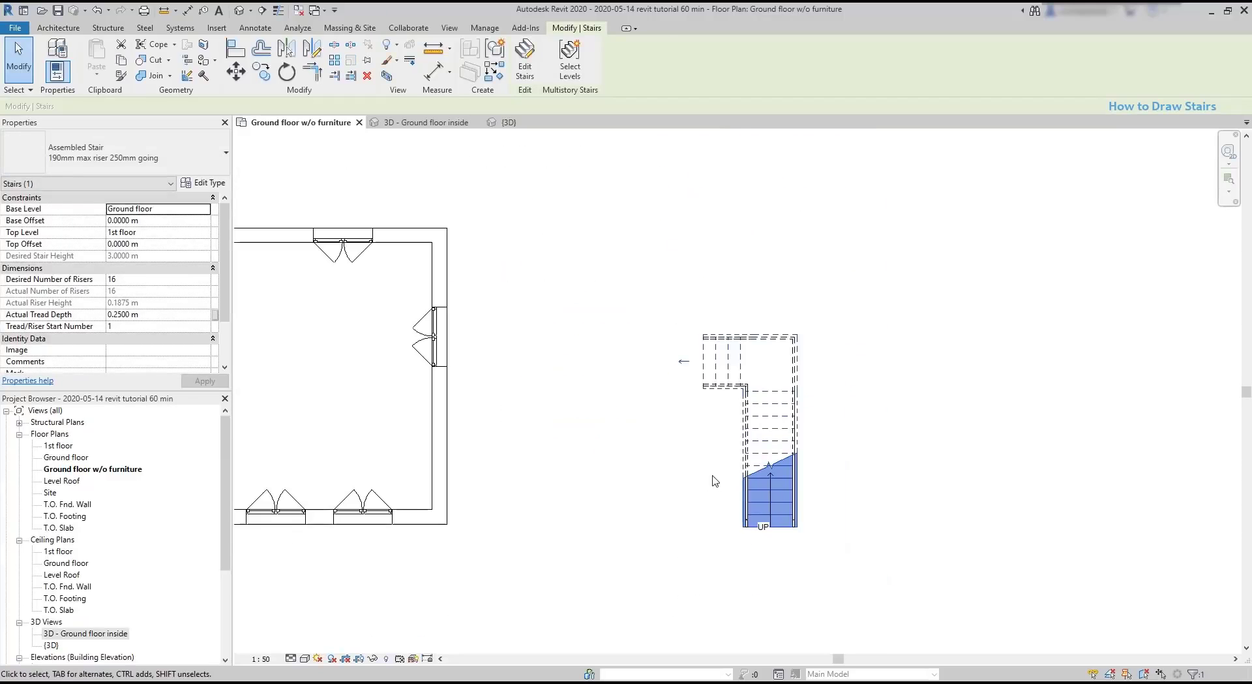
{"action": "left_click_drag", "start_coordinate": [357, 436], "coordinate": [339, 421]}
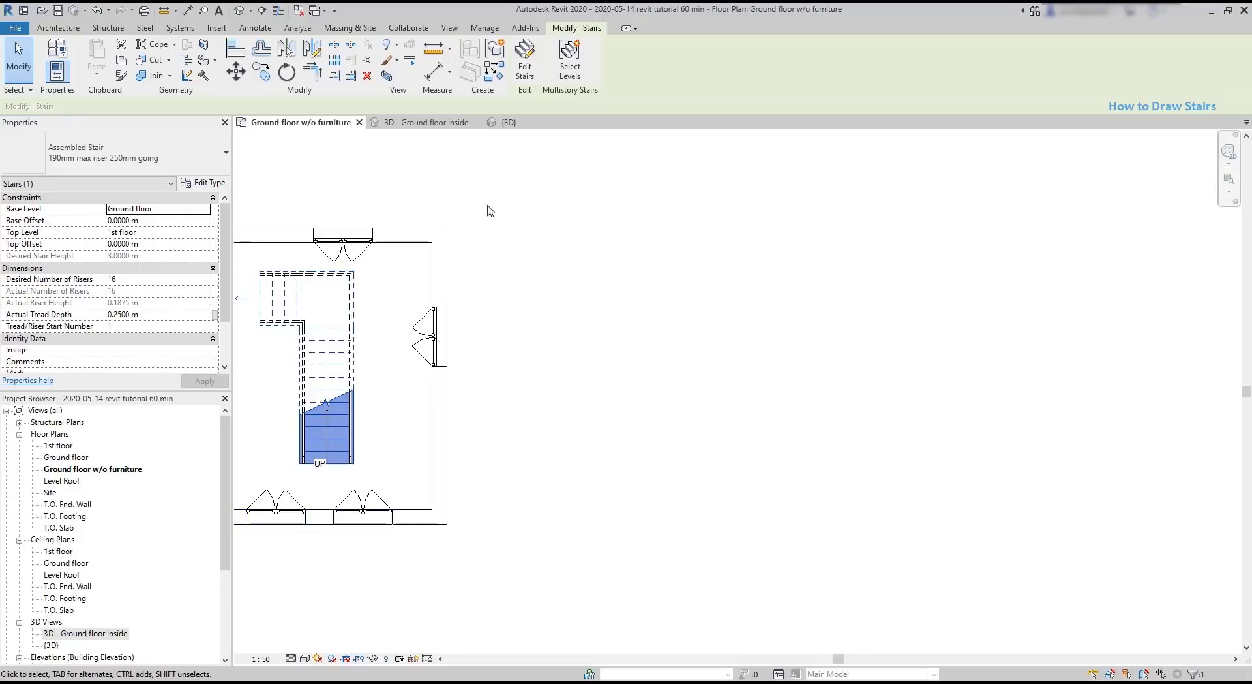
Step: View the moved stair in the 3D - Ground floor inside view, then delete it from the ground floor plan
{"action": "left_click", "coordinate": [457, 123]}
{"action": "scroll", "coordinate": [599, 434], "scroll_direction": "down", "scroll_amount": 5}
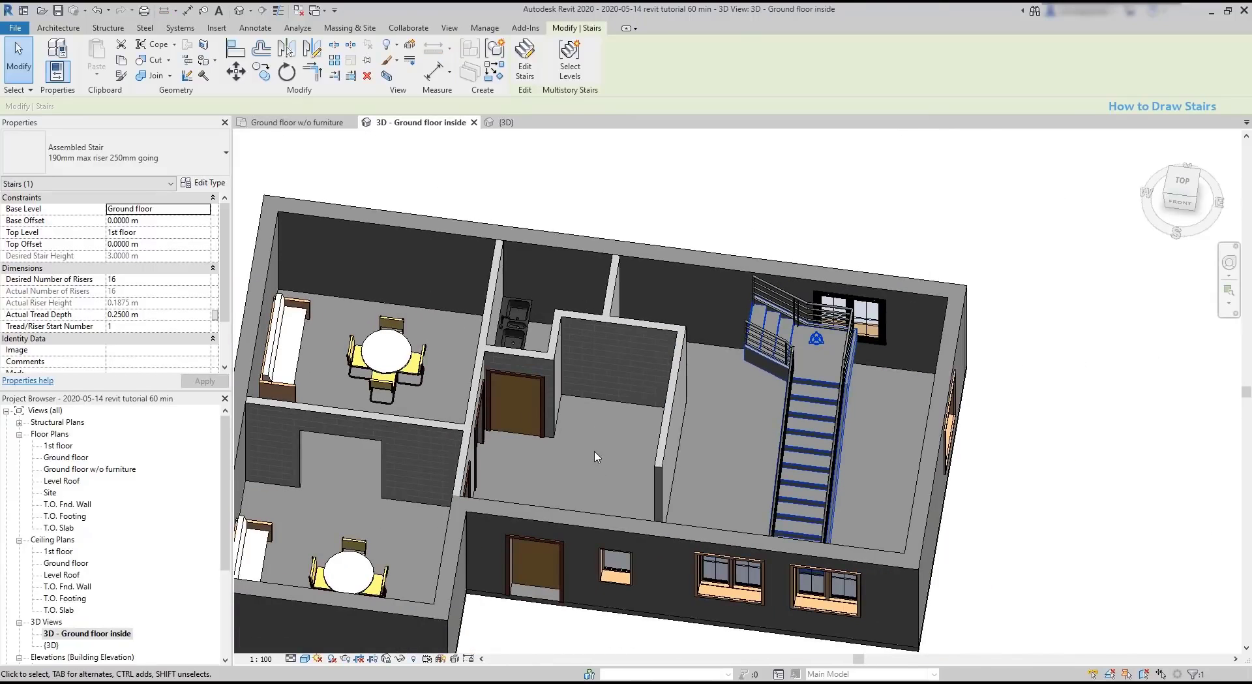
{"action": "key", "text": "Escape"}
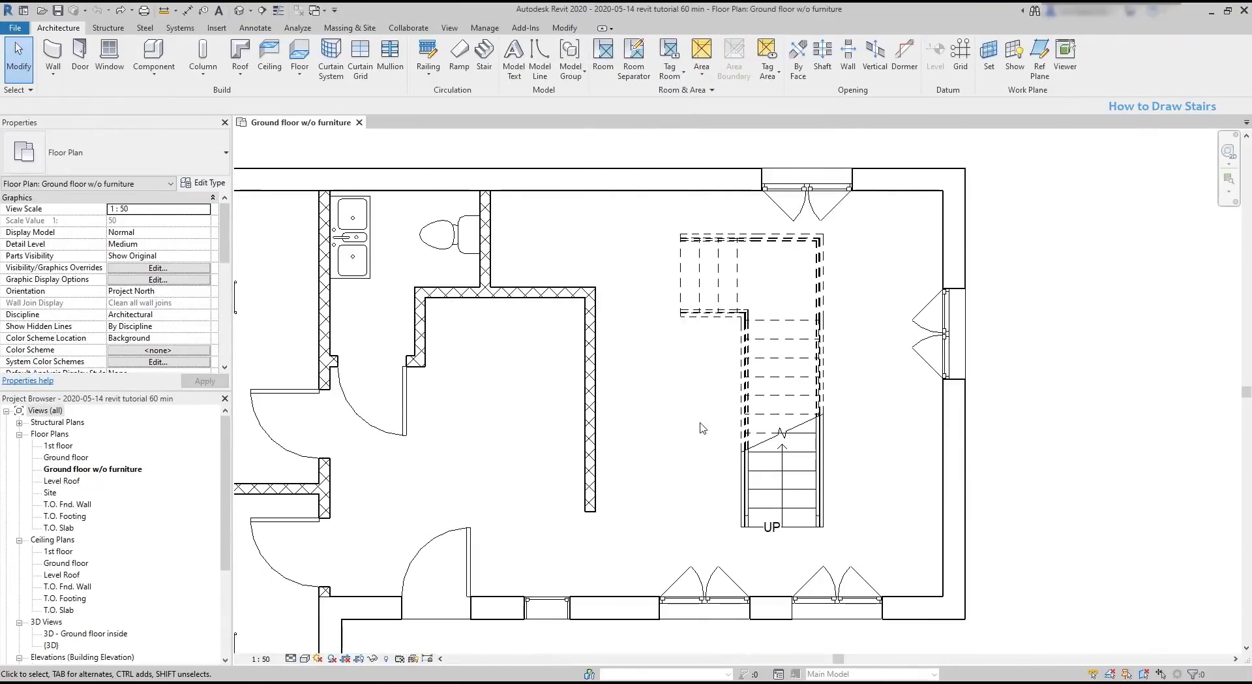
{"action": "left_click", "coordinate": [741, 431]}
{"action": "key", "text": "Delete"}
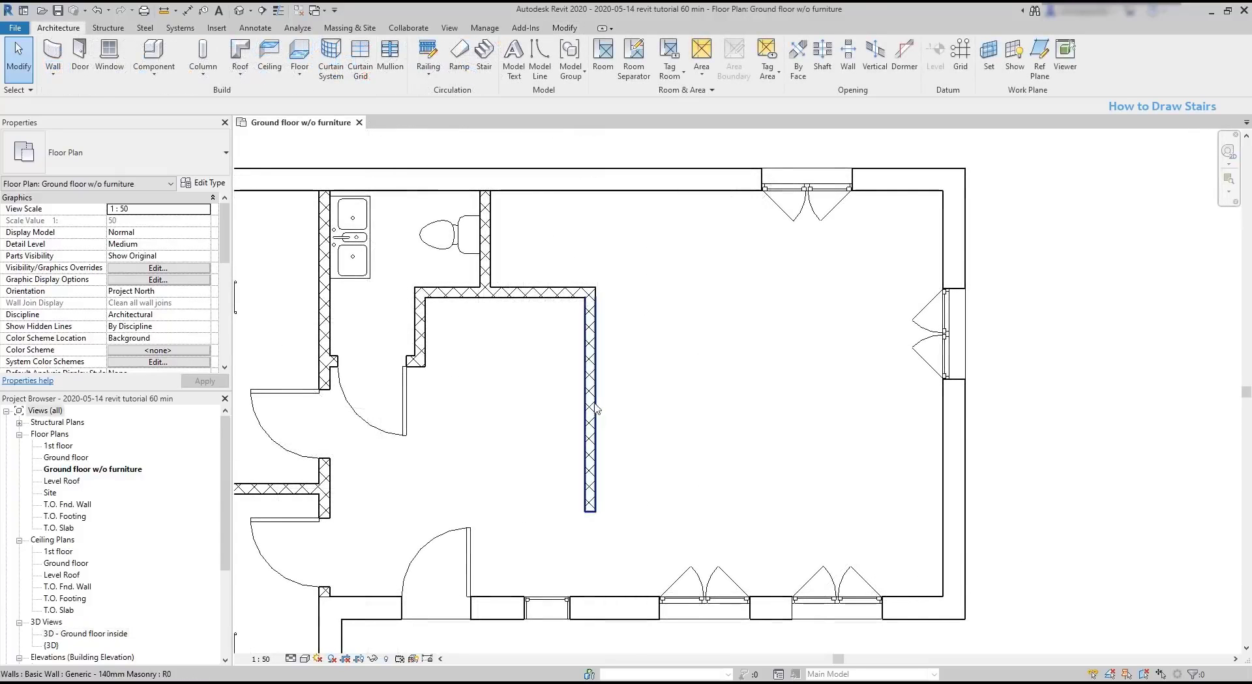
Step: Move the free-ended north-south partition wall east by setting its distance from the short wall to its west to 2.5 m
{"action": "left_click", "coordinate": [591, 401]}
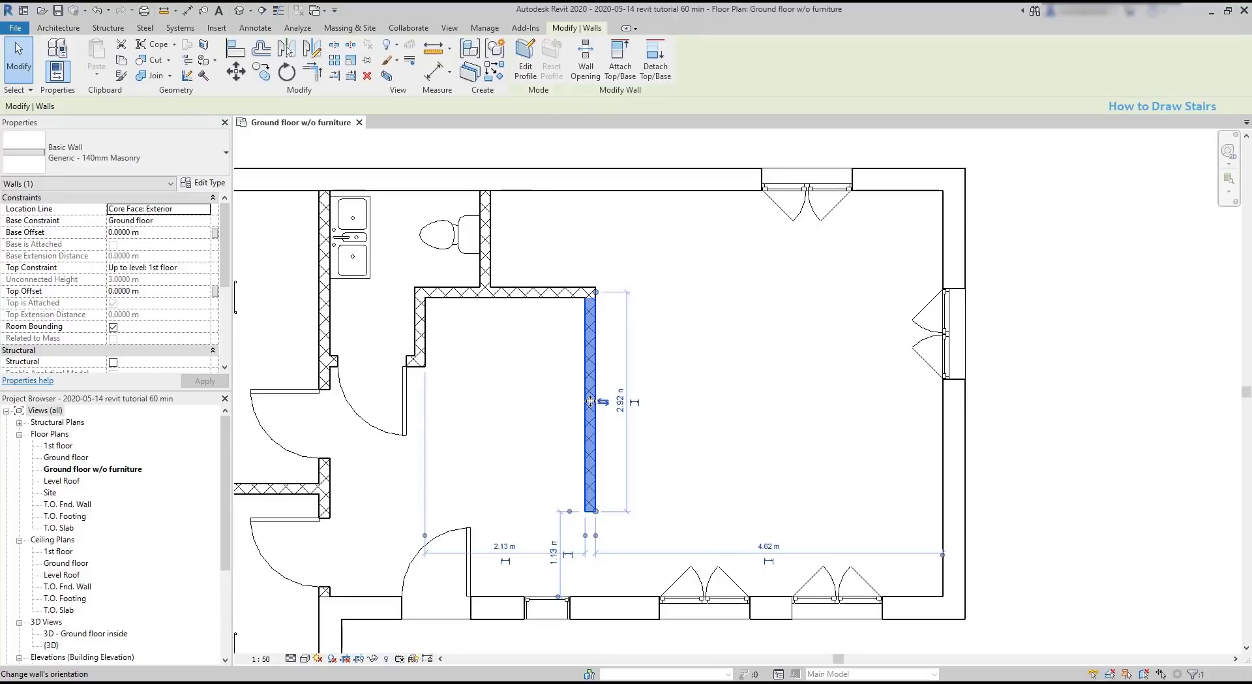
{"action": "scroll", "coordinate": [484, 586], "scroll_direction": "up", "scroll_amount": 2}
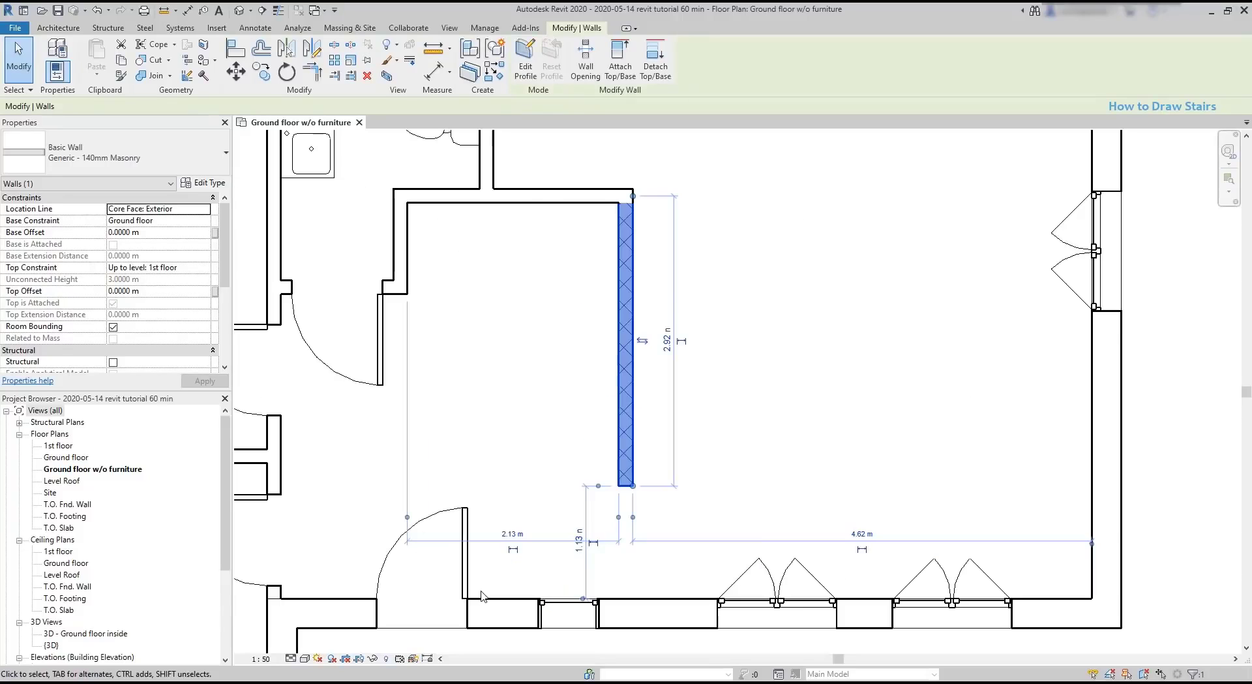
{"action": "left_click", "coordinate": [508, 535]}
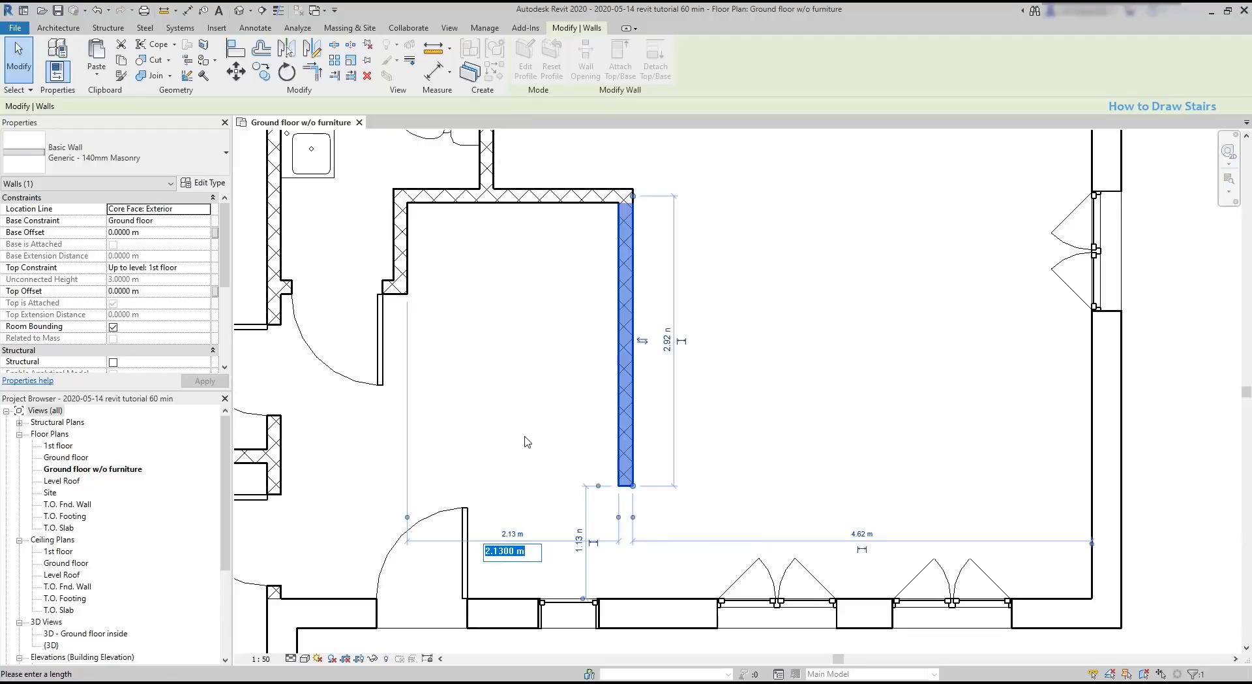
{"action": "type", "text": "2.5"}
{"action": "key", "text": "Return"}
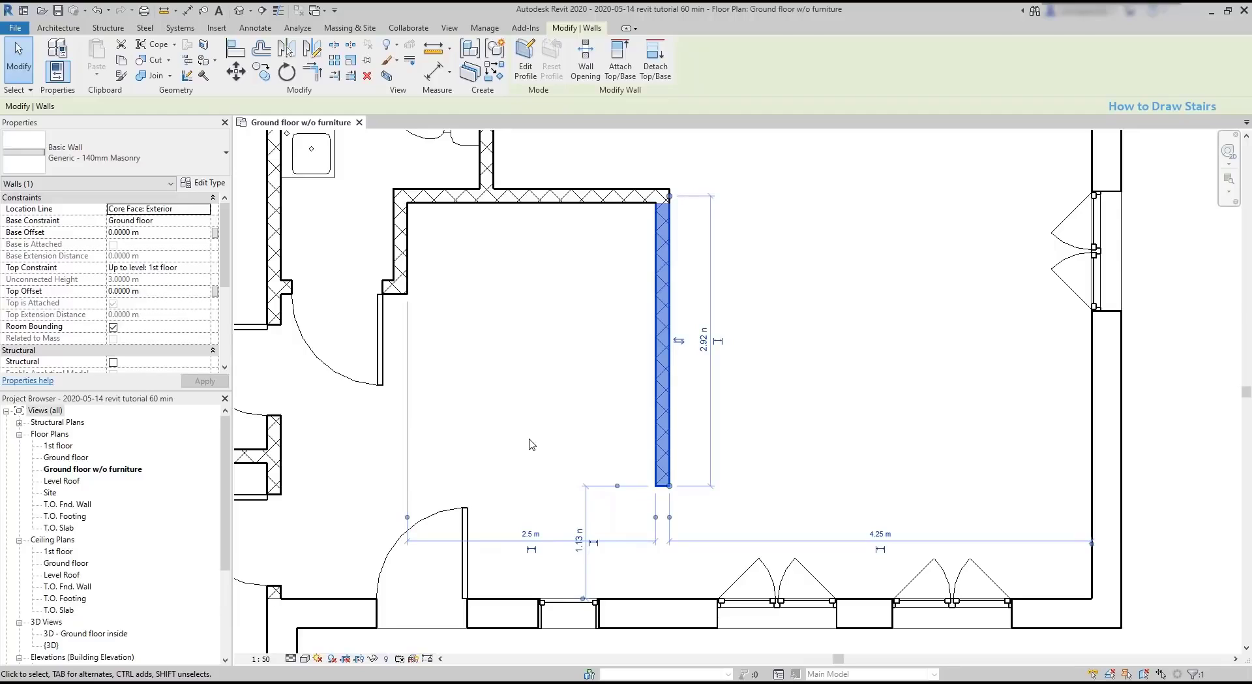
{"action": "left_click", "coordinate": [545, 441]}
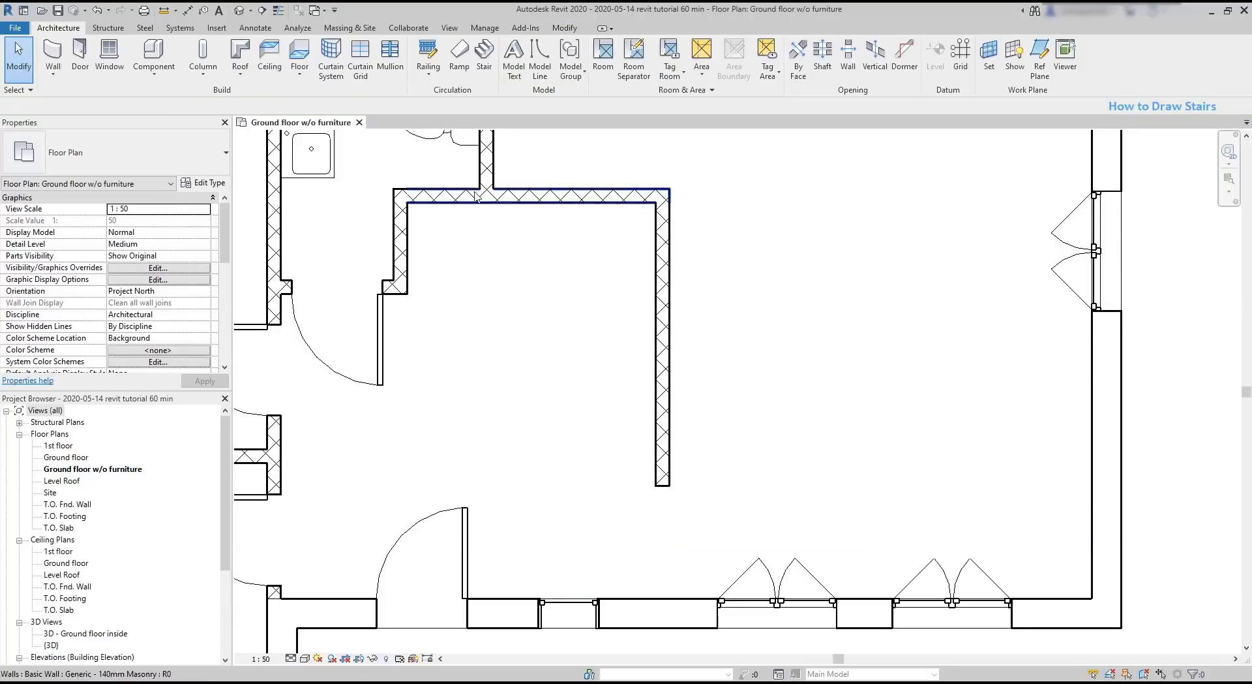
Step: Draw an L-shaped stair with location line Run: Right, going north along the partition's inner face, then west along the north wall
{"action": "left_click", "coordinate": [484, 66]}
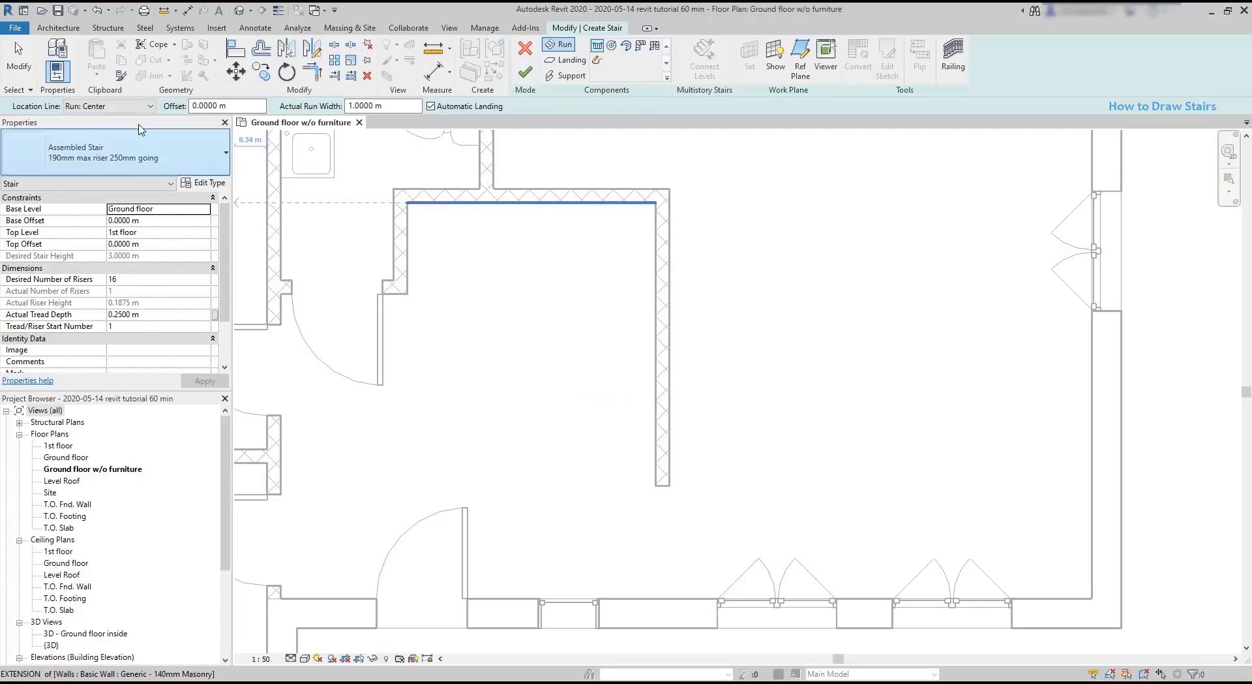
{"action": "left_click", "coordinate": [120, 107]}
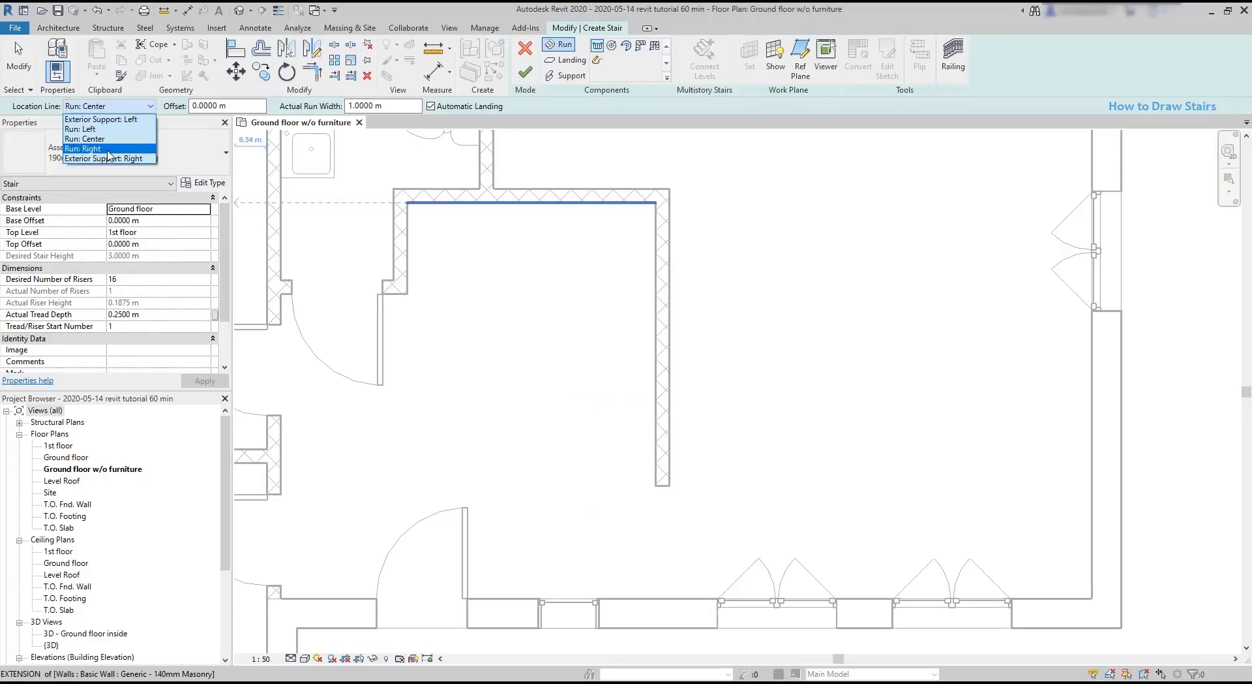
{"action": "left_click", "coordinate": [92, 149]}
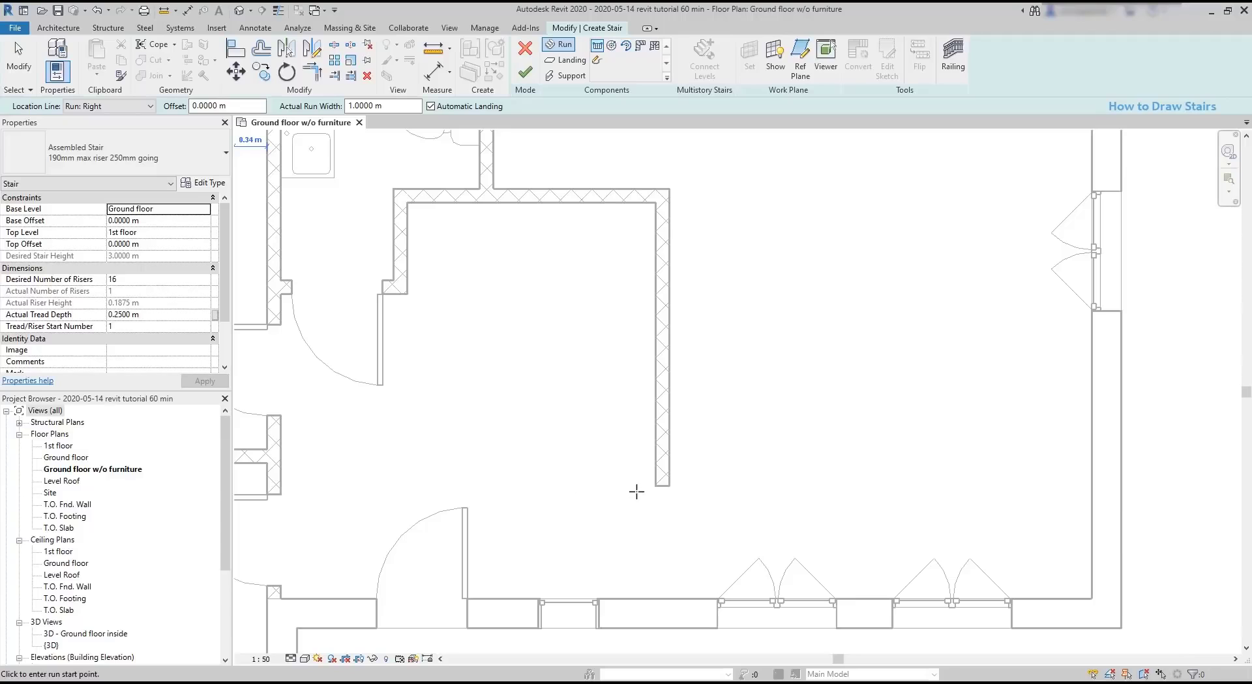
{"action": "left_click", "coordinate": [656, 485]}
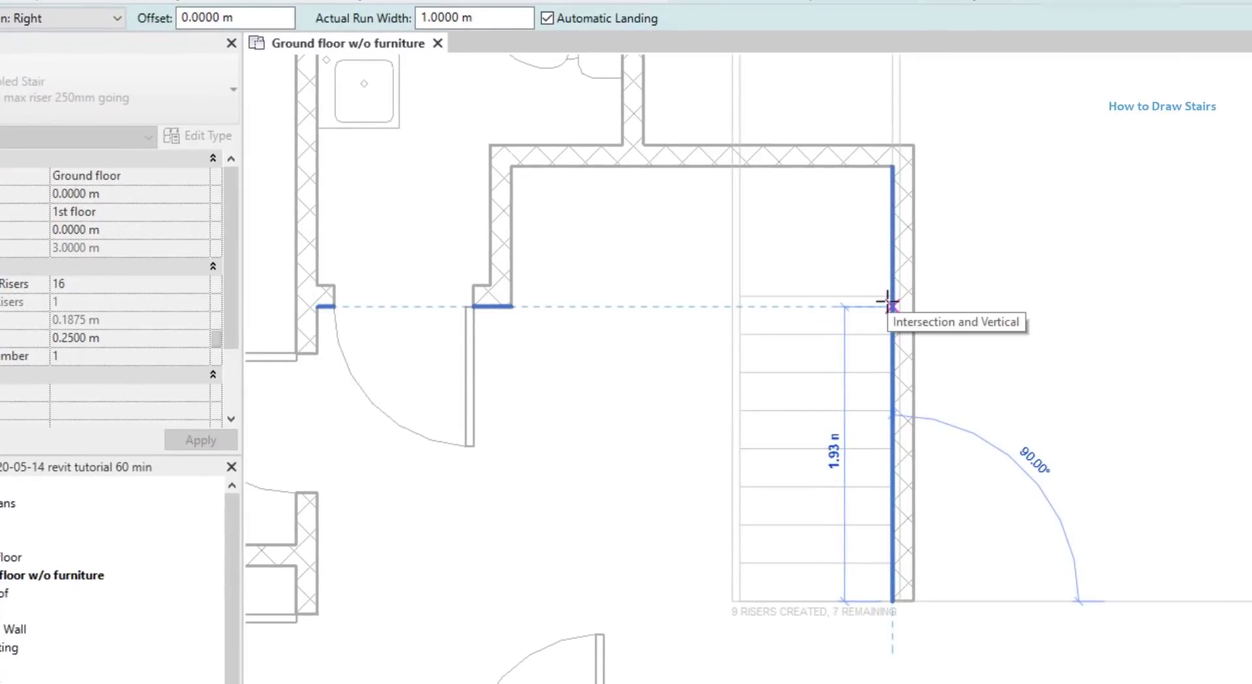
{"action": "left_click", "coordinate": [891, 304]}
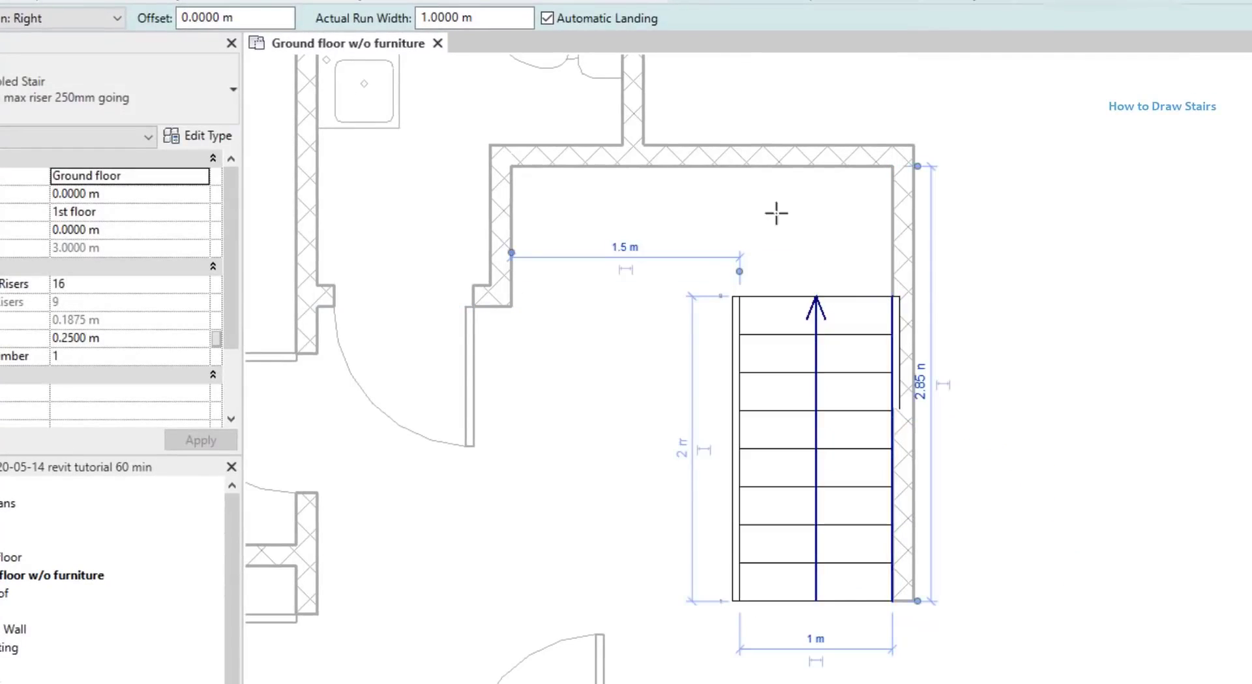
{"action": "left_click", "coordinate": [732, 167]}
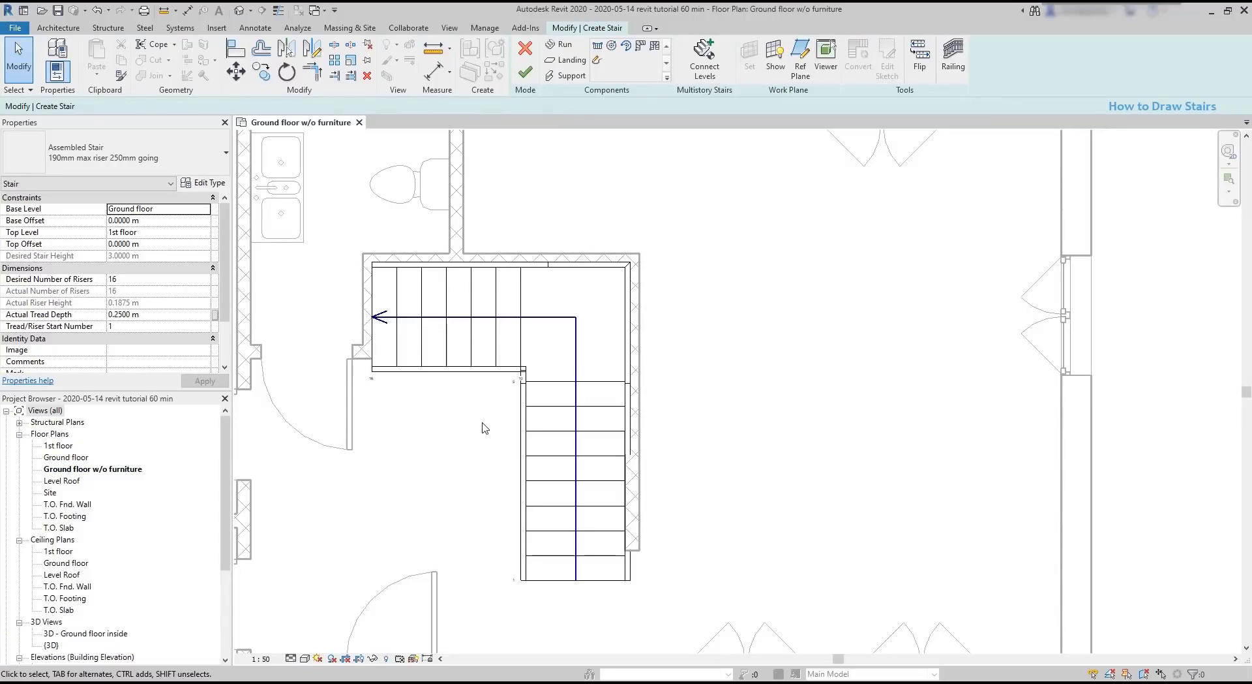
Step: Move the lower run north so its upper inner corner meets the outer edge of the upper run's support, then finish the stair
{"action": "left_click", "coordinate": [236, 71]}
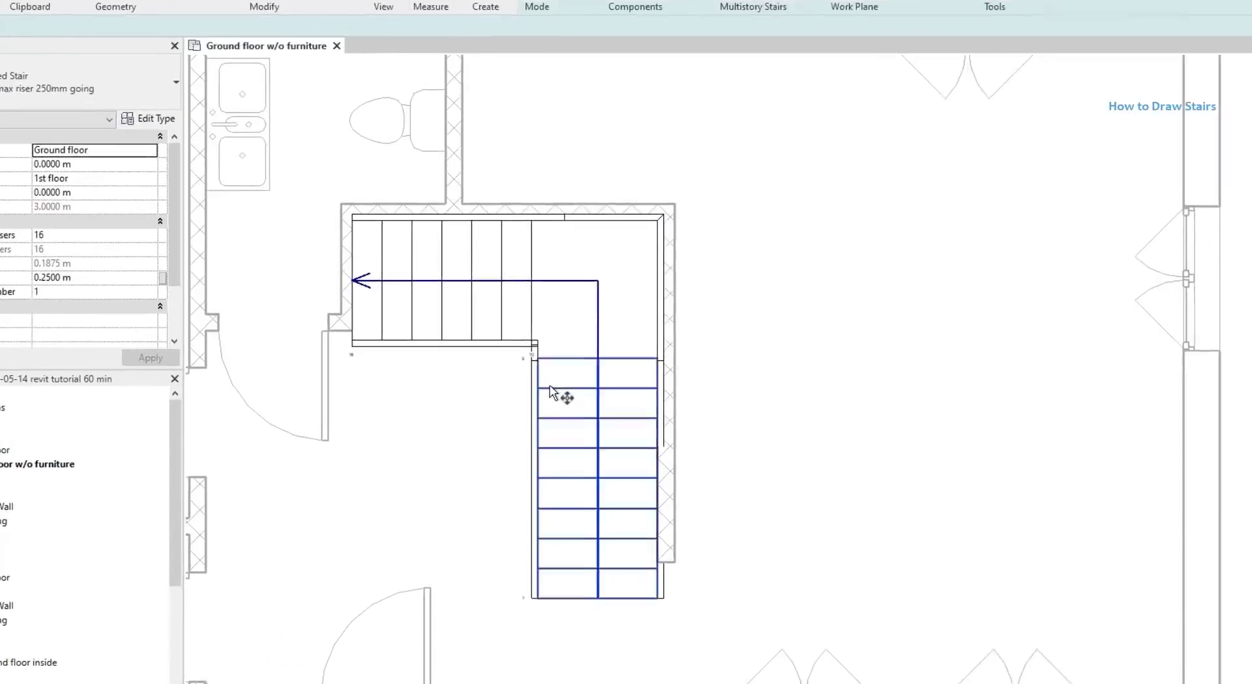
{"action": "left_click", "coordinate": [538, 404]}
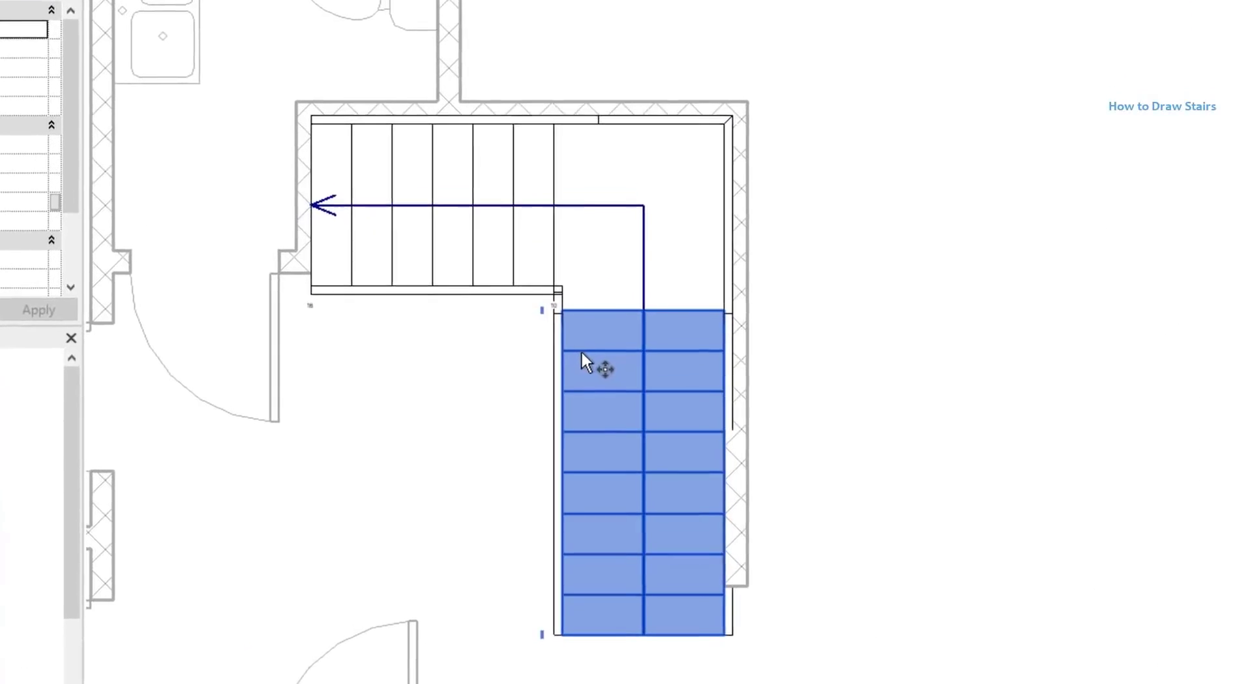
{"action": "key", "text": "Return"}
{"action": "scroll", "coordinate": [567, 291], "scroll_direction": "up", "scroll_amount": 4}
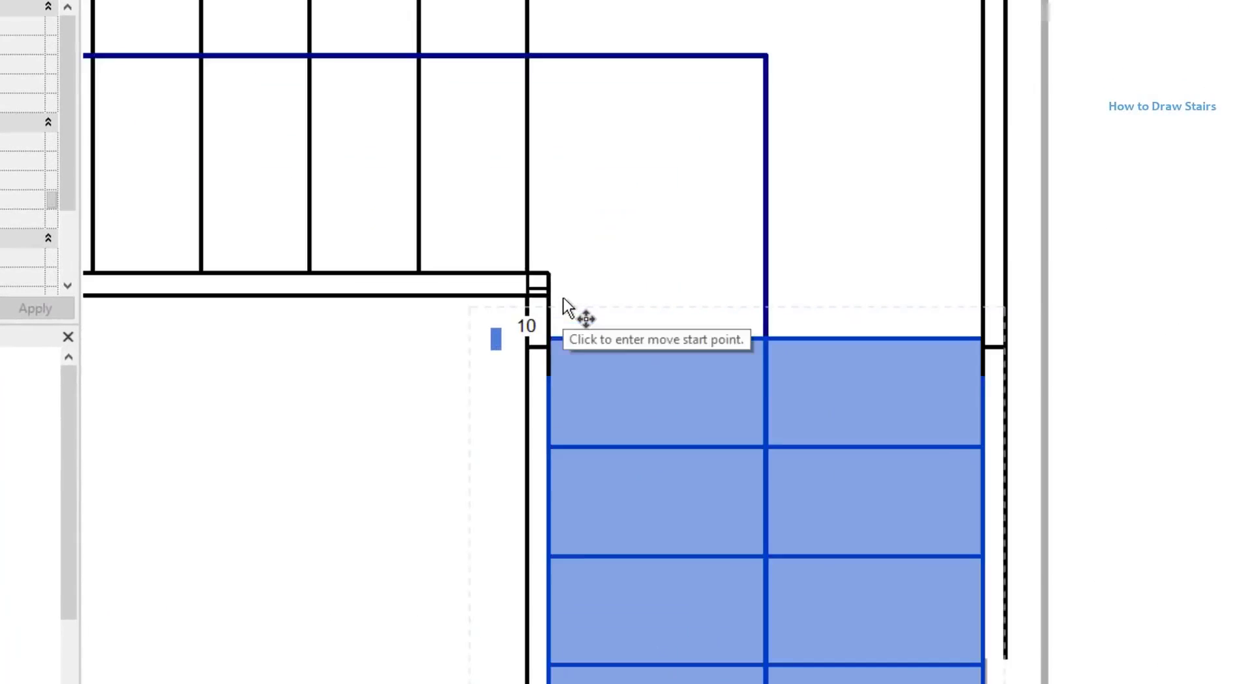
{"action": "left_click", "coordinate": [548, 337]}
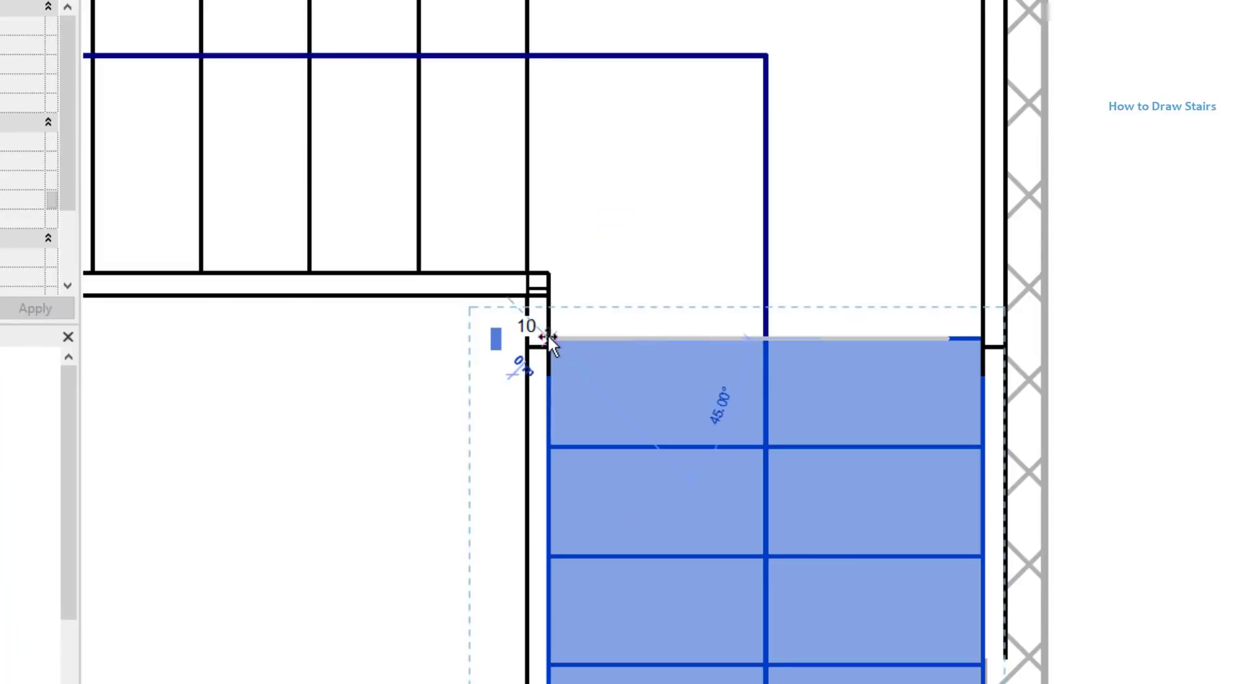
{"action": "left_click", "coordinate": [549, 297]}
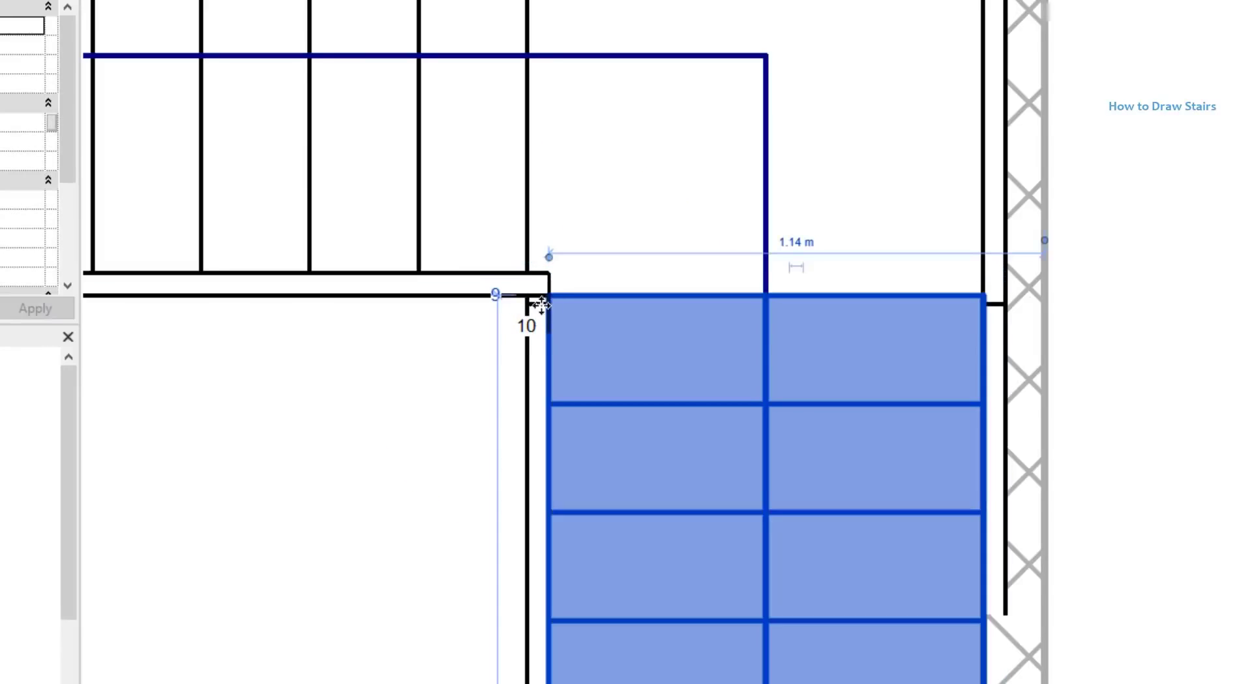
{"action": "left_click", "coordinate": [443, 398]}
{"action": "scroll", "coordinate": [446, 355], "scroll_direction": "down", "scroll_amount": 4}
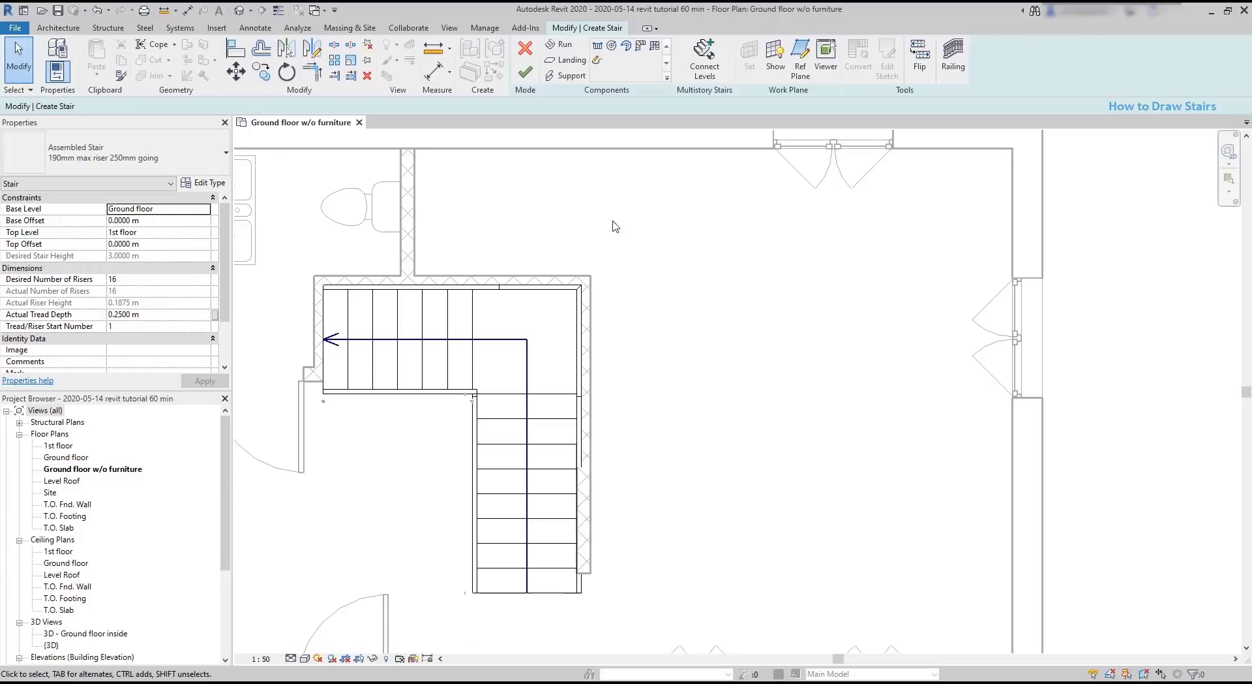
{"action": "left_click", "coordinate": [525, 71]}
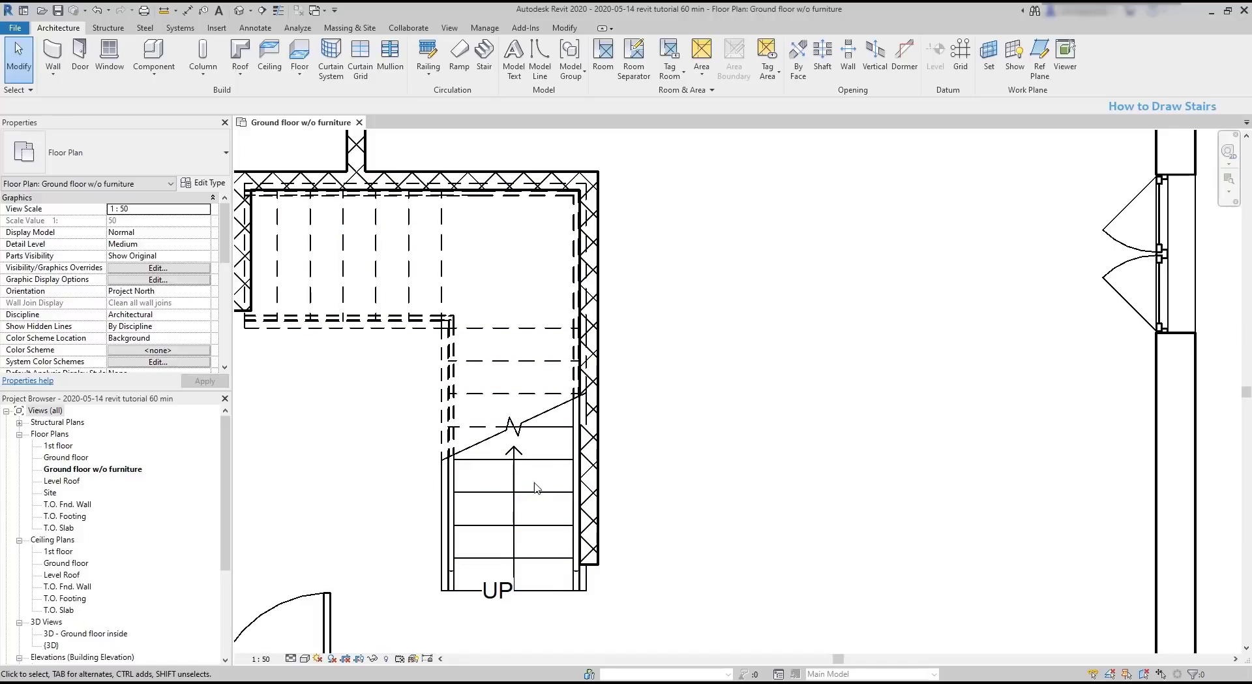
Step: Move the finished stair southwest, away from the two partition walls
{"action": "left_click", "coordinate": [541, 461]}
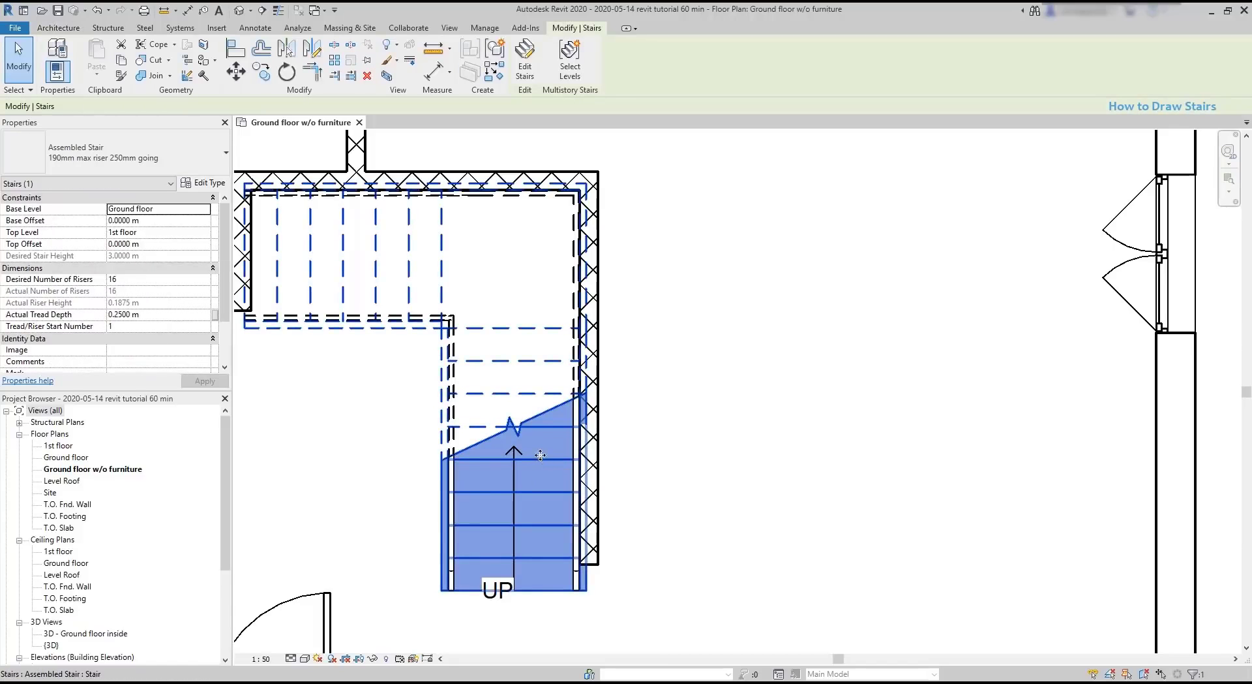
{"action": "left_click_drag", "start_coordinate": [540, 455], "coordinate": [483, 523]}
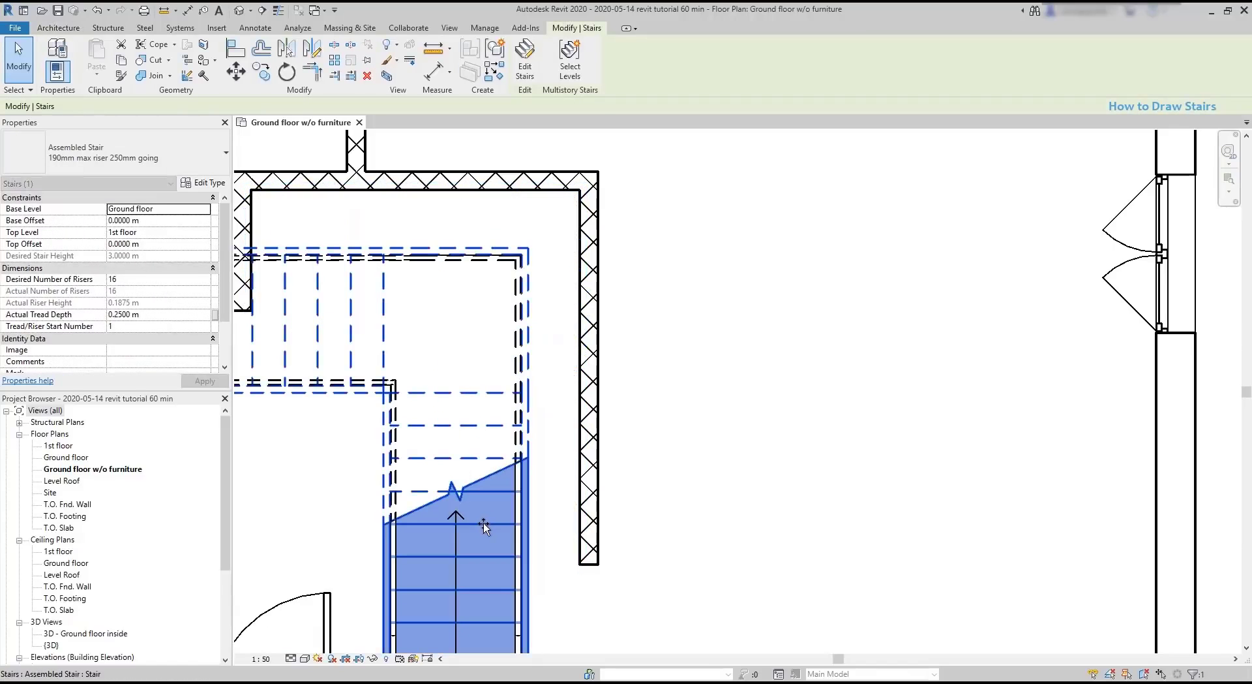
{"action": "left_click", "coordinate": [547, 518]}
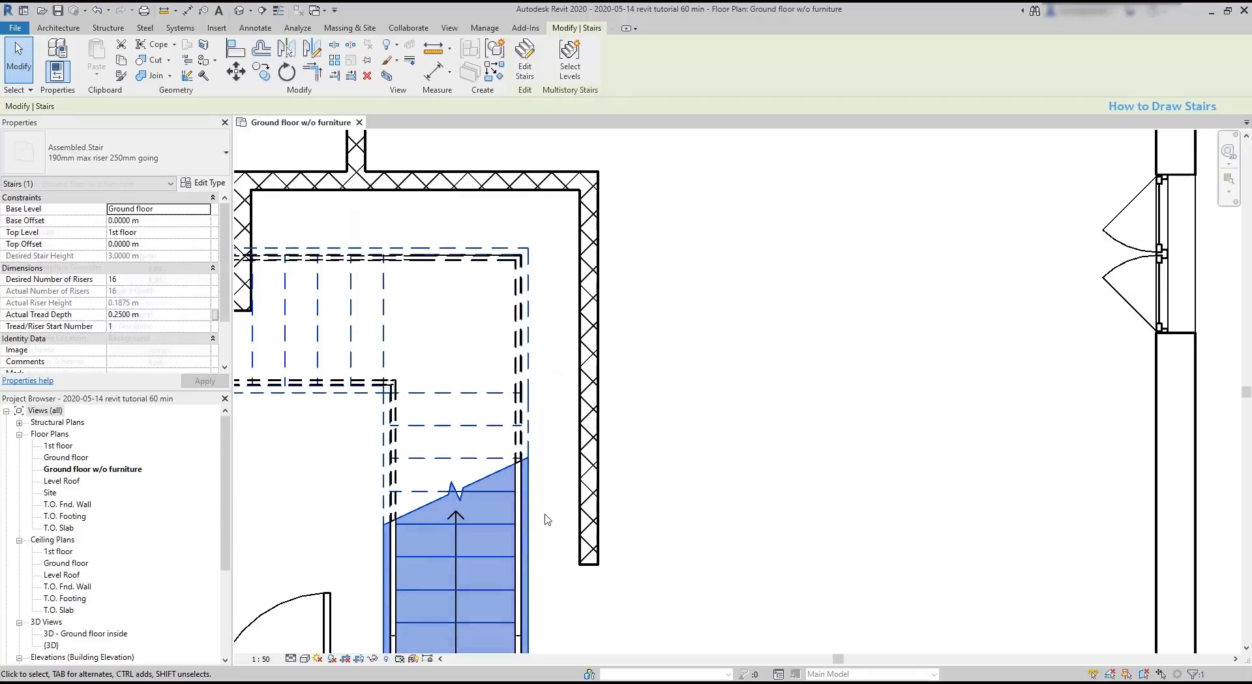
Step: Align the stair's east edge to the inner face of the north-south partition wall and lock the alignment
{"action": "left_click", "coordinate": [232, 51]}
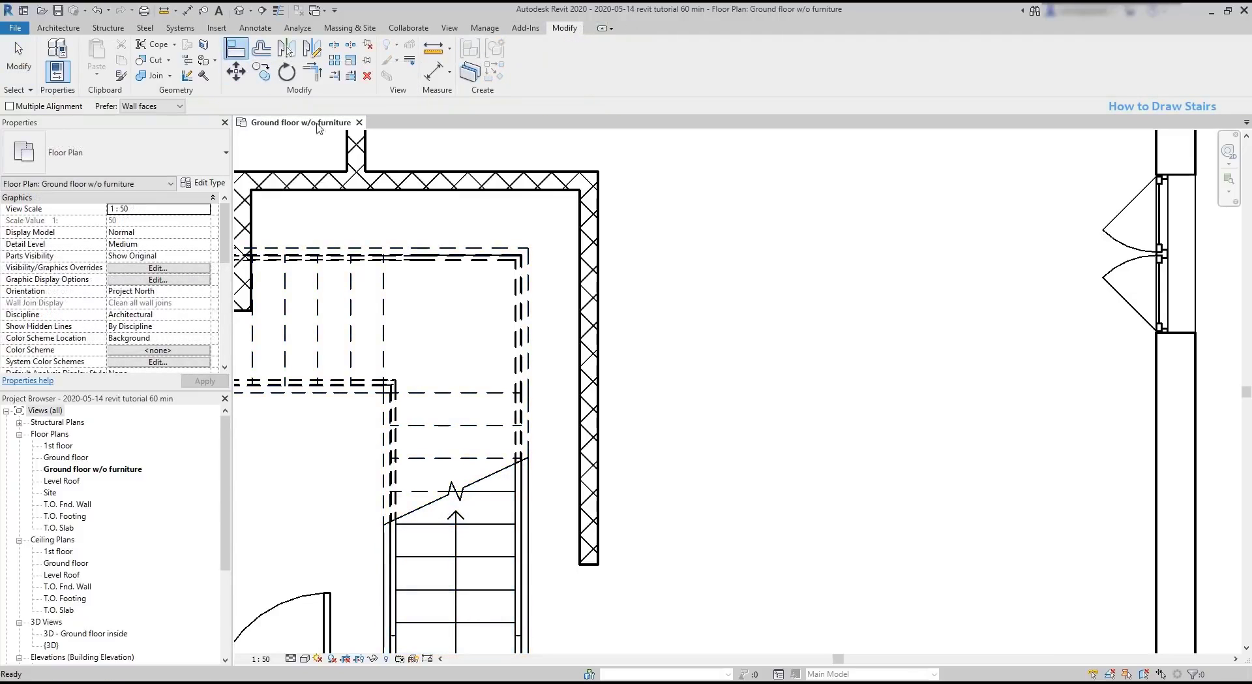
{"action": "left_click", "coordinate": [578, 348]}
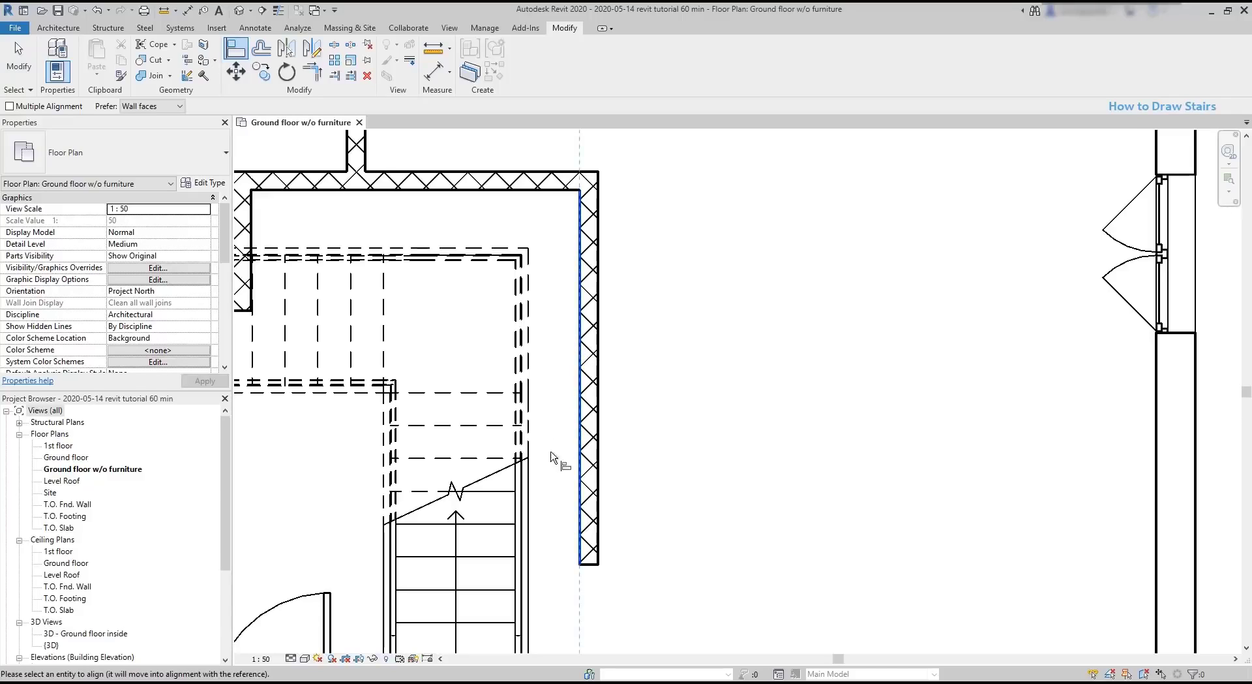
{"action": "left_click", "coordinate": [526, 484]}
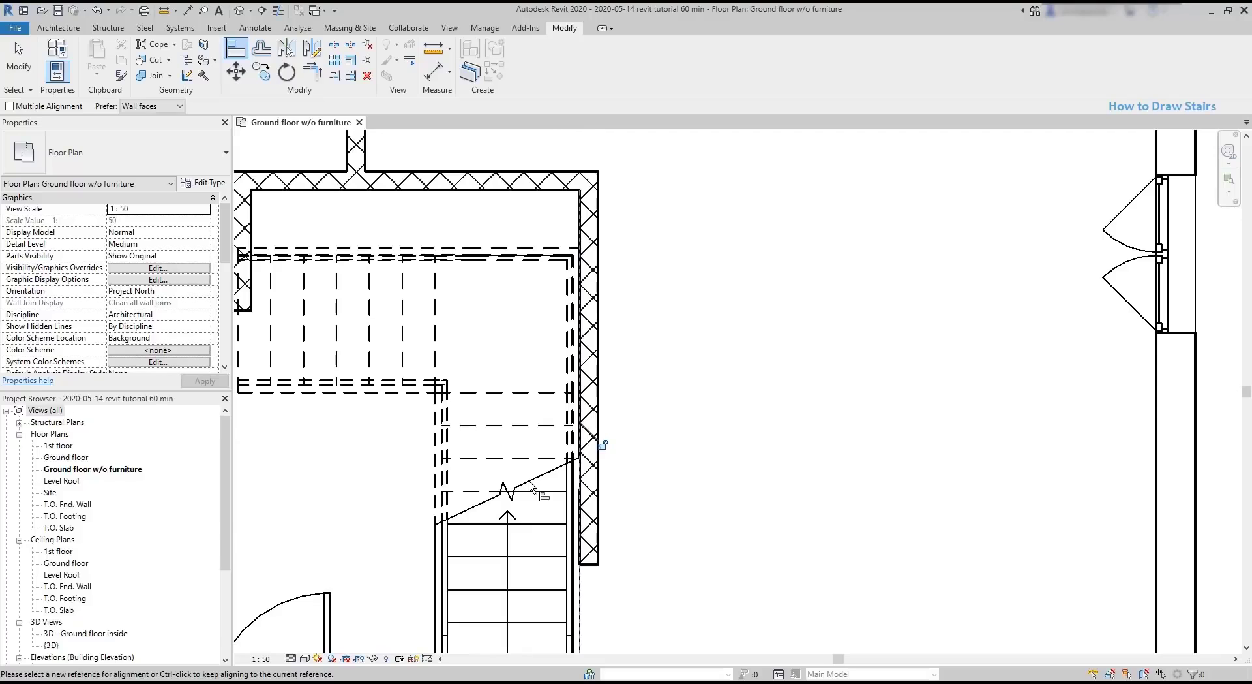
{"action": "scroll", "coordinate": [530, 486], "scroll_direction": "down", "scroll_amount": 3}
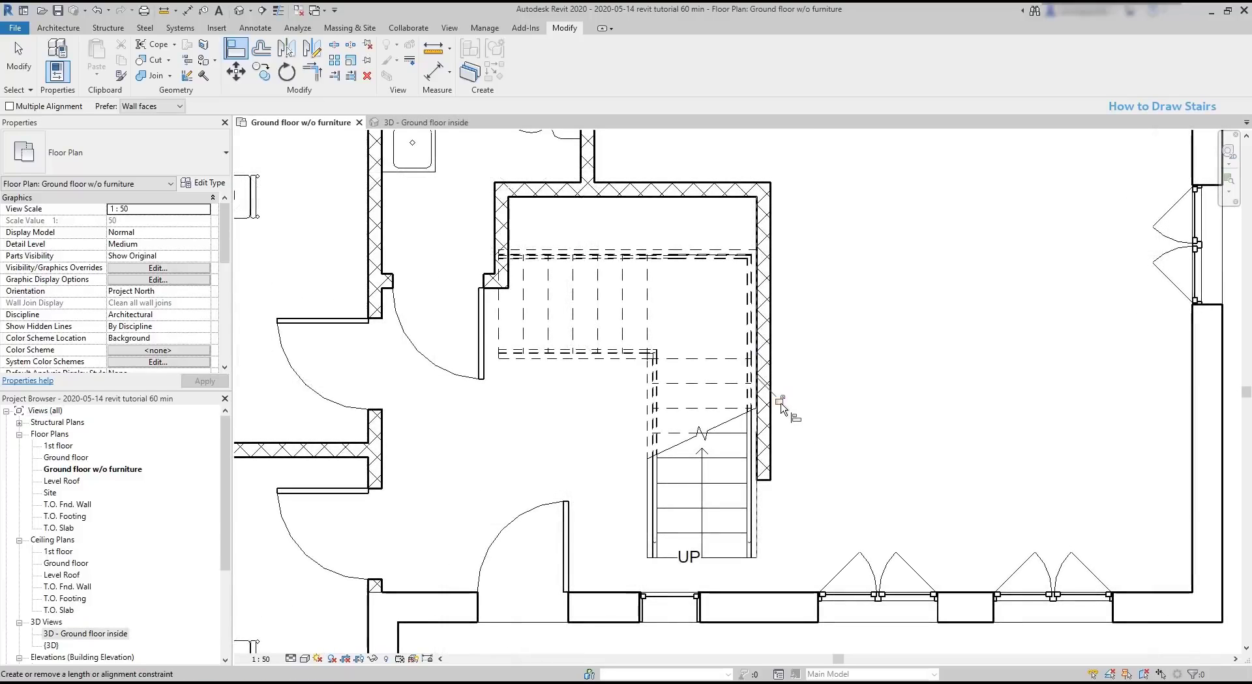
{"action": "left_click", "coordinate": [779, 400]}
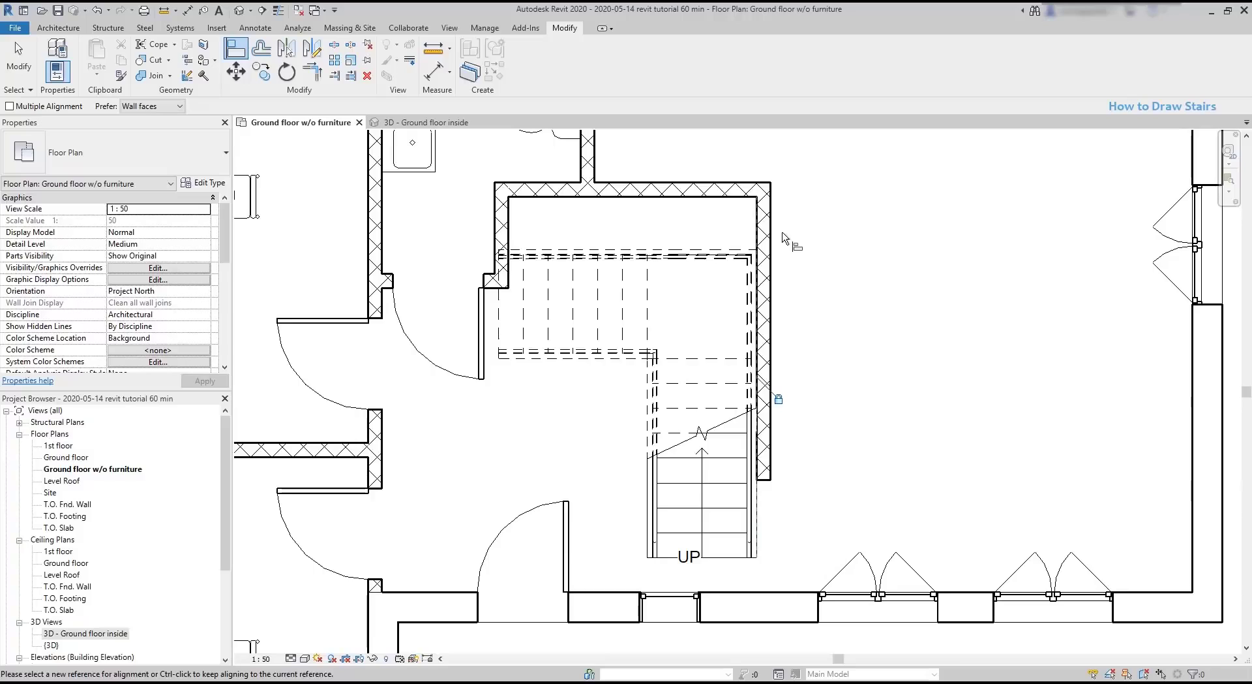
Step: Align the stair's north edge to the inner face of the wall behind the upper run and lock the alignment
{"action": "left_click", "coordinate": [739, 199]}
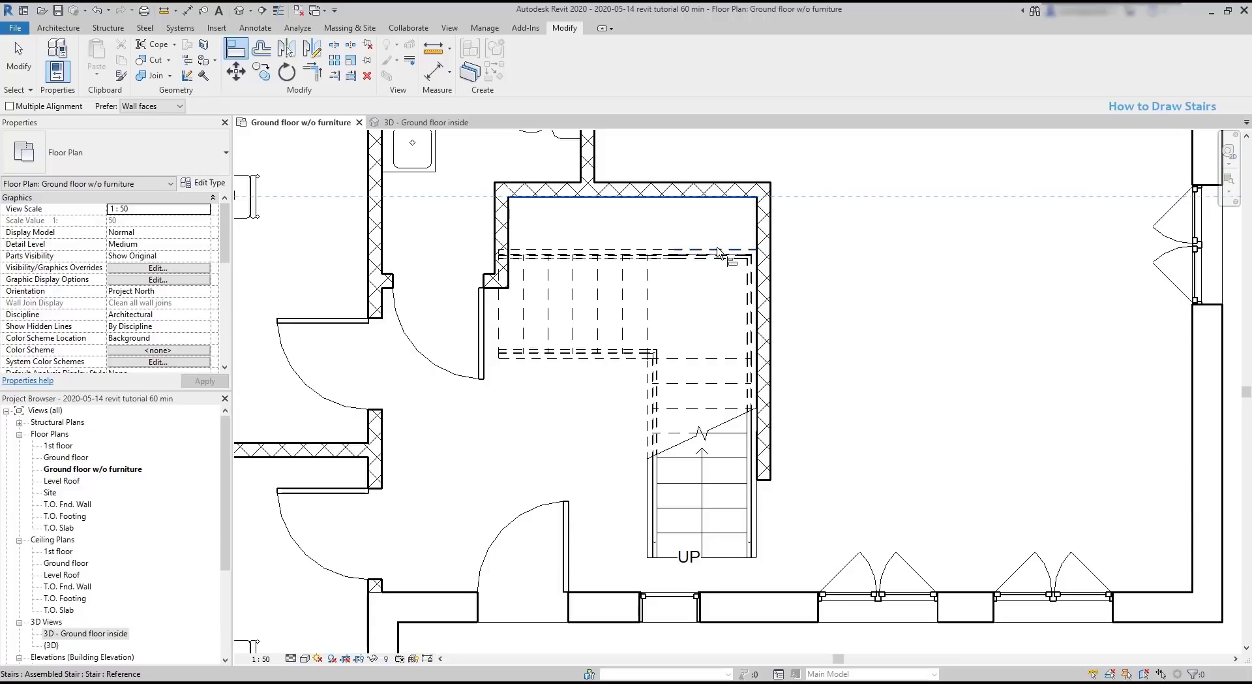
{"action": "left_click", "coordinate": [717, 250]}
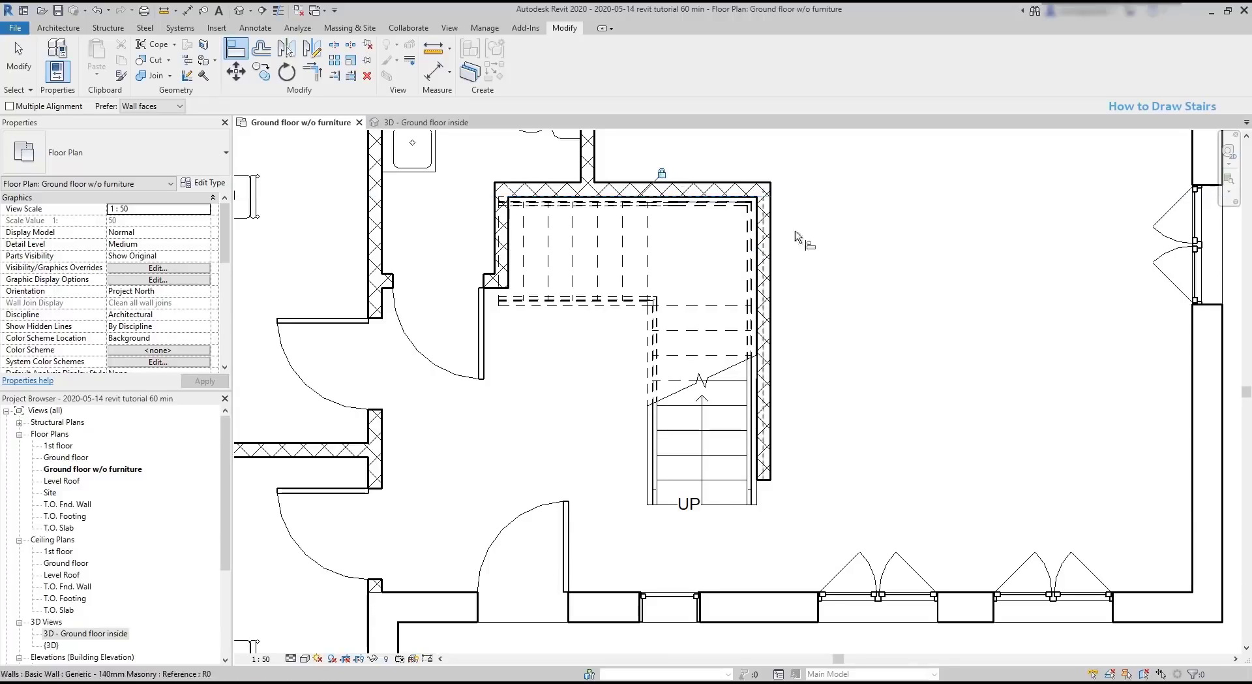
{"action": "key", "text": "Escape"}
{"action": "key", "text": "Escape"}
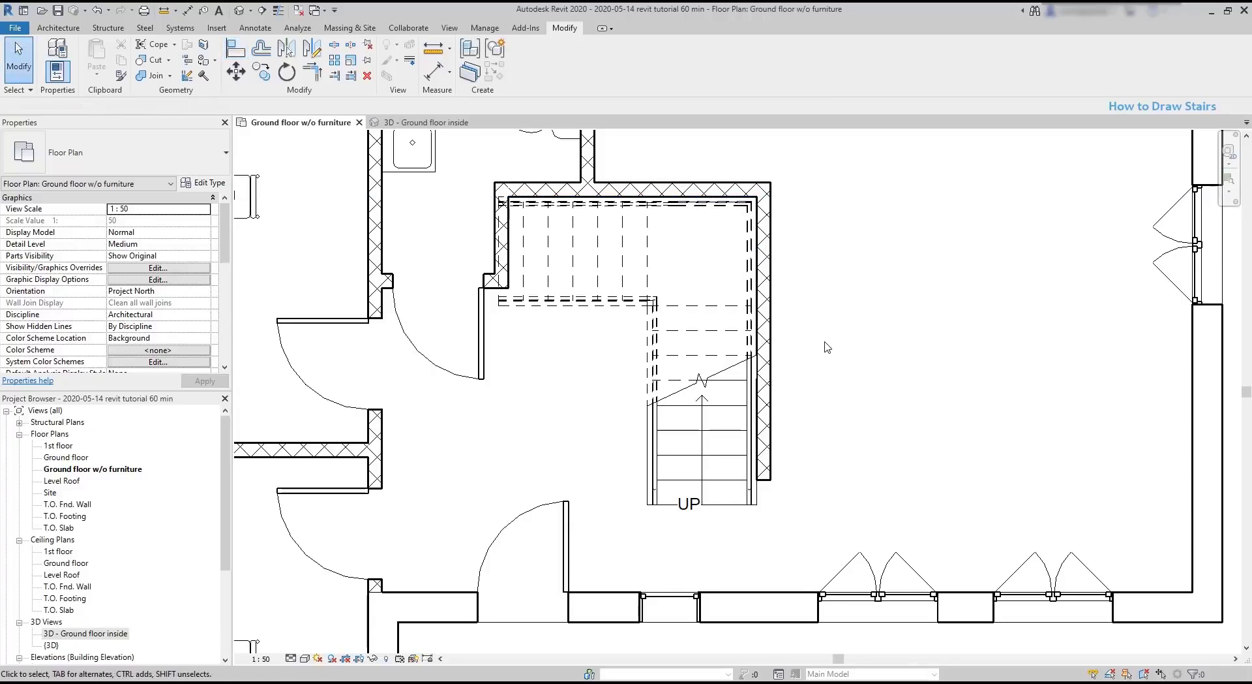
Step: Move the north-south partition east to about 3.34 m from the exterior wall, then shift the wall behind the upper run slightly south
{"action": "left_click", "coordinate": [764, 356]}
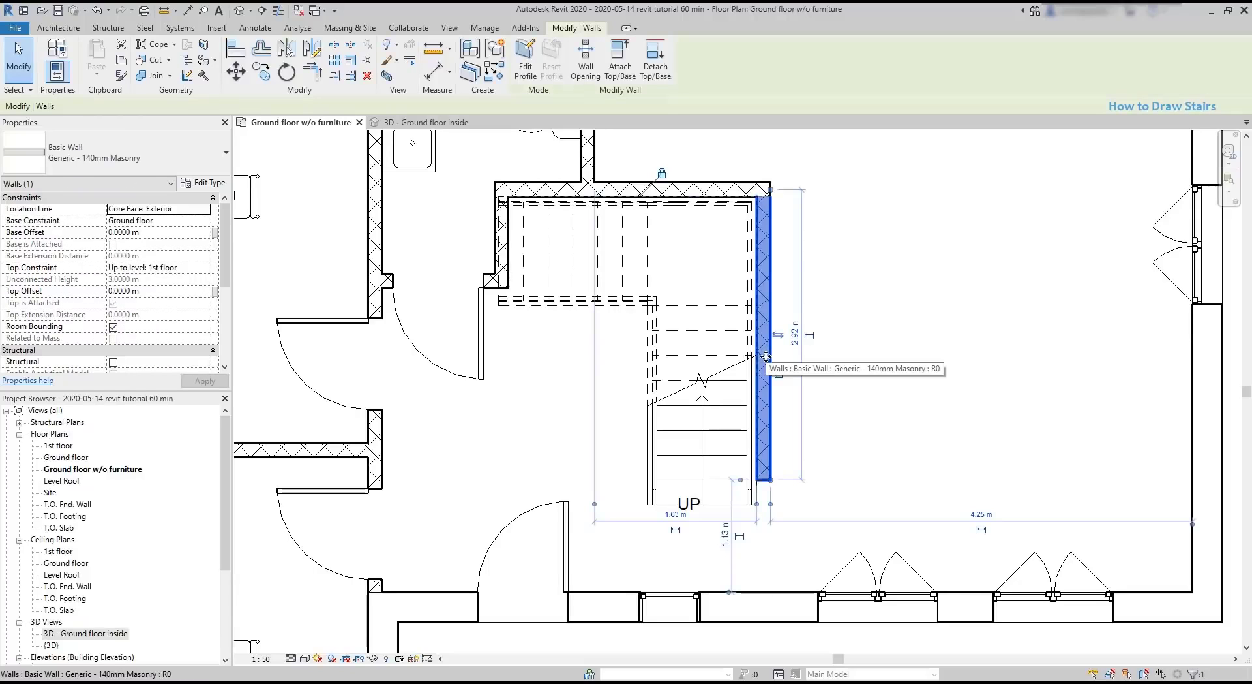
{"action": "left_click_drag", "start_coordinate": [768, 356], "coordinate": [860, 356]}
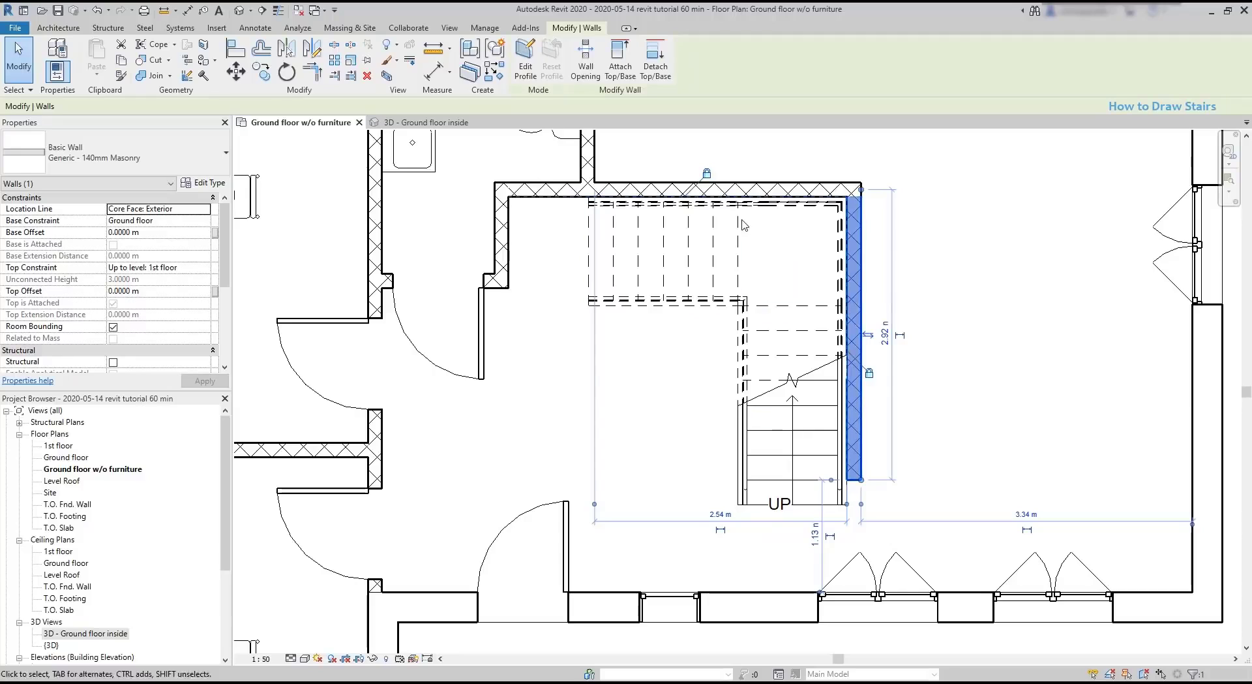
{"action": "left_click", "coordinate": [751, 194]}
{"action": "left_click_drag", "start_coordinate": [750, 194], "coordinate": [752, 228]}
{"action": "left_click", "coordinate": [1038, 306]}
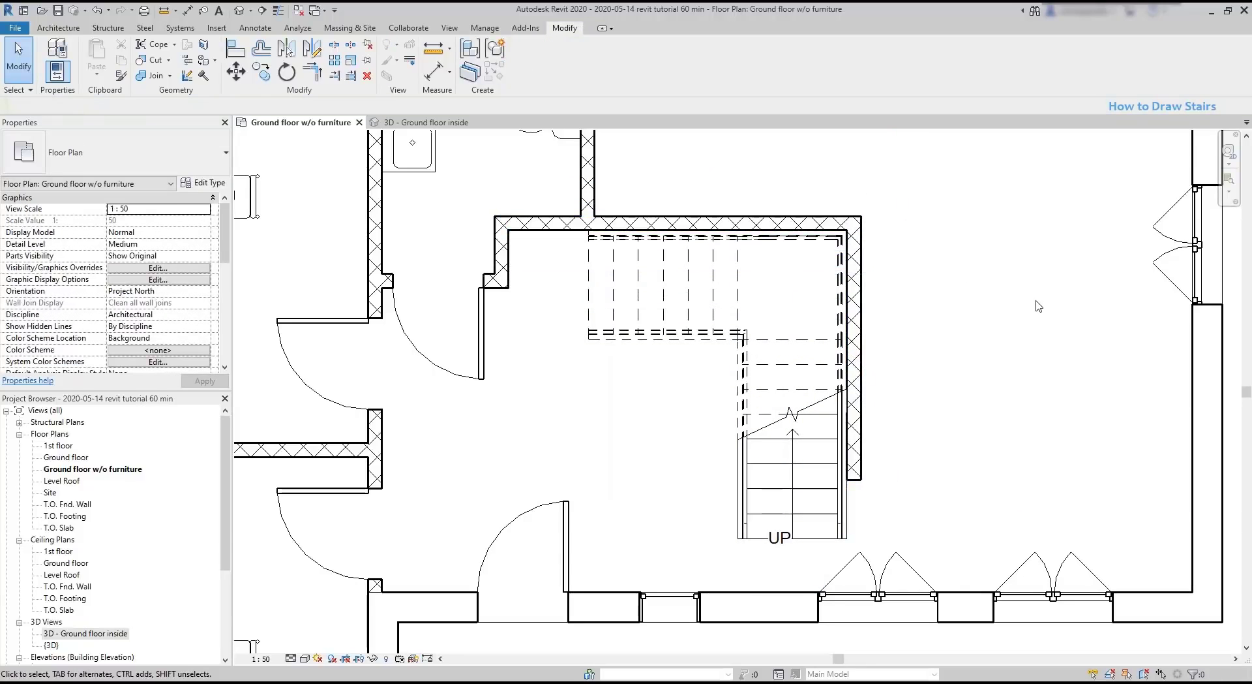
Step: Undo the last two wall moves and view the restored L-shaped stair in the 3D view of the ground floor inside
{"action": "key", "text": "ctrl+z"}
{"action": "key", "text": "ctrl+z"}
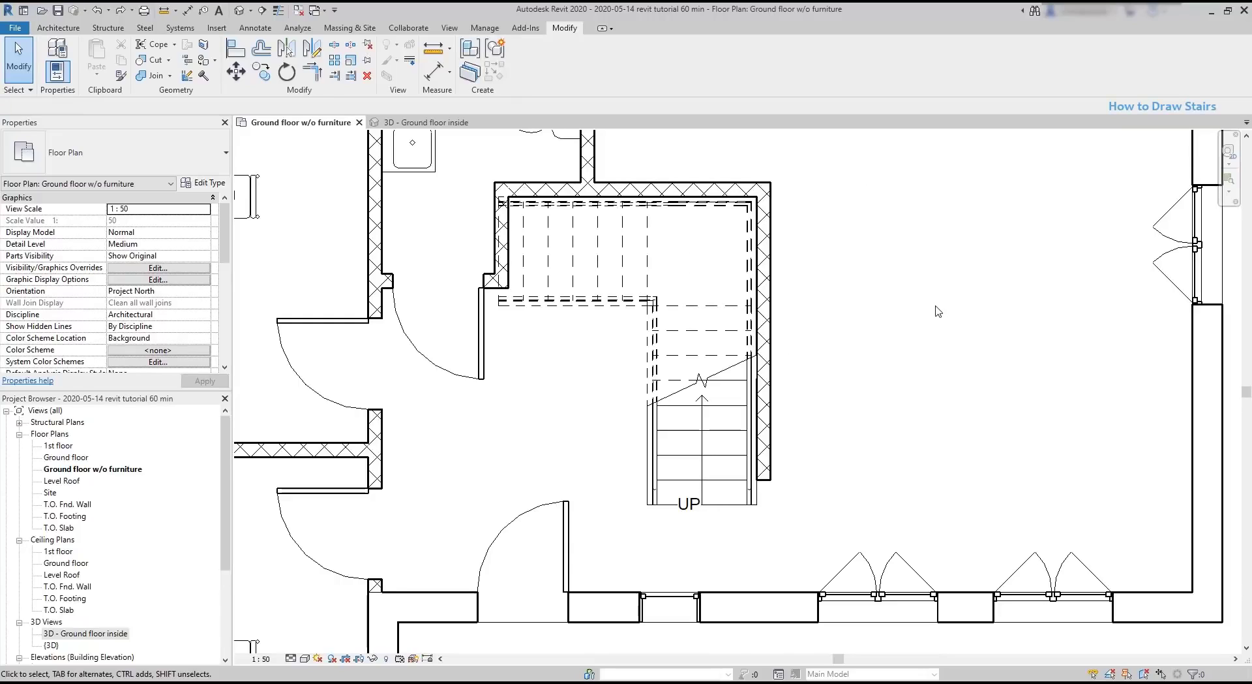
{"action": "left_click", "coordinate": [442, 123]}
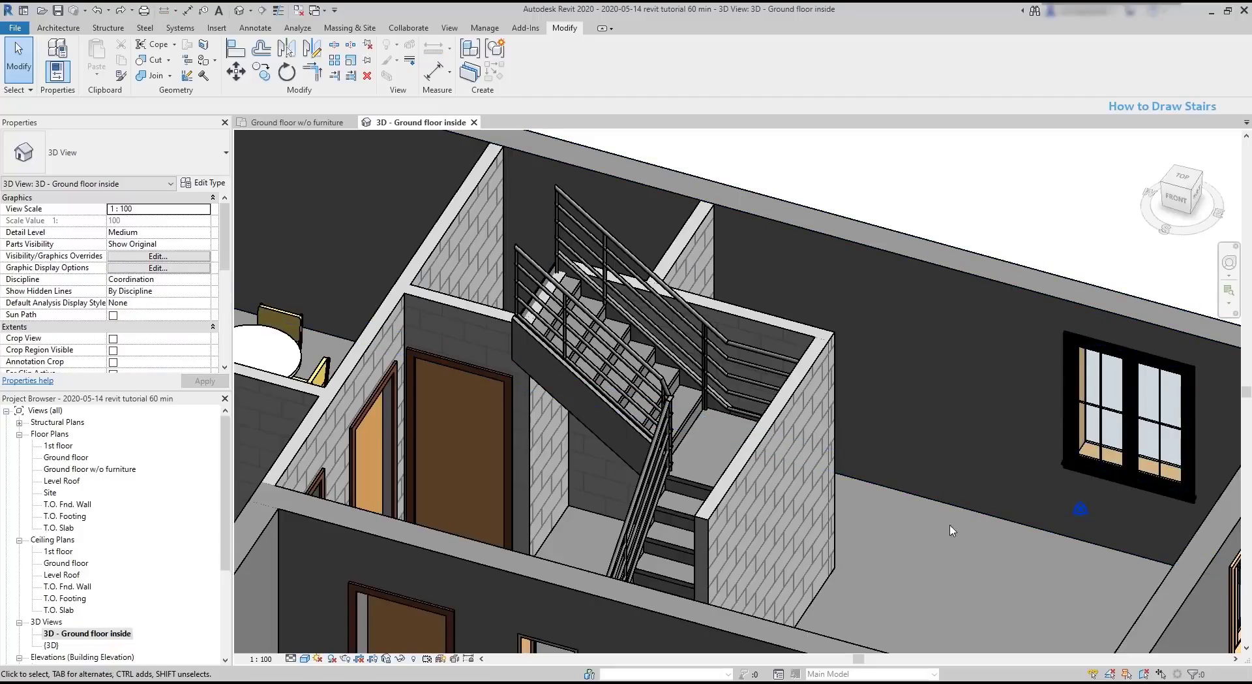
{"action": "middle_click_drag", "start_coordinate": [895, 508], "coordinate": [825, 510], "text": "shift"}
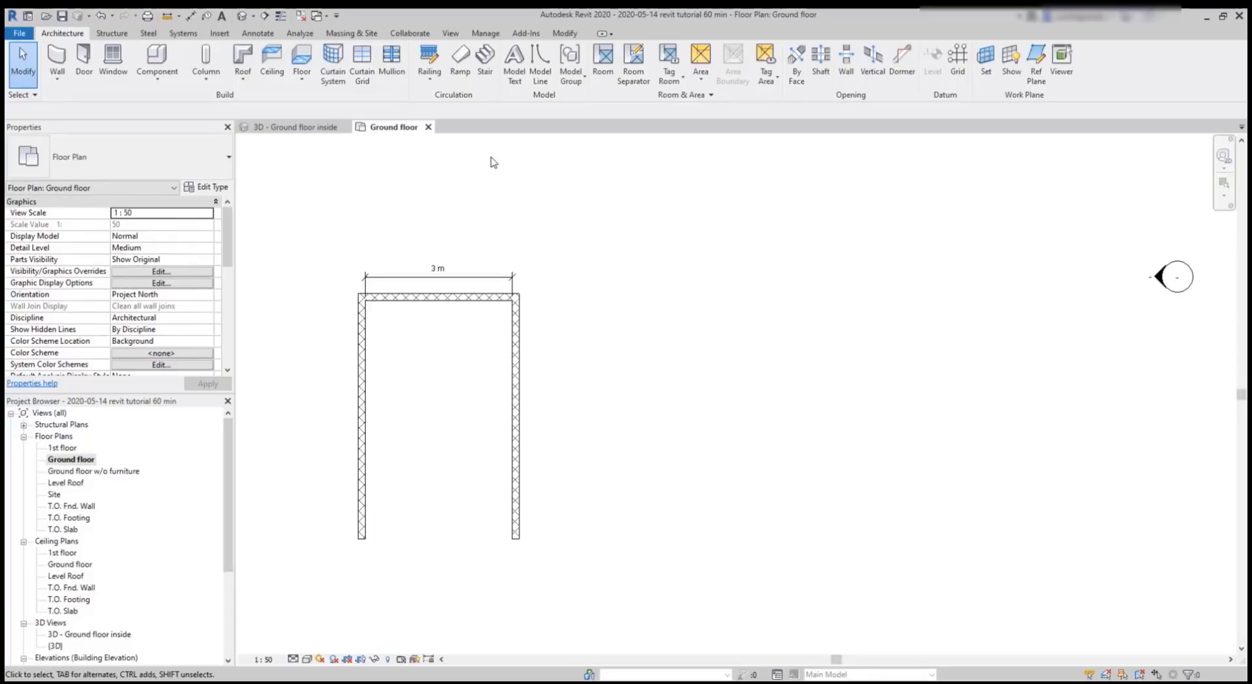
Step: Draw a U-shaped stair east of the three walls with two parallel eight-riser runs, each 1.75 m long, joined by an automatic landing
{"action": "left_click", "coordinate": [488, 65]}
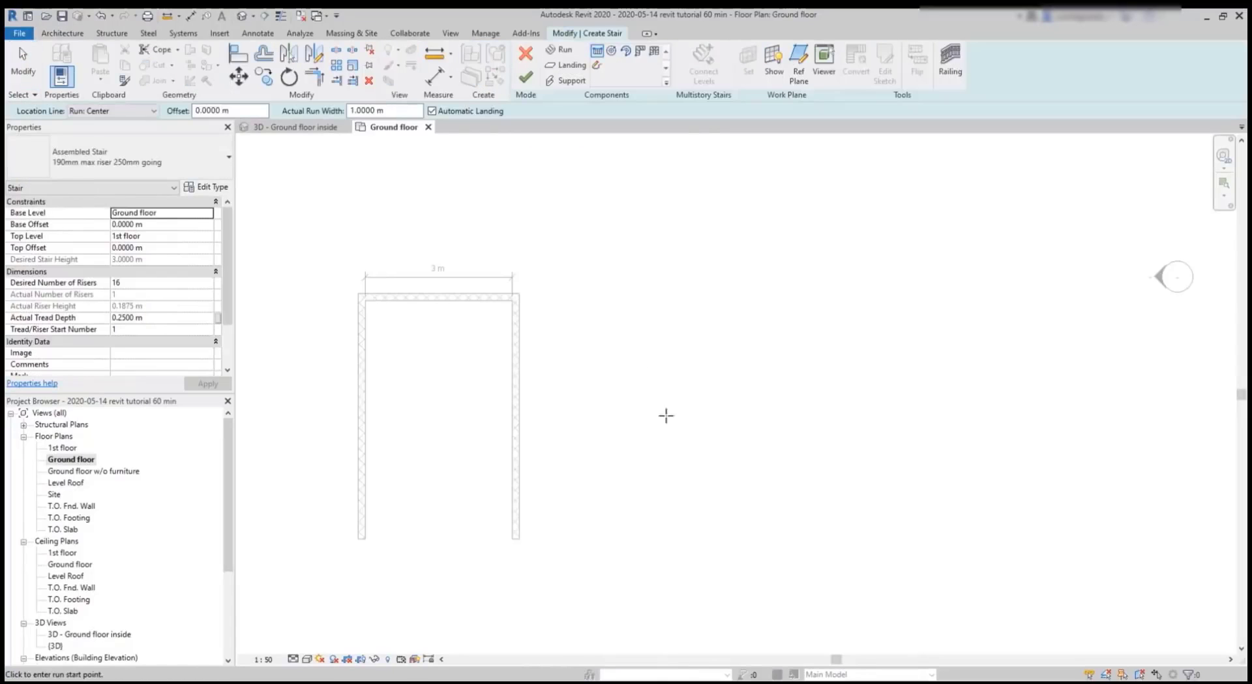
{"action": "left_click", "coordinate": [706, 480]}
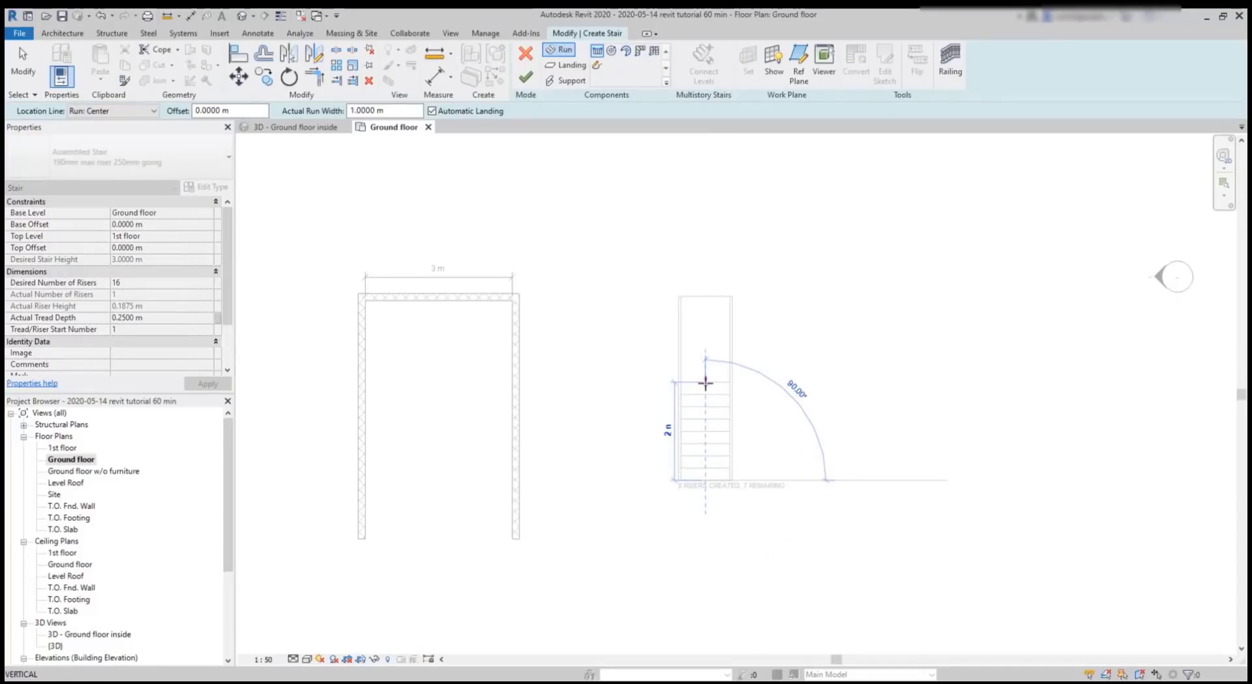
{"action": "scroll", "coordinate": [705, 383], "scroll_direction": "up", "scroll_amount": 2}
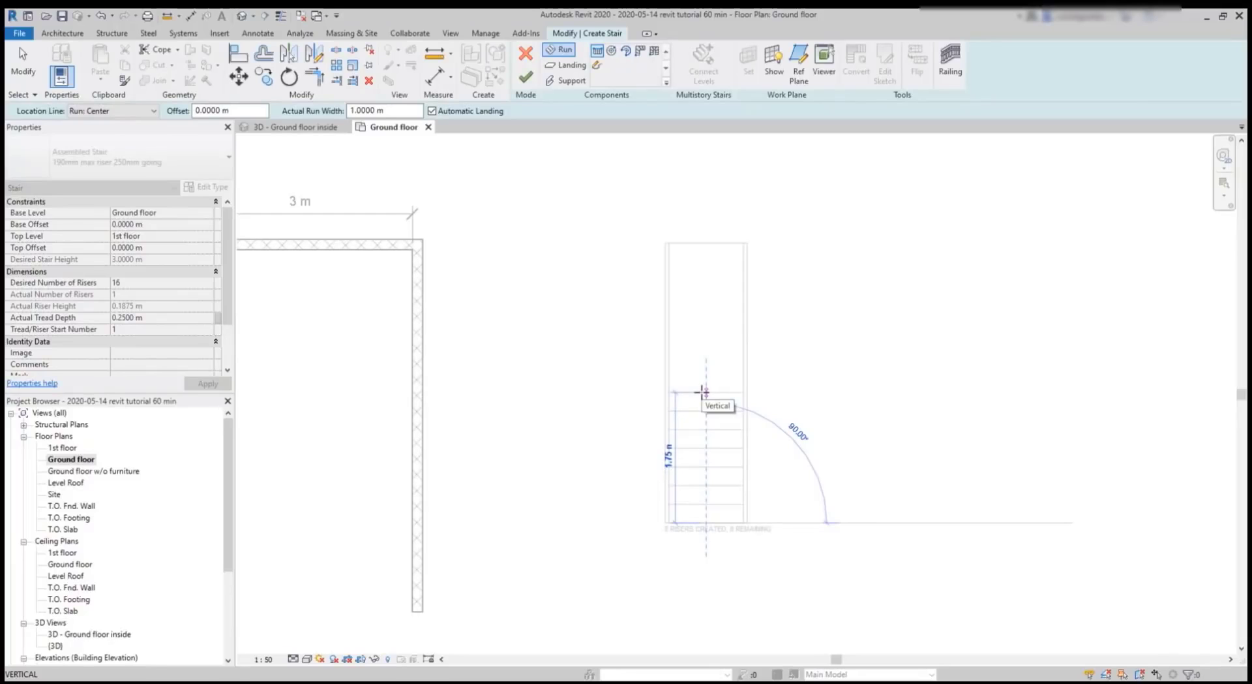
{"action": "left_click", "coordinate": [704, 393]}
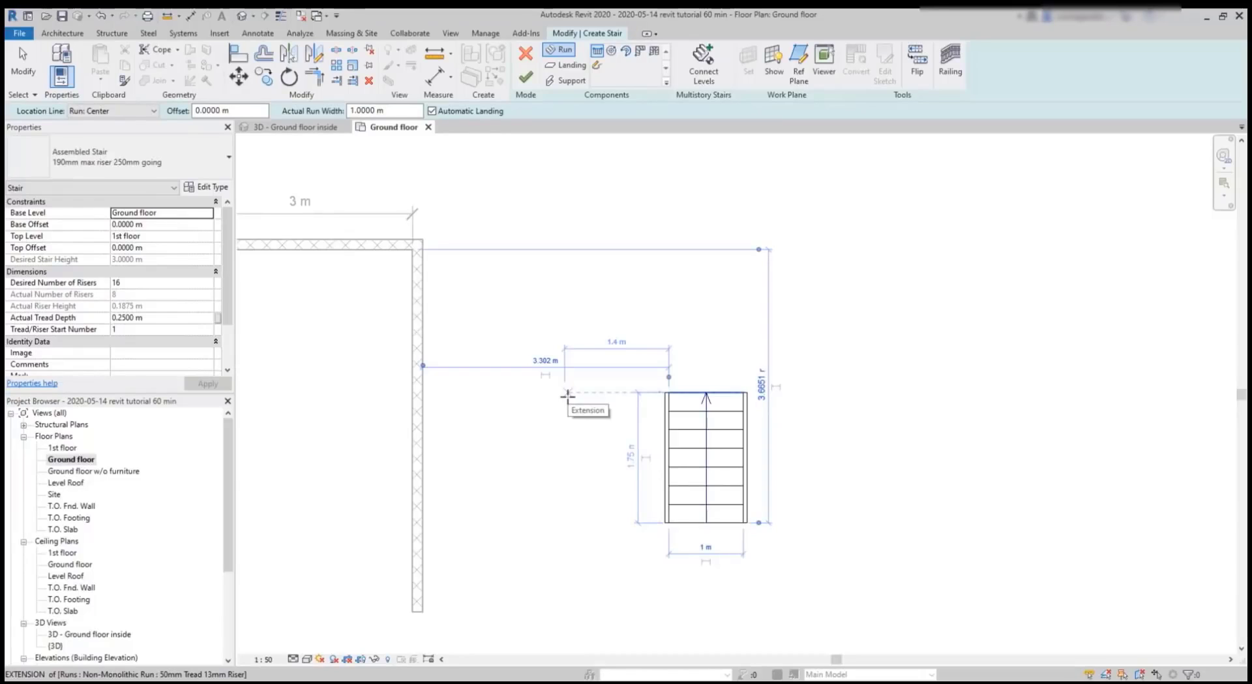
{"action": "left_click", "coordinate": [567, 394]}
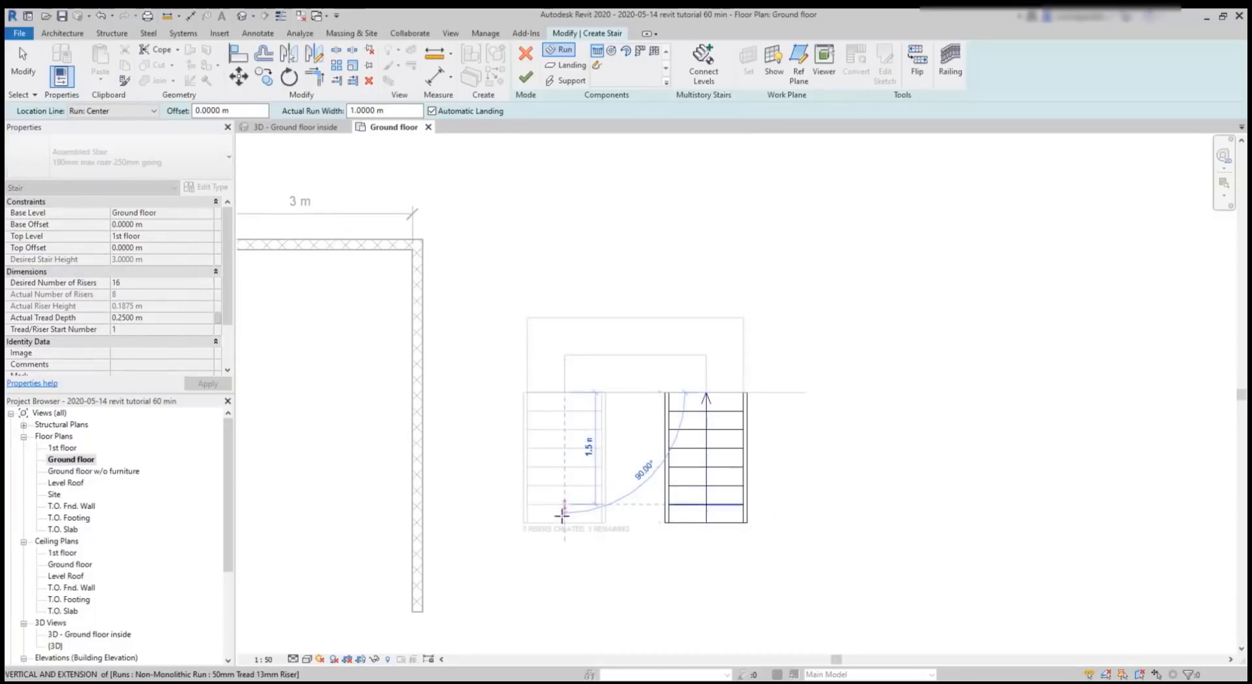
{"action": "left_click", "coordinate": [562, 562]}
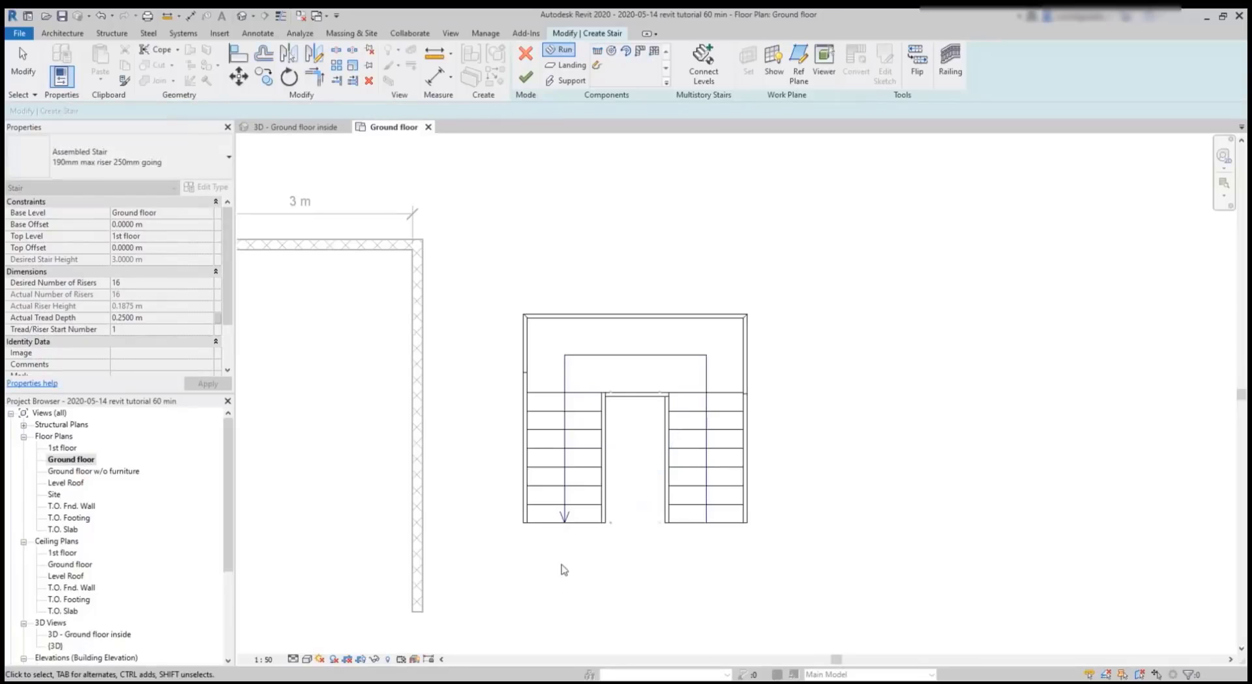
{"action": "key", "text": "Escape"}
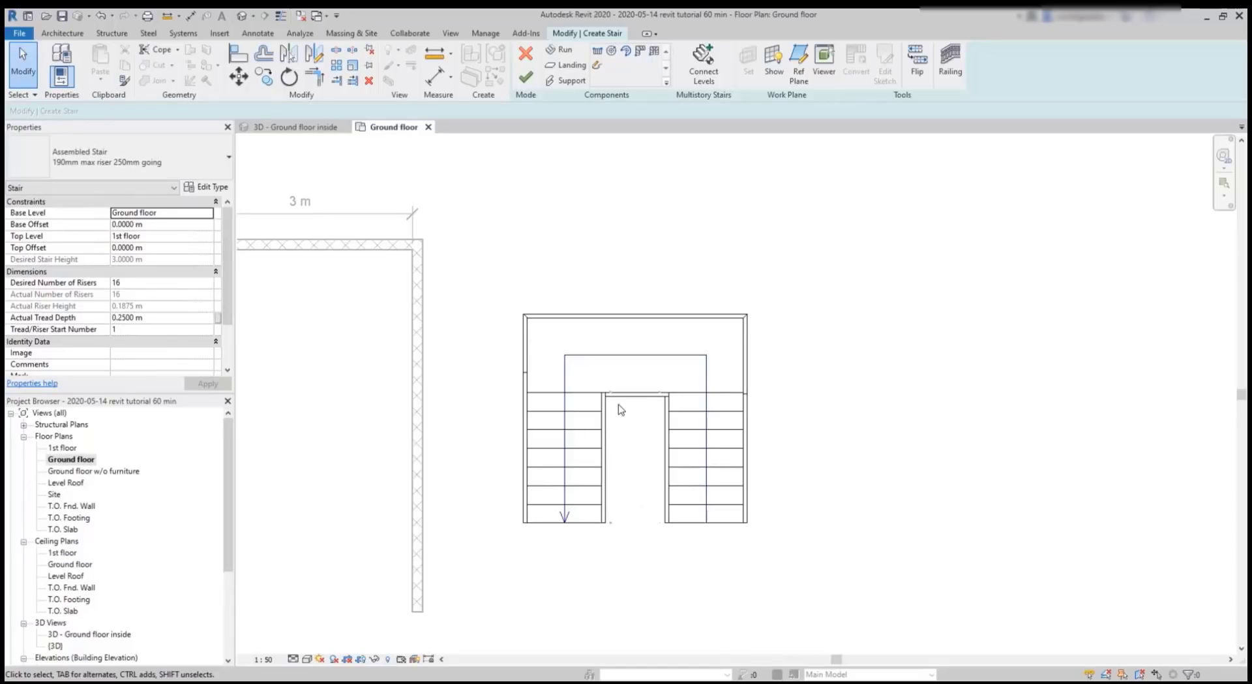
Step: Move the whole U-shaped stair sketch west into the space between the three walls
{"action": "scroll", "coordinate": [835, 385], "scroll_direction": "down", "scroll_amount": 2}
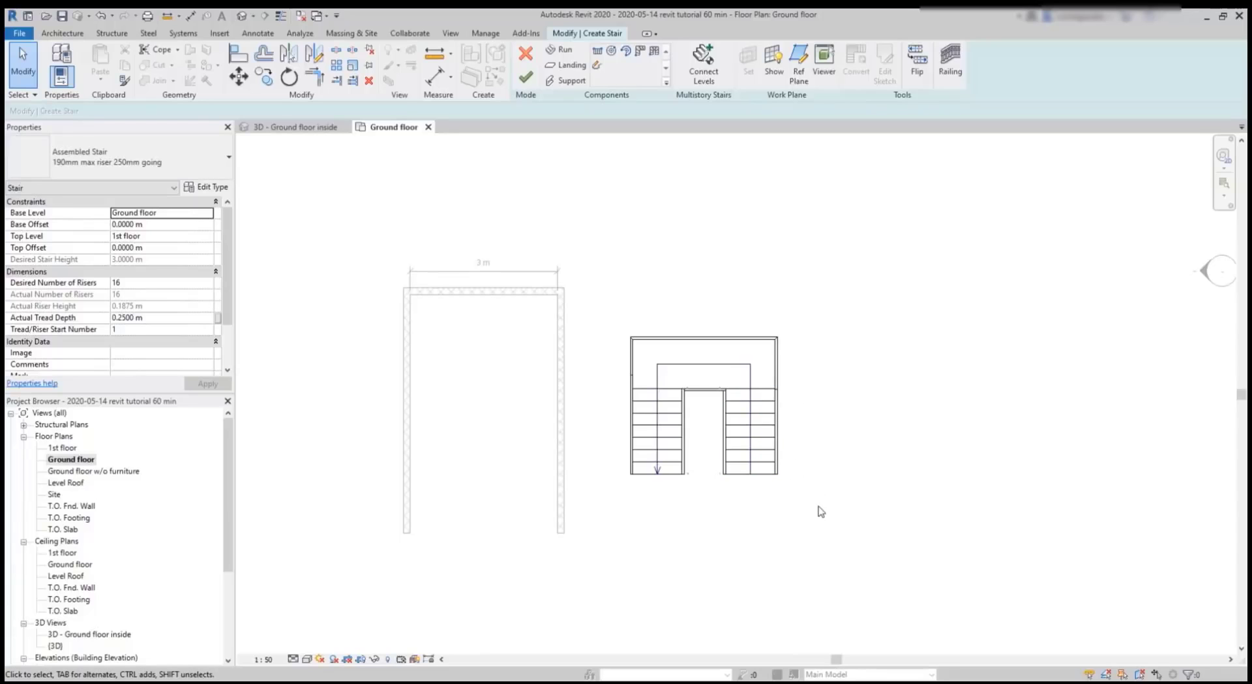
{"action": "left_click_drag", "start_coordinate": [825, 509], "coordinate": [598, 314]}
{"action": "left_click_drag", "start_coordinate": [671, 342], "coordinate": [464, 312]}
{"action": "left_click", "coordinate": [673, 331]}
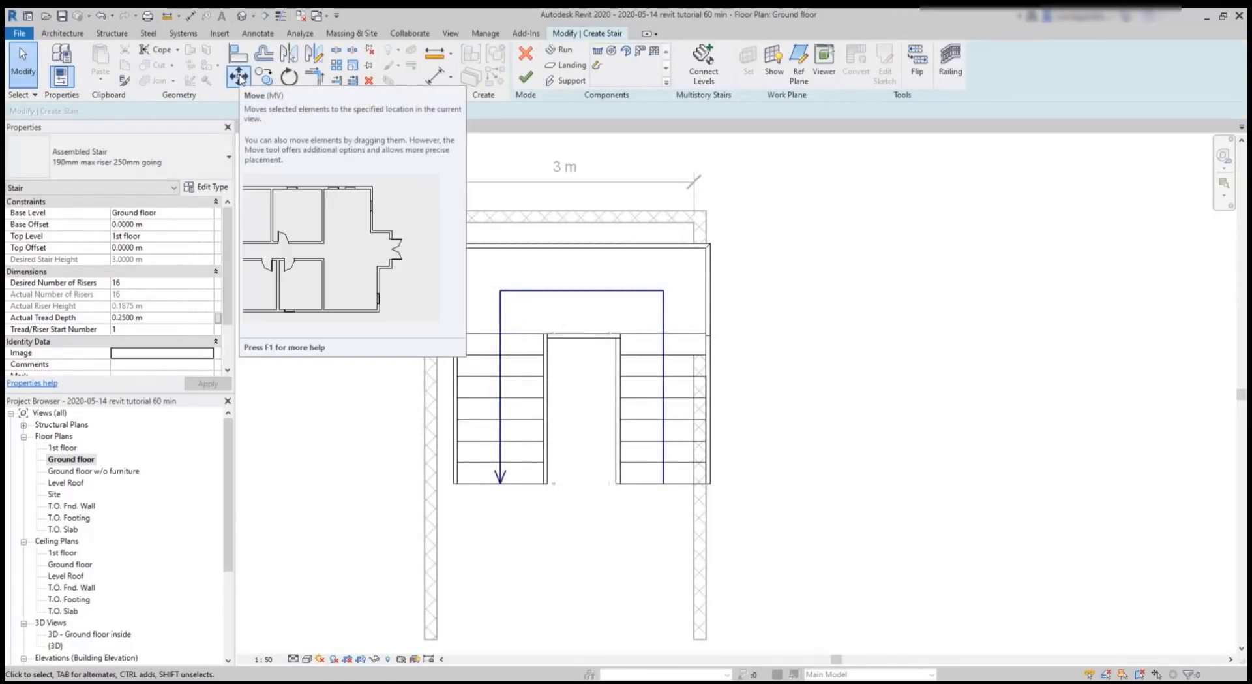
Step: Move the west run 0.19 m west so its outer stringer meets the inner face of the west wall
{"action": "left_click", "coordinate": [239, 77]}
{"action": "left_click", "coordinate": [481, 400]}
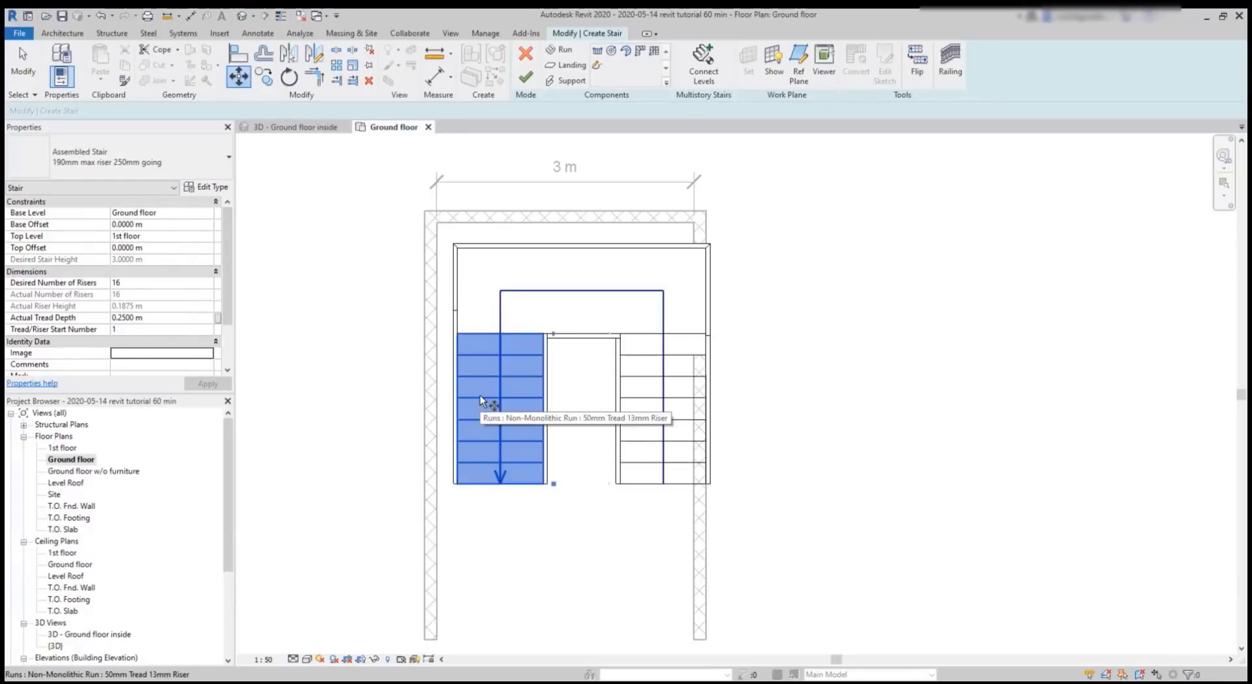
{"action": "key", "text": "Return"}
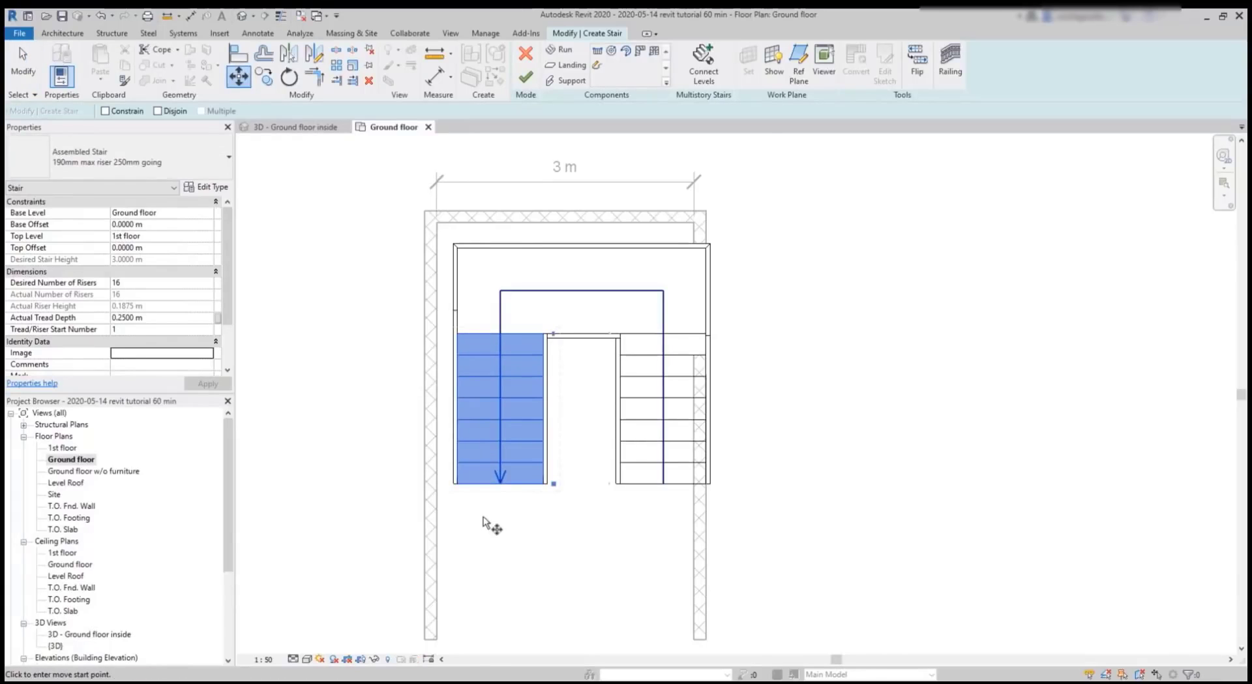
{"action": "scroll", "coordinate": [456, 493], "scroll_direction": "up", "scroll_amount": 3}
{"action": "left_click", "coordinate": [451, 477]}
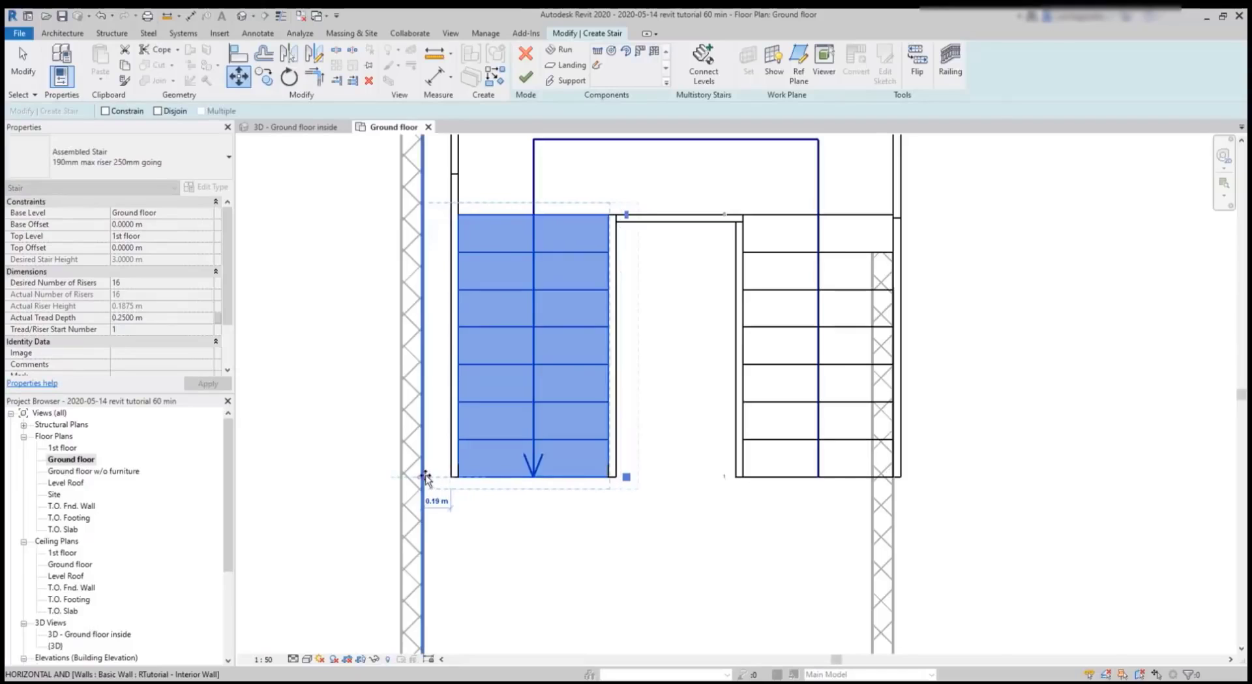
{"action": "left_click", "coordinate": [424, 476]}
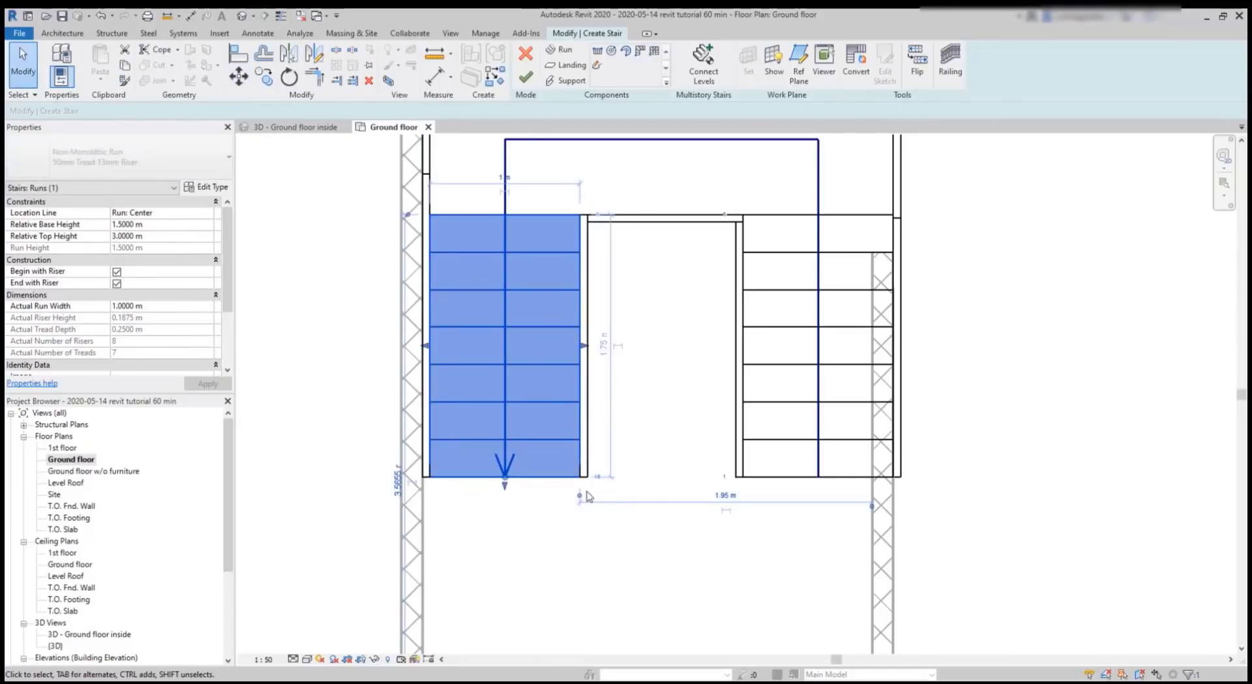
Step: Move the east run west so its outer stringer meets the inner face of the east wall
{"action": "left_click", "coordinate": [770, 481]}
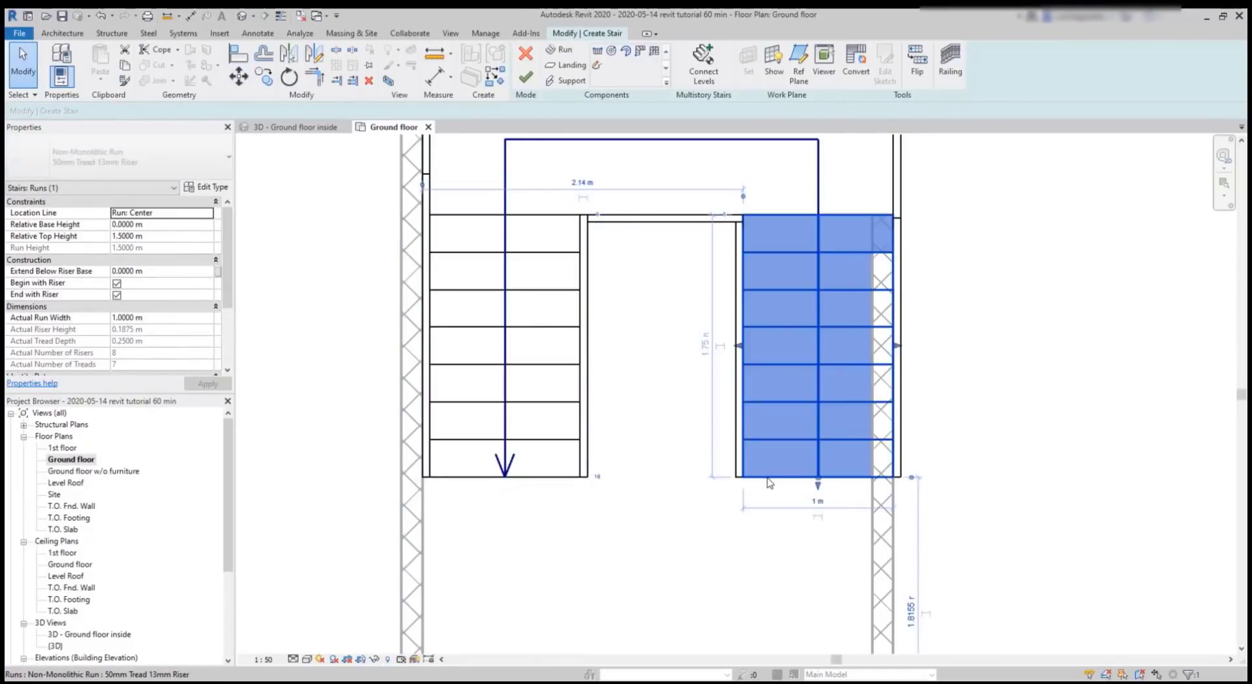
{"action": "left_click", "coordinate": [239, 80]}
{"action": "scroll", "coordinate": [912, 486], "scroll_direction": "up", "scroll_amount": 3}
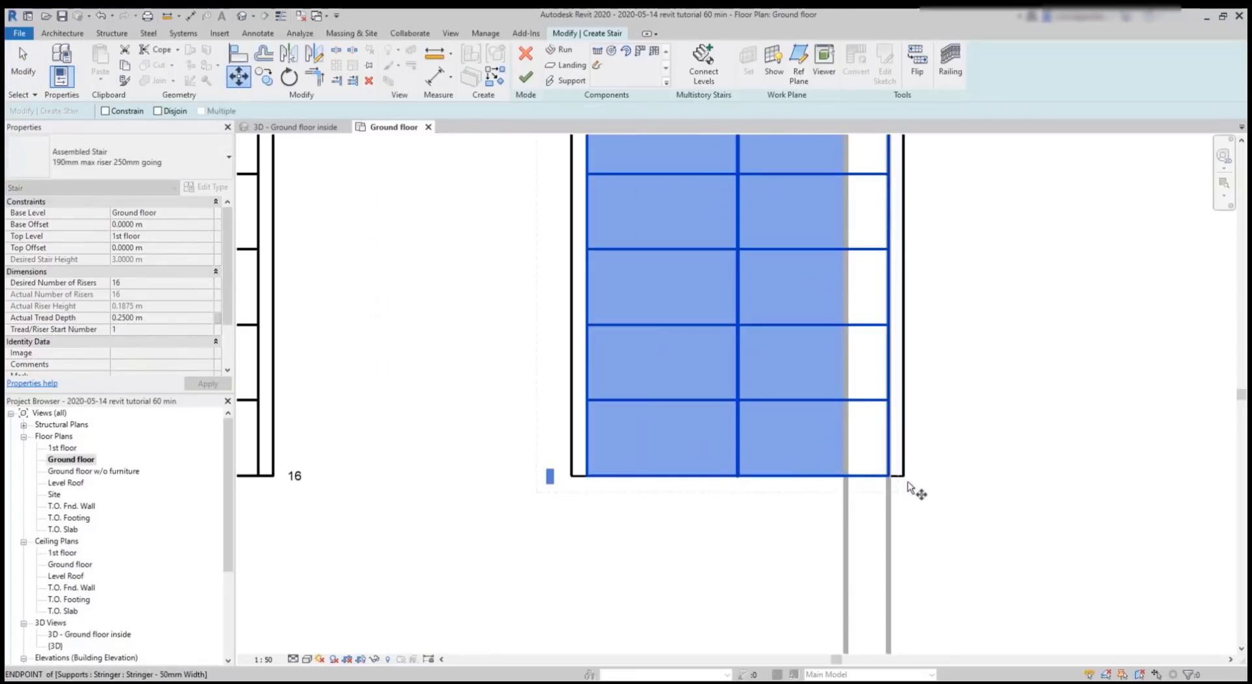
{"action": "left_click", "coordinate": [909, 483]}
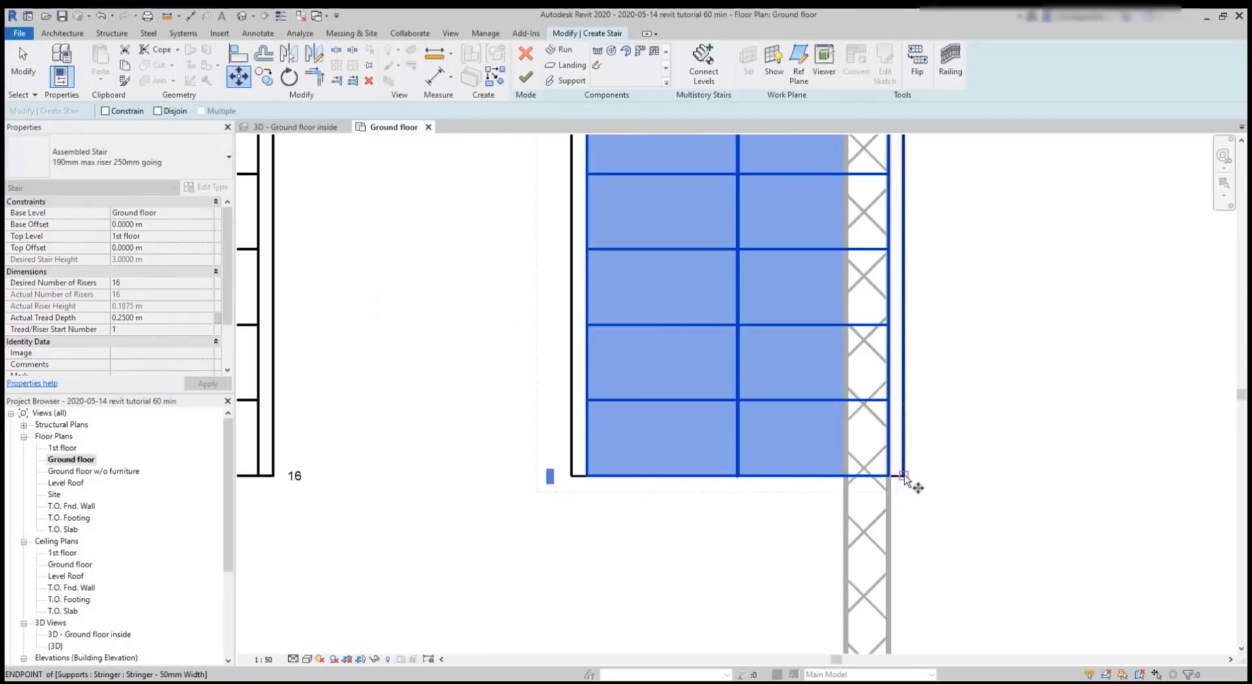
{"action": "left_click", "coordinate": [847, 483]}
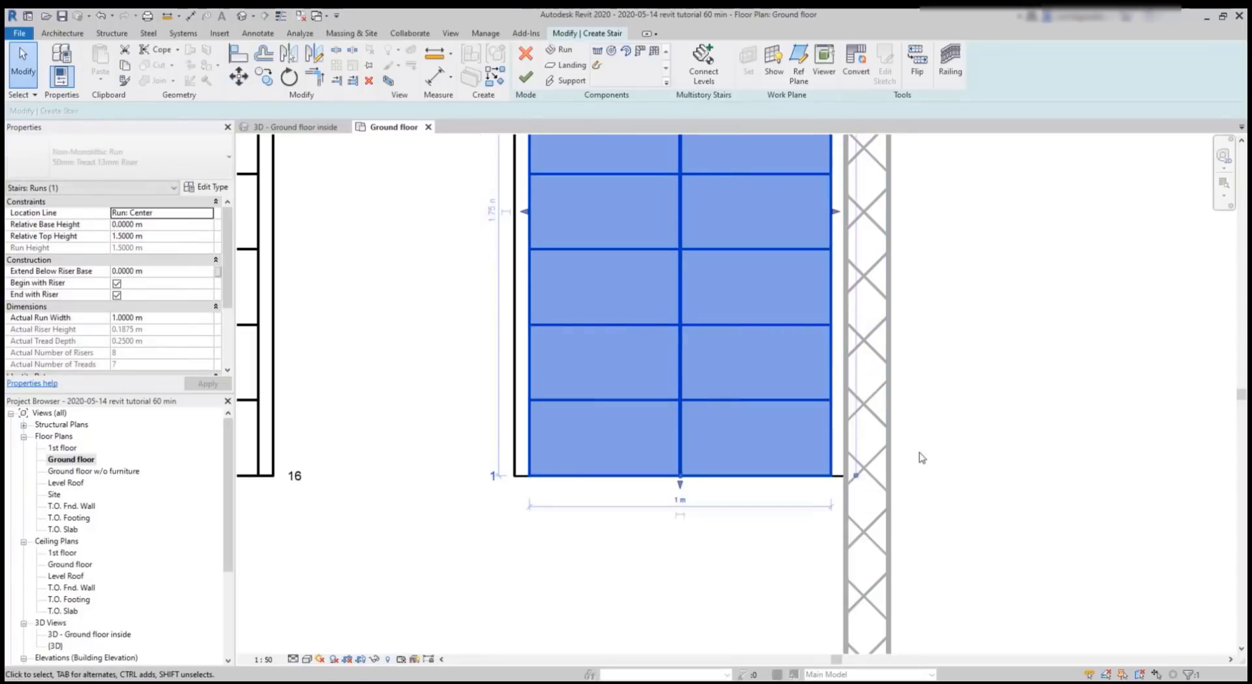
{"action": "scroll", "coordinate": [922, 458], "scroll_direction": "down", "scroll_amount": 3}
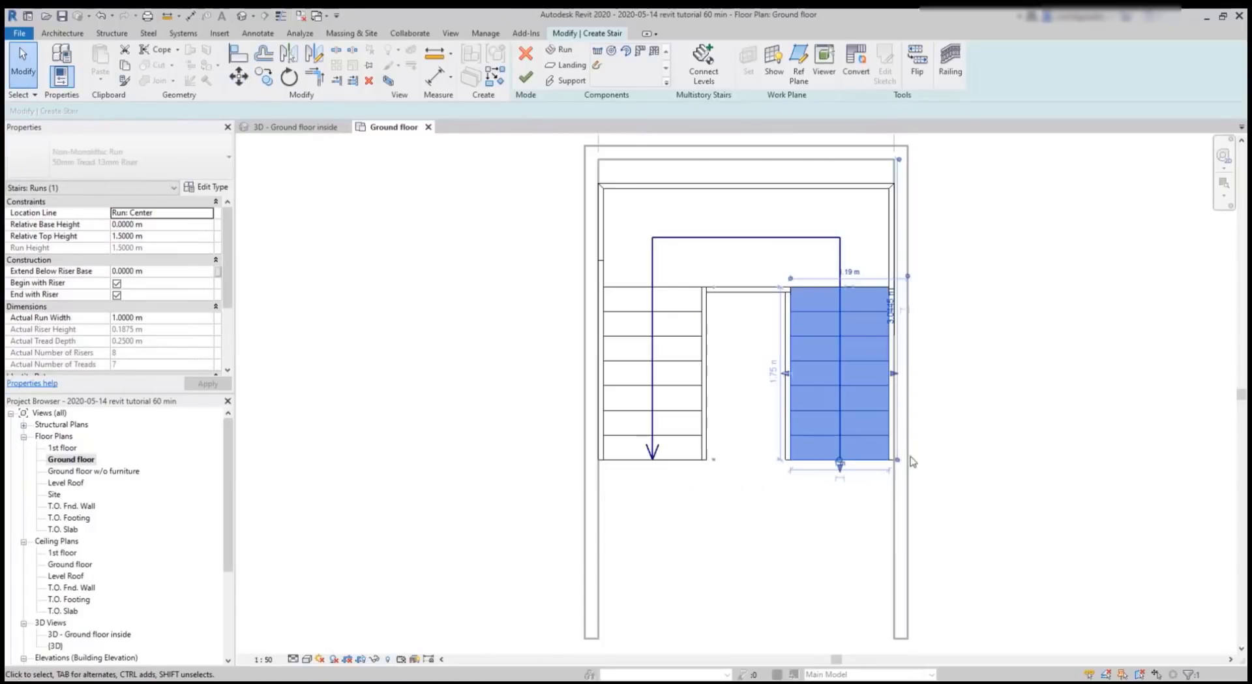
{"action": "left_click", "coordinate": [771, 520]}
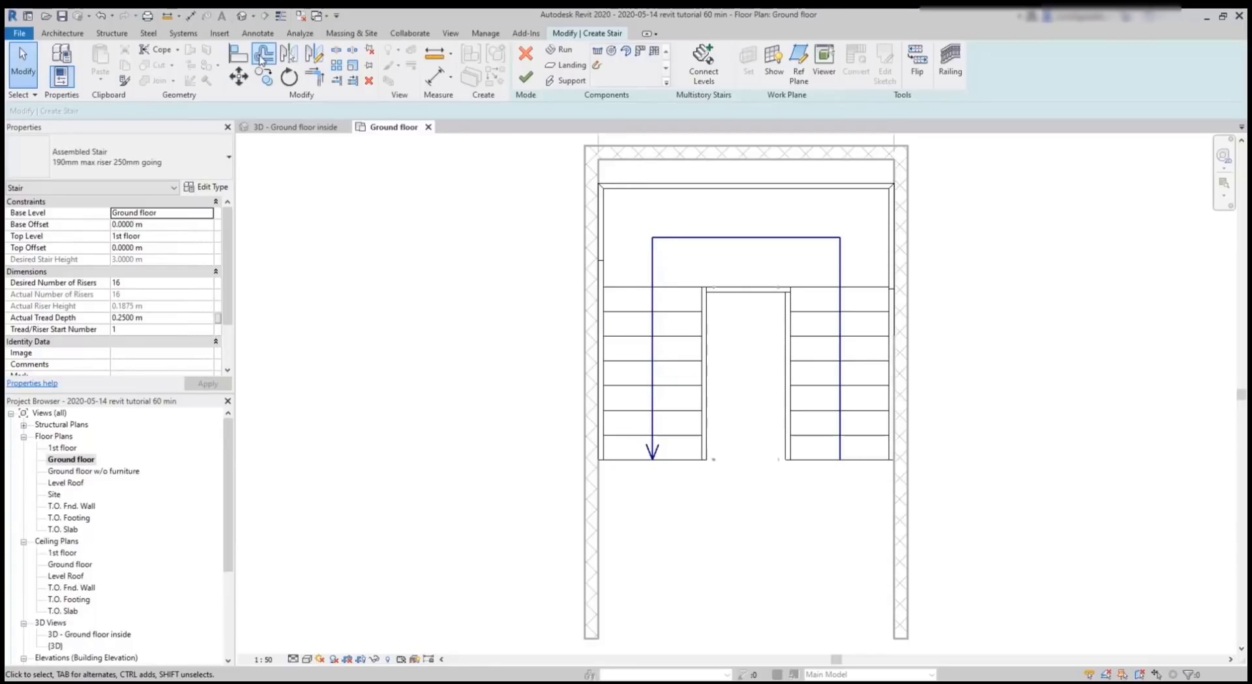
Step: Align the landing's north edge to the inner face of the north wall and finish the stair
{"action": "left_click", "coordinate": [239, 53]}
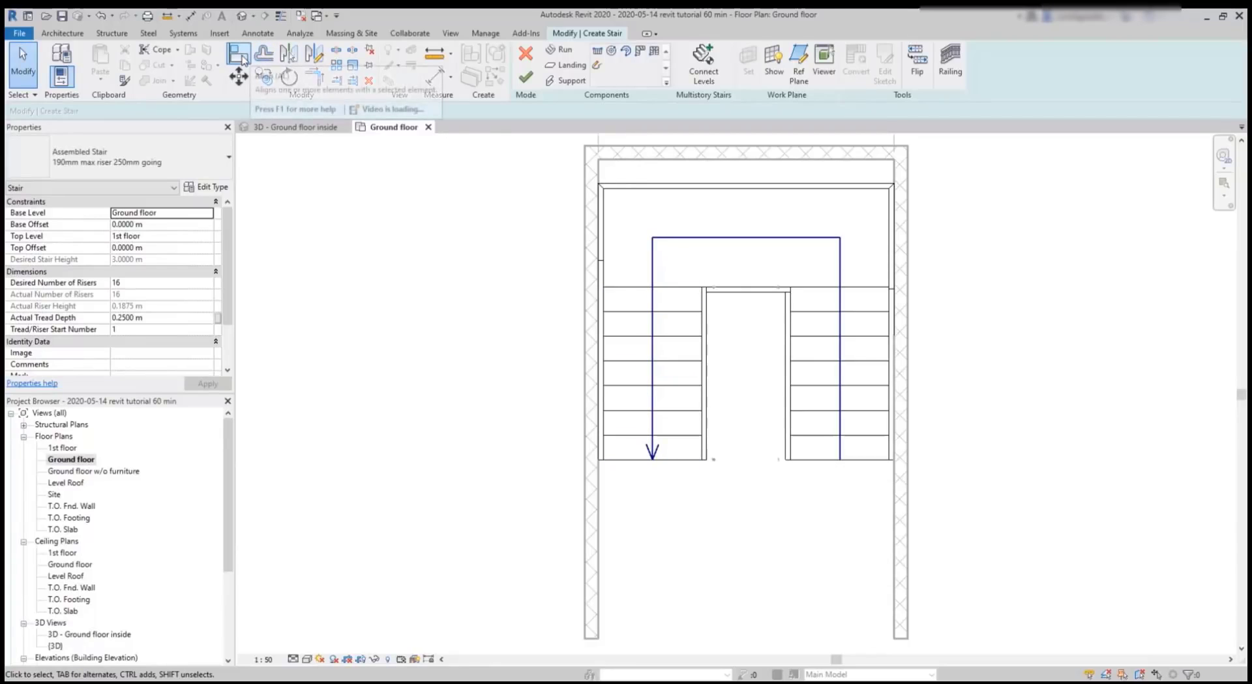
{"action": "left_click", "coordinate": [661, 167]}
{"action": "left_click", "coordinate": [661, 185]}
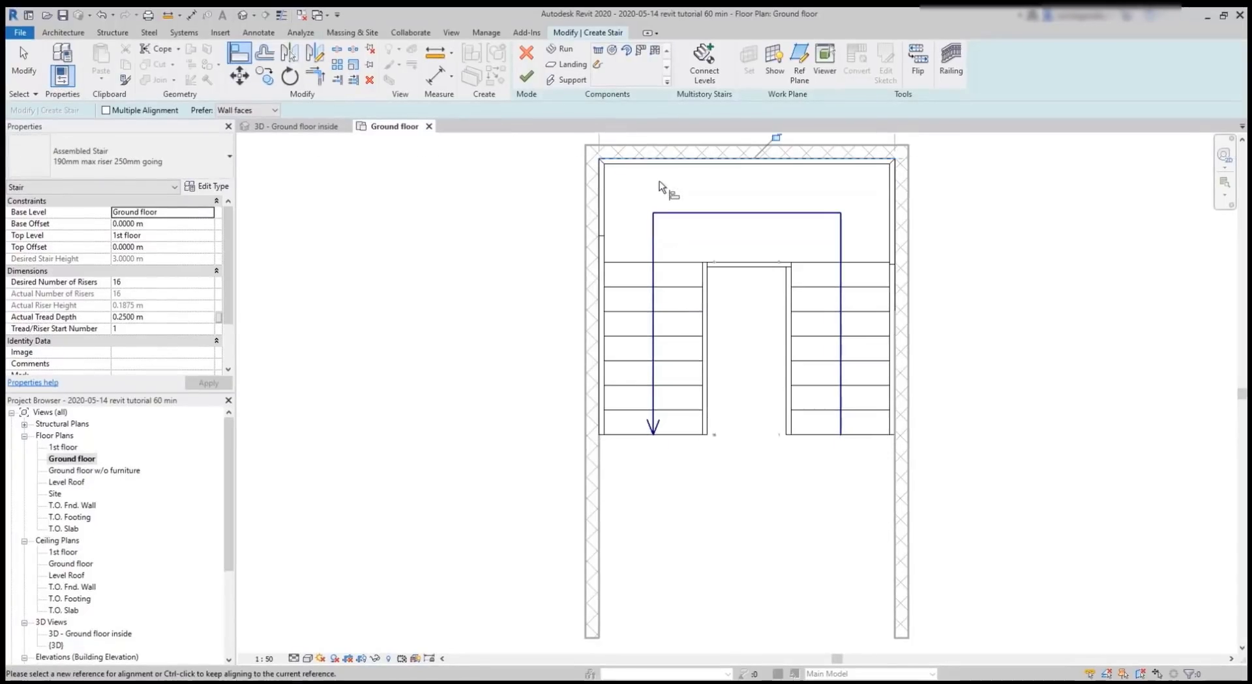
{"action": "scroll", "coordinate": [776, 548], "scroll_direction": "down", "scroll_amount": 3}
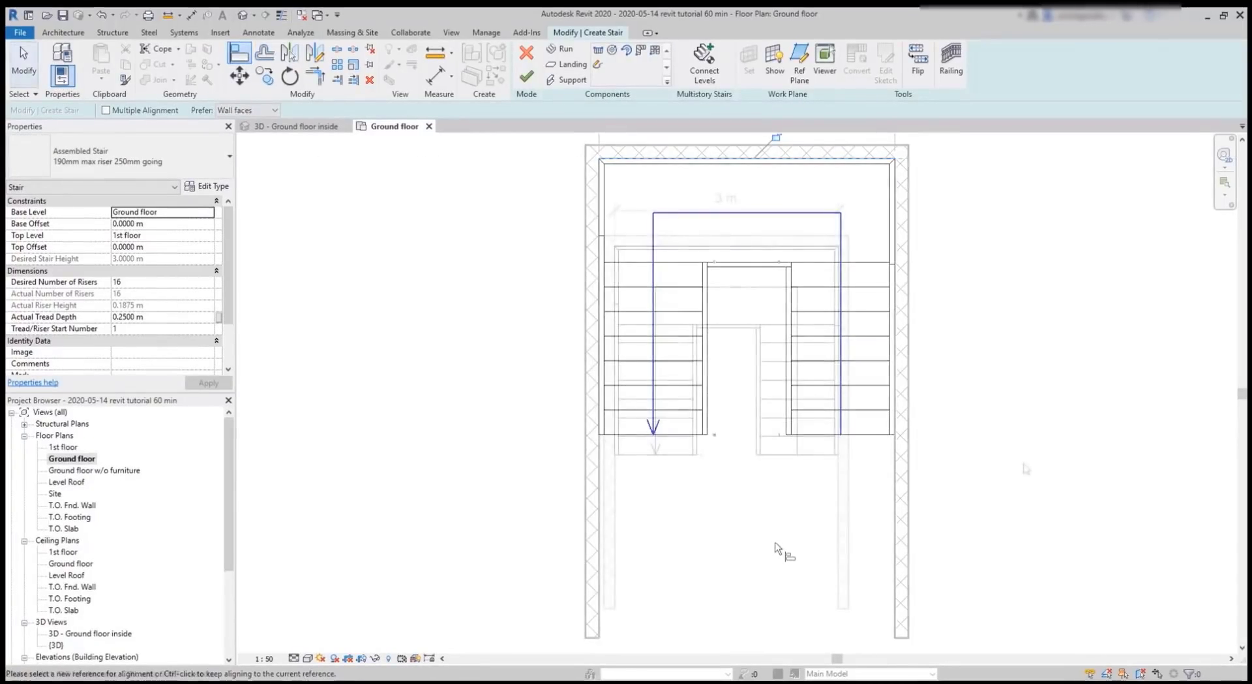
{"action": "key", "text": "Escape"}
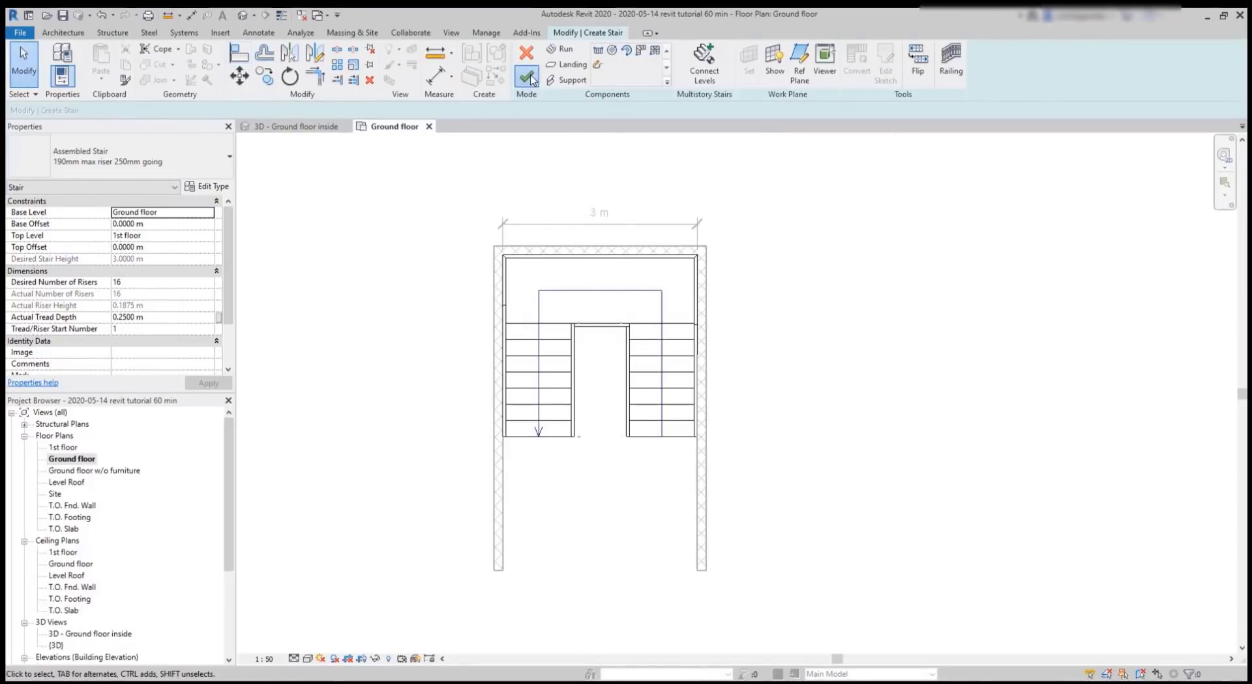
{"action": "left_click", "coordinate": [526, 76]}
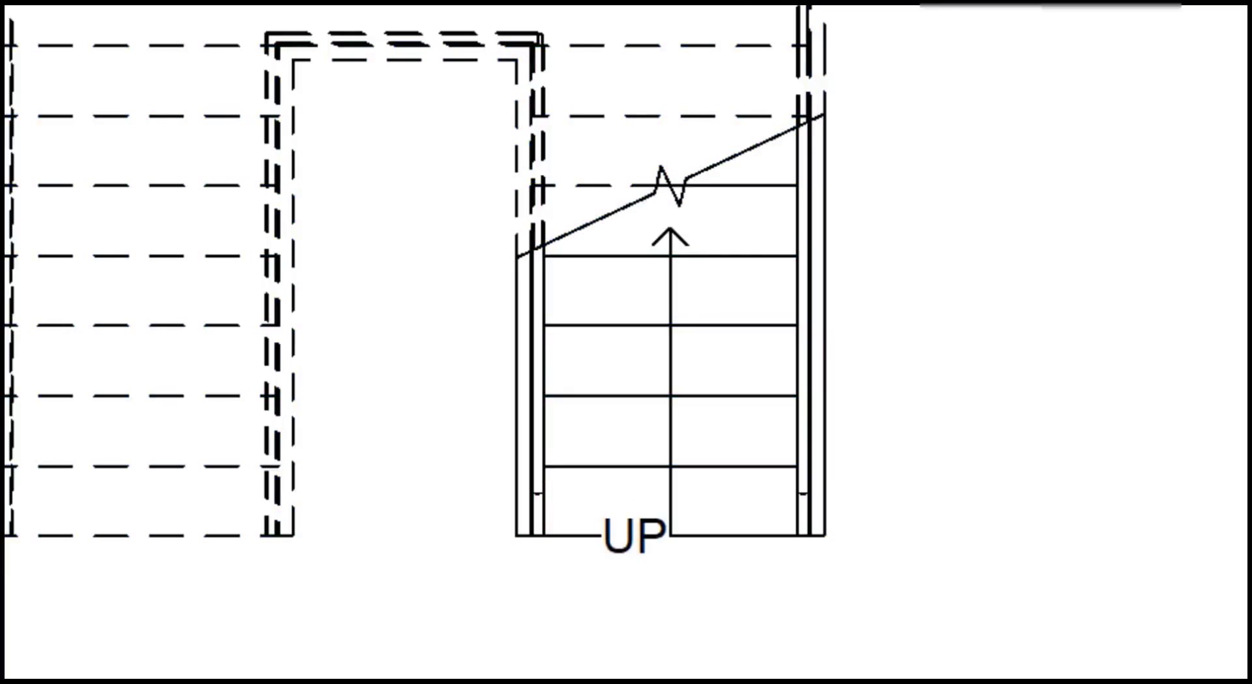
Step: Reopen the U-shaped stair for editing and extend the landing 0.3 m south at the east run
{"action": "left_click", "coordinate": [682, 46]}
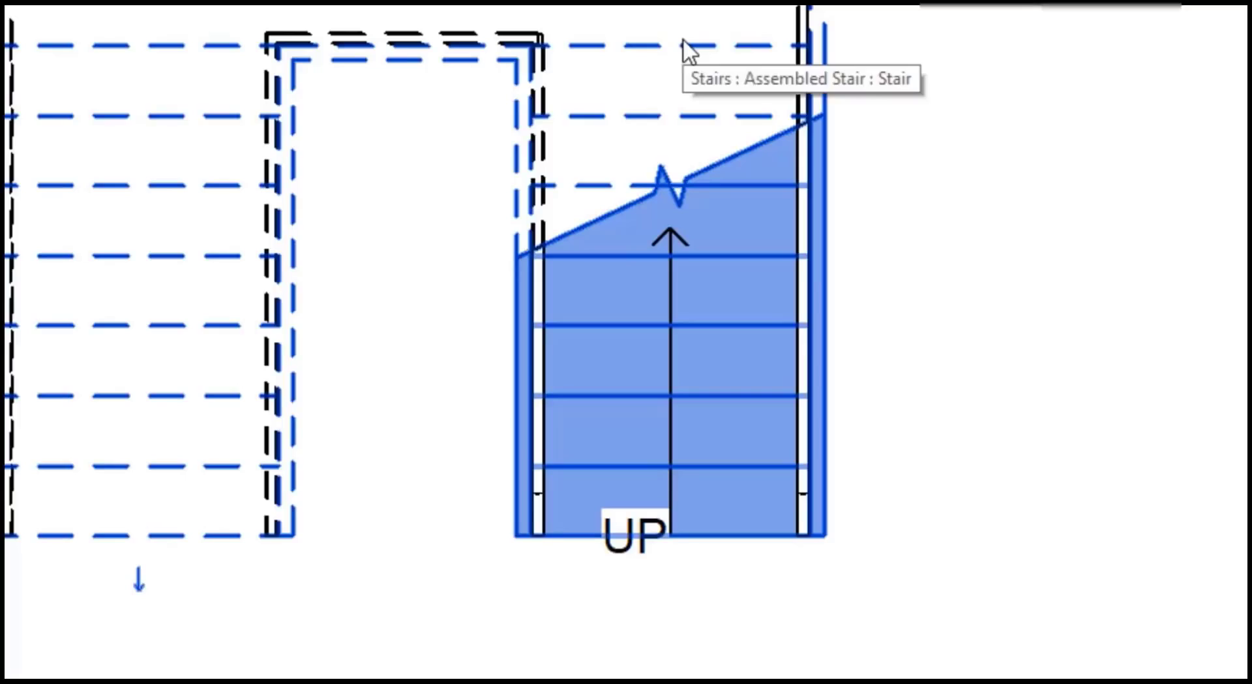
{"action": "double_click", "coordinate": [683, 40]}
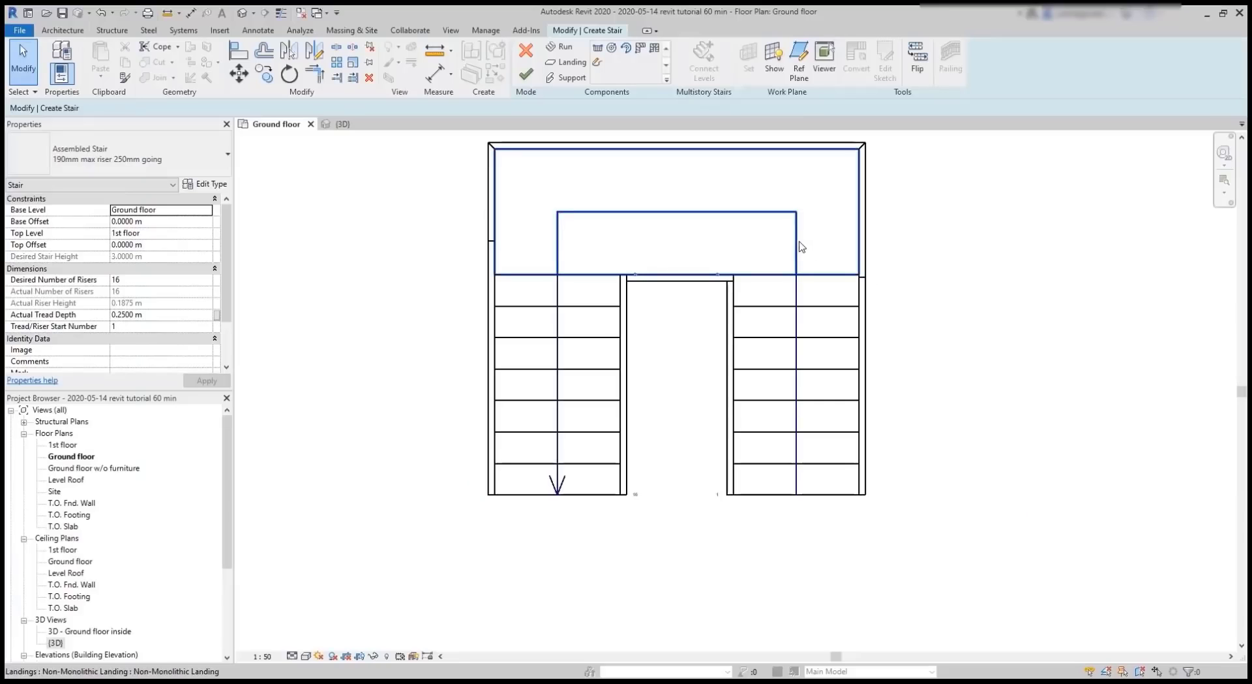
{"action": "left_click", "coordinate": [802, 247]}
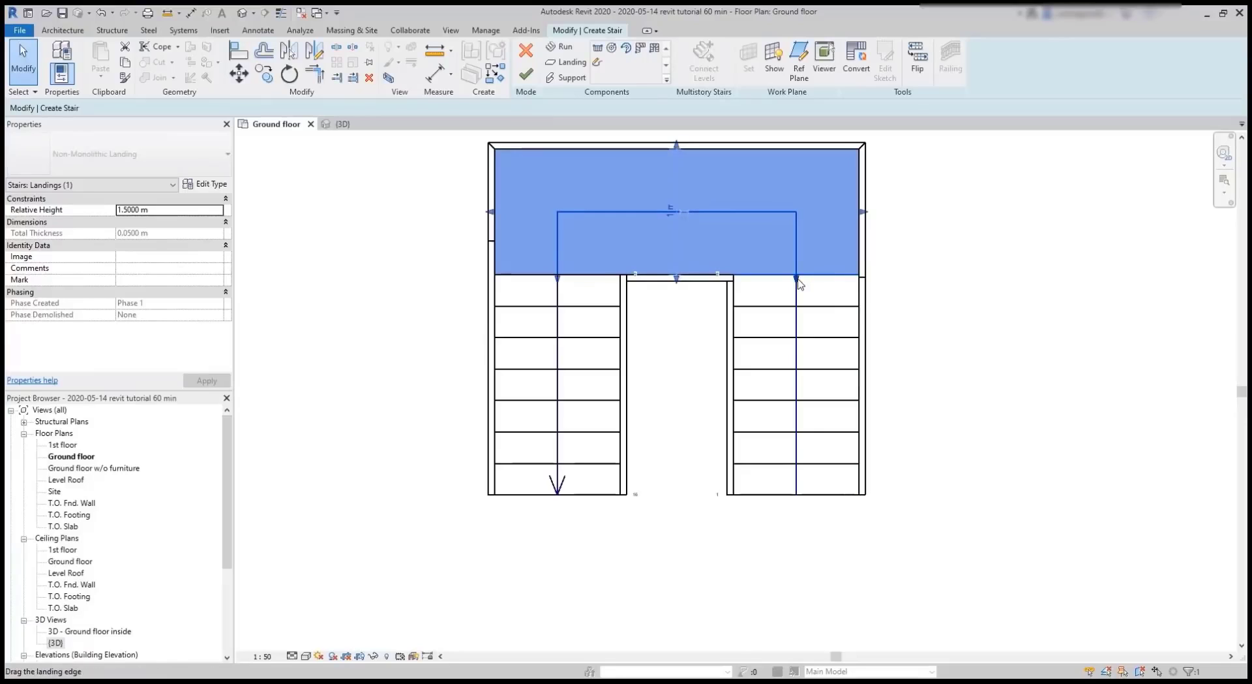
{"action": "left_click_drag", "start_coordinate": [798, 282], "coordinate": [795, 299]}
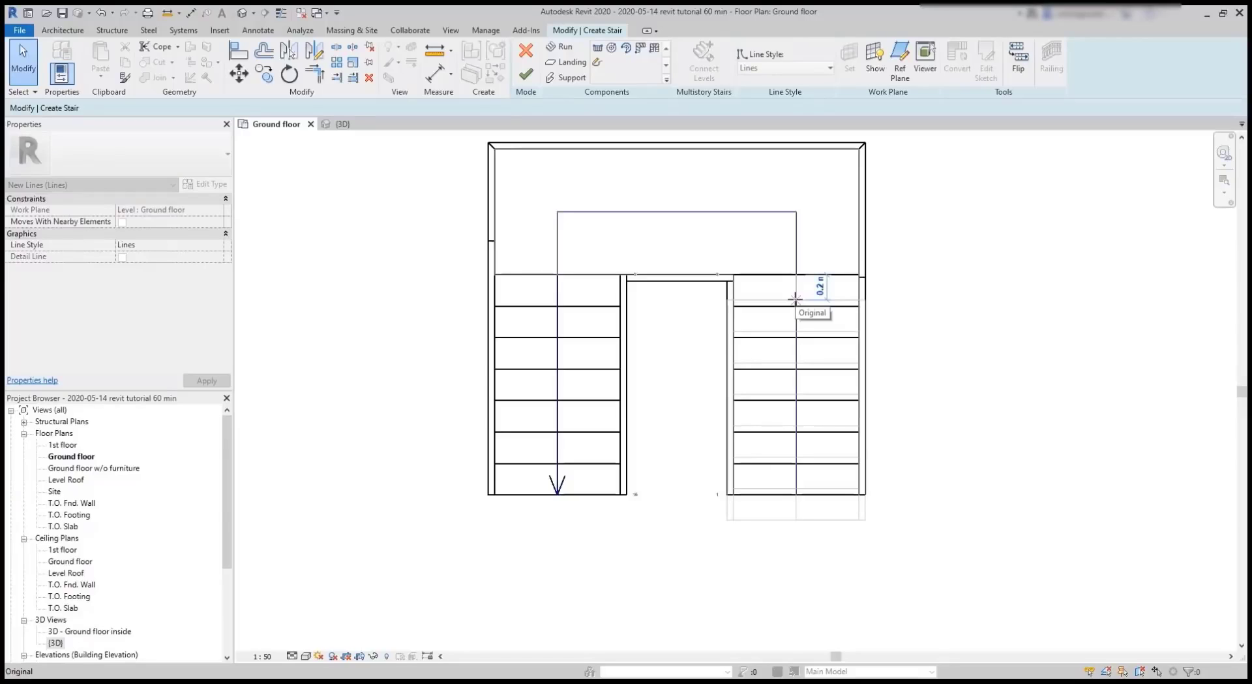
{"action": "left_click_drag", "start_coordinate": [795, 299], "coordinate": [795, 299]}
{"action": "type", "text": "0"}
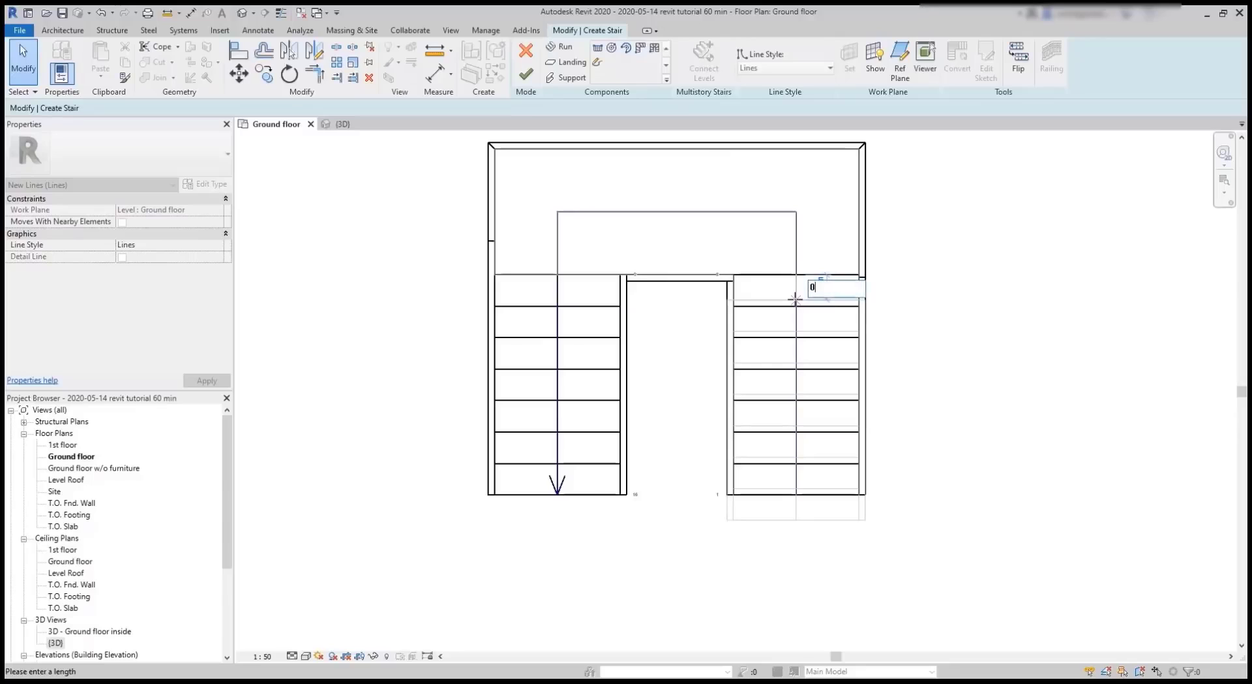
{"action": "type", "text": ".3"}
{"action": "key", "text": "Return"}
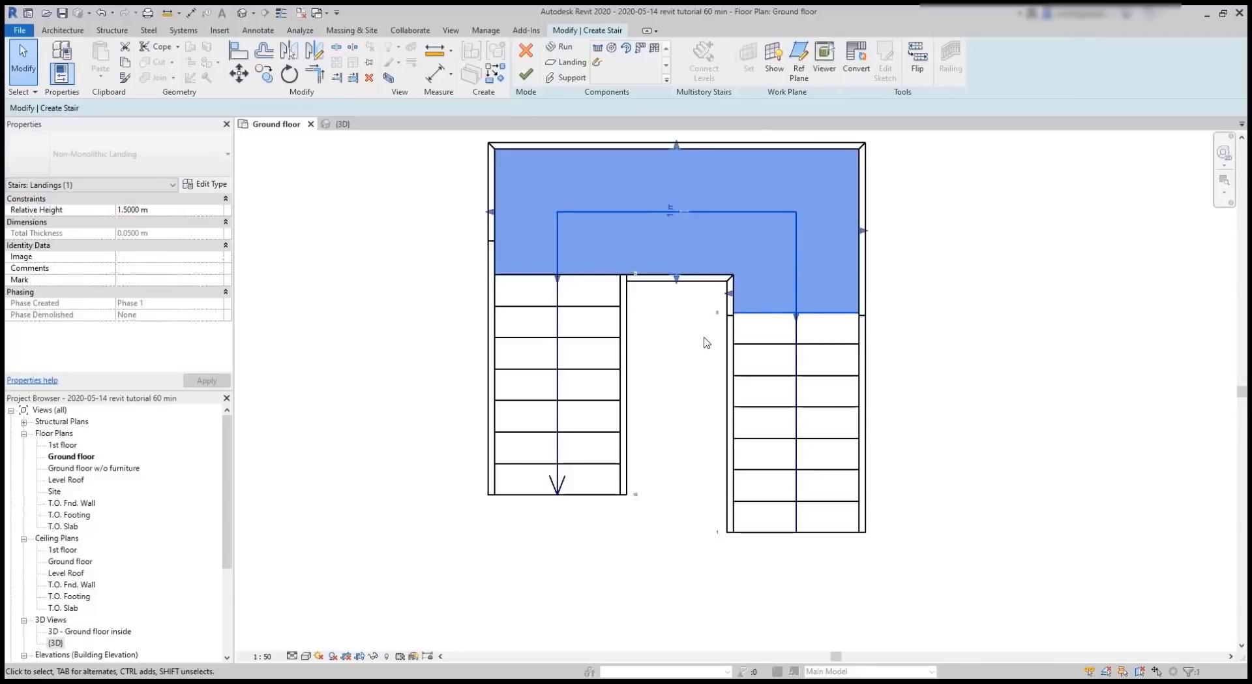
Step: Extend the landing 0.3 m south at the west run
{"action": "left_click_drag", "start_coordinate": [559, 281], "coordinate": [559, 298]}
{"action": "type", "text": "0"}
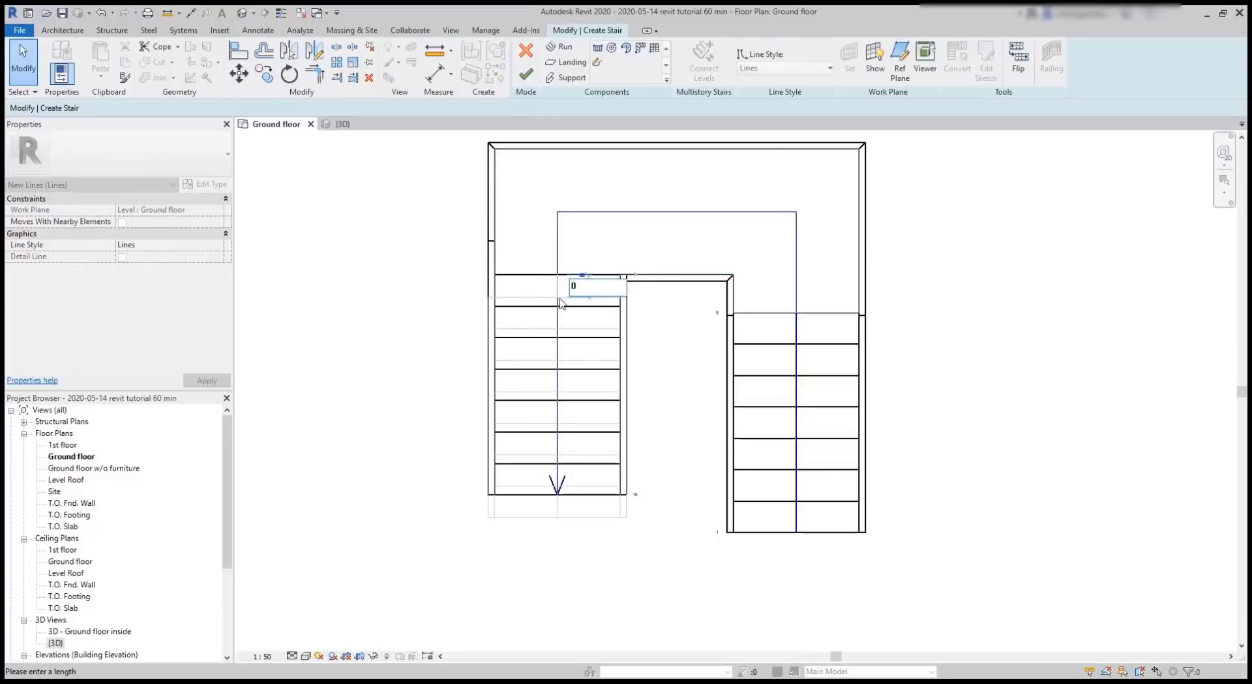
{"action": "type", "text": ".3"}
{"action": "key", "text": "Return"}
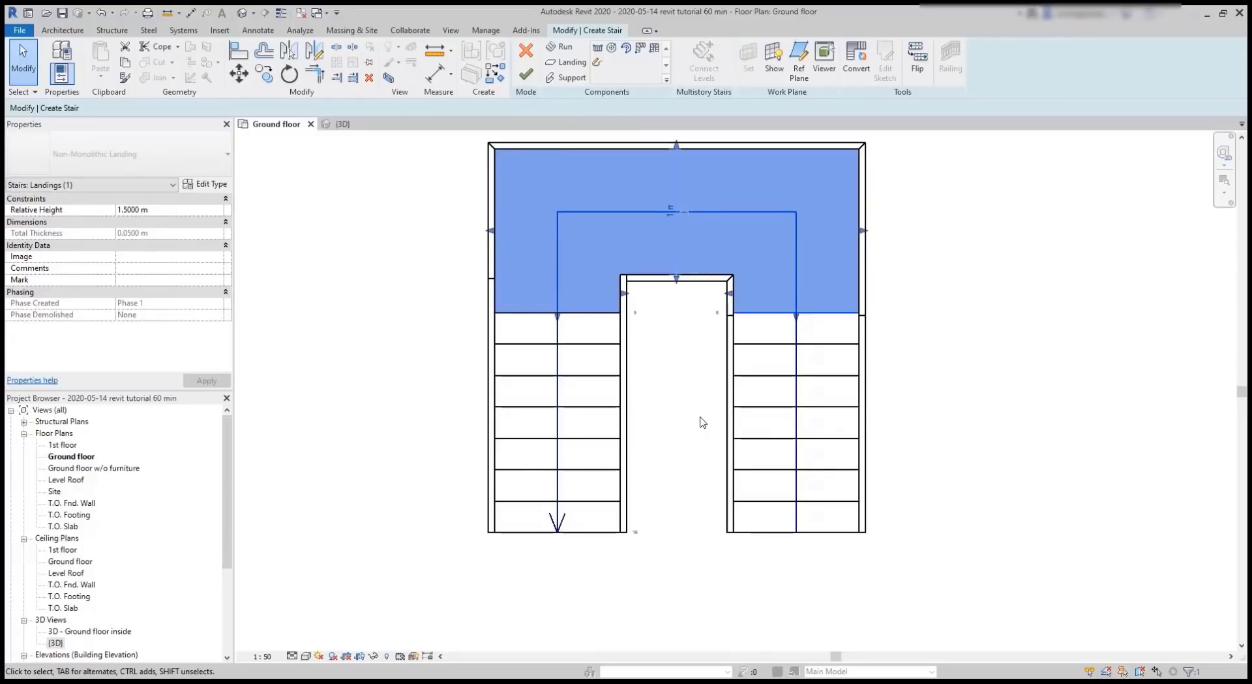
Step: Finish the U-shaped stair and inspect the extended landing in the 3D view
{"action": "left_click", "coordinate": [525, 73]}
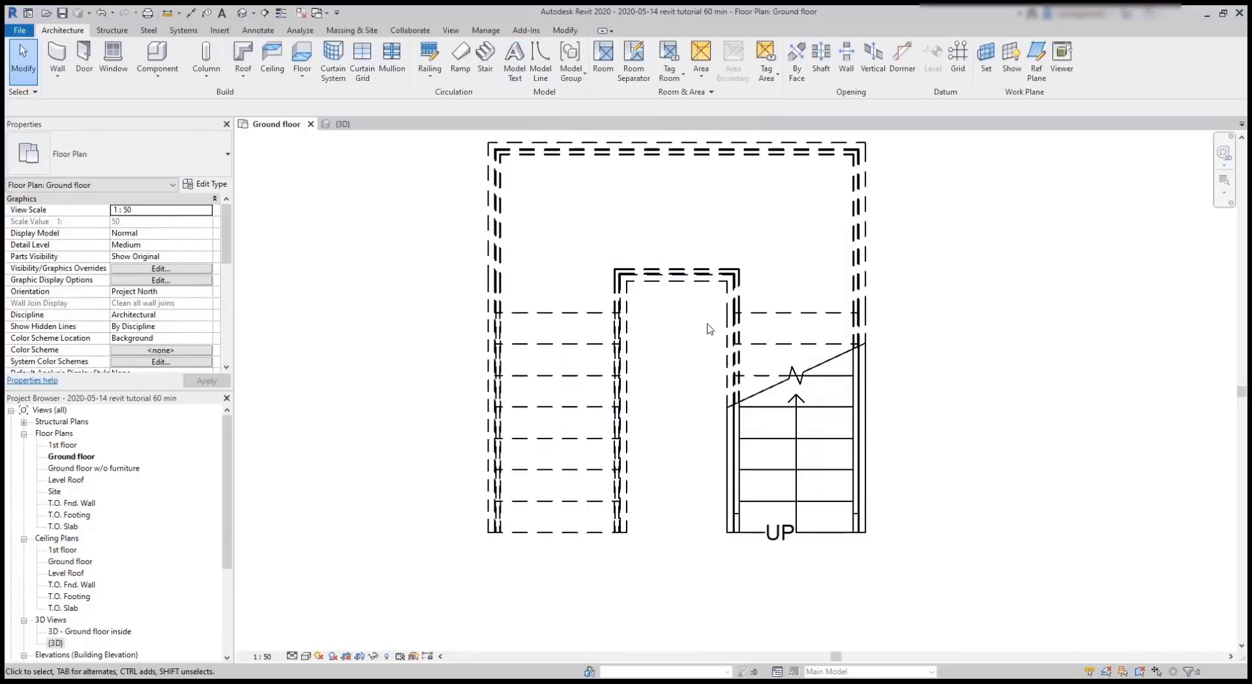
{"action": "left_click", "coordinate": [342, 124]}
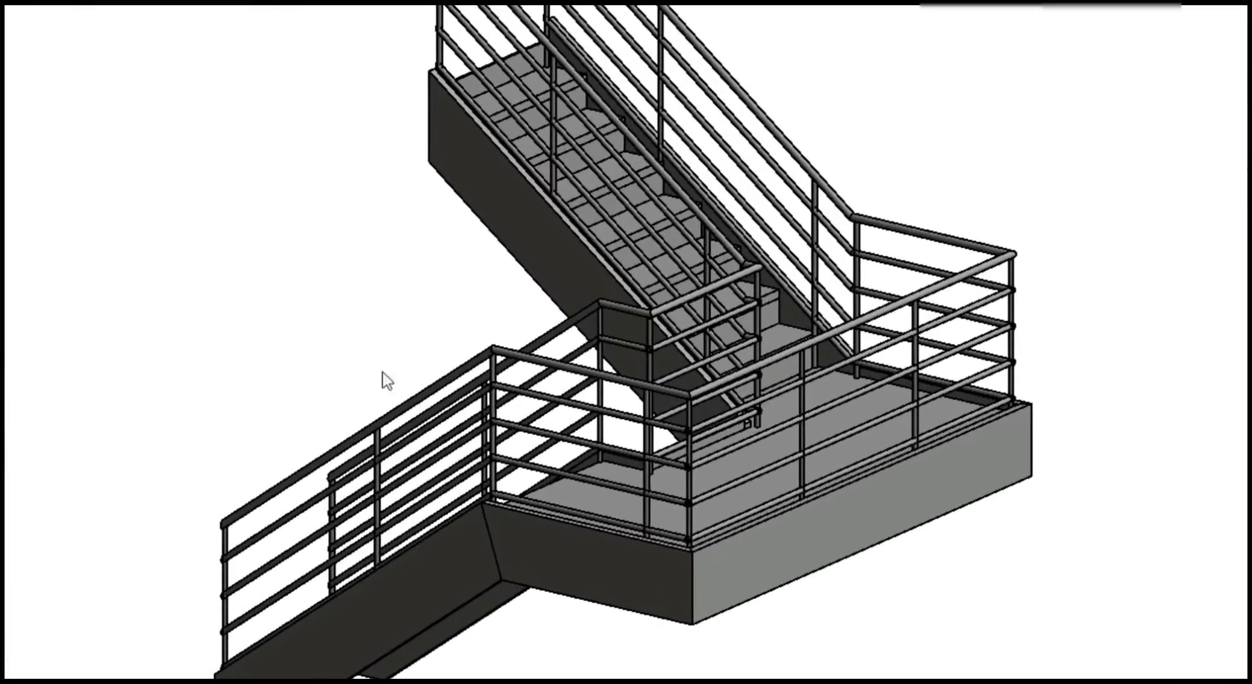
{"action": "scroll", "coordinate": [614, 316], "scroll_direction": "up", "scroll_amount": 1}
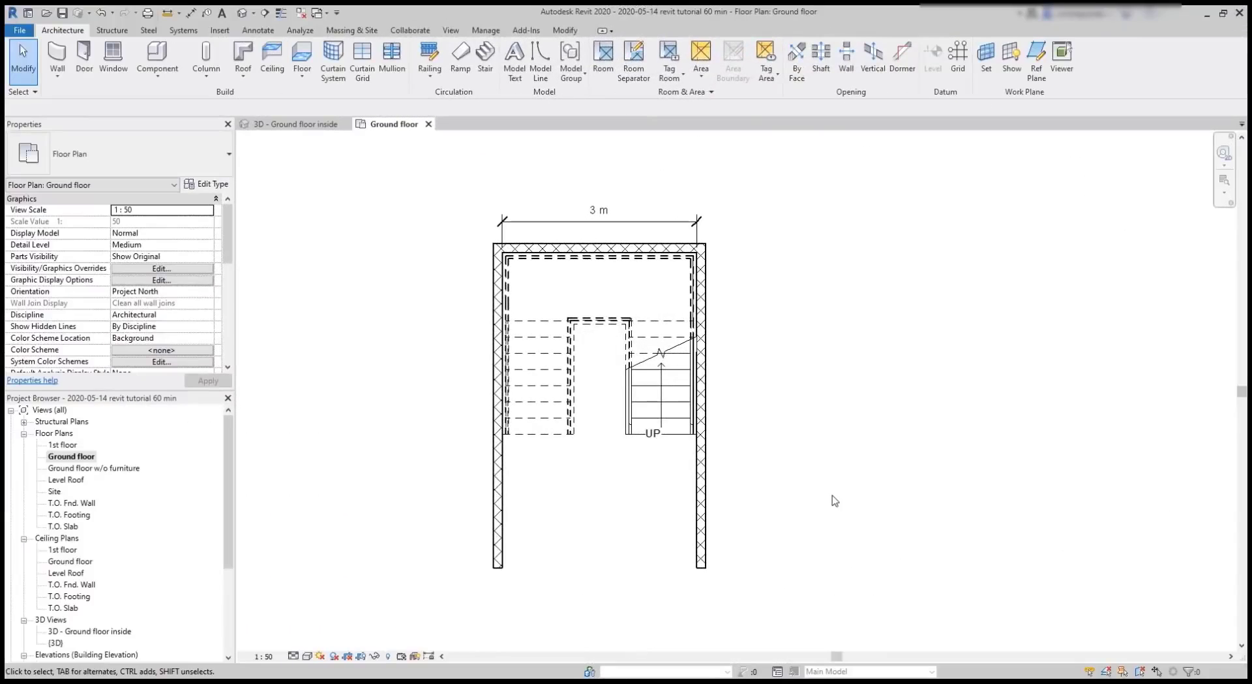
Step: Reverse the direction of the U-shaped stair between the walls so it climbs from the west run
{"action": "left_click", "coordinate": [673, 430]}
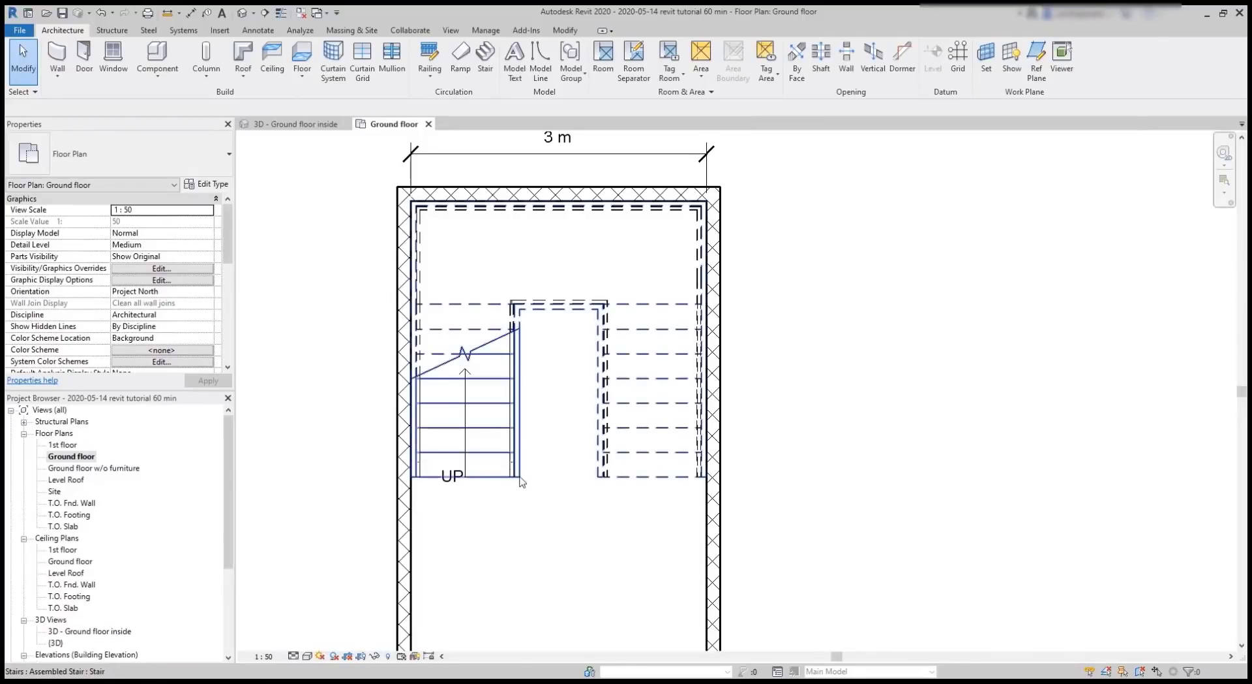
{"action": "left_click", "coordinate": [503, 450]}
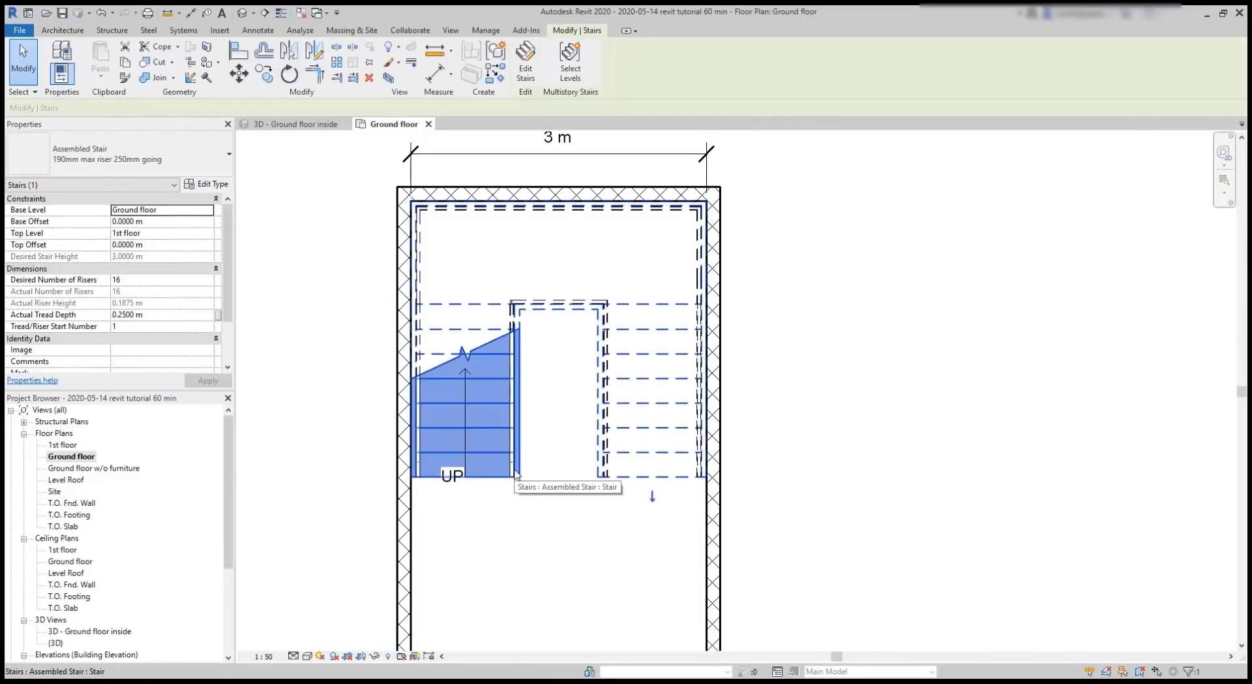
Step: Try to set the selected stair's actual tread depth to 0.2 m
{"action": "left_click", "coordinate": [206, 185]}
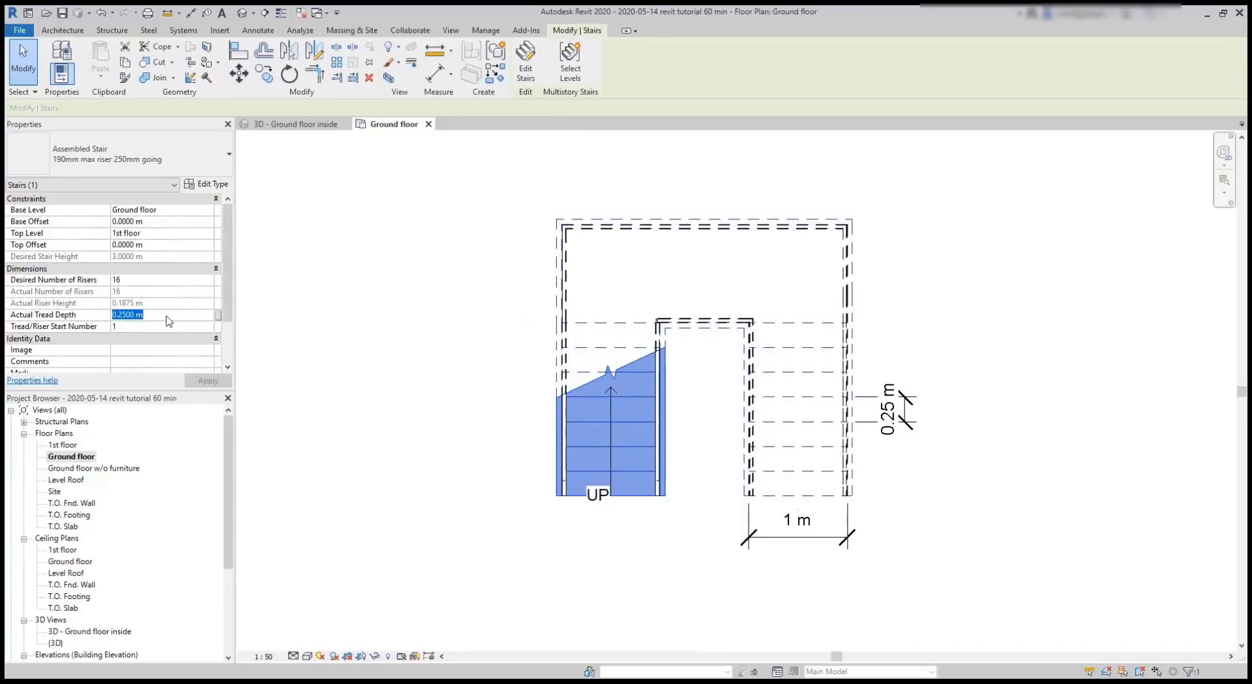
{"action": "type", "text": "0.2"}
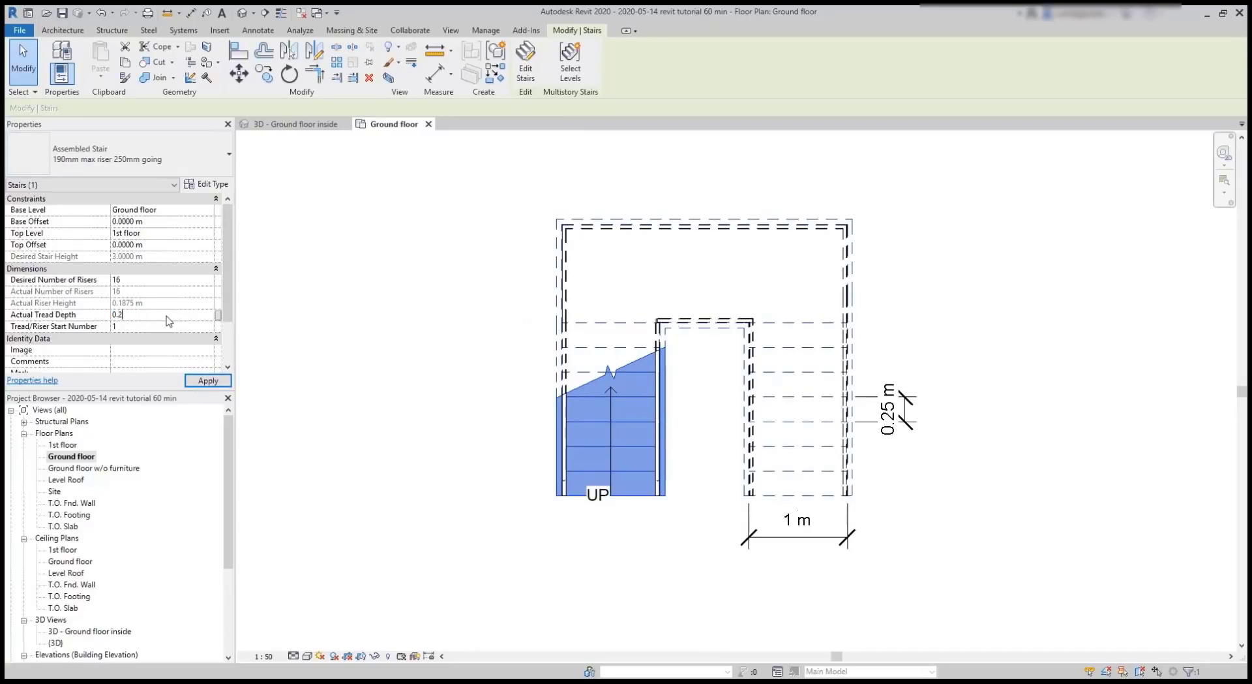
{"action": "key", "text": "Return"}
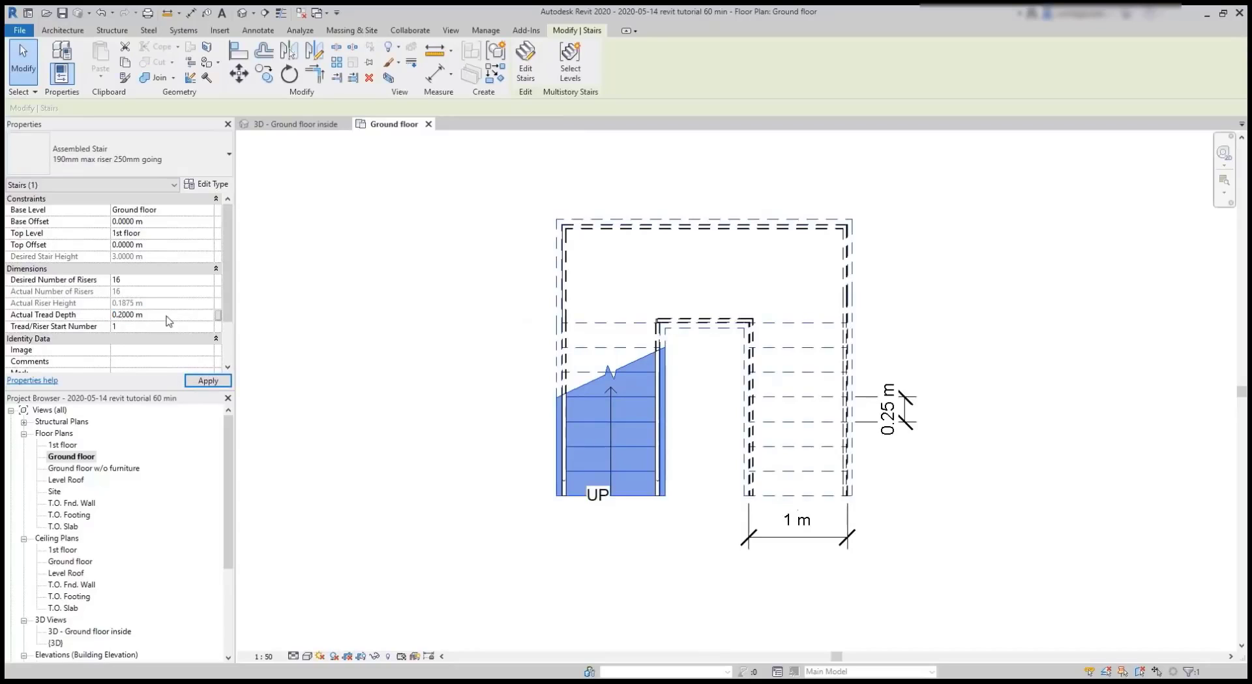
{"action": "left_click", "coordinate": [208, 381]}
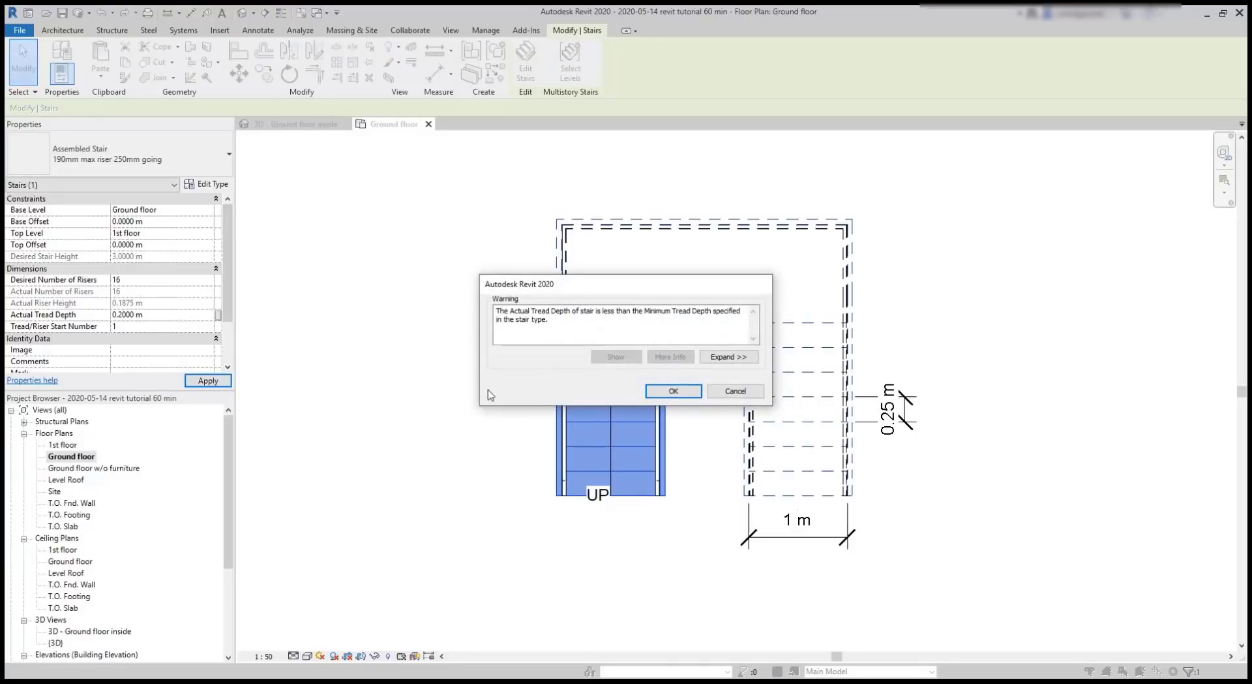
{"action": "left_click", "coordinate": [673, 391]}
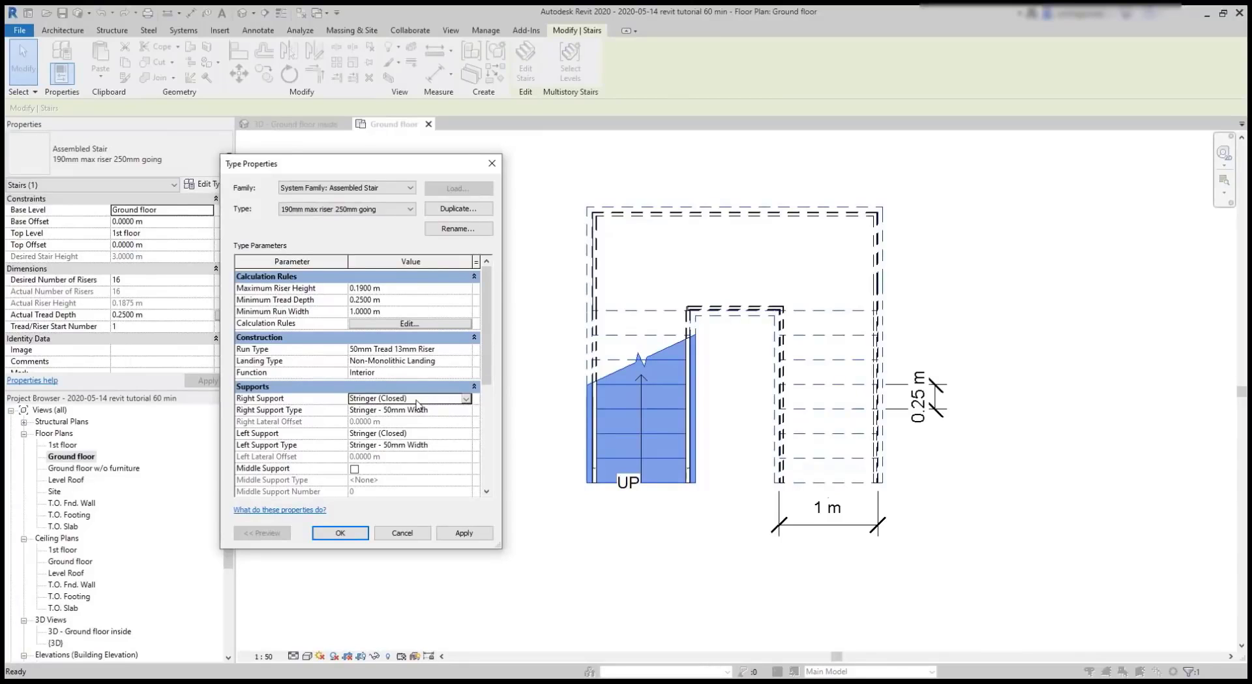
Step: Set the right support to None in the stair's type properties
{"action": "left_click", "coordinate": [416, 399]}
{"action": "left_click", "coordinate": [465, 399]}
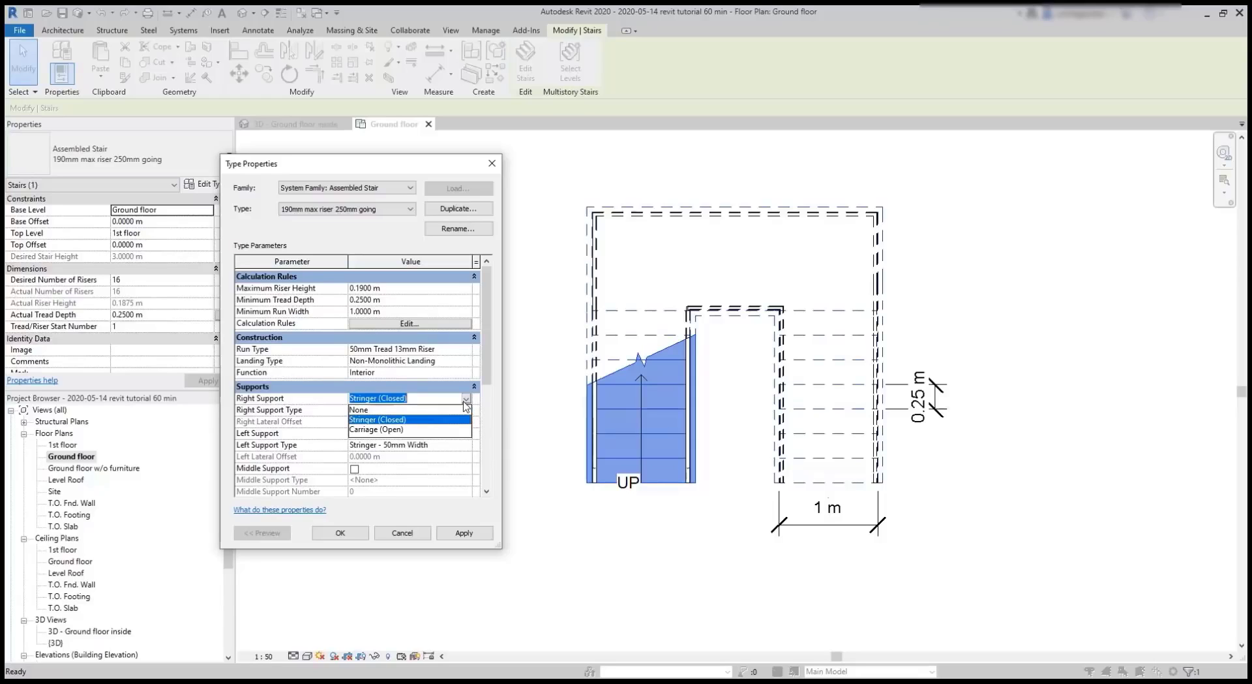
{"action": "left_click", "coordinate": [375, 409]}
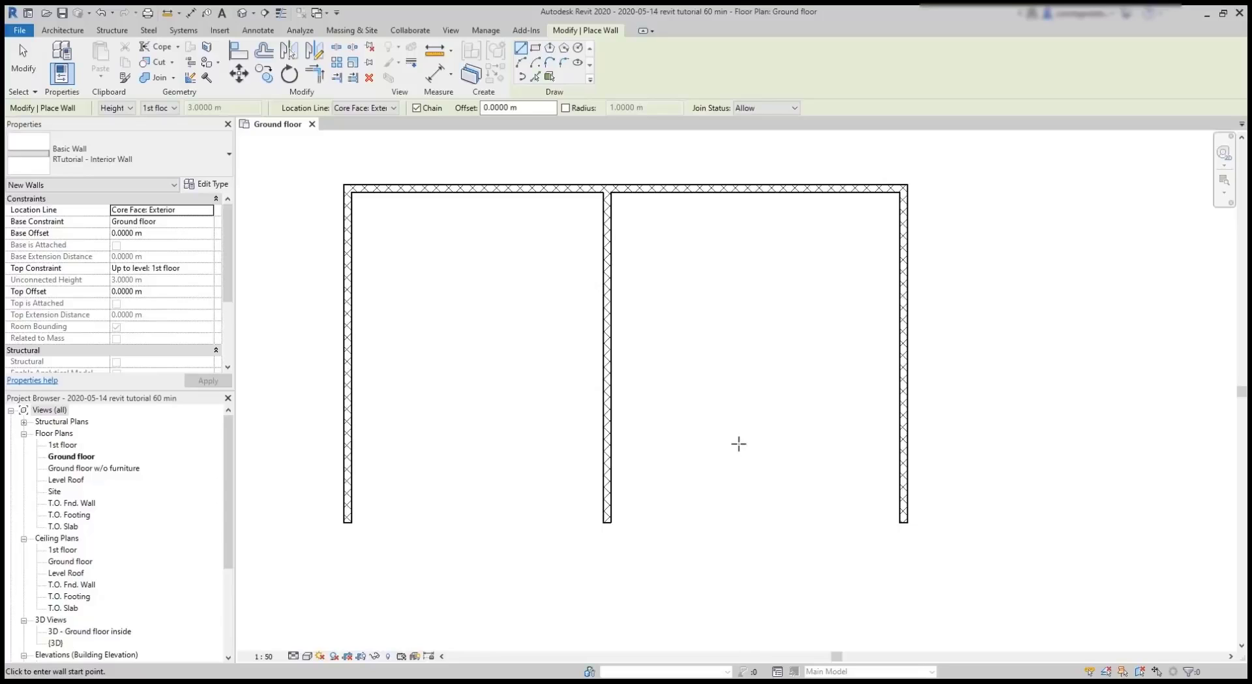
Step: Add aligned dimensions to the west, north and east walls by picking the entire walls
{"action": "left_click", "coordinate": [256, 30]}
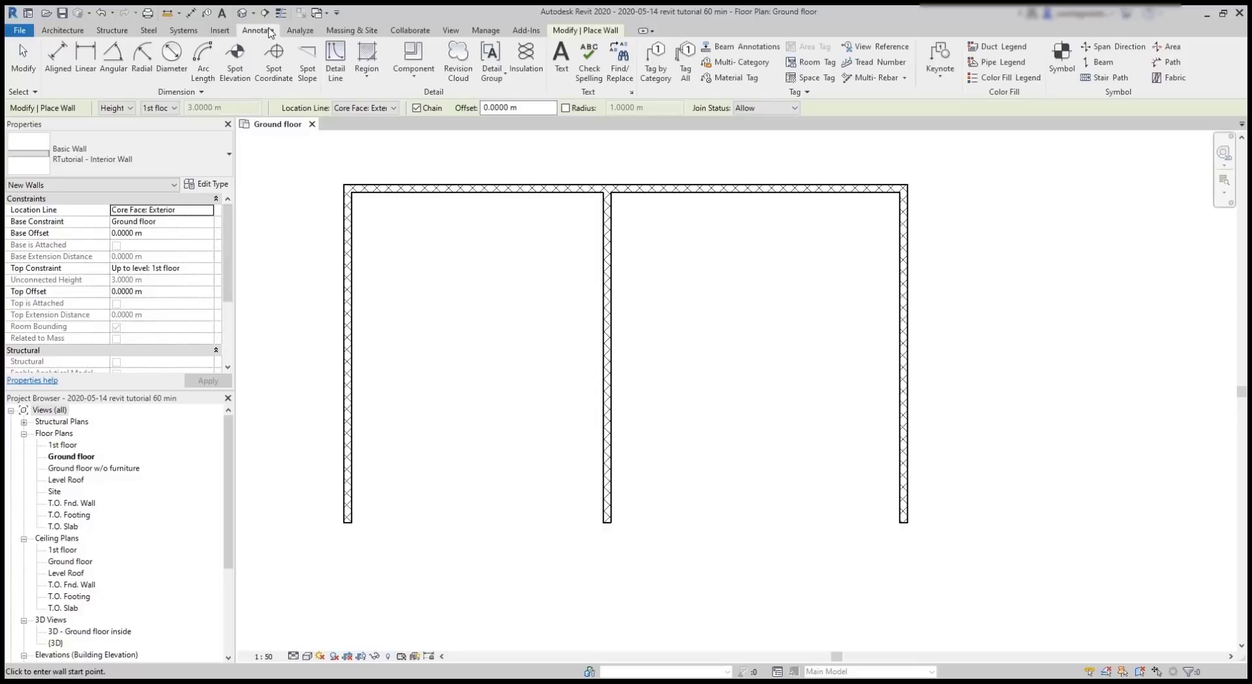
{"action": "left_click", "coordinate": [52, 60]}
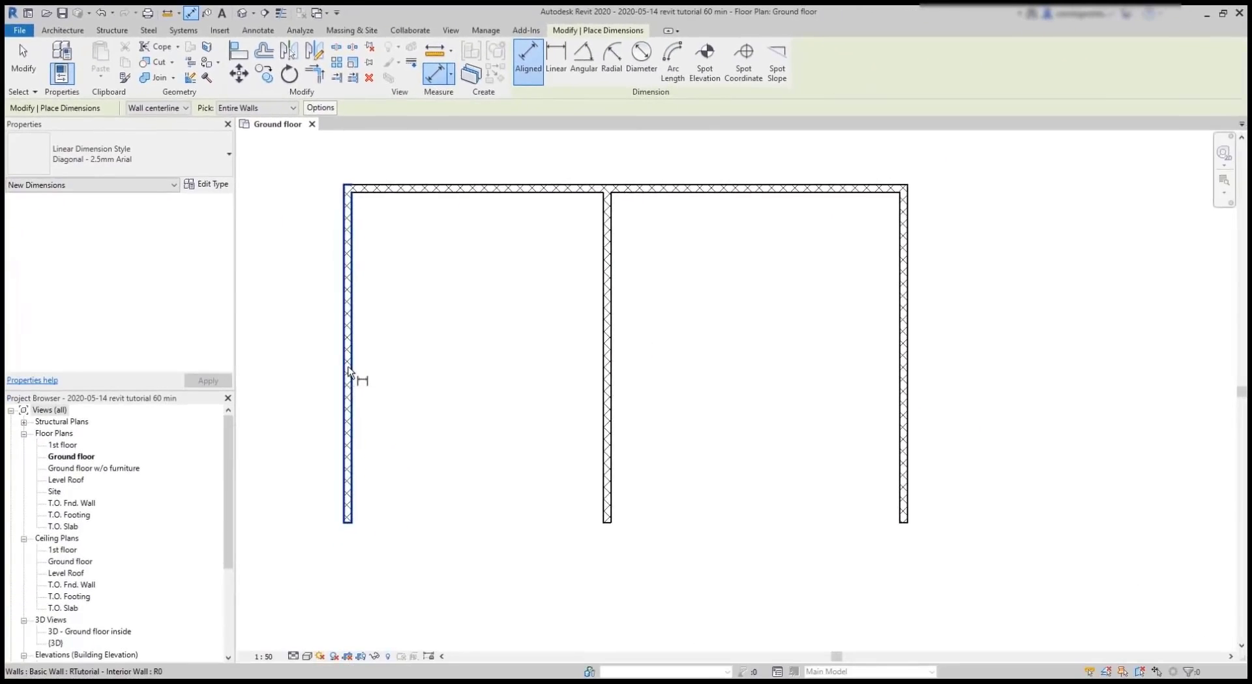
{"action": "left_click", "coordinate": [348, 372]}
{"action": "left_click", "coordinate": [330, 359]}
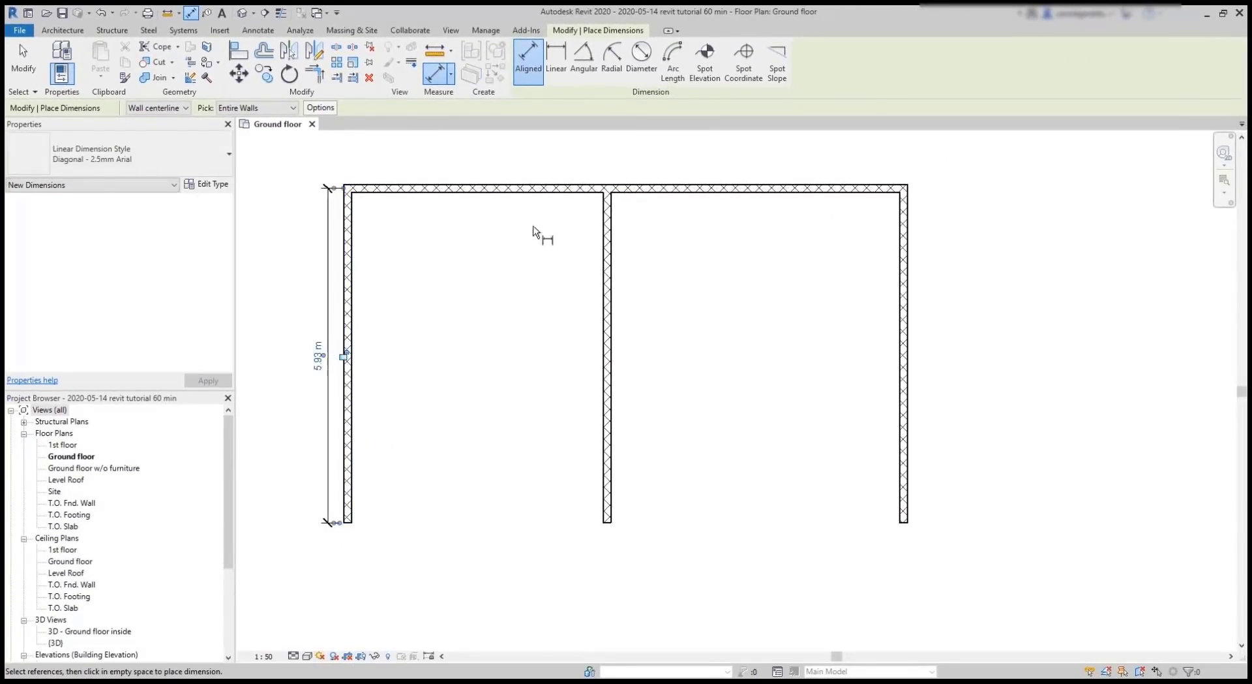
{"action": "left_click", "coordinate": [588, 189]}
{"action": "left_click", "coordinate": [633, 160]}
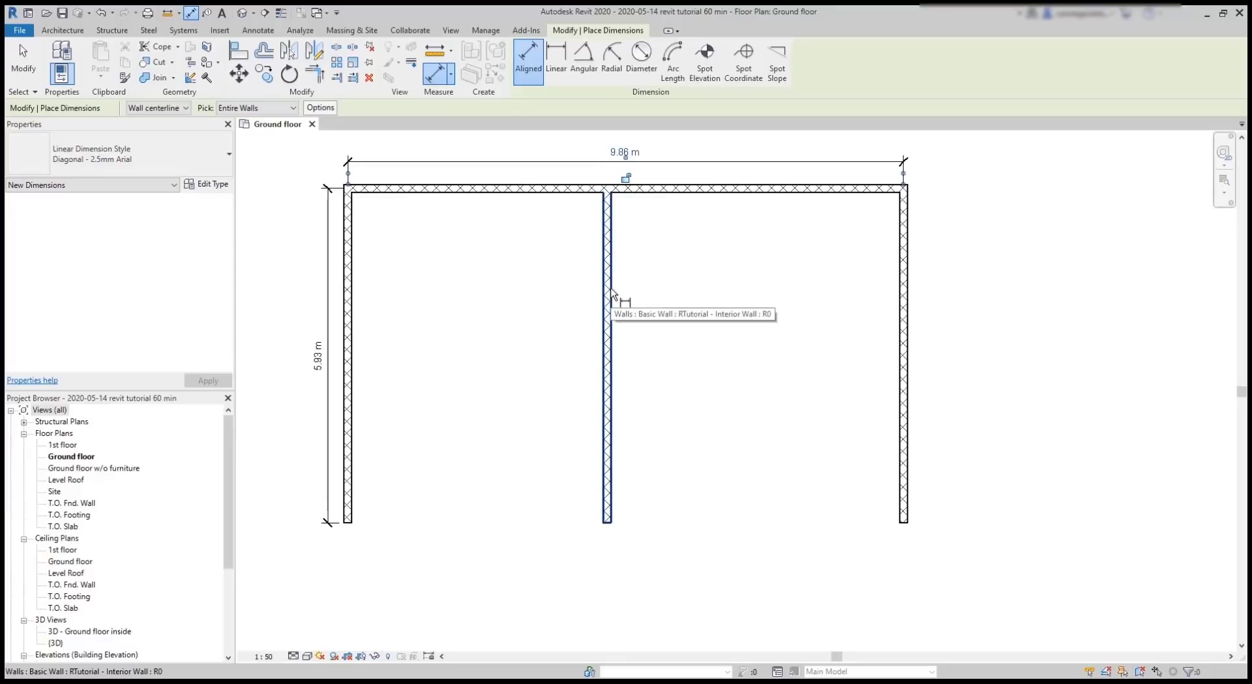
{"action": "left_click", "coordinate": [903, 355]}
{"action": "left_click", "coordinate": [939, 355]}
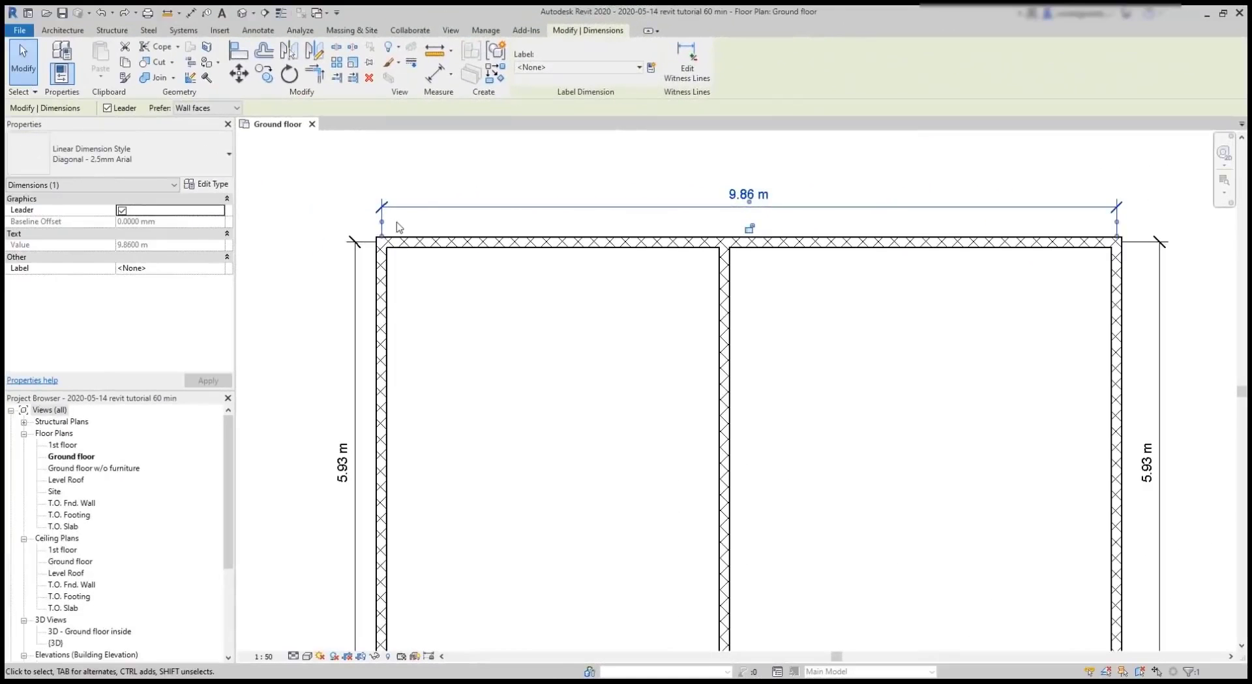
Step: Move the north dimension's witness lines to the outer faces of the west and east walls
{"action": "left_click_drag", "start_coordinate": [377, 242], "coordinate": [377, 242]}
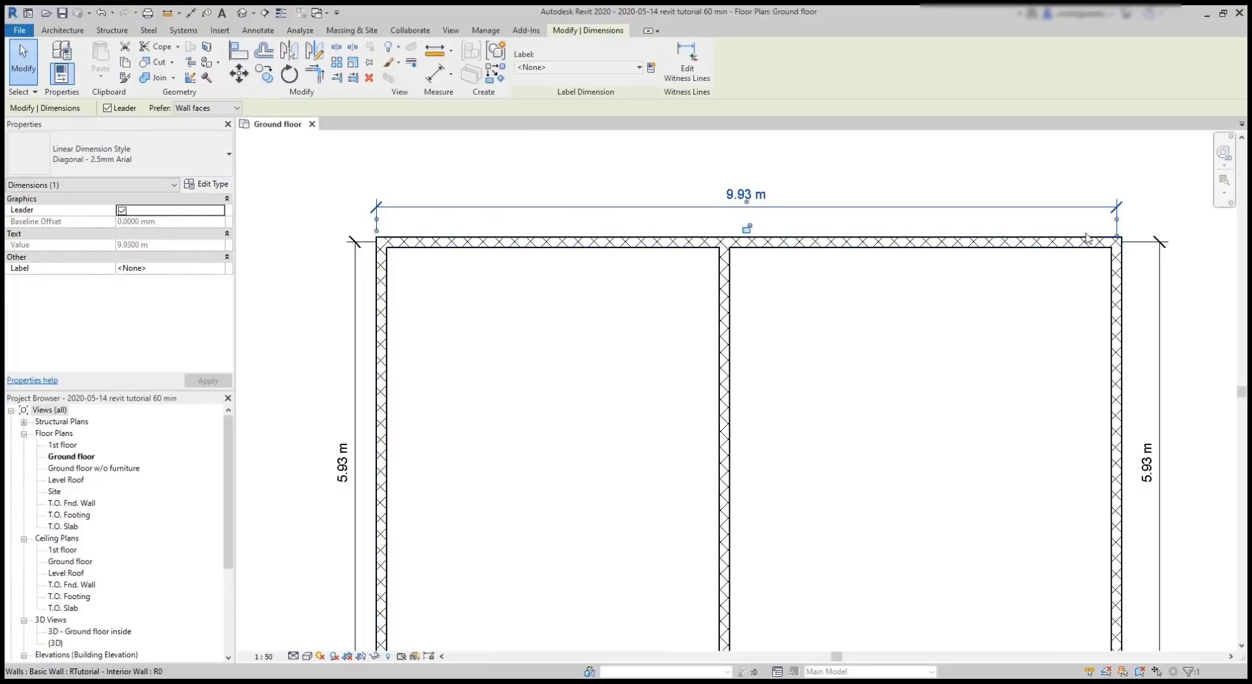
{"action": "mouse_move", "coordinate": [1117, 222]}
{"action": "left_mouse_down"}
{"action": "mouse_move", "coordinate": [1134, 244]}
{"action": "mouse_move", "coordinate": [1126, 274]}
{"action": "left_mouse_up"}
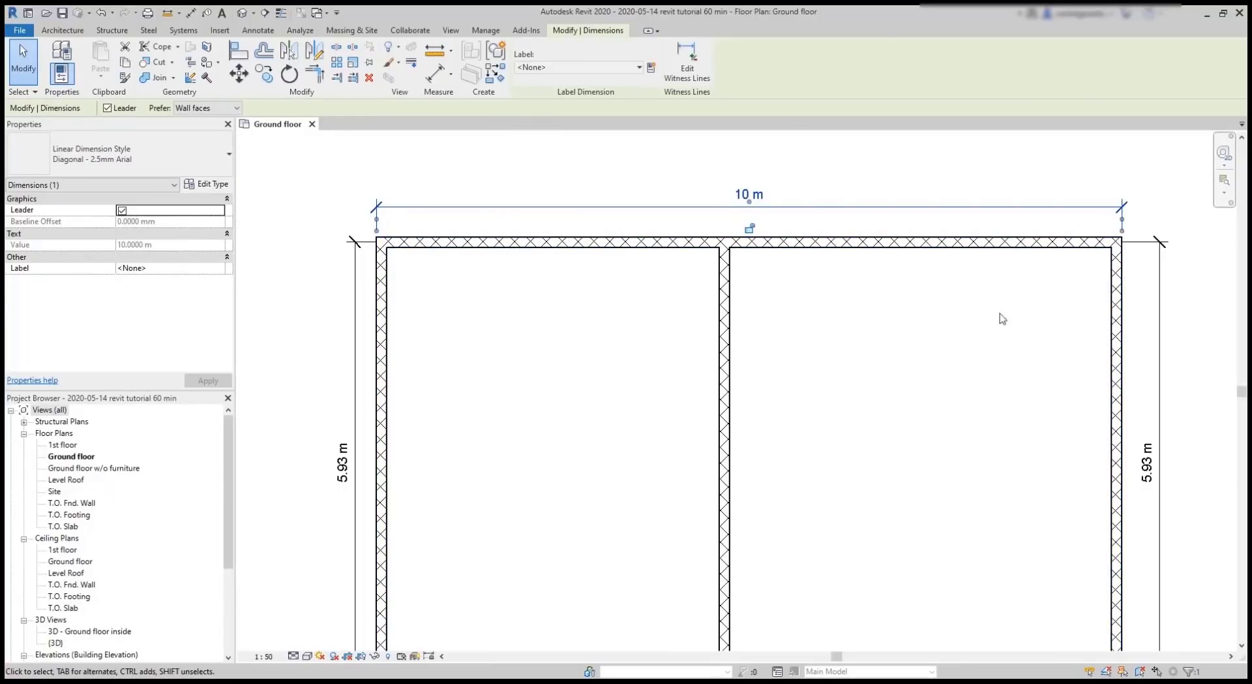
{"action": "left_click", "coordinate": [962, 312]}
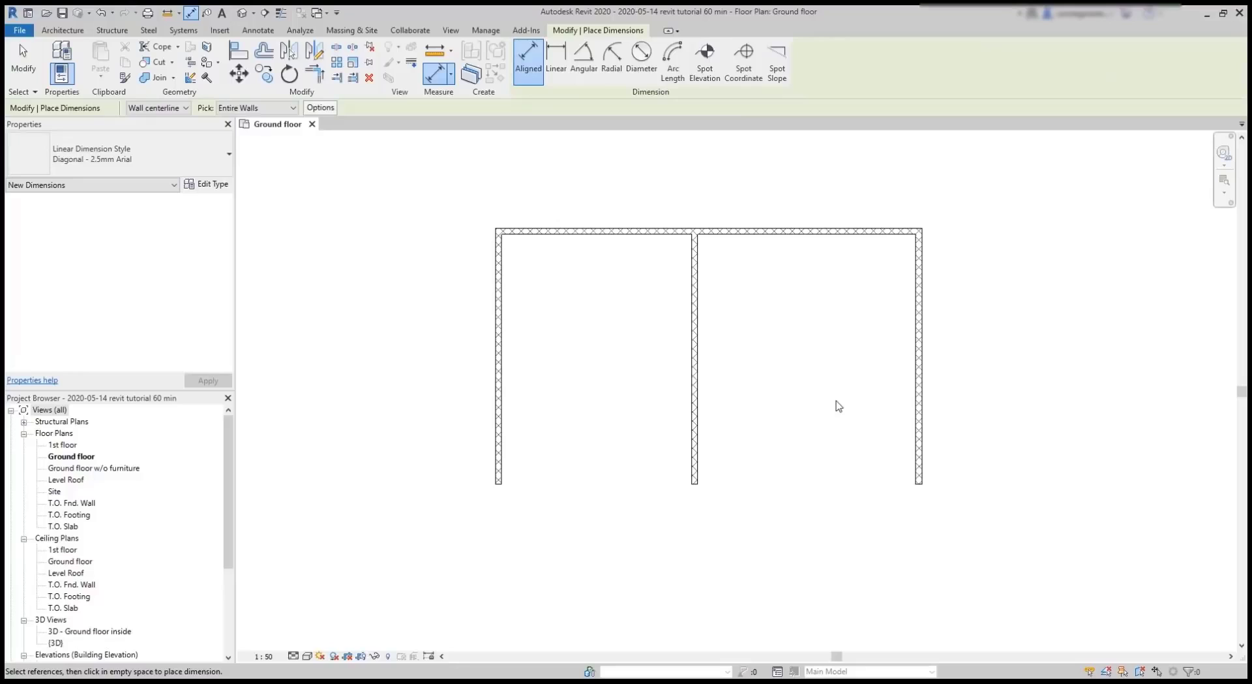
Step: Using individual references, place an aligned dimension west of the west wall from its south end to the north wall's outer face
{"action": "left_click", "coordinate": [281, 109]}
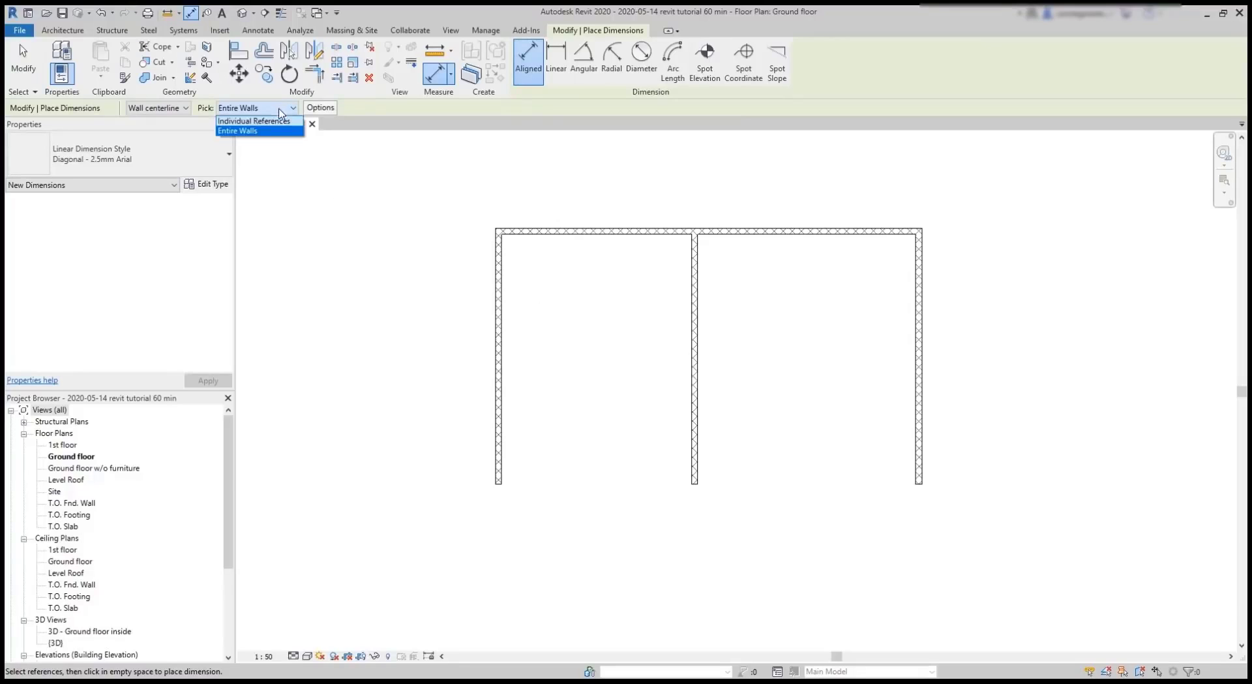
{"action": "left_click", "coordinate": [274, 121]}
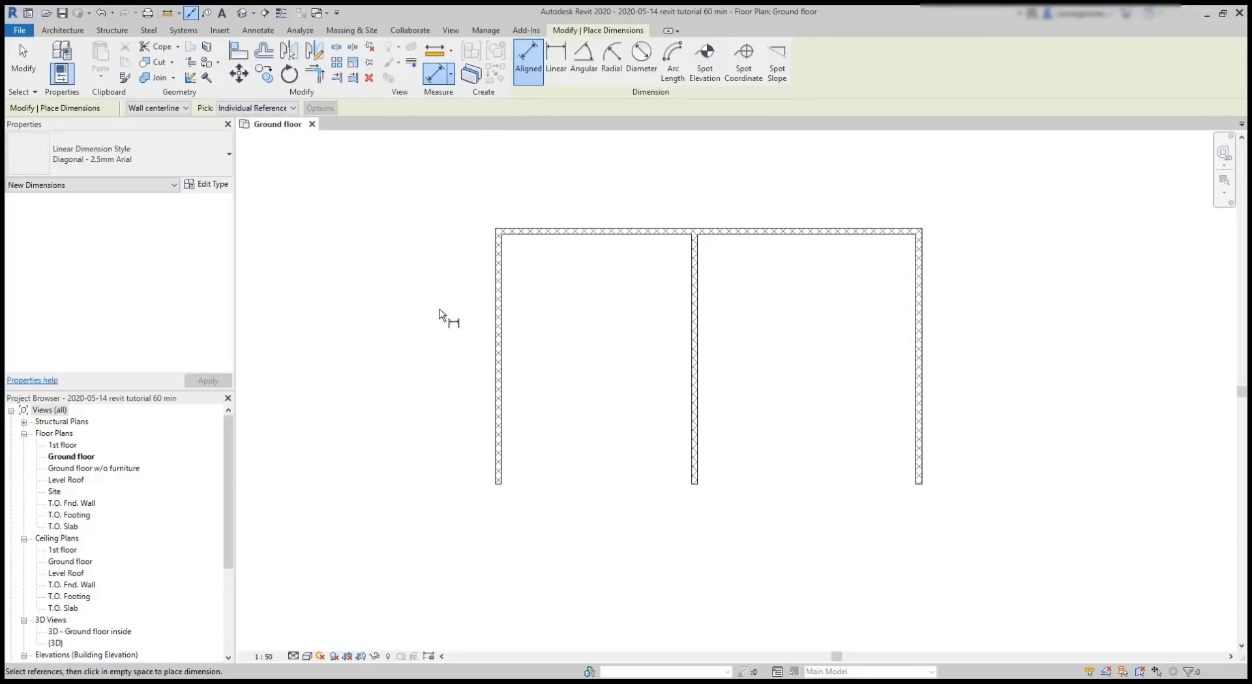
{"action": "scroll", "coordinate": [475, 456], "scroll_direction": "up", "scroll_amount": 3}
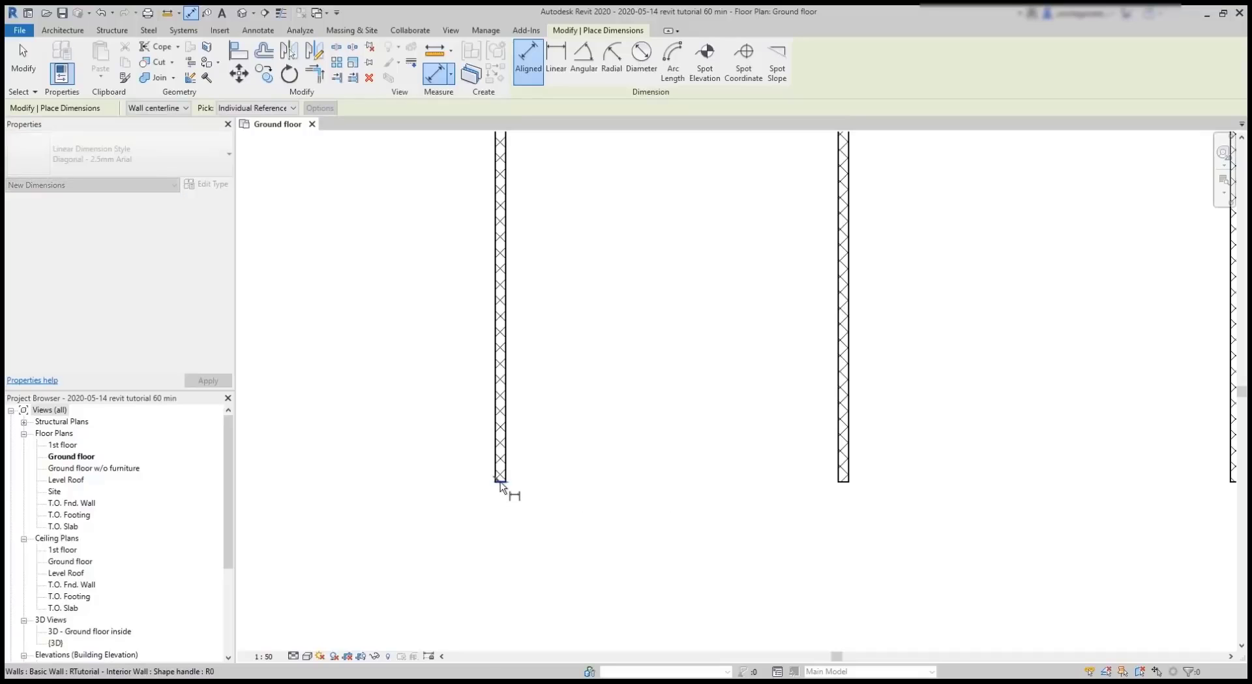
{"action": "left_click", "coordinate": [499, 483]}
{"action": "scroll", "coordinate": [461, 471], "scroll_direction": "down", "scroll_amount": 3}
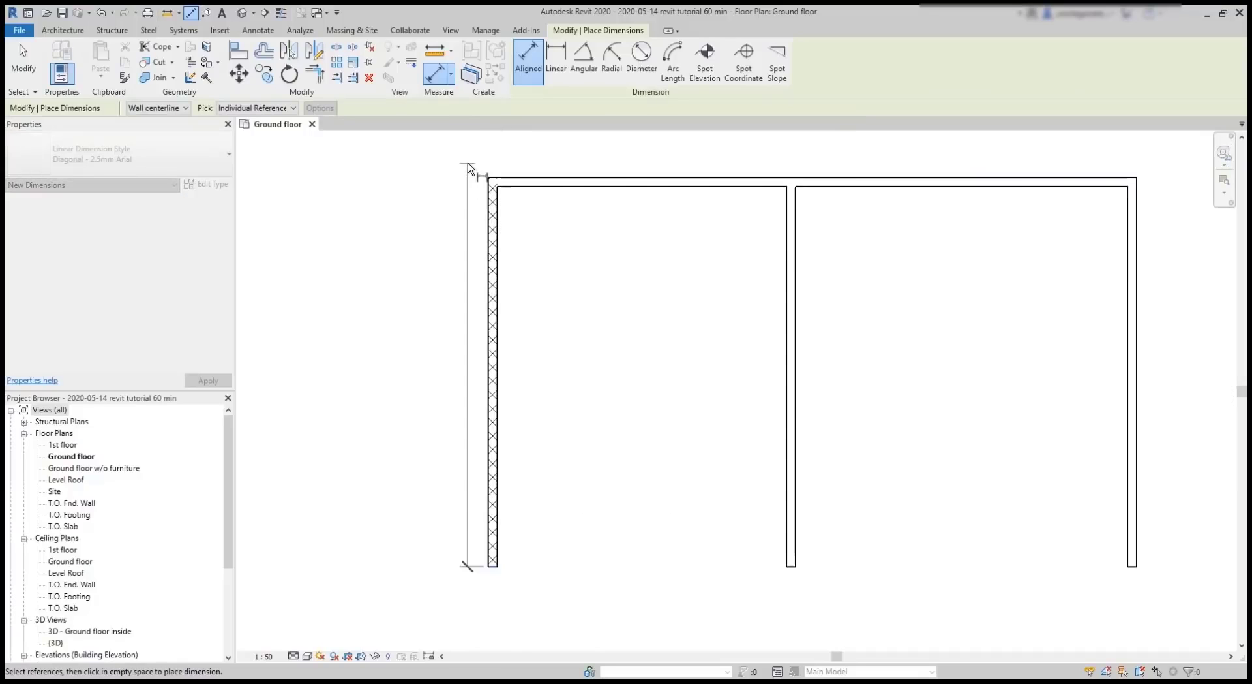
{"action": "scroll", "coordinate": [468, 168], "scroll_direction": "up", "scroll_amount": 2}
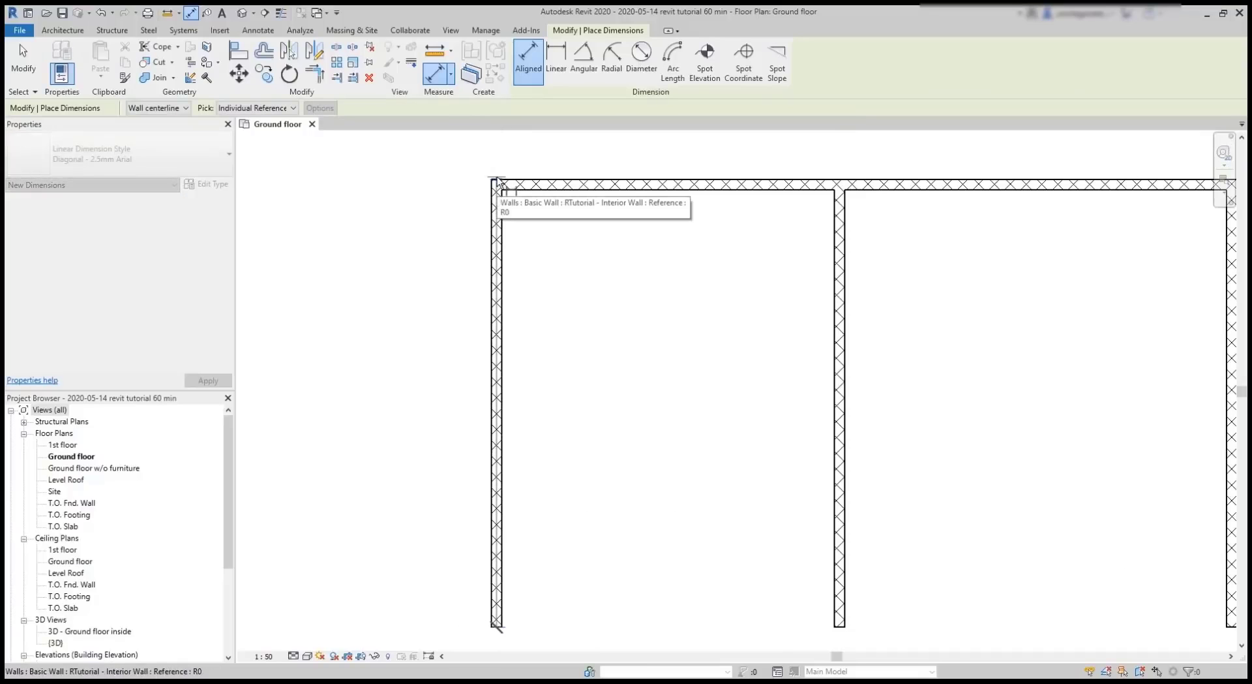
{"action": "left_click", "coordinate": [497, 182]}
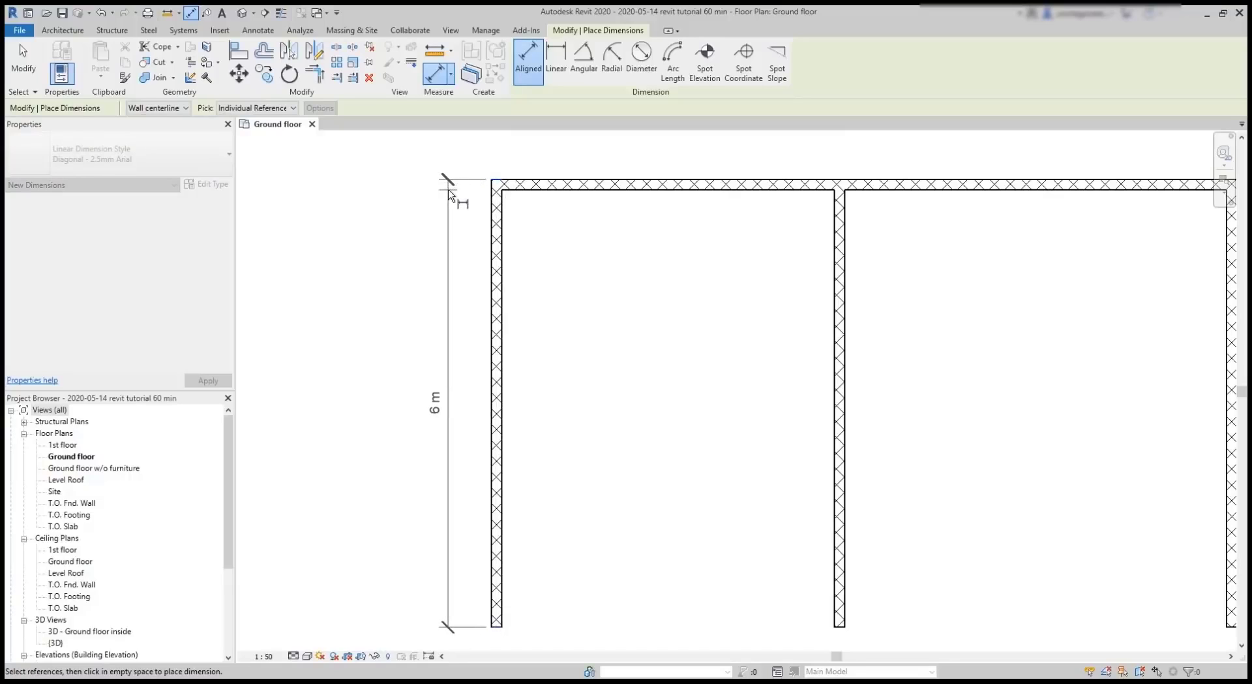
{"action": "left_click", "coordinate": [454, 155]}
{"action": "scroll", "coordinate": [383, 240], "scroll_direction": "down", "scroll_amount": 2}
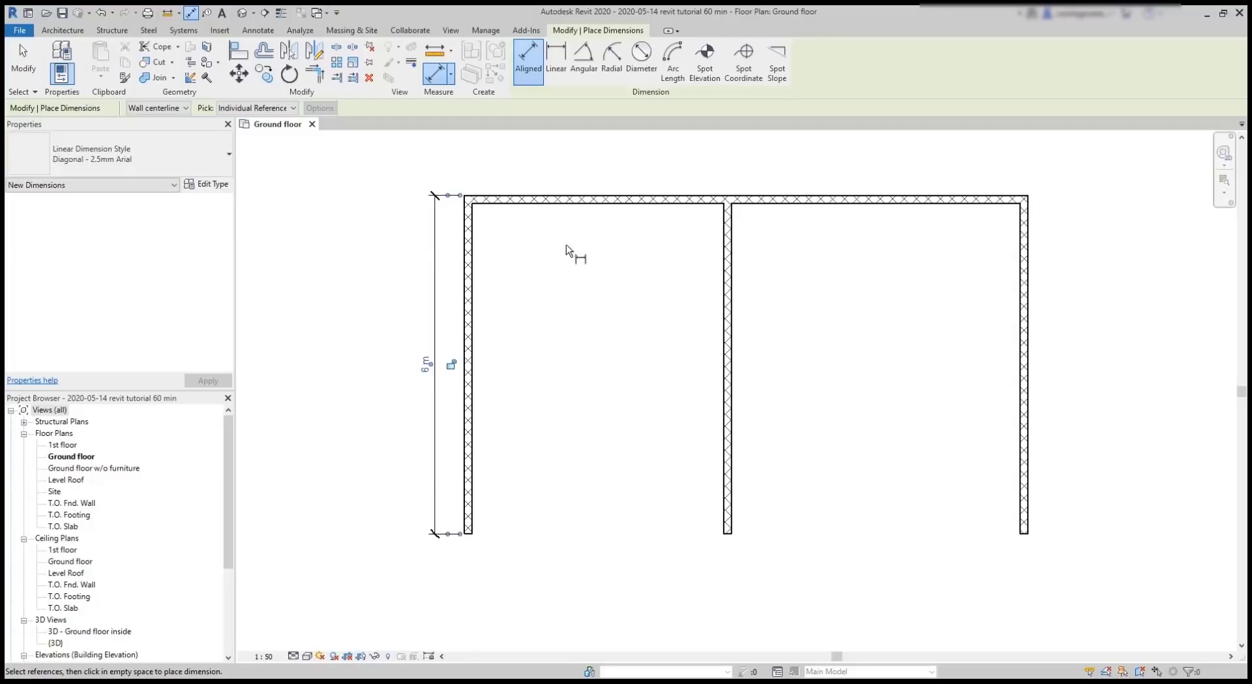
Step: Set the dimension reference to Wall faces and dimension from the west wall's outer face to the east wall's outer face
{"action": "middle_click_drag", "start_coordinate": [573, 261], "coordinate": [512, 332]}
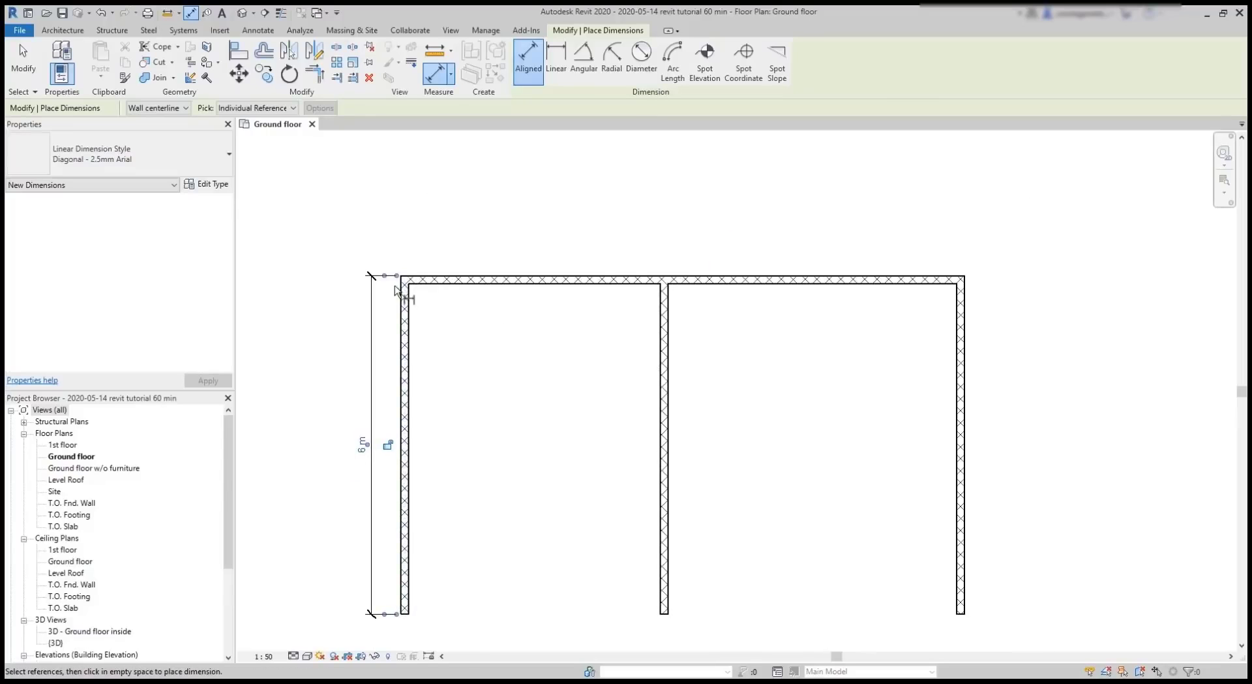
{"action": "scroll", "coordinate": [408, 288], "scroll_direction": "up", "scroll_amount": 2}
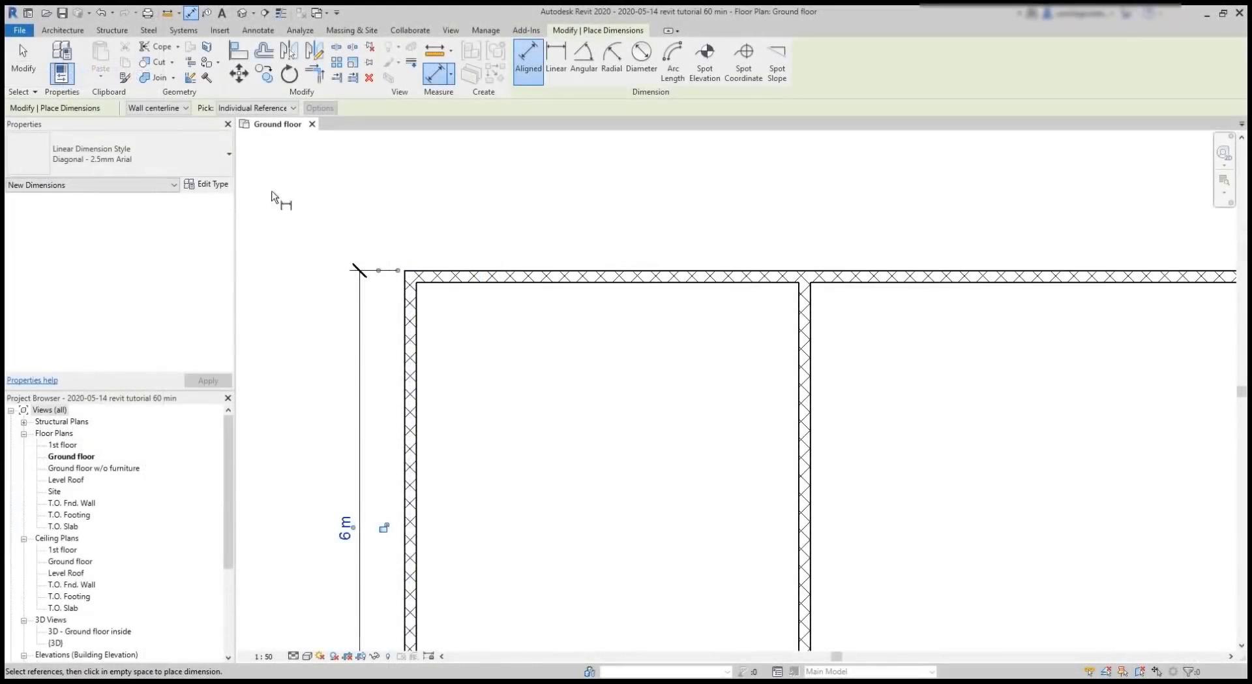
{"action": "left_click", "coordinate": [185, 108]}
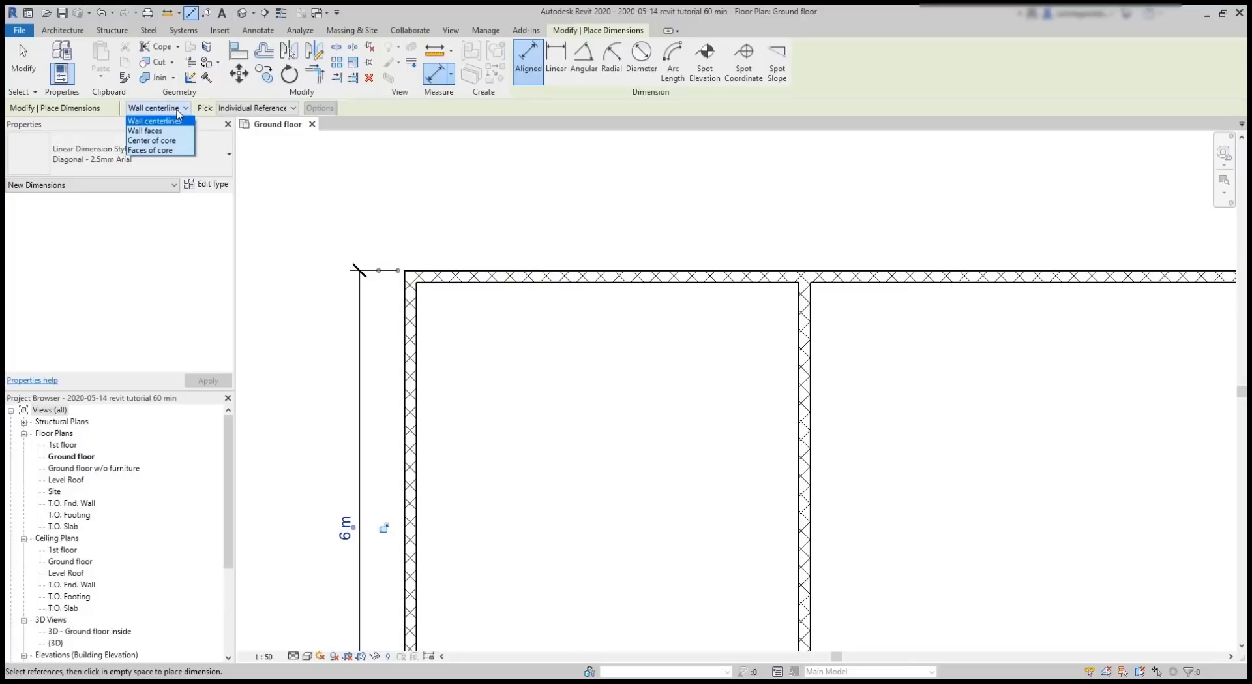
{"action": "left_click", "coordinate": [163, 118]}
{"action": "key", "text": "Down"}
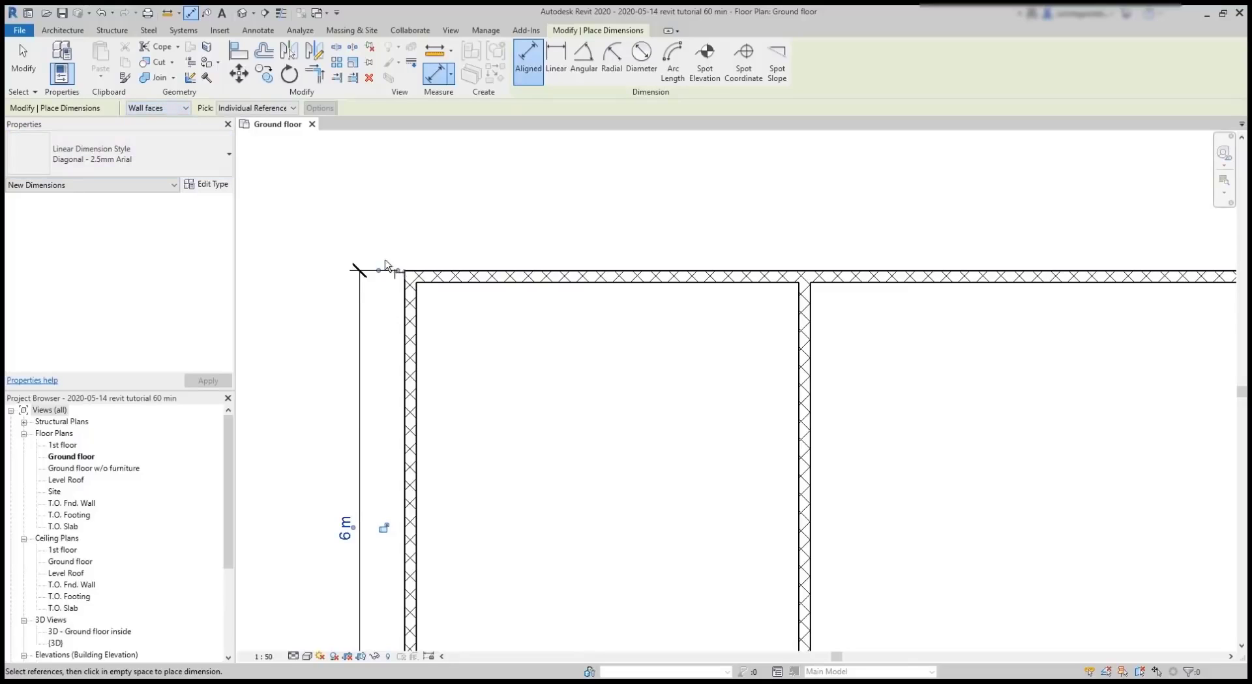
{"action": "scroll", "coordinate": [405, 292], "scroll_direction": "down", "scroll_amount": 3}
{"action": "left_click", "coordinate": [405, 295]}
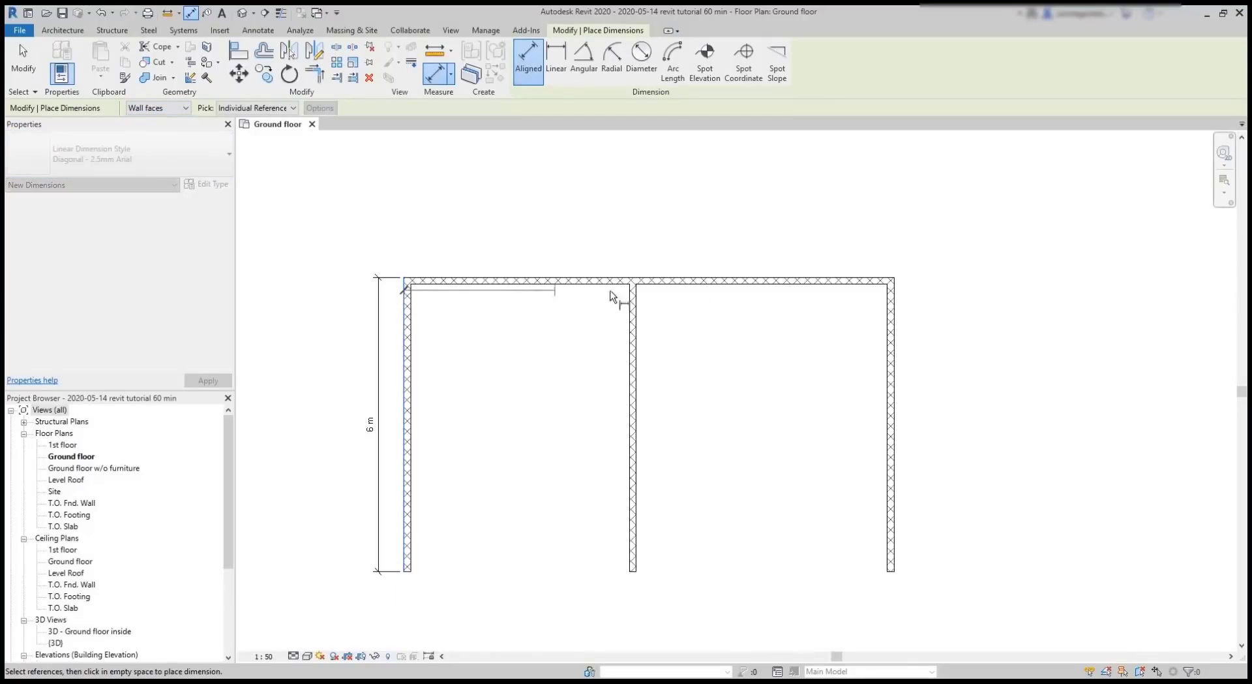
{"action": "left_click", "coordinate": [896, 301]}
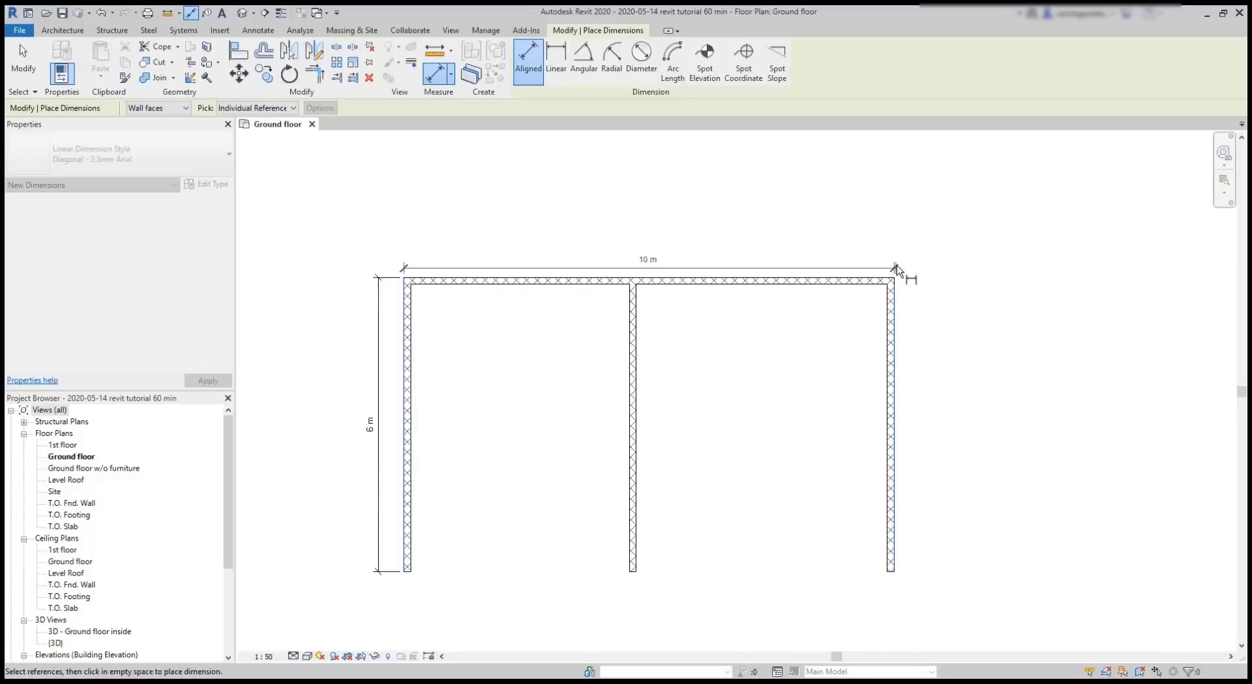
Step: Place aligned dimensions for the overall length of the upper horizontal wall and the right-hand wall
{"action": "left_click", "coordinate": [899, 263]}
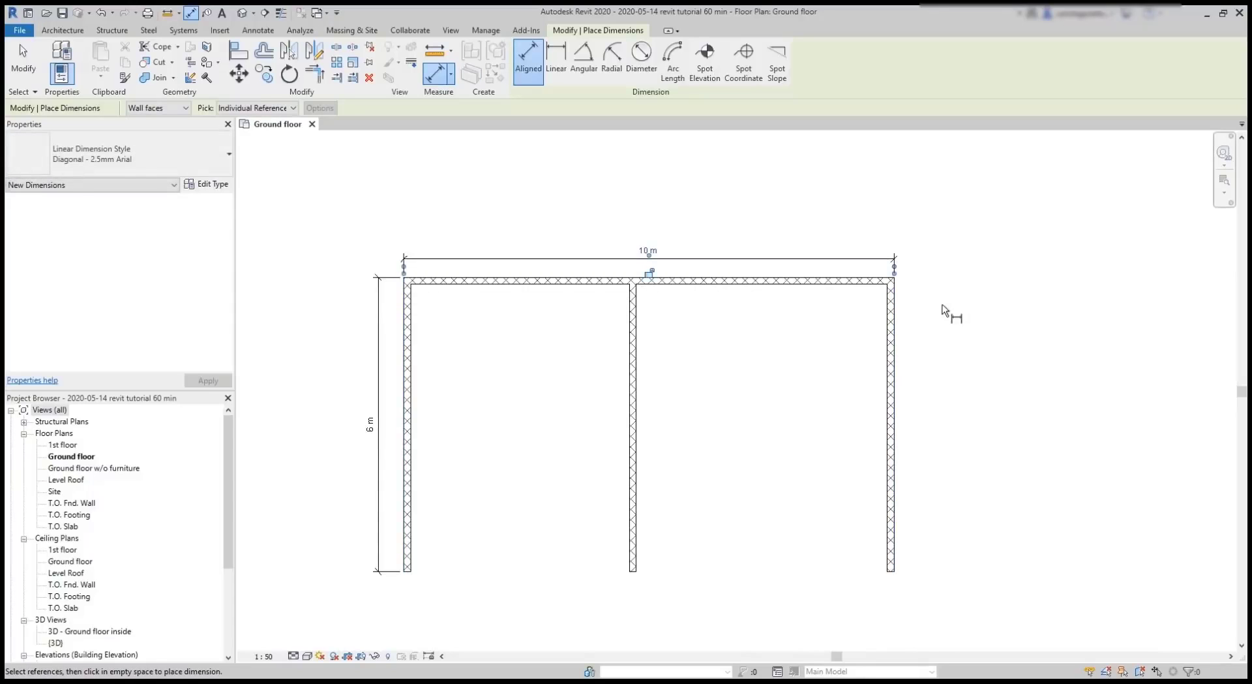
{"action": "scroll", "coordinate": [945, 313], "scroll_direction": "up", "scroll_amount": 4}
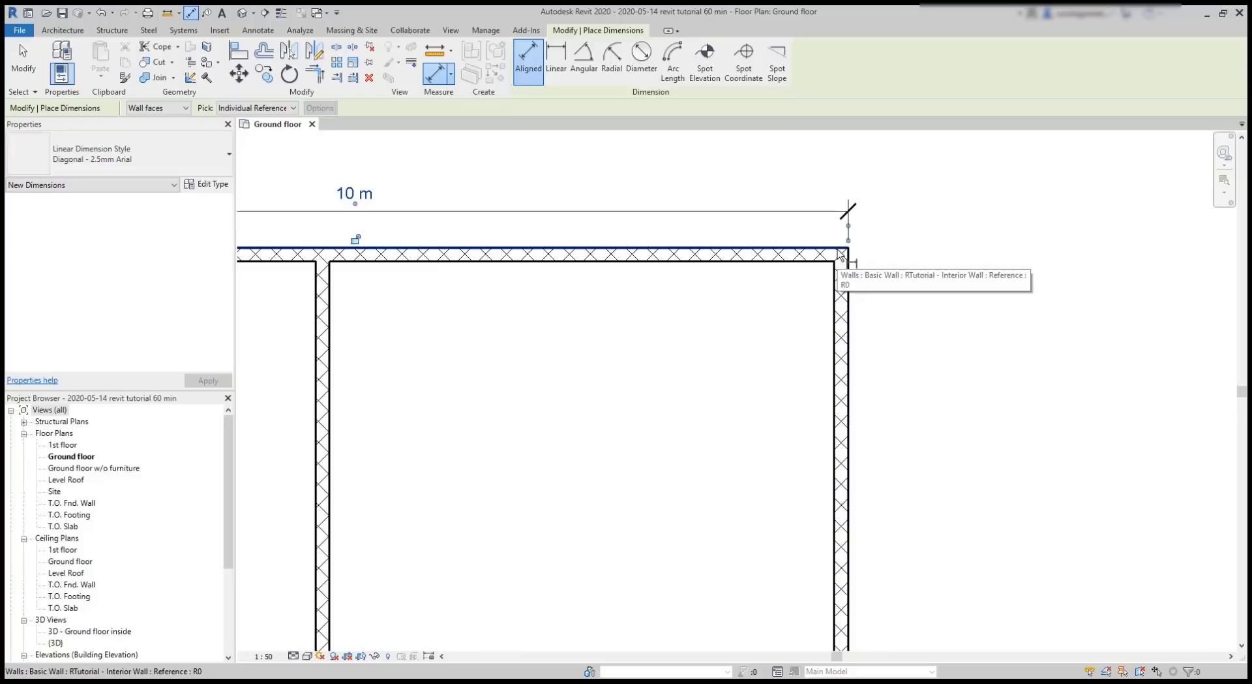
{"action": "scroll", "coordinate": [838, 252], "scroll_direction": "down", "scroll_amount": 2}
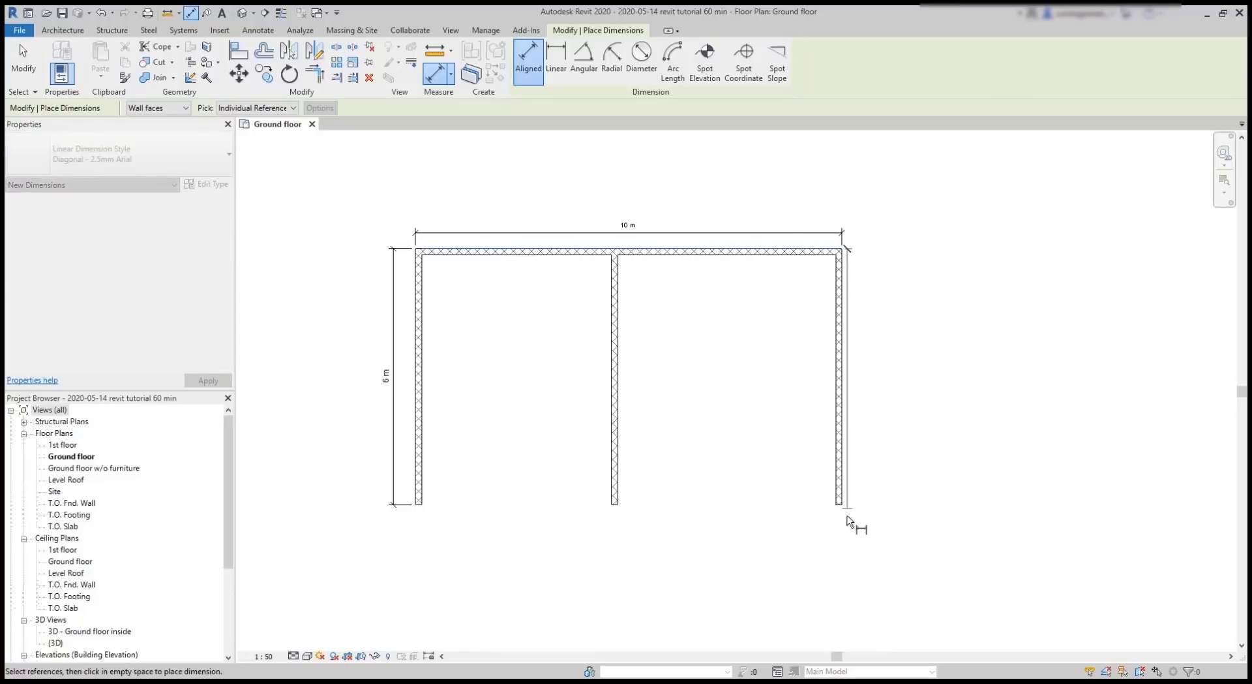
{"action": "scroll", "coordinate": [841, 504], "scroll_direction": "up", "scroll_amount": 4}
{"action": "left_click", "coordinate": [835, 495]}
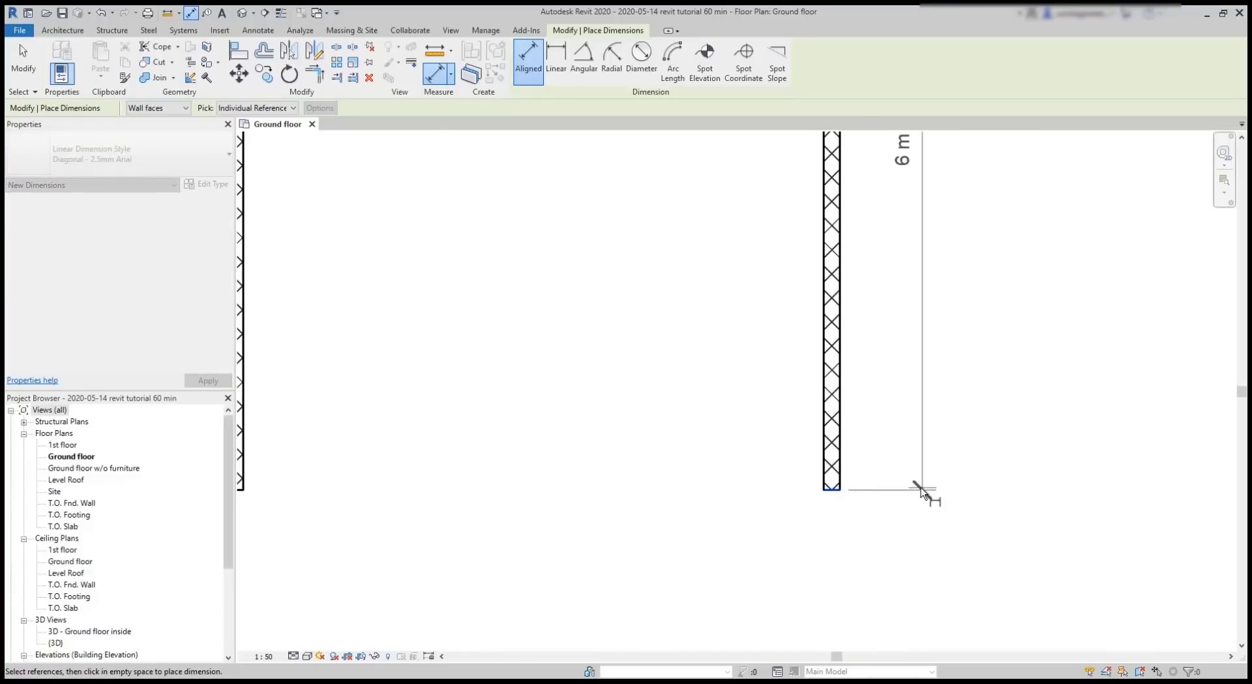
{"action": "left_click", "coordinate": [919, 493]}
{"action": "key", "text": "Escape"}
{"action": "key", "text": "Escape"}
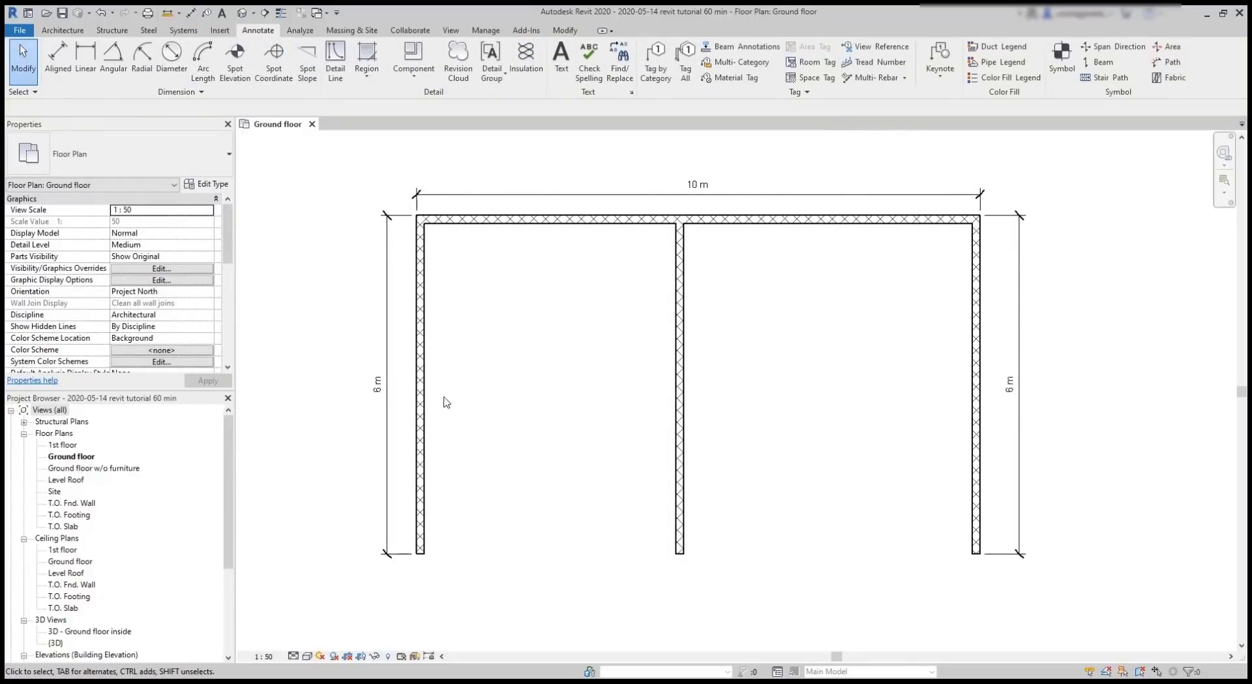
Step: Replace the displayed value of the left-hand wall's dimension with the text "wall 1"
{"action": "double_click", "coordinate": [377, 388]}
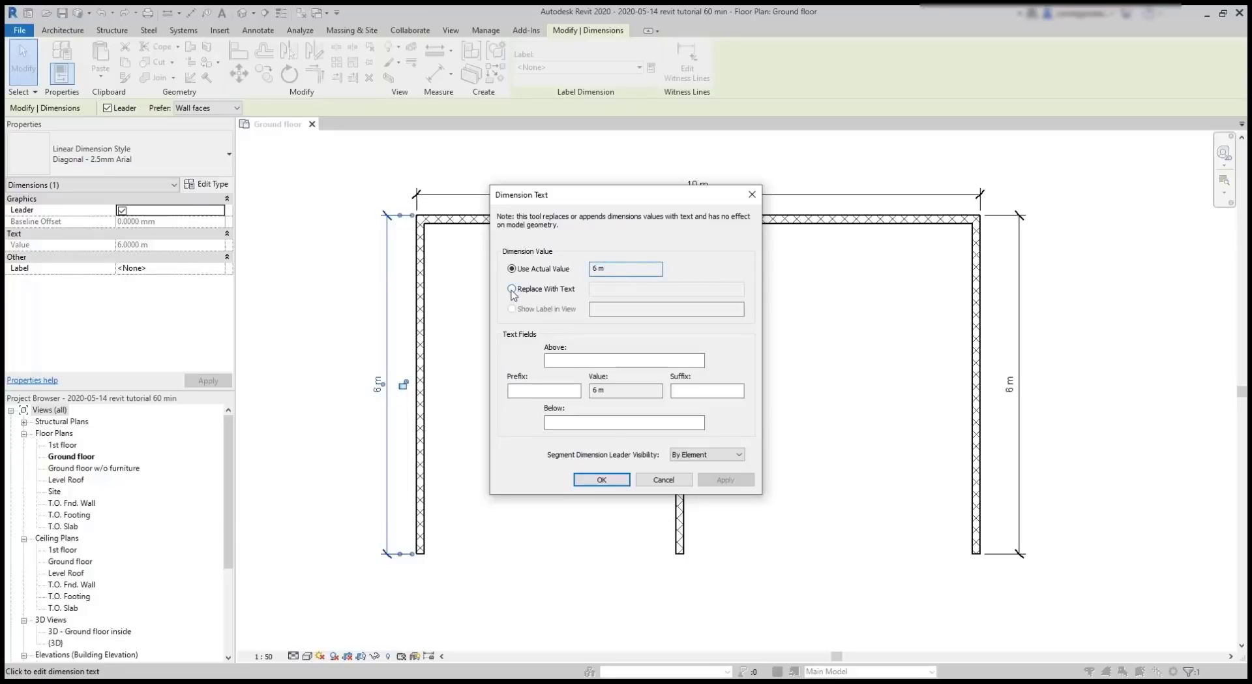
{"action": "left_click", "coordinate": [512, 288]}
{"action": "type", "text": "w"}
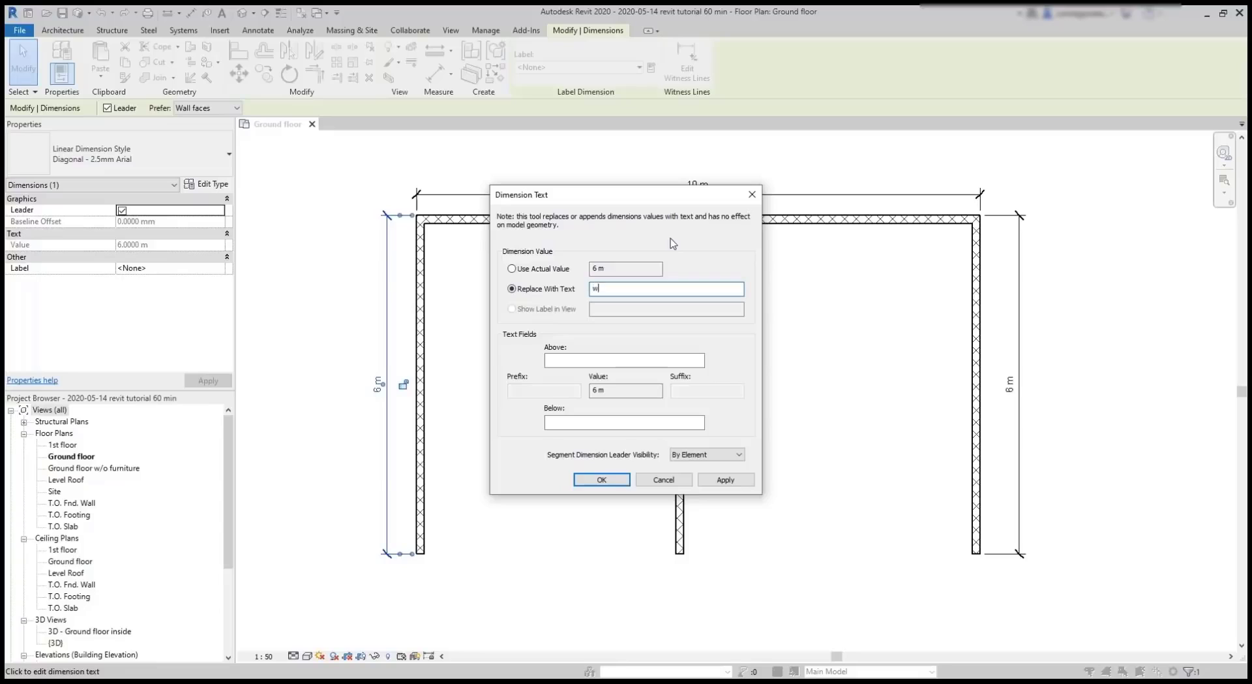
{"action": "type", "text": "all 1"}
{"action": "left_click", "coordinate": [599, 479]}
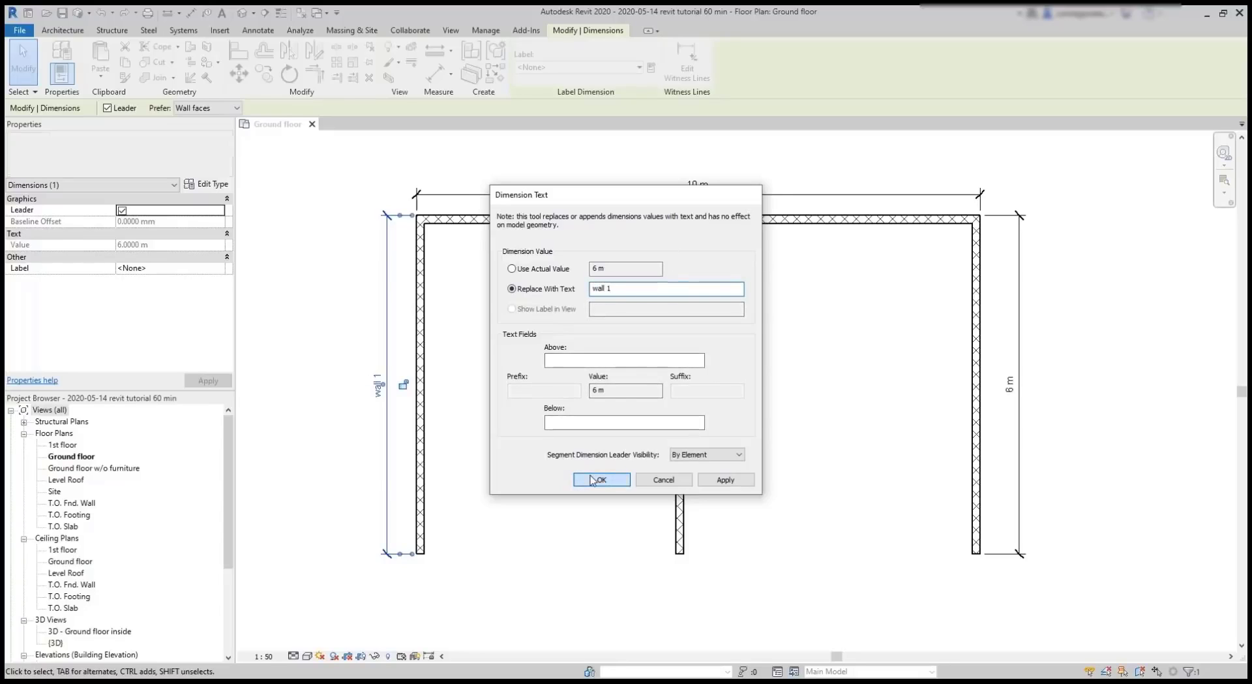
{"action": "left_click", "coordinate": [590, 476]}
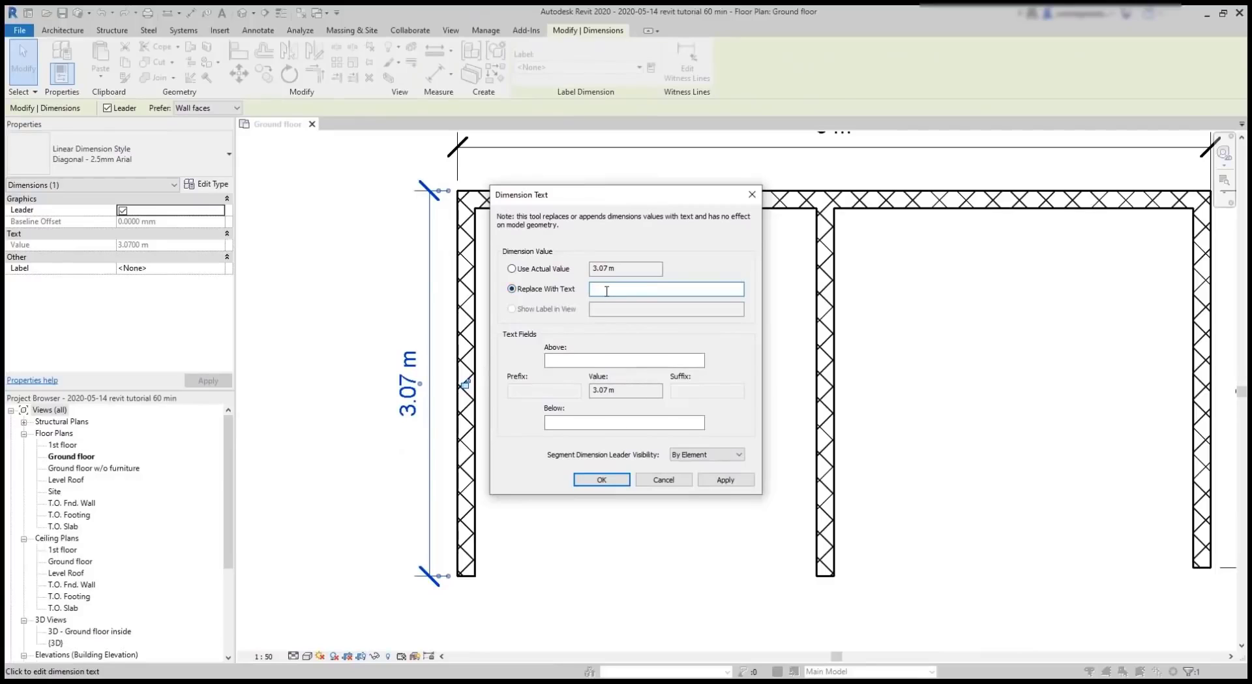
Step: Try to replace the left-hand wall's 3.07 m dimension value with the text "3 m"
{"action": "type", "text": "3 m"}
{"action": "left_click", "coordinate": [724, 479]}
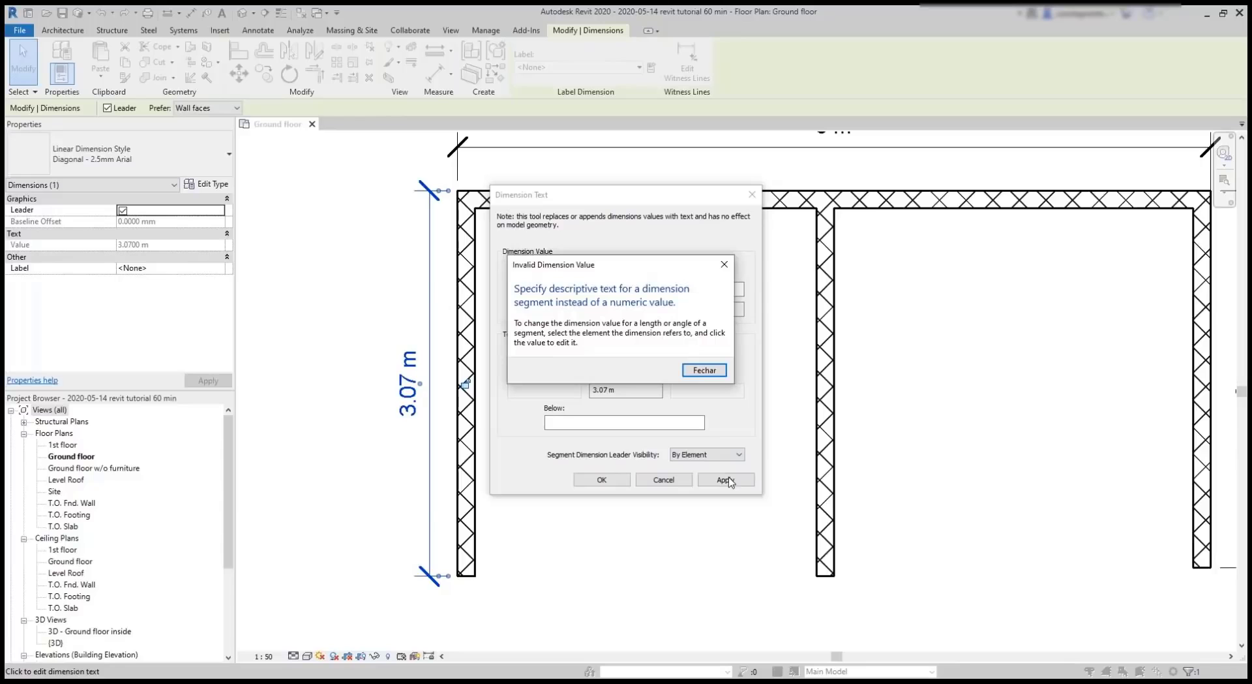
{"action": "left_click", "coordinate": [703, 371]}
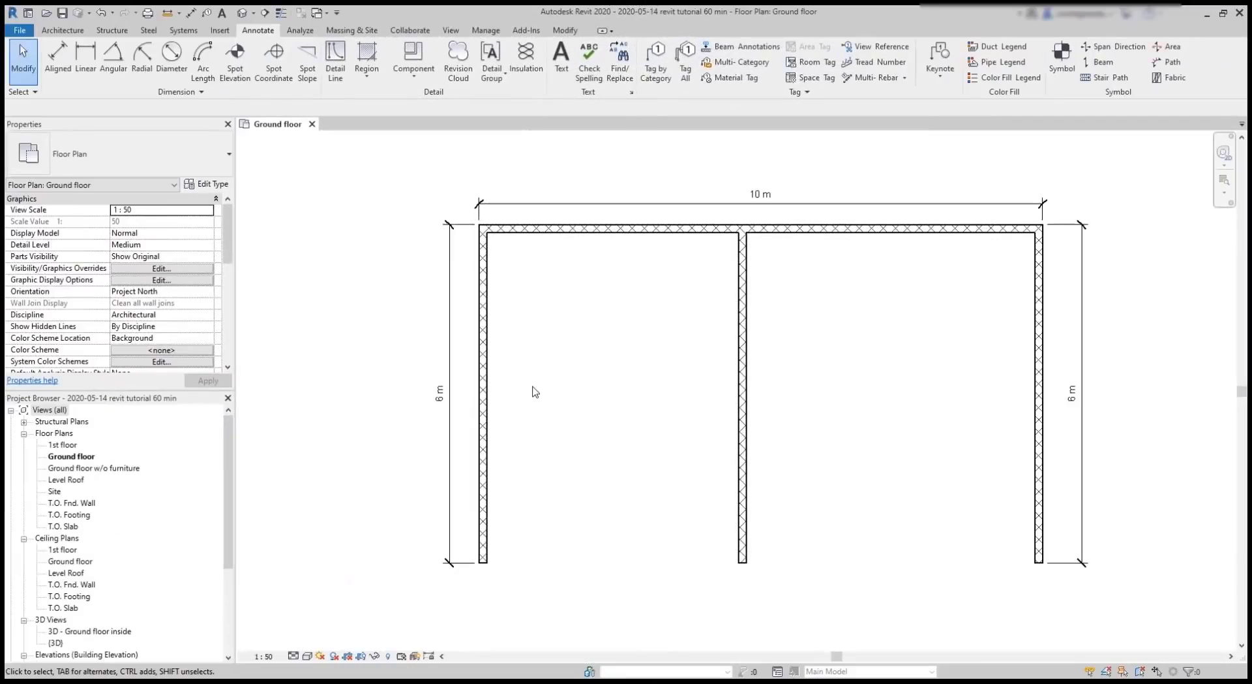
Step: Select the left-hand wall and try to set its overall length dimension to 8 m
{"action": "scroll", "coordinate": [479, 395], "scroll_direction": "up", "scroll_amount": 3}
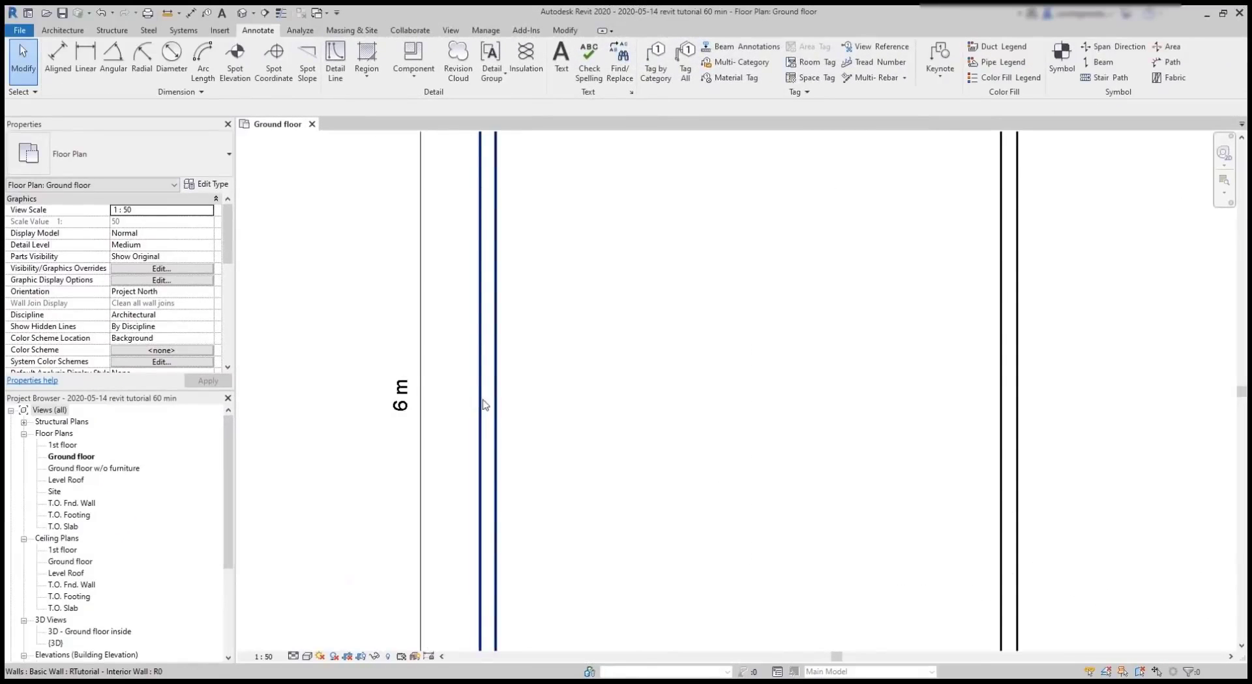
{"action": "left_click", "coordinate": [487, 402]}
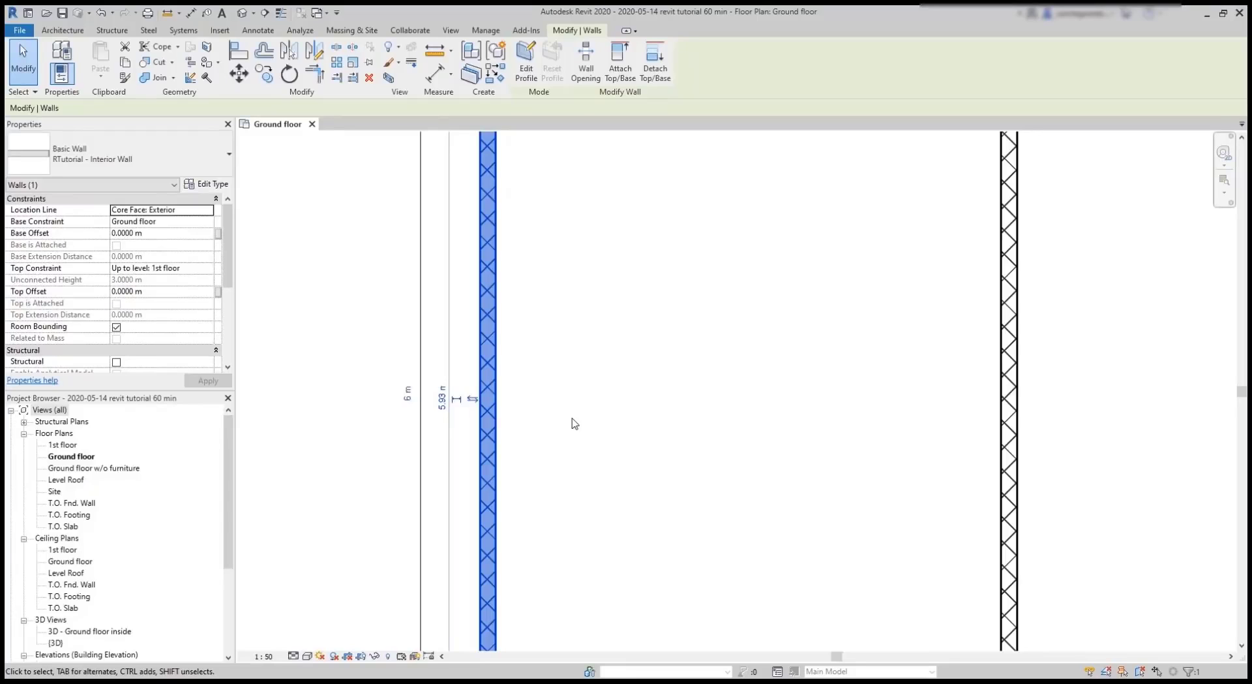
{"action": "left_click", "coordinate": [419, 406]}
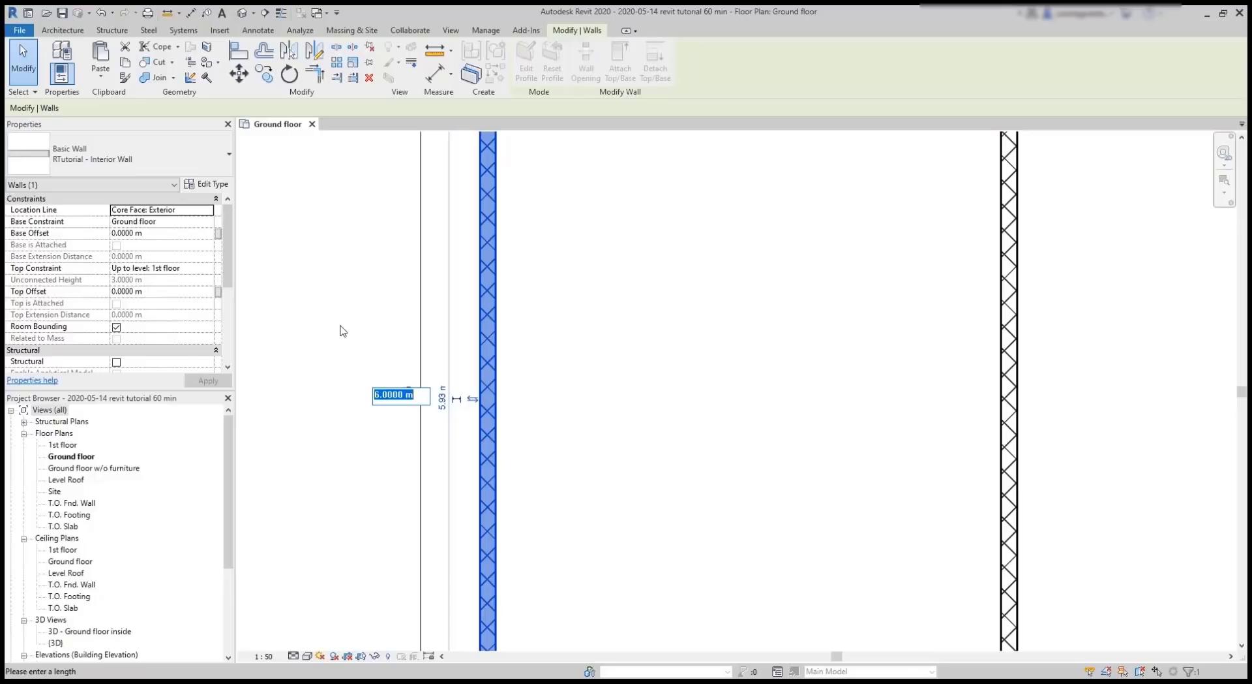
{"action": "type", "text": "8"}
{"action": "key", "text": "Return"}
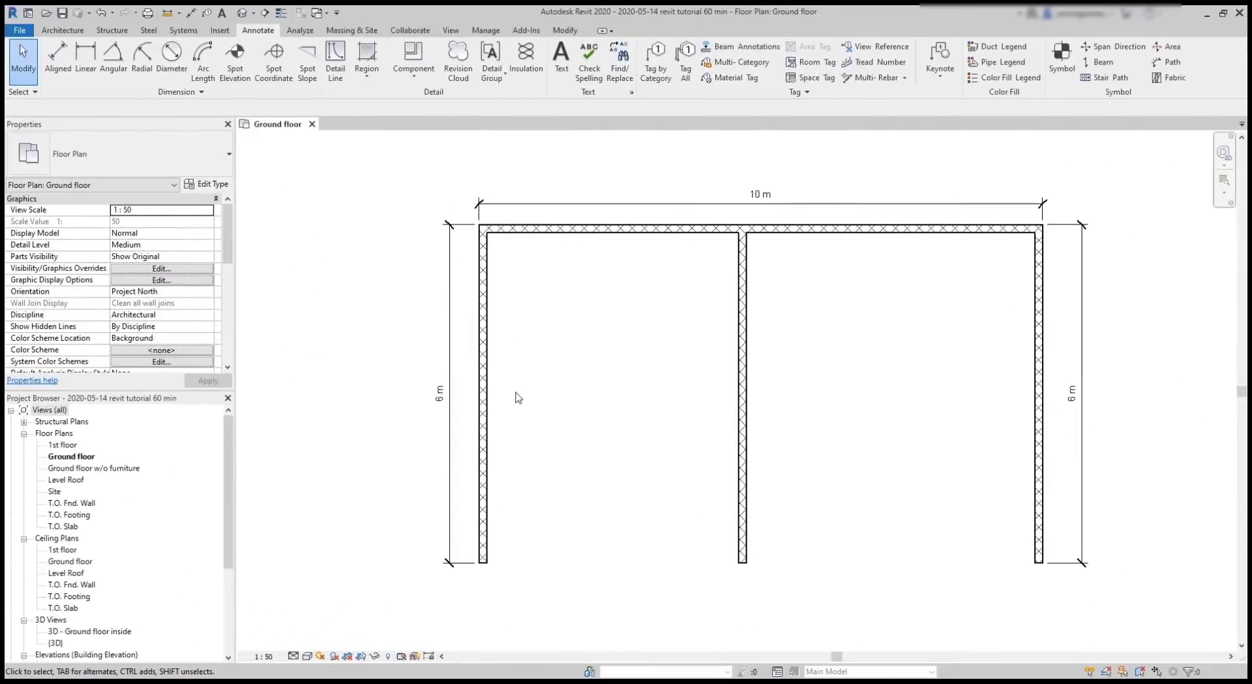
{"action": "scroll", "coordinate": [518, 398], "scroll_direction": "up", "scroll_amount": 4}
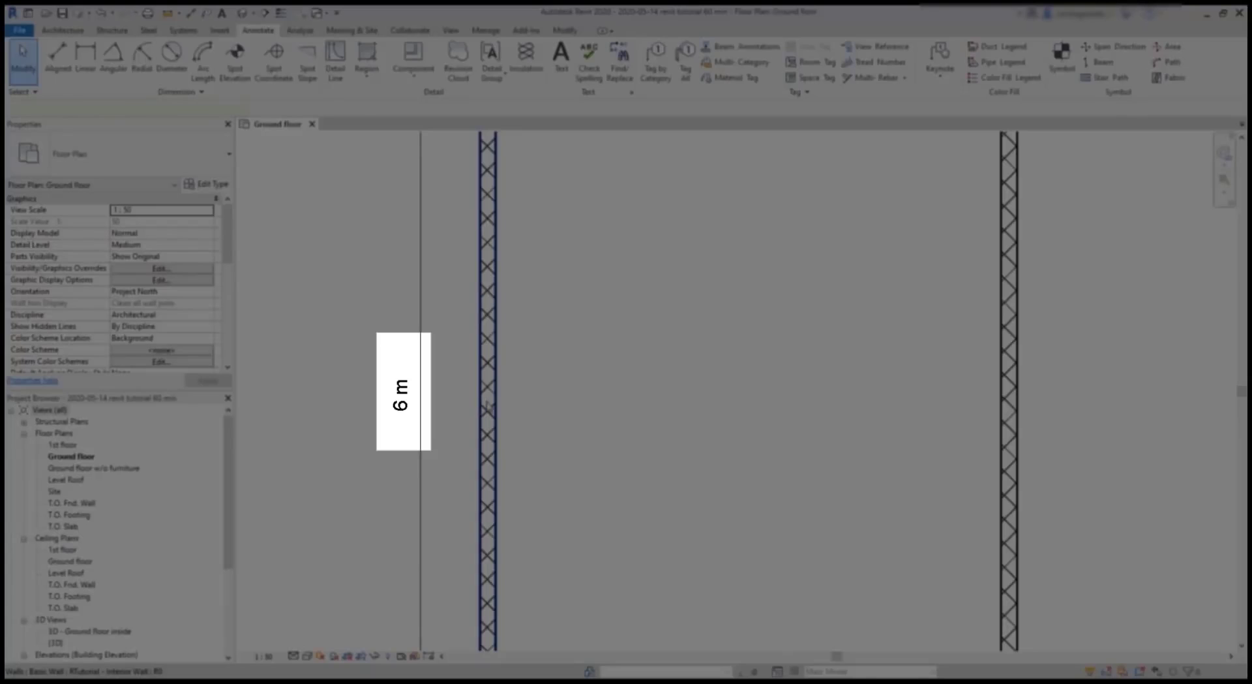
{"action": "left_click", "coordinate": [488, 405]}
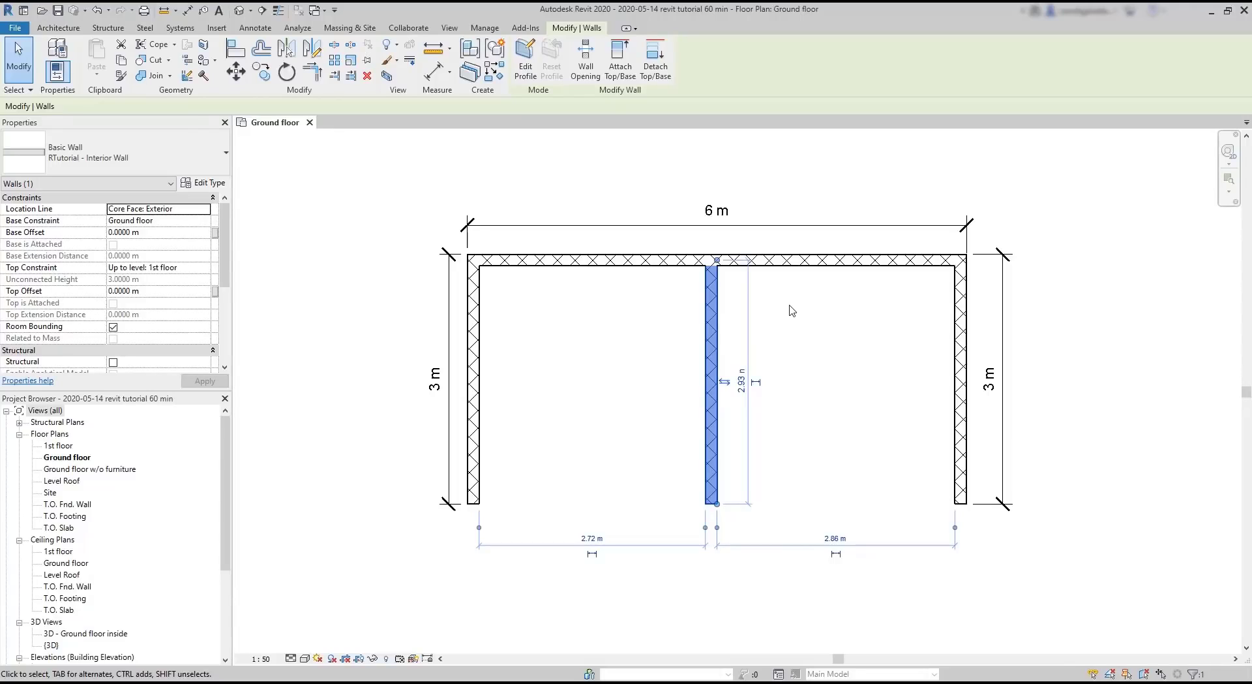
Step: Try to edit the upper wall's overall length dimension in the three-legged layout and close its text settings unchanged
{"action": "left_click", "coordinate": [842, 265]}
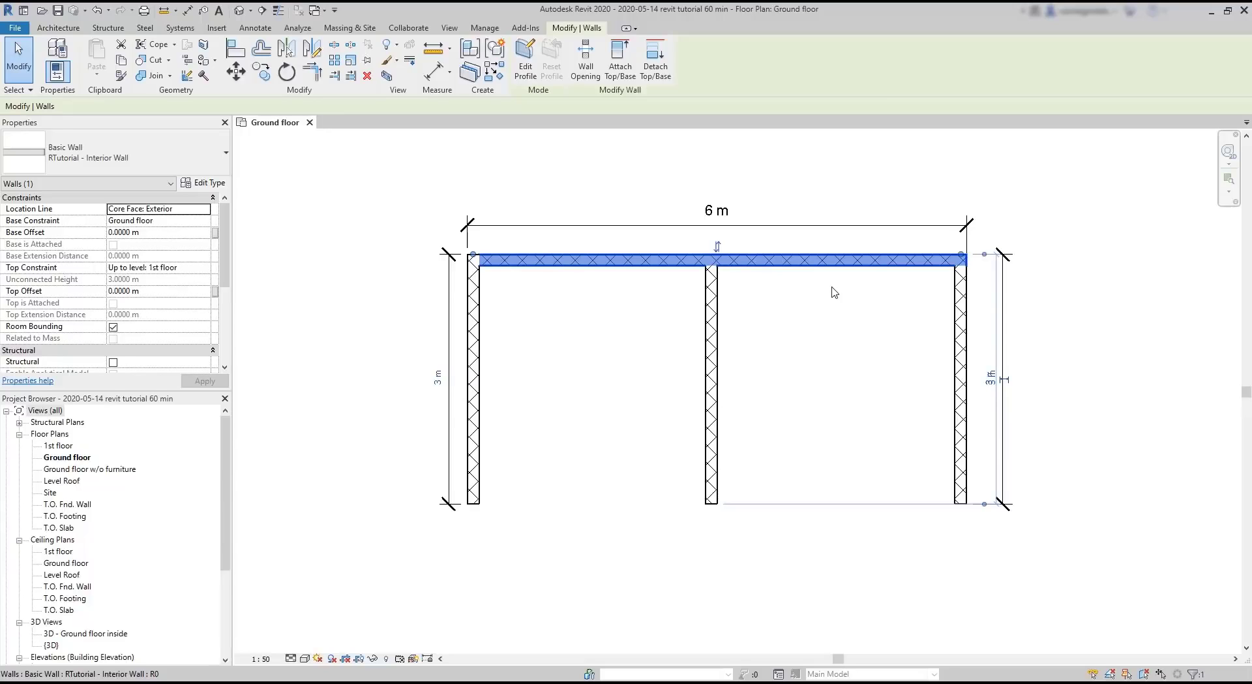
{"action": "scroll", "coordinate": [835, 291], "scroll_direction": "up", "scroll_amount": 2}
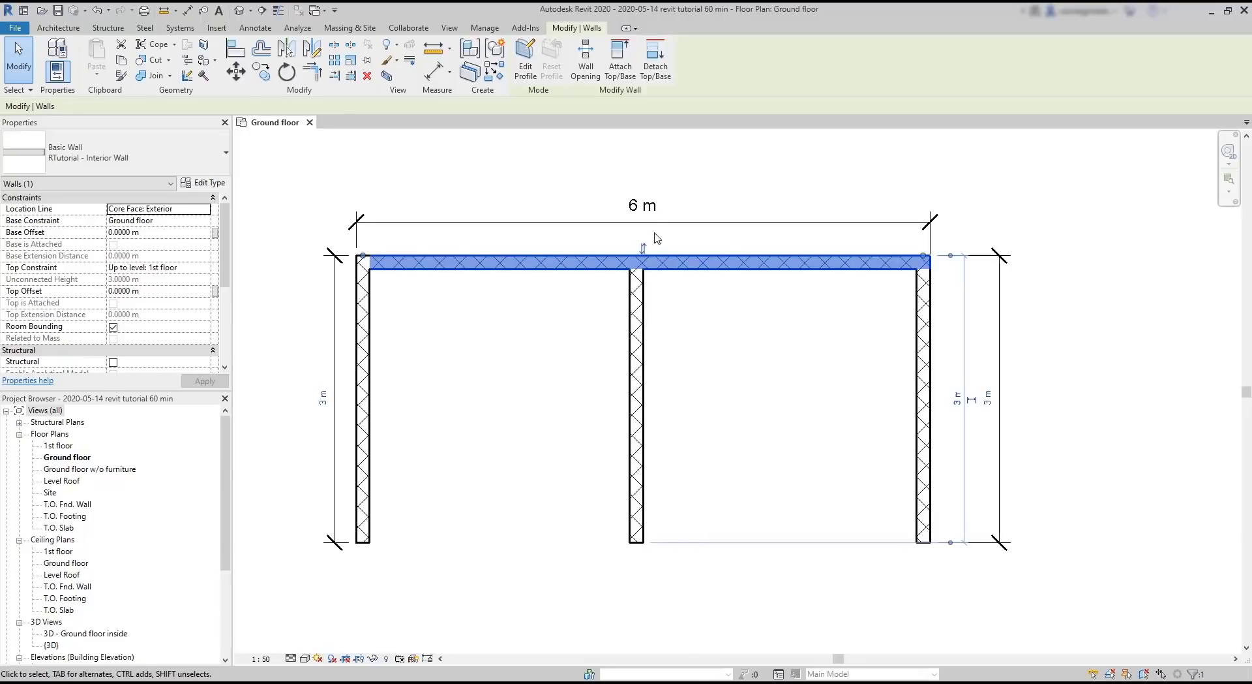
{"action": "left_click", "coordinate": [636, 214]}
{"action": "left_click", "coordinate": [636, 207]}
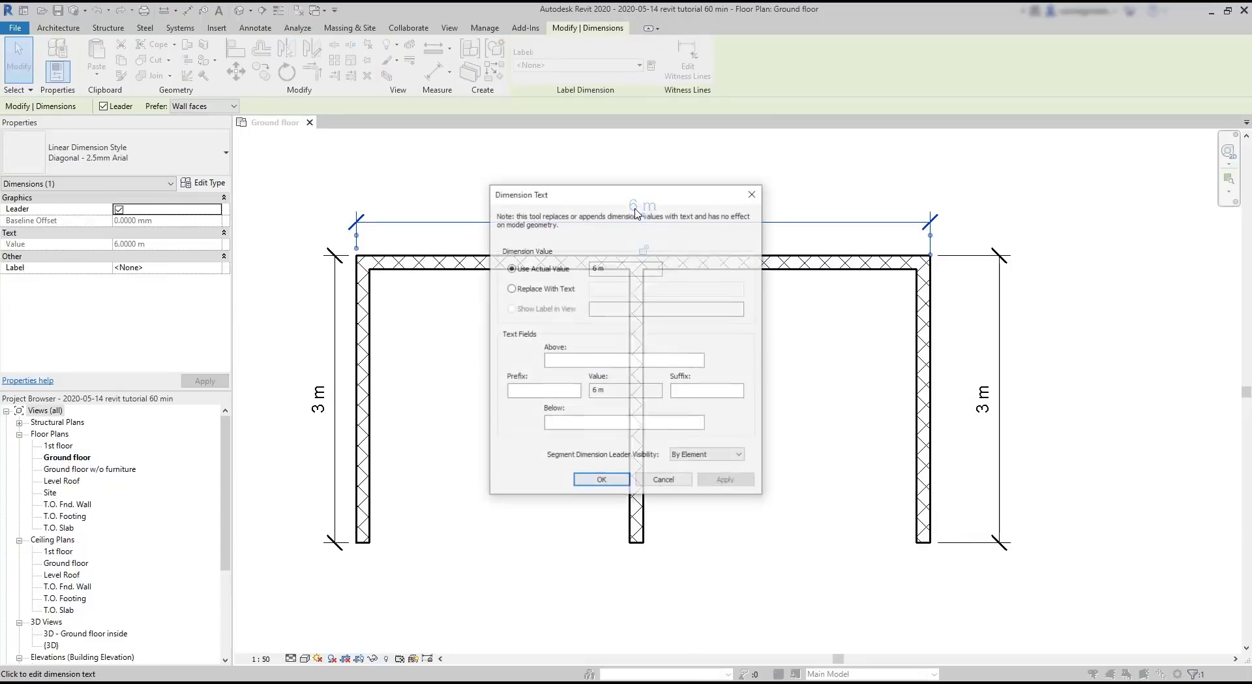
{"action": "left_click", "coordinate": [757, 201]}
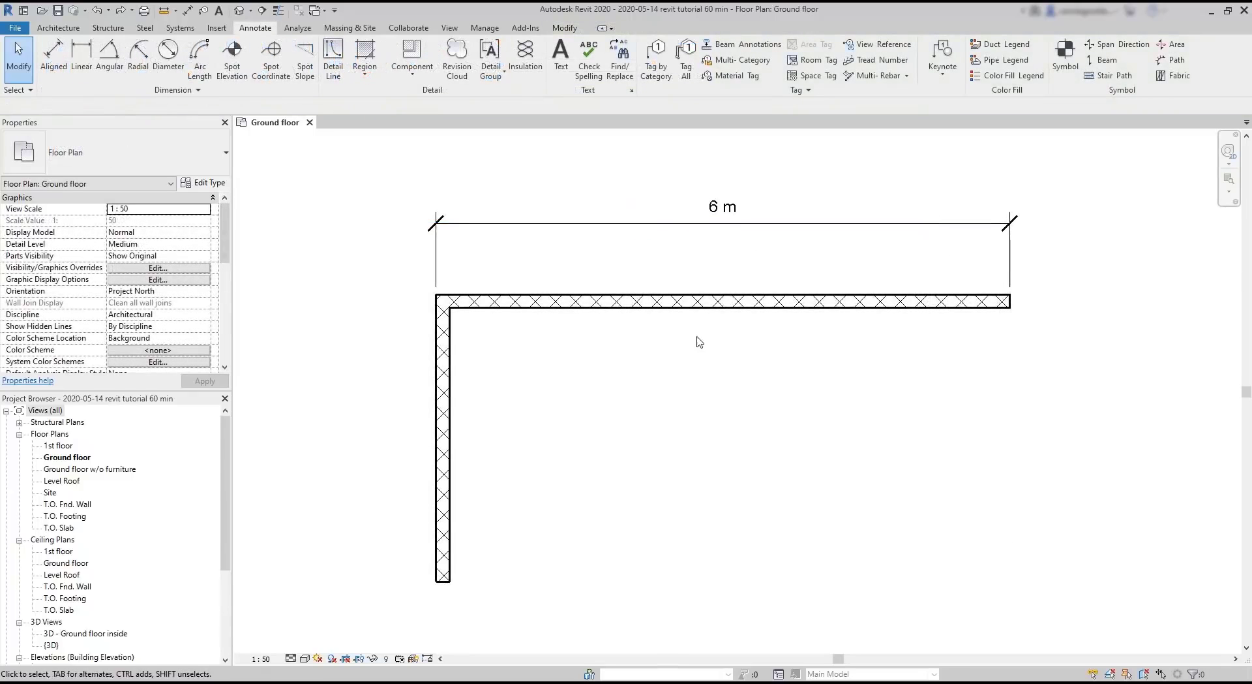
Step: Set the upper wall's overall length dimension to 8 m in the L-shaped layout
{"action": "left_click", "coordinate": [722, 303]}
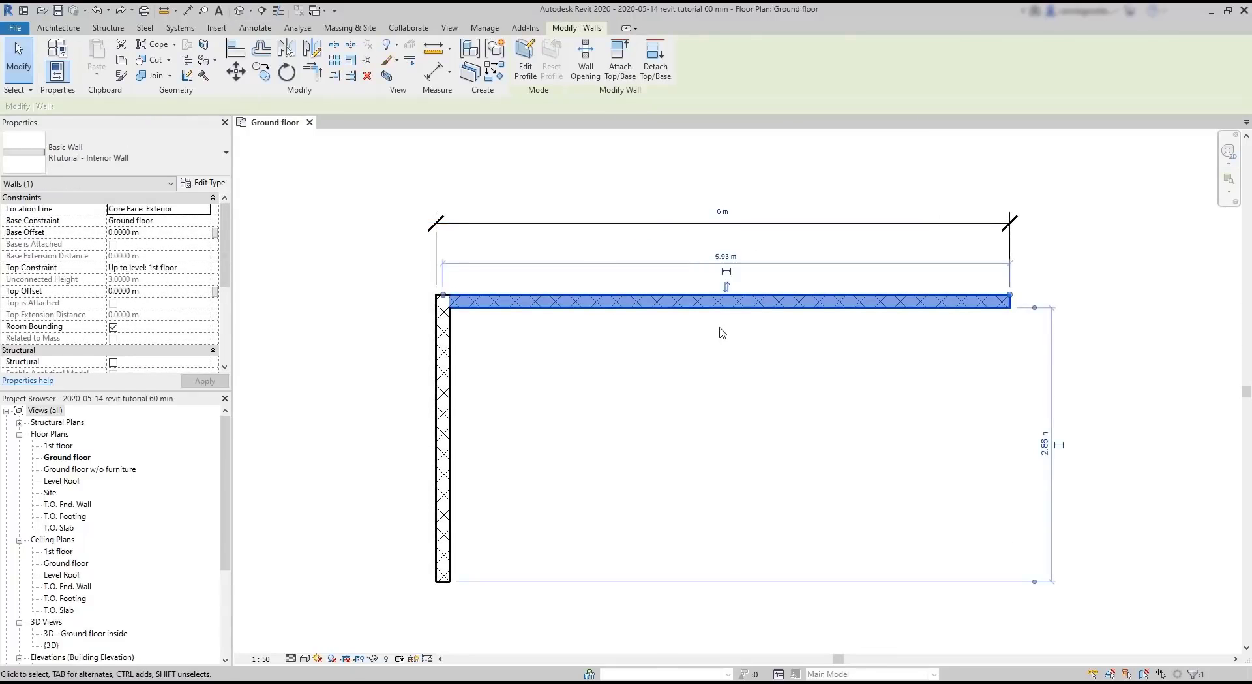
{"action": "left_click", "coordinate": [729, 219]}
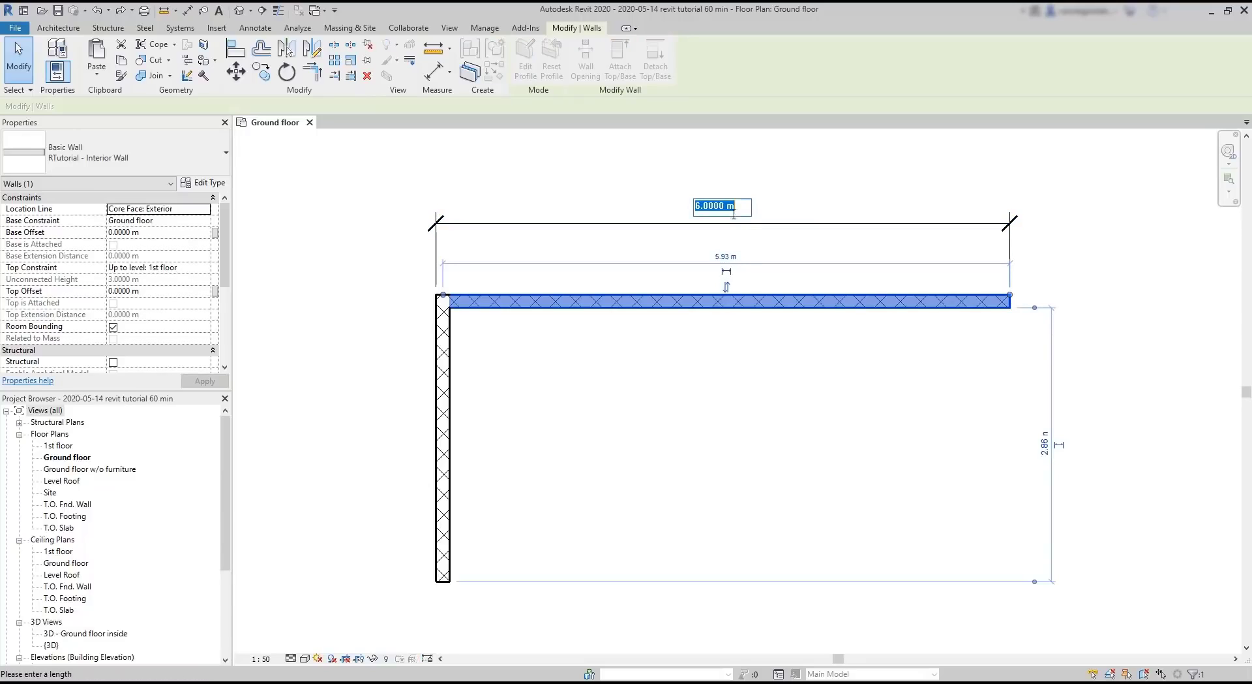
{"action": "type", "text": "8"}
{"action": "key", "text": "Return"}
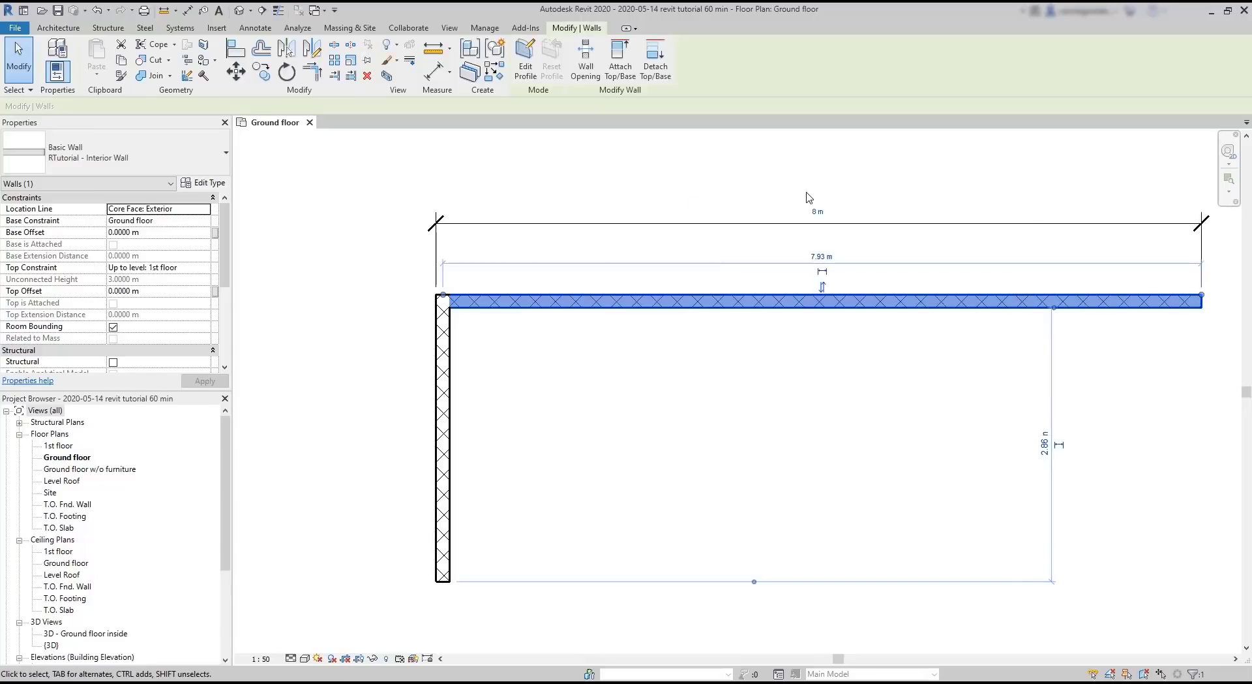
{"action": "key", "text": "Escape"}
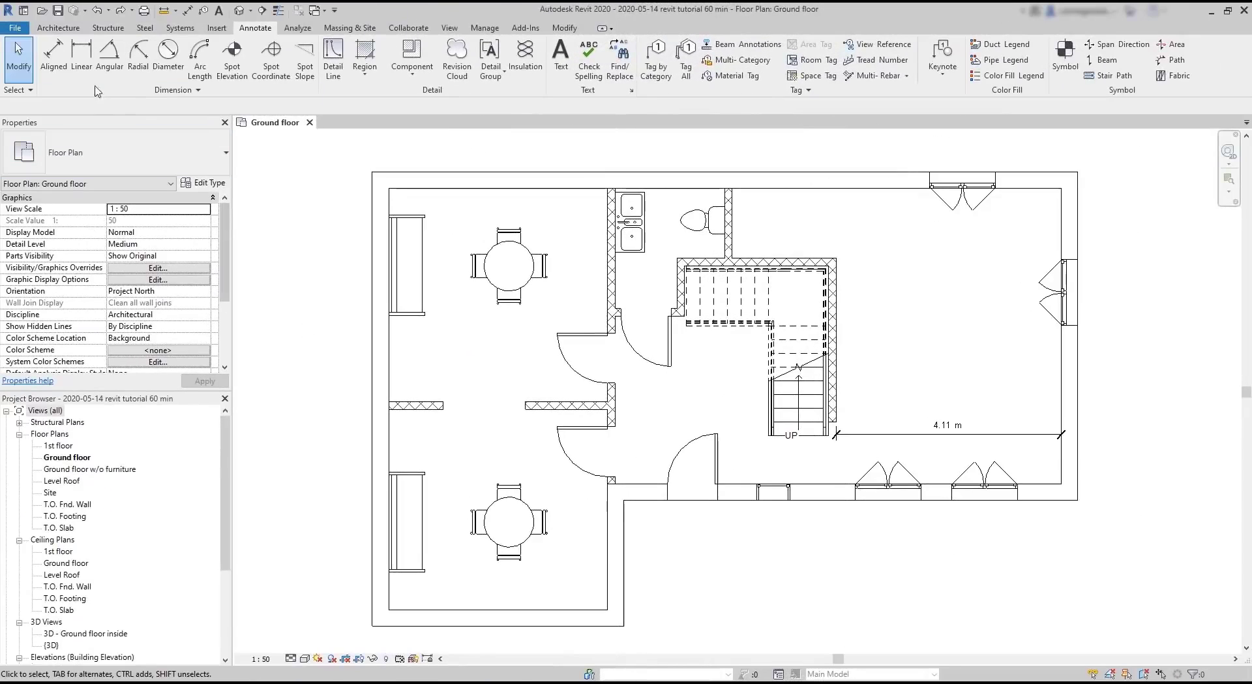
Step: Place an aligned dimension along the entire left exterior wall of the house plan and undo it
{"action": "left_click", "coordinate": [55, 62]}
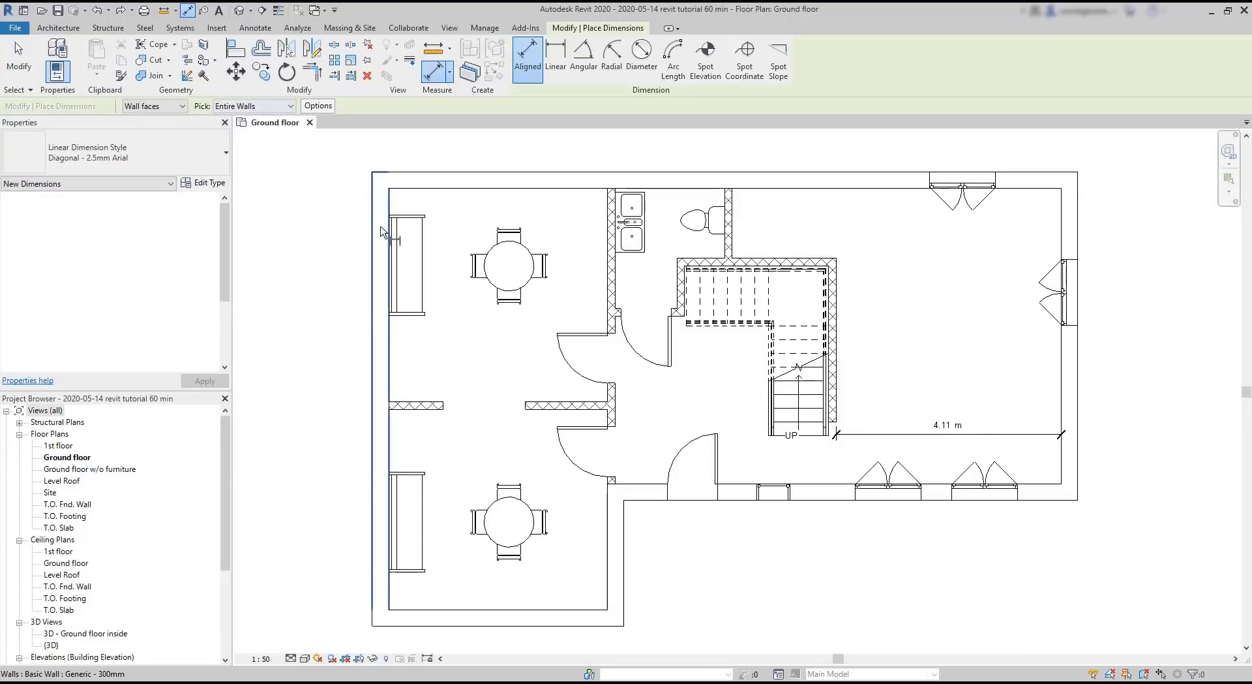
{"action": "left_click", "coordinate": [381, 258]}
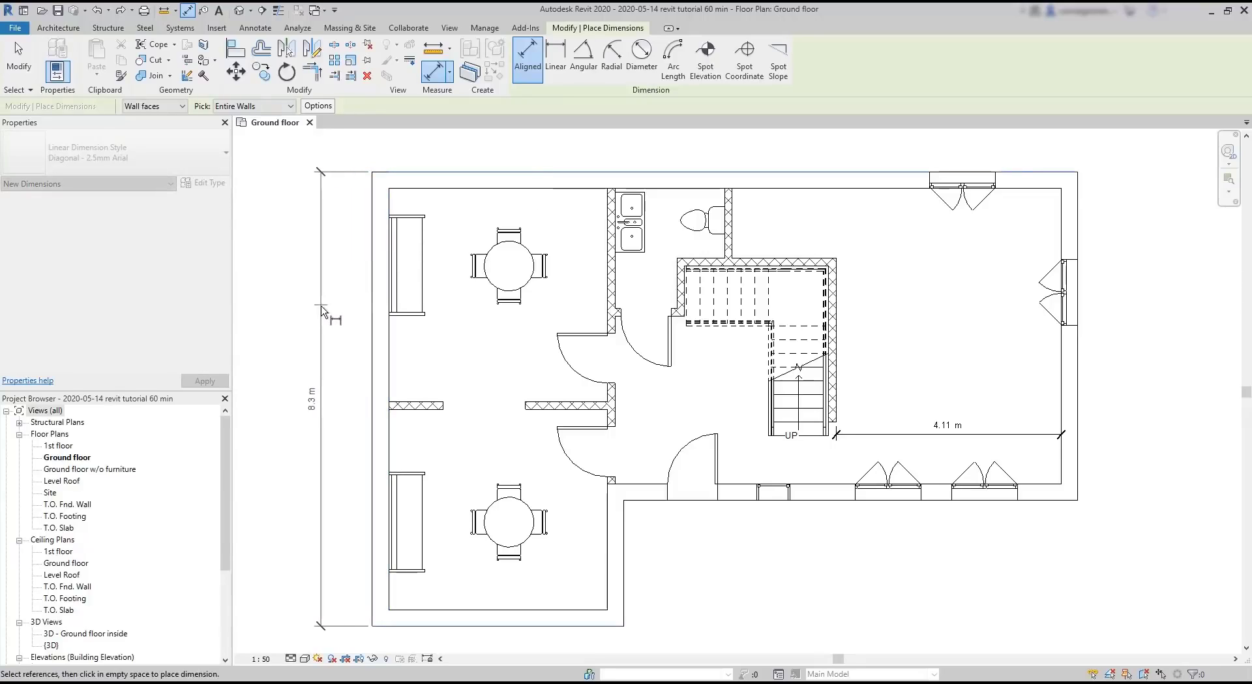
{"action": "left_click", "coordinate": [320, 304]}
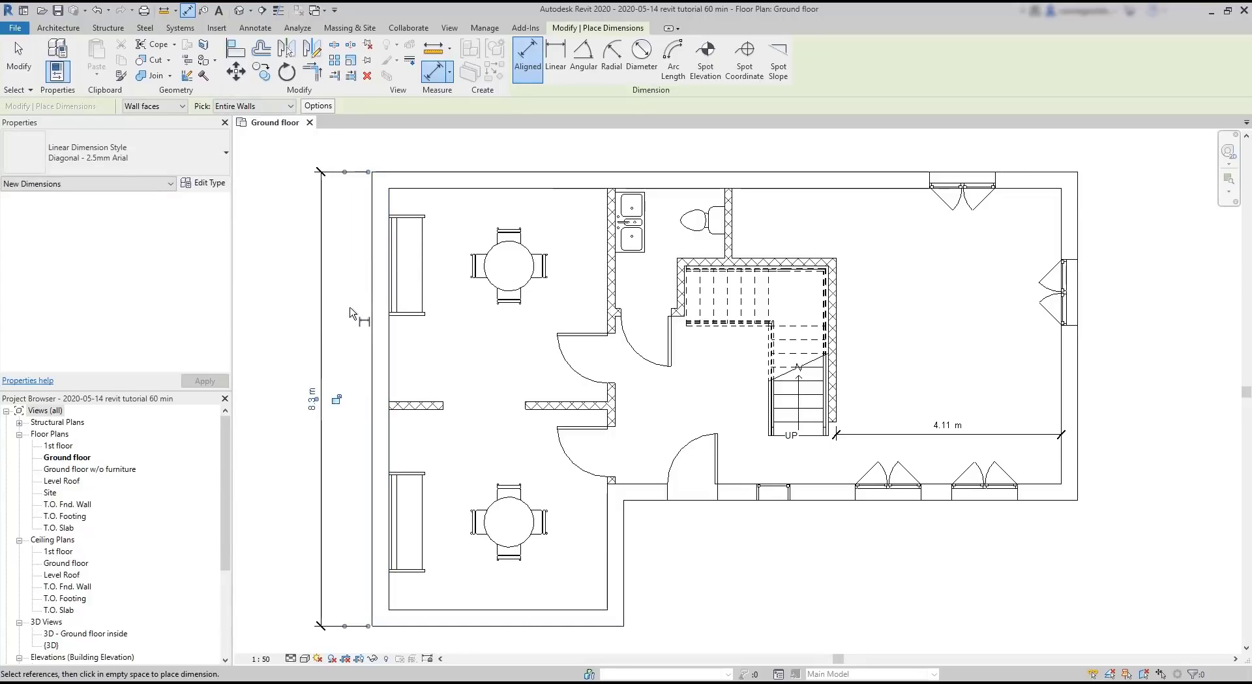
{"action": "key", "text": "ctrl+z"}
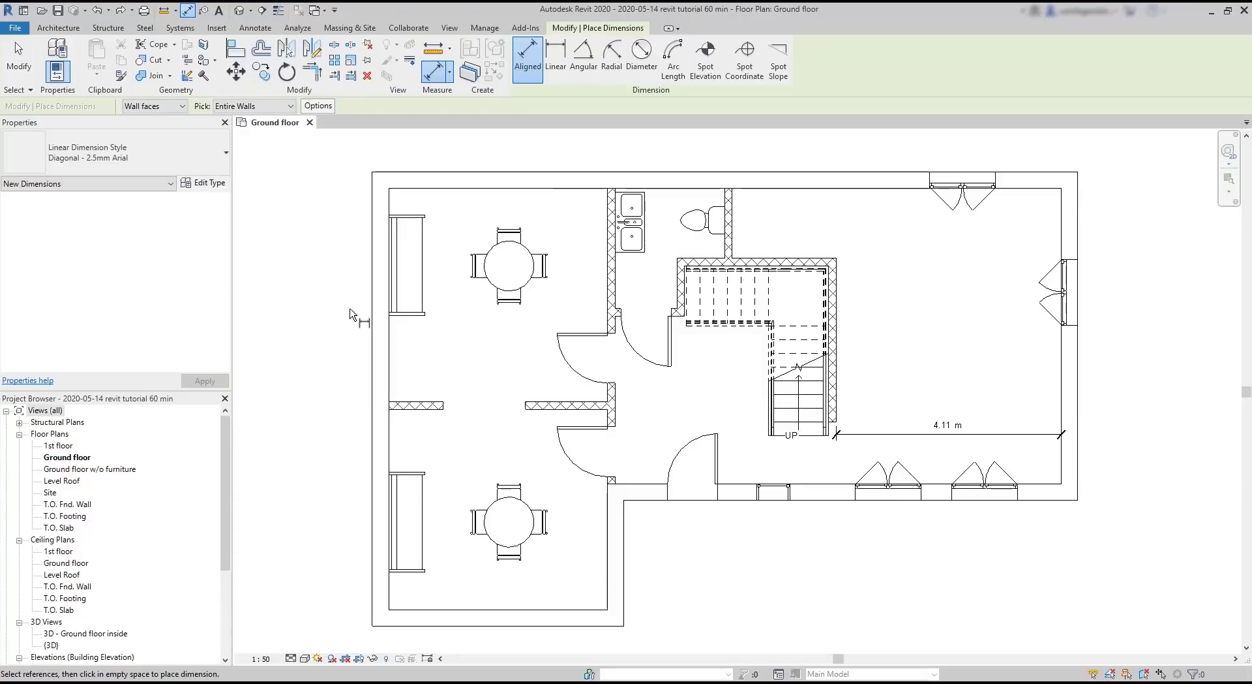
Step: Configure the automatic dimension options to include intersecting walls as references
{"action": "left_click", "coordinate": [319, 106]}
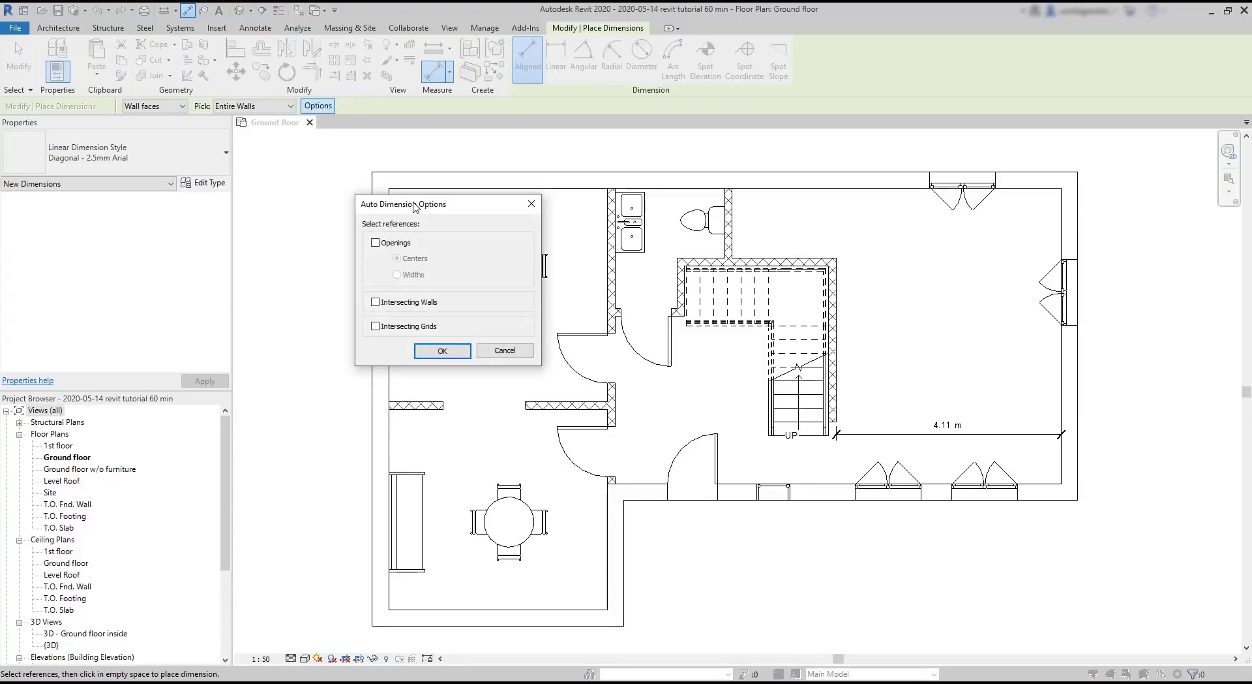
{"action": "left_click_drag", "start_coordinate": [441, 206], "coordinate": [703, 245]}
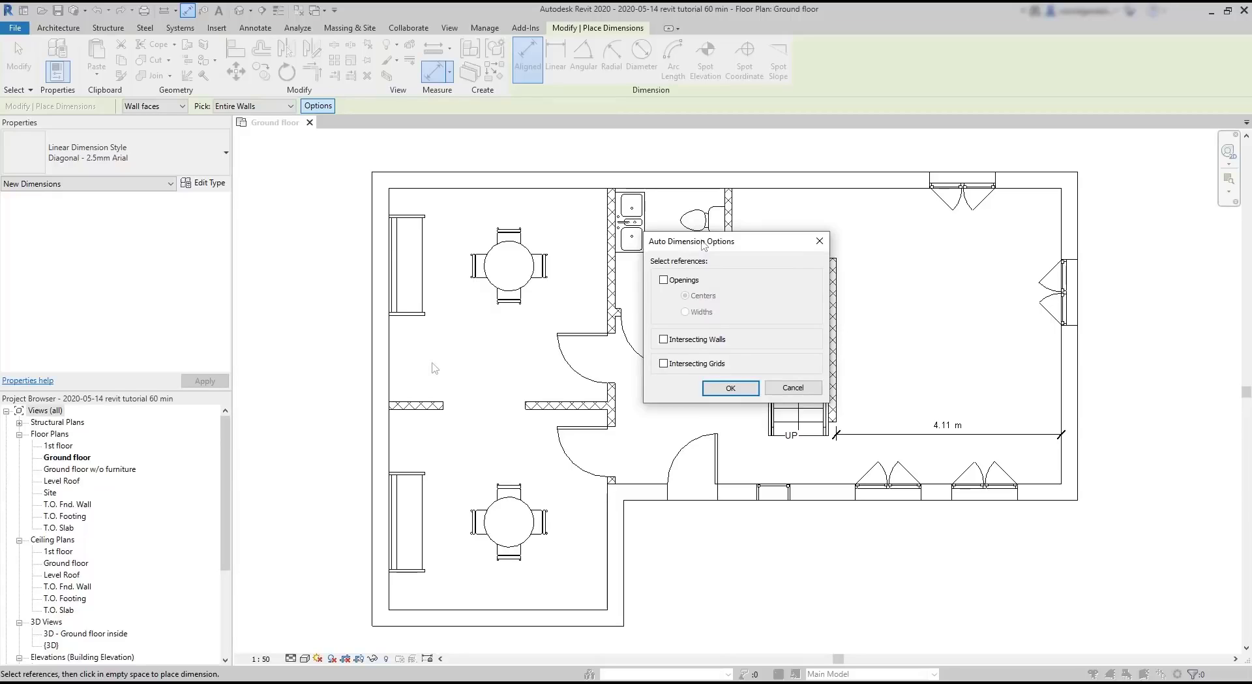
{"action": "left_click", "coordinate": [665, 341]}
{"action": "left_click", "coordinate": [734, 388]}
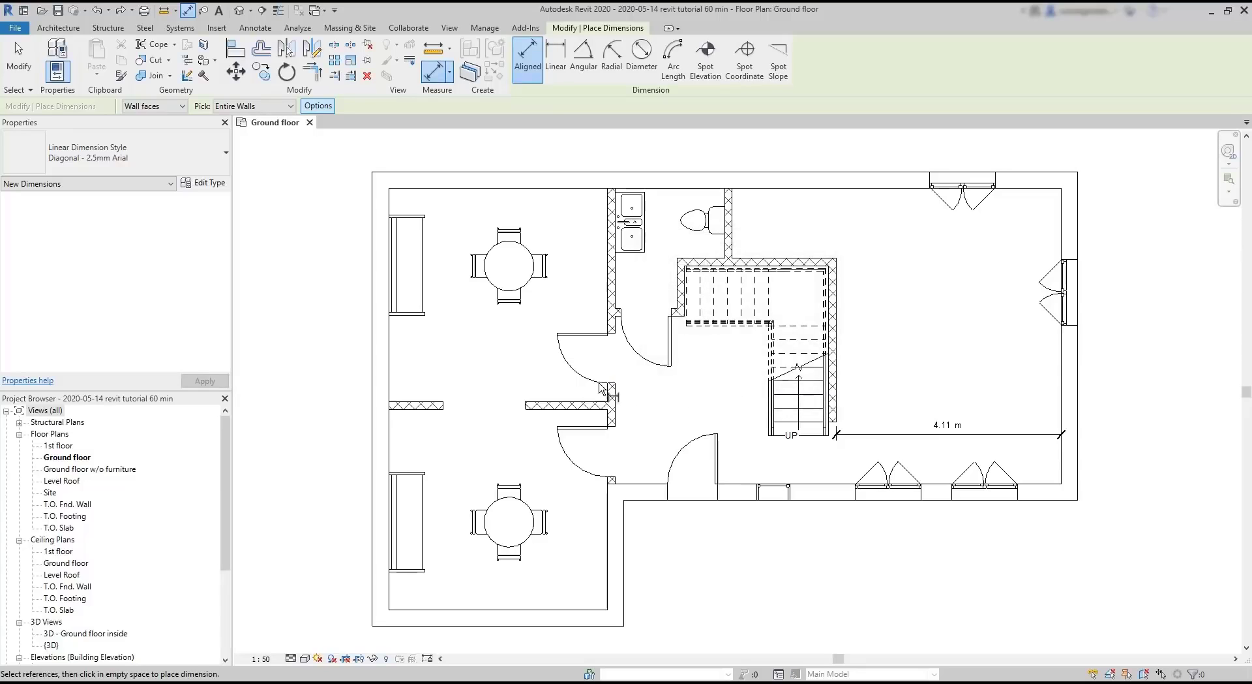
Step: Automatically dimension the entire left and upper exterior walls with their intersecting walls, placing the chains outside the plan, and undo both
{"action": "left_click", "coordinate": [381, 371]}
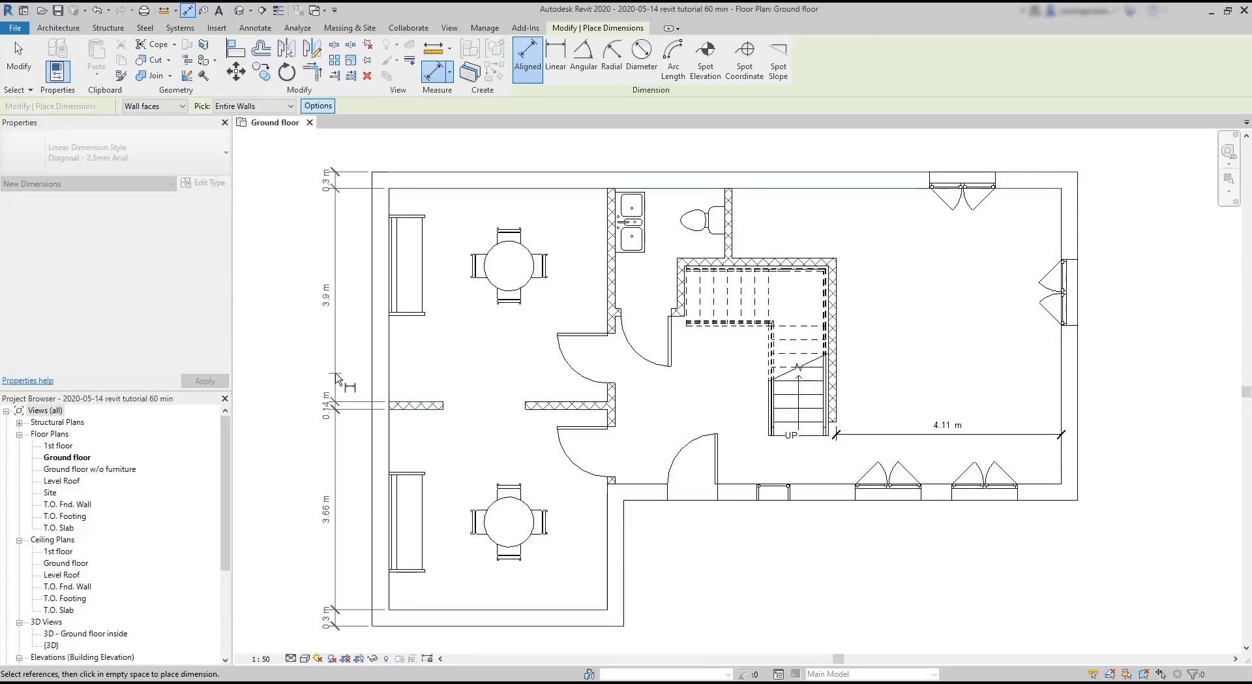
{"action": "left_click", "coordinate": [338, 378]}
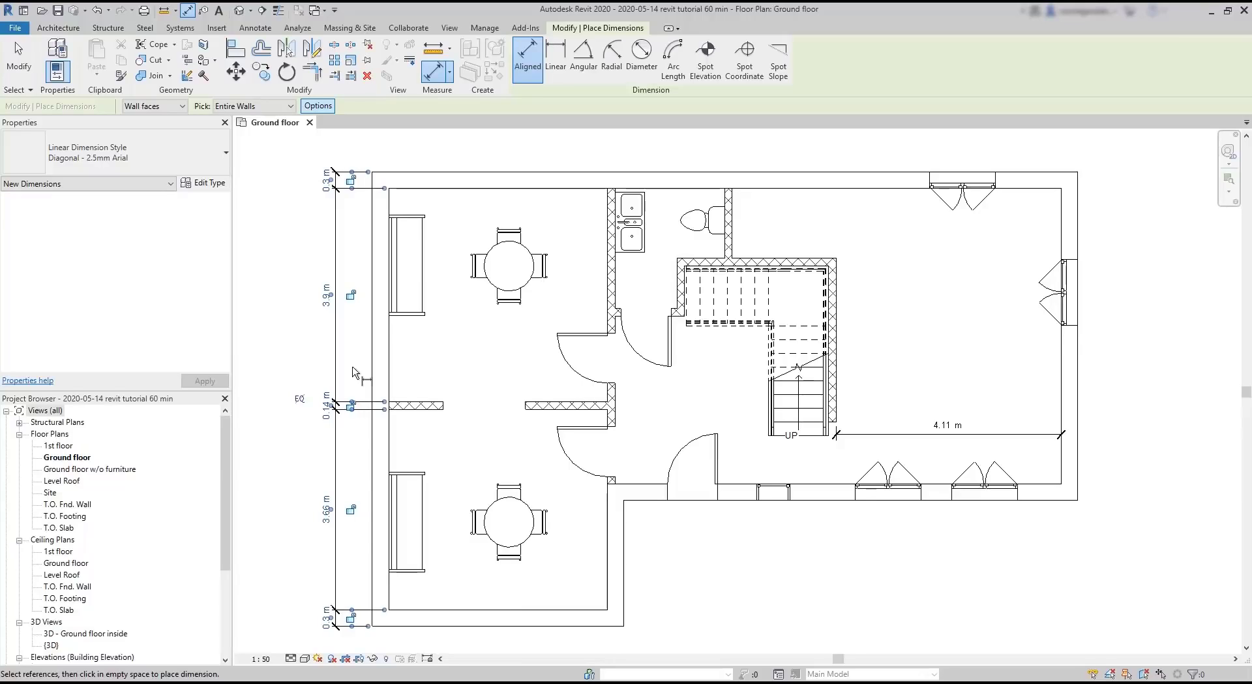
{"action": "left_click", "coordinate": [695, 187]}
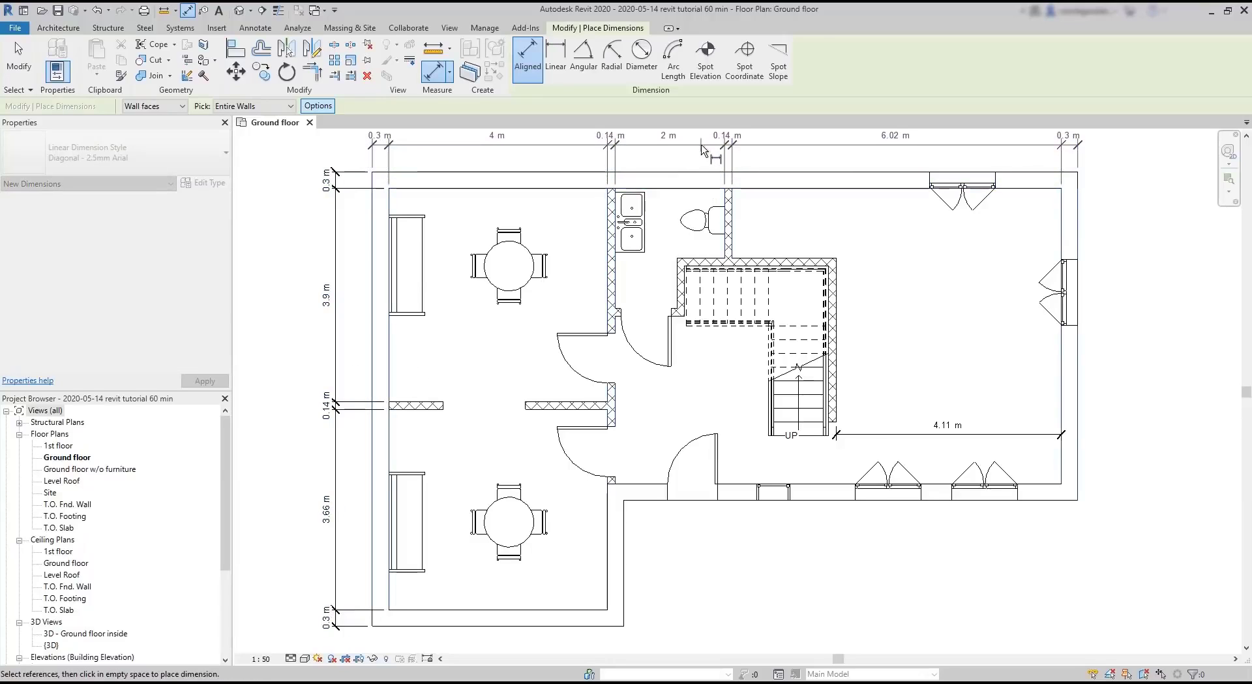
{"action": "left_click", "coordinate": [703, 146]}
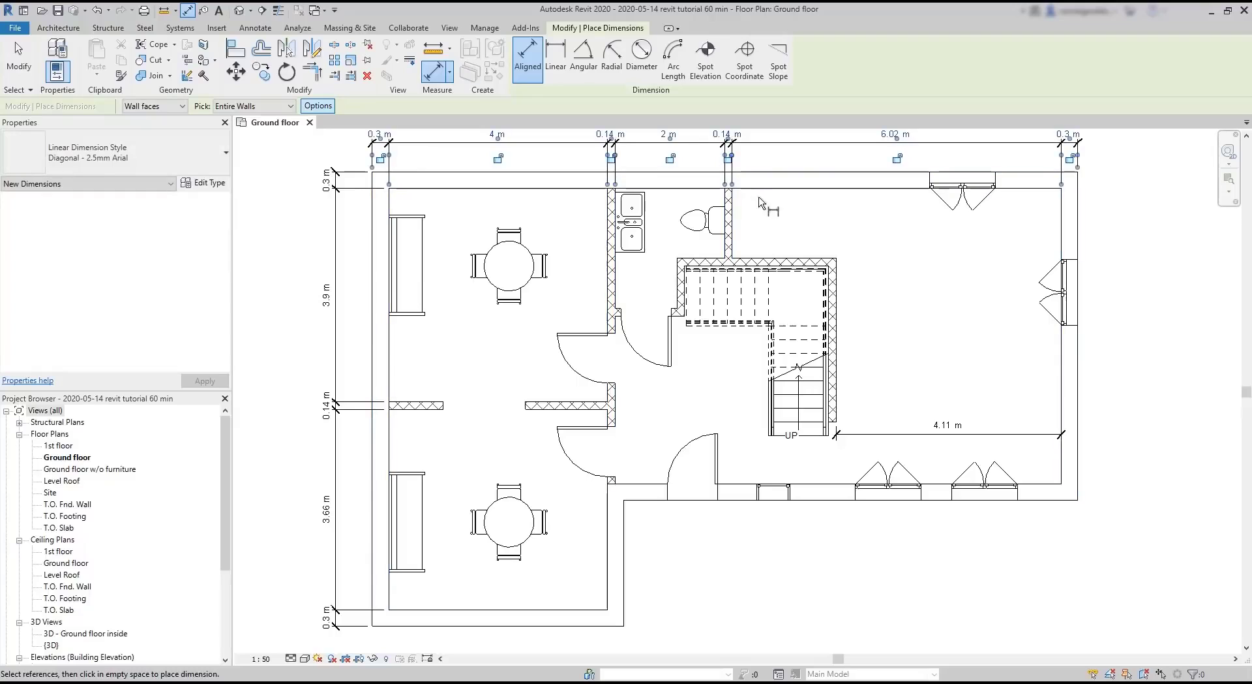
{"action": "middle_click_drag", "start_coordinate": [889, 244], "coordinate": [895, 269]}
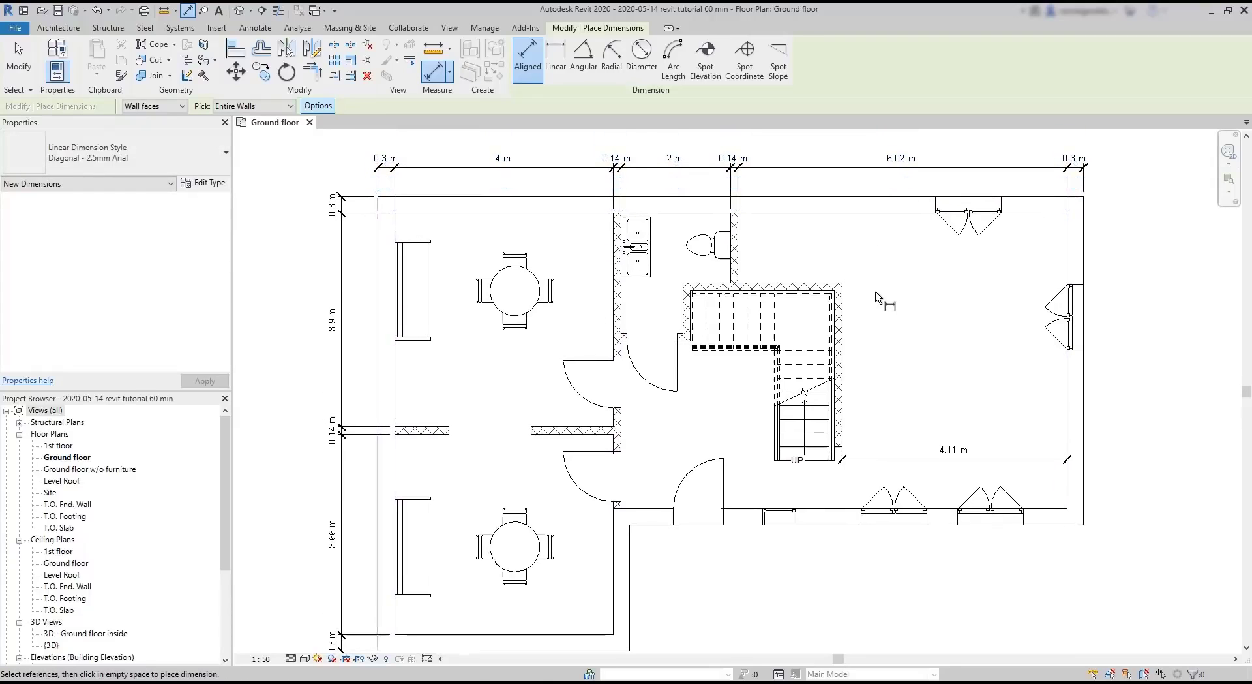
{"action": "key", "text": "Escape"}
{"action": "key", "text": "Escape"}
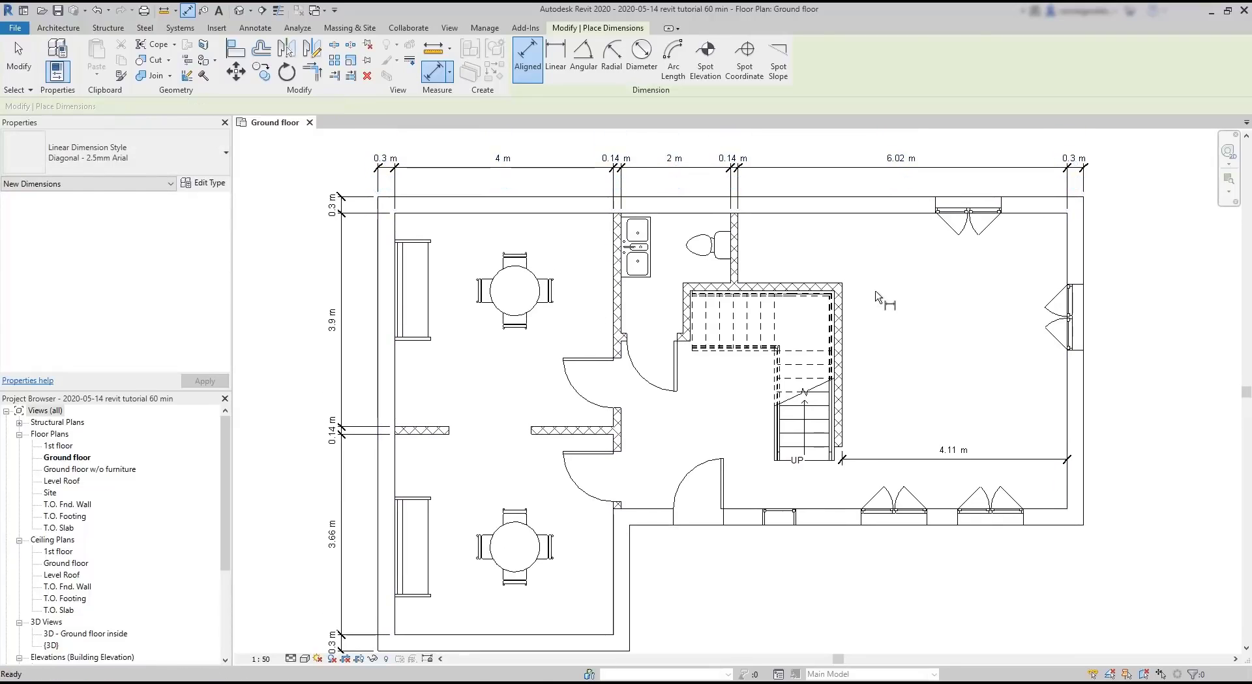
{"action": "left_click", "coordinate": [26, 45]}
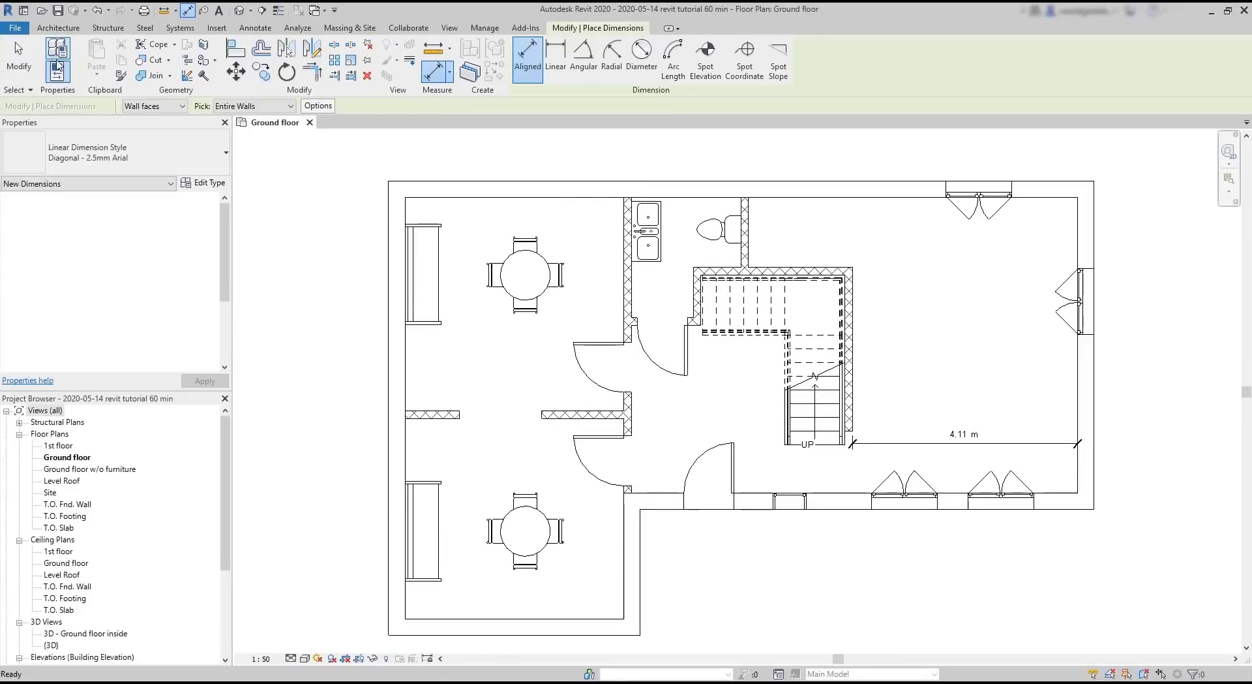
Step: Add opening centers to the automatic dimension references and dimension the entire lower exterior wall containing the entrance door, placing the chain outside
{"action": "left_click", "coordinate": [318, 105]}
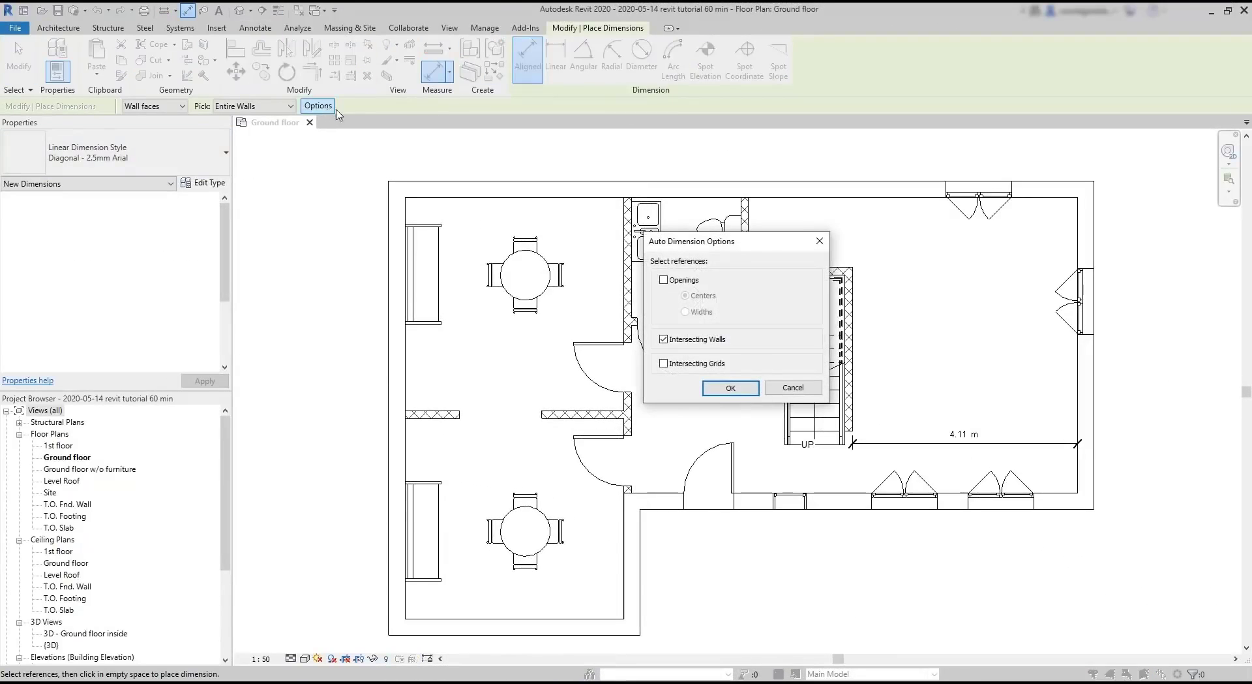
{"action": "left_click", "coordinate": [664, 279]}
{"action": "left_click_drag", "start_coordinate": [737, 245], "coordinate": [997, 235]}
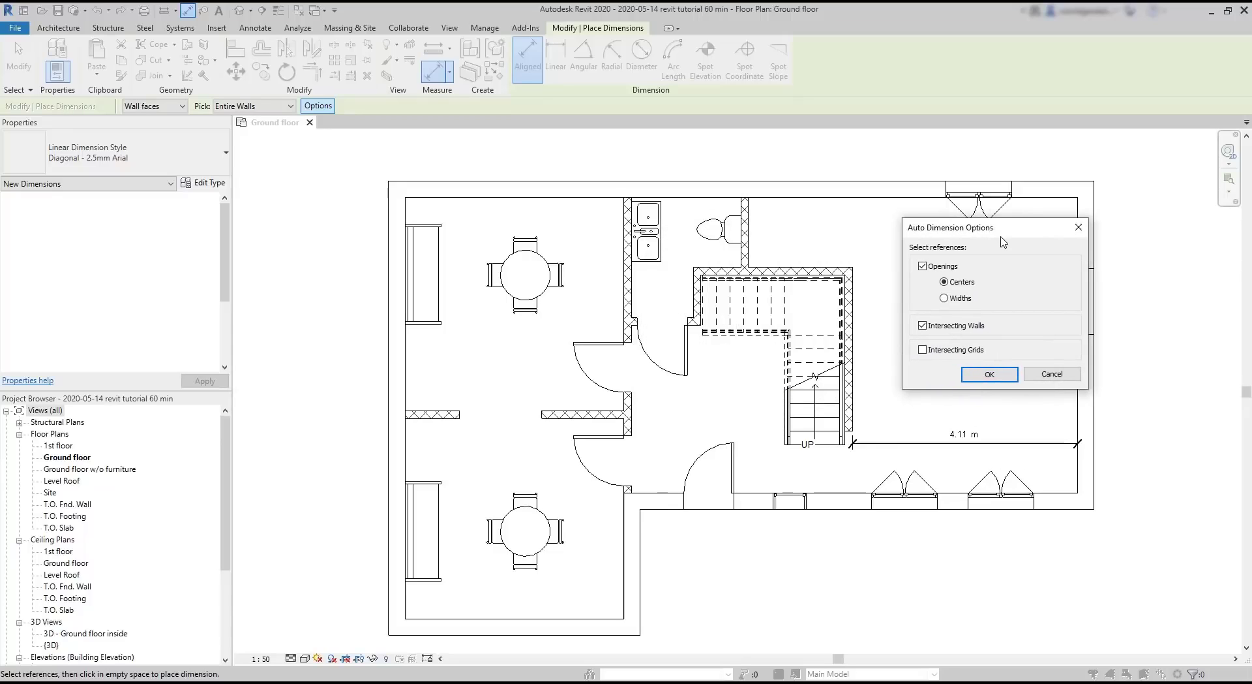
{"action": "left_click", "coordinate": [996, 379]}
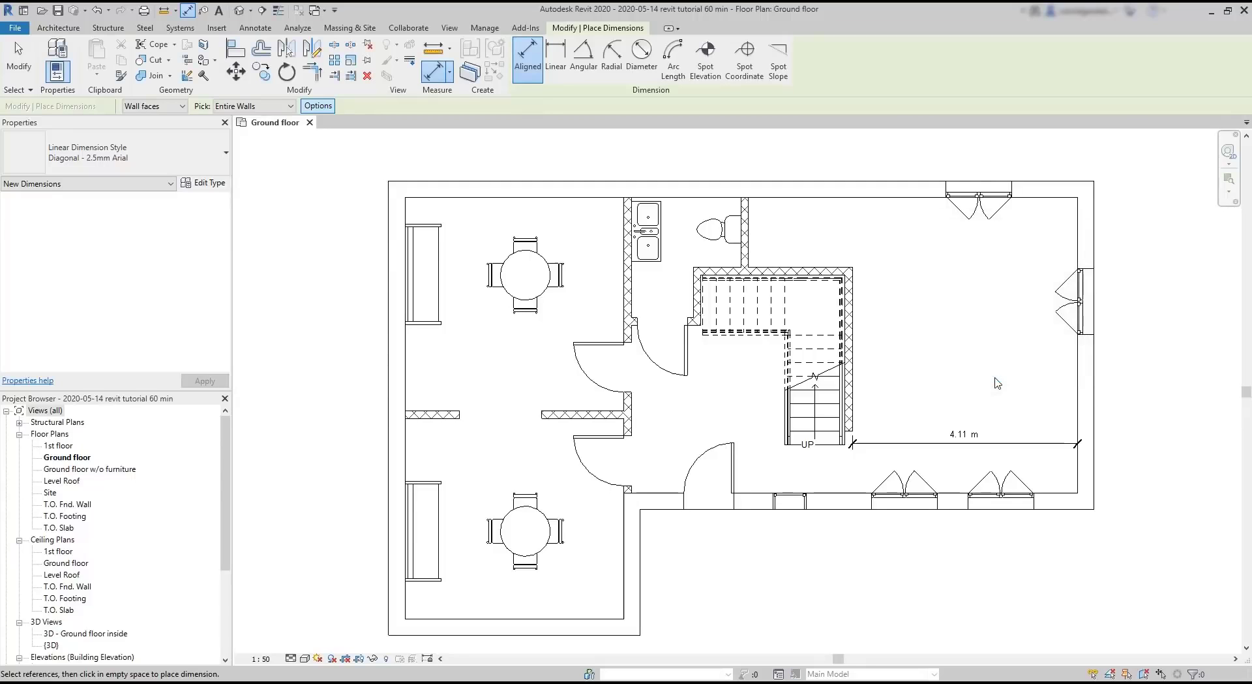
{"action": "left_click", "coordinate": [851, 508]}
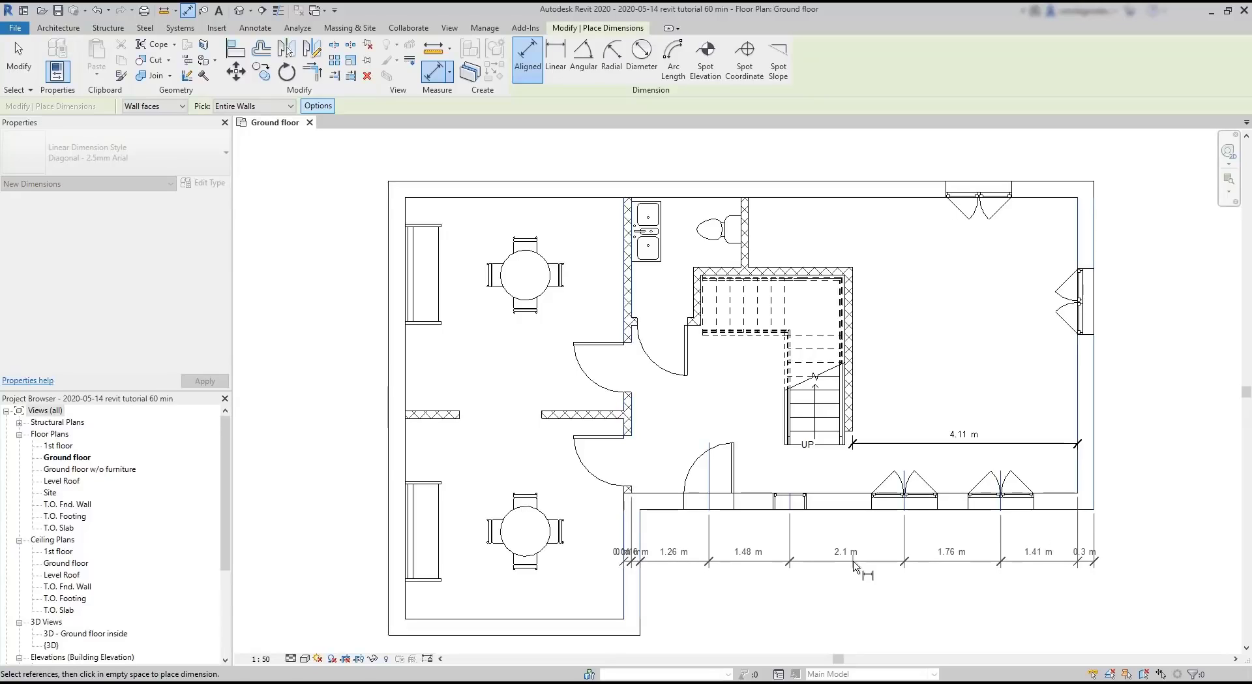
{"action": "left_click", "coordinate": [854, 582]}
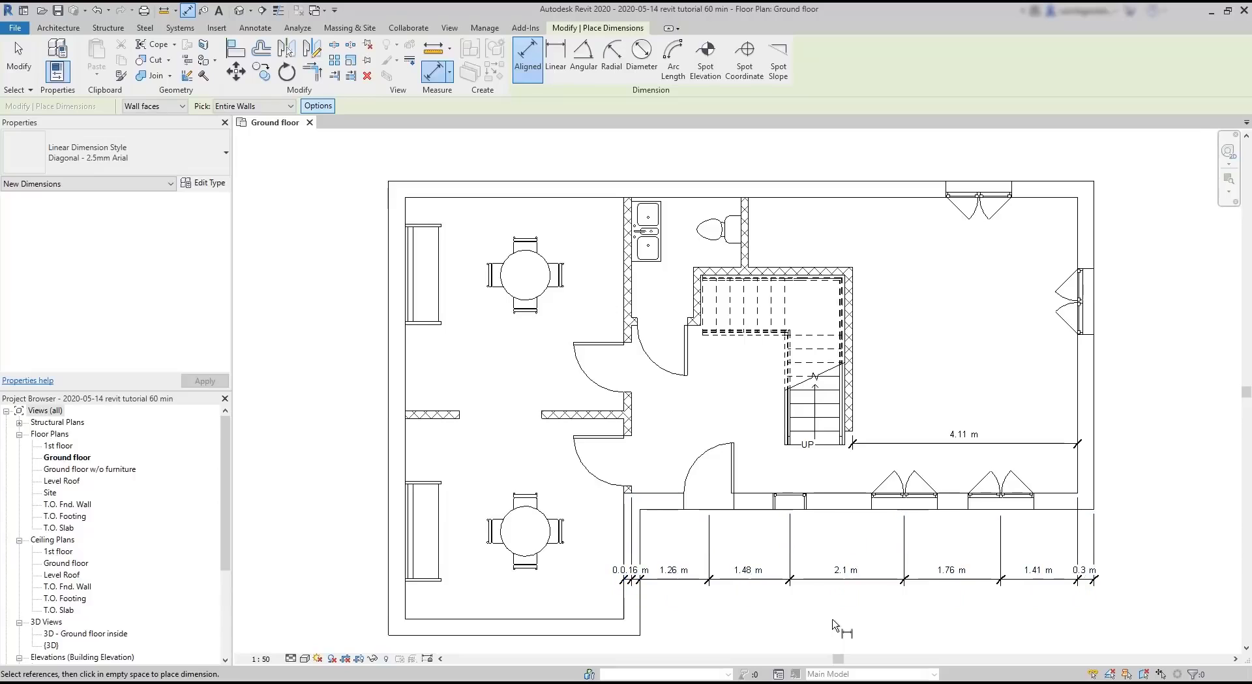
Step: Switch the automatic opening references to widths and dimension the entire lower exterior wall with the door and windows
{"action": "scroll", "coordinate": [835, 628], "scroll_direction": "up", "scroll_amount": 4}
{"action": "middle_click_drag", "start_coordinate": [835, 628], "coordinate": [781, 599]}
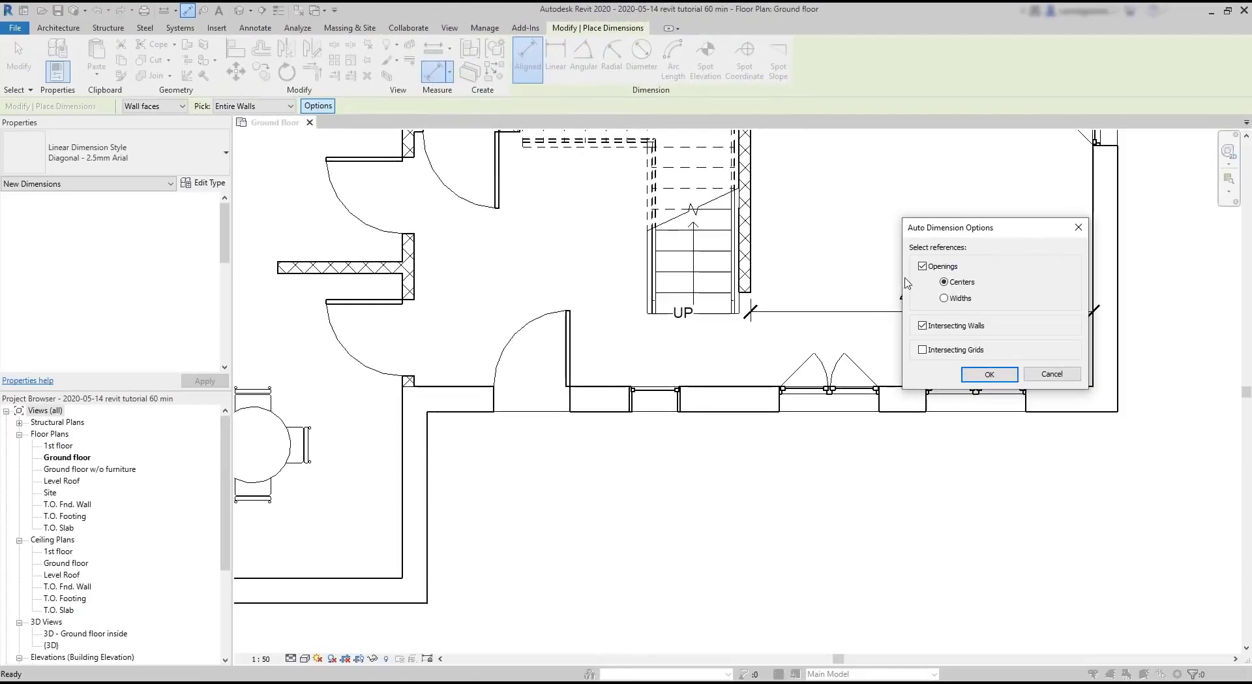
{"action": "left_click", "coordinate": [945, 298]}
{"action": "left_click", "coordinate": [990, 374]}
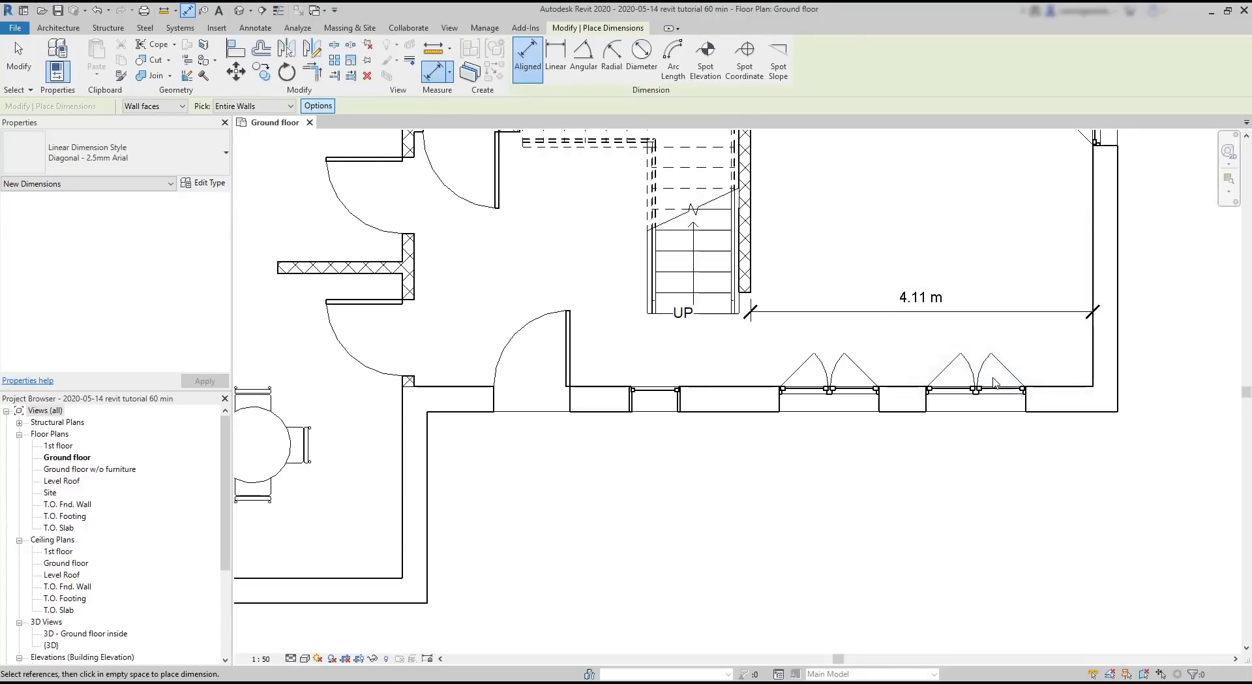
{"action": "left_click", "coordinate": [922, 399]}
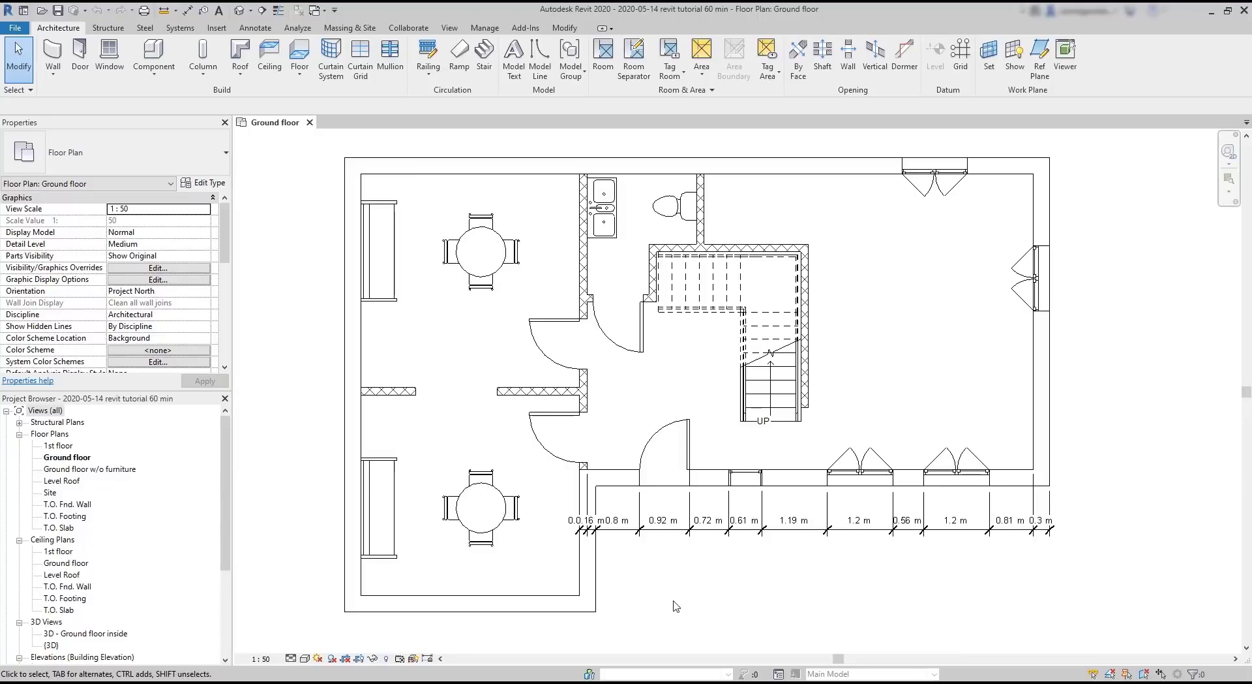
Step: Delete only the 1.19 m segment between the small window and the neighbouring double casement window from the lower dimension chain
{"action": "left_click", "coordinate": [676, 534]}
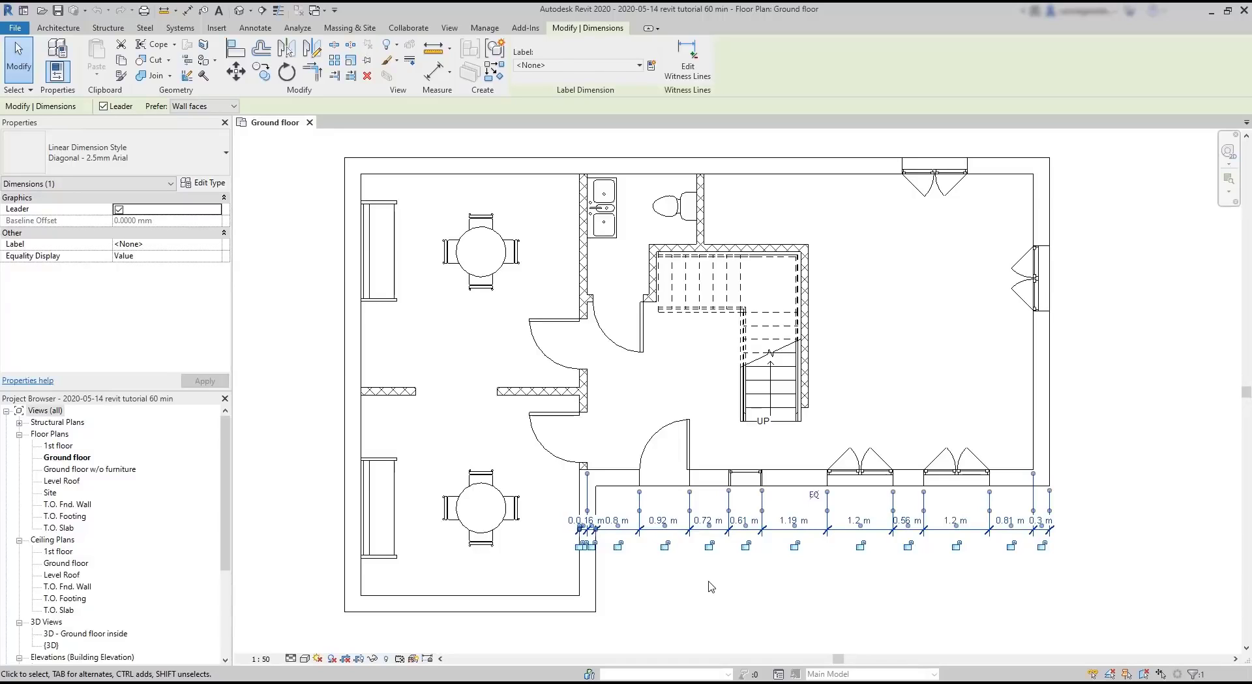
{"action": "left_click", "coordinate": [733, 580]}
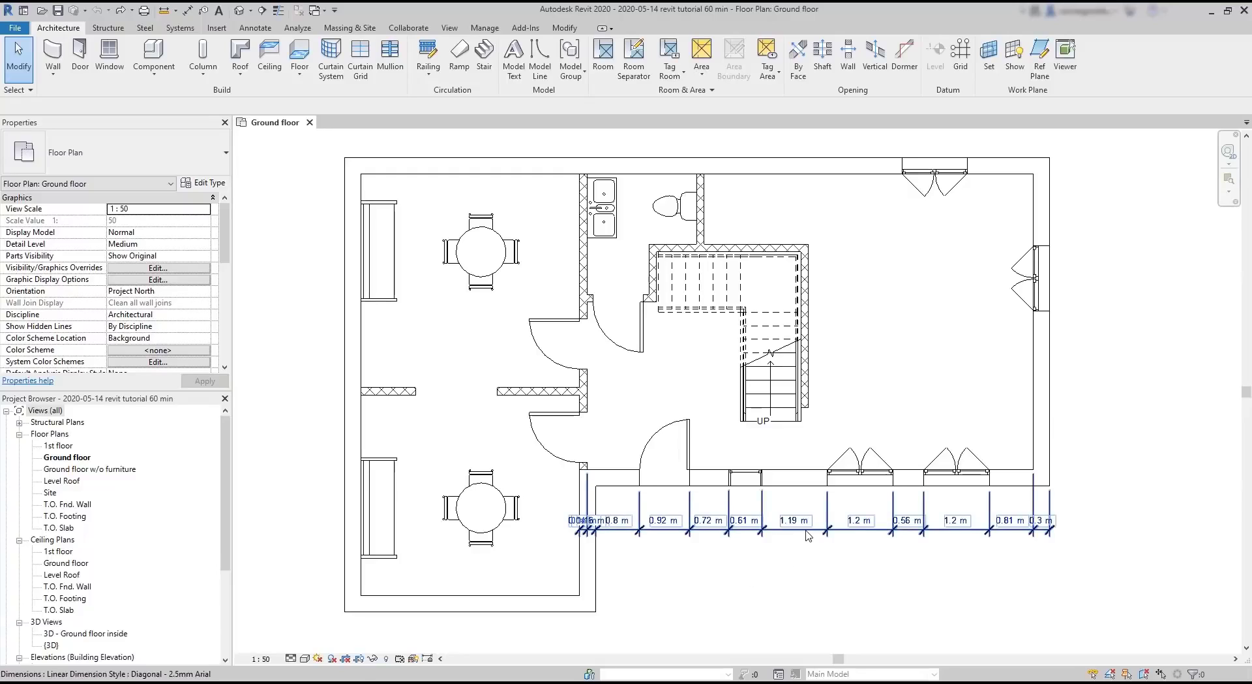
{"action": "key", "text": "Tab"}
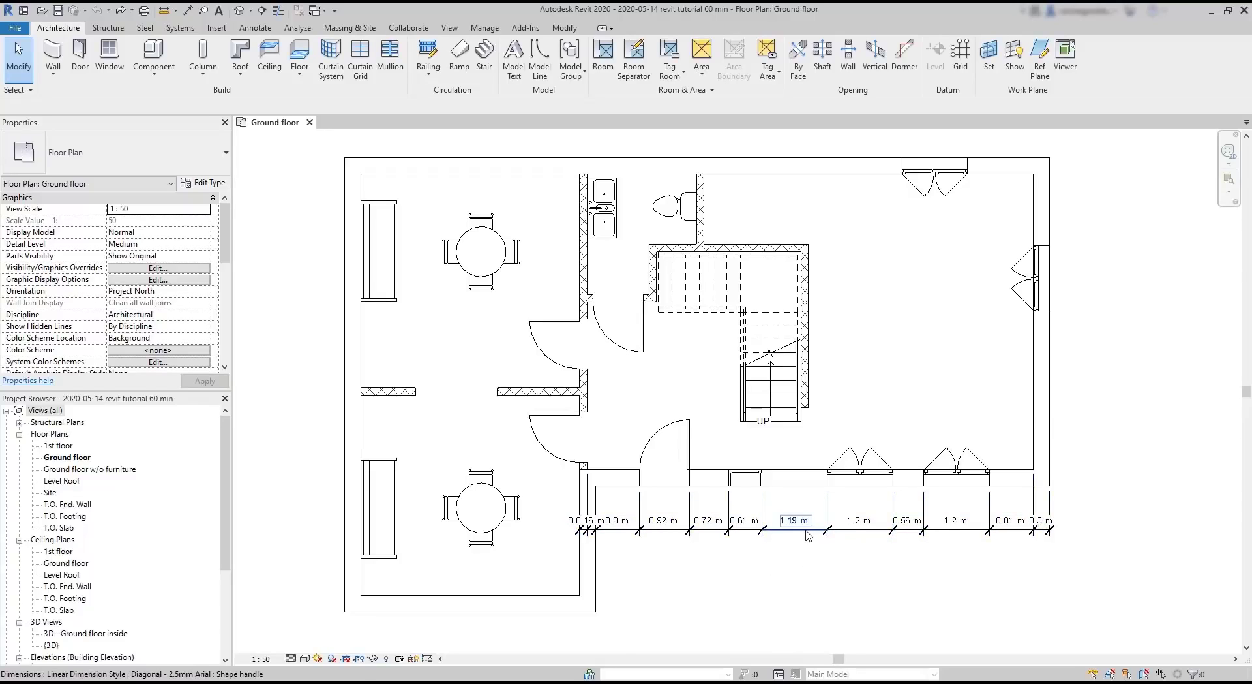
{"action": "left_click", "coordinate": [808, 535]}
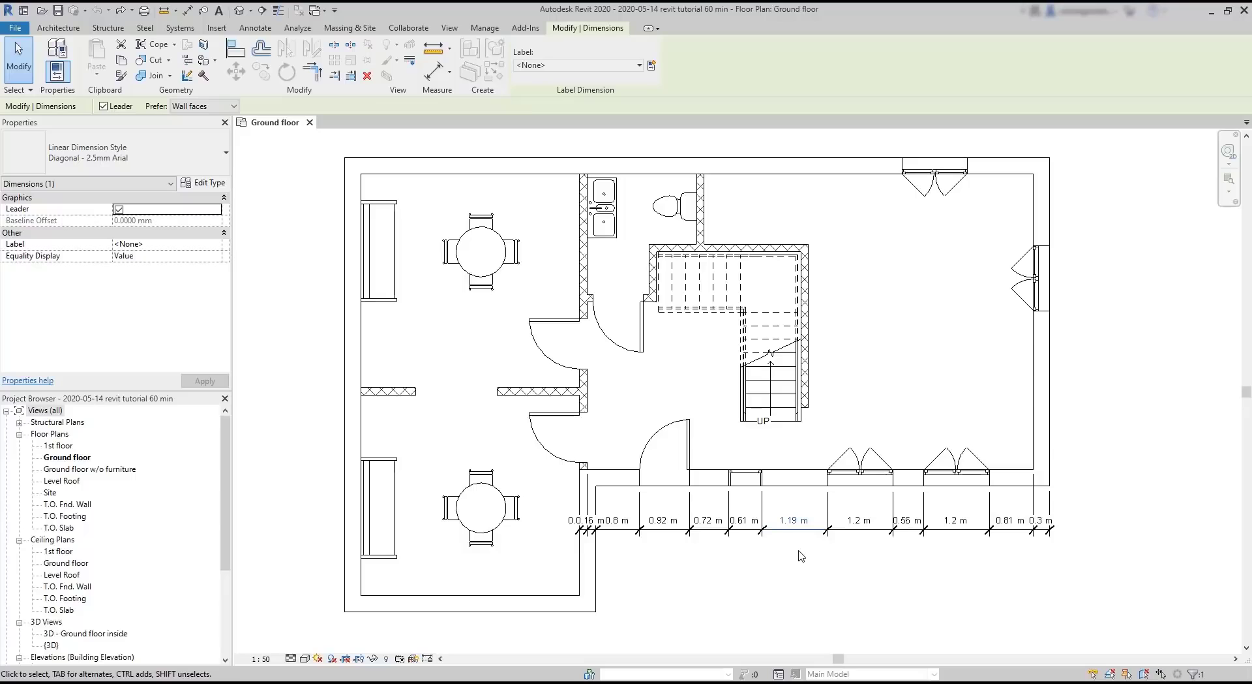
{"action": "key", "text": "Delete"}
Step: Delete both remaining parts of the dimension chain below the lower exterior wall
{"action": "left_click", "coordinate": [1052, 532]}
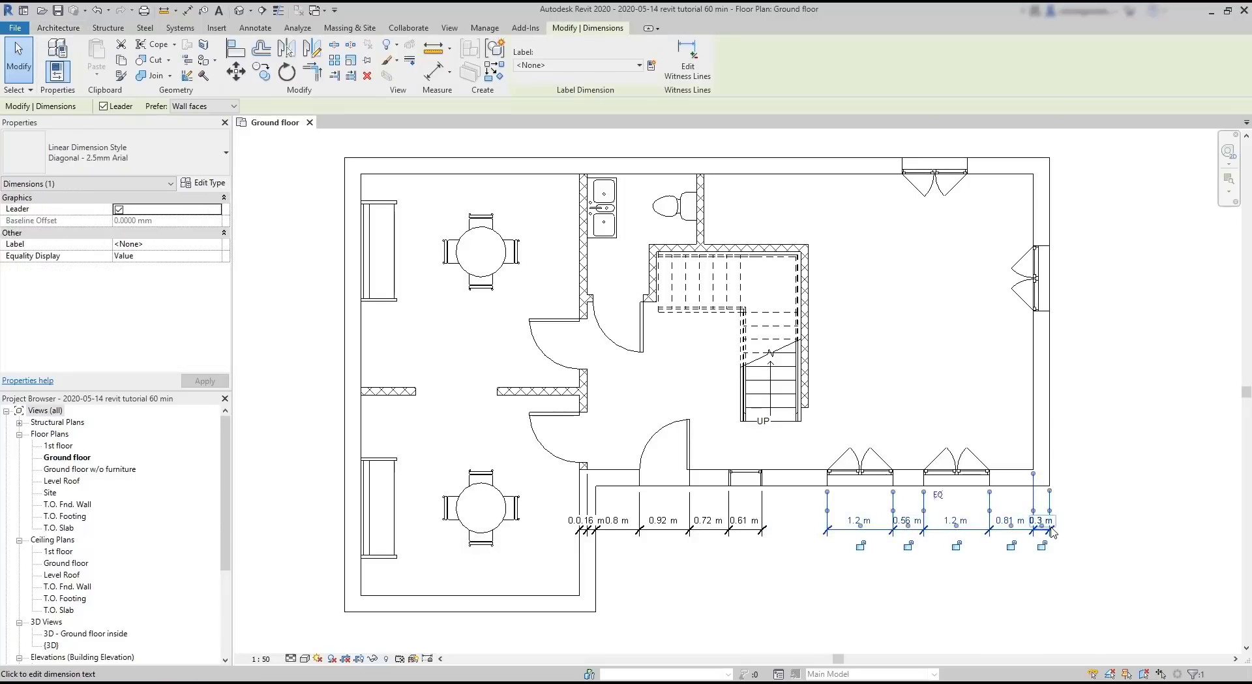
{"action": "key", "text": "Delete"}
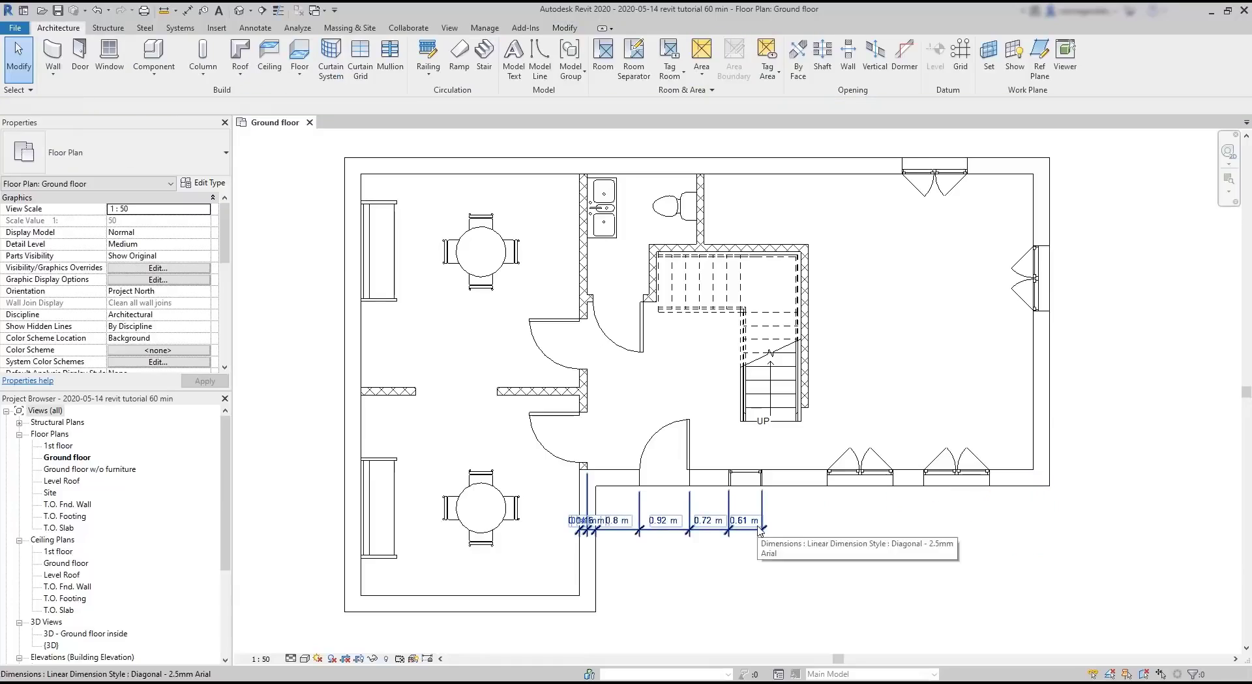
{"action": "left_click", "coordinate": [760, 529]}
{"action": "key", "text": "Delete"}
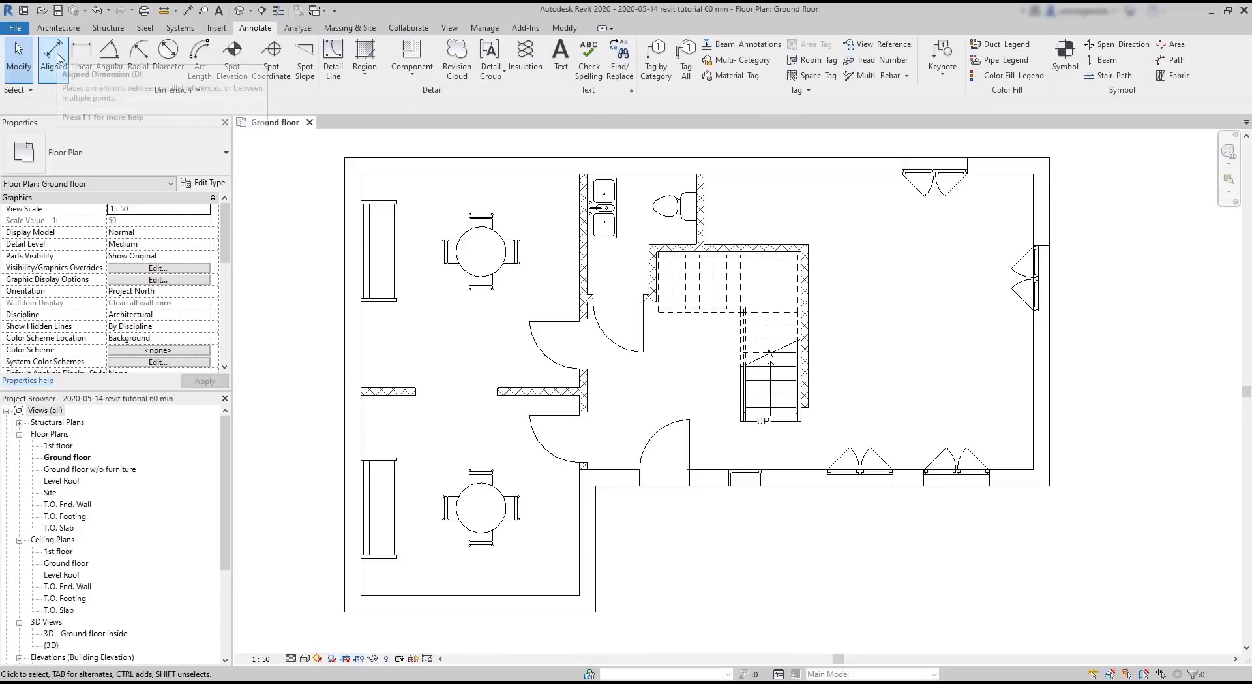
Step: Start the Aligned dimension command with wall faces preferred and individual references as the picking method
{"action": "left_click", "coordinate": [58, 60]}
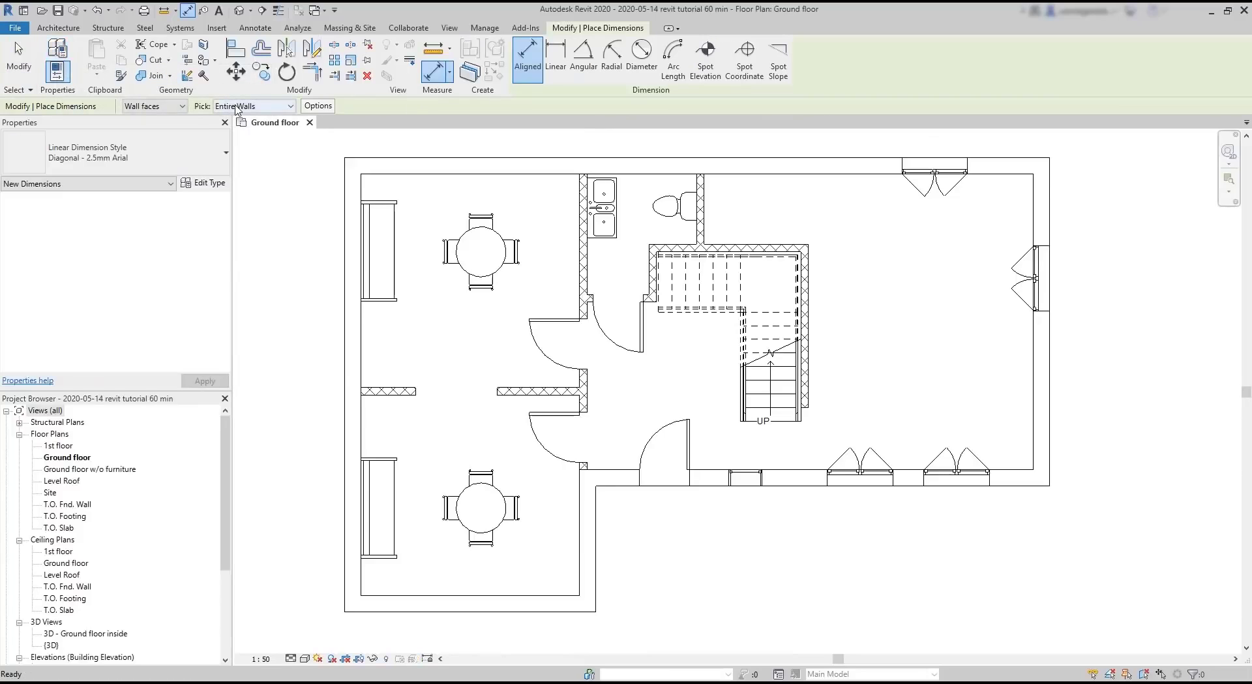
{"action": "left_click", "coordinate": [254, 106]}
{"action": "left_click", "coordinate": [257, 124]}
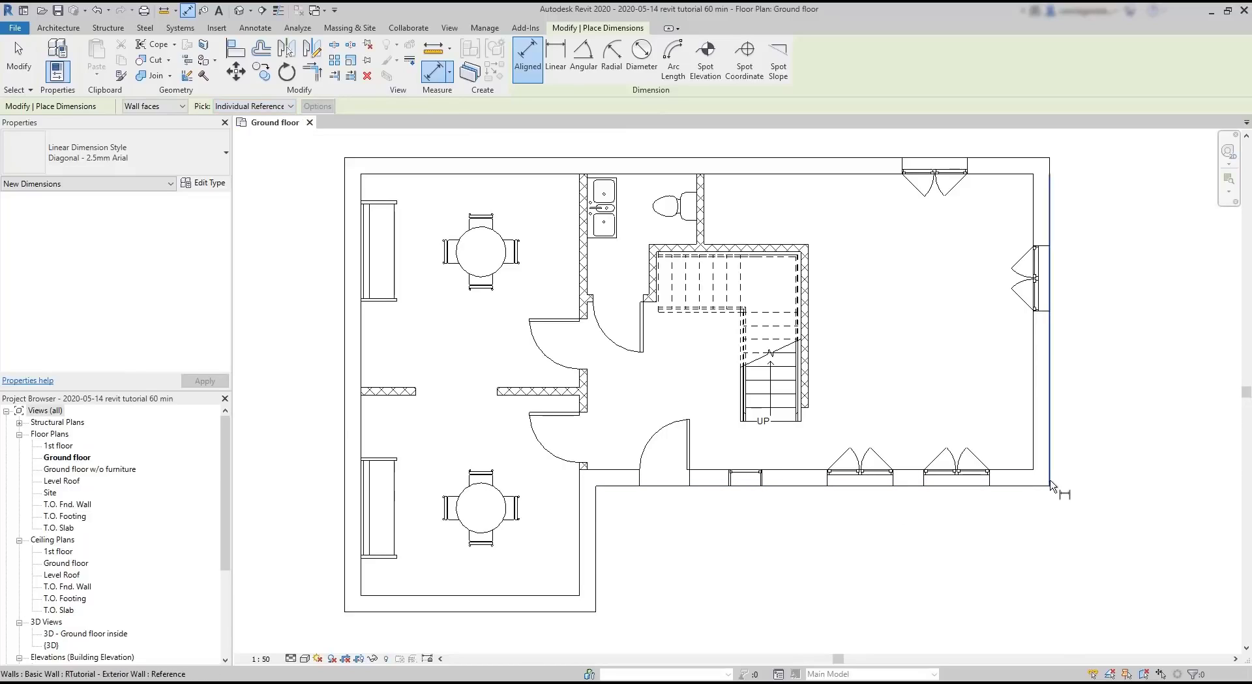
Step: Place an aligned dimension from the house's lower right outer corner to the nearest window edge below the wall, and undo it
{"action": "left_click", "coordinate": [1053, 491]}
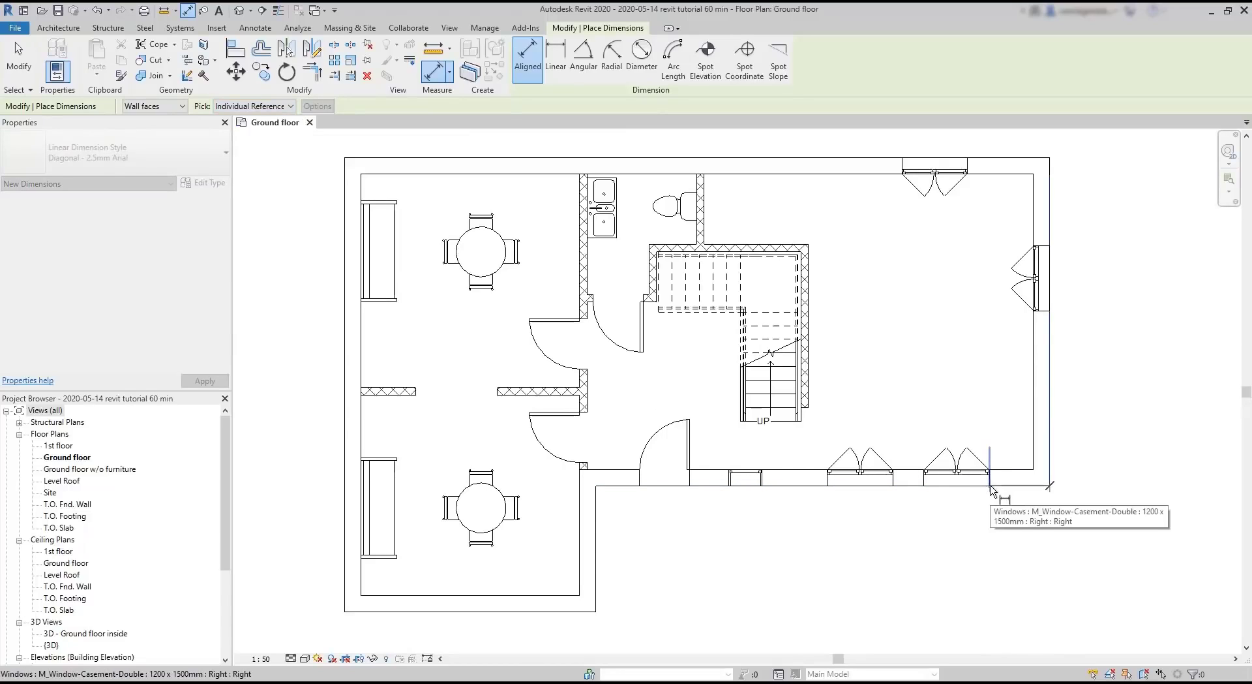
{"action": "left_click", "coordinate": [991, 490]}
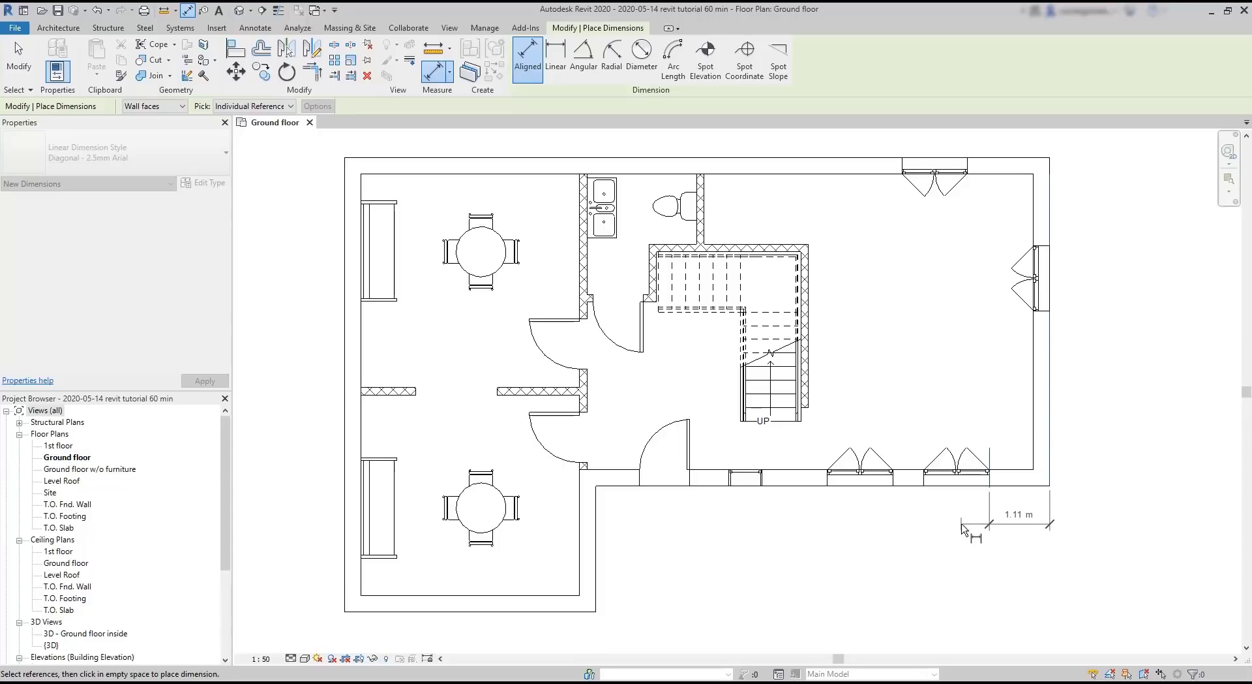
{"action": "left_click", "coordinate": [962, 528]}
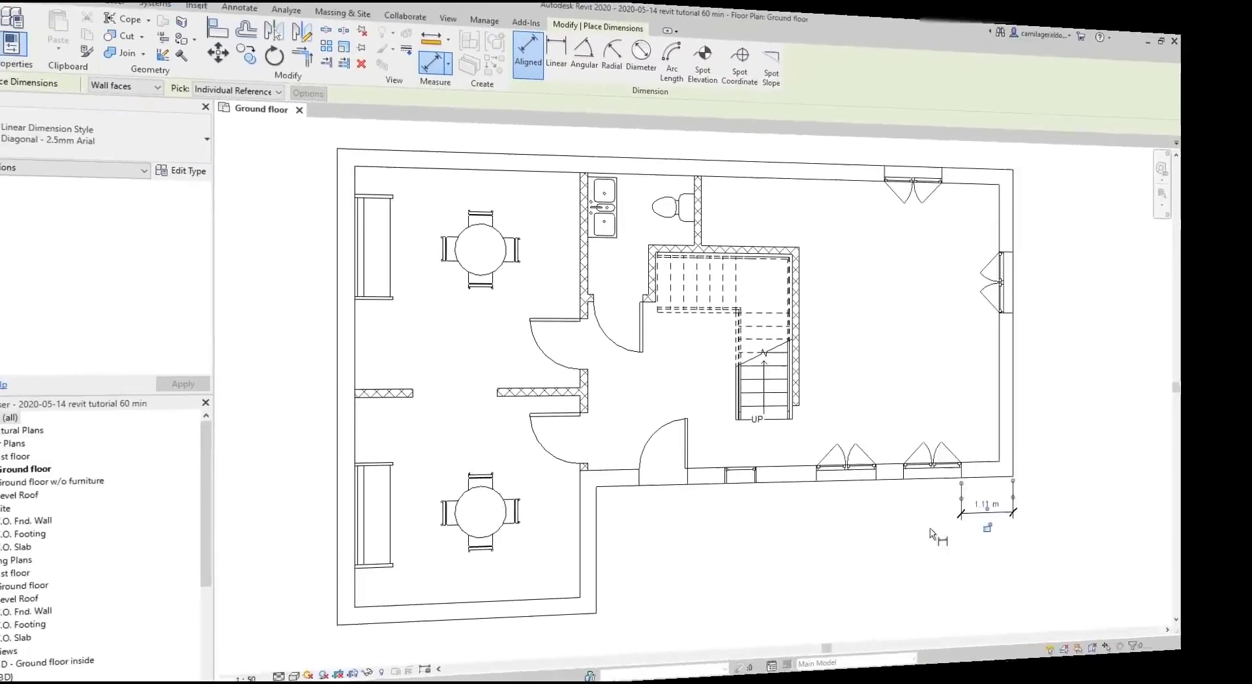
{"action": "key", "text": "ctrl+z"}
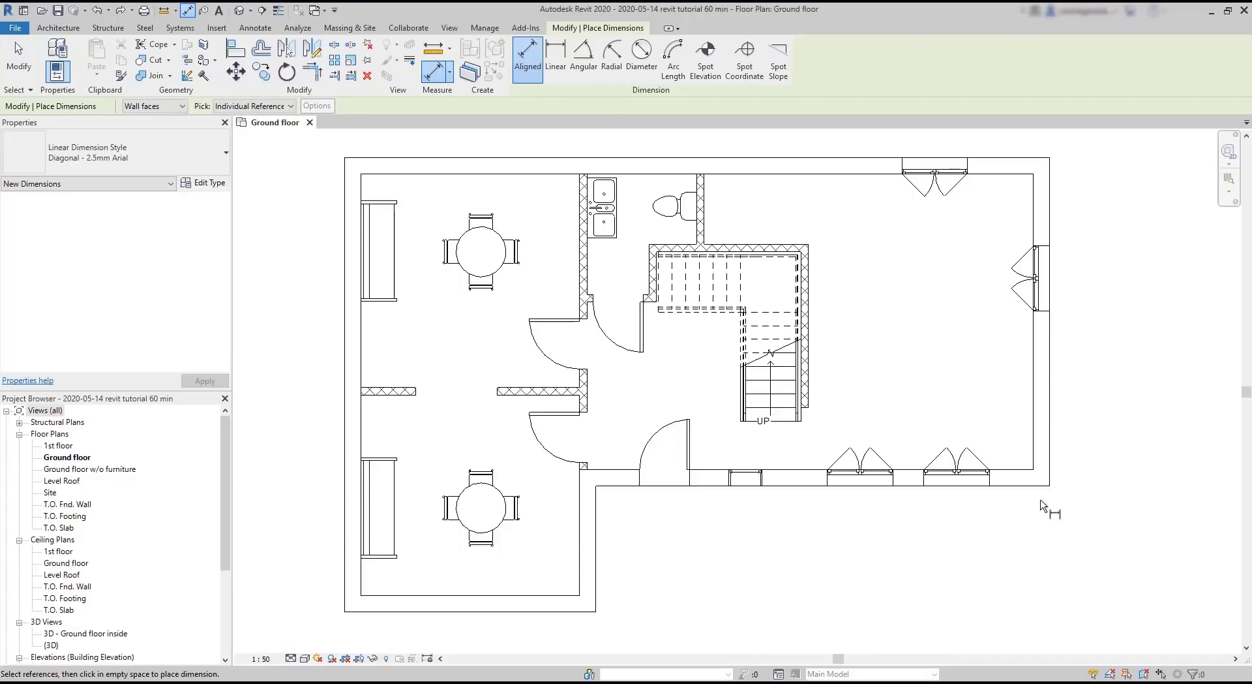
Step: Chain aligned dimension references from the house's lower right outer corner across both edges of the two double casement windows in the lower wall
{"action": "left_click", "coordinate": [1049, 486]}
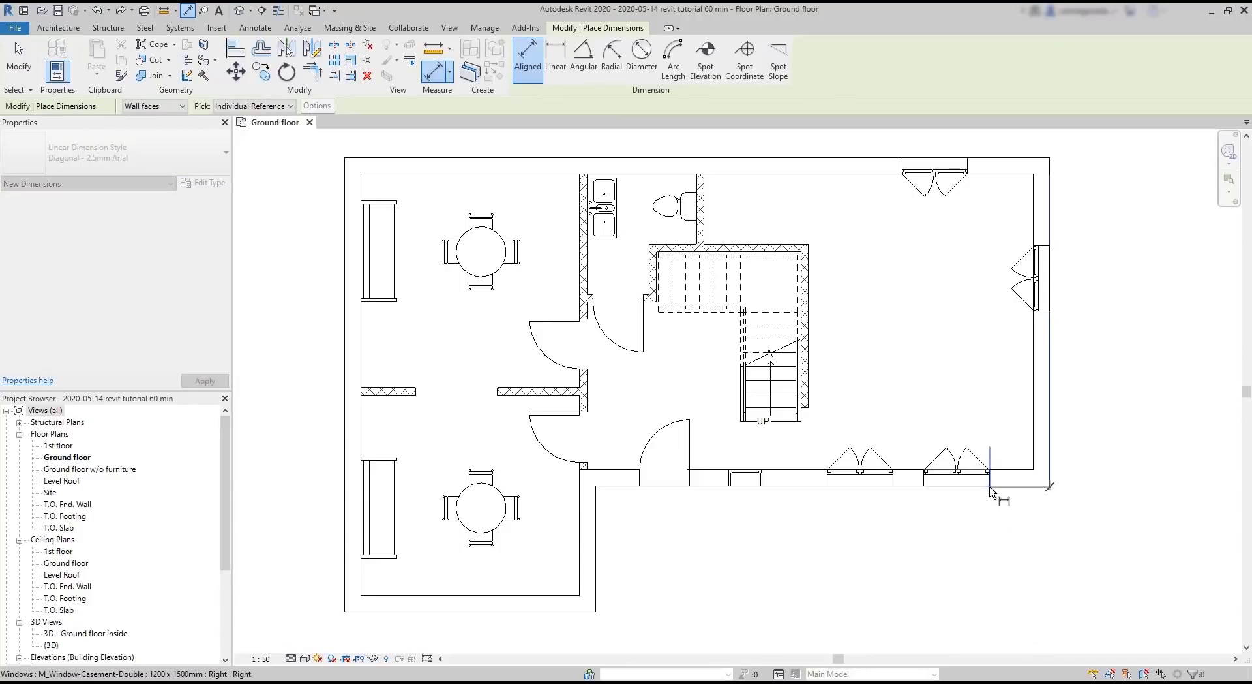
{"action": "left_click", "coordinate": [989, 484]}
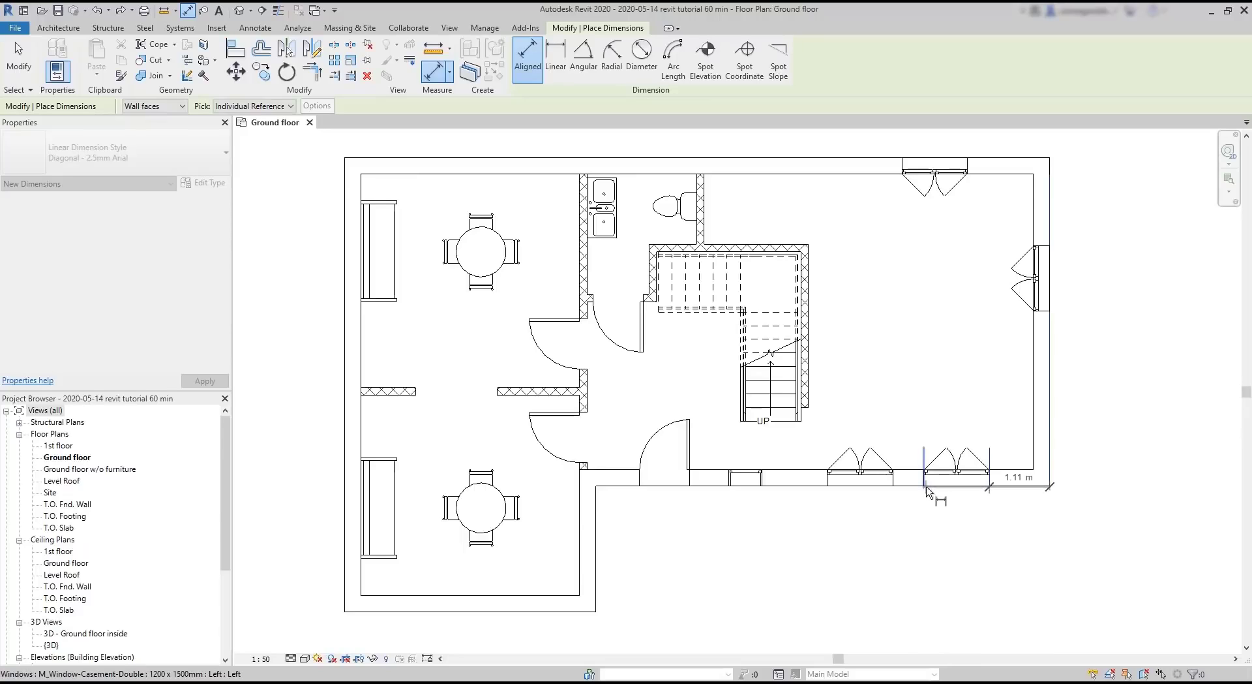
{"action": "left_click", "coordinate": [927, 491]}
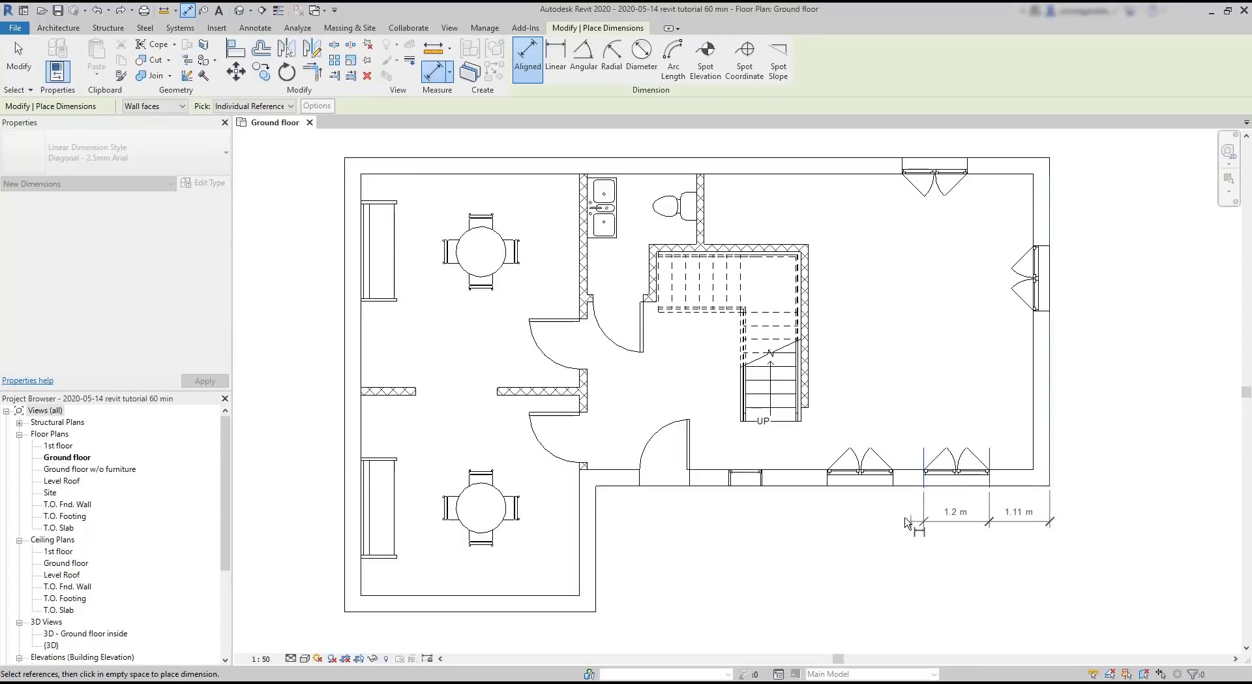
{"action": "left_click", "coordinate": [893, 491]}
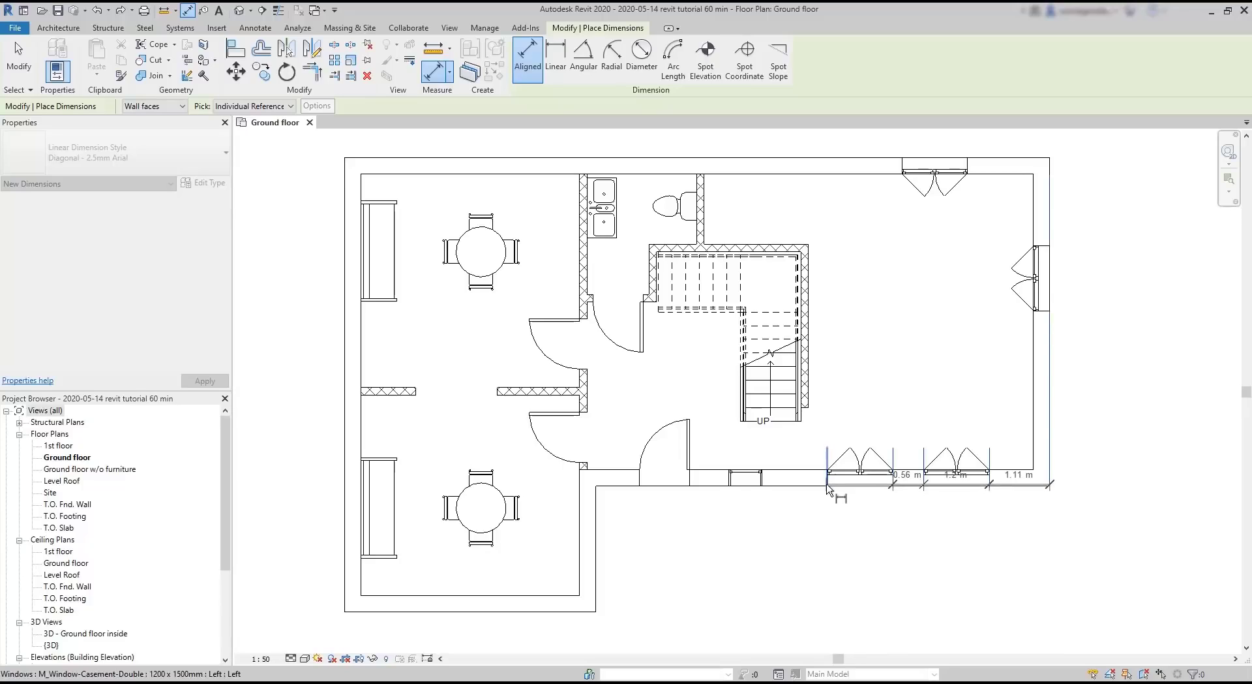
{"action": "left_click", "coordinate": [828, 491]}
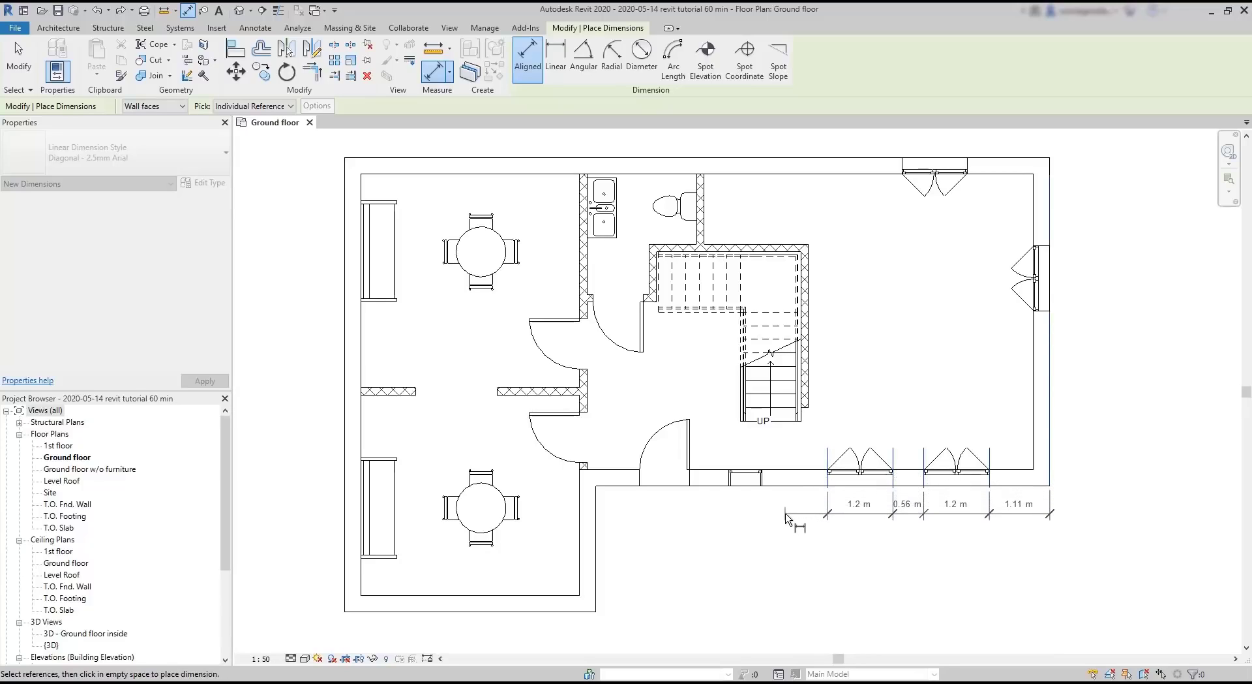
{"action": "left_click", "coordinate": [787, 518]}
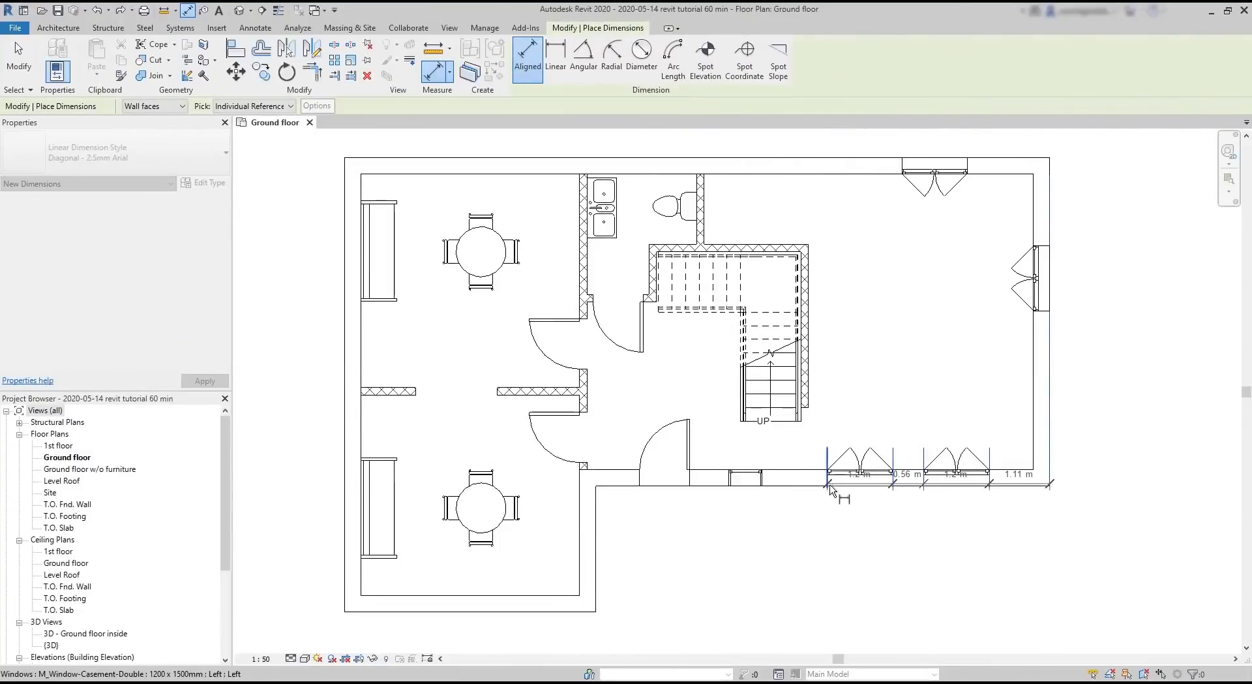
Step: Replace both edges of the double window nearer the door with the door's nearest edge in the chain, and place the dimension below the wall
{"action": "left_click", "coordinate": [831, 487]}
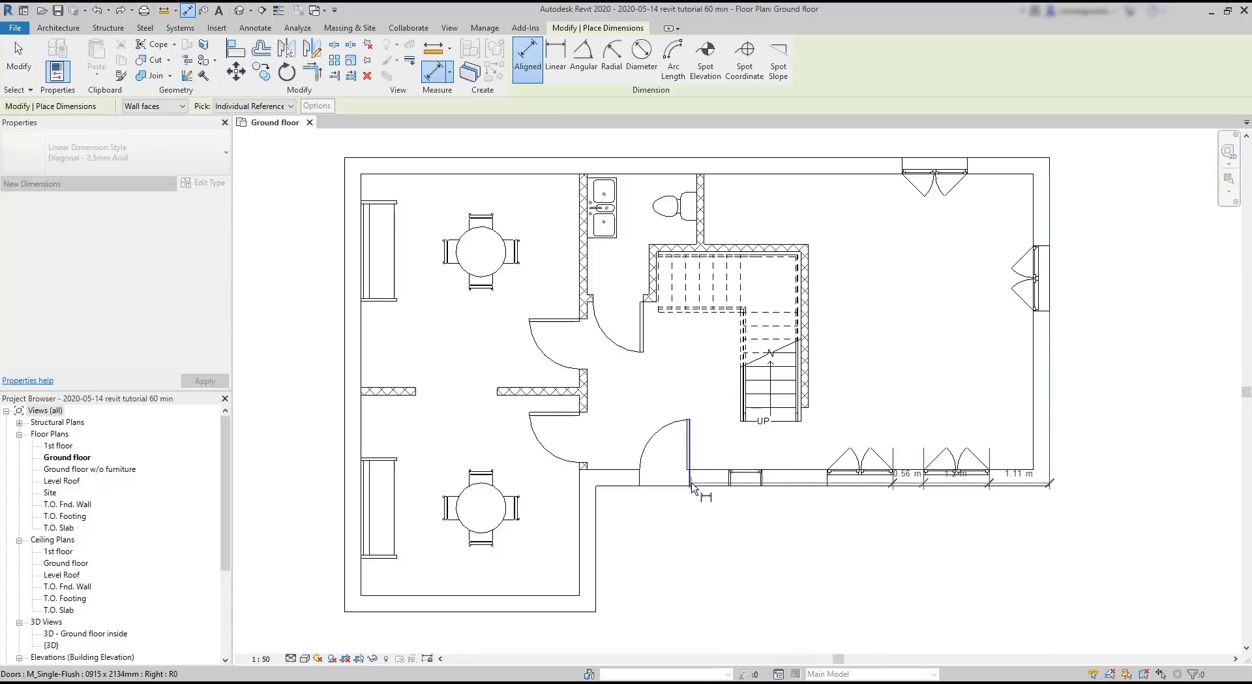
{"action": "left_click", "coordinate": [691, 481]}
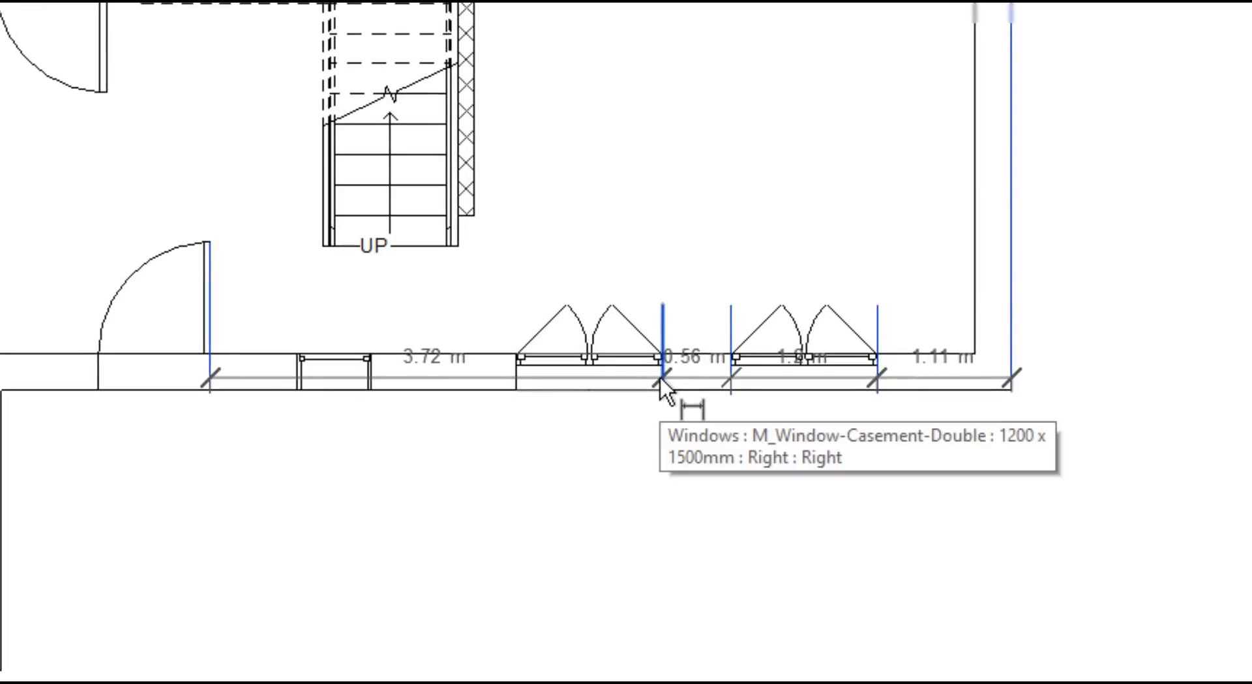
{"action": "left_click", "coordinate": [660, 374]}
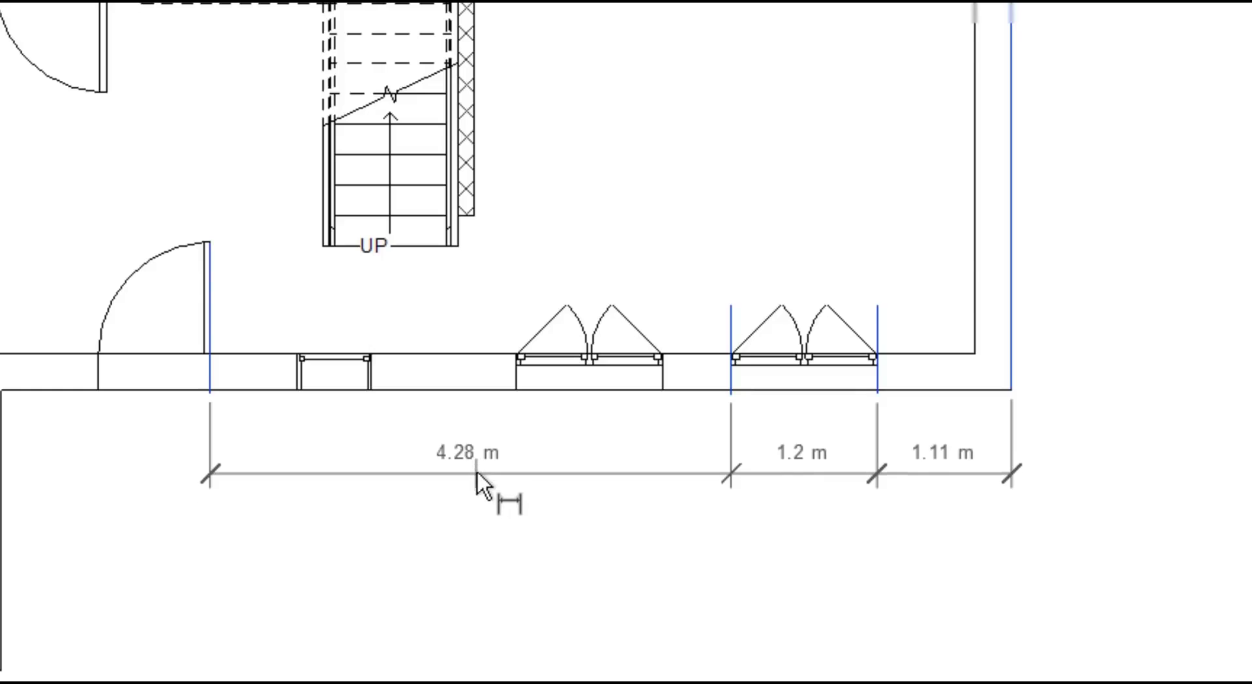
{"action": "left_click", "coordinate": [476, 460]}
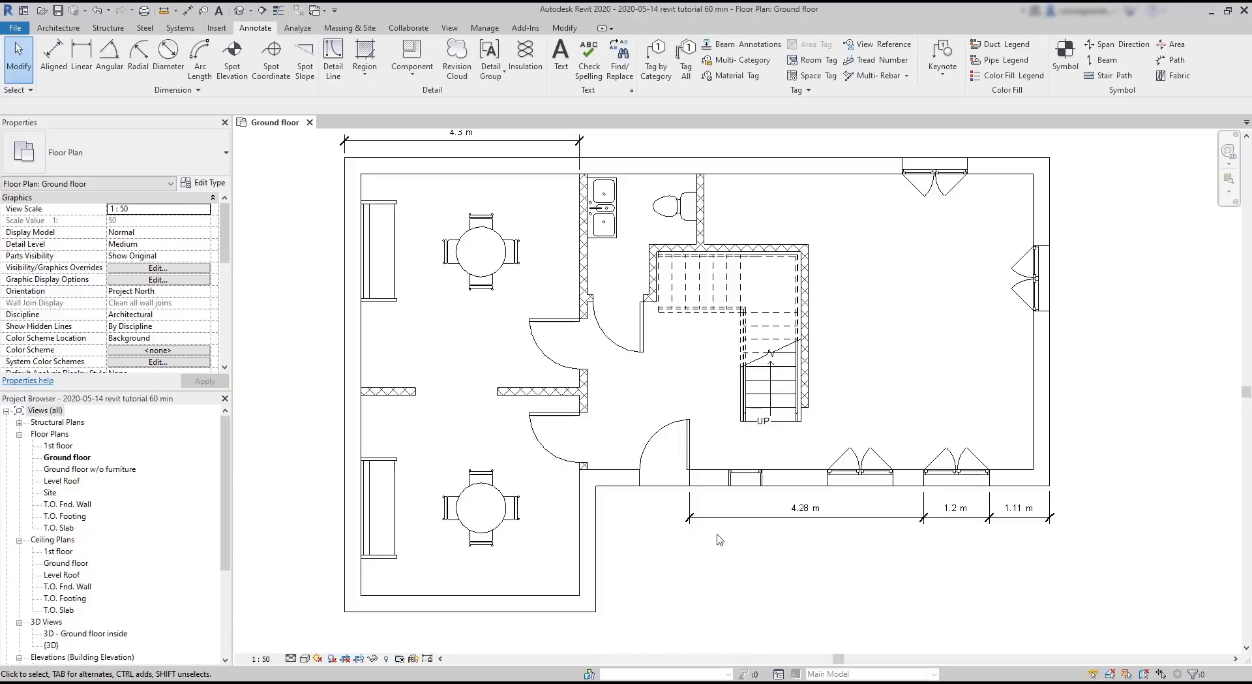
Step: Edit the lower chain's witness lines to include the entrance door's far edge
{"action": "left_click", "coordinate": [735, 519]}
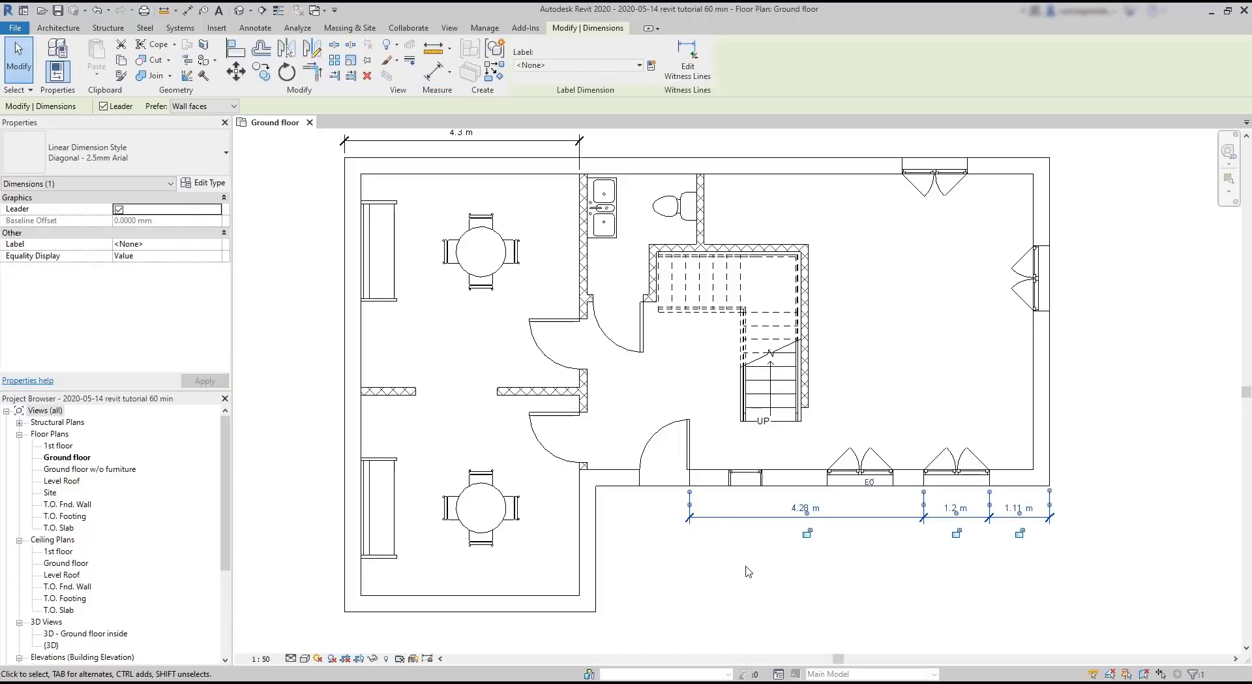
{"action": "left_click", "coordinate": [697, 67]}
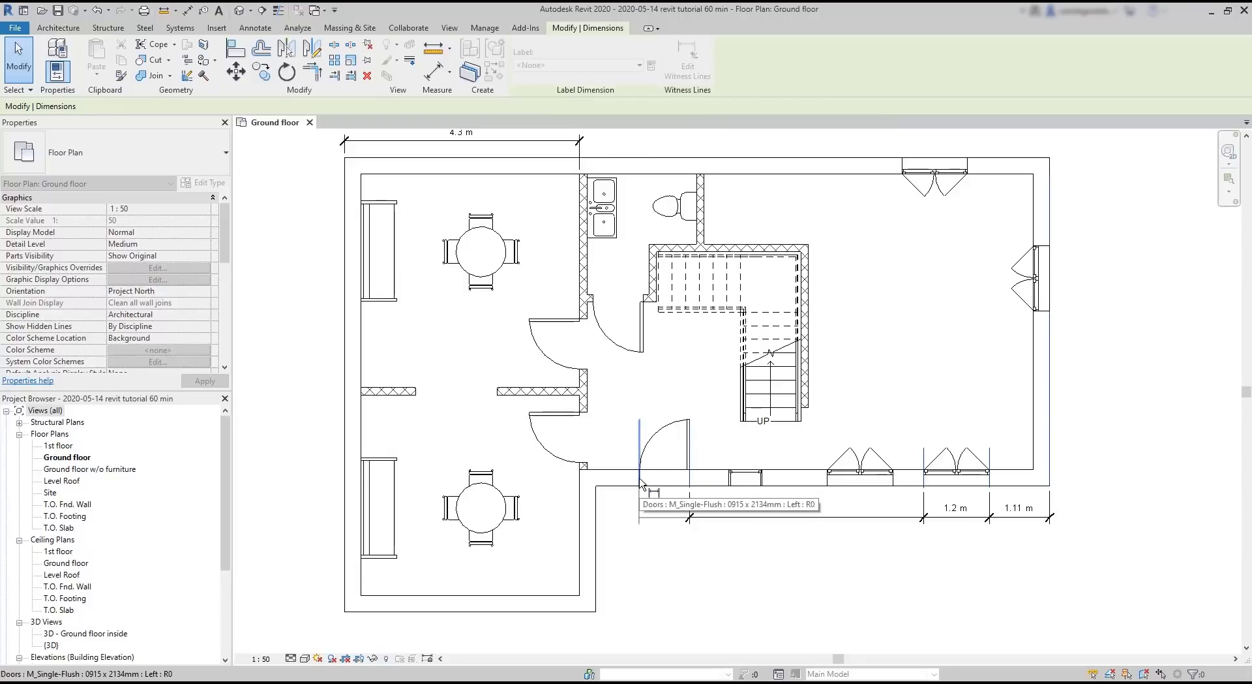
{"action": "left_click", "coordinate": [640, 483]}
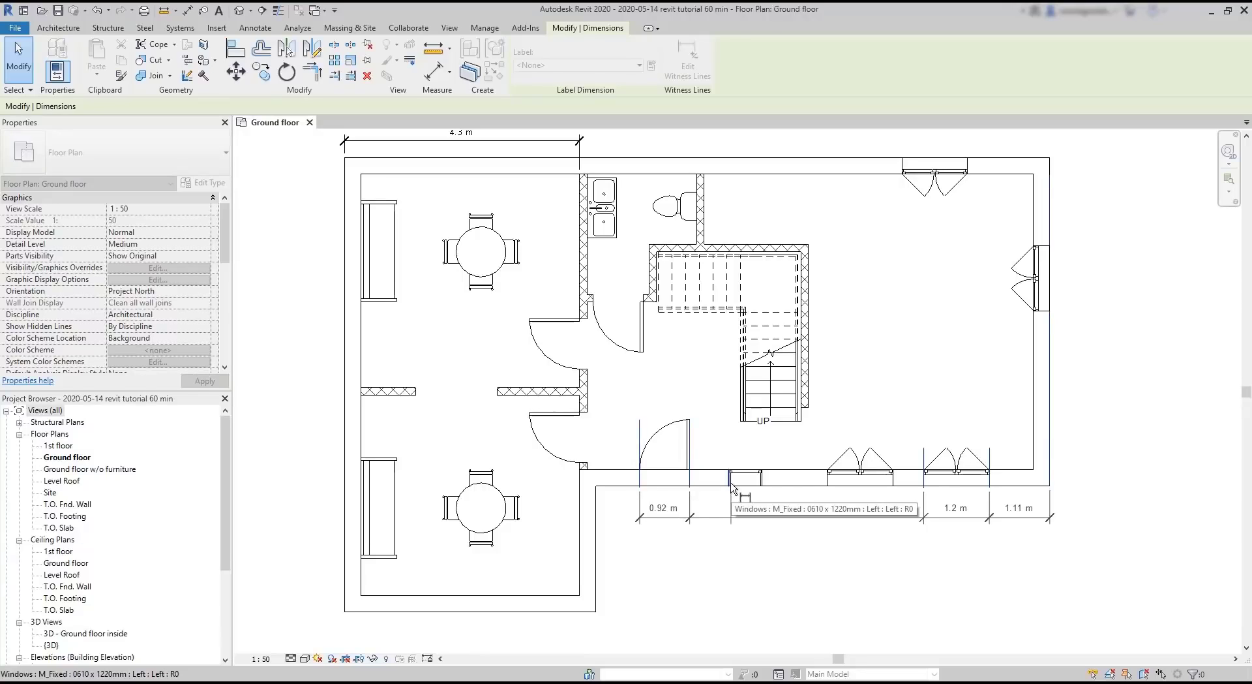
Step: Add the small fixed window's left edge to the chain, remove it again, and finish editing the witness lines
{"action": "left_click", "coordinate": [731, 483]}
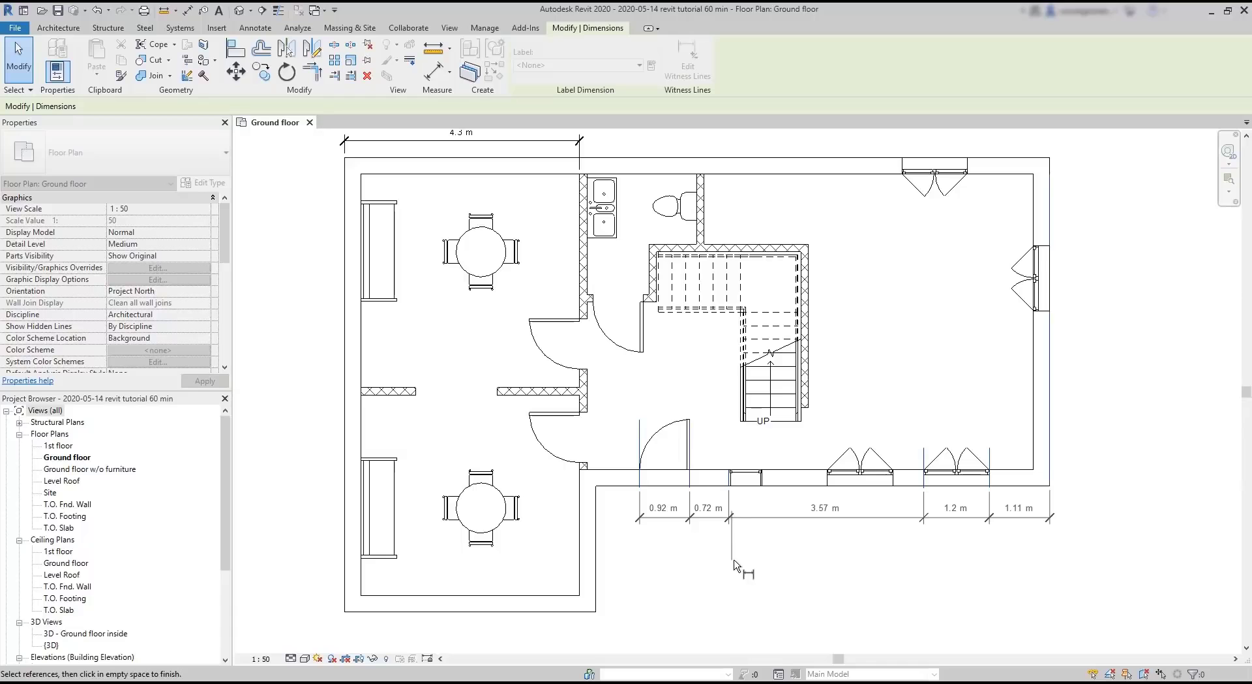
{"action": "middle_click_drag", "start_coordinate": [737, 564], "coordinate": [636, 441]}
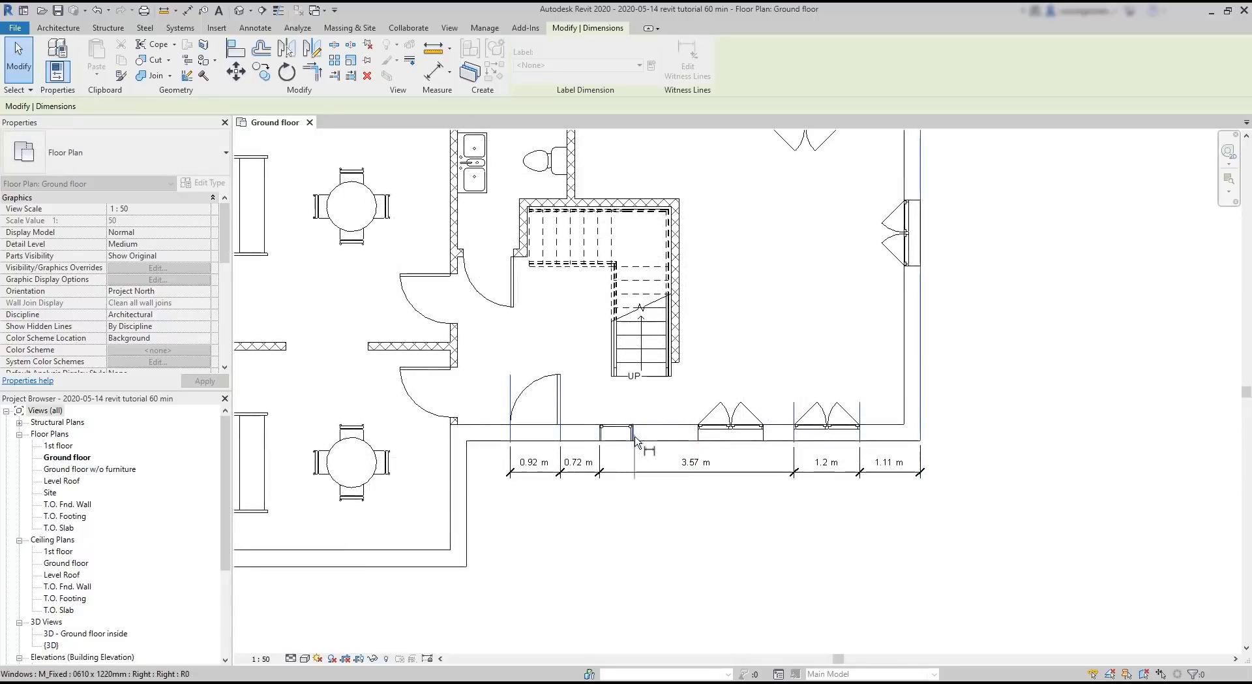
{"action": "left_click", "coordinate": [600, 438]}
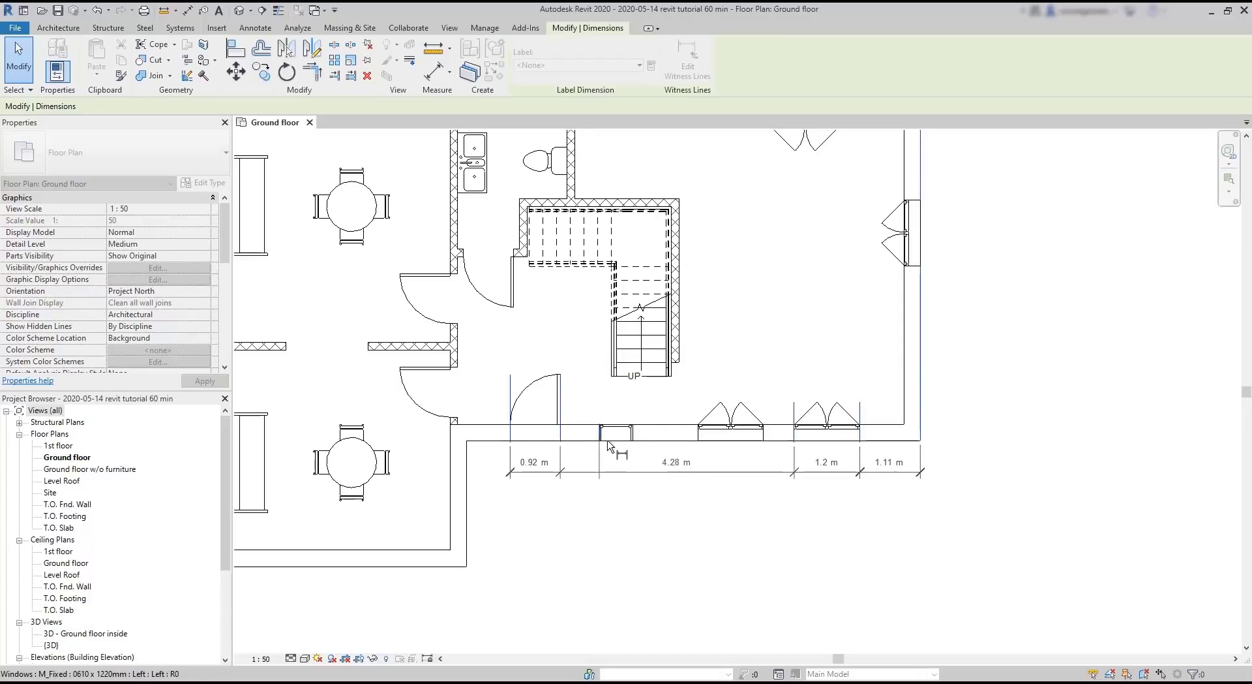
{"action": "left_click", "coordinate": [702, 518]}
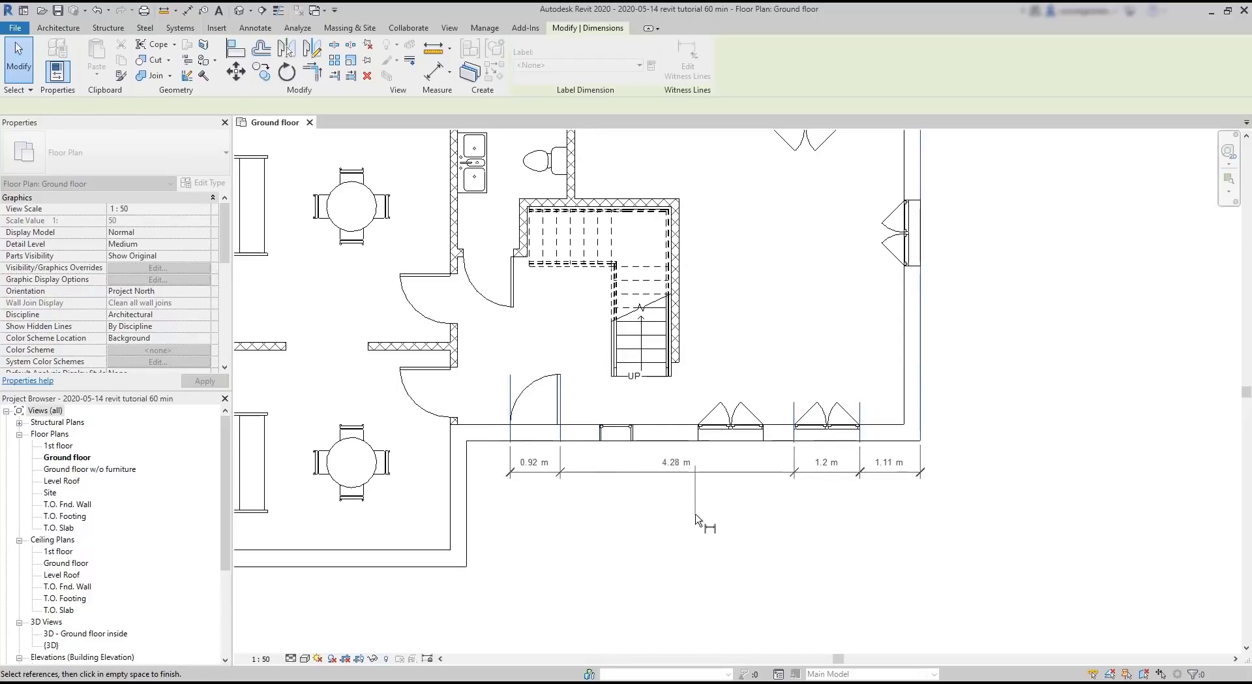
{"action": "left_click", "coordinate": [729, 514]}
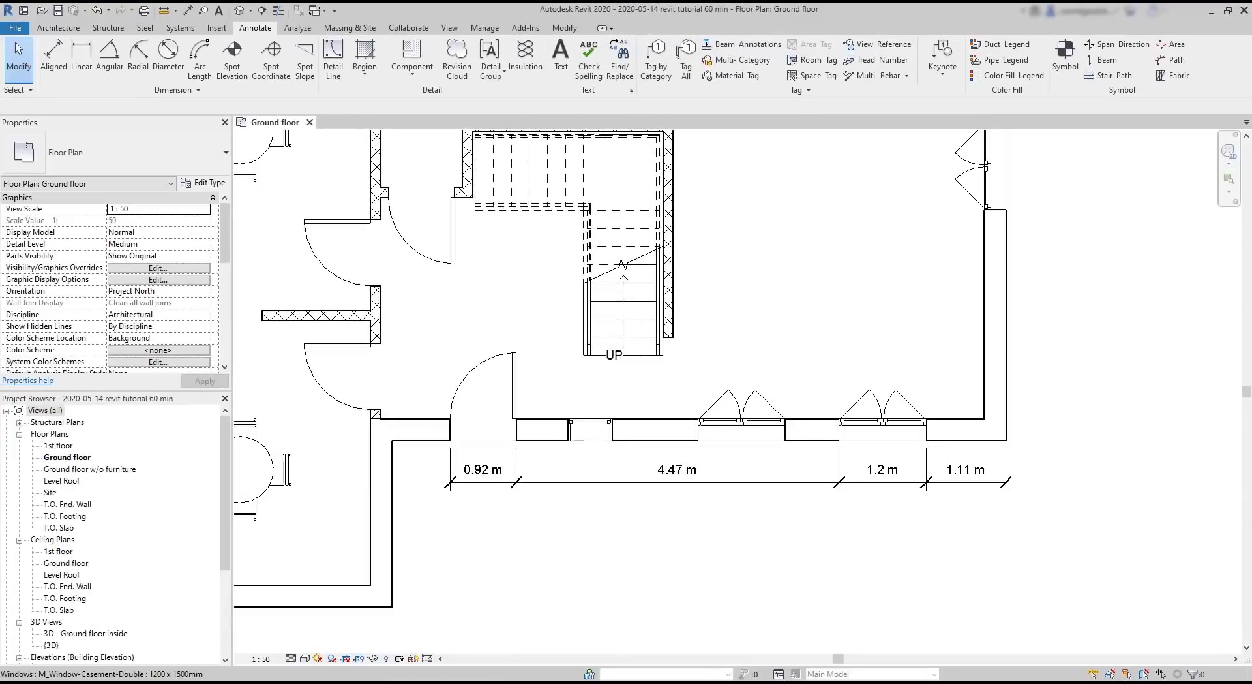
Step: Lock the chain's segment between the lower right outer corner and the nearest double casement window
{"action": "left_click", "coordinate": [704, 486]}
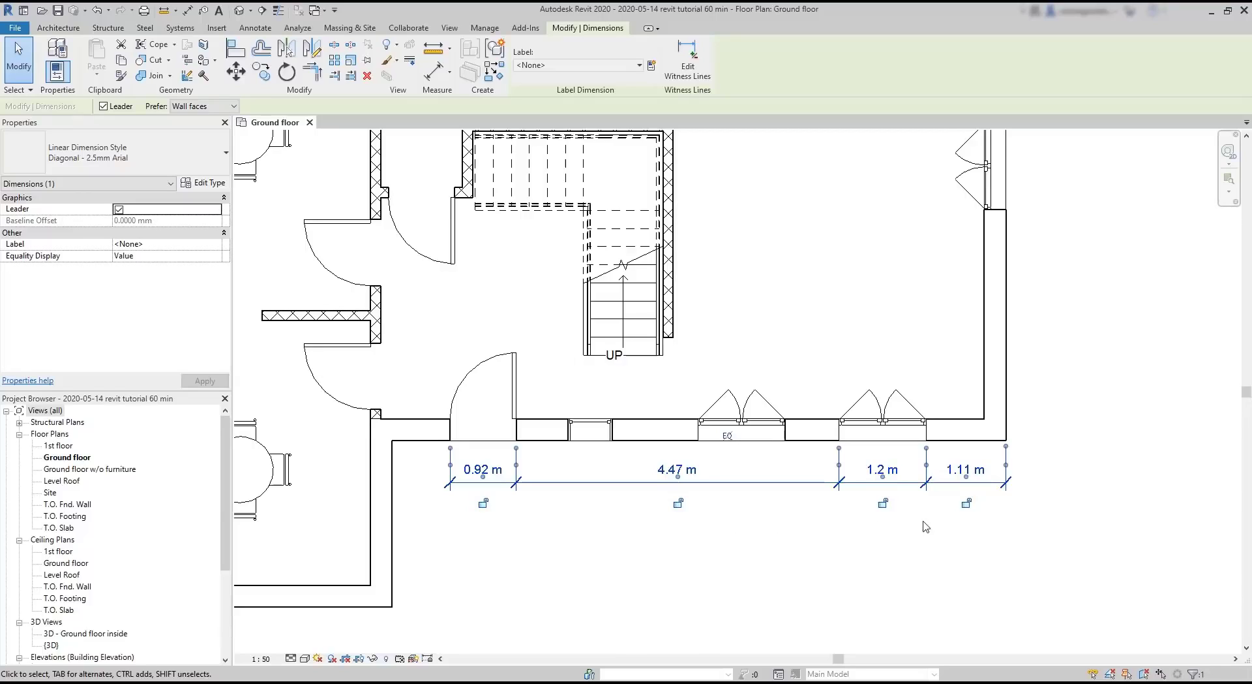
{"action": "left_click", "coordinate": [967, 503]}
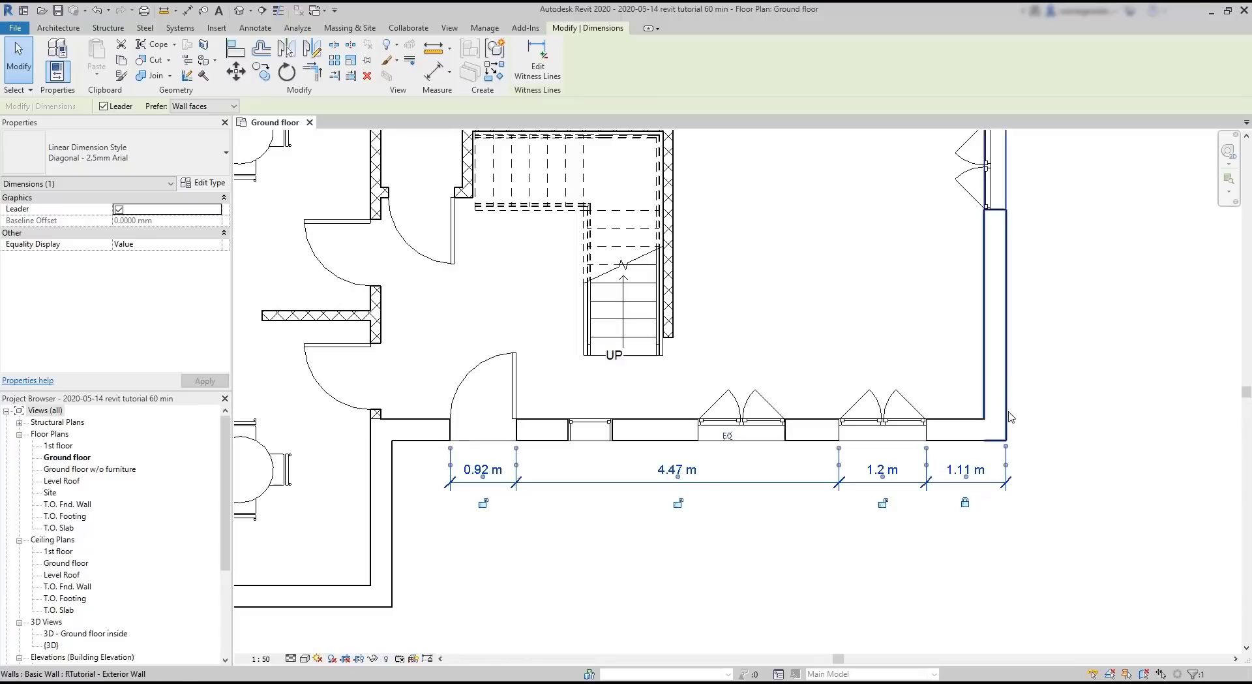
Step: Move the right exterior wall outward and set its distance from the stair's right-hand wall to 5 m
{"action": "left_click", "coordinate": [1000, 388]}
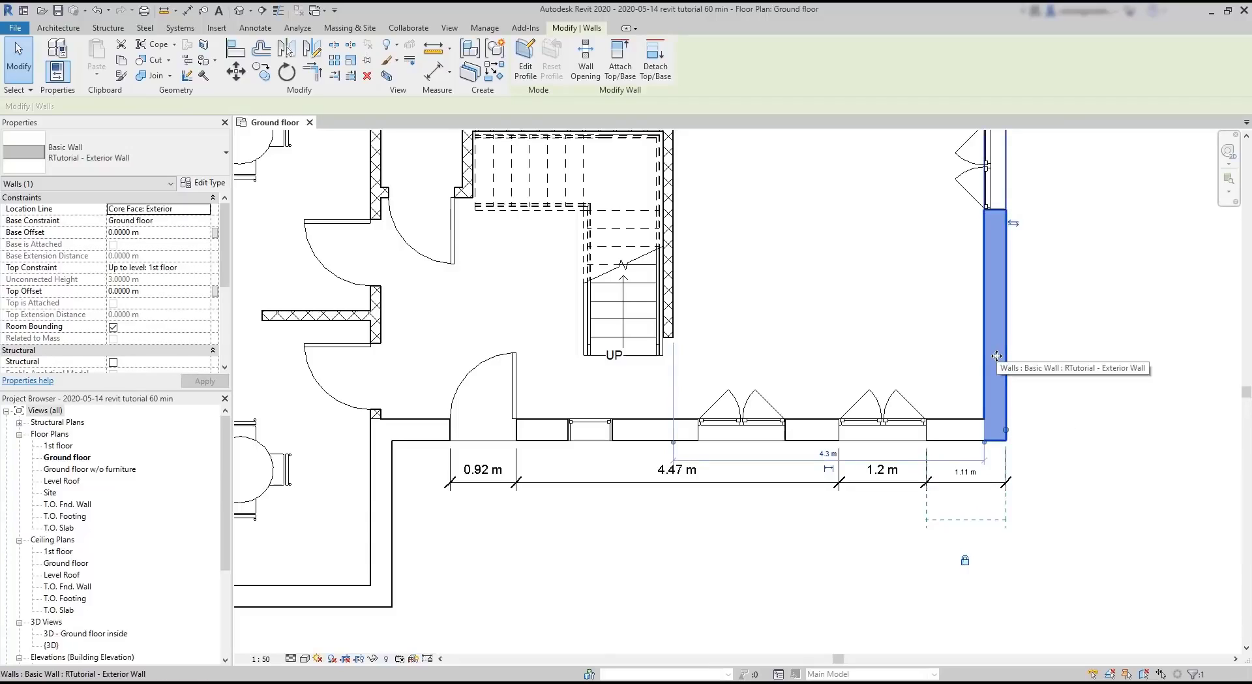
{"action": "left_click_drag", "start_coordinate": [997, 355], "coordinate": [1145, 357]}
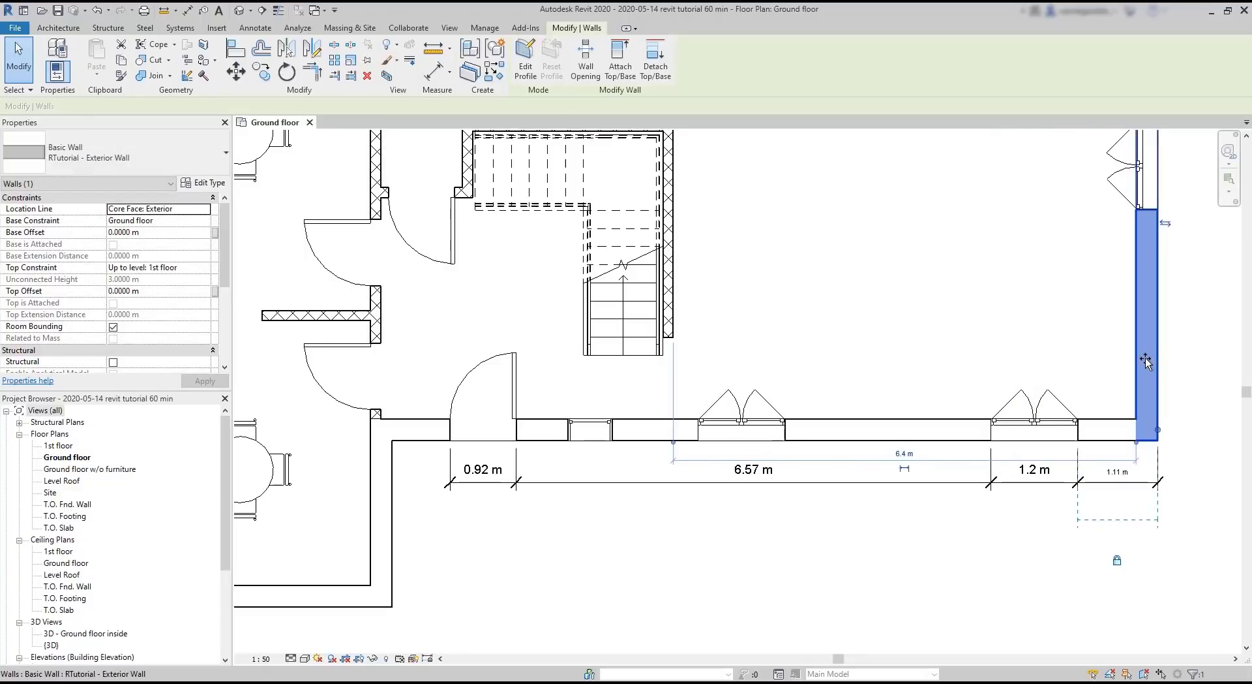
{"action": "left_click", "coordinate": [904, 454]}
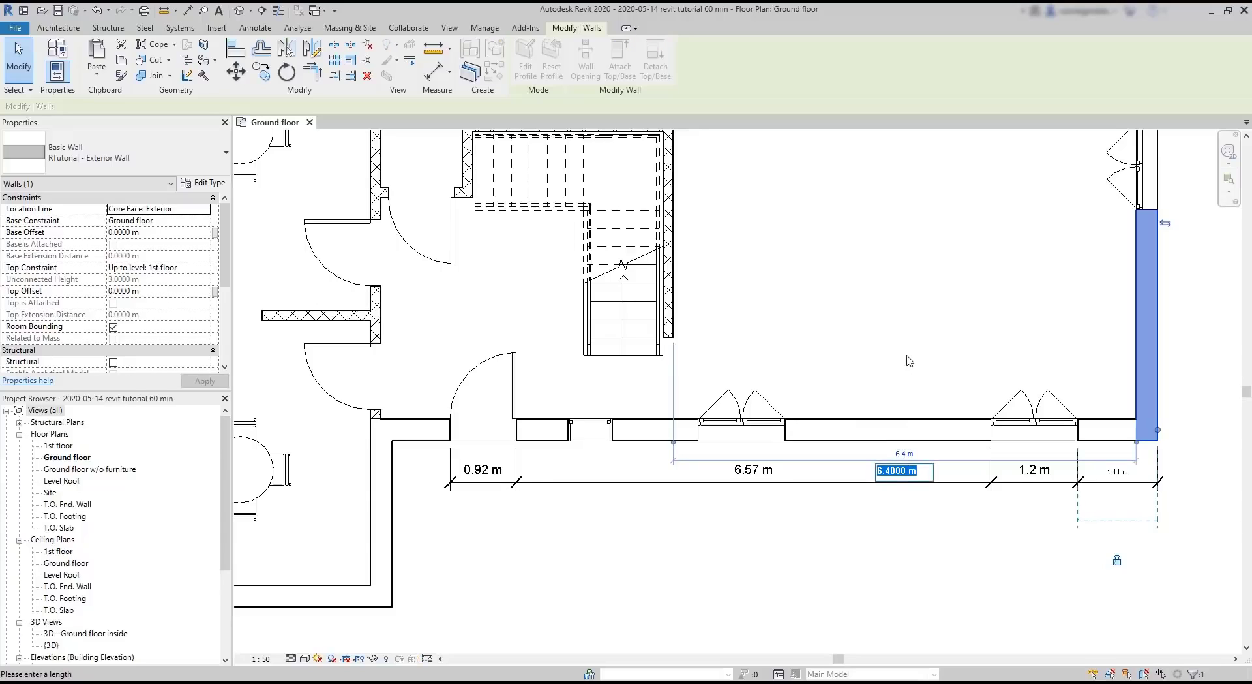
{"action": "type", "text": "5"}
{"action": "key", "text": "Return"}
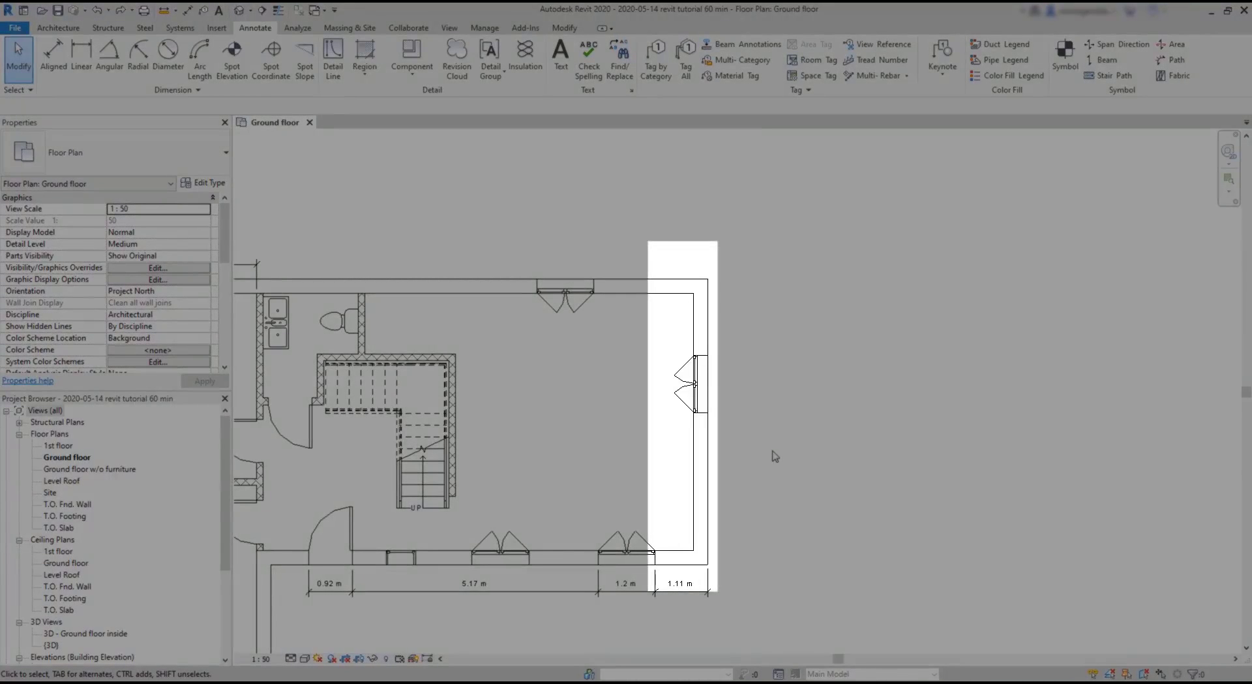
Step: Copy the double casement window in the right exterior wall downward along the same wall, leaving a short gap between the two
{"action": "left_click", "coordinate": [565, 28]}
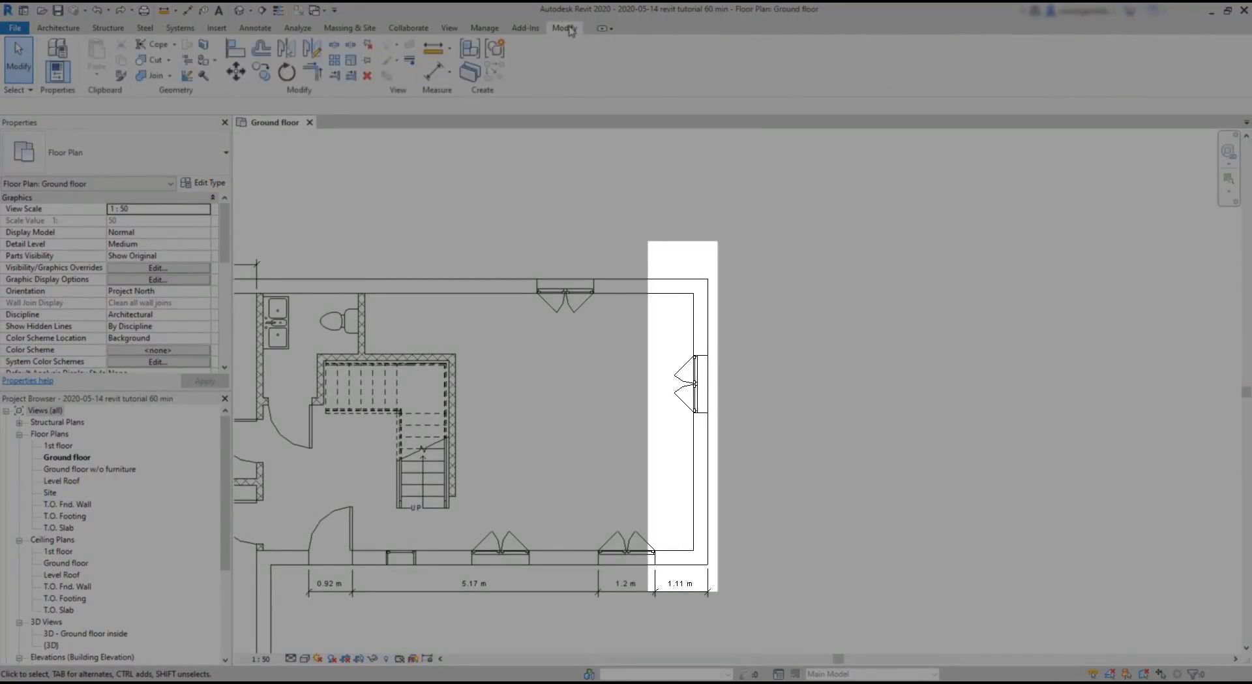
{"action": "left_click", "coordinate": [263, 73]}
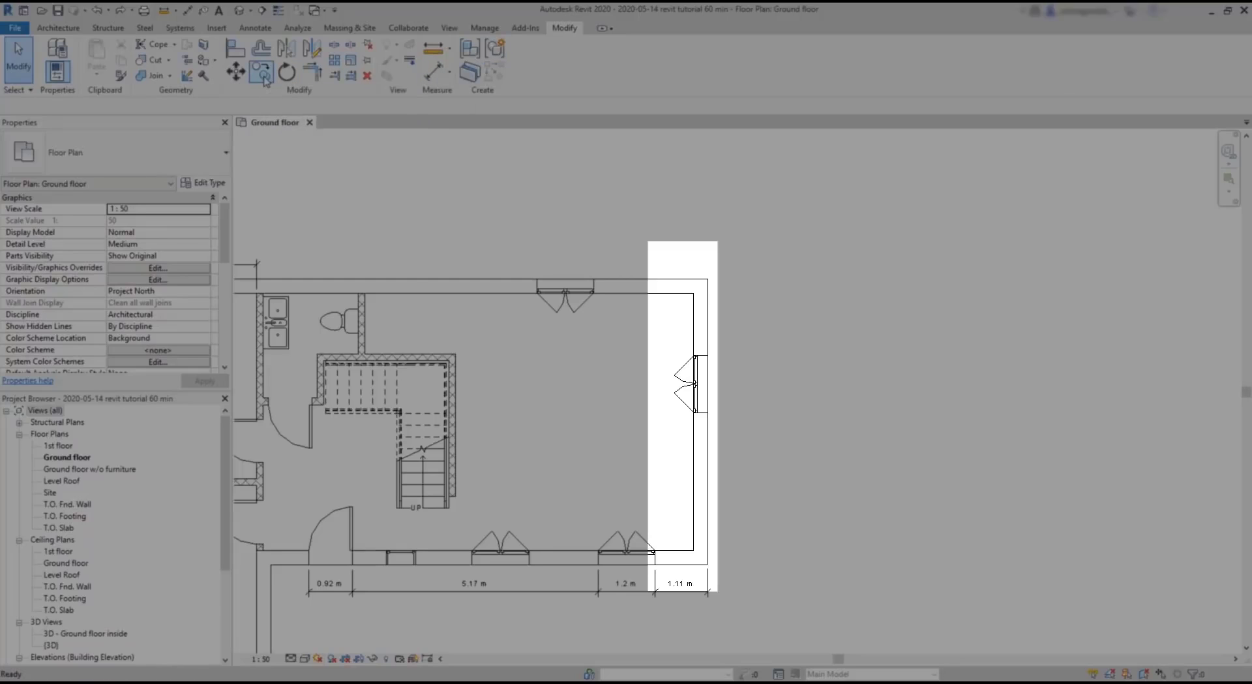
{"action": "left_click", "coordinate": [699, 408]}
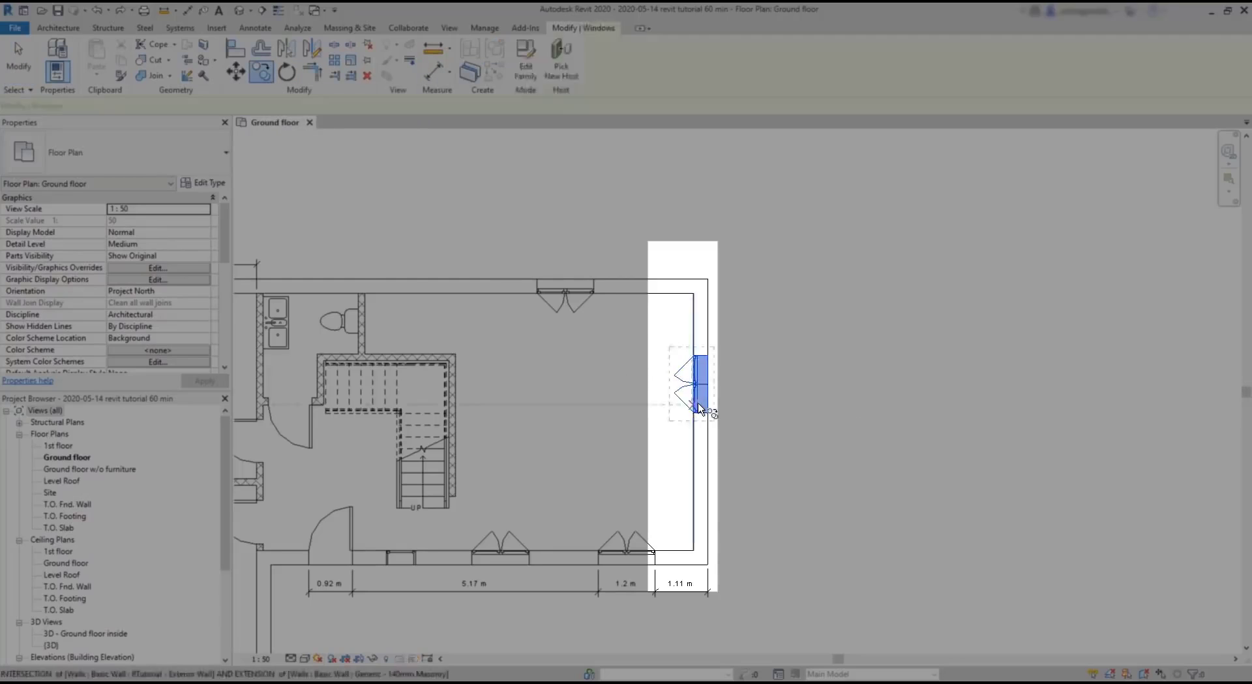
{"action": "key", "text": "Return"}
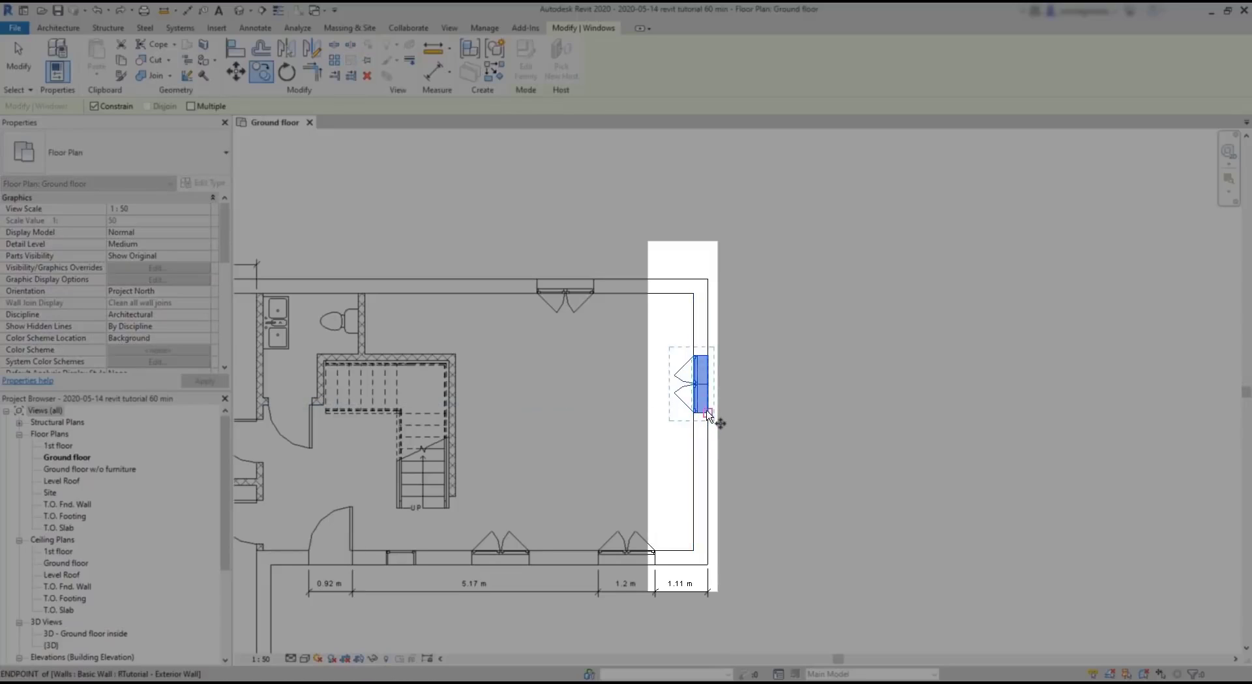
{"action": "left_click", "coordinate": [708, 415]}
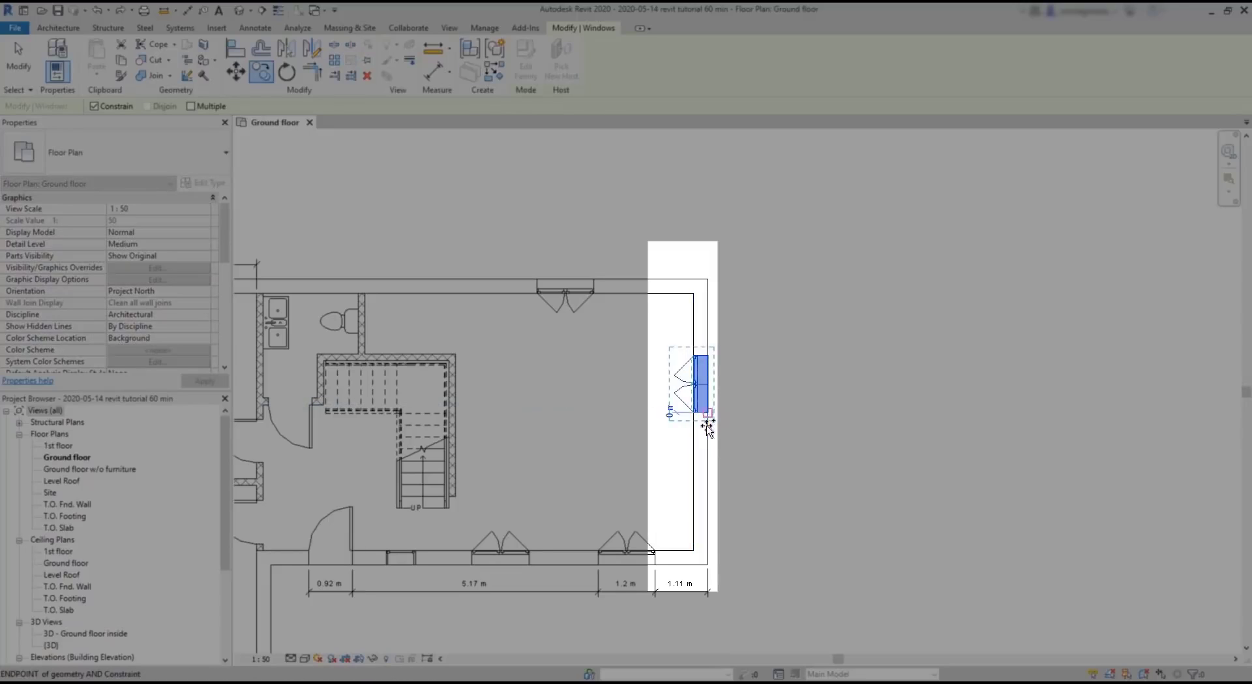
{"action": "left_click", "coordinate": [706, 508]}
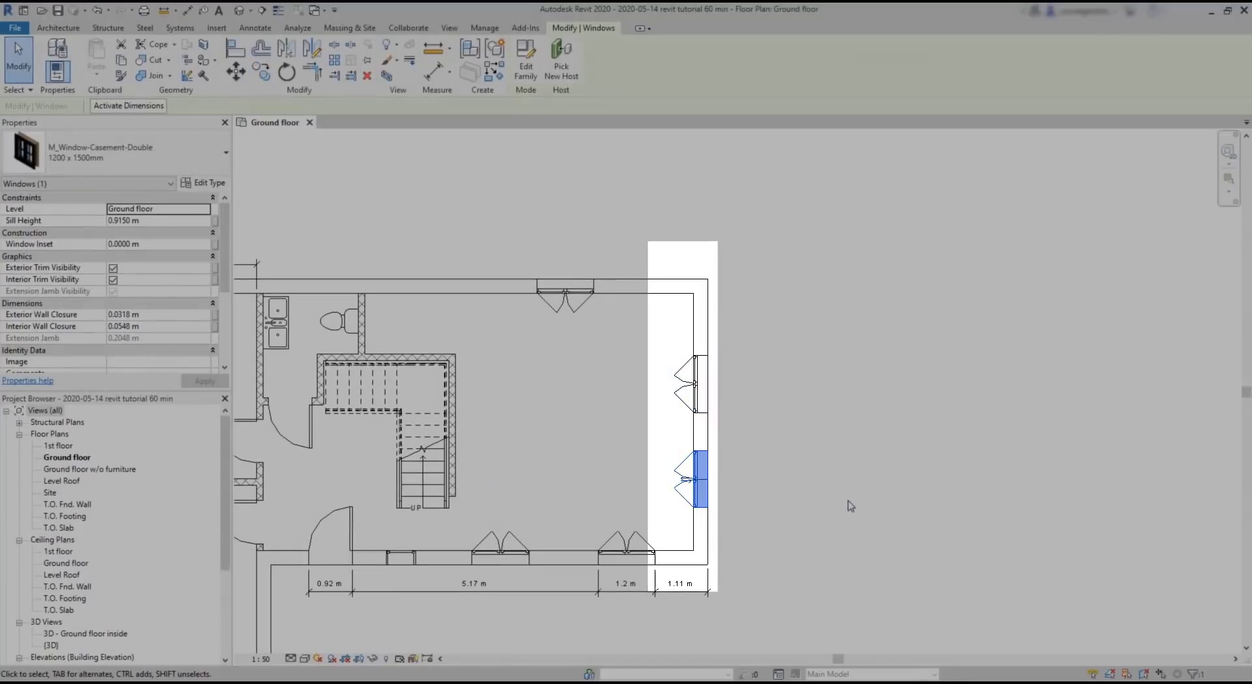
{"action": "left_click", "coordinate": [849, 501]}
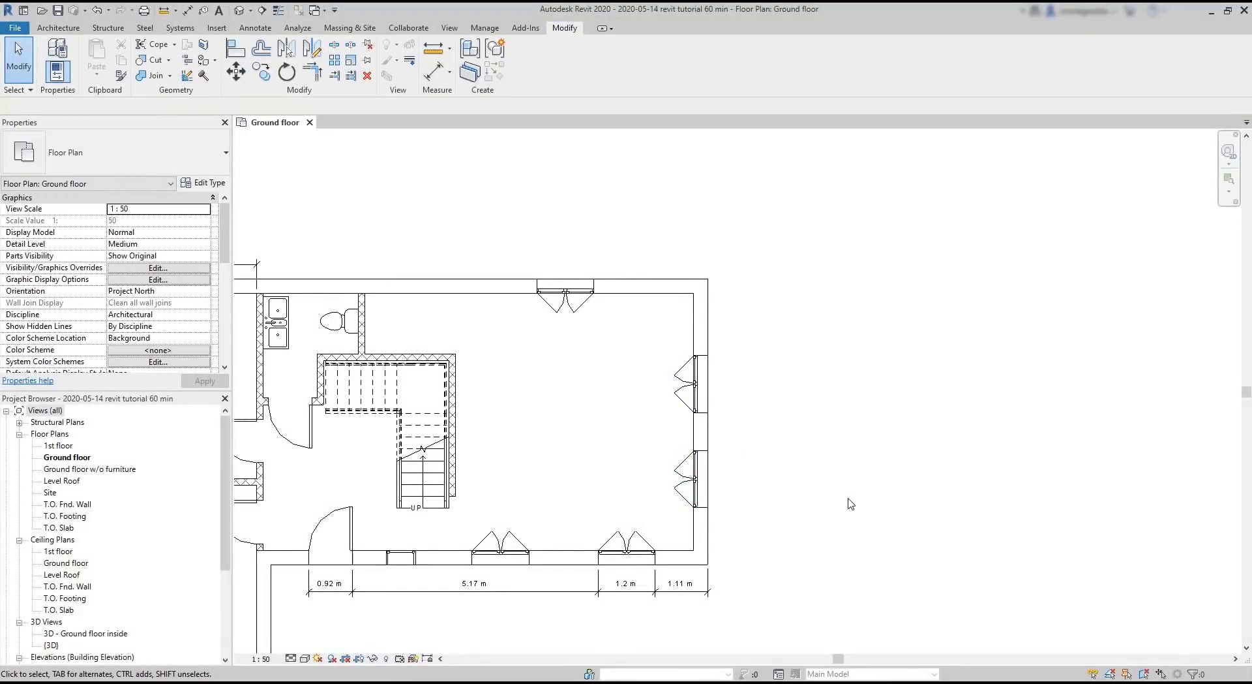
Step: Start the Aligned dimension command with entire walls as the picking method
{"action": "left_click", "coordinate": [254, 29]}
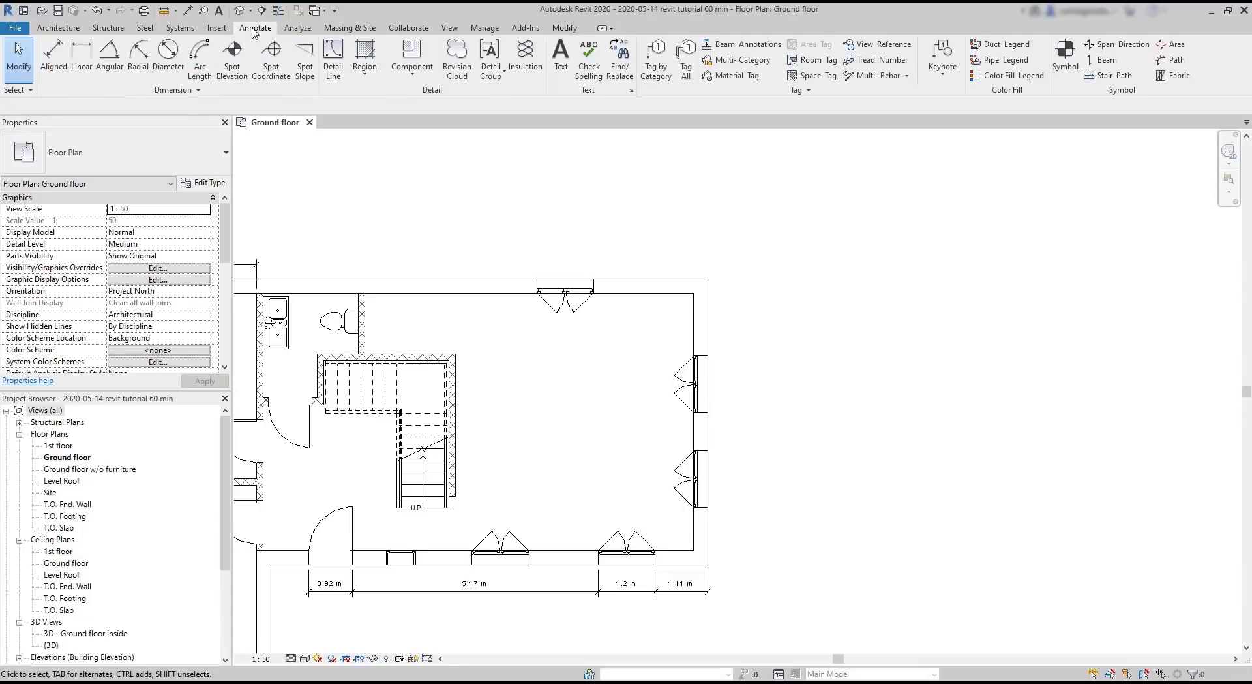
{"action": "left_click", "coordinate": [57, 57]}
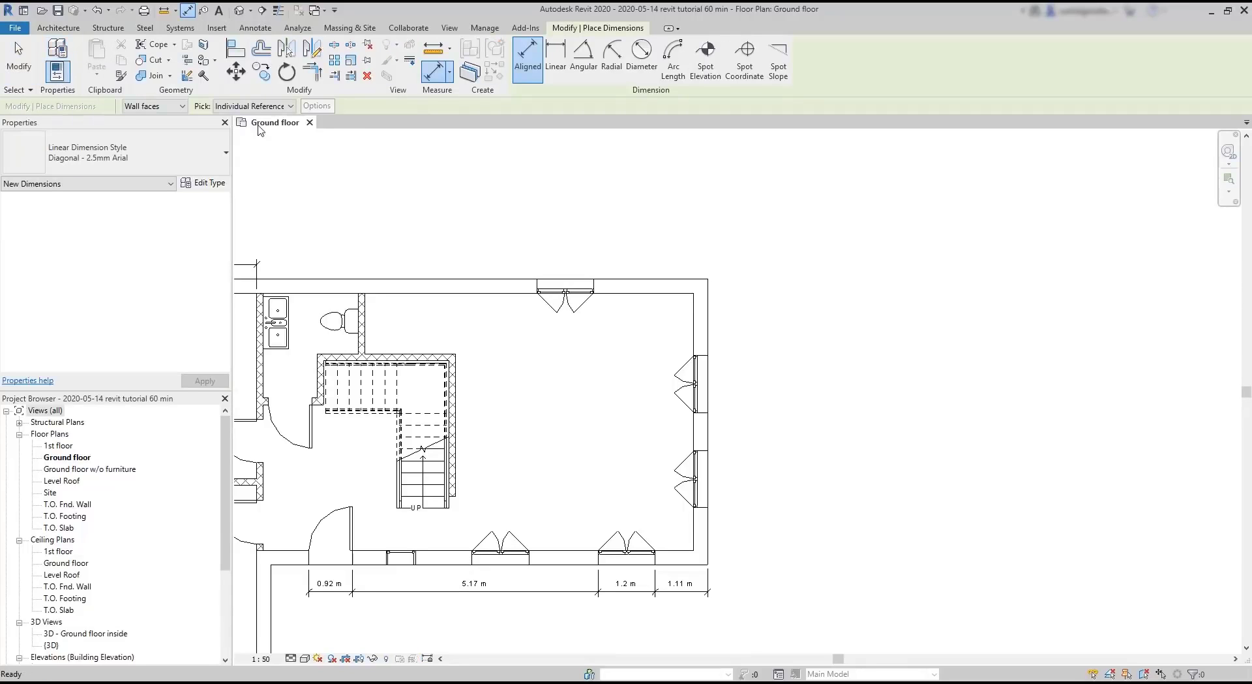
{"action": "left_click", "coordinate": [289, 108]}
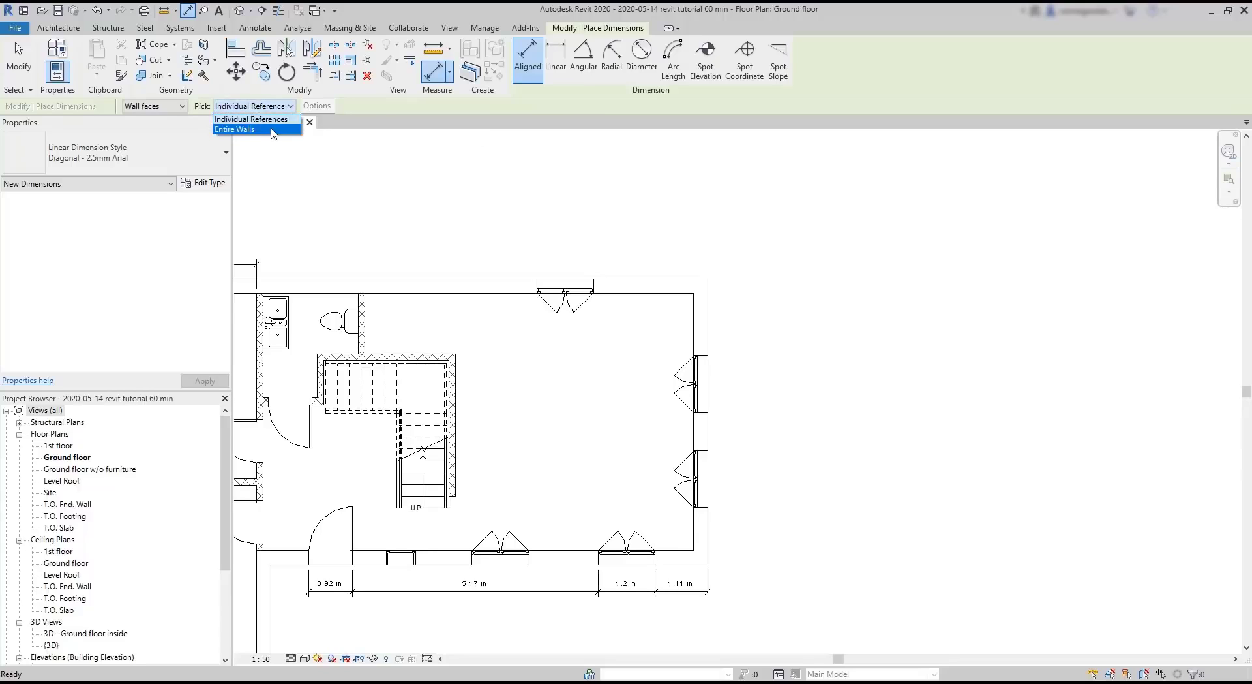
{"action": "left_click", "coordinate": [272, 130]}
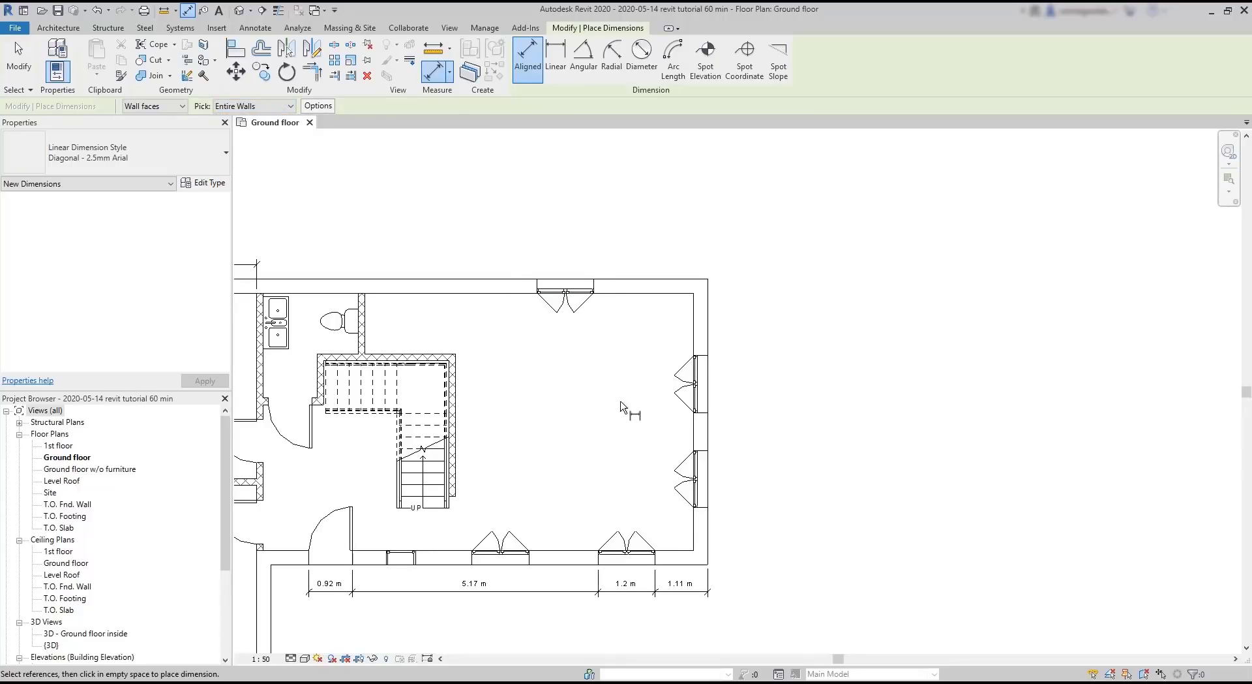
Step: Dimension the entire right exterior wall to the centers of its openings, excluding intersecting walls, with the chain placed outside the wall
{"action": "left_click", "coordinate": [328, 109]}
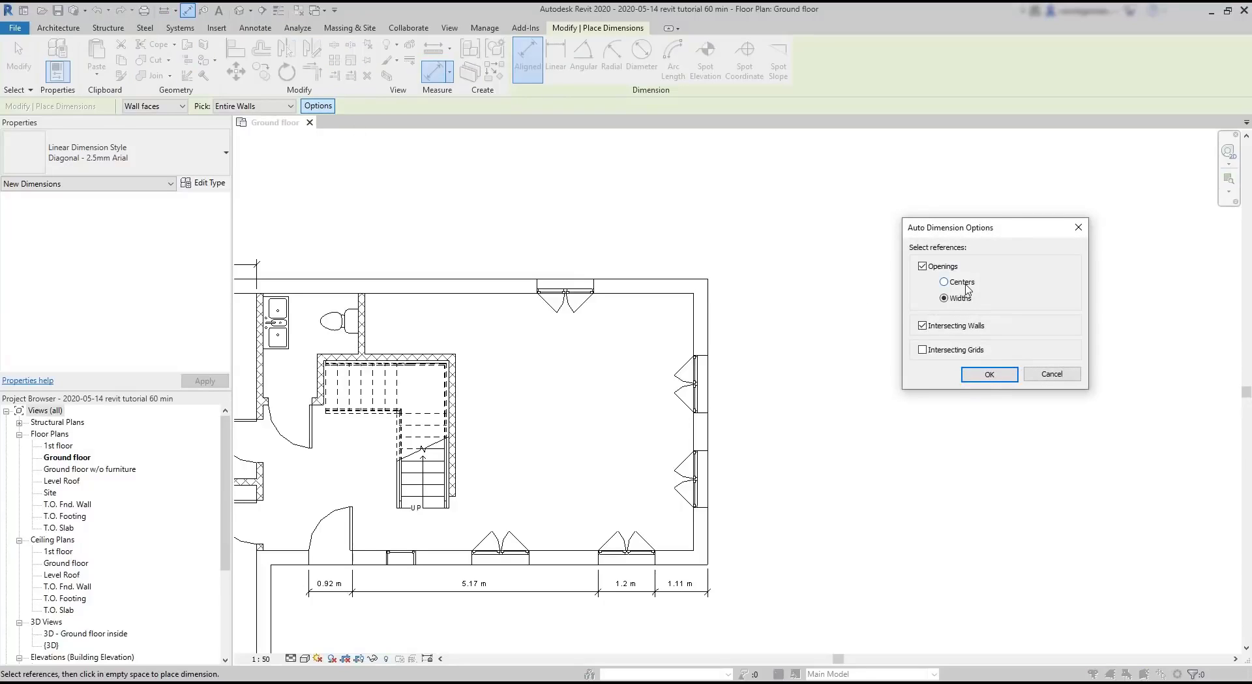
{"action": "left_click", "coordinate": [967, 288]}
{"action": "left_click", "coordinate": [923, 326]}
{"action": "left_click", "coordinate": [990, 375]}
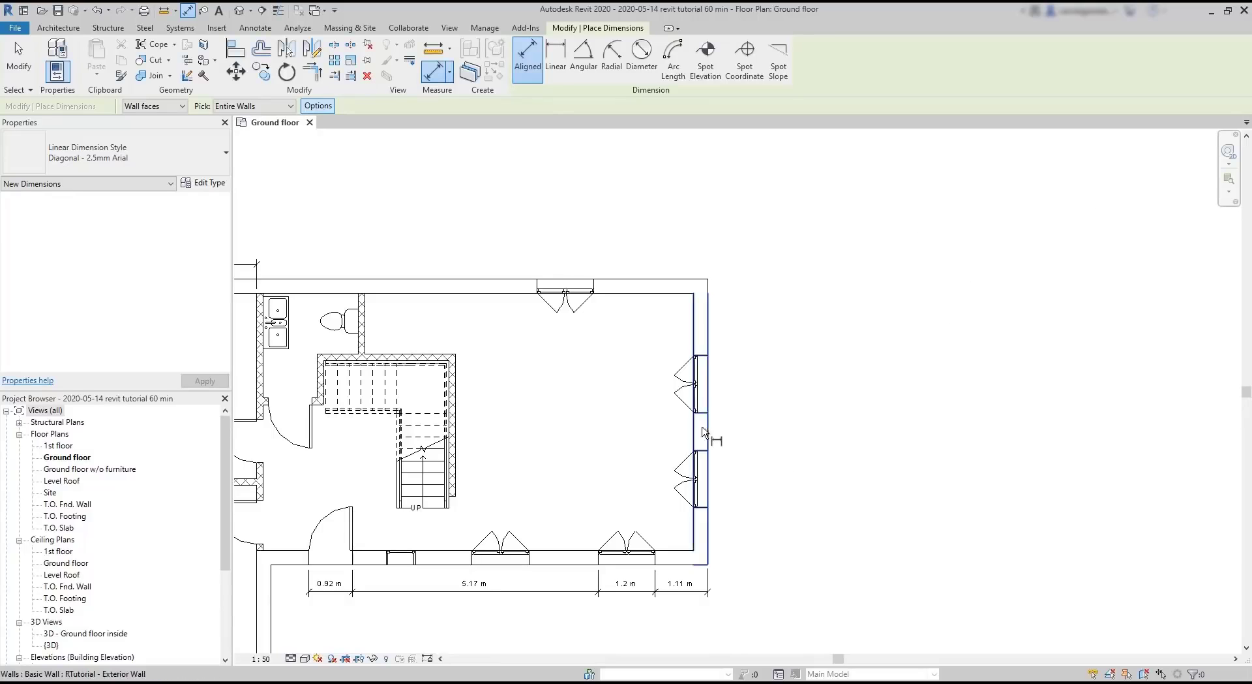
{"action": "left_click", "coordinate": [708, 432]}
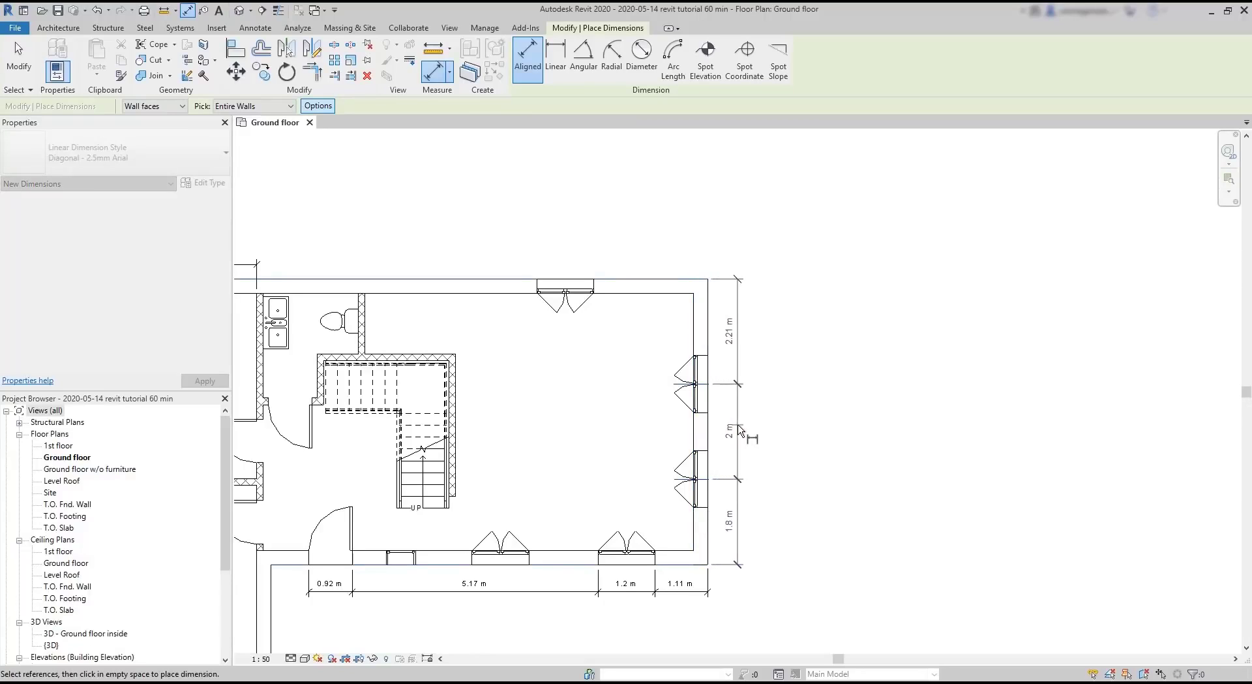
{"action": "left_click", "coordinate": [741, 430]}
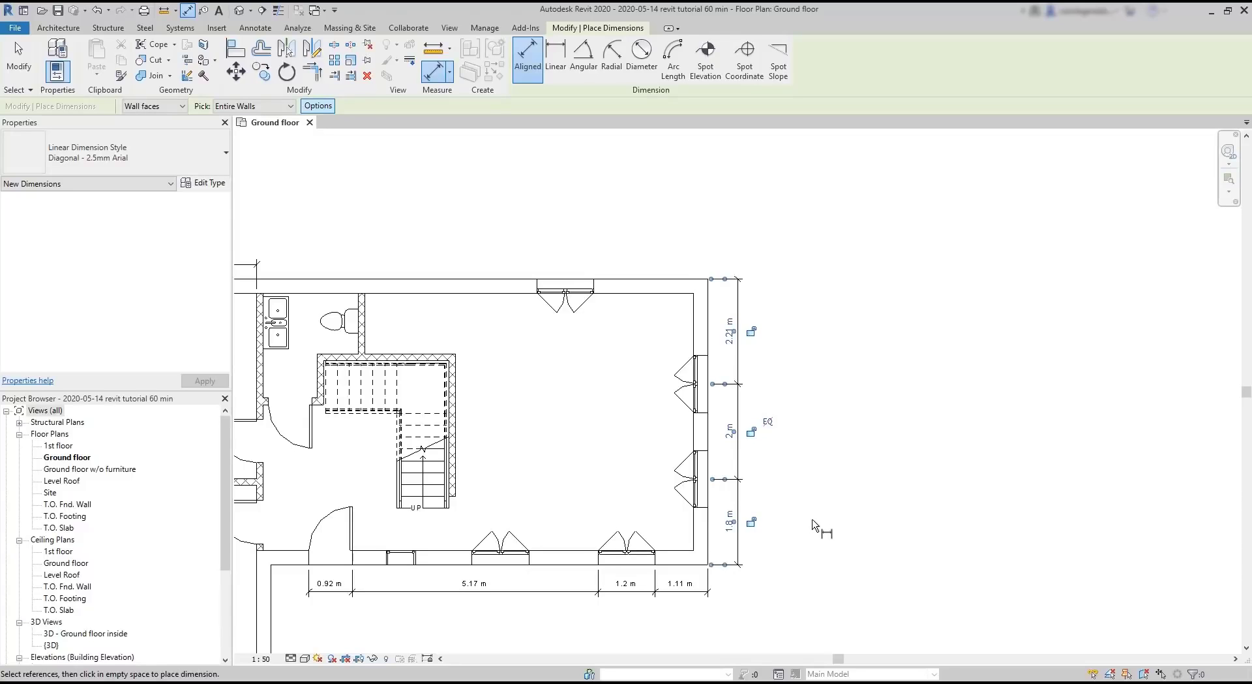
Step: Make the right wall chain's segments equal and move the upper exterior wall outward with the equality constraint active
{"action": "scroll", "coordinate": [816, 516], "scroll_direction": "up", "scroll_amount": 3}
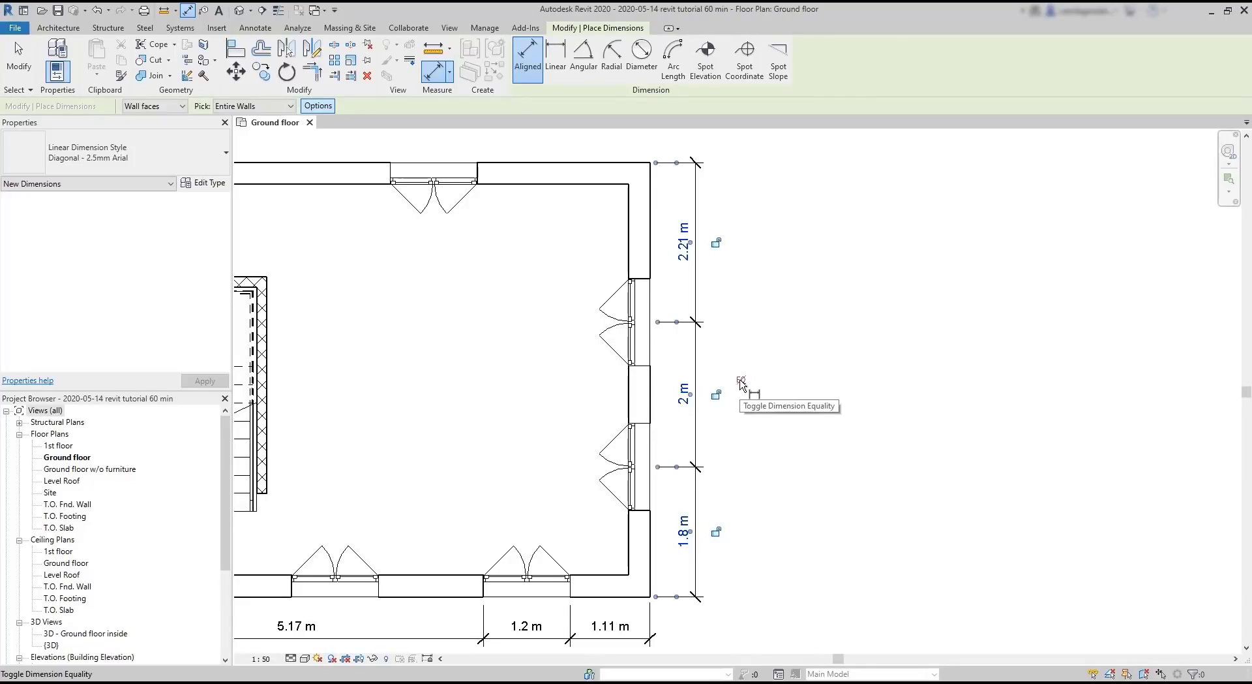
{"action": "left_click", "coordinate": [741, 382]}
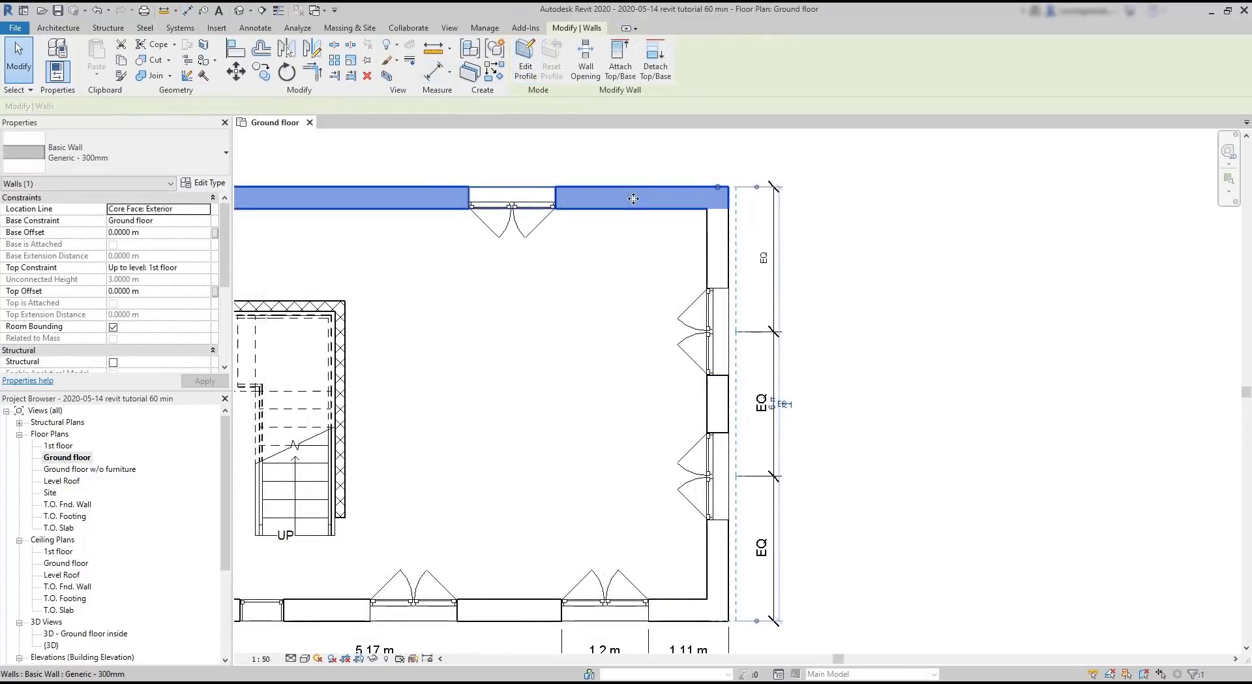
{"action": "left_click_drag", "start_coordinate": [634, 199], "coordinate": [629, 147]}
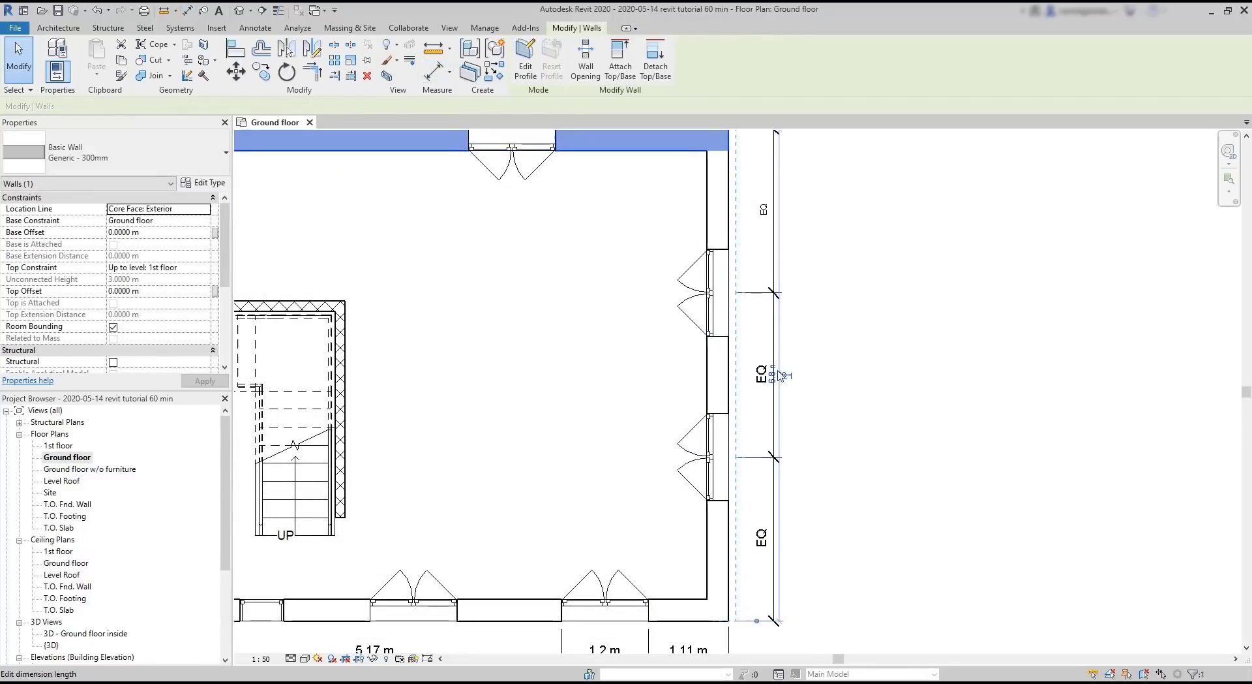
{"action": "scroll", "coordinate": [781, 375], "scroll_direction": "up", "scroll_amount": 5}
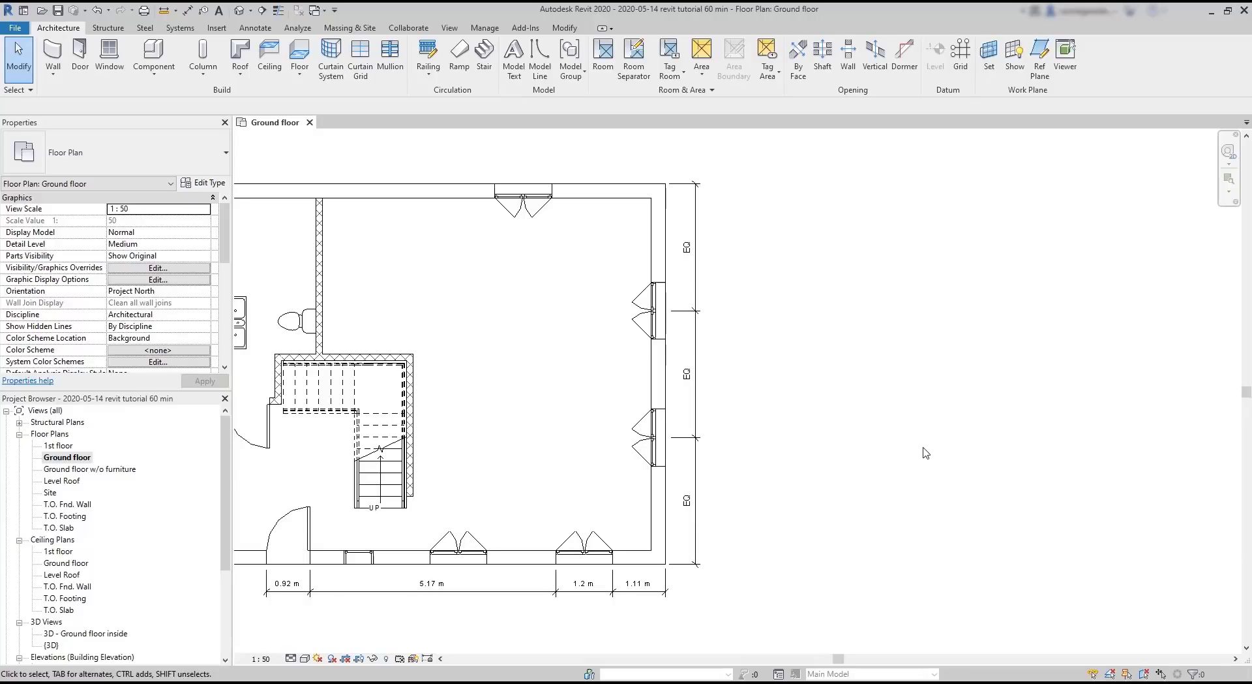
Step: Try turning off the EQ display of the right wall's dimension chain and toggling its equality constraint
{"action": "right_click", "coordinate": [698, 338]}
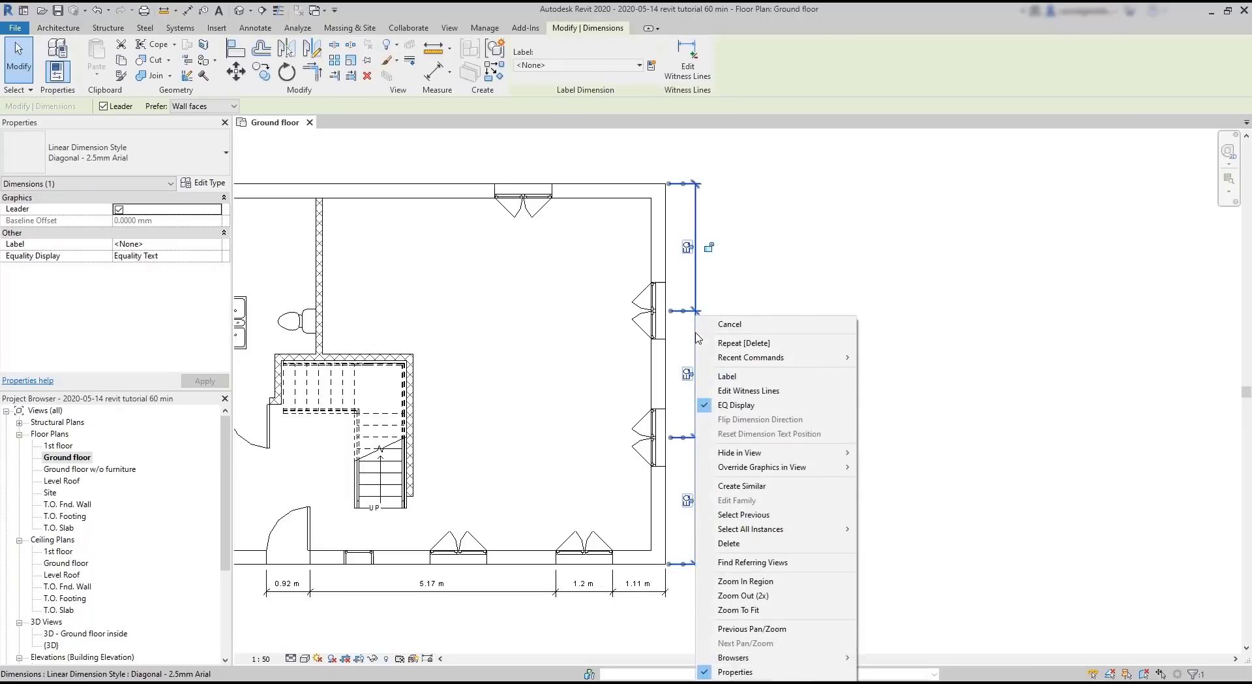
{"action": "left_click", "coordinate": [737, 405]}
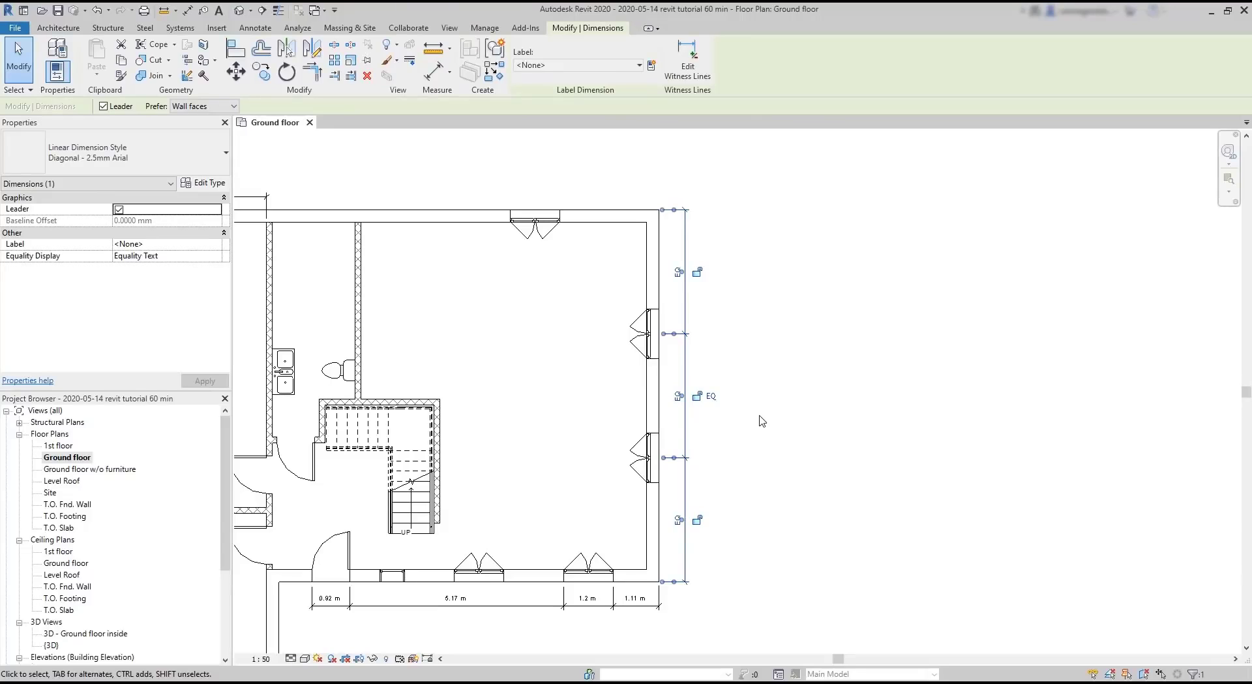
{"action": "left_click", "coordinate": [711, 398]}
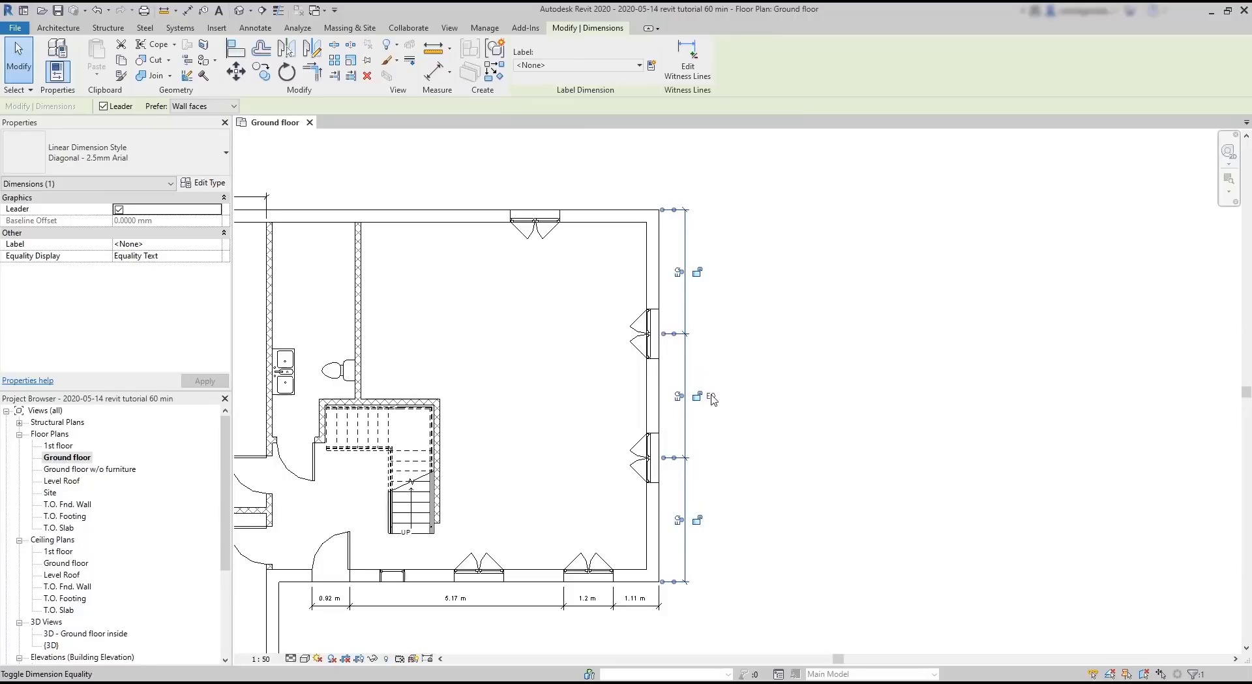
{"action": "left_click", "coordinate": [716, 429]}
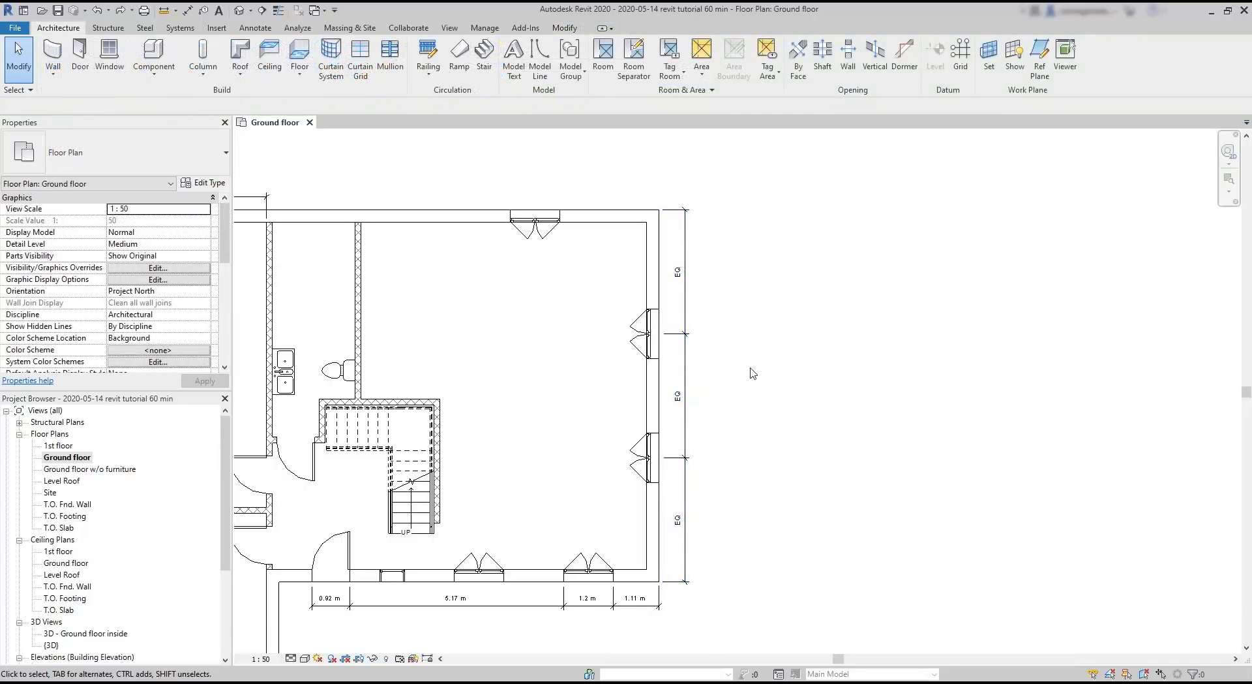
Step: Delete the right exterior wall's equal dimension chain and unconstrain the elements it controls
{"action": "left_click", "coordinate": [685, 383]}
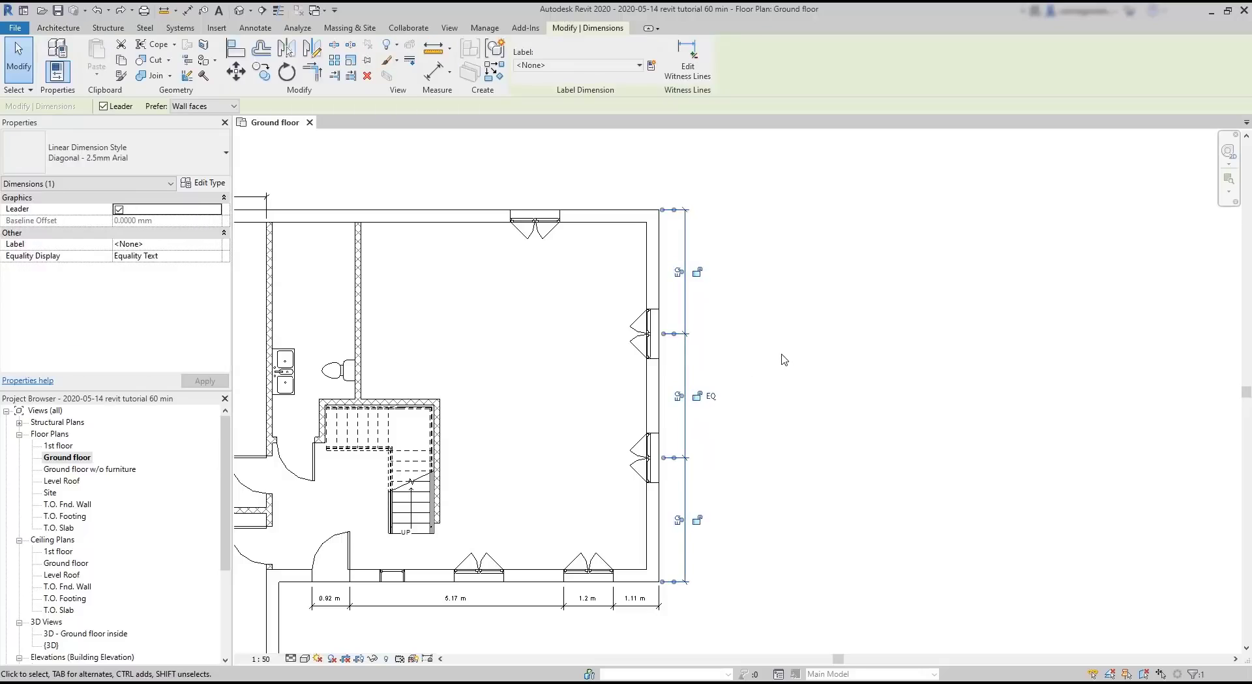
{"action": "key", "text": "Delete"}
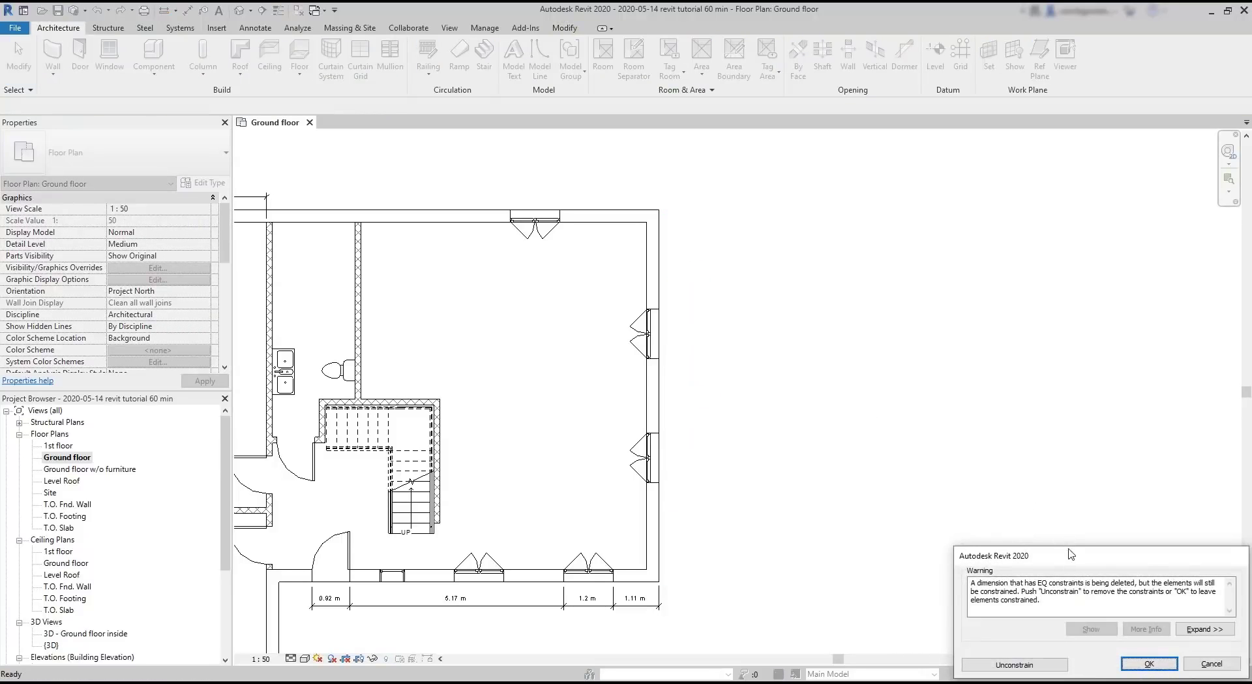
{"action": "left_click", "coordinate": [1047, 669]}
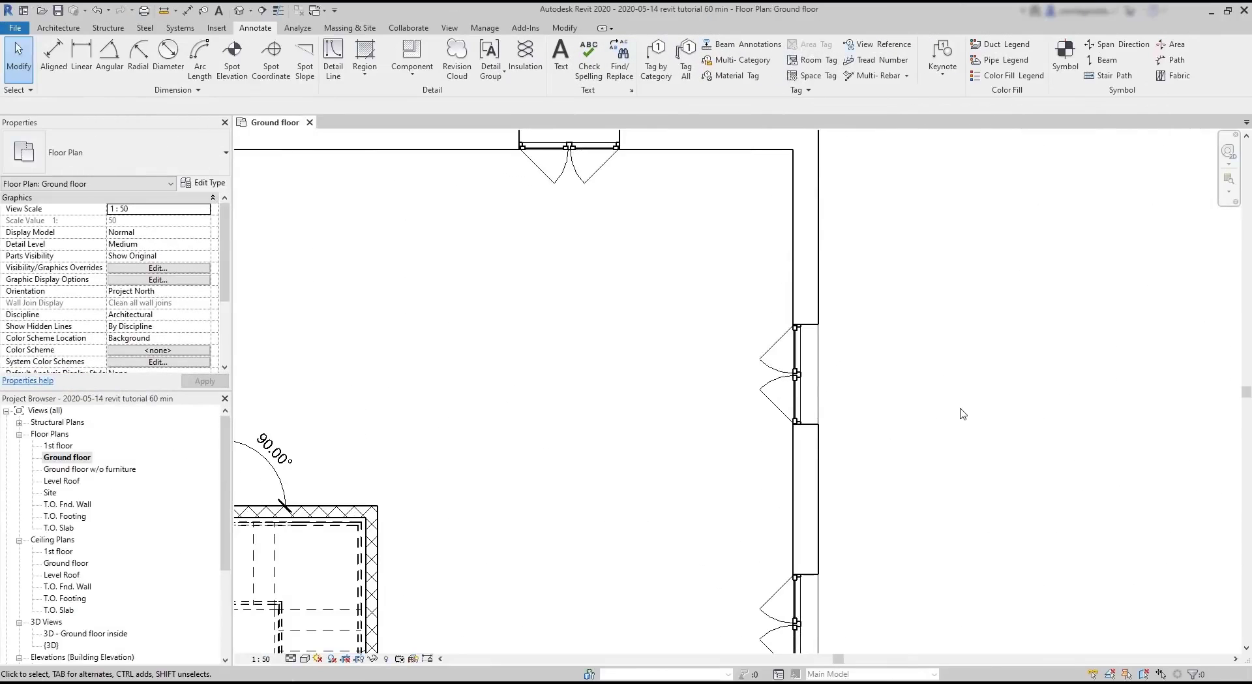
Step: Try to place a Linear dimension between the room's upper right inner corner and the near edge of the upper wall's window
{"action": "scroll", "coordinate": [925, 401], "scroll_direction": "down", "scroll_amount": 1}
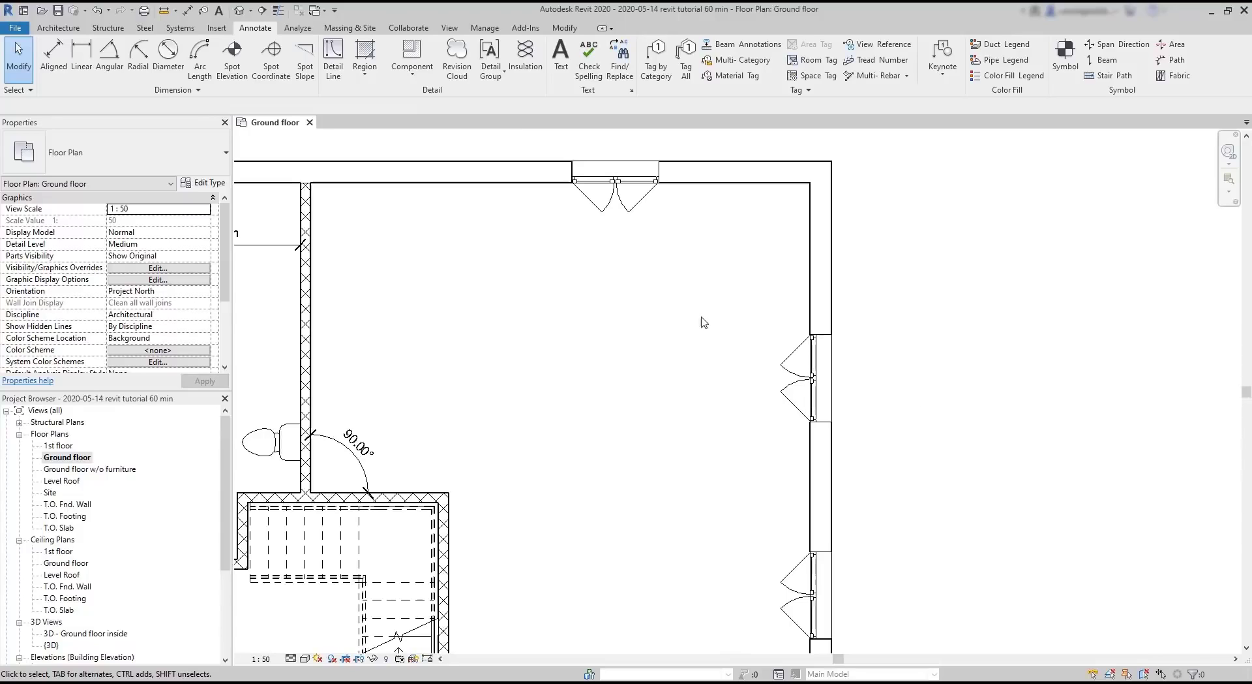
{"action": "left_click", "coordinate": [78, 49]}
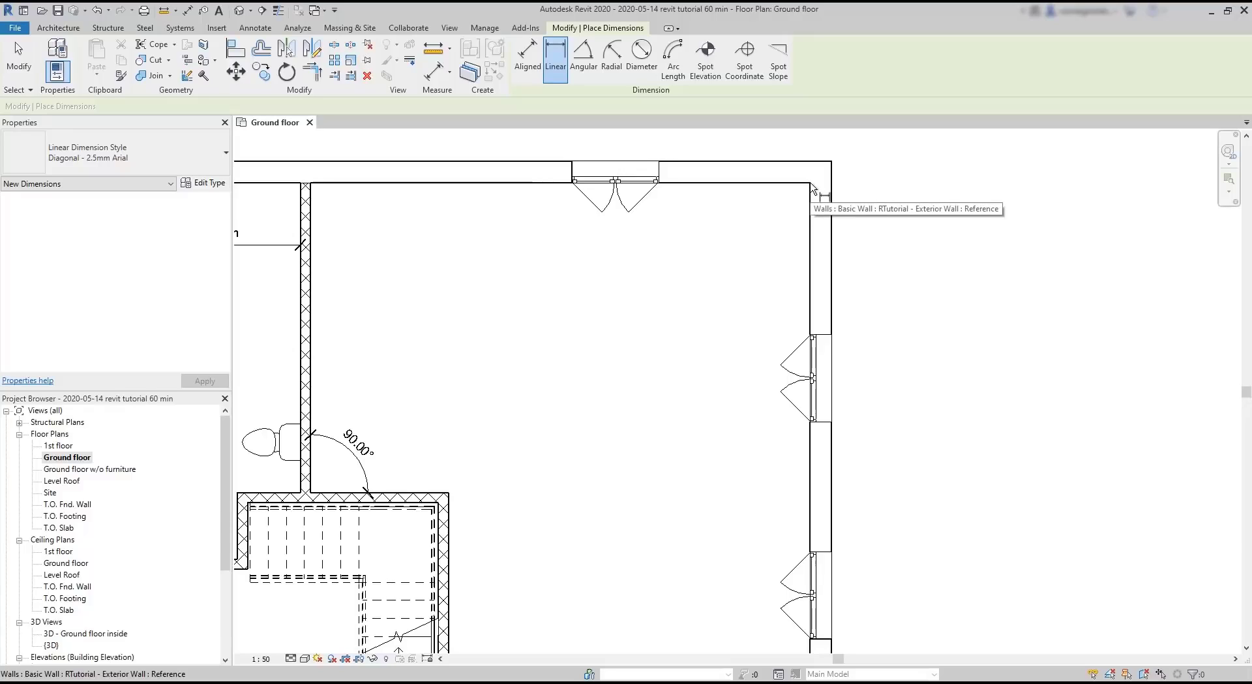
{"action": "left_click", "coordinate": [813, 190]}
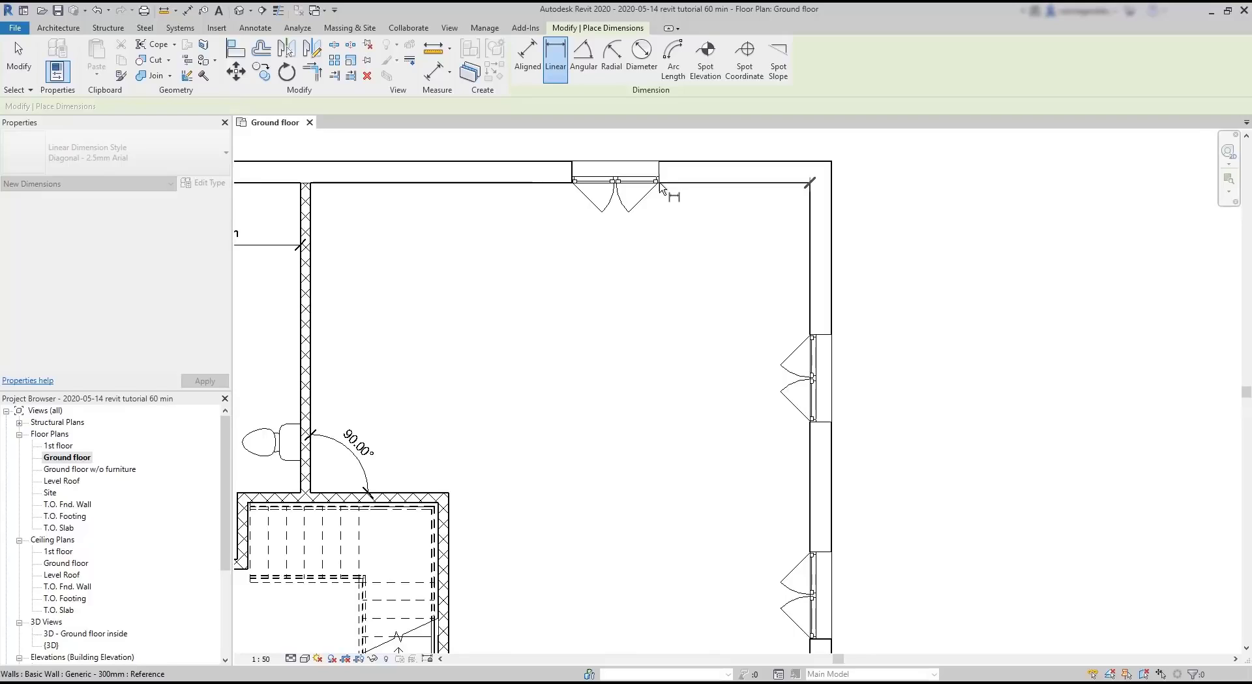
{"action": "left_click", "coordinate": [660, 187]}
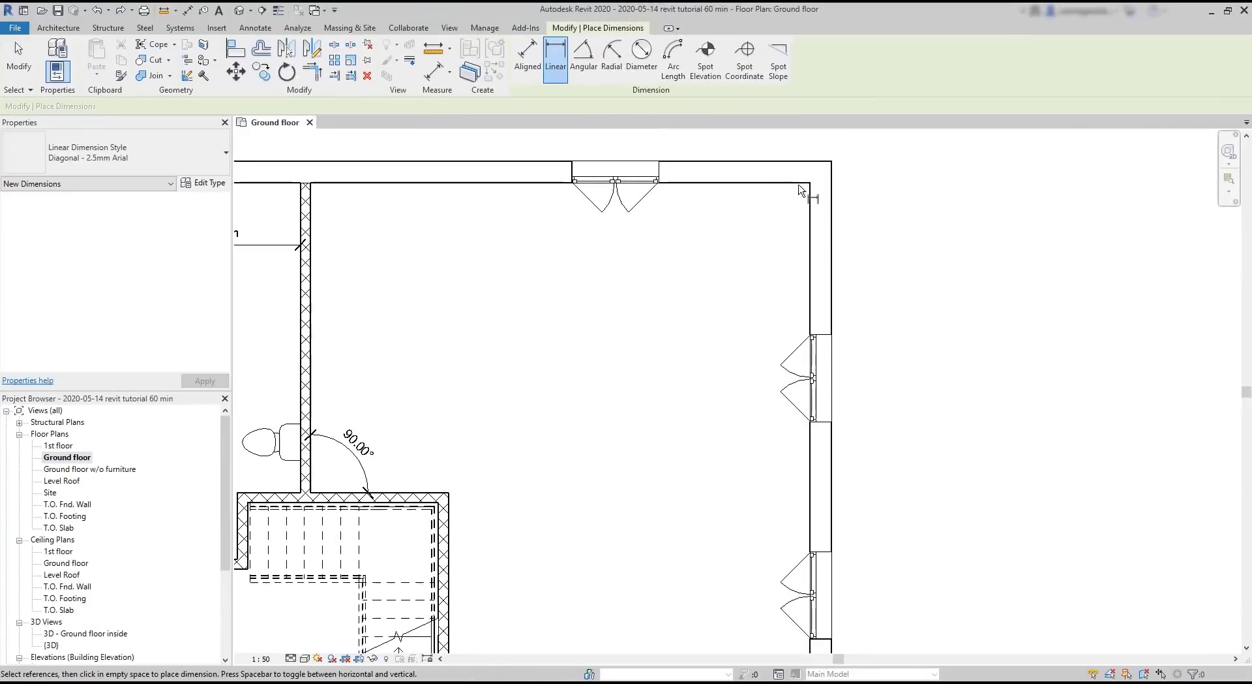
{"action": "left_click", "coordinate": [811, 188]}
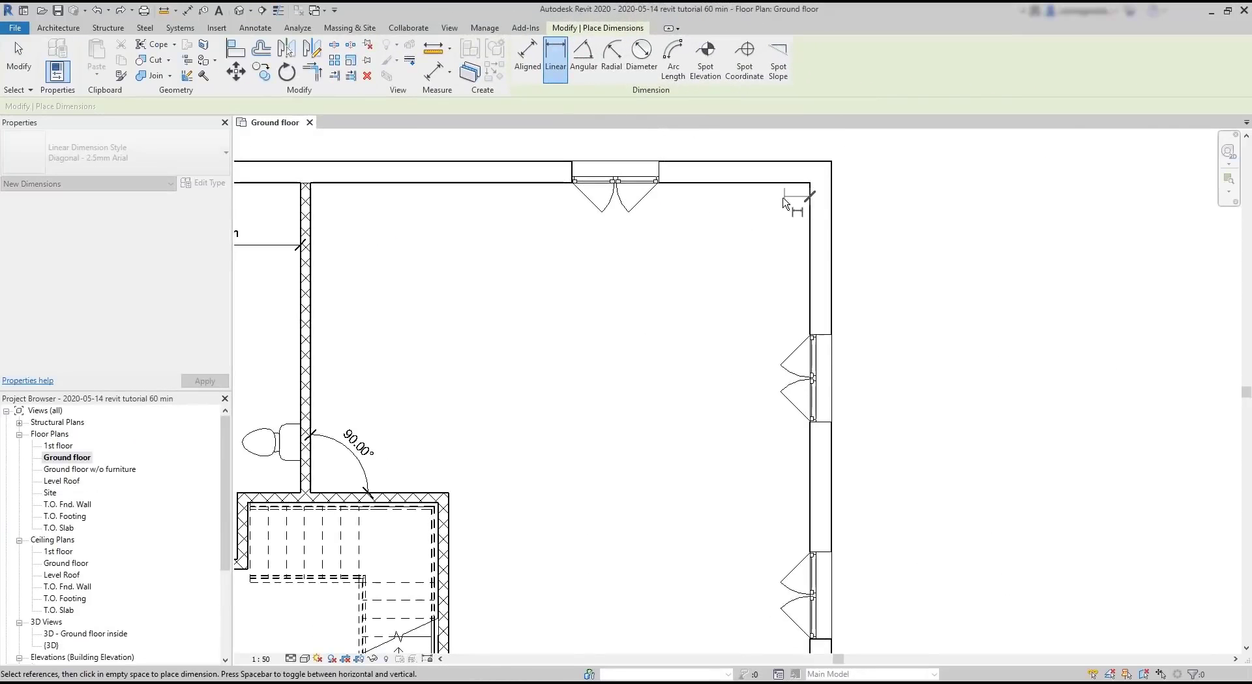
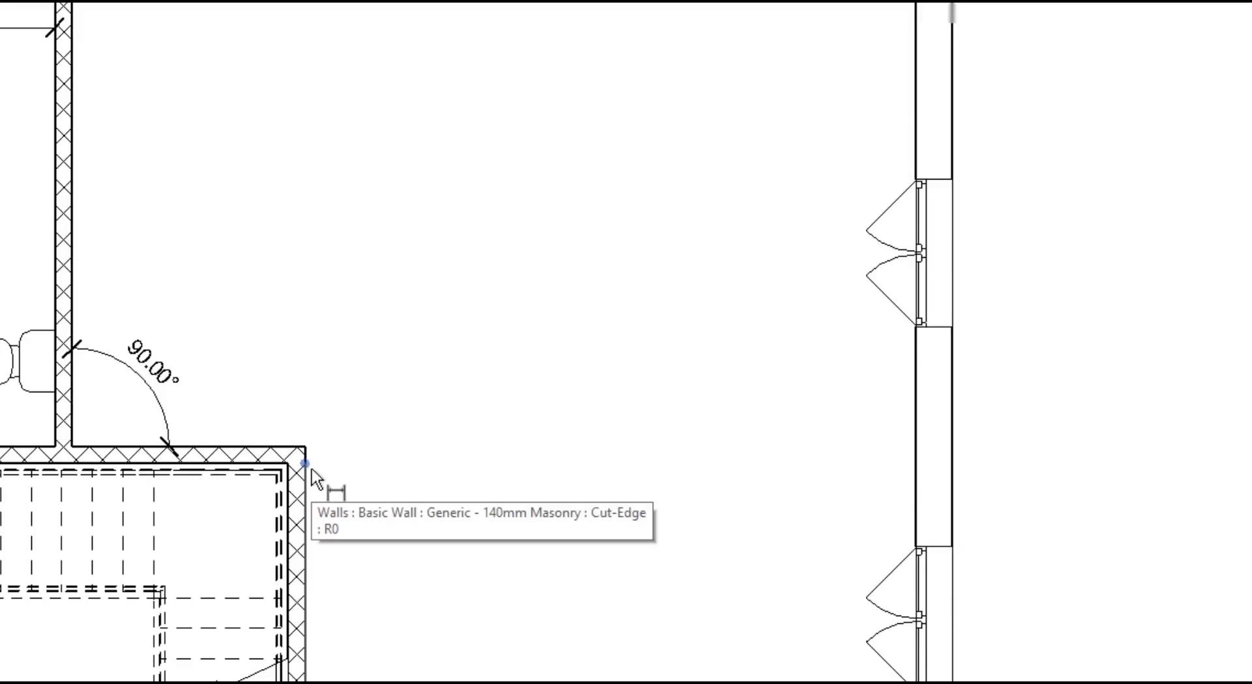
Step: Pick the stair enclosure's upper right corner and the lower edge of the right wall's upper window as Linear dimension references
{"action": "left_click", "coordinate": [335, 482]}
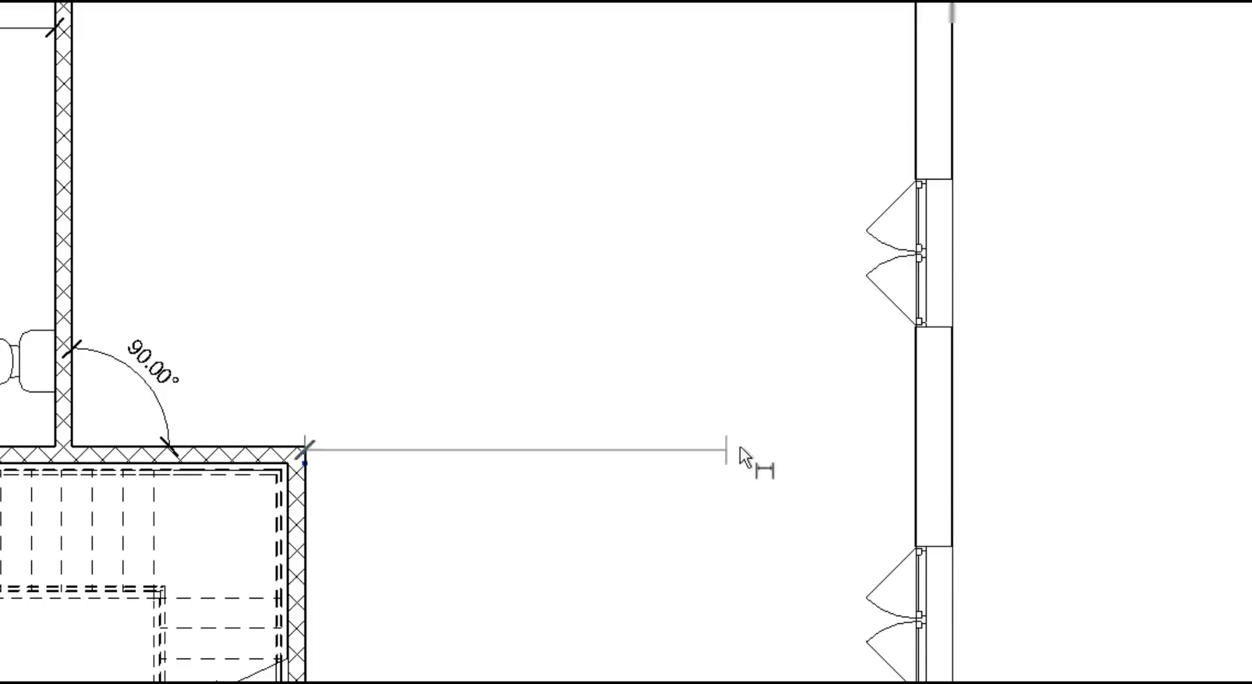
{"action": "left_click", "coordinate": [917, 329]}
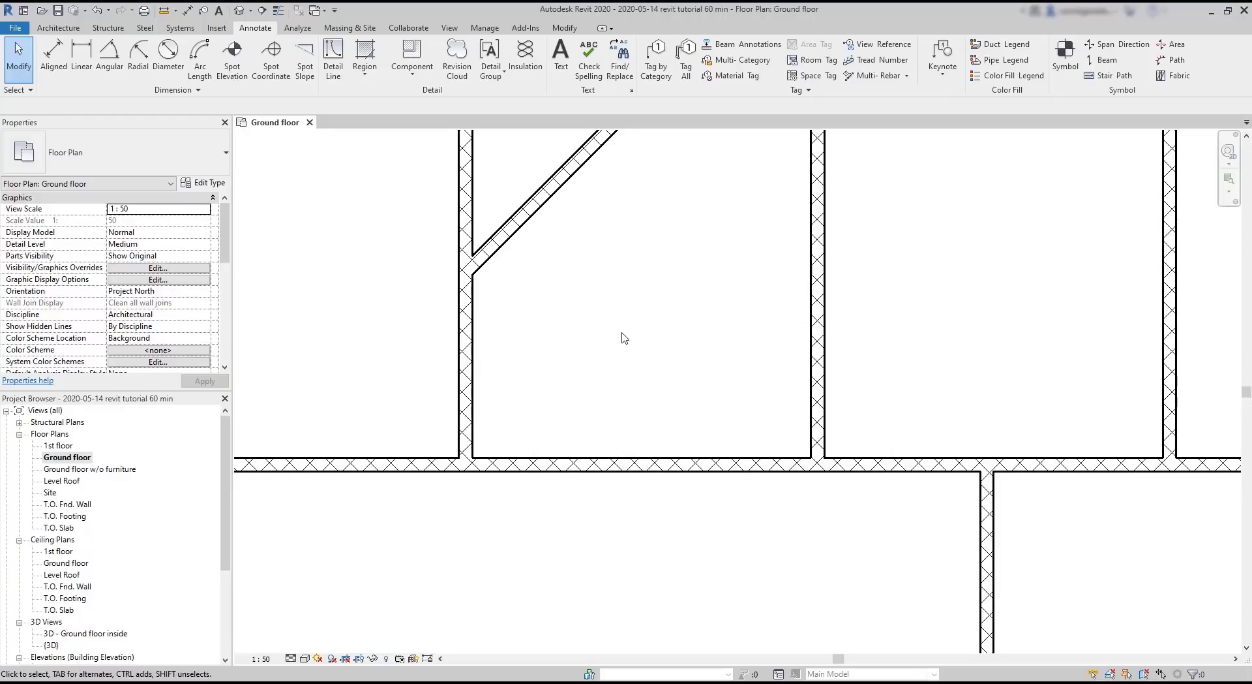
Step: Add an Angular dimension between the diagonal interior wall's lower face and the adjoining vertical wall below it
{"action": "left_click", "coordinate": [116, 56]}
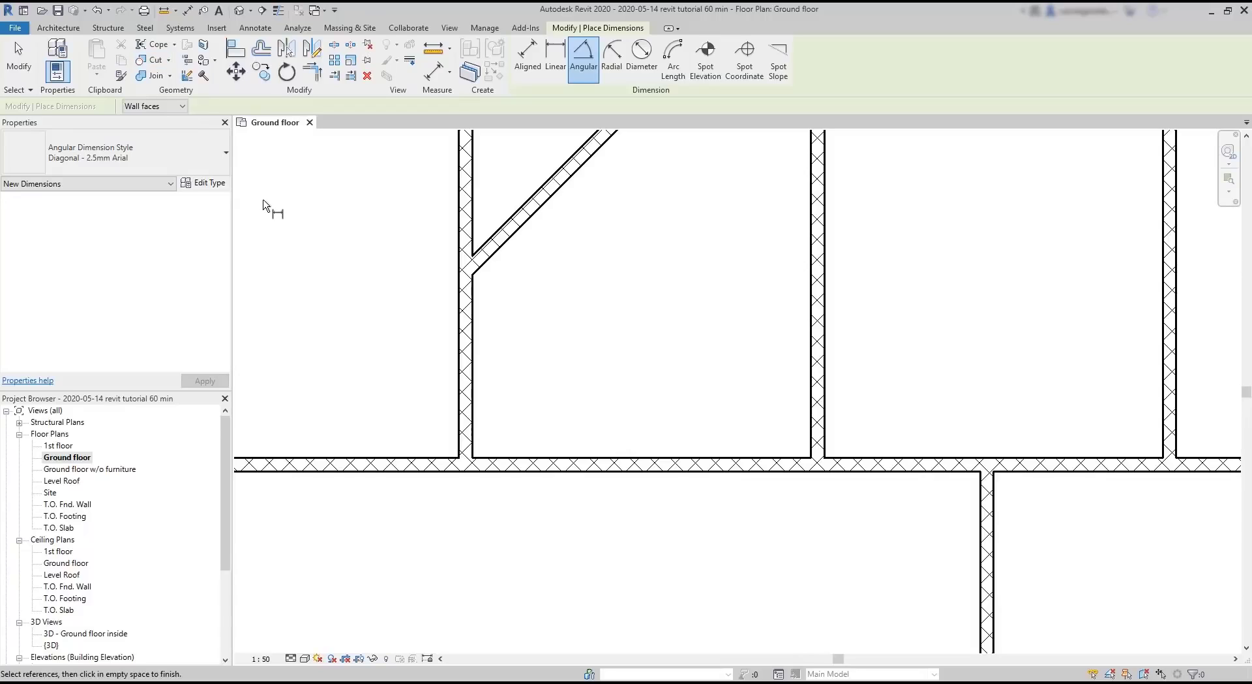
{"action": "left_click", "coordinate": [510, 243]}
{"action": "left_click", "coordinate": [477, 349]}
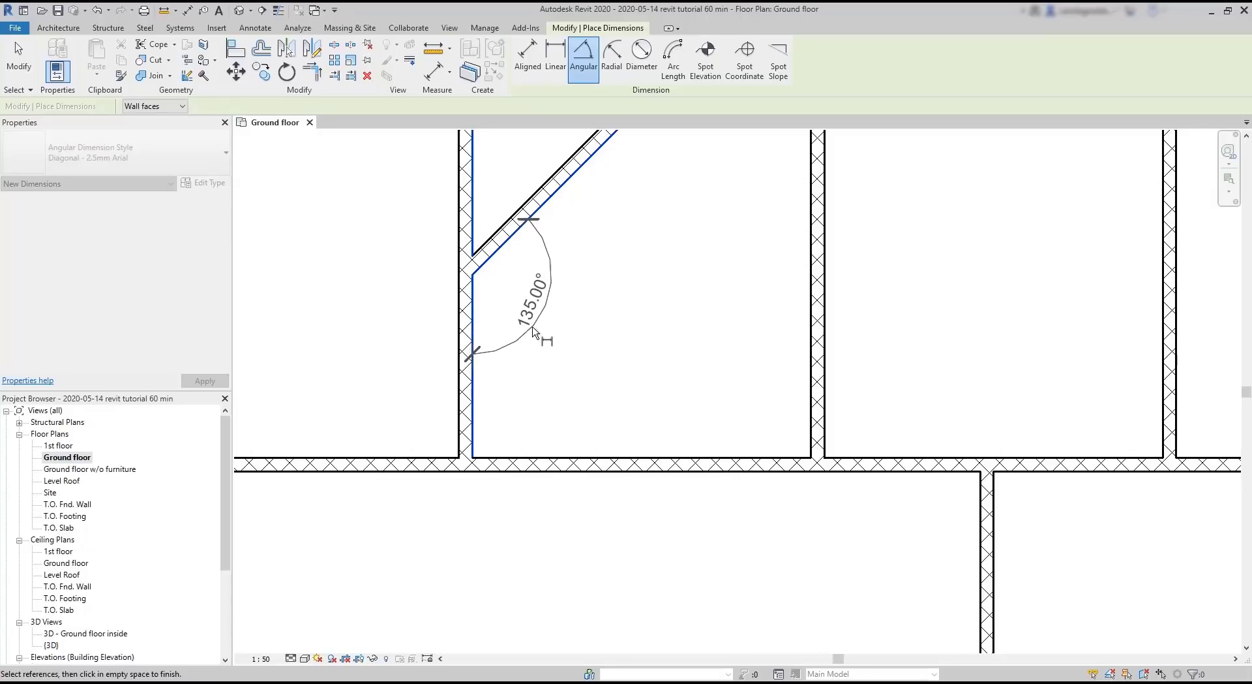
{"action": "left_click", "coordinate": [535, 297]}
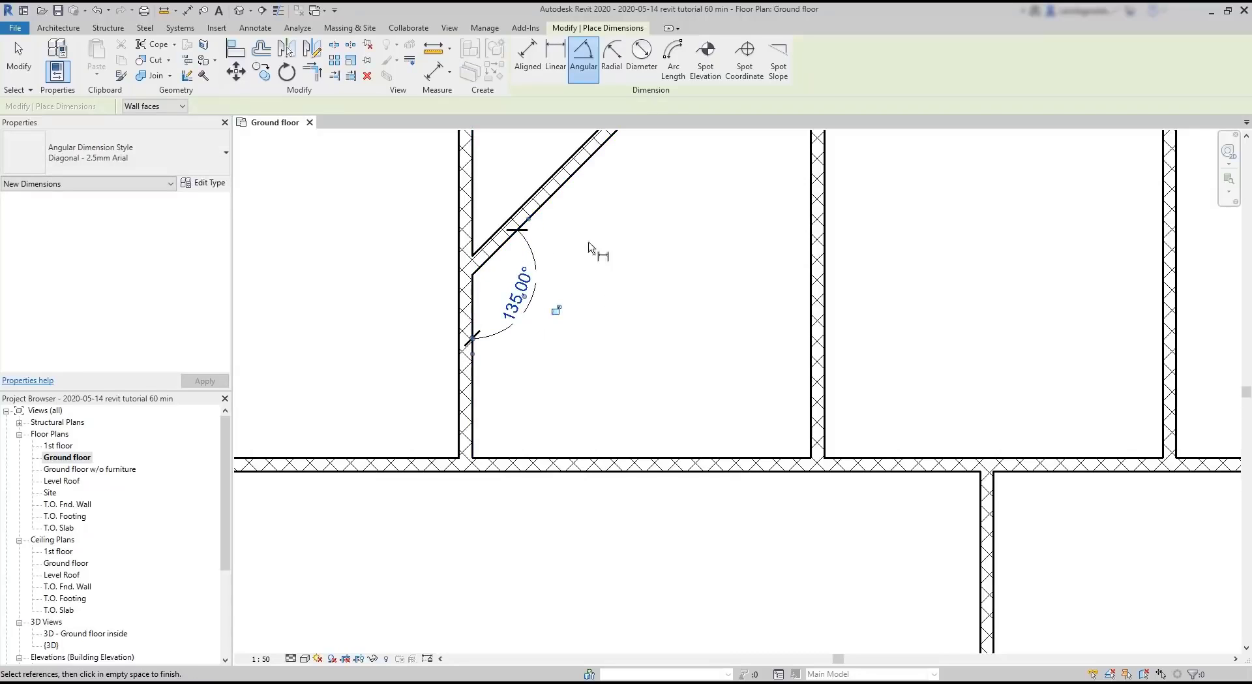
Step: Add Angular dimensions between the diagonal wall's upper face and the vertical wall, and at the corner of the middle vertical and horizontal walls
{"action": "left_click", "coordinate": [551, 186]}
{"action": "left_click", "coordinate": [476, 186]}
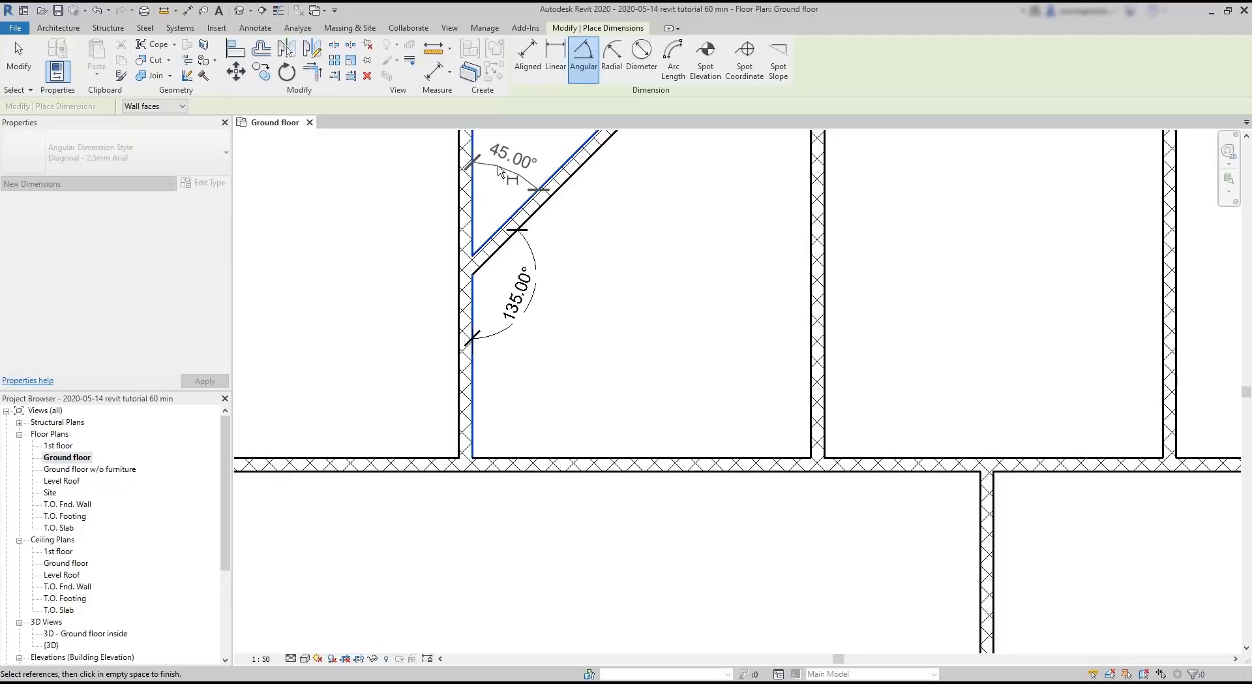
{"action": "left_click", "coordinate": [501, 168]}
{"action": "left_click", "coordinate": [825, 393]}
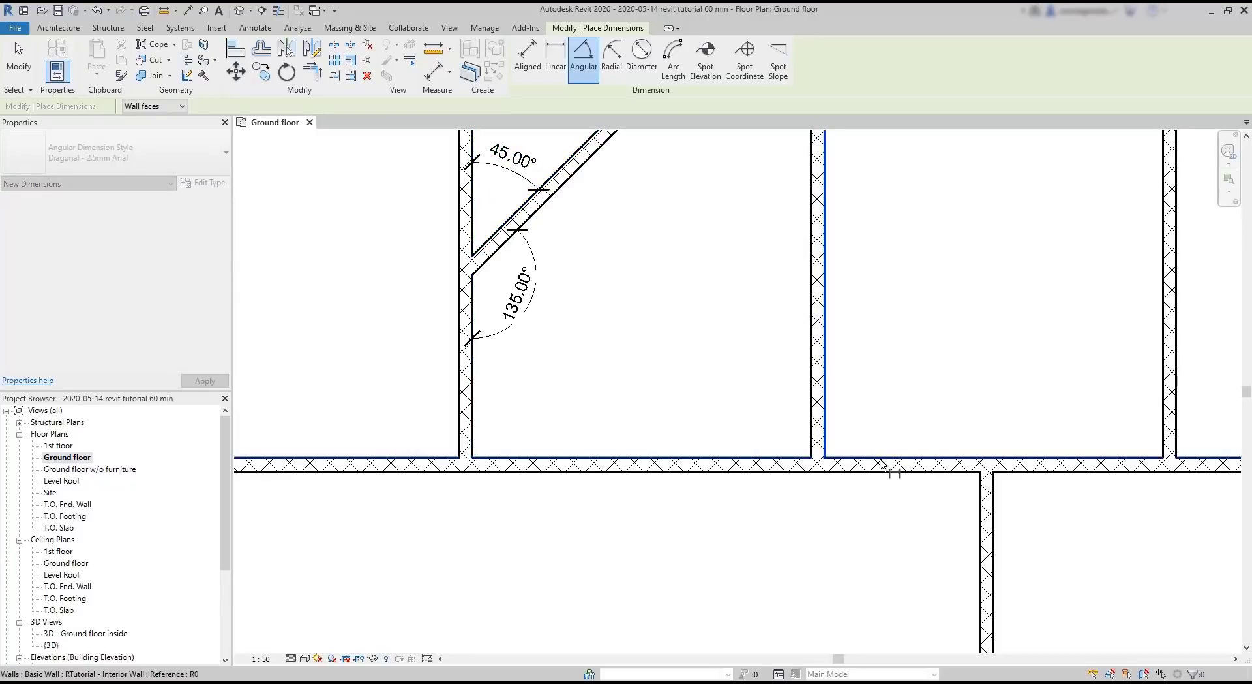
{"action": "left_click", "coordinate": [886, 458]}
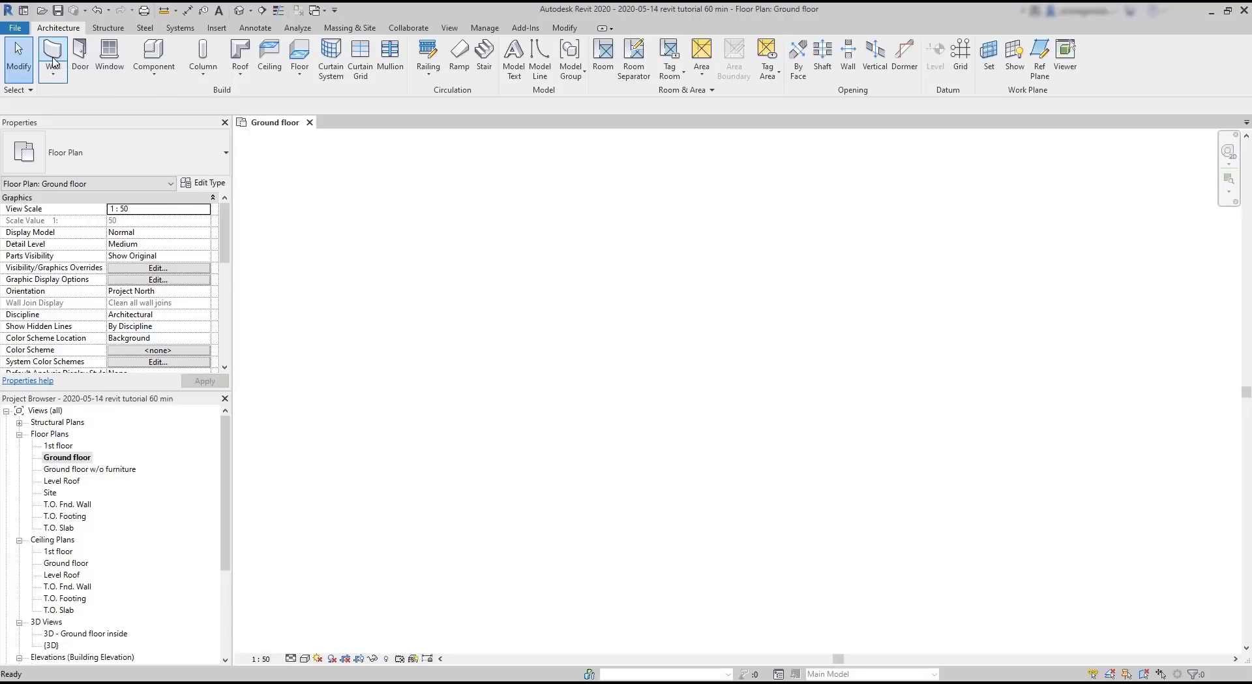
Step: Draw a circular RTutorial - Interior Wall with an inner radius of about 1.26 m in an empty area of the plan
{"action": "left_click", "coordinate": [53, 52]}
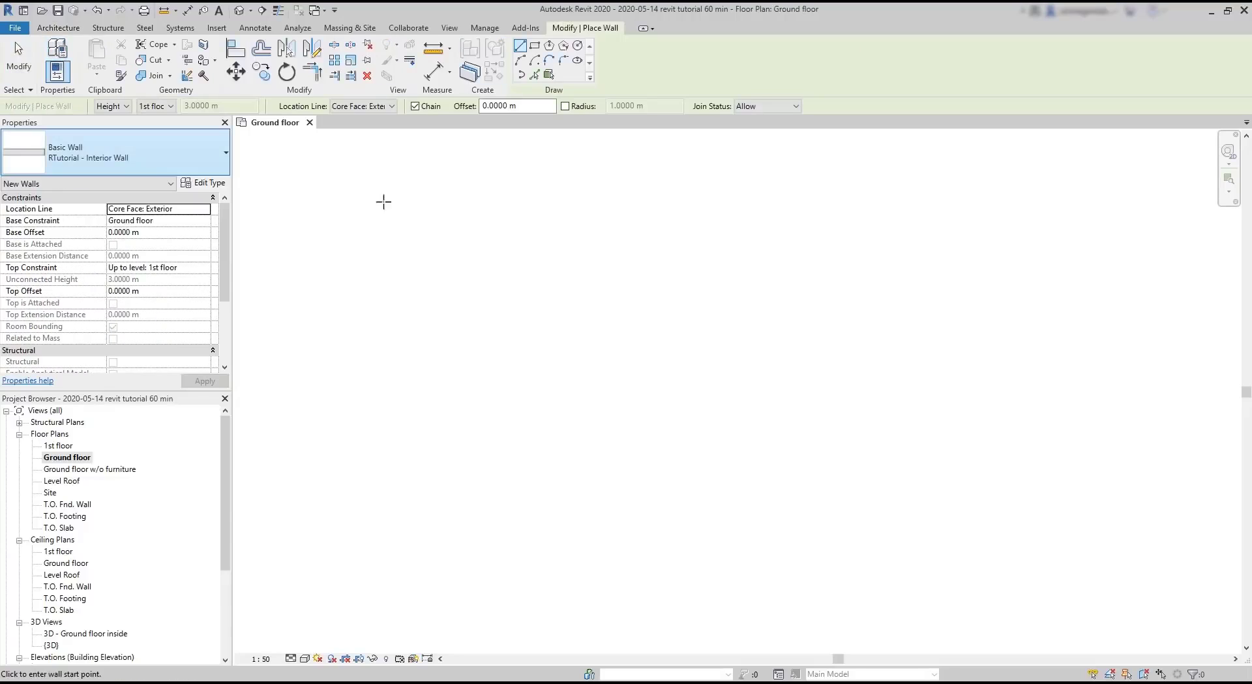
{"action": "left_click", "coordinate": [577, 45]}
{"action": "left_click", "coordinate": [682, 336]}
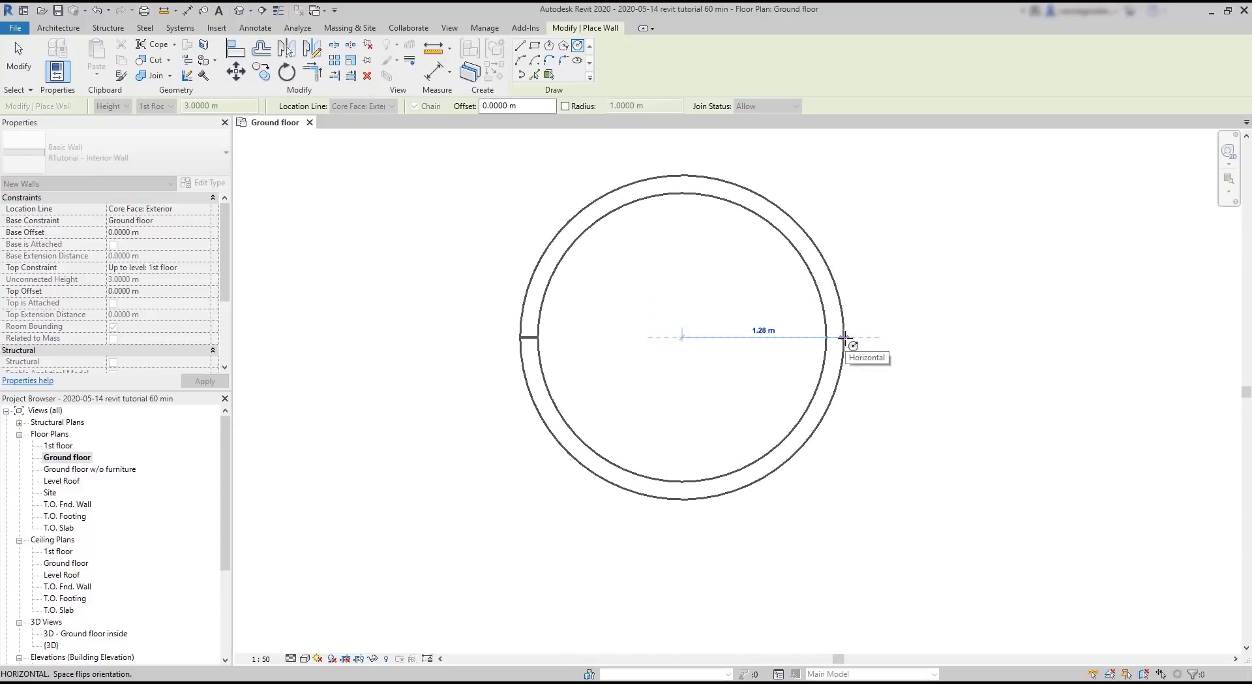
{"action": "left_click", "coordinate": [860, 337]}
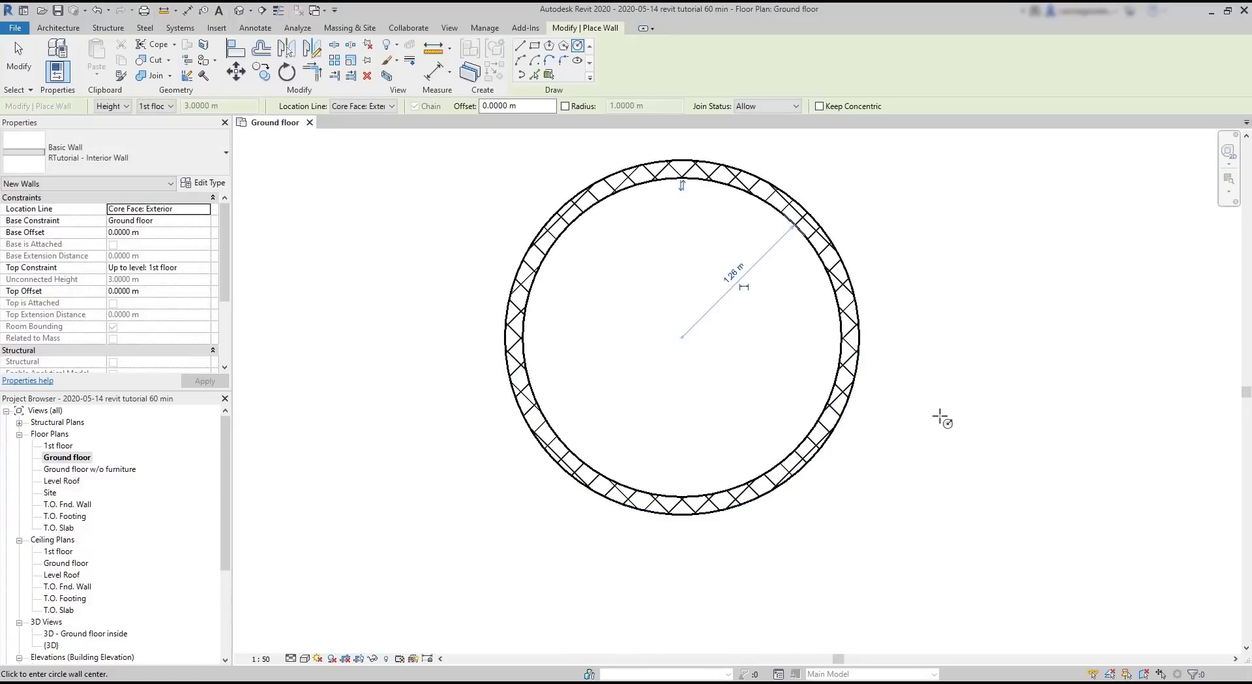
Step: Add a Radial dimension to the circular wall's inner face, placed inside the circle toward the upper right
{"action": "left_click", "coordinate": [254, 30]}
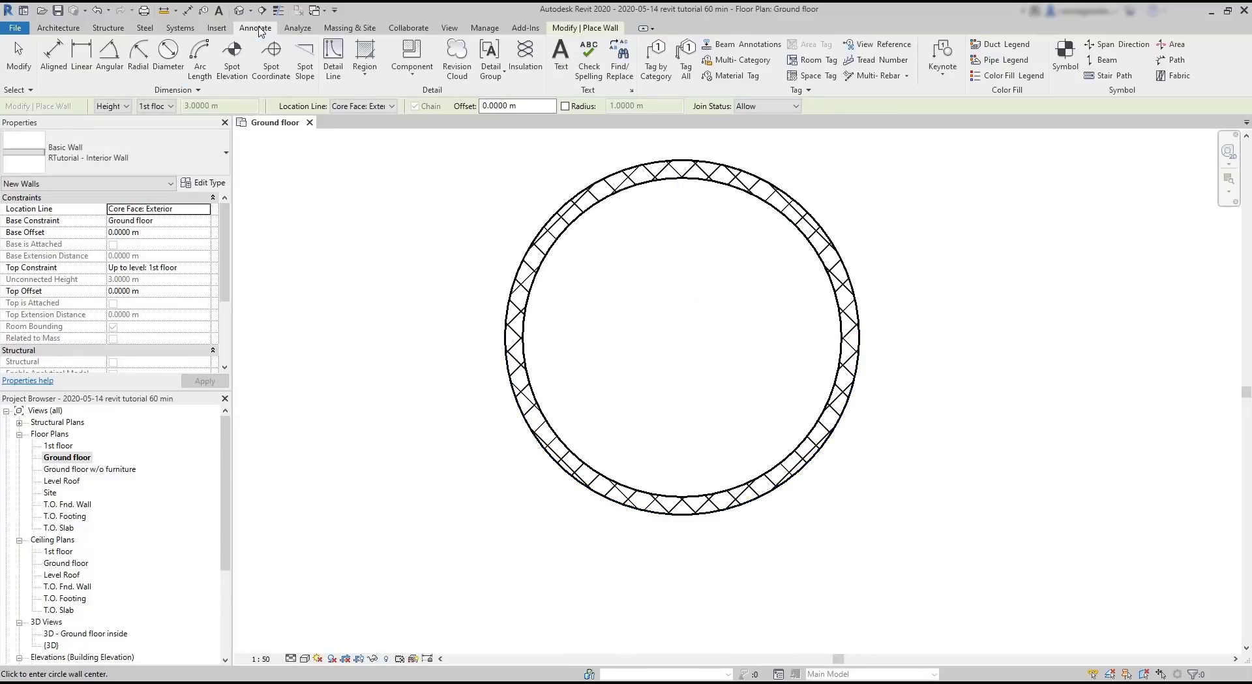
{"action": "left_click", "coordinate": [139, 56]}
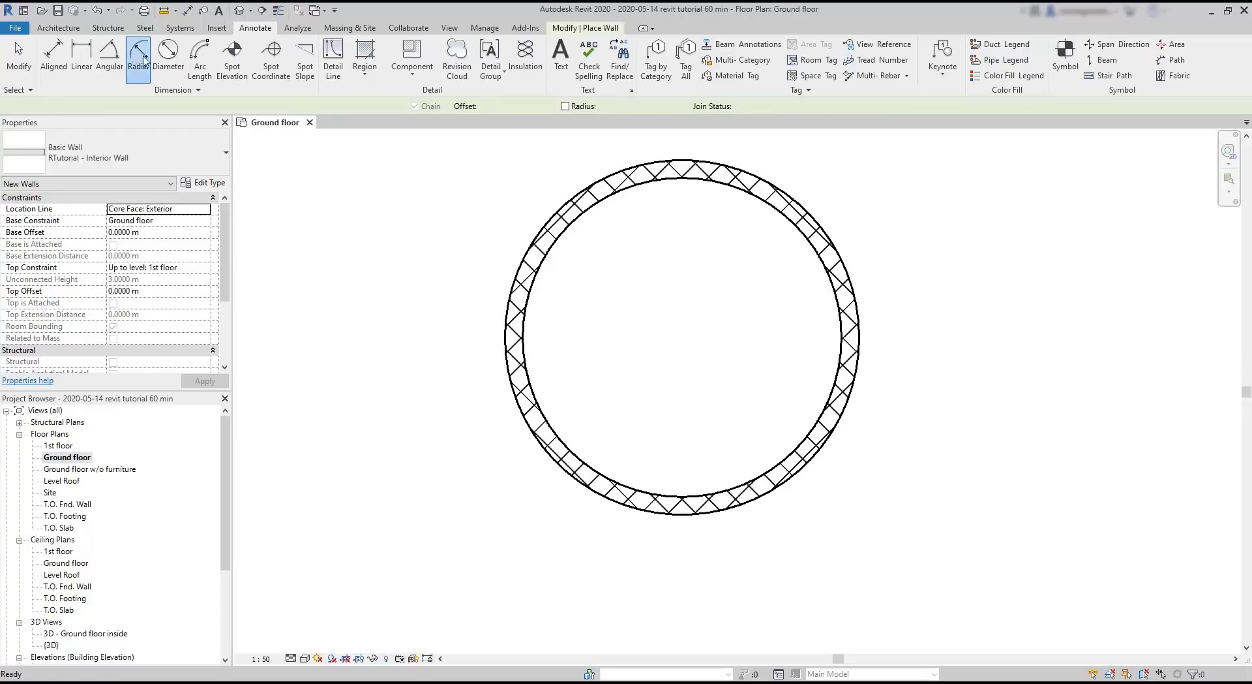
{"action": "left_click", "coordinate": [827, 264]}
{"action": "left_click", "coordinate": [805, 264]}
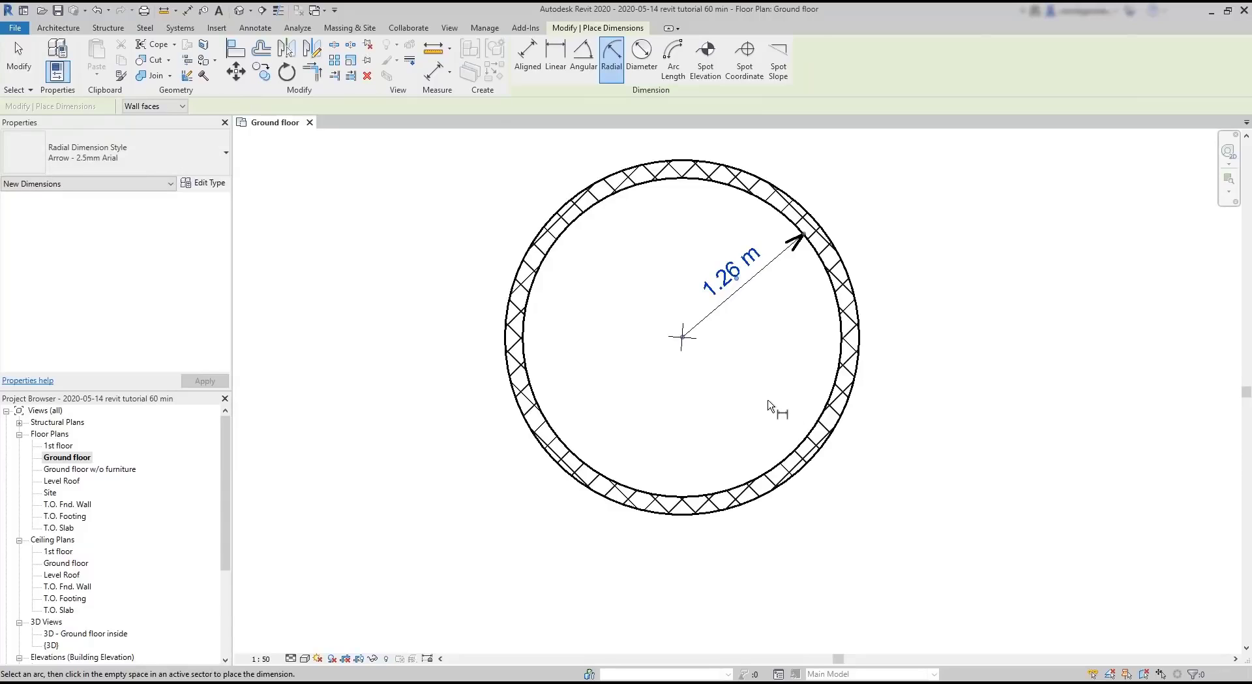
Step: Place a Diameter dimension on the outer face of the circular wall and undo it
{"action": "left_click", "coordinate": [255, 27]}
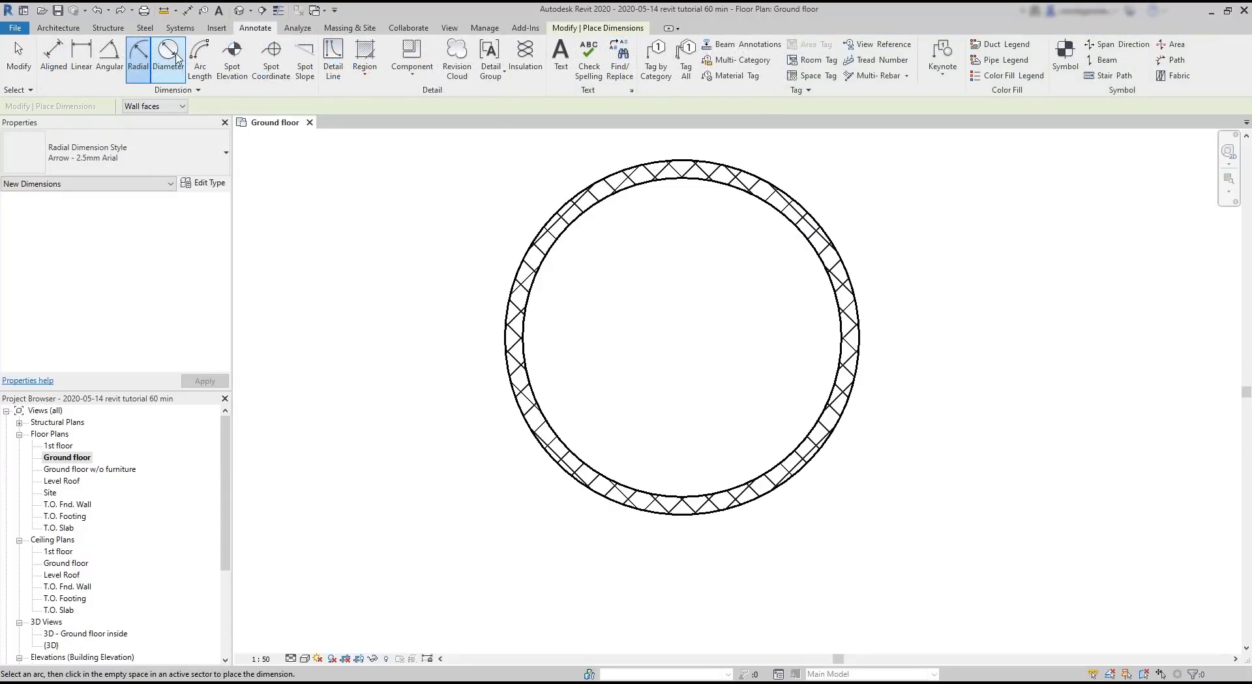
{"action": "left_click", "coordinate": [168, 58]}
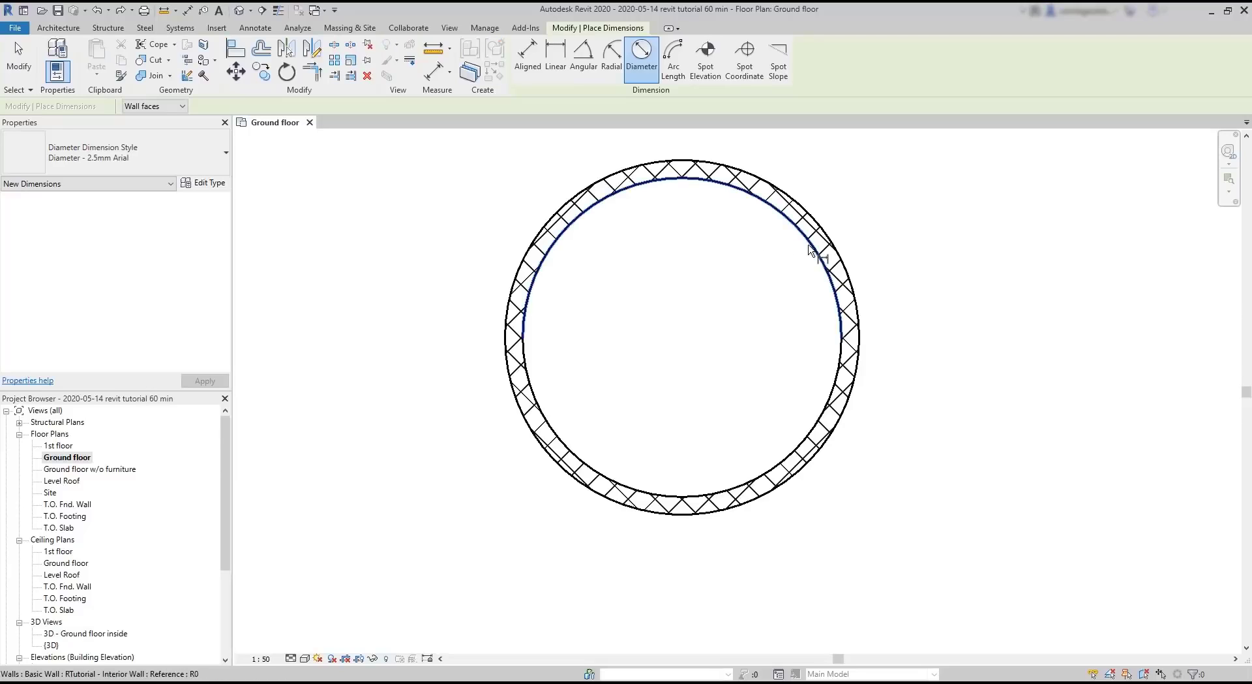
{"action": "left_click", "coordinate": [830, 250]}
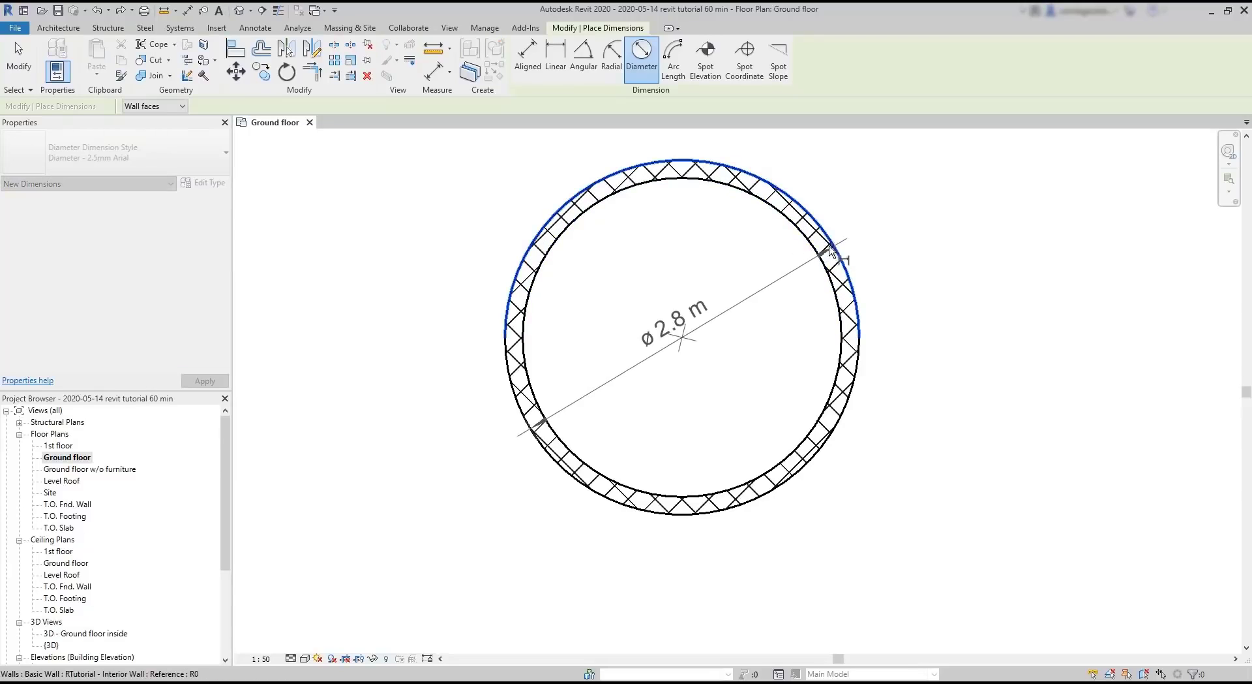
{"action": "left_click", "coordinate": [833, 253]}
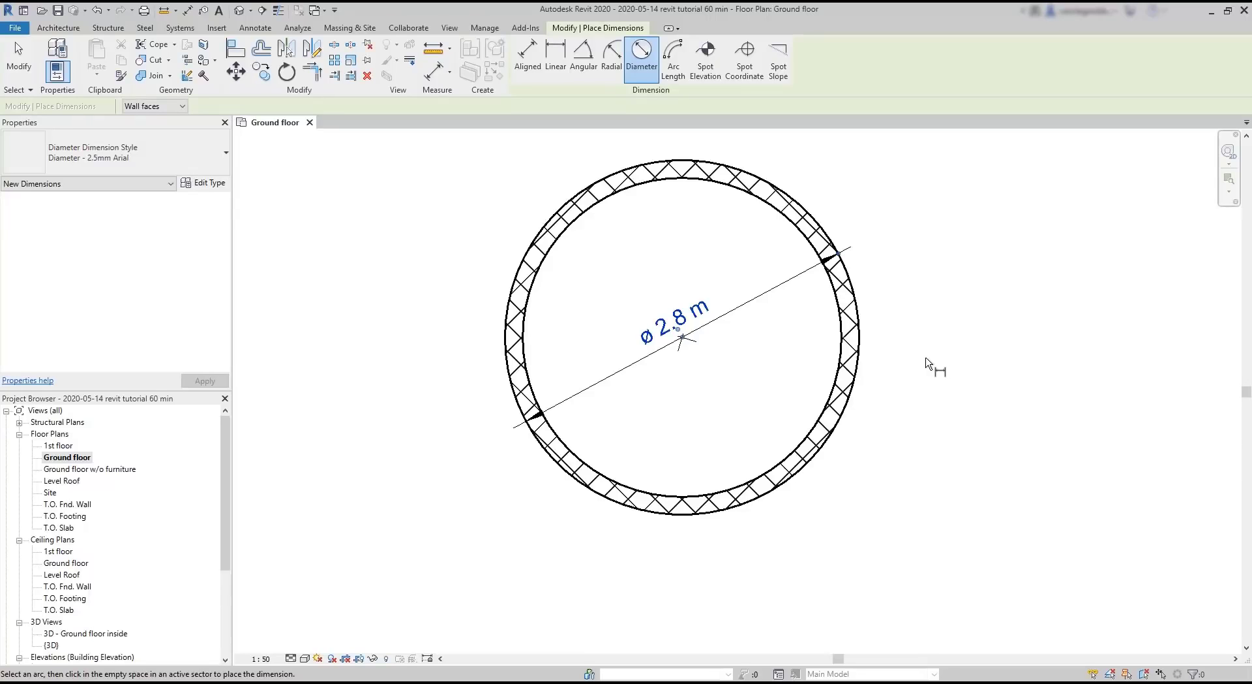
{"action": "key", "text": "ctrl+z"}
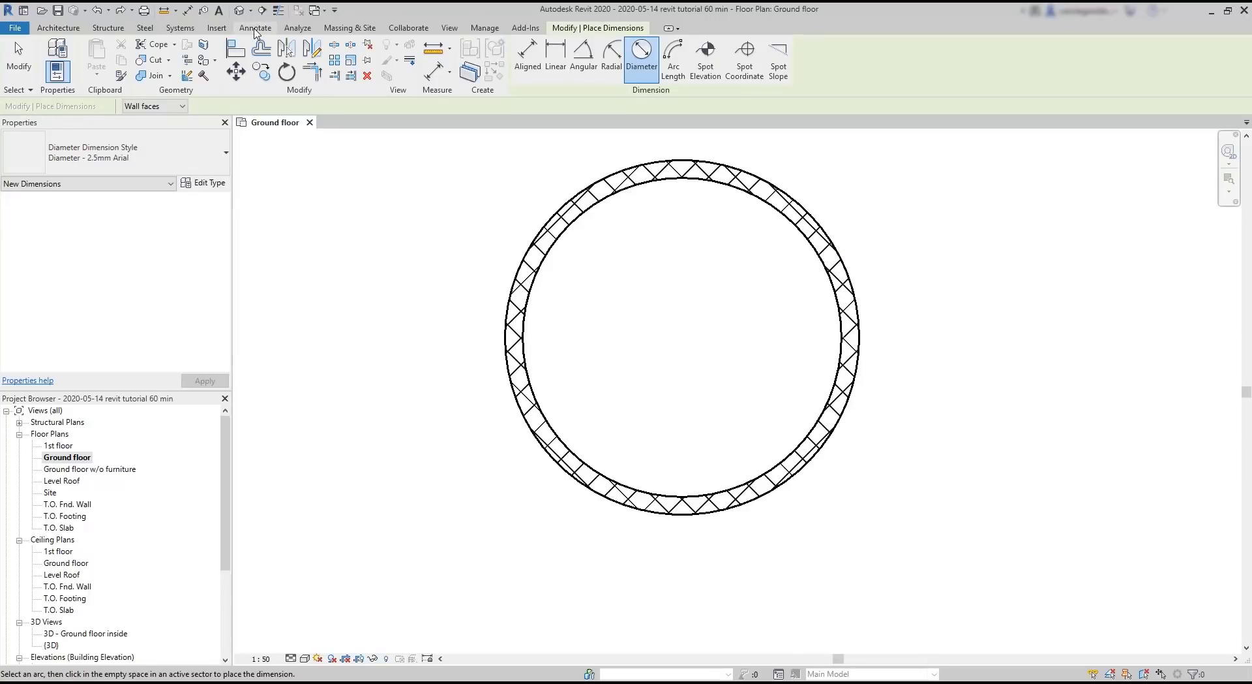
{"action": "left_click", "coordinate": [254, 28]}
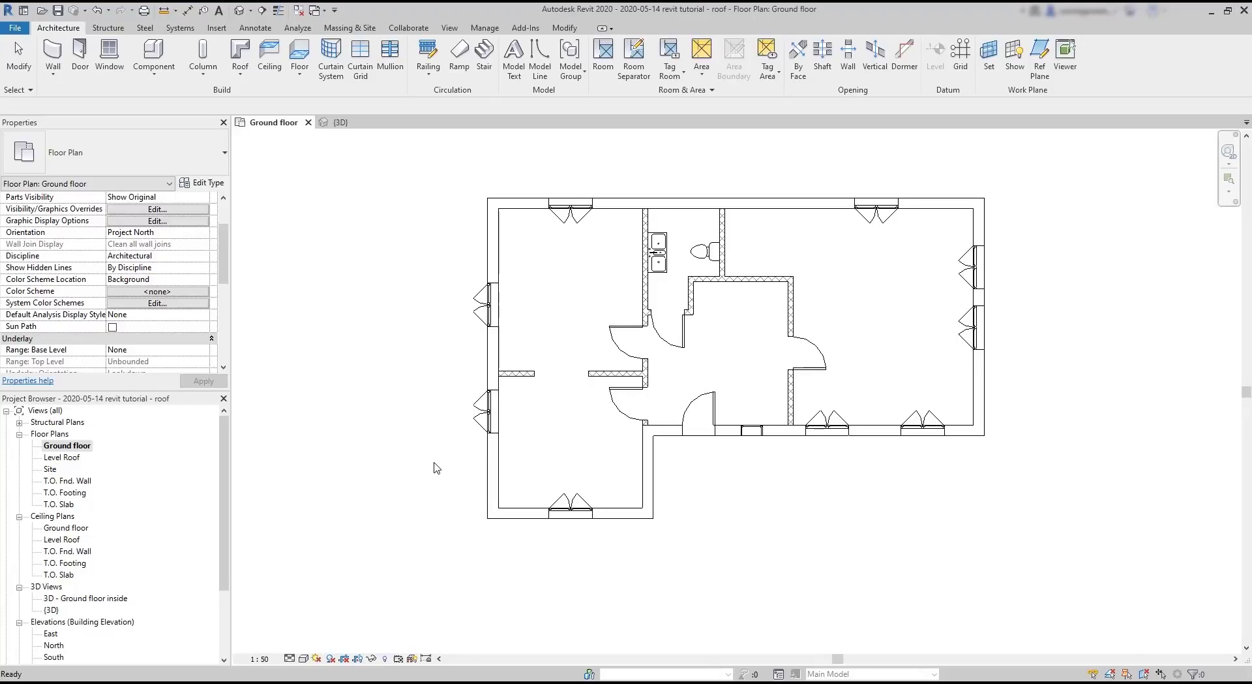
Step: Review the house in the {3D} view and East elevation, open the Level Roof floor plan, and close the elevation view
{"action": "left_click", "coordinate": [429, 383]}
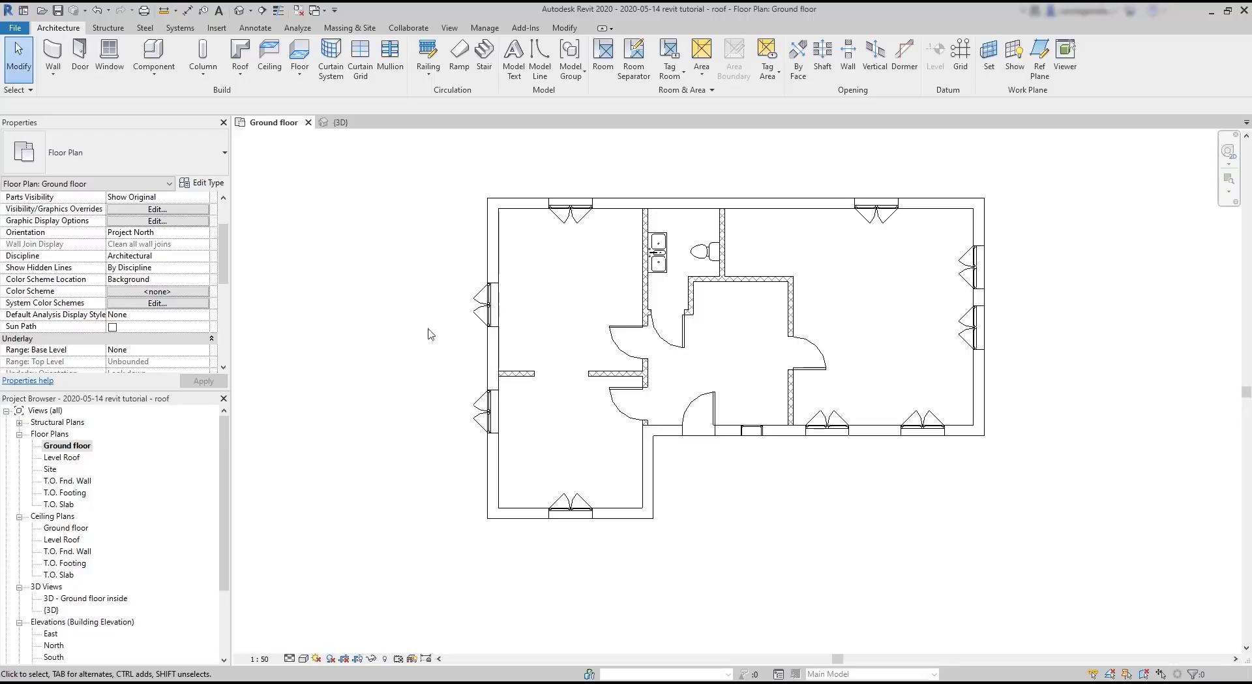
{"action": "left_click", "coordinate": [357, 126]}
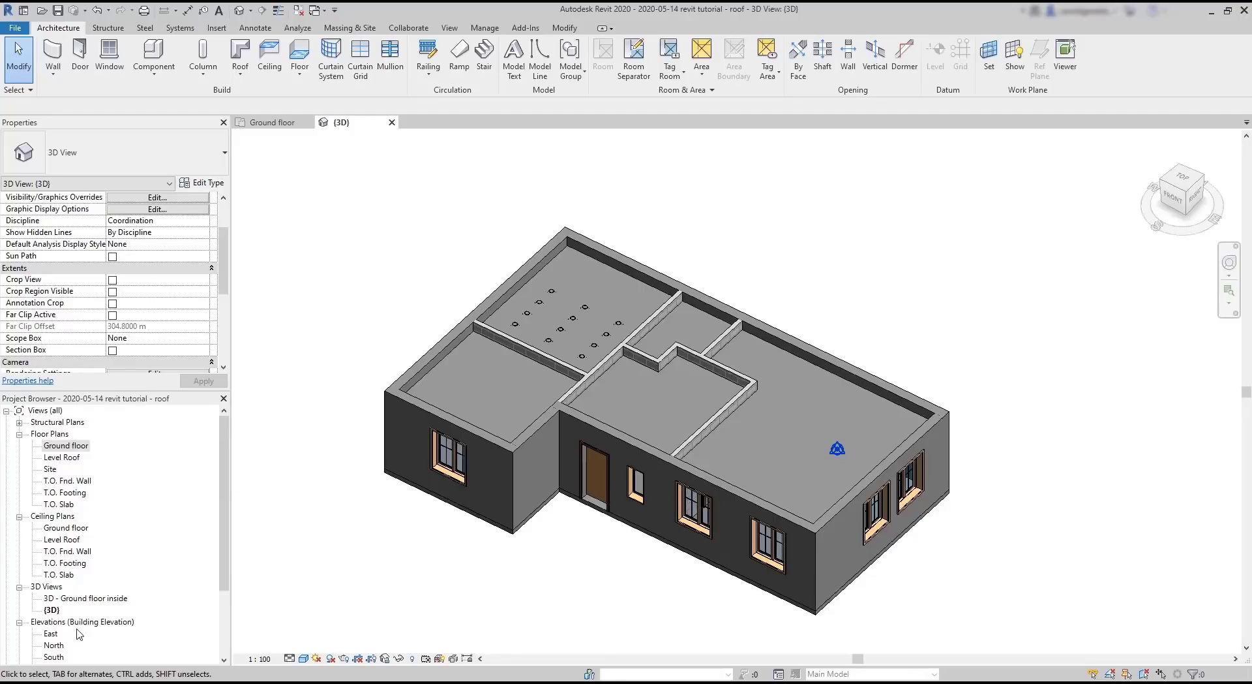
{"action": "double_click", "coordinate": [51, 634]}
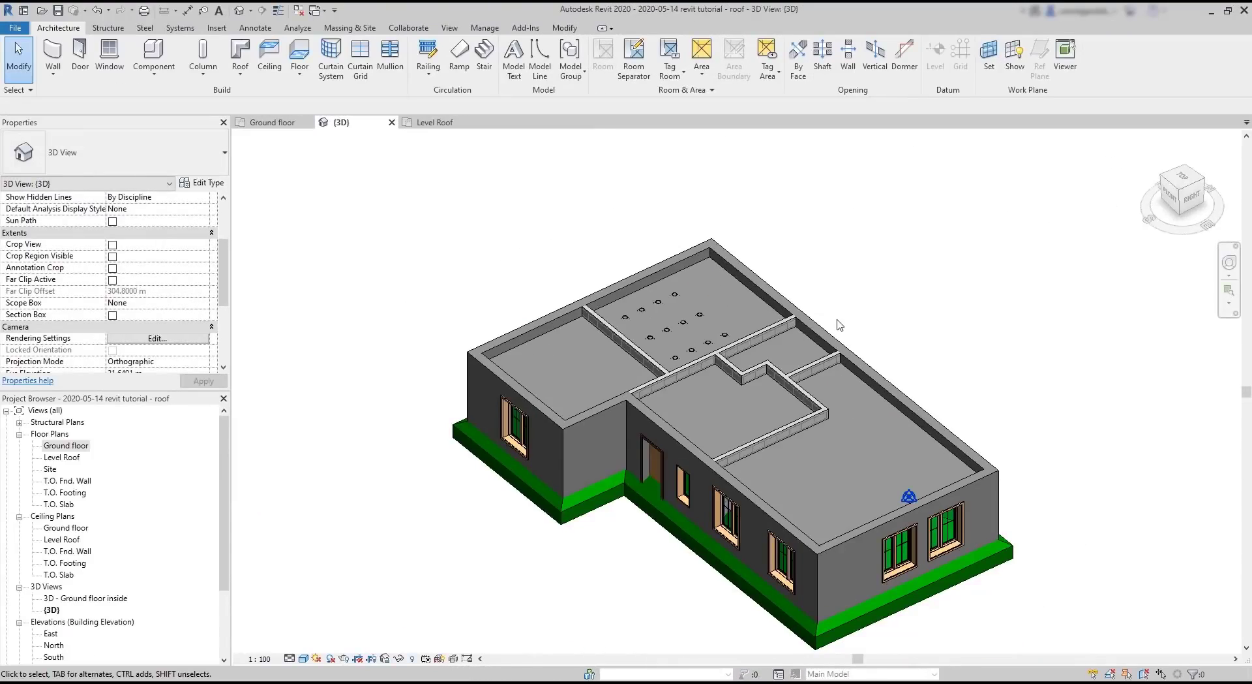
{"action": "middle_click_drag", "start_coordinate": [1020, 336], "coordinate": [995, 282]}
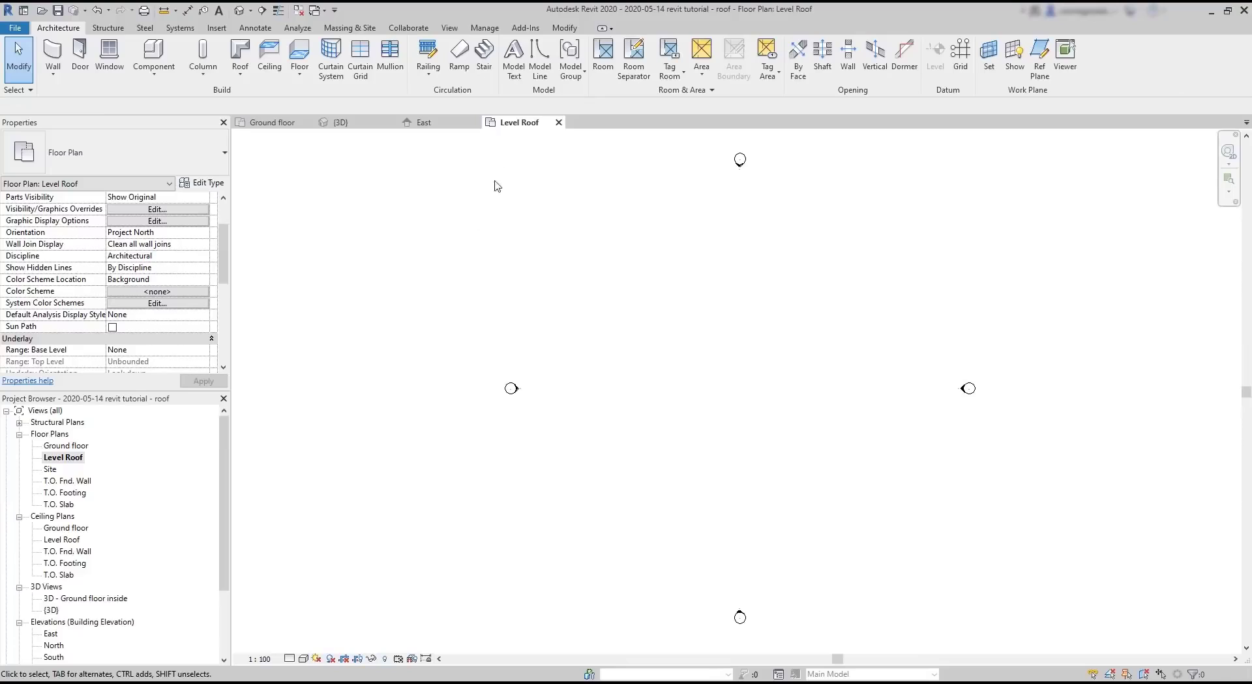
{"action": "left_click", "coordinate": [476, 122]}
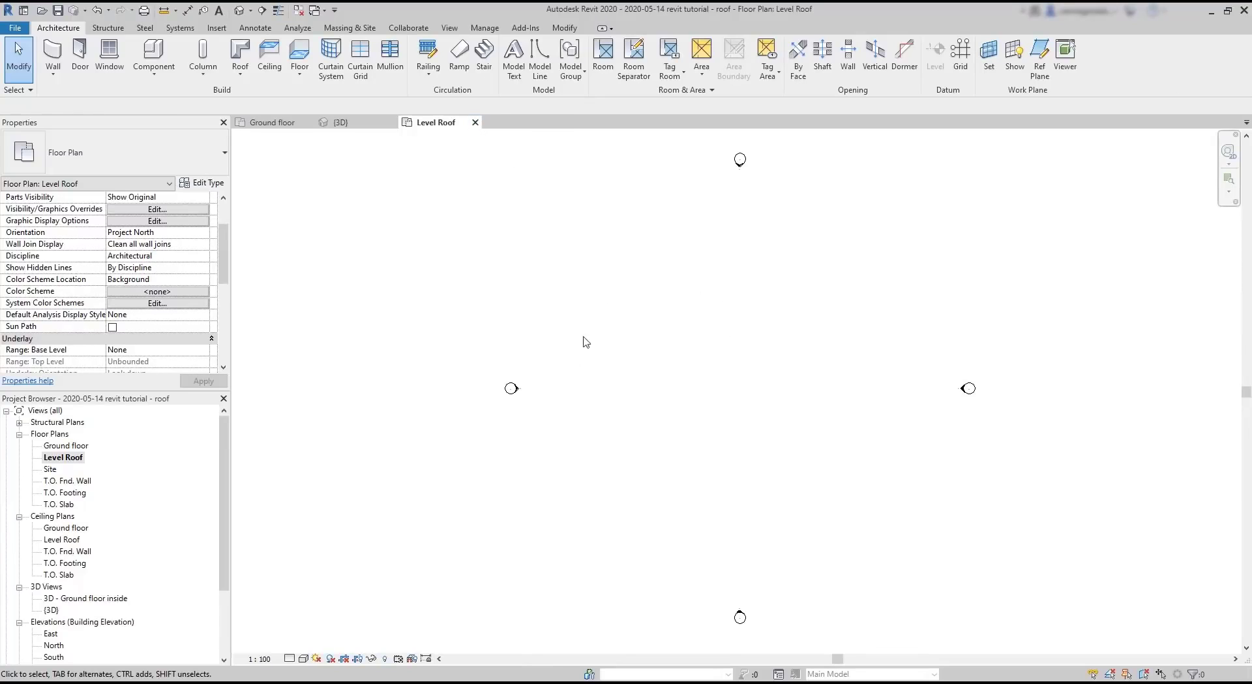
Step: Set the Level Roof plan's underlay base level to Ground floor and apply it
{"action": "scroll", "coordinate": [770, 336], "scroll_direction": "down", "scroll_amount": 5}
{"action": "scroll", "coordinate": [760, 349], "scroll_direction": "up", "scroll_amount": 5}
{"action": "mouse_move", "coordinate": [222, 271]}
{"action": "left_mouse_down"}
{"action": "mouse_move", "coordinate": [226, 244]}
{"action": "mouse_move", "coordinate": [228, 282]}
{"action": "left_mouse_up"}
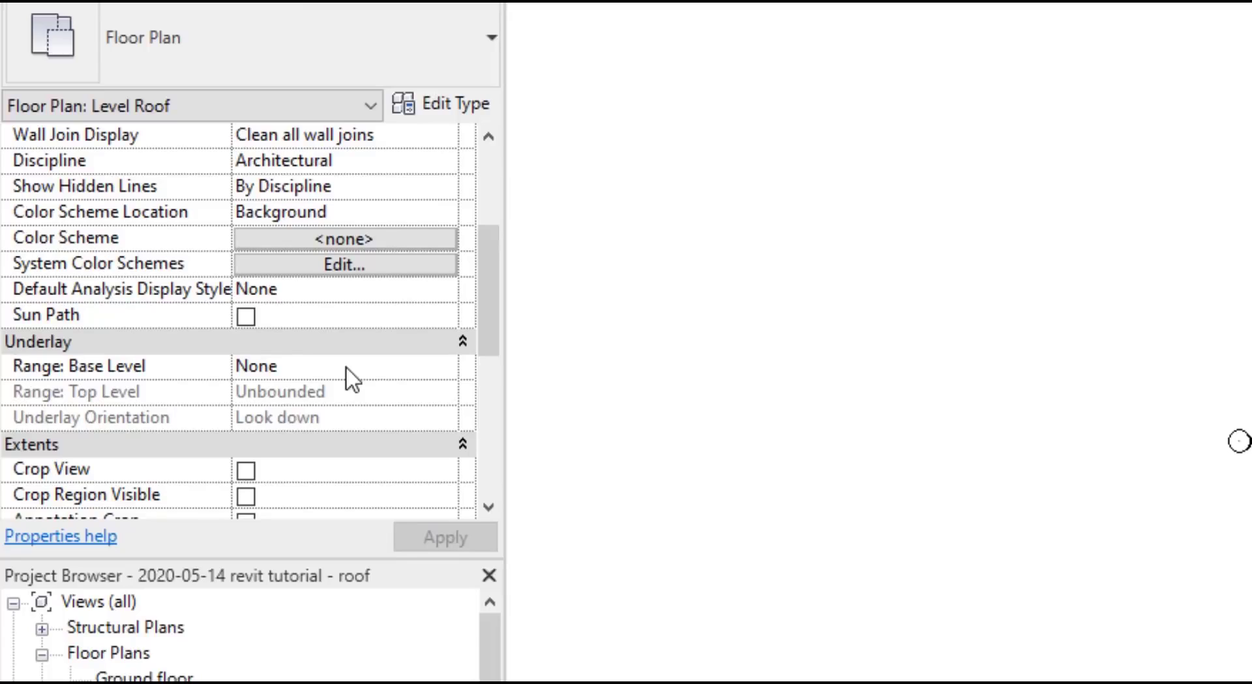
{"action": "left_click", "coordinate": [345, 375]}
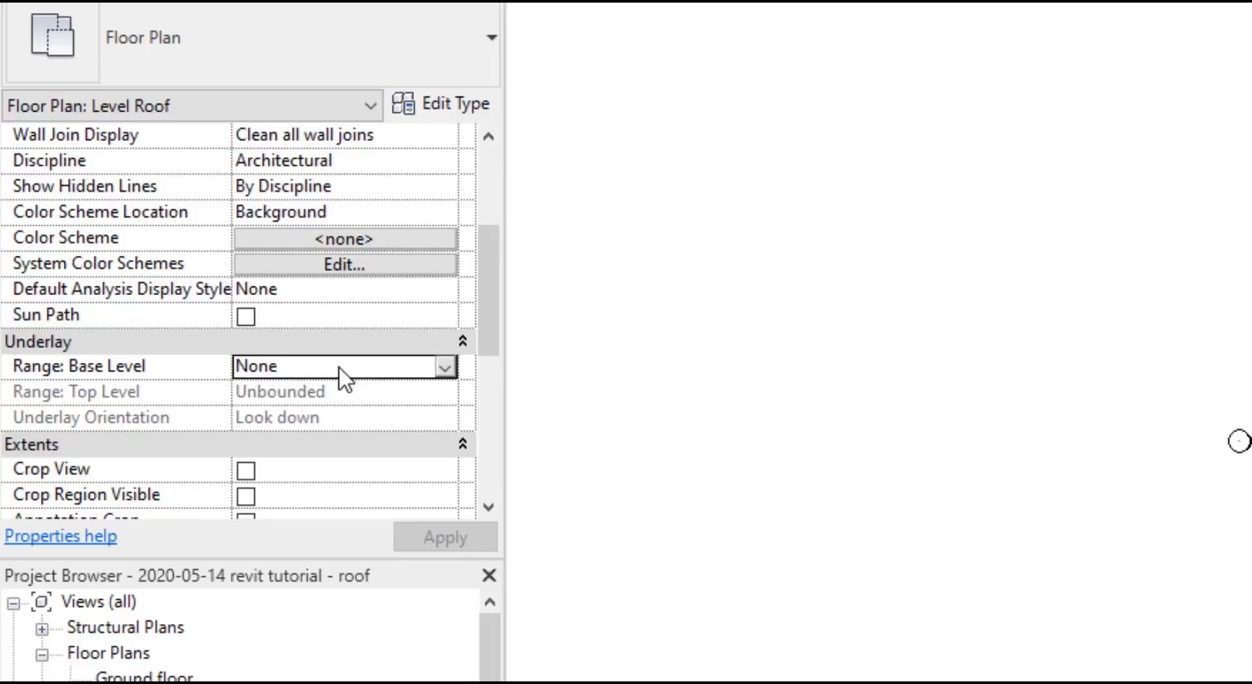
{"action": "left_click", "coordinate": [446, 367]}
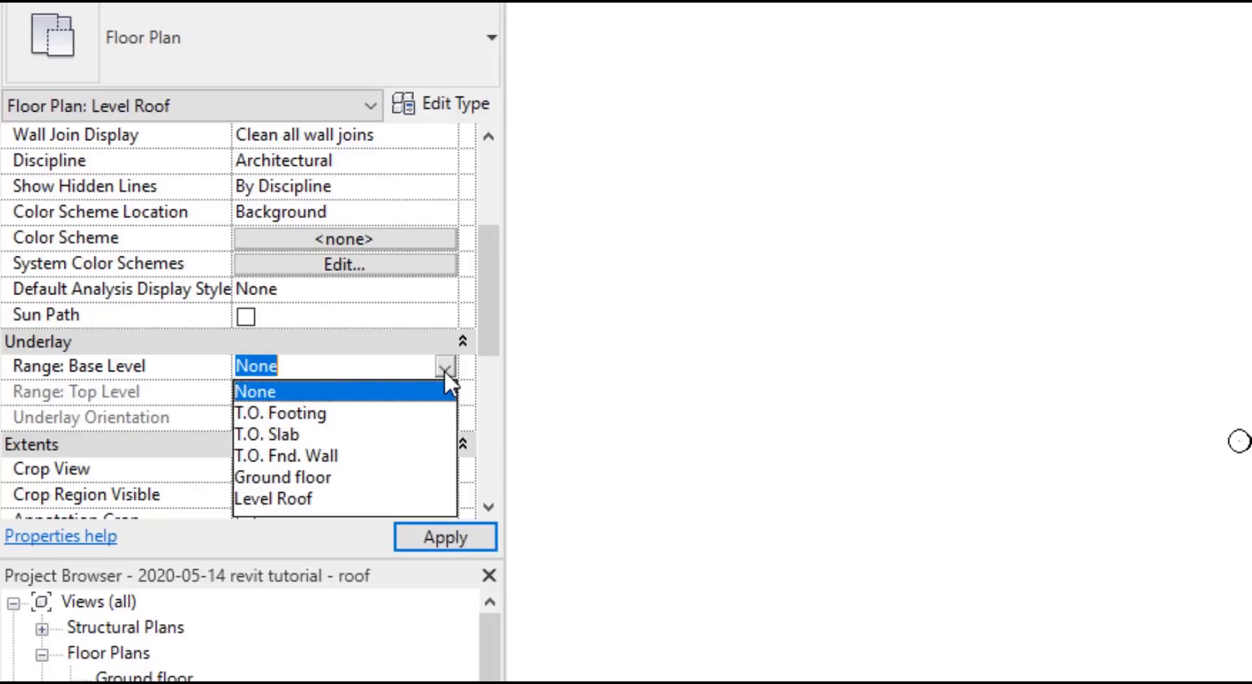
{"action": "left_click", "coordinate": [313, 484]}
{"action": "left_click", "coordinate": [482, 547]}
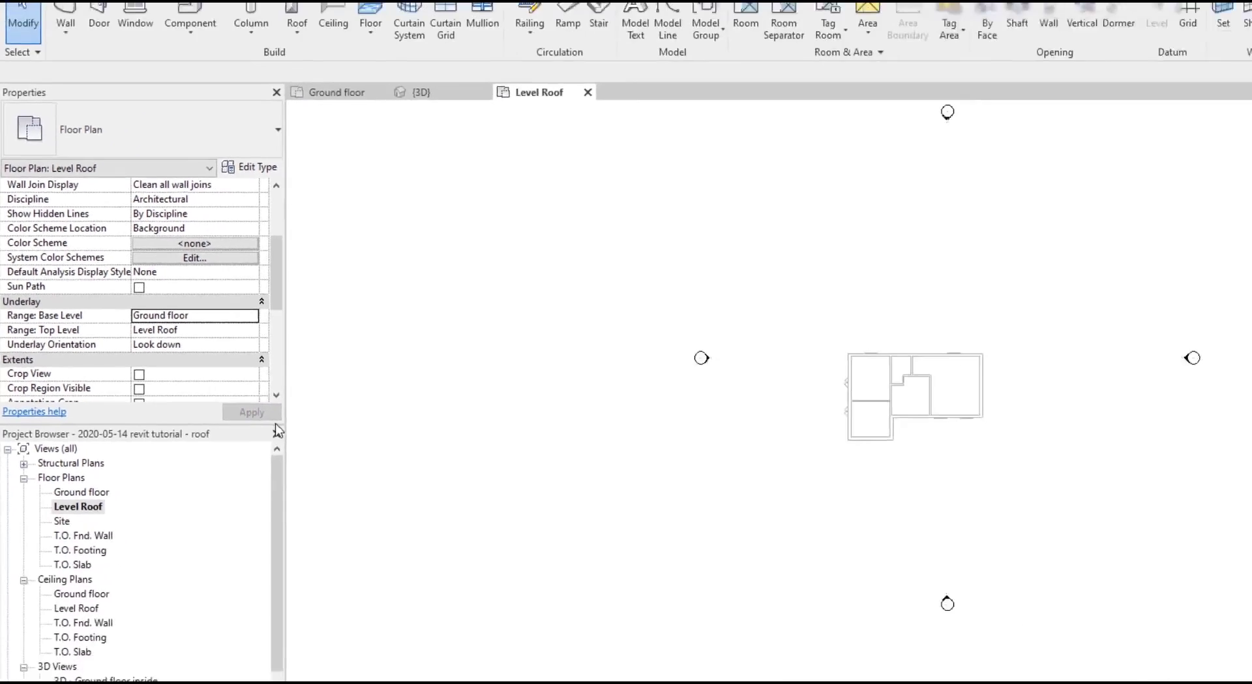
{"action": "scroll", "coordinate": [954, 385], "scroll_direction": "up", "scroll_amount": 5}
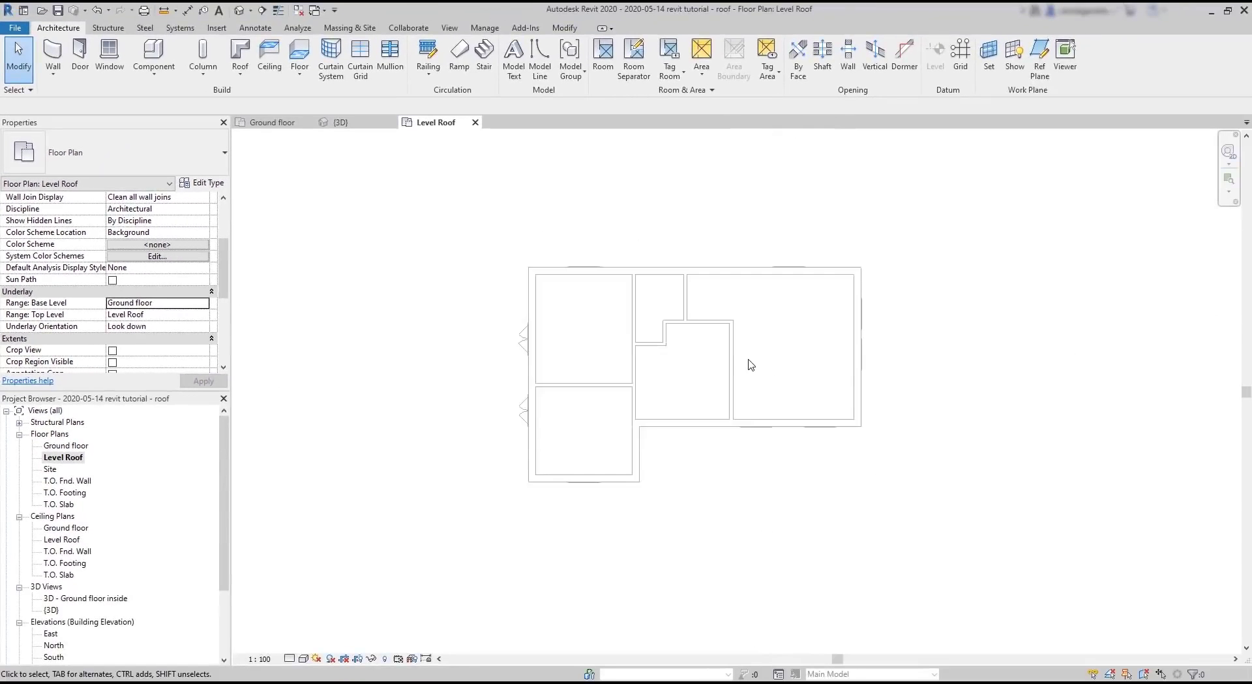
{"action": "scroll", "coordinate": [750, 364], "scroll_direction": "up", "scroll_amount": 2}
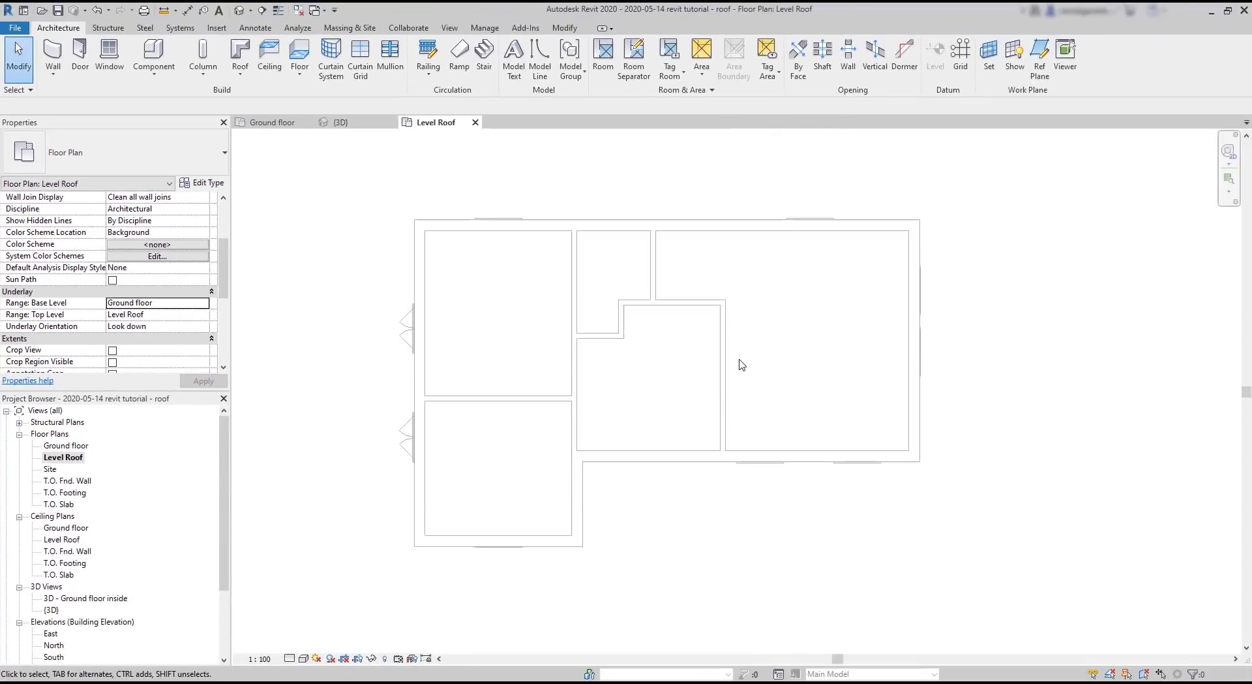
{"action": "left_click", "coordinate": [685, 411]}
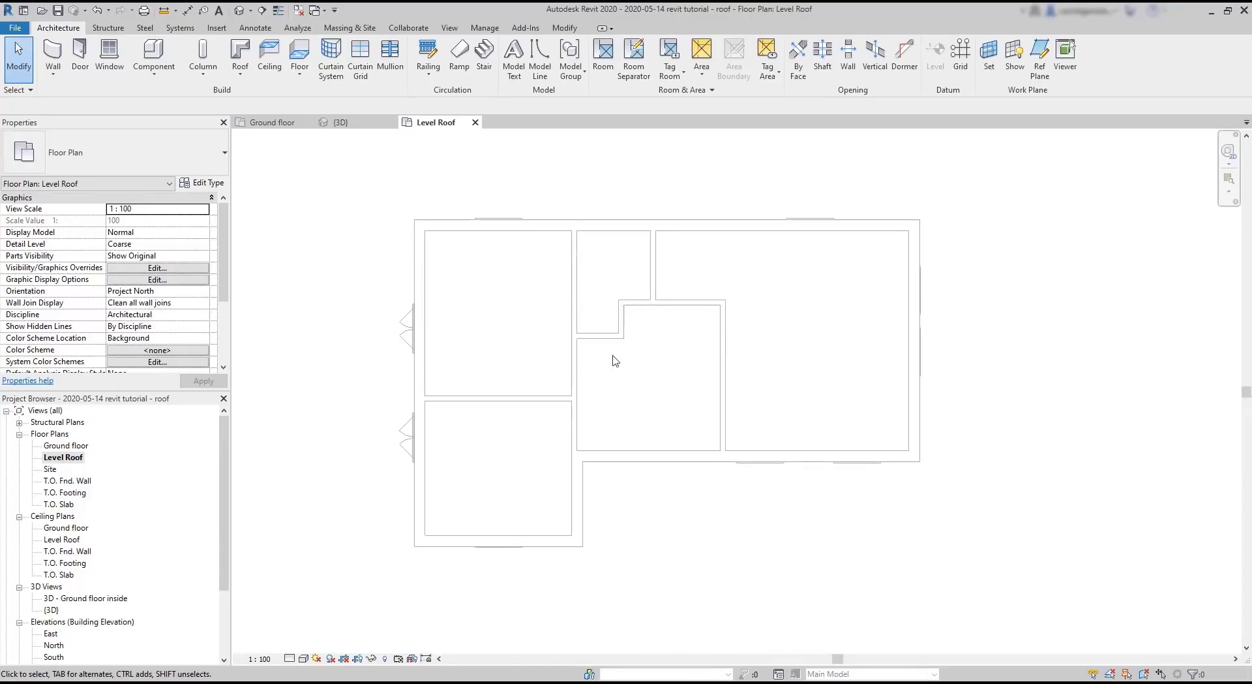
Step: Start a Roof by Footprint using the Basic Roof Generic - 400mm type with a 0.3 m overhang
{"action": "left_click", "coordinate": [241, 74]}
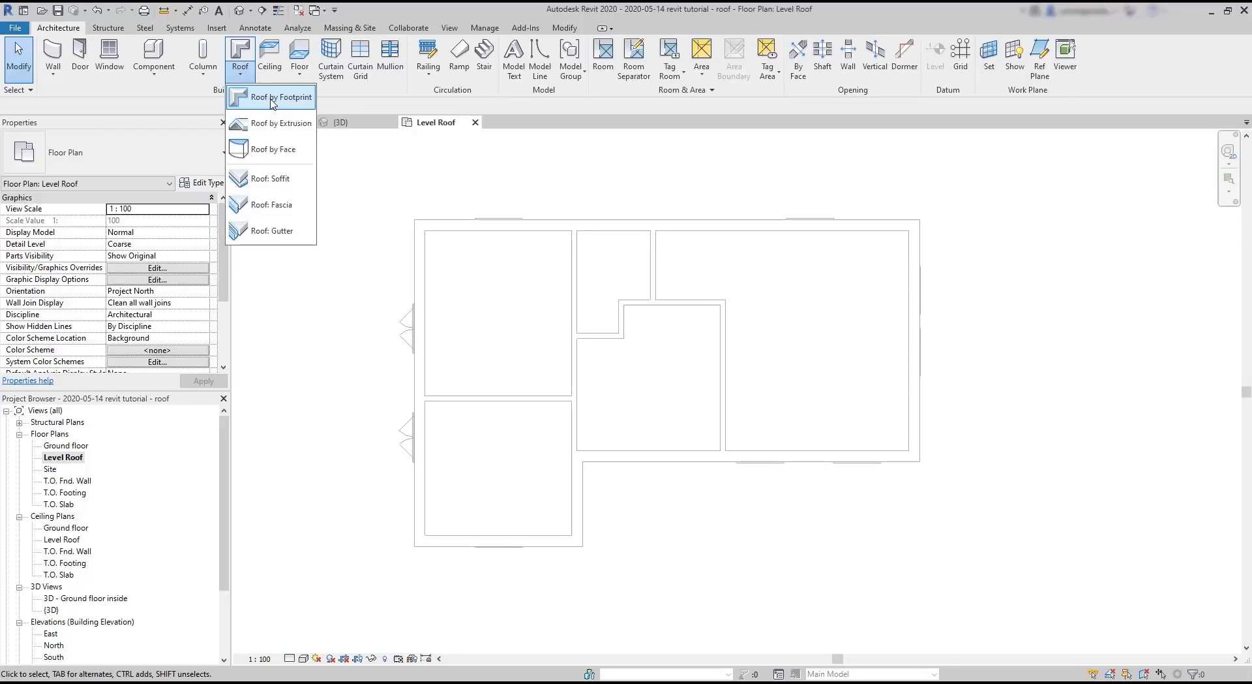
{"action": "left_click", "coordinate": [273, 99]}
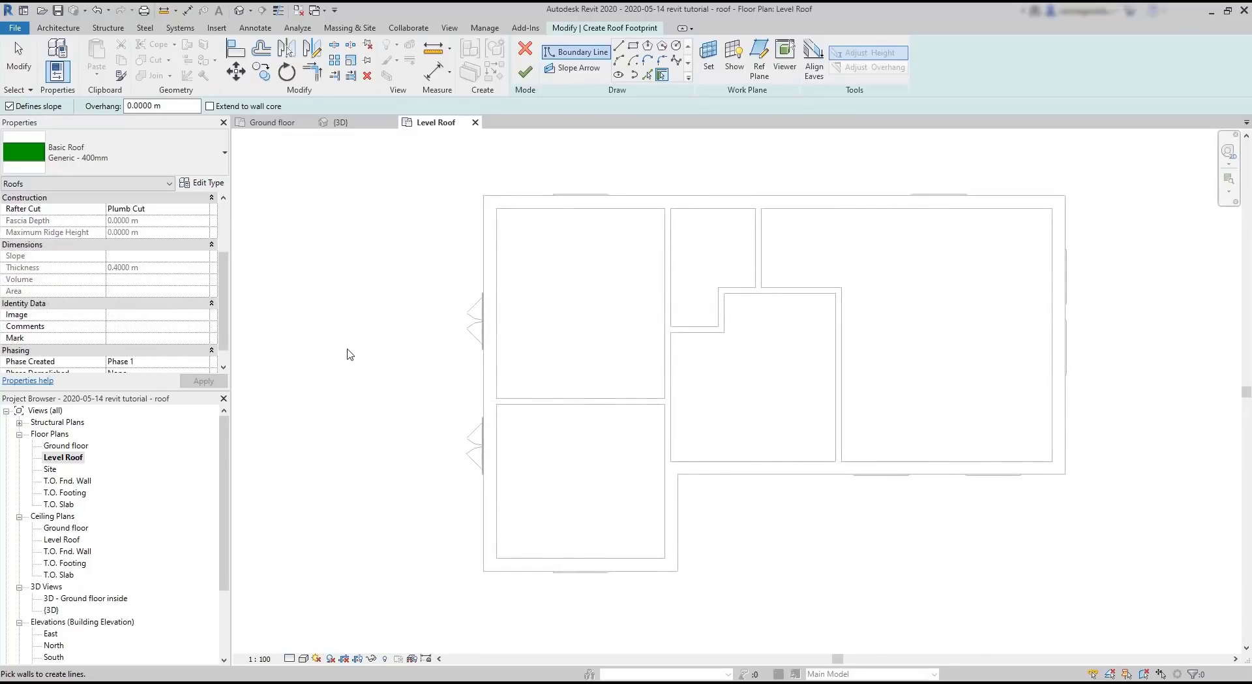
{"action": "left_click", "coordinate": [203, 161]}
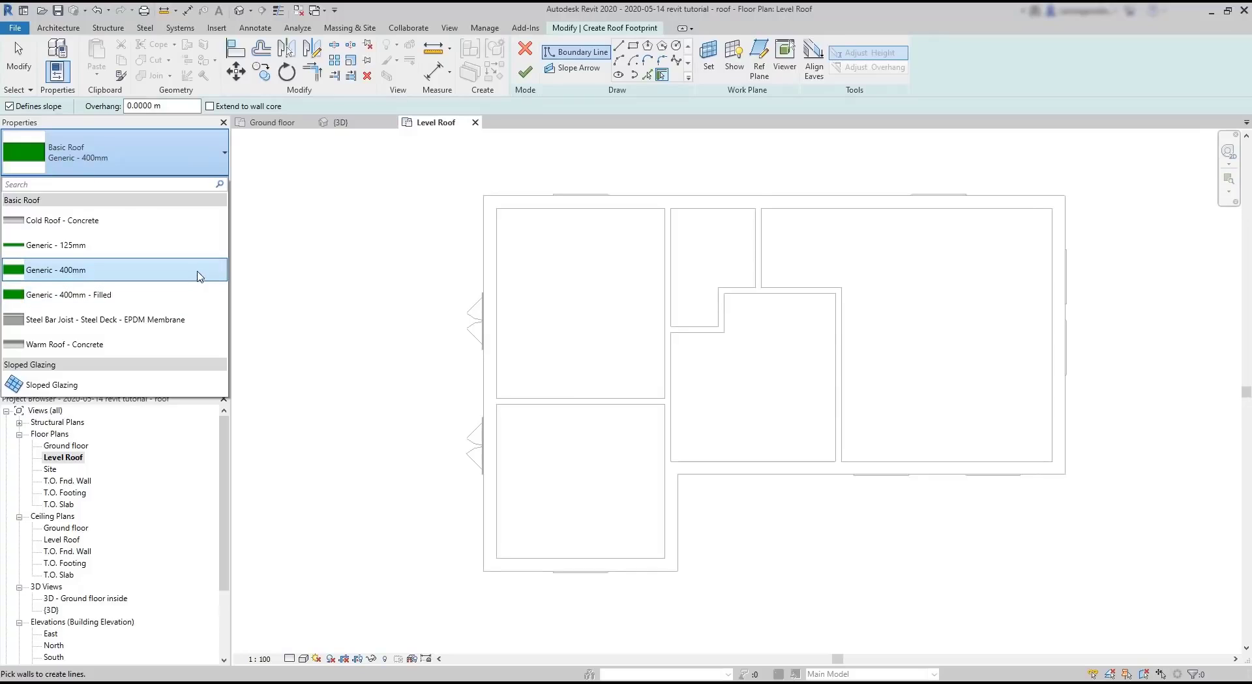
{"action": "left_click", "coordinate": [201, 275]}
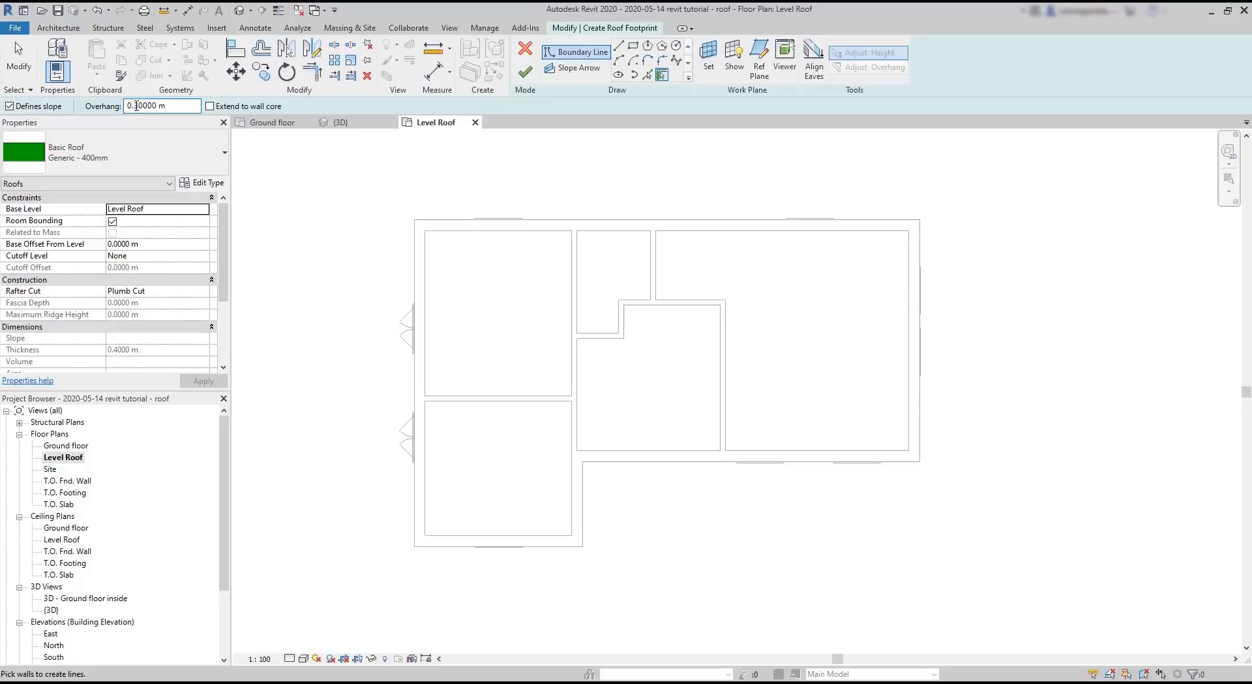
{"action": "key", "text": "Return"}
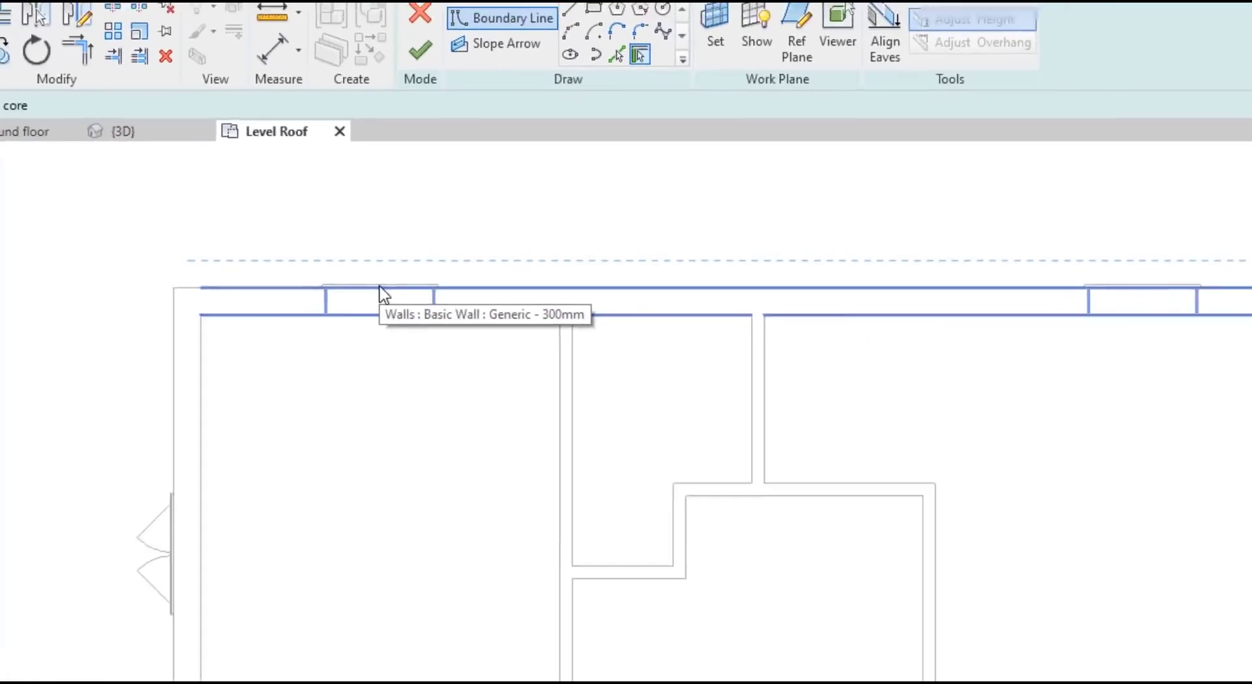
Step: Pick all six exterior walls of the L-shaped house as slope-defining roof boundary lines and finish the footprint
{"action": "left_click", "coordinate": [381, 292]}
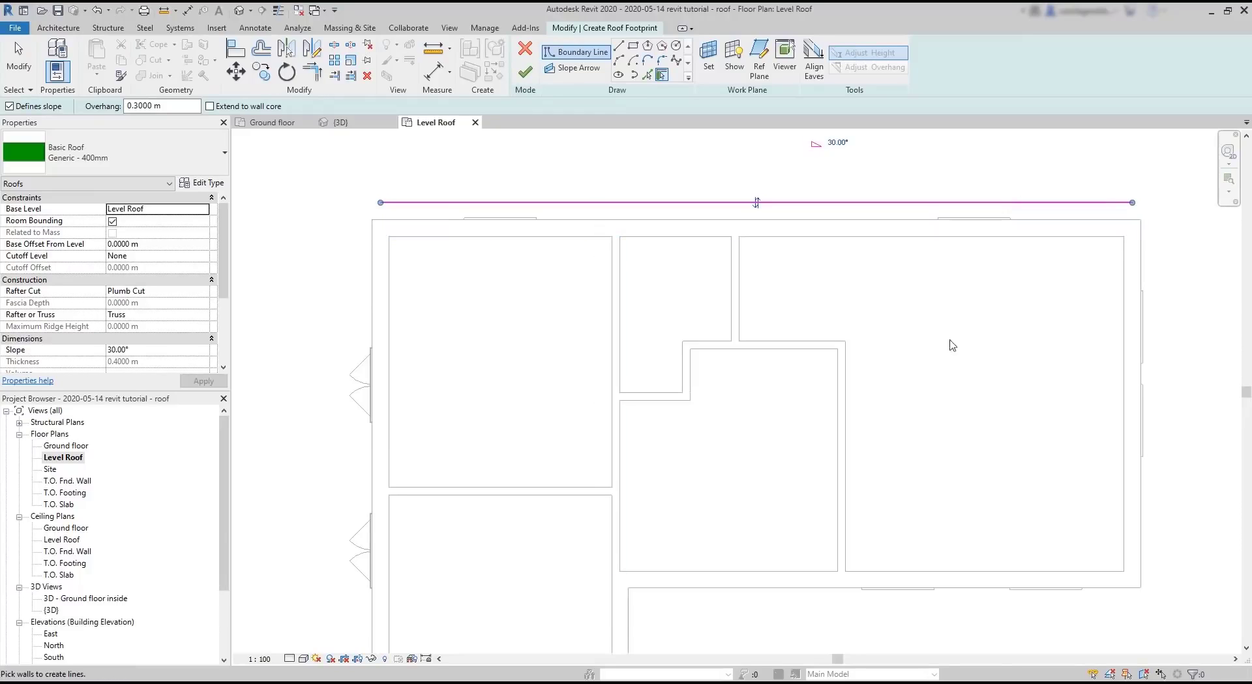
{"action": "left_click", "coordinate": [1132, 382]}
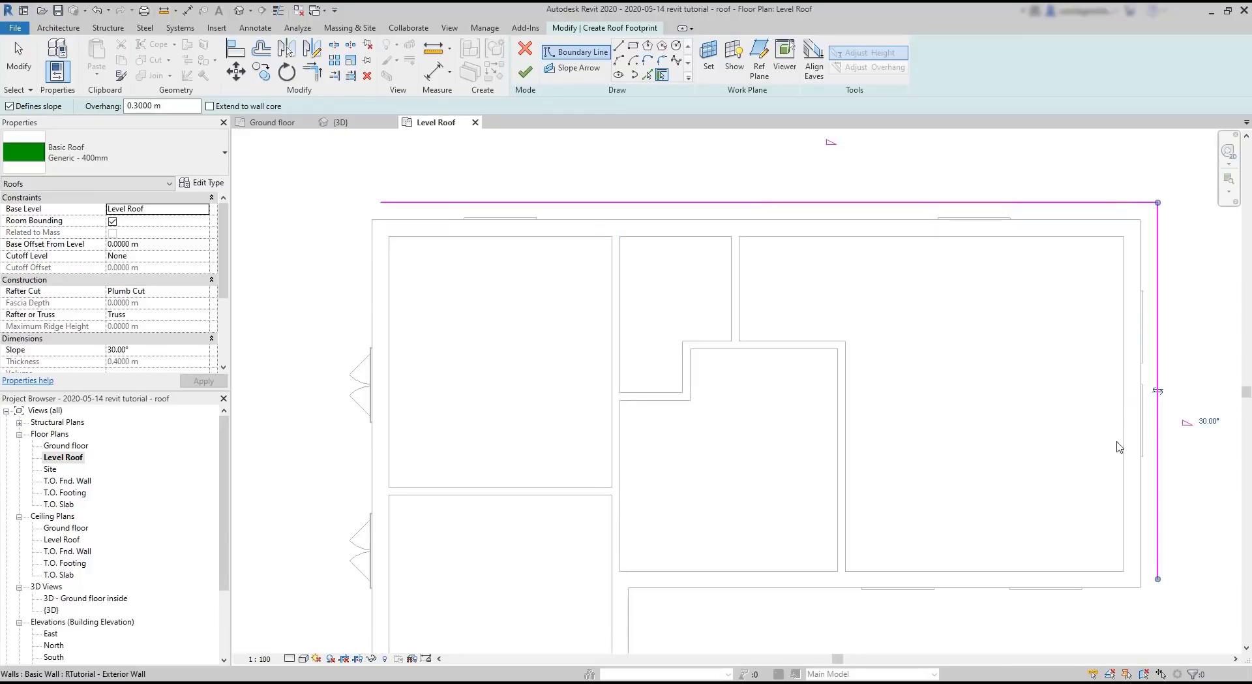
{"action": "left_click", "coordinate": [1008, 578]}
{"action": "scroll", "coordinate": [915, 463], "scroll_direction": "down", "scroll_amount": 2}
{"action": "scroll", "coordinate": [840, 606], "scroll_direction": "up", "scroll_amount": 2}
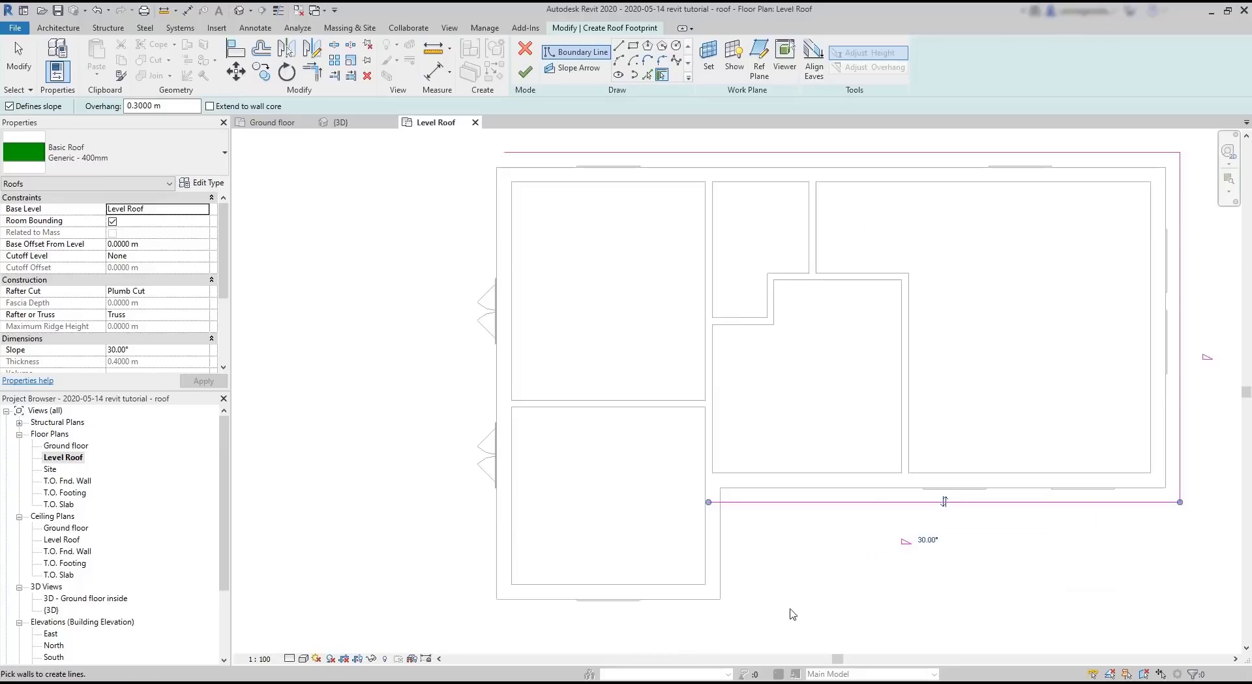
{"action": "left_click", "coordinate": [727, 587]}
{"action": "left_click", "coordinate": [641, 597]}
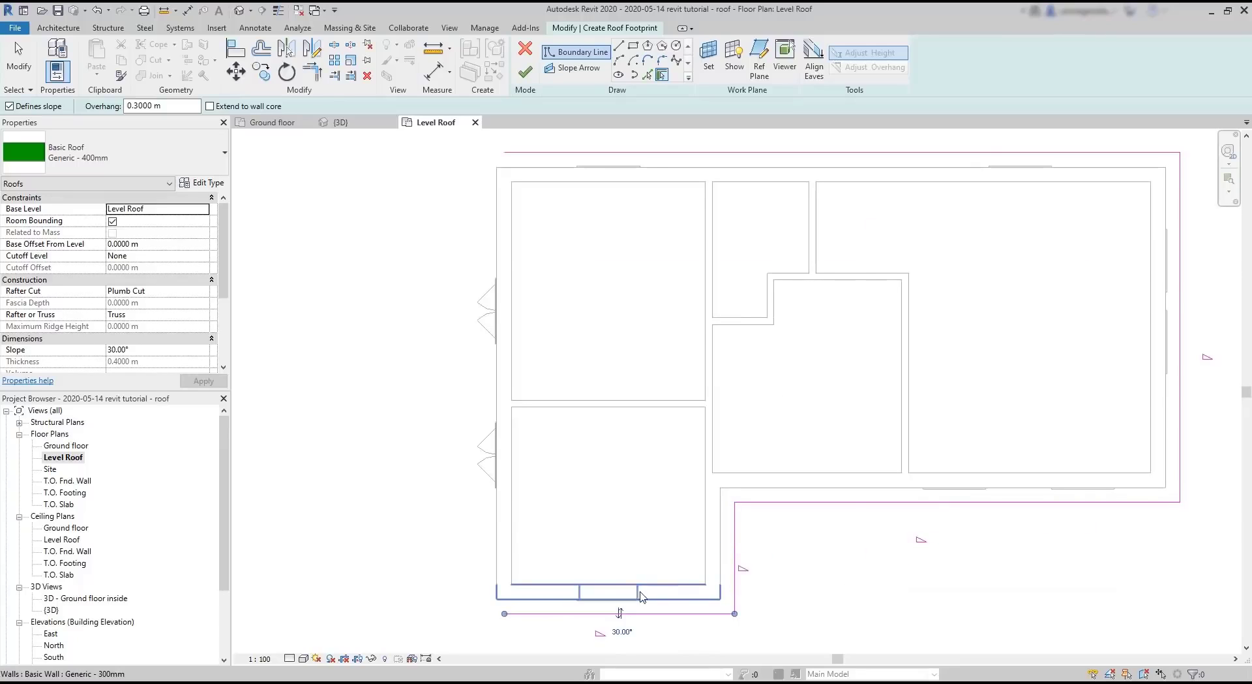
{"action": "left_click", "coordinate": [497, 522]}
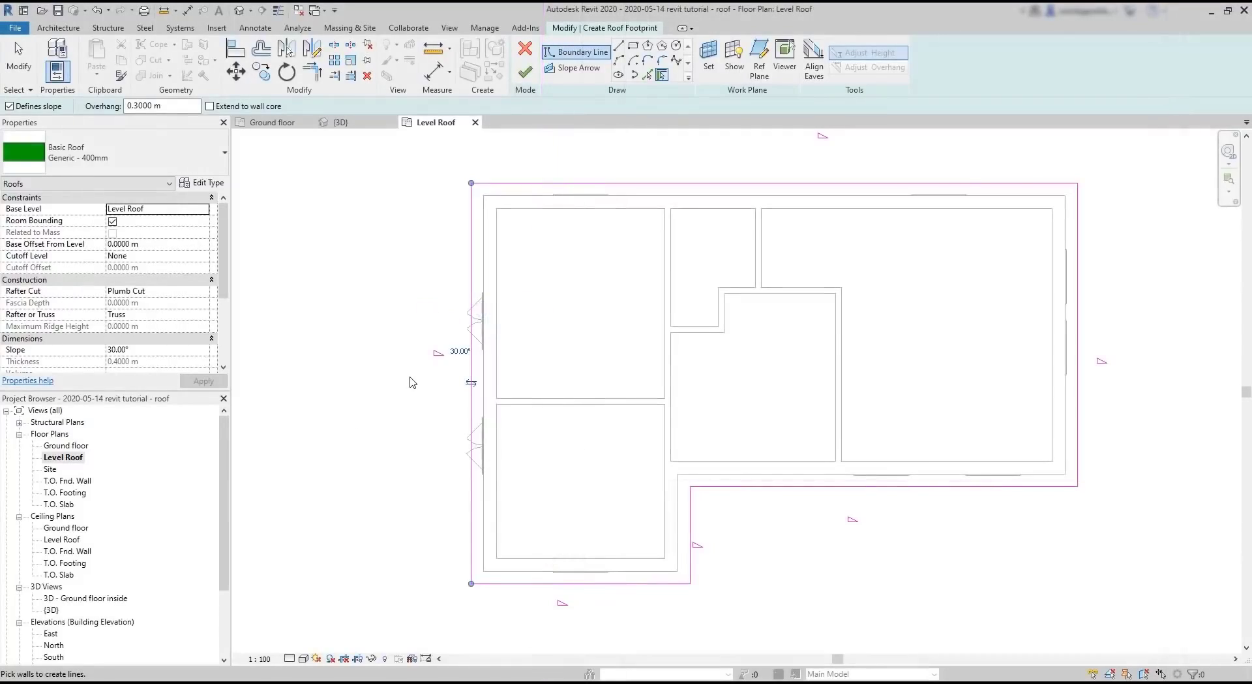
{"action": "left_click", "coordinate": [525, 72]}
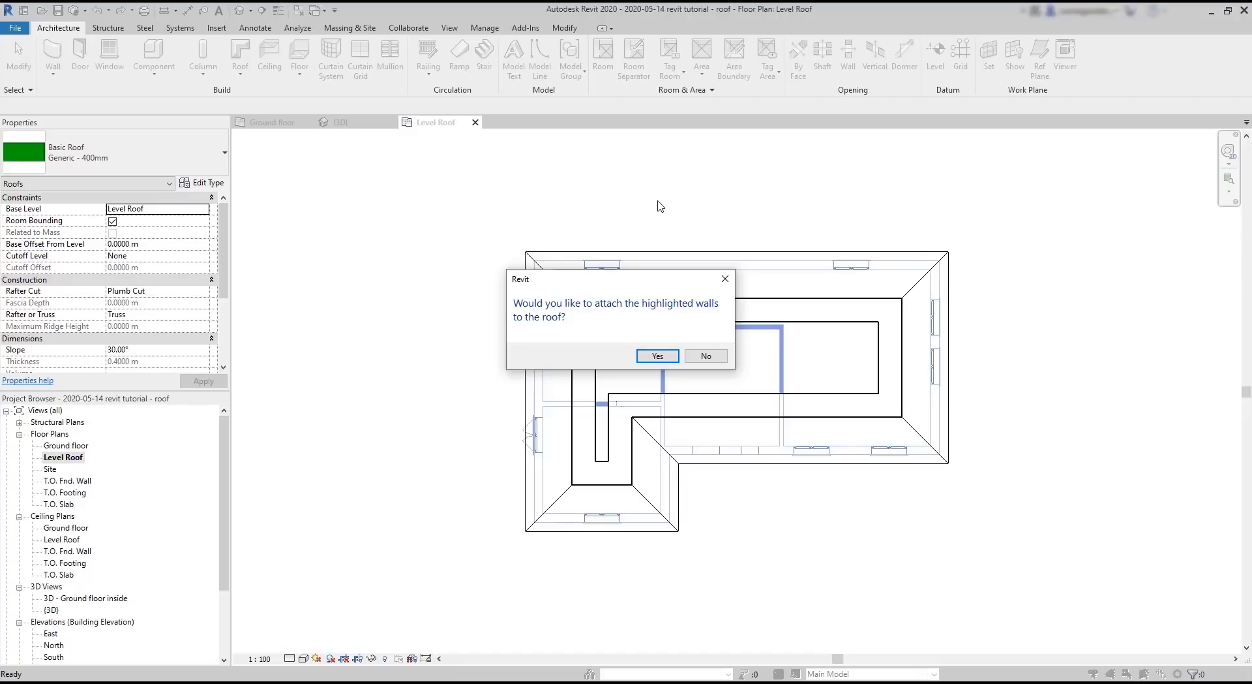
Step: Decline attaching the highlighted walls to the roof and inspect the roof in the {3D} view
{"action": "left_click_drag", "start_coordinate": [658, 282], "coordinate": [476, 190]}
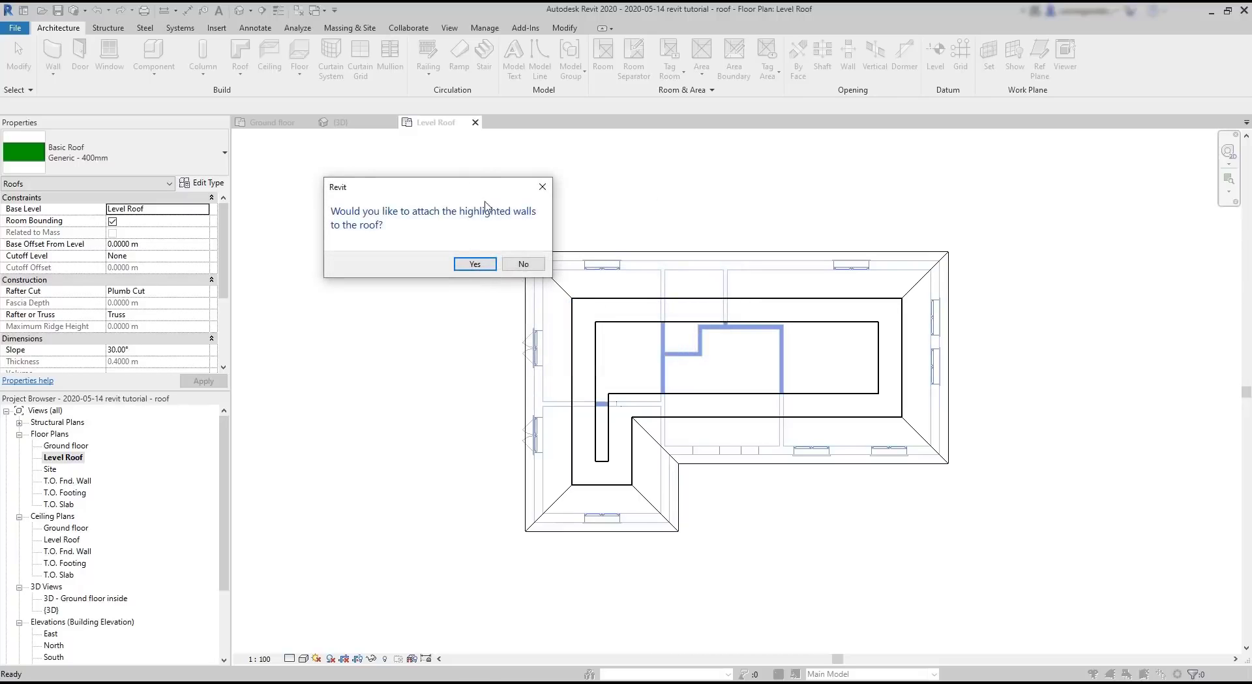
{"action": "left_click", "coordinate": [489, 267]}
{"action": "left_click", "coordinate": [340, 122]}
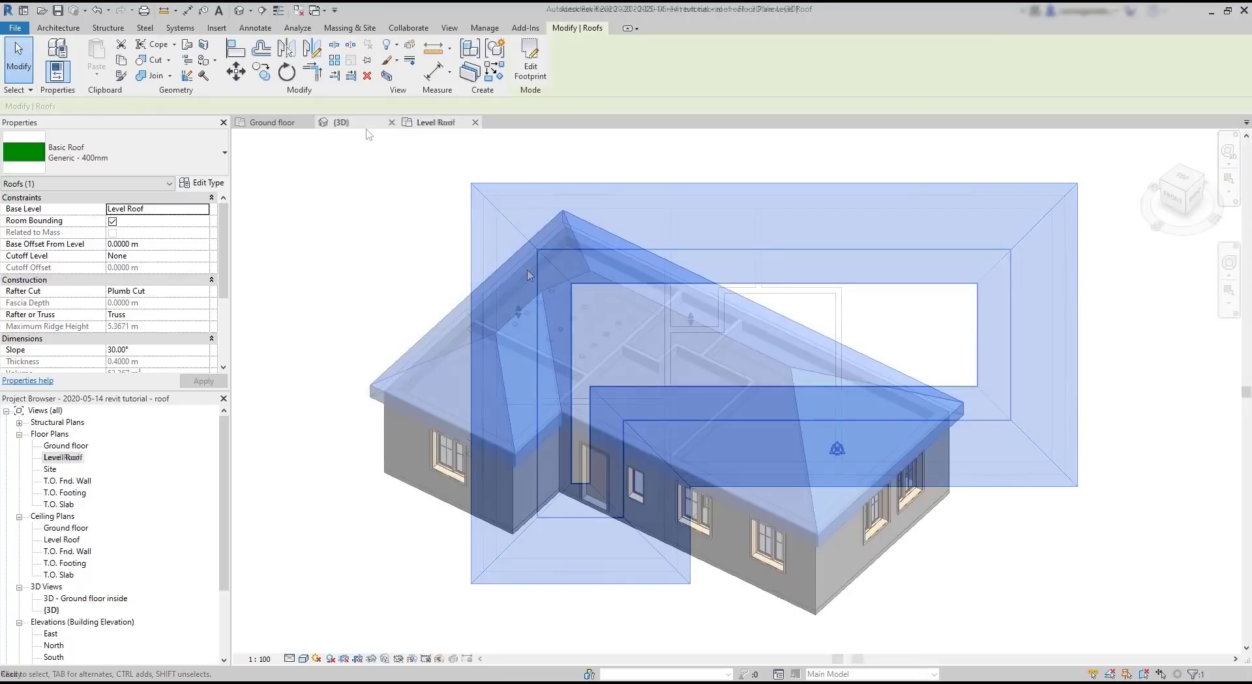
{"action": "left_click", "coordinate": [952, 317]}
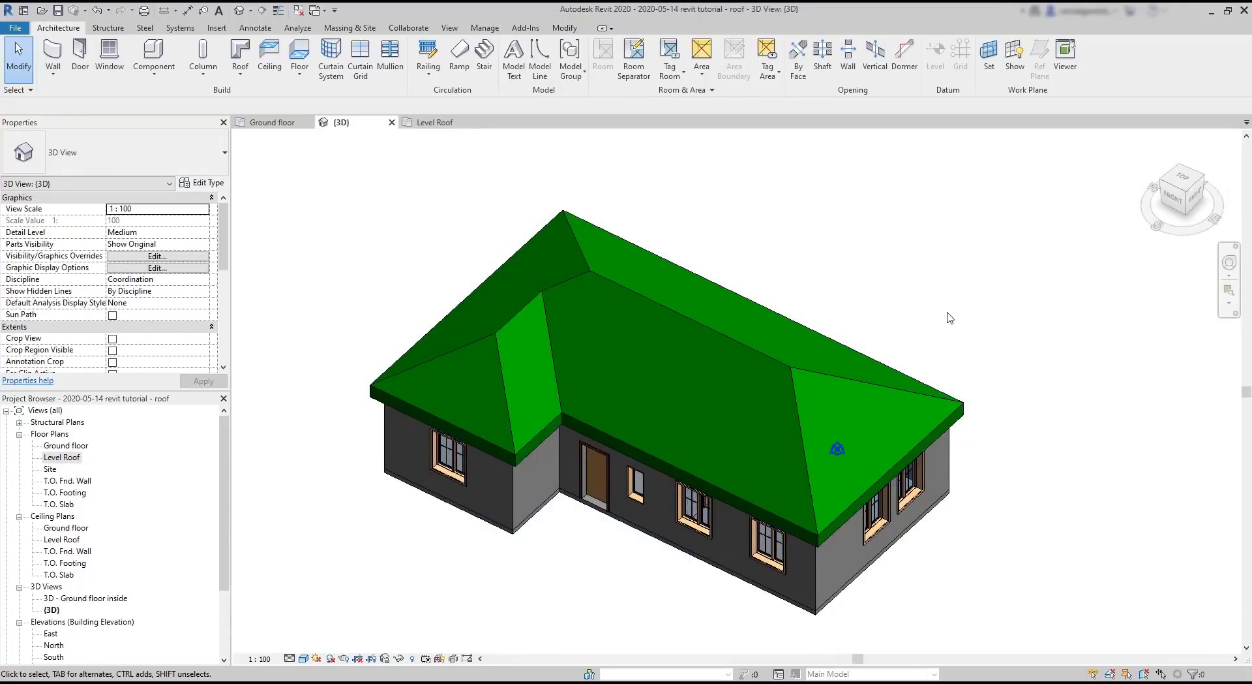
{"action": "middle_click_drag", "start_coordinate": [950, 318], "coordinate": [937, 414], "text": "shift"}
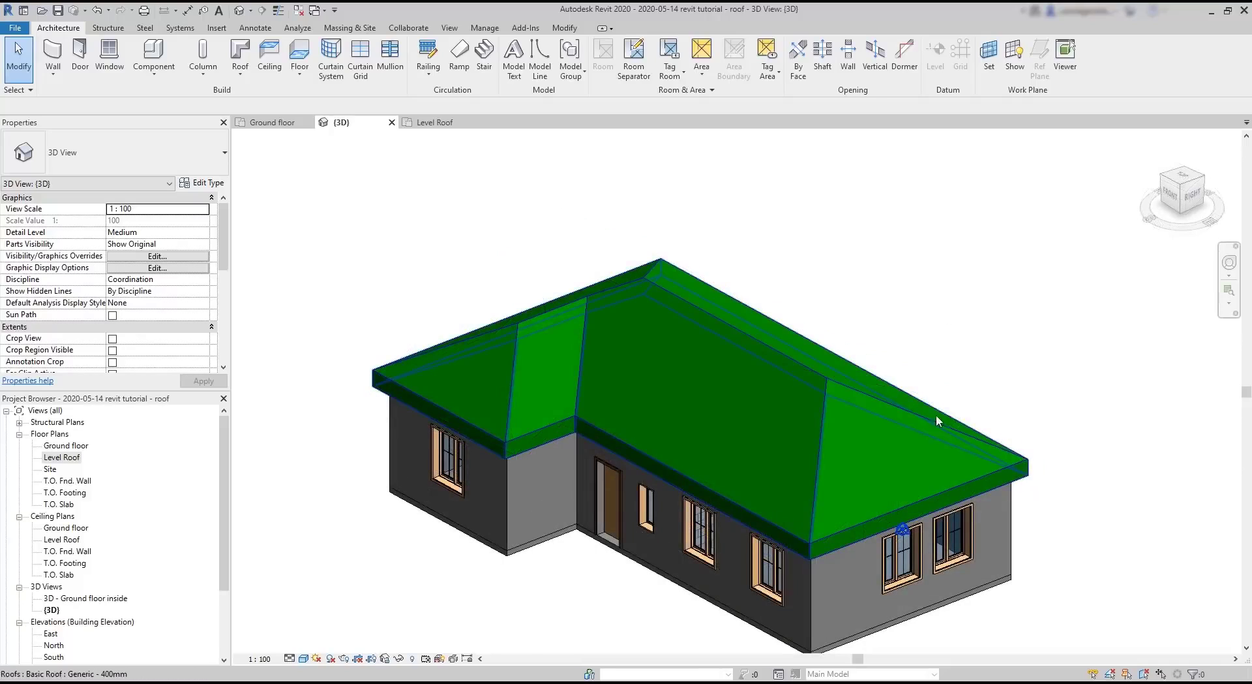
{"action": "left_click", "coordinate": [827, 393]}
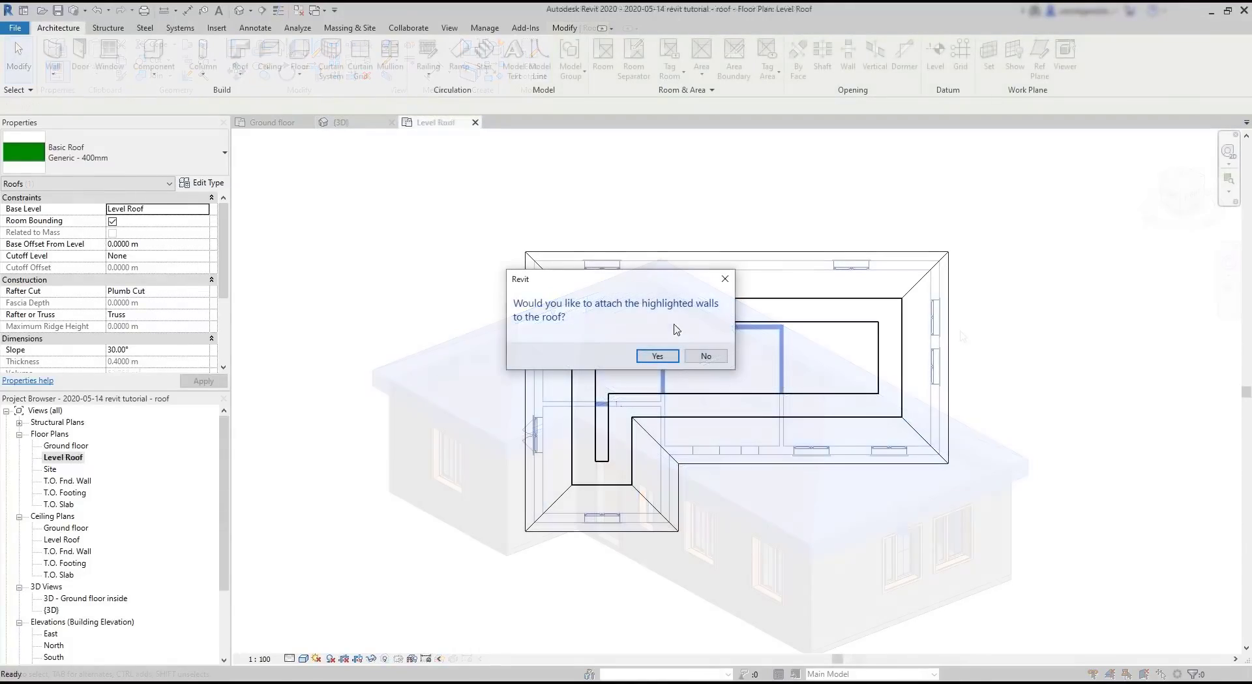
Step: Attach the highlighted walls to the new roof
{"action": "left_click", "coordinate": [659, 355]}
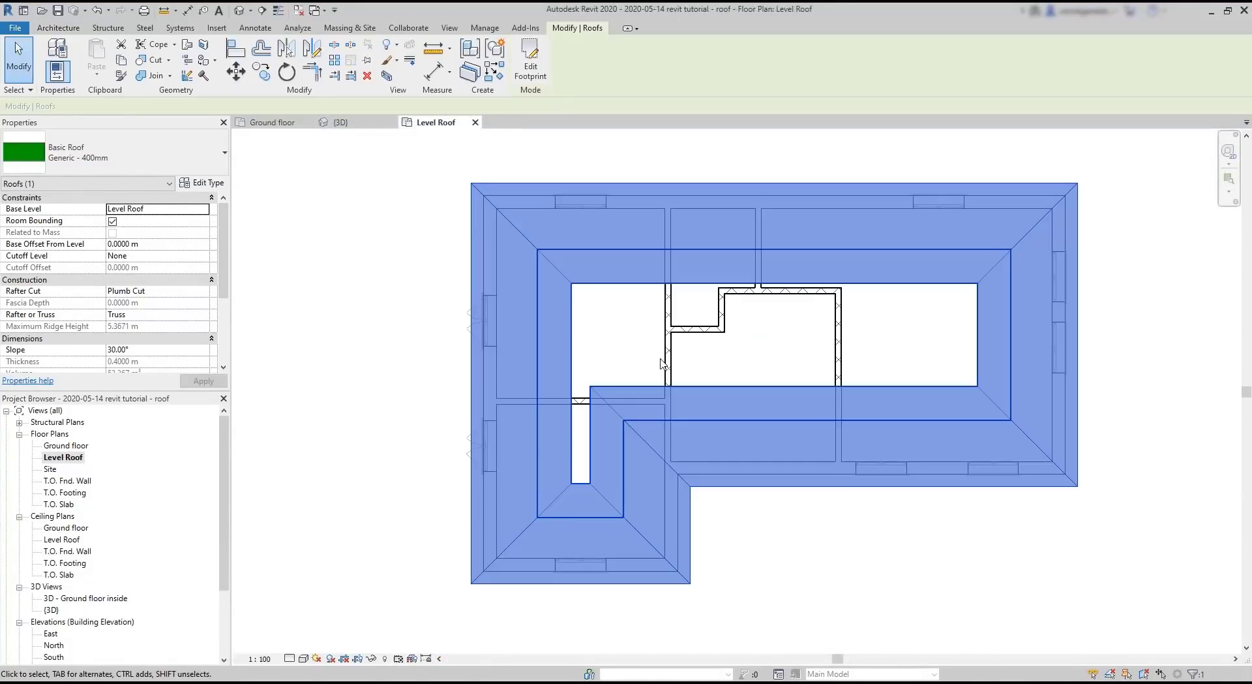
Step: Review the hip roof in the {3D} view and delete it from the Level Roof plan
{"action": "left_click", "coordinate": [362, 124]}
{"action": "left_click", "coordinate": [907, 319]}
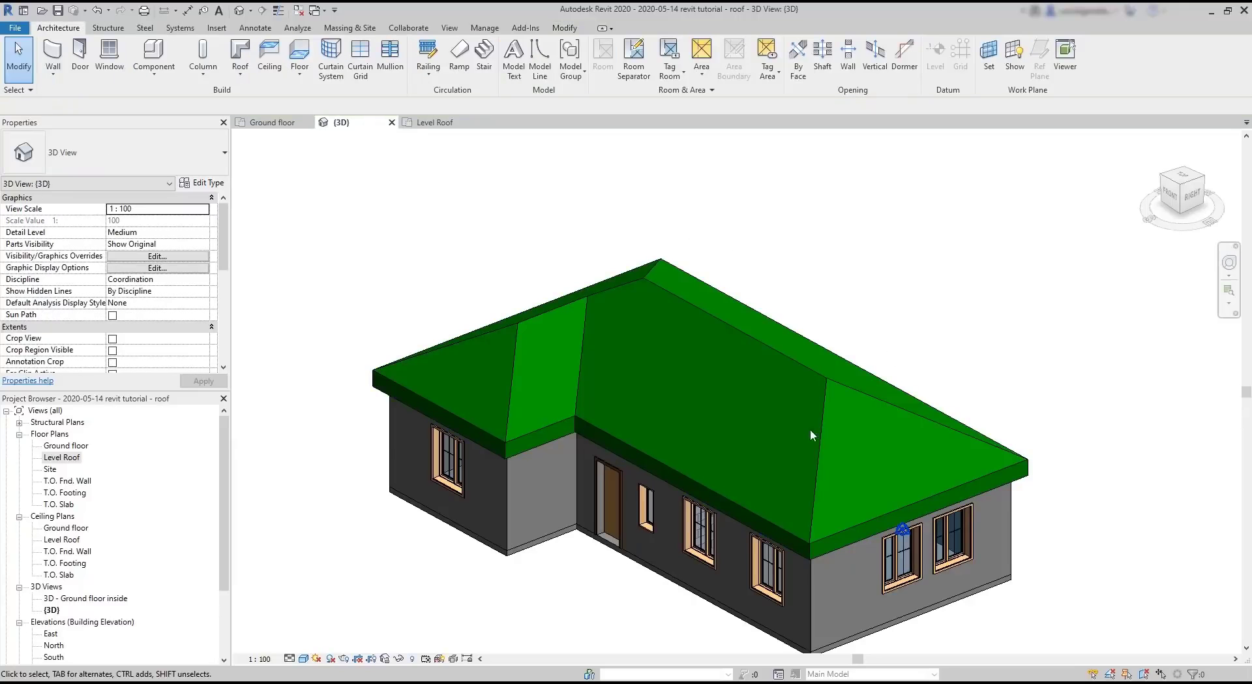
{"action": "left_click", "coordinate": [782, 365]}
{"action": "scroll", "coordinate": [646, 421], "scroll_direction": "up", "scroll_amount": 4}
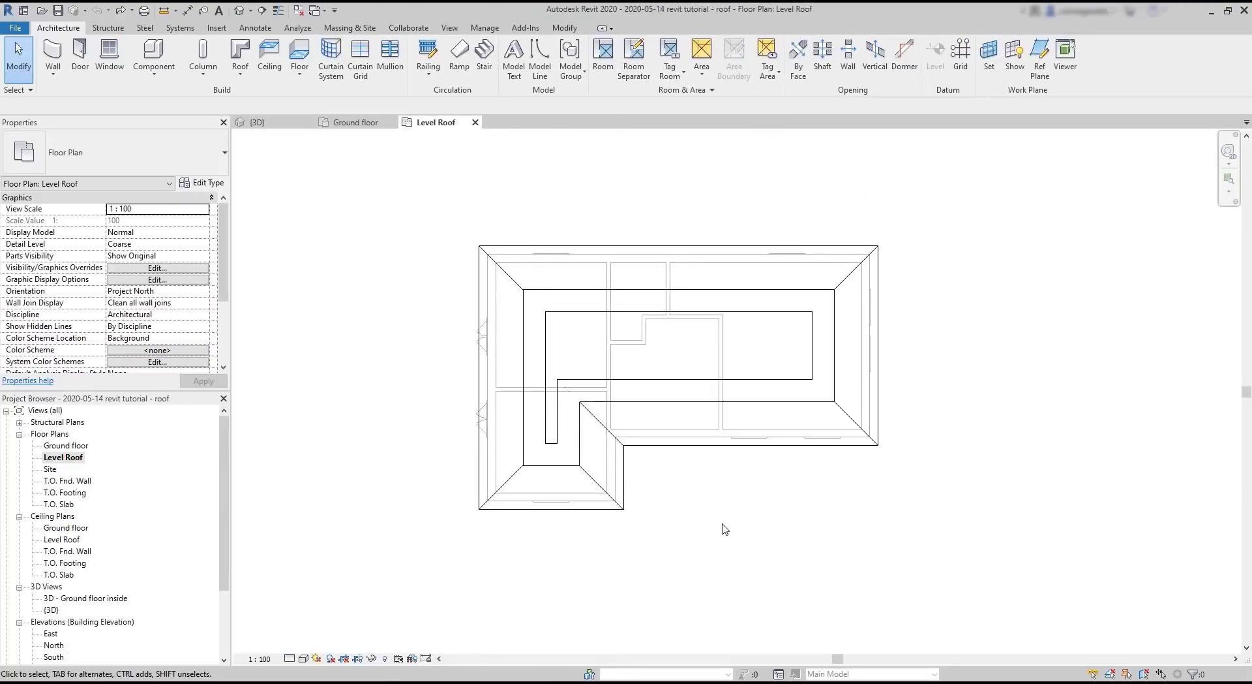
{"action": "left_click", "coordinate": [726, 451]}
{"action": "key", "text": "Delete"}
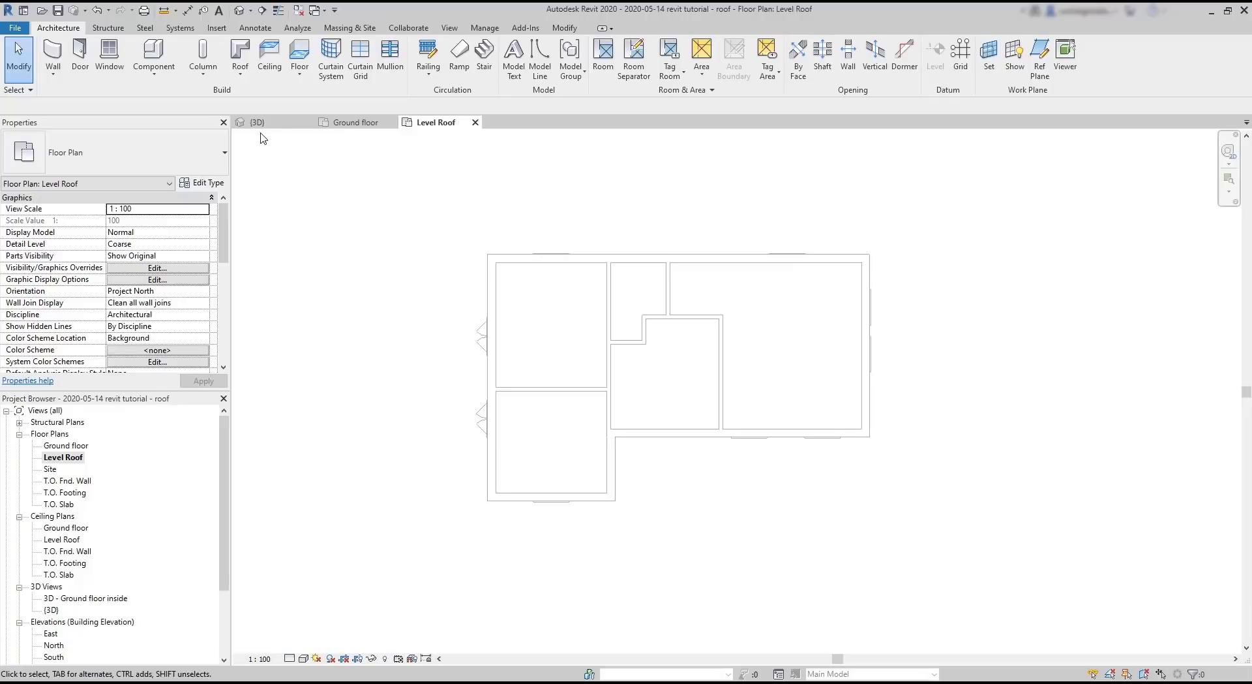
Step: Start a Roof by Footprint and pick the west, north, east and main south exterior walls as boundary lines with 0.3 m overhang
{"action": "left_click", "coordinate": [240, 72]}
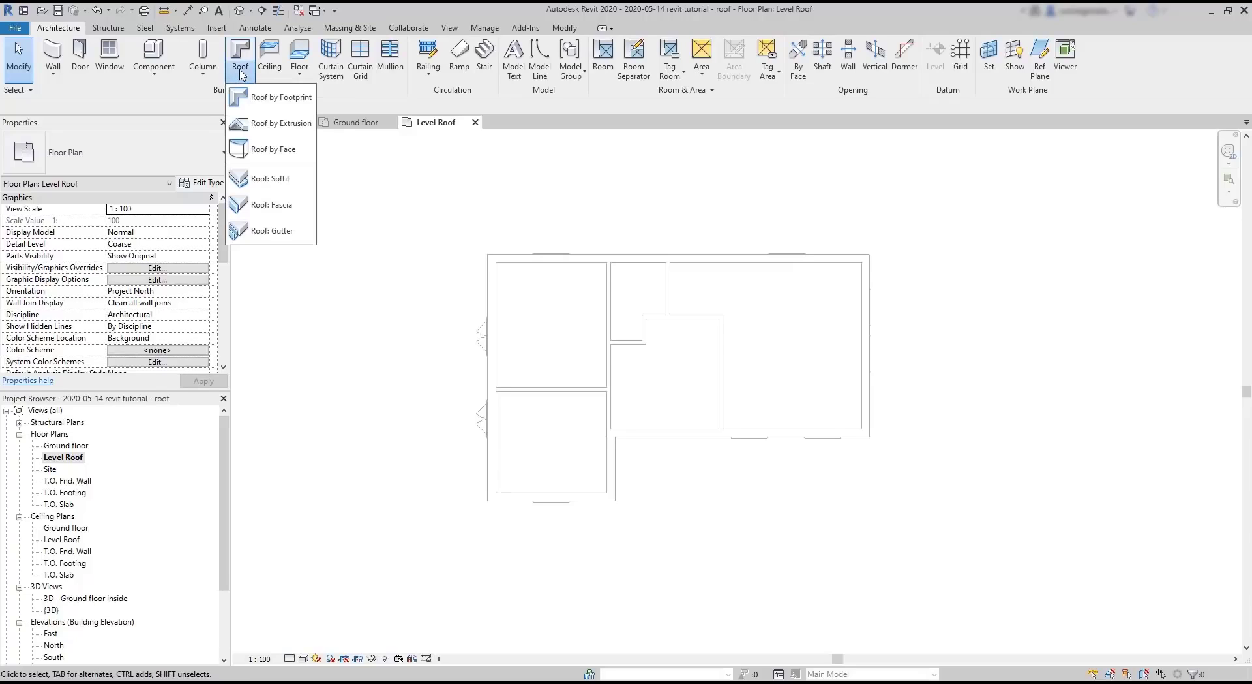
{"action": "left_click", "coordinate": [271, 98]}
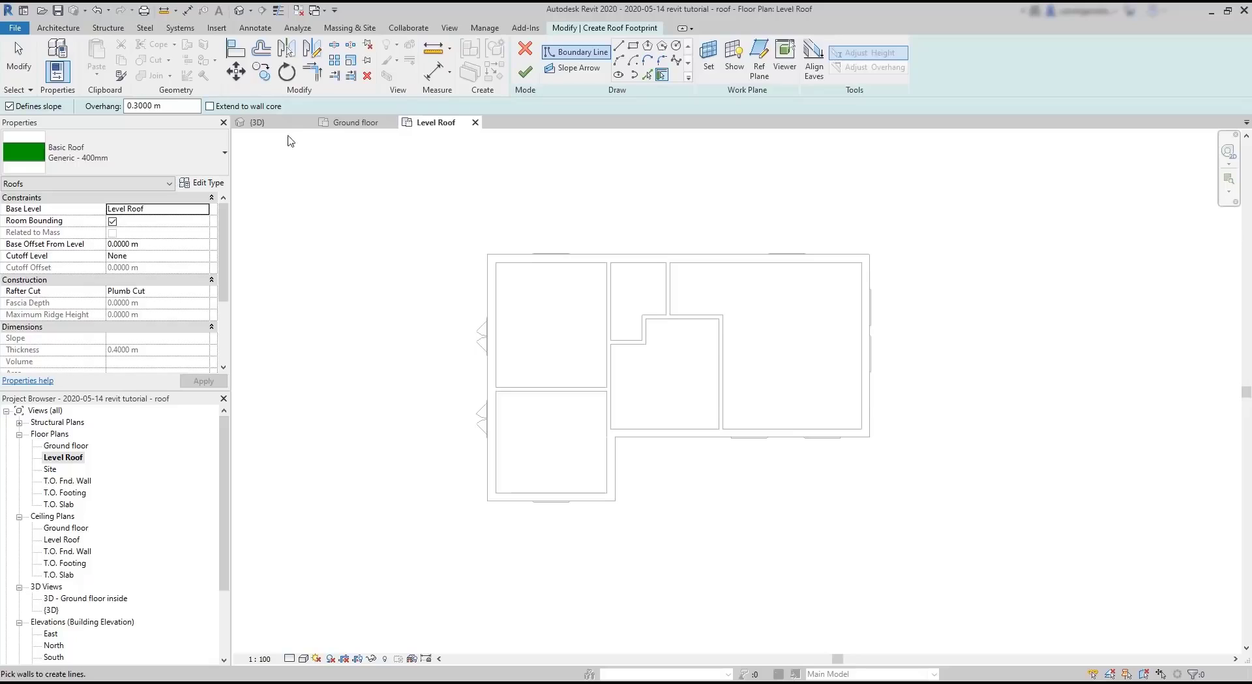
{"action": "left_click", "coordinate": [491, 396]}
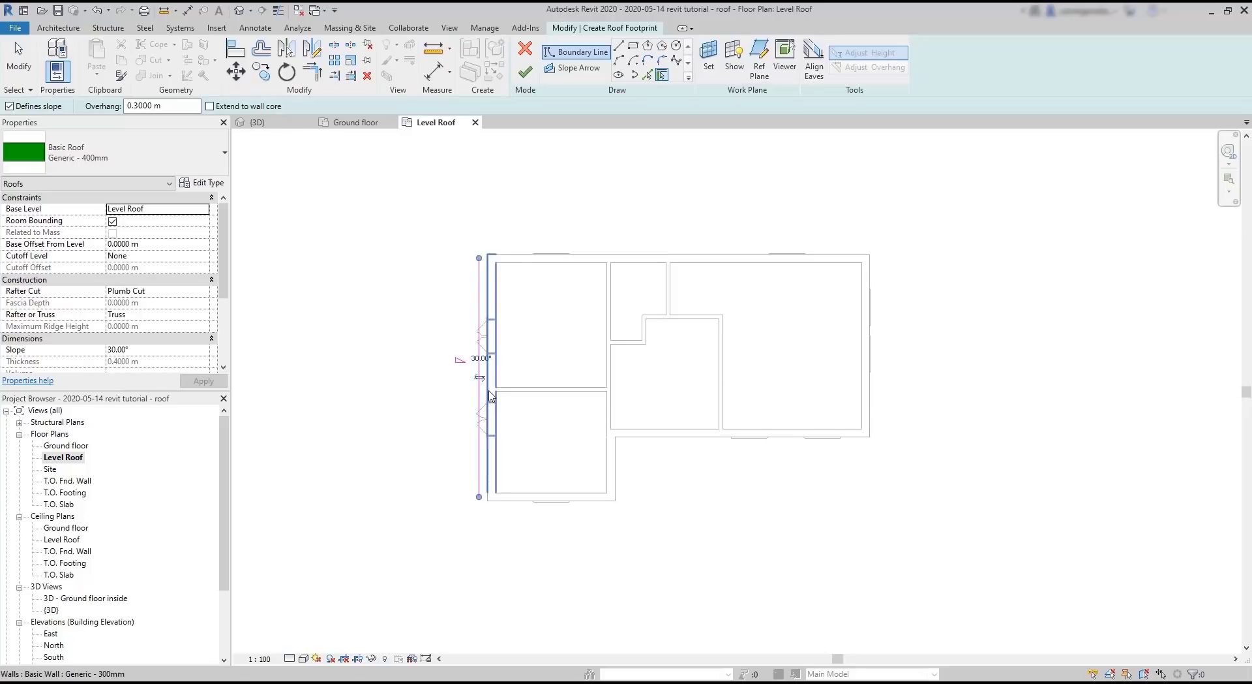
{"action": "left_click", "coordinate": [652, 254]}
{"action": "left_click", "coordinate": [870, 379]}
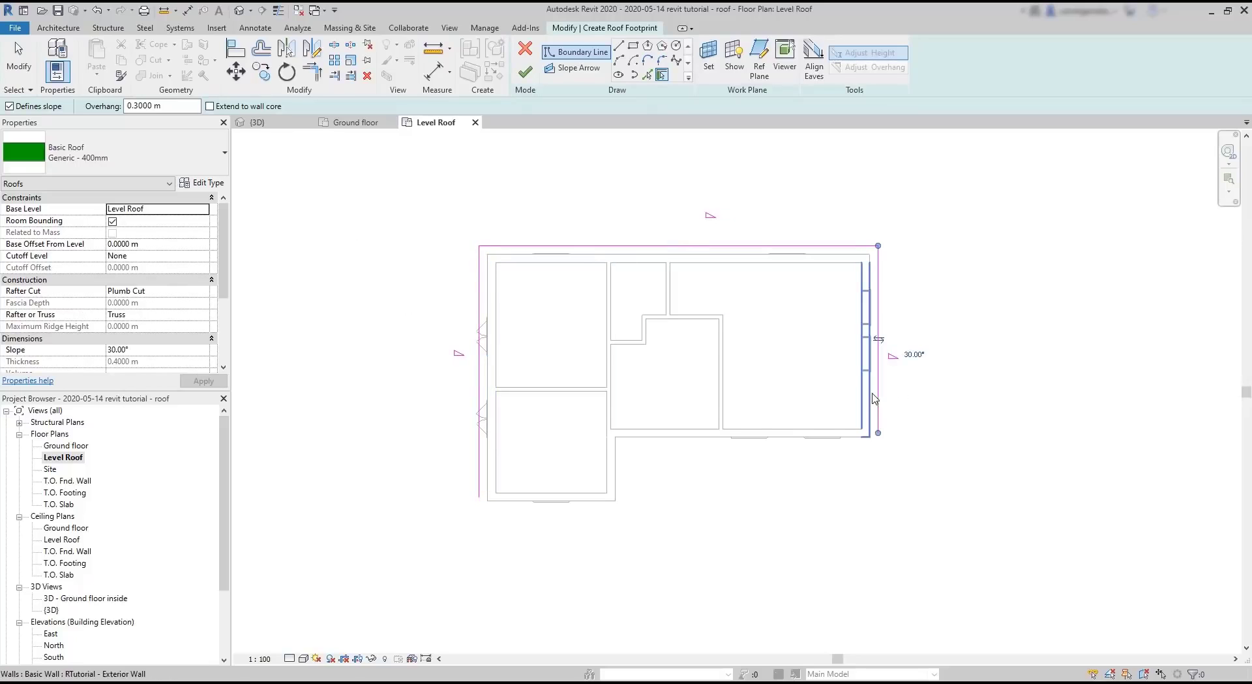
{"action": "left_click", "coordinate": [849, 437]}
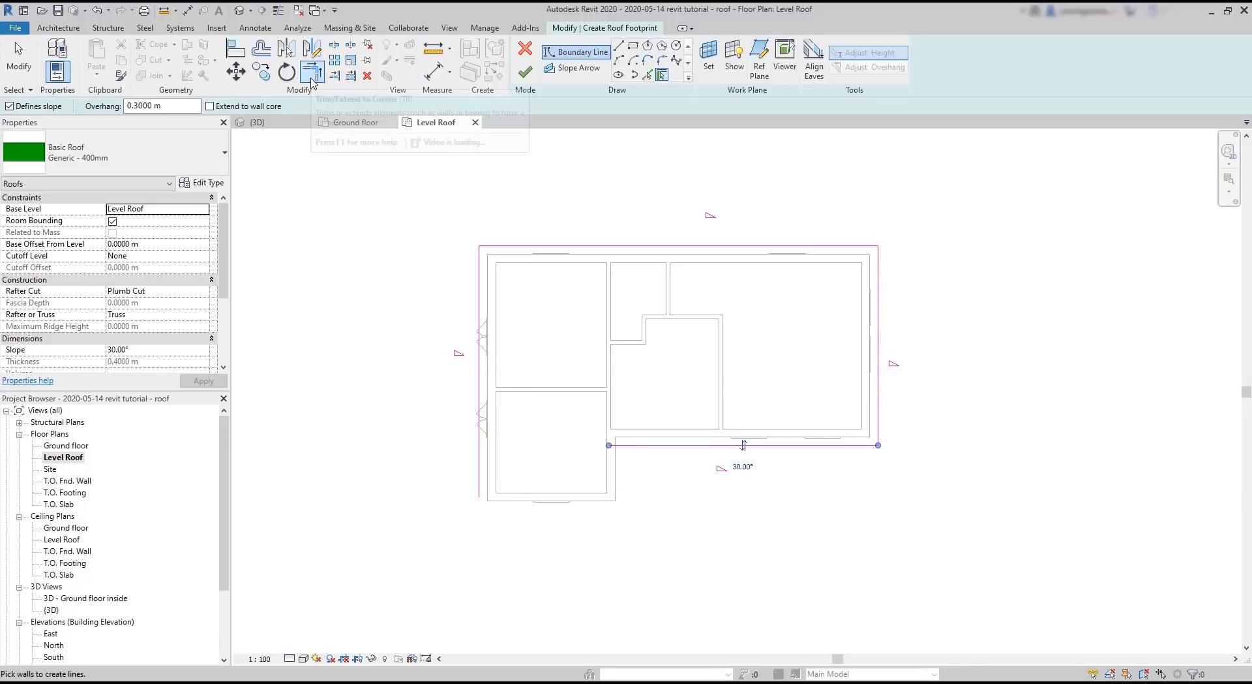
Step: Trim the south and west boundary lines to a corner, closing a rectangular footprint over the main block
{"action": "key", "text": "Escape"}
{"action": "left_click", "coordinate": [633, 445]}
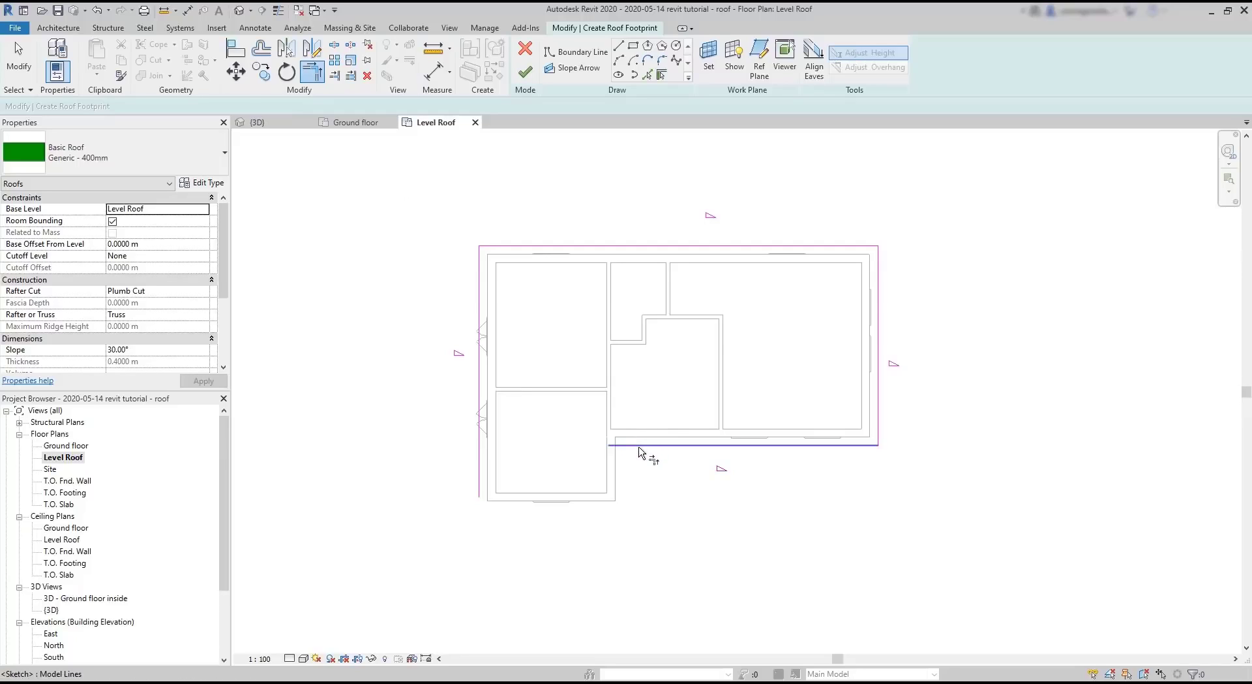
{"action": "left_click", "coordinate": [480, 423]}
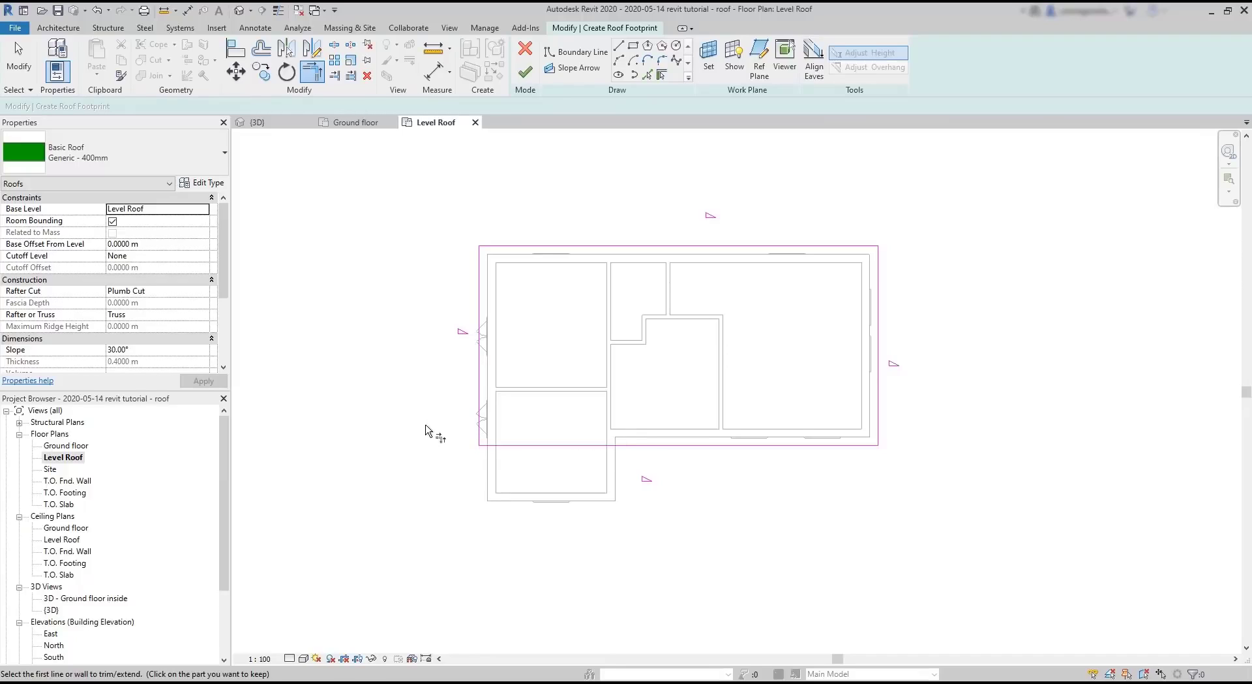
{"action": "left_click", "coordinate": [13, 62]}
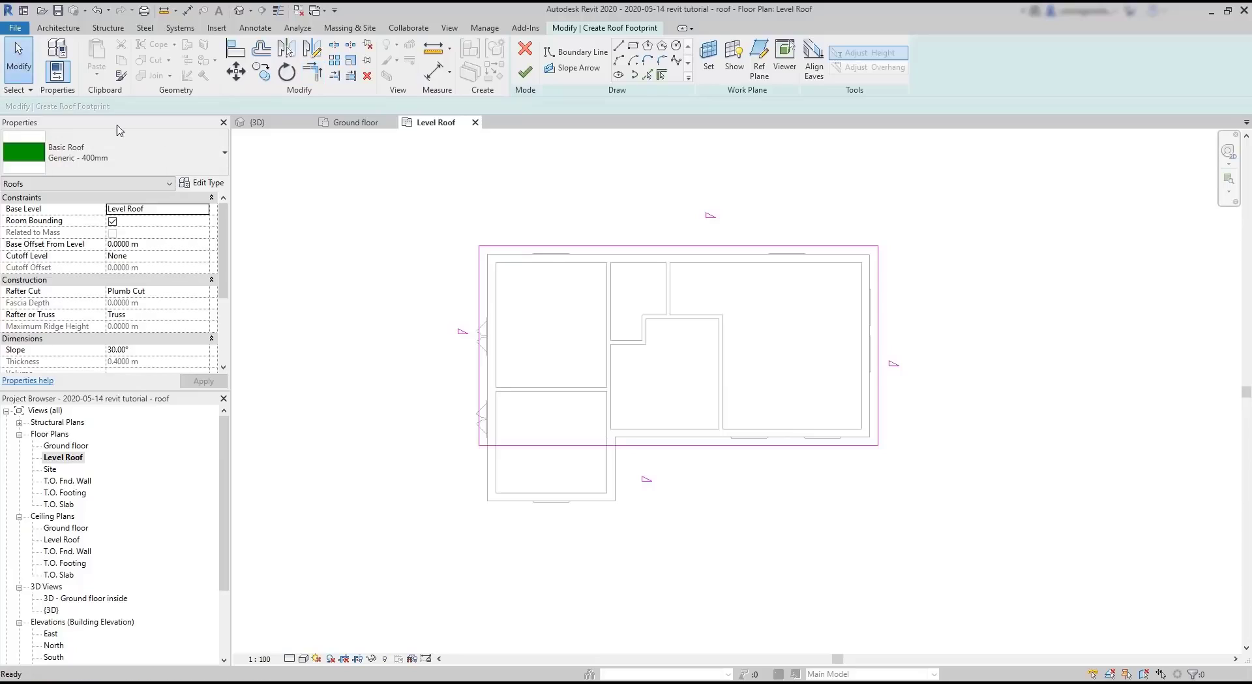
Step: Set the slope of all four boundary lines of the main footprint to 18°
{"action": "left_click_drag", "start_coordinate": [953, 529], "coordinate": [395, 172]}
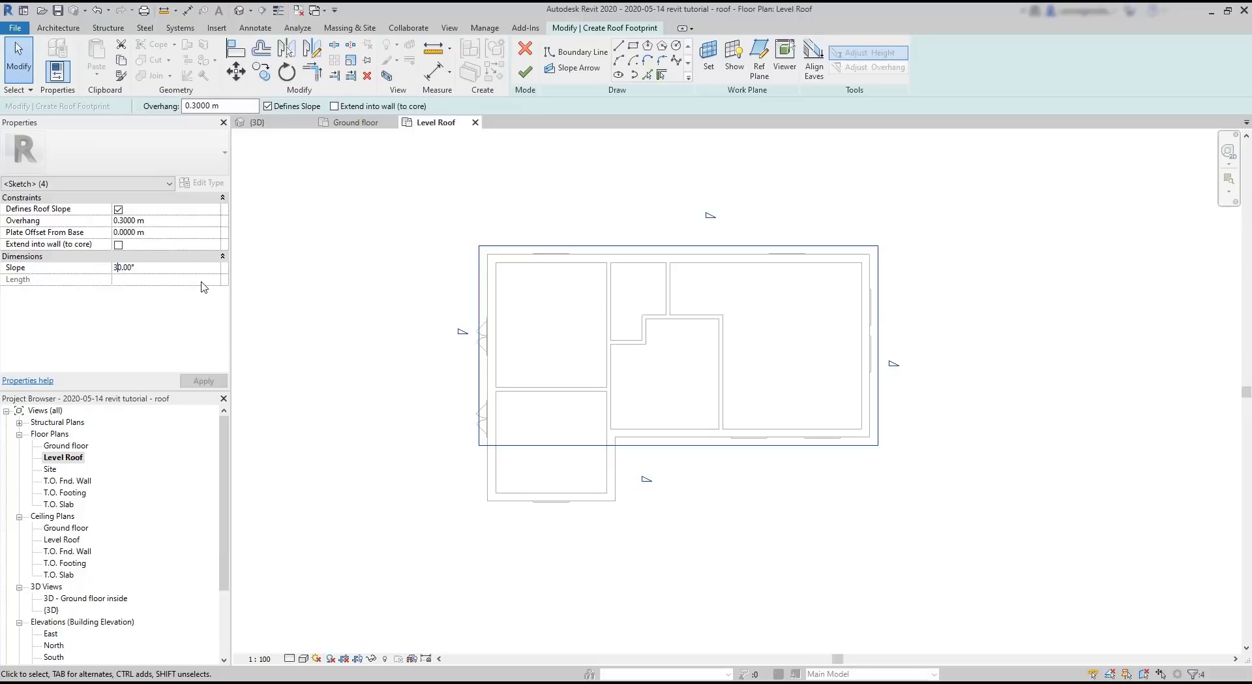
{"action": "key", "text": "BackSpace"}
{"action": "type", "text": "18"}
{"action": "left_click", "coordinate": [219, 384]}
{"action": "left_click", "coordinate": [220, 381]}
Step: Remove the slope definition from the west and east boundary lines and finish the roof without attaching the highlighted walls
{"action": "left_click", "coordinate": [480, 302]}
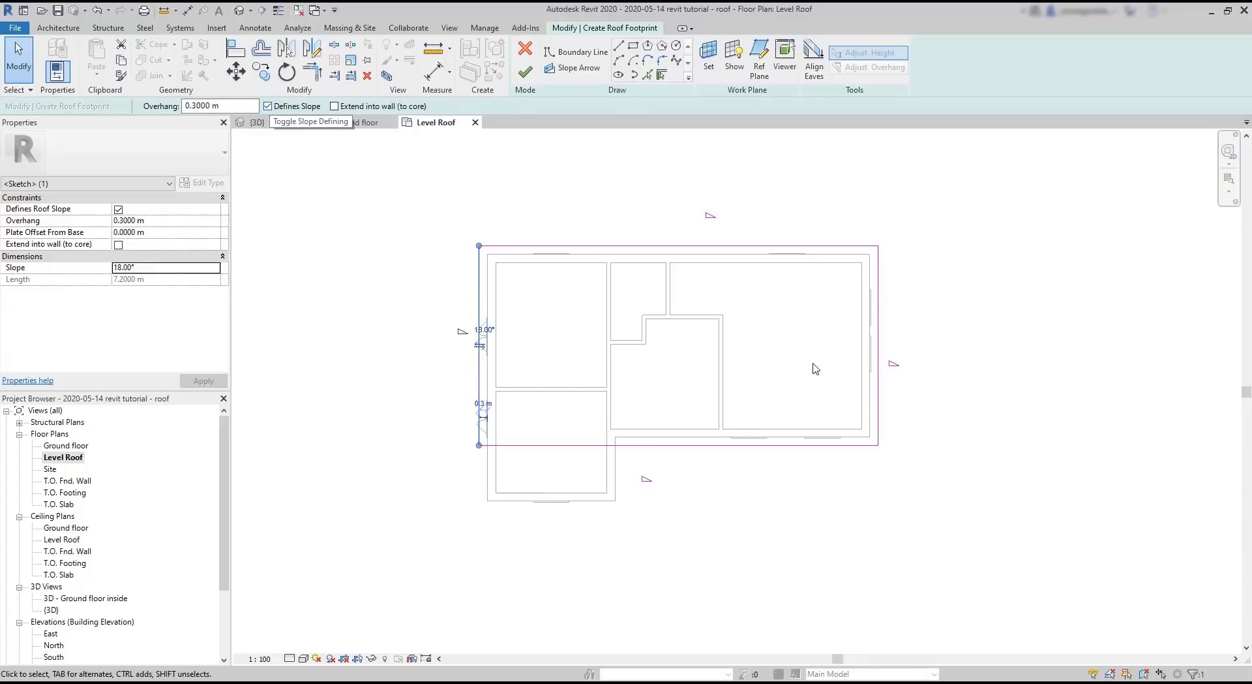
{"action": "left_click", "coordinate": [879, 336], "text": "ctrl"}
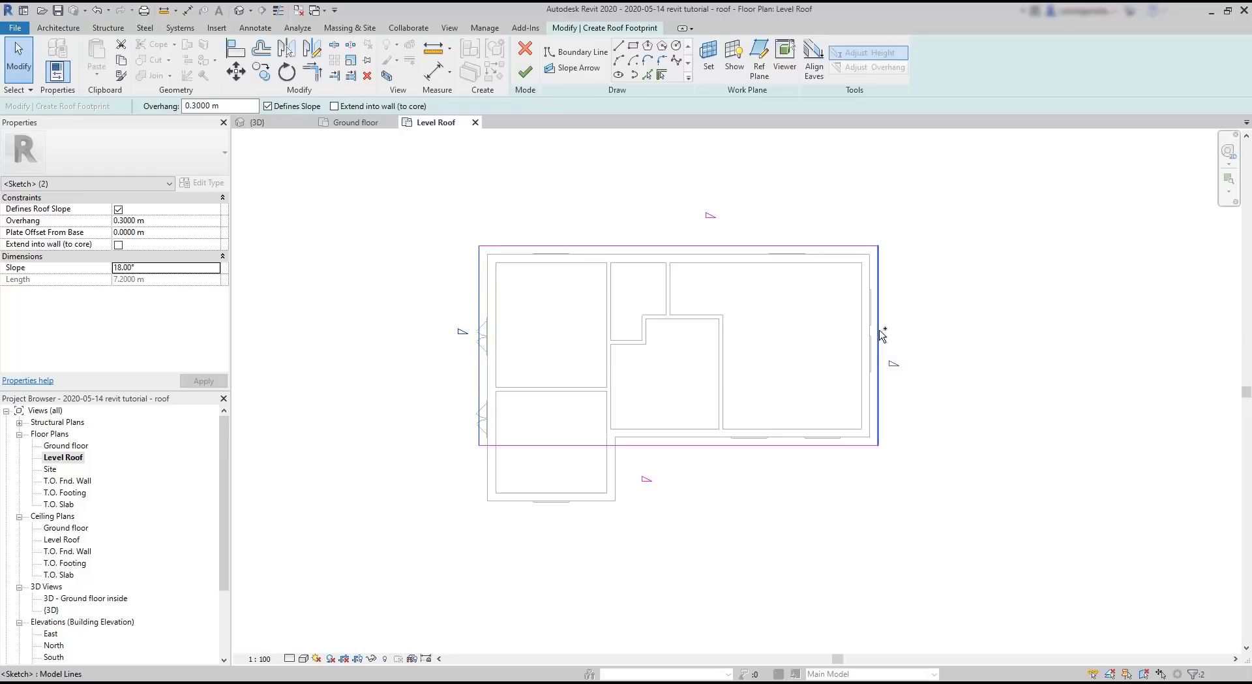
{"action": "left_click", "coordinate": [284, 106]}
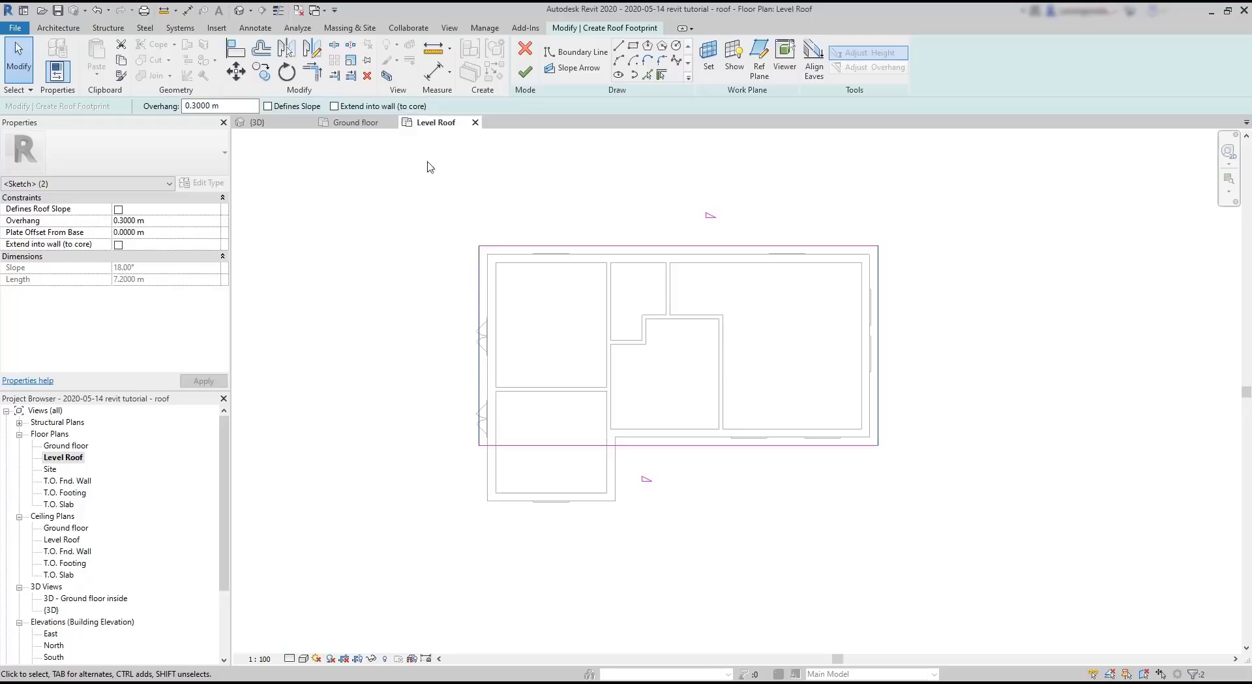
{"action": "left_click", "coordinate": [526, 71]}
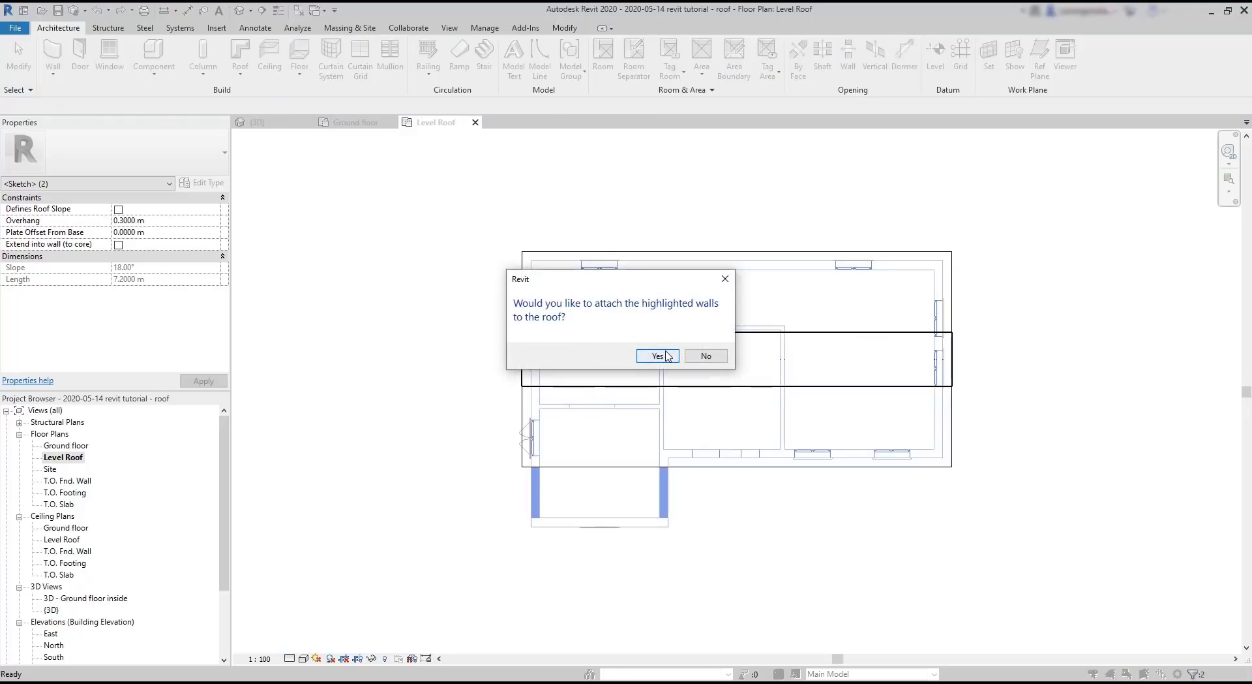
{"action": "left_click", "coordinate": [705, 358]}
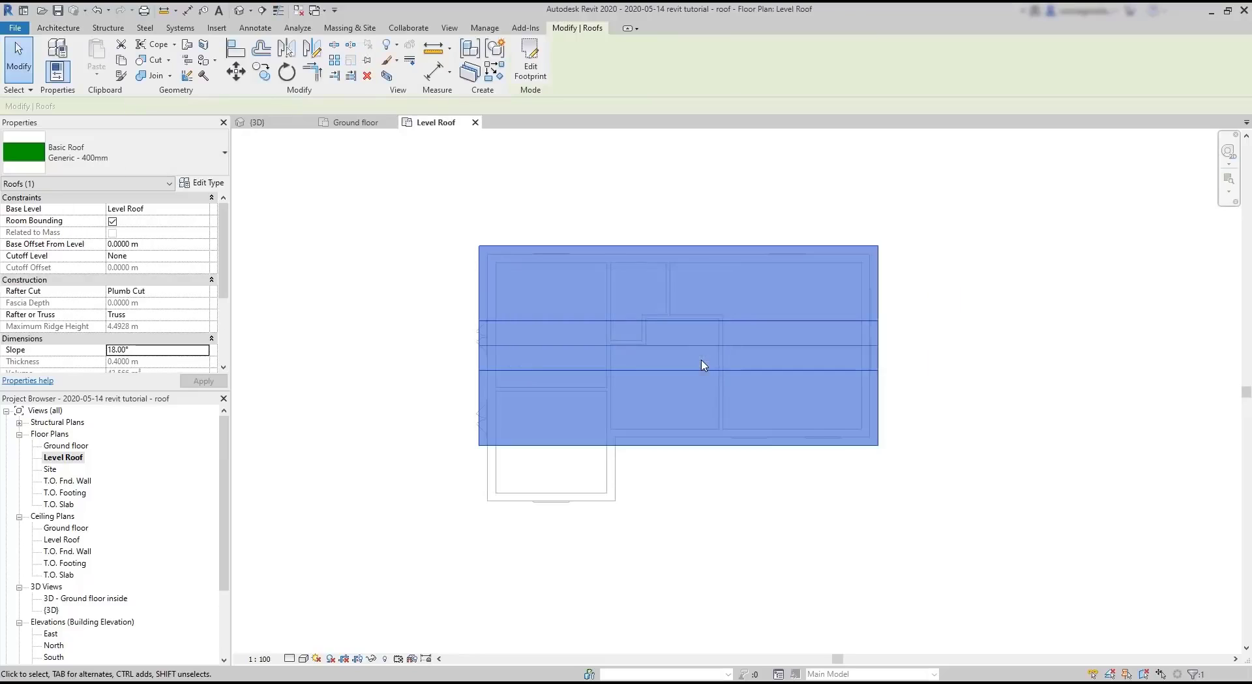
Step: Inspect the new gable roof and the uncovered wing in the {3D} view
{"action": "left_click", "coordinate": [355, 123]}
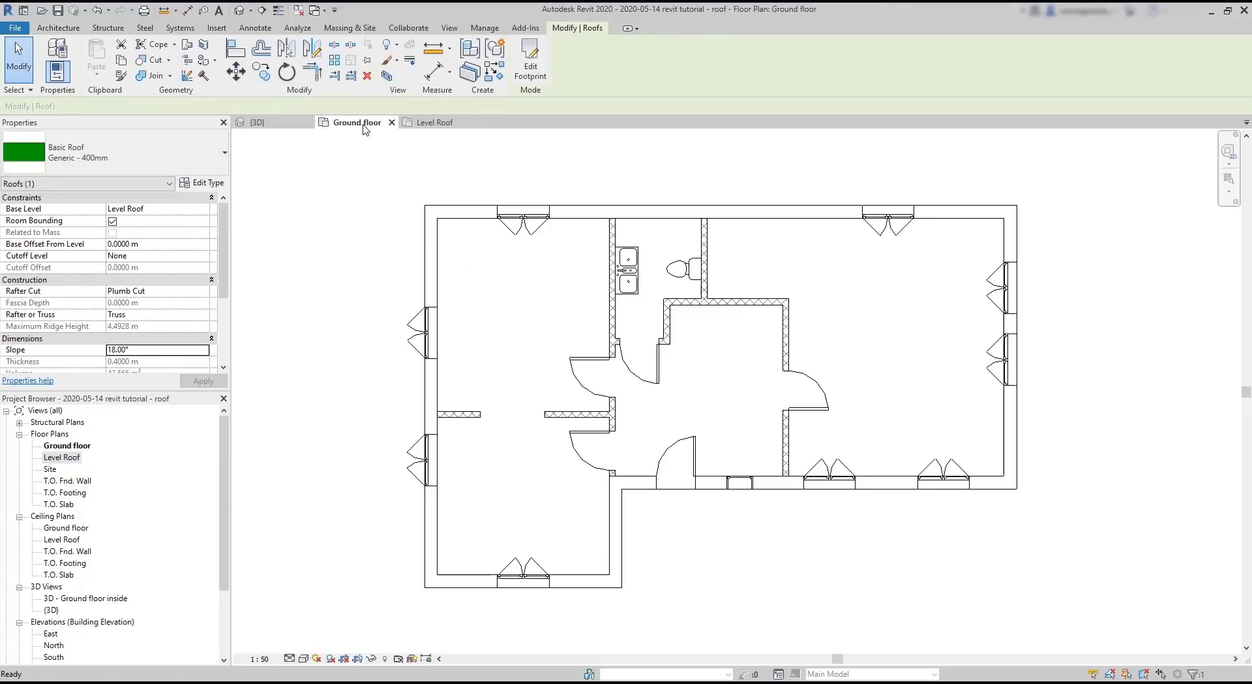
{"action": "left_click", "coordinate": [258, 123]}
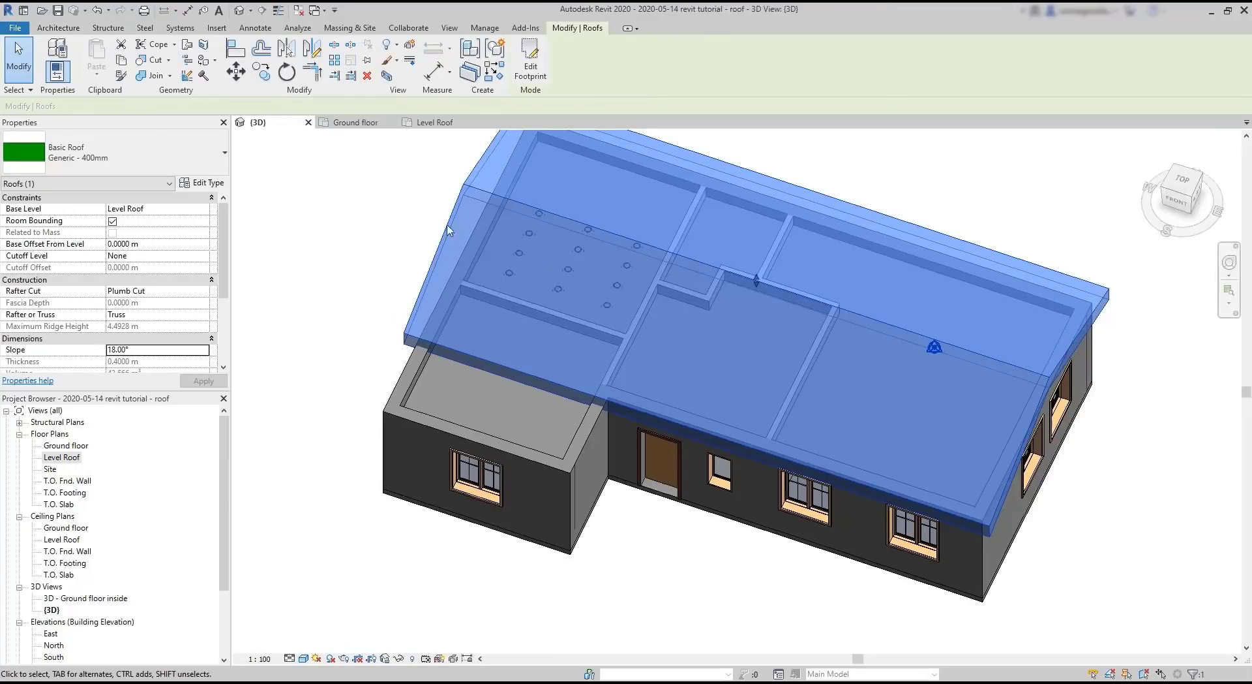
{"action": "left_click", "coordinate": [656, 557]}
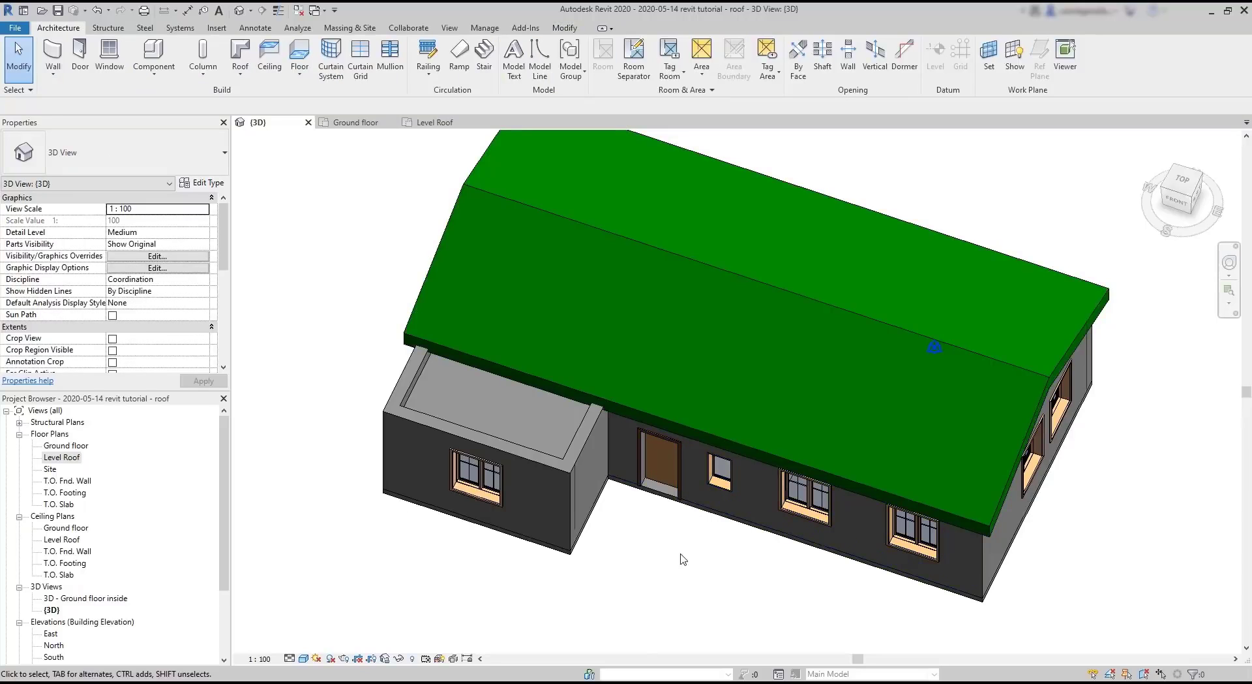
{"action": "middle_click_drag", "start_coordinate": [691, 555], "coordinate": [668, 405], "text": "shift"}
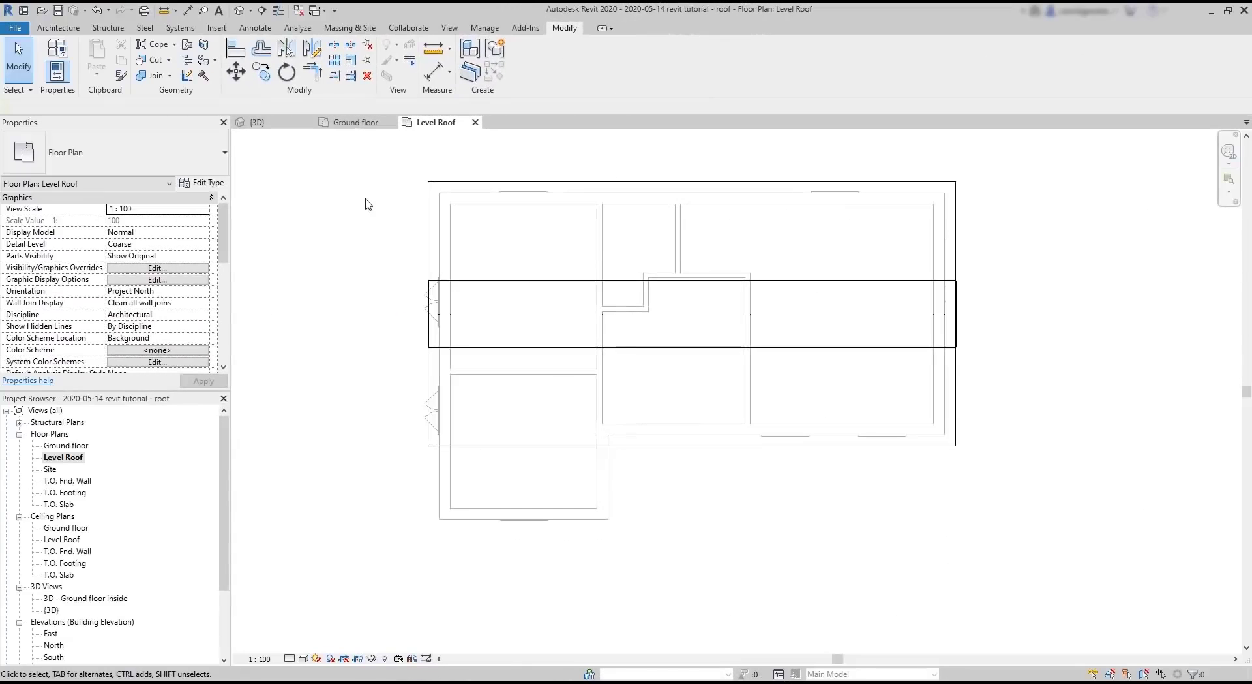
Step: Start another Roof by Footprint on Level Roof and pick the wing's east, south and west exterior walls as boundary lines
{"action": "left_click", "coordinate": [61, 30]}
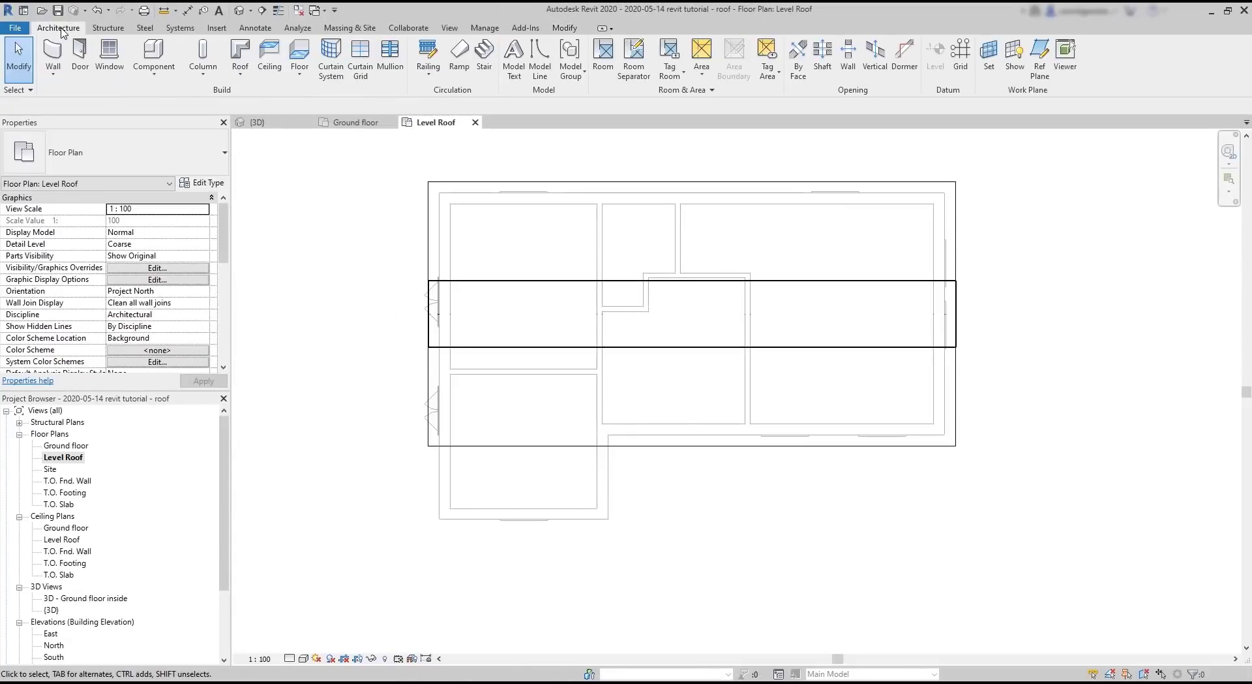
{"action": "left_click", "coordinate": [243, 77]}
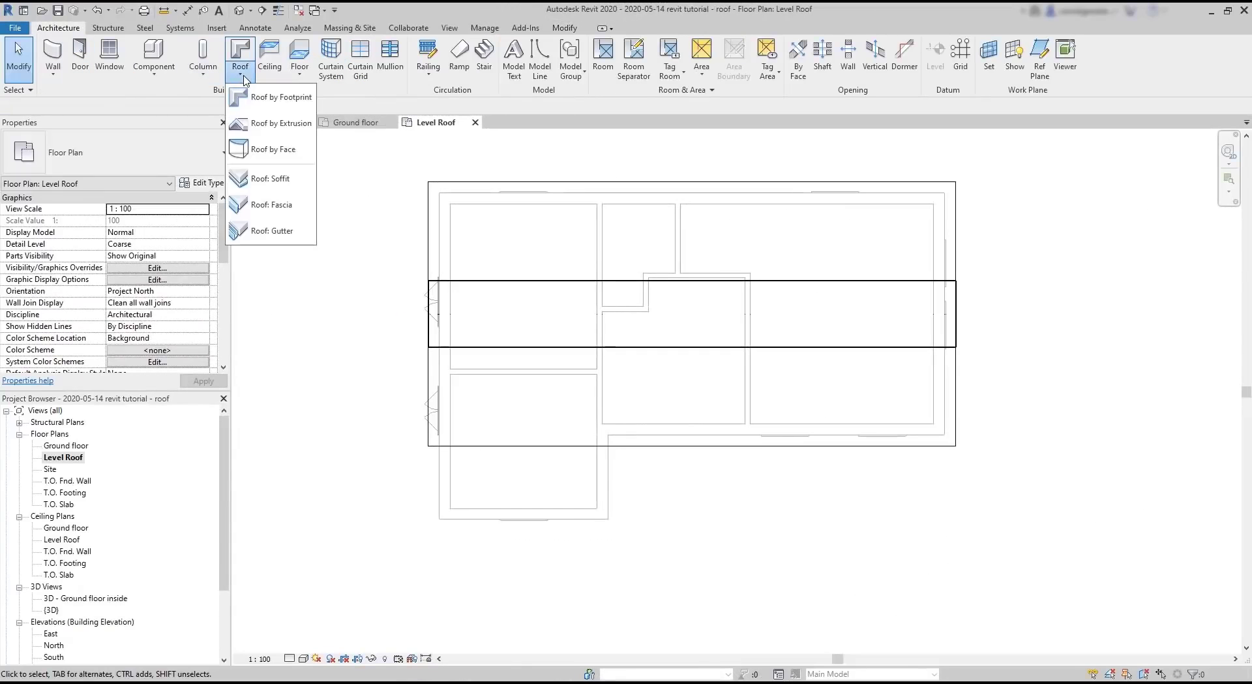
{"action": "left_click", "coordinate": [274, 97]}
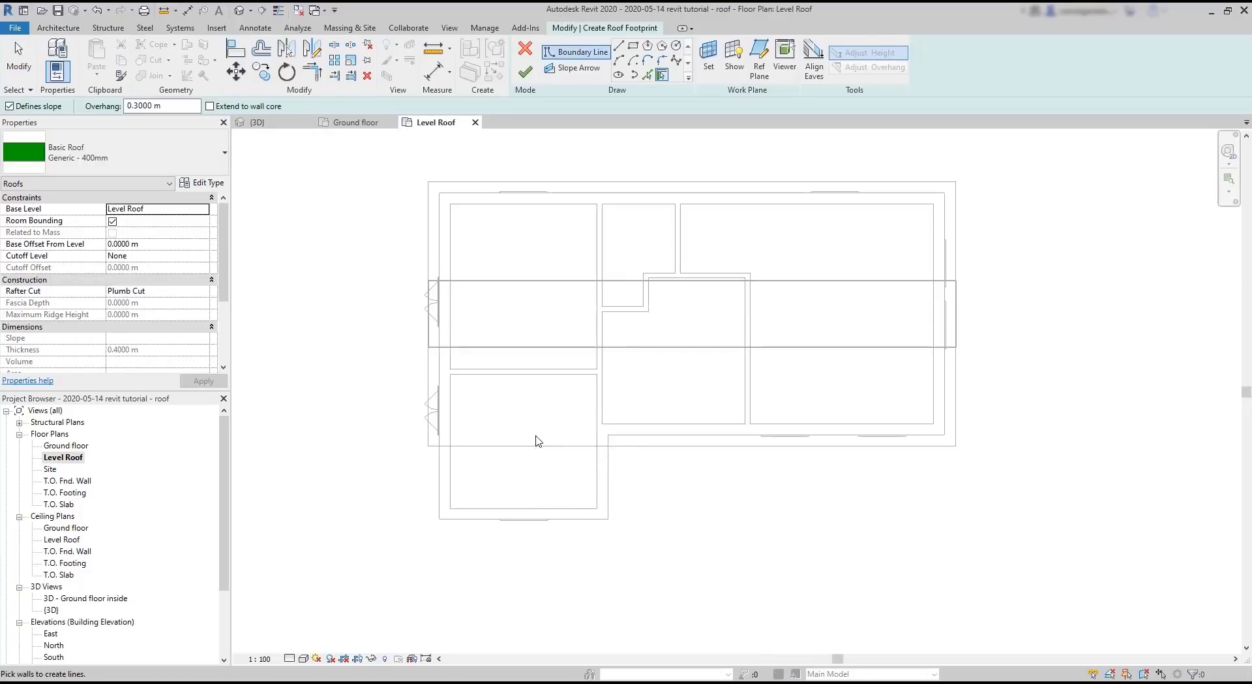
{"action": "left_click", "coordinate": [603, 470]}
{"action": "left_click", "coordinate": [532, 514]}
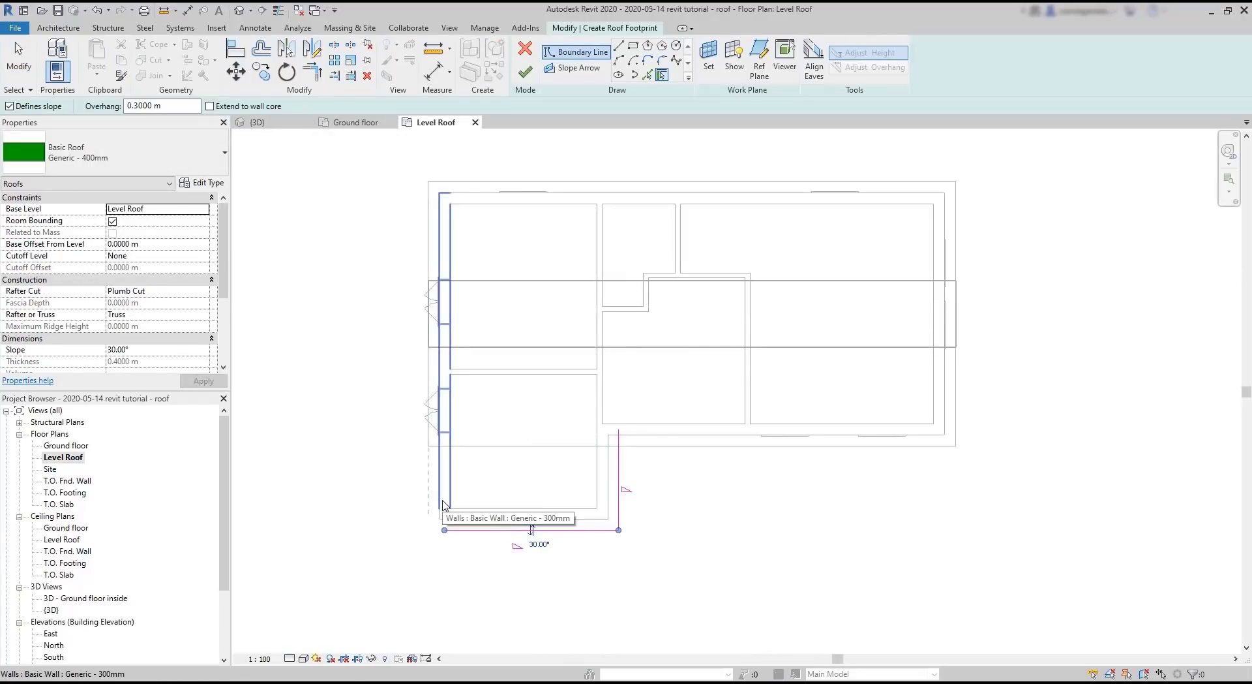
{"action": "left_click", "coordinate": [444, 504]}
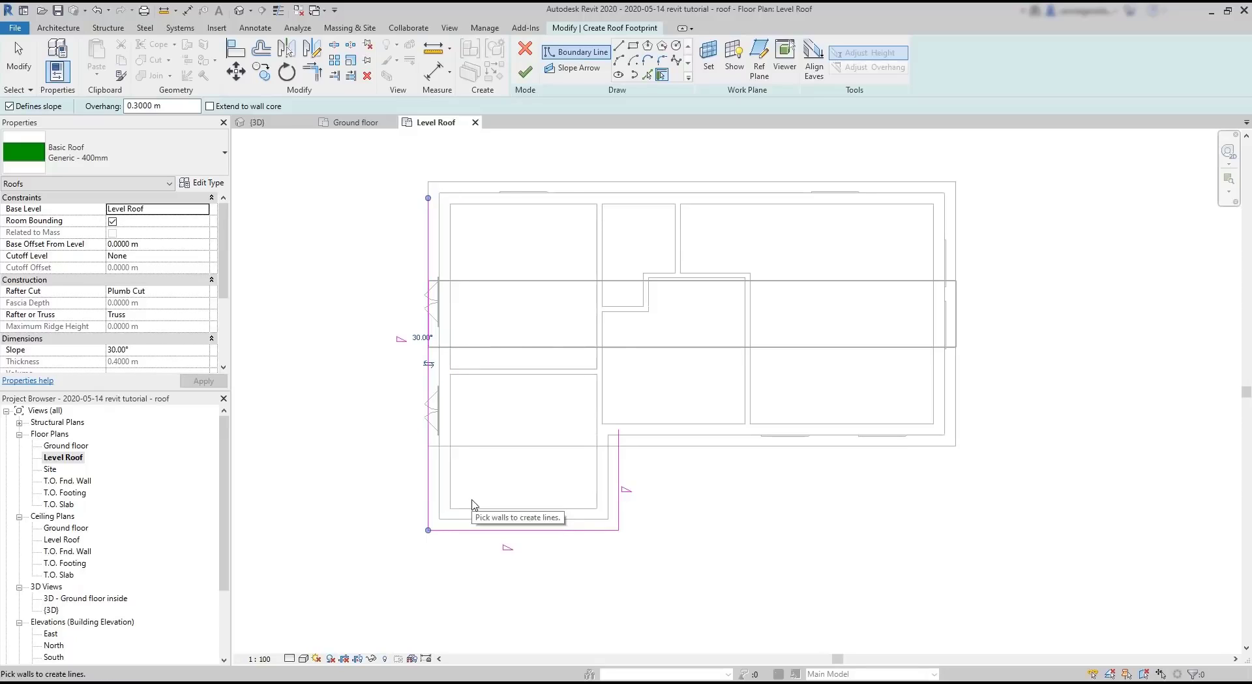
Step: Draw a 5.2 m horizontal boundary line across the wing's north end and trim the west boundary line to it
{"action": "left_click", "coordinate": [620, 47]}
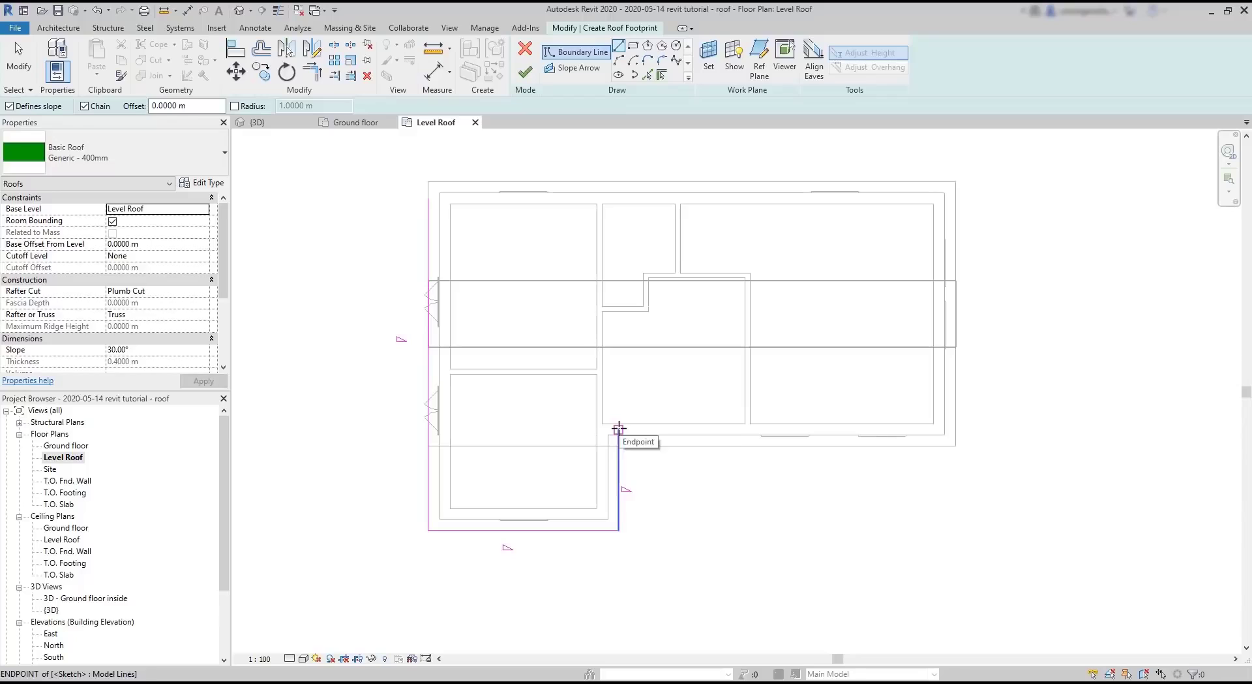
{"action": "left_click", "coordinate": [619, 429]}
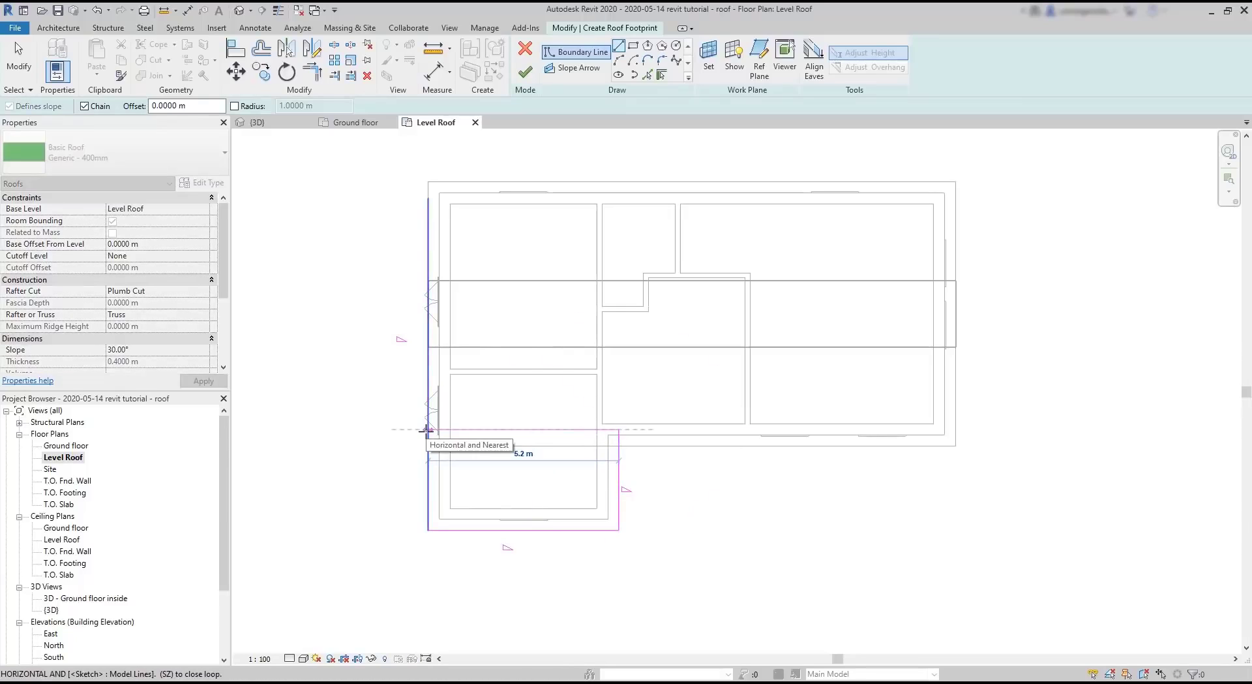
{"action": "left_click", "coordinate": [425, 429]}
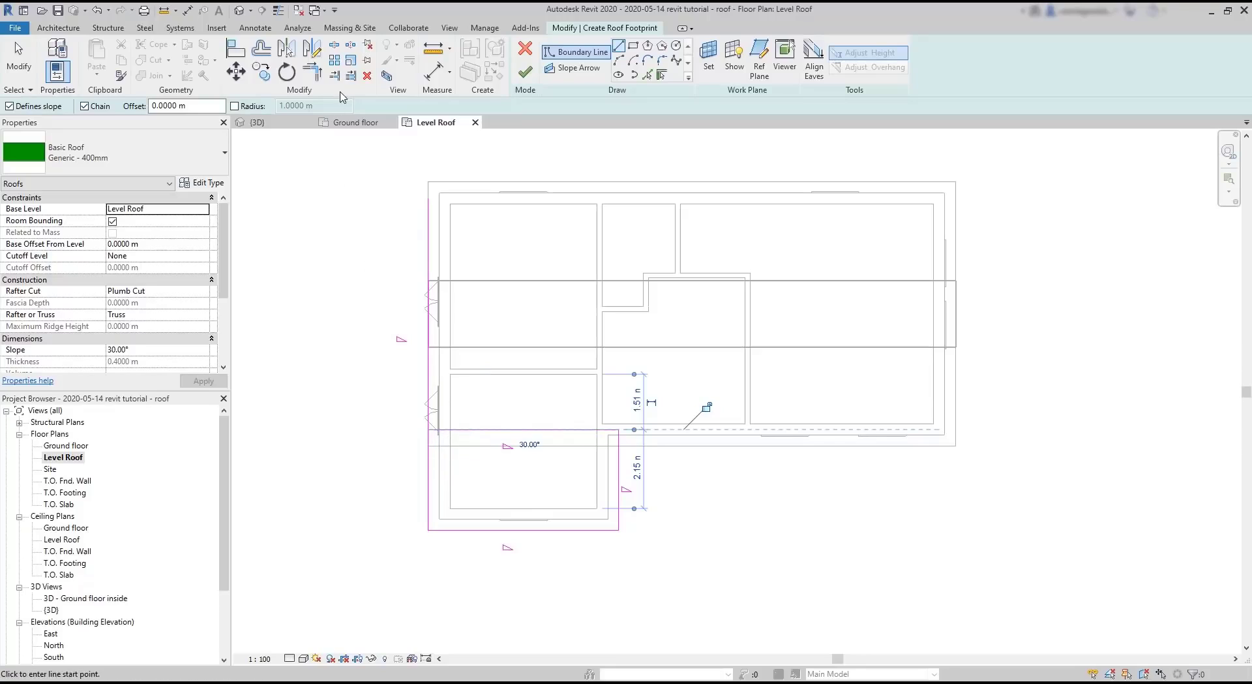
{"action": "left_click", "coordinate": [335, 75]}
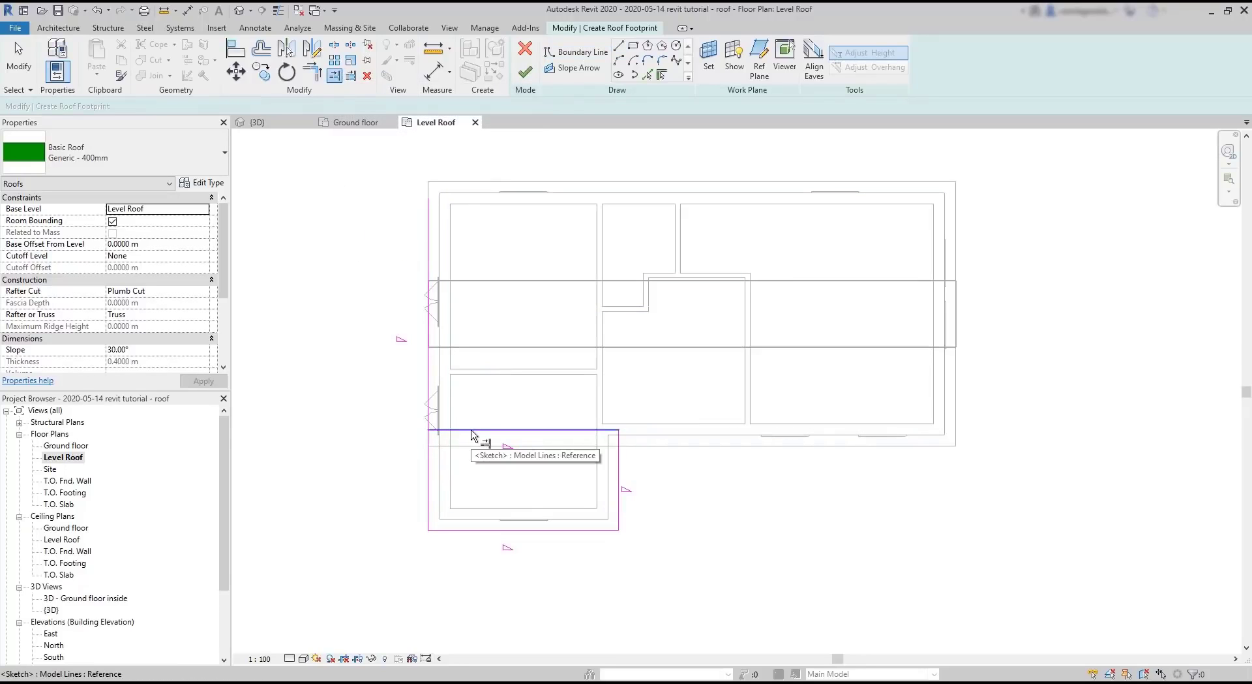
{"action": "left_click", "coordinate": [472, 432]}
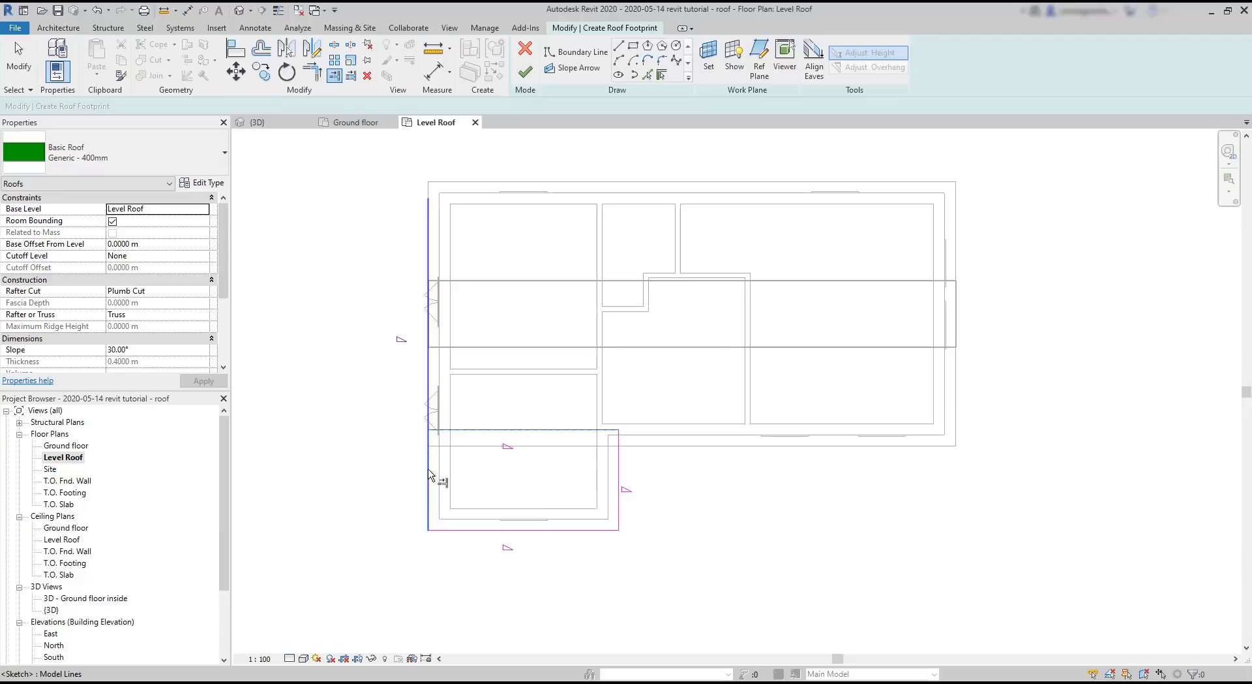
{"action": "left_click", "coordinate": [428, 474]}
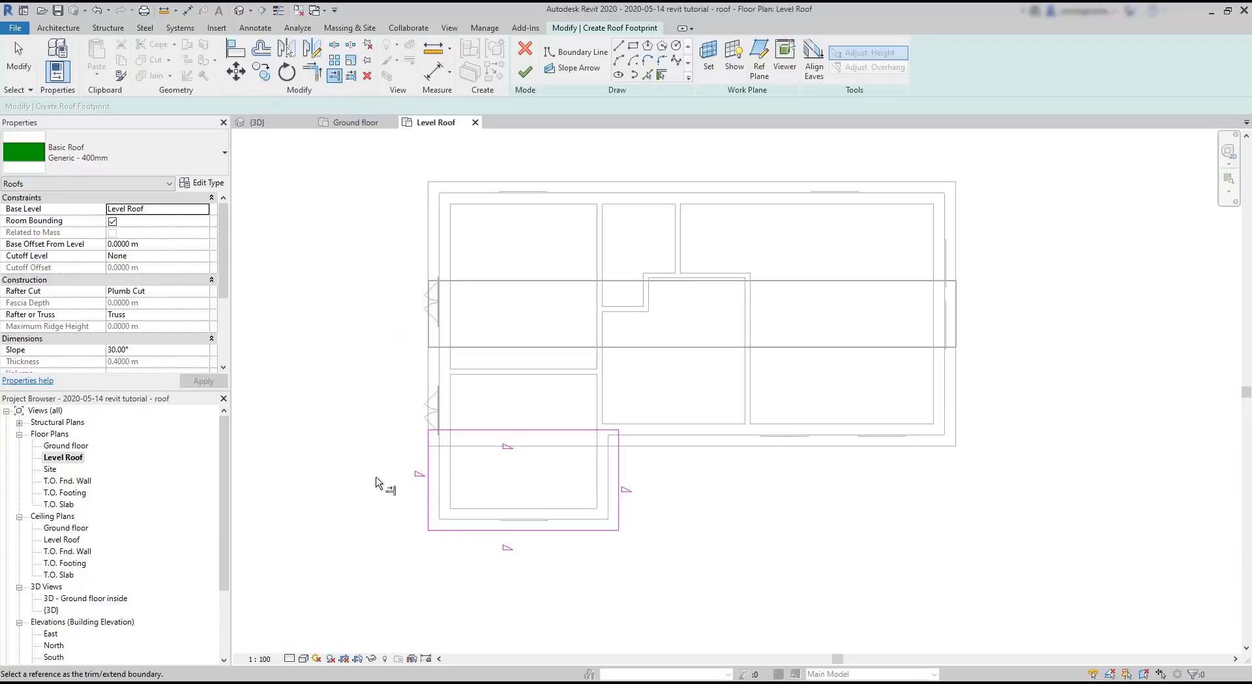
{"action": "key", "text": "Escape"}
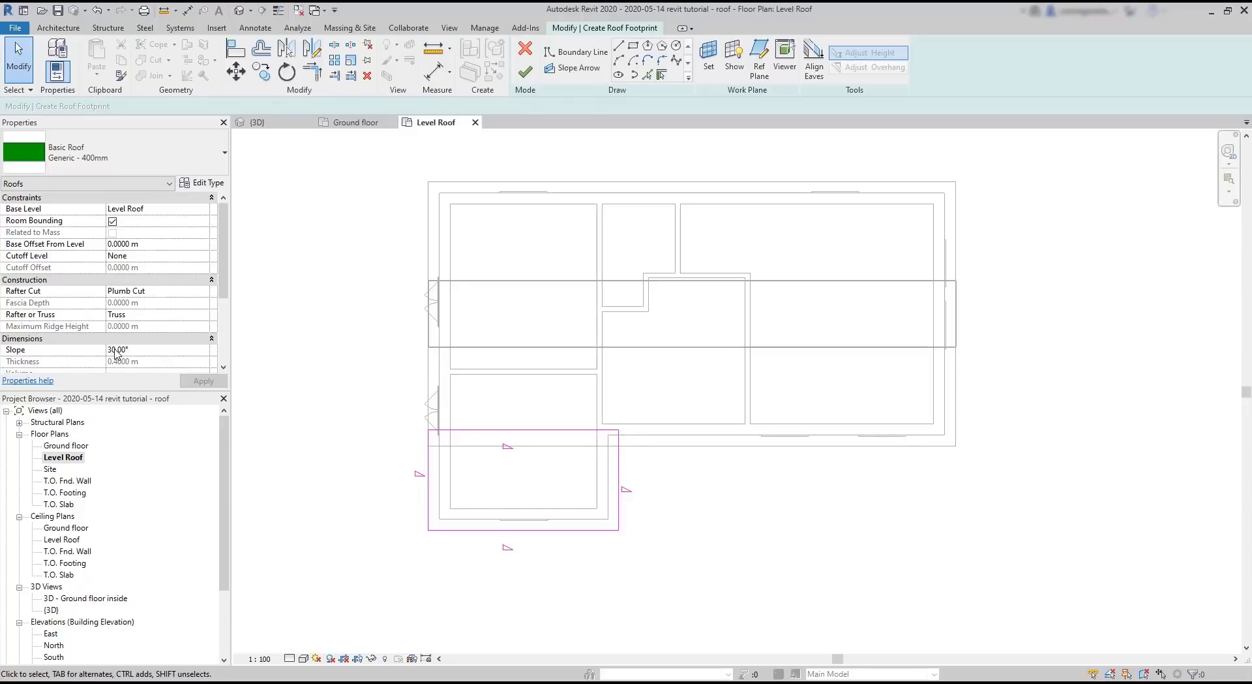
Step: Set the slope of the wing's roof footprint to 18°
{"action": "left_click", "coordinate": [116, 350]}
{"action": "type", "text": "18"}
{"action": "left_click", "coordinate": [215, 384]}
Step: Clear Defines Slope on the wing footprint's south and north boundary lines, finish the roof and decline attaching the highlighted walls
{"action": "left_click", "coordinate": [491, 529]}
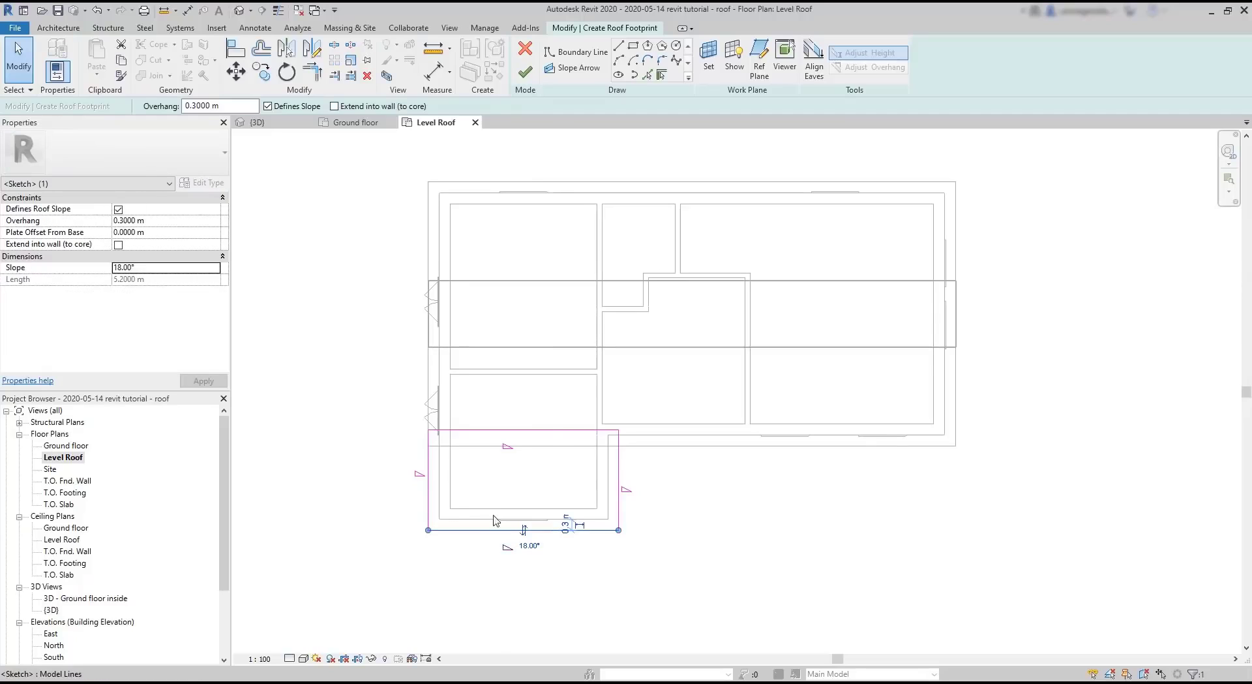
{"action": "left_click", "coordinate": [549, 430], "text": "ctrl"}
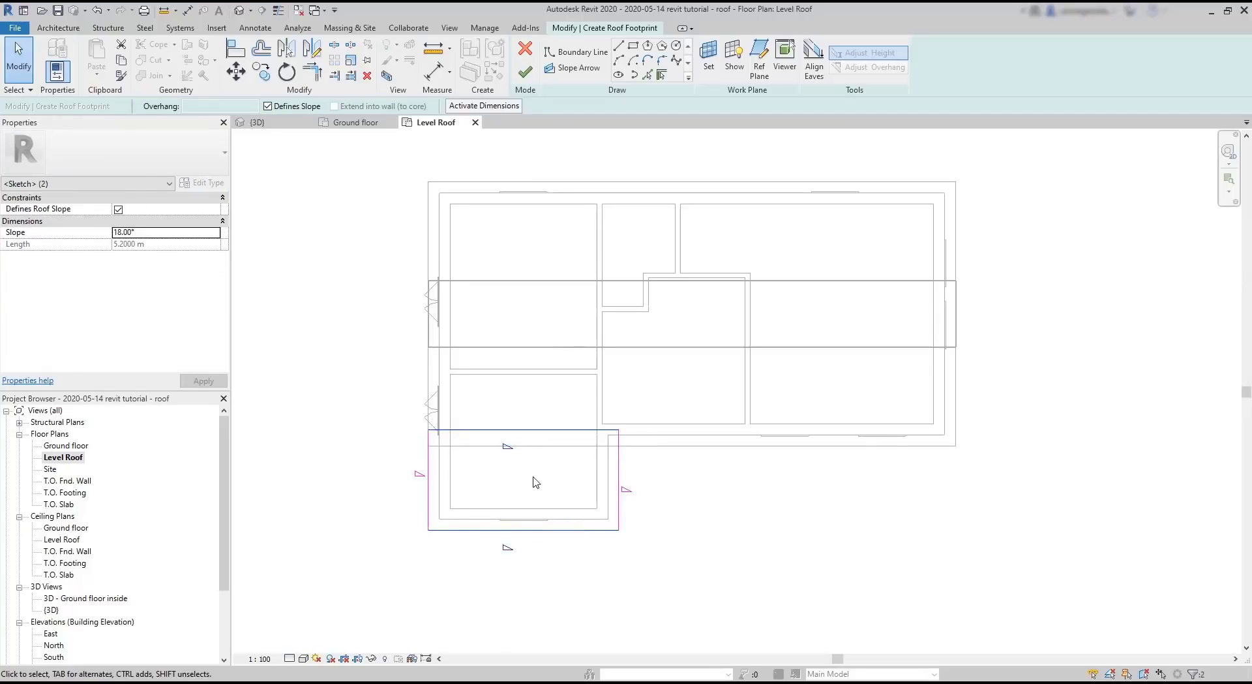
{"action": "left_click", "coordinate": [268, 106]}
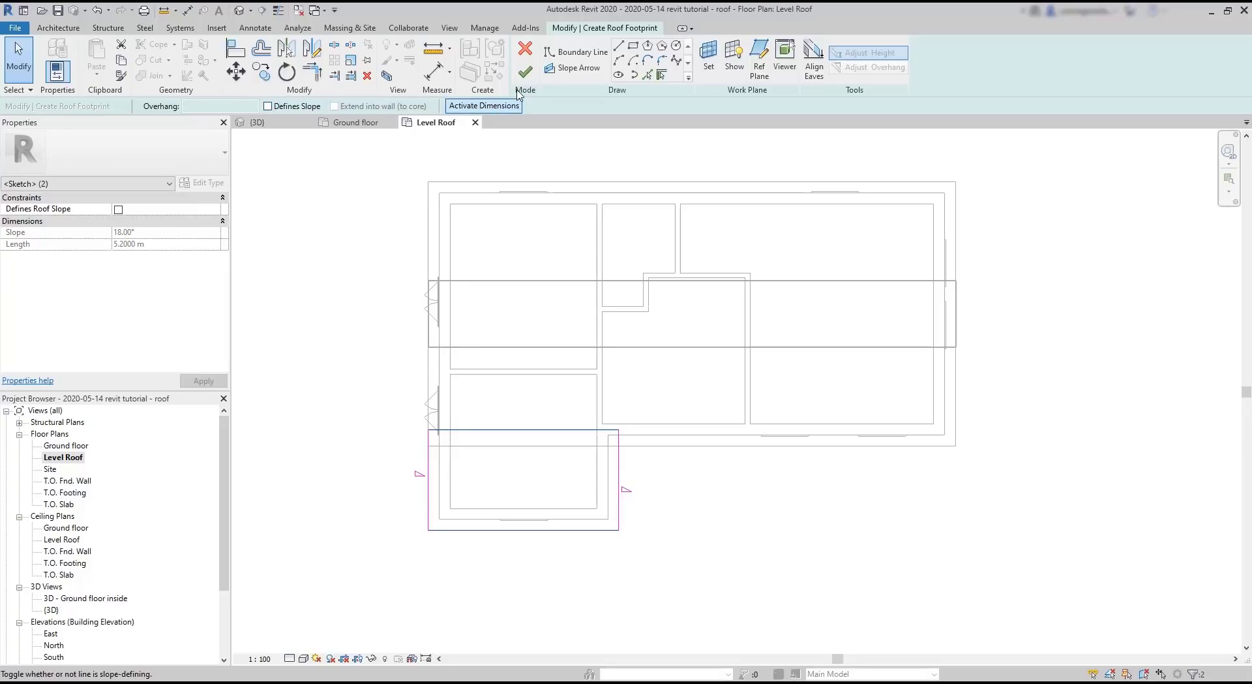
{"action": "left_click", "coordinate": [525, 71]}
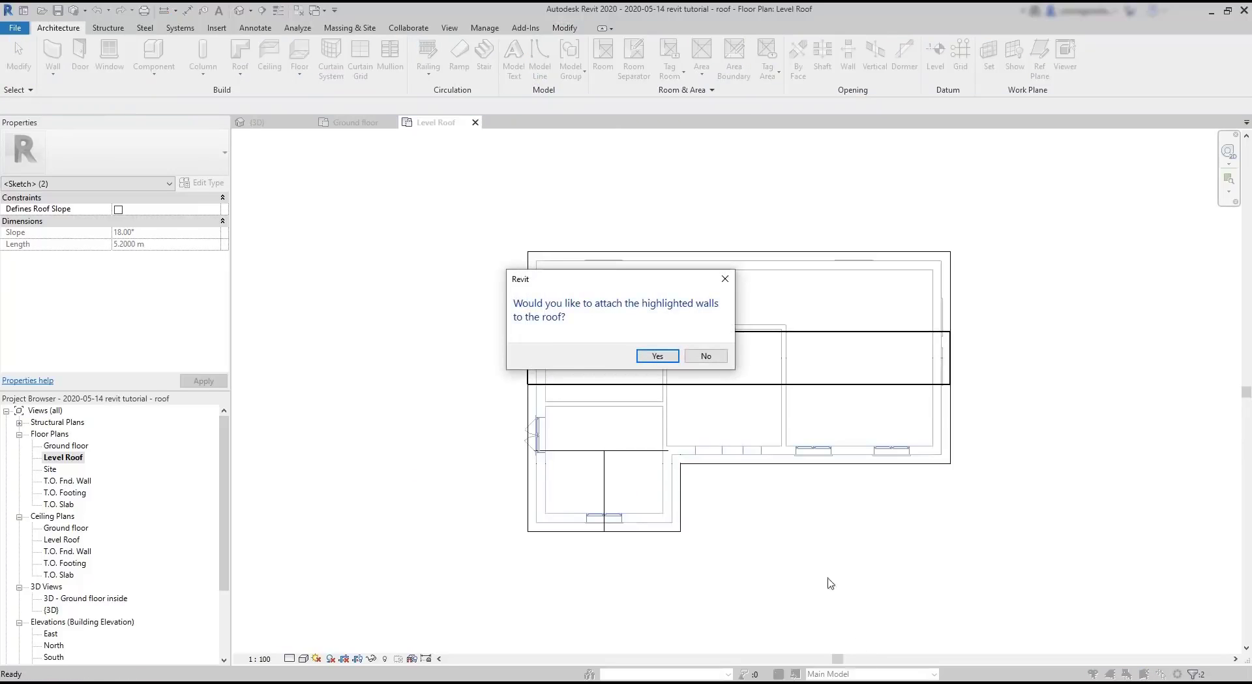
{"action": "left_click", "coordinate": [707, 357]}
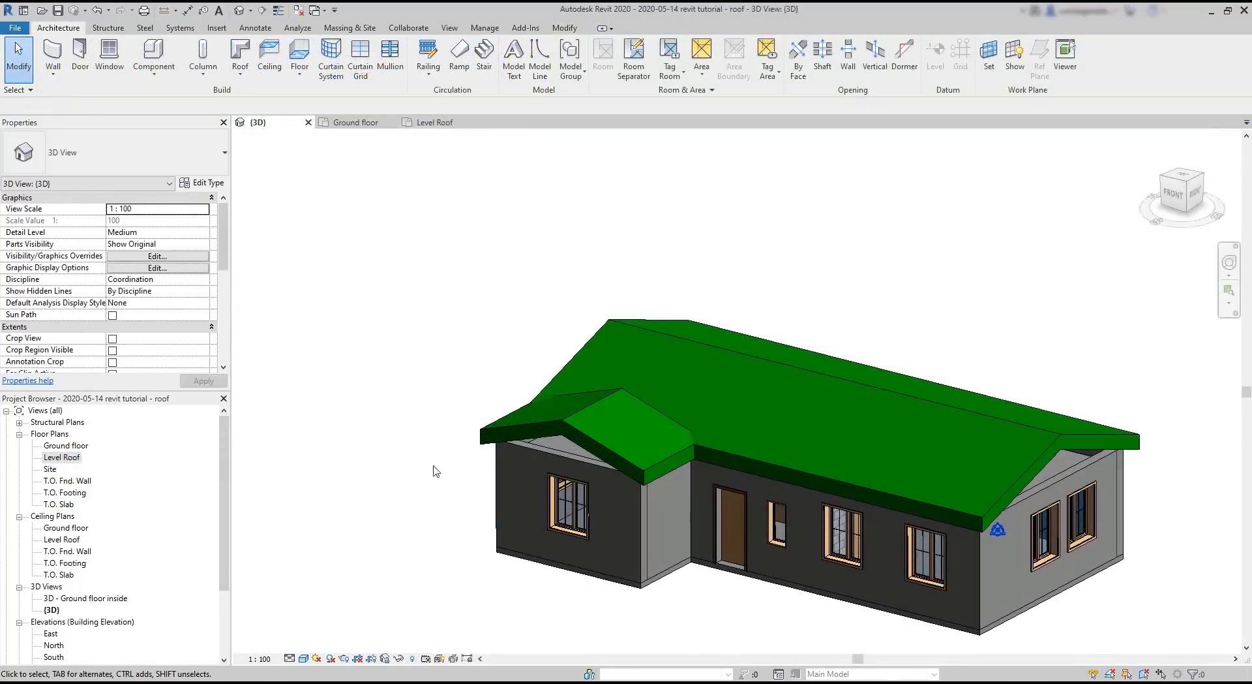
Step: Join the wing roof's open north end edge to the south slope of the main roof with Join/Unjoin Roof
{"action": "middle_click_drag", "start_coordinate": [821, 578], "coordinate": [572, 534], "text": "shift"}
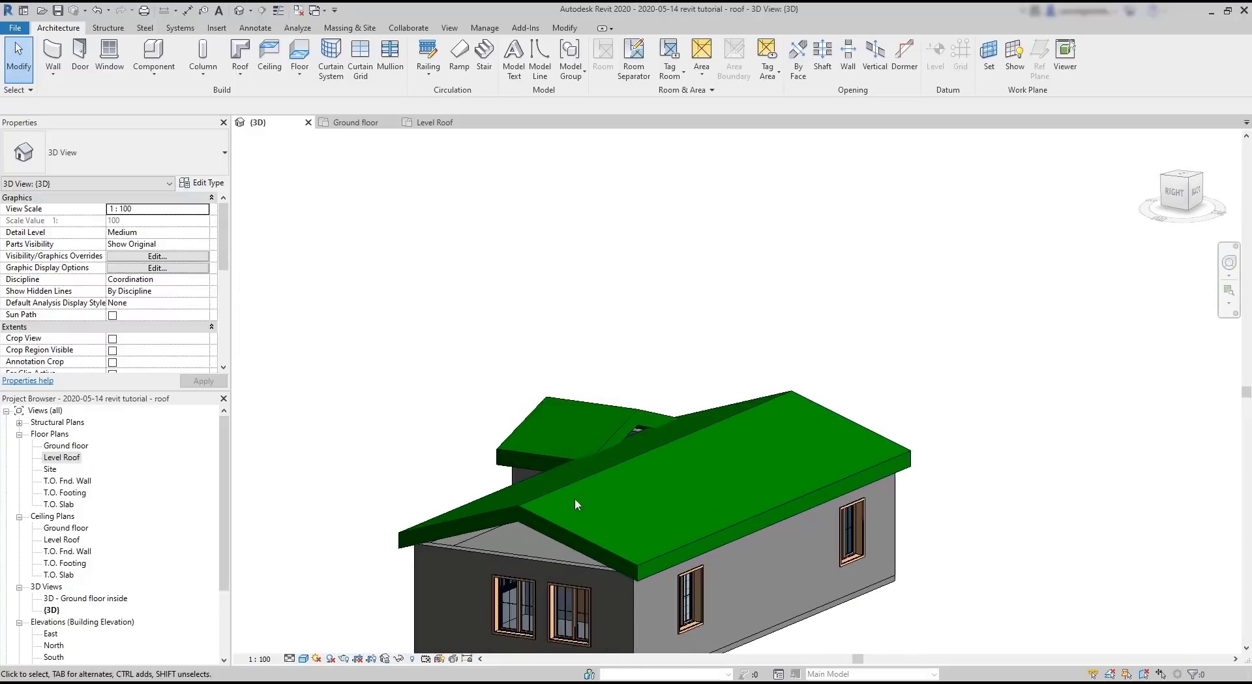
{"action": "scroll", "coordinate": [574, 499], "scroll_direction": "up", "scroll_amount": 3}
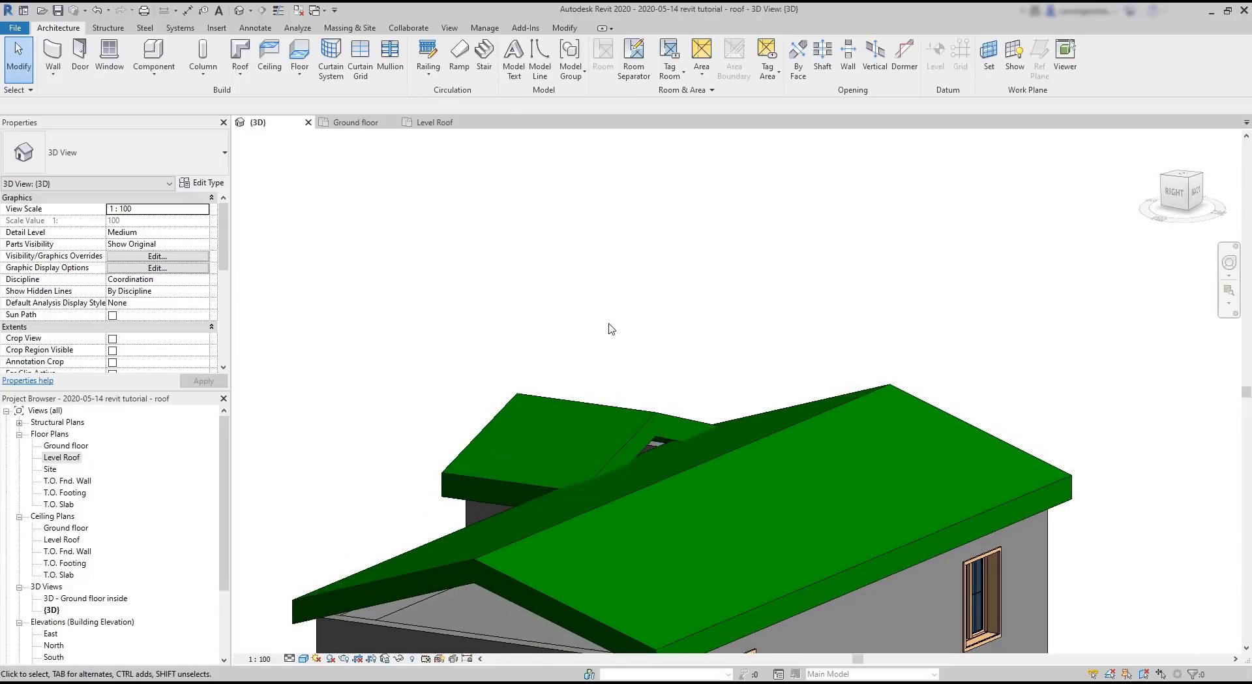
{"action": "left_click", "coordinate": [563, 30]}
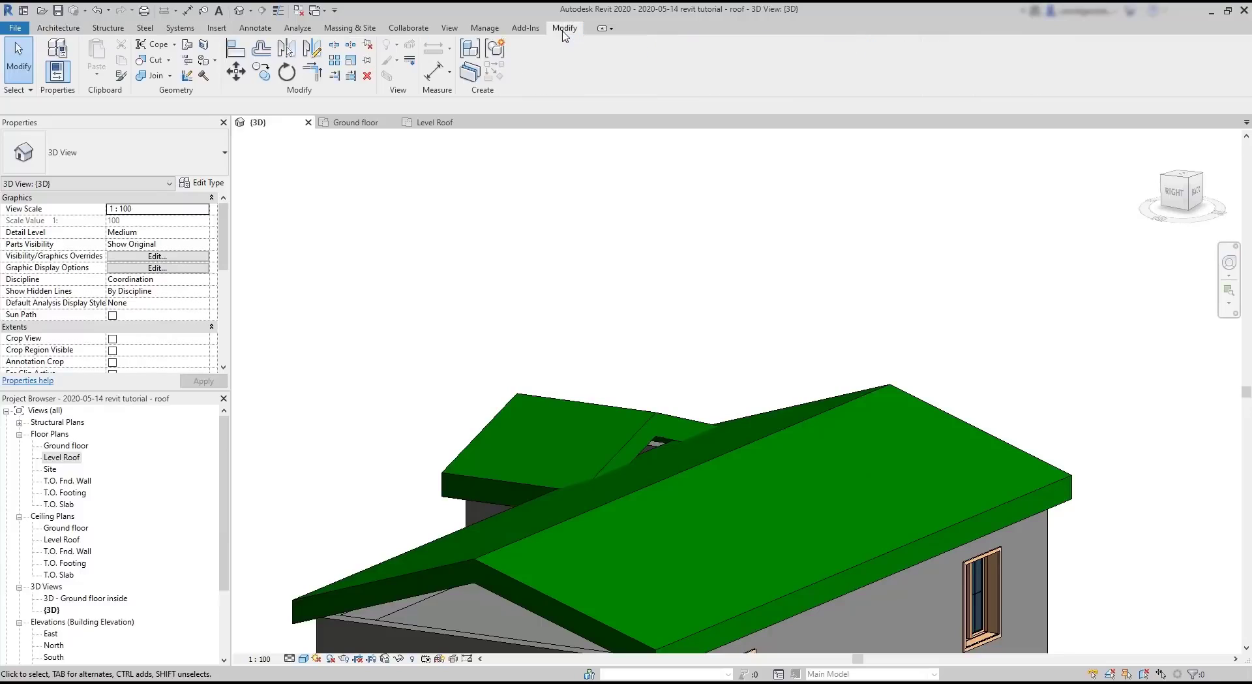
{"action": "left_click", "coordinate": [188, 46]}
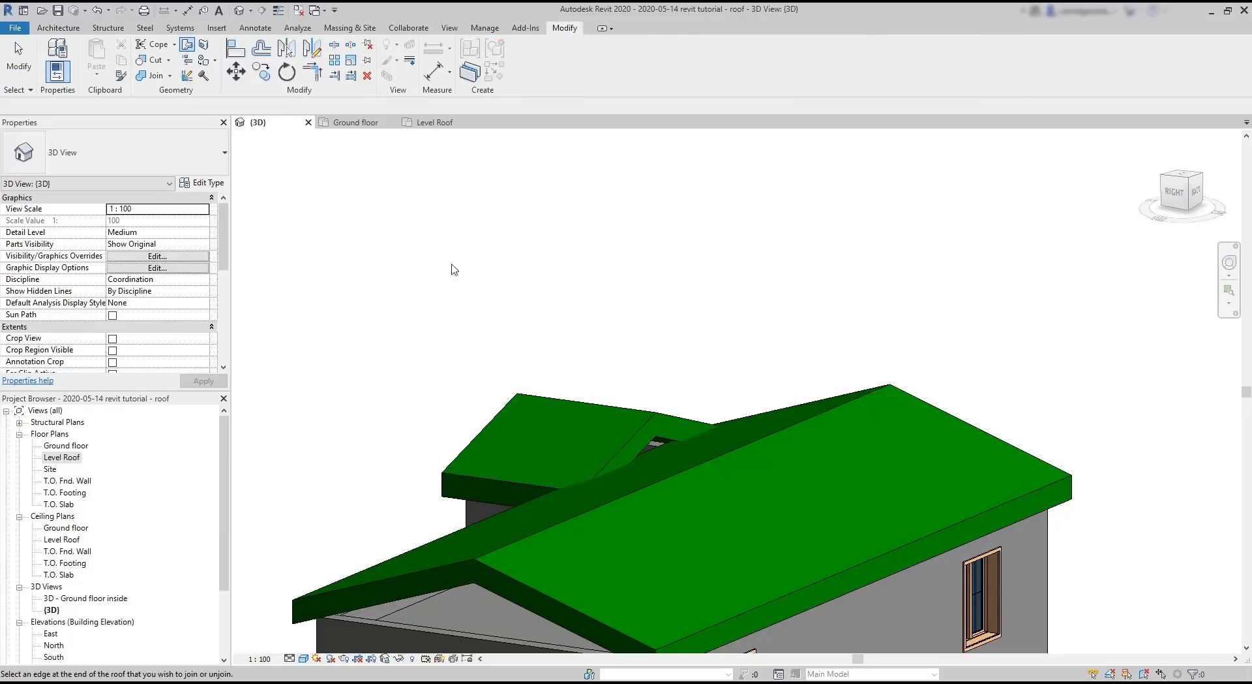
{"action": "left_click", "coordinate": [628, 446]}
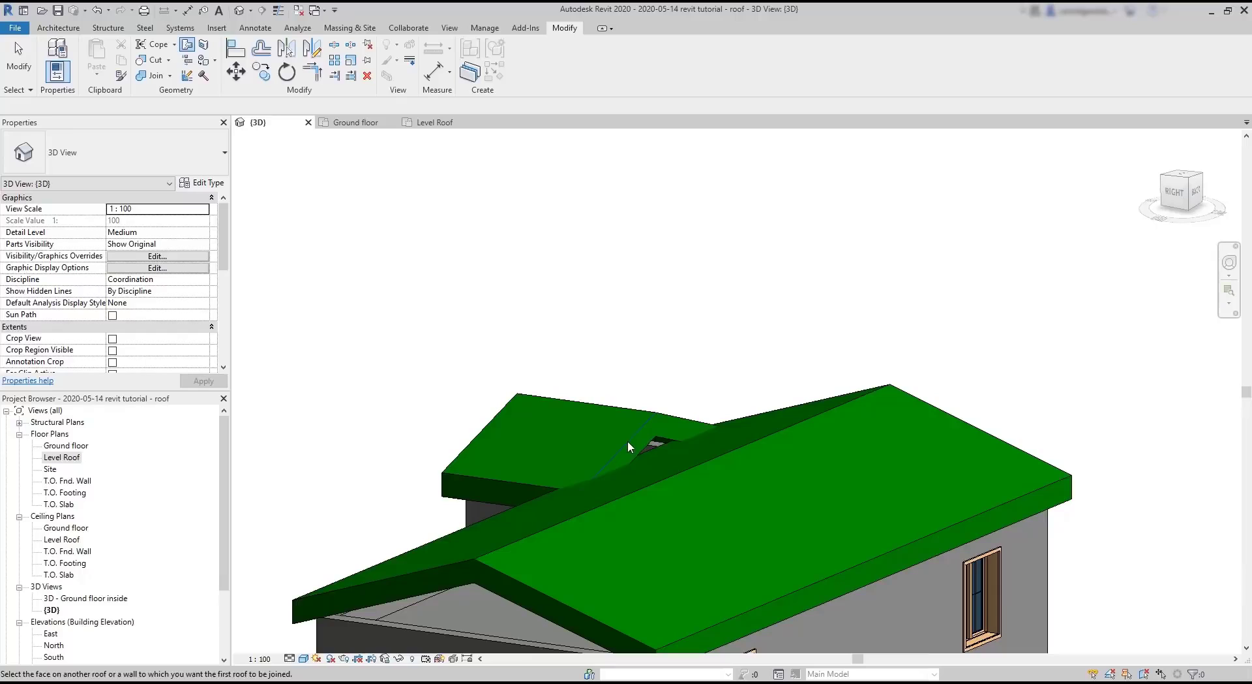
{"action": "middle_click_drag", "start_coordinate": [674, 451], "coordinate": [875, 384], "text": "shift"}
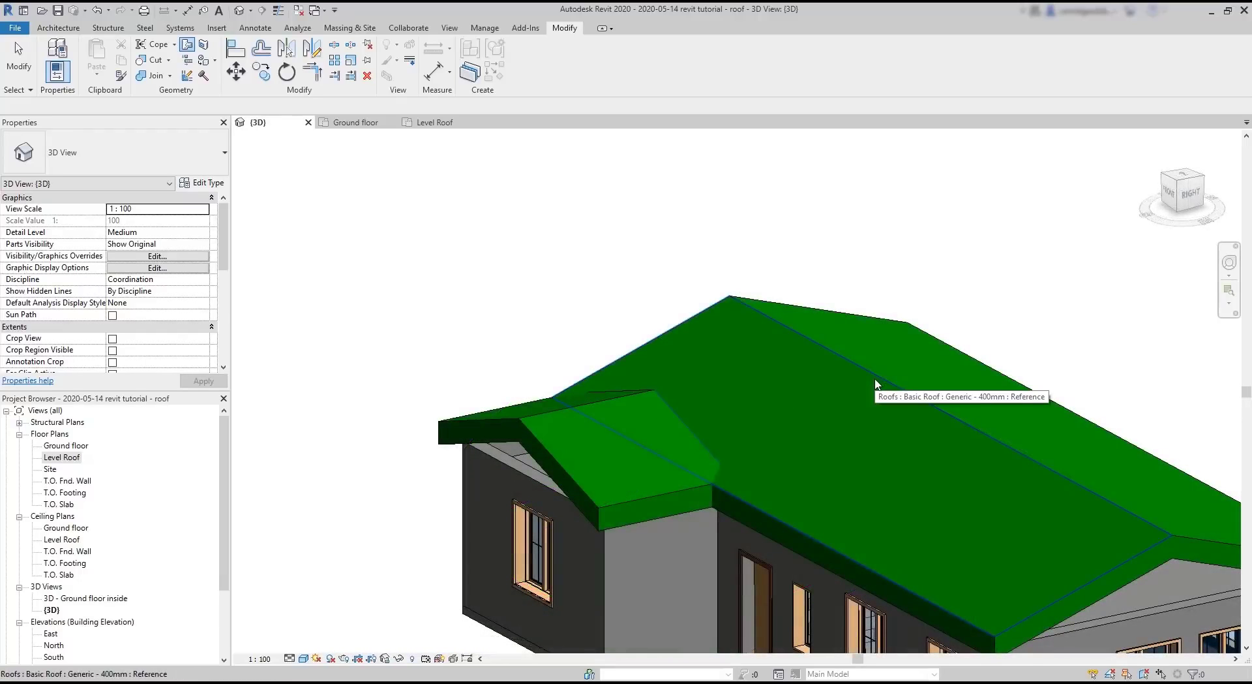
{"action": "left_click", "coordinate": [876, 384]}
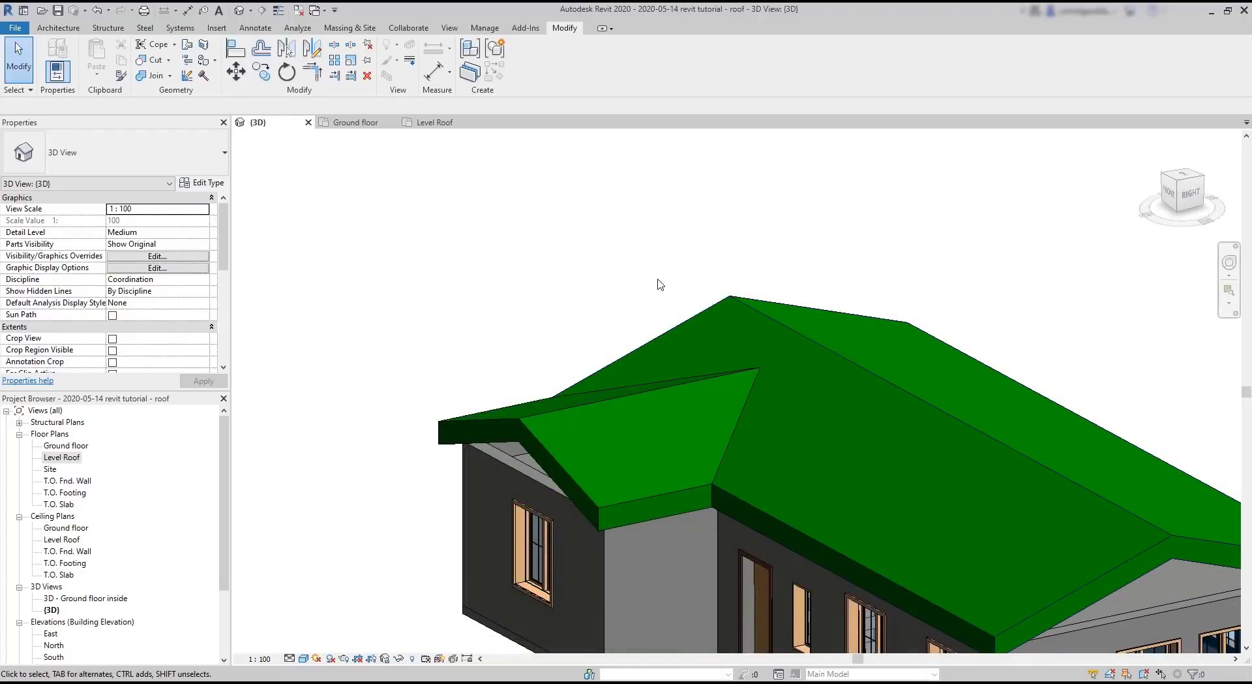
Step: Attach the top of the main block's east gable wall to the main roof in the {3D} view
{"action": "middle_click_drag", "start_coordinate": [698, 553], "coordinate": [646, 304], "text": "shift"}
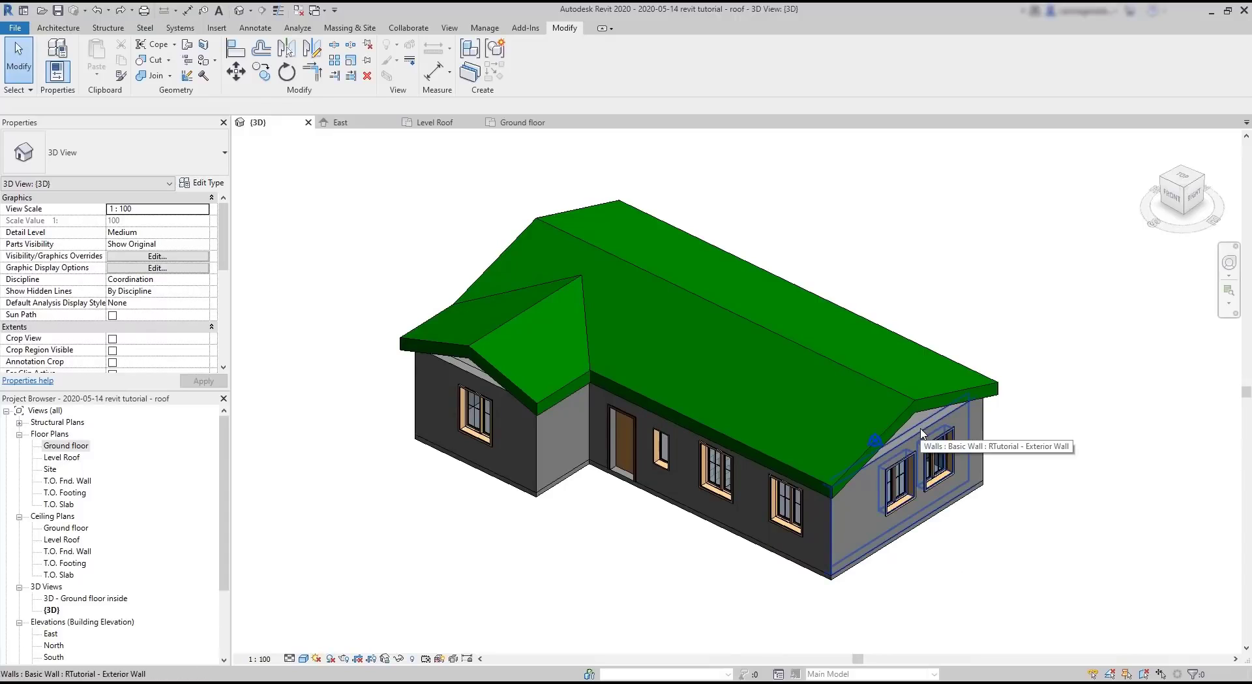
{"action": "left_click", "coordinate": [923, 432]}
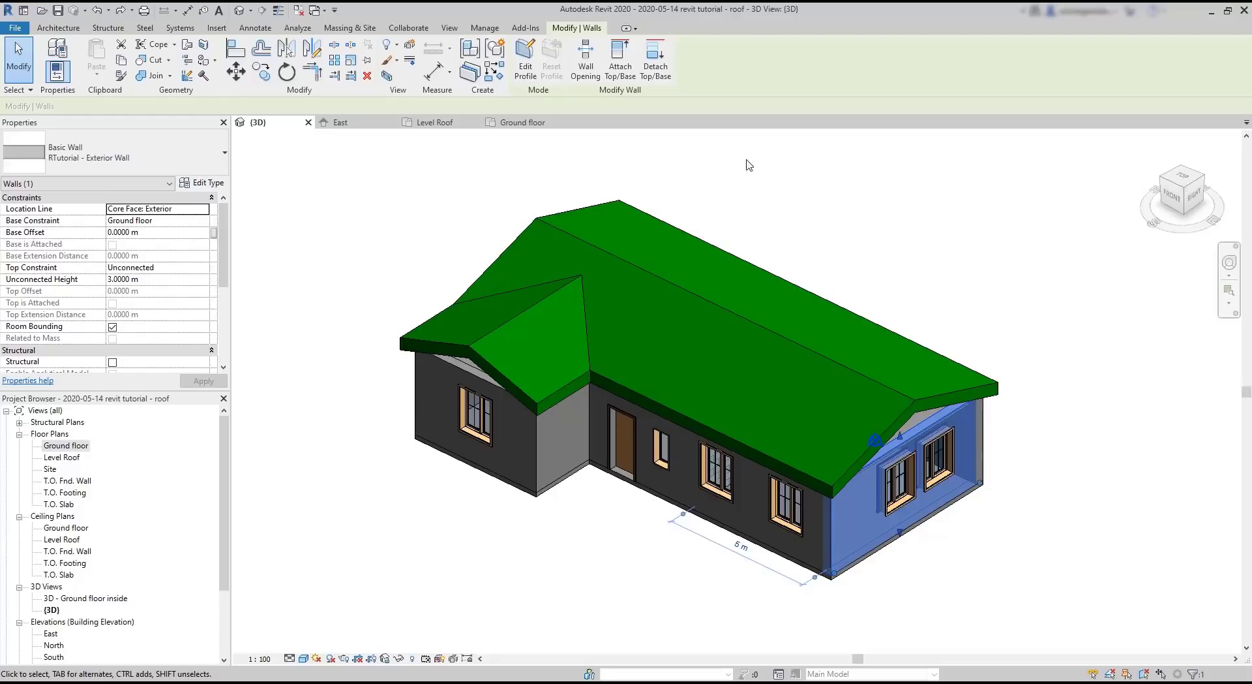
{"action": "left_click", "coordinate": [620, 53]}
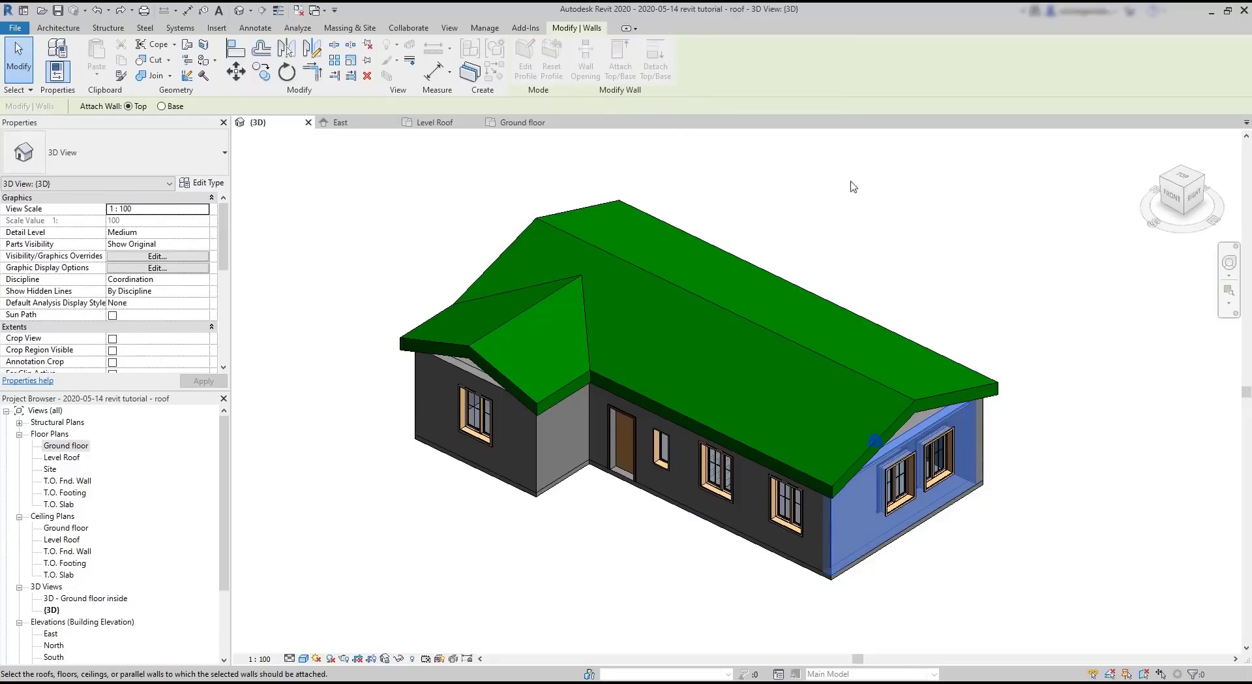
{"action": "left_click", "coordinate": [936, 393]}
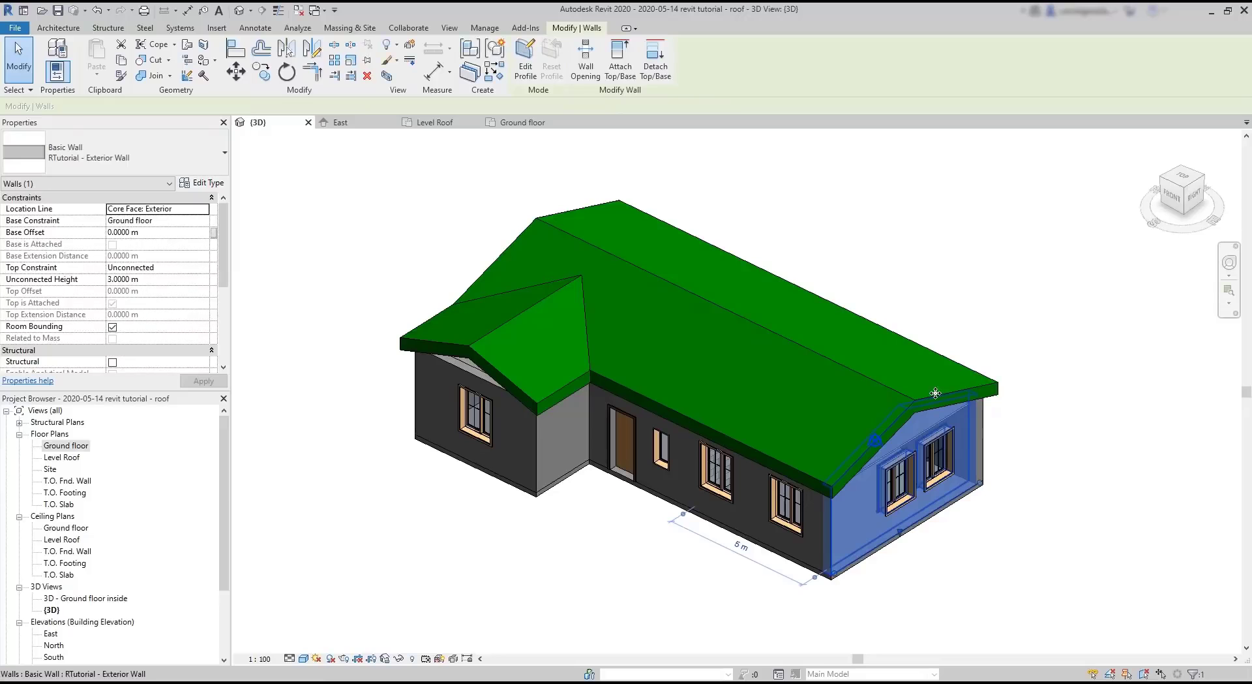
{"action": "middle_click_drag", "start_coordinate": [1048, 515], "coordinate": [913, 438], "text": "shift"}
{"action": "left_click", "coordinate": [1086, 501]}
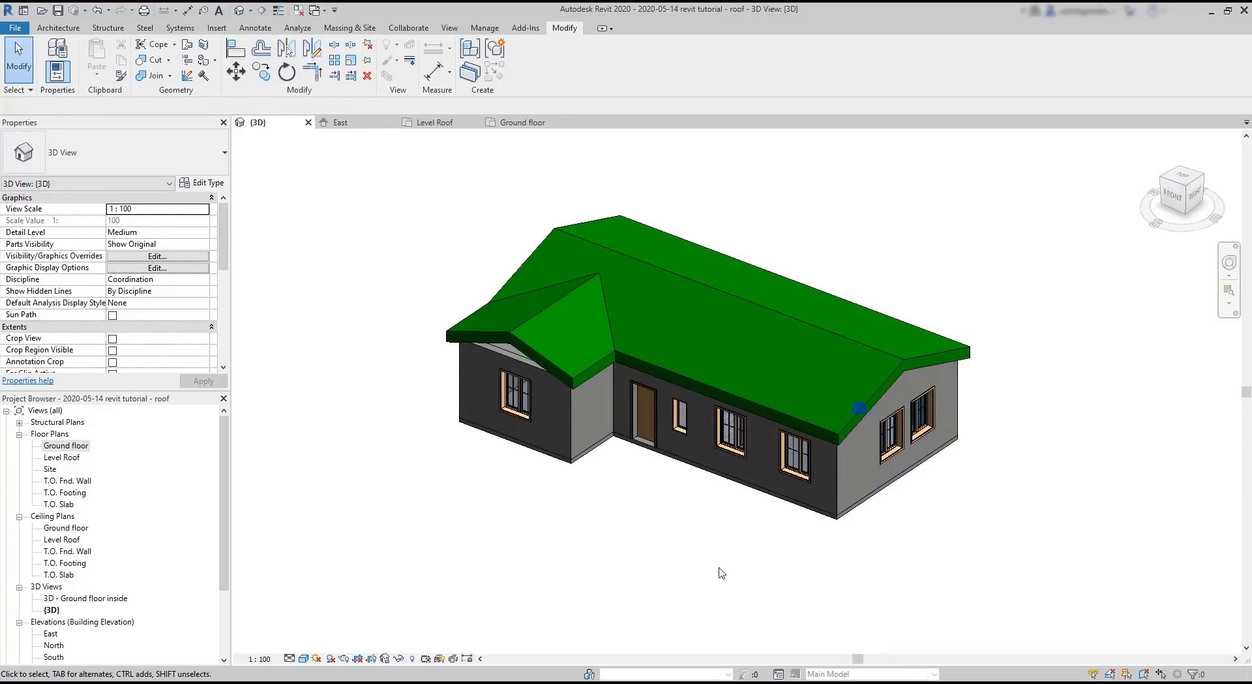
Step: Select the main block's north, west and south exterior walls in the Ground floor plan and attach their tops to the main roof in {3D}
{"action": "left_click", "coordinate": [548, 123]}
{"action": "left_click", "coordinate": [820, 288]}
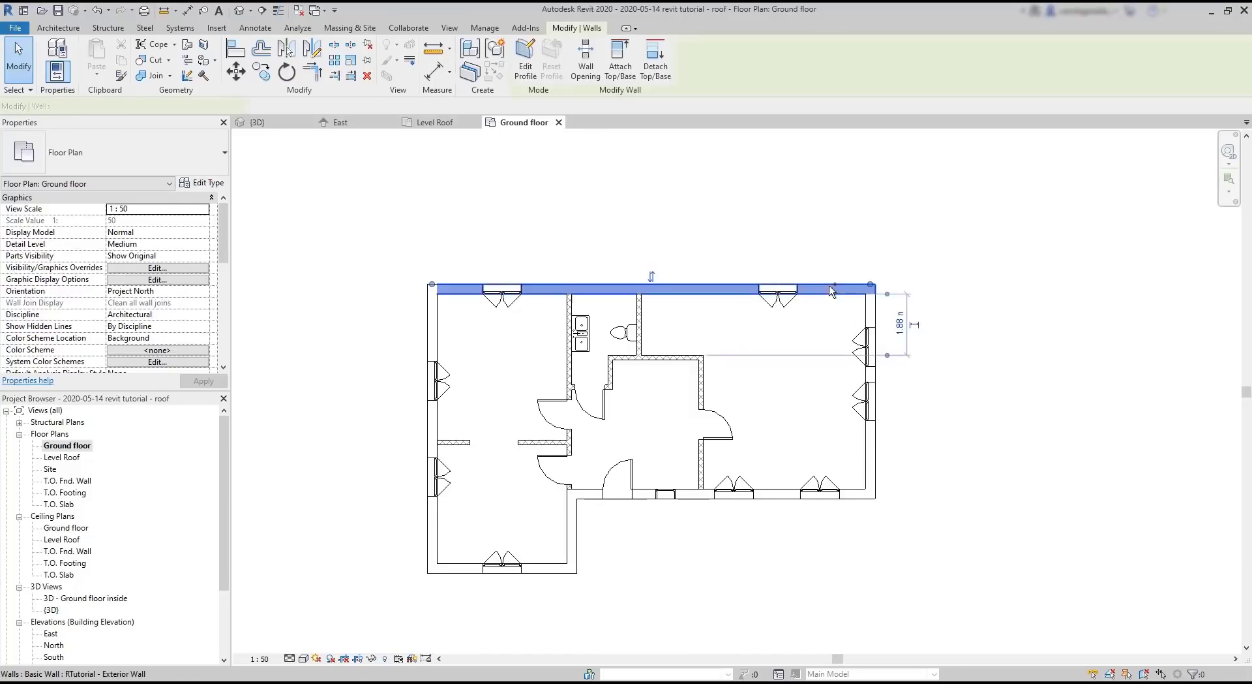
{"action": "left_click", "coordinate": [430, 329], "text": "ctrl"}
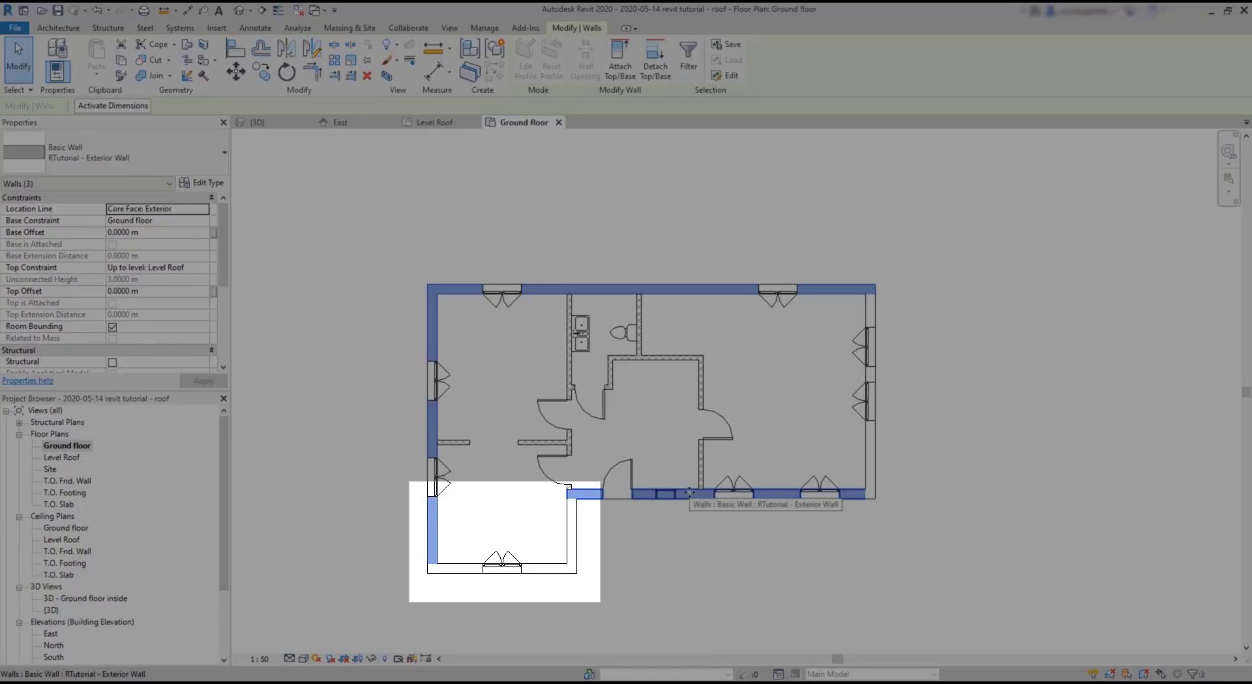
{"action": "left_click", "coordinate": [690, 491], "text": "ctrl"}
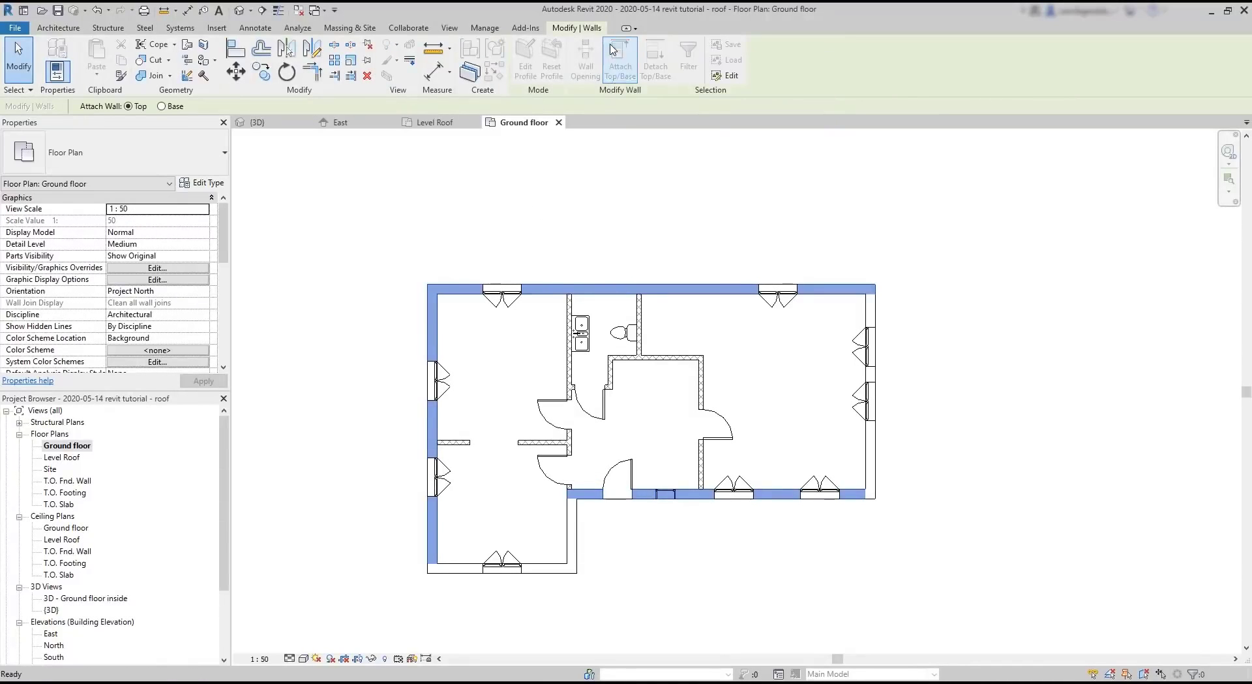
{"action": "left_click", "coordinate": [614, 49]}
{"action": "left_click", "coordinate": [264, 124]}
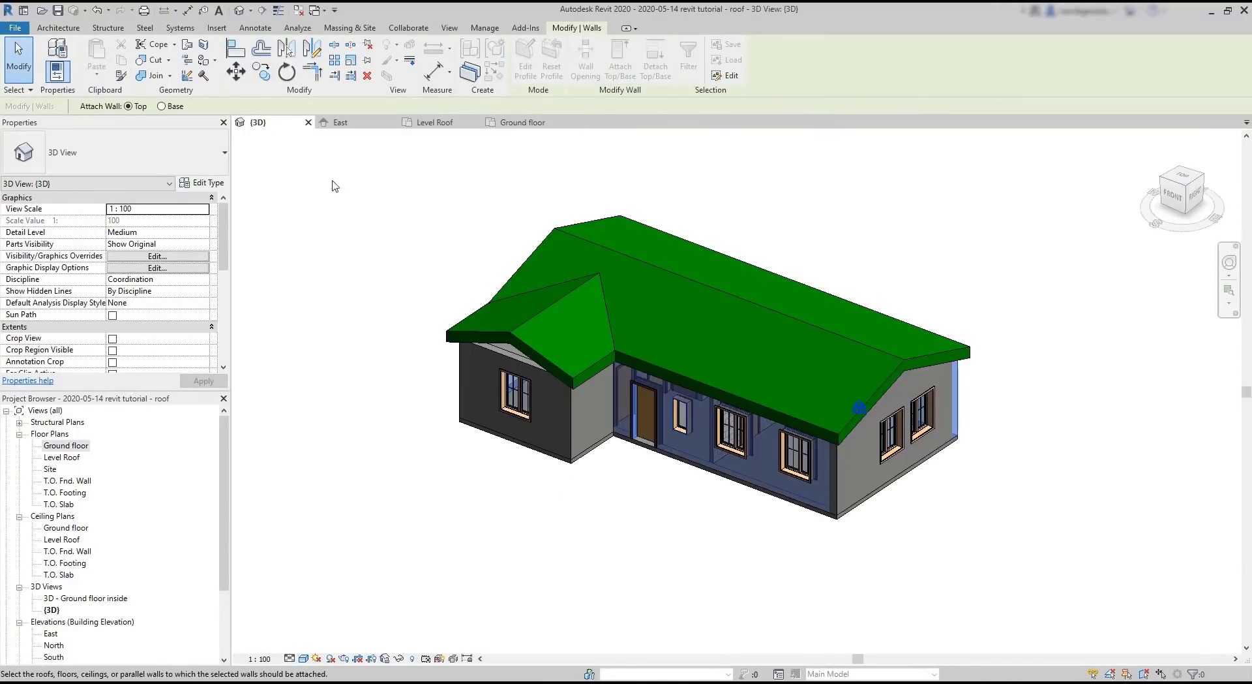
{"action": "left_click", "coordinate": [786, 316]}
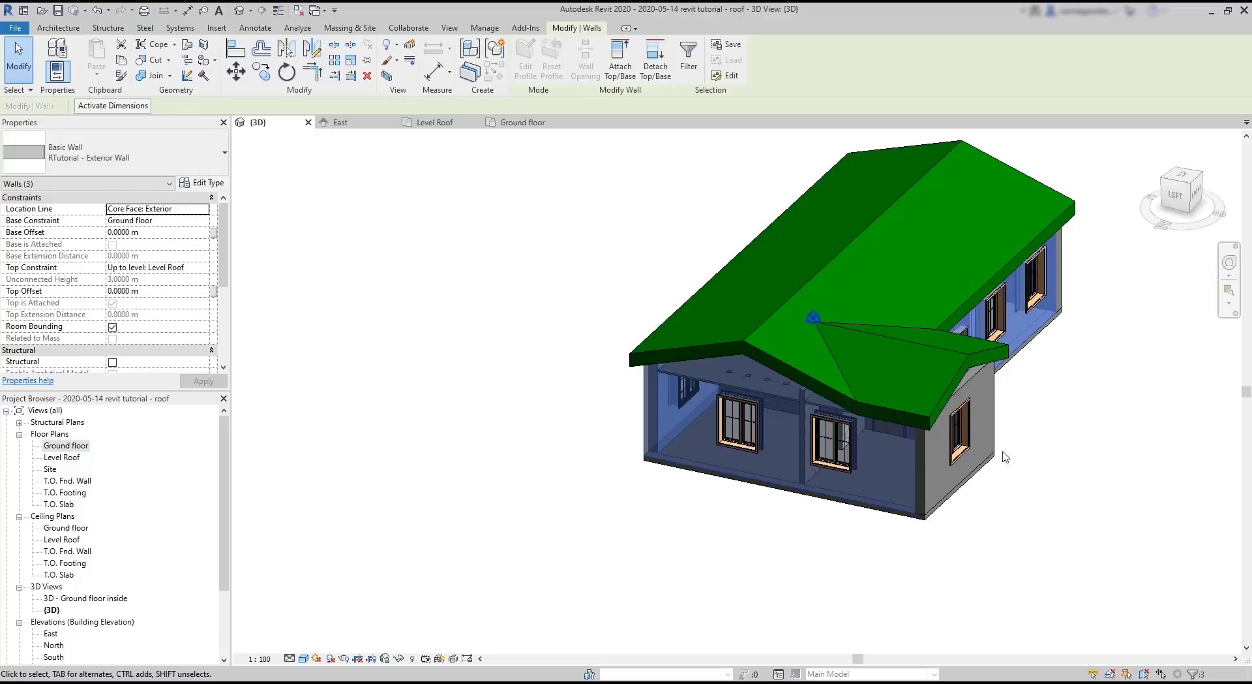
{"action": "left_click", "coordinate": [1051, 488]}
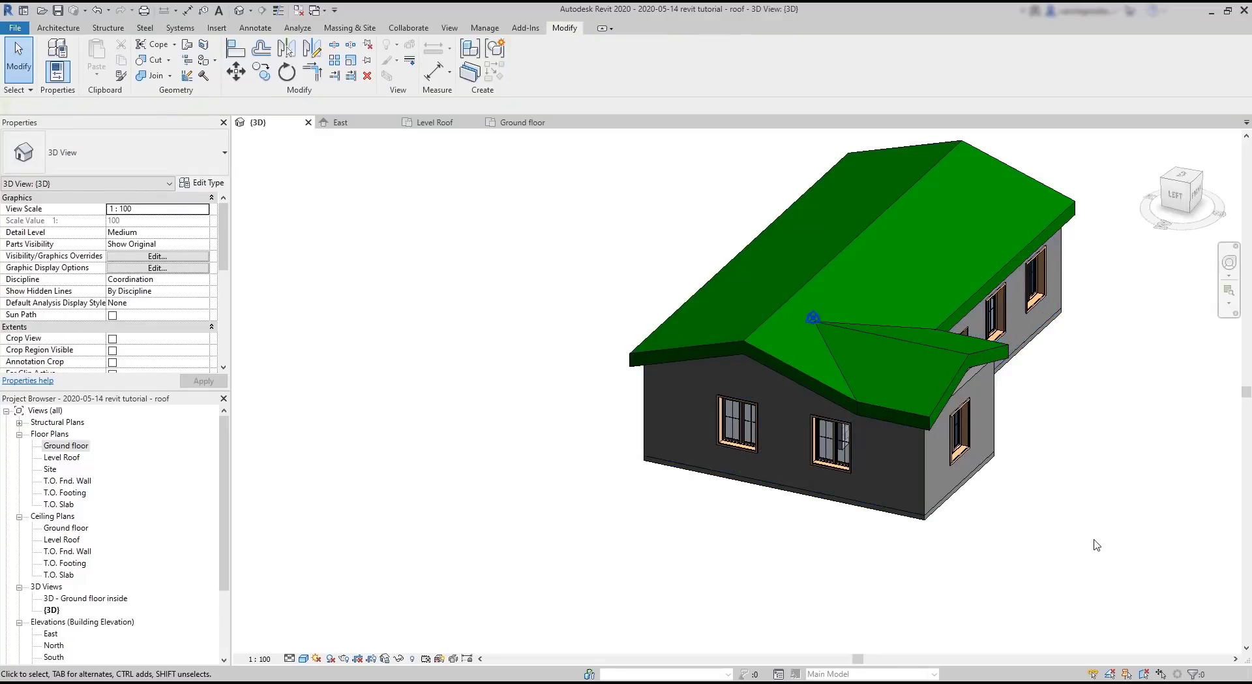
Step: Select the wing's south and east exterior walls in the {3D} view and start Attach Top/Base for them
{"action": "middle_click_drag", "start_coordinate": [1097, 545], "coordinate": [805, 335], "text": "shift"}
{"action": "left_click", "coordinate": [805, 335]}
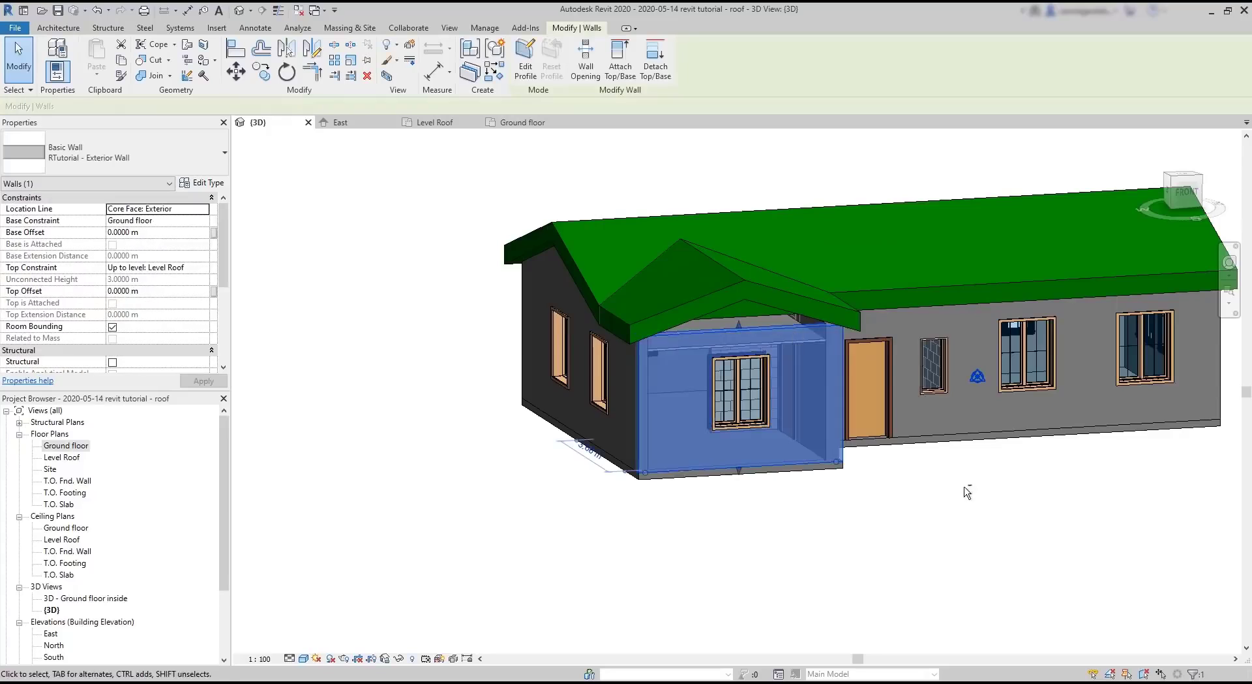
{"action": "middle_click_drag", "start_coordinate": [967, 492], "coordinate": [847, 357], "text": "shift"}
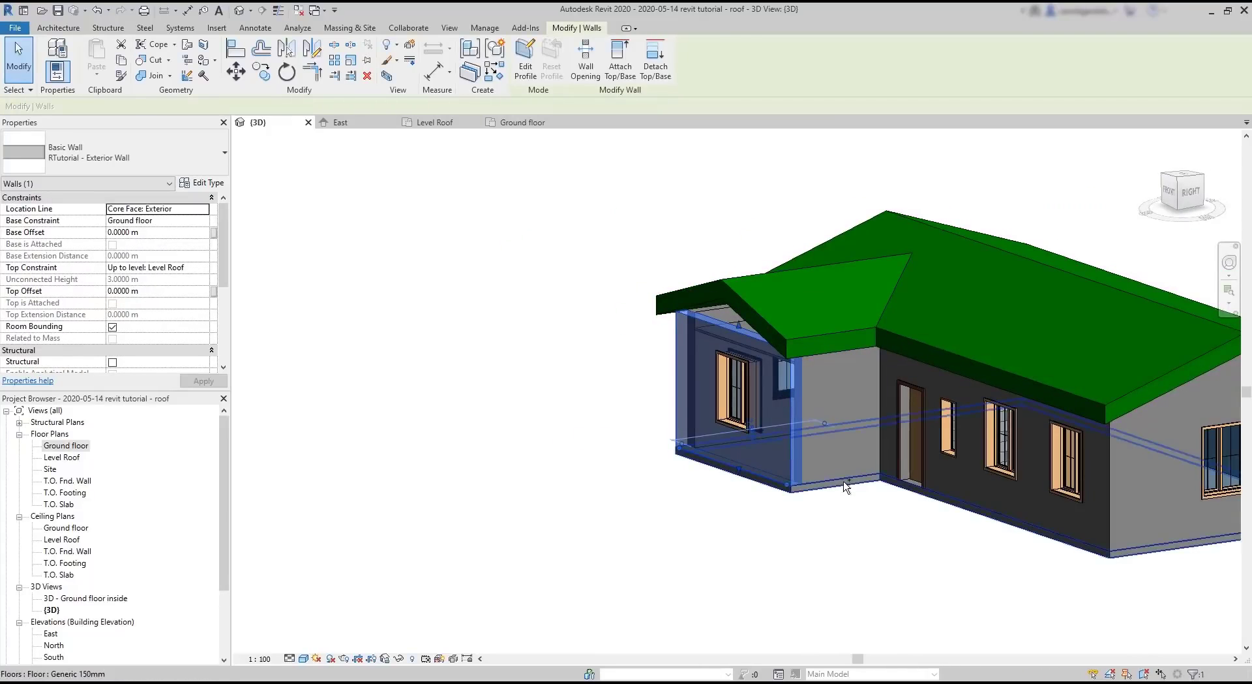
{"action": "left_click", "coordinate": [841, 450], "text": "ctrl"}
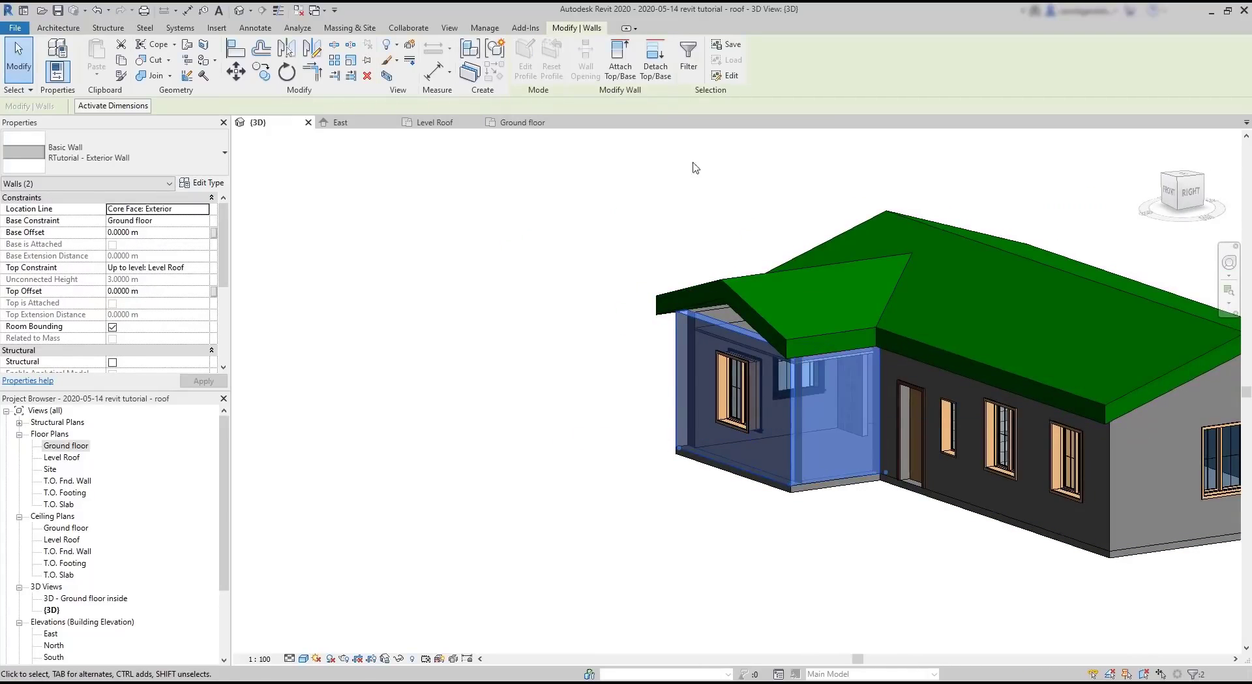
{"action": "left_click", "coordinate": [620, 58]}
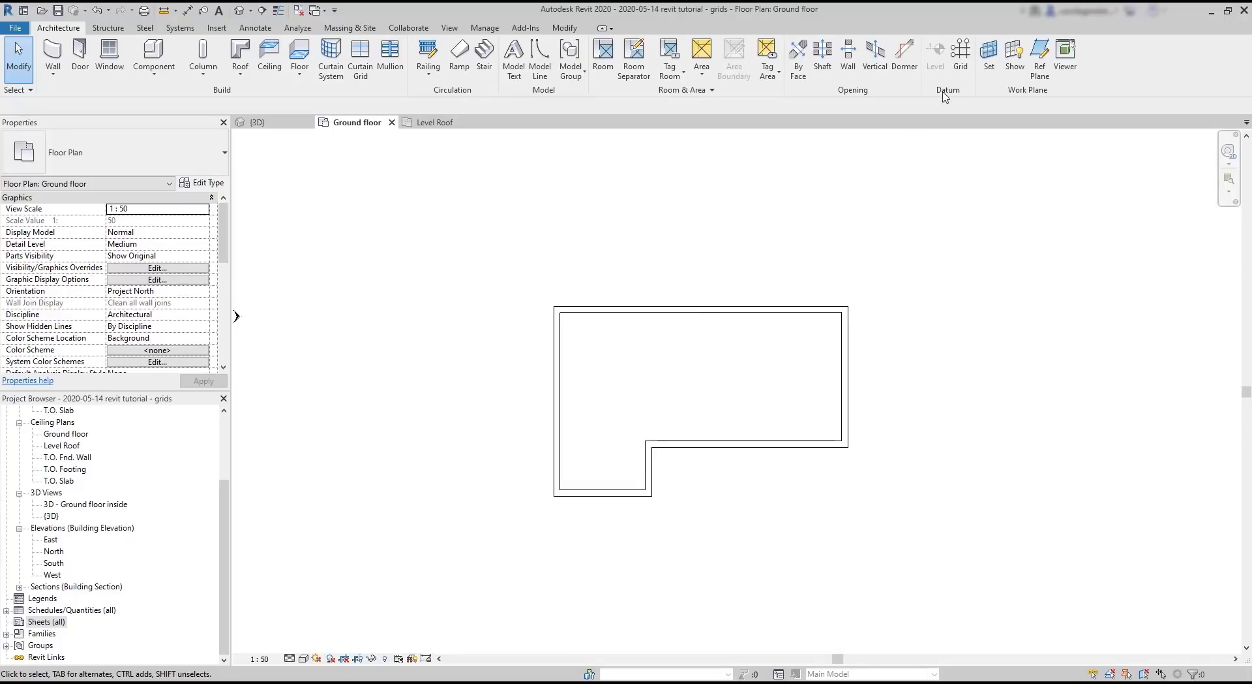
Step: Draw a vertical grid line just inside the house's west wall, from below the wing to above the north wall, on Ground floor
{"action": "left_click", "coordinate": [961, 52]}
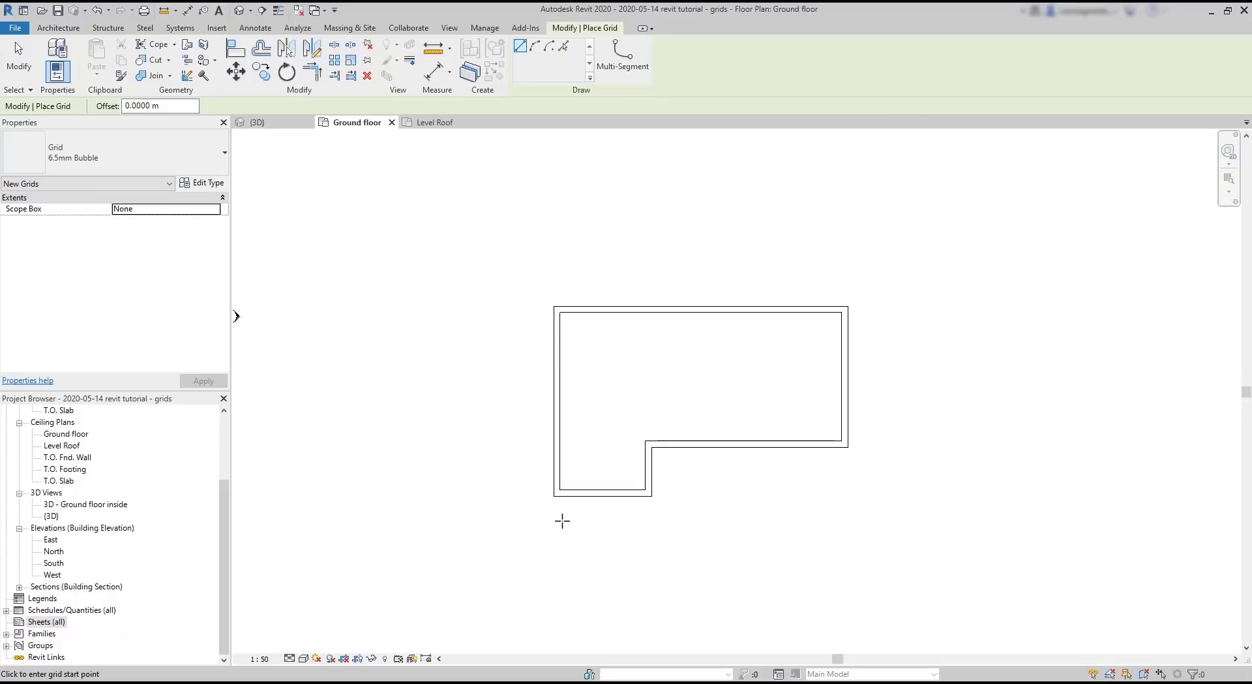
{"action": "left_click", "coordinate": [567, 521]}
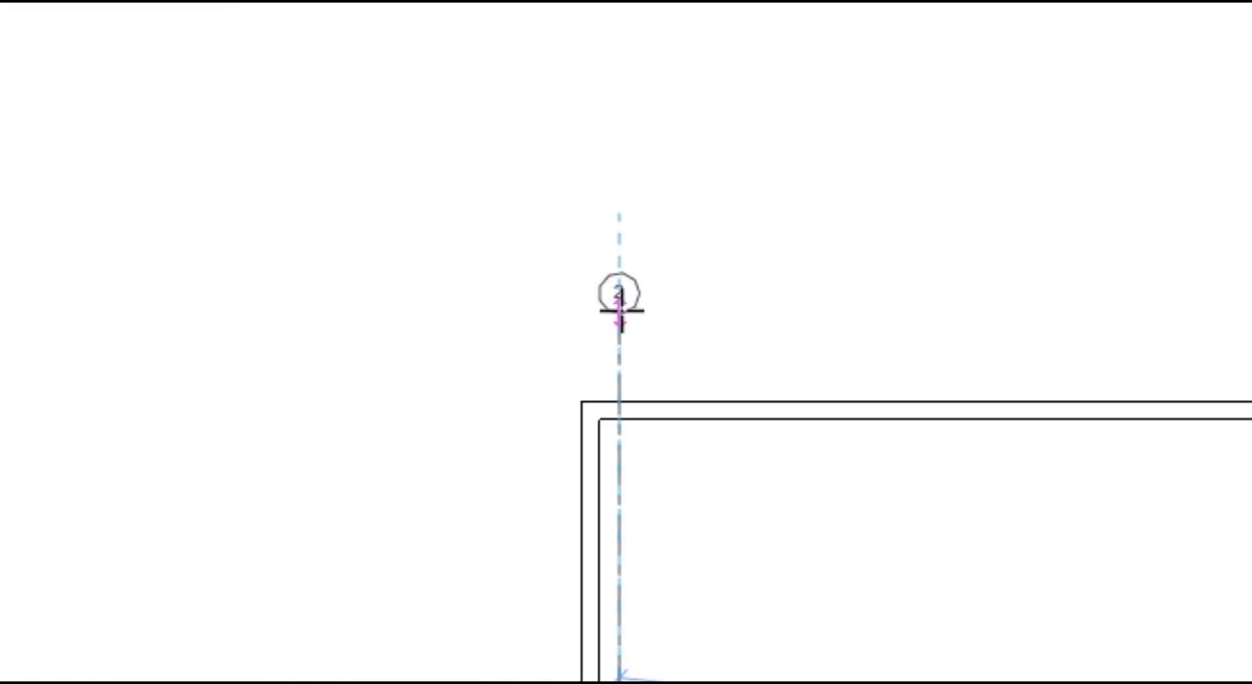
{"action": "left_click", "coordinate": [625, 261]}
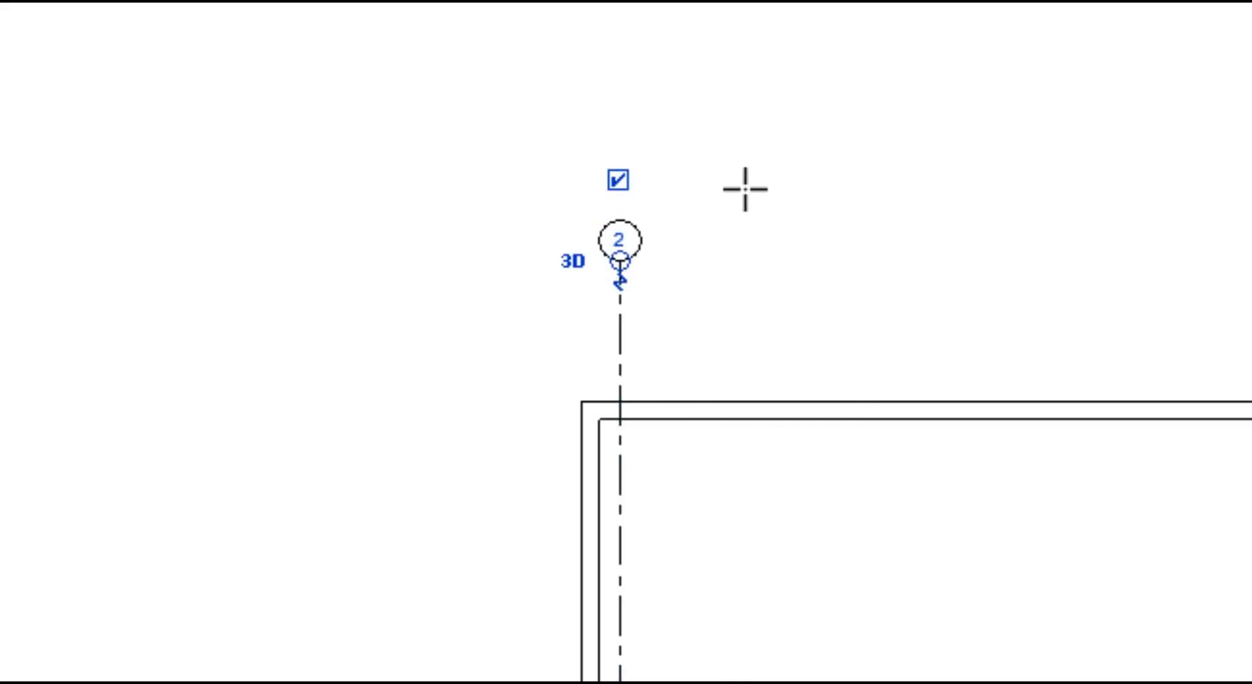
Step: Number the new vertical grid line 1, and hide and show again the bubble at its north end
{"action": "scroll", "coordinate": [746, 189], "scroll_direction": "up", "scroll_amount": 2}
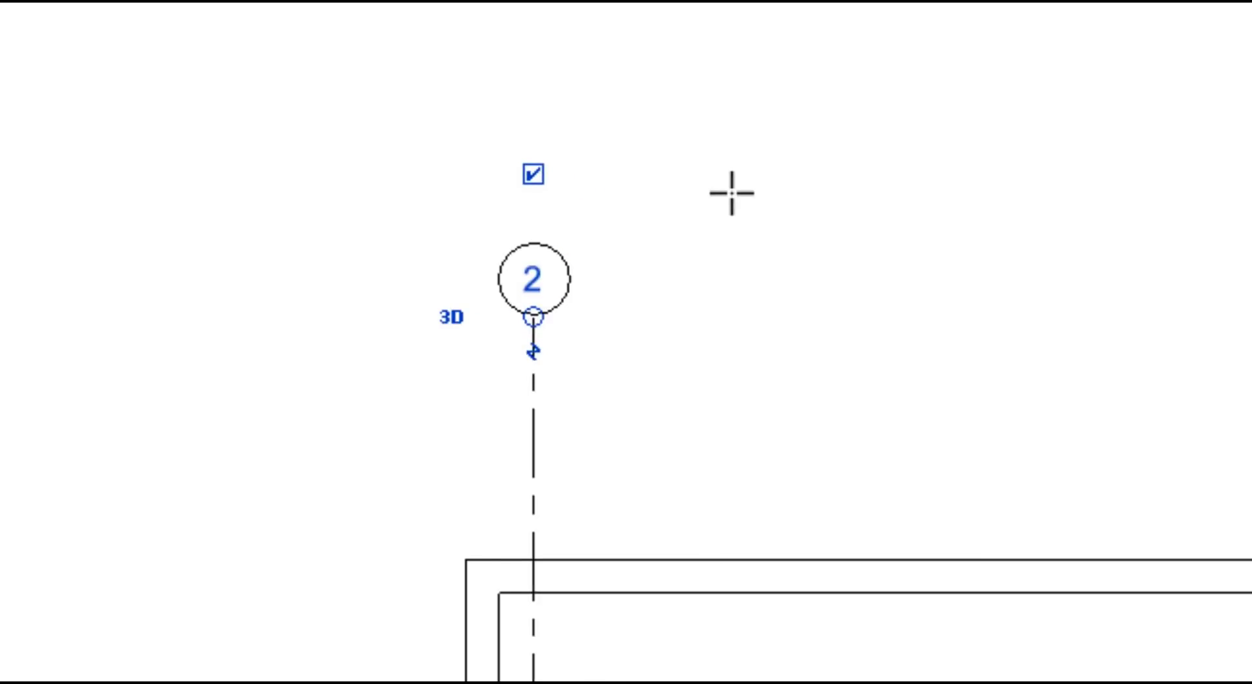
{"action": "left_click", "coordinate": [539, 286]}
{"action": "type", "text": "1"}
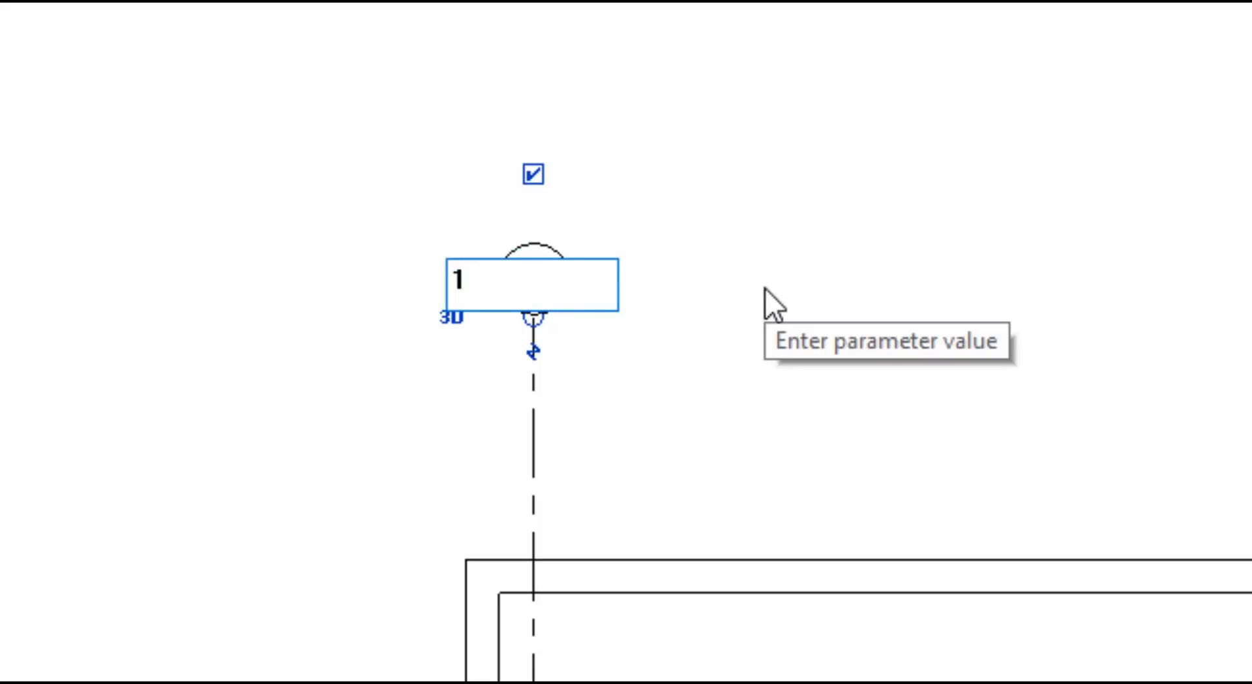
{"action": "key", "text": "Return"}
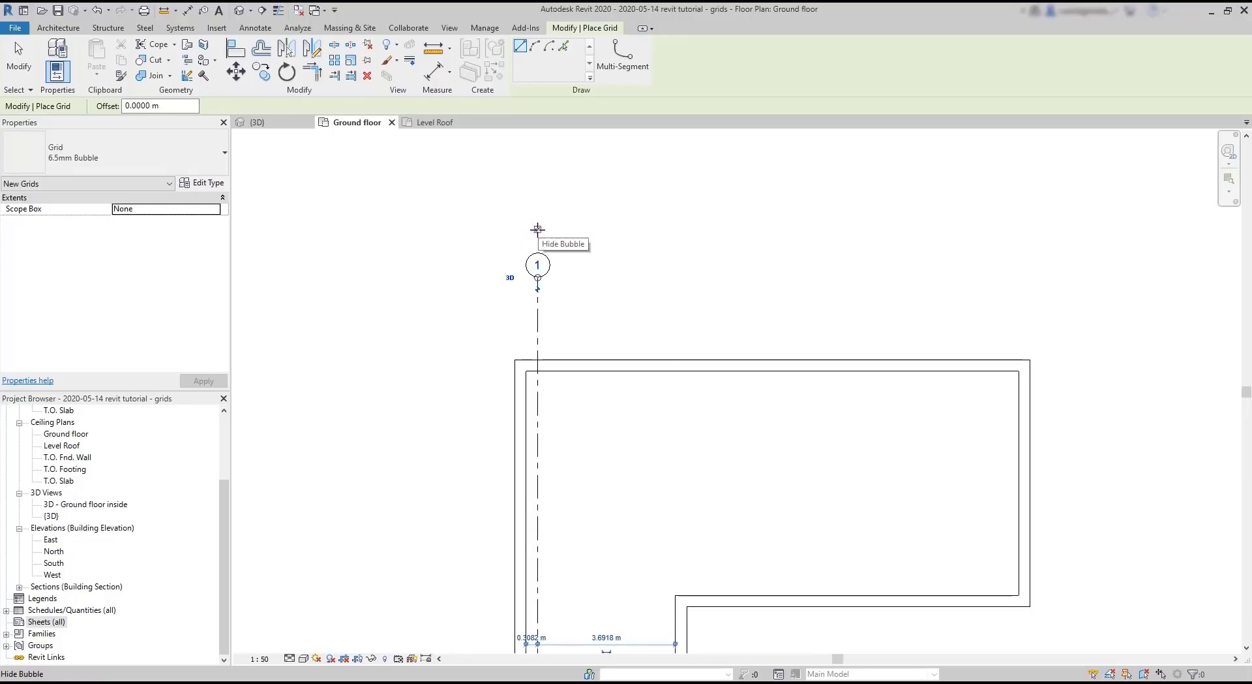
{"action": "left_click", "coordinate": [536, 228]}
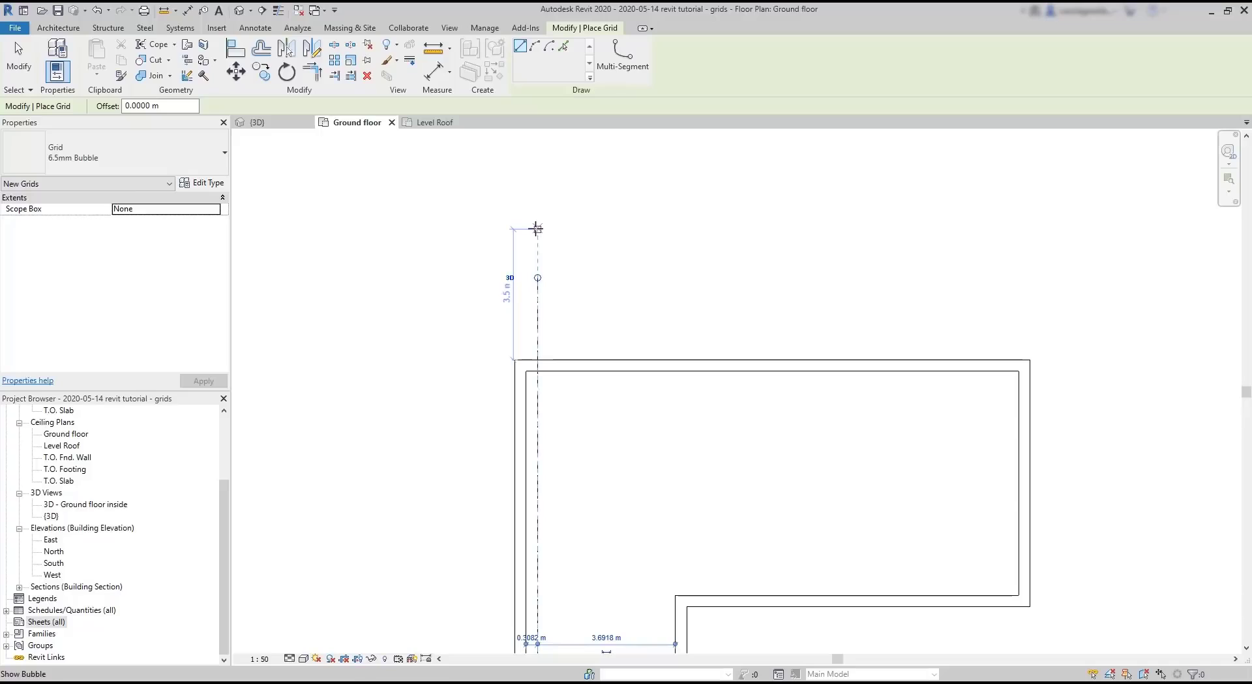
{"action": "left_click", "coordinate": [536, 228]}
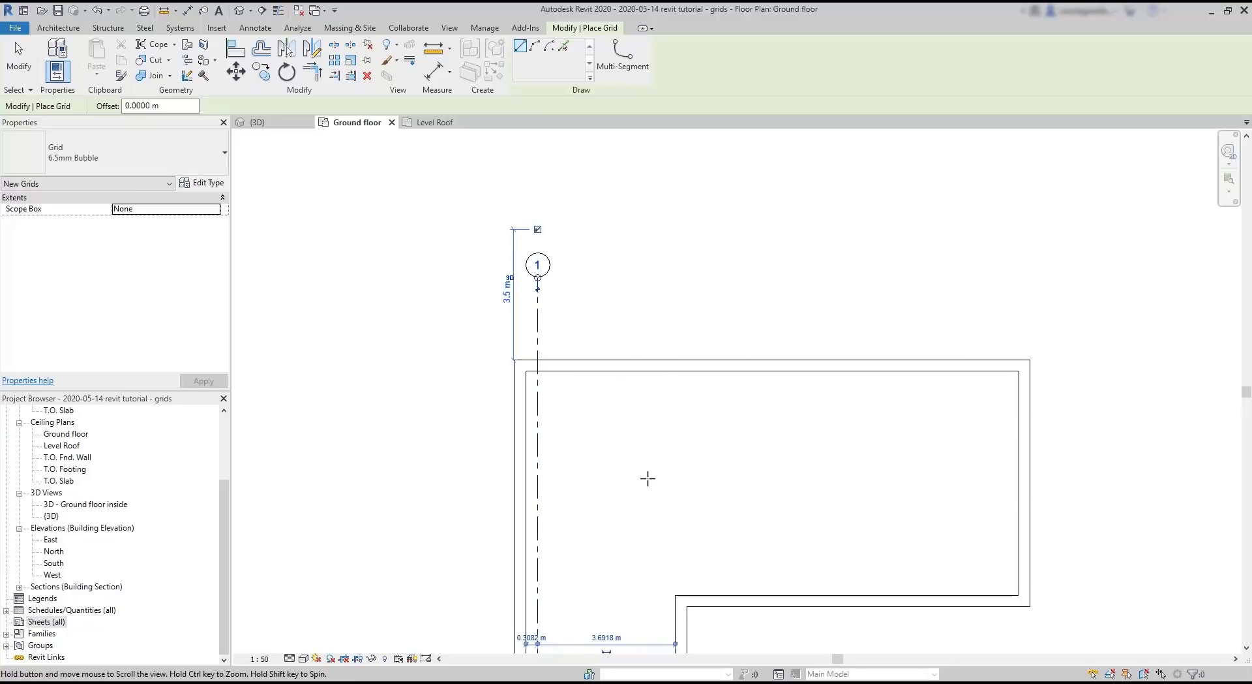
Step: Draw vertical grid 2 along the inner face of the wing's east wall, with both ends aligned to grid 1
{"action": "middle_click_drag", "start_coordinate": [647, 478], "coordinate": [663, 246]}
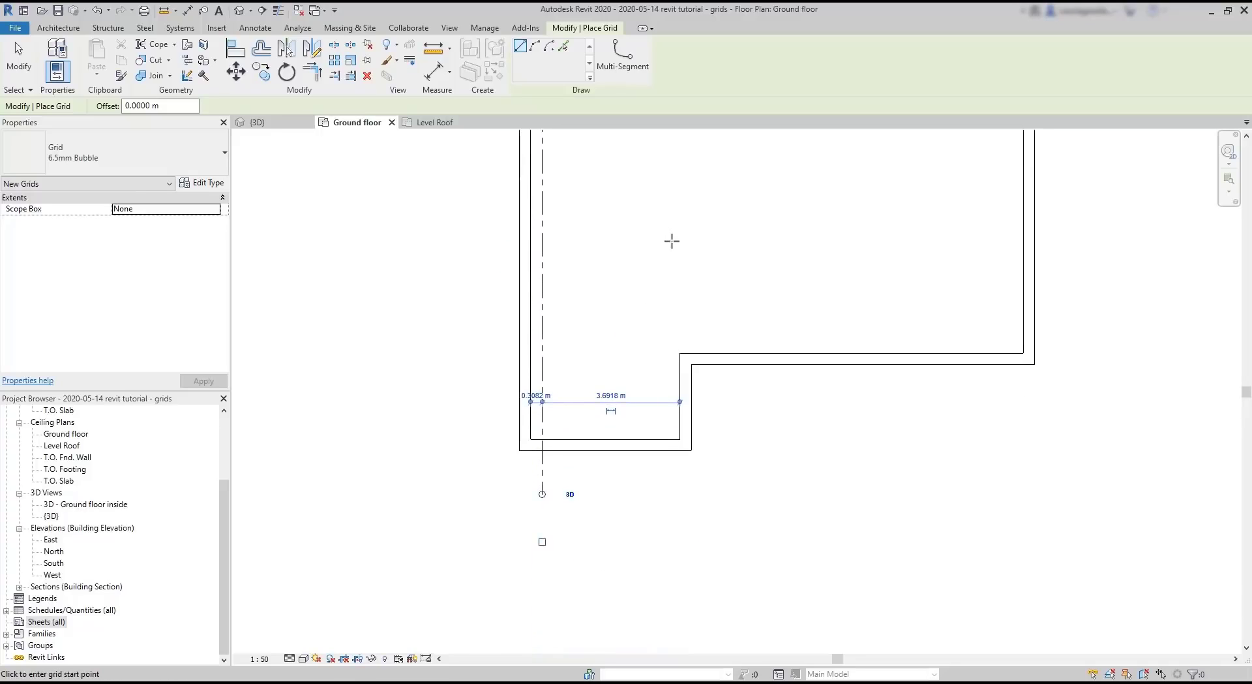
{"action": "left_click", "coordinate": [541, 541]}
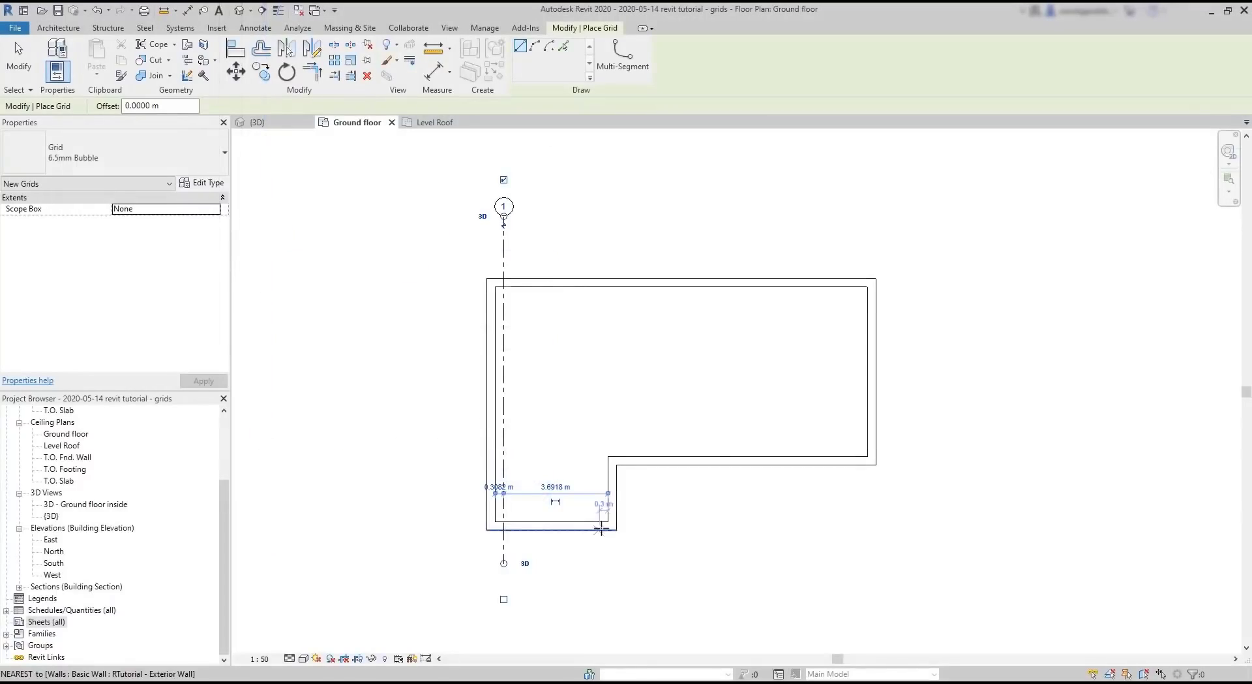
{"action": "left_click", "coordinate": [608, 522]}
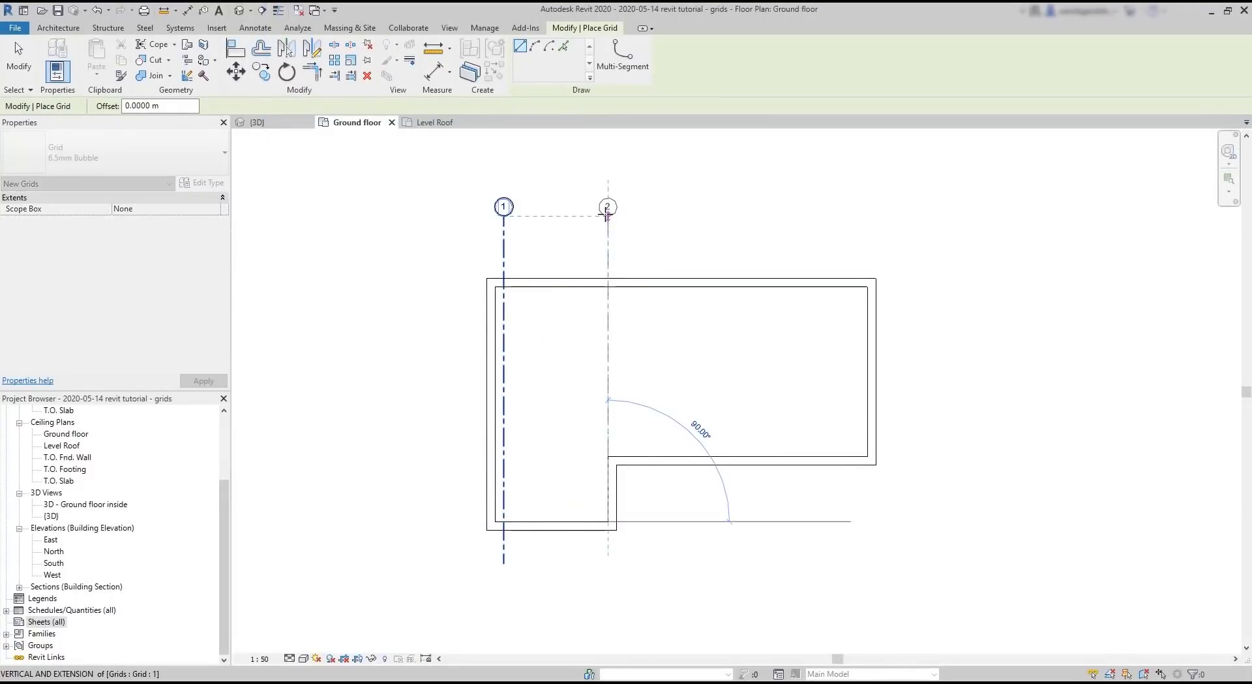
{"action": "left_click", "coordinate": [607, 215]}
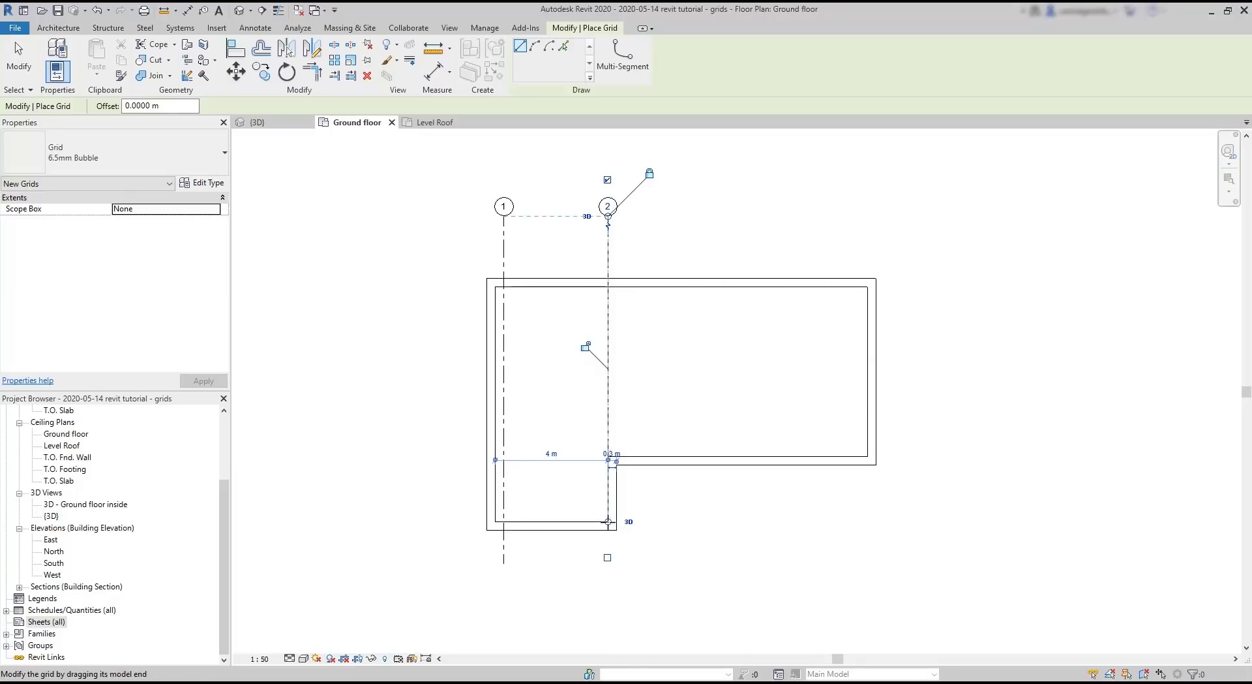
{"action": "left_click_drag", "start_coordinate": [609, 522], "coordinate": [608, 563]}
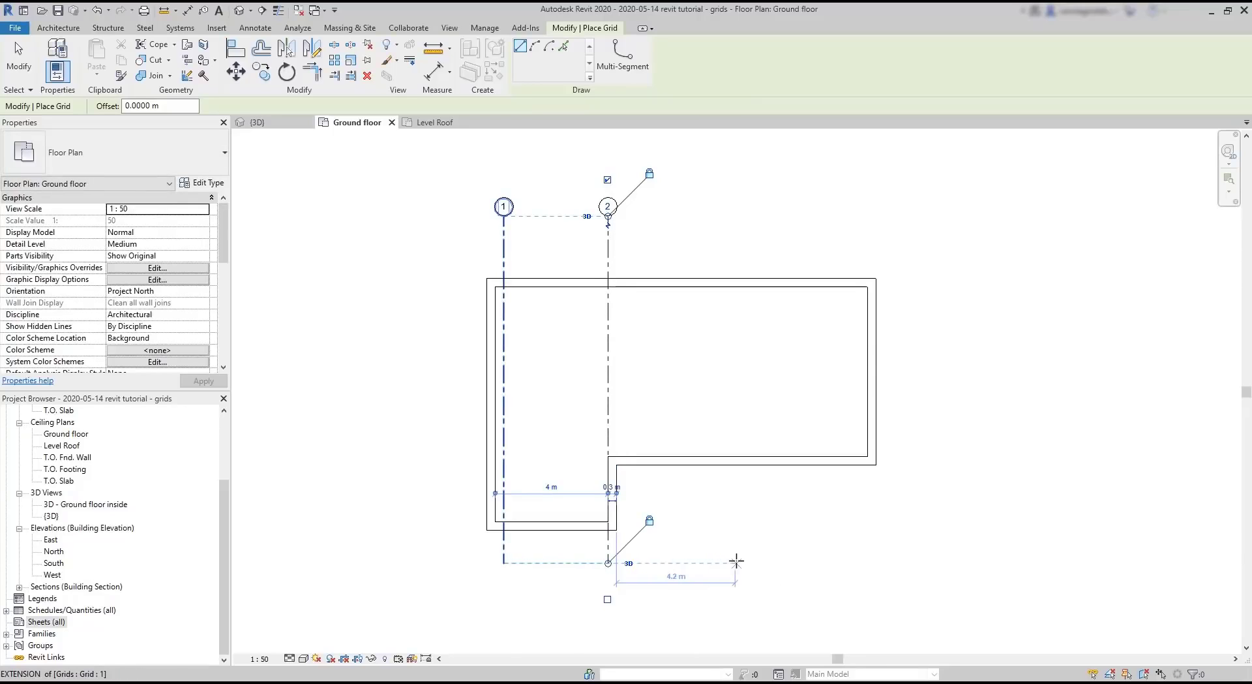
Step: Draw vertical grid 3 about 4.2 m east of the wing and grid 4 along the main block's east wall inner face
{"action": "left_click", "coordinate": [736, 561]}
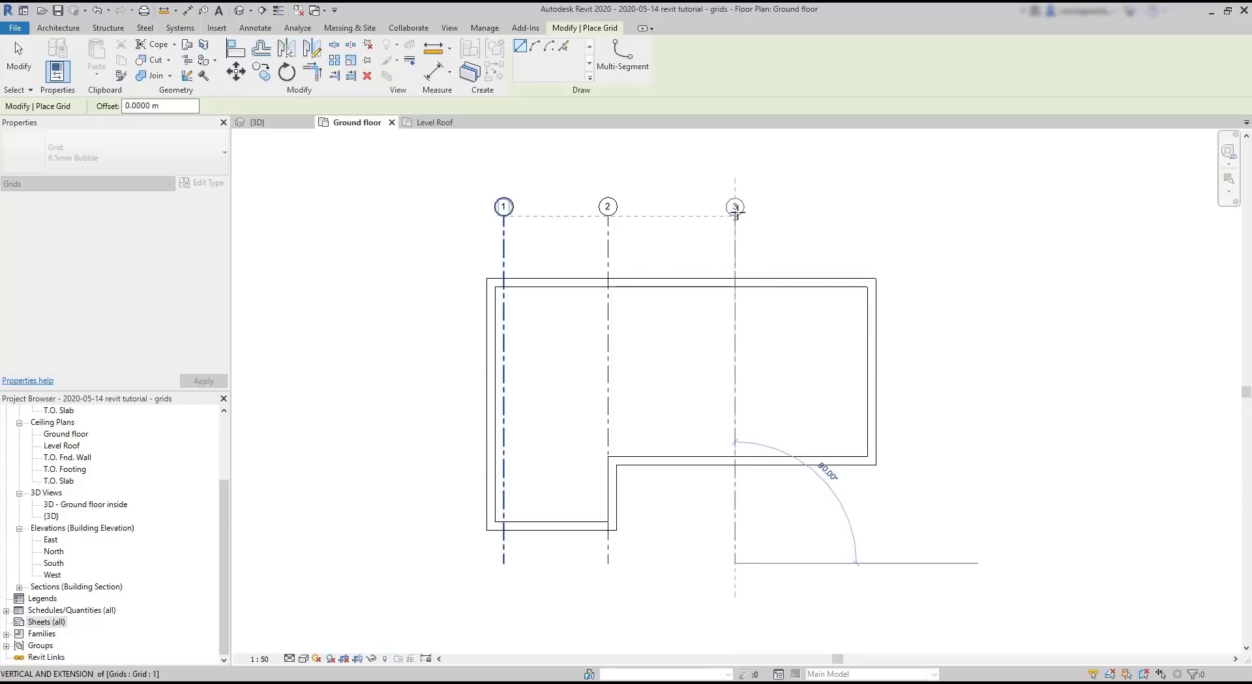
{"action": "left_click", "coordinate": [736, 216]}
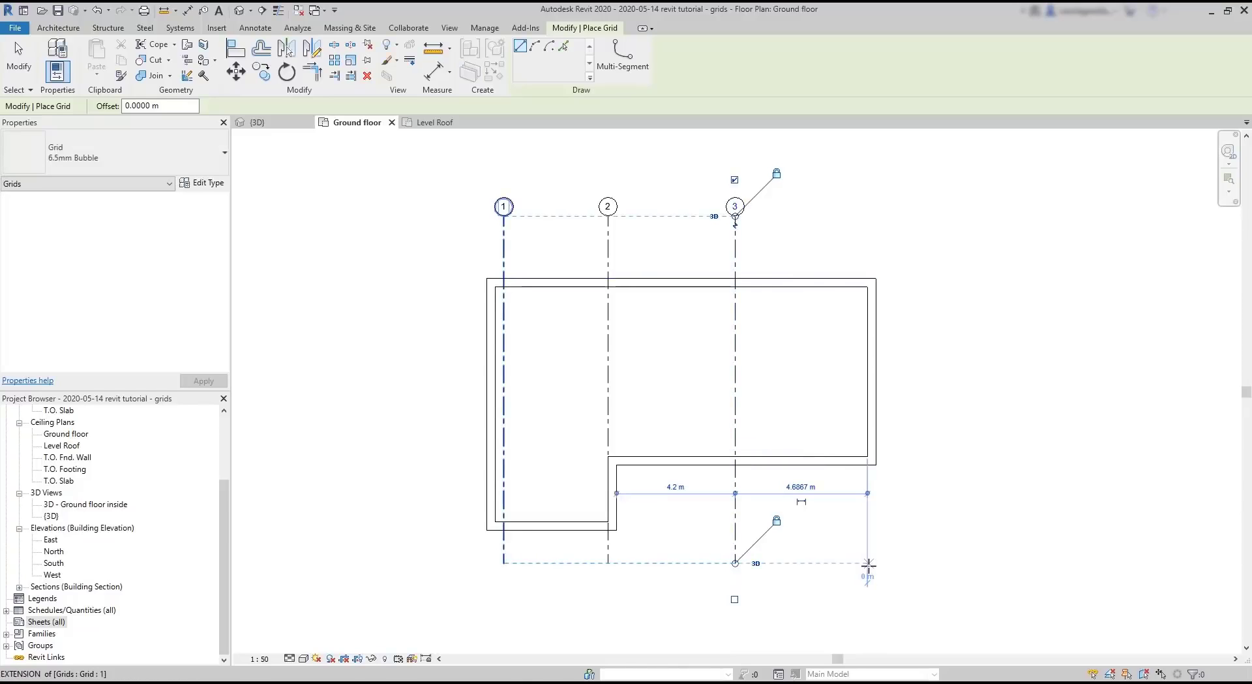
{"action": "left_click", "coordinate": [868, 562]}
{"action": "left_click", "coordinate": [868, 216]}
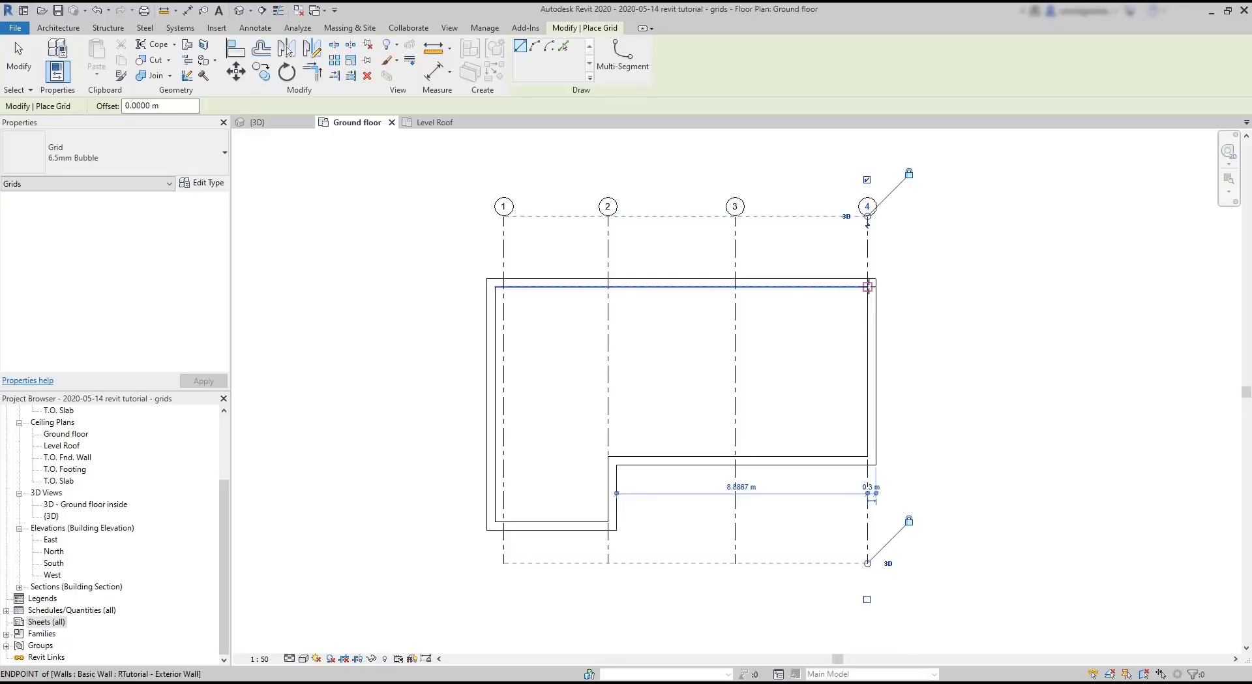
Step: Draw a horizontal grid line along the north wall's inner face, extending west of the house, and name it A
{"action": "left_click", "coordinate": [867, 285]}
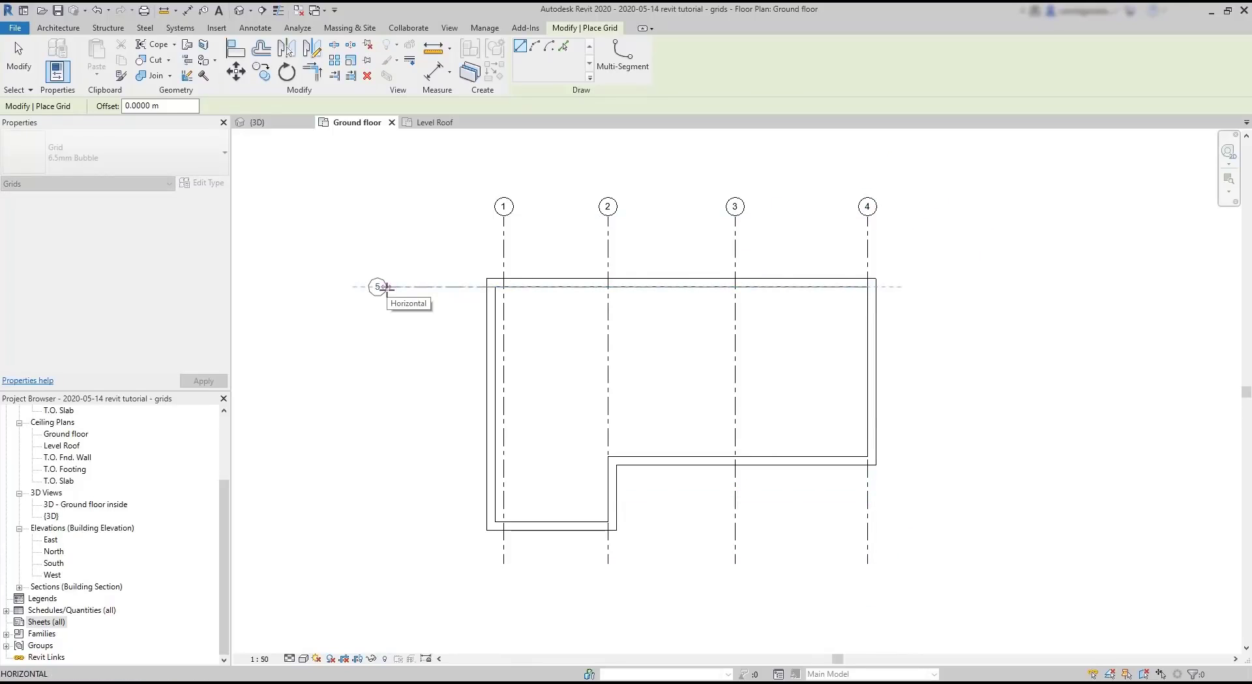
{"action": "left_click", "coordinate": [386, 287]}
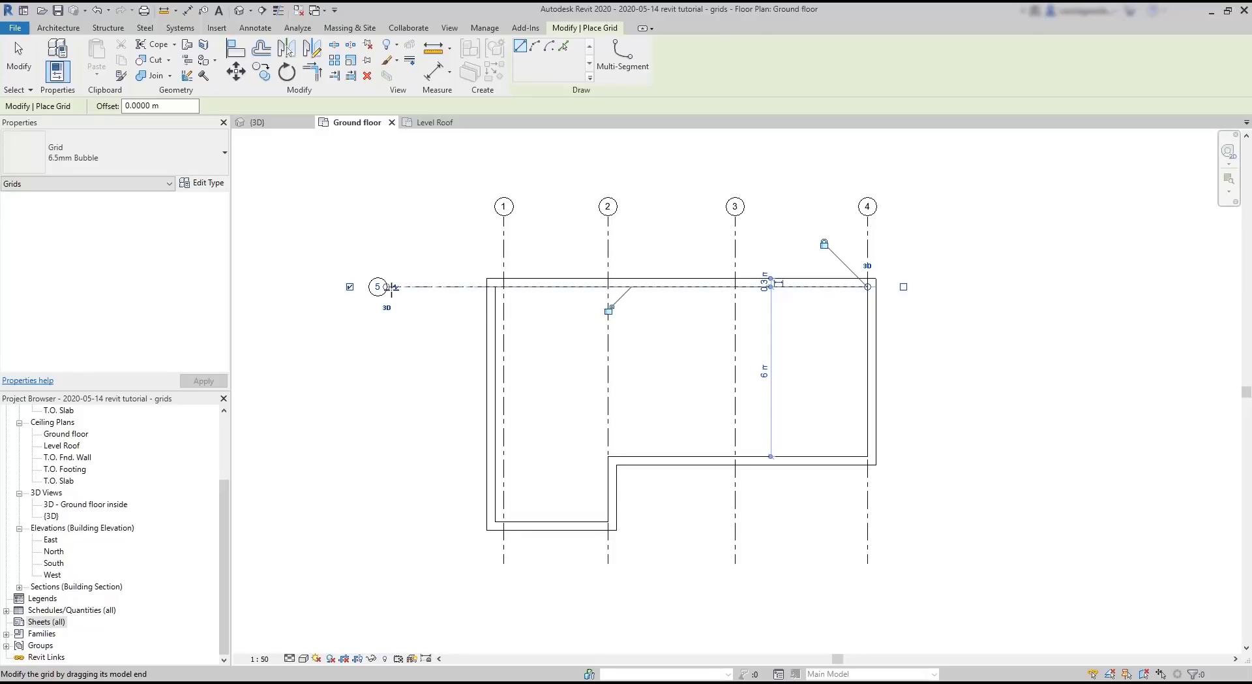
{"action": "key", "text": "Escape"}
{"action": "key", "text": "Escape"}
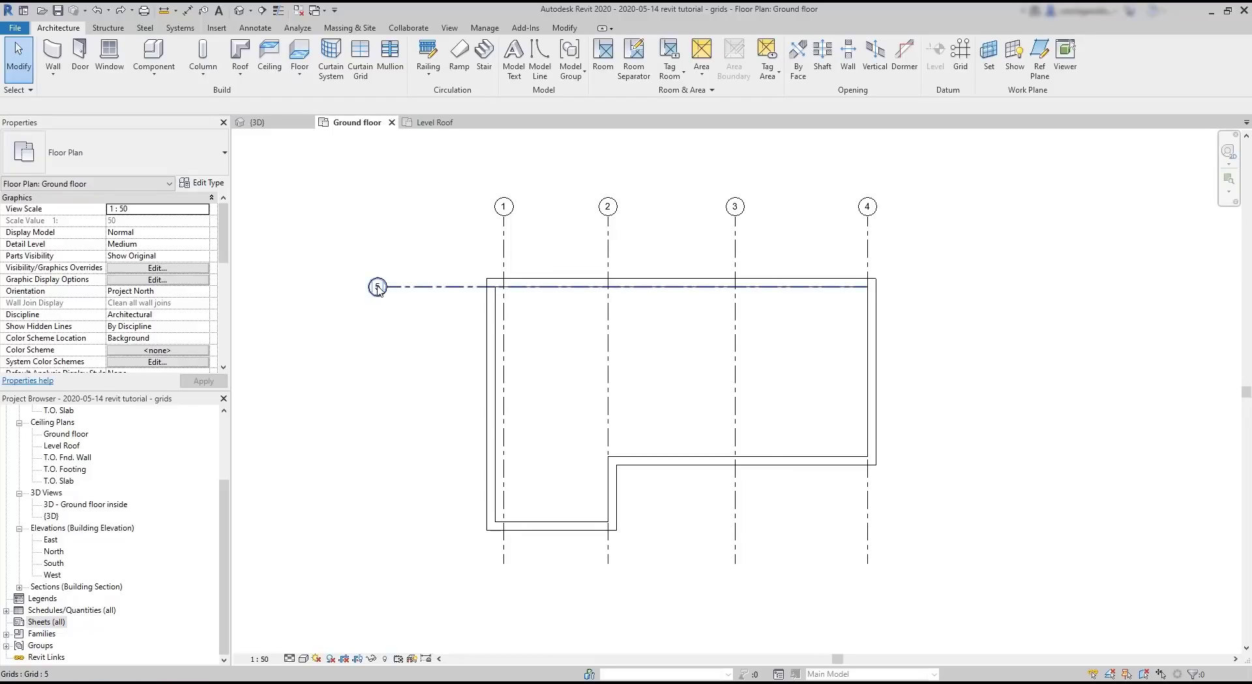
{"action": "double_click", "coordinate": [377, 287]}
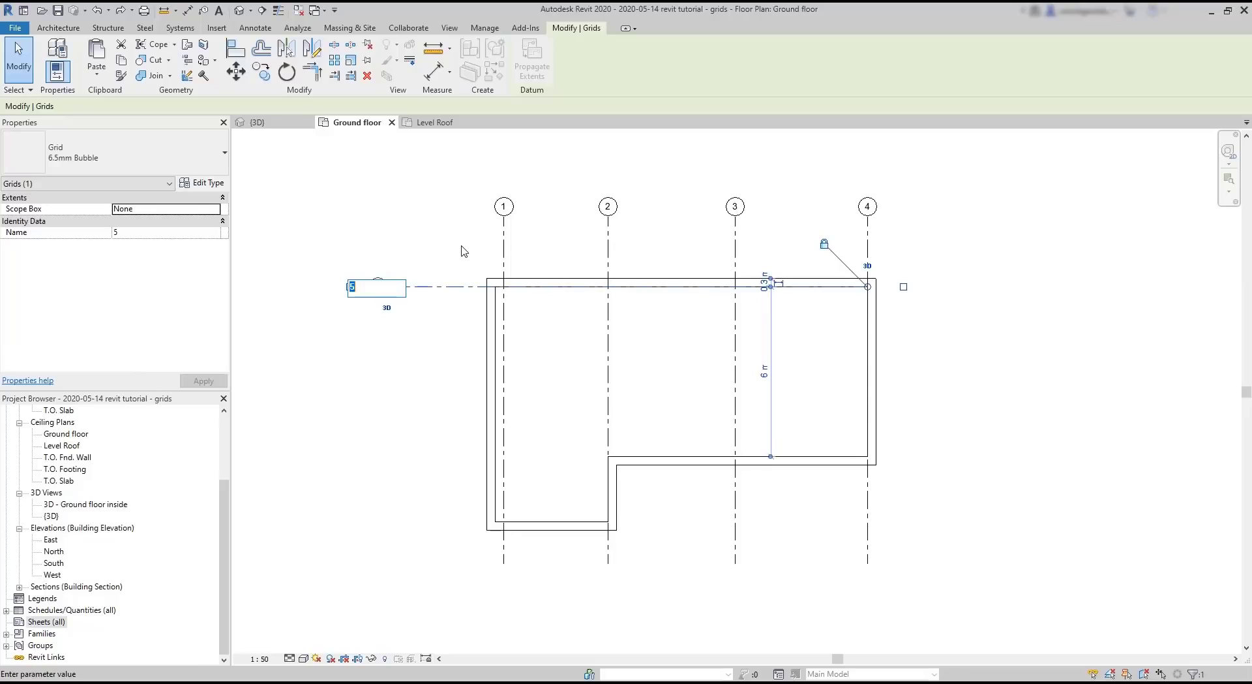
{"action": "key", "text": "Return"}
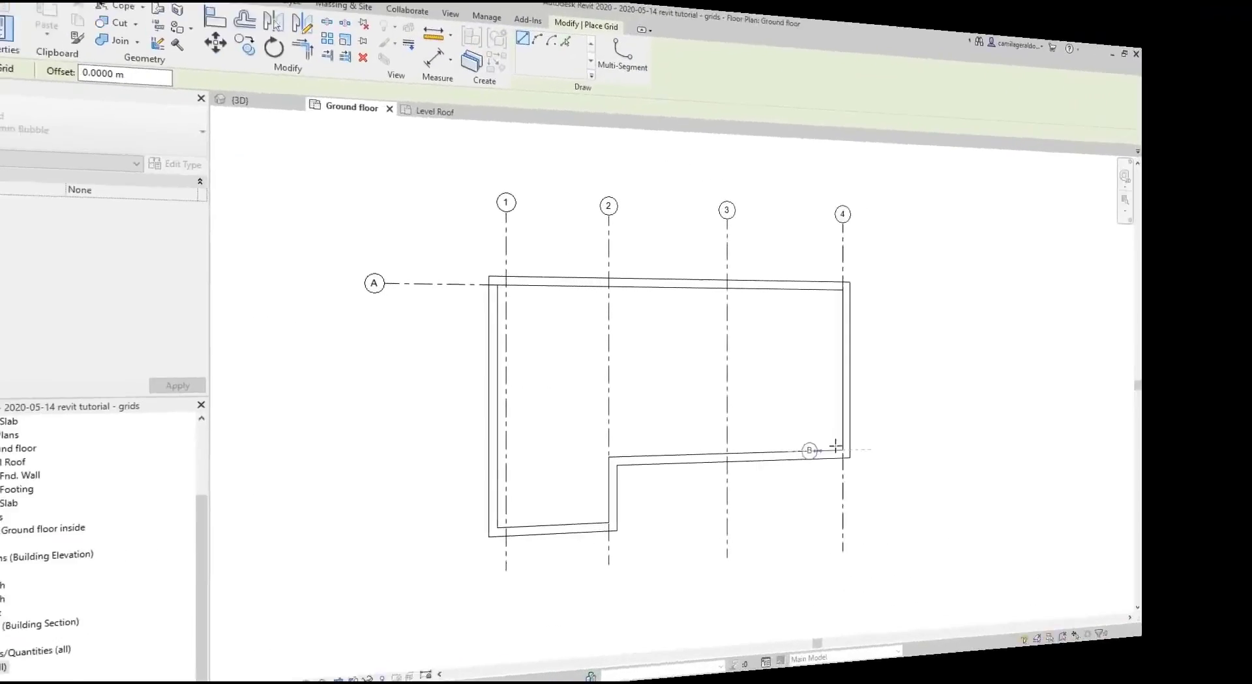
Step: Draw horizontal grid B along the main block's south wall inner face and grid C at the wing's south wall, aligned with grid A
{"action": "left_click", "coordinate": [386, 456]}
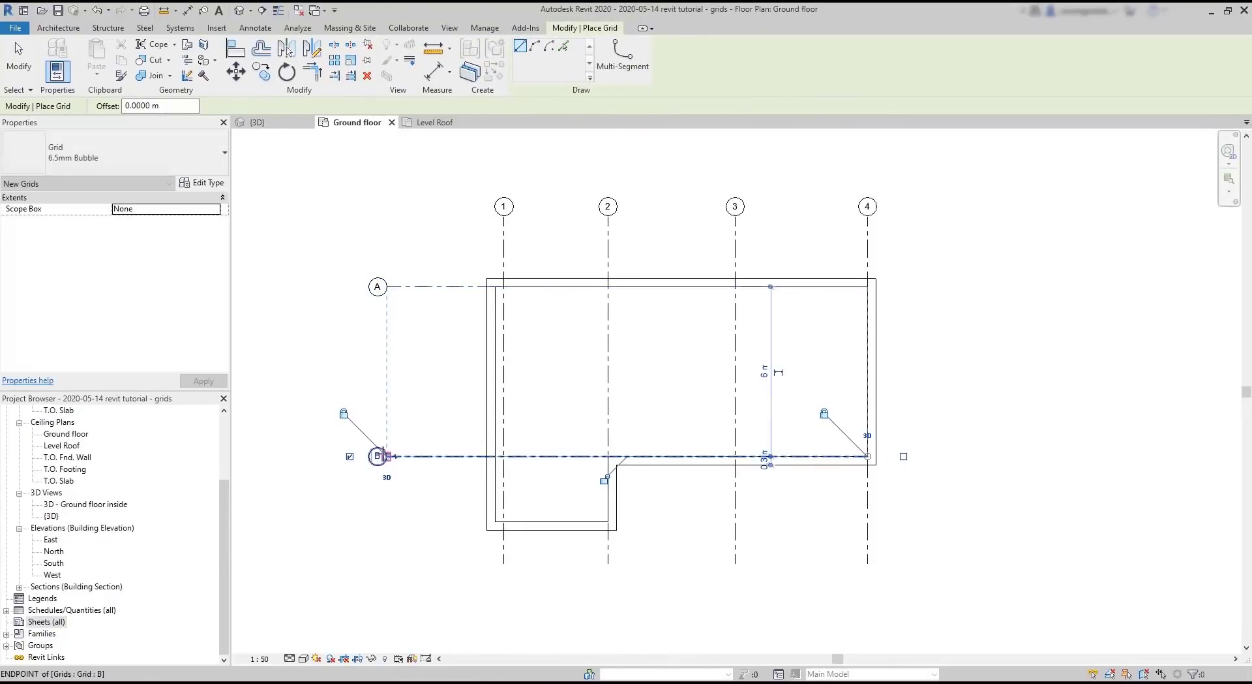
{"action": "left_click", "coordinate": [868, 529]}
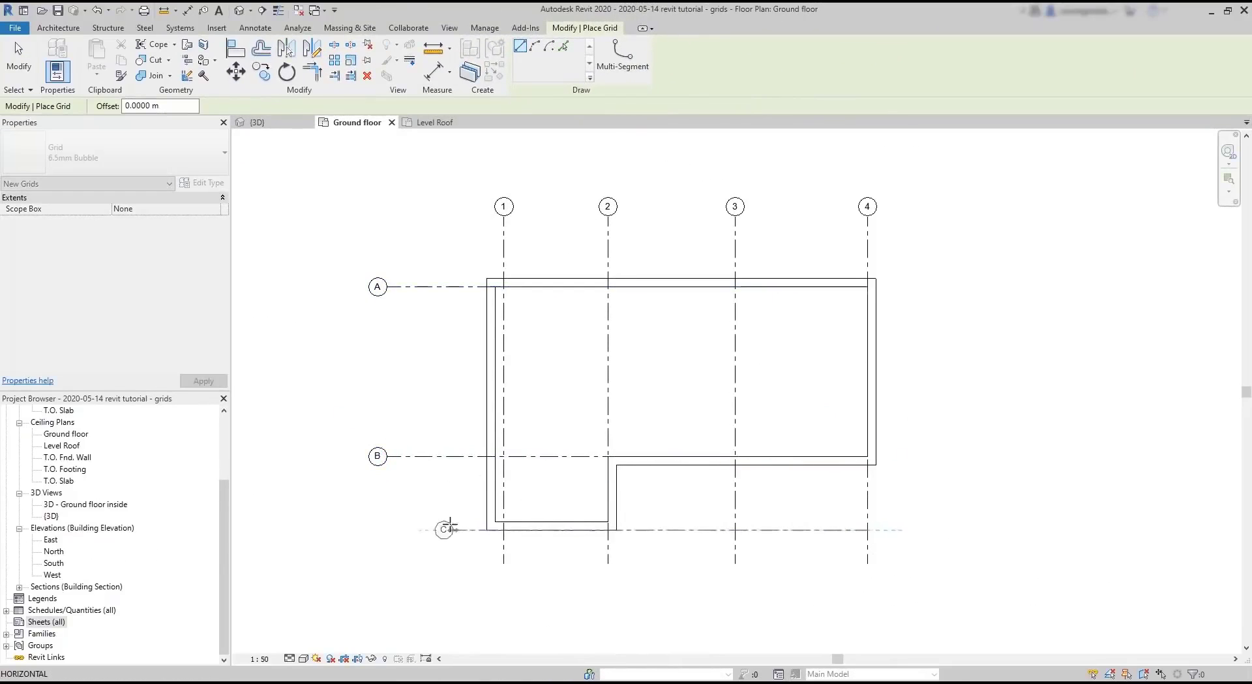
{"action": "left_click", "coordinate": [386, 529]}
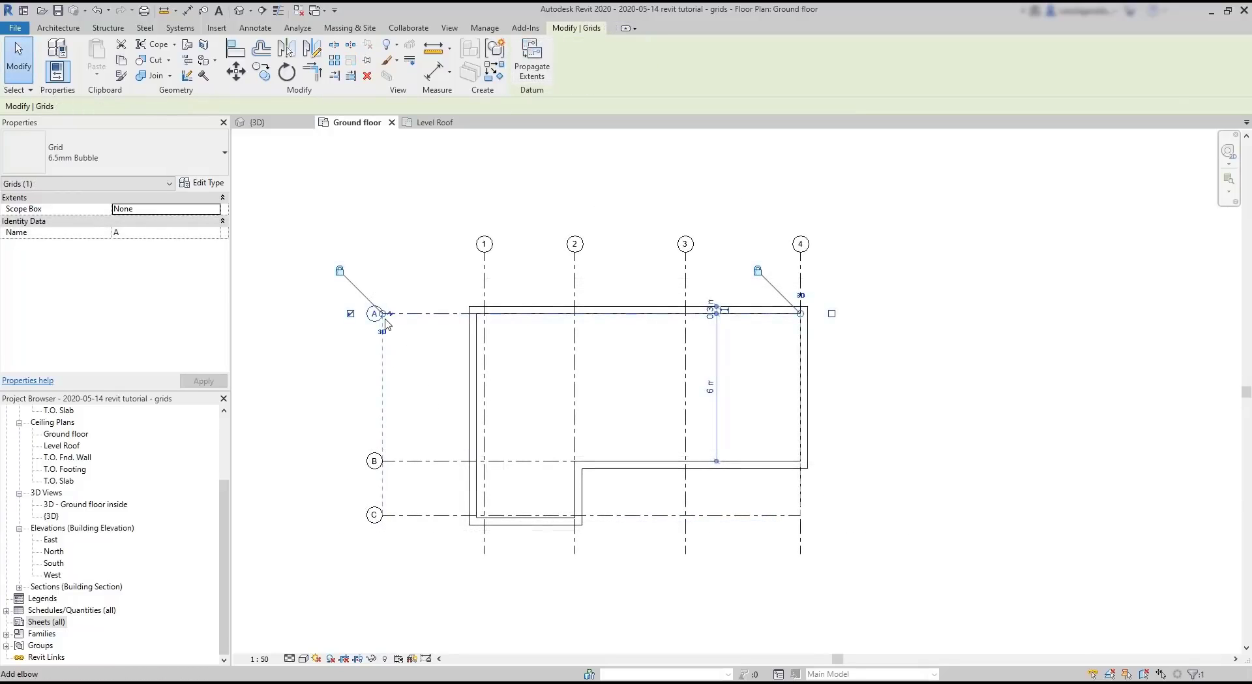
Step: Adjust the aligned west ends of grids A, B and C closer to the house and extend their east ends beyond the east wall
{"action": "left_click_drag", "start_coordinate": [383, 313], "coordinate": [338, 313]}
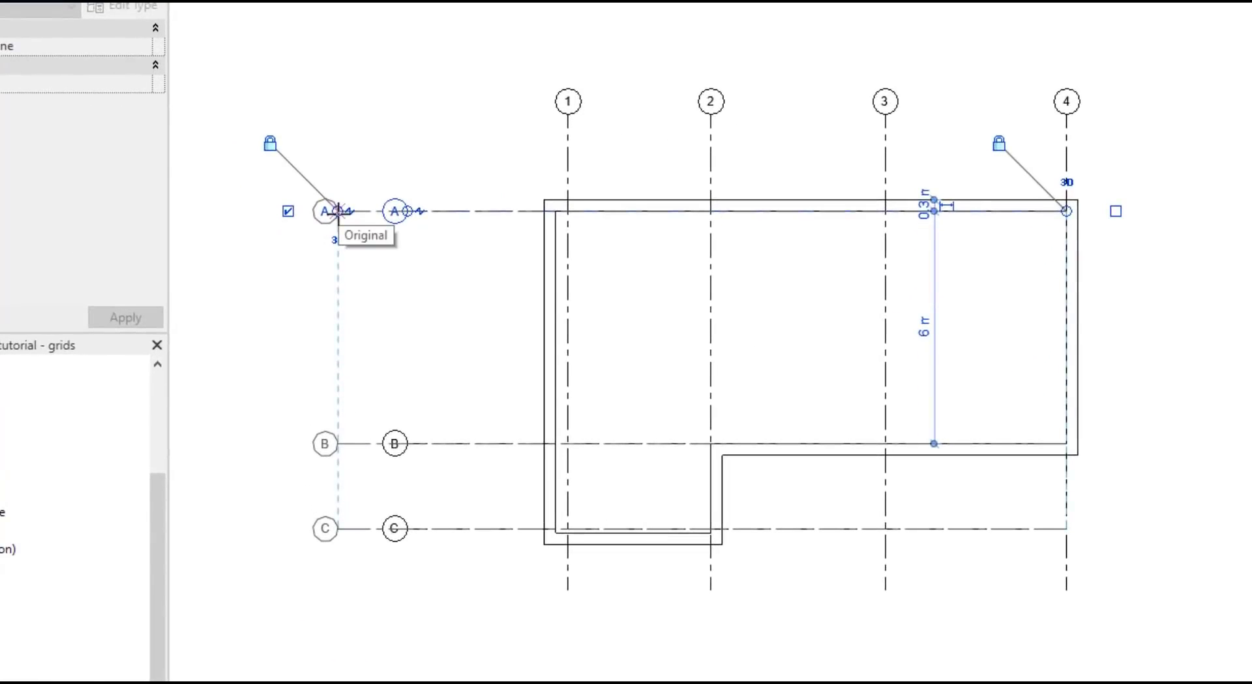
{"action": "left_click_drag", "start_coordinate": [338, 211], "coordinate": [418, 210]}
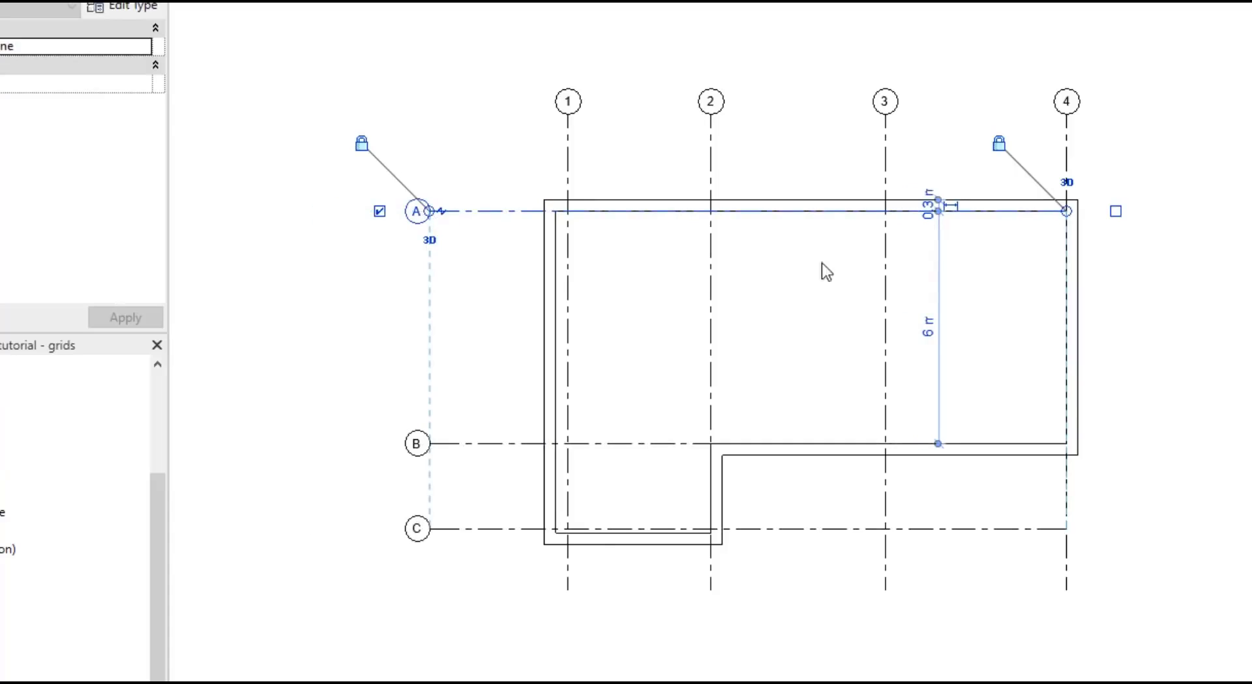
{"action": "left_click_drag", "start_coordinate": [1067, 211], "coordinate": [1226, 210]}
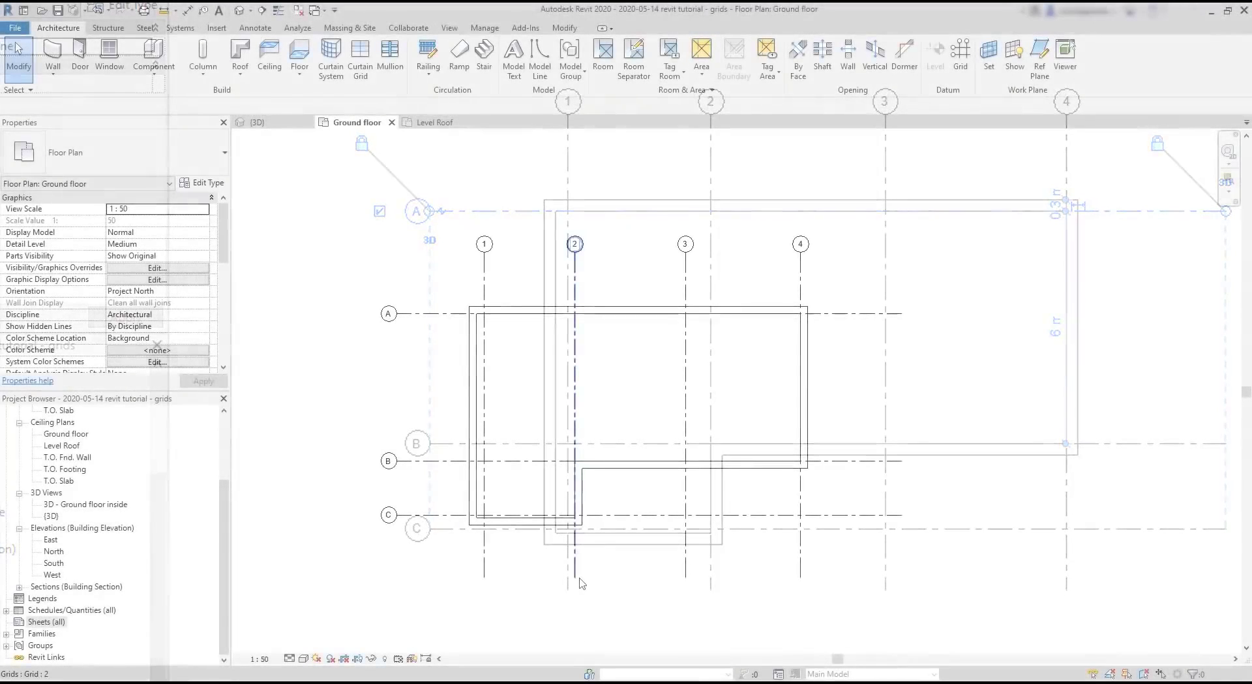
Step: Unlock the south end of grid 2 from the other vertical grids and extend it farther south on its own
{"action": "left_click", "coordinate": [576, 577]}
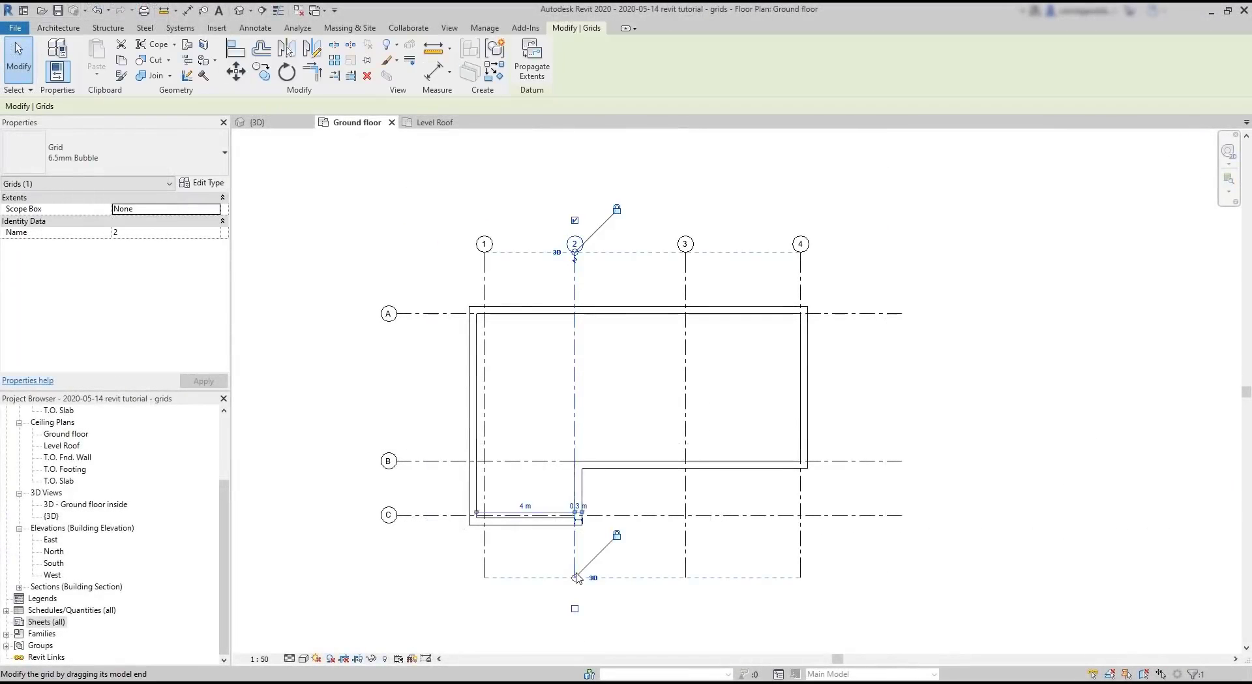
{"action": "left_click", "coordinate": [617, 536]}
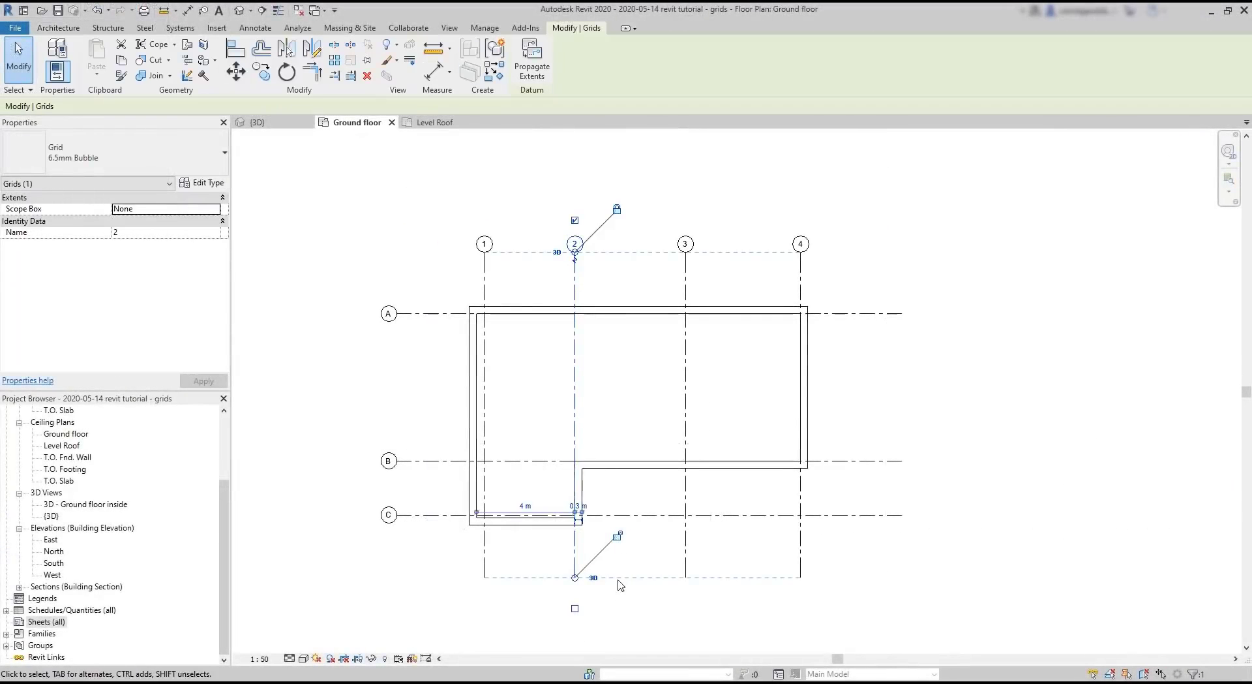
{"action": "left_click_drag", "start_coordinate": [574, 577], "coordinate": [575, 629]}
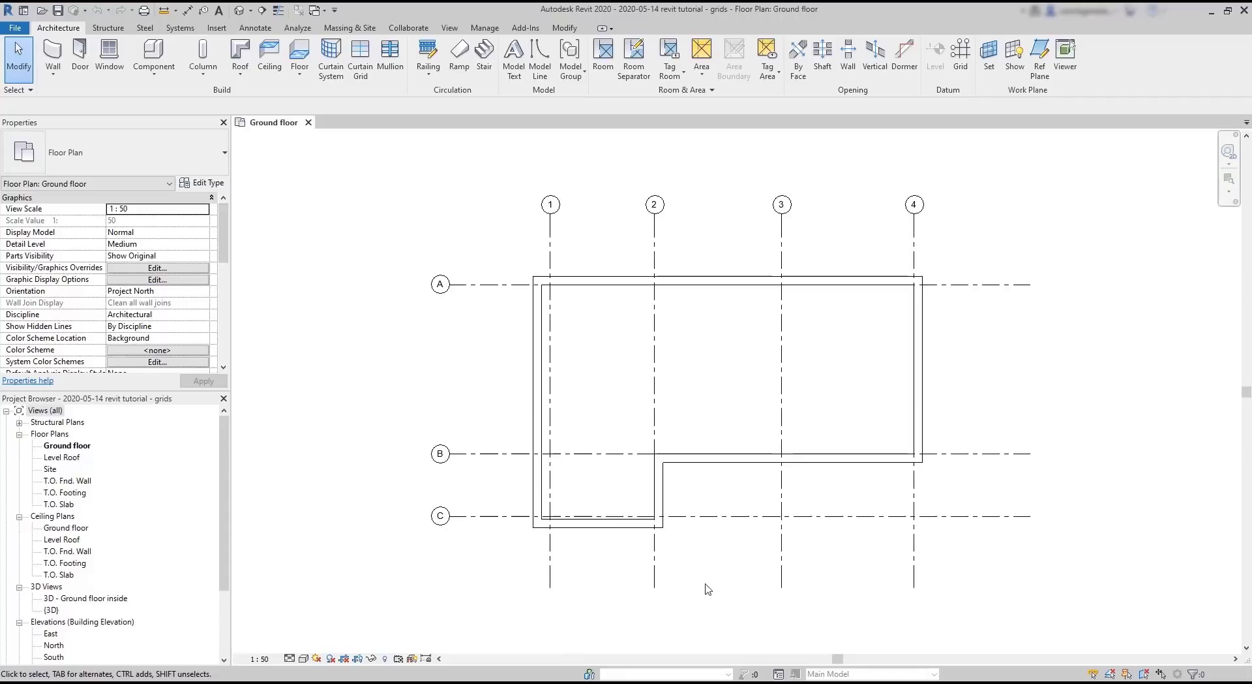
Step: Offset grid 1 from the west wall's inner face and grid C from the wing's south wall inner face by 0.05 m each
{"action": "left_click", "coordinate": [551, 494]}
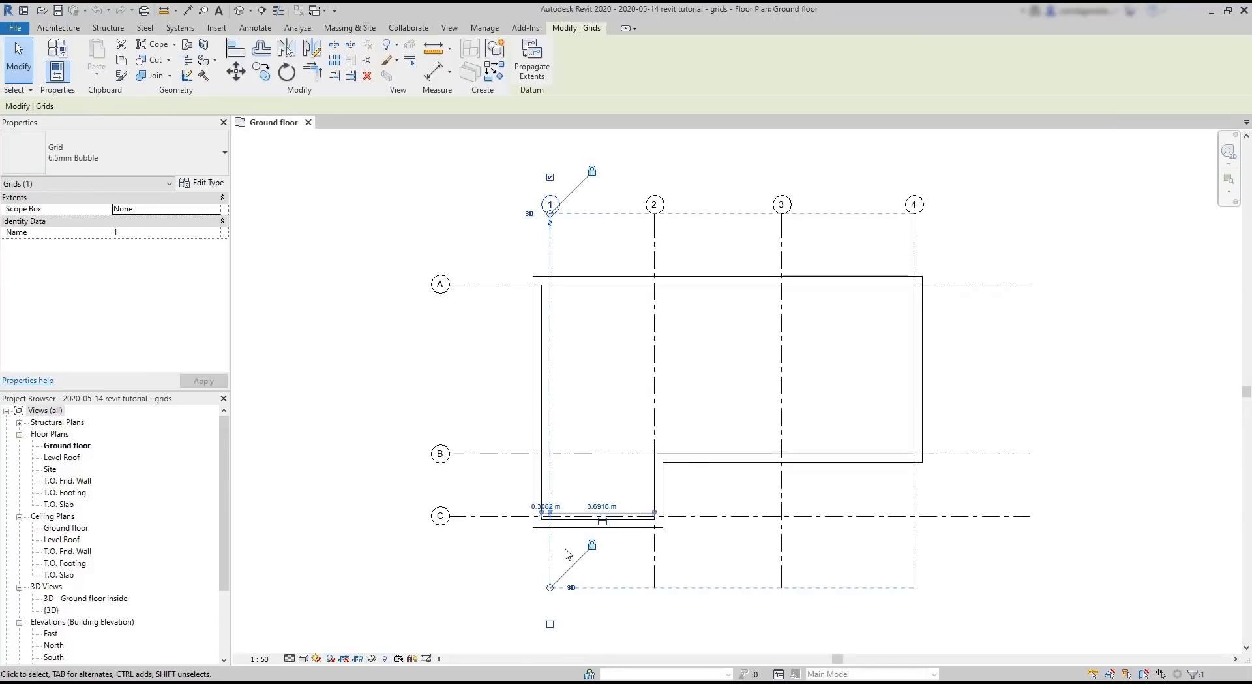
{"action": "scroll", "coordinate": [565, 546], "scroll_direction": "up", "scroll_amount": 5}
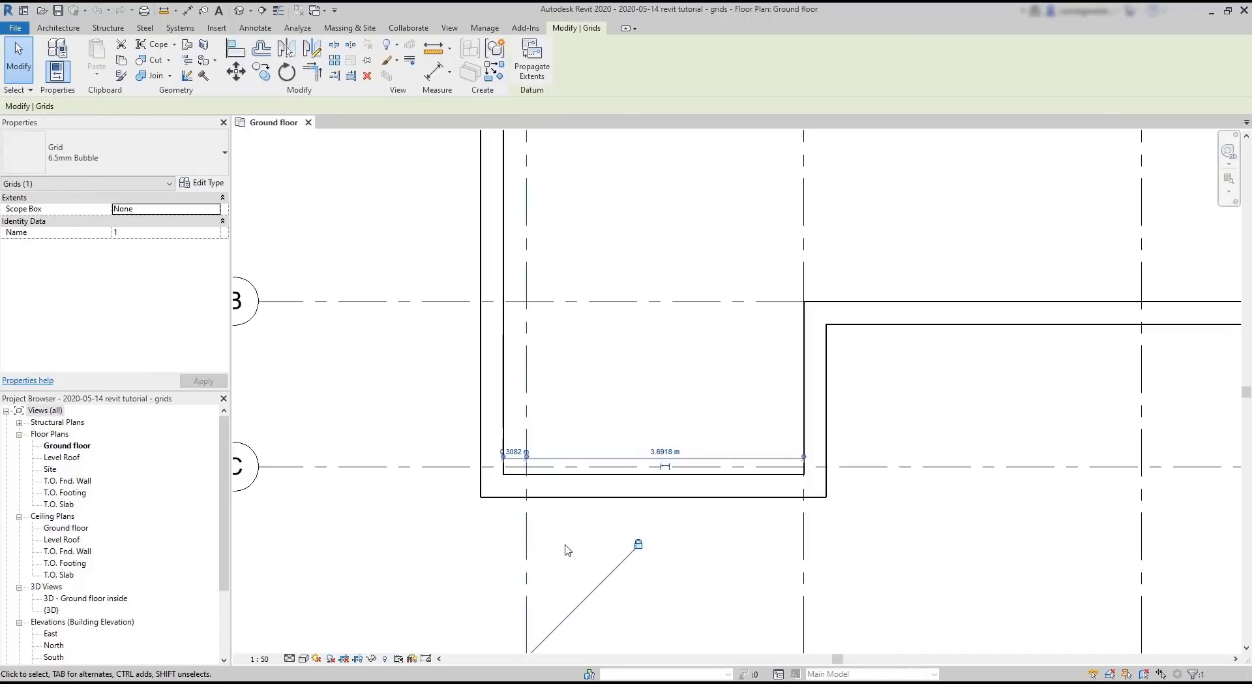
{"action": "left_click", "coordinate": [512, 452]}
{"action": "type", "text": "0.05"}
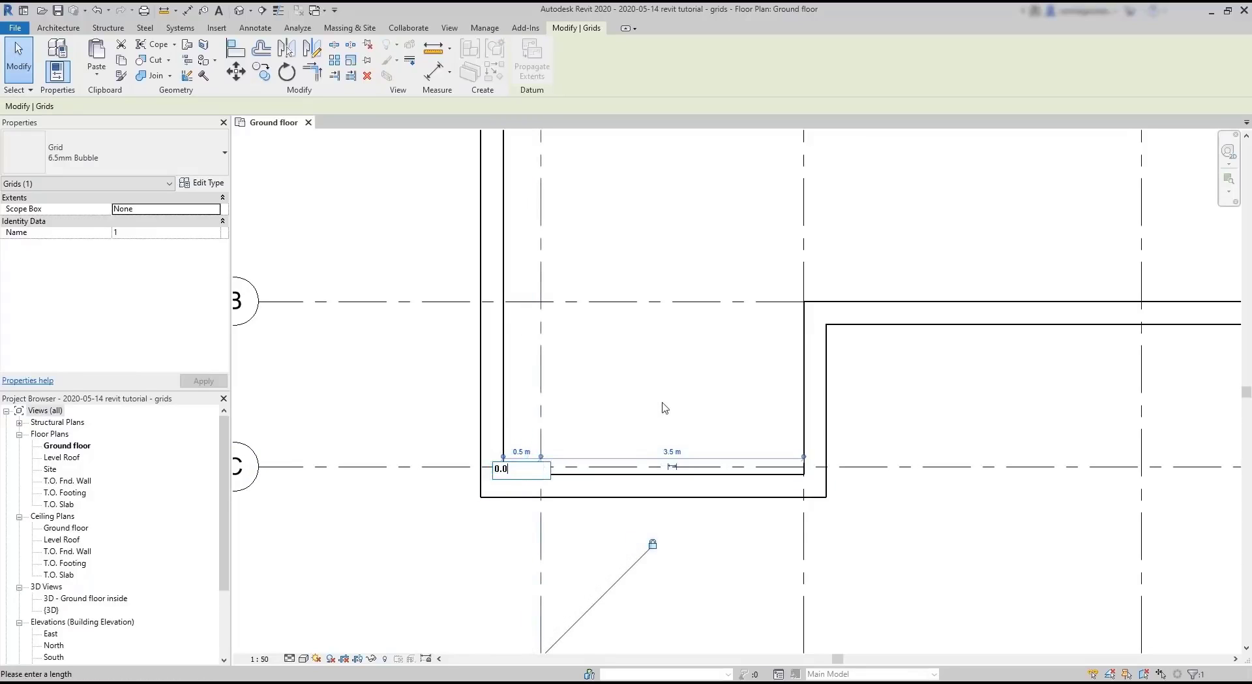
{"action": "key", "text": "Return"}
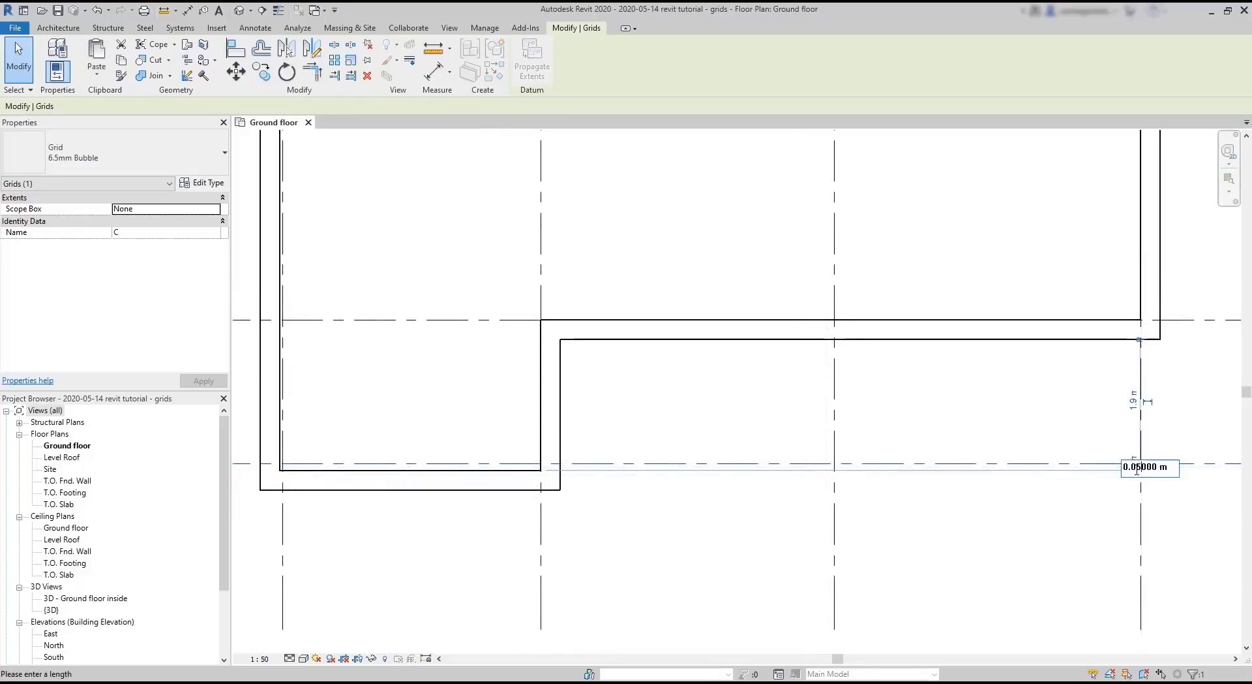
{"action": "key", "text": "Return"}
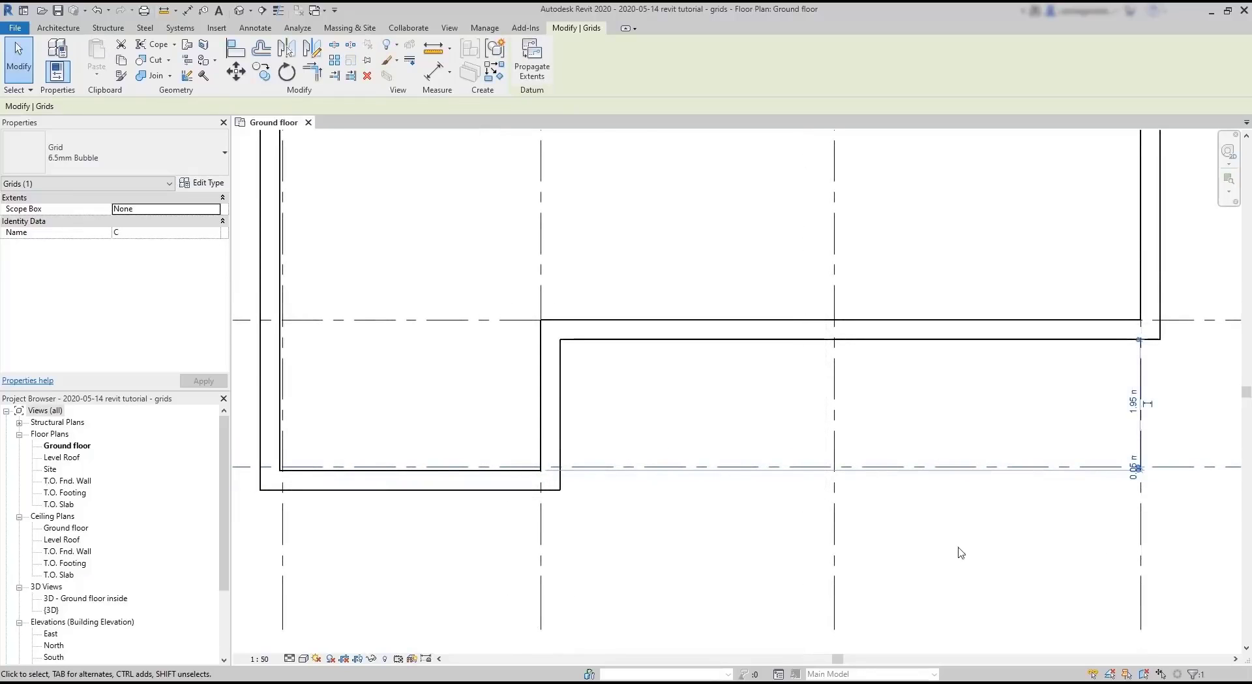
Step: Place M_Rectangular Column 457 x 475mm architectural columns where grid 4 crosses grids A and B
{"action": "scroll", "coordinate": [963, 510], "scroll_direction": "down", "scroll_amount": 1}
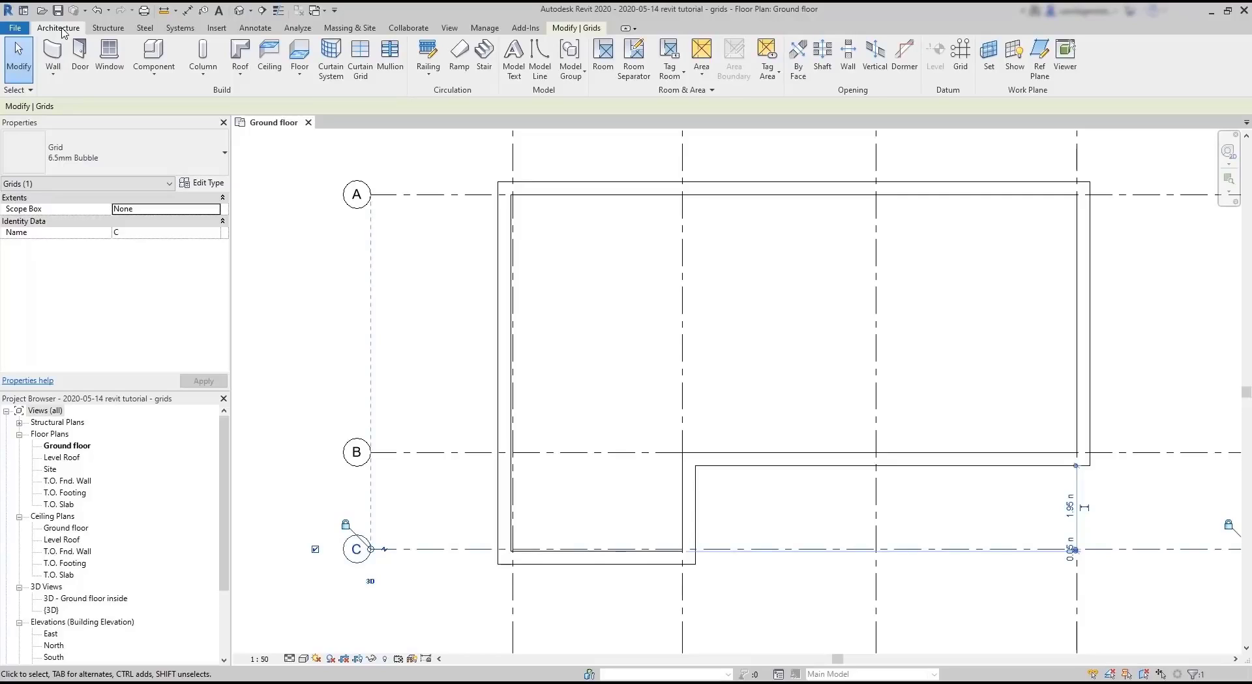
{"action": "left_click", "coordinate": [203, 80]}
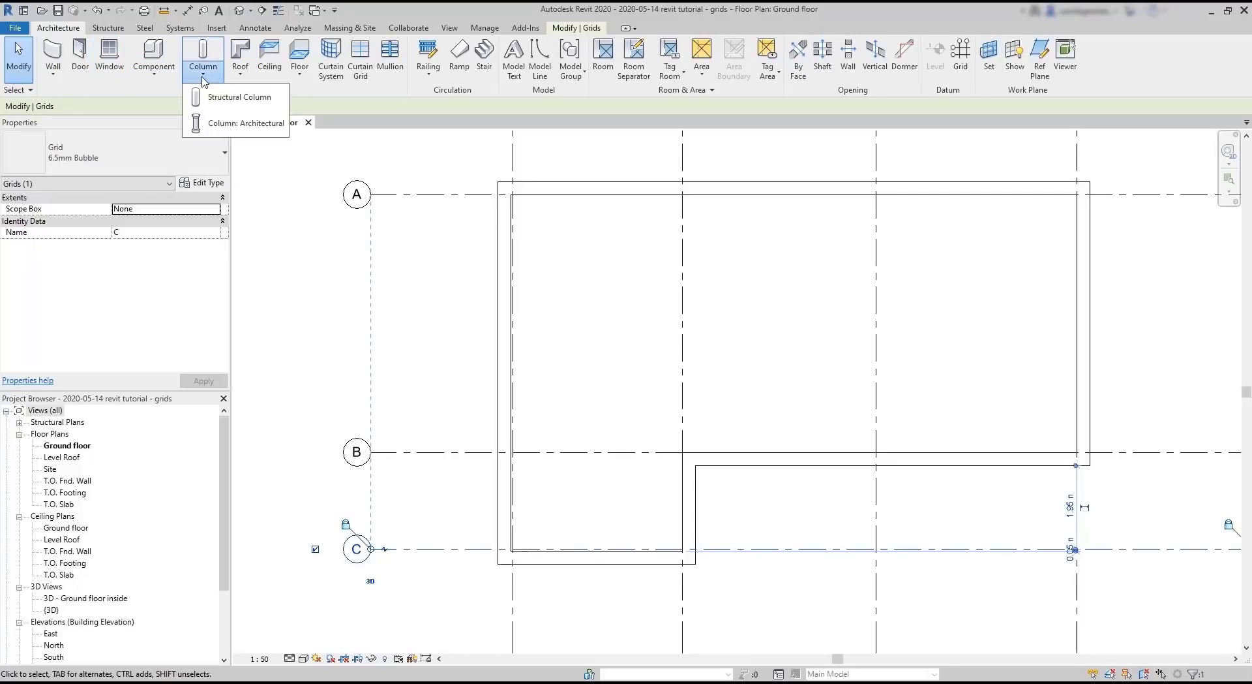
{"action": "left_click", "coordinate": [219, 124]}
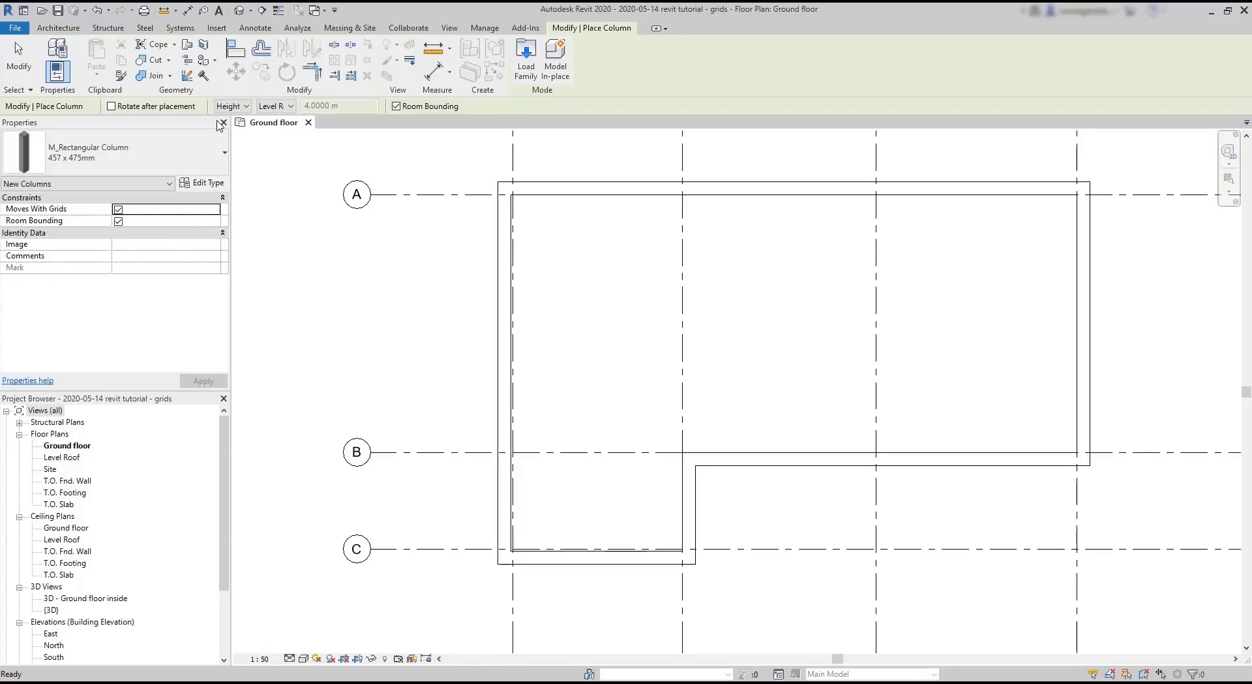
{"action": "left_click", "coordinate": [210, 160]}
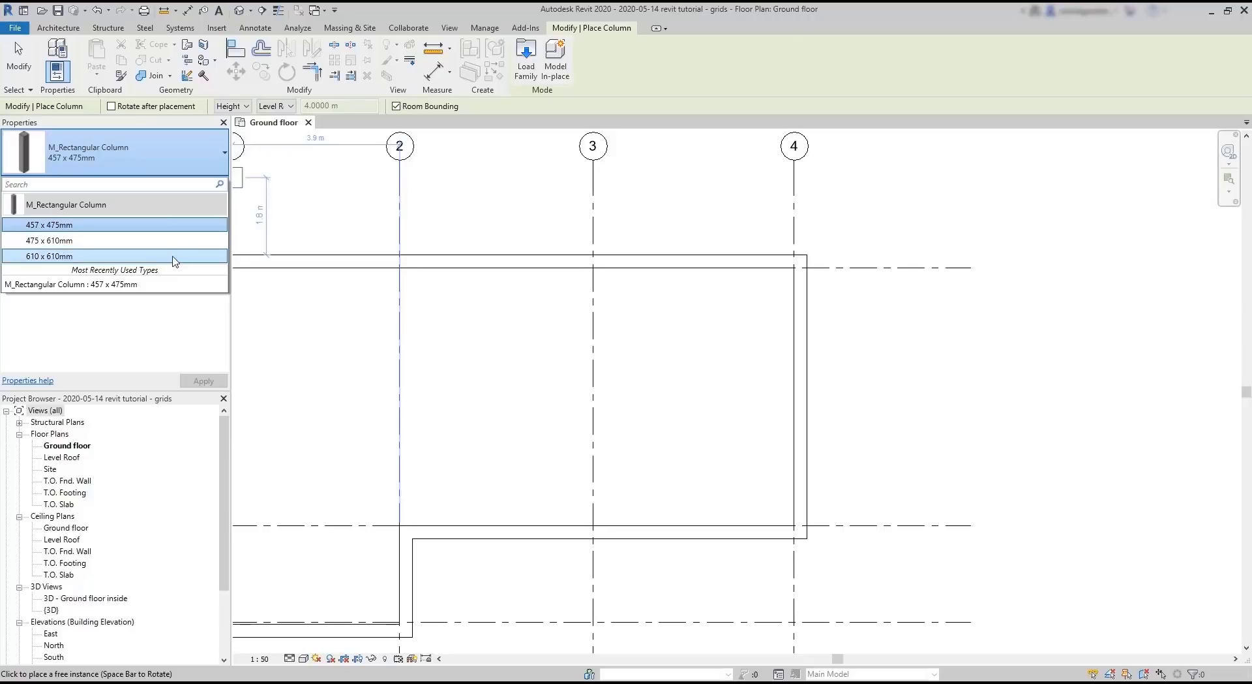
{"action": "left_click", "coordinate": [193, 225]}
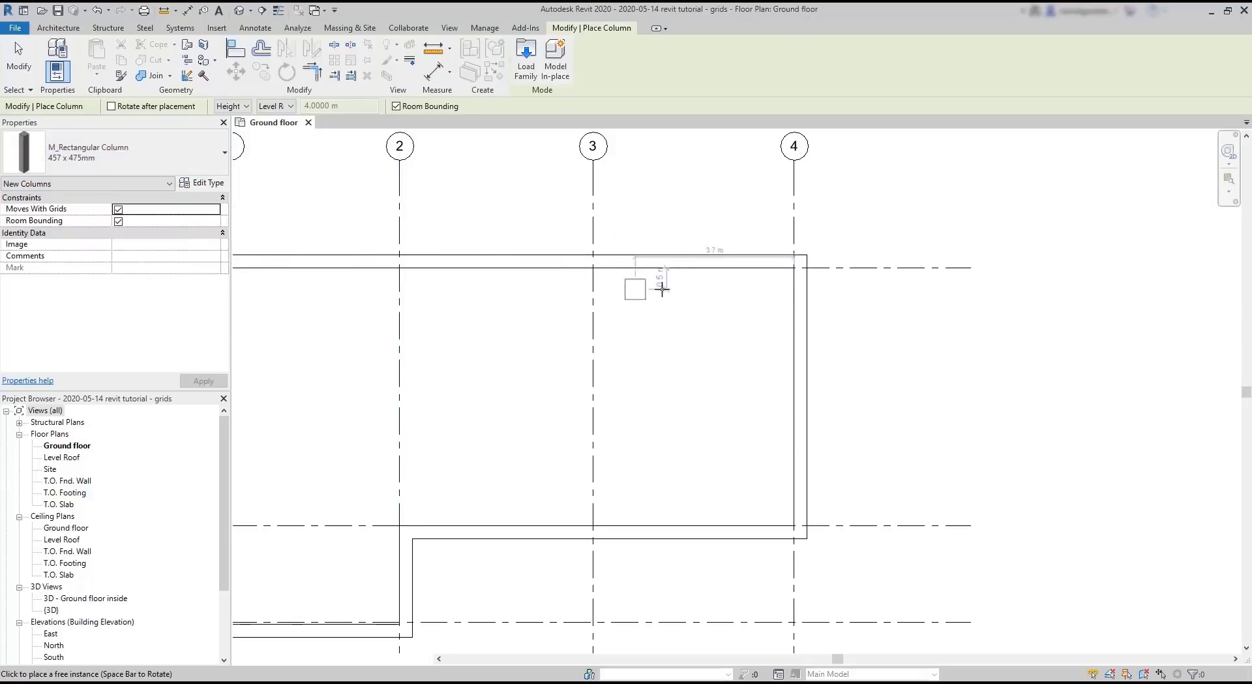
{"action": "left_click", "coordinate": [791, 271]}
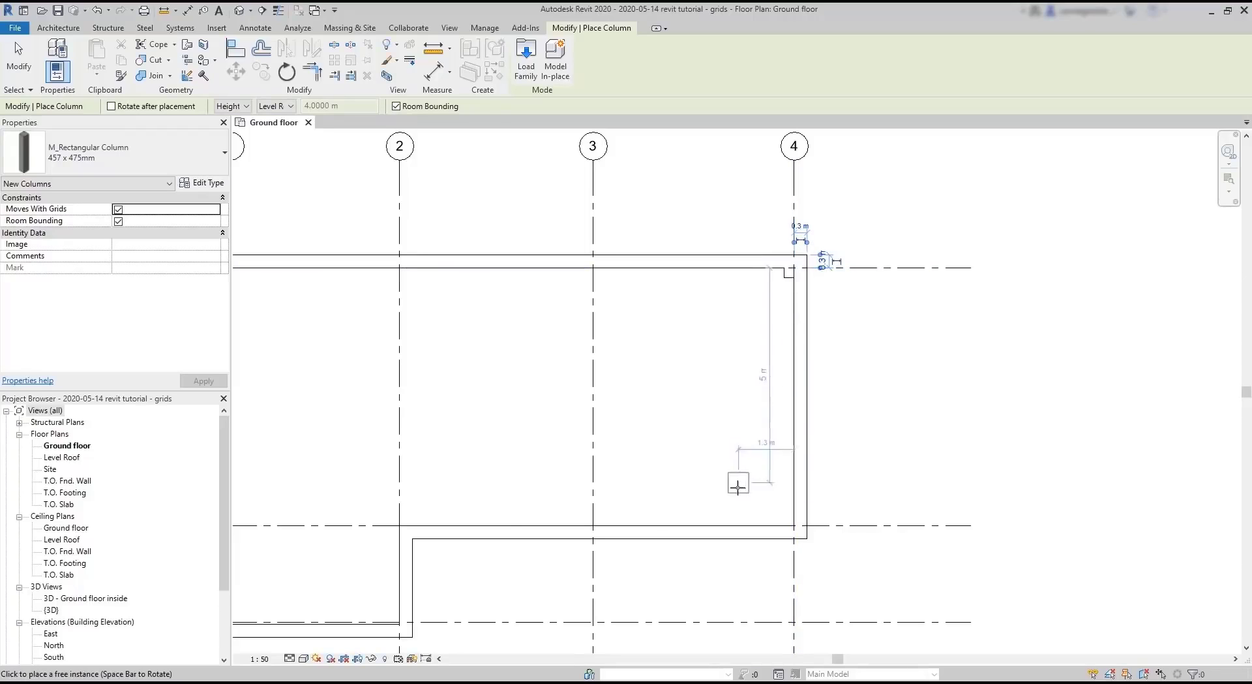
{"action": "left_click", "coordinate": [790, 522]}
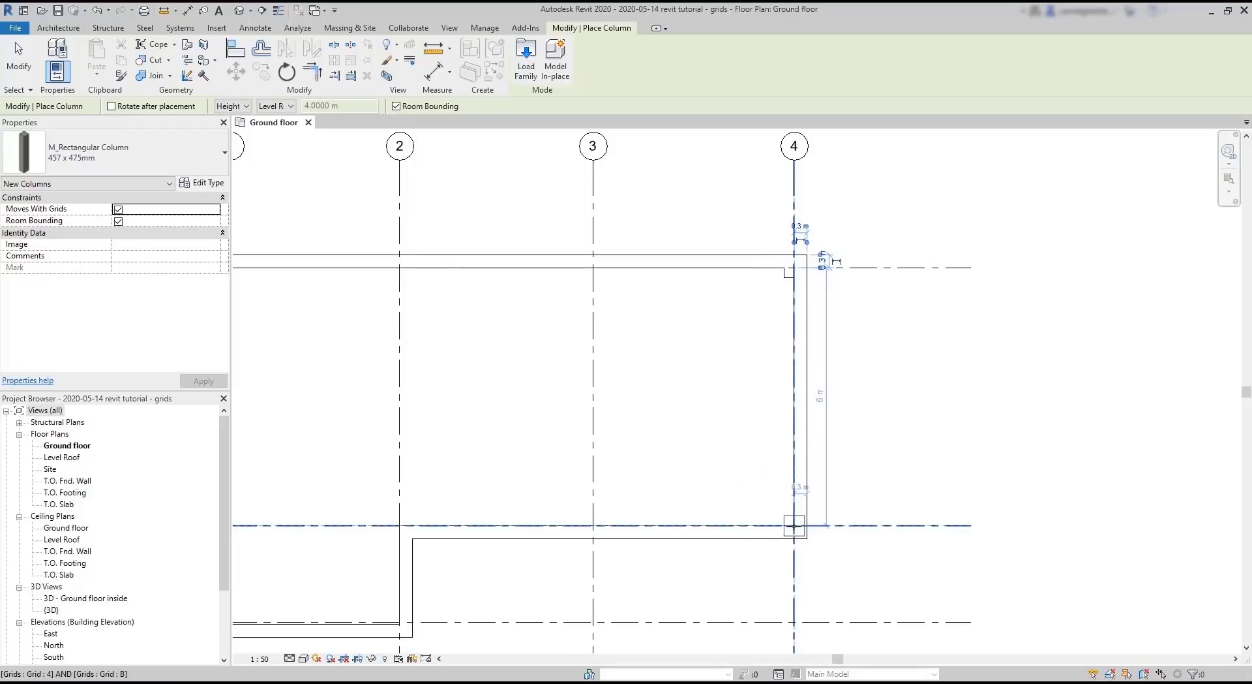
Step: Place the same rectangular column at the intersections of grids 2 and 3 with grids B and A
{"action": "left_click", "coordinate": [592, 525]}
{"action": "left_click", "coordinate": [399, 525]}
{"action": "left_click", "coordinate": [402, 268]}
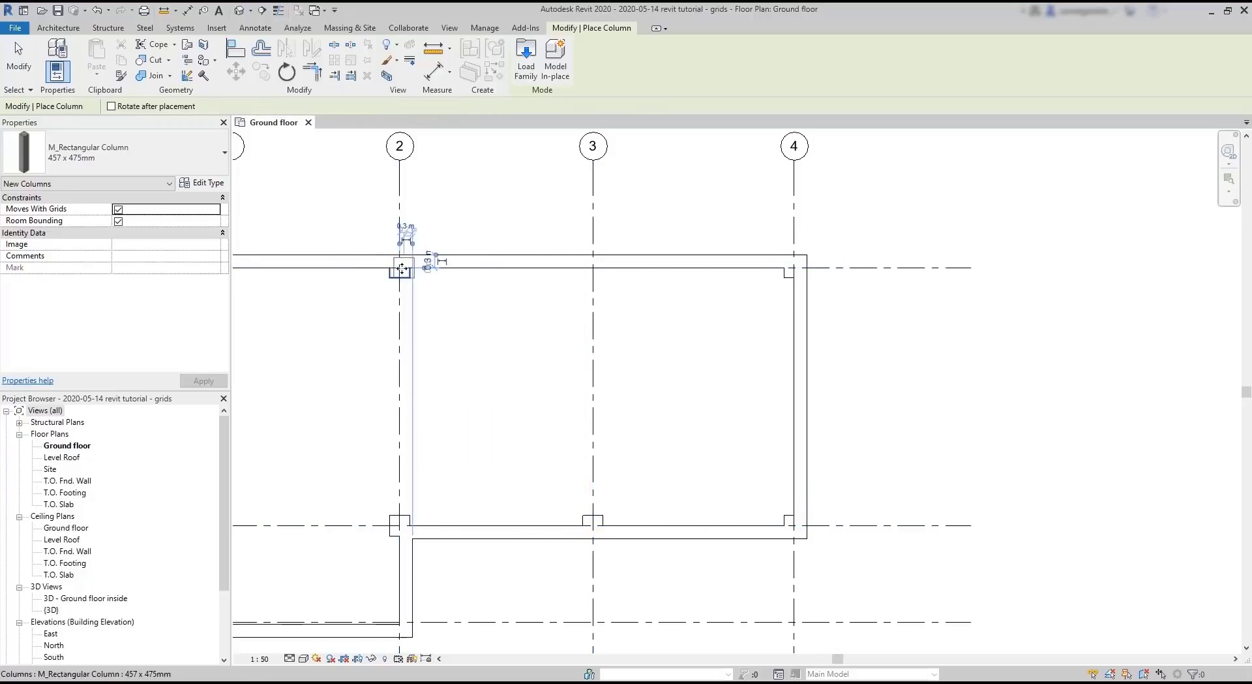
{"action": "left_click", "coordinate": [593, 269]}
{"action": "scroll", "coordinate": [750, 287], "scroll_direction": "down", "scroll_amount": 2}
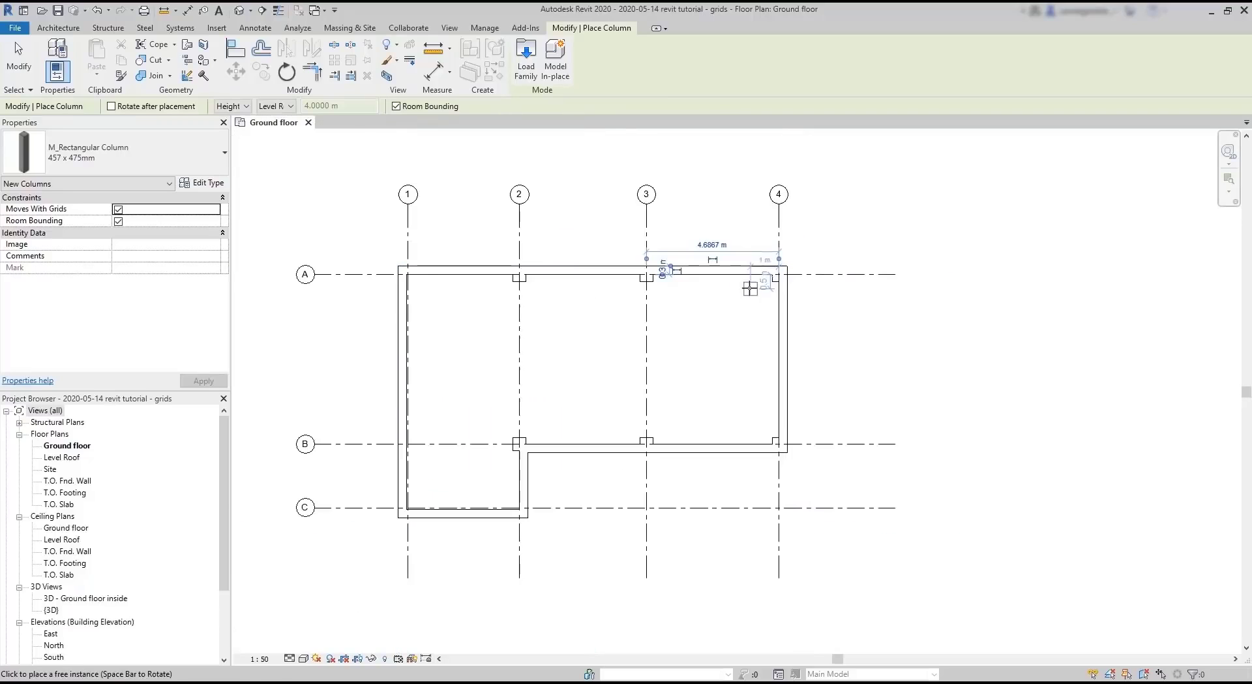
Step: Place rectangular columns where grid 1 crosses grids A, B and C, and where grid 2 crosses grid C
{"action": "left_click", "coordinate": [405, 273]}
{"action": "left_click", "coordinate": [408, 444]}
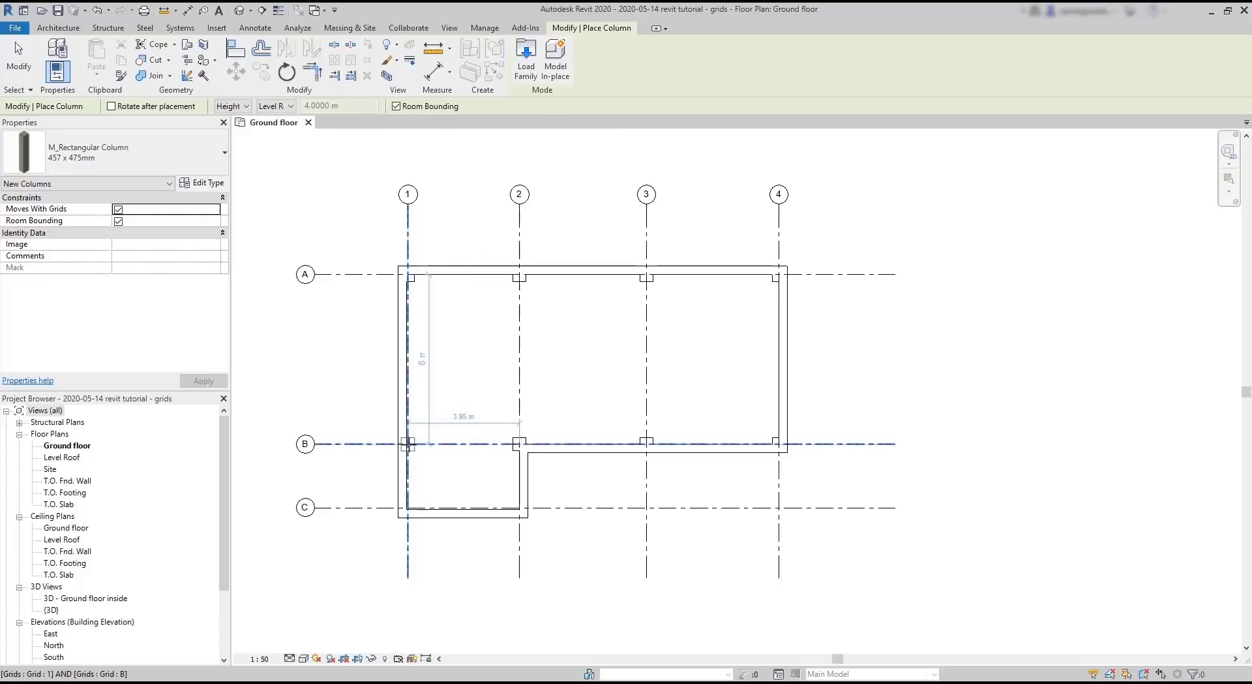
{"action": "left_click", "coordinate": [408, 508]}
{"action": "left_click", "coordinate": [520, 507]}
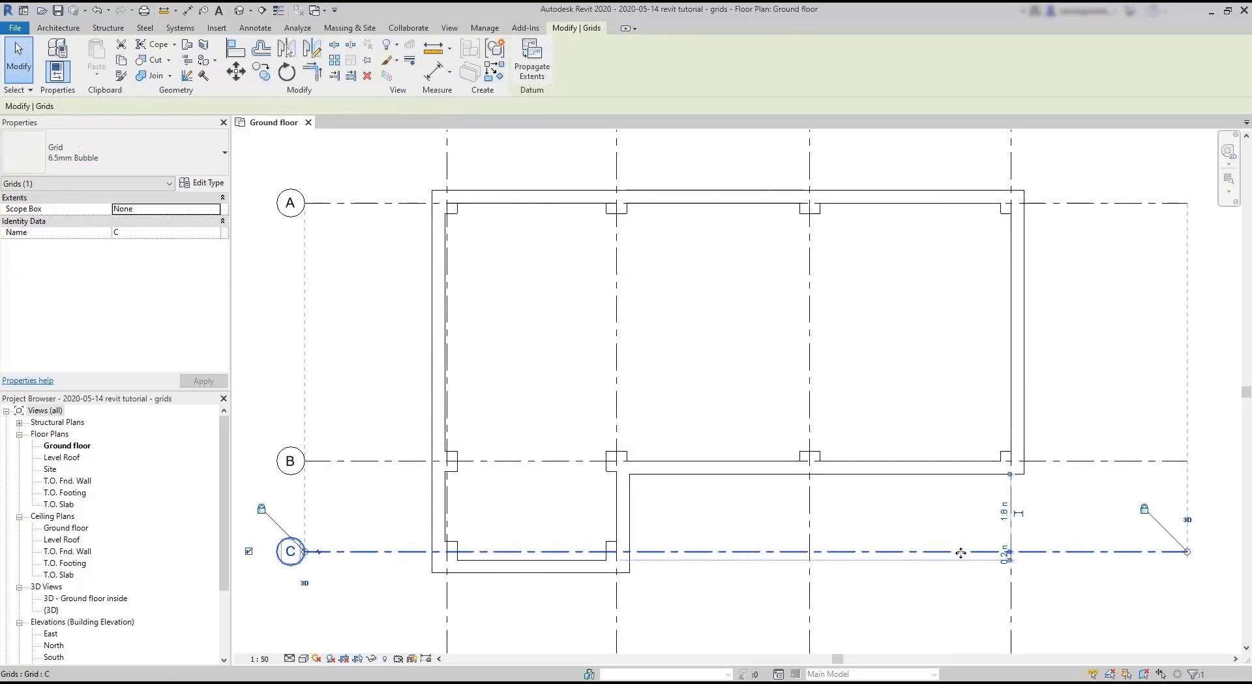
Step: Try moving grid C about 0.8 m north, undo it, and try moving grid 3 about 1.4 m east
{"action": "left_click_drag", "start_coordinate": [961, 551], "coordinate": [964, 516]}
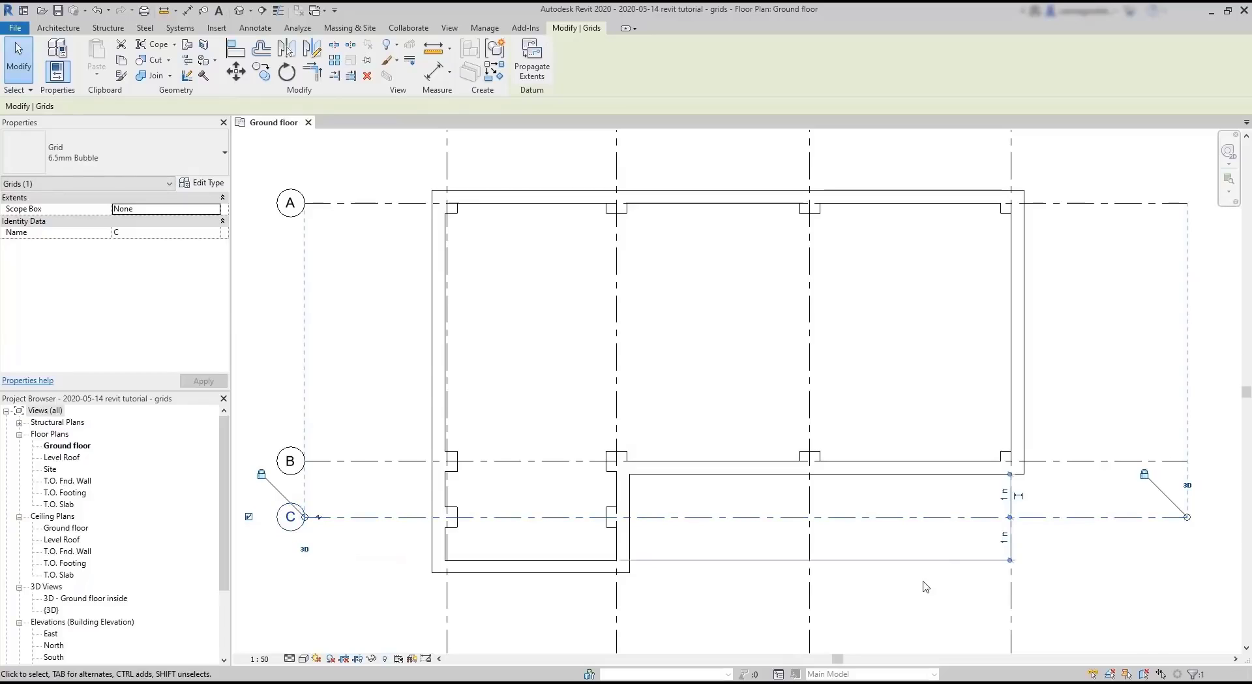
{"action": "key", "text": "ctrl+z"}
{"action": "left_click", "coordinate": [810, 424]}
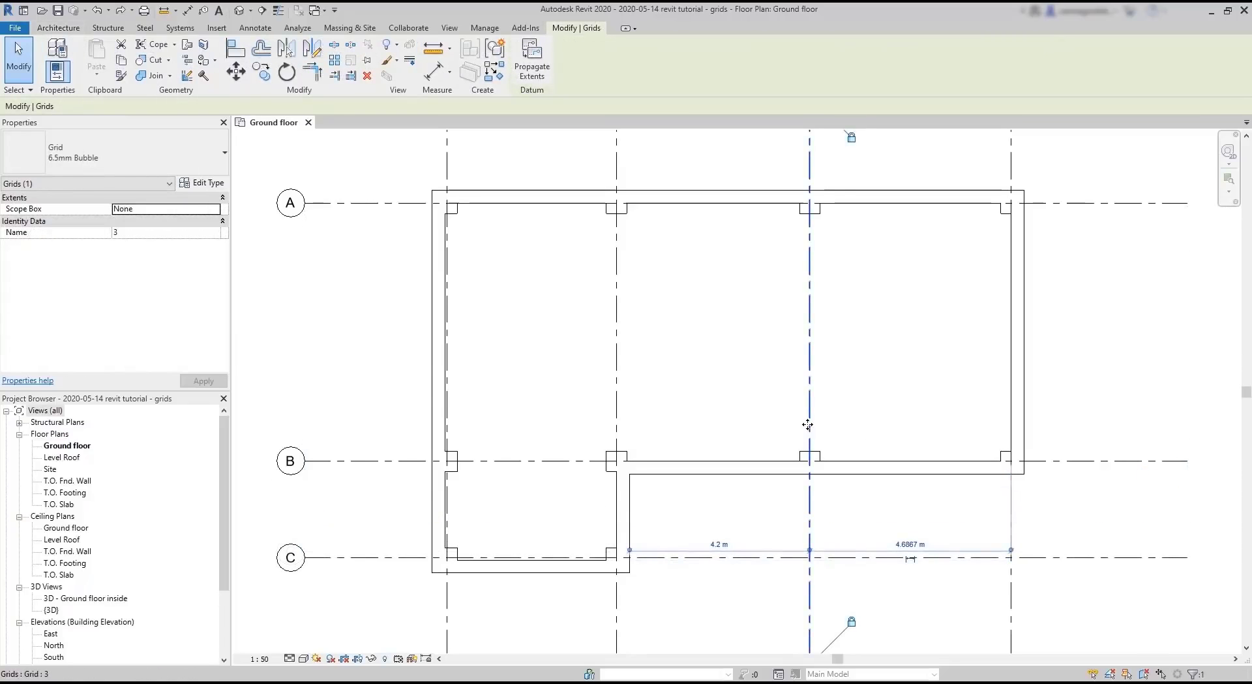
{"action": "left_click_drag", "start_coordinate": [810, 424], "coordinate": [870, 425]}
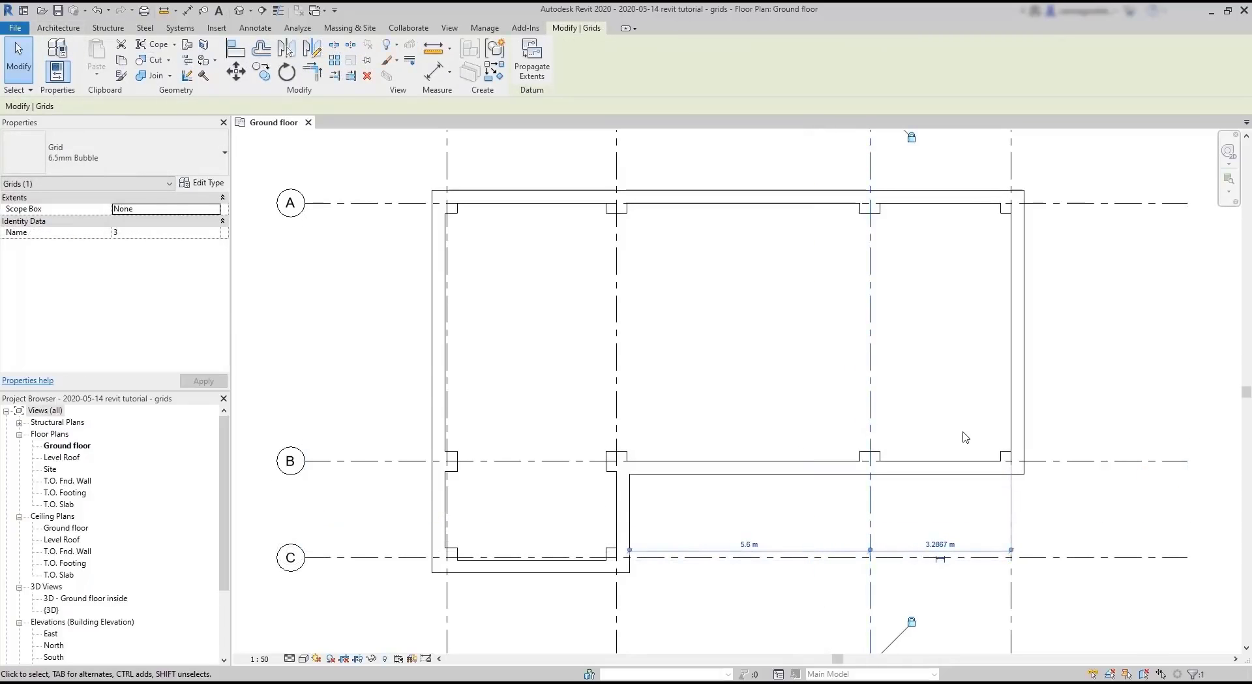
{"action": "key", "text": "Escape"}
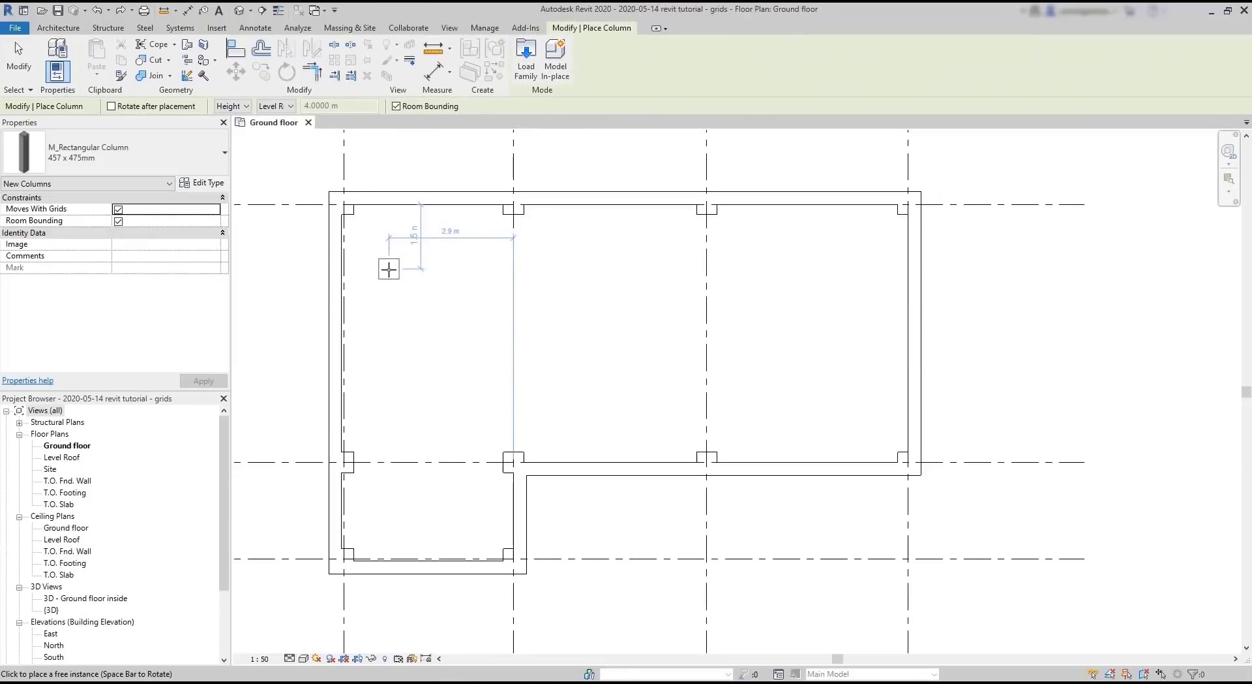
Step: Try placing a column on grid 2 between grids A and B, rotated about 145° after placement, and select the test room bounded by the columns
{"action": "left_click", "coordinate": [281, 108]}
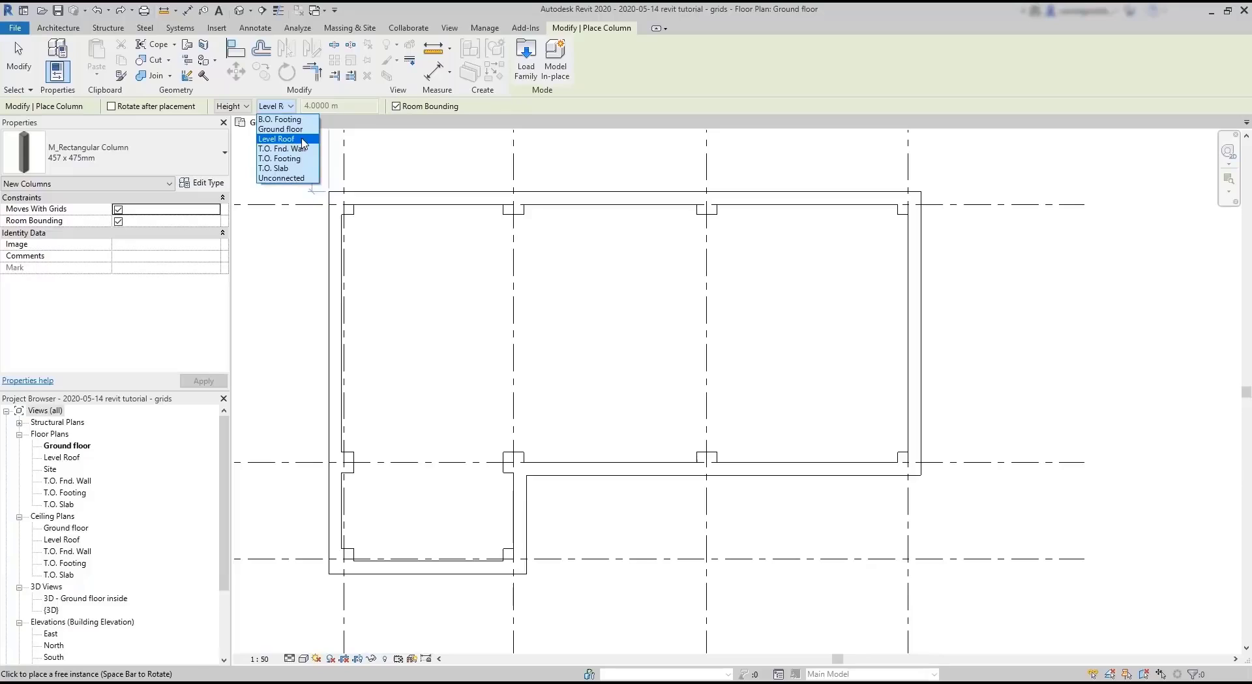
{"action": "left_click", "coordinate": [241, 109]}
{"action": "left_click", "coordinate": [245, 106]}
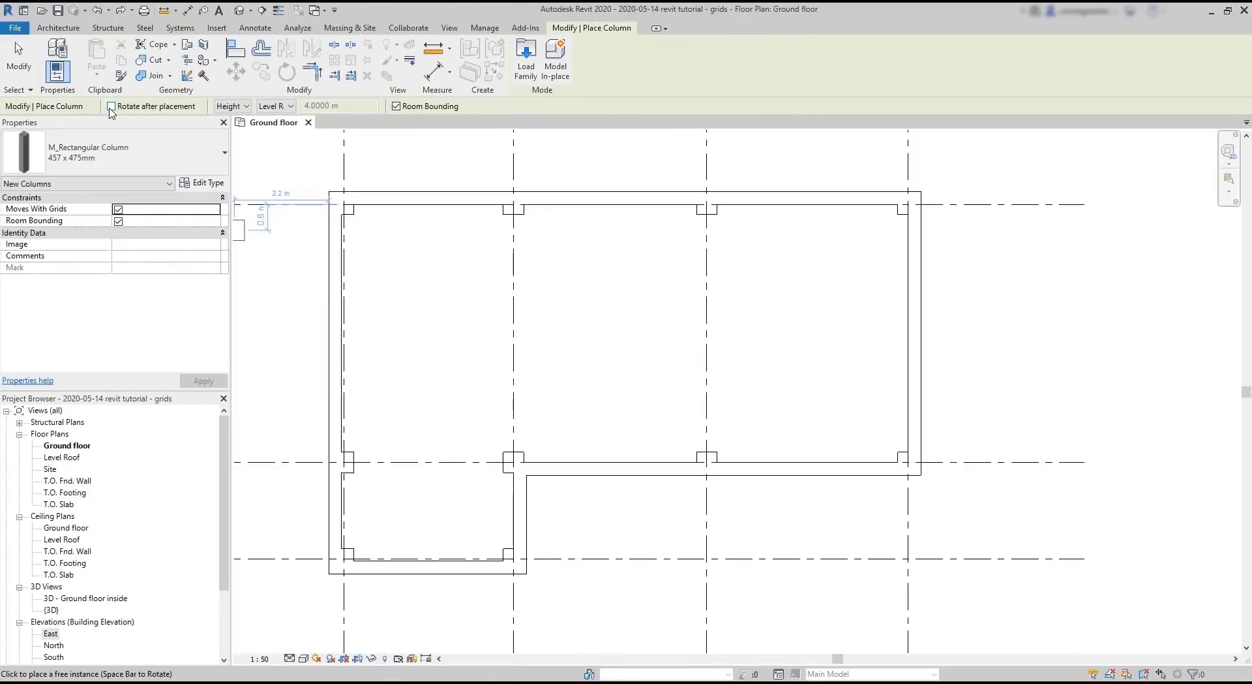
{"action": "left_click", "coordinate": [111, 106]}
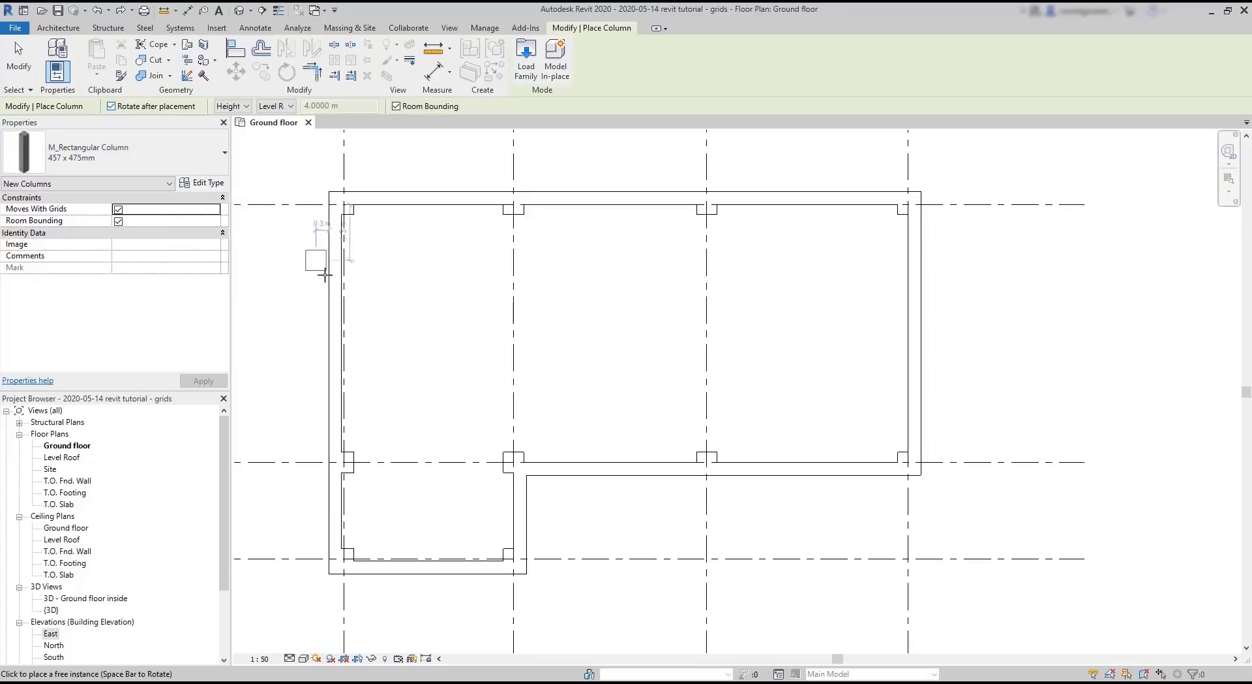
{"action": "left_click", "coordinate": [513, 333]}
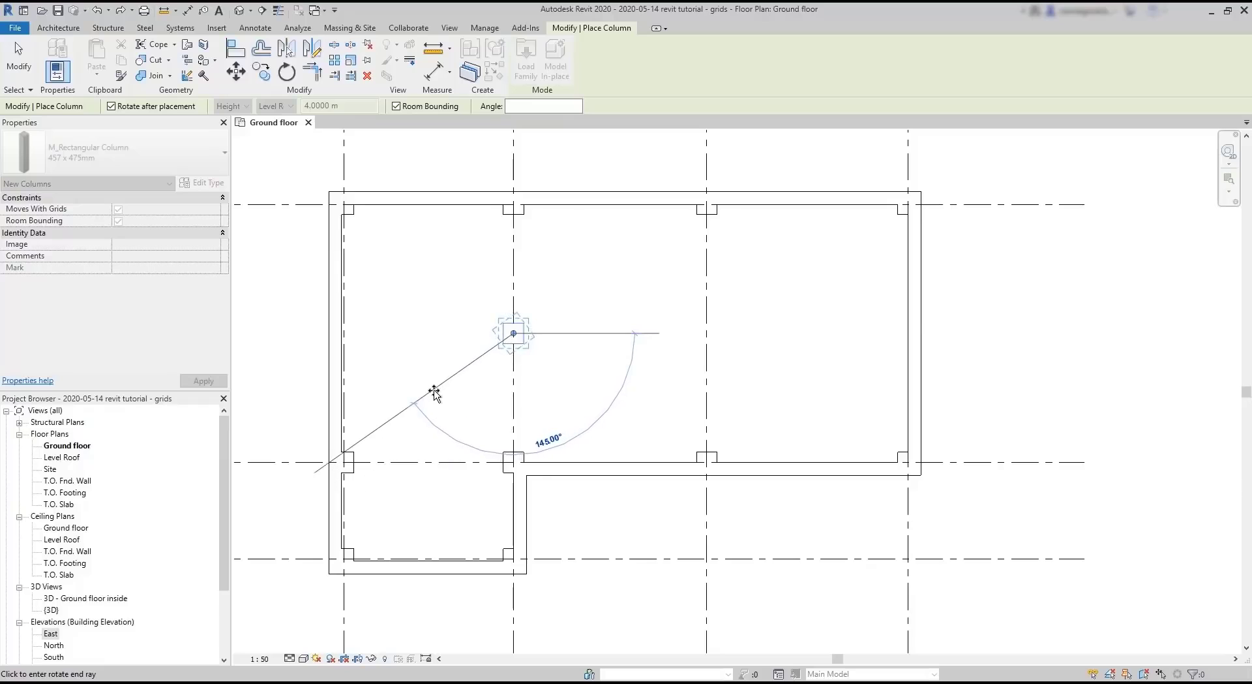
{"action": "left_click", "coordinate": [434, 392]}
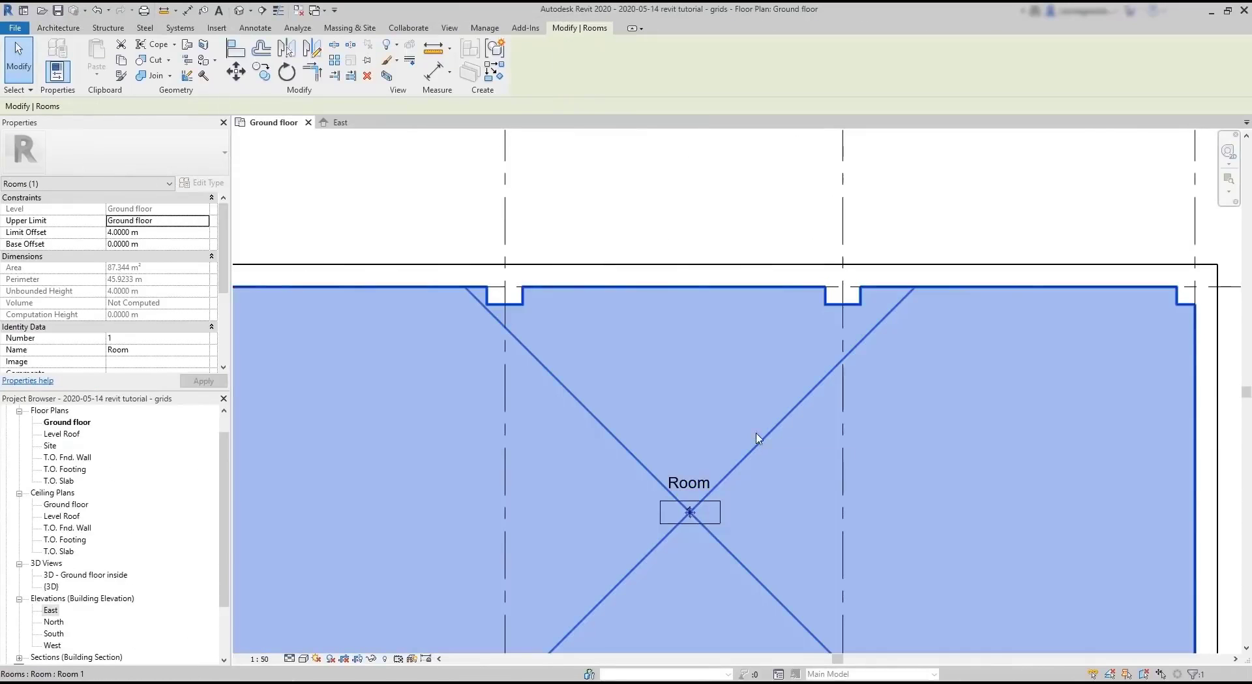
{"action": "left_click", "coordinate": [756, 447]}
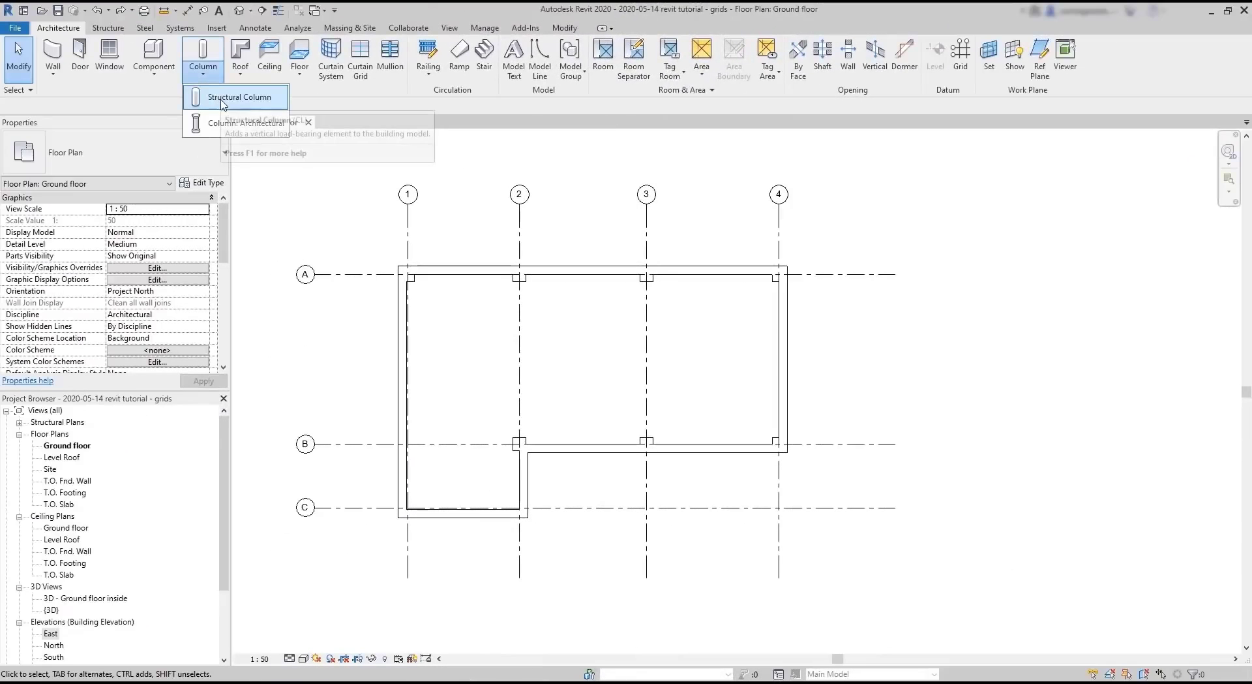
Step: Place a vertical UC305x305x97 structural column at the intersection of grids 1 and A
{"action": "left_click", "coordinate": [223, 101]}
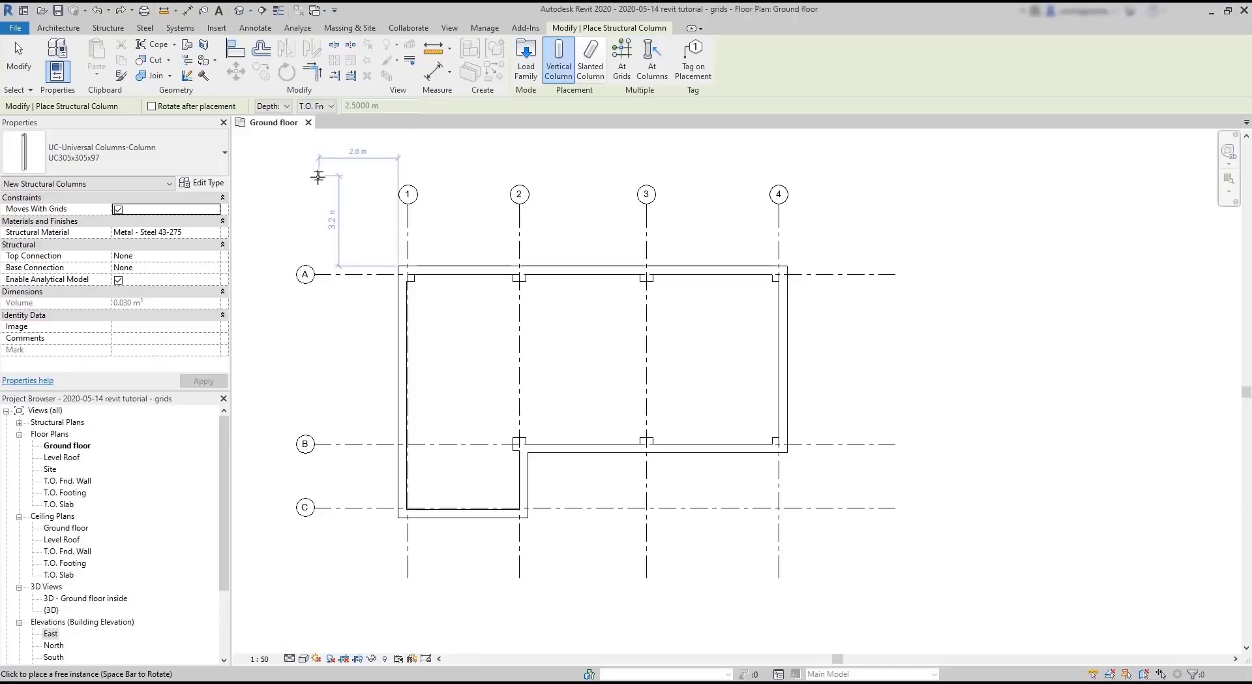
{"action": "left_click", "coordinate": [225, 154]}
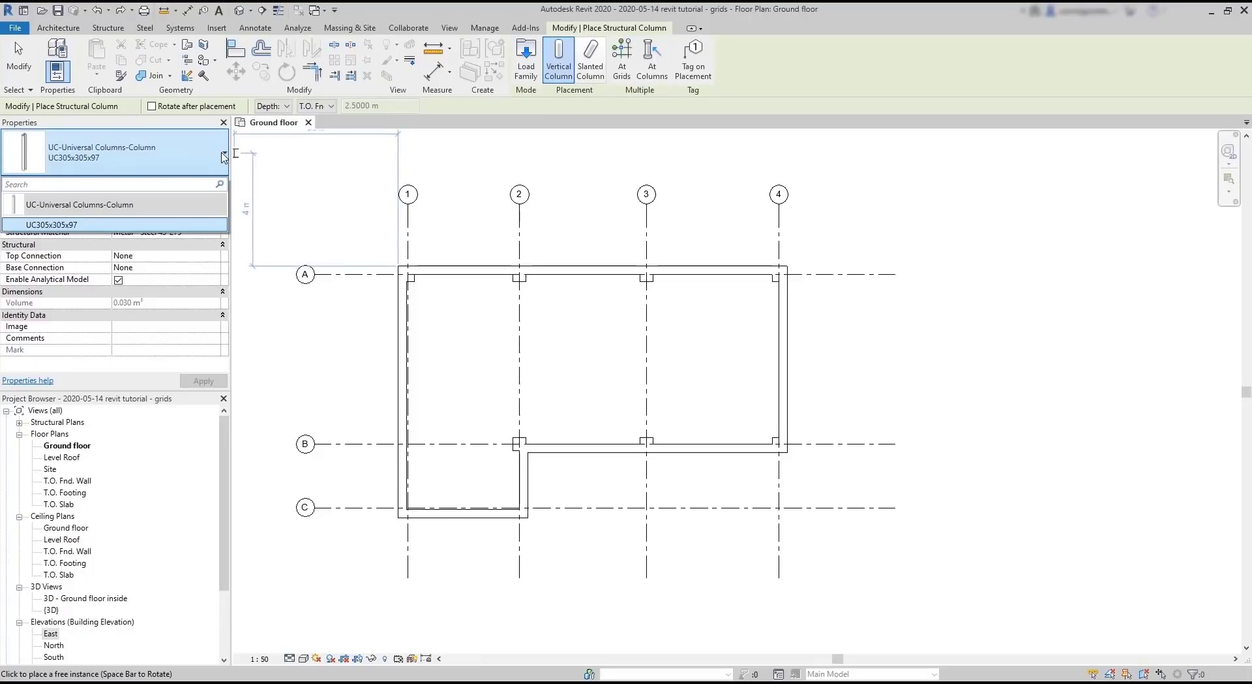
{"action": "left_click", "coordinate": [52, 178]}
{"action": "scroll", "coordinate": [373, 258], "scroll_direction": "up", "scroll_amount": 5}
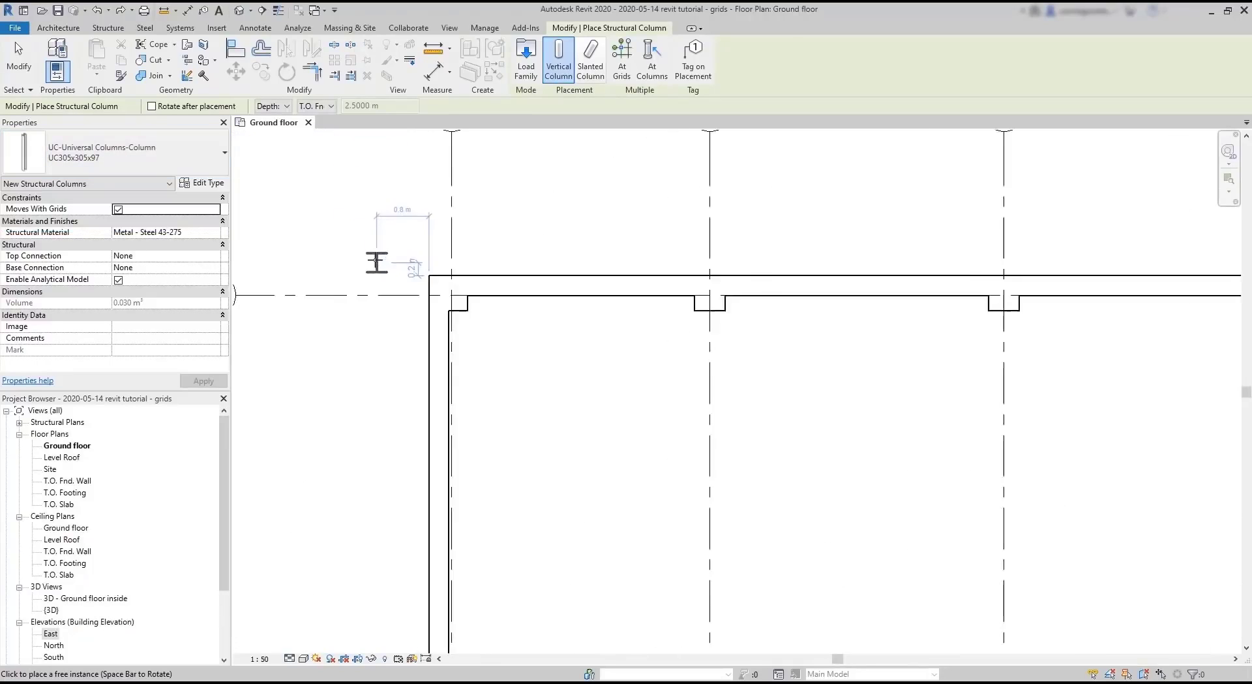
{"action": "left_click", "coordinate": [464, 300]}
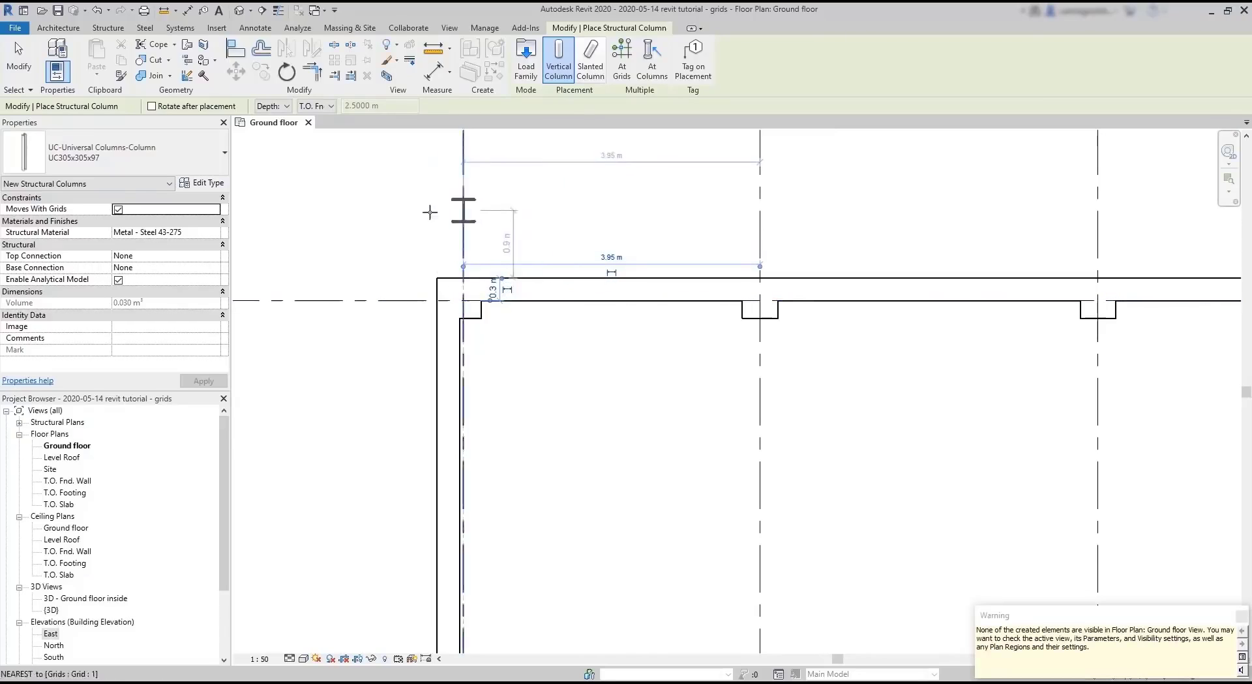
Step: Keep the structural column's Depth option and examine its vertical extent at grid A in the East elevation
{"action": "left_click", "coordinate": [285, 107]}
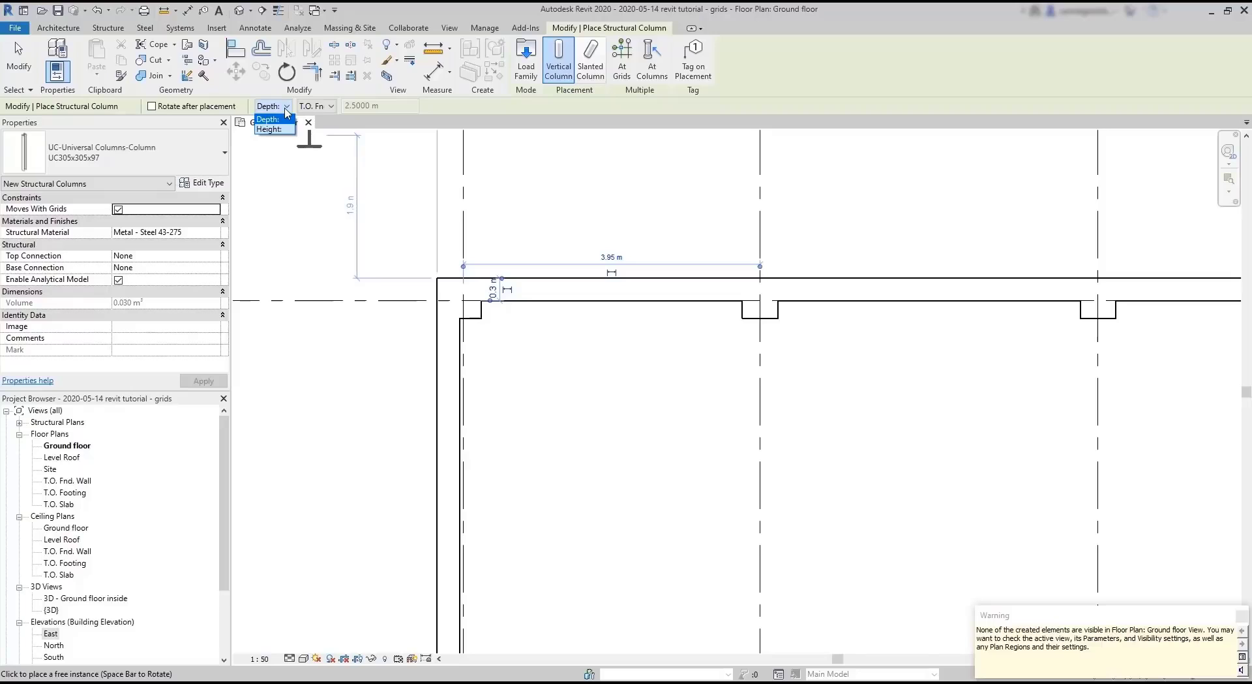
{"action": "left_click", "coordinate": [274, 119]}
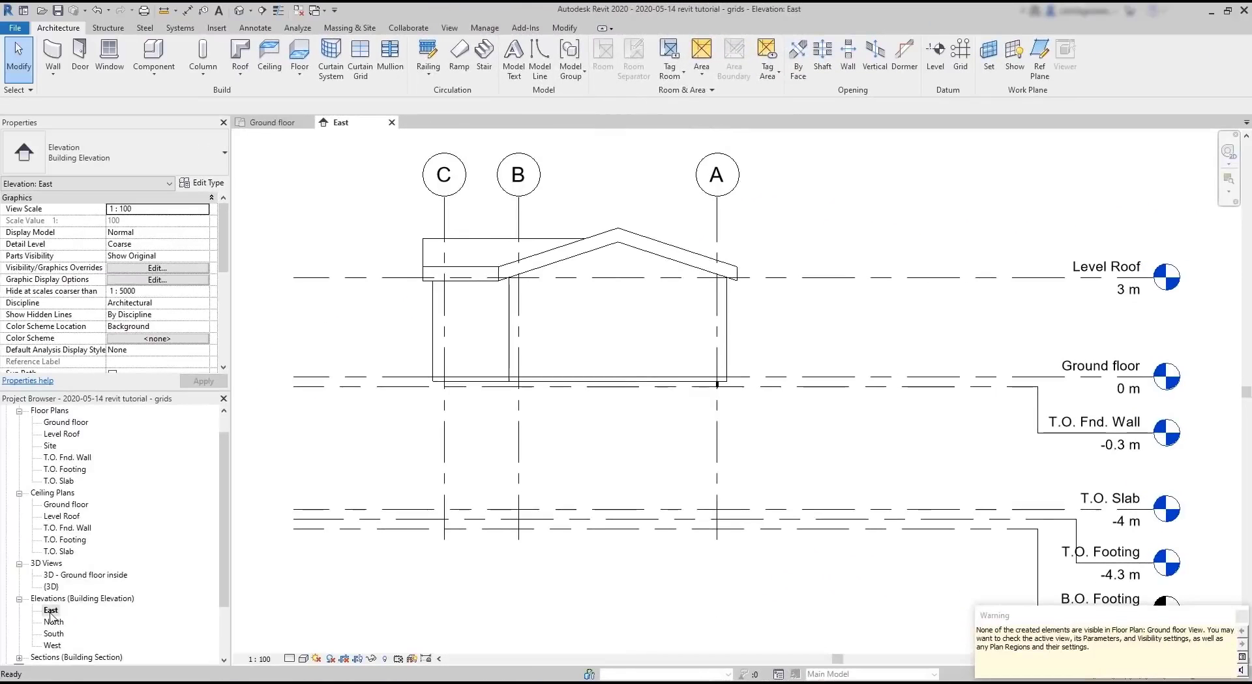
{"action": "scroll", "coordinate": [714, 384], "scroll_direction": "up", "scroll_amount": 6}
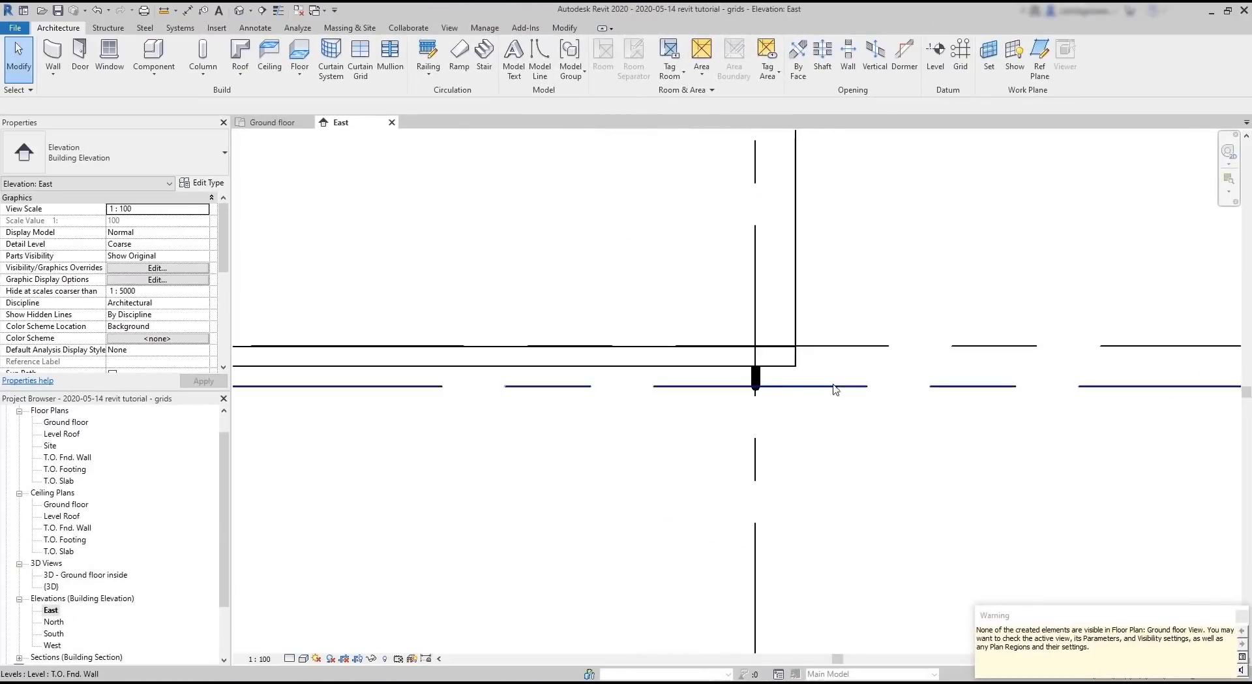
{"action": "scroll", "coordinate": [758, 382], "scroll_direction": "down", "scroll_amount": 2}
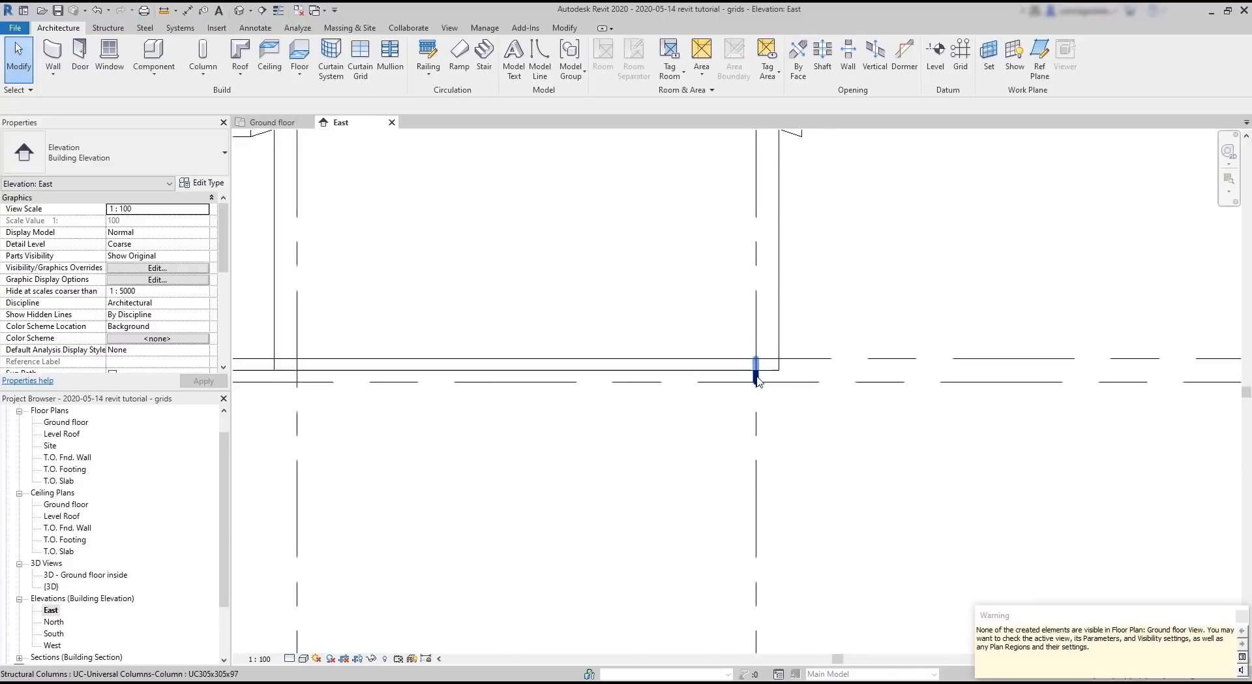
{"action": "scroll", "coordinate": [758, 381], "scroll_direction": "down", "scroll_amount": 1}
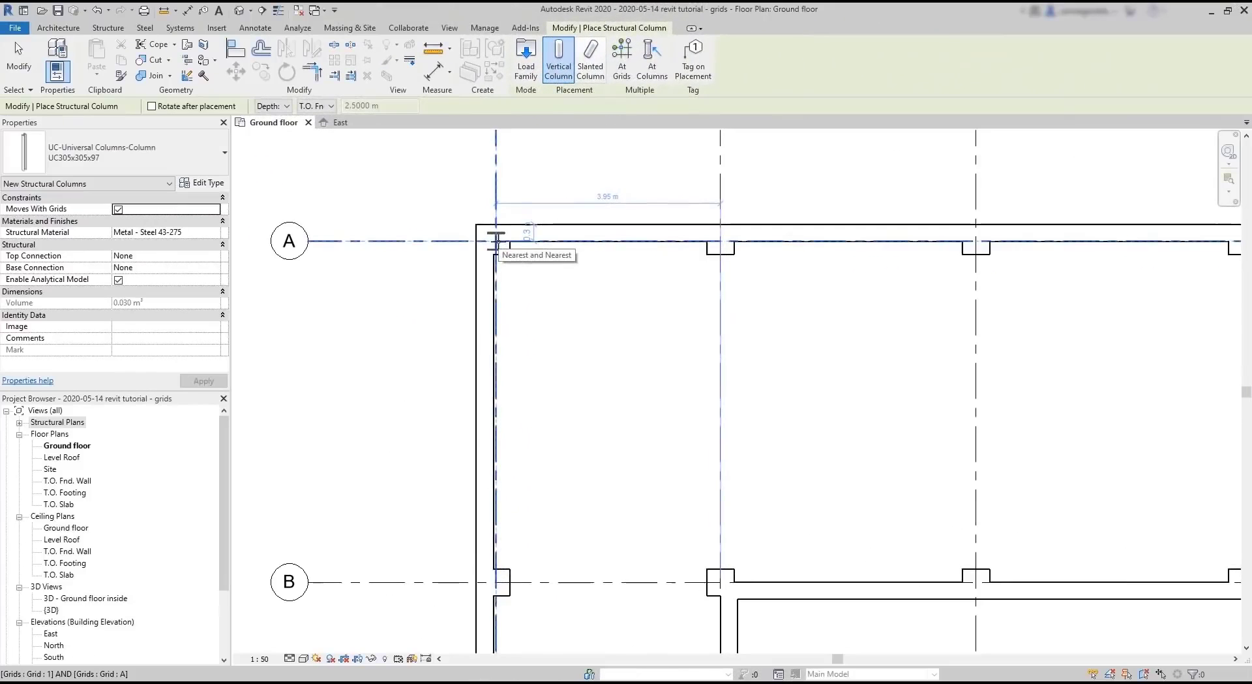
Step: Place the UC305x305x97 column at grids 1 and A again in the Ground floor plan and dismiss the warning
{"action": "left_click", "coordinate": [496, 241]}
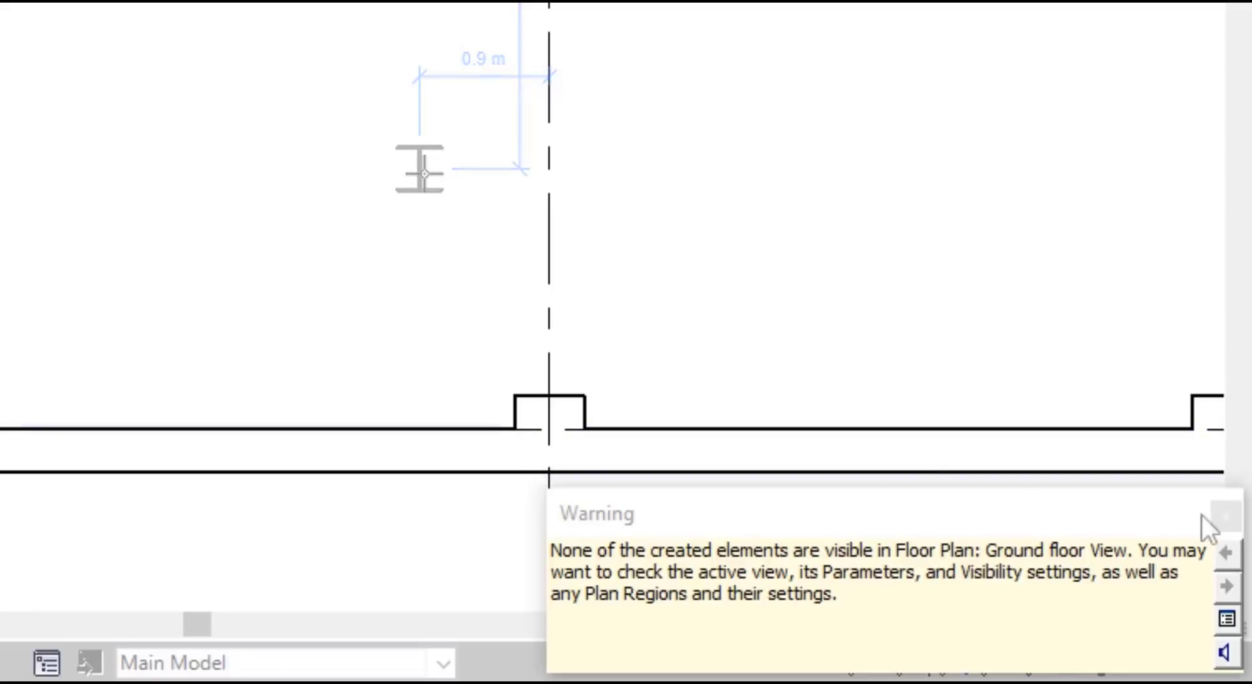
{"action": "left_click", "coordinate": [1227, 514]}
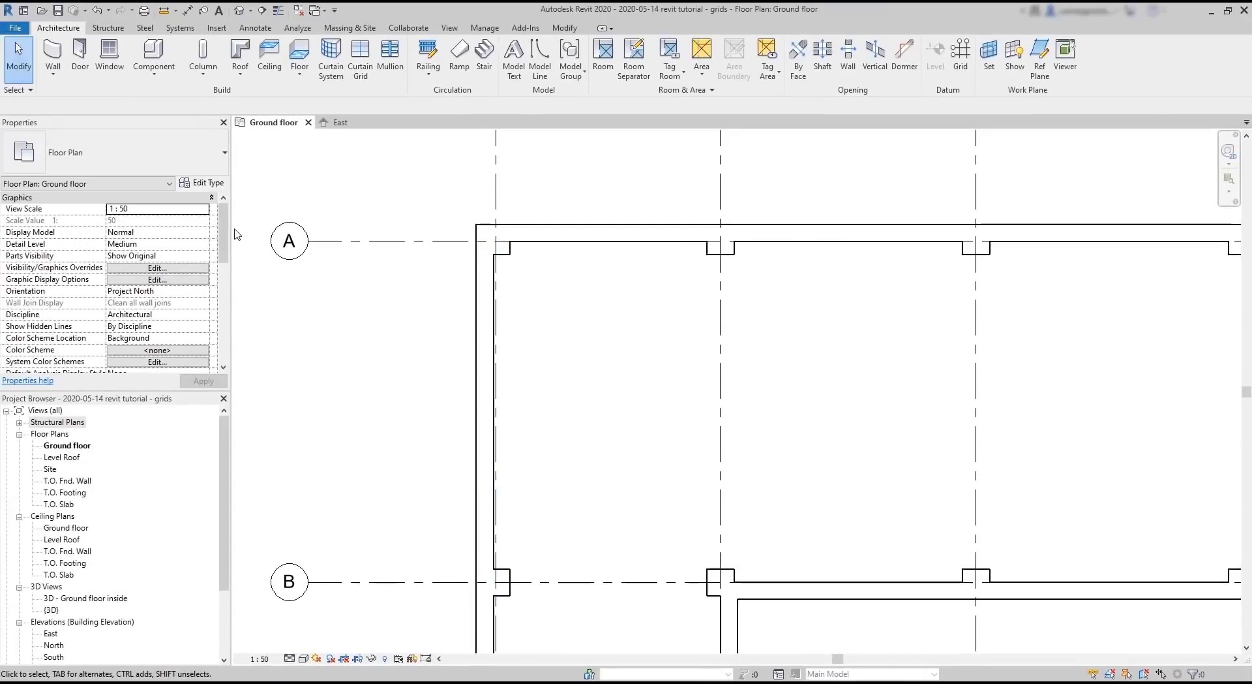
Step: Set the Ground floor view's underlay base level to T.O. Fnd. Wall
{"action": "left_click_drag", "start_coordinate": [225, 223], "coordinate": [237, 279]}
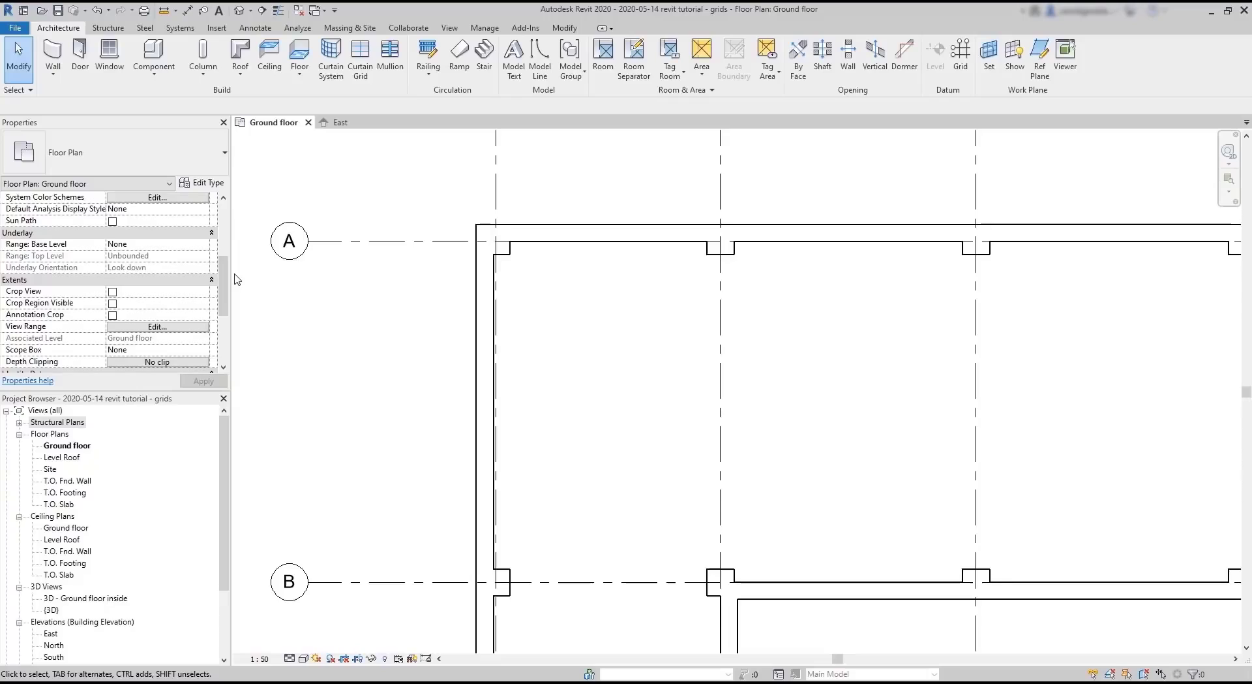
{"action": "left_click", "coordinate": [207, 245]}
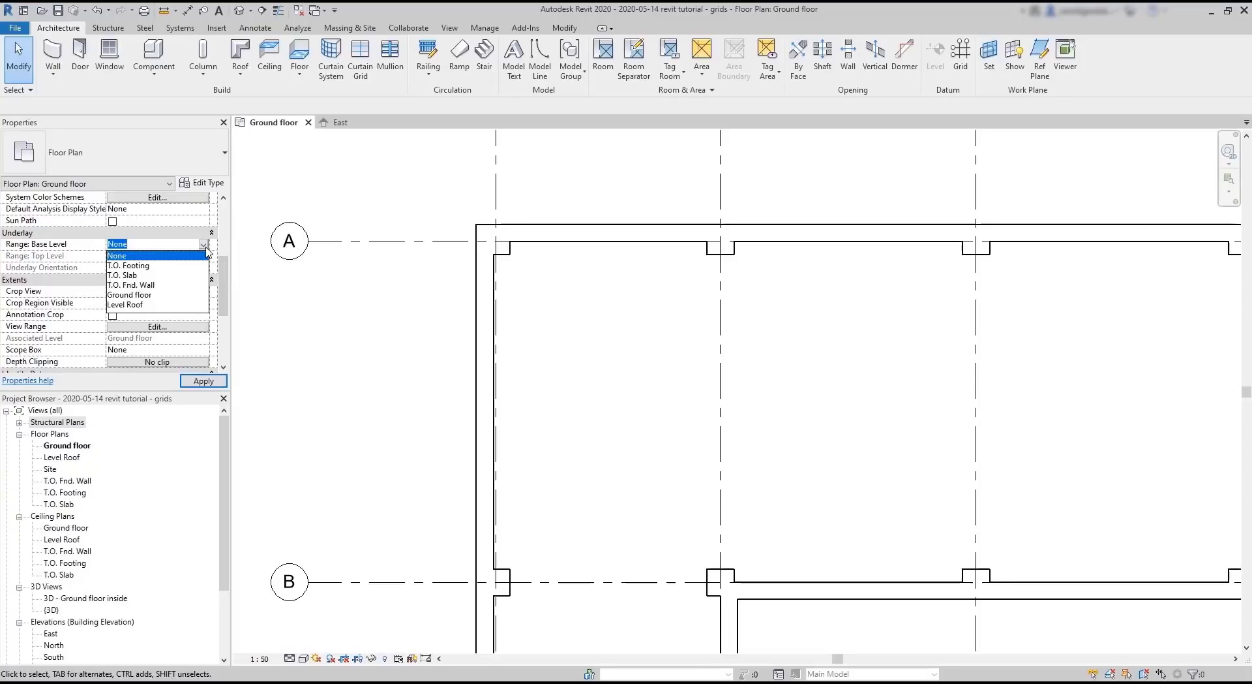
{"action": "left_click", "coordinate": [145, 285]}
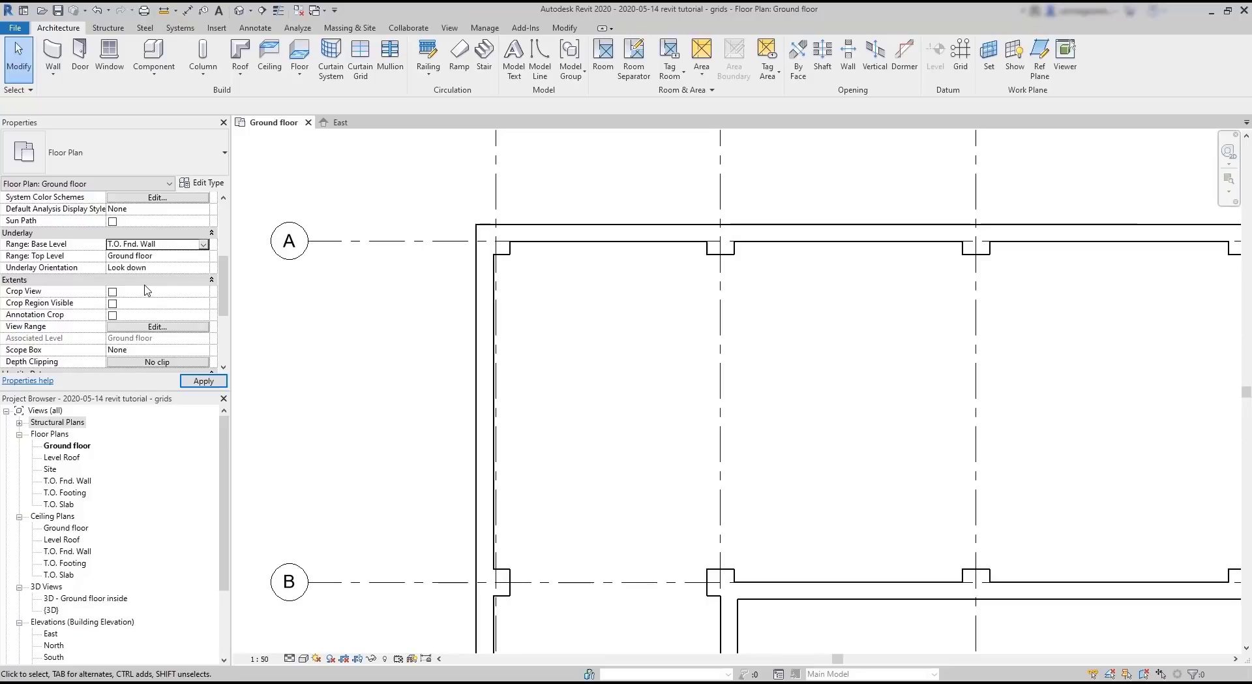
Step: Apply the underlay change and place vertical UC305x305x97 structural columns inside all the architectural columns using At Columns
{"action": "left_click", "coordinate": [200, 383]}
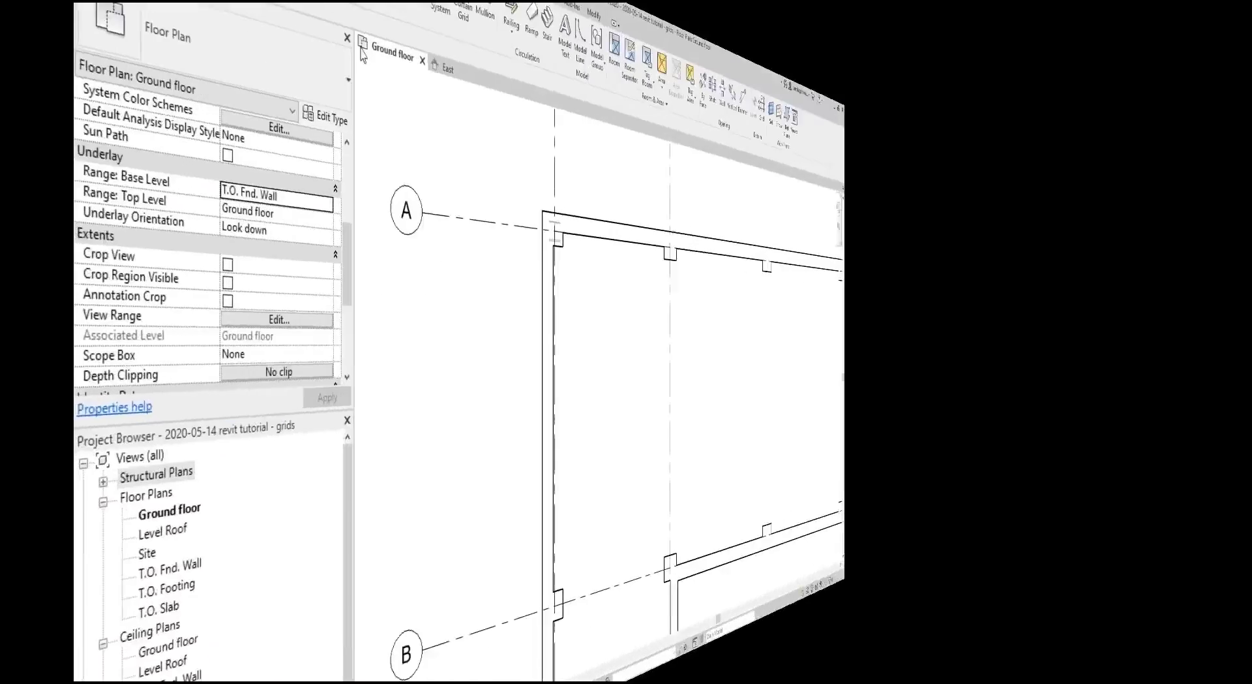
{"action": "left_click", "coordinate": [203, 72]}
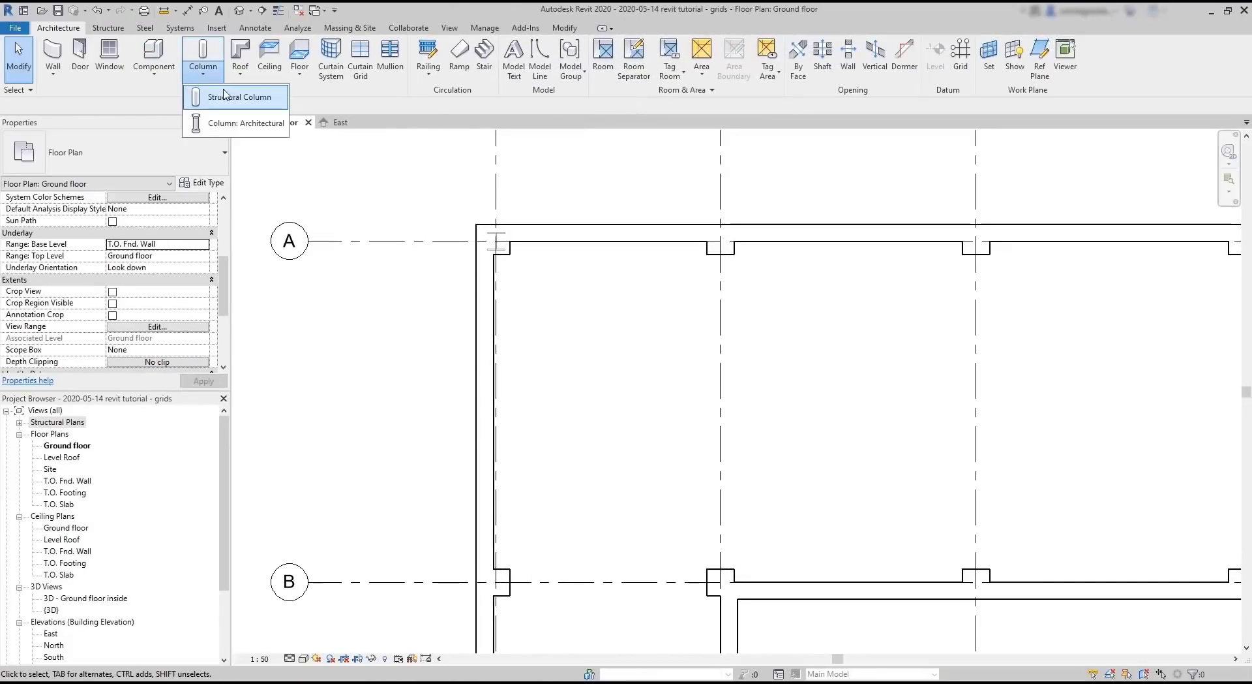
{"action": "left_click", "coordinate": [224, 96]}
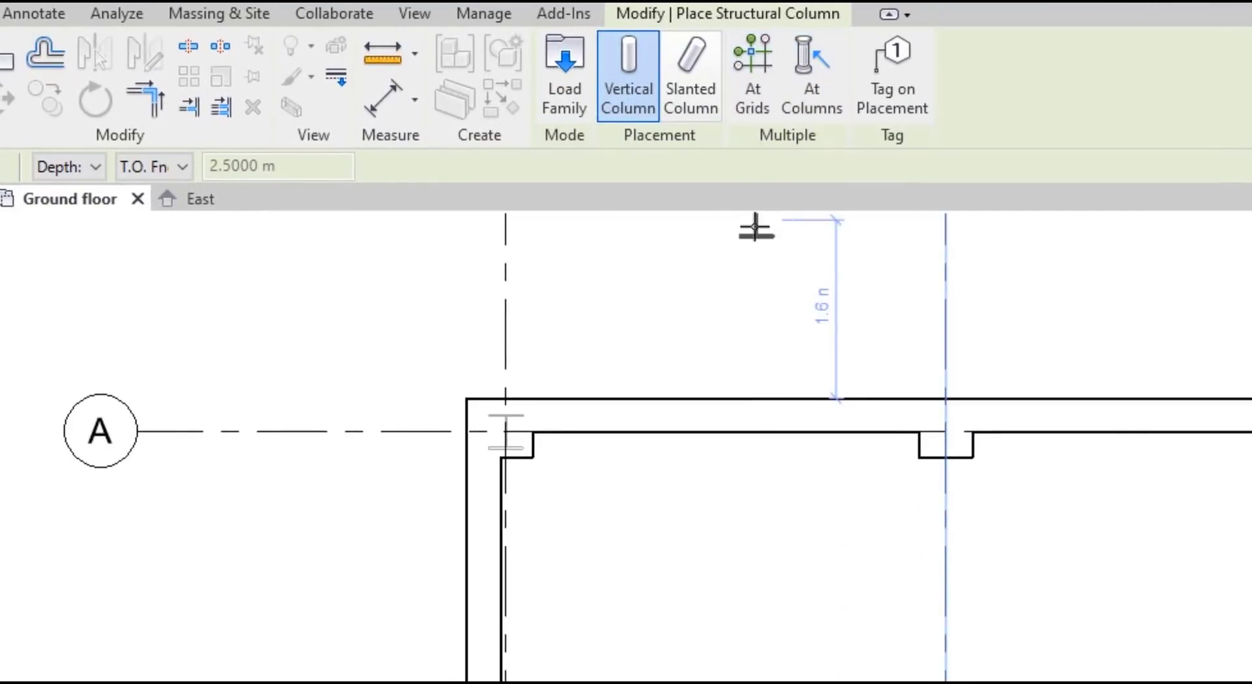
{"action": "scroll", "coordinate": [724, 282], "scroll_direction": "down", "scroll_amount": 3}
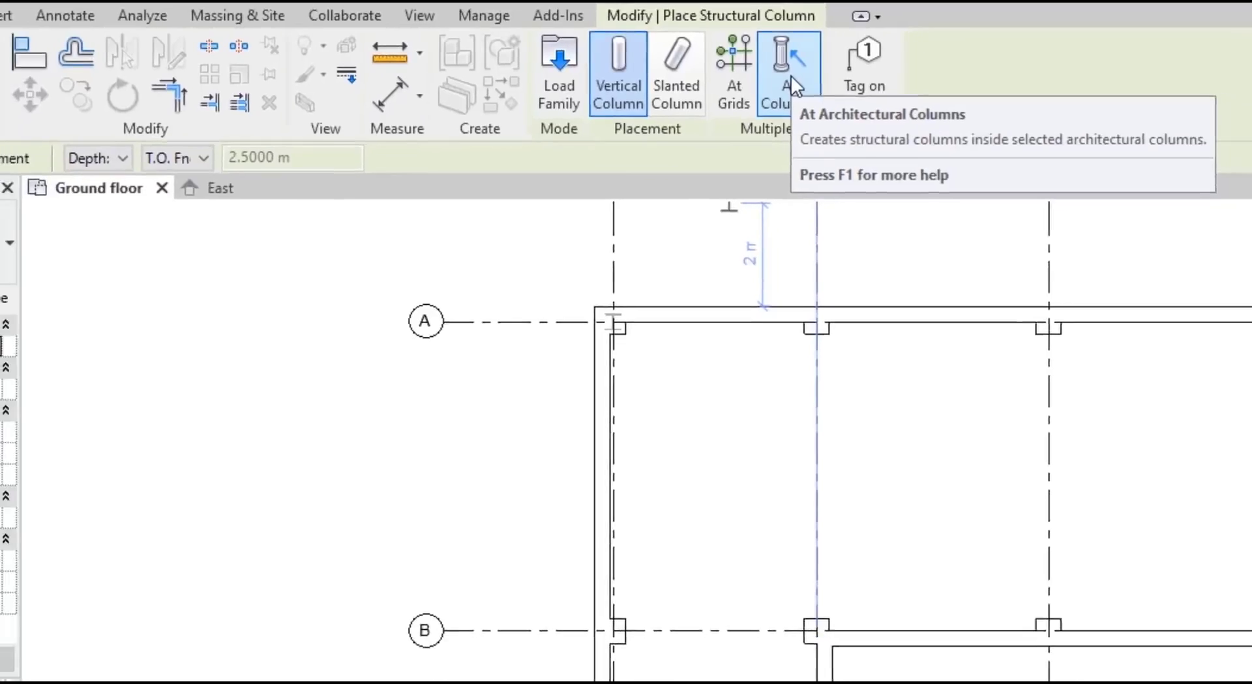
{"action": "left_click", "coordinate": [812, 78]}
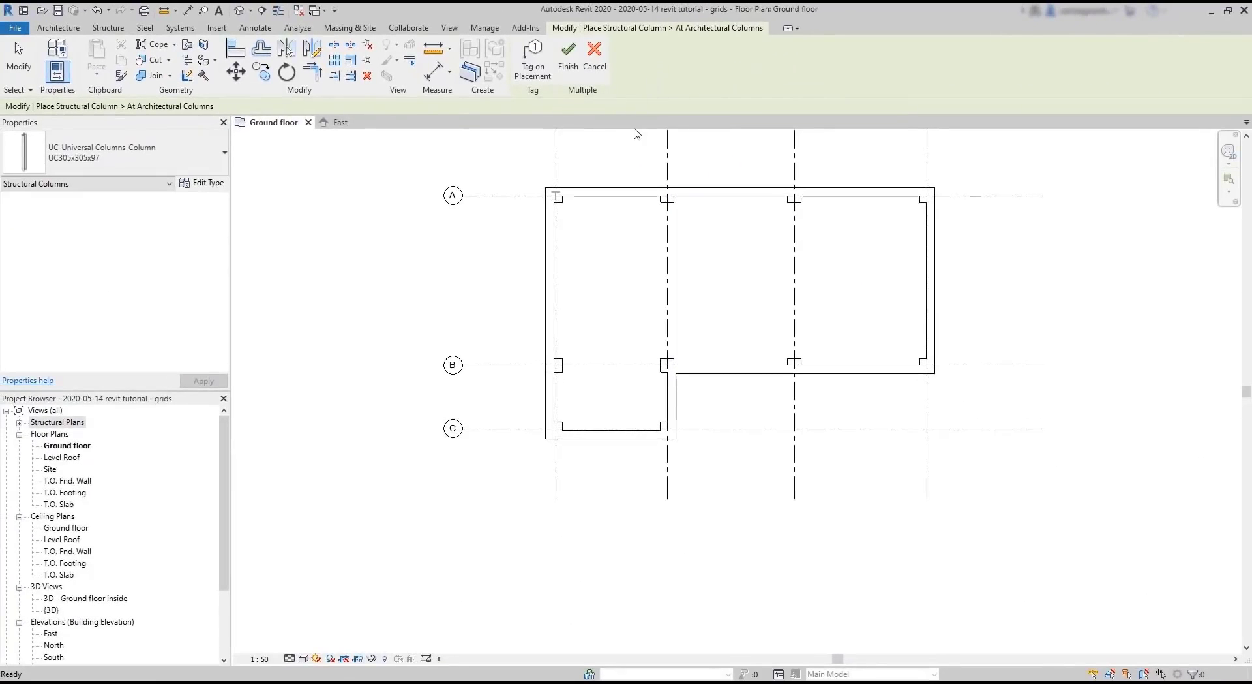
{"action": "left_click", "coordinate": [674, 190]}
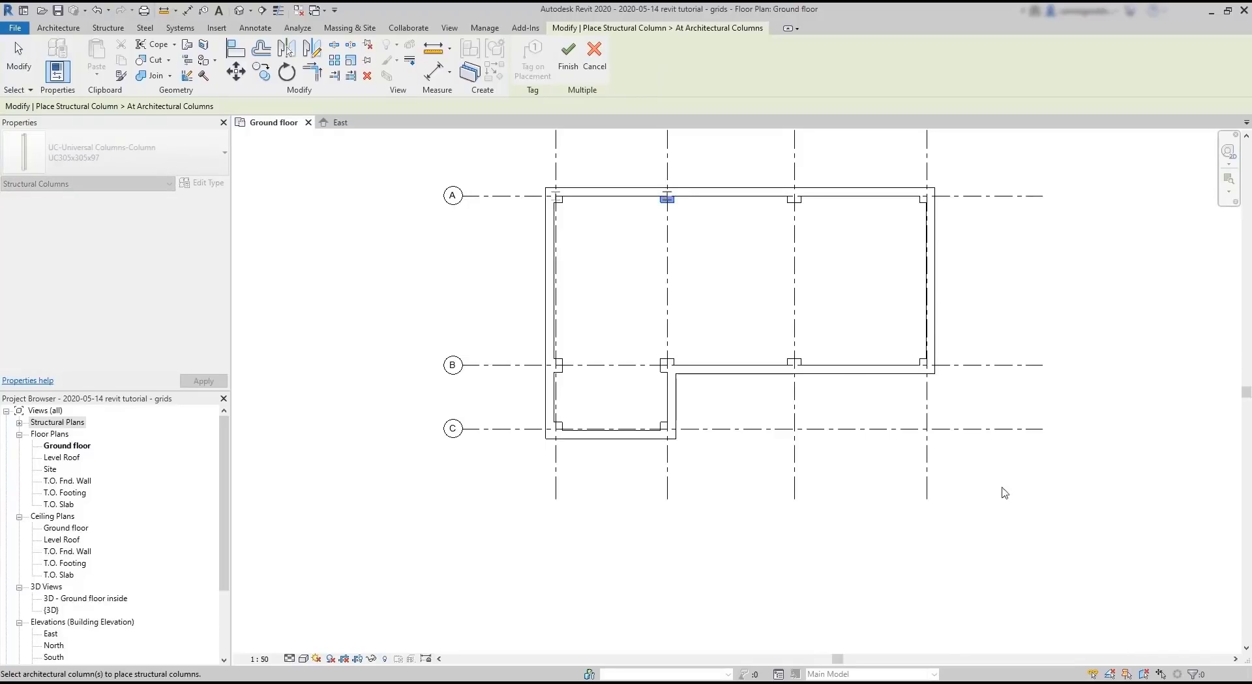
{"action": "left_click_drag", "start_coordinate": [1036, 496], "coordinate": [505, 157]}
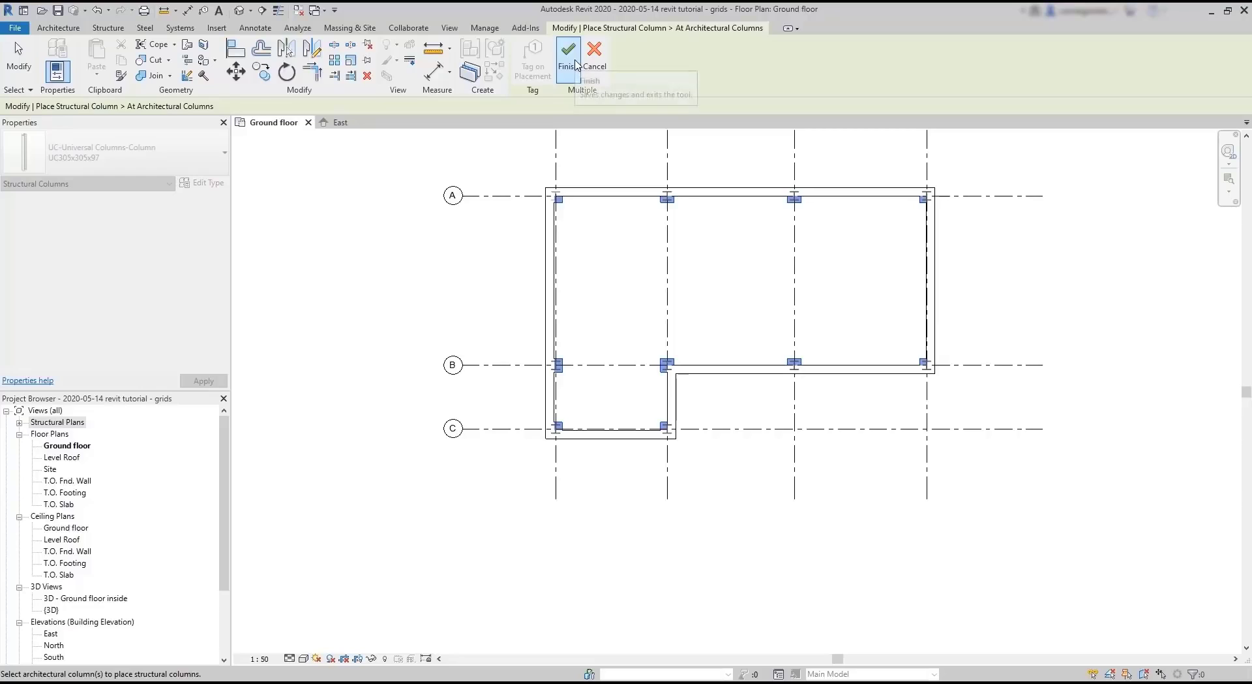
{"action": "left_click", "coordinate": [577, 64]}
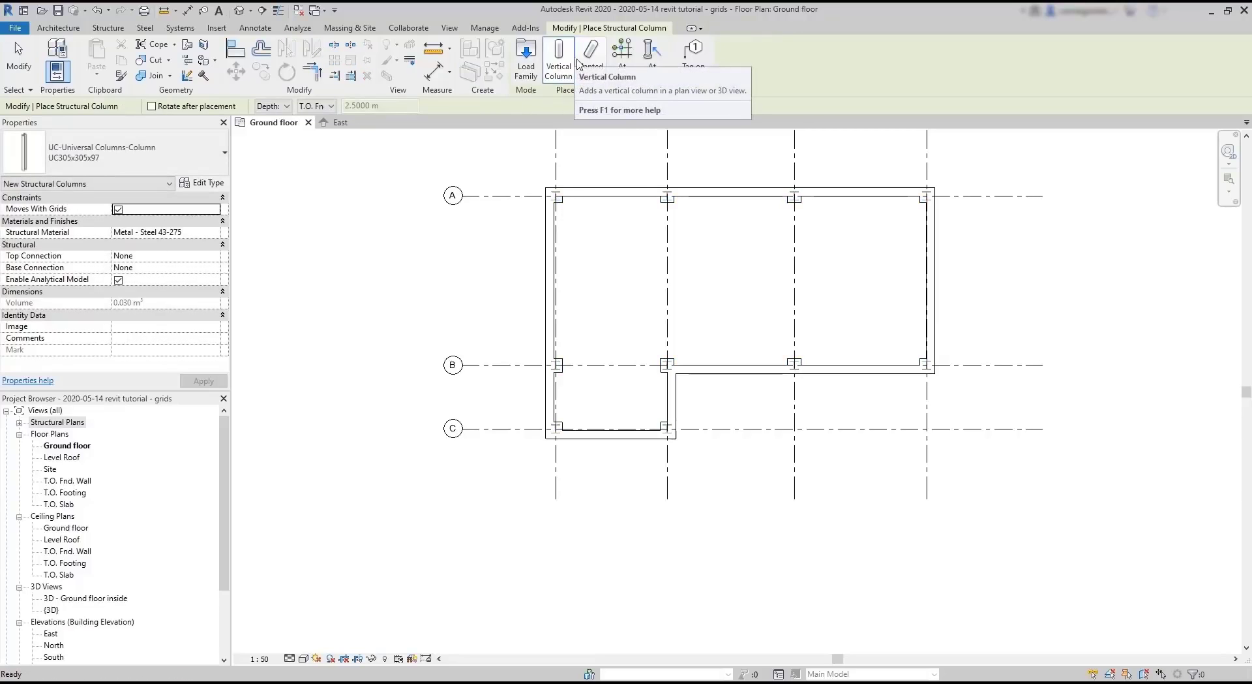
{"action": "left_click", "coordinate": [568, 62]}
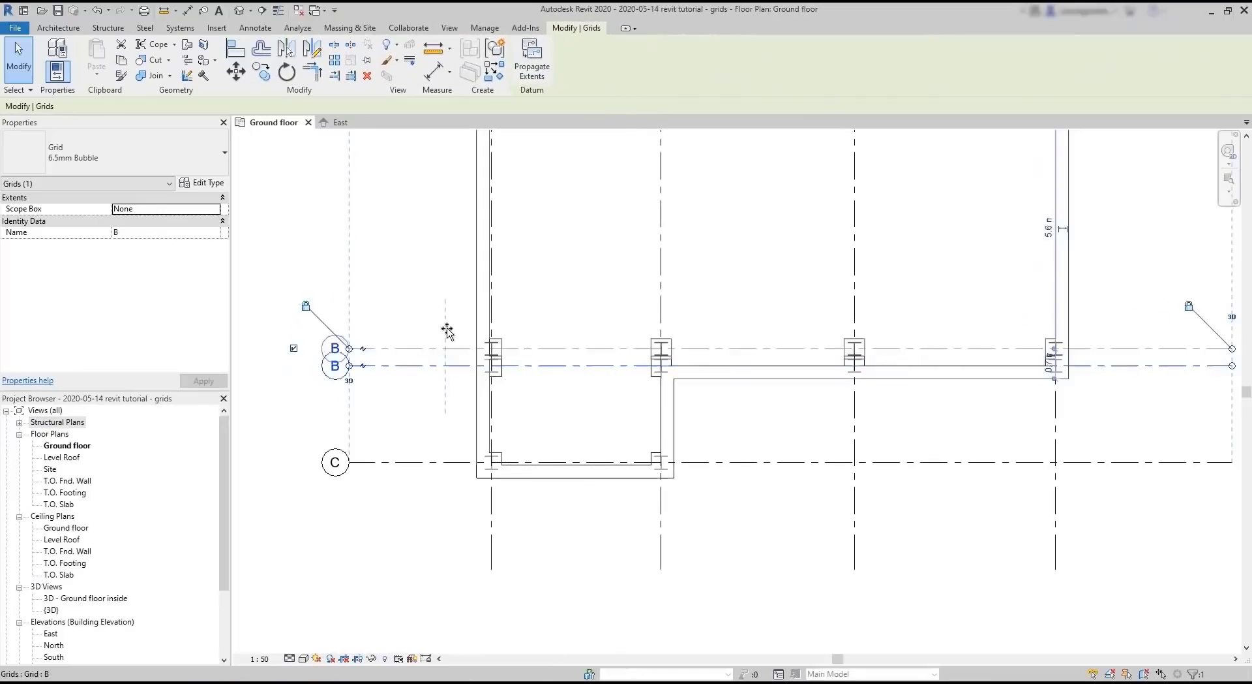
Step: Try moving grid B about 2.5 m towards grid A to test whether the columns follow, and undo the move
{"action": "left_click_drag", "start_coordinate": [447, 329], "coordinate": [448, 257]}
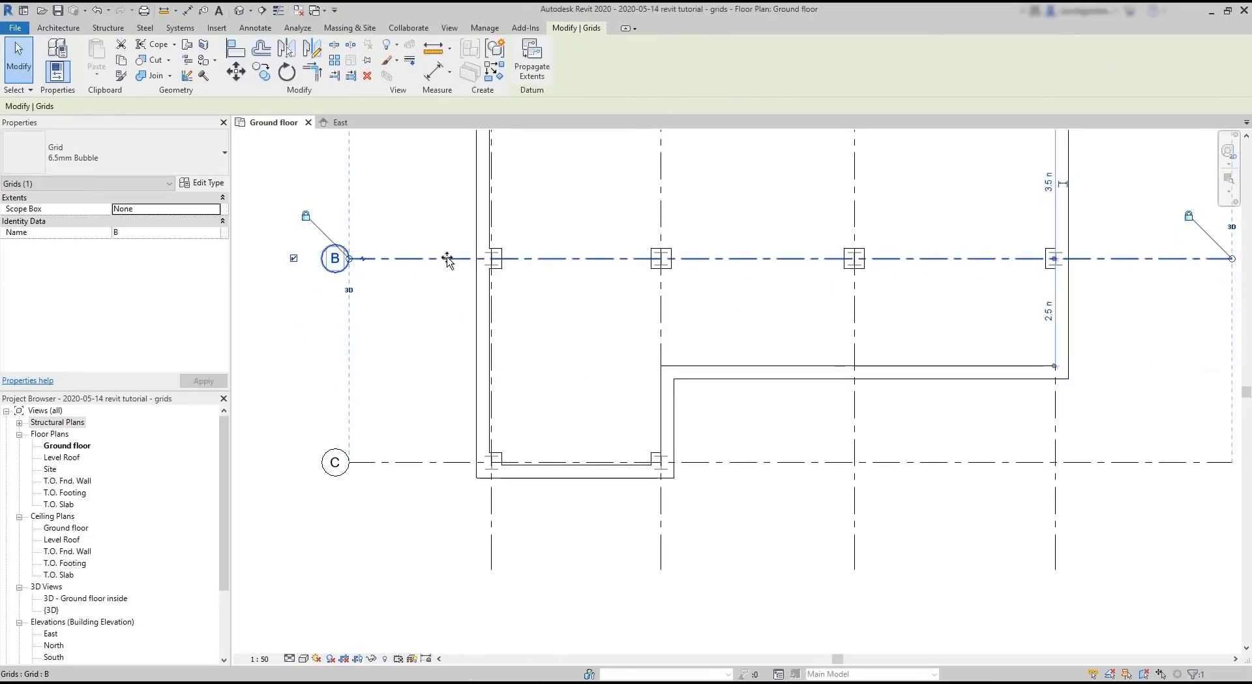
{"action": "left_click", "coordinate": [596, 315]}
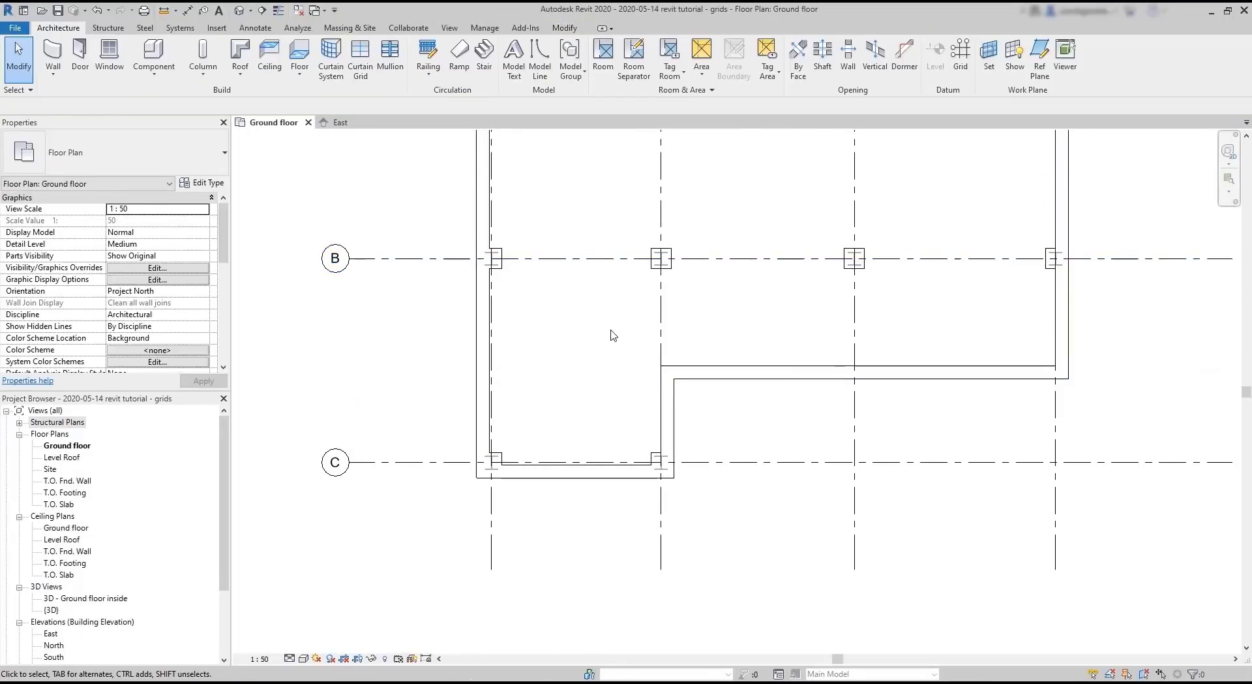
{"action": "key", "text": "ctrl+z"}
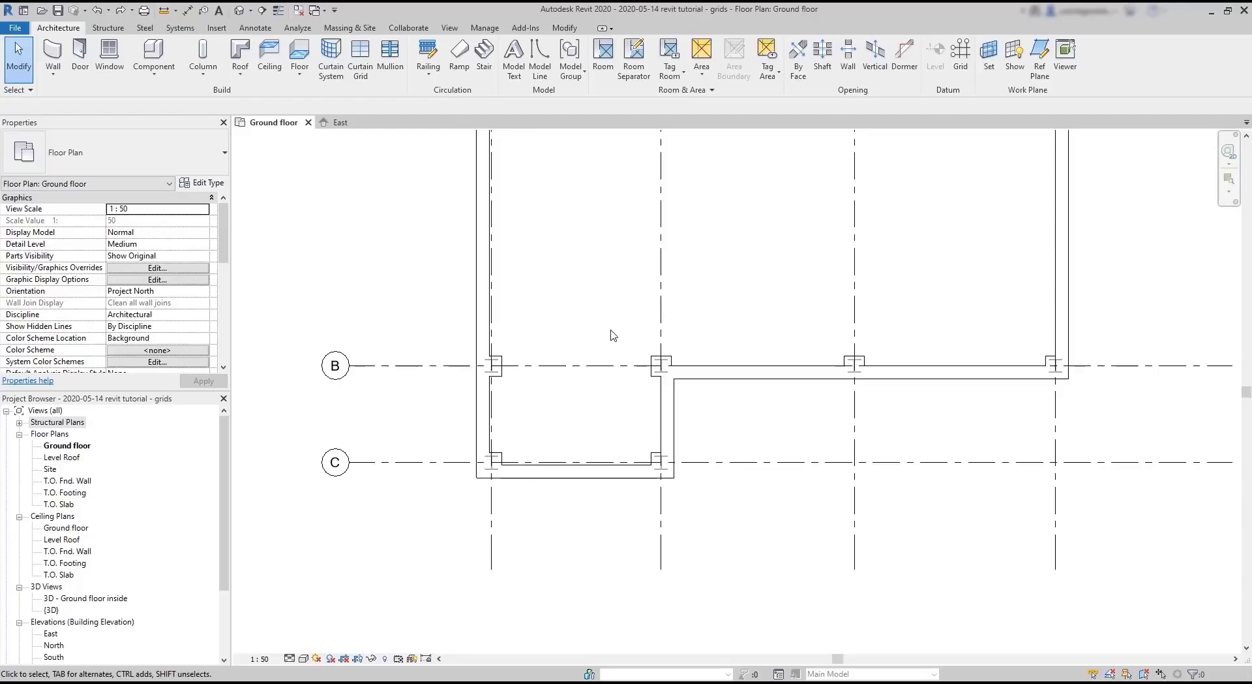
{"action": "scroll", "coordinate": [625, 323], "scroll_direction": "down", "scroll_amount": 2}
{"action": "middle_click_drag", "start_coordinate": [676, 296], "coordinate": [685, 370]}
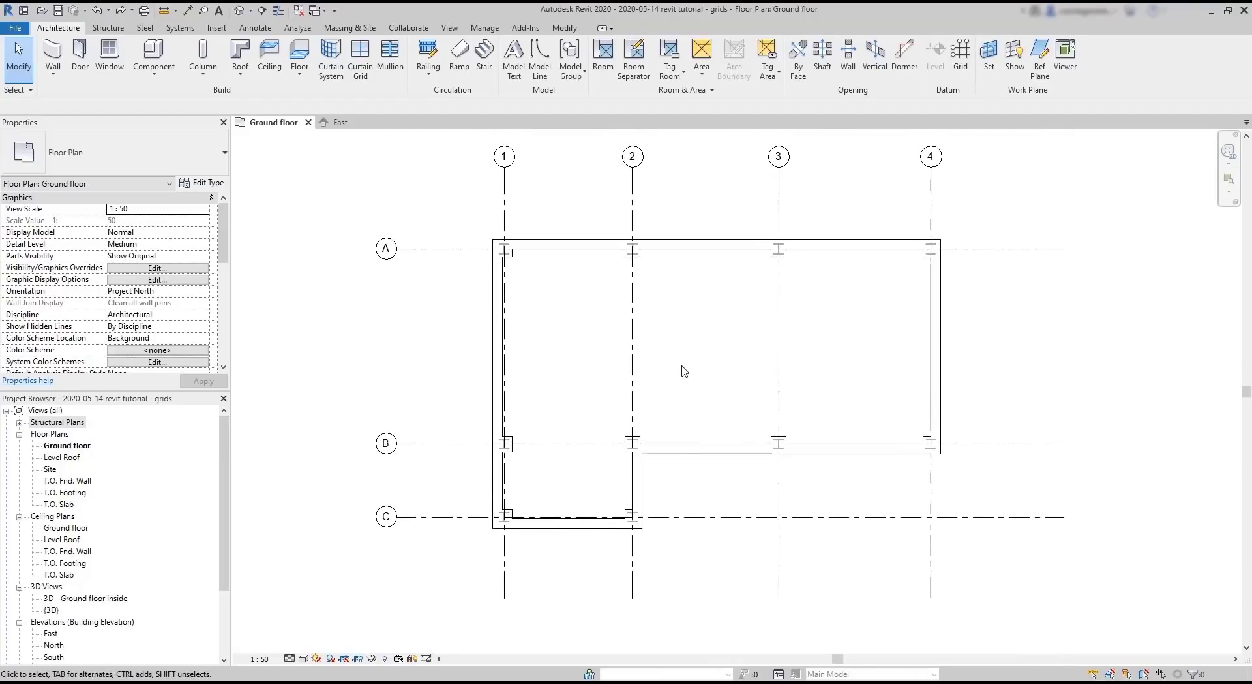